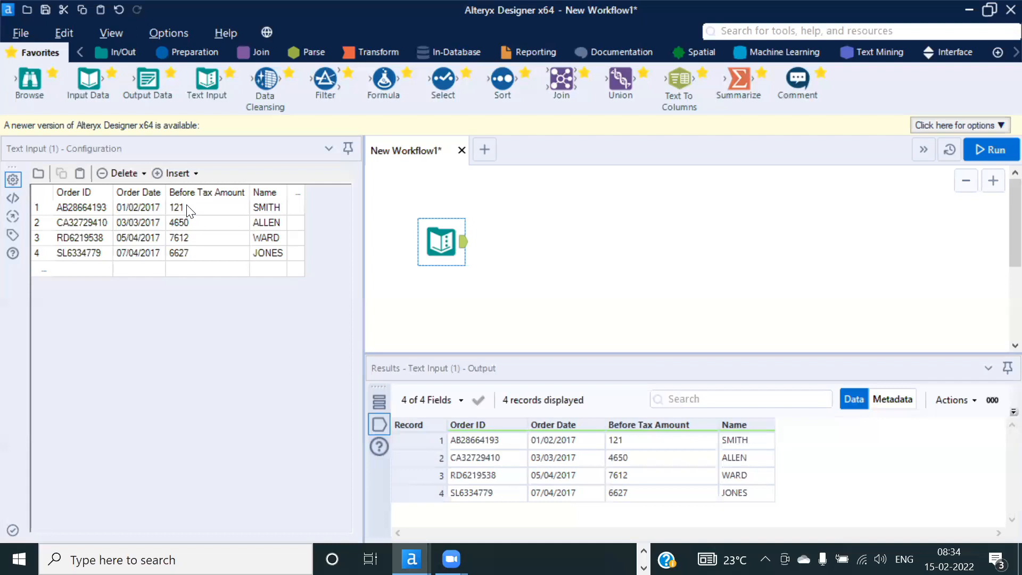
Step: Examine the Before Tax Amount values of the four orders in the text input table
drag(187, 209, 193, 256)
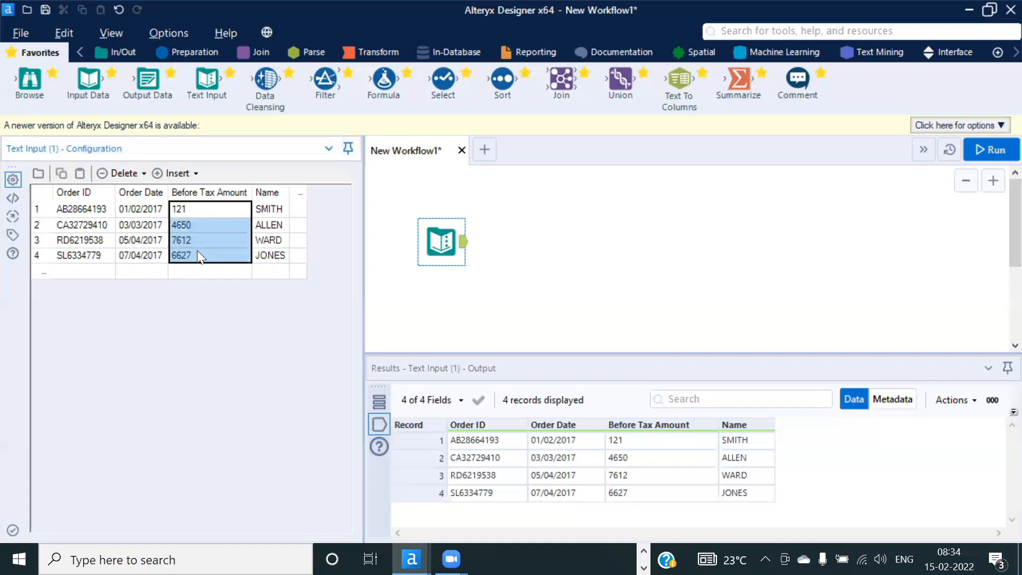
click(206, 240)
drag(195, 211, 193, 251)
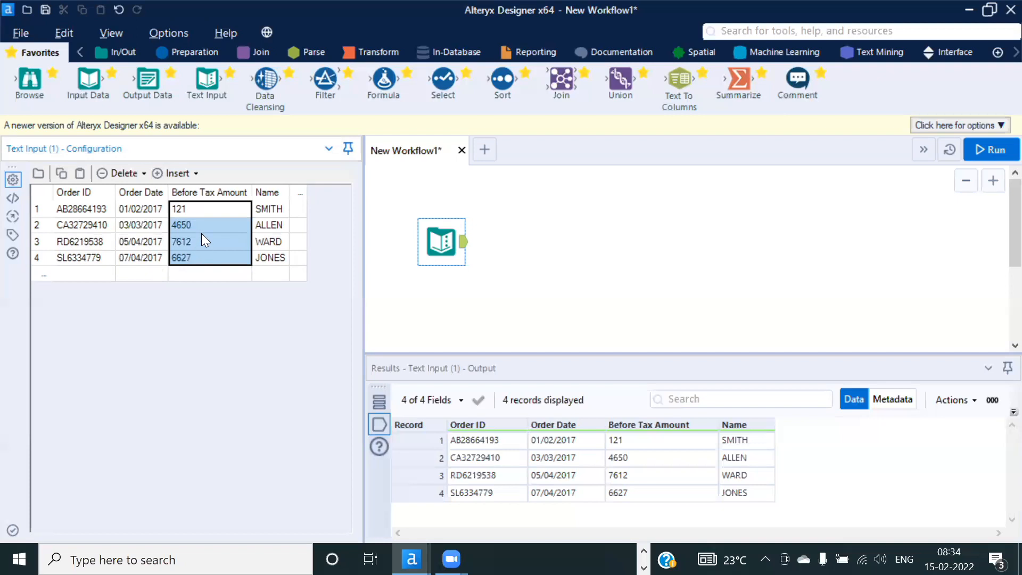
click(200, 237)
drag(191, 211, 196, 261)
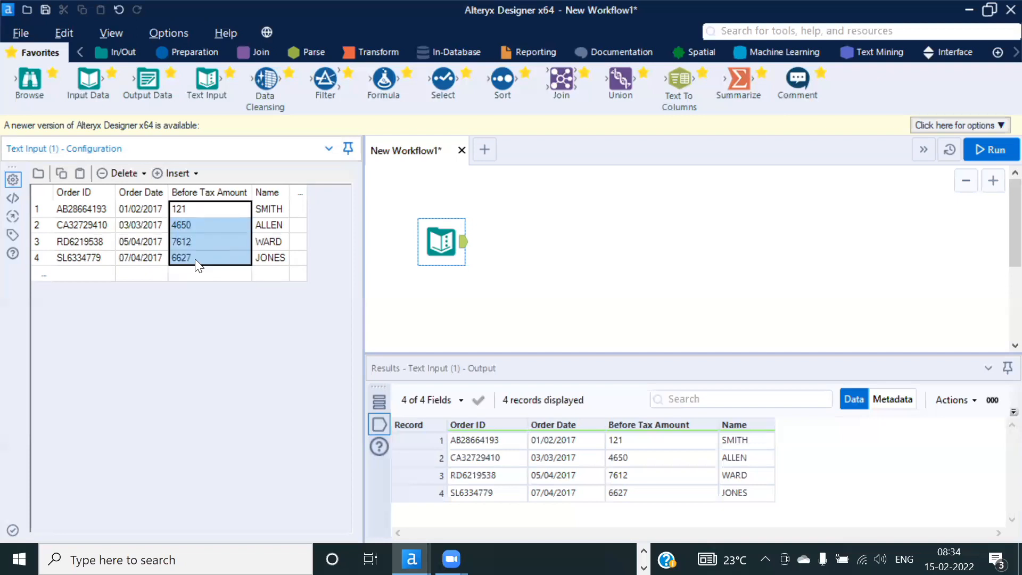
click(208, 228)
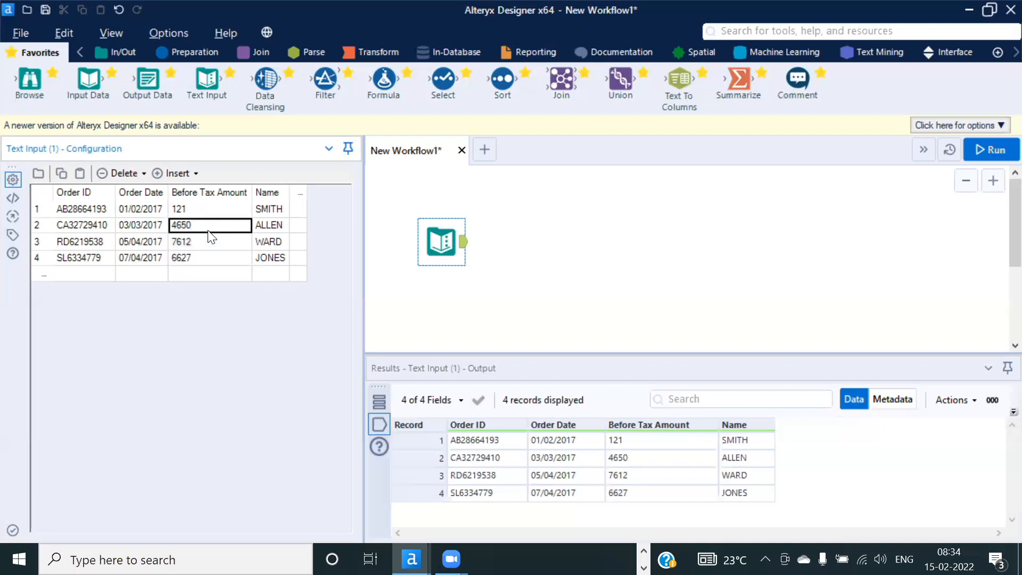
click(202, 213)
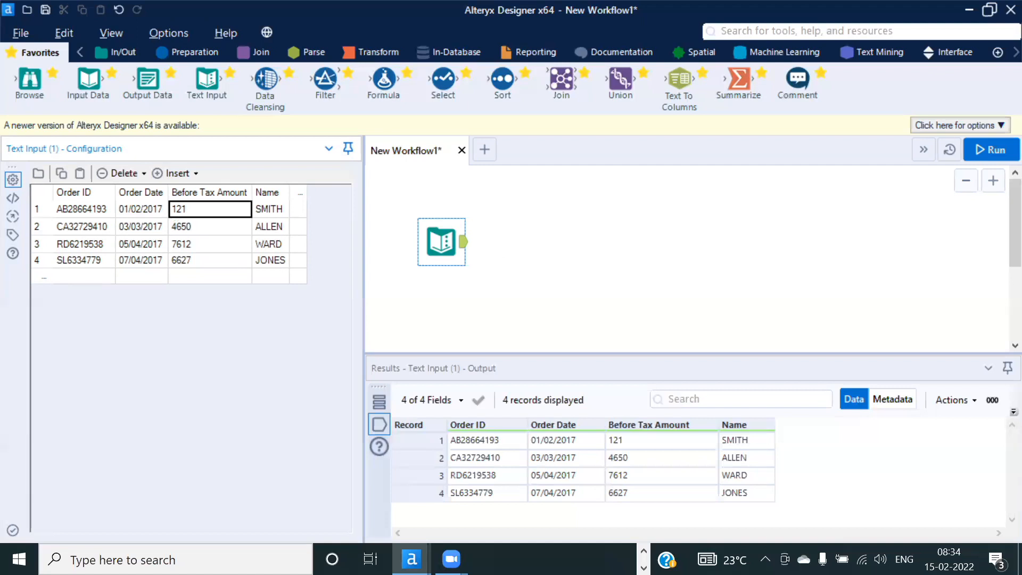
Step: Add a Formula tool connected to the Text Input tool's output and open its configuration
click(162, 52)
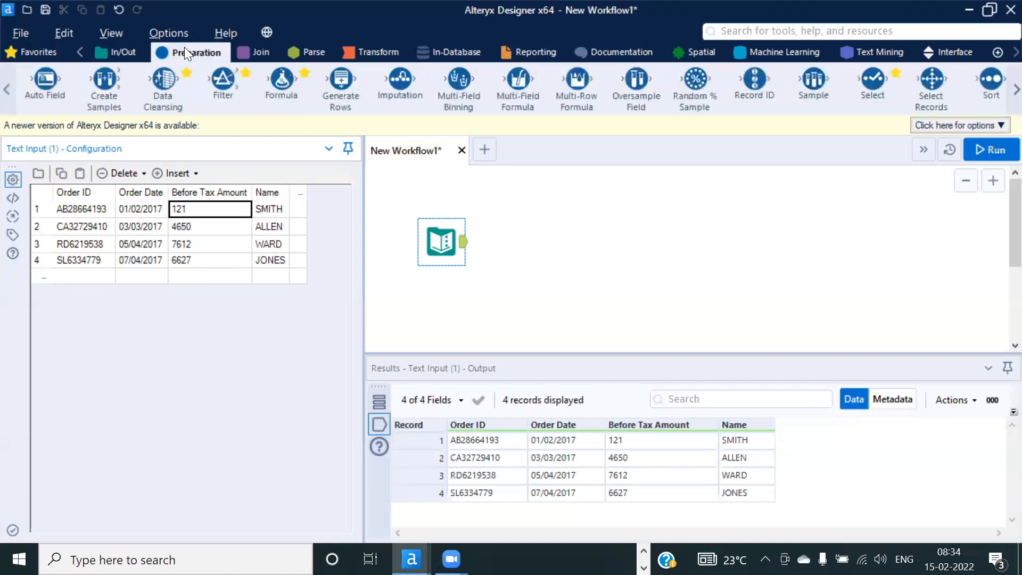
drag(281, 80, 537, 243)
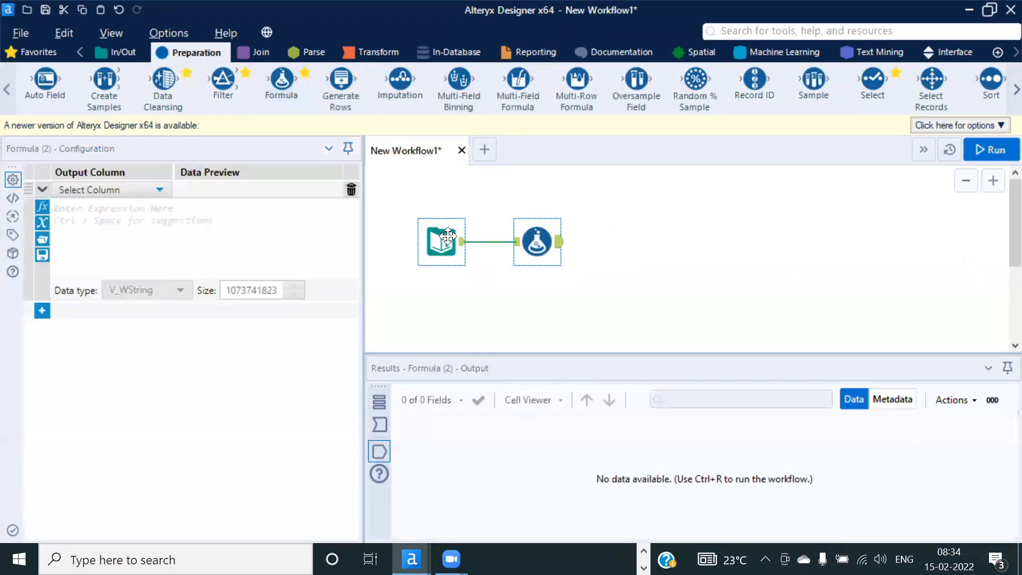
click(442, 242)
click(536, 243)
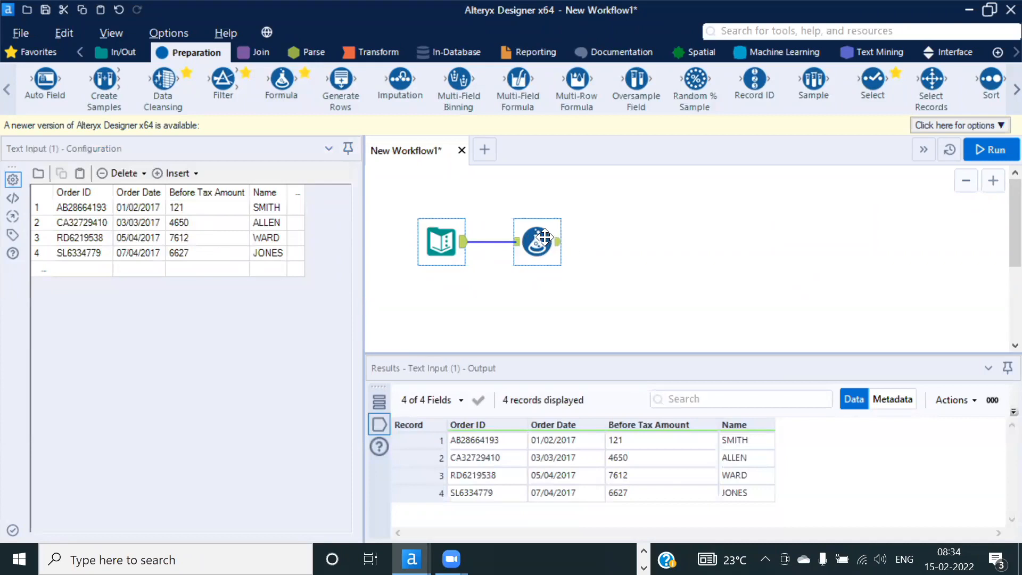
Step: Create a new output column named AfterTaxAmount in the Formula tool
click(127, 193)
click(114, 205)
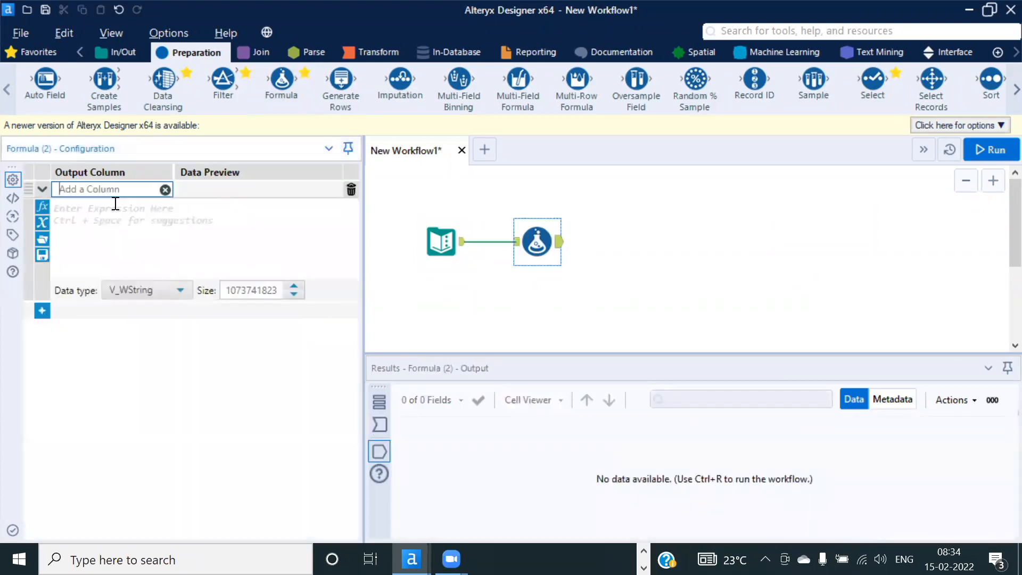
text(After T)
key(BackSpace)
text(_Tas)
key(BackSpace)
key(BackSpace)
key(BackSpace)
key(BackSpace)
text(TaxAmount)
Step: Start the AfterTaxAmount expression with the [Before Tax Amount] field
click(117, 213)
text([)
key(Down)
key(Down)
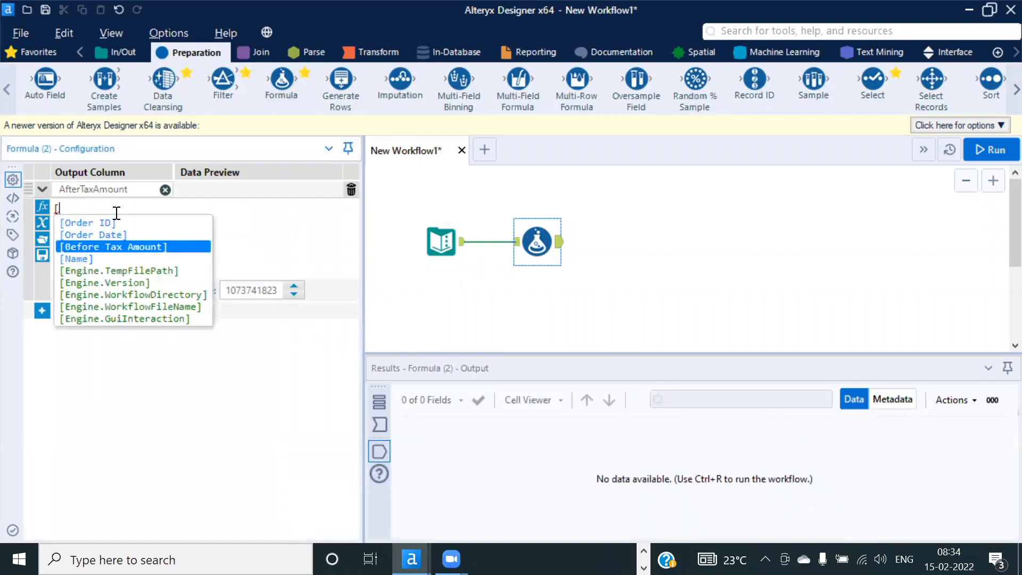
key(Return)
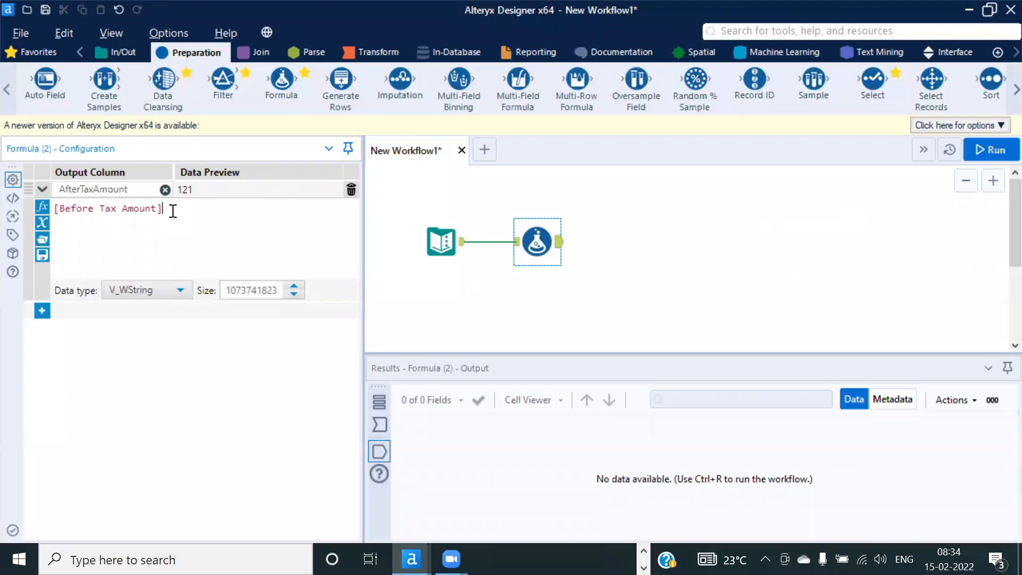
text(*1.1)
key(BackSpace)
key(BackSpace)
key(BackSpace)
key(BackSpace)
Step: Complete the AfterTaxAmount expression by adding 10 percent tax as +([Before Tax Amount]*10)/100
text(+([)
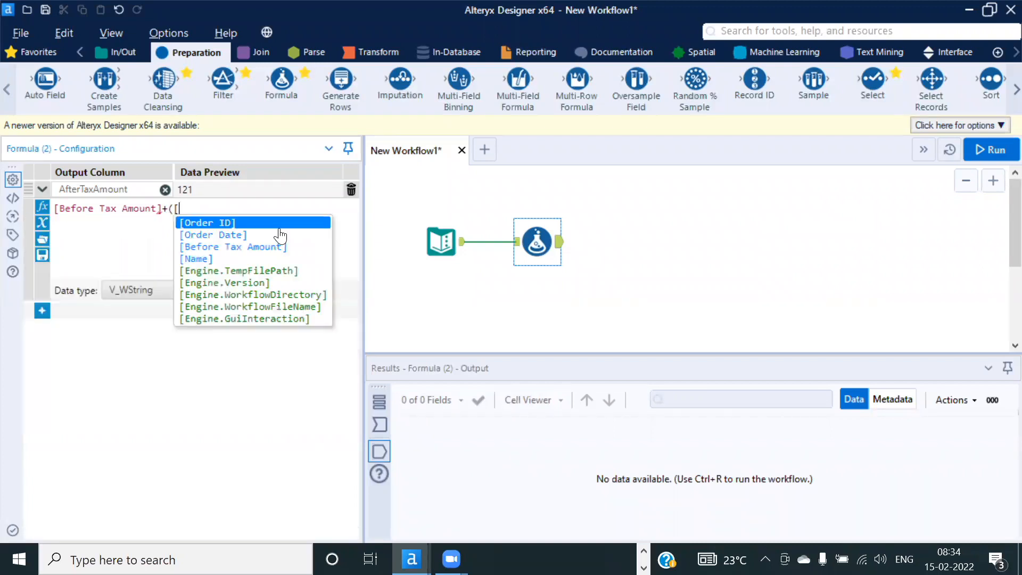
key(Down)
key(Down)
key(Return)
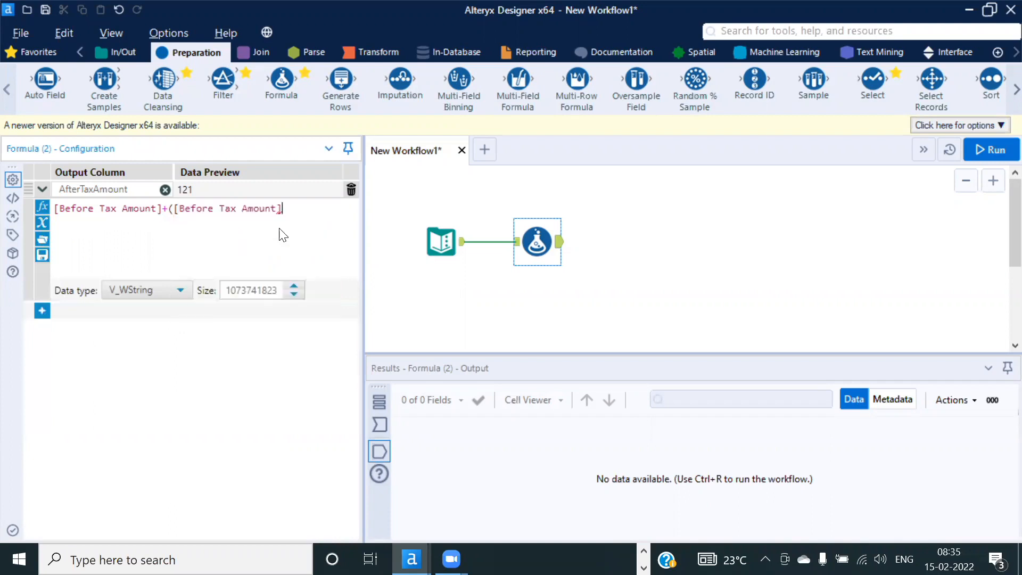
text(*10)/100)
Step: Run the workflow, dismiss the completion message and check the AfterTaxAmount values in the results
click(991, 150)
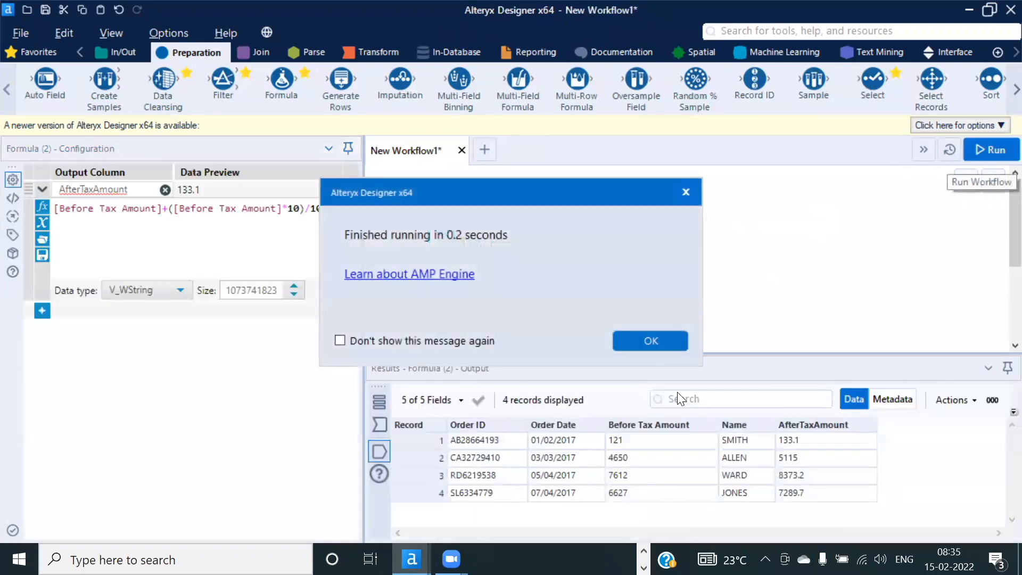
click(651, 341)
click(817, 446)
click(815, 459)
click(809, 475)
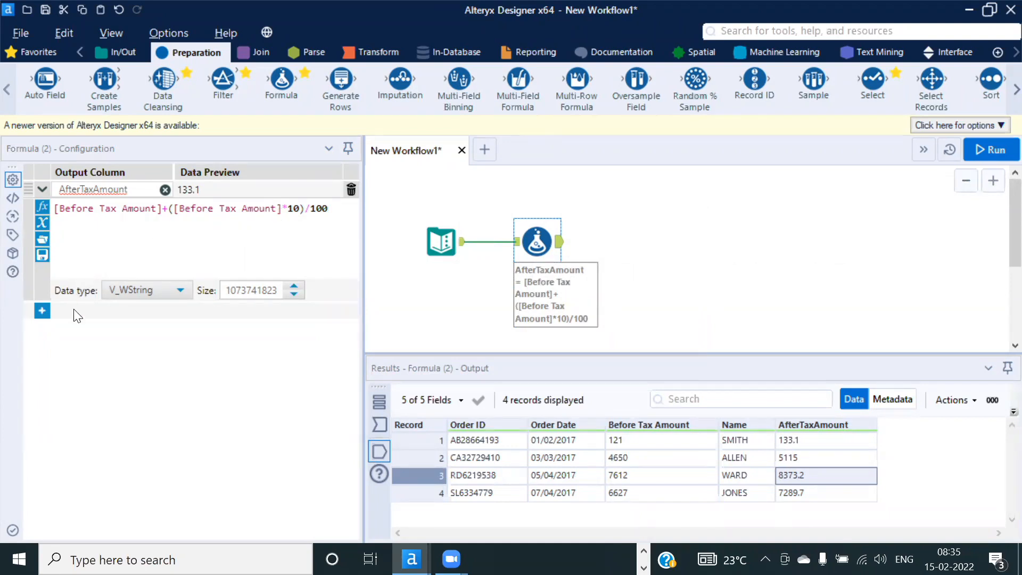
Step: Add a second output column named TaxPercentage to the Formula tool
click(42, 310)
click(103, 311)
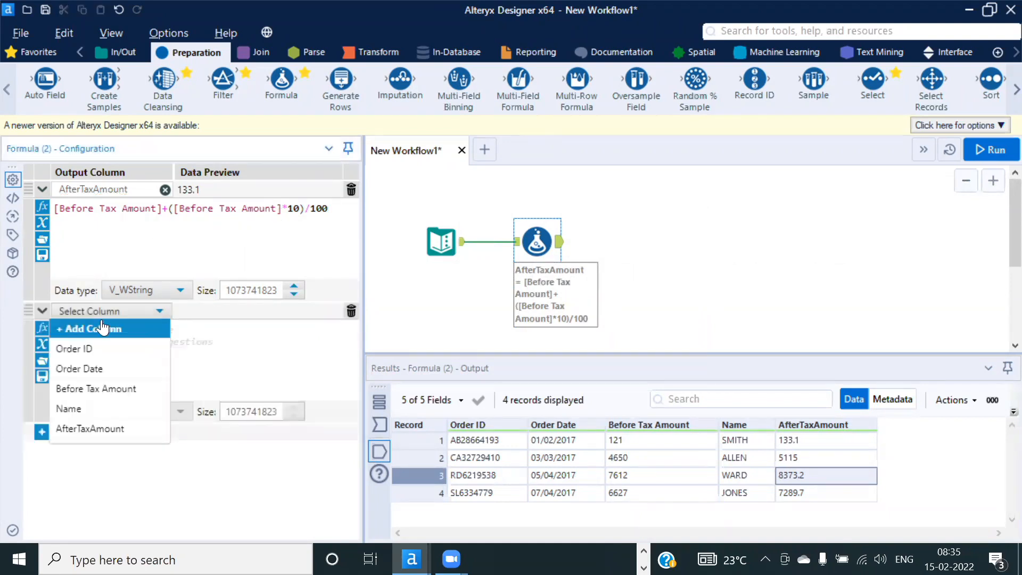
click(98, 324)
text(Tax Percentage)
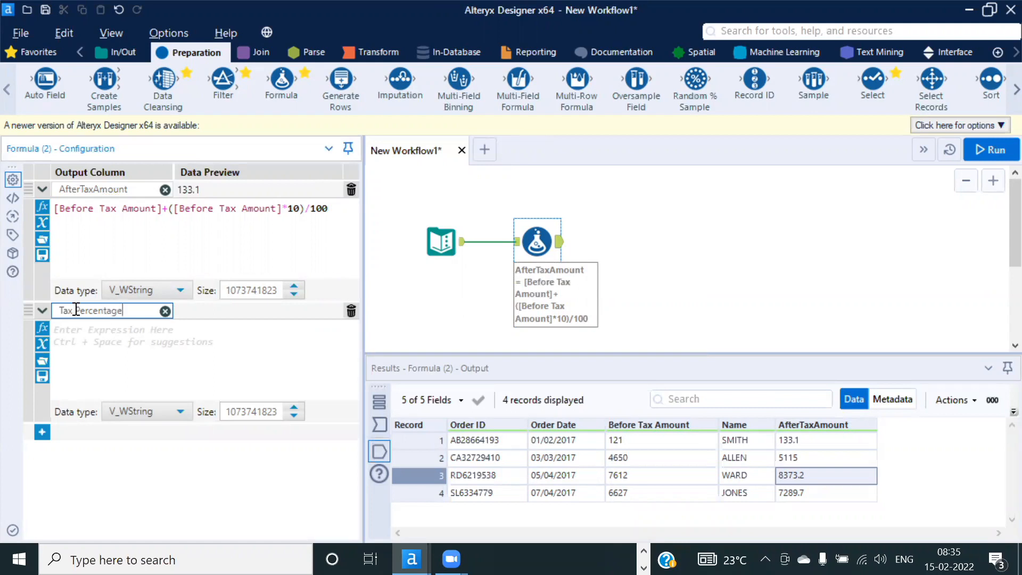
key(ctrl+a)
click(75, 310)
key(BackSpace)
text(10)
key(BackSpace)
key(BackSpace)
Step: Set the TaxPercentage expression to 10 and move this column above AfterTaxAmount
click(115, 336)
text(10)
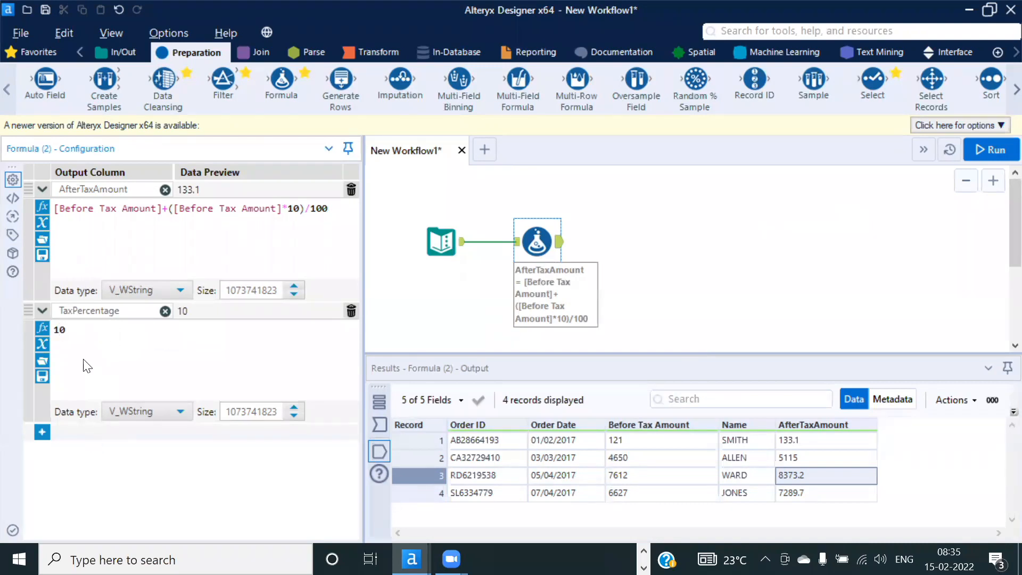
drag(27, 311, 25, 185)
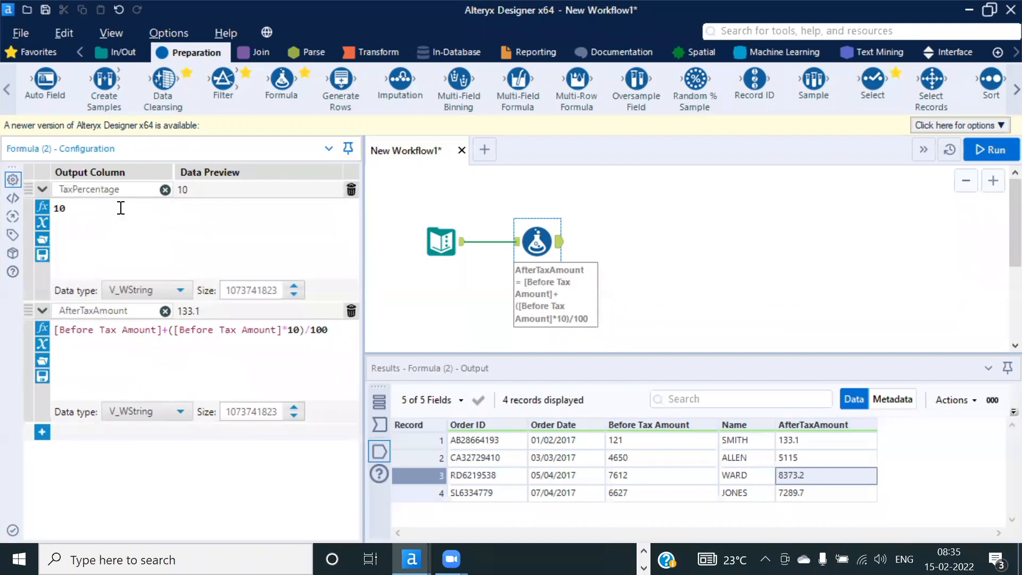
drag(126, 190, 33, 181)
click(283, 356)
drag(126, 191, 59, 188)
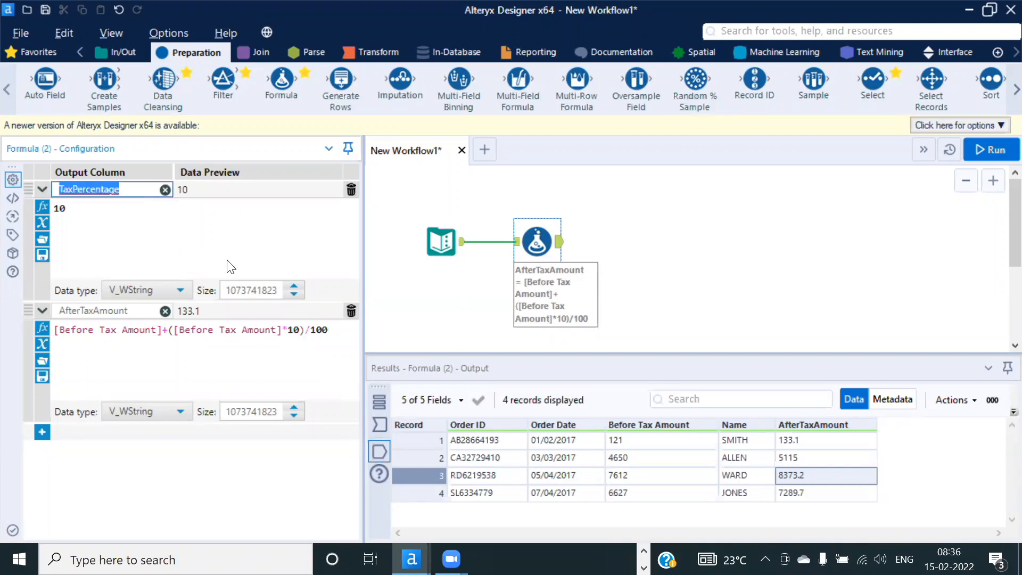
click(301, 330)
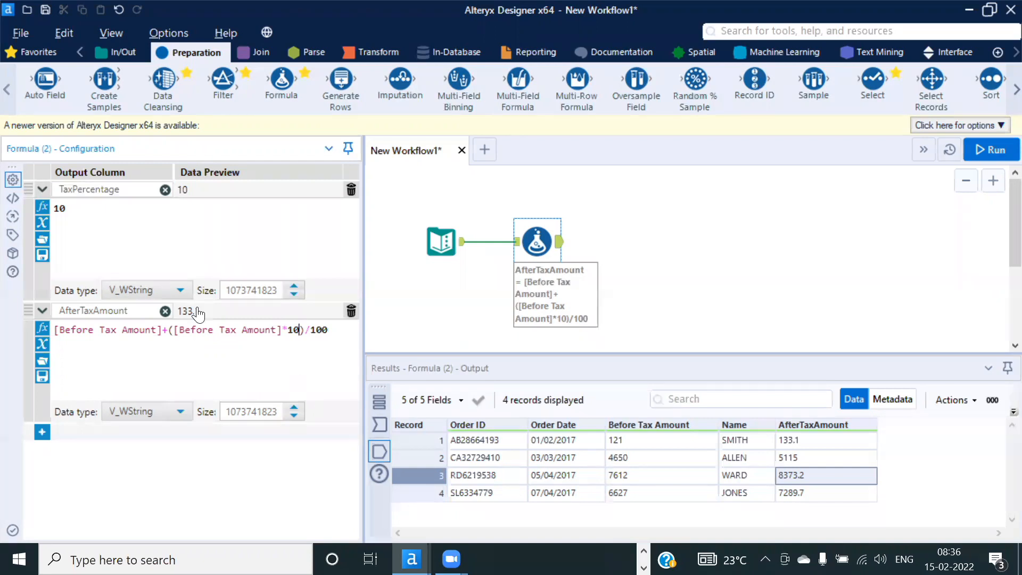
Step: Set the data type of TaxPercentage to Int32 and of AfterTaxAmount to FixedDecimal with scale 2
click(181, 290)
click(123, 391)
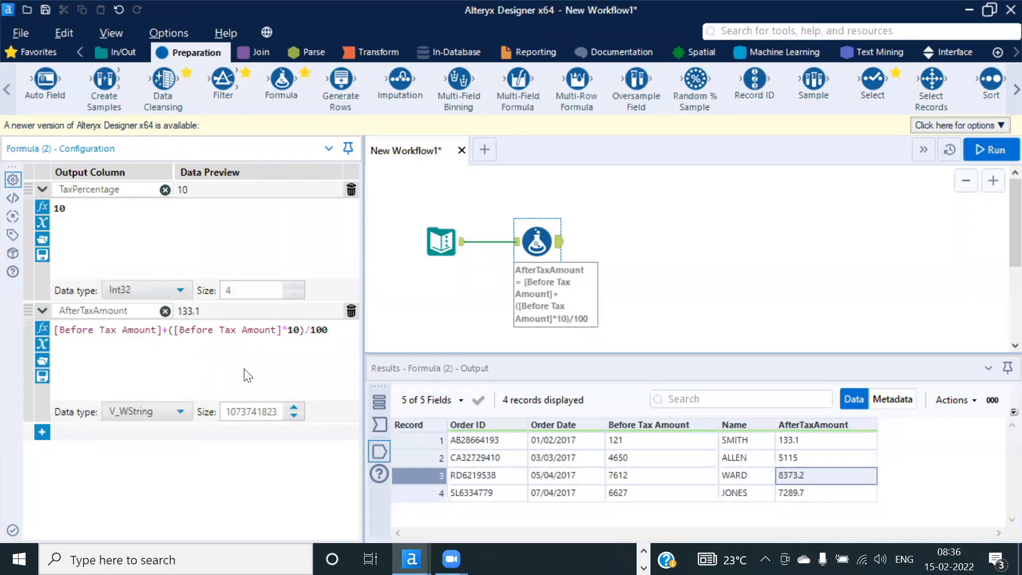
click(181, 412)
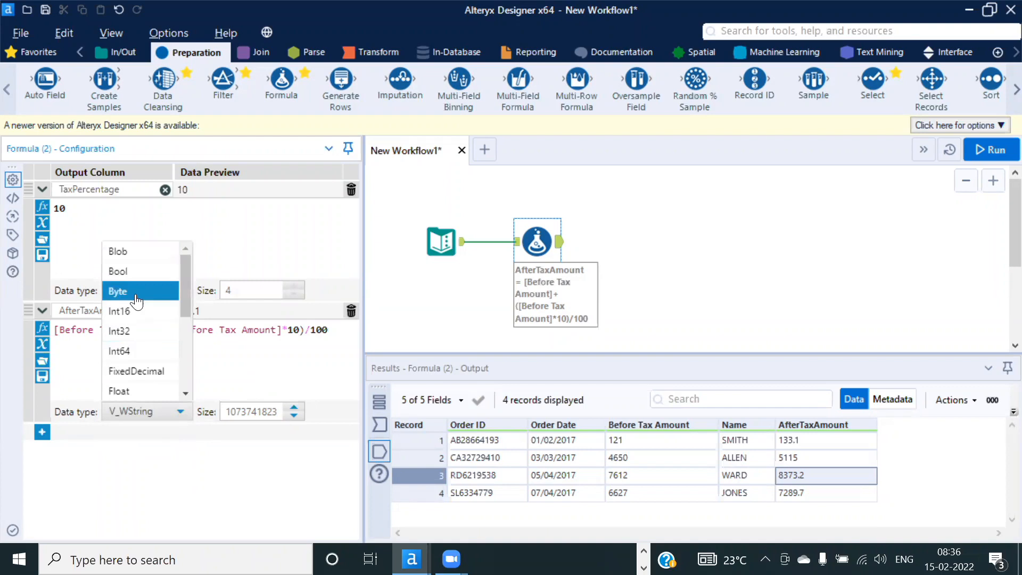
click(137, 371)
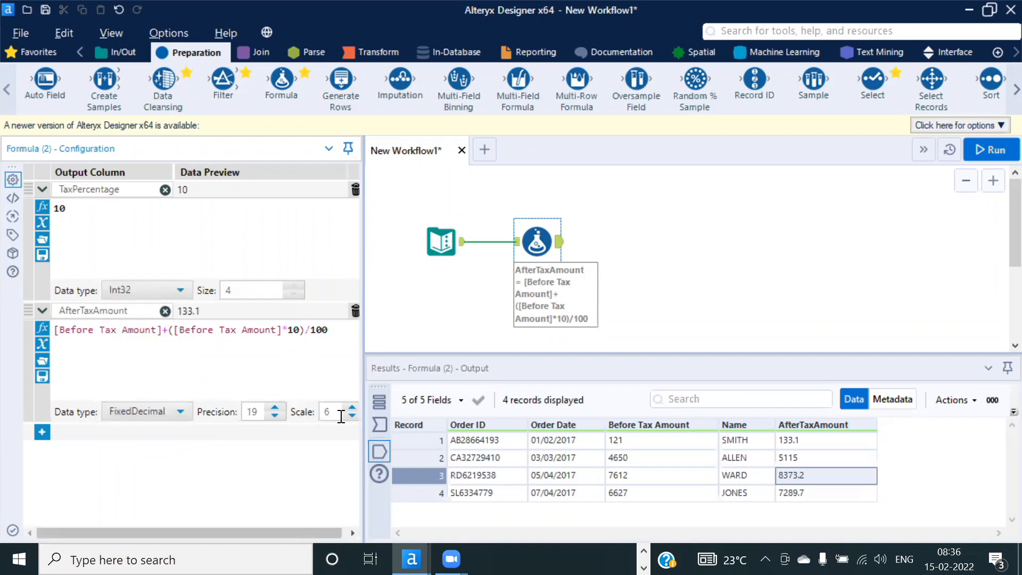
text(2)
Step: Replace the hard-coded 10 in the AfterTaxAmount expression with the [TaxPercentage] field
click(298, 330)
key(BackSpace)
key(BackSpace)
text([)
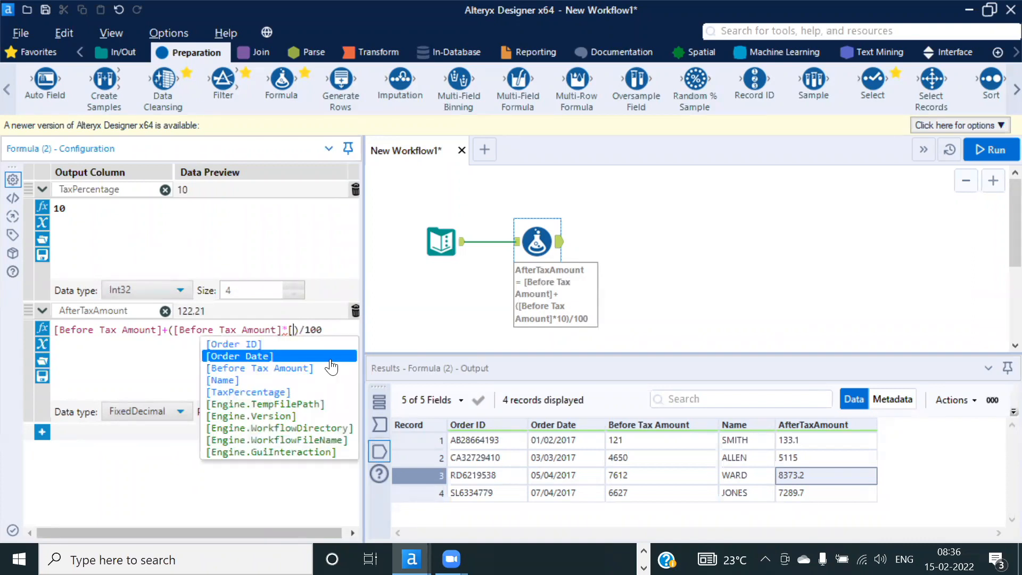
key(Down)
key(Down)
key(Down)
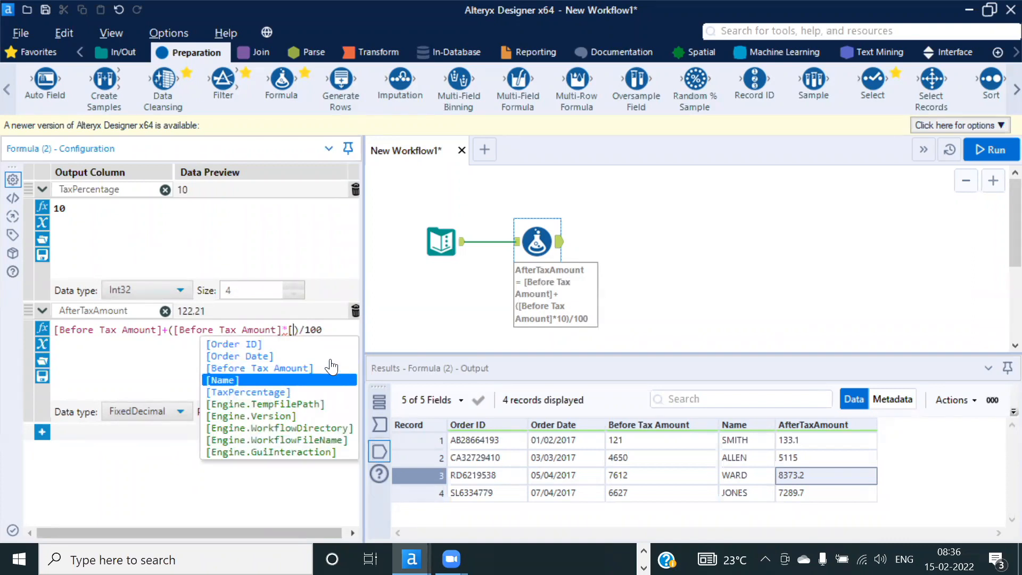
key(Return)
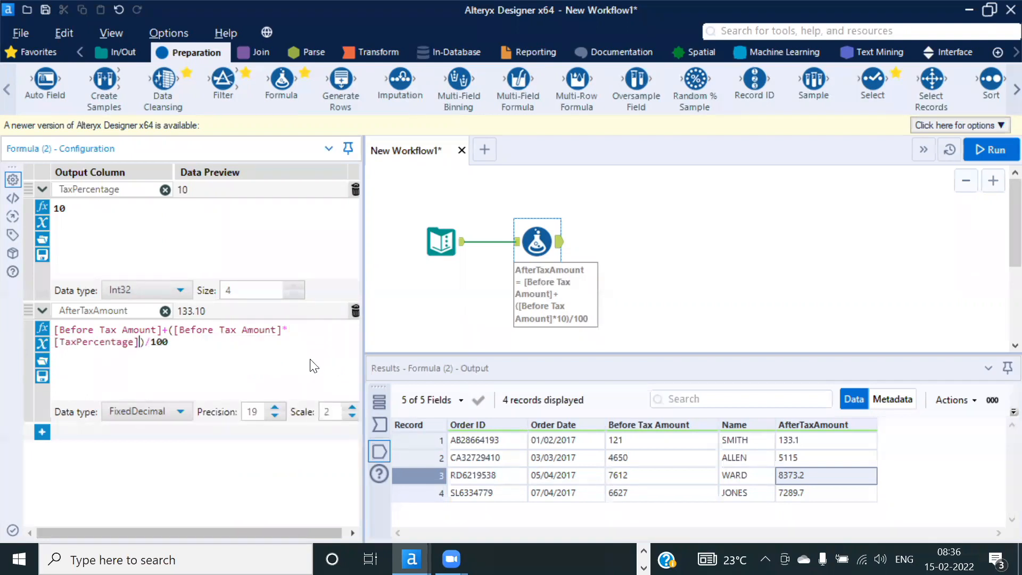
Step: Run the workflow again, dismiss the completion message and check the TaxPercentage column in the results
click(990, 149)
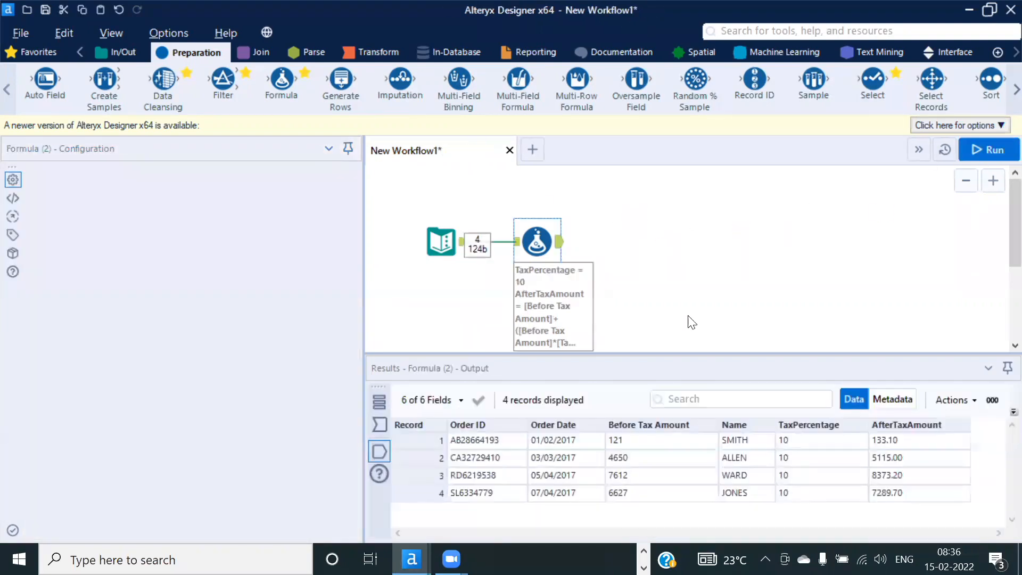
click(654, 337)
click(813, 446)
drag(814, 446, 813, 487)
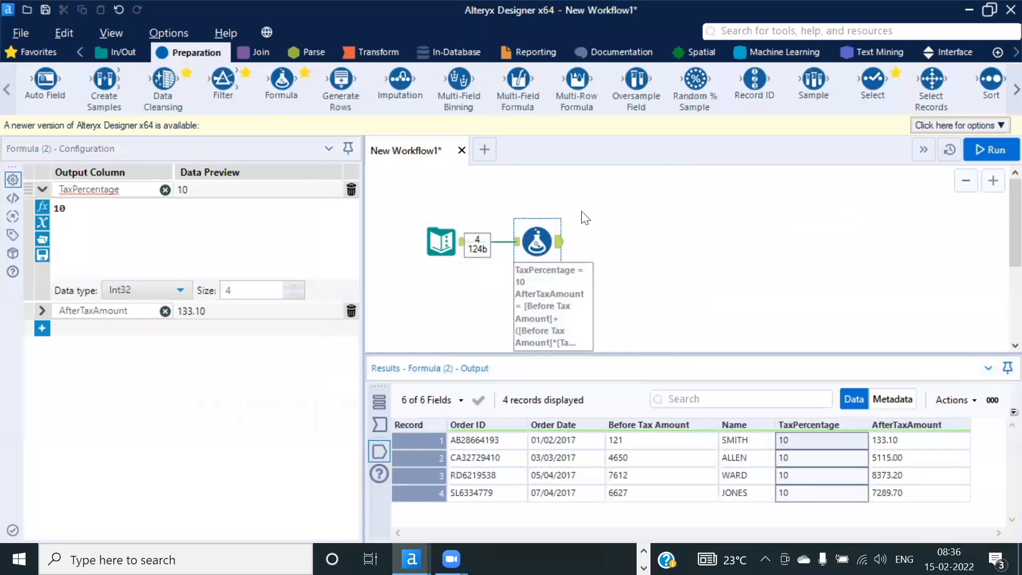
Step: Add an Output Data tool connected to the Formula tool's output
click(117, 51)
drag(325, 81, 630, 240)
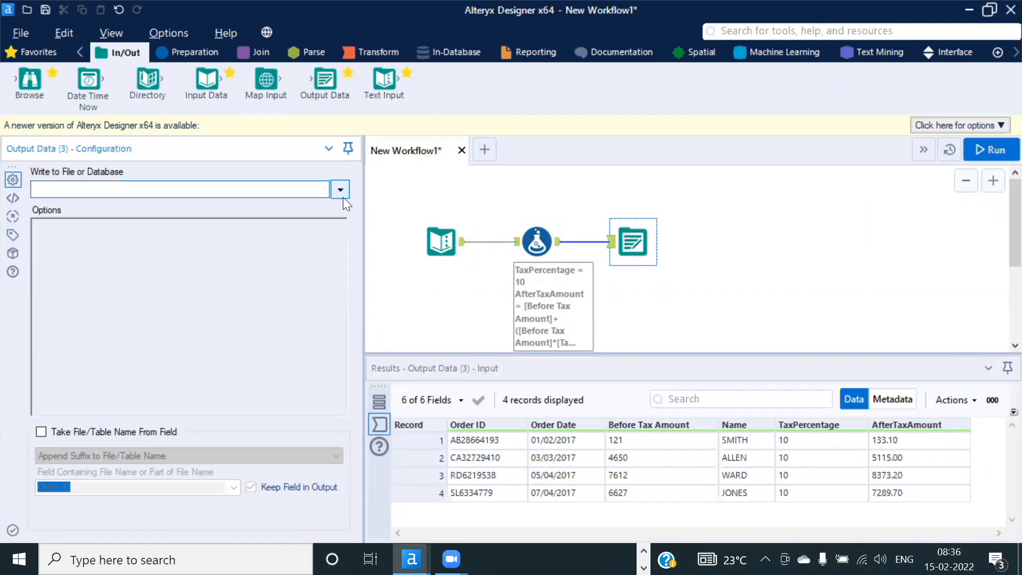
Step: Switch to File Explorer, copy the path of the Delete folder under Standared Macro, and return to Alteryx Designer
key(alt+Tab)
key(alt+Tab)
key(alt+Tab)
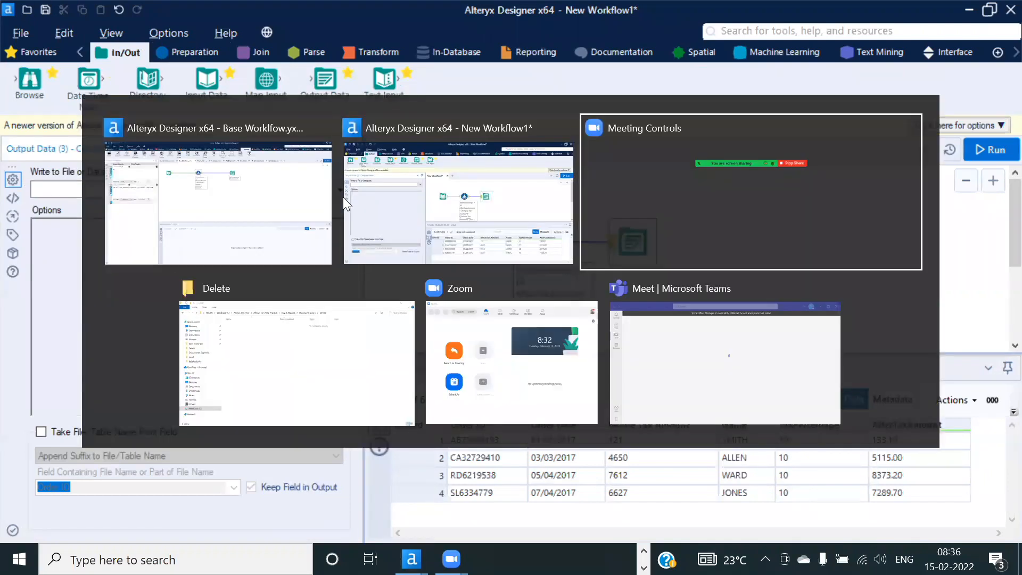
click(726, 52)
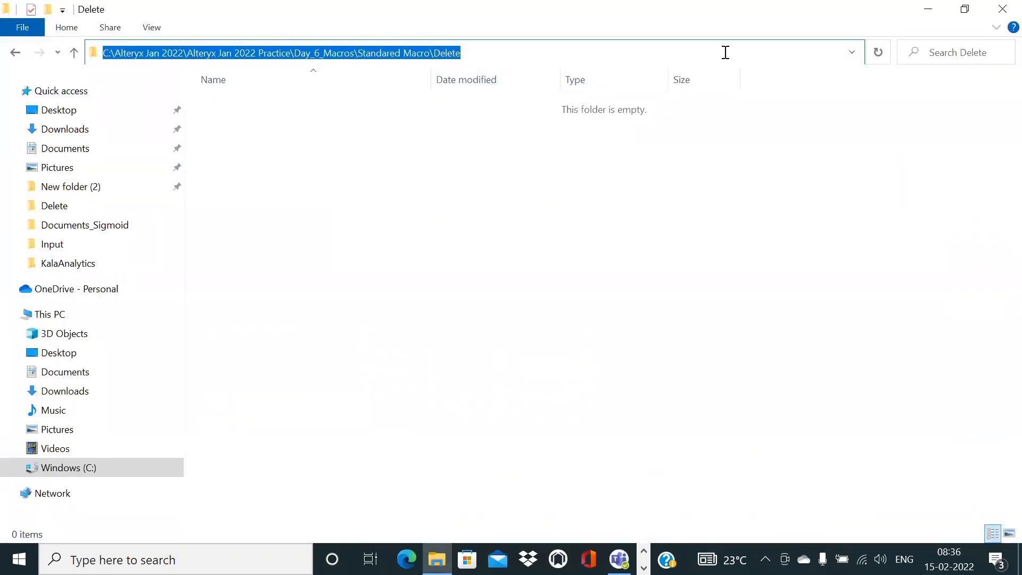
key(alt+Tab)
key(alt+Tab)
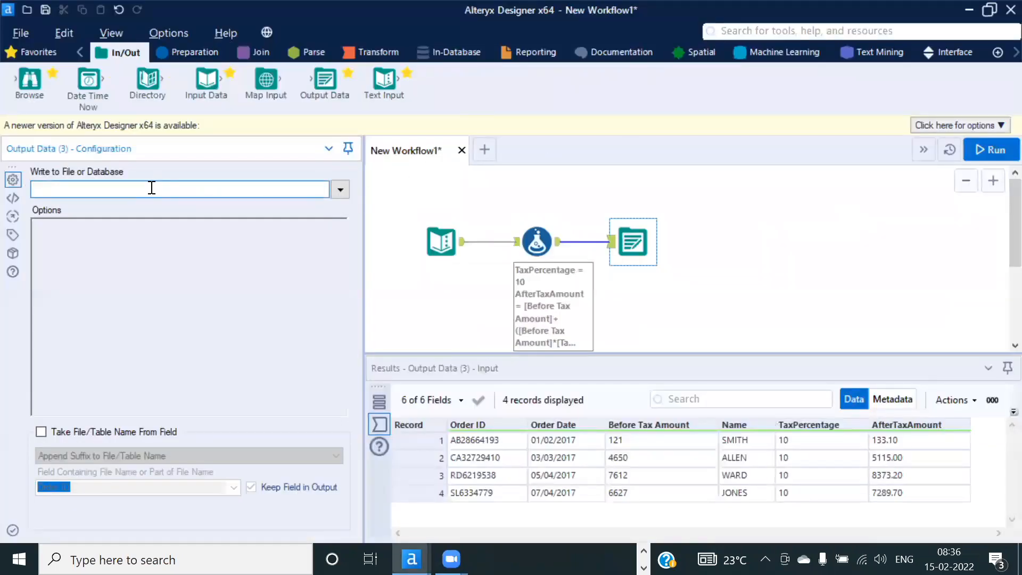
Step: Set the Output Data tool to write to SM.xlsx in the copied Delete folder path
key(ctrl+v)
text(dem)
key(BackSpace)
key(BackSpace)
key(BackSpace)
text(SM)
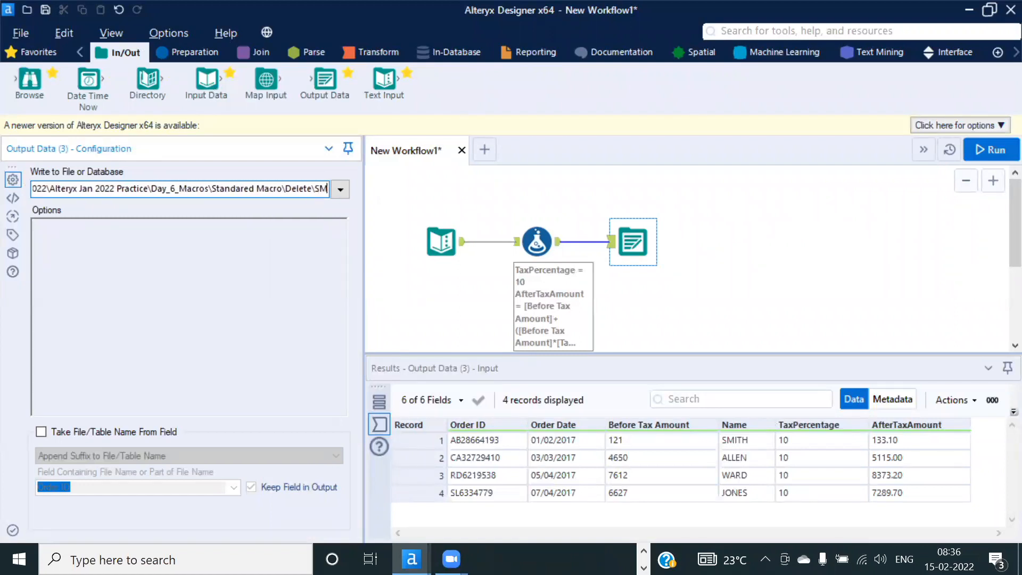
text(.xlsx)
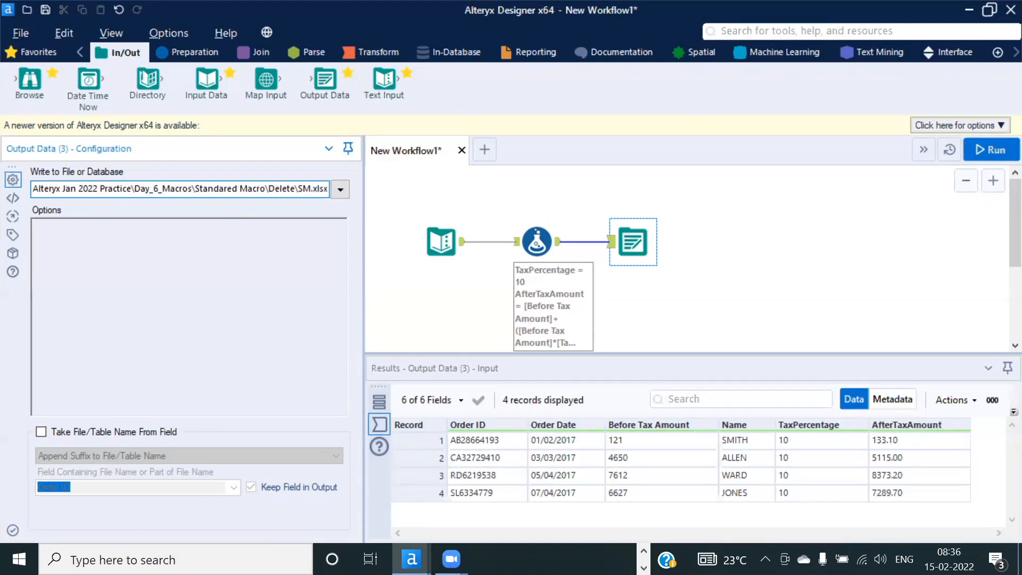
Step: Append |||Sheet1 to the Output Data file path, run the workflow and dismiss the completion message
text(|||)
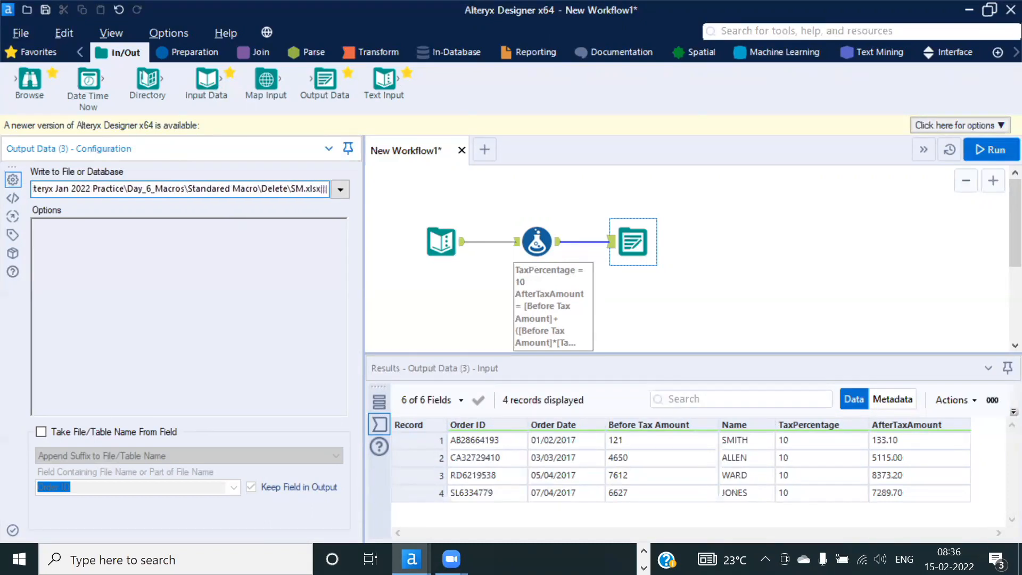
text(Sheet1)
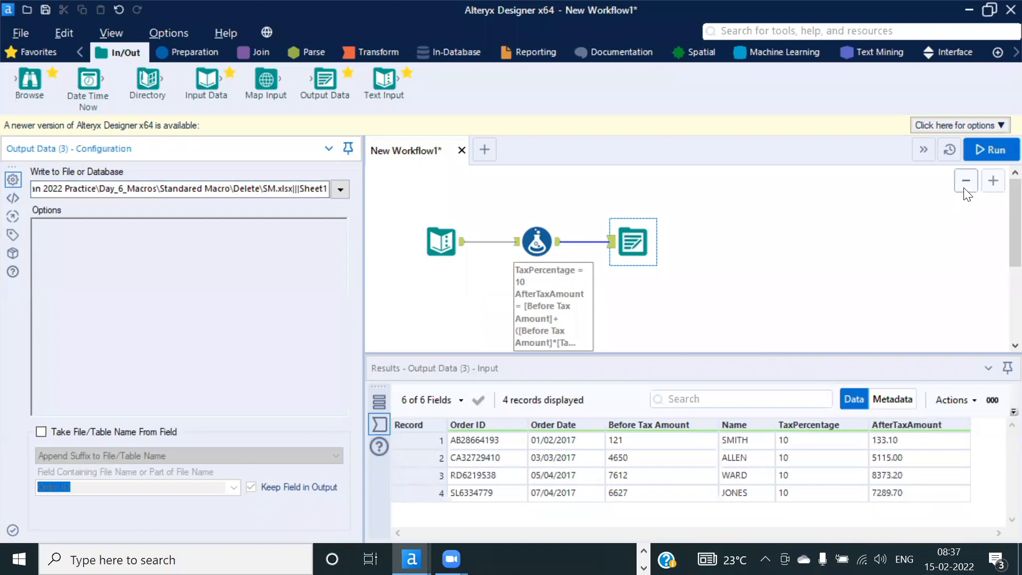
click(987, 149)
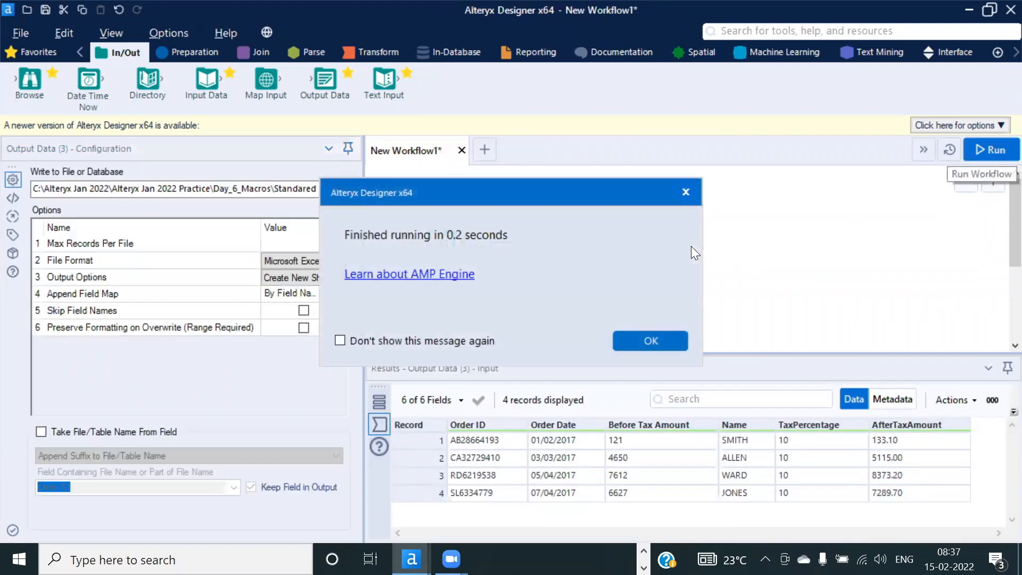
click(650, 340)
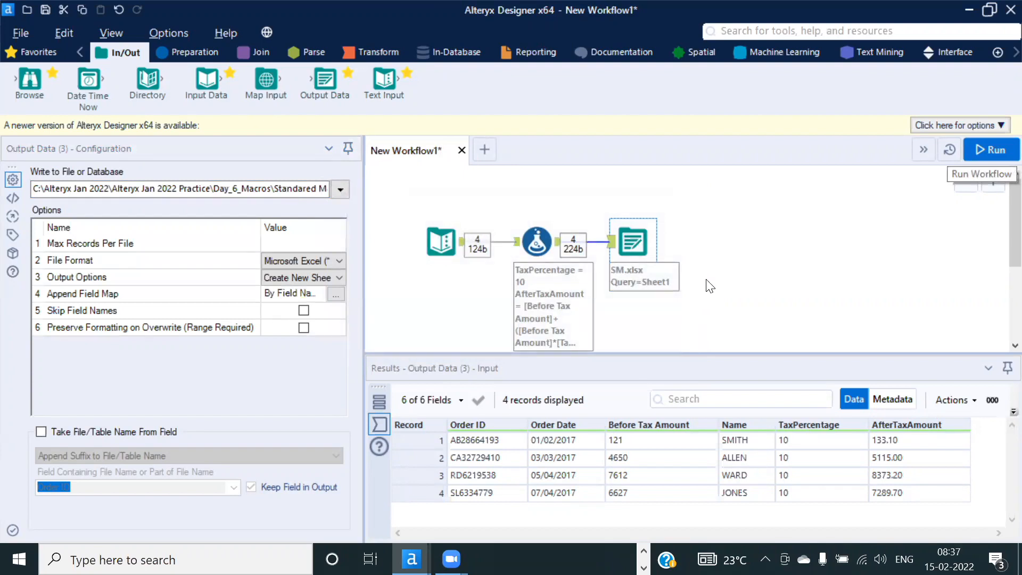
Step: Open the SM workbook from the Delete folder in File Explorer, check its TaxPercentage and AfterTaxAmount columns, and close it
key(alt+Tab)
key(Tab)
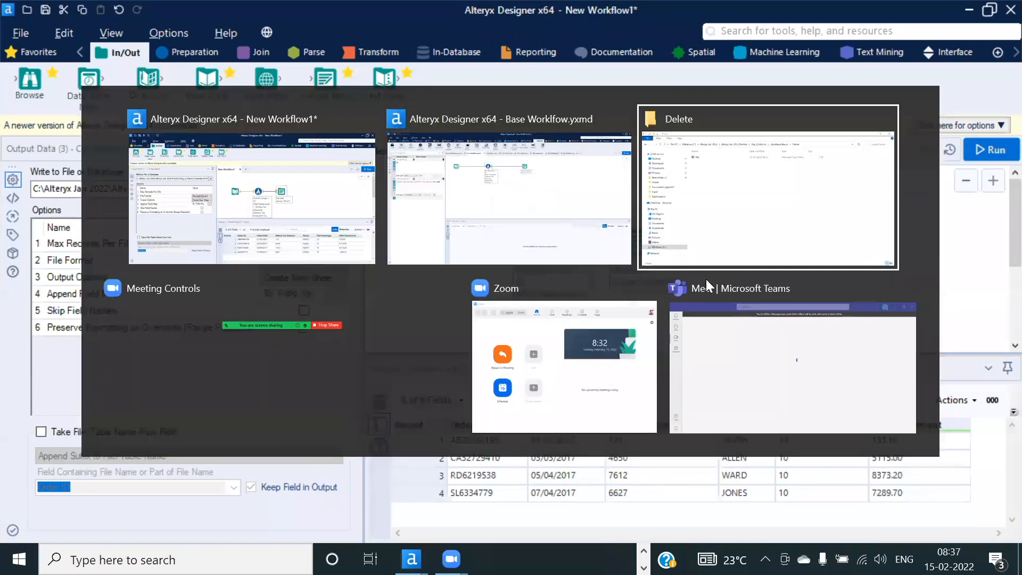
click(234, 105)
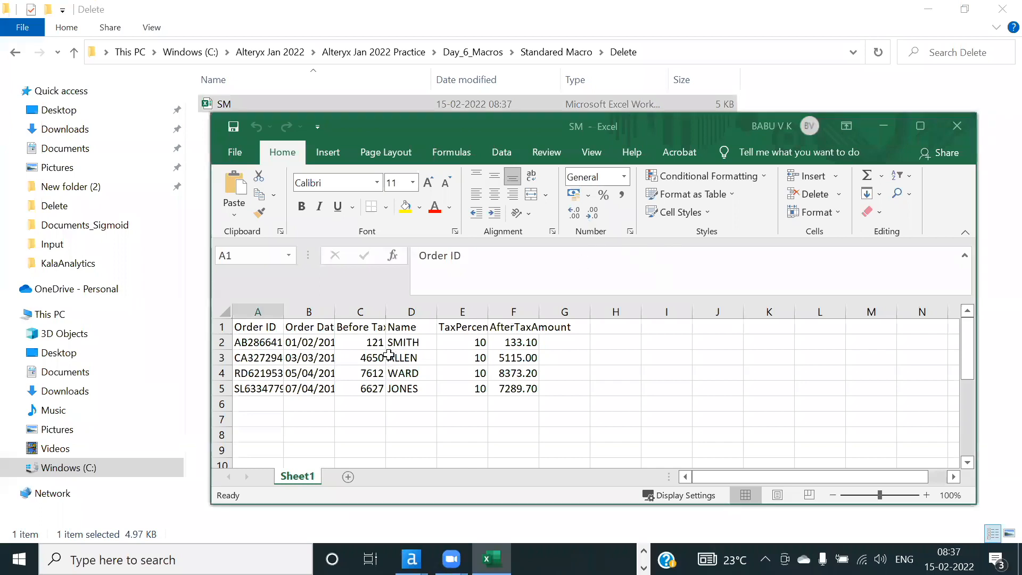
drag(462, 344, 460, 394)
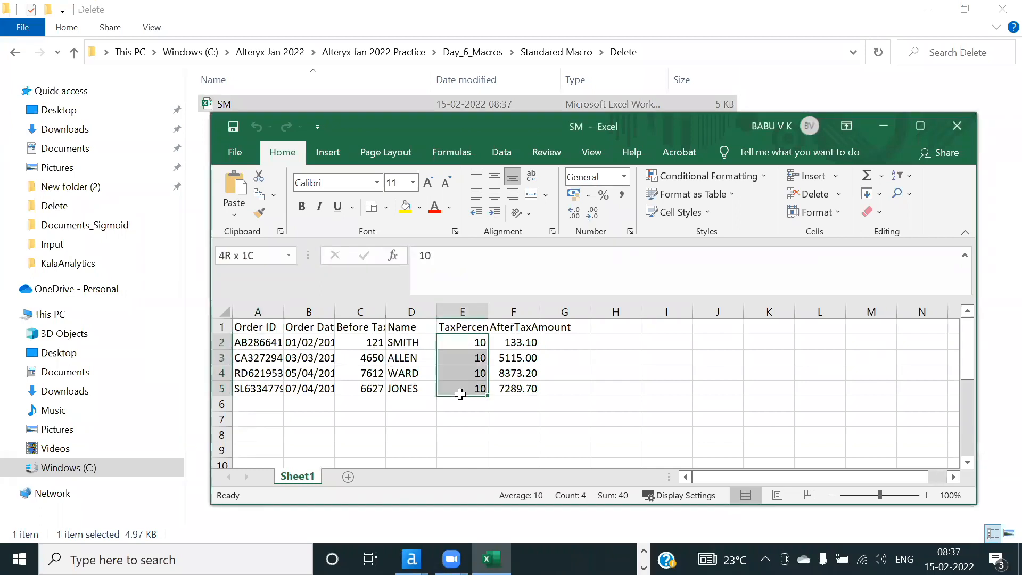
drag(525, 342, 519, 384)
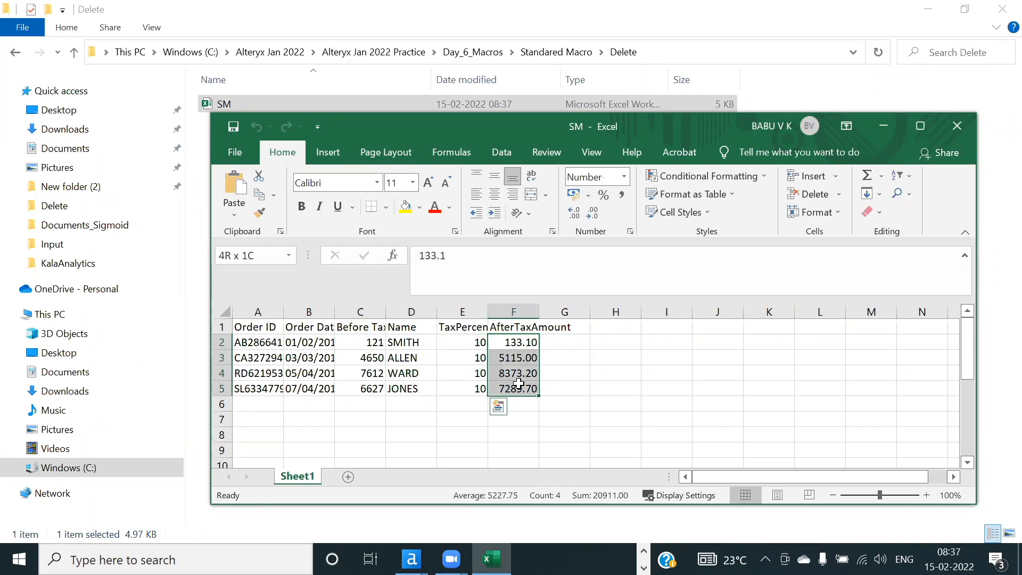
click(957, 126)
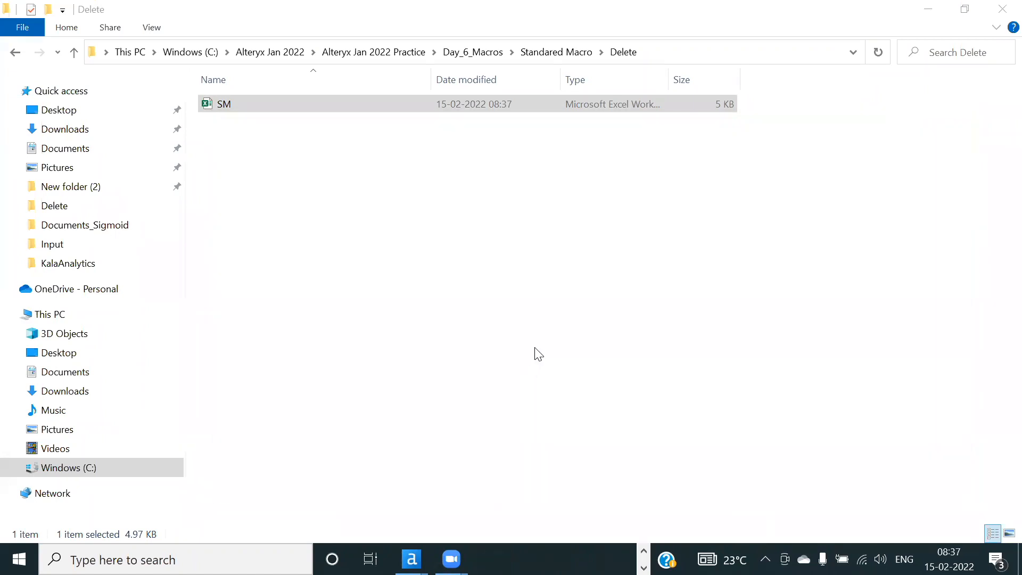
Step: Return to Alteryx Designer and review the TaxPercentage expression in the Formula tool
key(alt+Tab)
key(Tab)
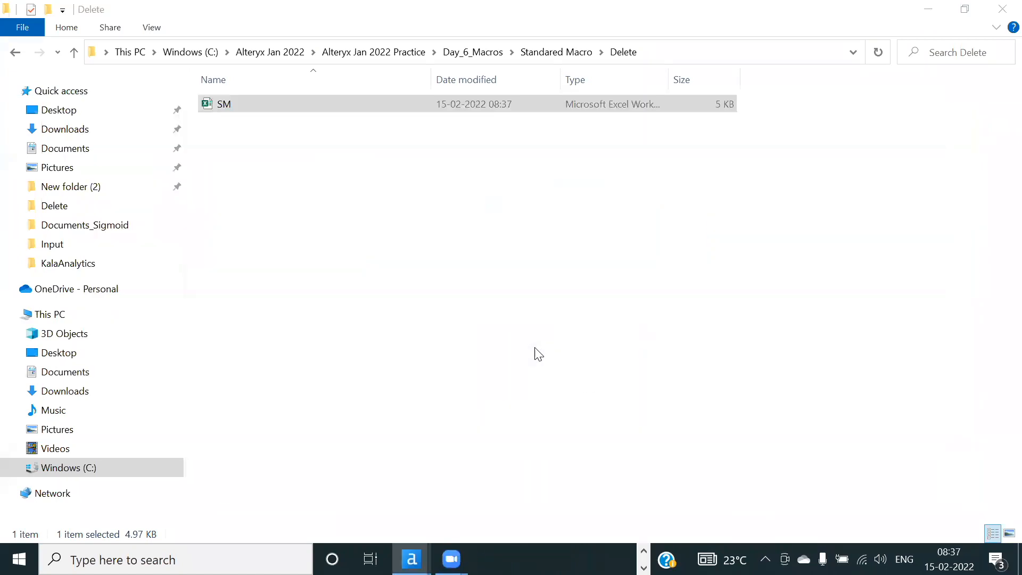
mouse_move(411, 558)
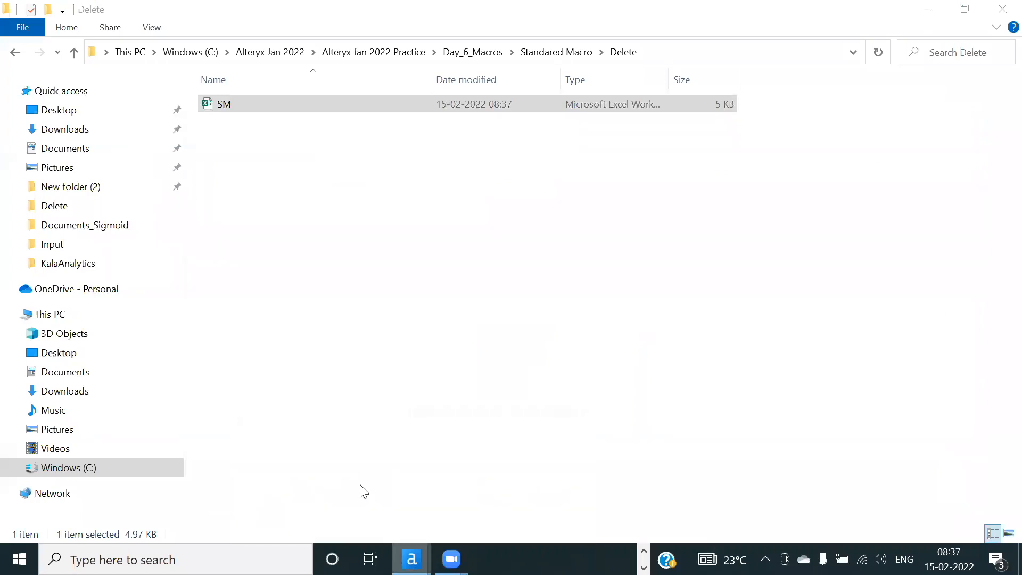
click(554, 492)
click(537, 242)
drag(73, 208, 61, 207)
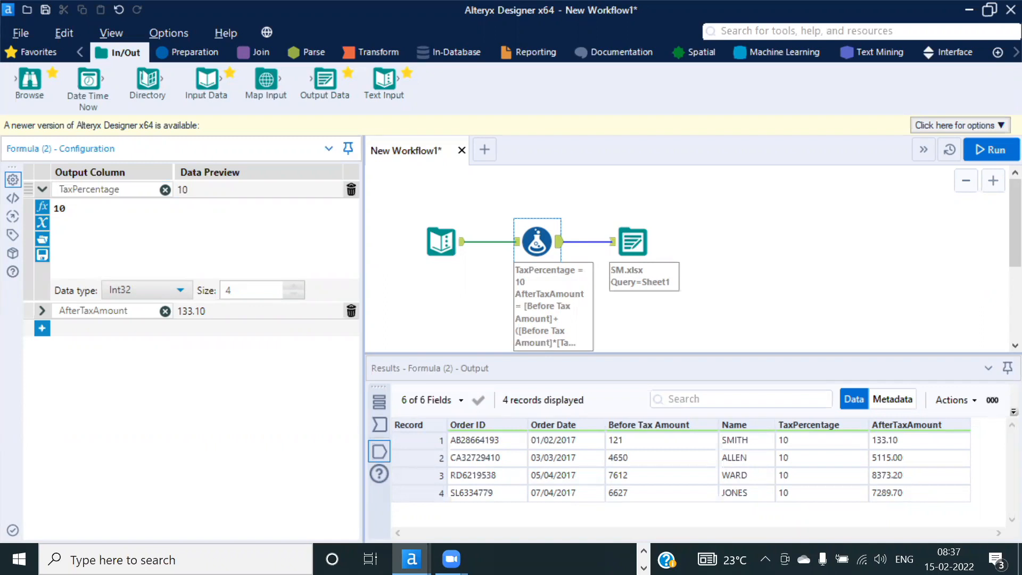
Step: Create a new workflow and paste into it the four records copied from the Text Input tool's results in New Workflow1
click(483, 149)
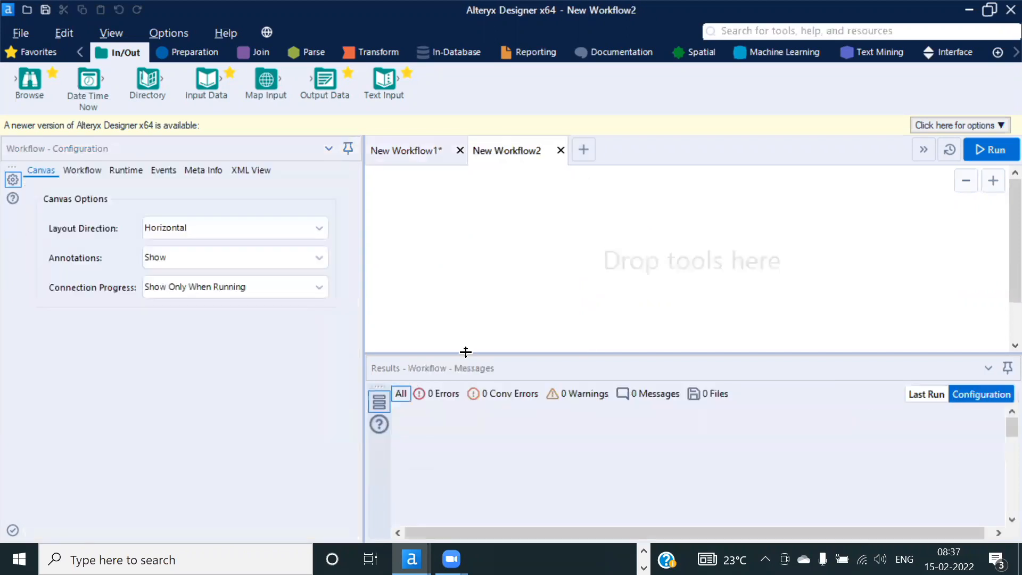
click(417, 151)
click(444, 241)
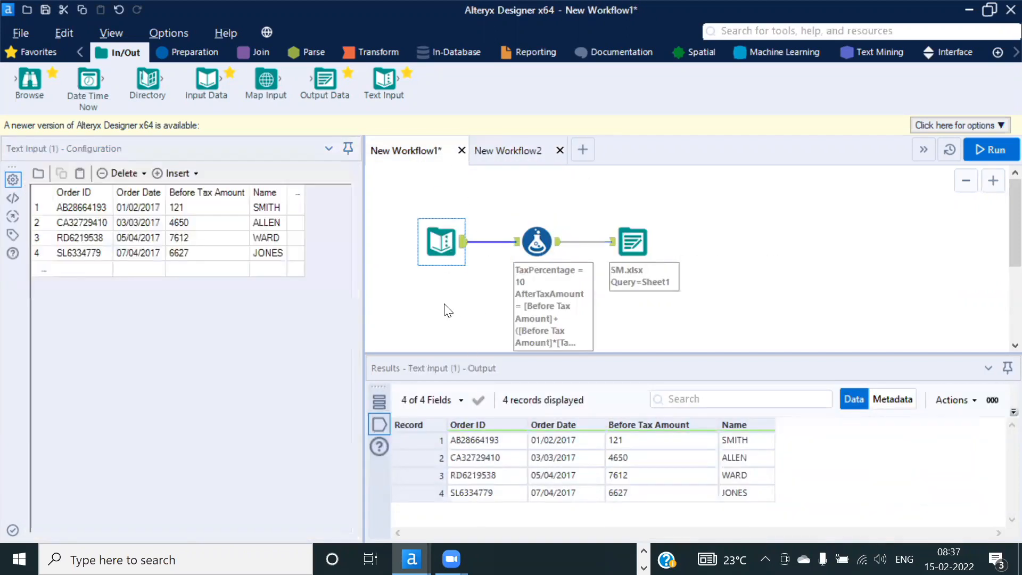
drag(484, 443, 766, 516)
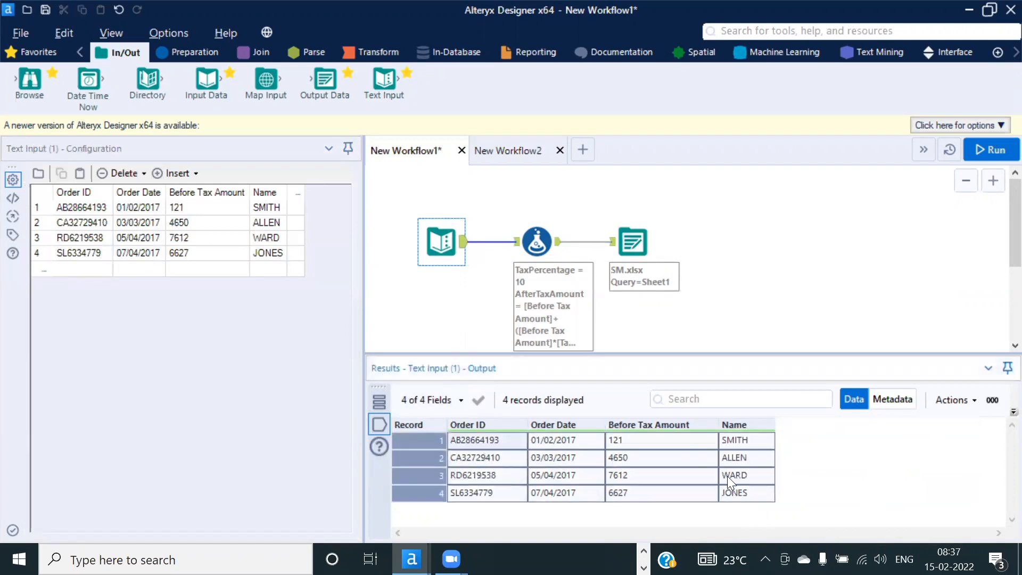
right_click(671, 444)
click(739, 421)
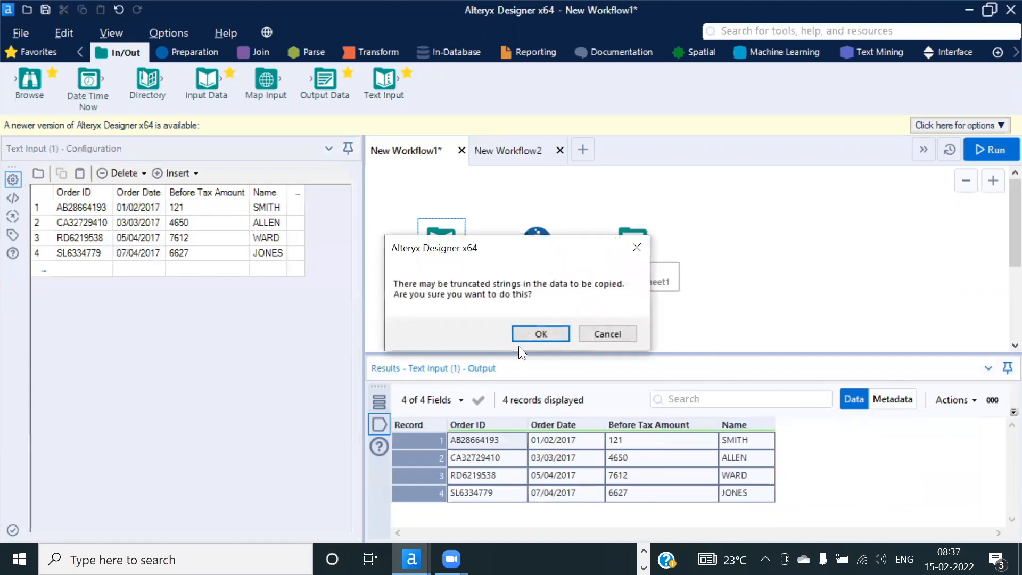
click(537, 335)
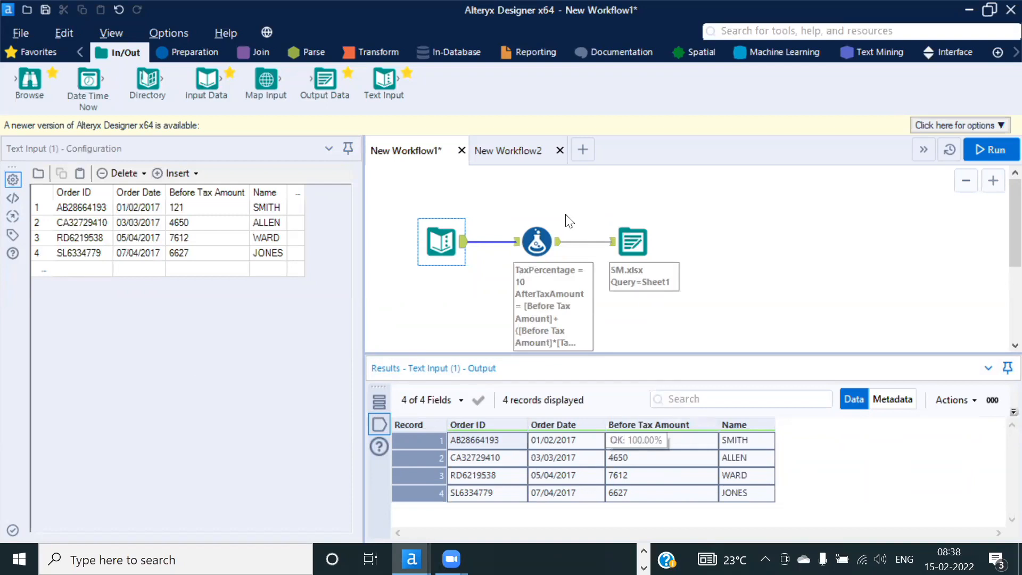
click(506, 155)
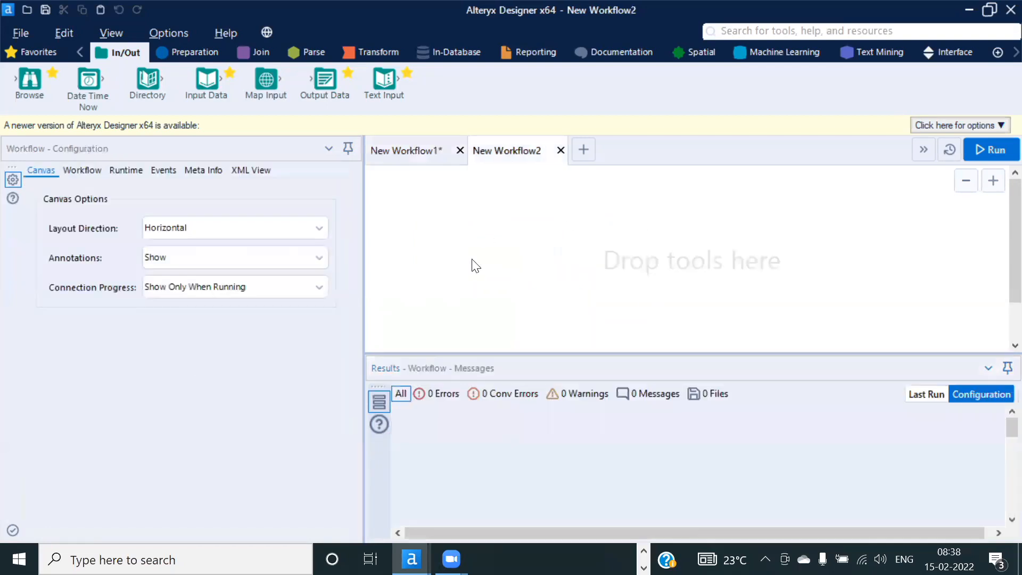
right_click(451, 234)
click(498, 245)
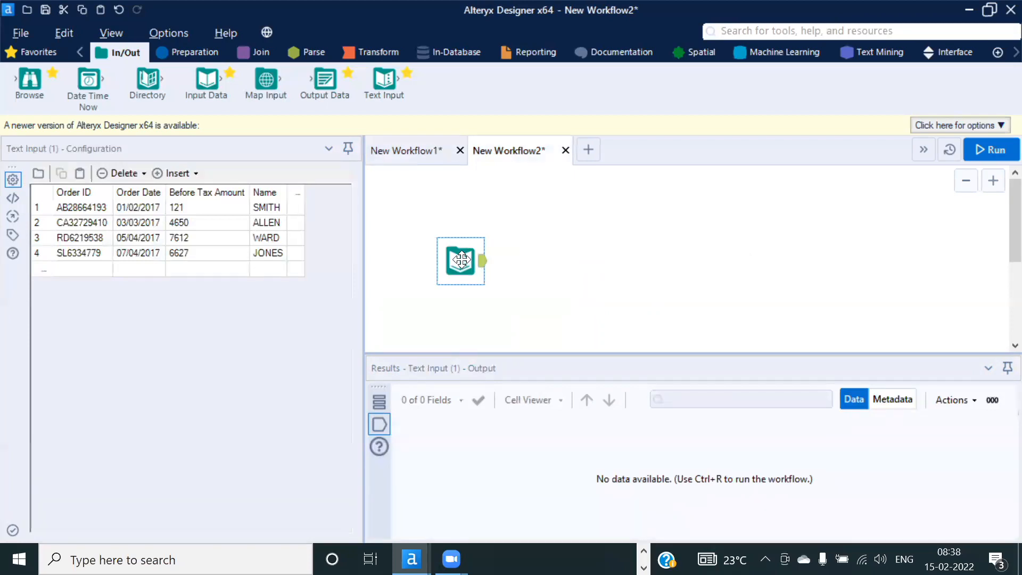
drag(462, 260, 462, 269)
Step: Copy the Formula tool from New Workflow1 into New Workflow2 and connect it after the Text Input tool
click(404, 152)
click(540, 238)
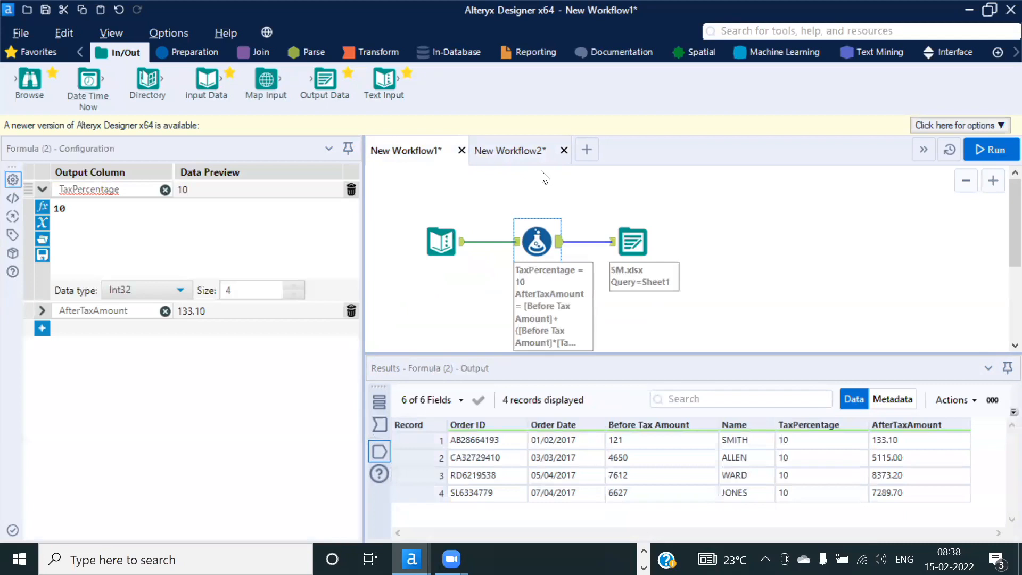
click(506, 150)
click(549, 270)
key(ctrl+v)
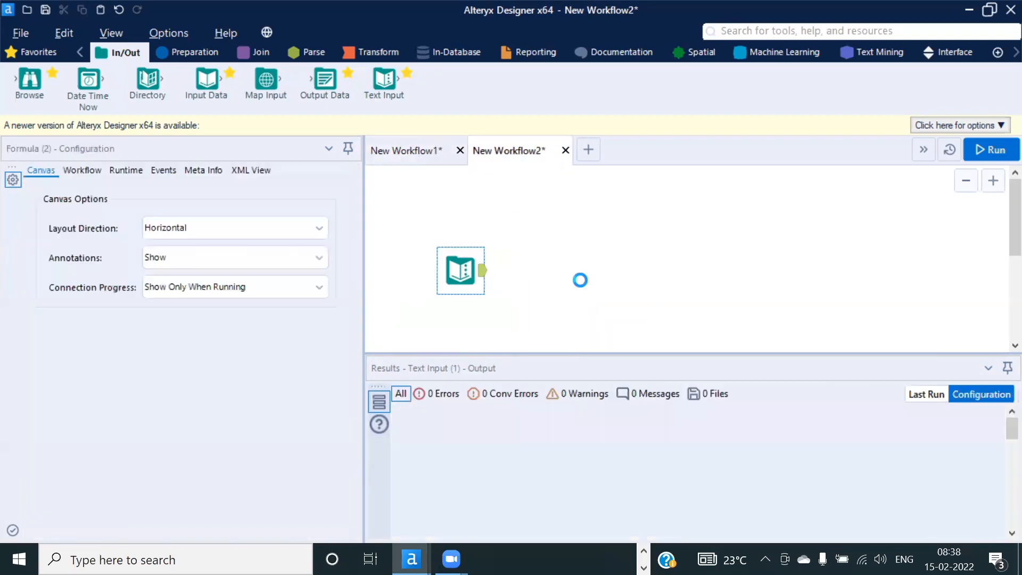
drag(567, 288, 562, 268)
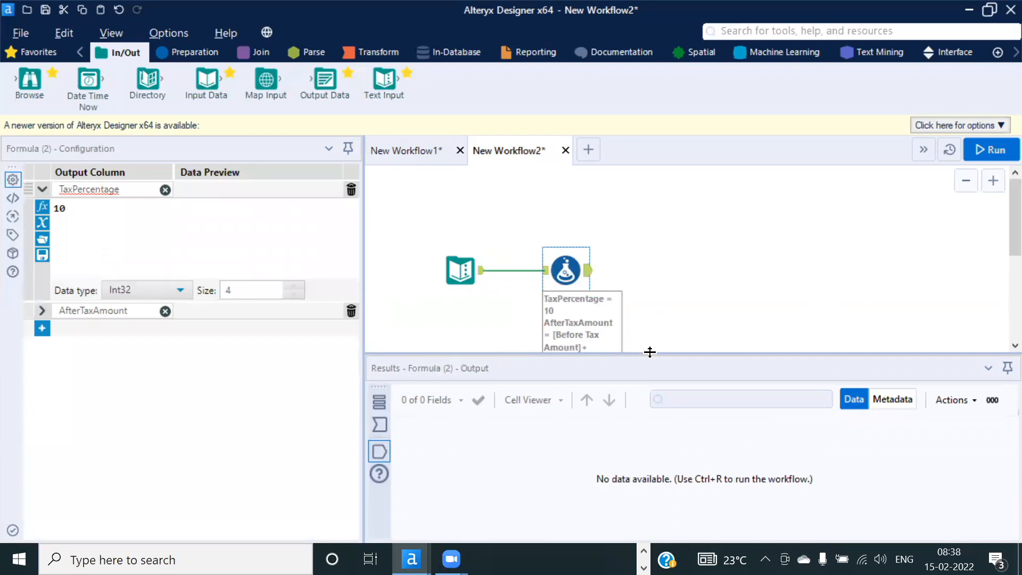
Step: Enlarge the canvas area and convert the Text Input tool in New Workflow2 to a Macro Input
drag(650, 352, 650, 385)
click(454, 271)
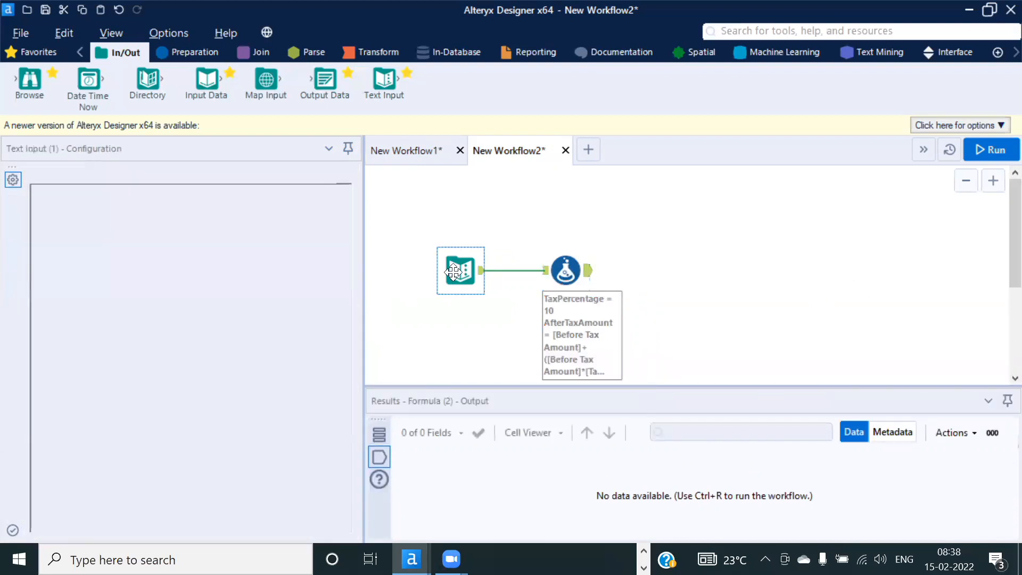
right_click(459, 270)
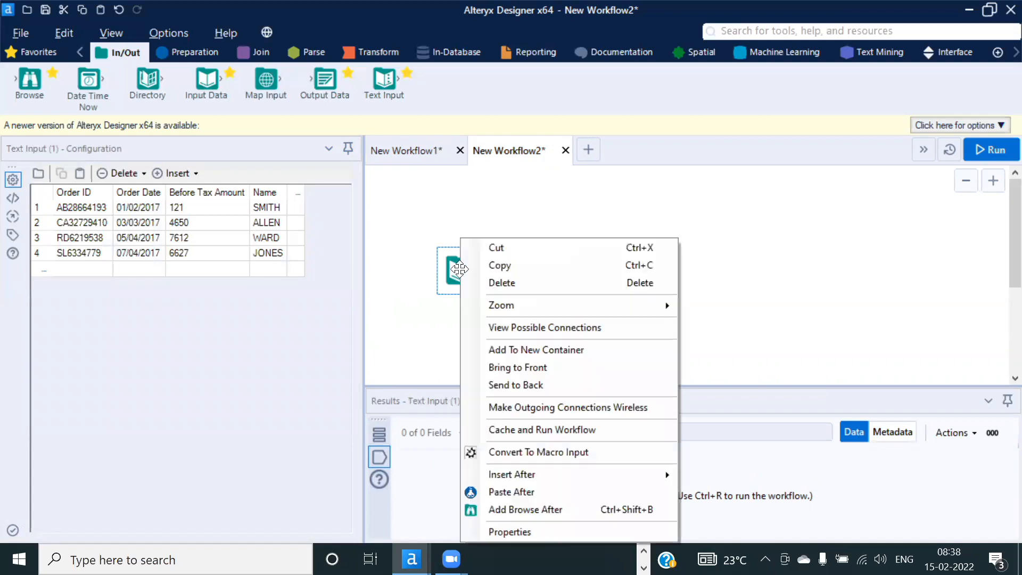
click(528, 453)
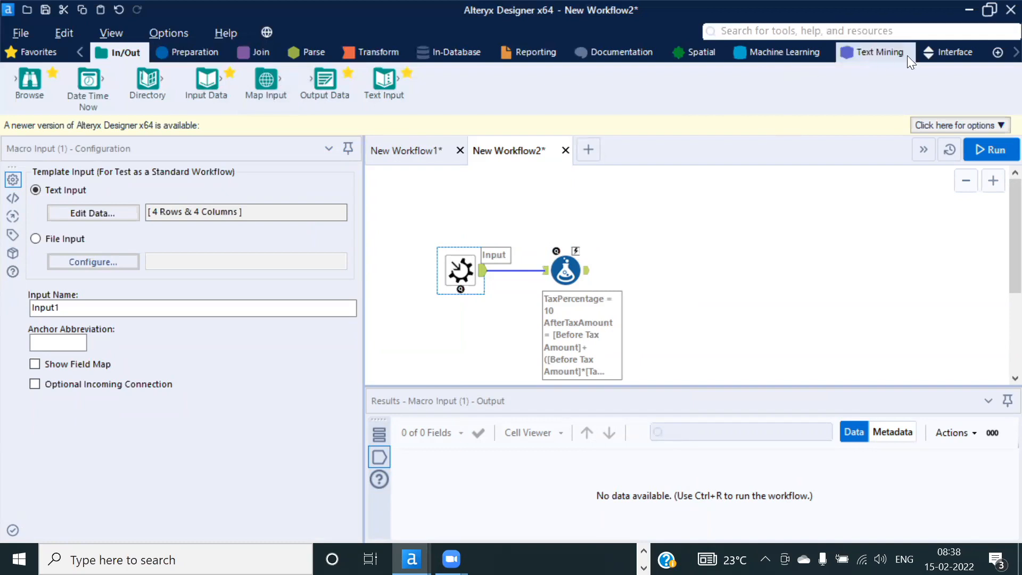
Step: Add a Macro Output tool after the Formula tool, and cut all the tools from New Workflow2
click(957, 53)
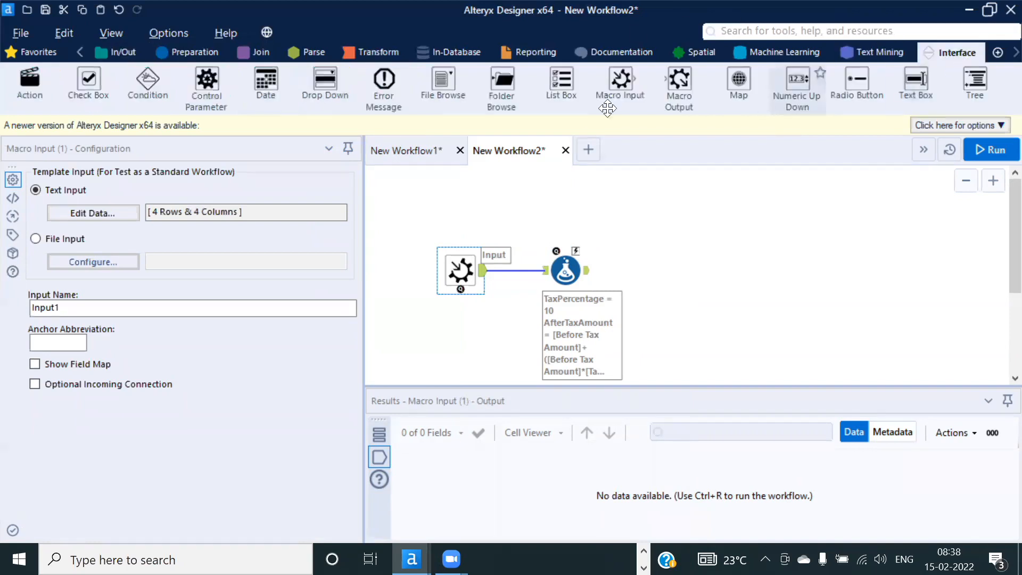
drag(679, 85, 660, 268)
drag(764, 322, 389, 253)
key(ctrl+x)
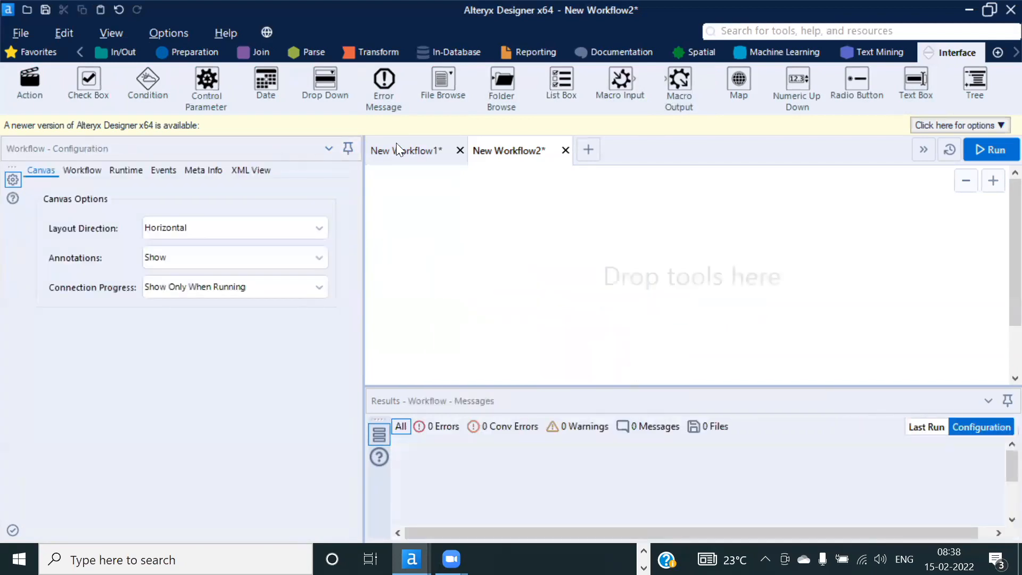
Step: Save New Workflow1 as Aworkflow.yxmd
click(399, 144)
drag(734, 326, 416, 230)
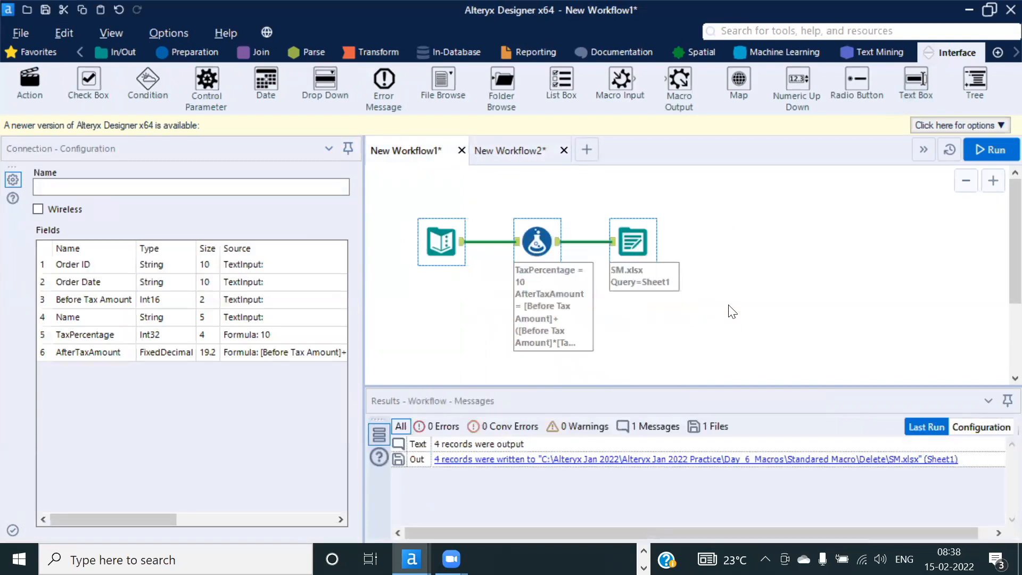
click(744, 278)
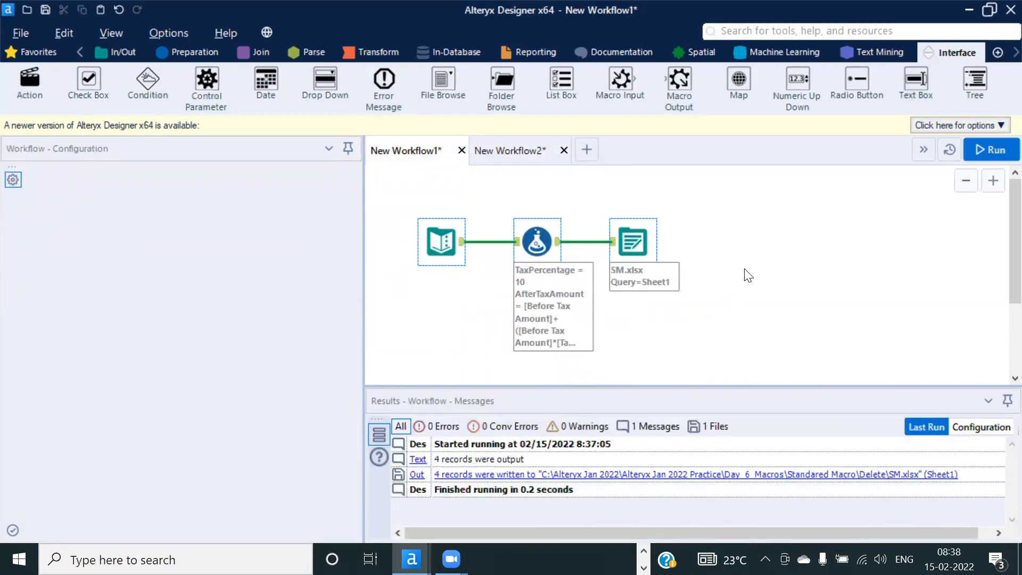
key(ctrl+s)
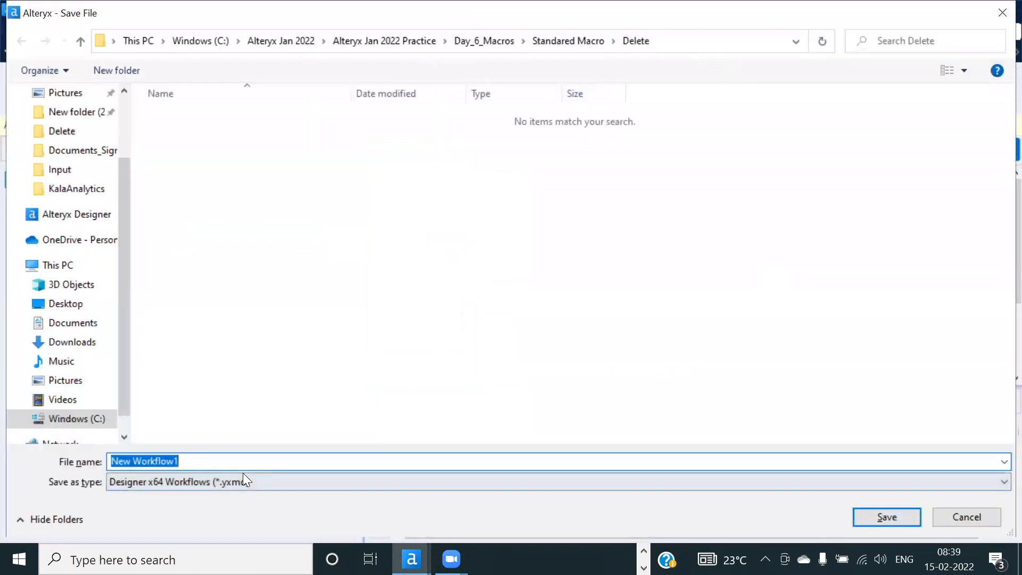
key(BackSpace)
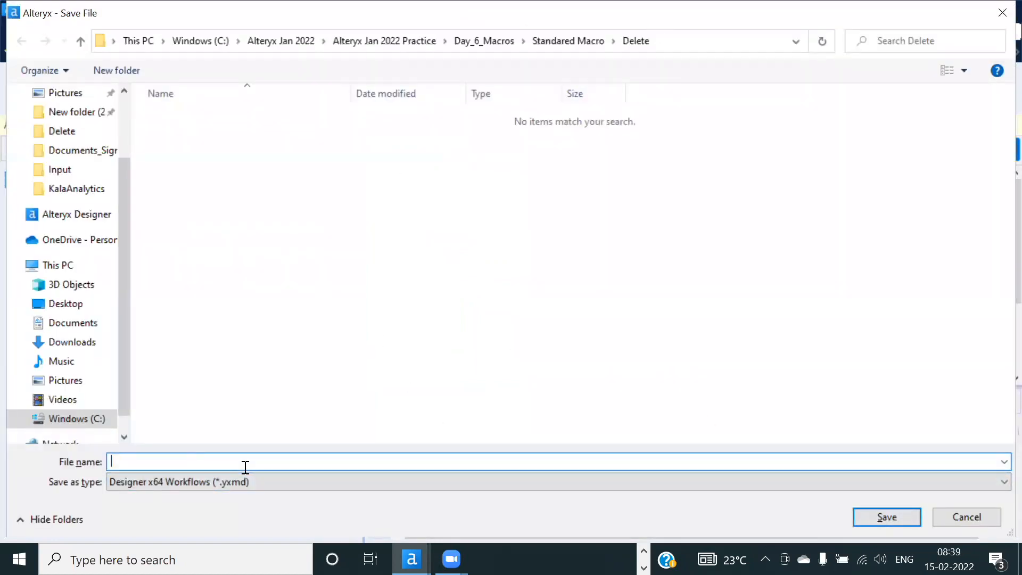
text(F)
key(Return)
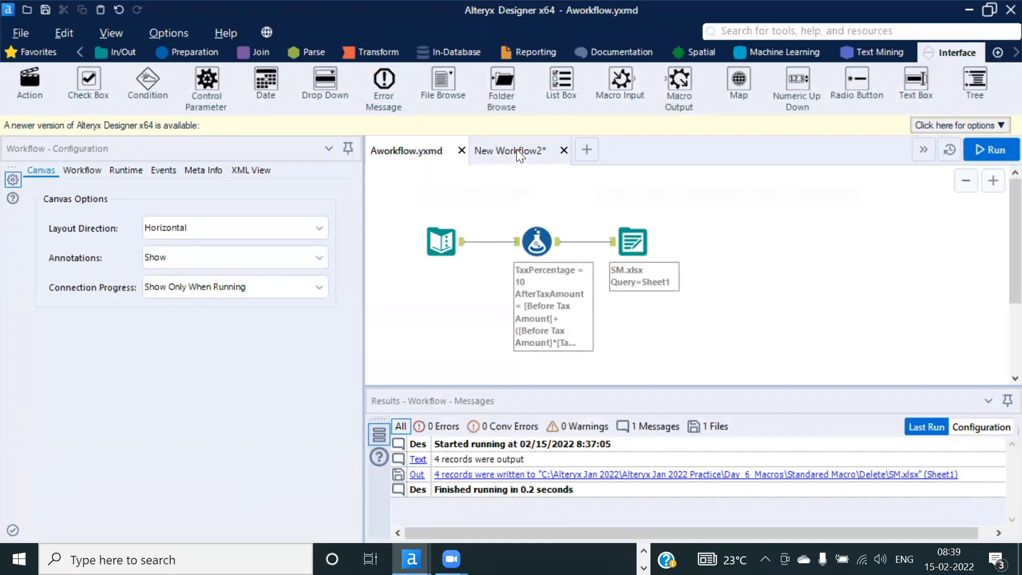
Step: Copy the Text Input, Formula and Output Data tools from Aworkflow.yxmd and paste them into New Workflow2
drag(420, 212, 796, 285)
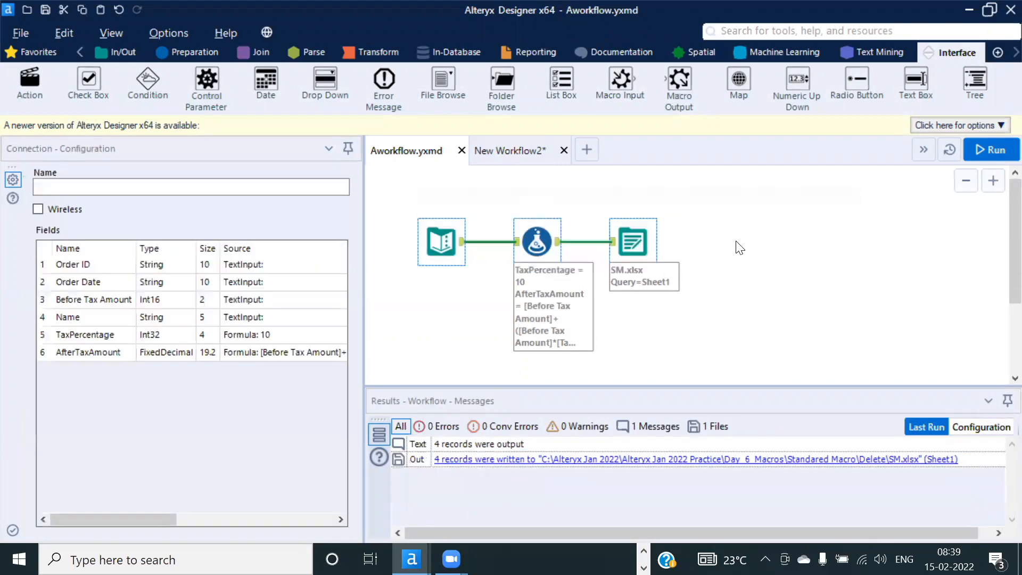
click(509, 153)
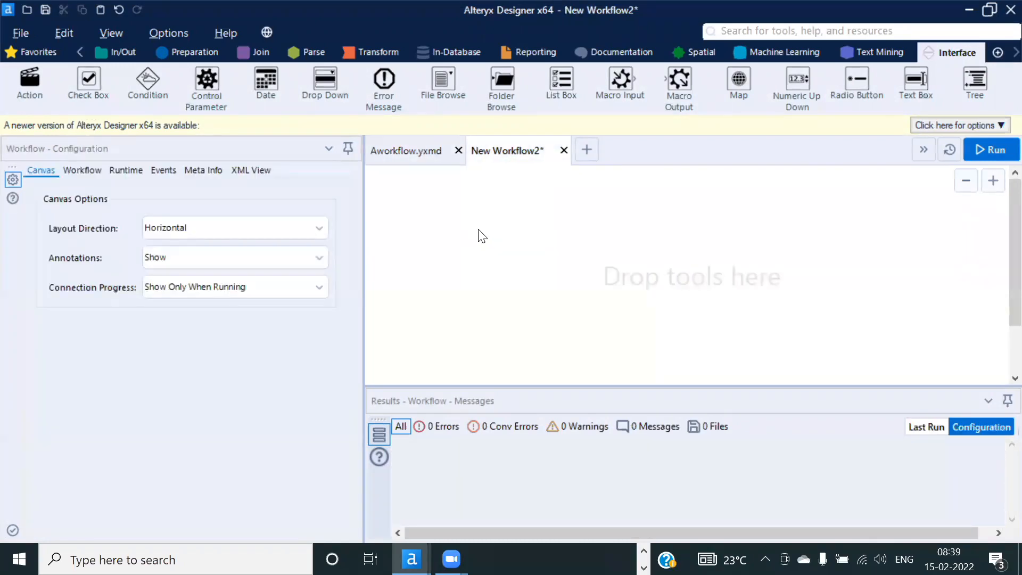
key(ctrl+v)
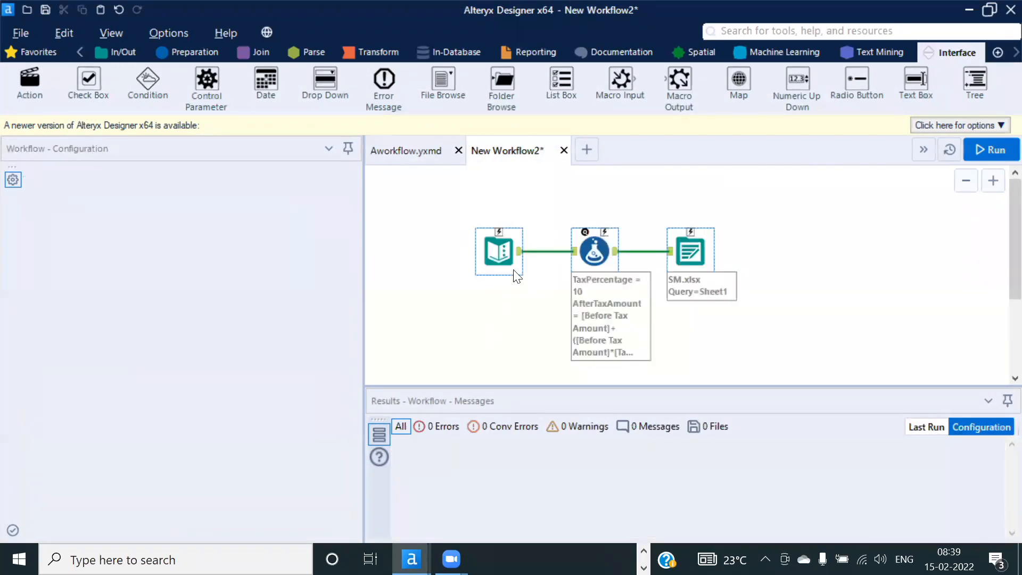
Step: Convert the pasted Text Input tool in New Workflow2 to a Macro Input
click(503, 260)
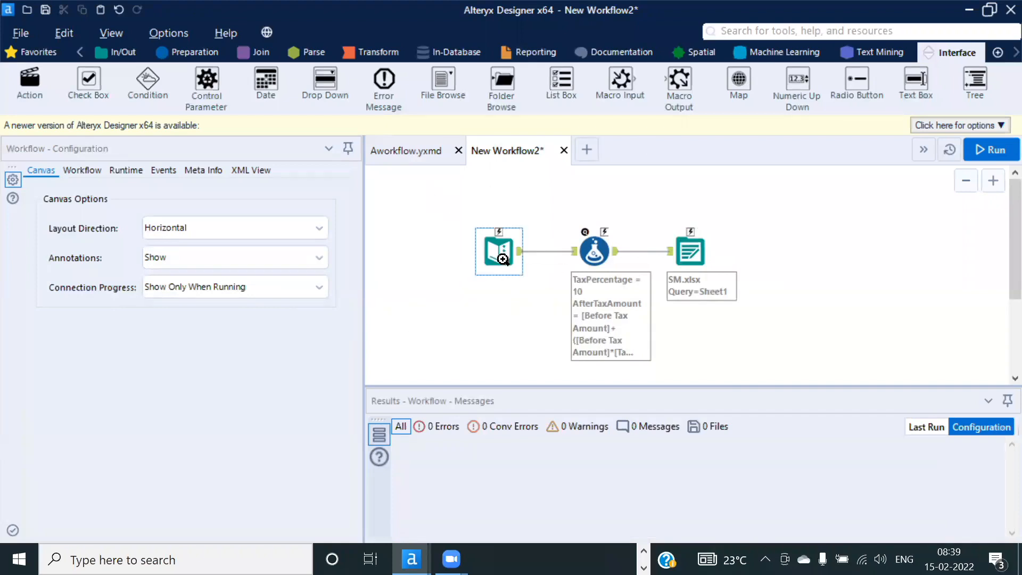
right_click(500, 256)
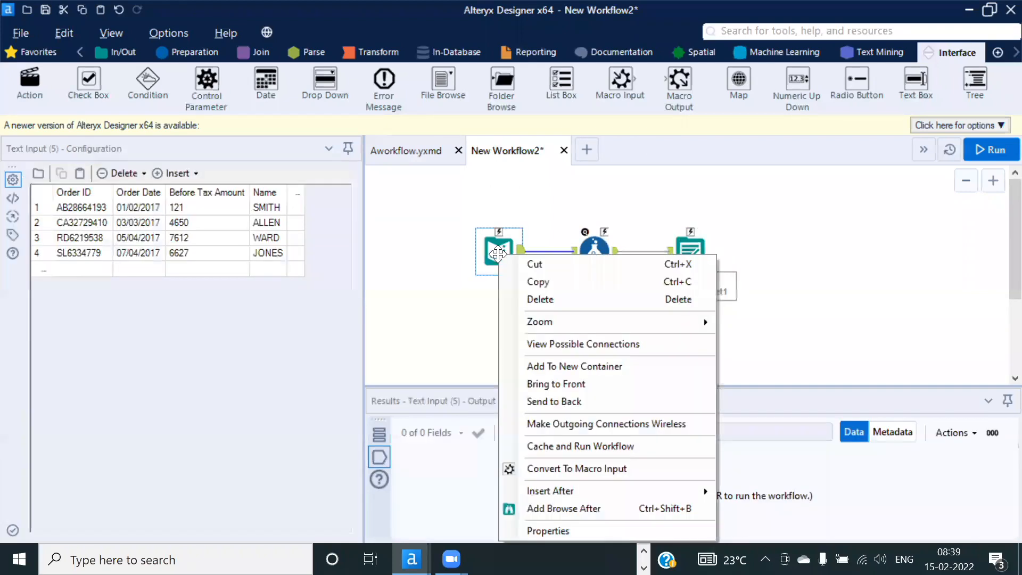
click(588, 468)
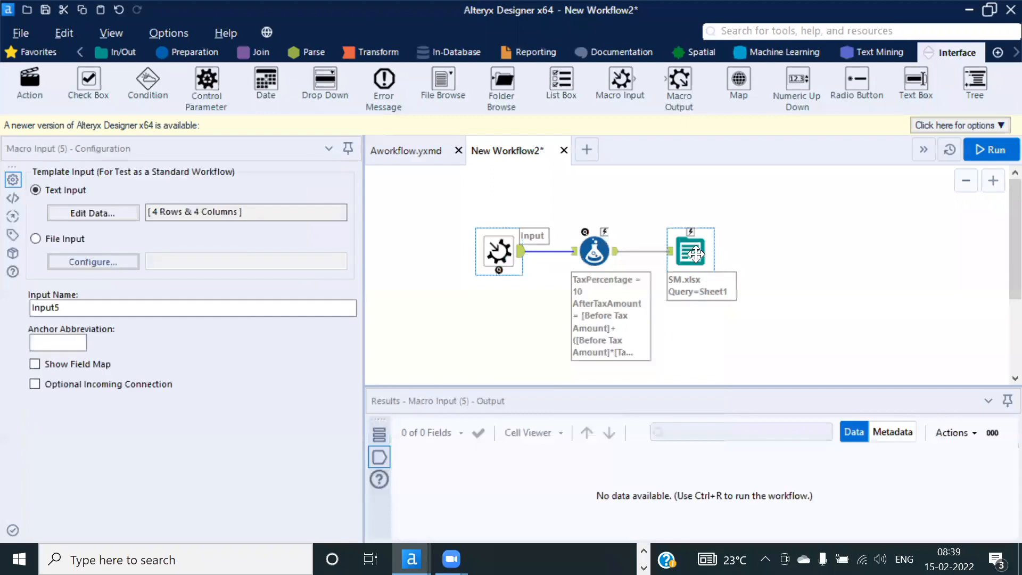
Step: Replace the Output Data tool with a Macro Output tool connected after the Formula tool
right_click(696, 255)
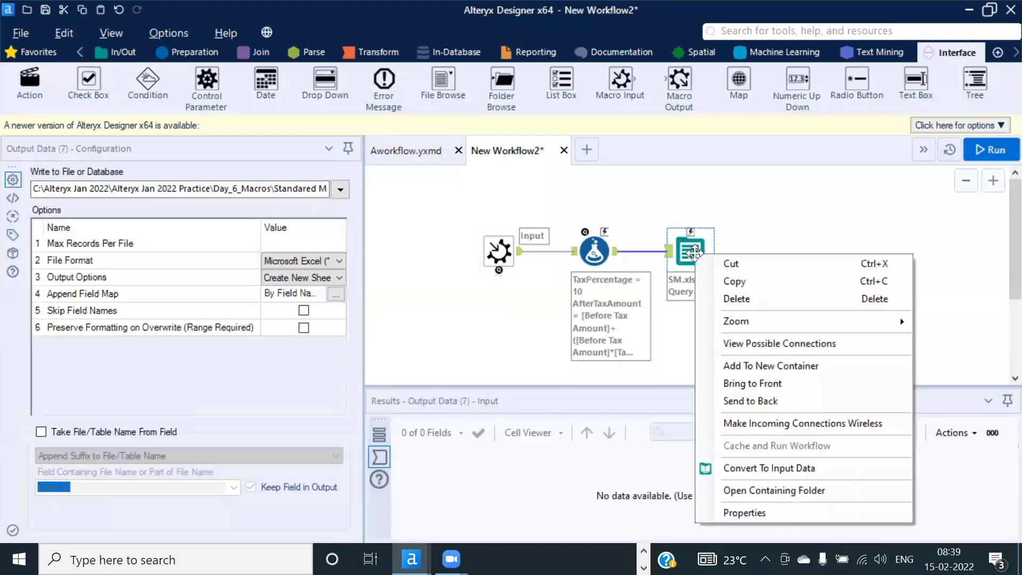
click(750, 213)
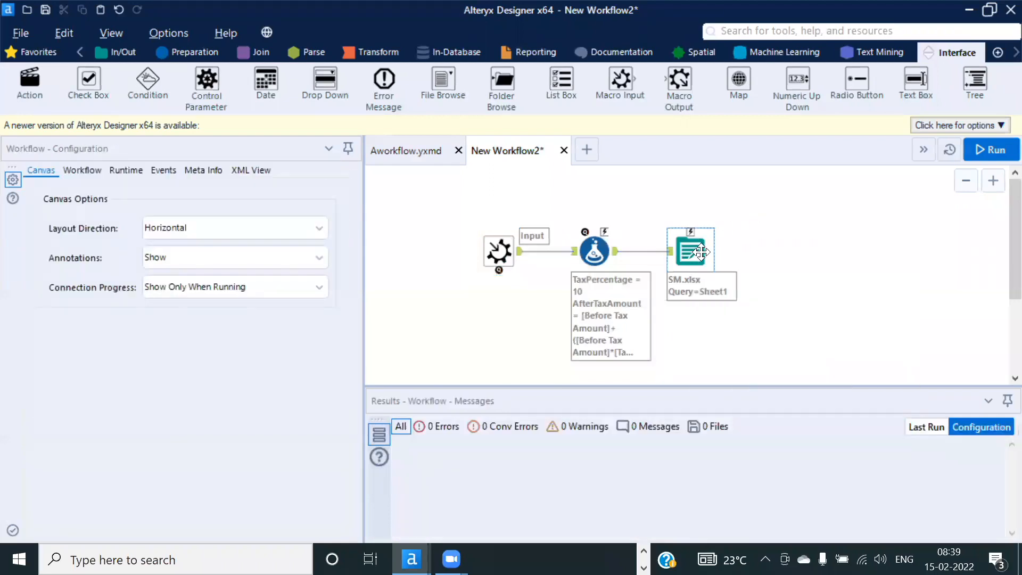
click(699, 255)
key(Delete)
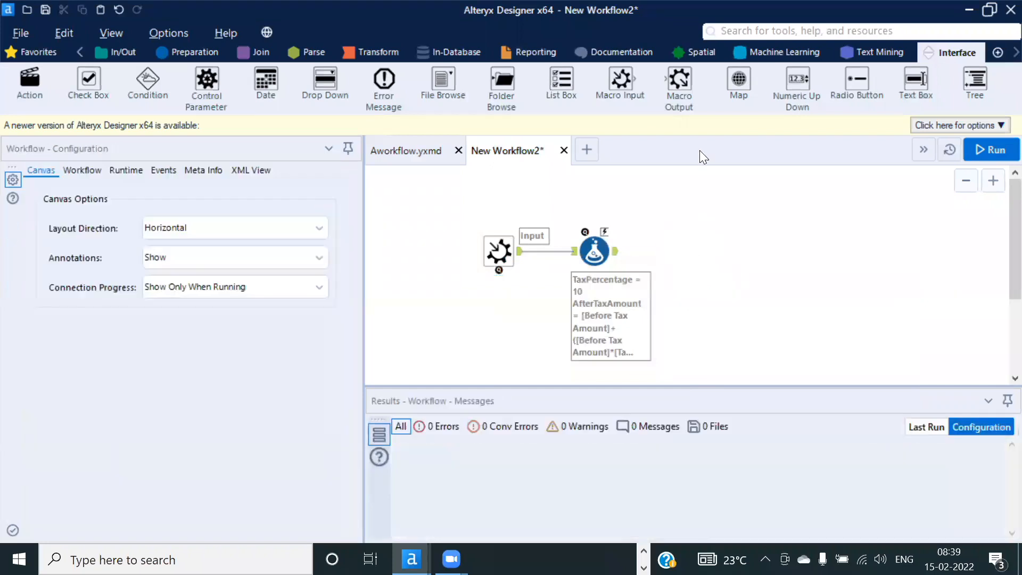
drag(675, 80, 681, 244)
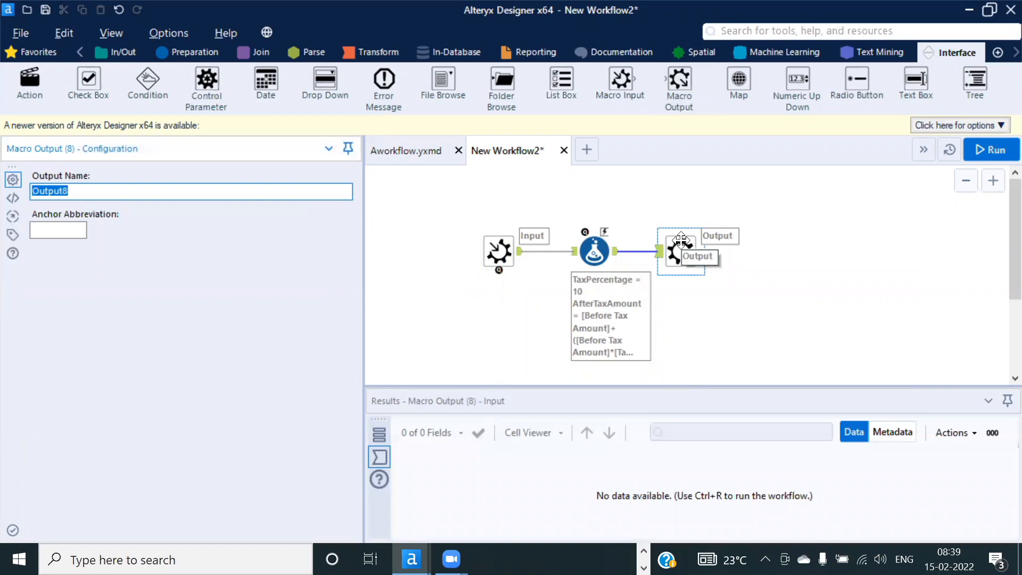
click(785, 272)
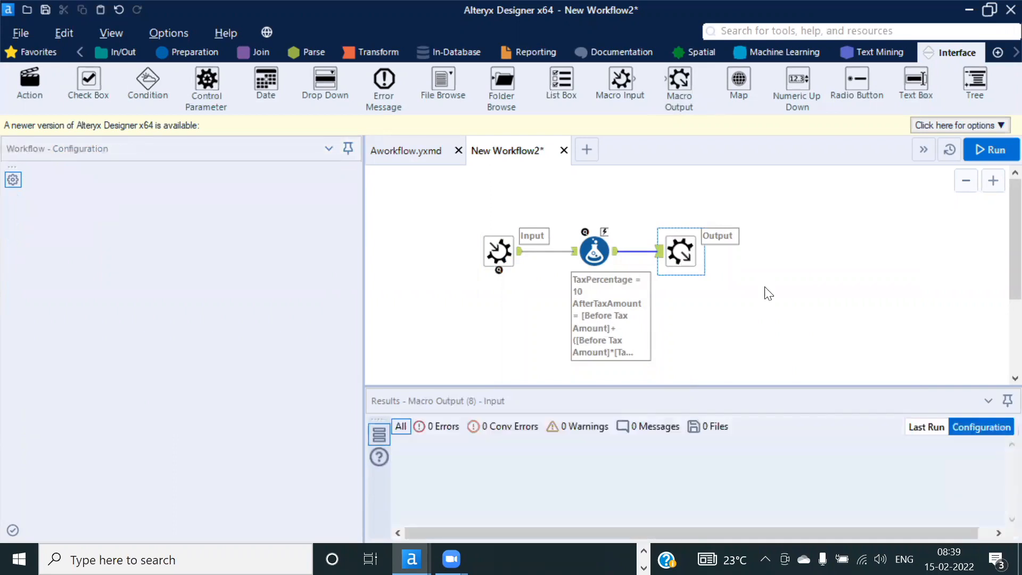
Step: Save New Workflow2 as a macro named SM in the Delete folder
key(ctrl+s)
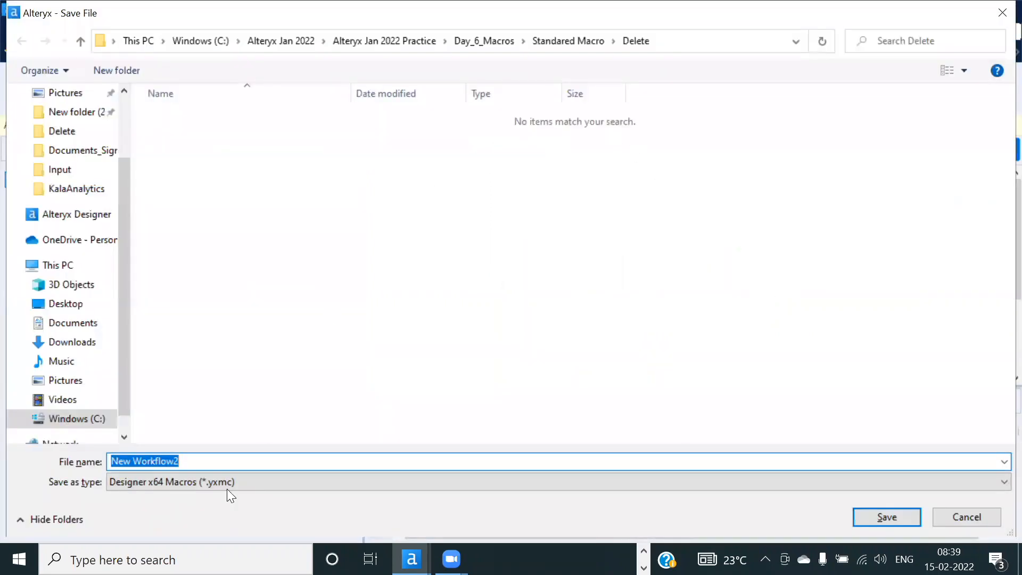
drag(194, 461, 61, 463)
text(SM)
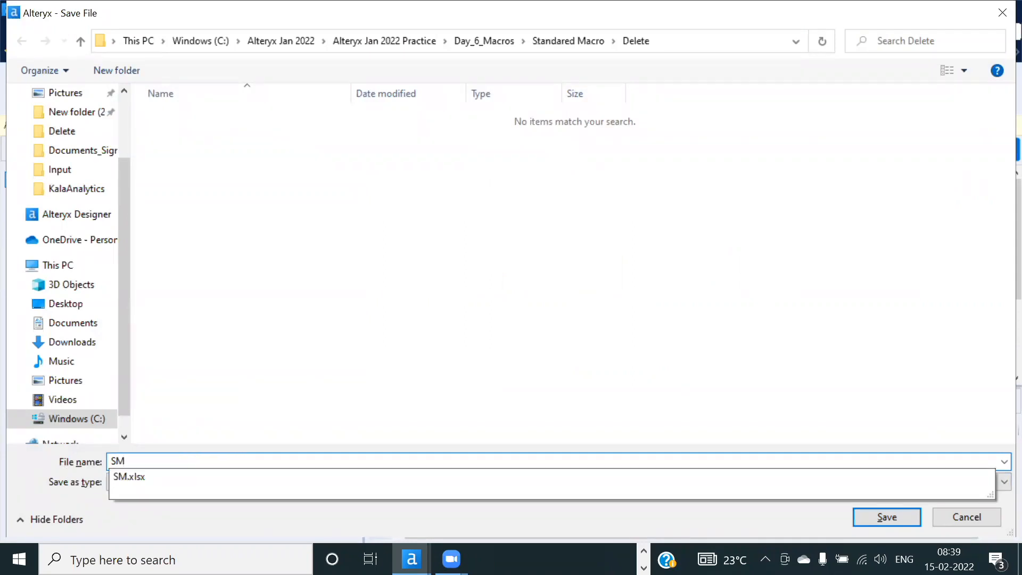
key(Return)
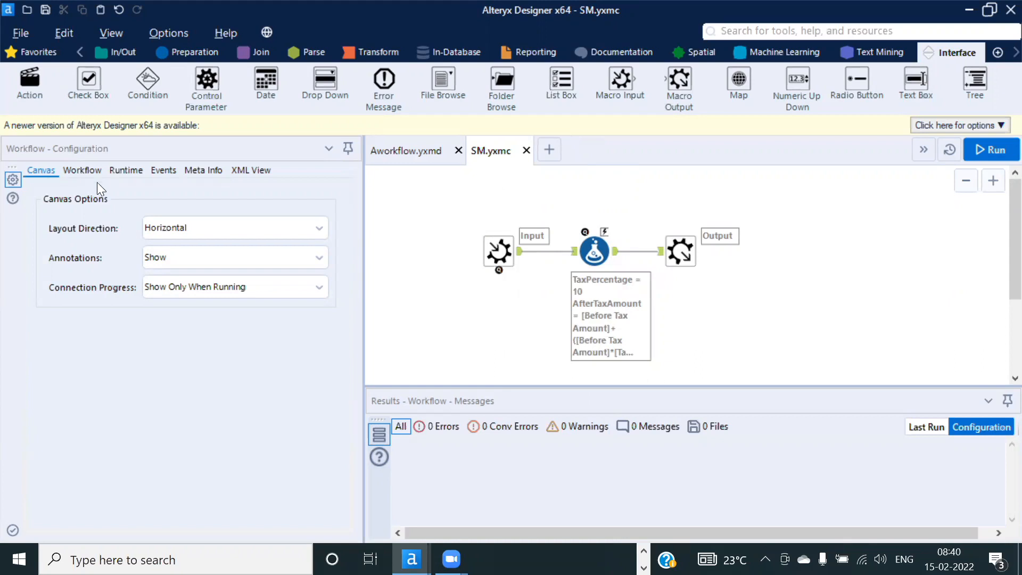
Step: Compare the workflow type settings of Aworkflow.yxmd and SM.yxmc
click(408, 151)
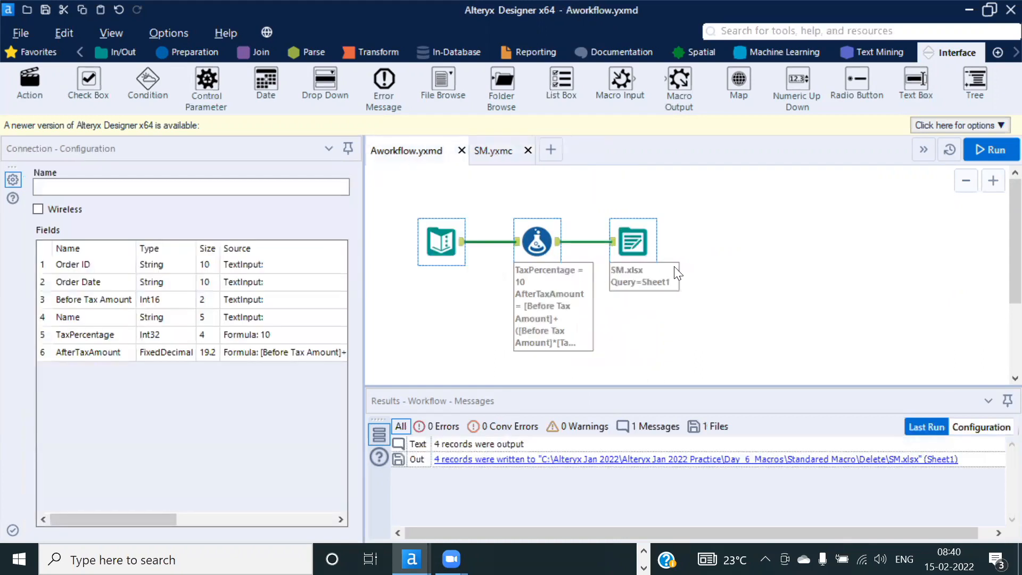
click(812, 260)
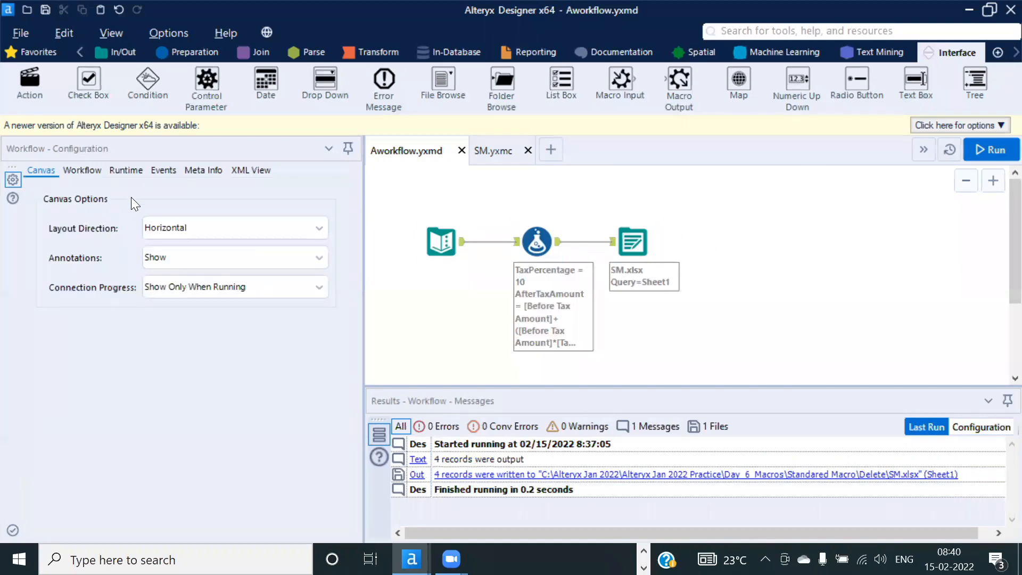
click(79, 171)
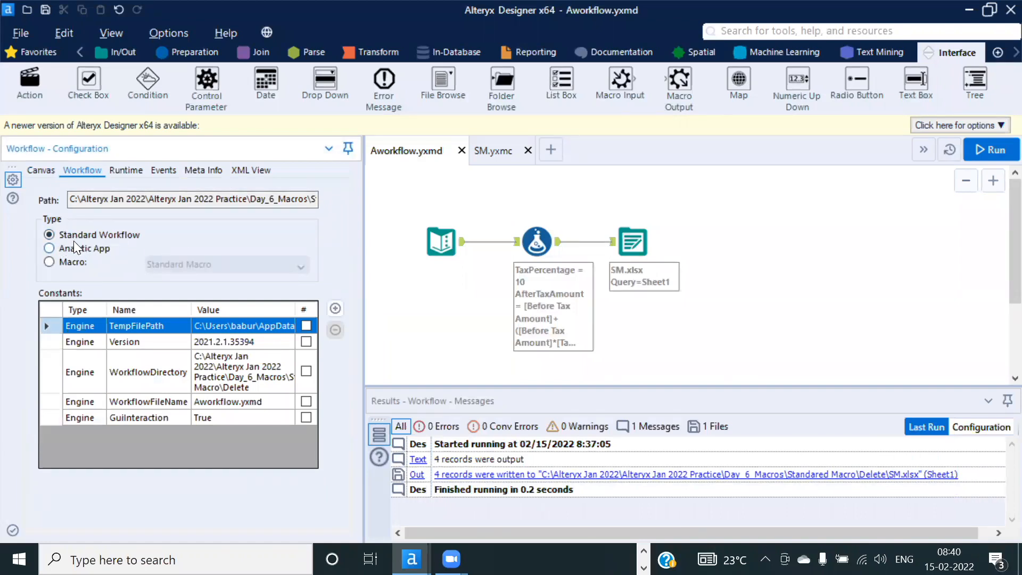
click(493, 150)
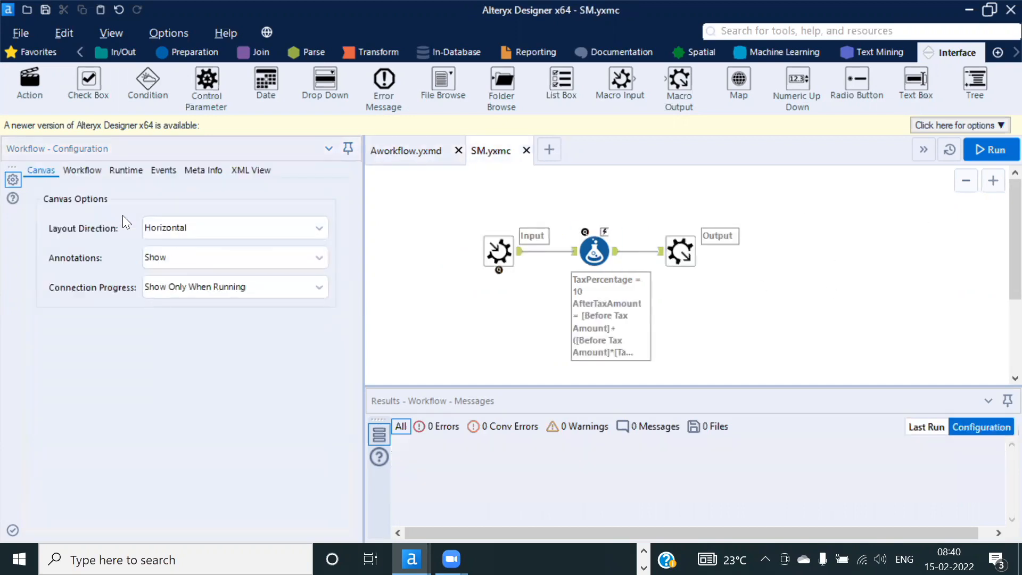
click(89, 172)
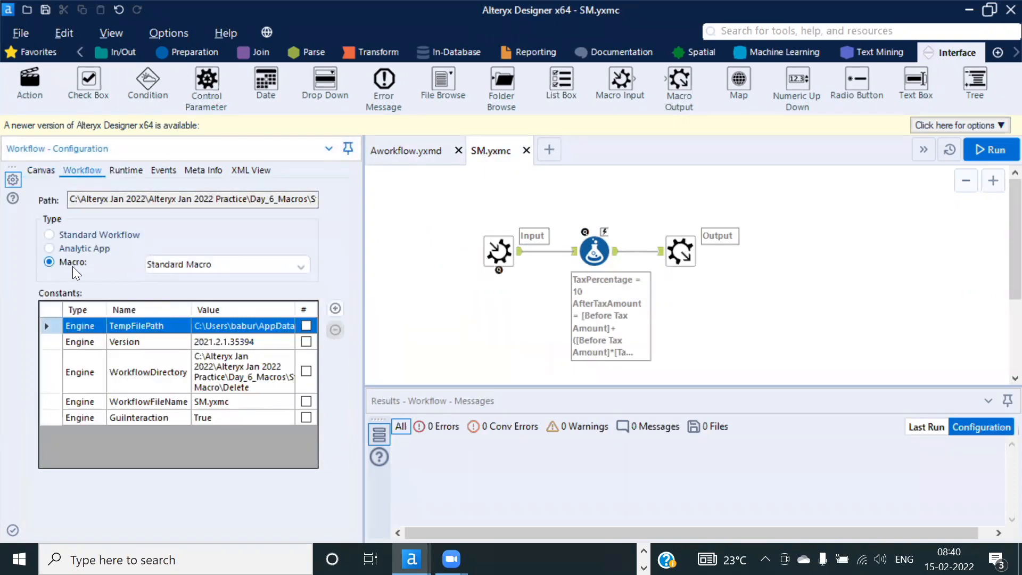
Step: Examine the Macro Input and Macro Output tools in SM.yxmc against the Formula tool's output anchor in Aworkflow.yxmd
click(495, 248)
ctrl+click(672, 254)
click(692, 251)
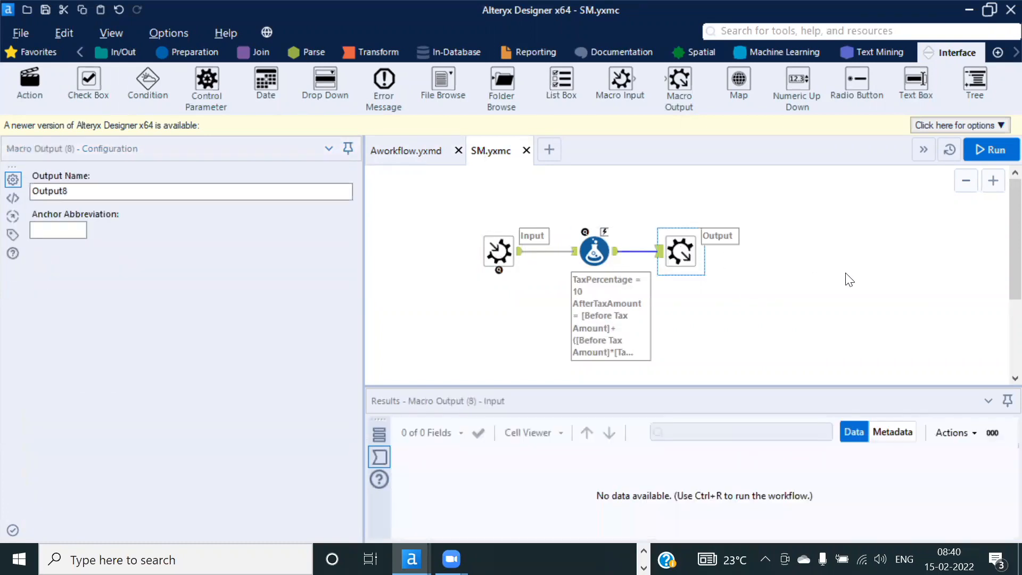
click(391, 154)
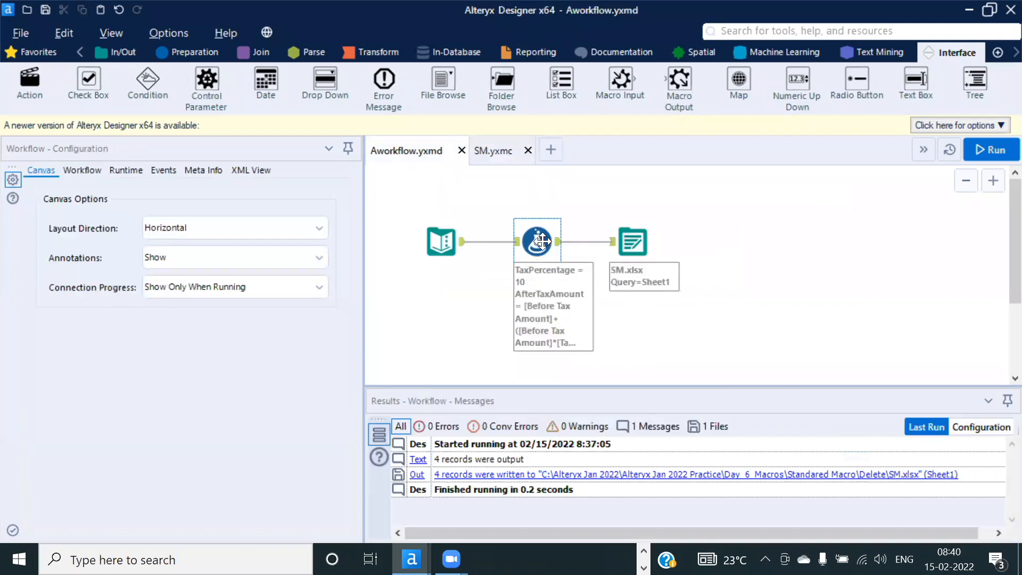
click(545, 256)
scroll(545, 256, up, 5)
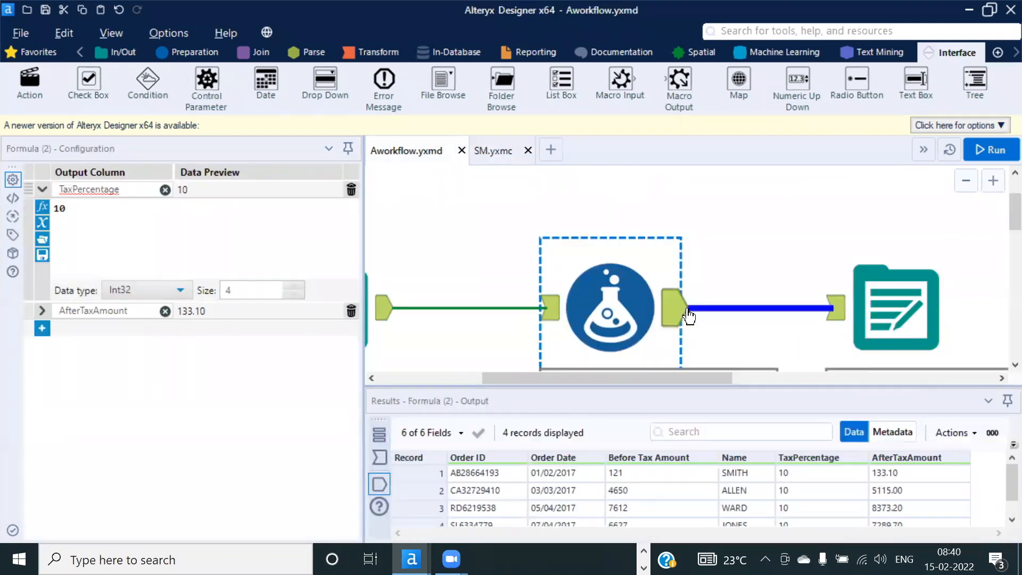
click(897, 314)
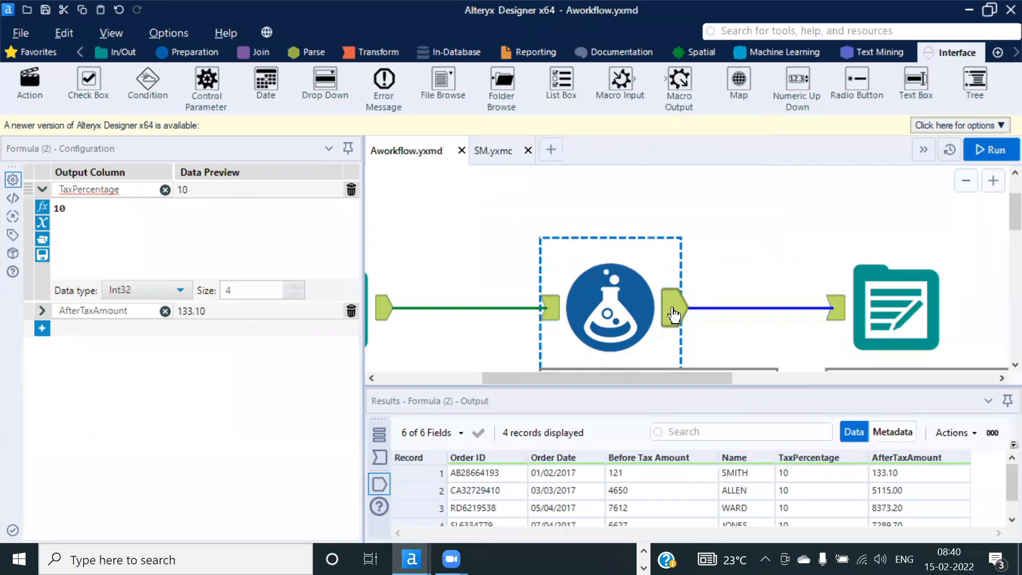
click(490, 145)
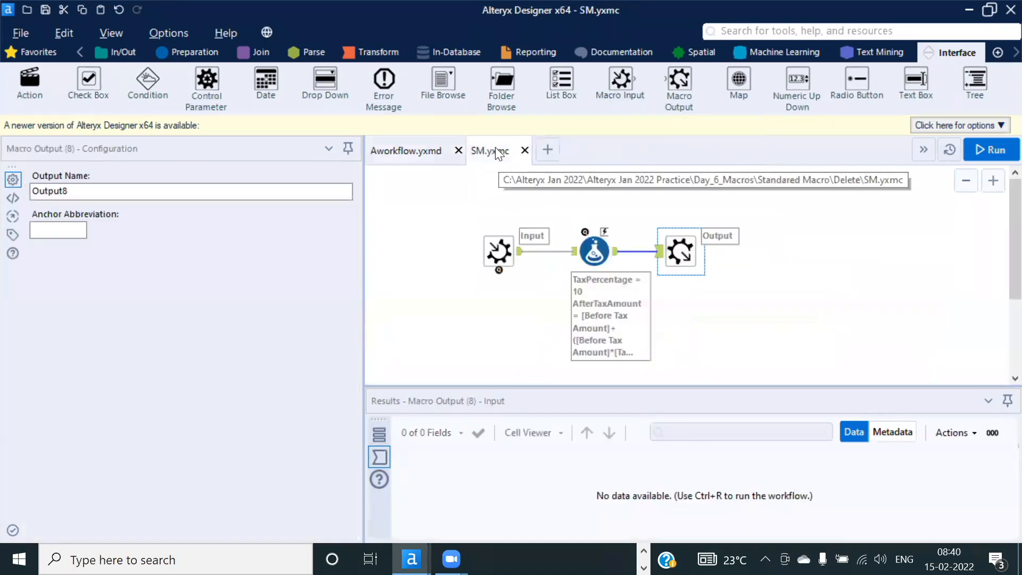
click(489, 242)
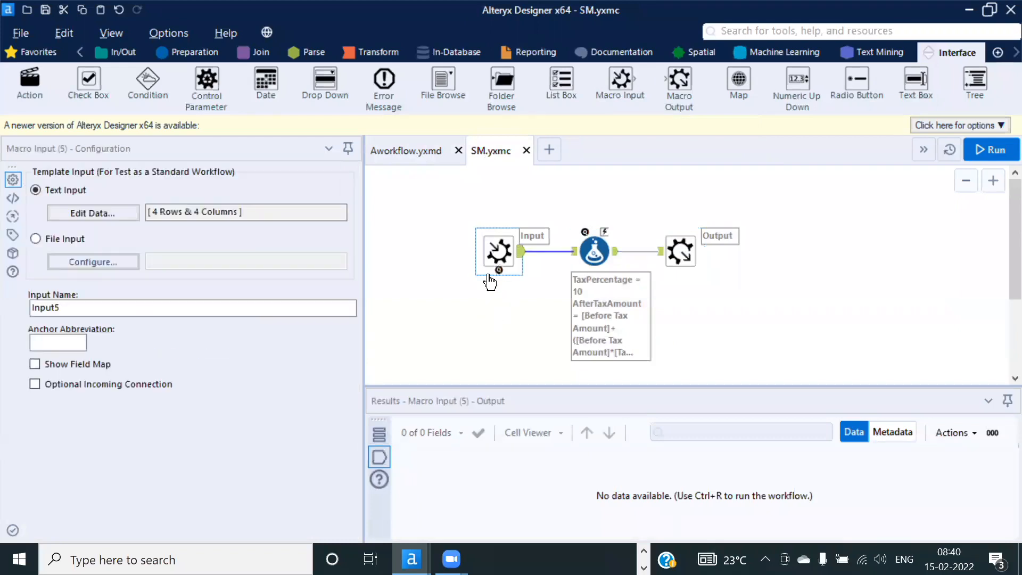
click(681, 250)
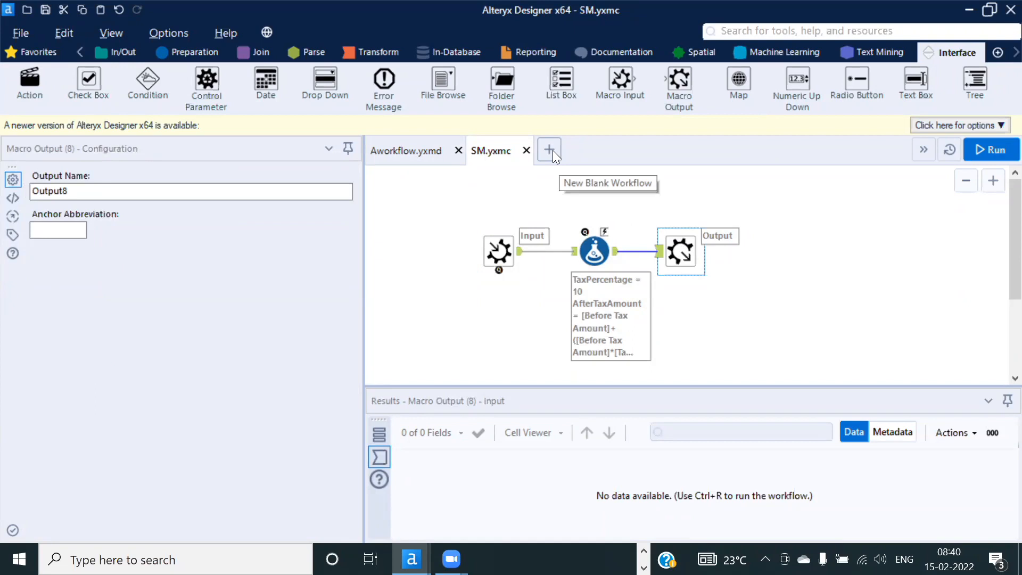
Step: Create a new blank workflow alongside SM.yxmc
click(550, 150)
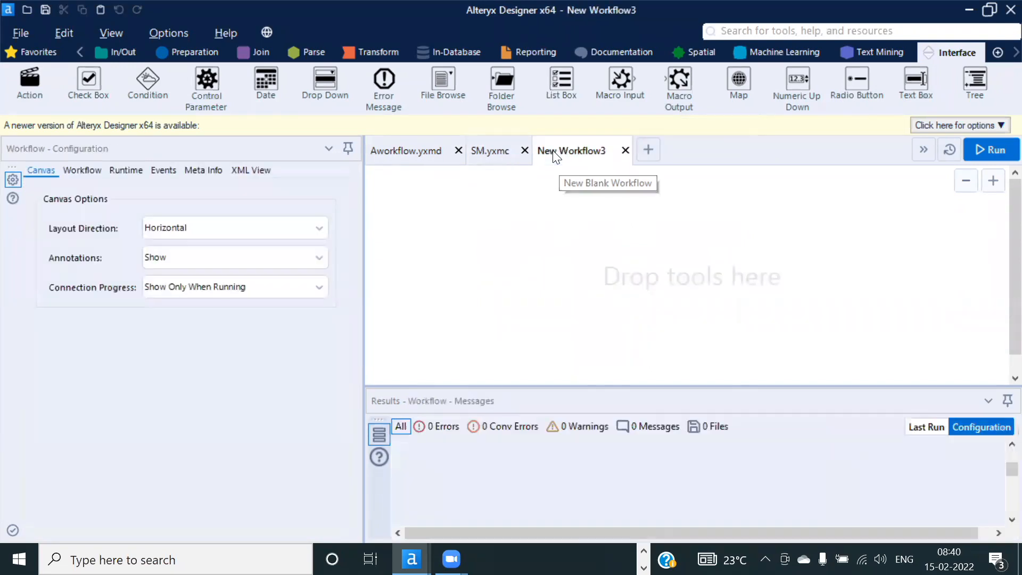
right_click(513, 209)
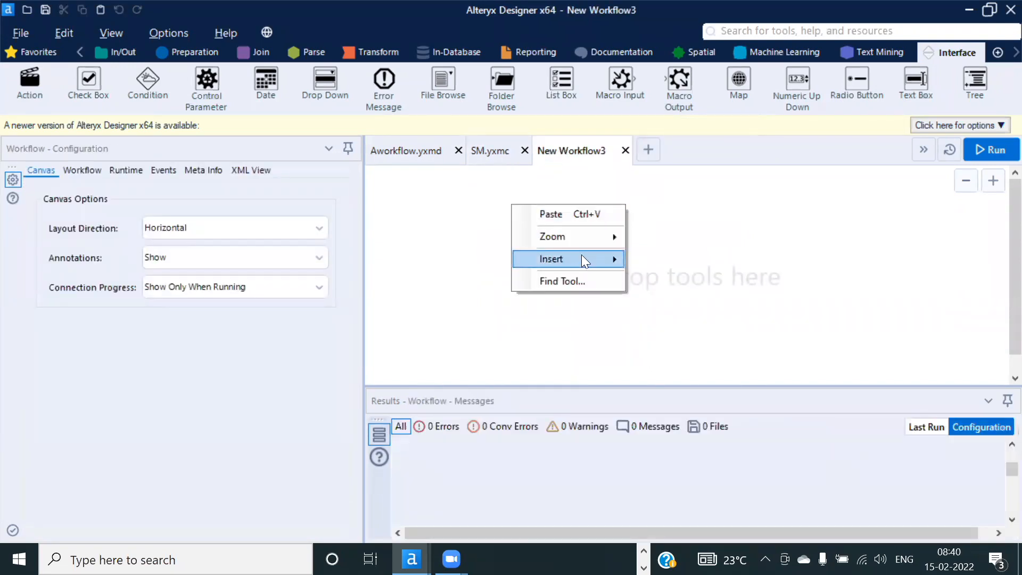
mouse_move(584, 258)
click(484, 245)
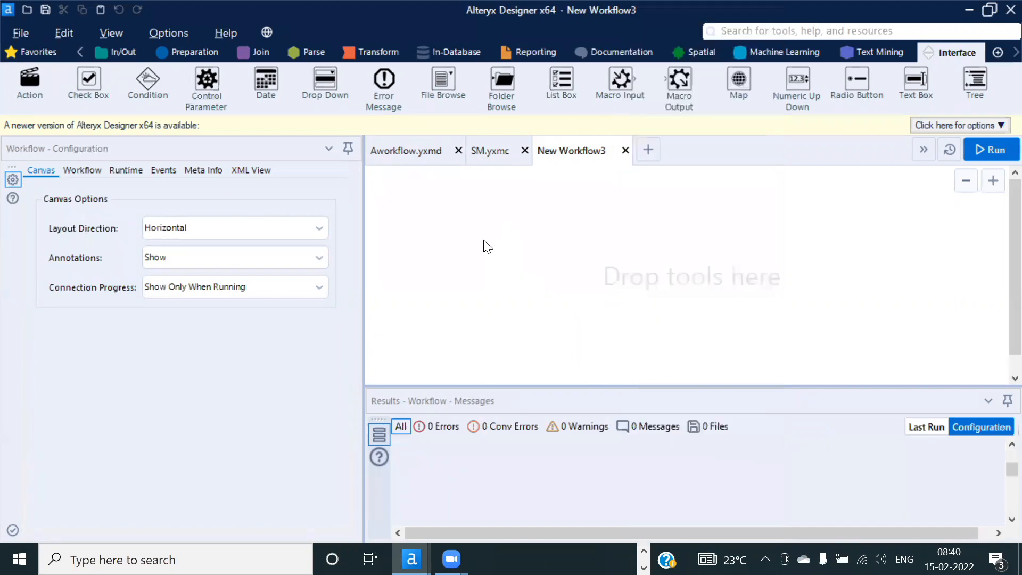
click(492, 154)
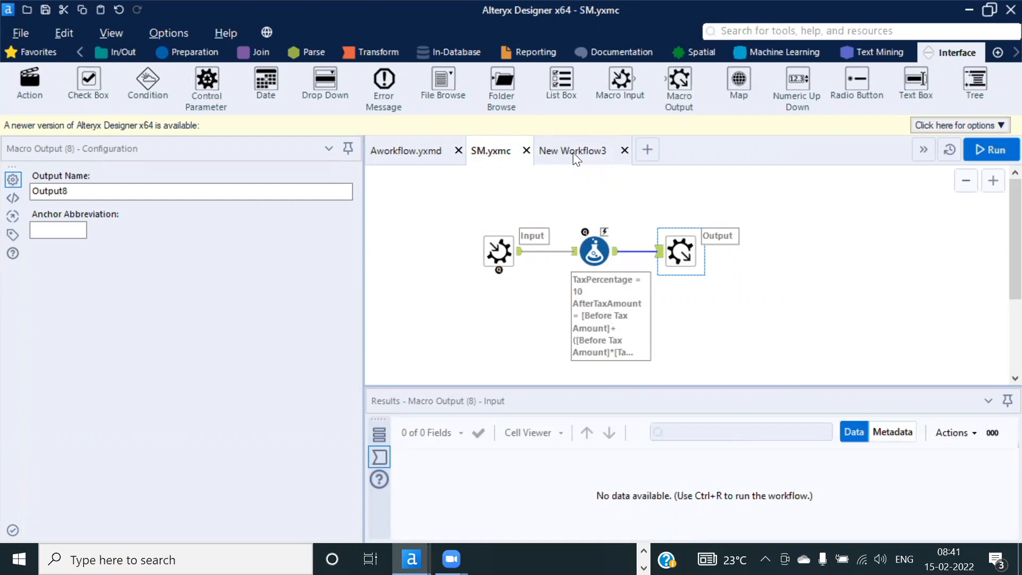
click(176, 51)
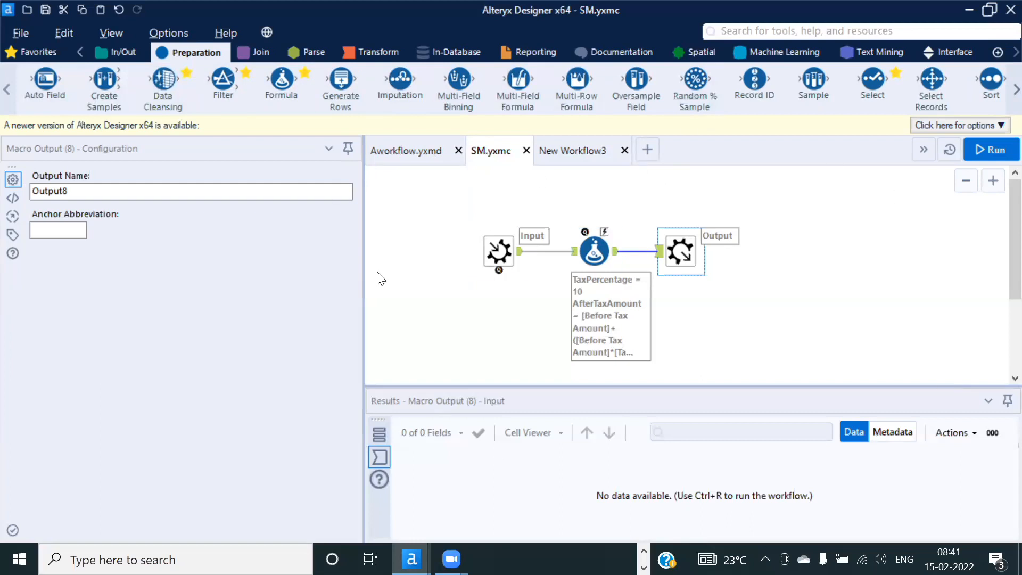
Step: Insert the SM macro into New Workflow3 and move it slightly further onto the canvas
click(577, 155)
right_click(485, 215)
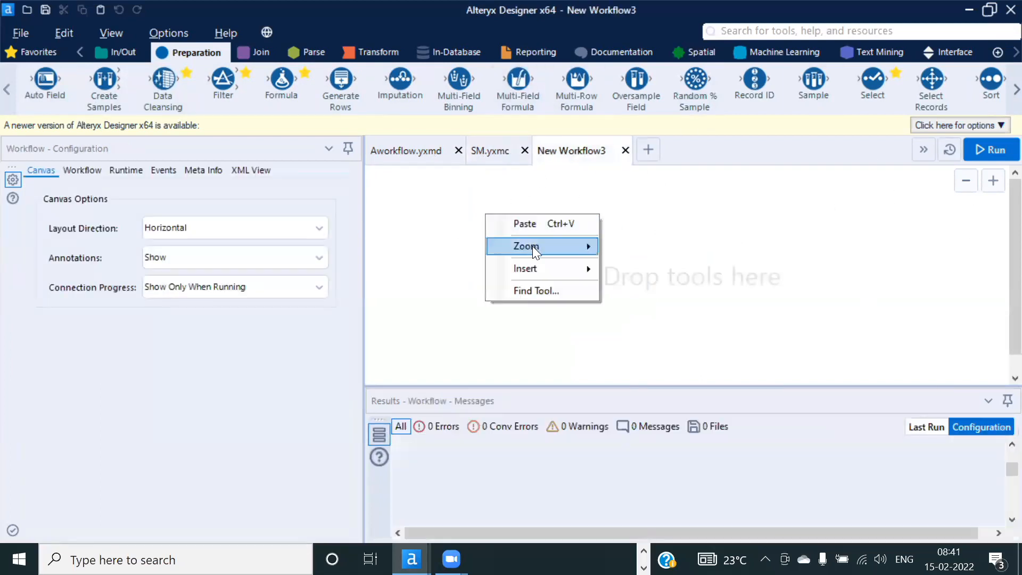
mouse_move(551, 271)
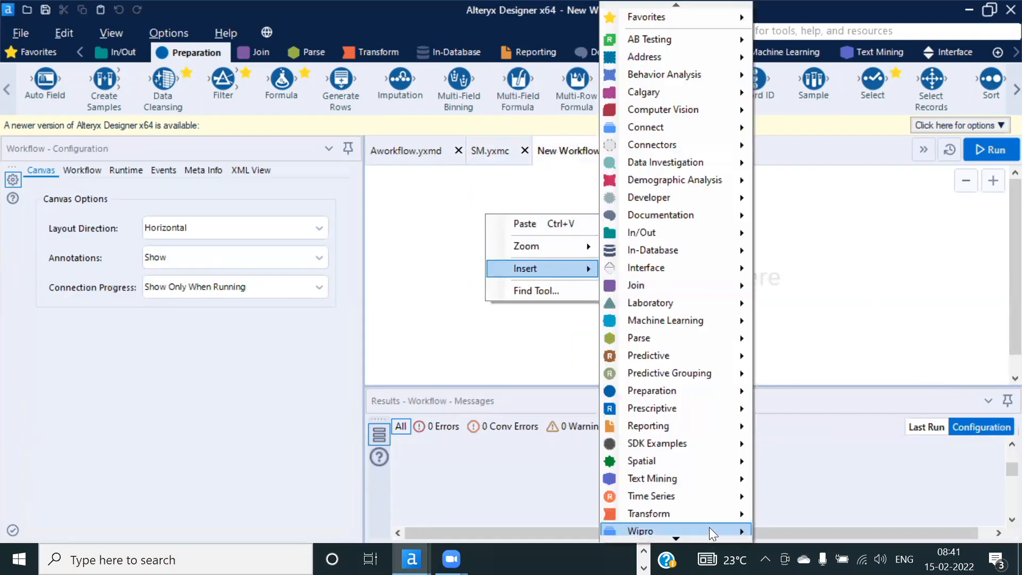
mouse_move(709, 531)
mouse_move(677, 536)
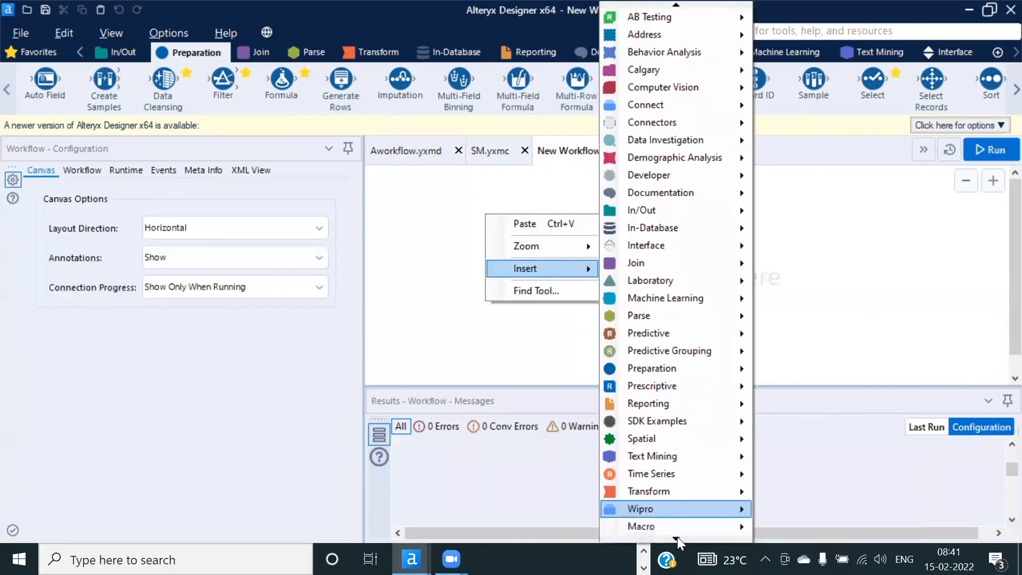
mouse_move(738, 525)
click(808, 529)
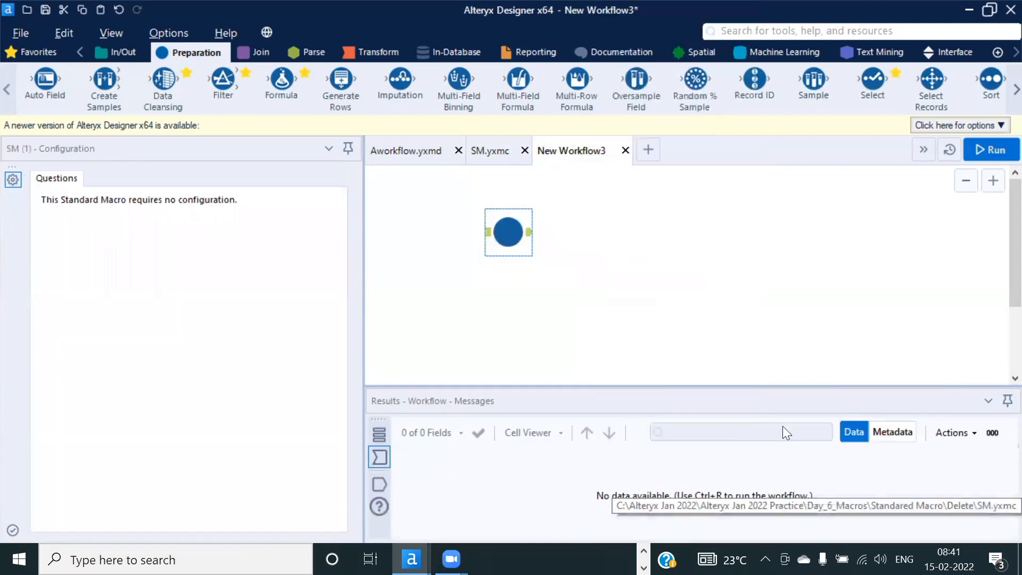
drag(513, 232, 534, 244)
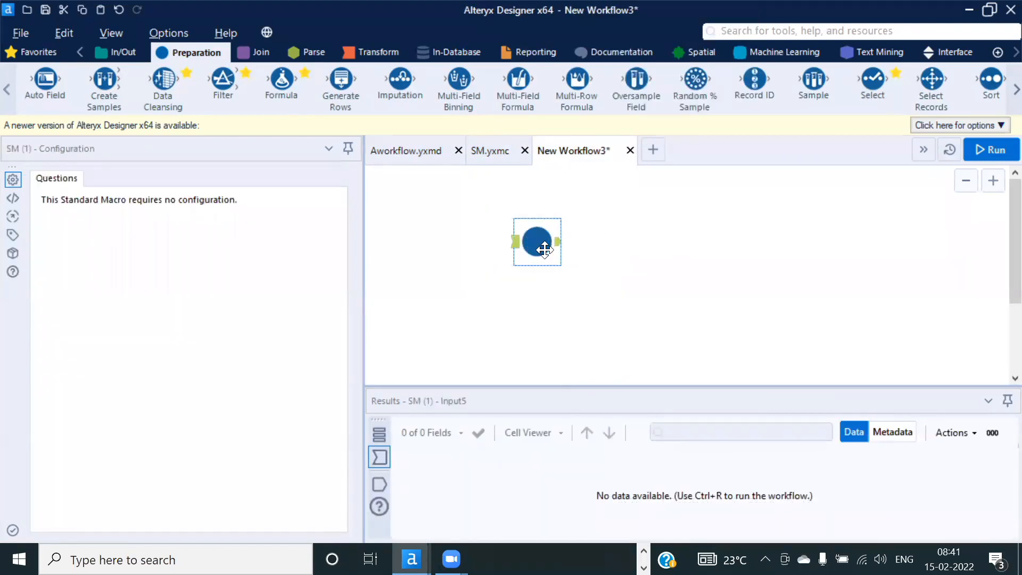
scroll(550, 255, up, 4)
scroll(634, 253, down, 3)
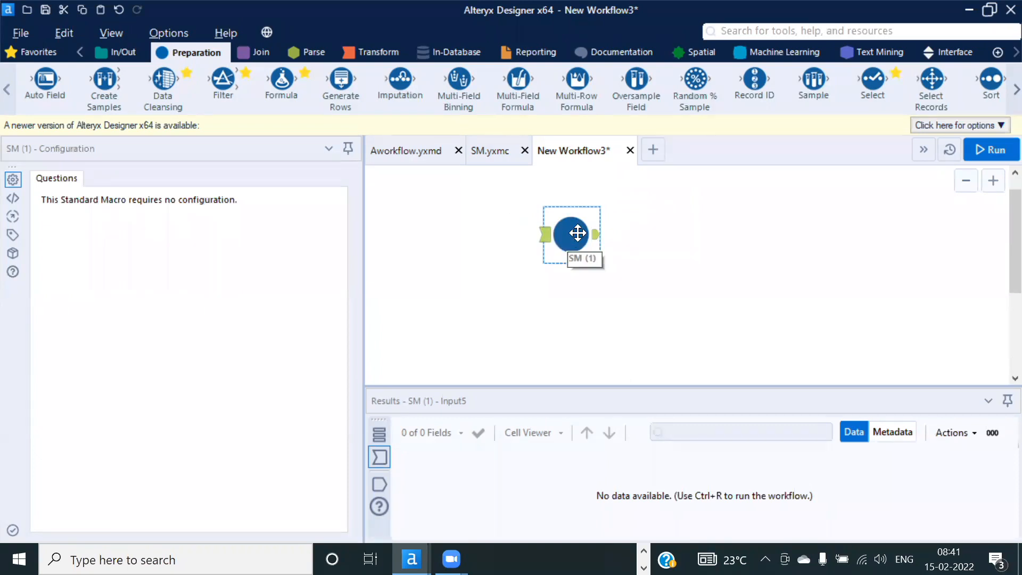
Step: Close New Workflow3 without saving and review the tool chain in SM.yxmc
click(487, 153)
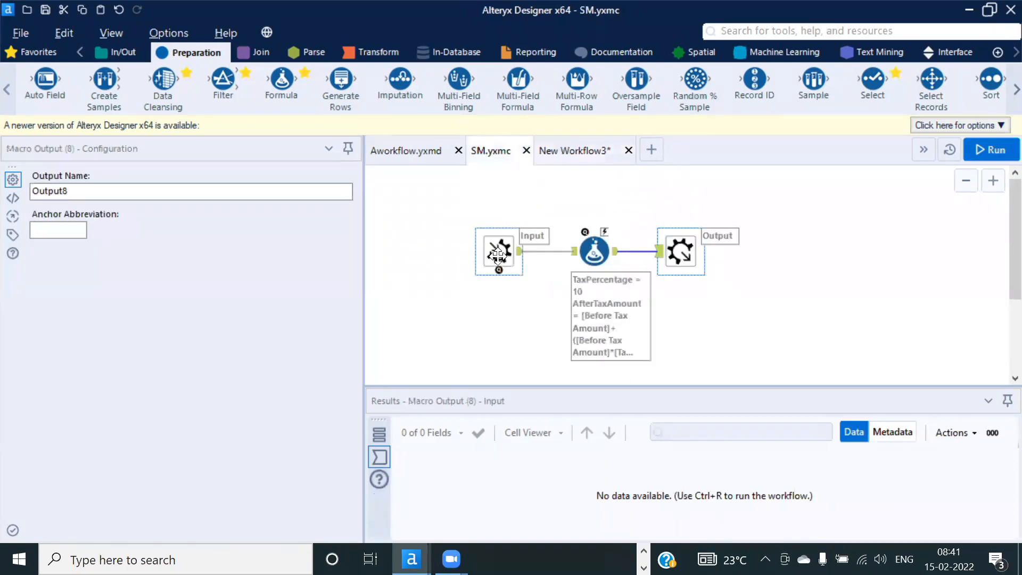
click(629, 151)
click(529, 335)
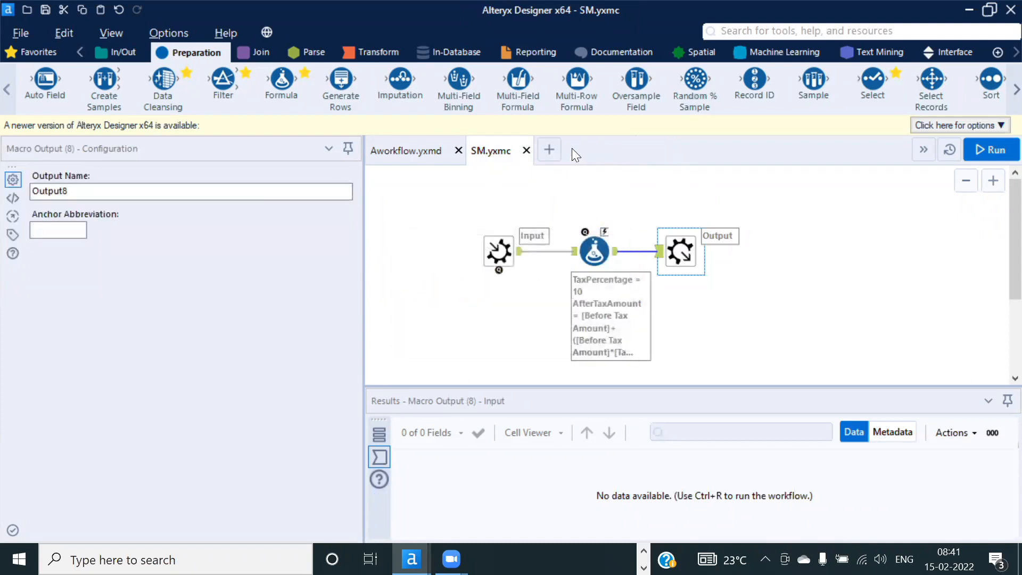
drag(436, 229, 663, 272)
click(576, 177)
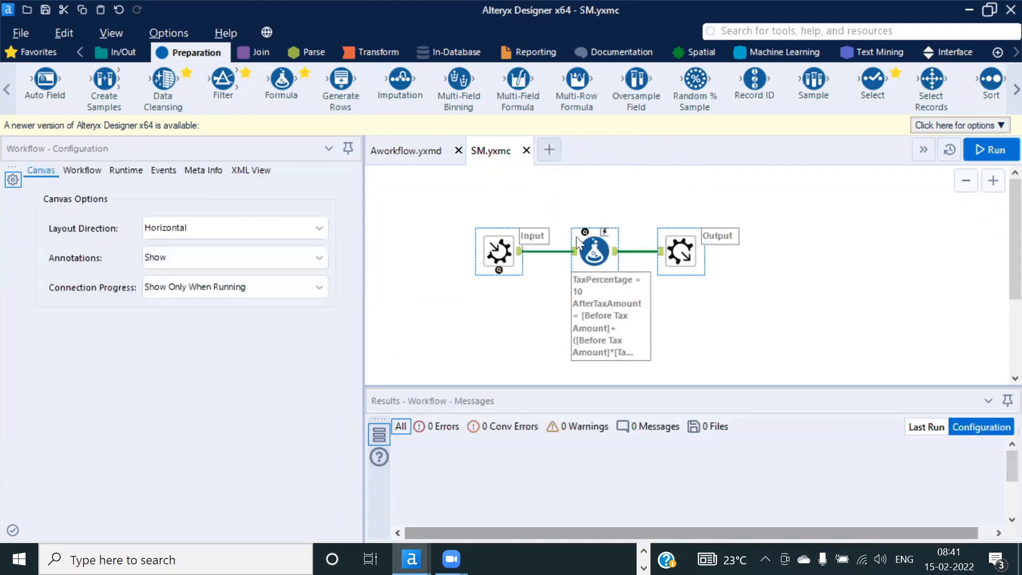
Step: Create a new blank workflow and copy the Text Input tool from Aworkflow.yxmd into it
click(549, 149)
click(396, 149)
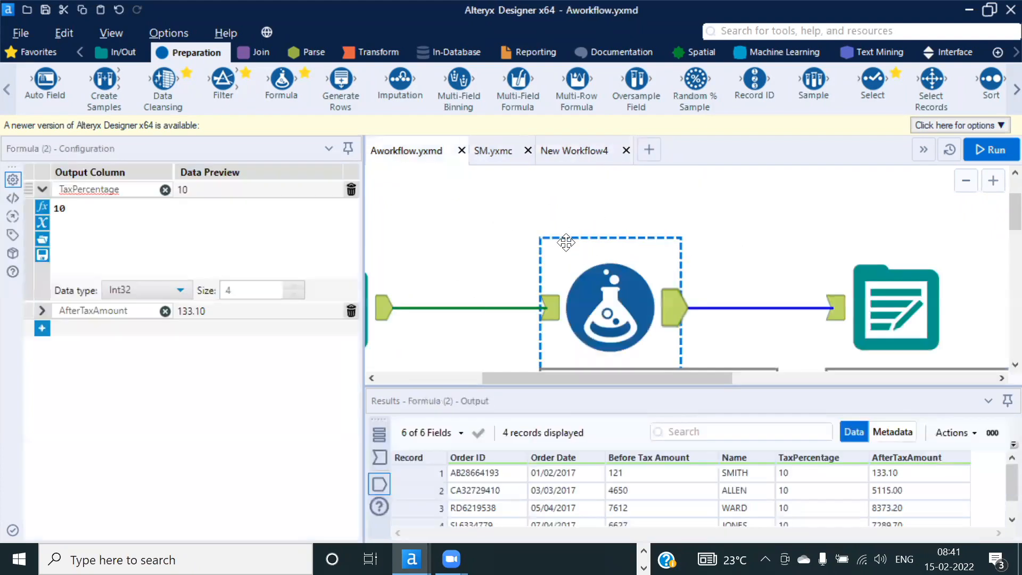
scroll(468, 216, down, 3)
click(383, 258)
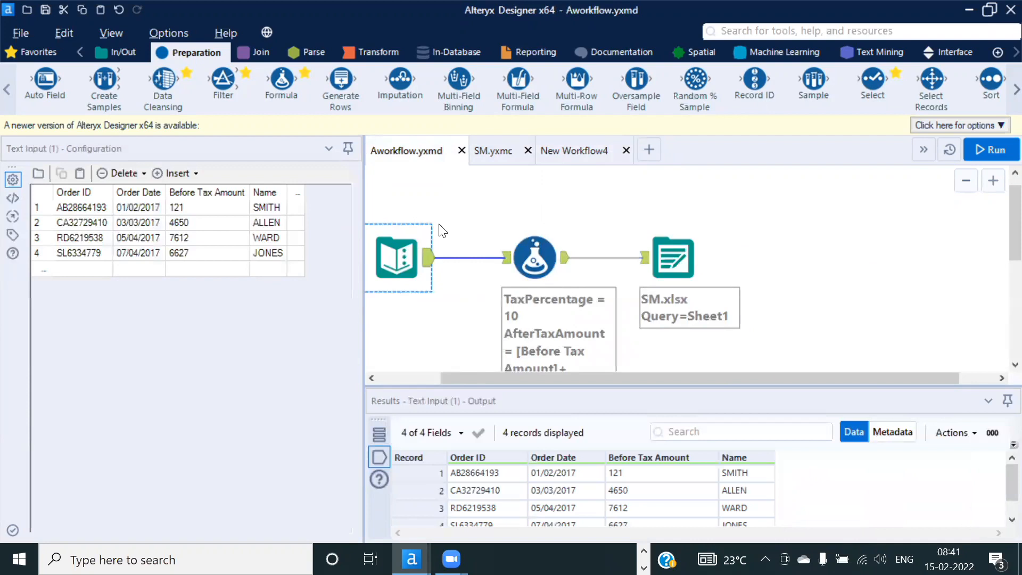
click(564, 151)
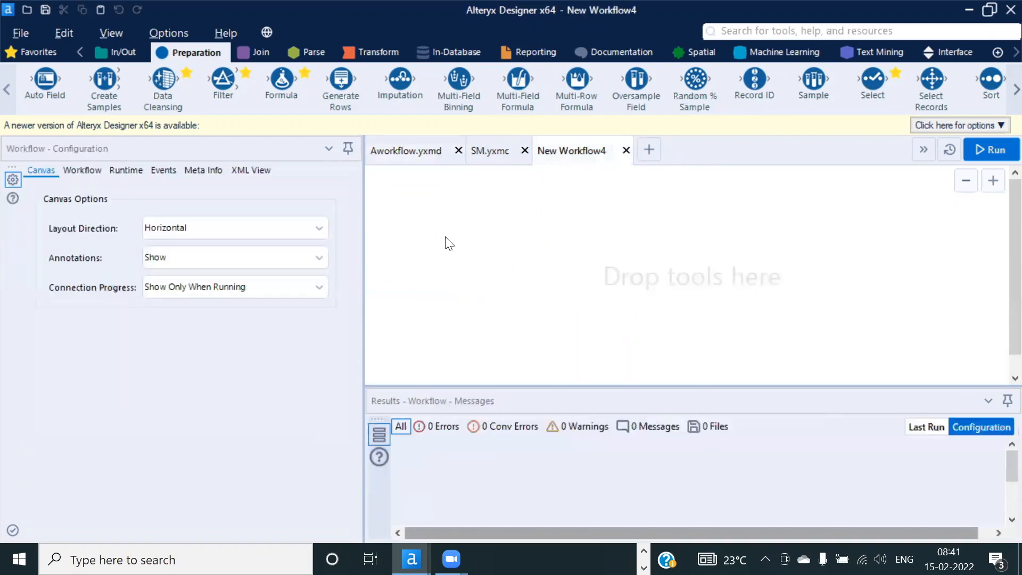
key(ctrl+v)
Step: Add a fifth Text Input record with an order ID, order date 07/04/2017, Before Tax Amount 45345 and a placeholder name
click(70, 269)
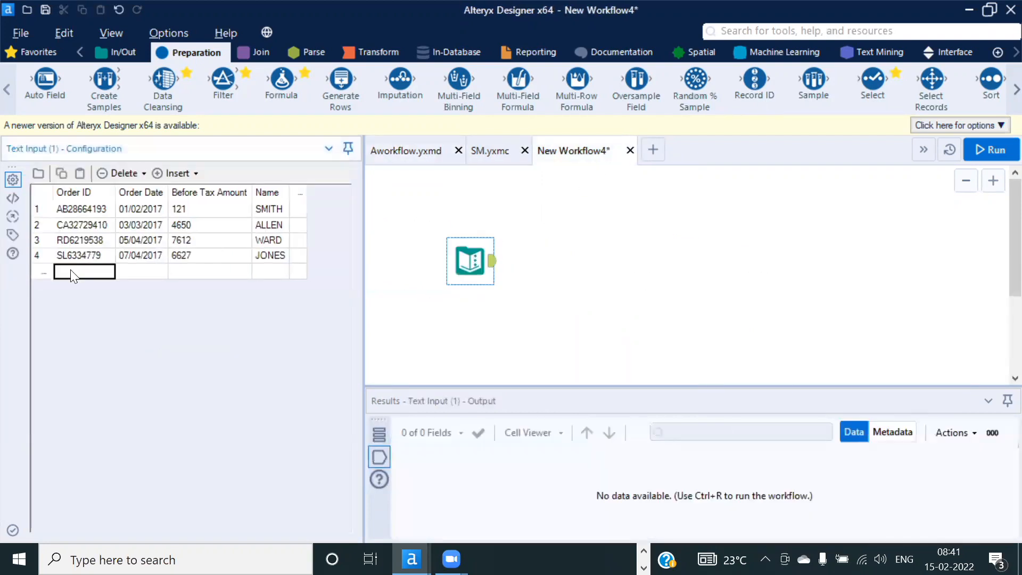
text(345345)
click(148, 273)
click(142, 259)
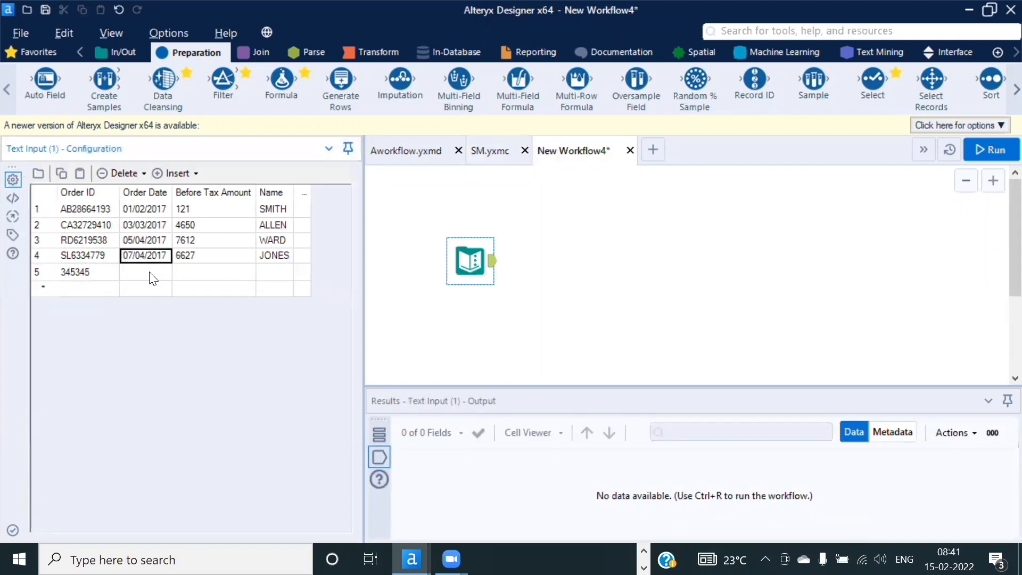
click(153, 277)
text(07/04/2017)
click(218, 277)
text(45345)
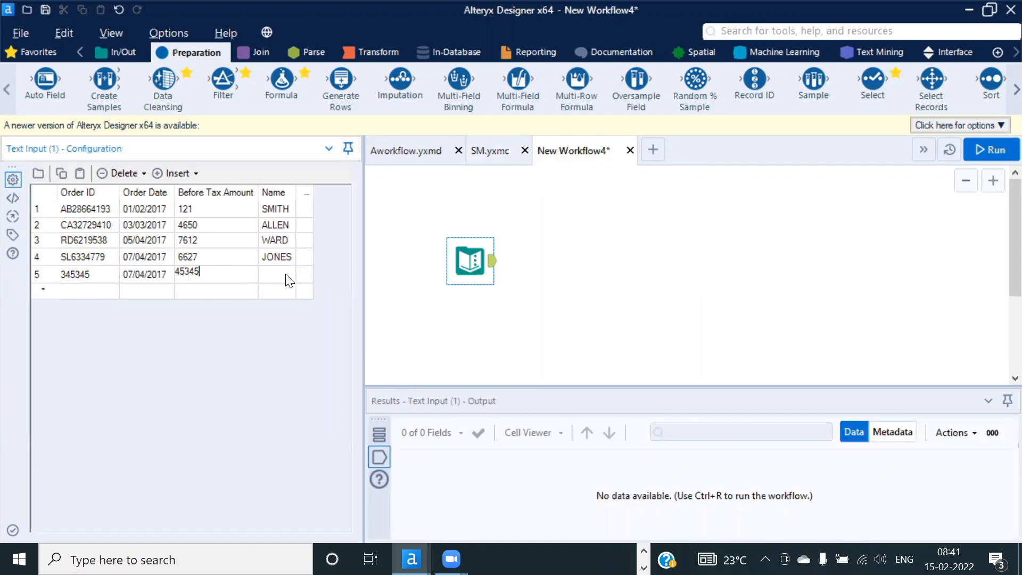
click(290, 276)
text(sdf)
Step: Insert the SM macro into New Workflow4, connected to the Text Input tool's output
right_click(549, 235)
mouse_move(634, 266)
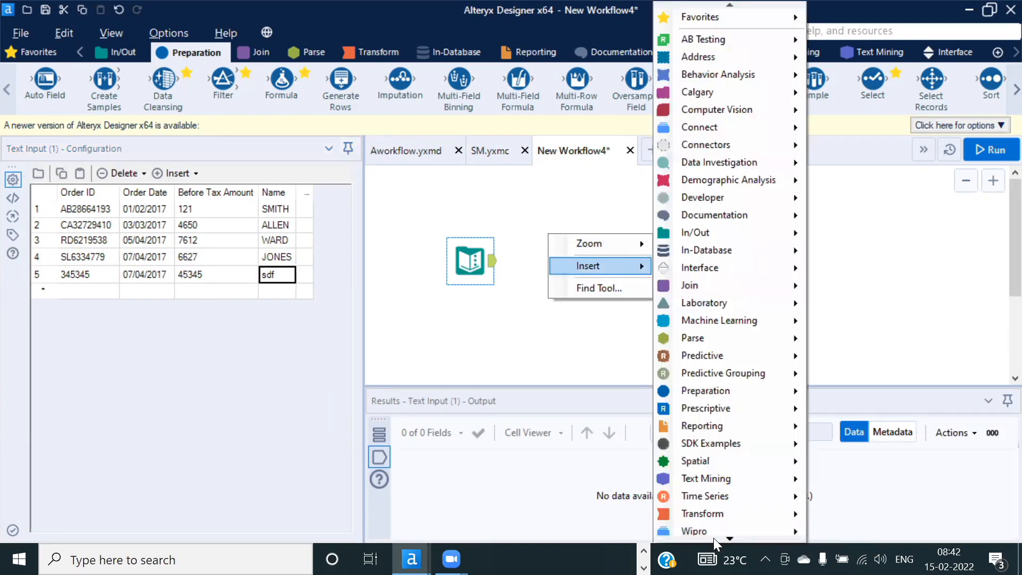
click(733, 537)
mouse_move(782, 511)
click(842, 527)
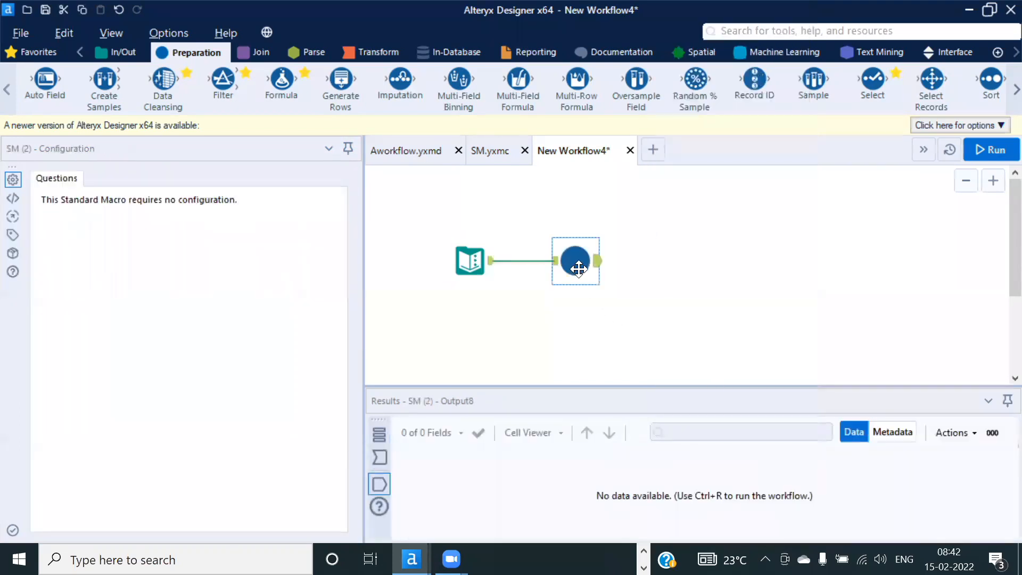
Step: Run New Workflow4 and examine the AfterTaxAmount column in the SM macro's output
click(991, 151)
click(652, 341)
drag(627, 385, 609, 330)
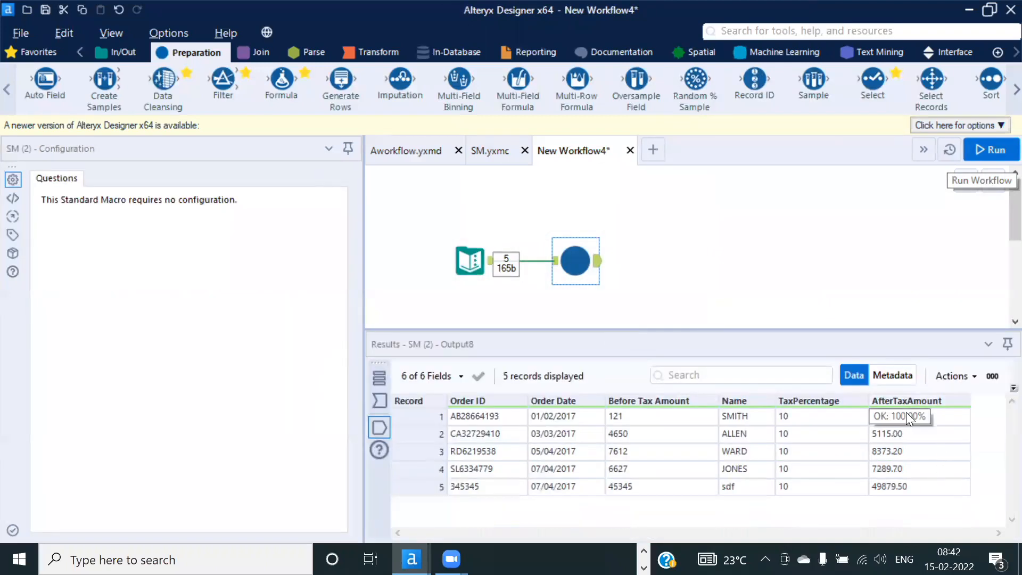
drag(909, 421, 911, 486)
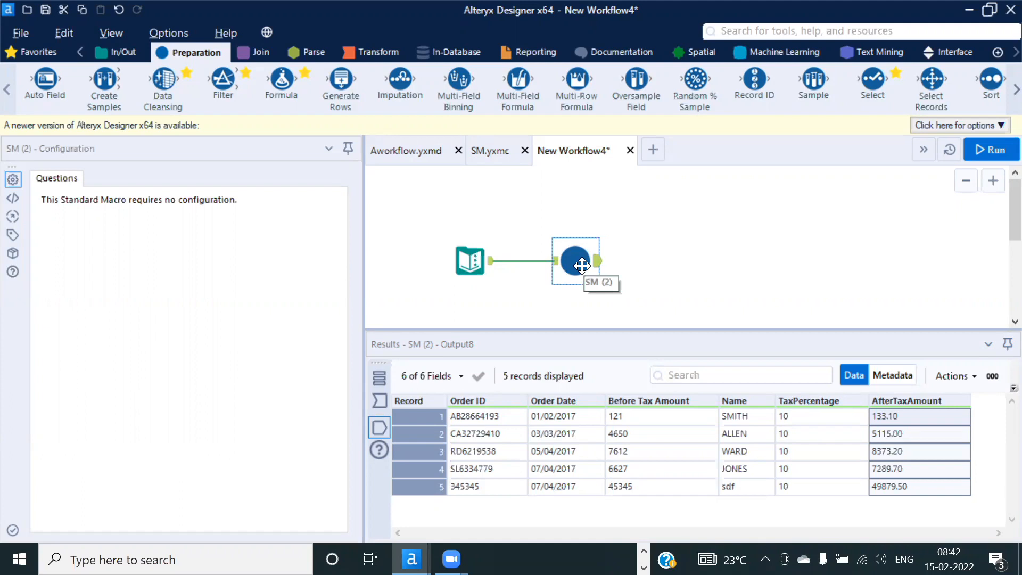
Step: Delete the SM macro from New Workflow4, undo the deletion and select the restored macro
drag(426, 215, 648, 282)
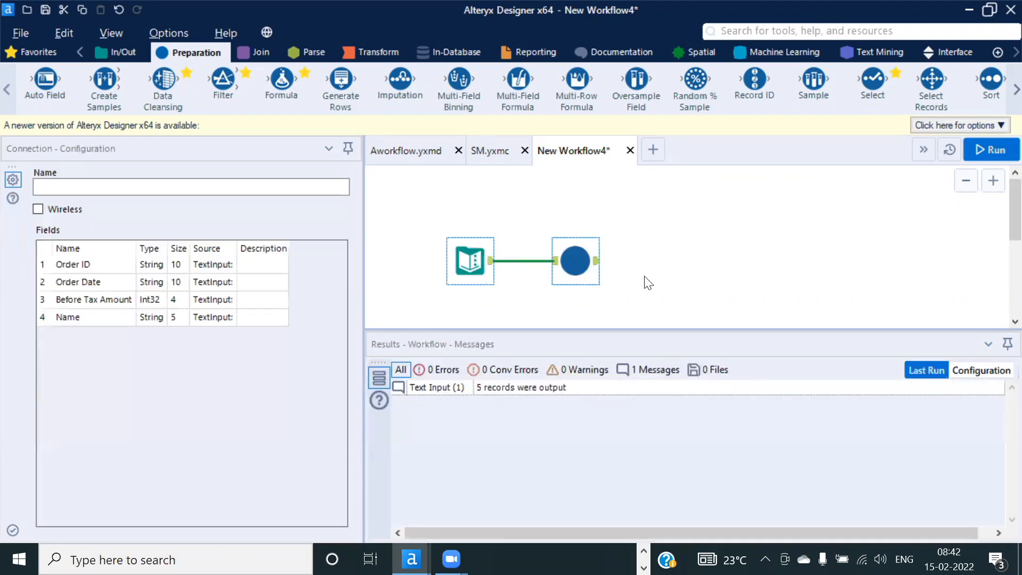
click(632, 272)
click(575, 260)
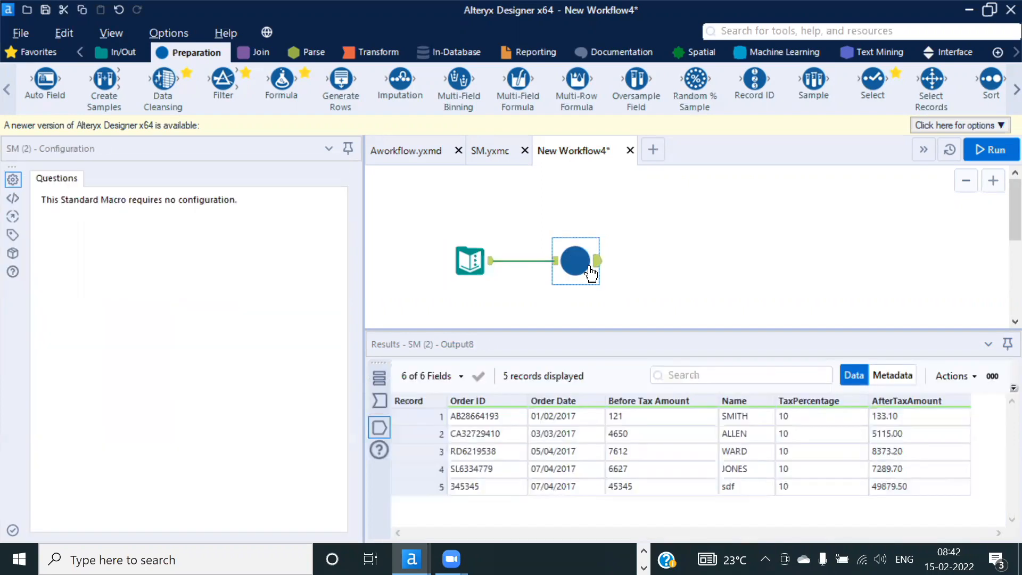
key(Delete)
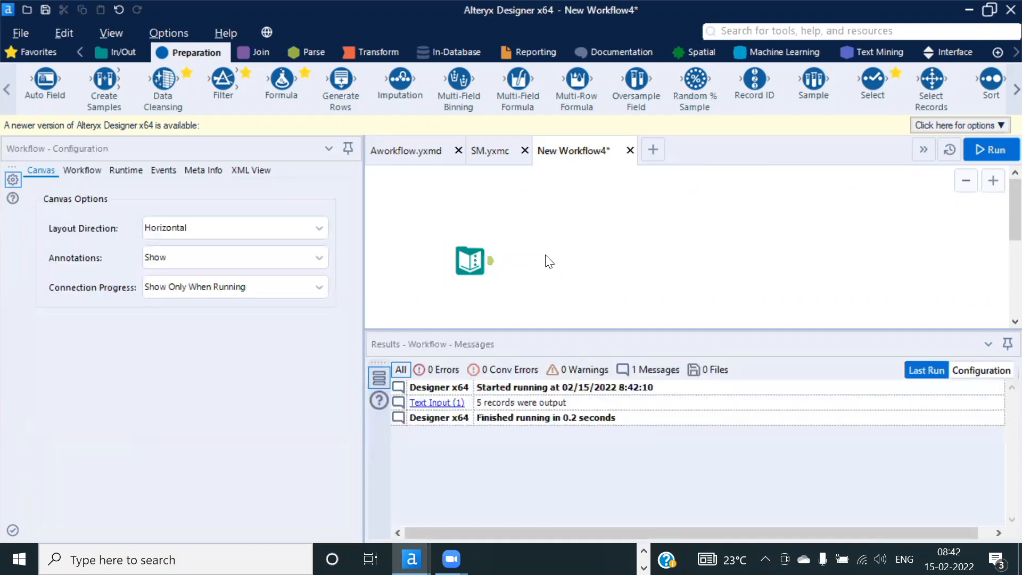
key(ctrl+z)
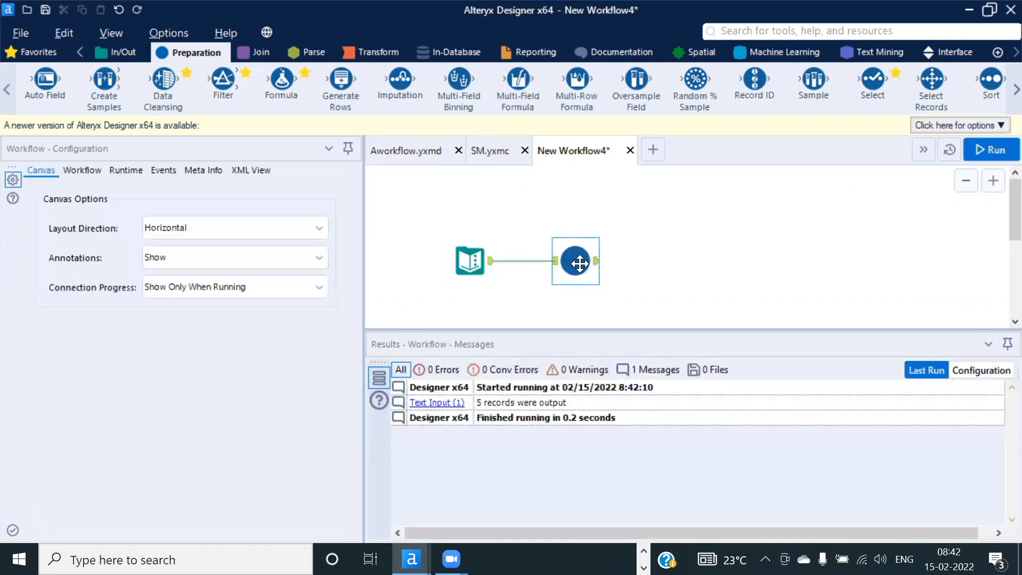
click(573, 260)
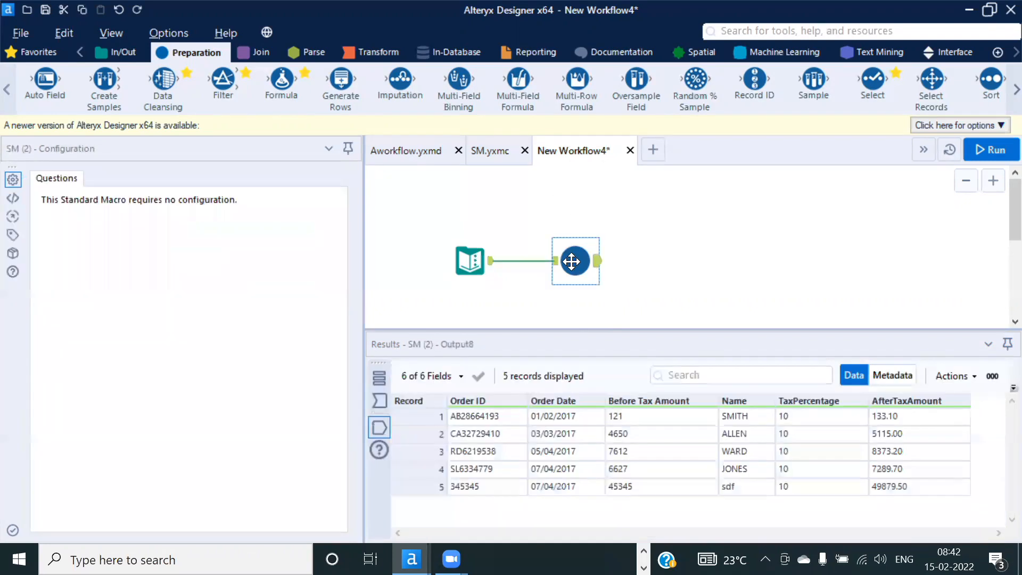
Step: In SM.yxmc, enlarge the canvas area and move the whole tool chain a little lower
click(499, 154)
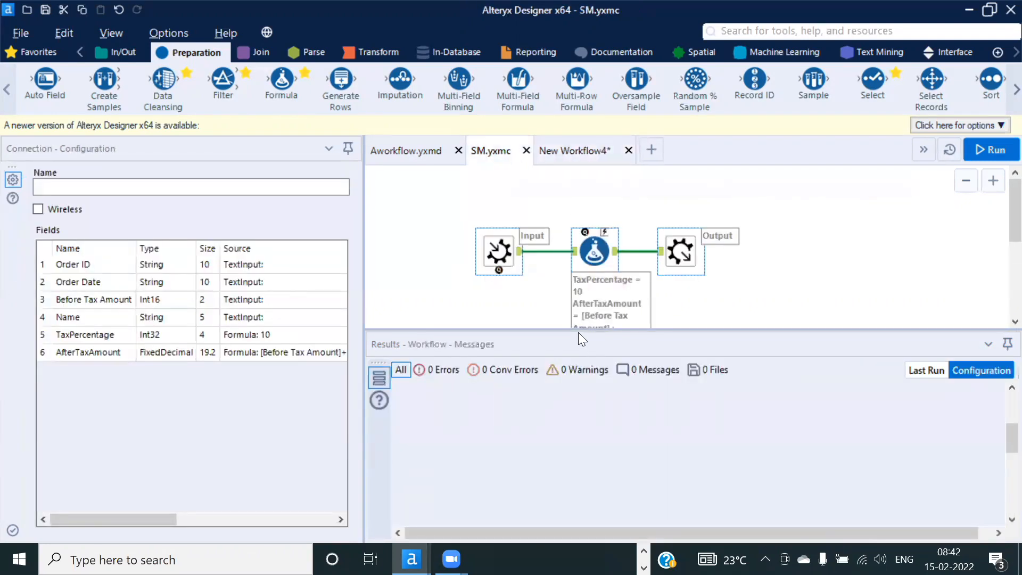
drag(574, 330, 570, 392)
drag(442, 222, 801, 301)
drag(596, 257, 605, 296)
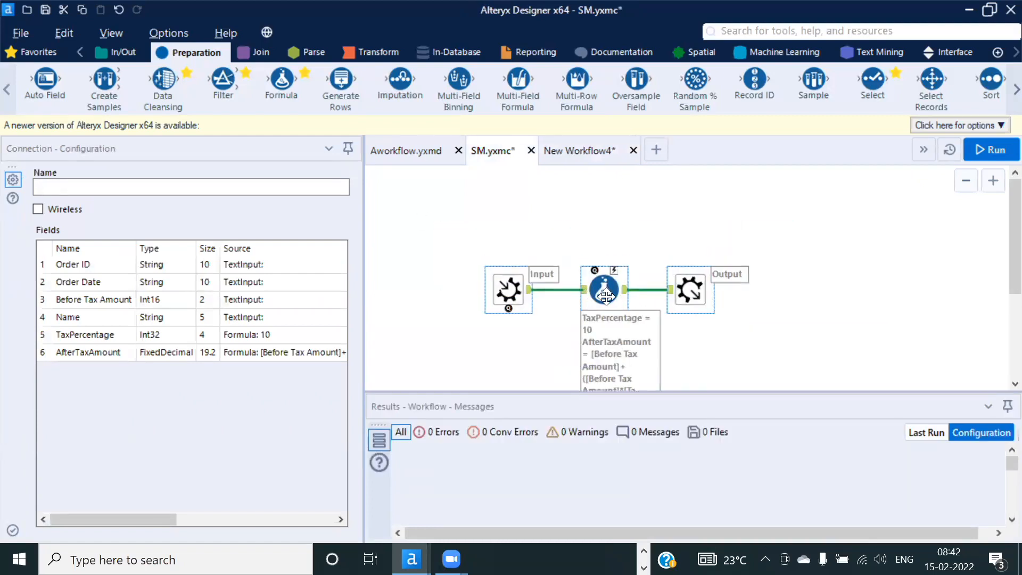
click(761, 286)
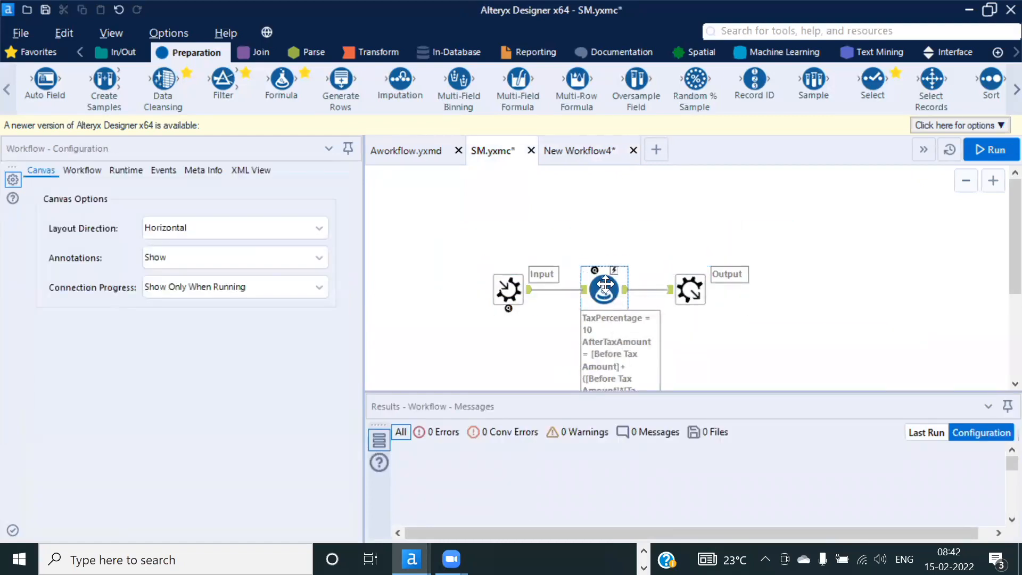
Step: Examine the Formula tool's TaxPercentage expression and the available Interface tools, including Macro Input, Macro Output, Radio Button and Text Box
click(605, 285)
drag(87, 212, 24, 212)
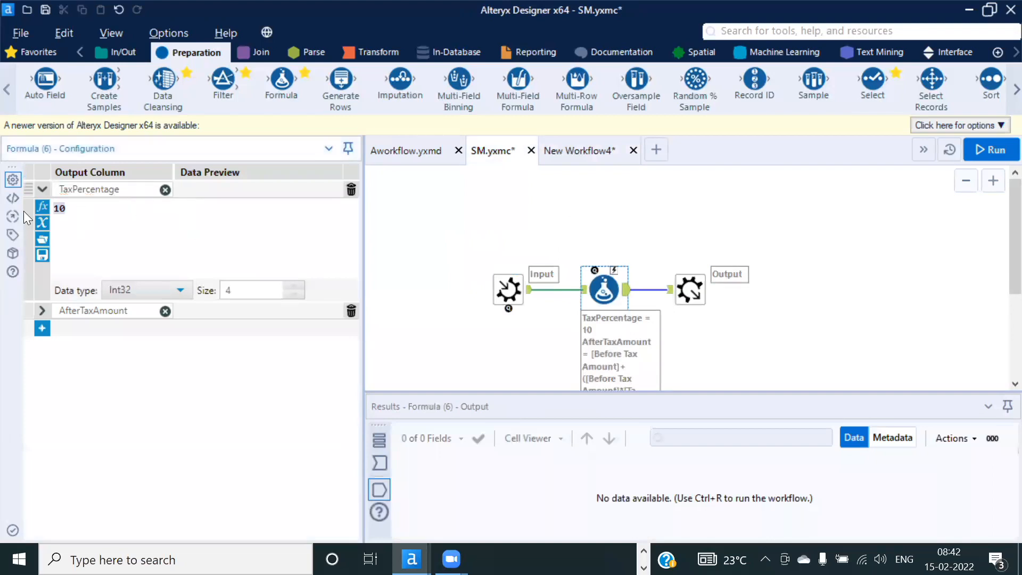
click(115, 225)
click(954, 51)
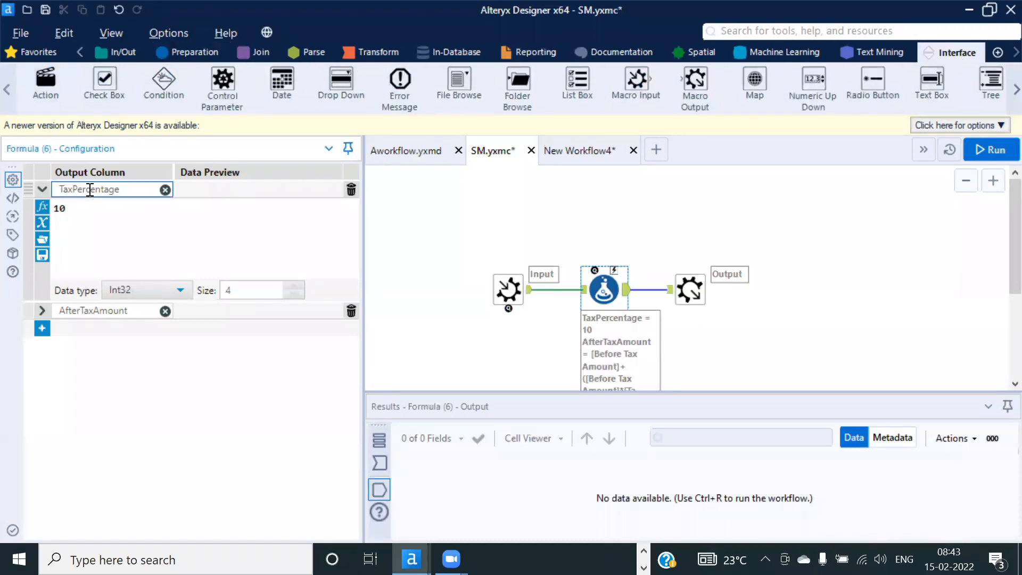
double_click(129, 192)
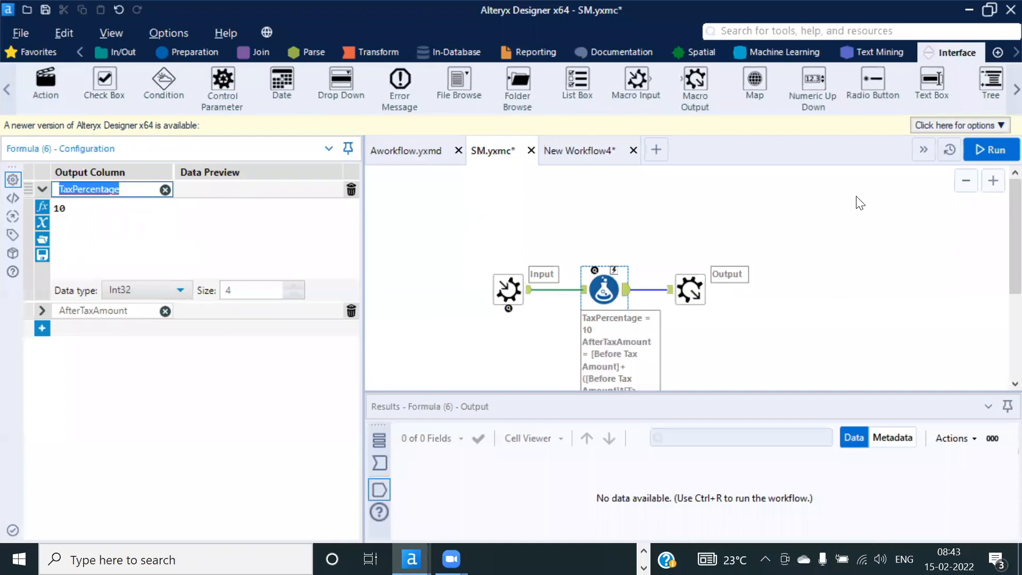
click(938, 86)
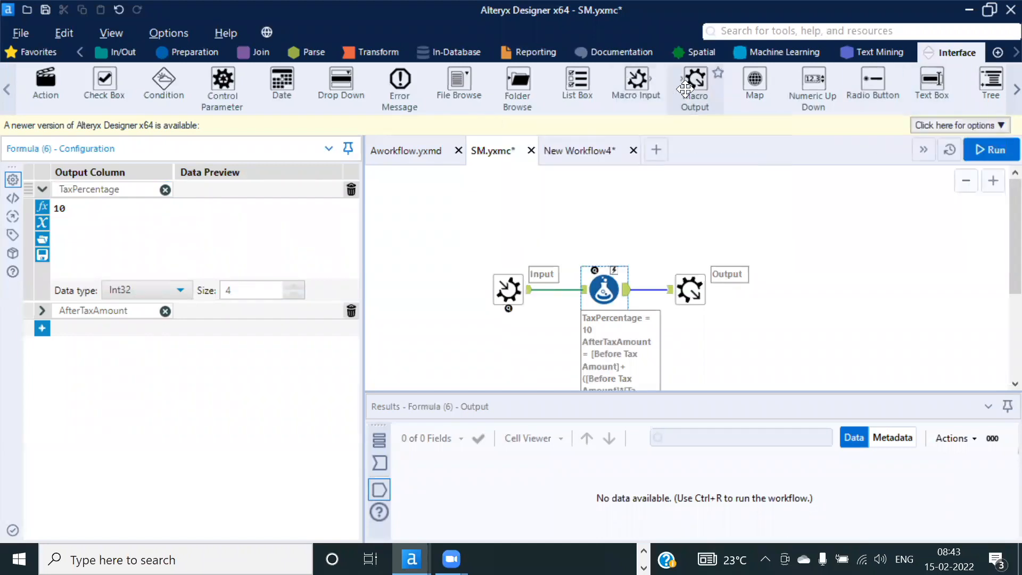
mouse_move(636, 79)
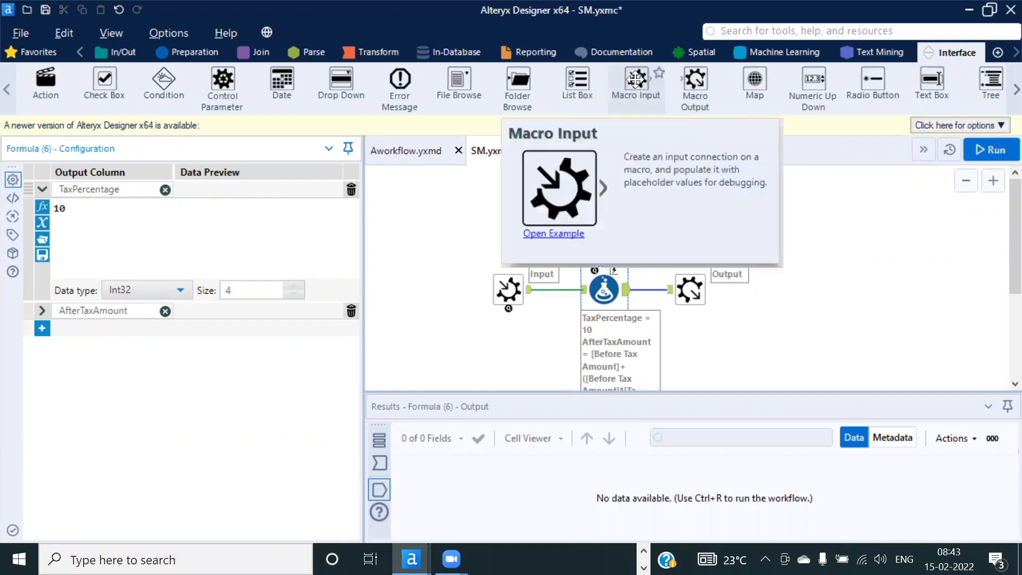
mouse_move(699, 93)
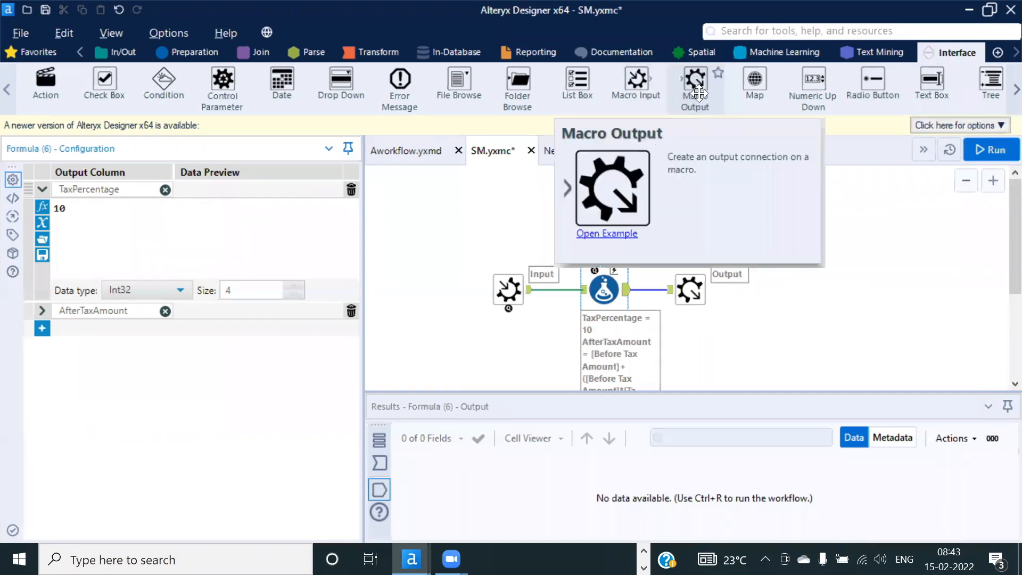
click(886, 266)
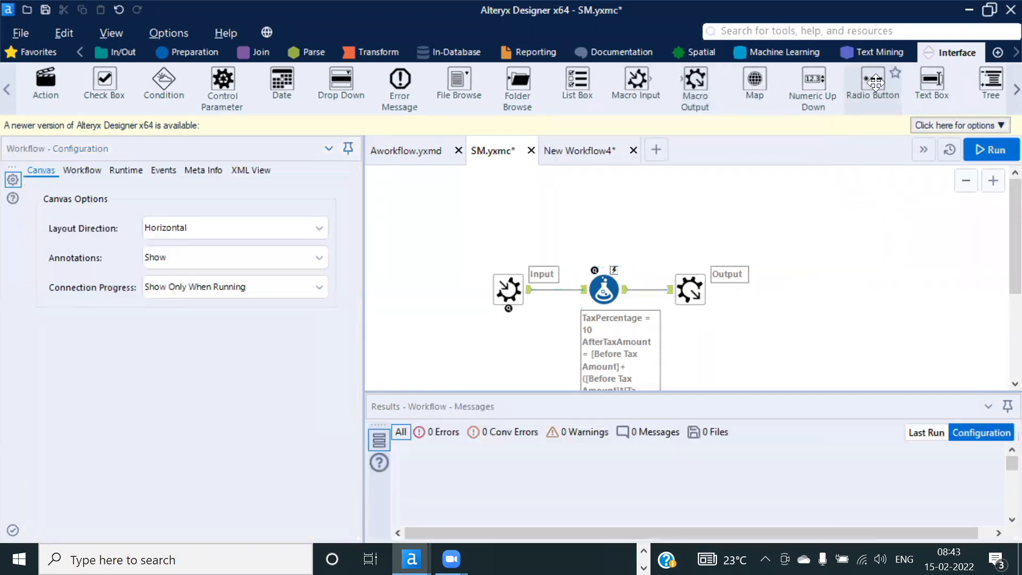
mouse_move(875, 81)
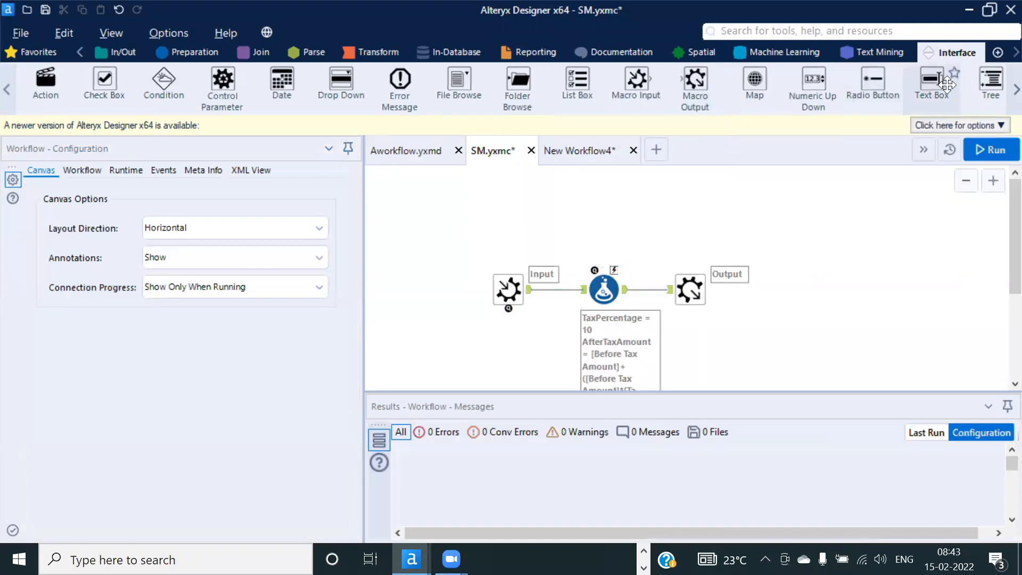
mouse_move(932, 81)
Step: Shift the SM.yxmc tool chain slightly lower and place a Numeric Up Down tool above and to the right of Macro Output
drag(442, 266, 724, 297)
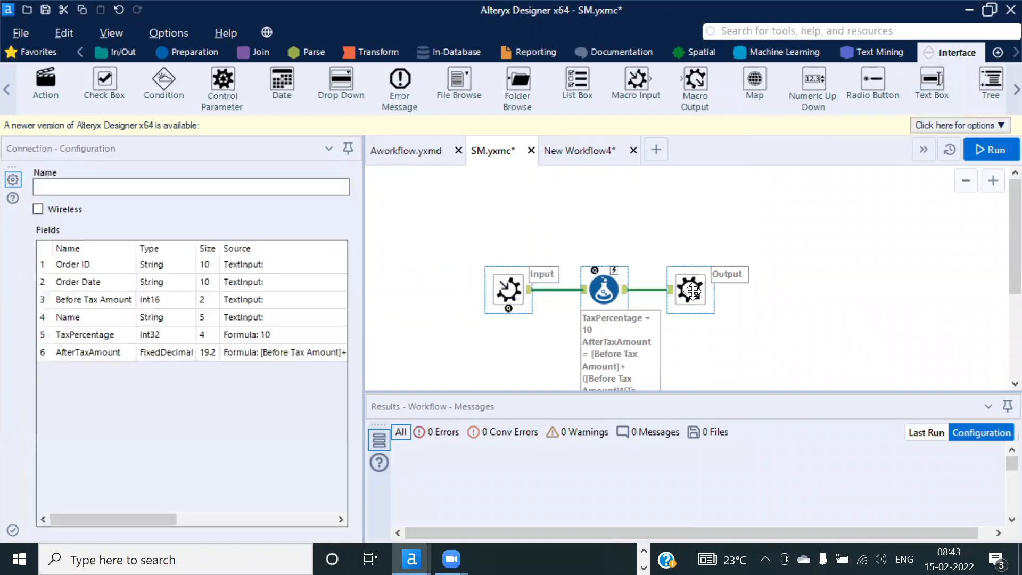
click(869, 288)
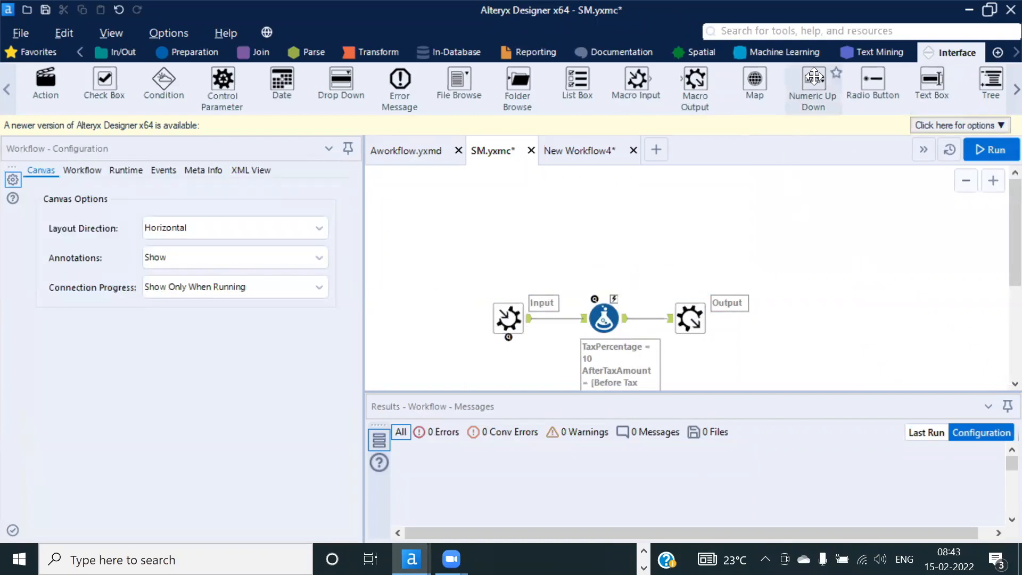
drag(815, 76, 624, 208)
drag(625, 199, 959, 265)
click(829, 326)
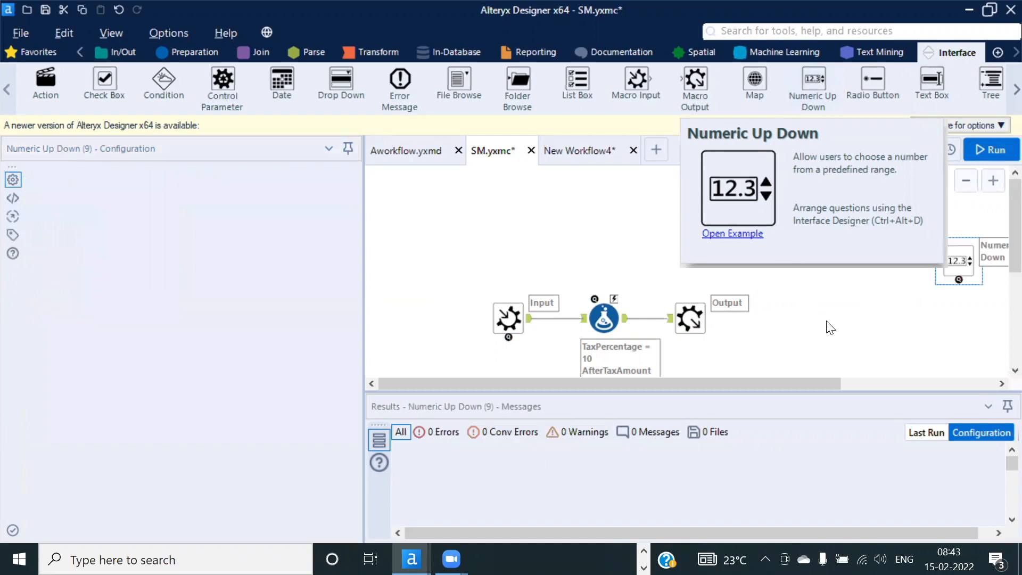
drag(958, 261, 843, 203)
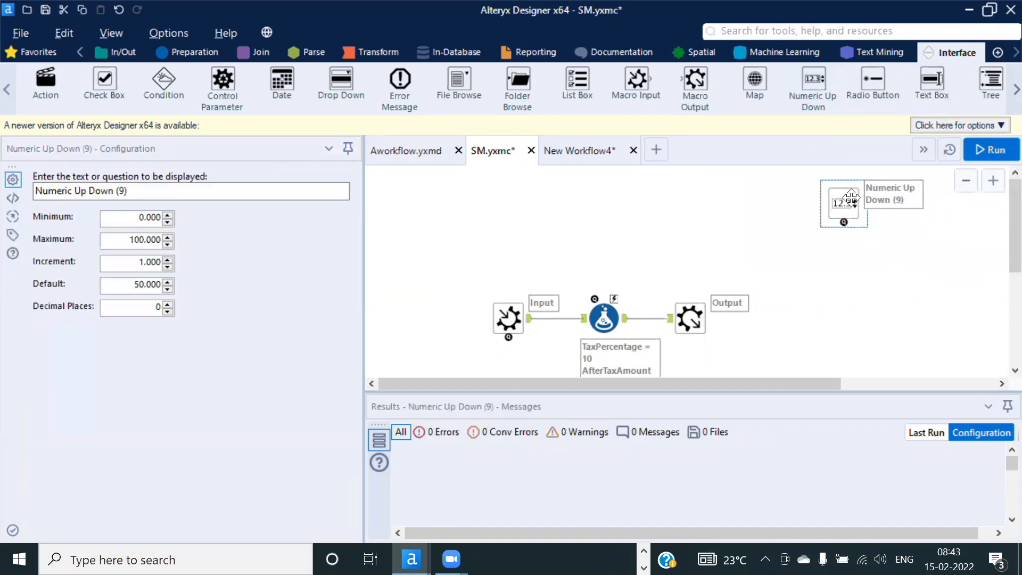
Step: Set the Numeric Up Down tool's question text to "Plz Enter Tax Percetage"
drag(148, 193, 35, 191)
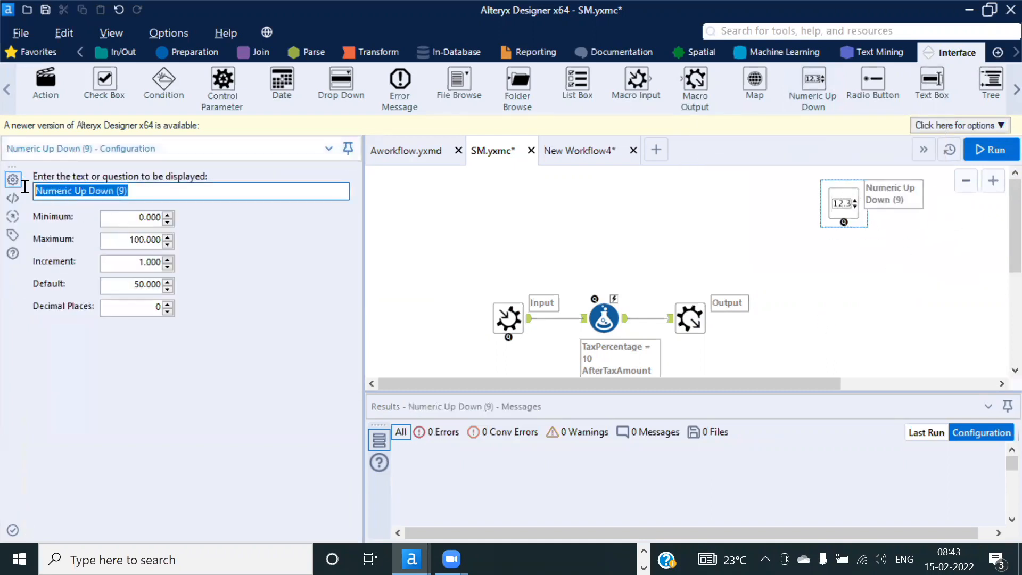
text(Plz)
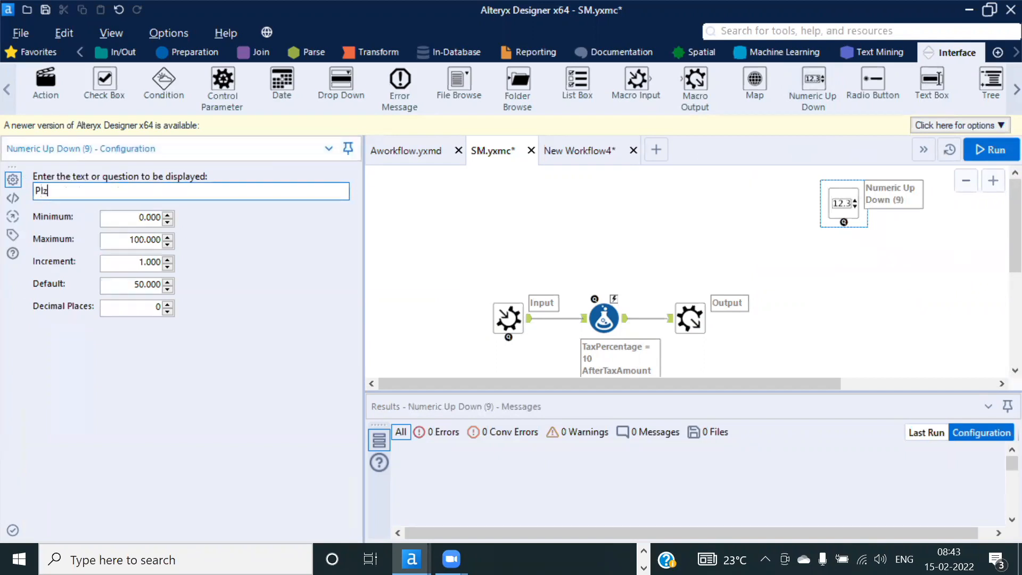
text( Enter Tax Percetage)
Step: Set the Numeric Up Down's minimum to 5, maximum to 40 and default to 10, and save SM.yxmc
drag(130, 219, 199, 223)
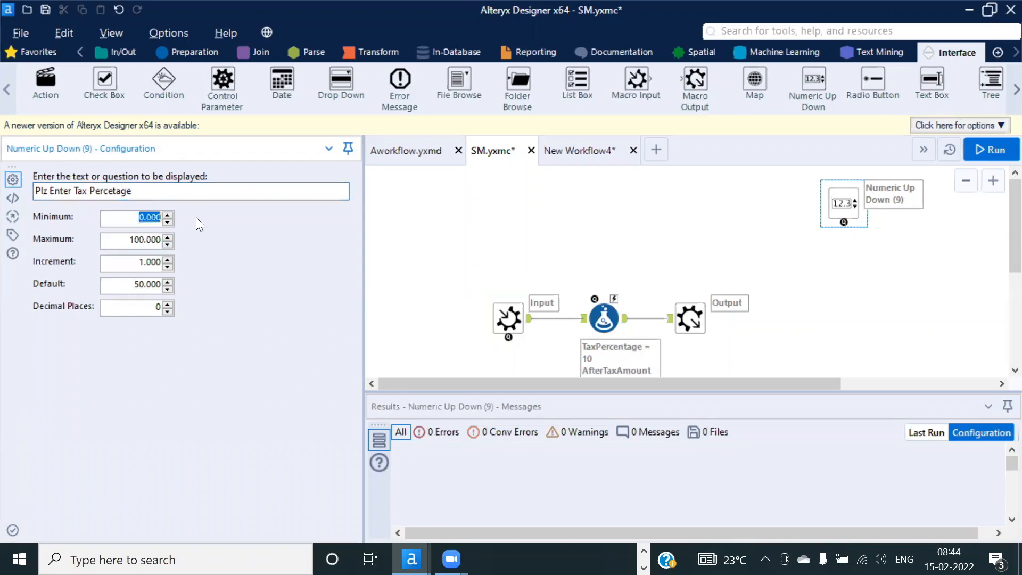
text(5)
drag(127, 241, 284, 221)
text(40)
drag(126, 285, 204, 283)
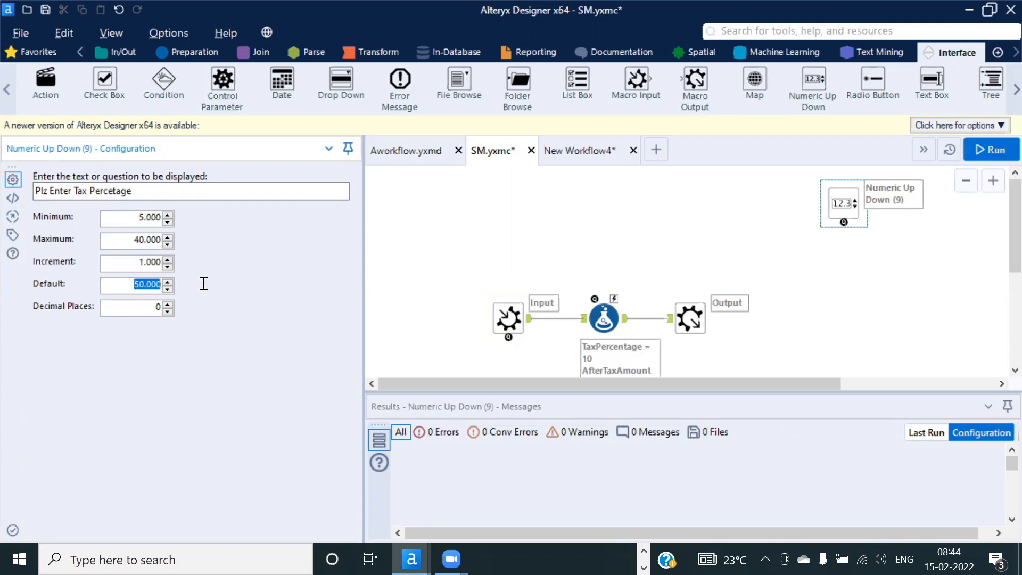
text(10)
click(891, 320)
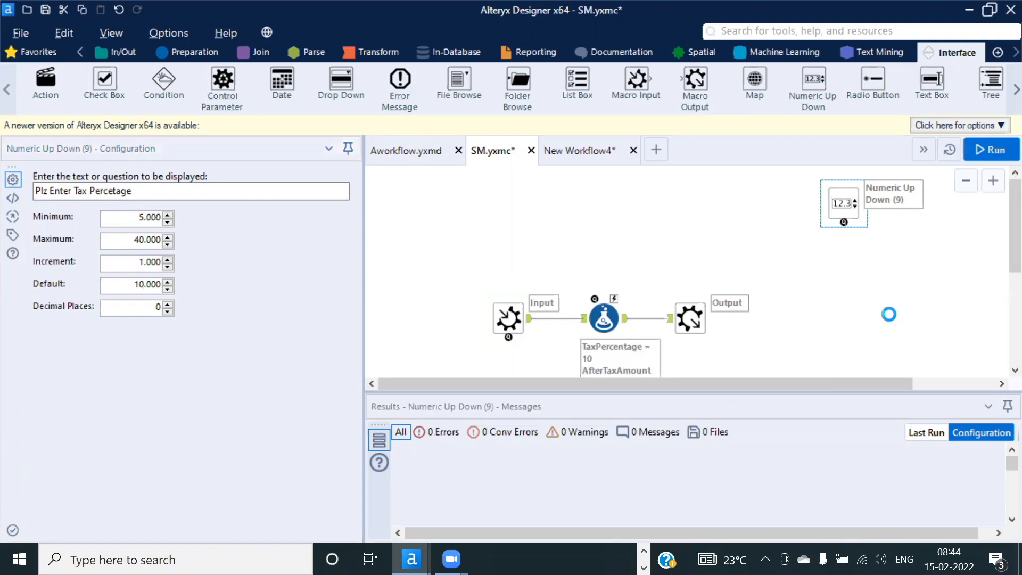
key(ctrl+s)
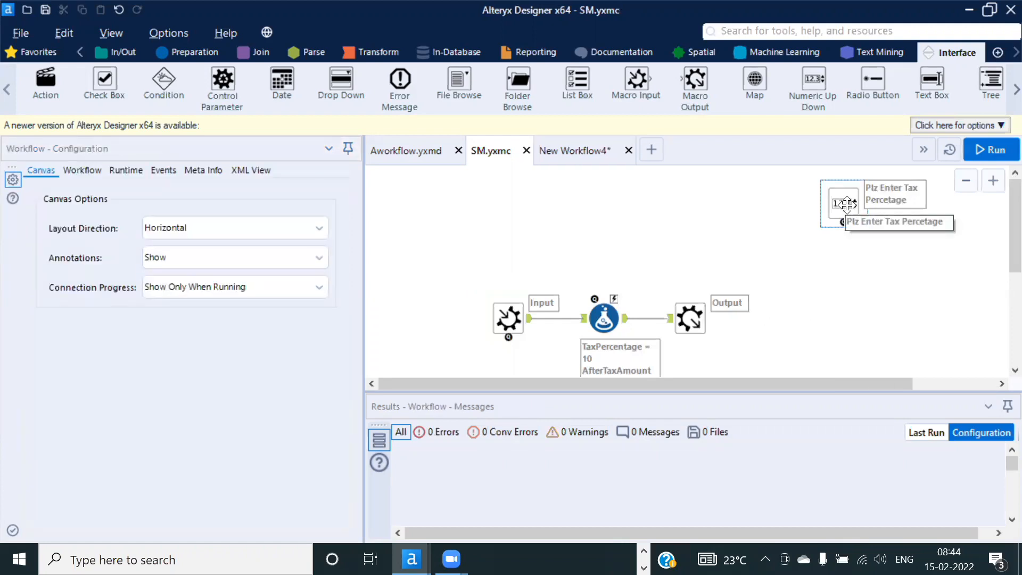
Step: Preview the tax percentage question in the Interface Designer's layout view, and hide the Interface Designer
click(107, 38)
click(106, 39)
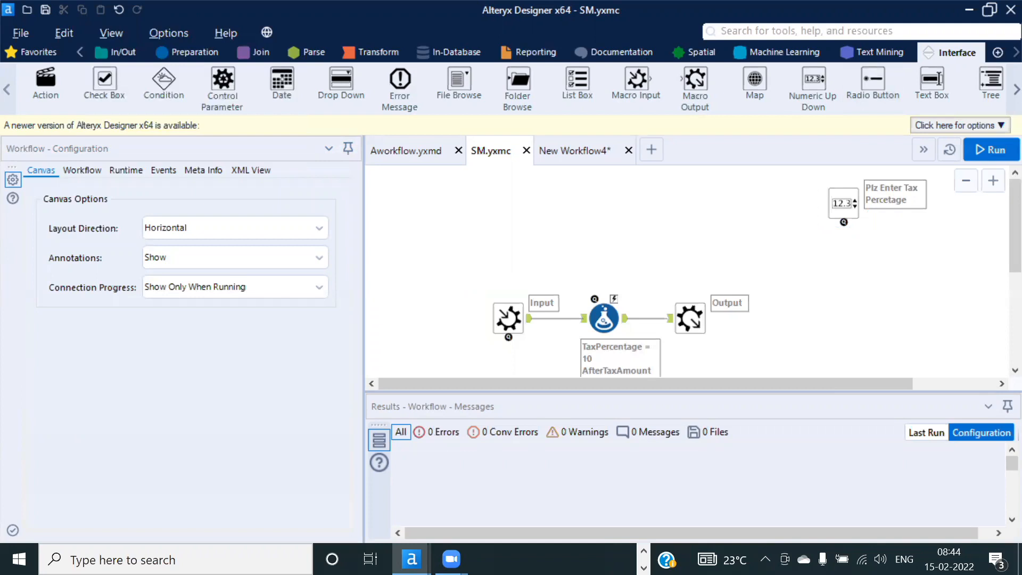
click(121, 35)
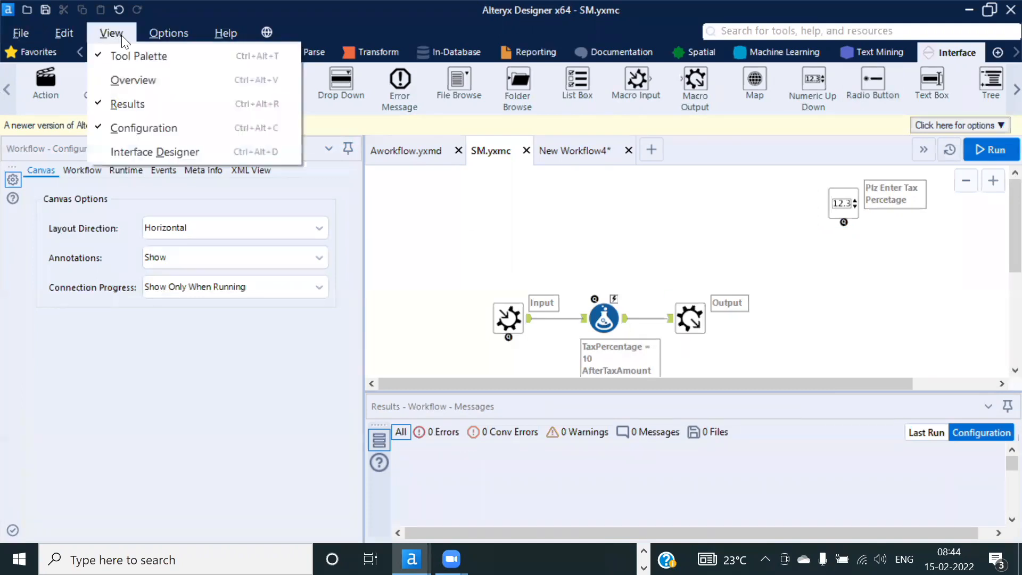
click(134, 153)
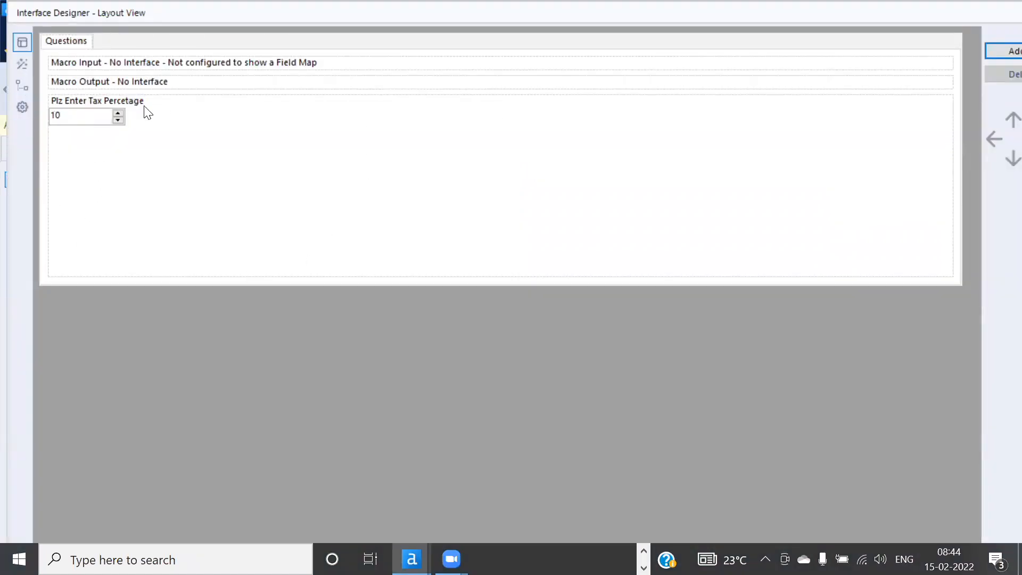
click(117, 112)
click(118, 116)
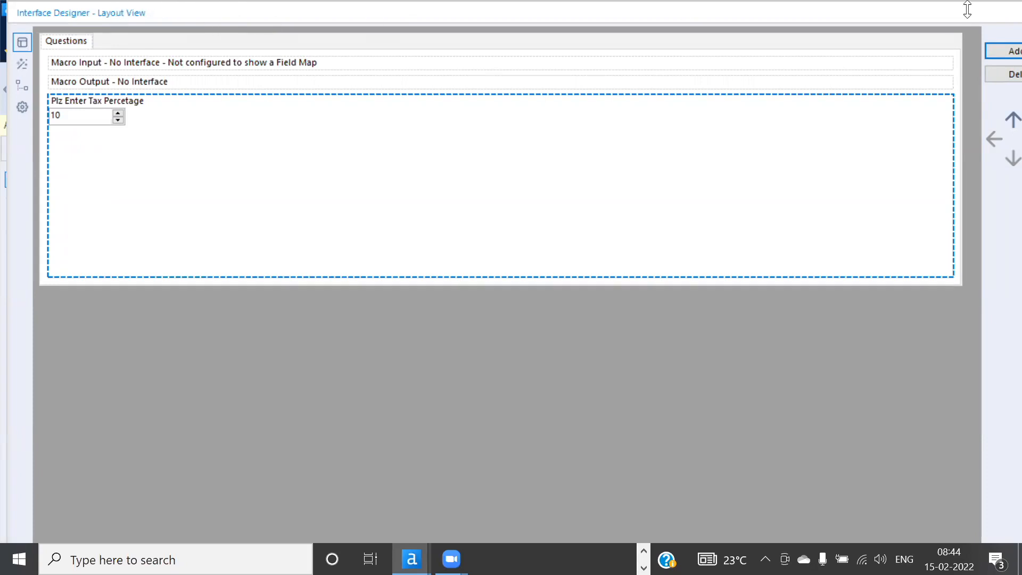
click(1021, 10)
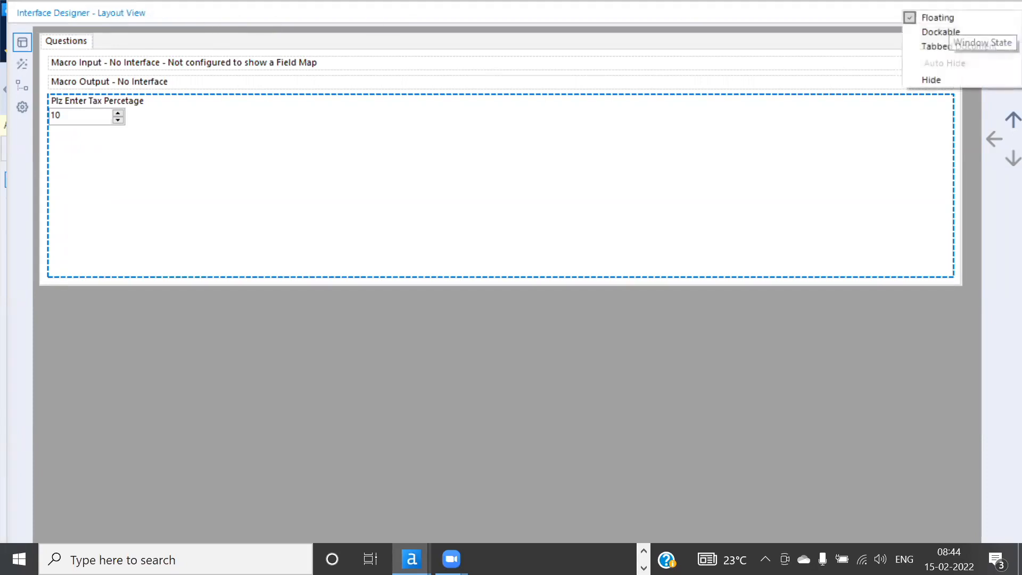
click(946, 79)
click(127, 37)
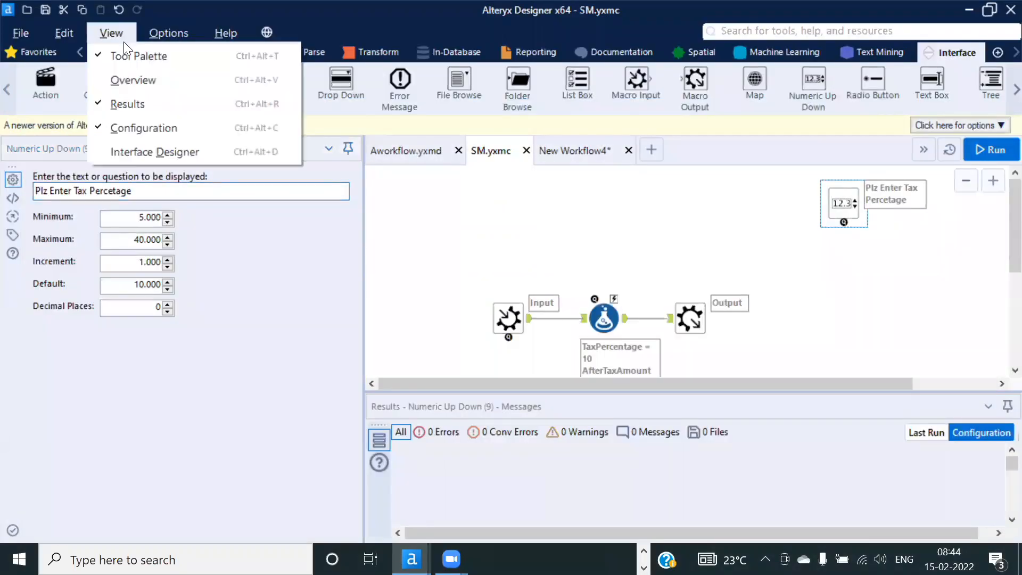
click(676, 244)
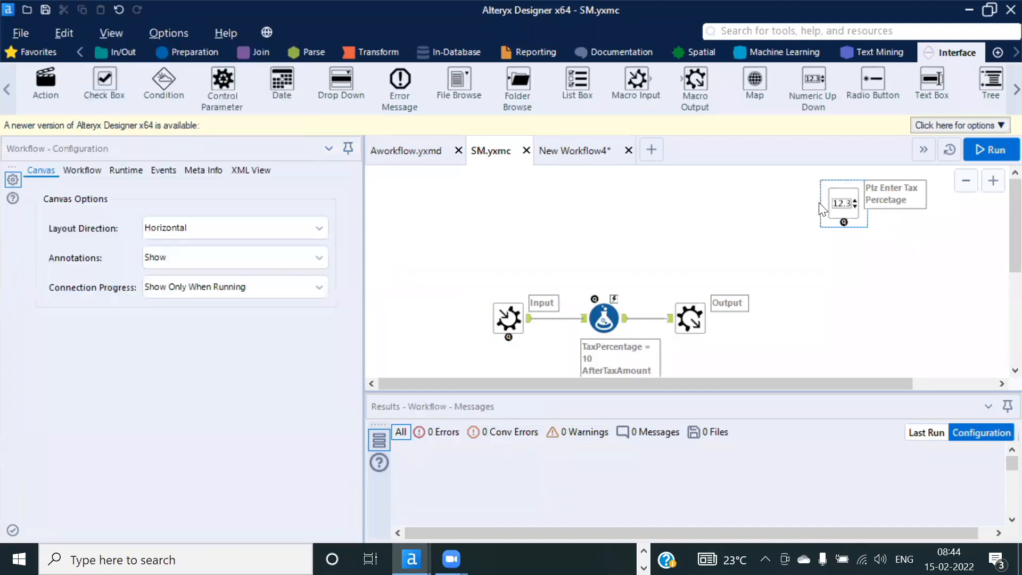
Step: Examine the Numeric Up Down settings and the Formula tool's TaxPercentage and AfterTaxAmount expressions
click(836, 202)
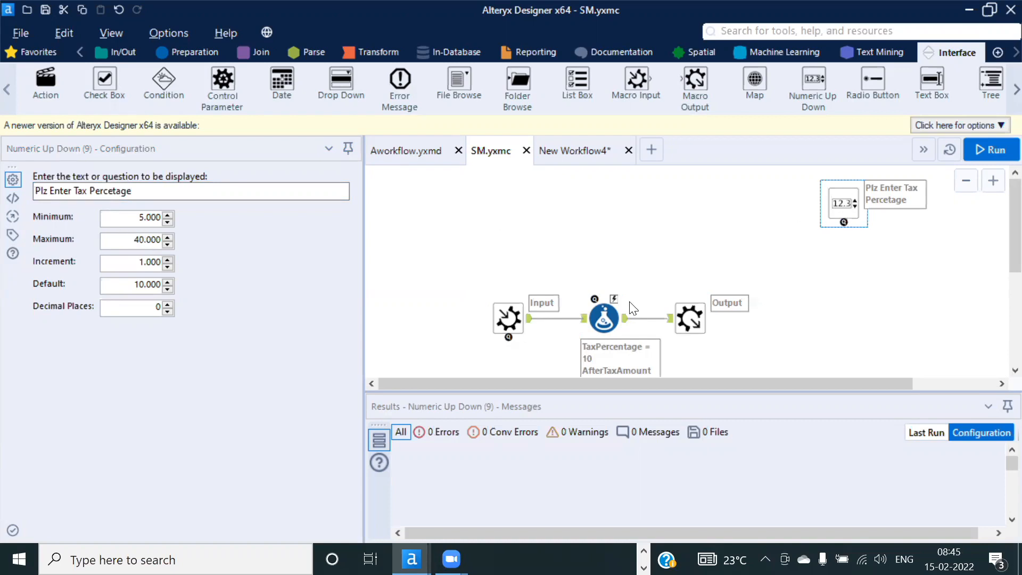
click(620, 330)
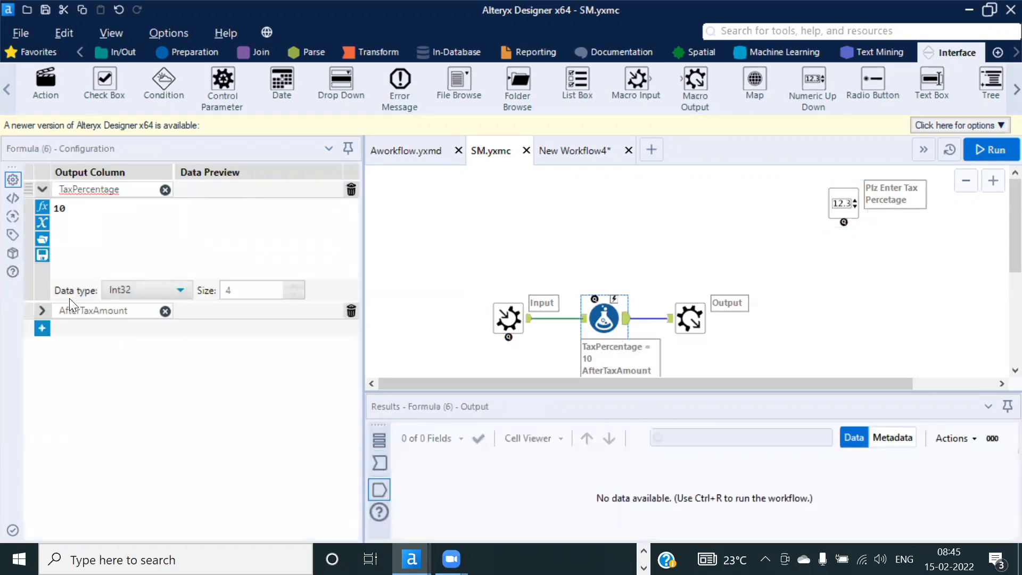
click(41, 310)
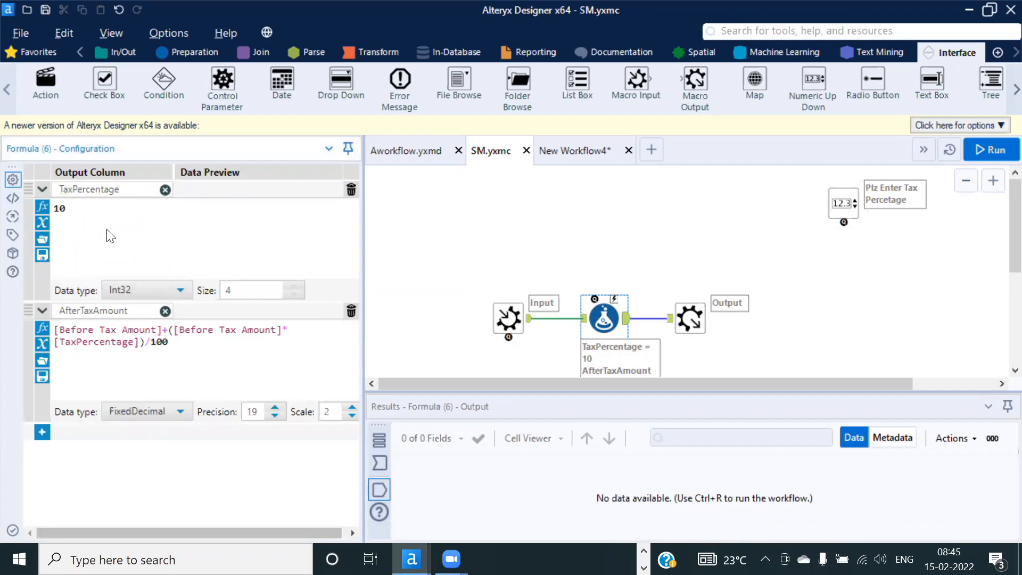
drag(78, 207, 44, 211)
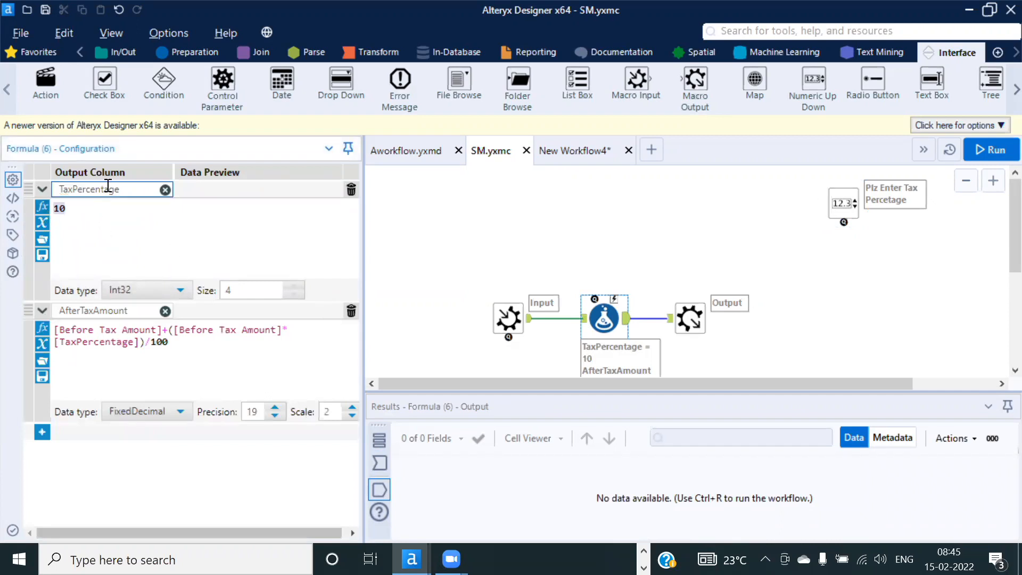
click(82, 212)
click(854, 238)
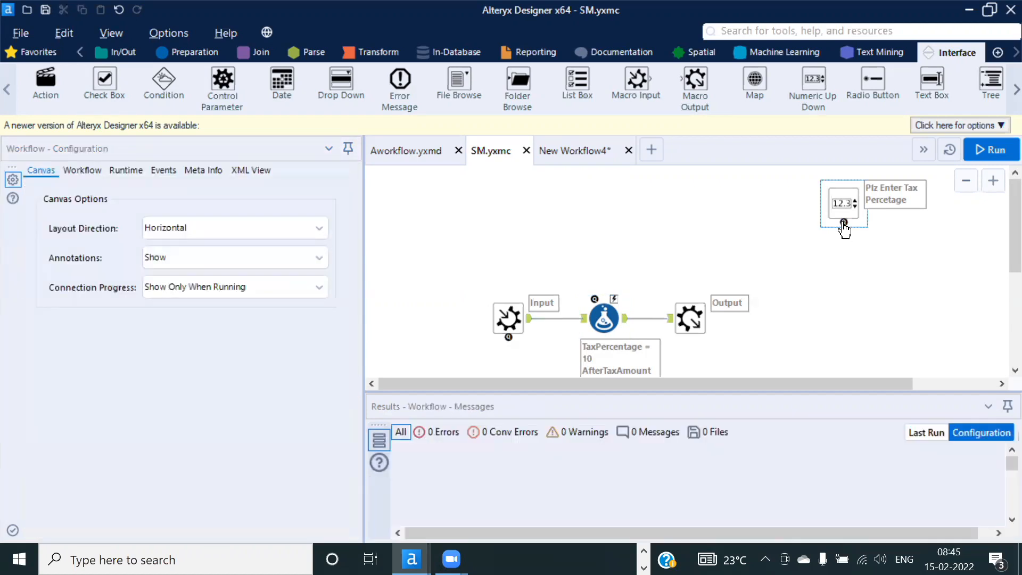
Step: Connect the Numeric Up Down to the Formula tool through an Action tool, and arrange both interface tools above the chain
drag(843, 222, 618, 303)
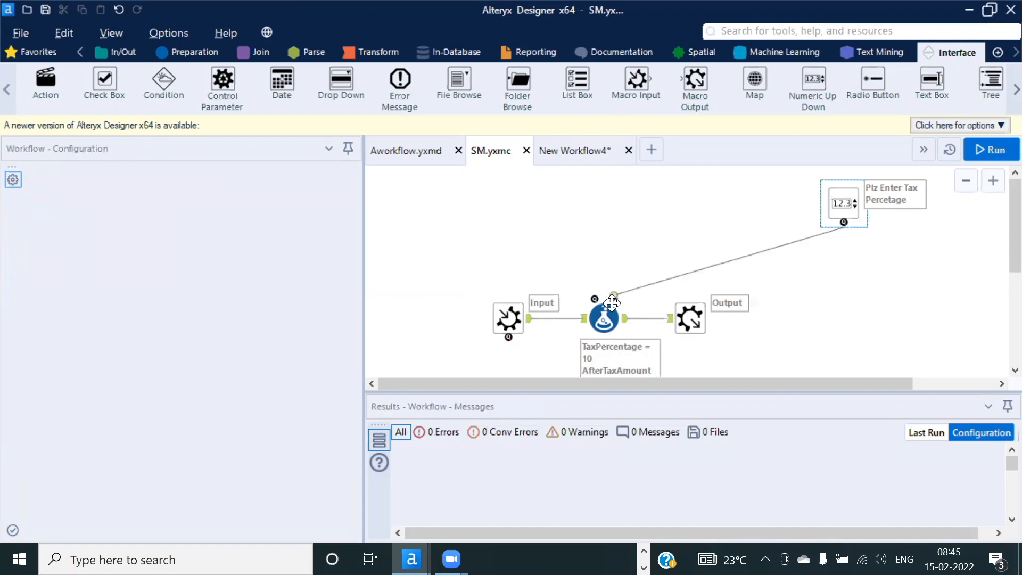
drag(726, 261, 645, 229)
drag(845, 204, 797, 194)
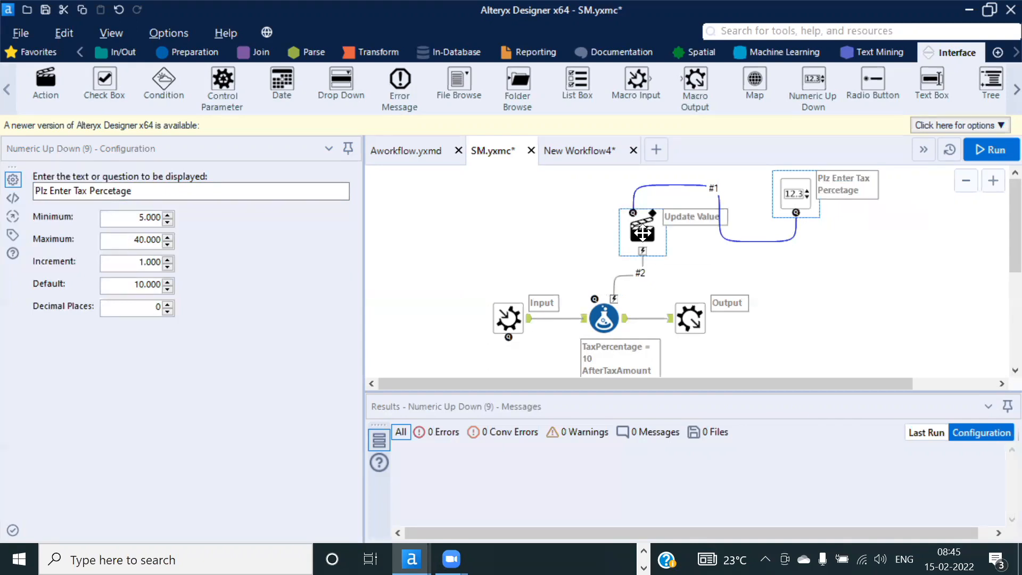
click(643, 233)
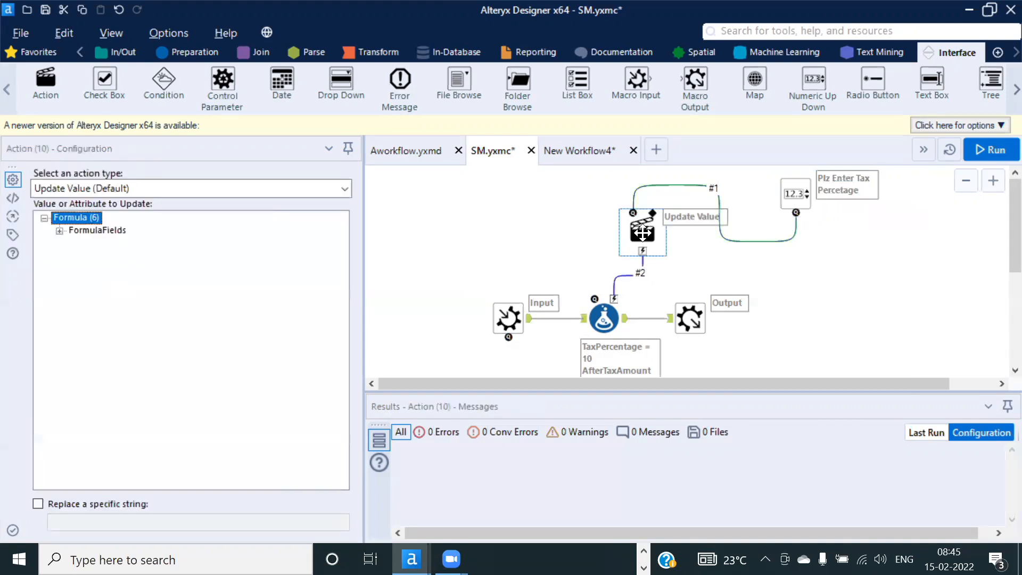
click(59, 232)
click(74, 243)
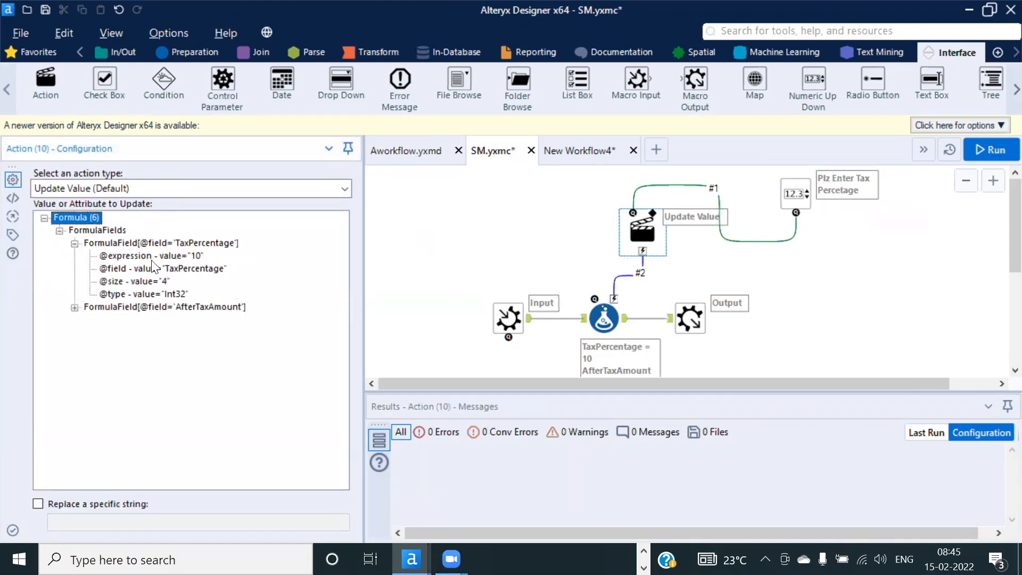
click(151, 255)
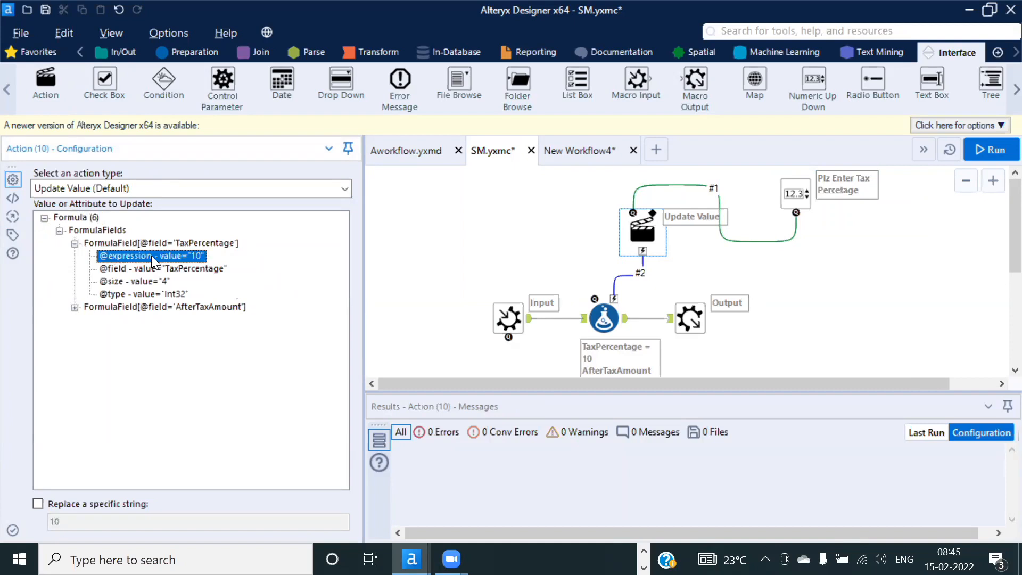
click(37, 504)
drag(30, 522, 32, 522)
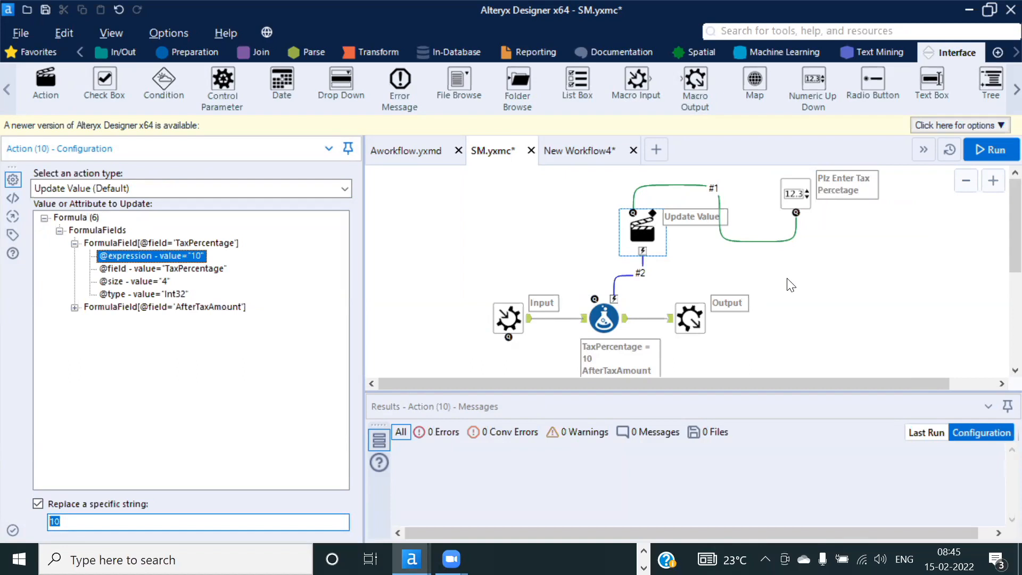
Step: Review the Numeric Up Down, Action and Formula configurations, and save SM.yxmc
click(795, 194)
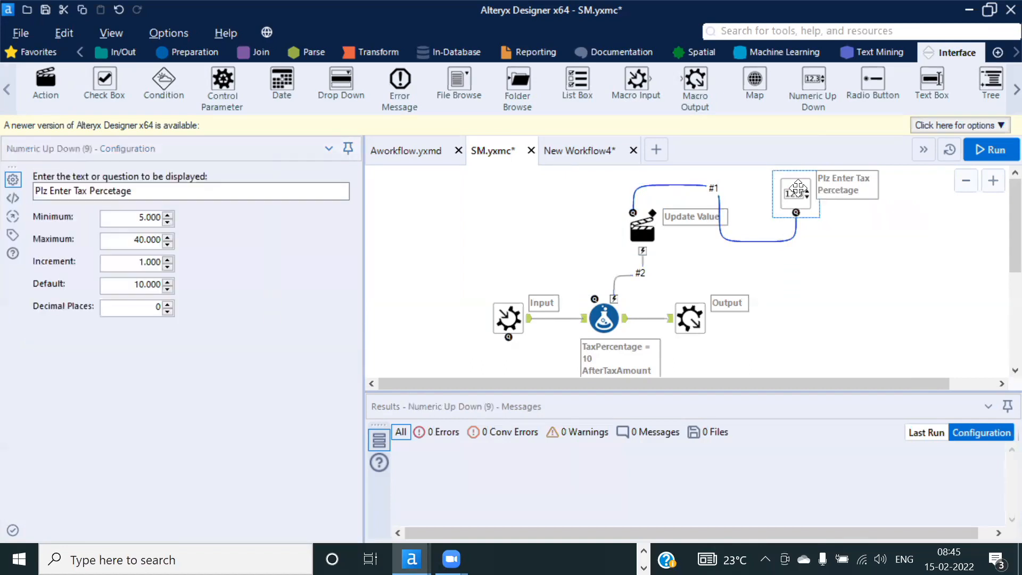
click(644, 229)
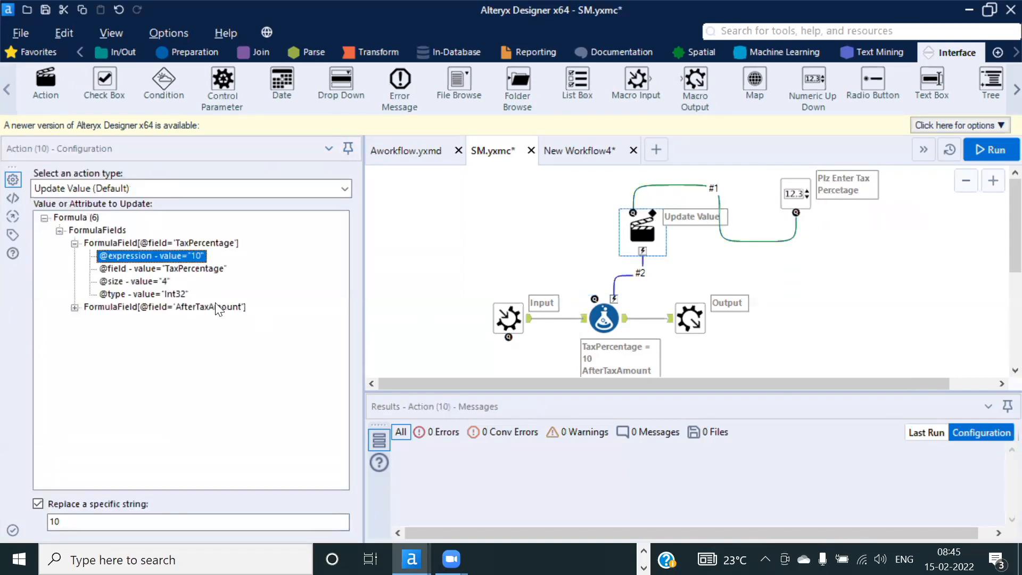
click(604, 318)
key(ctrl+s)
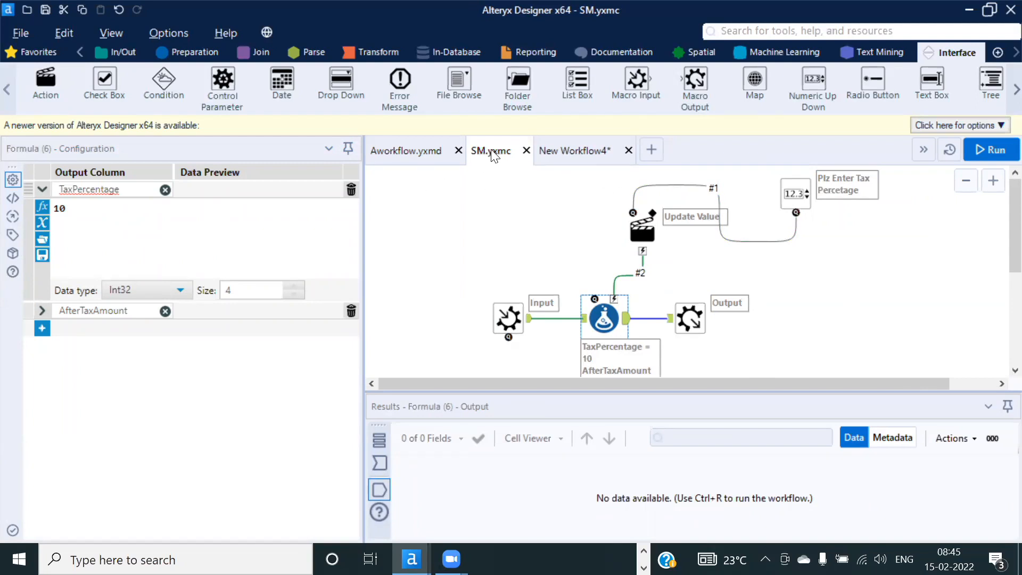
Step: In New Workflow4, set the refreshed SM macro's tax percentage to 12, and run the workflow with the results area enlarged
click(568, 154)
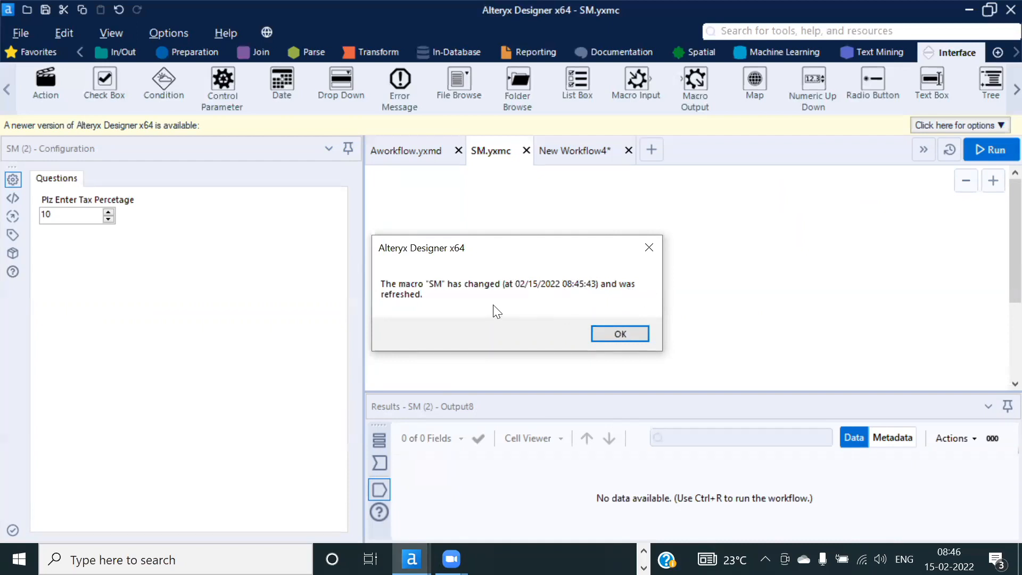
click(620, 334)
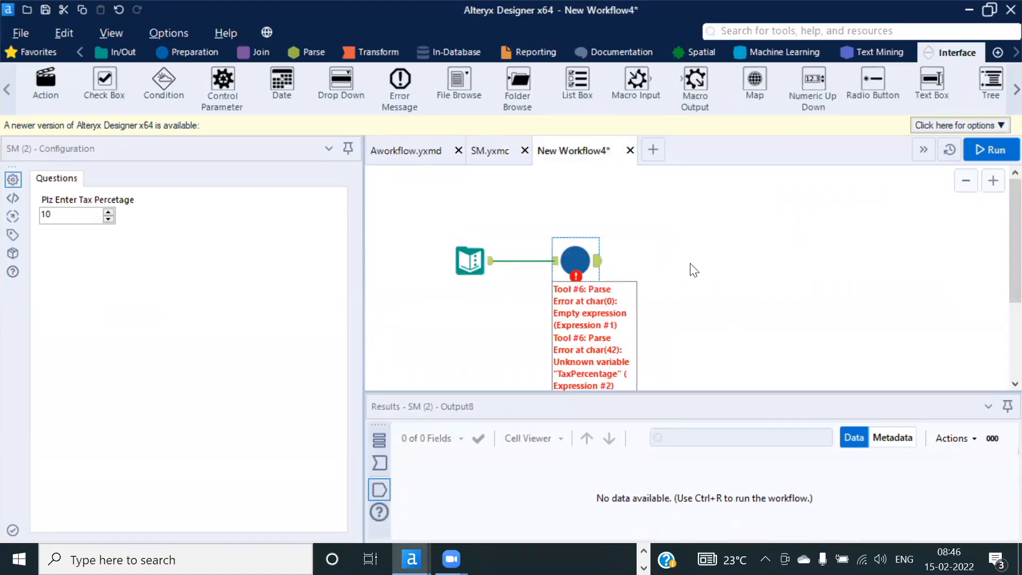
click(67, 217)
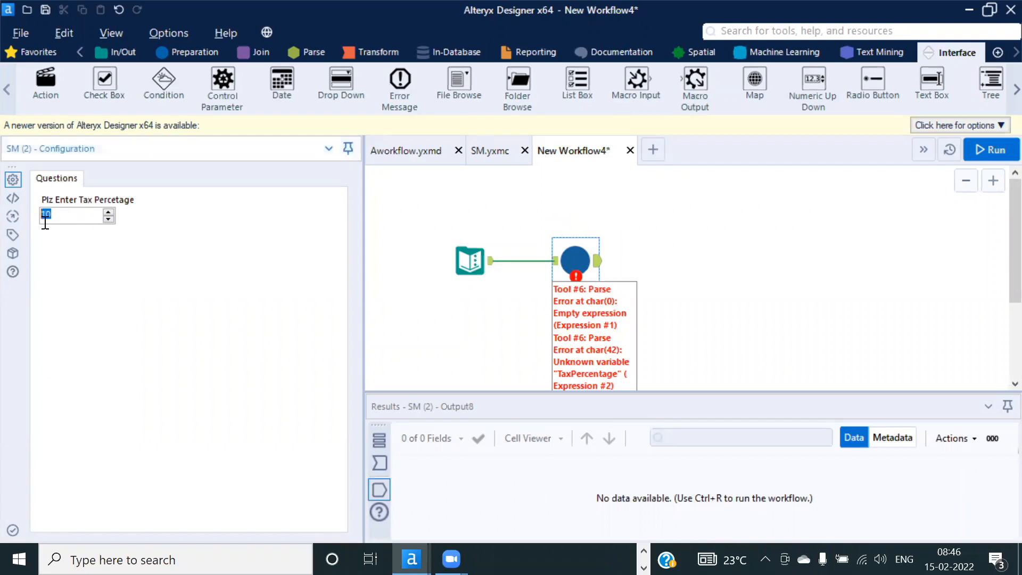
text(12)
click(991, 150)
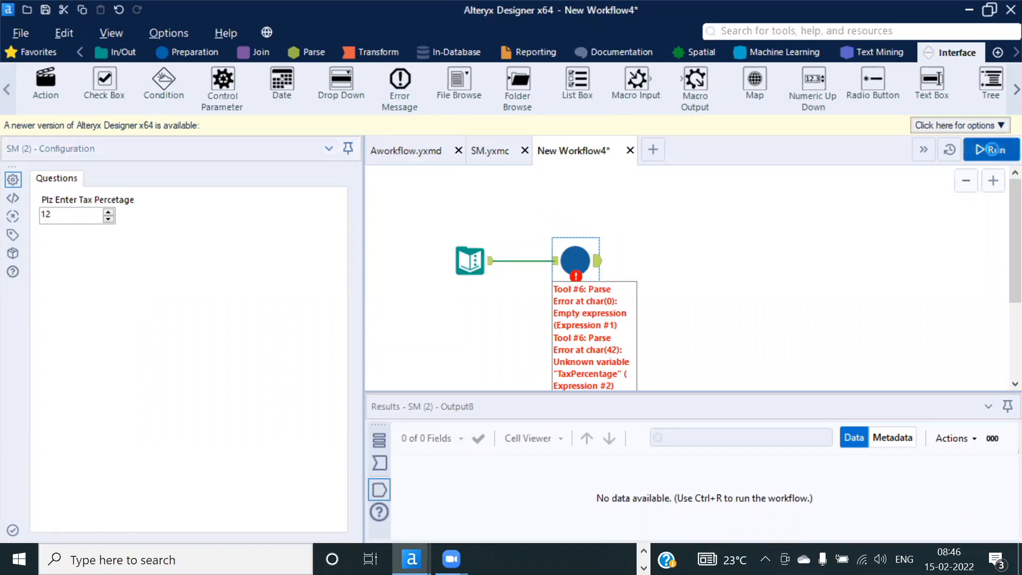
click(674, 336)
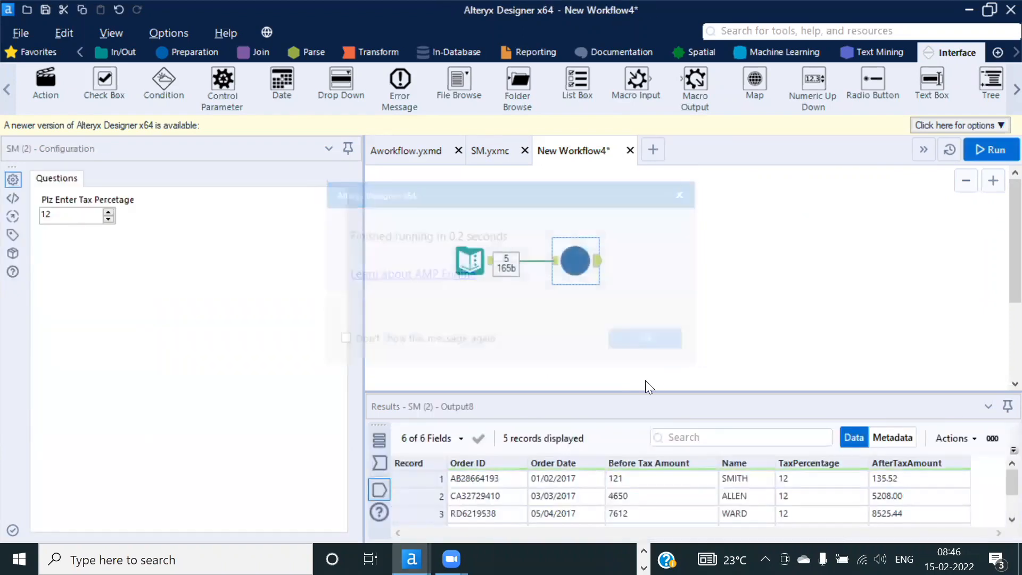
drag(634, 388, 579, 333)
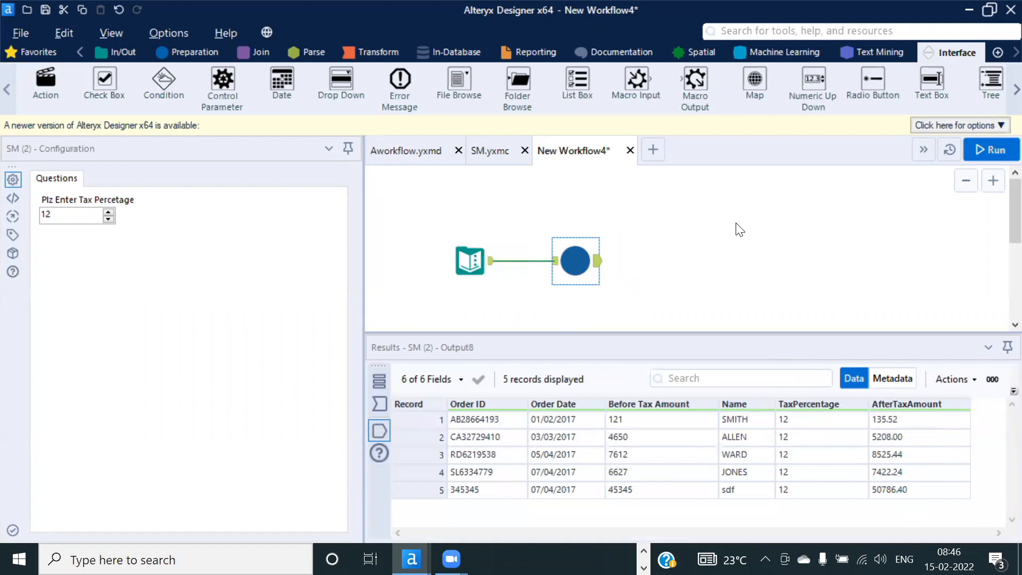
Step: Set the SM macro's tax percentage to 20 and run New Workflow4, dismissing the completion message
drag(60, 214, 4, 219)
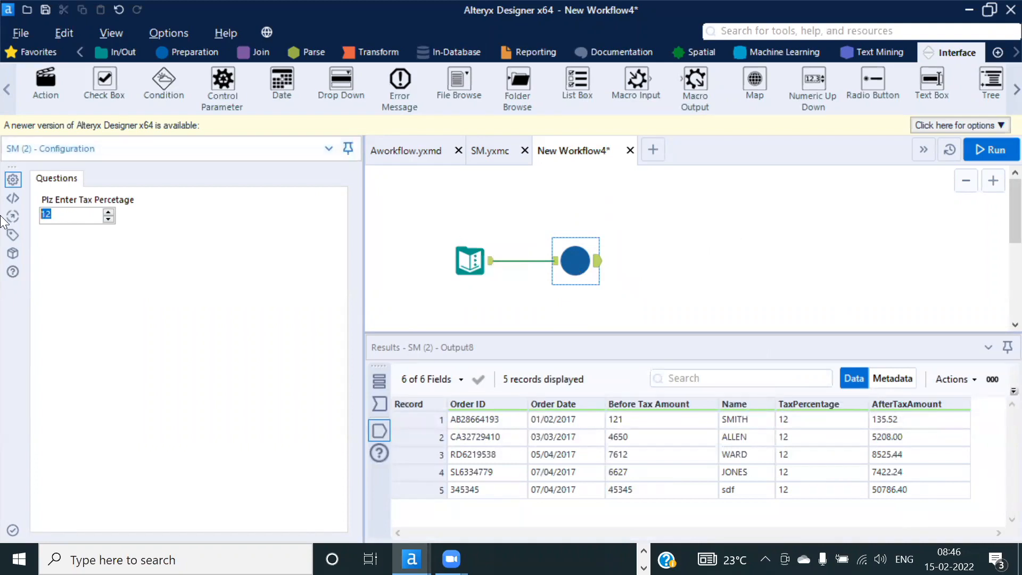
text(20)
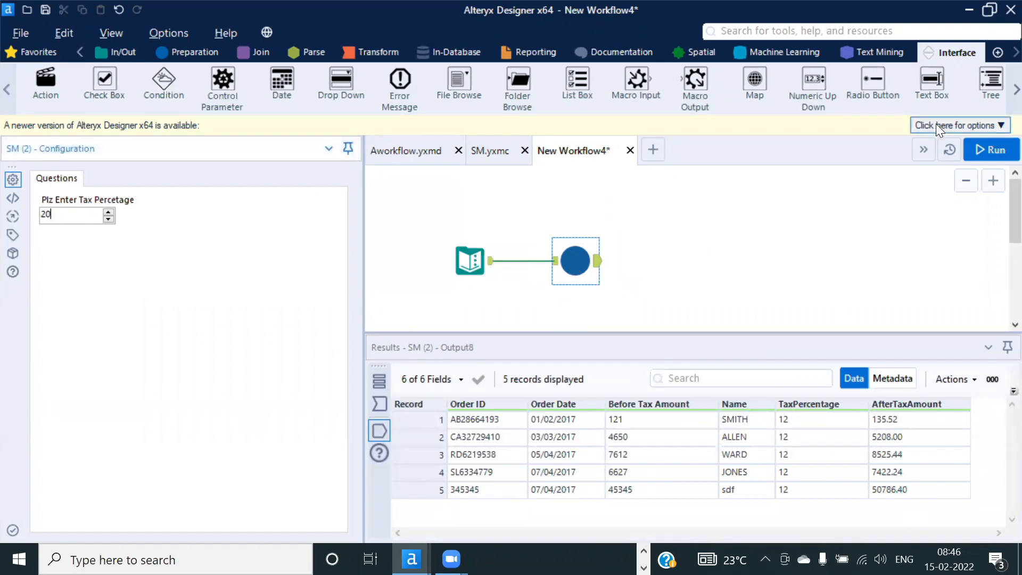
click(993, 151)
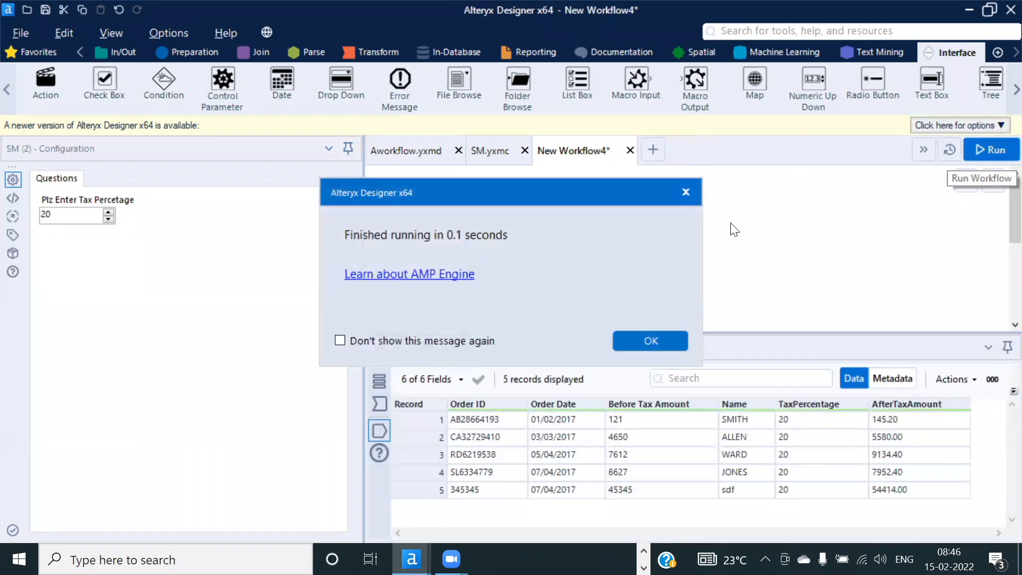
click(646, 343)
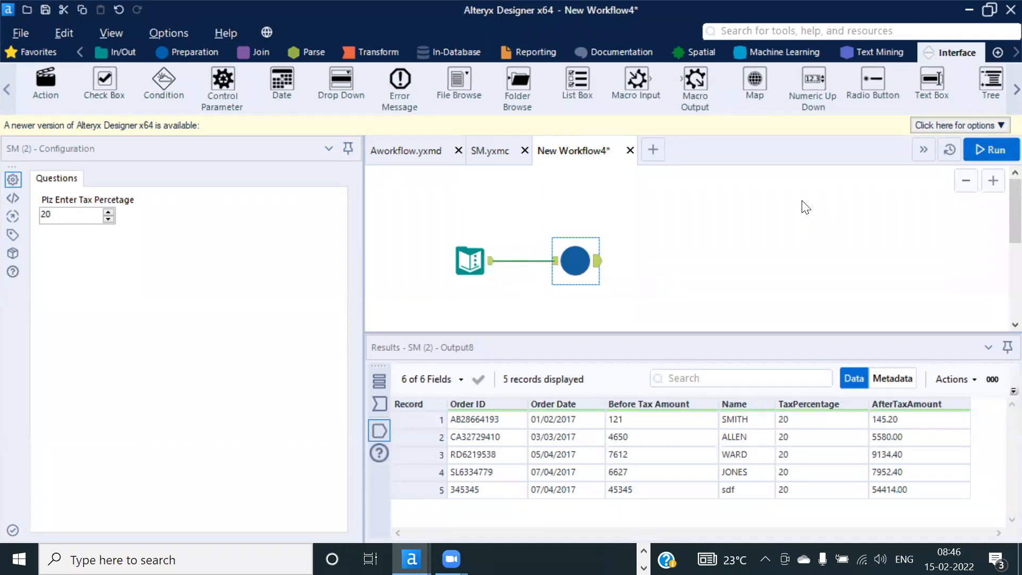
Step: Compare the Macro Output in SM.yxmc and the SM tool's output in New Workflow4 with the Text Input, Formula and Output Data tools in Aworkflow.yxmd
click(485, 153)
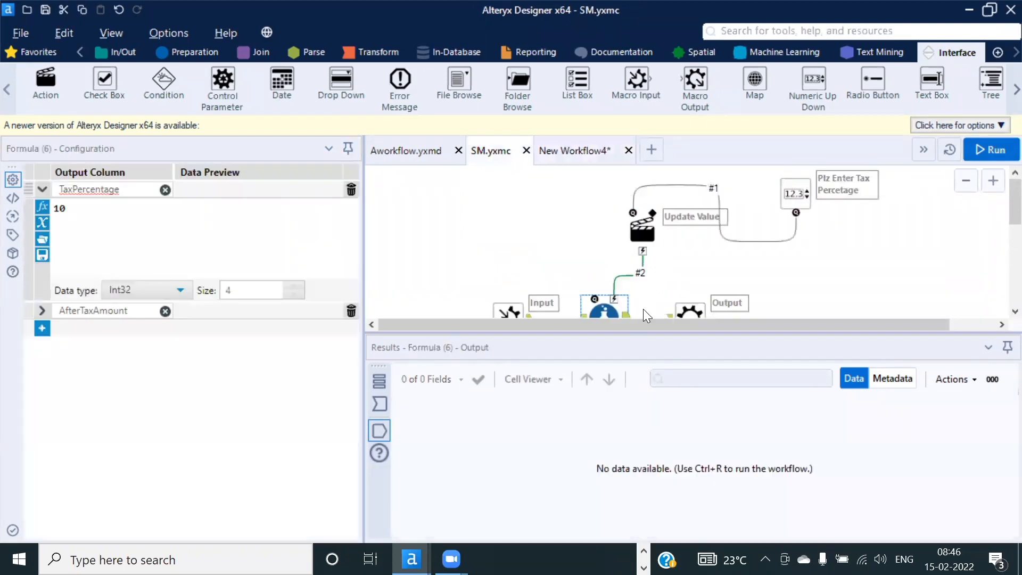
drag(643, 331, 646, 390)
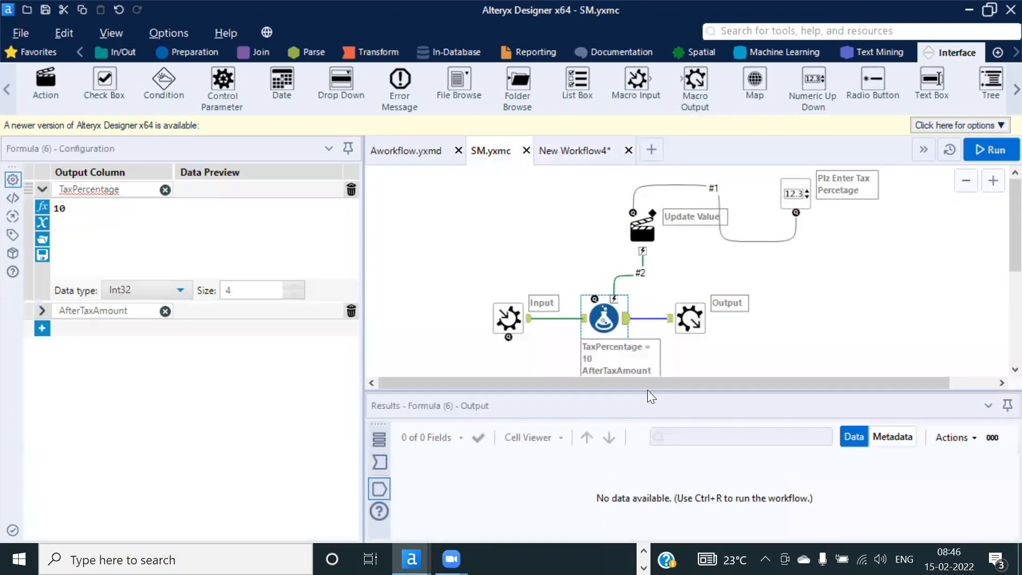
click(695, 311)
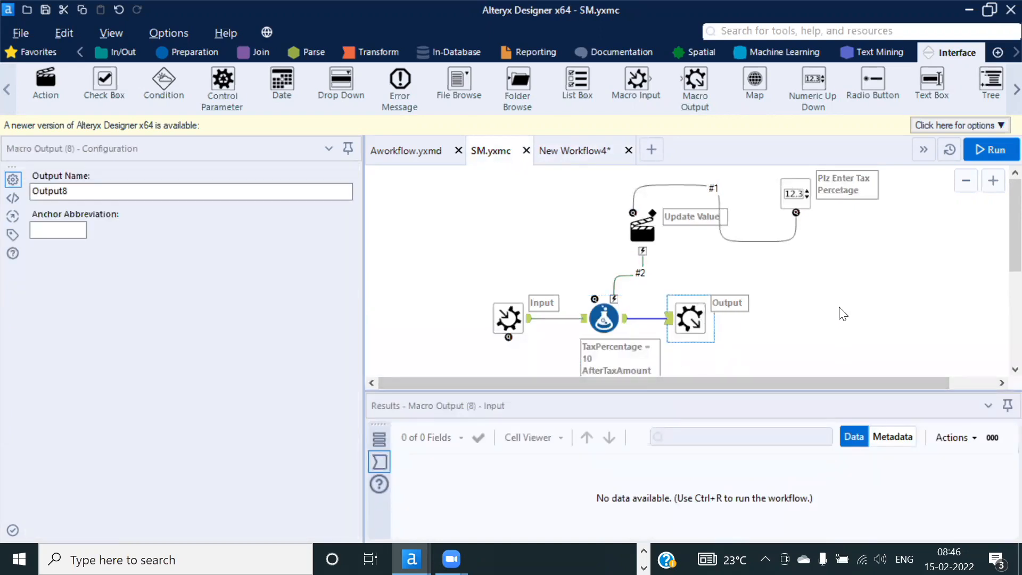
click(403, 145)
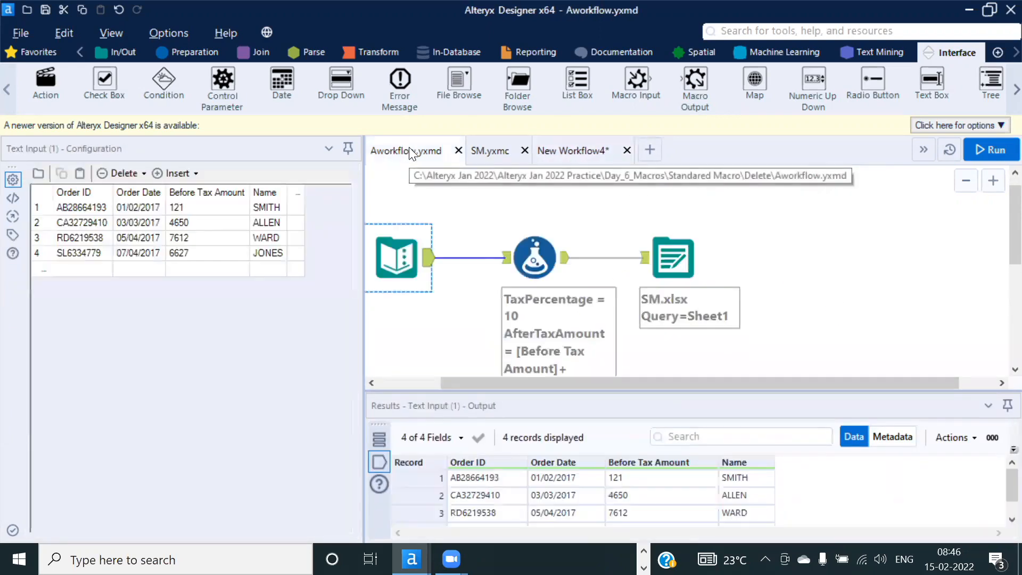
click(673, 253)
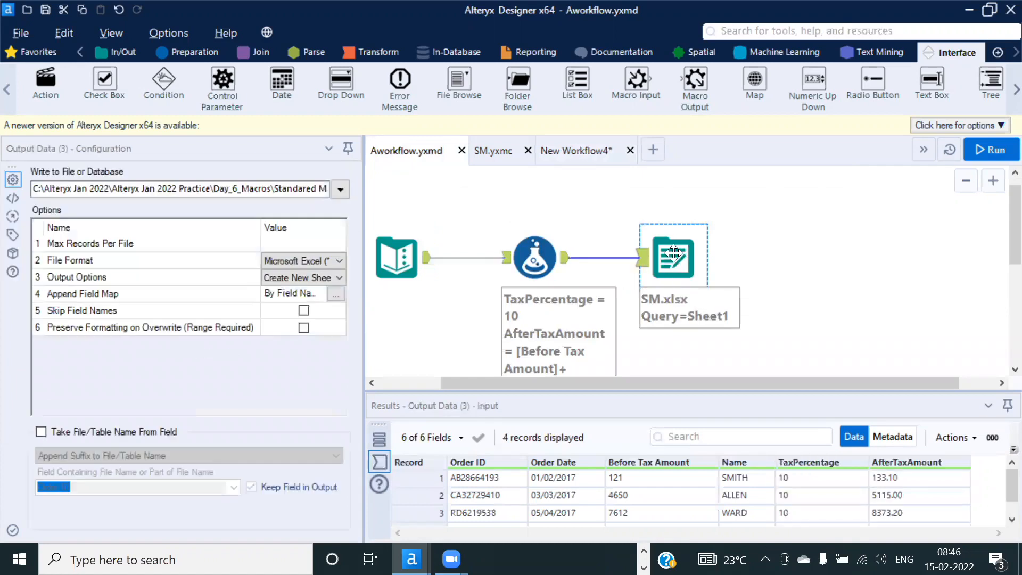
click(572, 151)
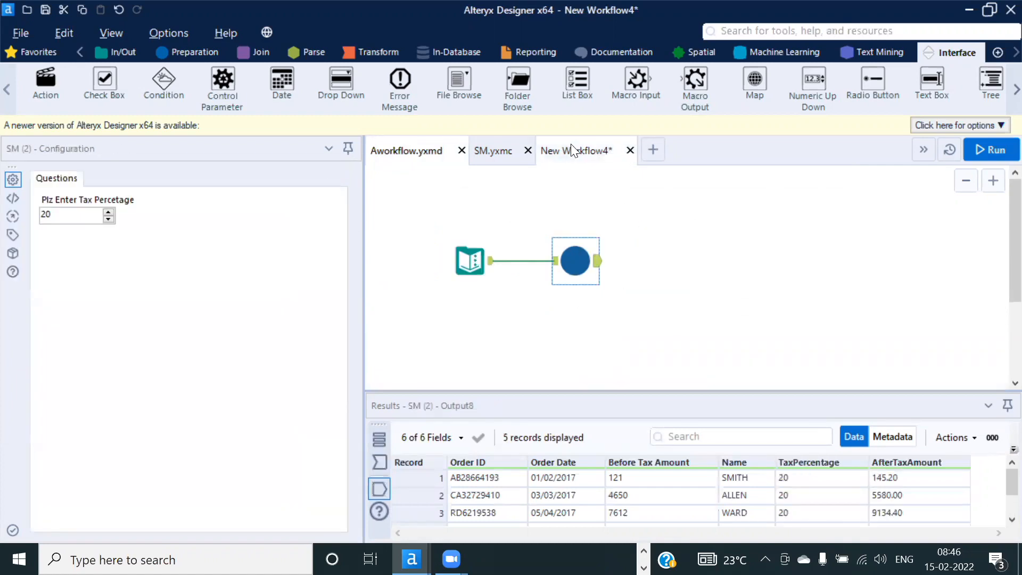
click(494, 151)
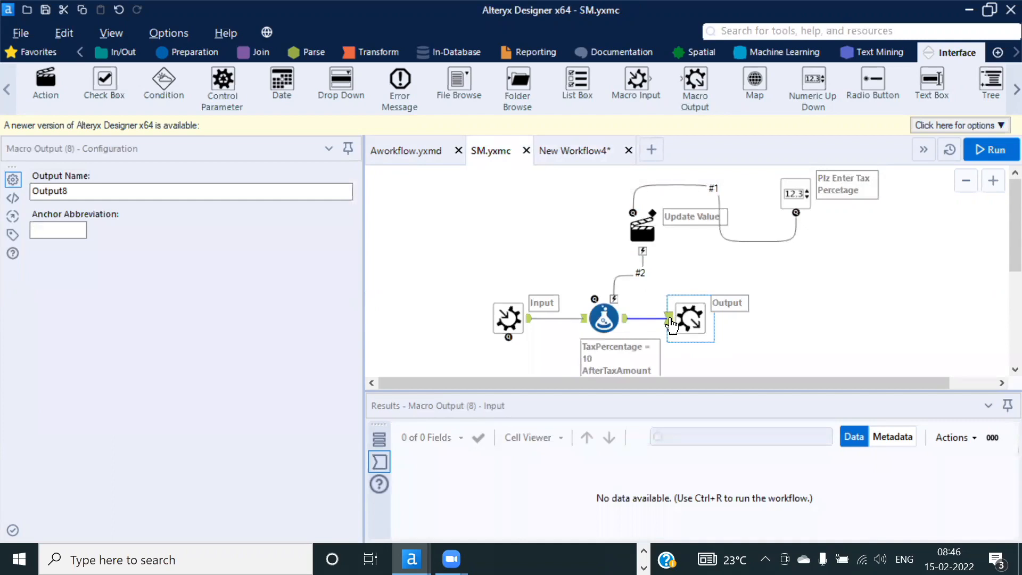
click(568, 149)
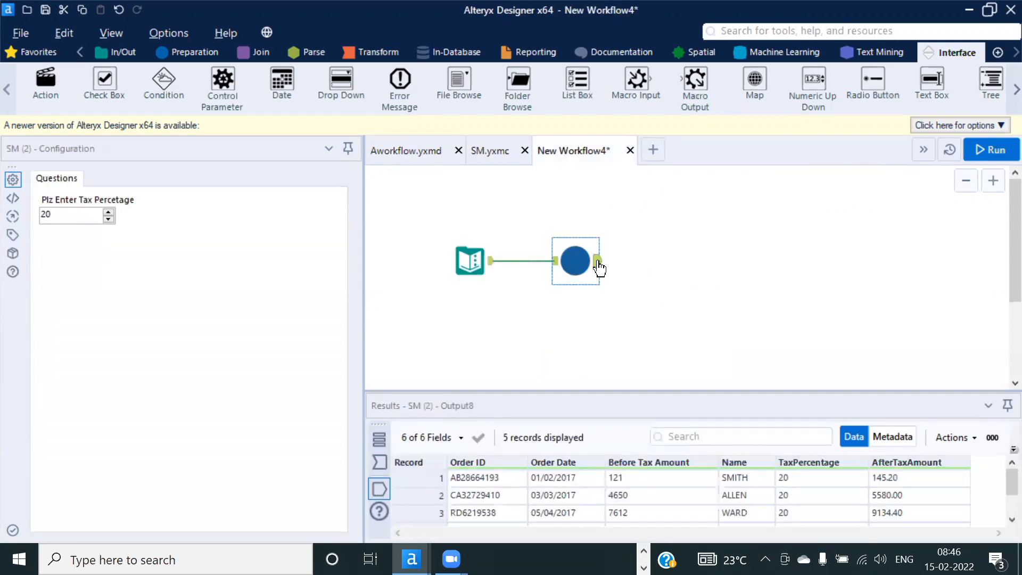
drag(559, 391, 543, 367)
click(398, 151)
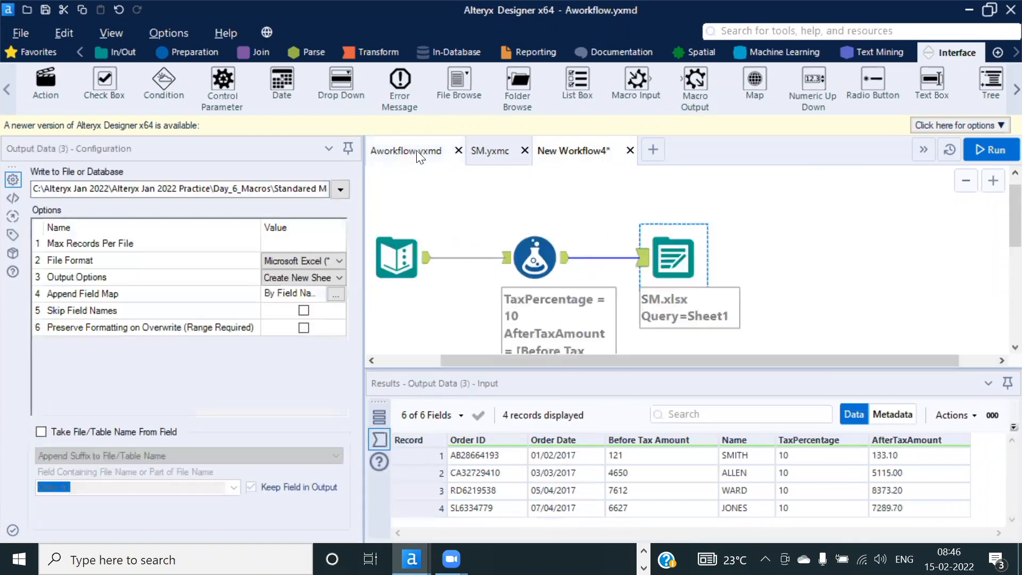
click(399, 254)
click(534, 258)
click(670, 258)
Step: In SM.yxmc, replace the Macro Output with a copy of Aworkflow.yxmd's Output Data tool, connected after the Formula, and save the macro
click(501, 151)
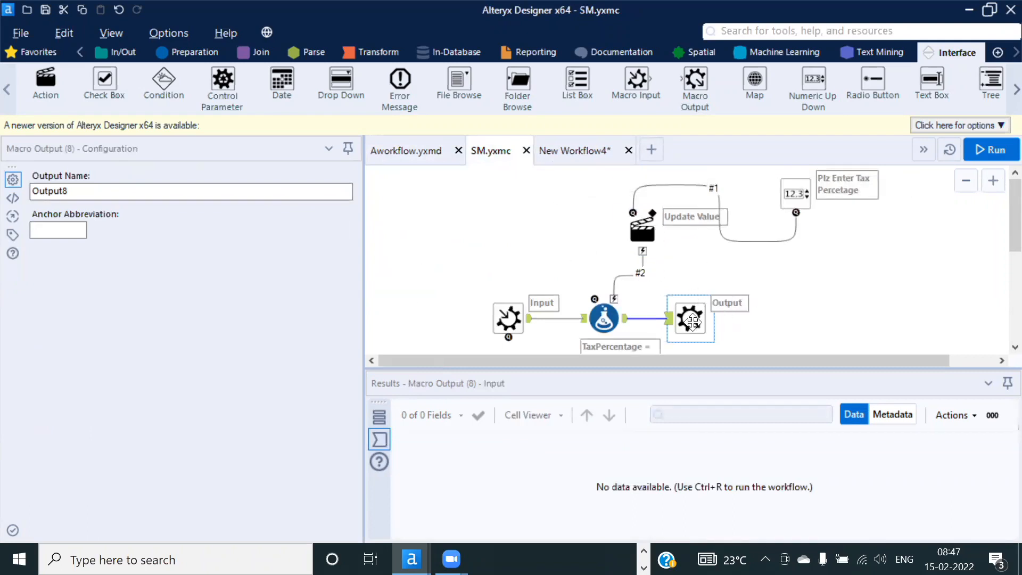
key(Delete)
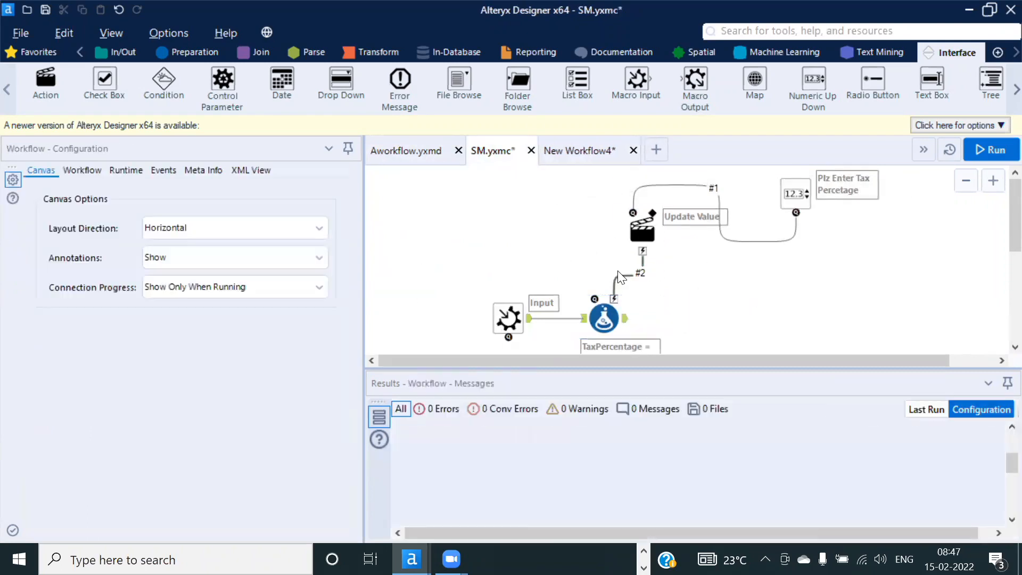
click(412, 151)
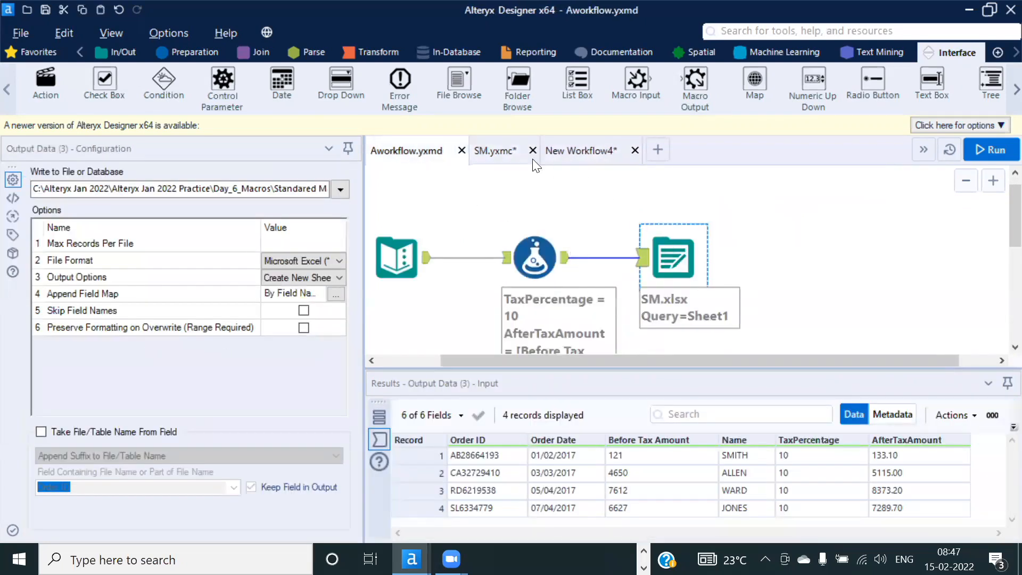
click(492, 151)
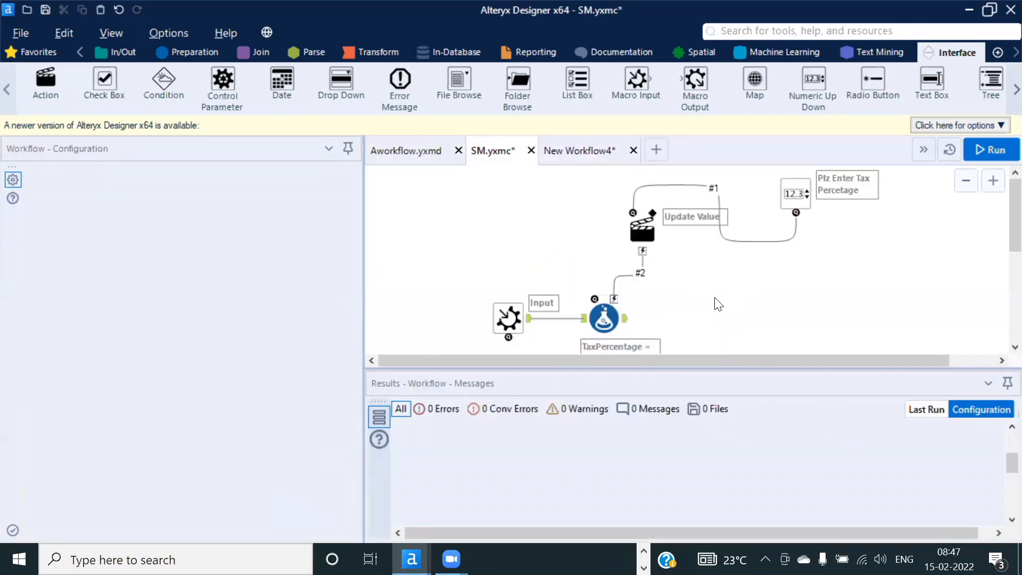
key(ctrl+v)
drag(738, 318, 709, 318)
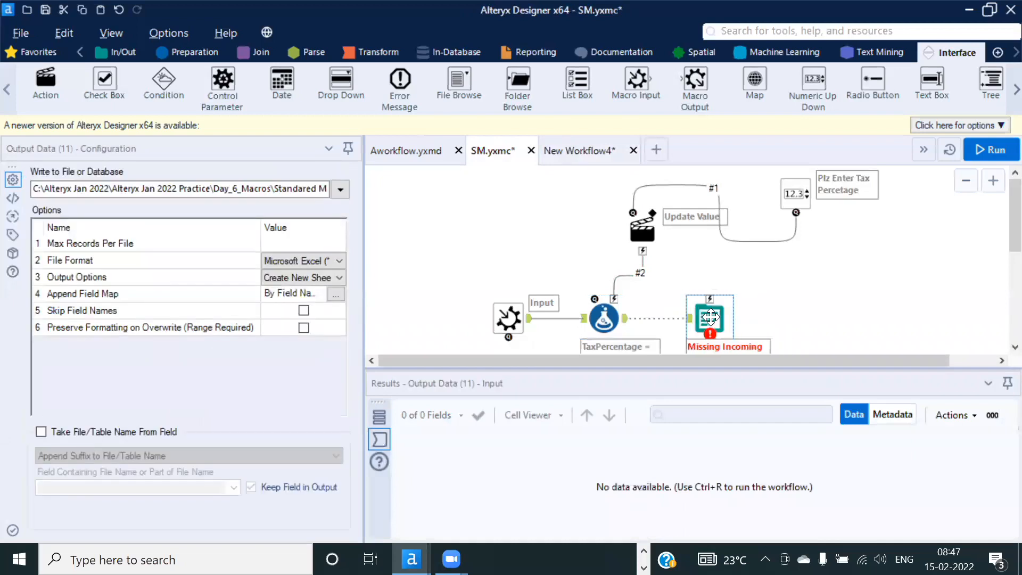
drag(717, 369, 717, 398)
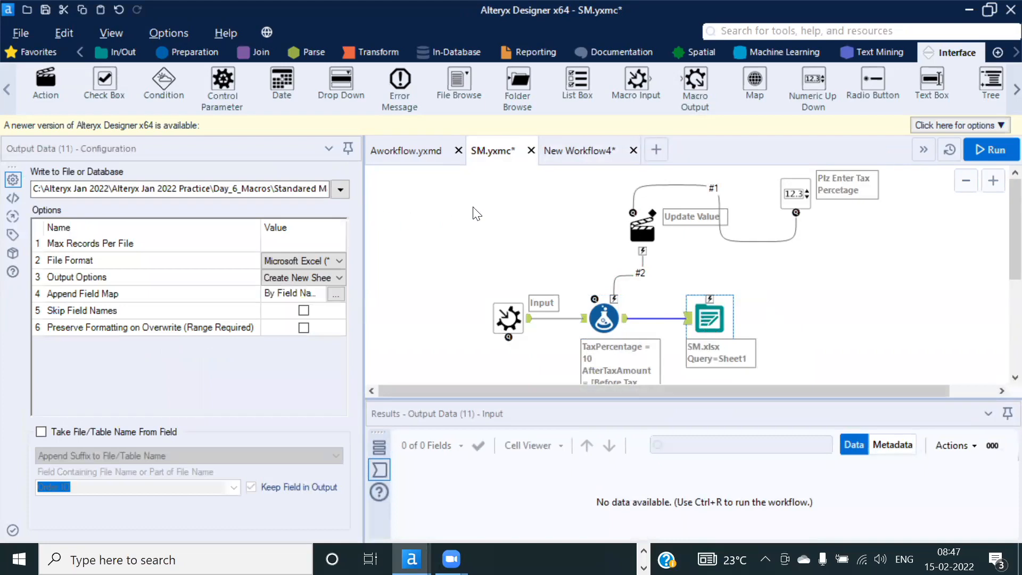
key(ctrl+s)
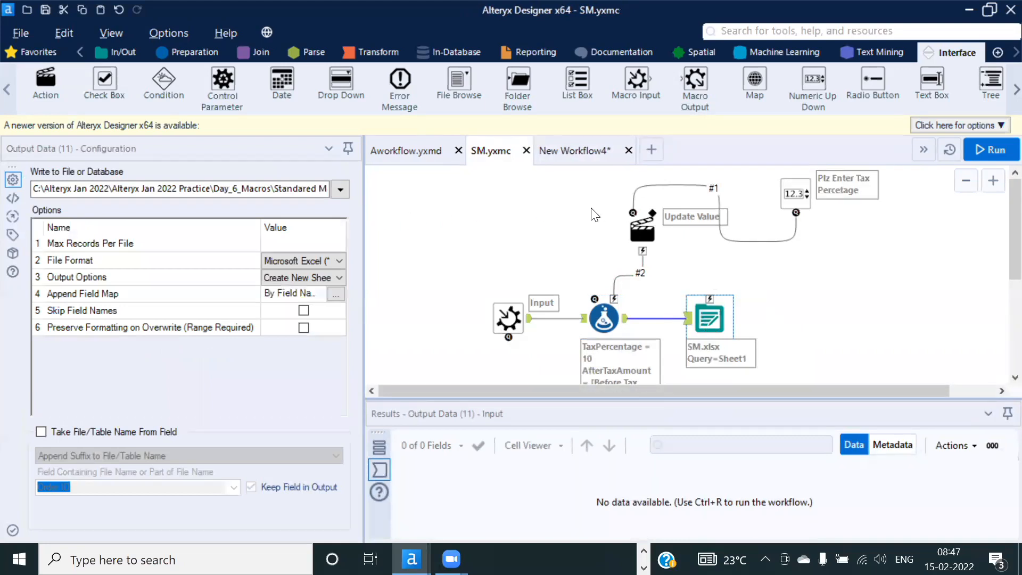
Step: Accept the refreshed SM macro in New Workflow4, leaving the workflow itself unsaved
click(565, 153)
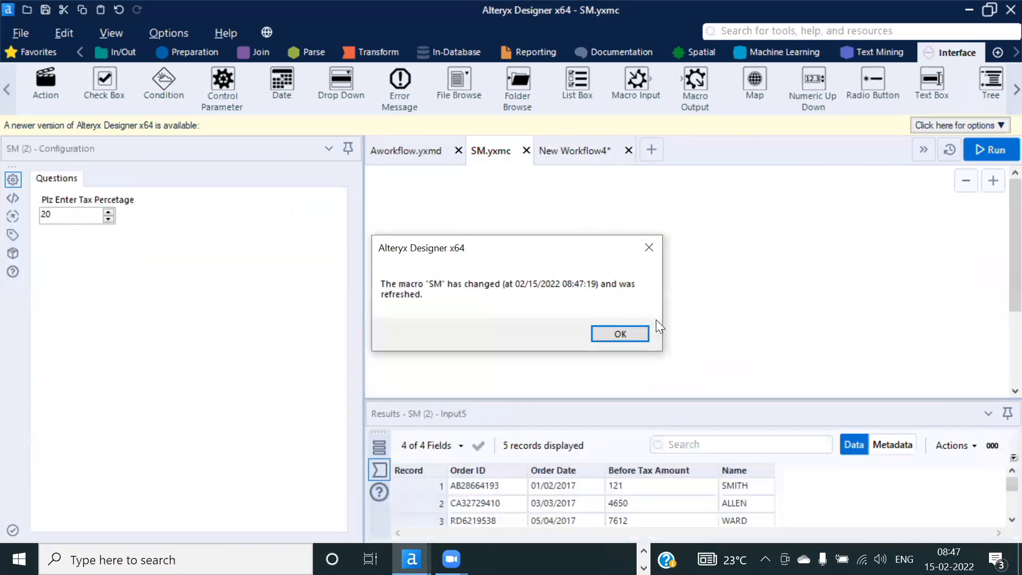
click(624, 331)
click(706, 275)
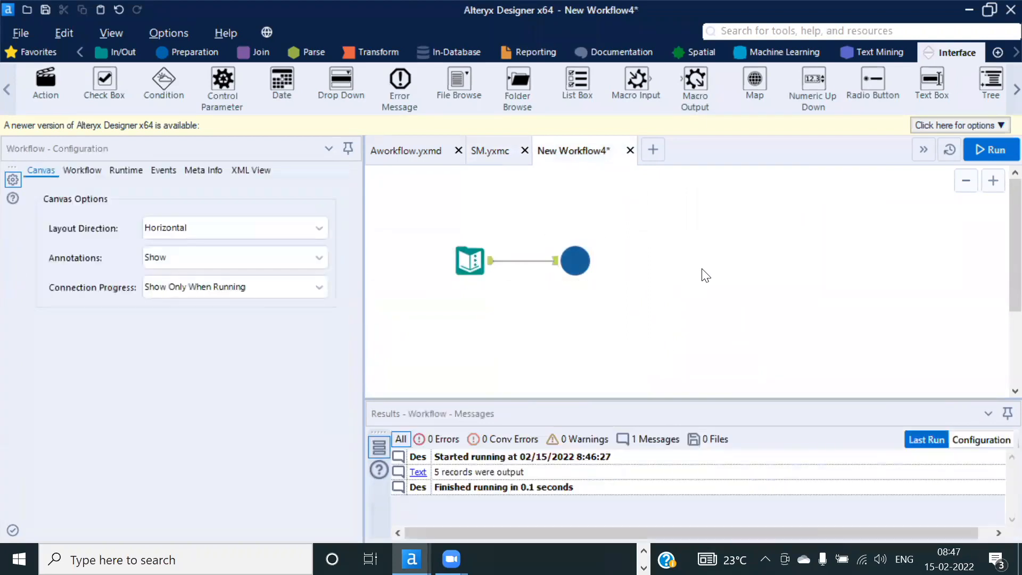
key(ctrl+s)
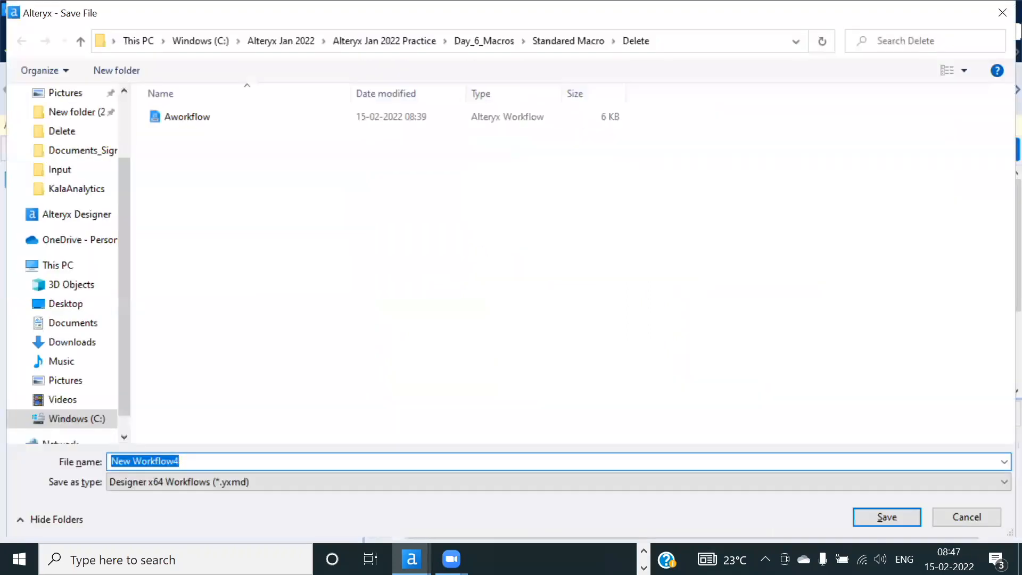
click(1002, 11)
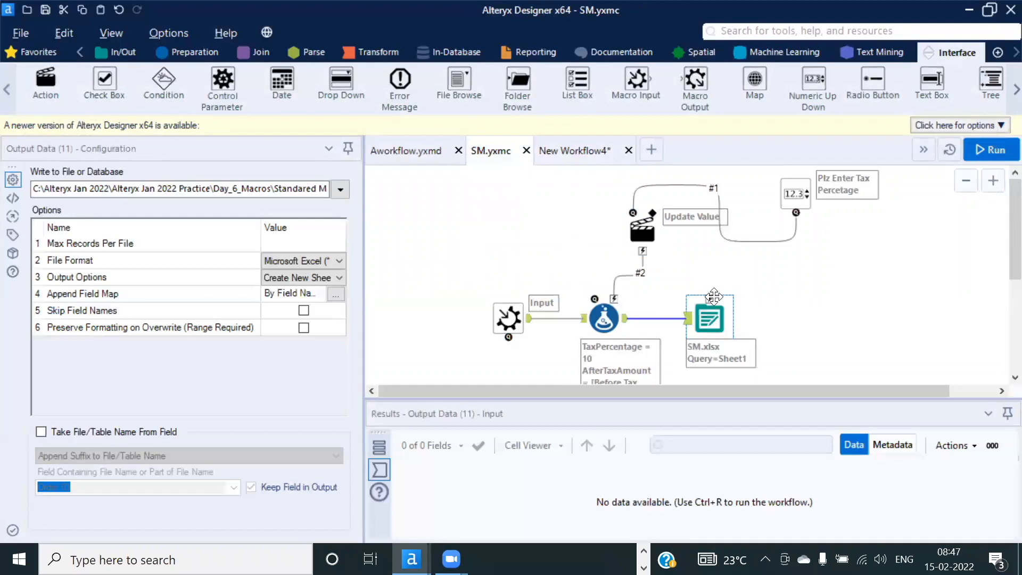
Step: Run New Workflow4 with the changed macro and enlarge the results area to read its messages
mouse_move(362, 227)
mouse_down()
mouse_move(601, 228)
mouse_move(381, 223)
mouse_up()
click(598, 153)
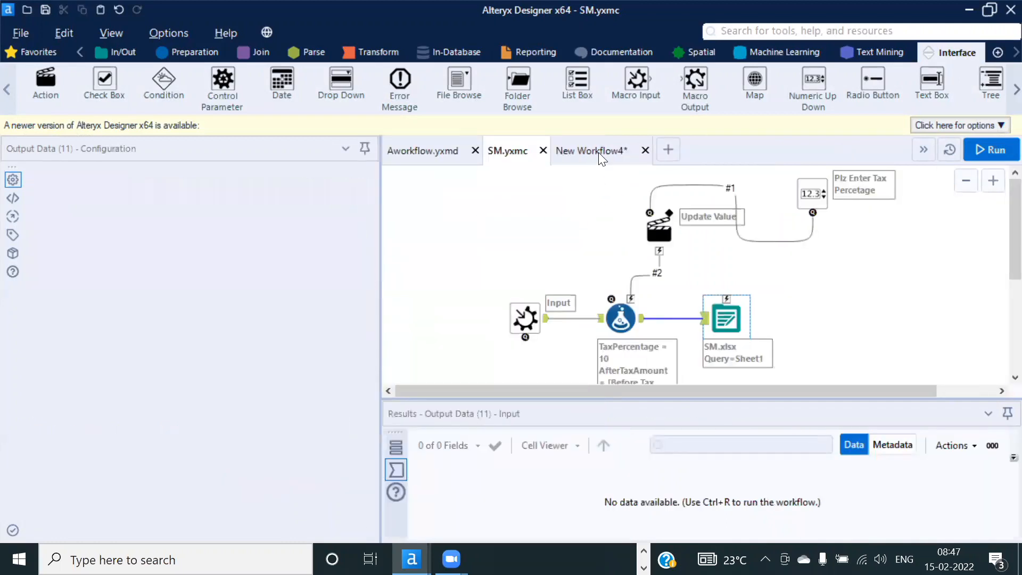
click(997, 152)
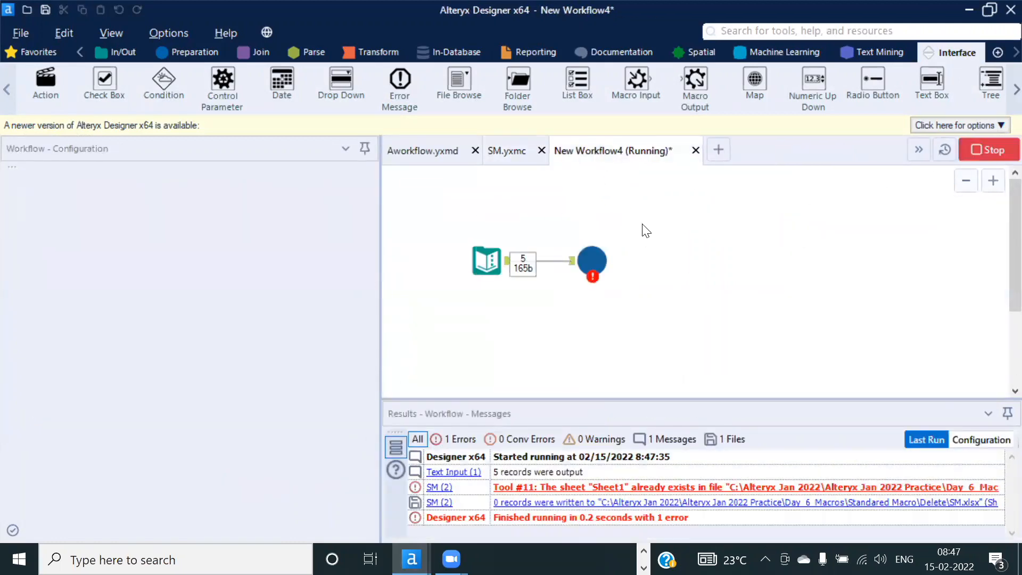
click(661, 339)
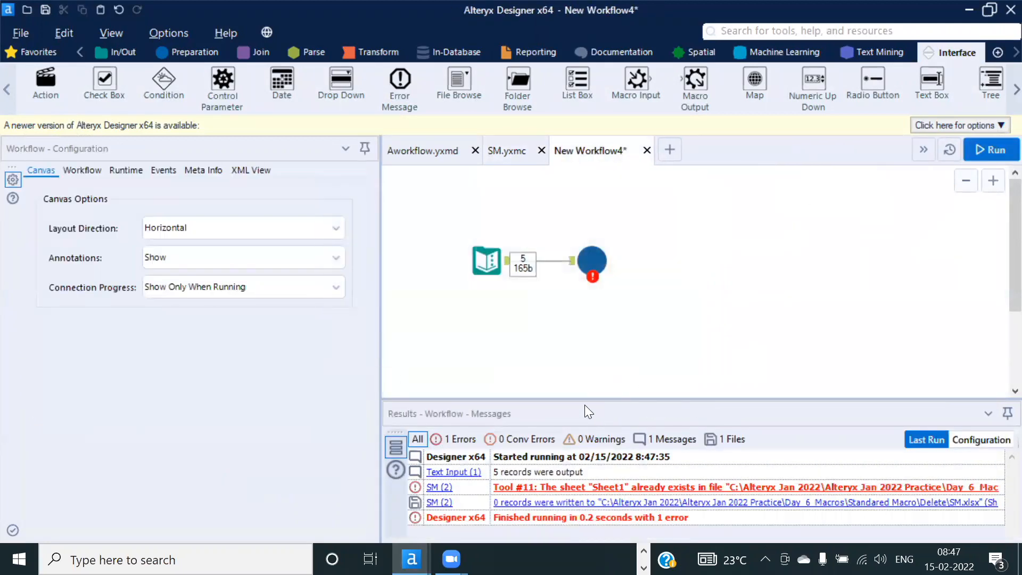
drag(573, 399, 551, 349)
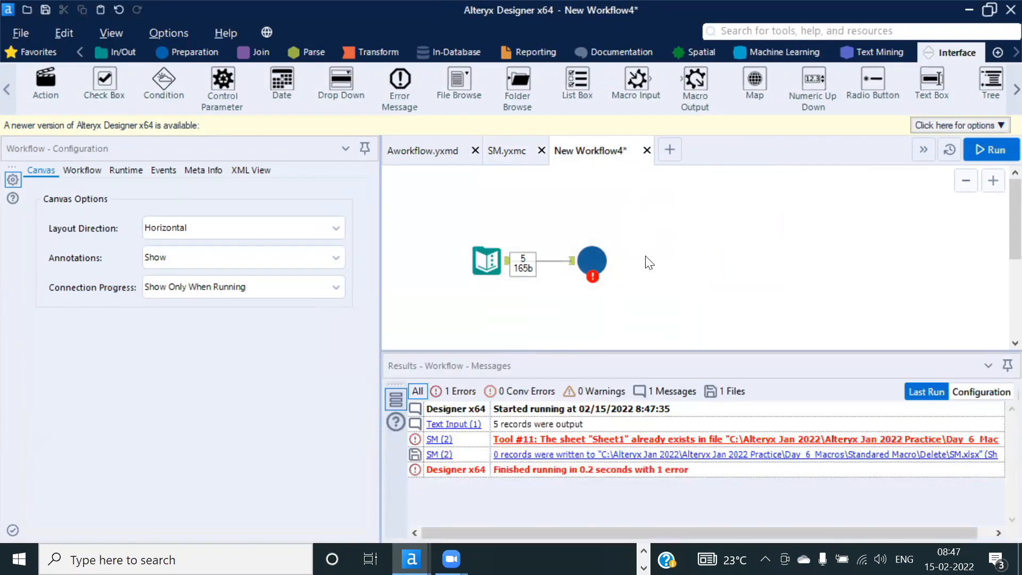
Step: In File Explorer, permanently delete the SM Excel workbook from the Delete folder, and return to Alteryx Designer
click(643, 551)
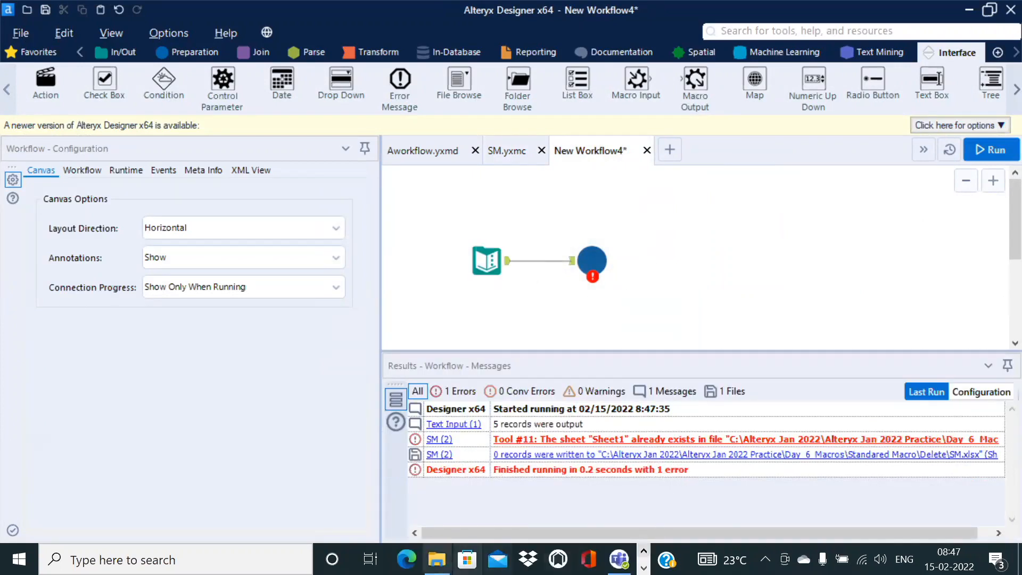
click(438, 559)
click(322, 233)
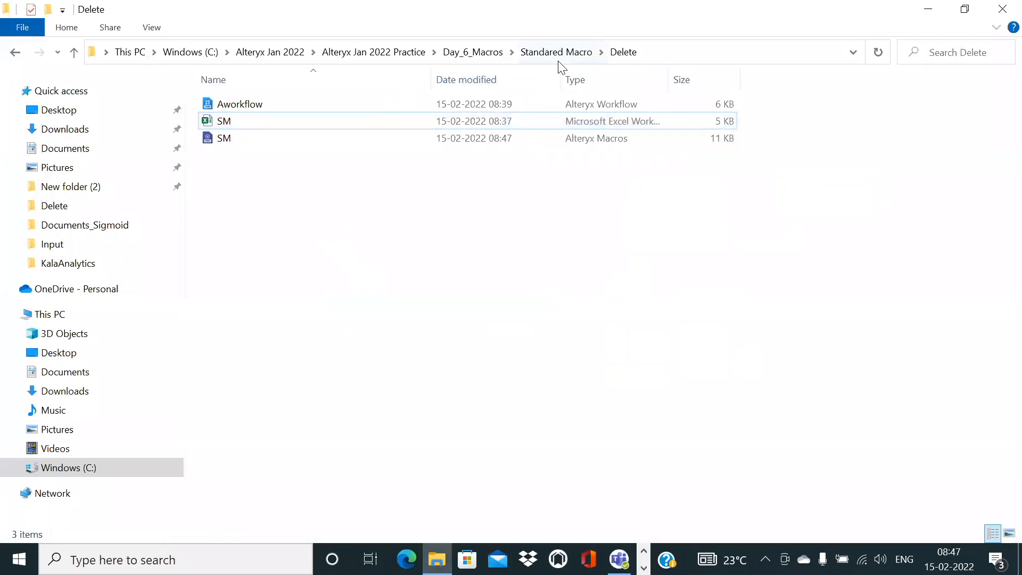
click(227, 122)
key(shift+Delete)
key(Return)
key(alt+Tab)
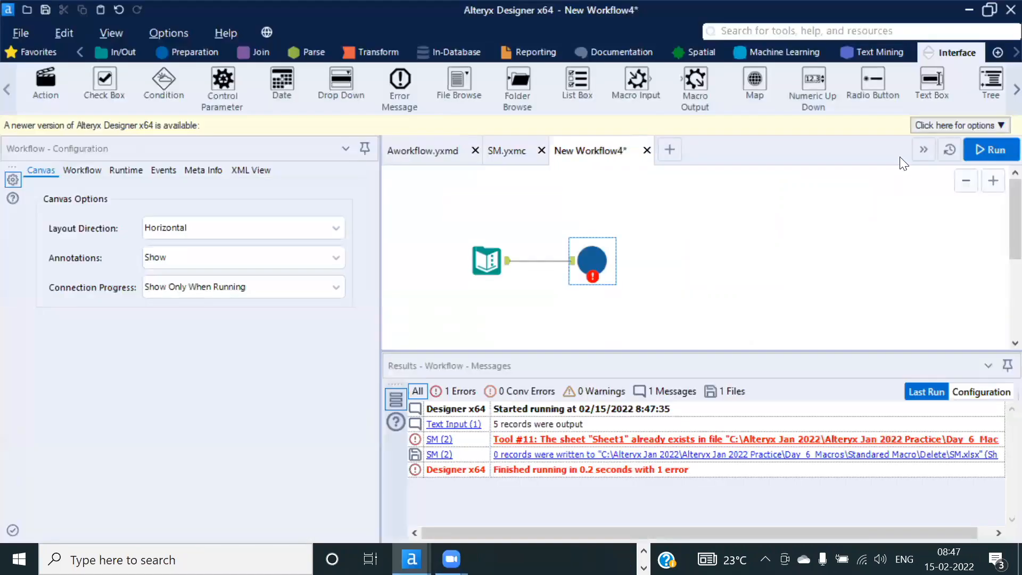
Step: Check the Text Input records in New Workflow4 and set the SM macro's tax percentage to 30
click(476, 266)
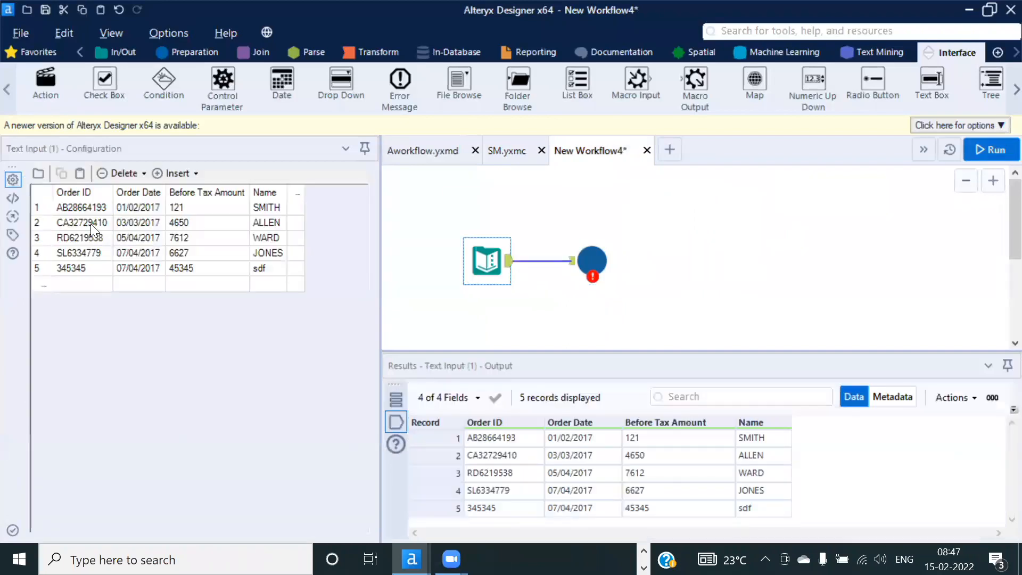
click(591, 262)
double_click(79, 220)
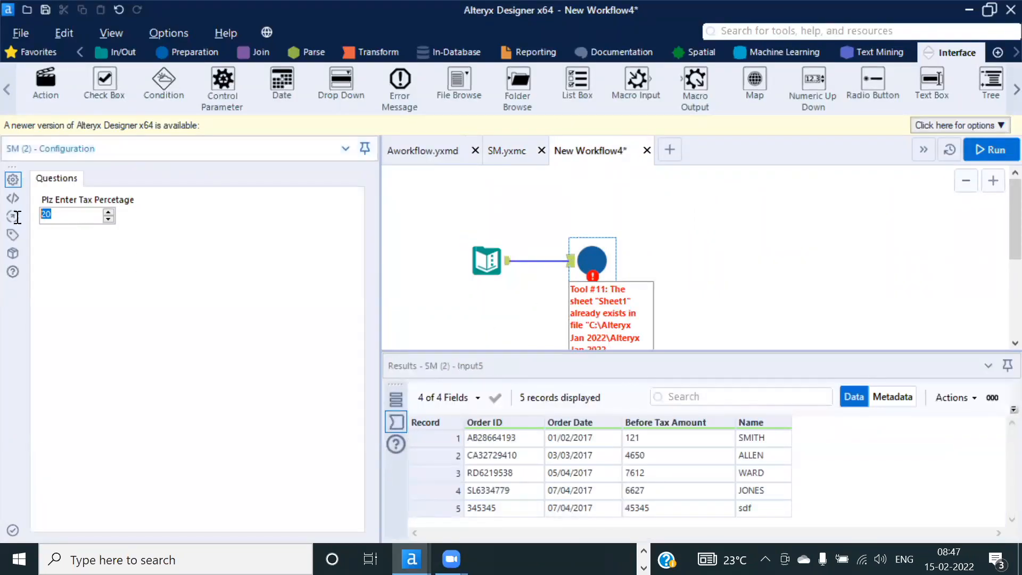
text(30)
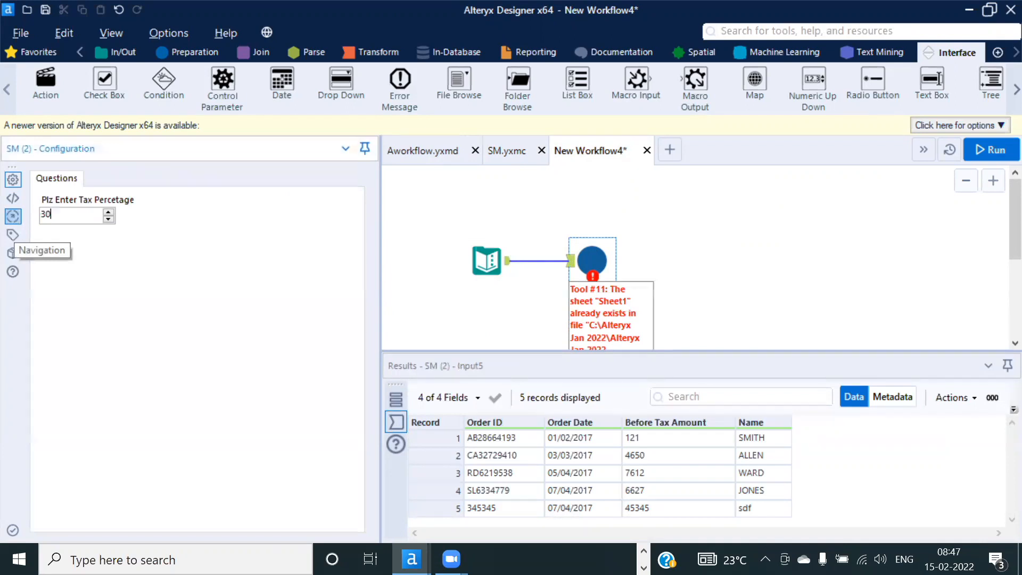
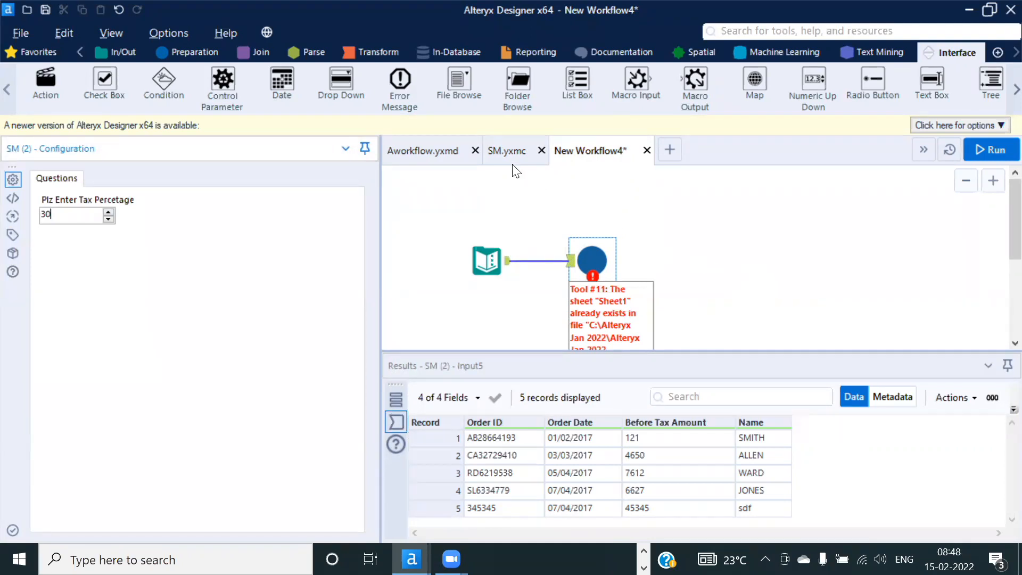
Step: In SM.yxmc, add a Macro Output tool fed by the Formula tool alongside the Output Data tool, and save the macro
click(507, 151)
scroll(792, 276, down, 1)
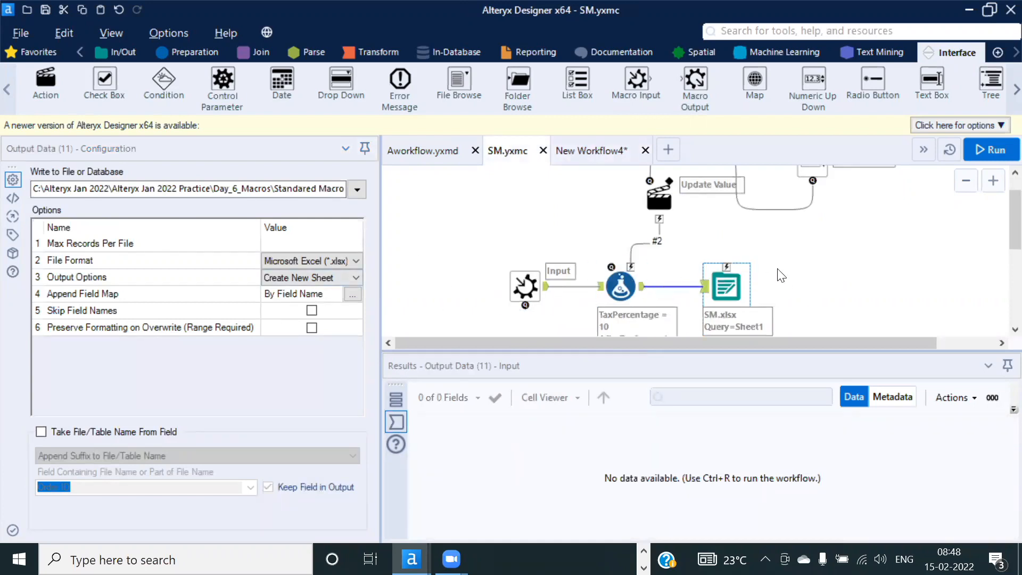
scroll(783, 278, down, 1)
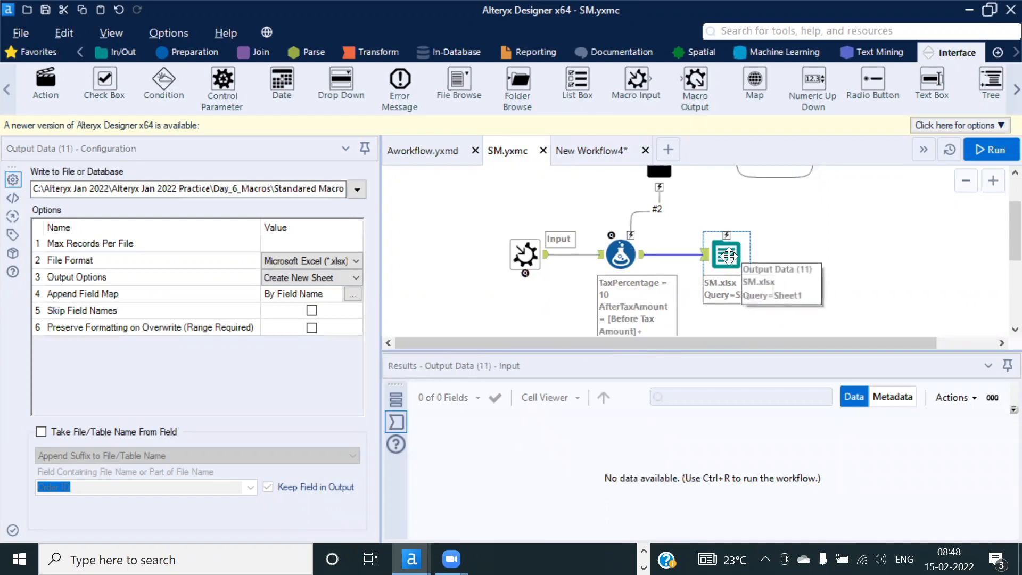
drag(695, 81, 734, 317)
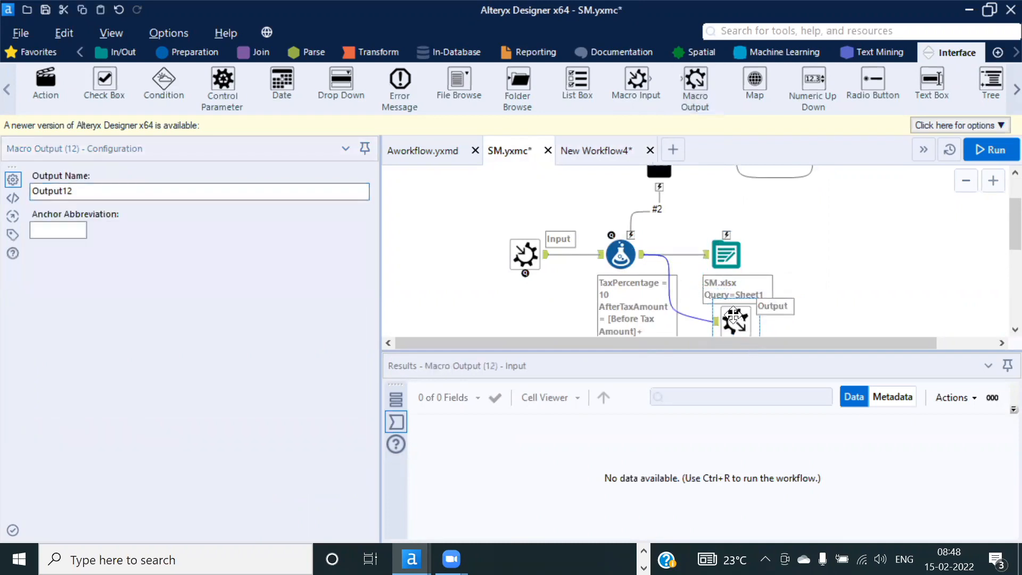
click(719, 251)
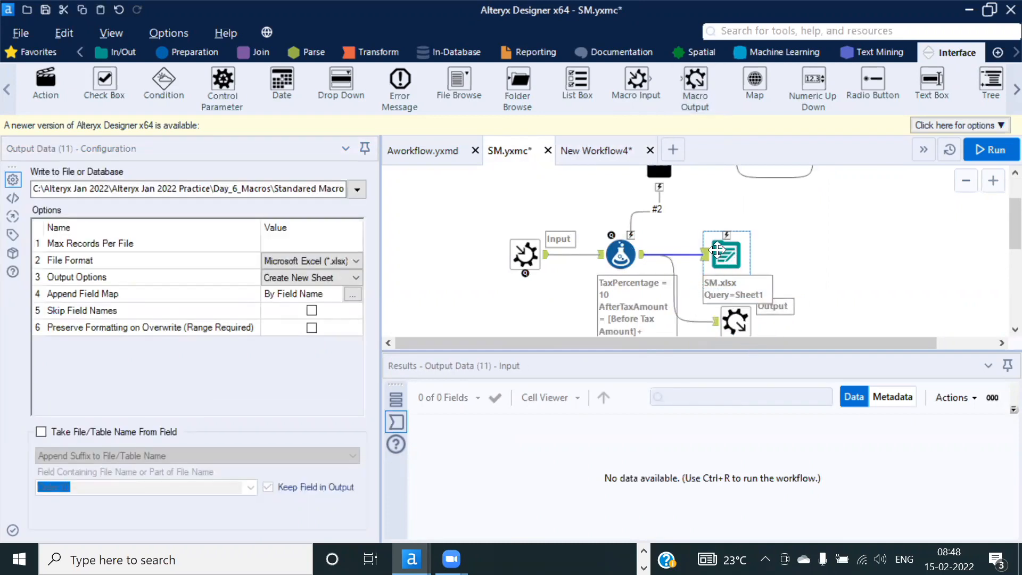
click(735, 321)
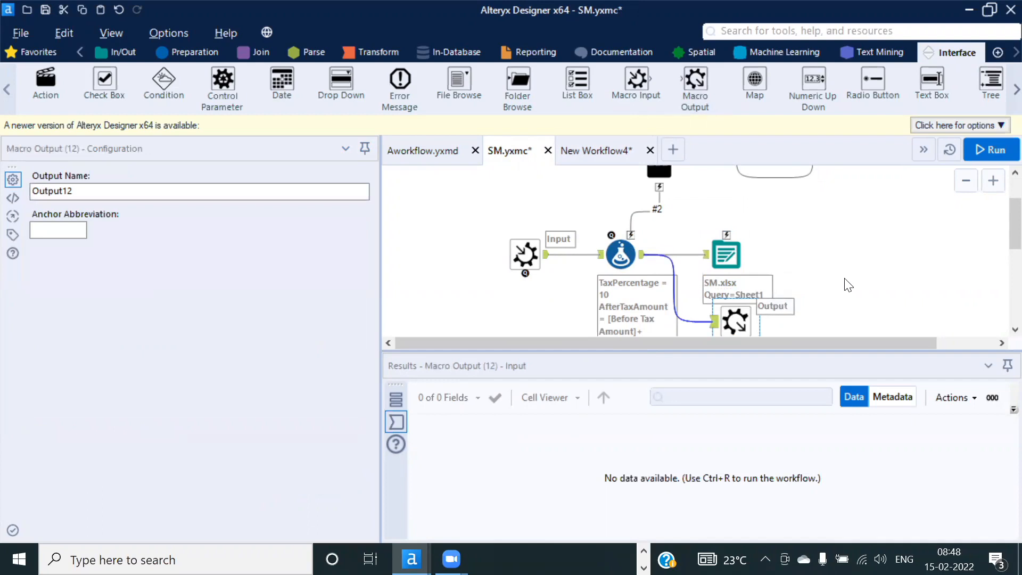
key(ctrl+s)
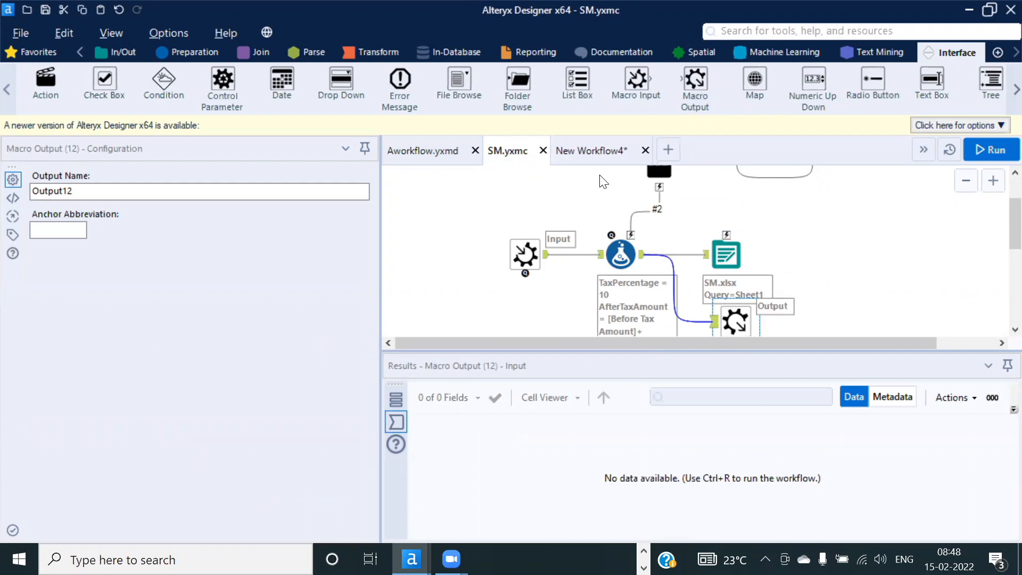
Step: Accept the refreshed SM macro in New Workflow4 and compare its new output anchor with the Macro Output tool in SM.yxmc
click(588, 152)
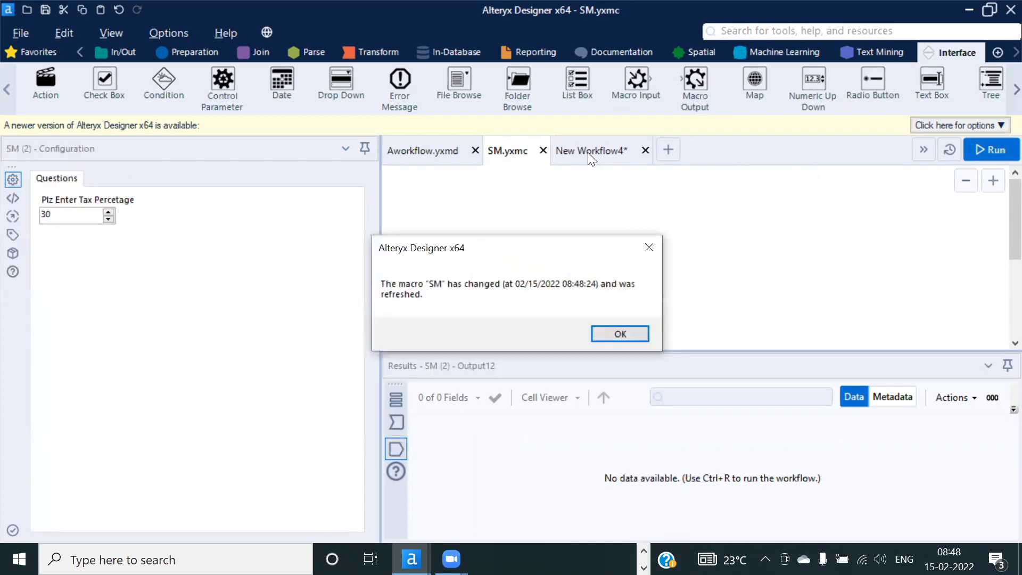
click(613, 334)
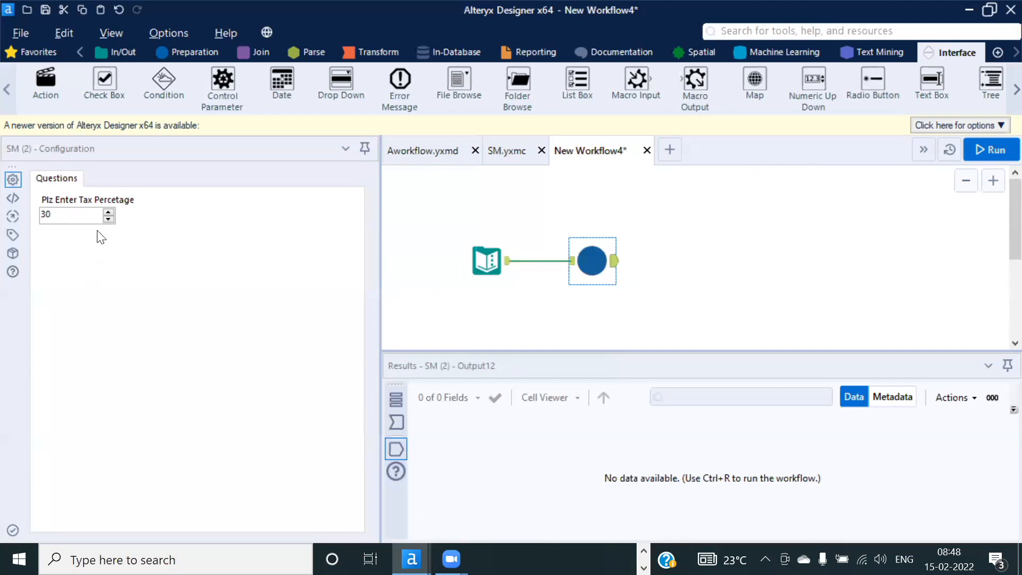
drag(62, 213, 31, 214)
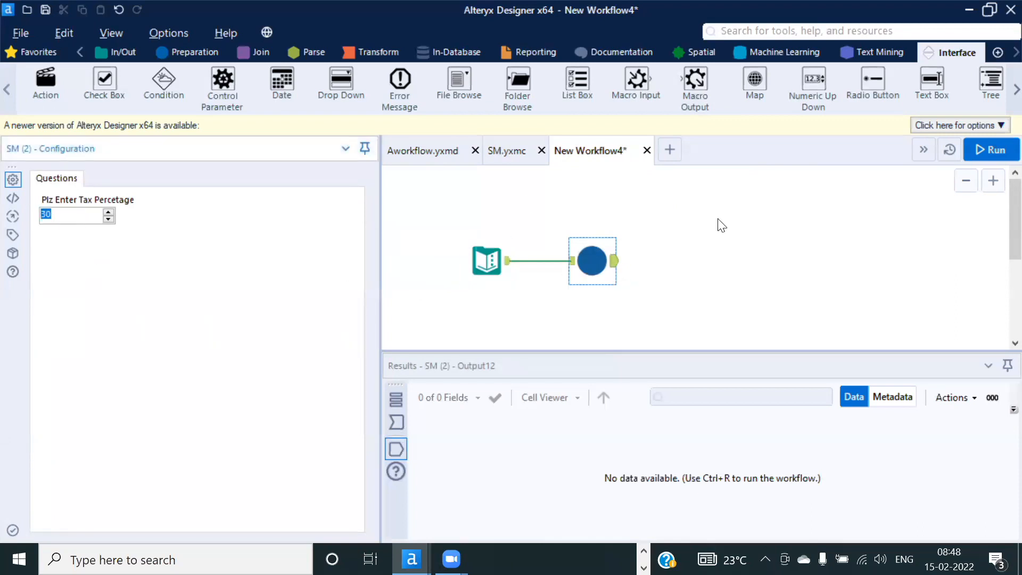
click(720, 243)
click(590, 260)
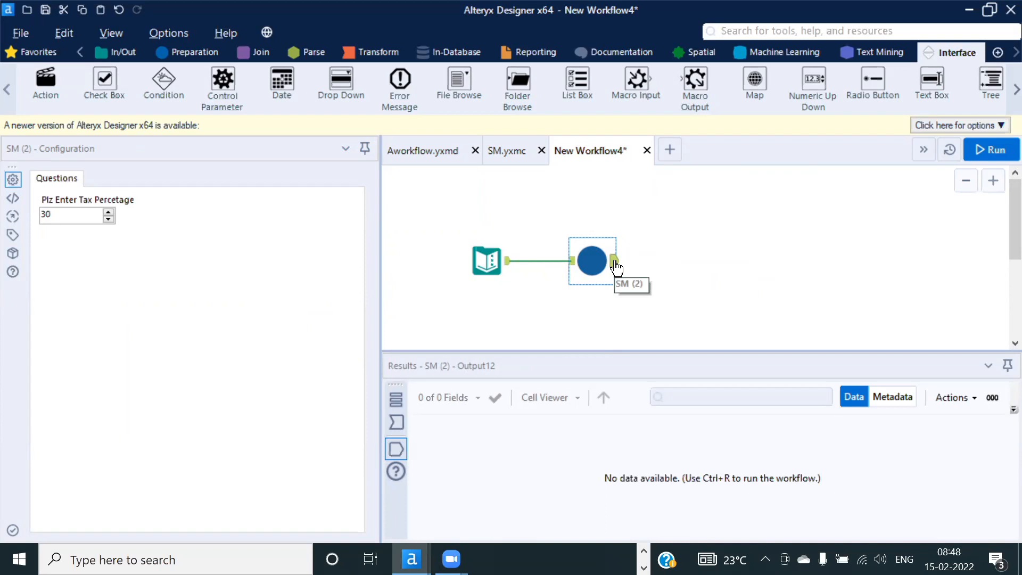
click(507, 150)
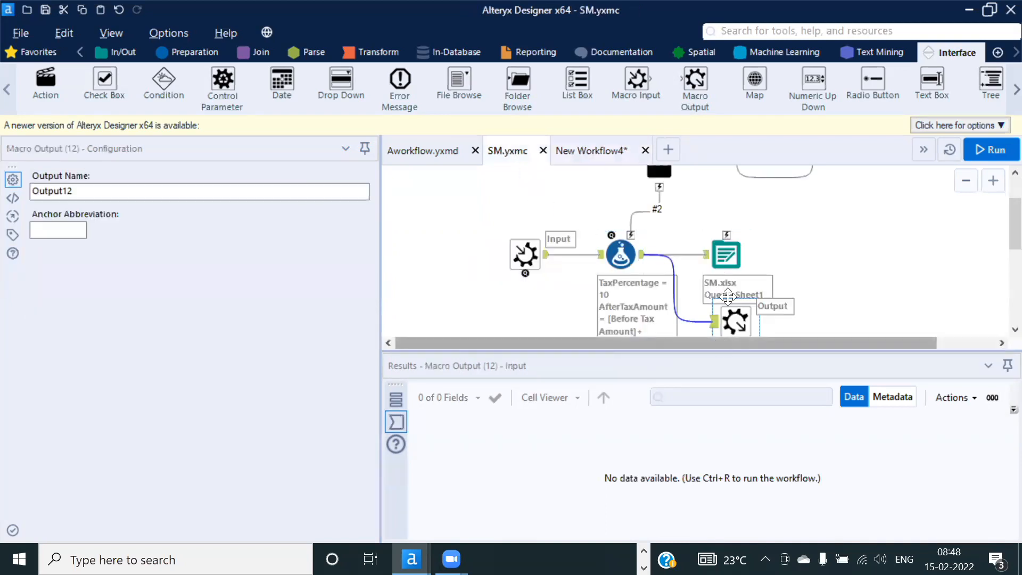
click(591, 150)
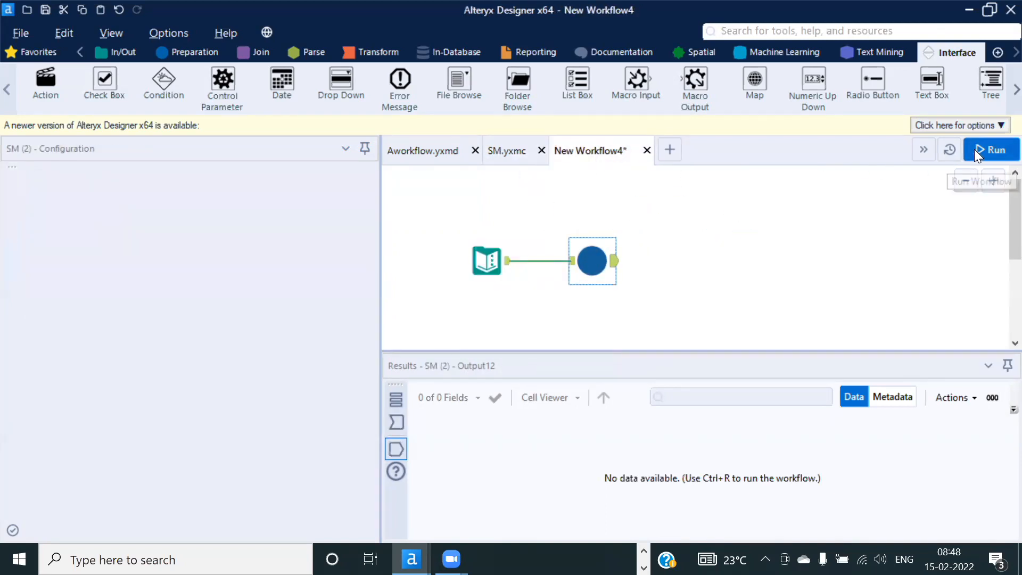
Step: Run New Workflow4 and inspect the AfterTaxAmount values in the SM macro's output data
click(974, 149)
click(668, 340)
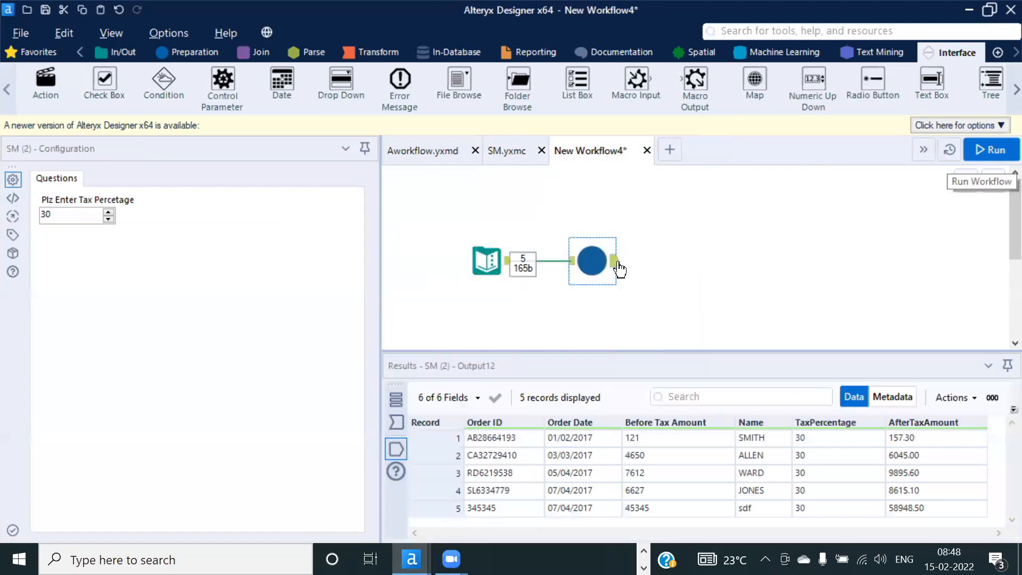
click(618, 269)
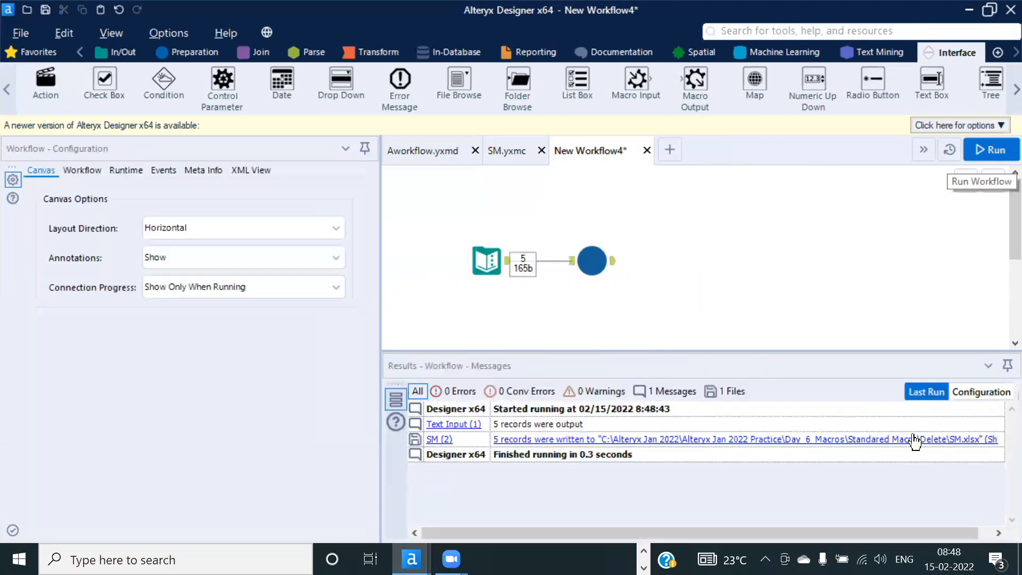
click(615, 269)
drag(916, 496, 917, 508)
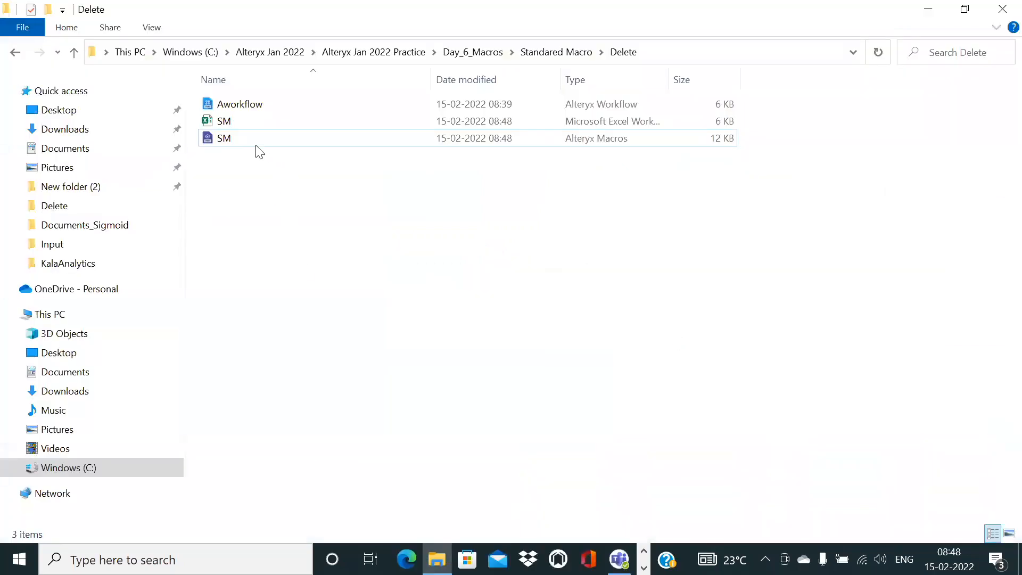
Step: Open the SM Excel workbook from the Delete folder, check its AfterTaxAmount column, and close it to return to Alteryx Designer
double_click(232, 122)
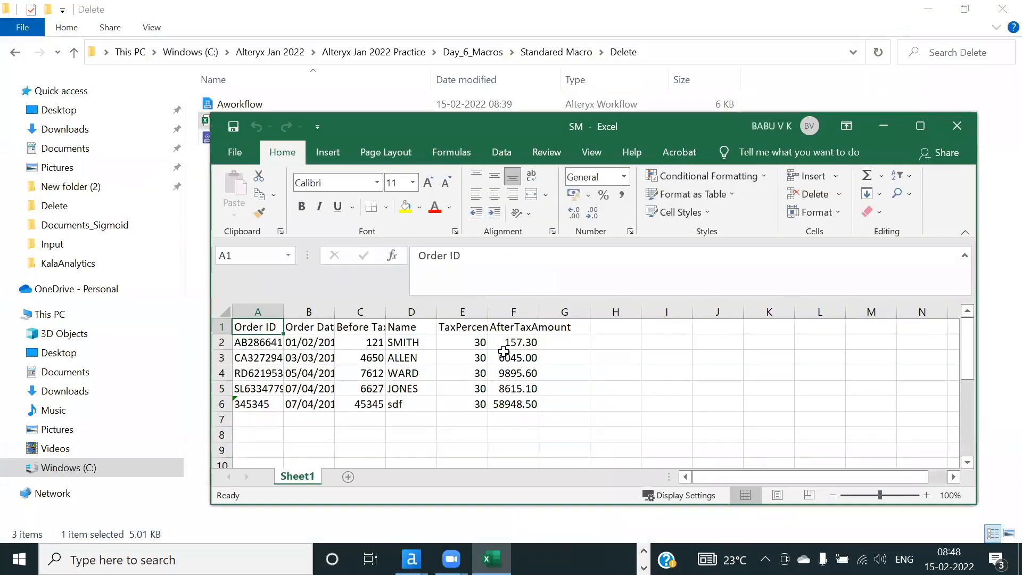
drag(503, 347, 513, 405)
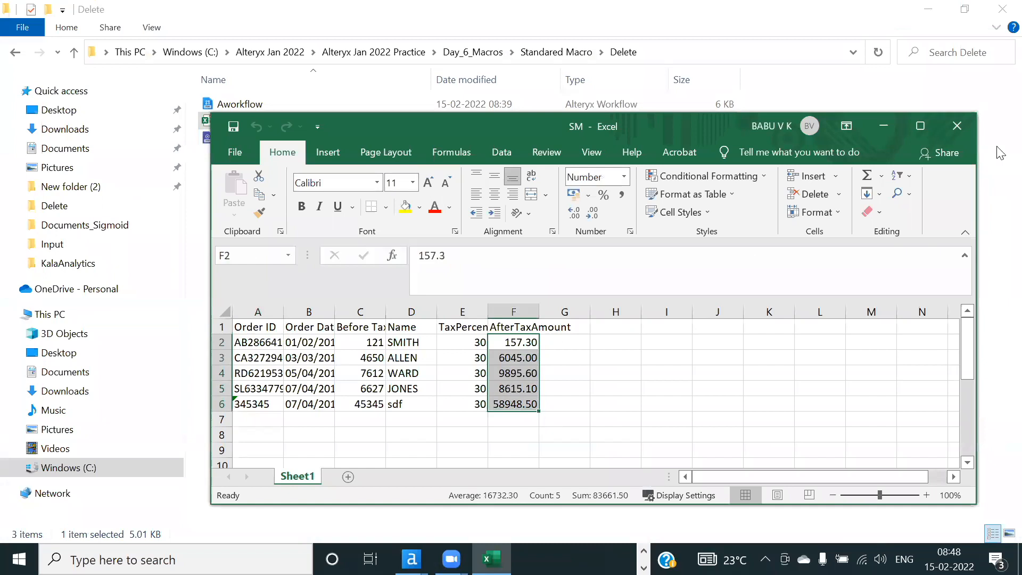
click(957, 126)
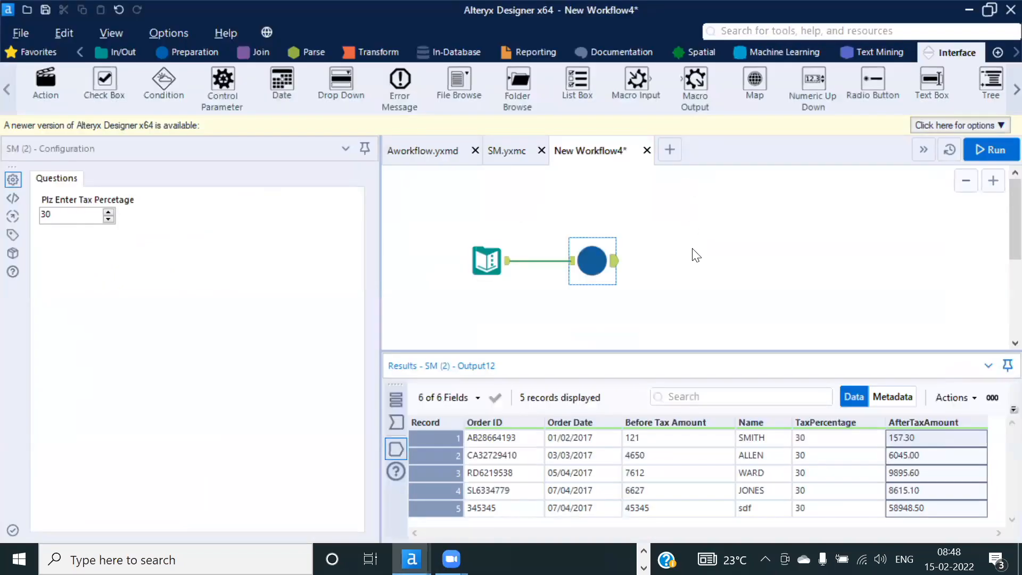
click(686, 257)
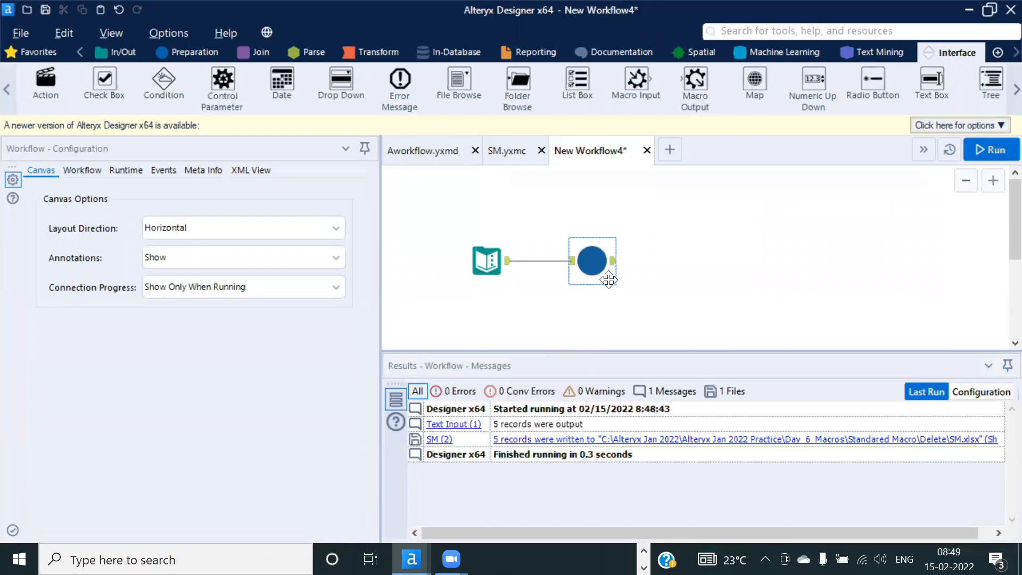
Step: In SM.yxmc, enlarge the canvas area and move the Macro Input, Formula, Output Data and Macro Output tools lower as a group
click(508, 149)
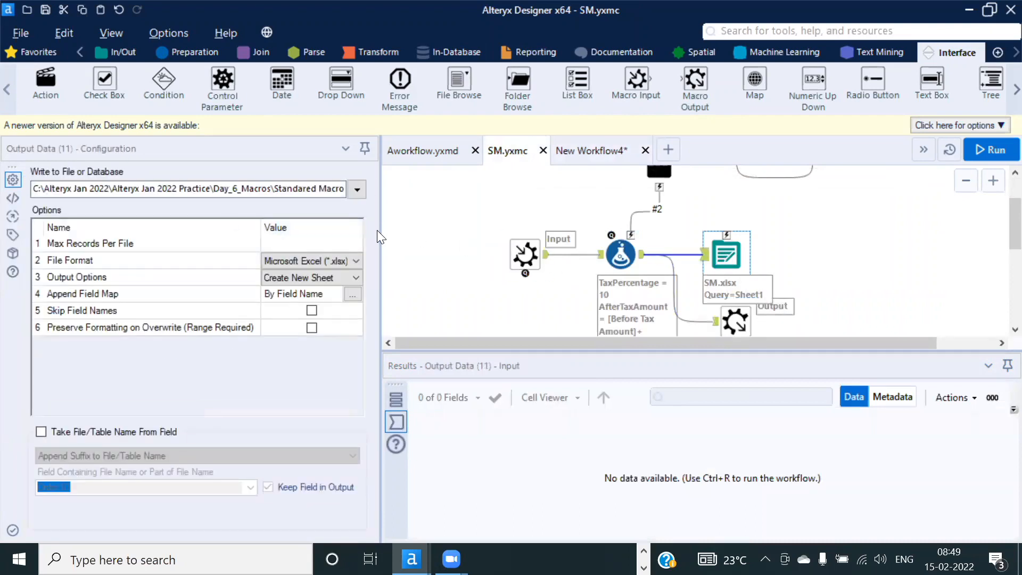
mouse_move(380, 232)
mouse_down()
mouse_move(414, 228)
mouse_move(376, 227)
mouse_up()
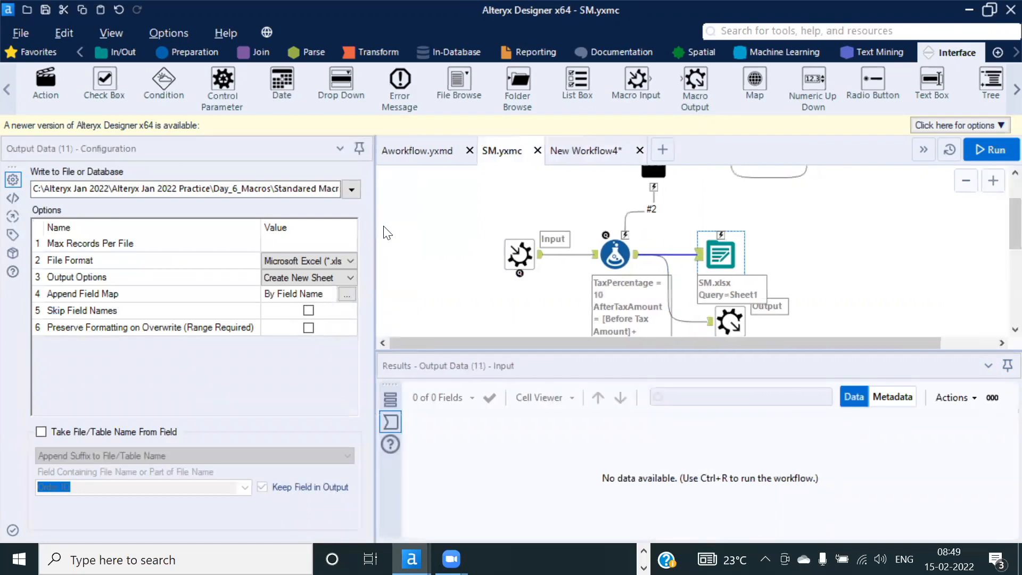
scroll(752, 254, down, 3)
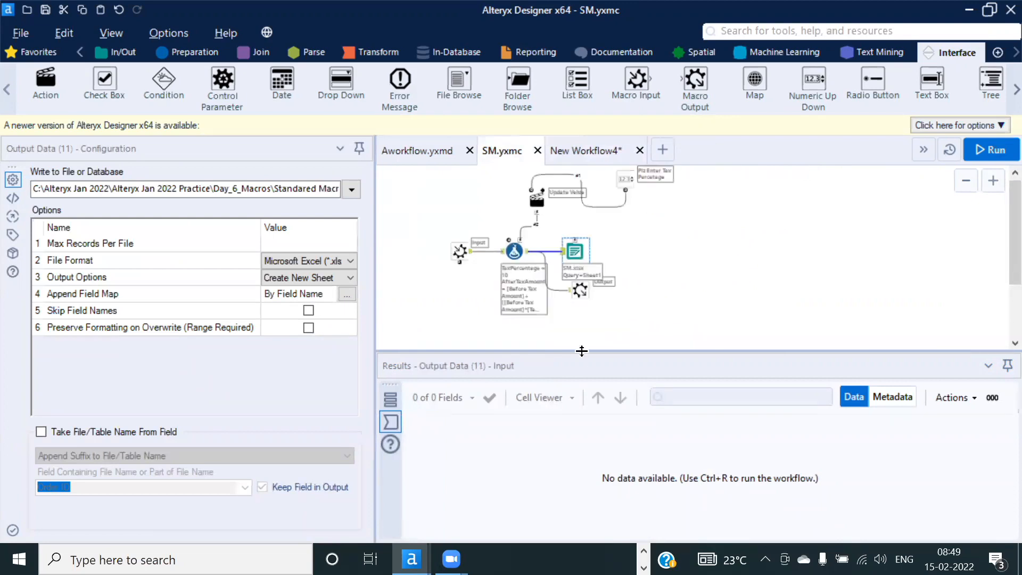
drag(572, 351, 569, 426)
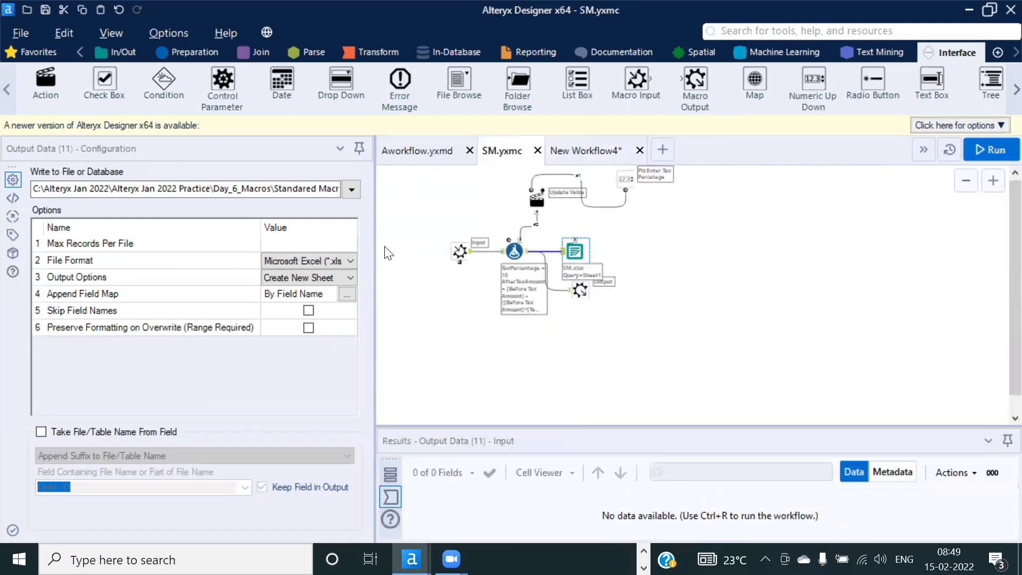
click(544, 251)
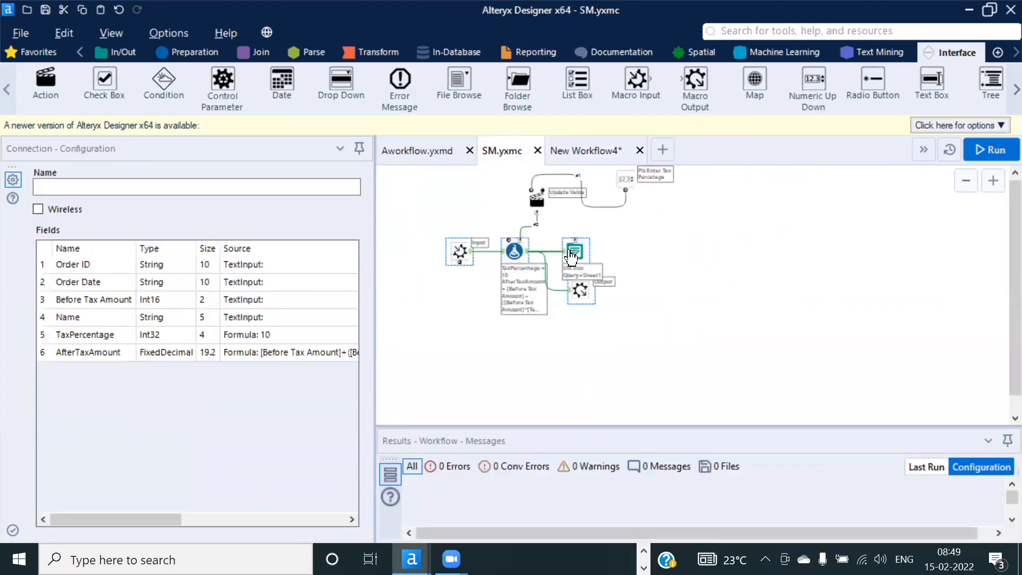
drag(574, 250, 591, 334)
Step: Line up the Action tool and the tax percentage Numeric Up Down vertically above the Formula tool, and widen the canvas area
click(537, 193)
drag(537, 193, 540, 275)
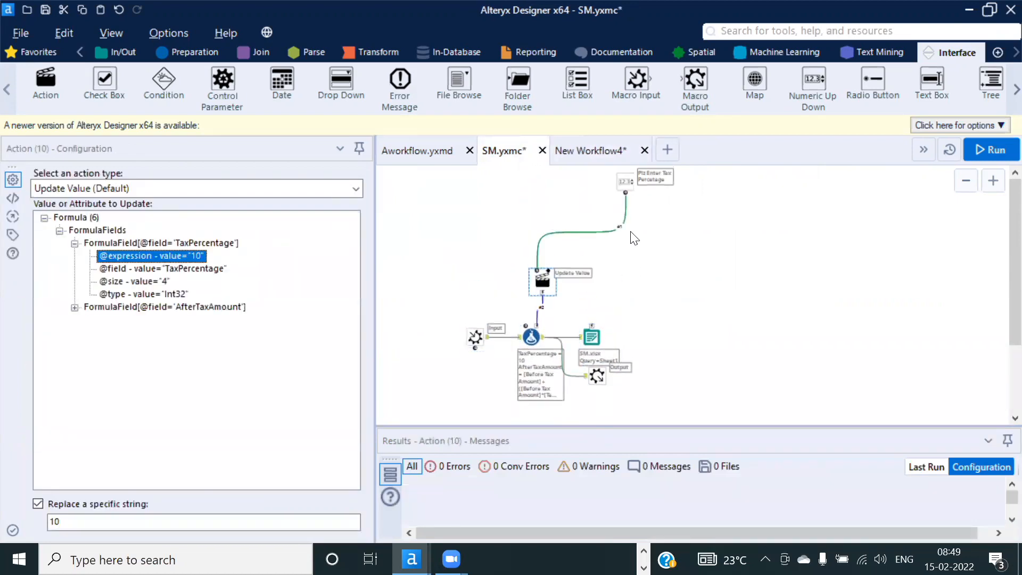
click(614, 184)
scroll(574, 323, up, 2)
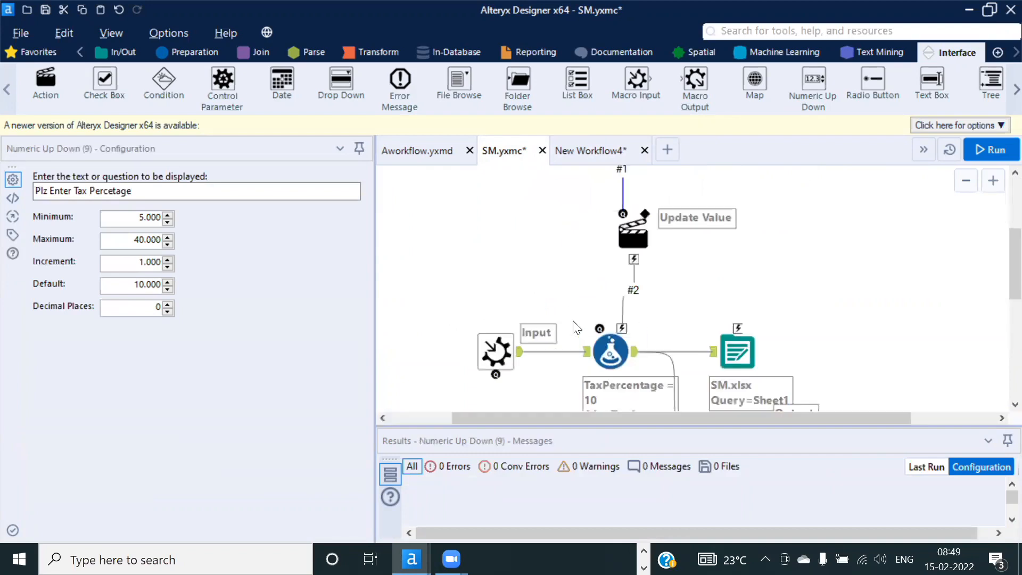
drag(650, 420, 694, 419)
scroll(680, 297, up, 3)
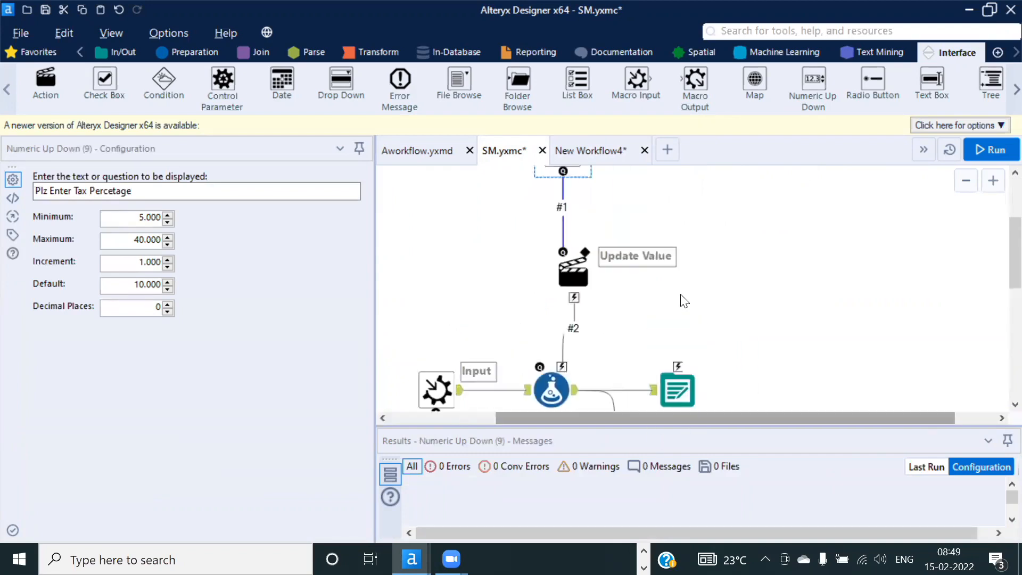
scroll(660, 297, down, 1)
scroll(646, 290, up, 3)
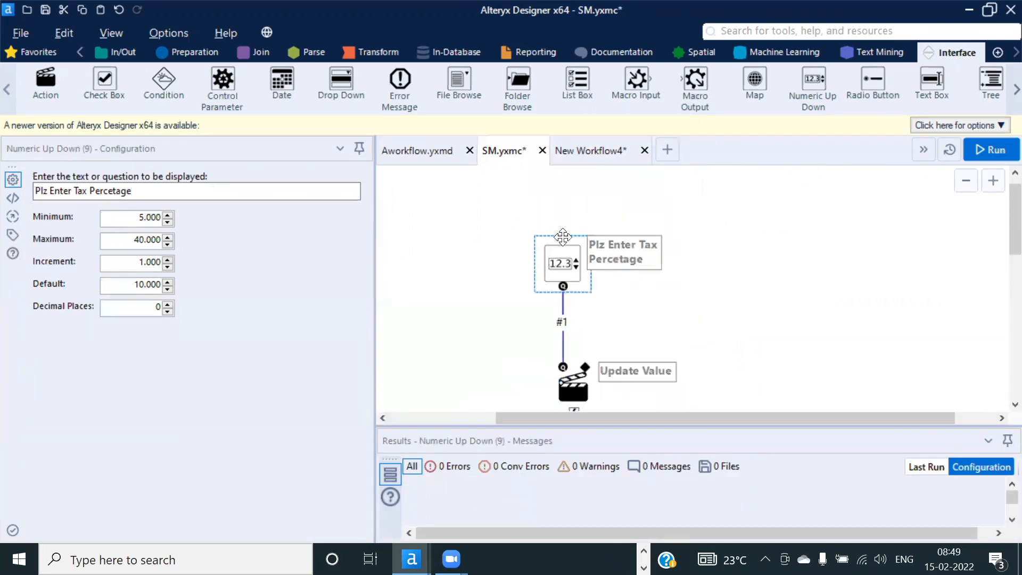
drag(375, 218, 327, 214)
scroll(724, 282, down, 3)
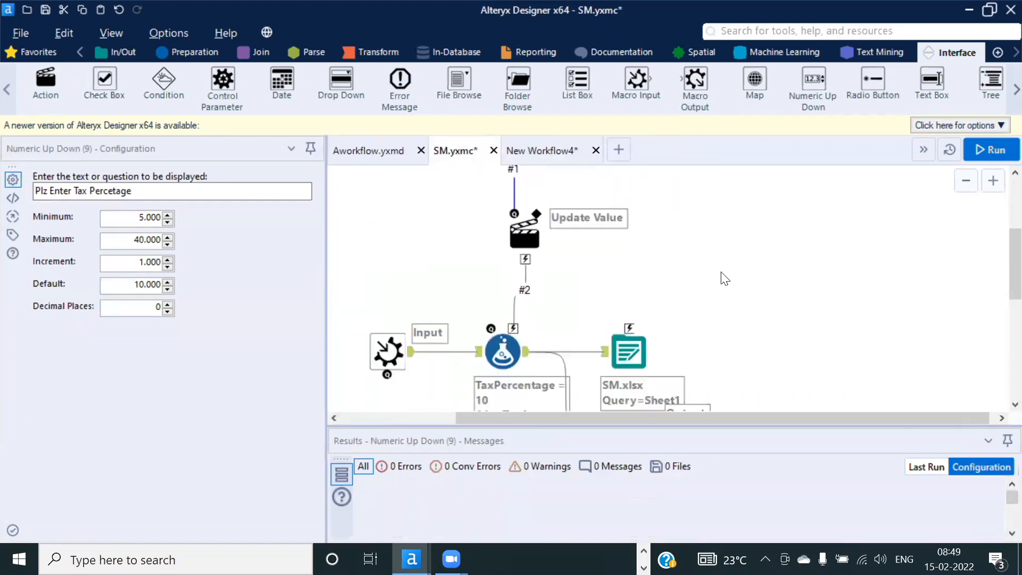
scroll(724, 279, down, 2)
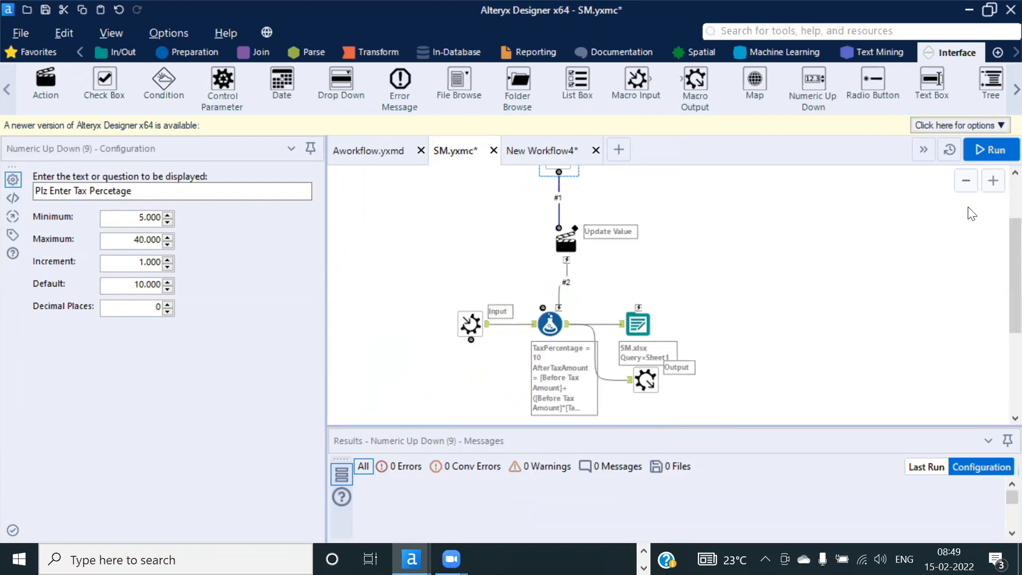
scroll(840, 233, up, 1)
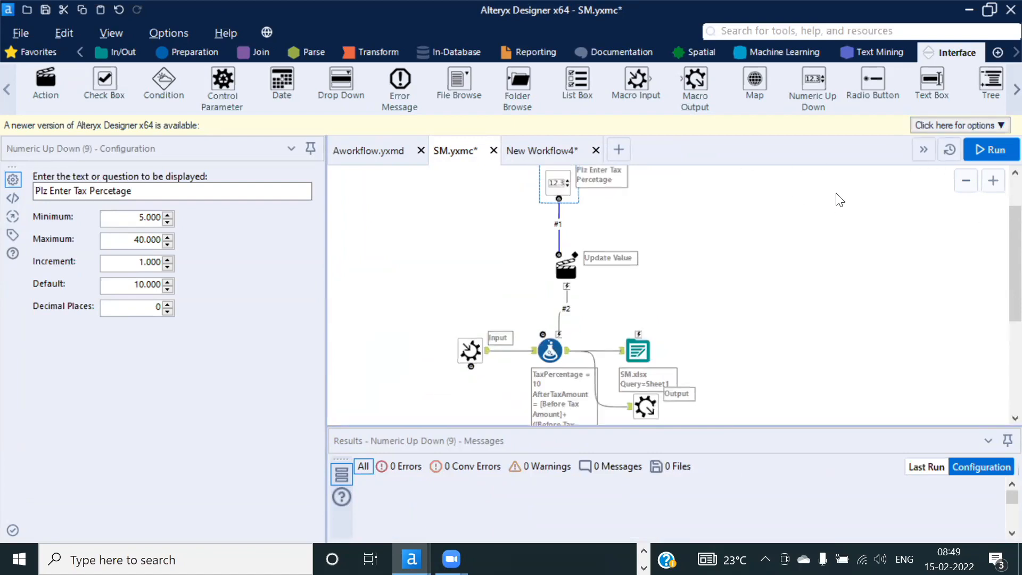
Step: Add a Text Box interface tool beside the Numeric Up Down and connect it to the Output Data tool through an Update Value action
drag(932, 79, 687, 191)
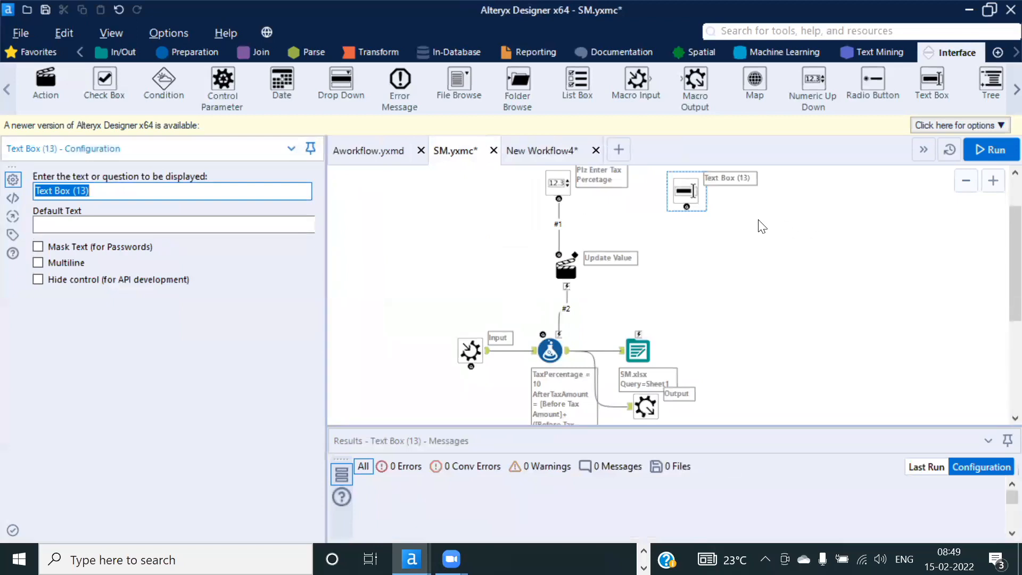
click(687, 218)
drag(692, 223, 638, 333)
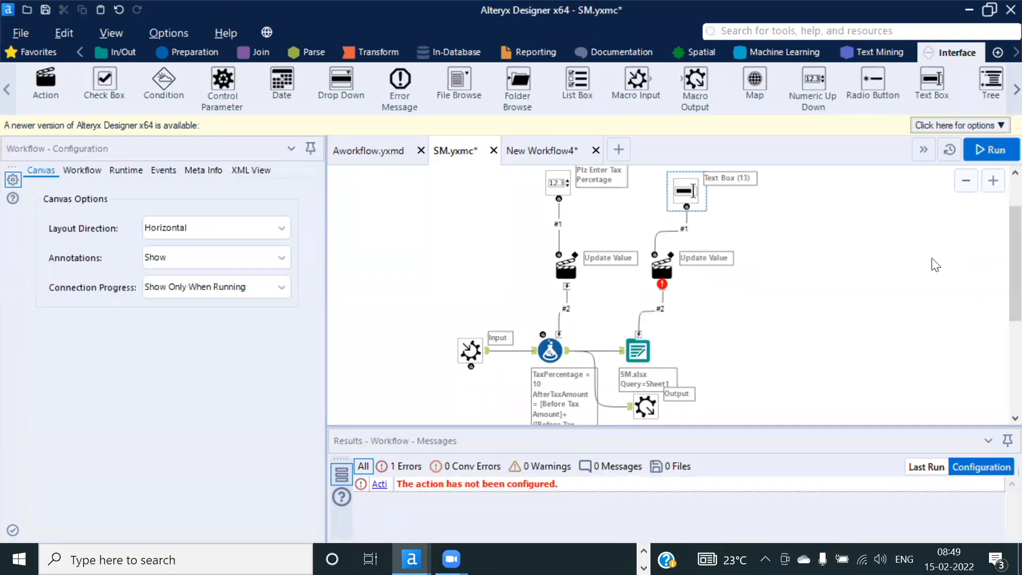
Step: Review the new Text Box's question settings and the full Output Data file path, distinguishing the folder part from the SM.xlsx file name
click(691, 193)
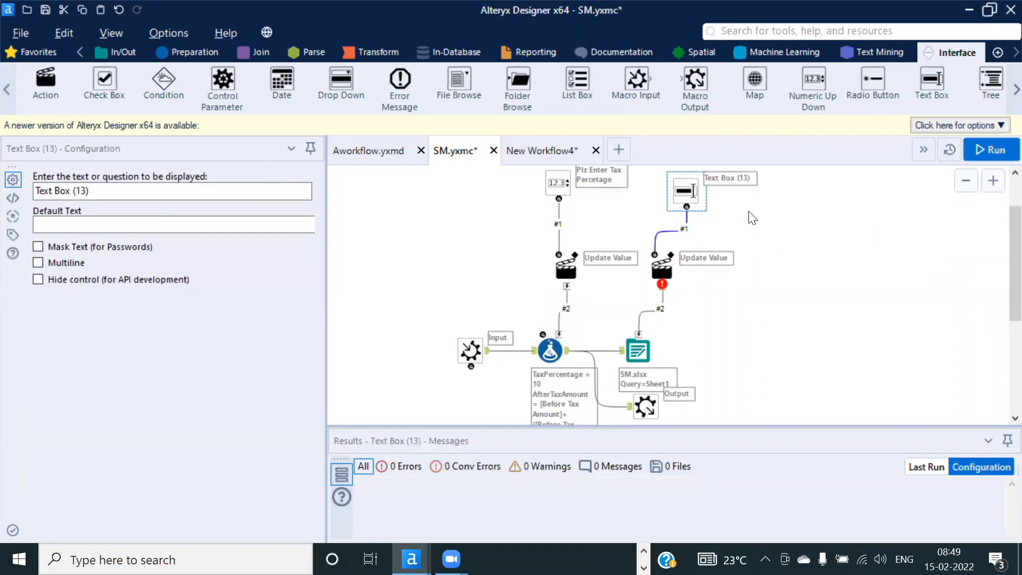
click(105, 223)
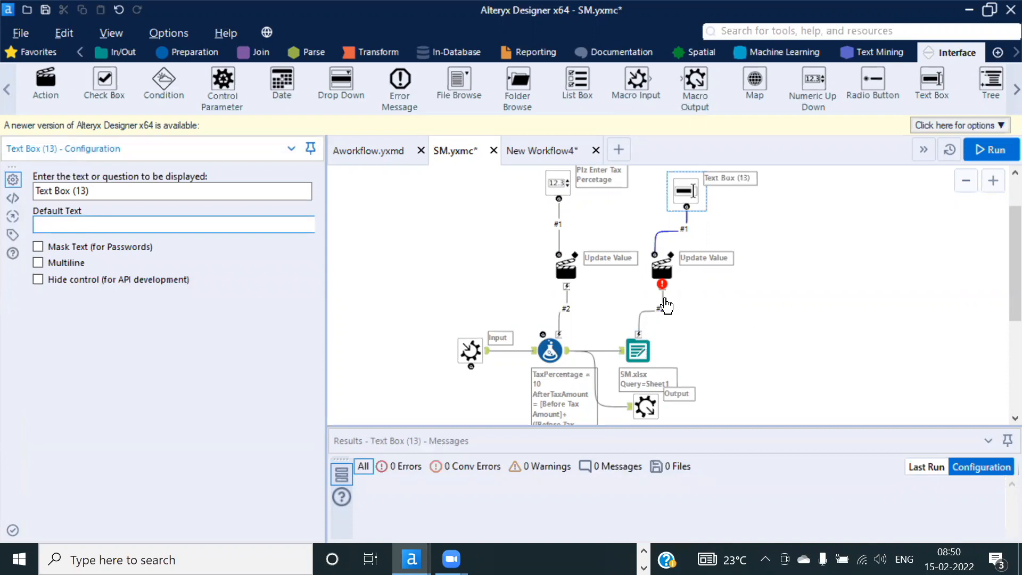
click(638, 351)
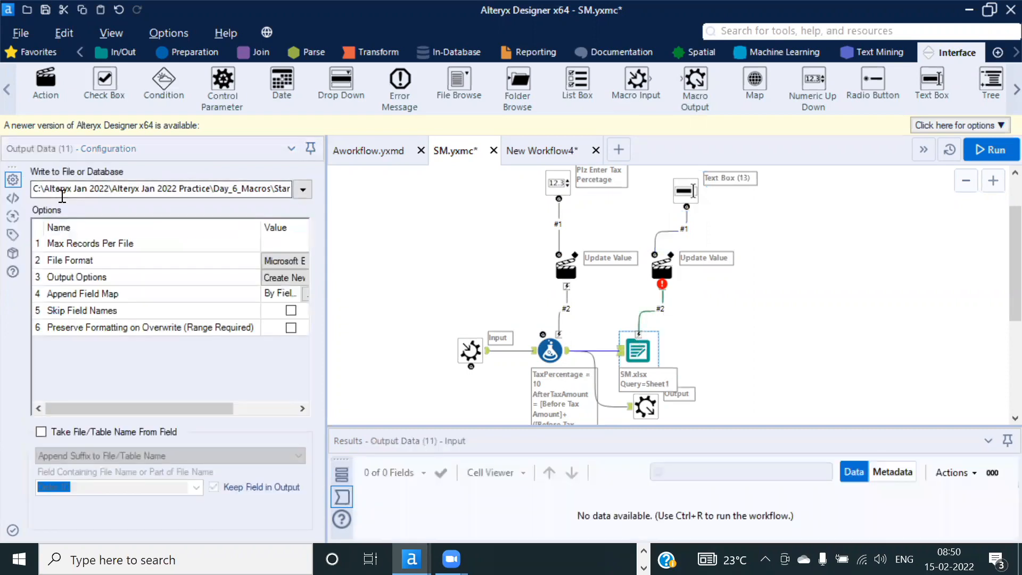
drag(324, 195, 596, 199)
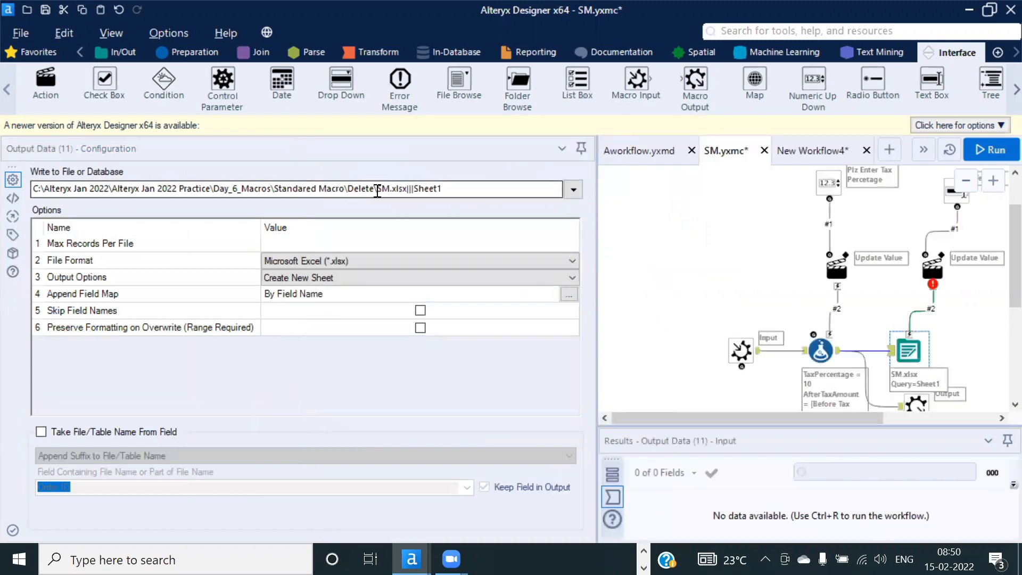
drag(377, 189, 9, 188)
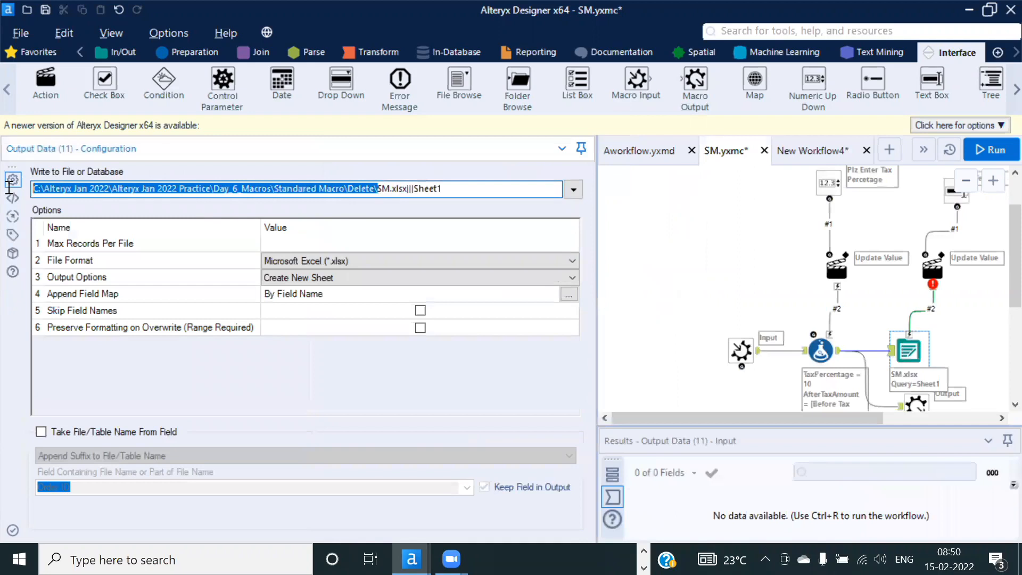
click(380, 190)
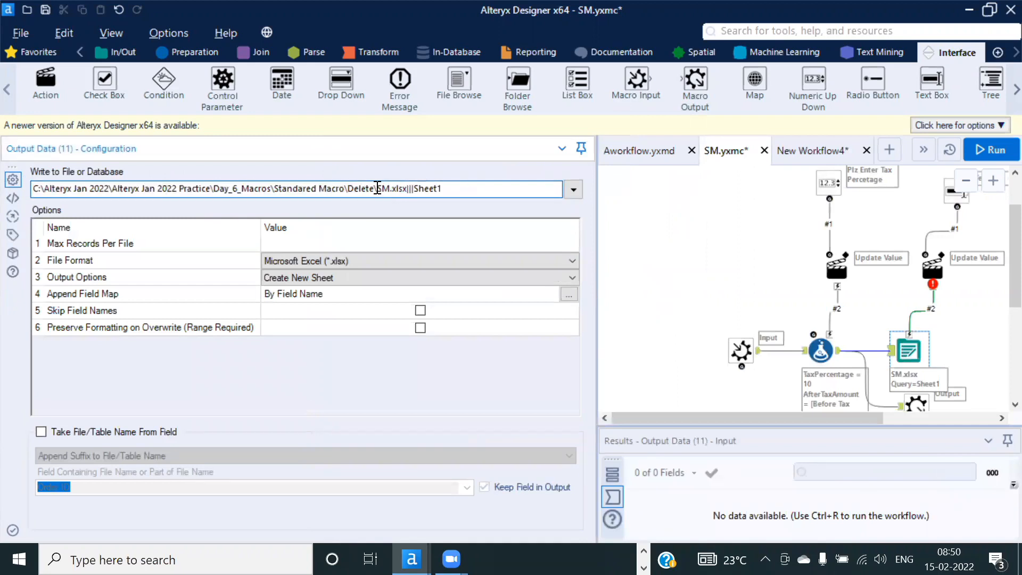
drag(377, 189, 486, 185)
drag(377, 189, 13, 181)
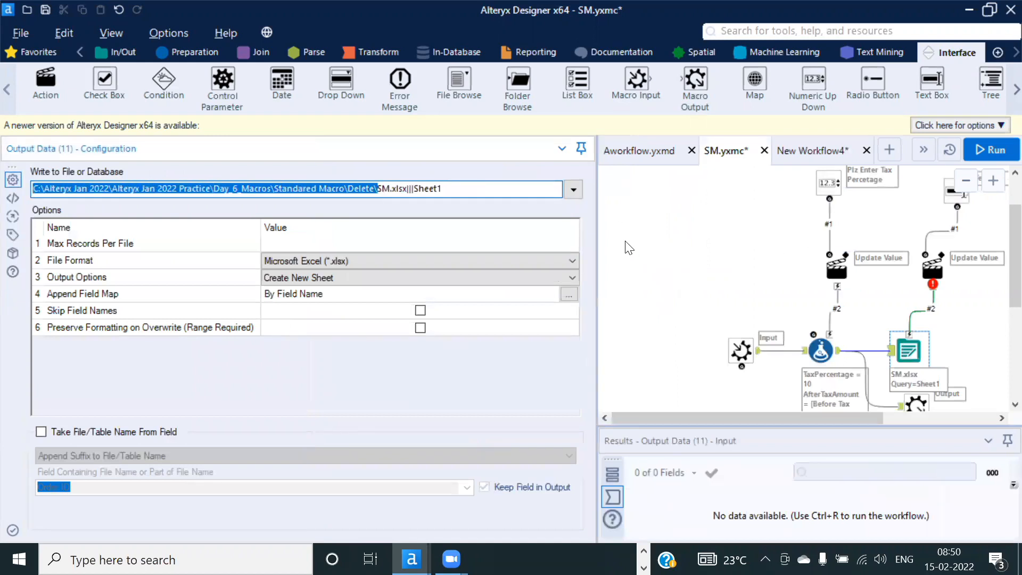
drag(596, 233, 326, 234)
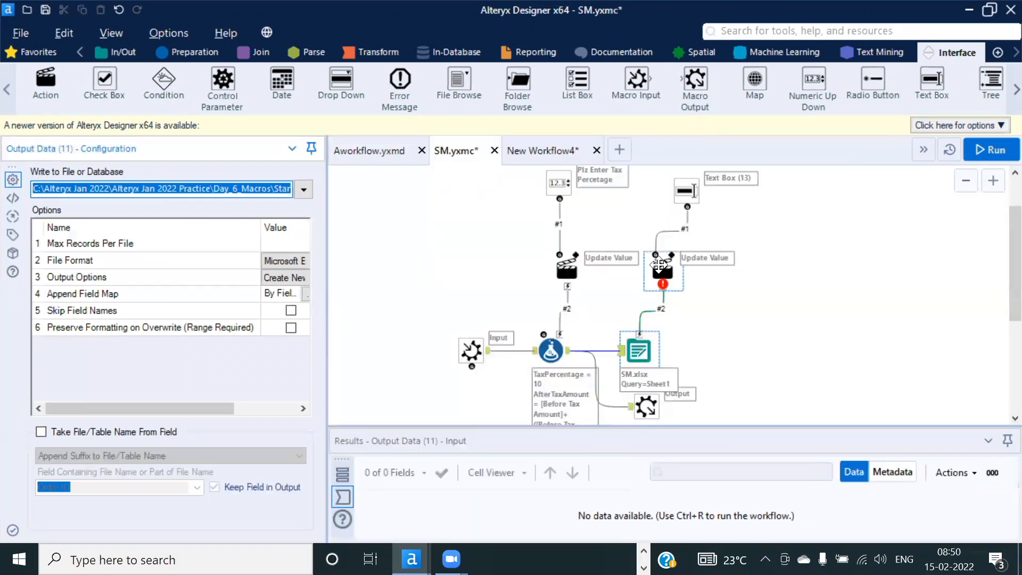
Step: Delete the unconfigured Action between the Text Box and Output Data, and reconnect the two tools through a fresh Update Value action
click(673, 273)
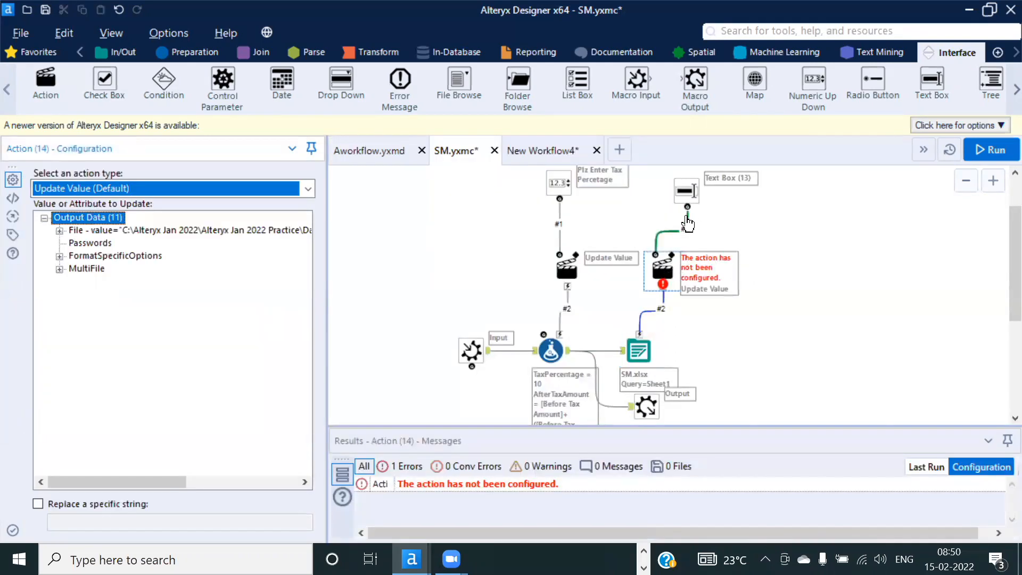
click(658, 274)
click(693, 219)
key(Delete)
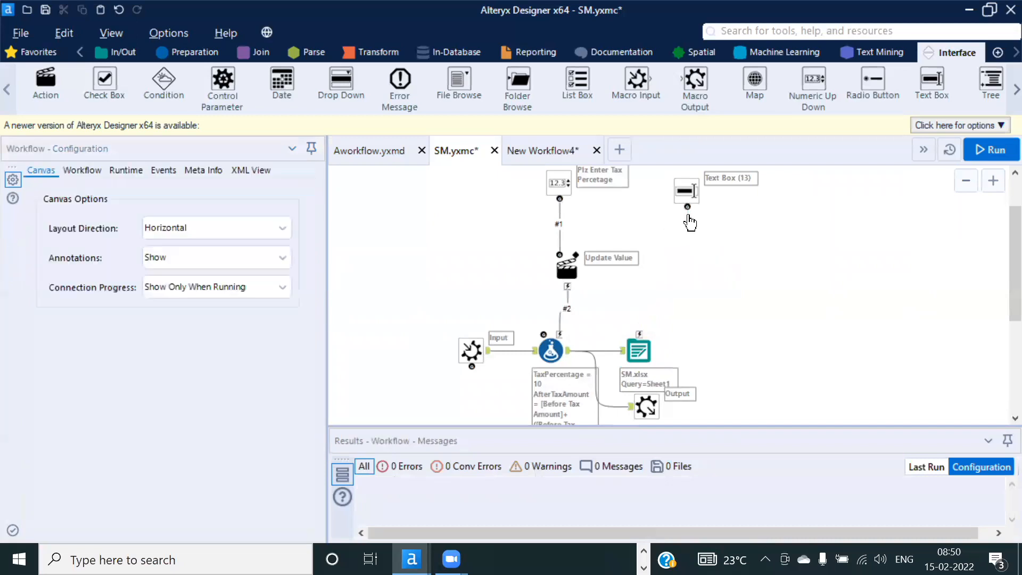
drag(687, 207, 641, 335)
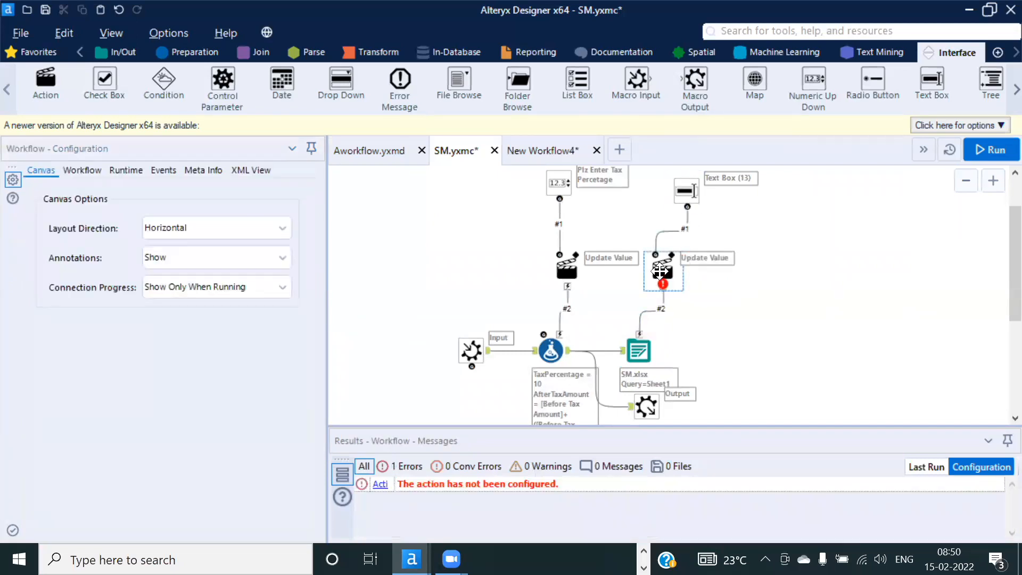
Step: Configure the new Action to update the File value of the Output Data tool, widening the configuration area to read the path
click(656, 274)
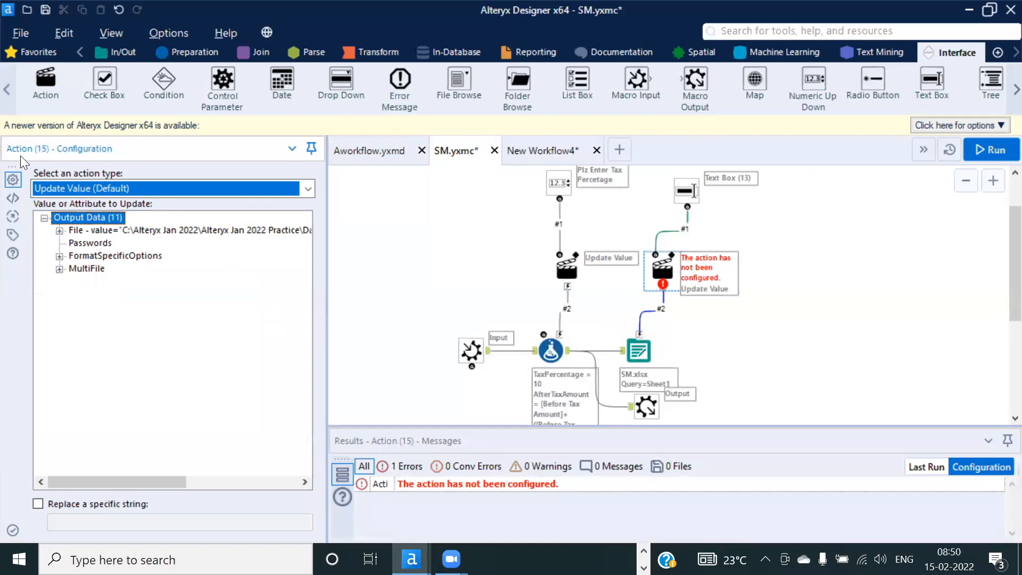
click(664, 267)
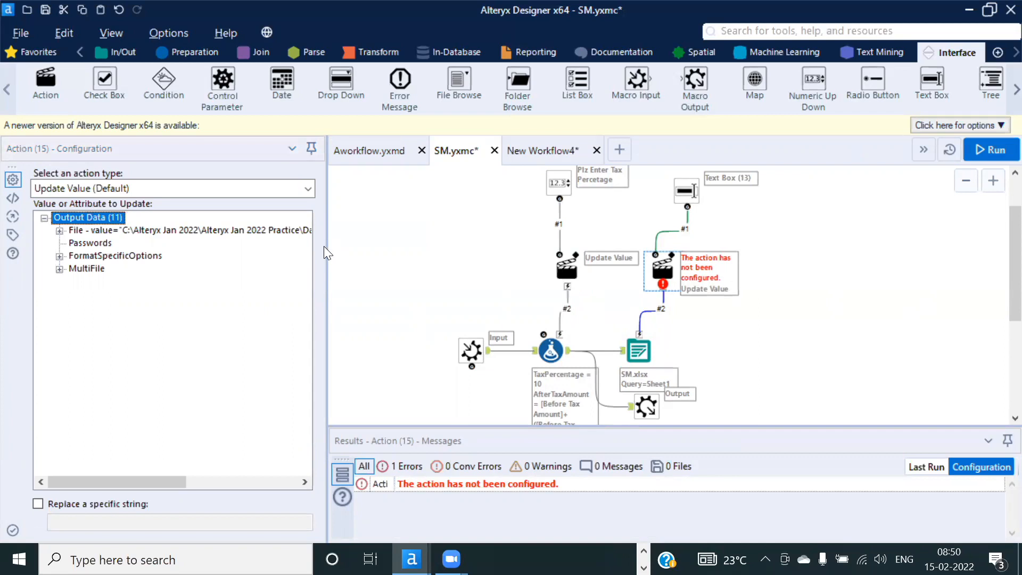
drag(327, 249, 403, 240)
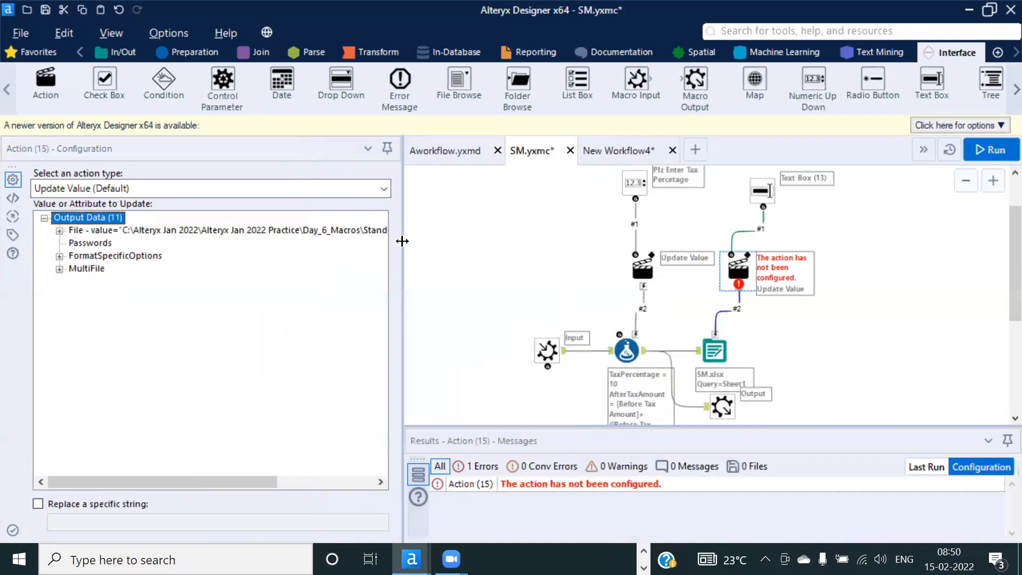
click(59, 230)
double_click(169, 229)
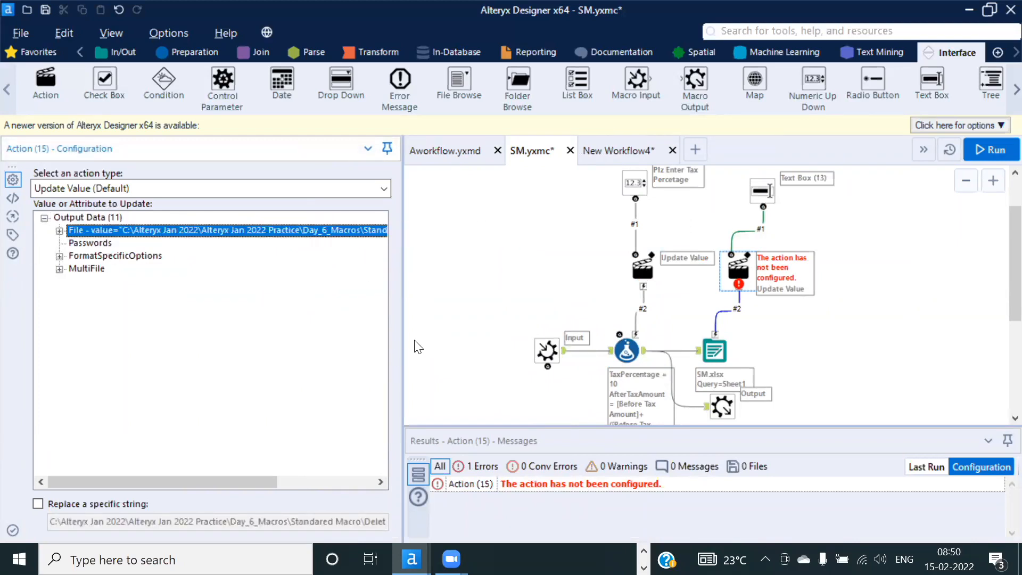
drag(402, 337, 432, 336)
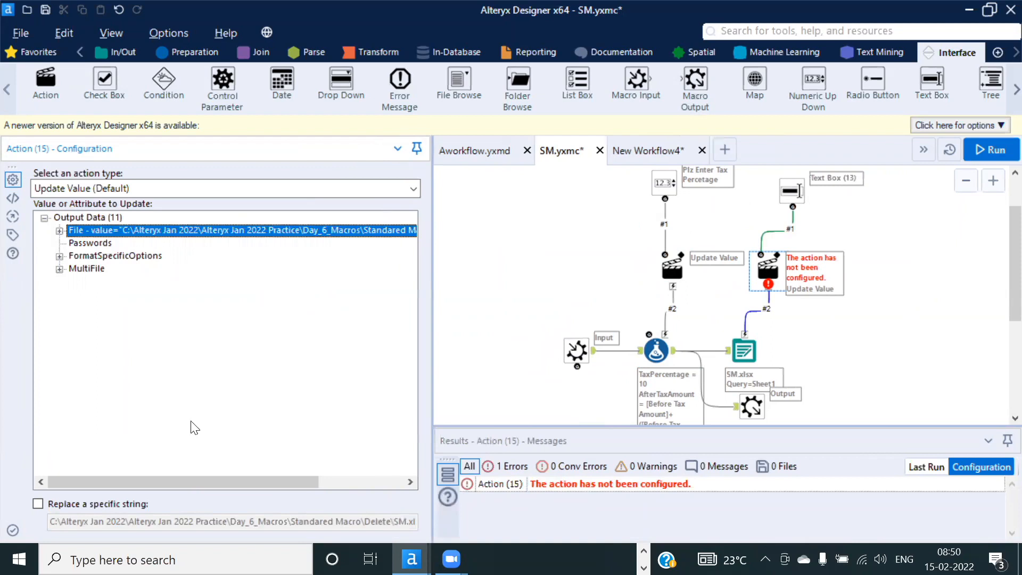
Step: Make the Action replace only the string C:\Alteryx Jan 2022\Alteryx Jan 2022 Practice\Day_6_Macros\Standared Macro\Delete, and save the macro
click(41, 507)
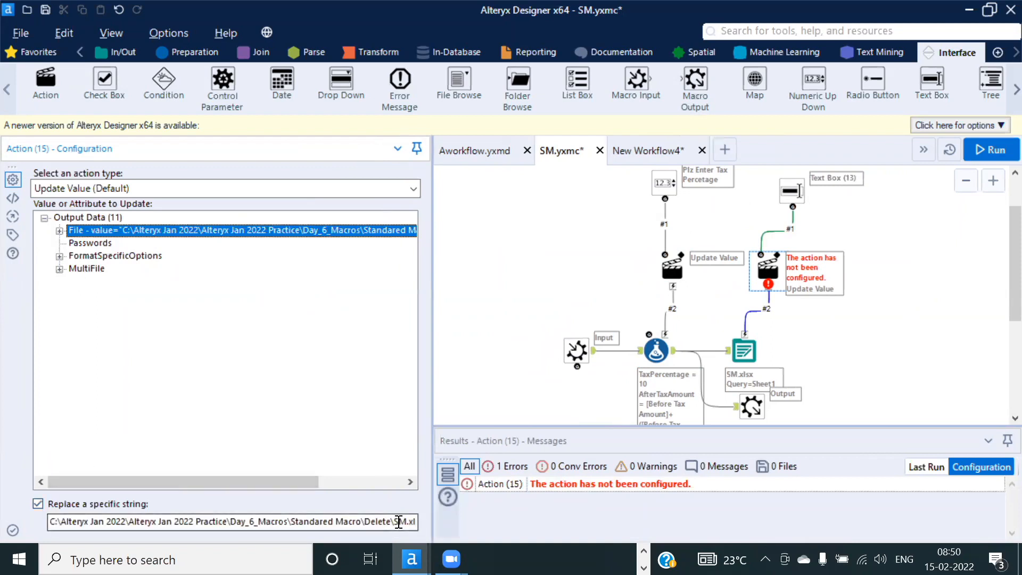
drag(393, 521, 453, 521)
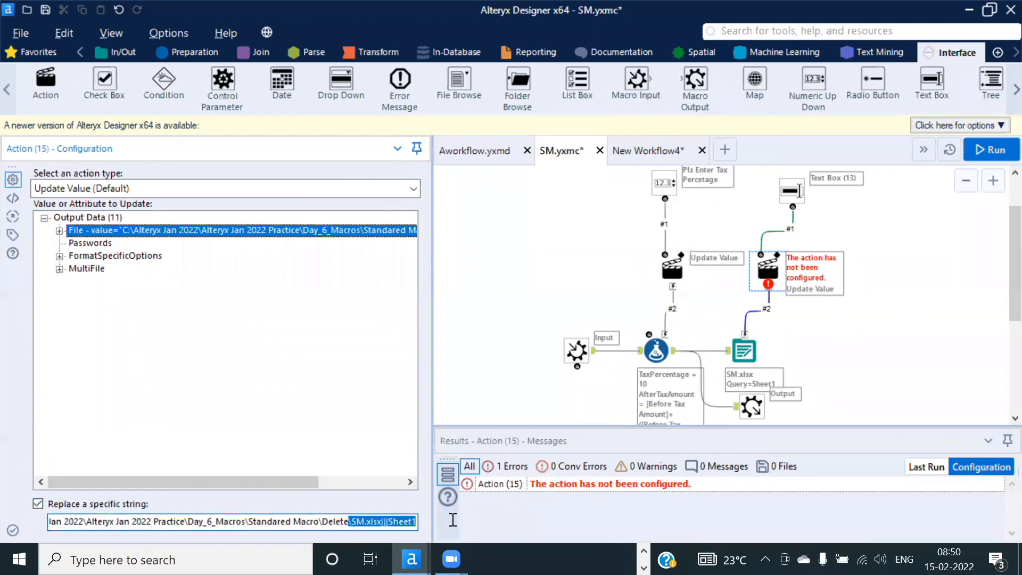
click(367, 522)
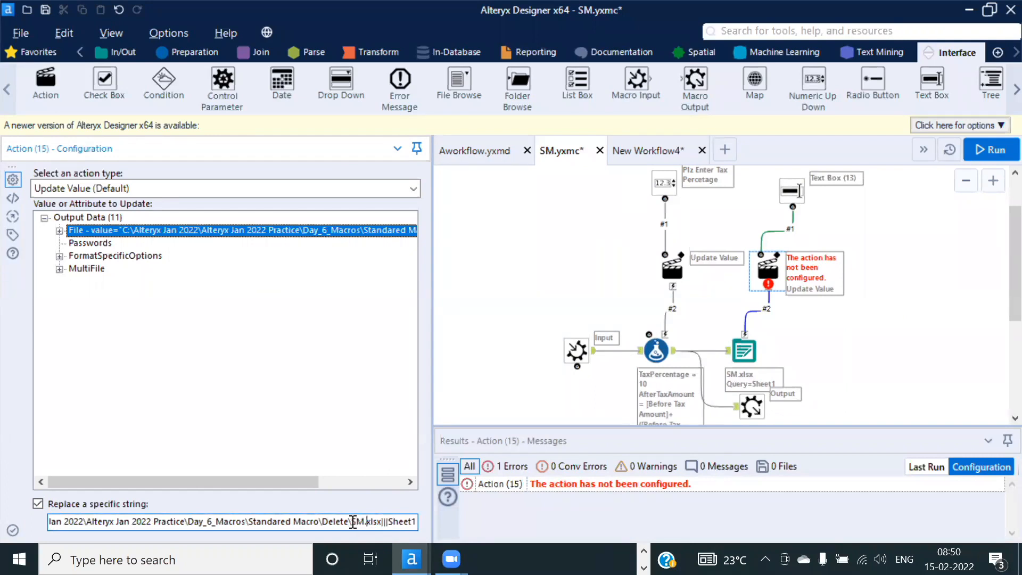
drag(351, 521, 427, 518)
key(BackSpace)
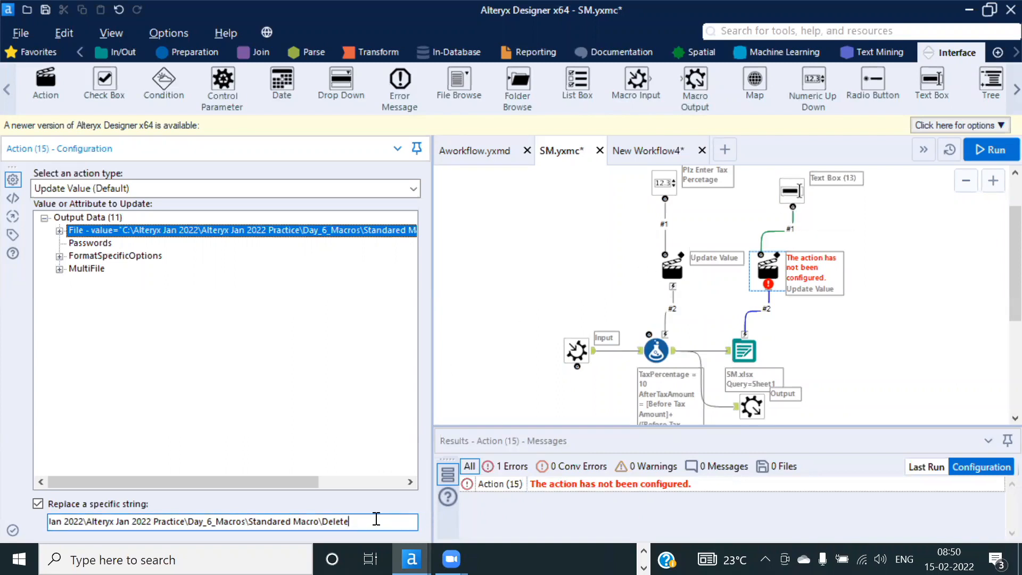
drag(353, 524, 9, 539)
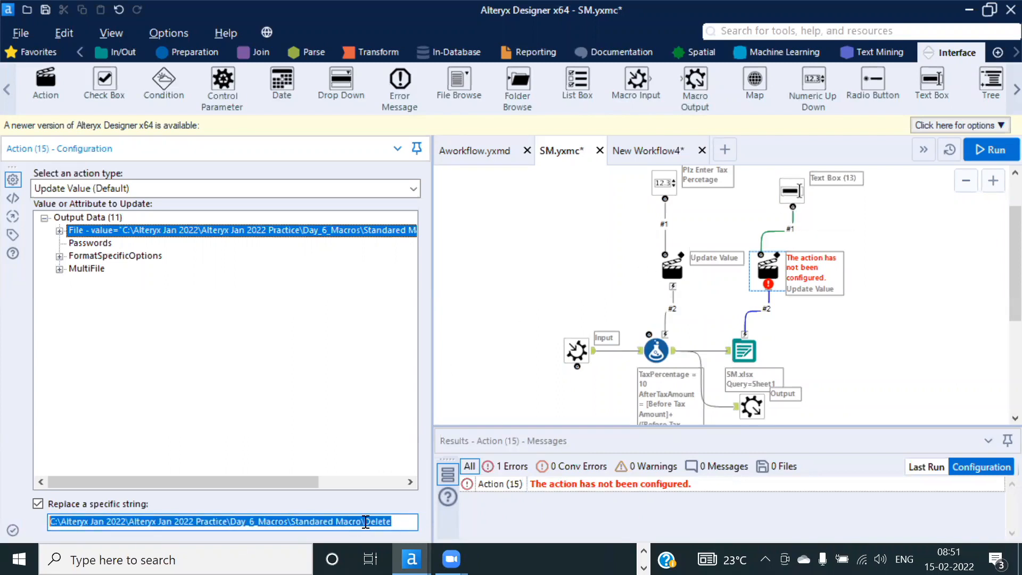
click(913, 335)
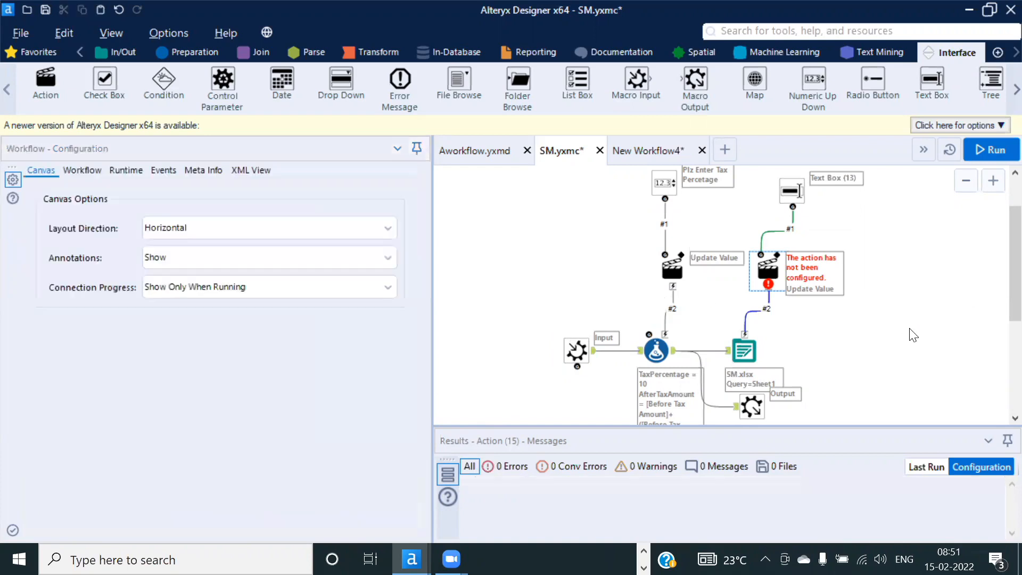
key(ctrl+s)
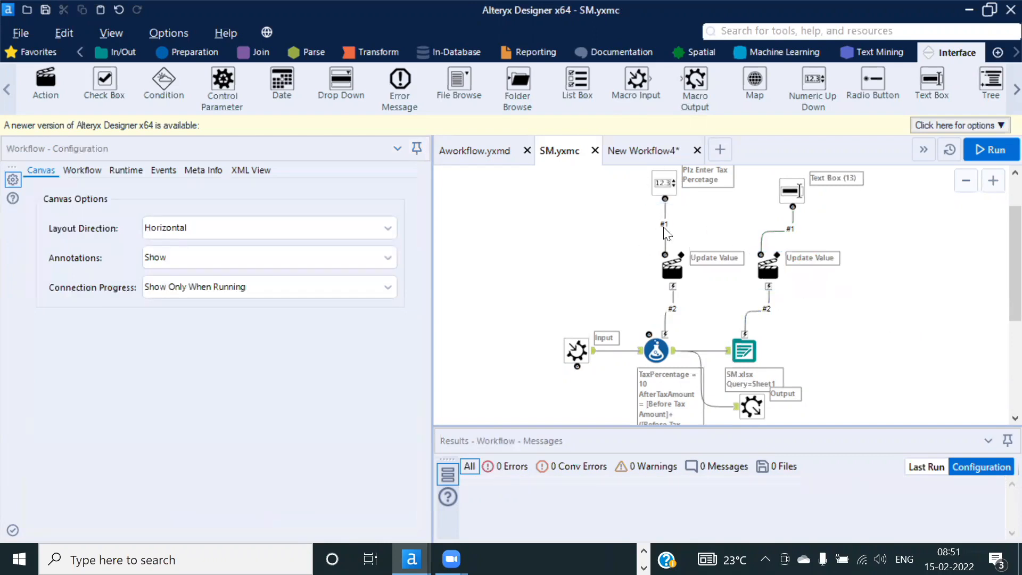
Step: Set the Text Box question to "Plz enter Destination file path" and save the macro
click(793, 191)
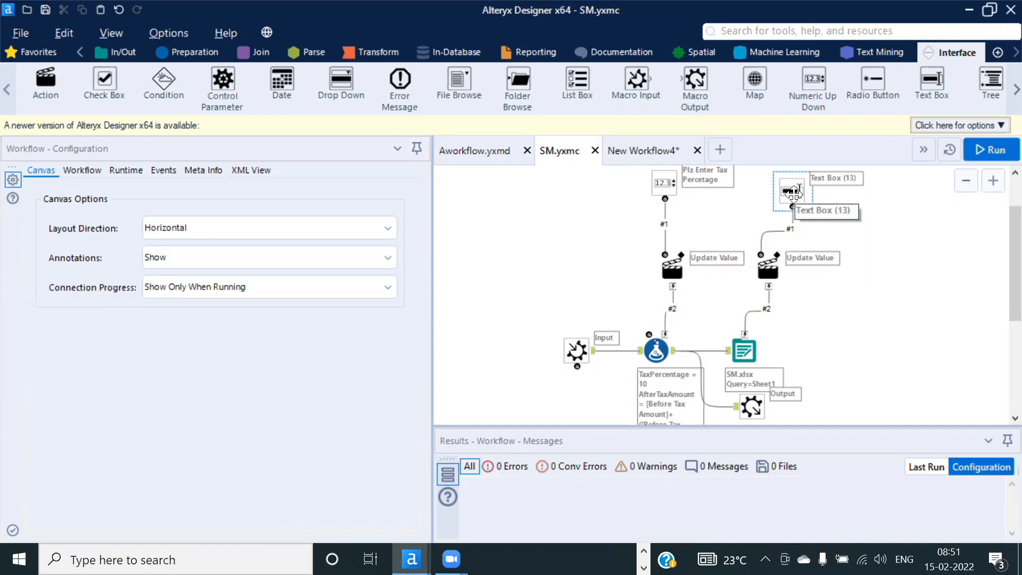
click(793, 193)
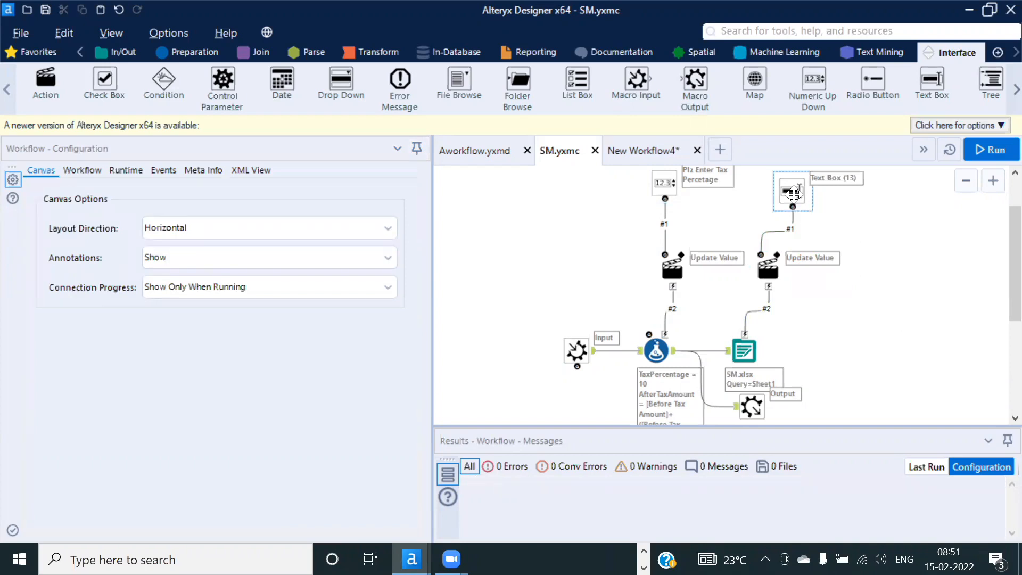
triple_click(102, 193)
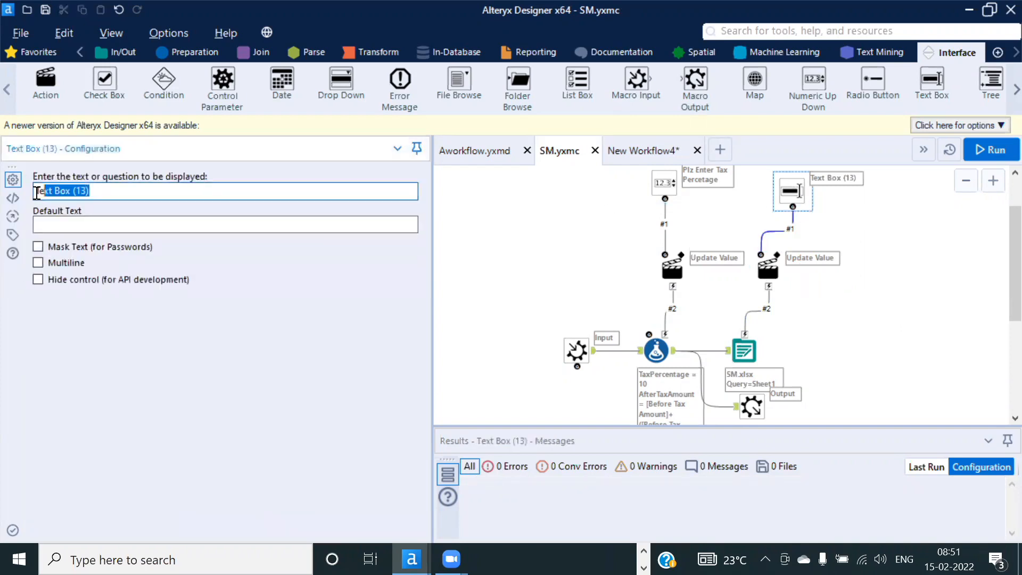
key(BackSpace)
text(Plz)
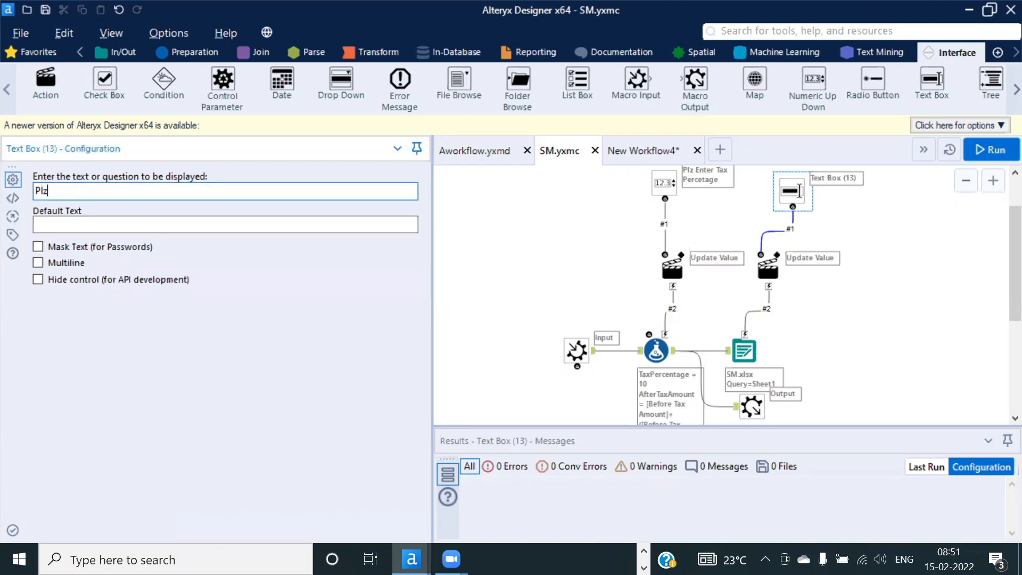
text( enter Destination file path)
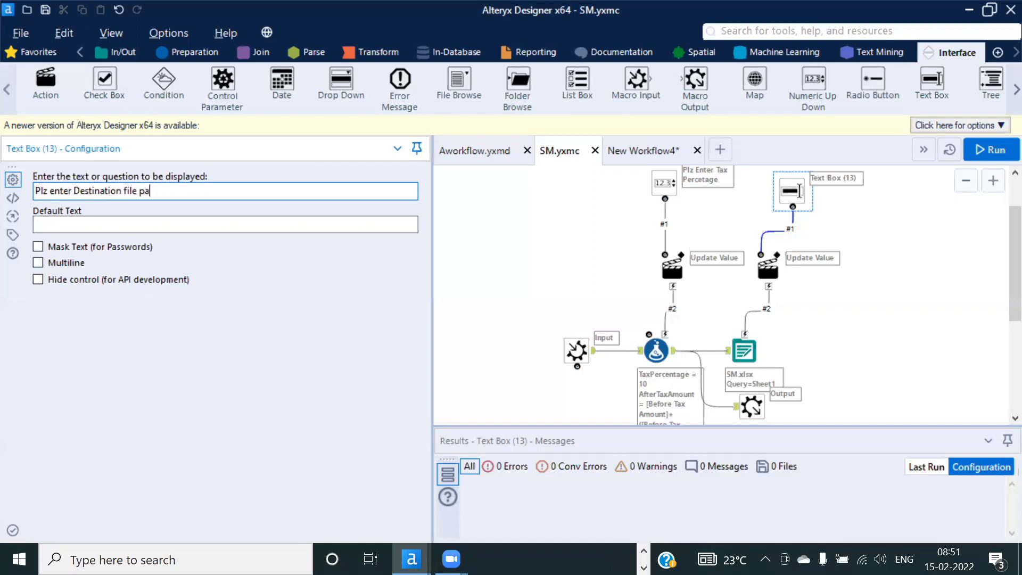
click(829, 311)
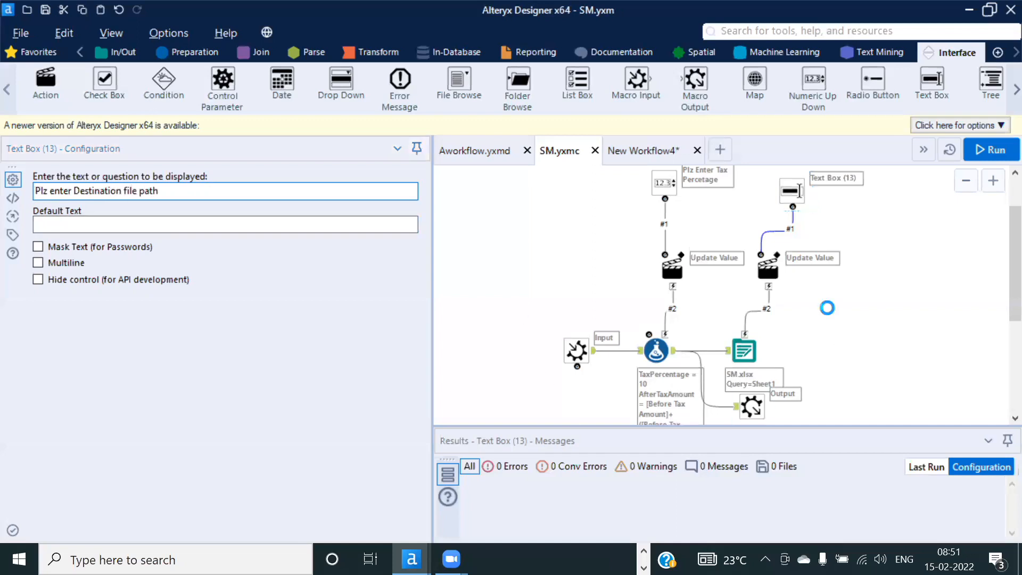
Step: Go back to New Workflow4, accept the SM macro refresh, and place the cursor in its destination file path question
click(642, 152)
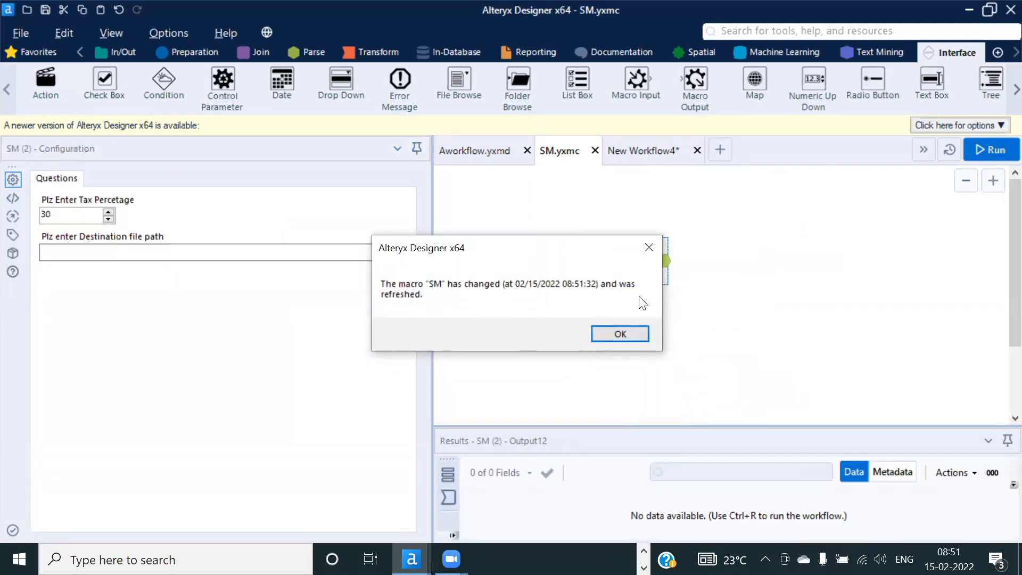
click(617, 334)
click(80, 252)
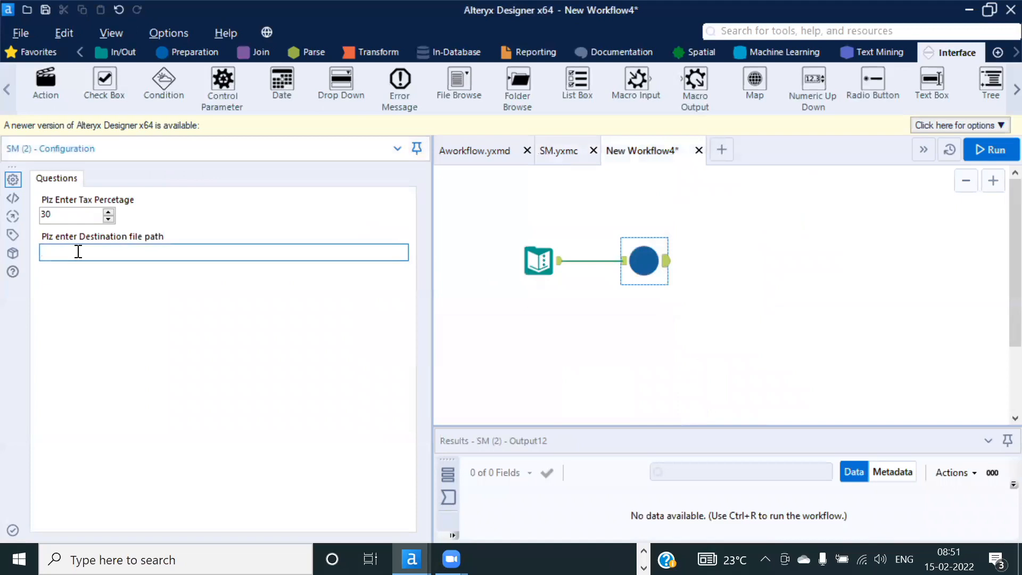
Step: Switch to a new File Explorer window and create a folder named New folder in Documents
click(643, 550)
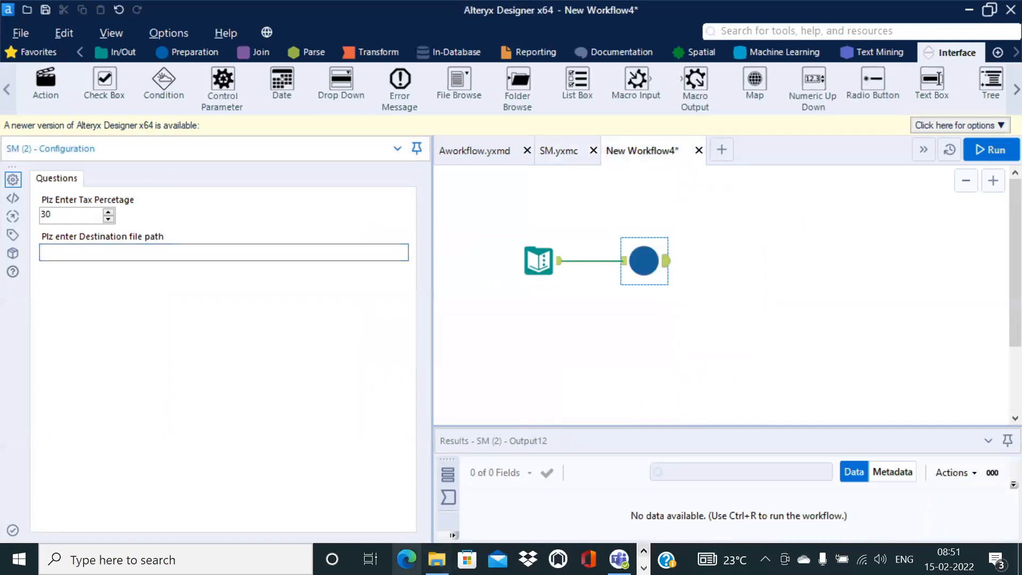
click(437, 559)
right_click(437, 559)
click(432, 474)
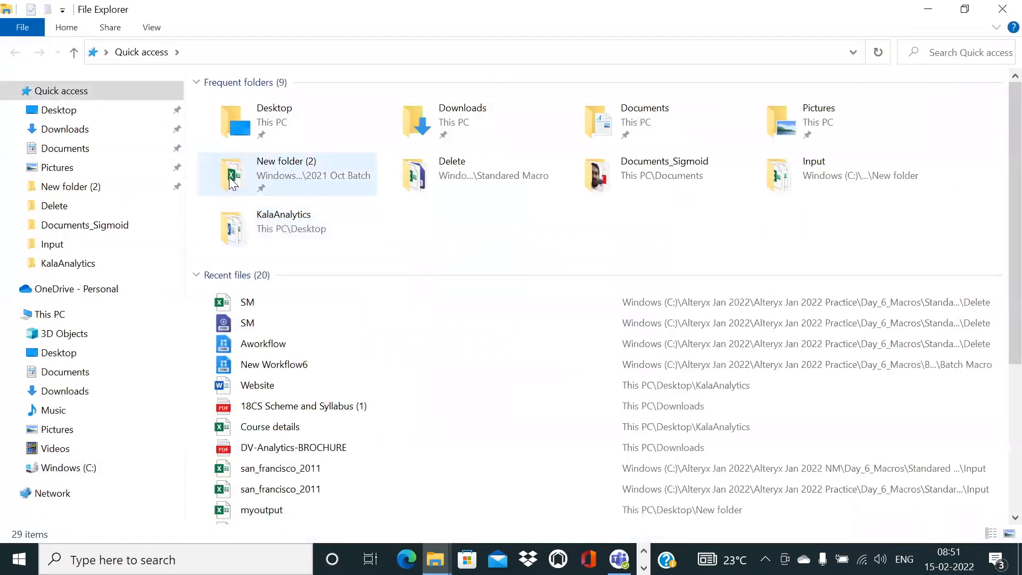
click(653, 122)
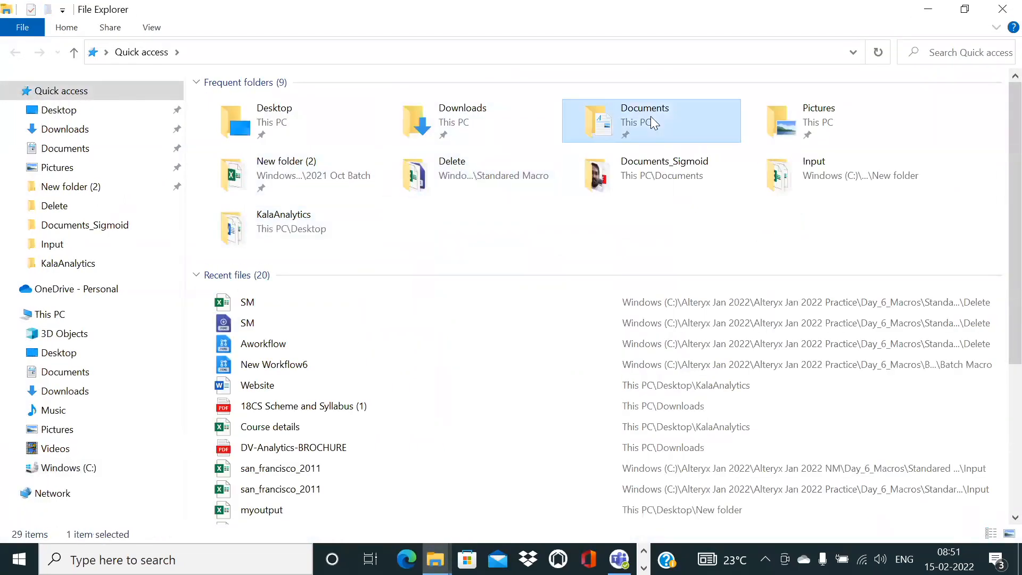
double_click(651, 116)
right_click(353, 474)
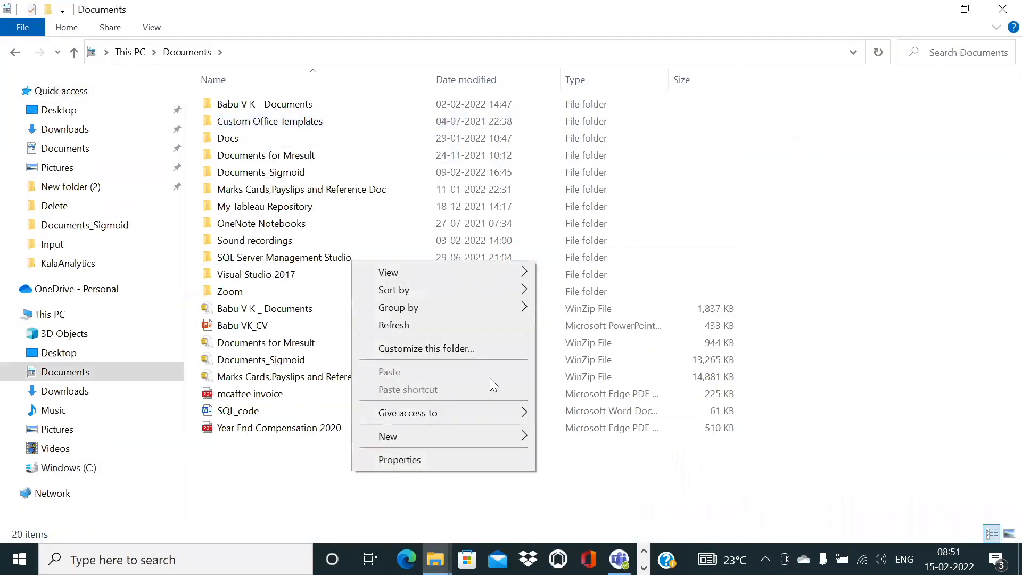
mouse_move(498, 435)
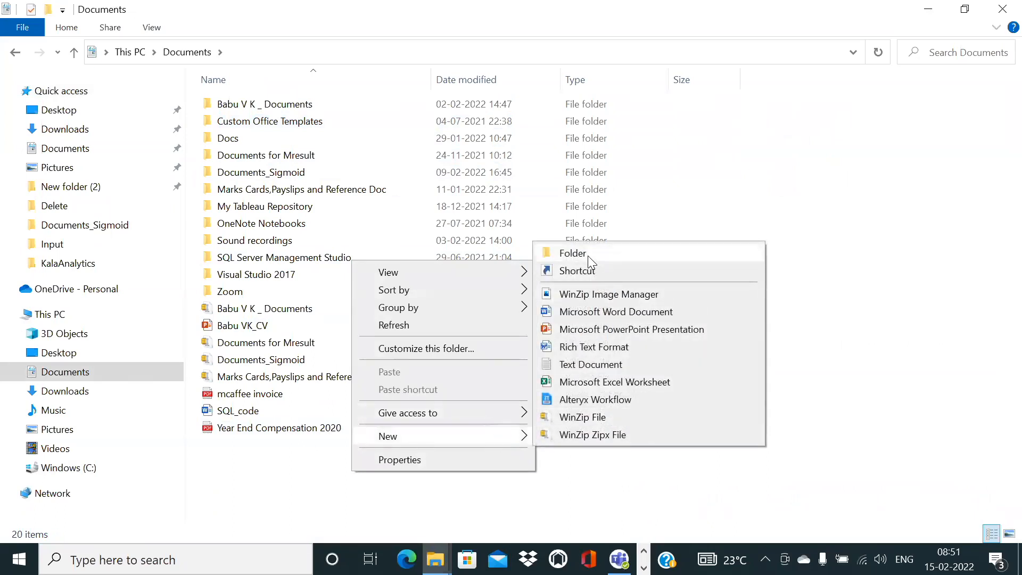
click(588, 256)
click(358, 477)
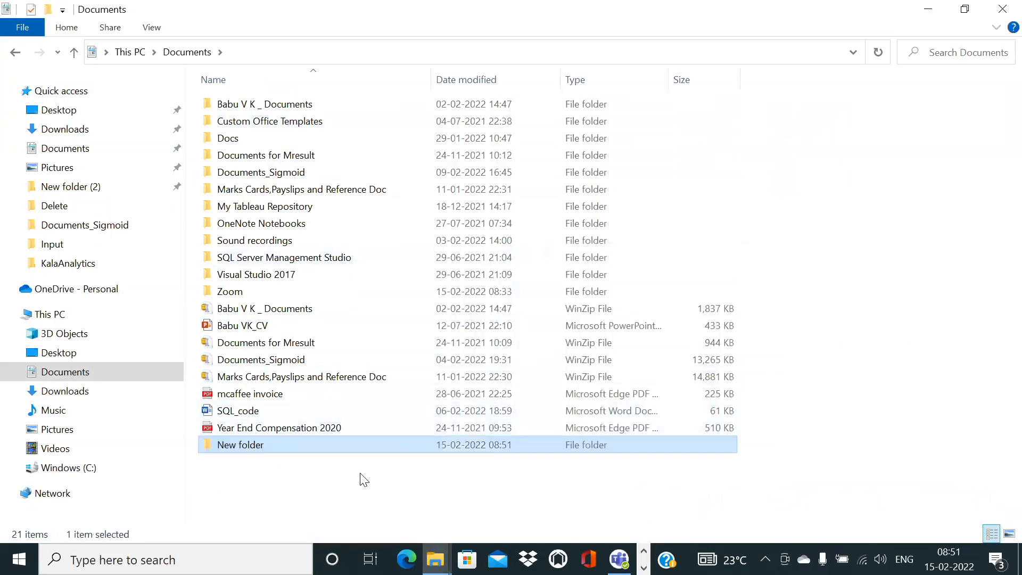
Step: Open New folder in Documents, copy its full path, and switch back to Alteryx Designer
double_click(321, 449)
click(343, 53)
key(ctrl+c)
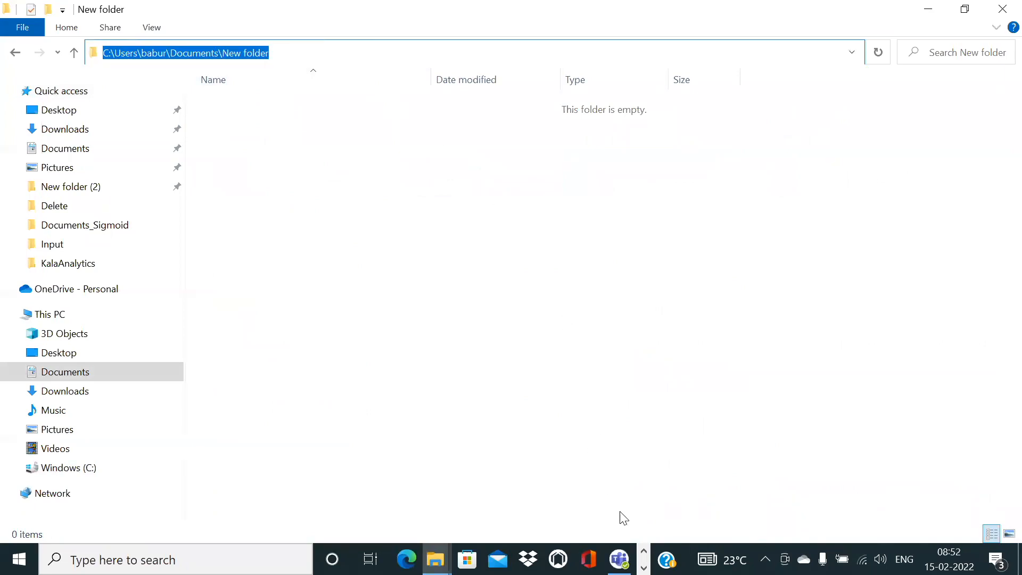
click(644, 568)
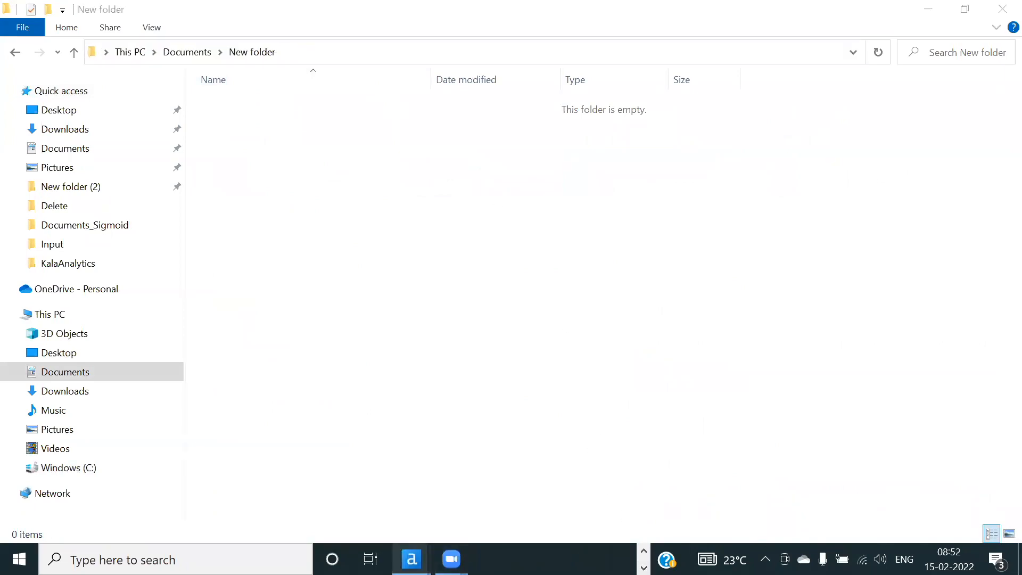
mouse_move(411, 559)
click(512, 509)
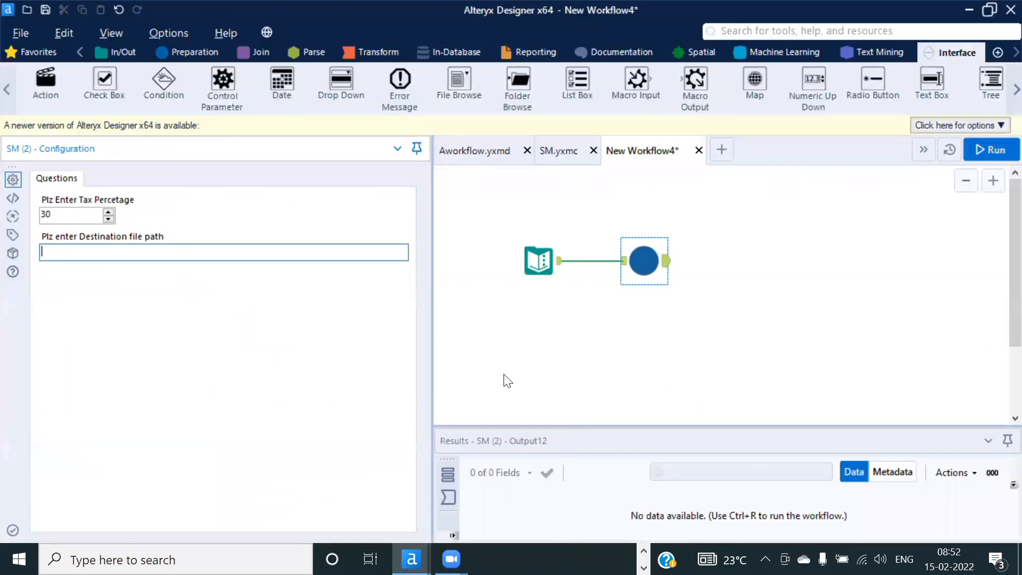
Step: Set the SM macro's tax percentage to 5 and paste the copied Documents\New folder path as the destination file path
double_click(80, 218)
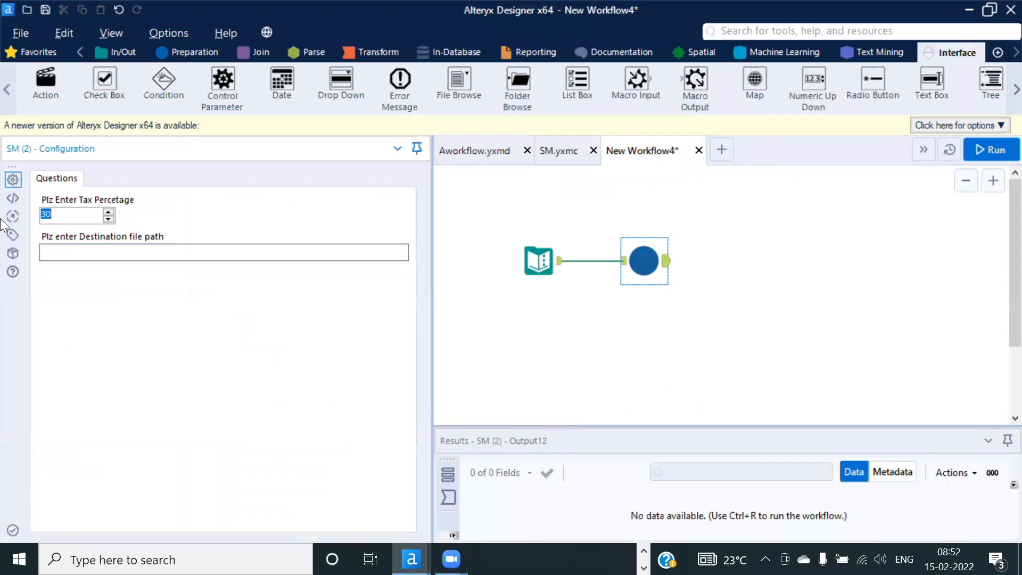
text(35)
key(BackSpace)
key(BackSpace)
text(5)
click(88, 257)
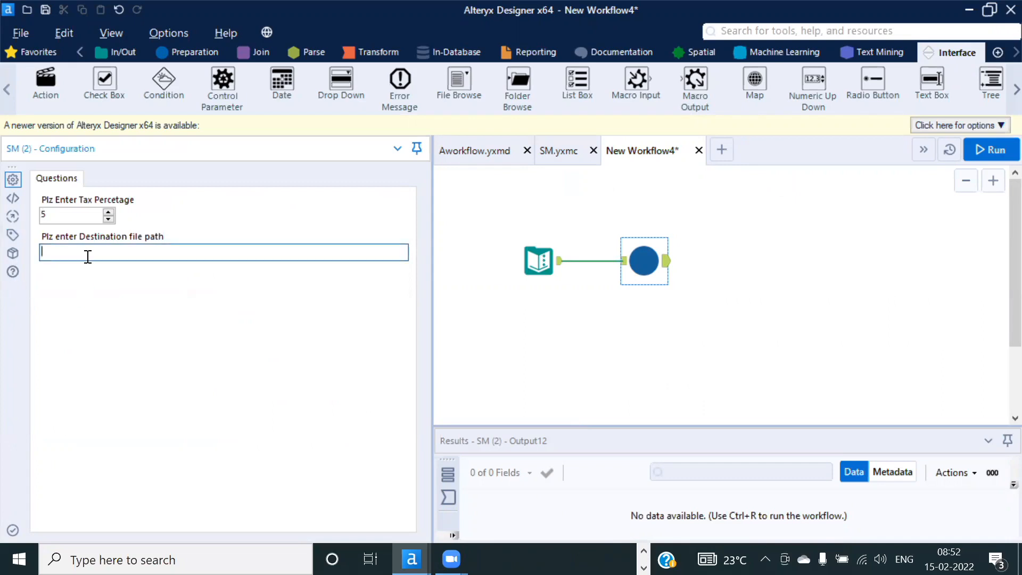
key(ctrl+v)
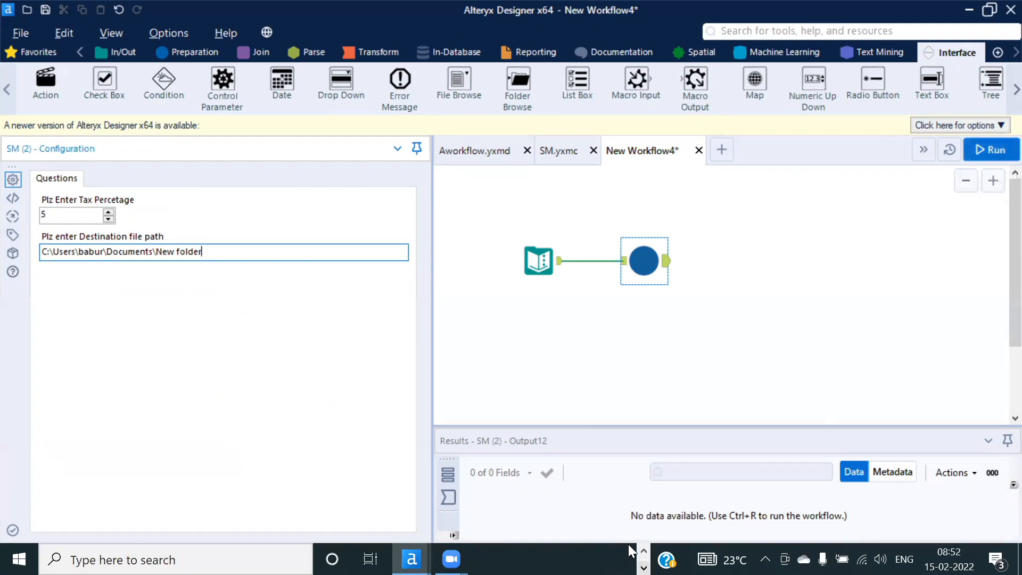
Step: Check the existing SM Excel file in the Delete folder in File Explorer and return to Alteryx Designer
click(644, 567)
mouse_move(437, 559)
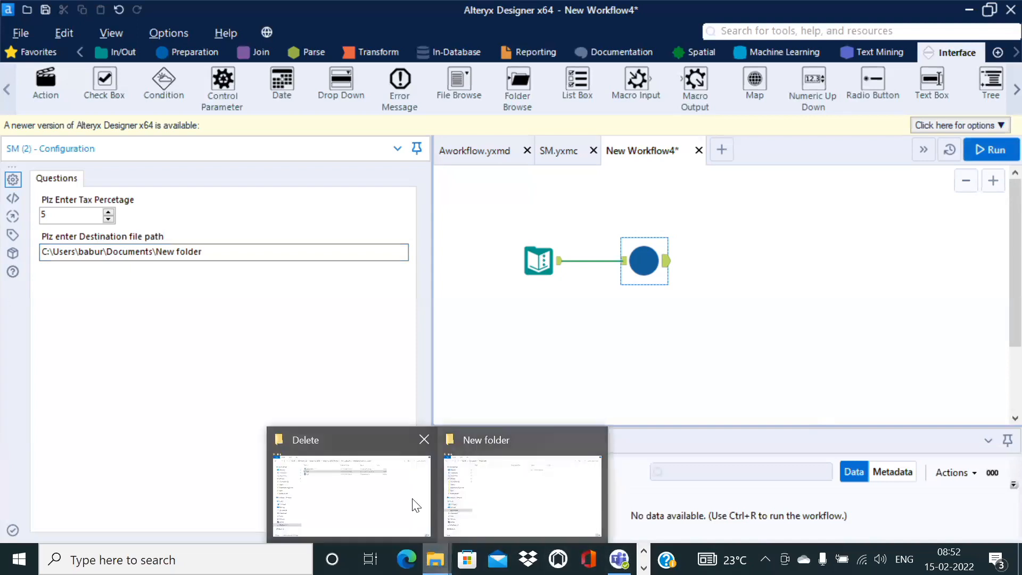
click(365, 497)
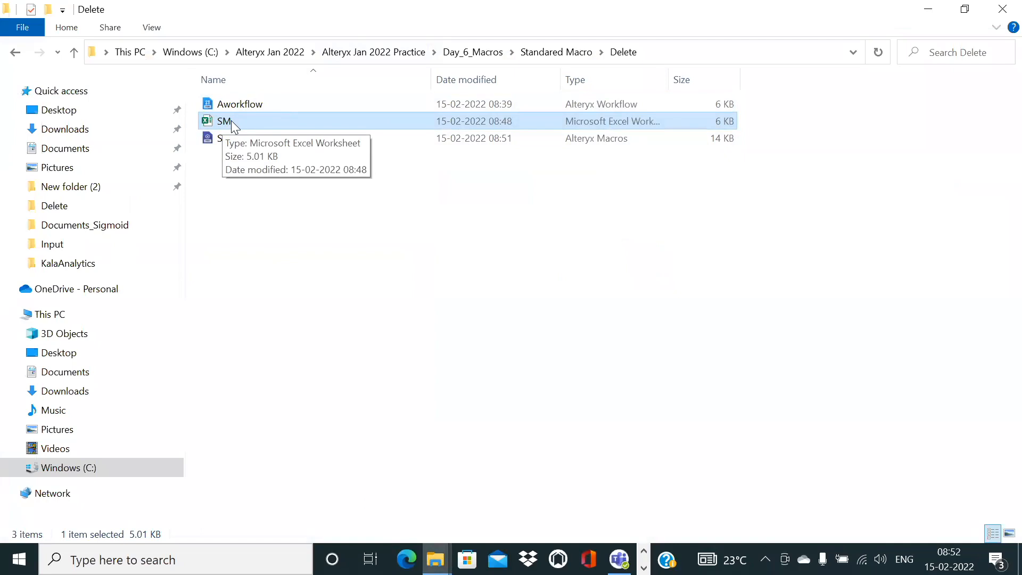
key(alt+Tab)
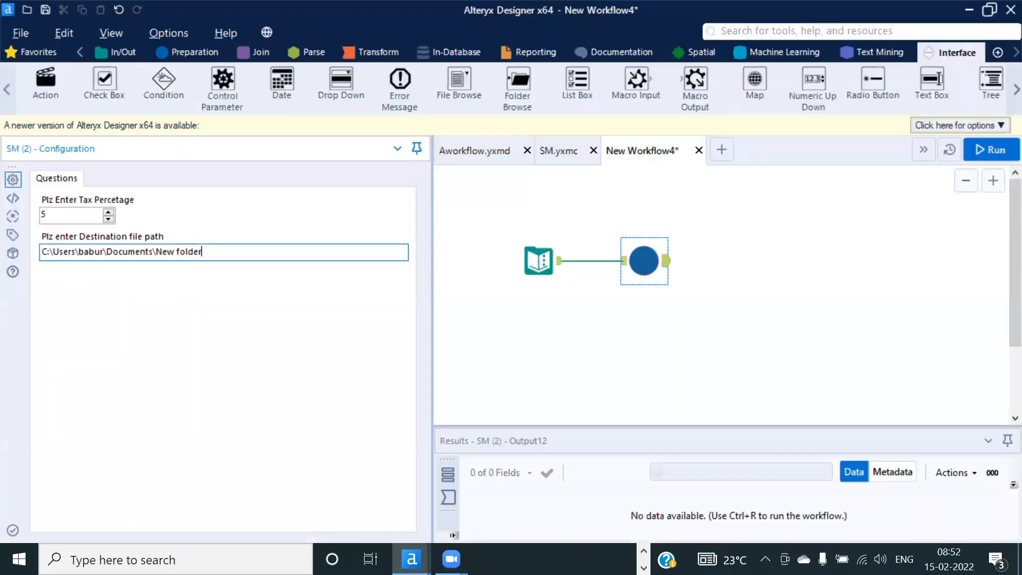
Step: Run New Workflow4 and enlarge the results area
click(991, 149)
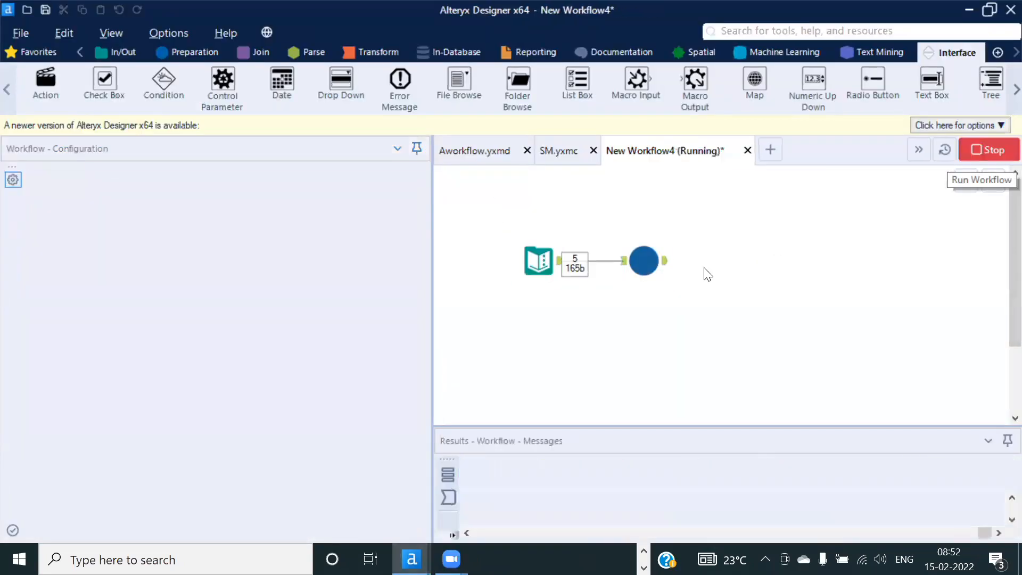
click(655, 341)
drag(634, 424, 616, 367)
Step: Switch to New folder in File Explorer, open the SM Excel file to review its tax figures, and close it
key(alt+Tab)
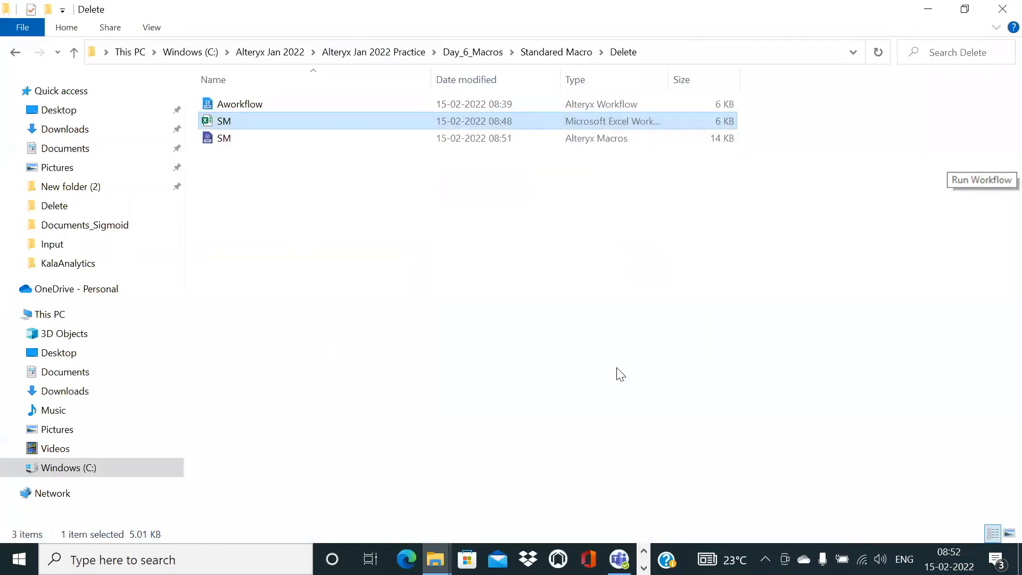
key(alt+Tab)
key(Tab)
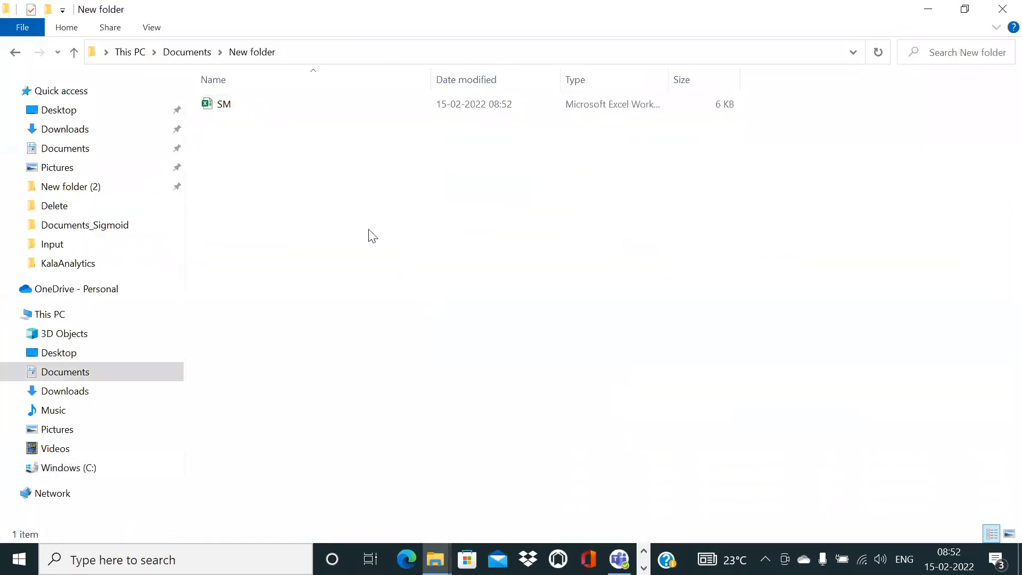
click(335, 53)
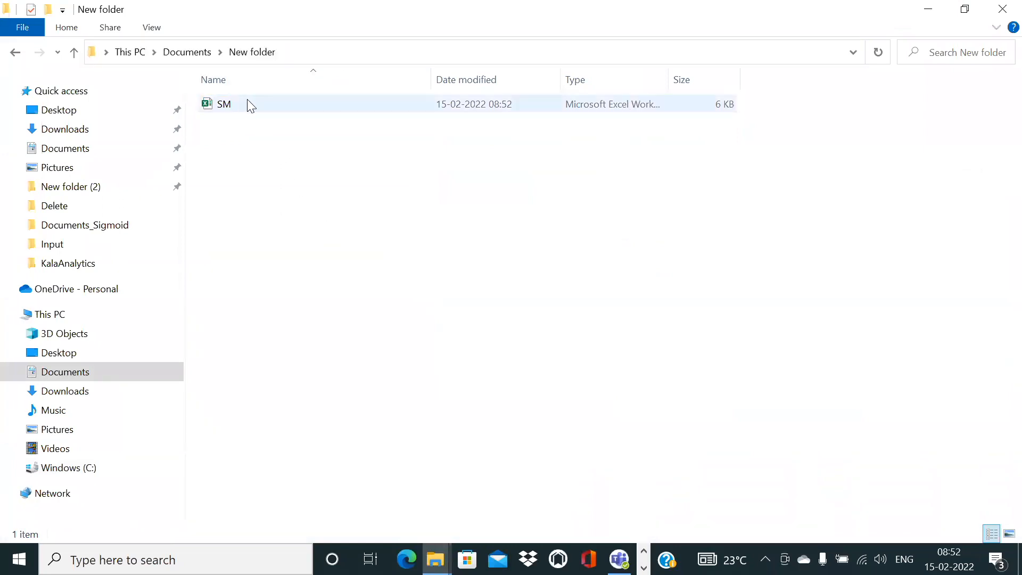
double_click(232, 103)
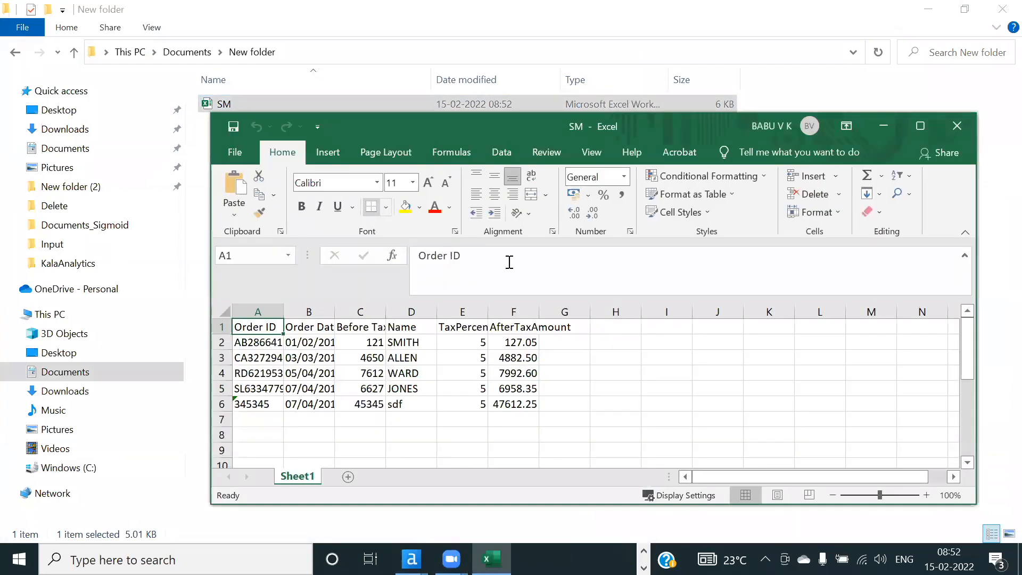
click(957, 125)
Step: Return to New Workflow4 in Alteryx Designer and display the SM macro's output data
key(alt+Tab)
key(alt+Tab)
click(674, 264)
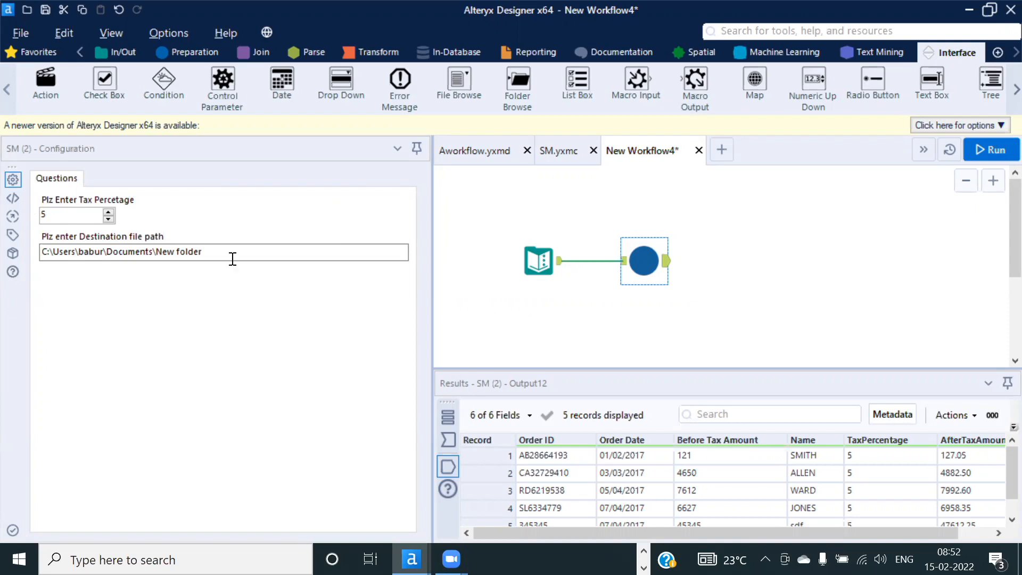
click(210, 252)
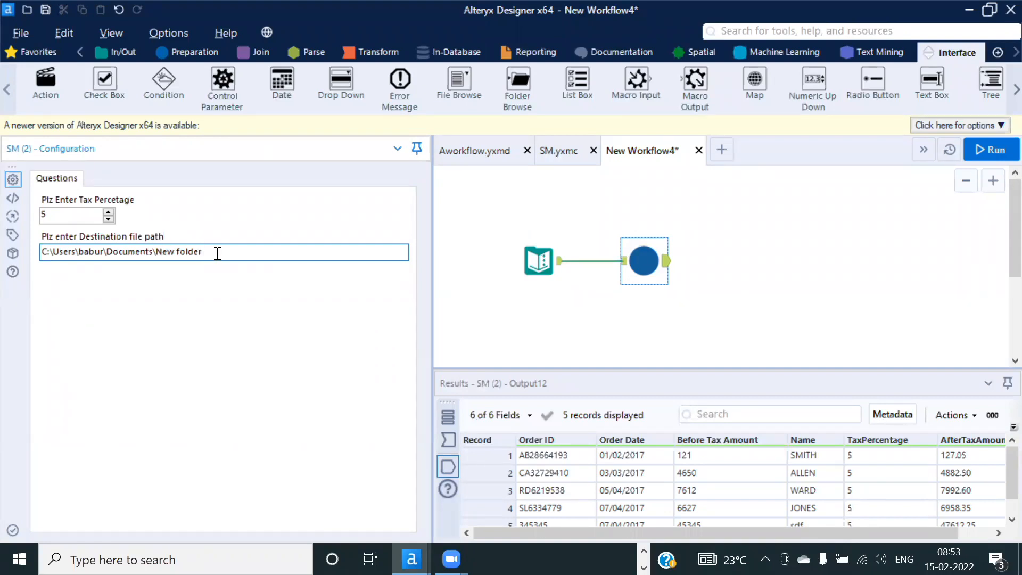
text(|||)
key(BackSpace)
key(BackSpace)
key(BackSpace)
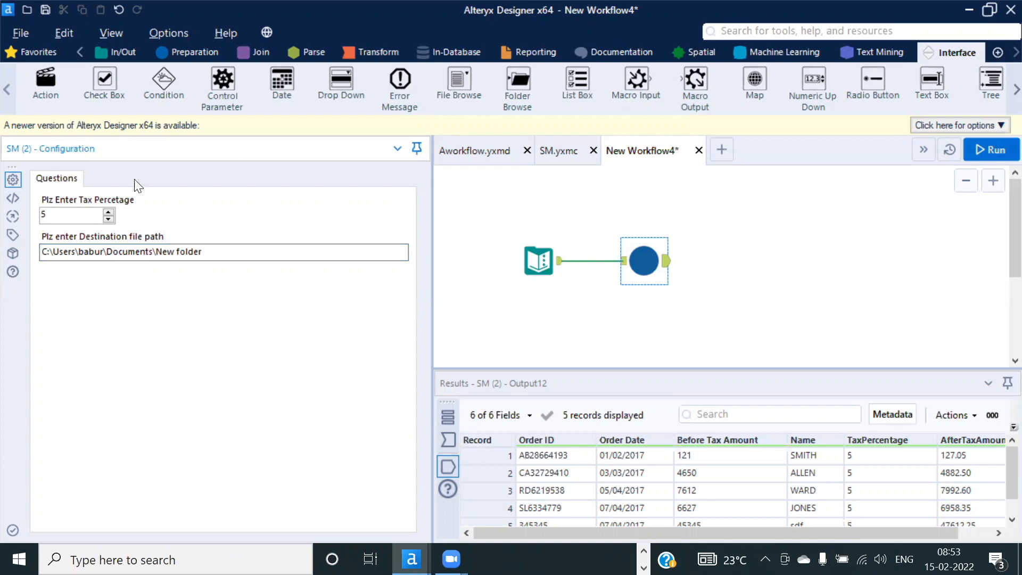
drag(230, 253, 36, 253)
click(244, 253)
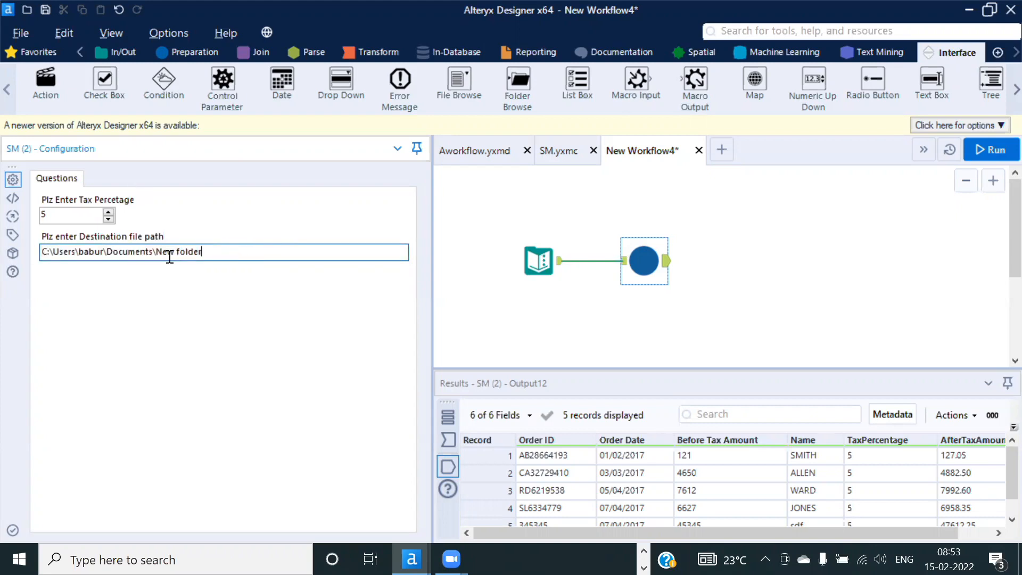
Step: Clear the SM macro's destination file path and run New Workflow4 with it empty
drag(214, 253, 8, 253)
key(BackSpace)
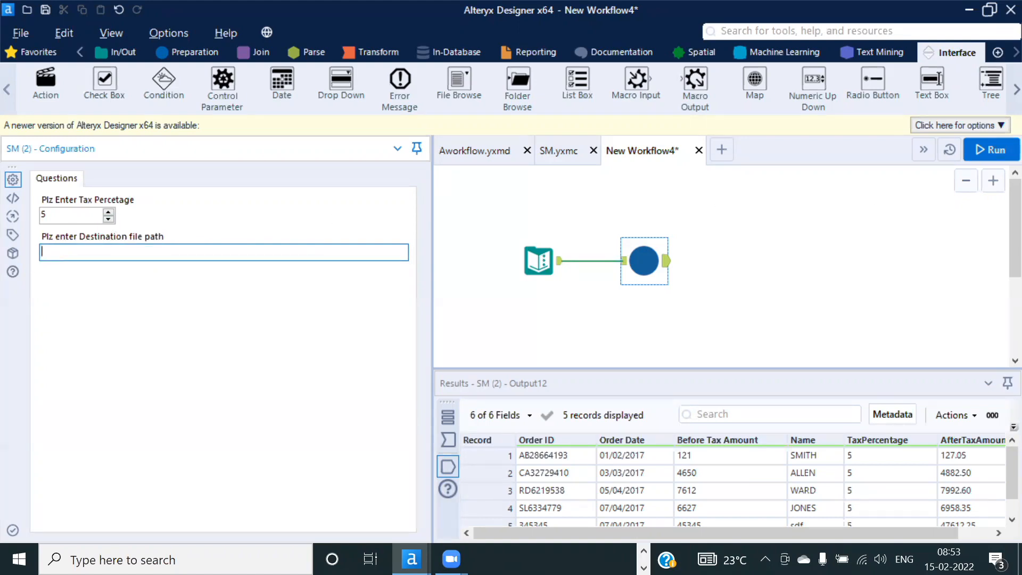
click(990, 151)
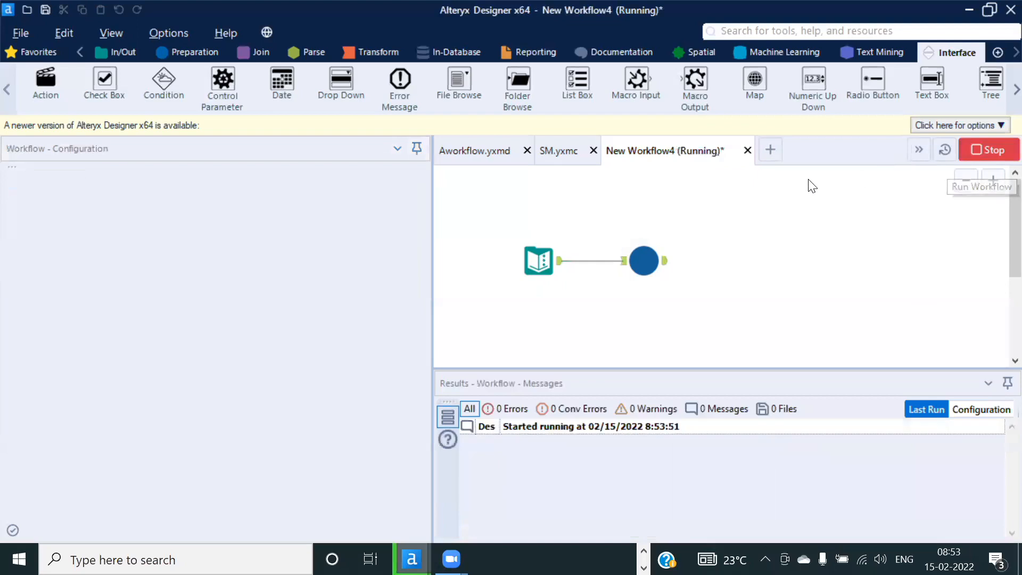
click(661, 338)
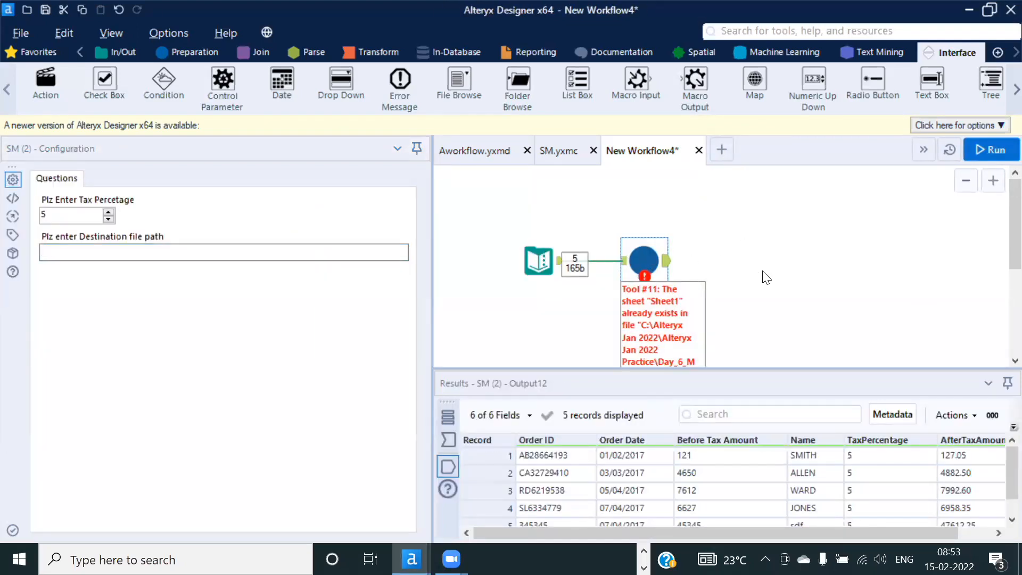
Step: Switch to the Delete folder in File Explorer and permanently delete the SM Excel file
click(171, 254)
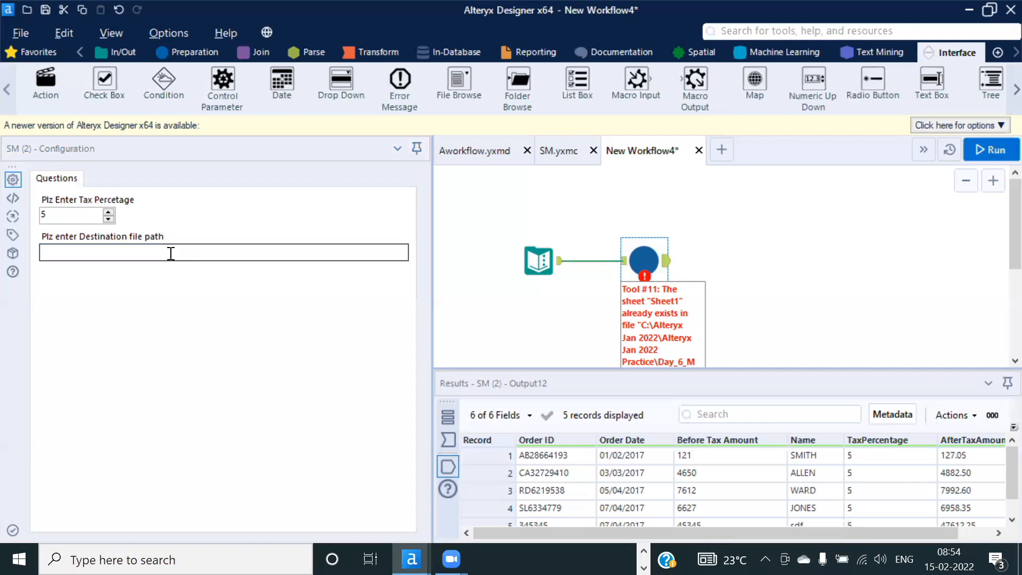
key(alt+Tab)
key(alt+Tab)
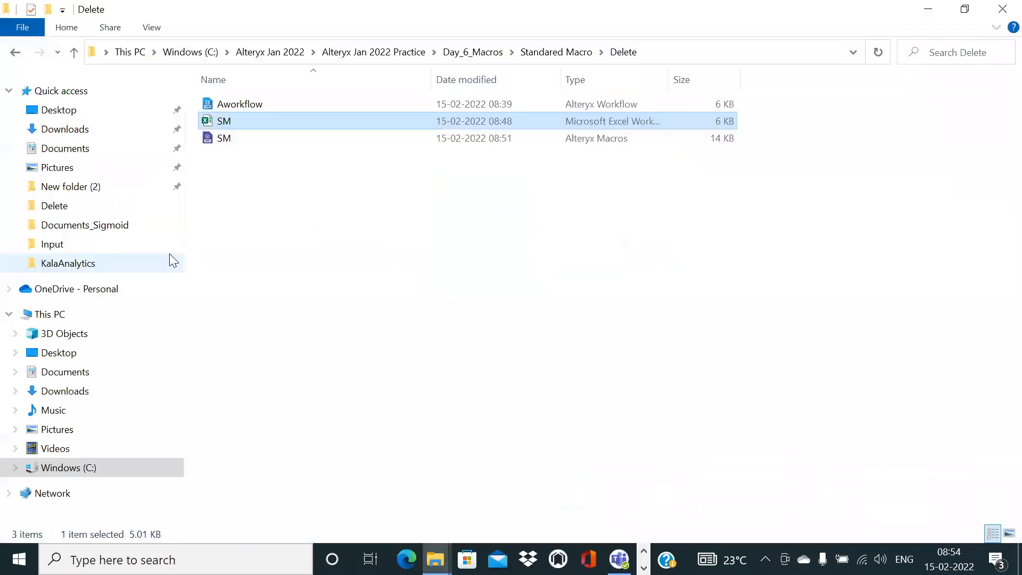
click(349, 198)
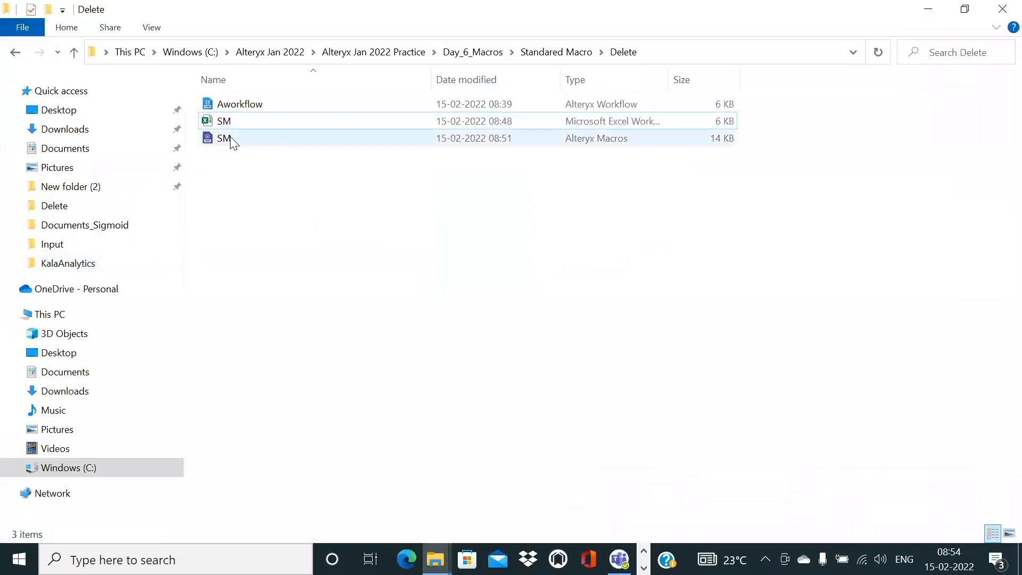
click(233, 143)
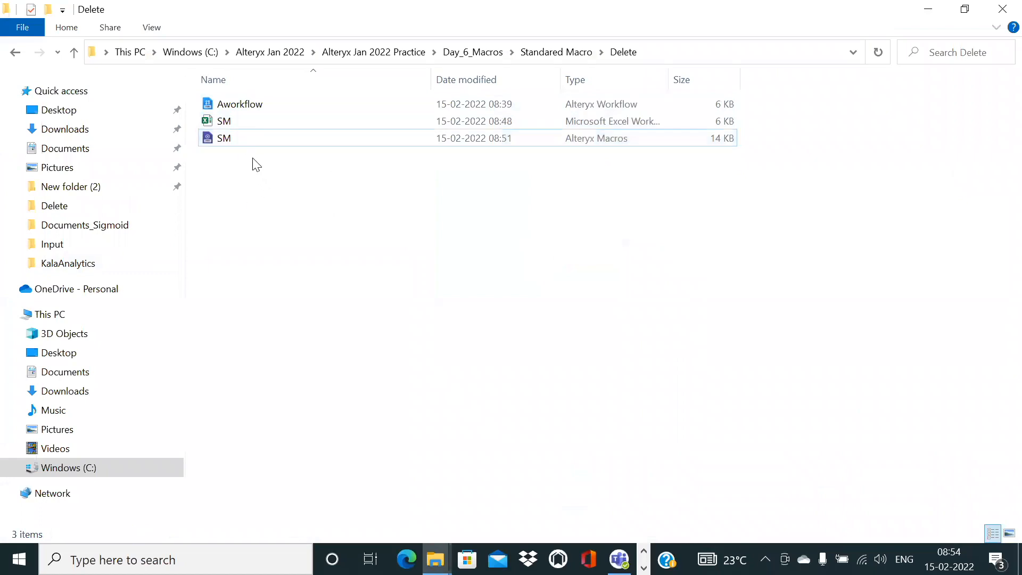
click(235, 128)
key(shift+Delete)
key(Return)
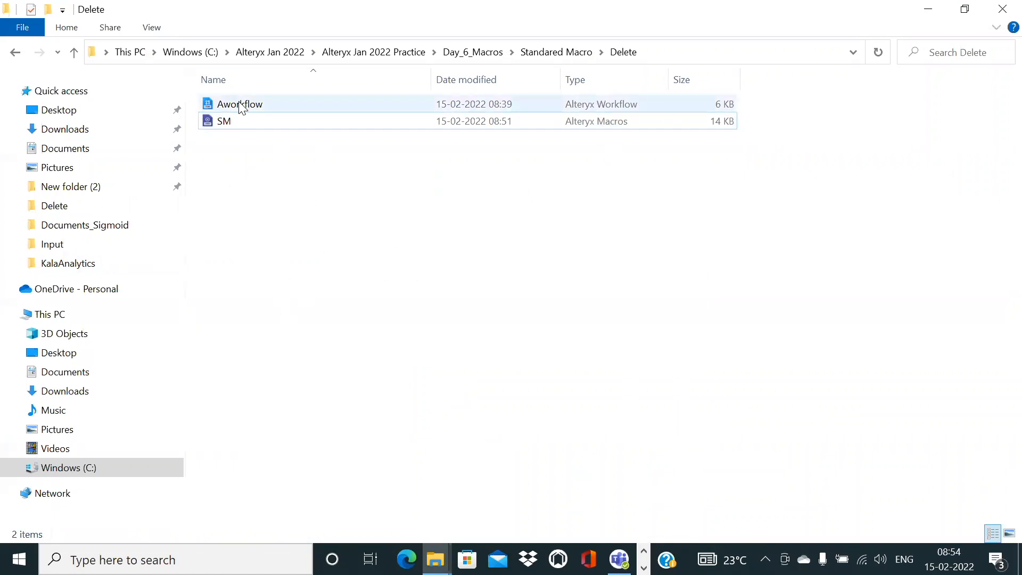
Step: Return to Alteryx Designer, rerun New Workflow4 with the empty destination path, and check the Delete folder for the SM Excel output
key(alt+Tab)
click(660, 223)
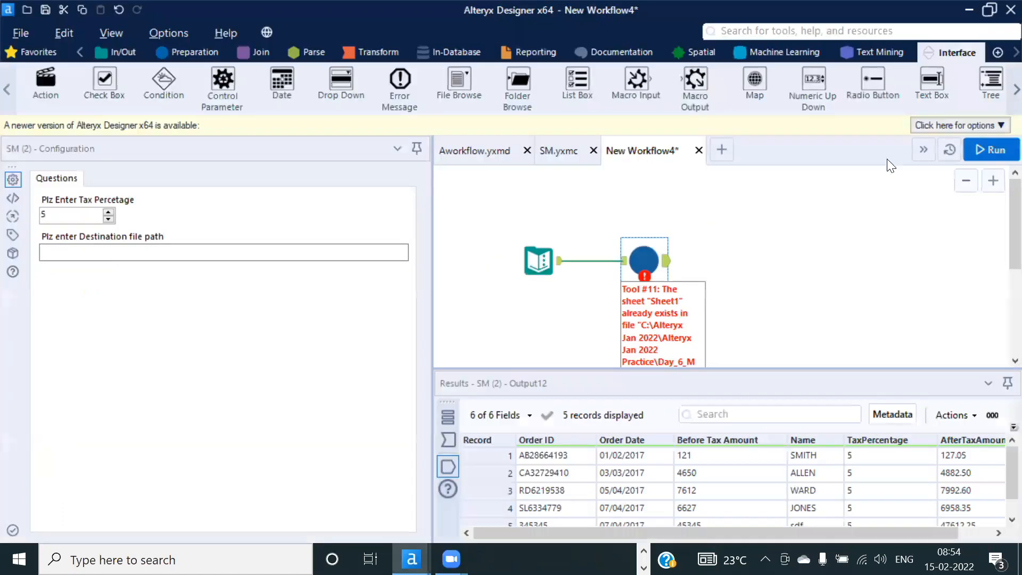
click(983, 155)
click(659, 331)
key(alt+Tab)
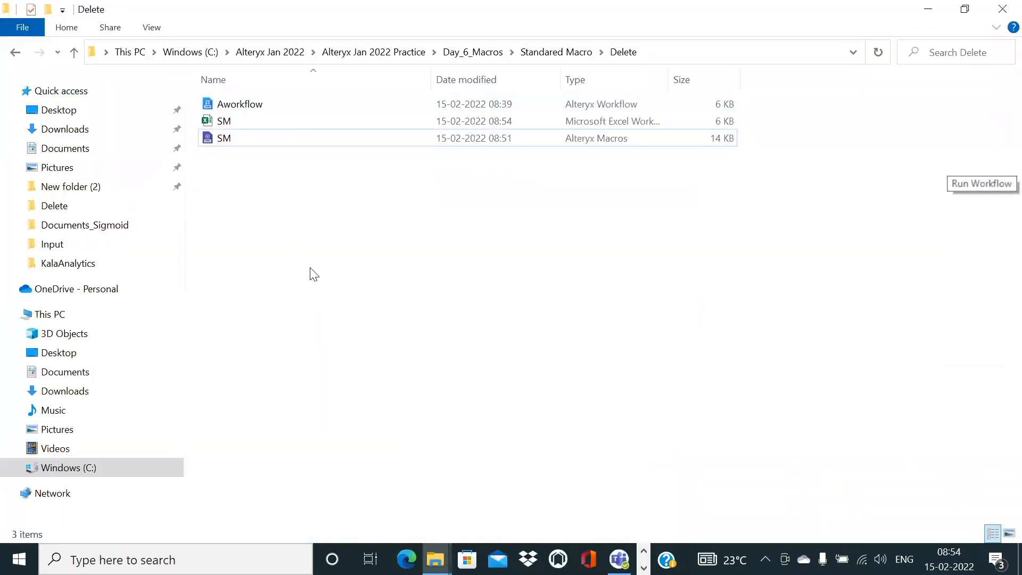
key(alt+Tab)
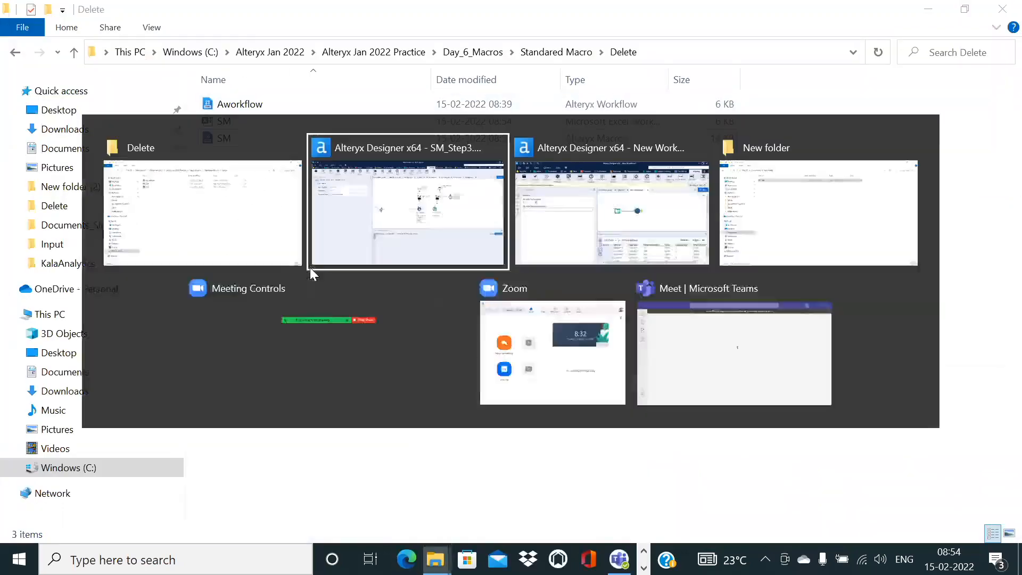
Step: Return to Alteryx Designer and check the Output Data tool's file path in SM.yxmc, ending back in New Workflow4
key(alt+Tab)
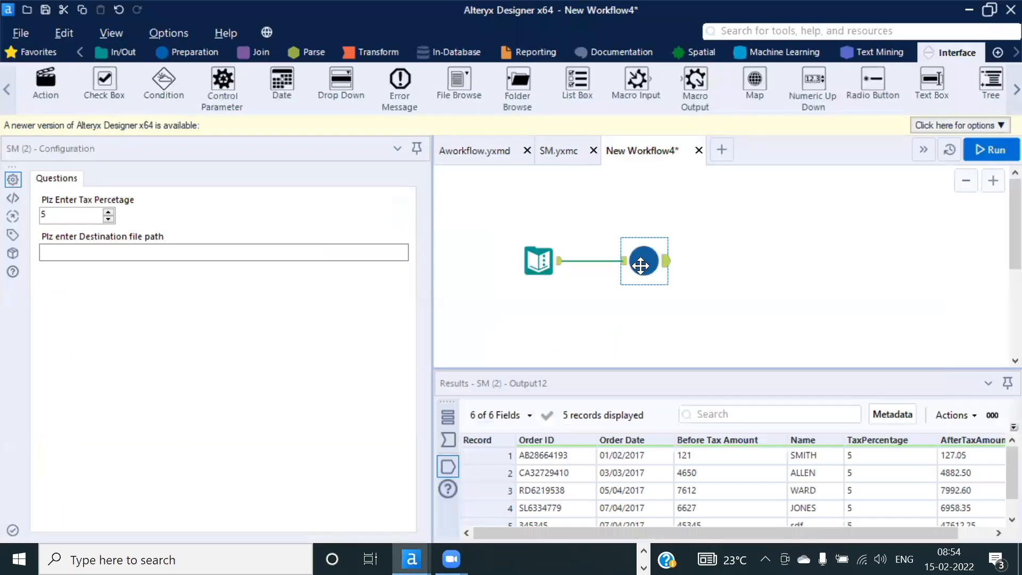
click(558, 151)
click(745, 351)
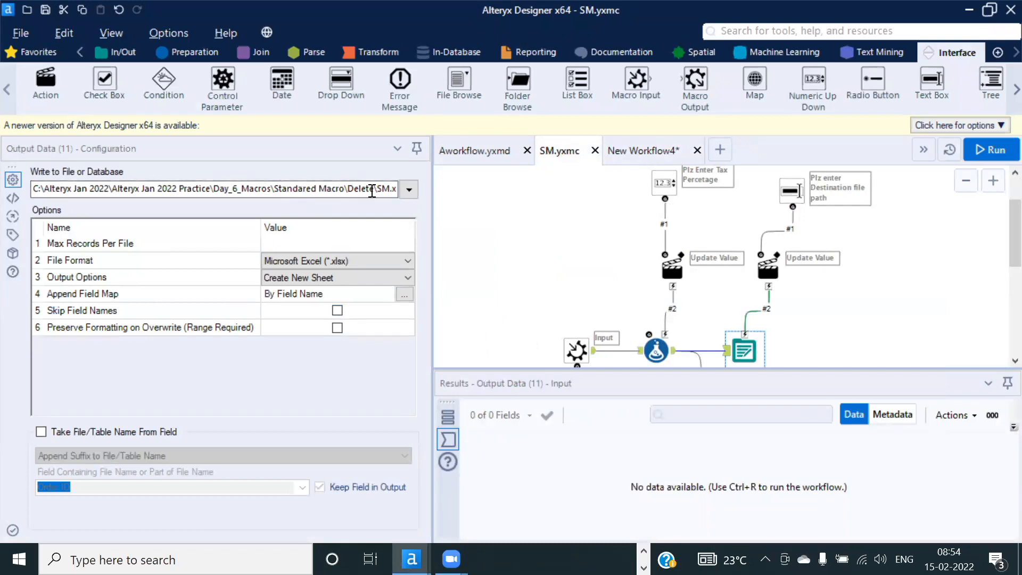
click(640, 149)
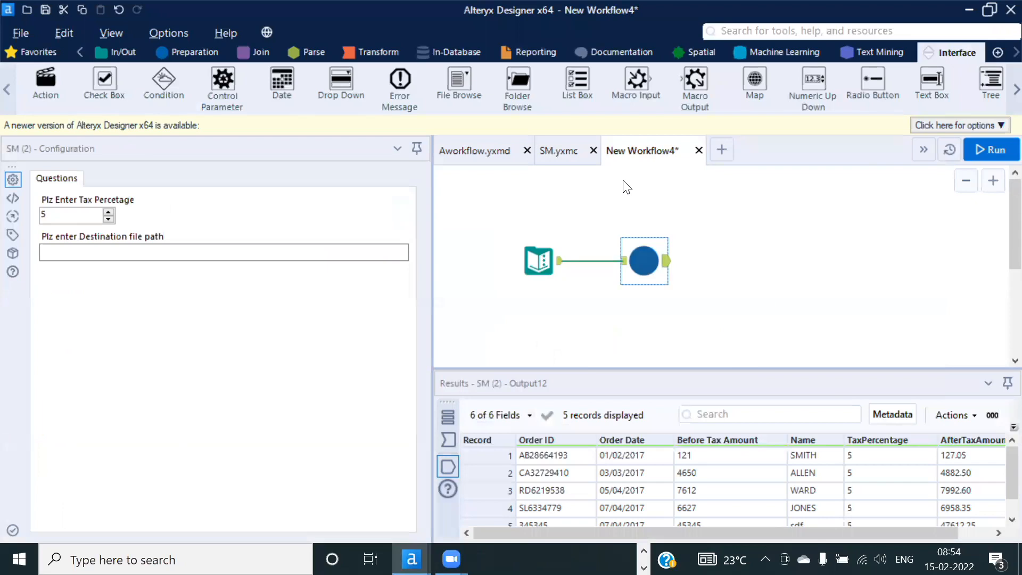
Step: Switch to the Delete folder in File Explorer to check the SM Excel file, and return to New Workflow4 in Alteryx Designer
key(alt+Tab)
key(Tab)
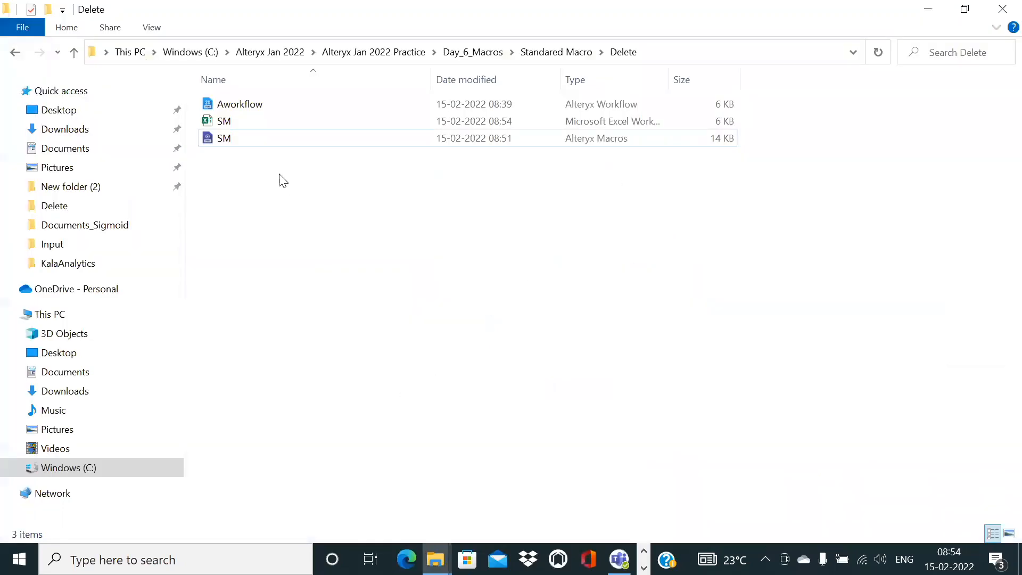
key(alt+Tab)
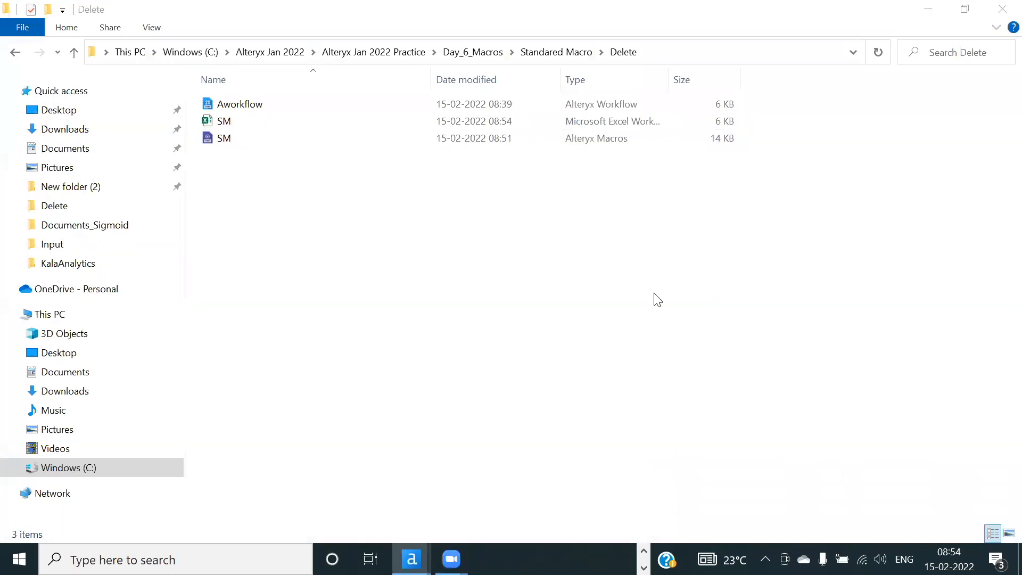
key(alt+Tab)
key(Tab)
Step: Rerun New Workflow4 with the destination file path left empty and check the run messages for the SM macro
click(162, 249)
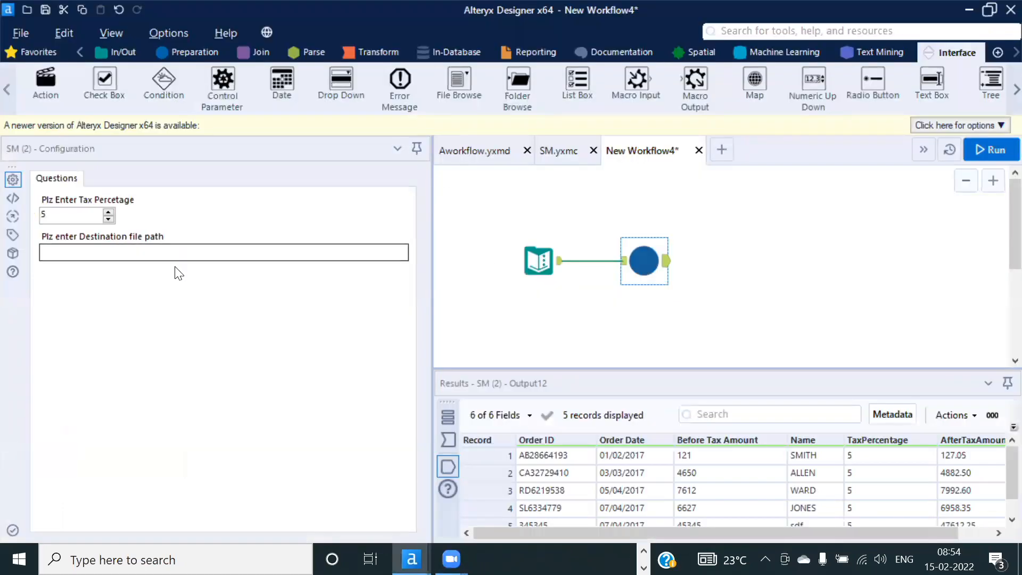
click(150, 251)
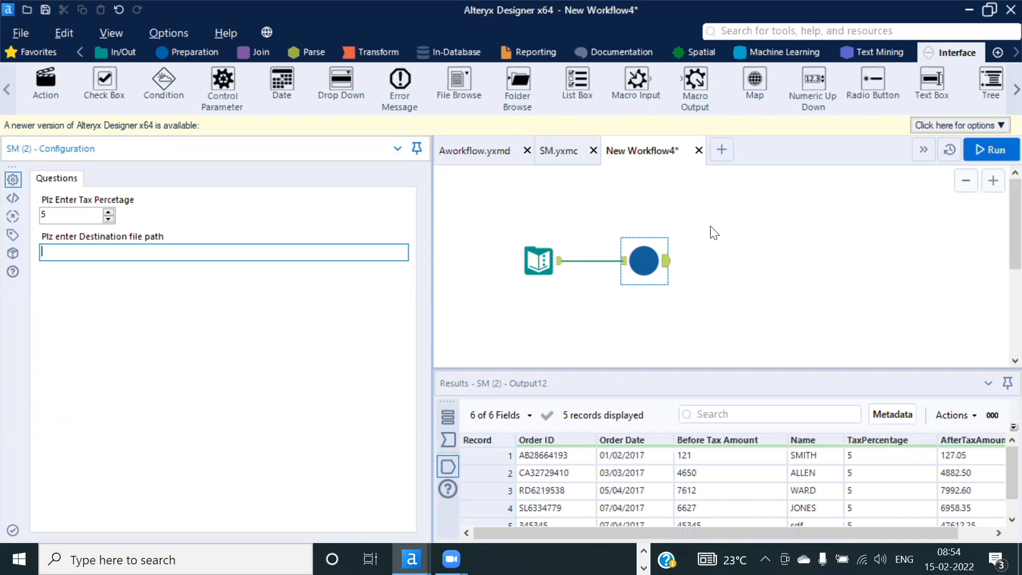
click(997, 149)
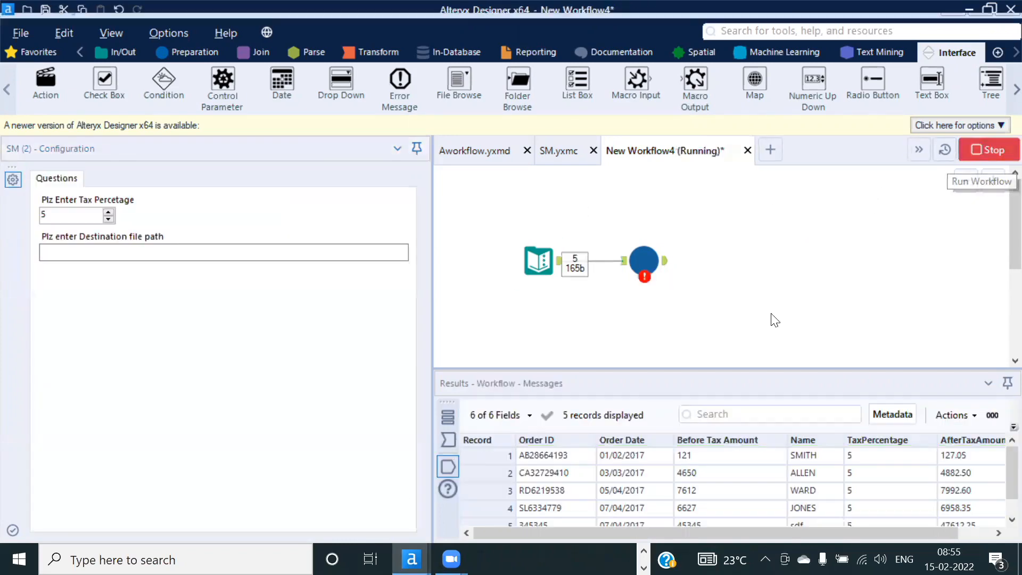
click(655, 340)
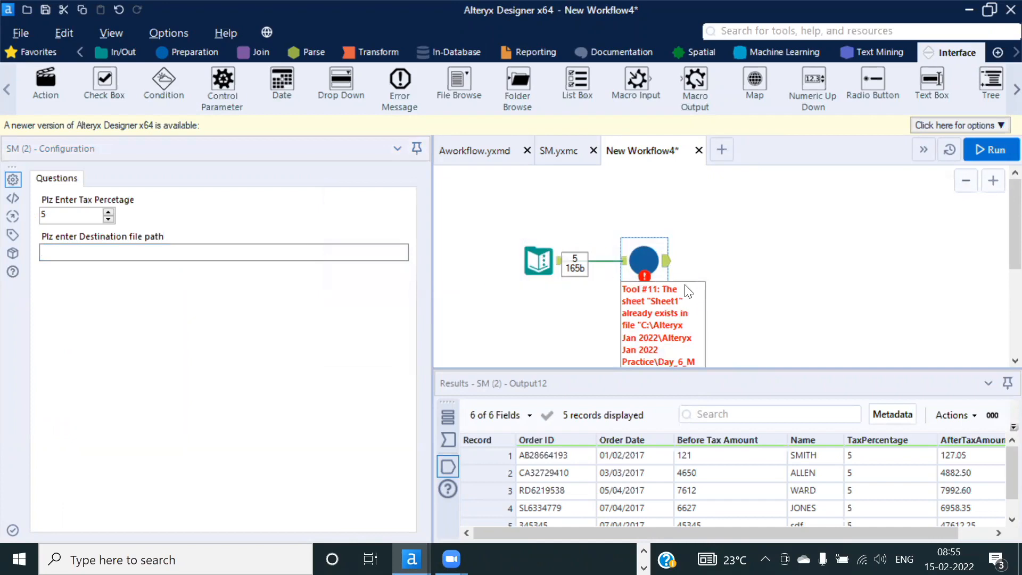
click(773, 256)
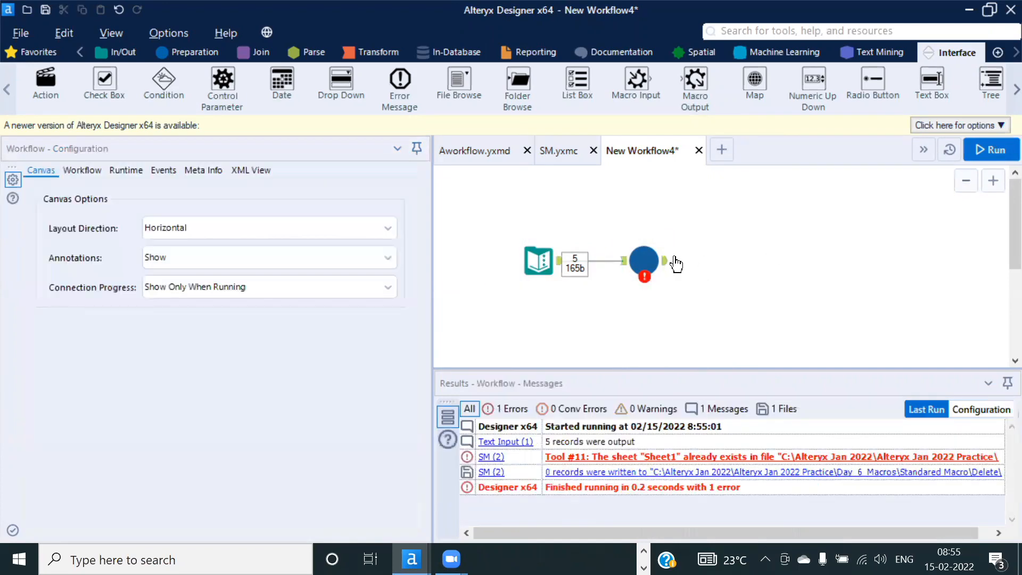
click(644, 264)
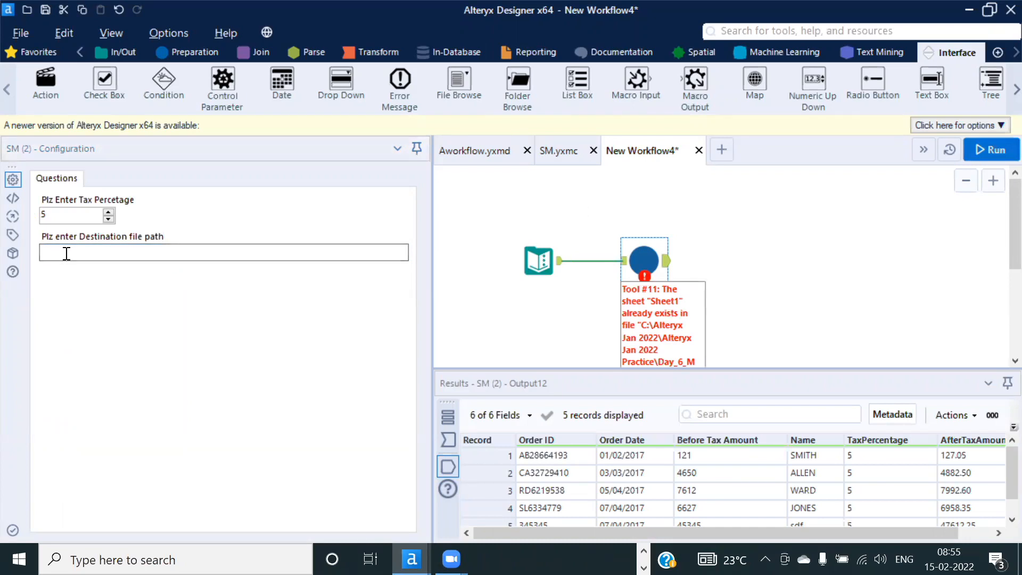
Step: Compare the SM macro's destination file path question in New Workflow4 with the tools in SM.yxmc
click(67, 253)
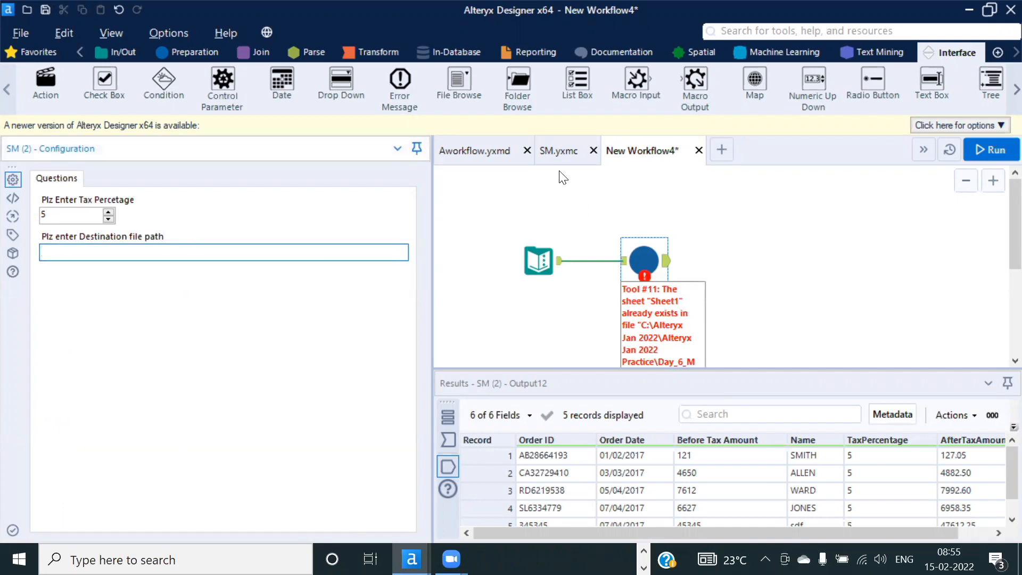
click(558, 151)
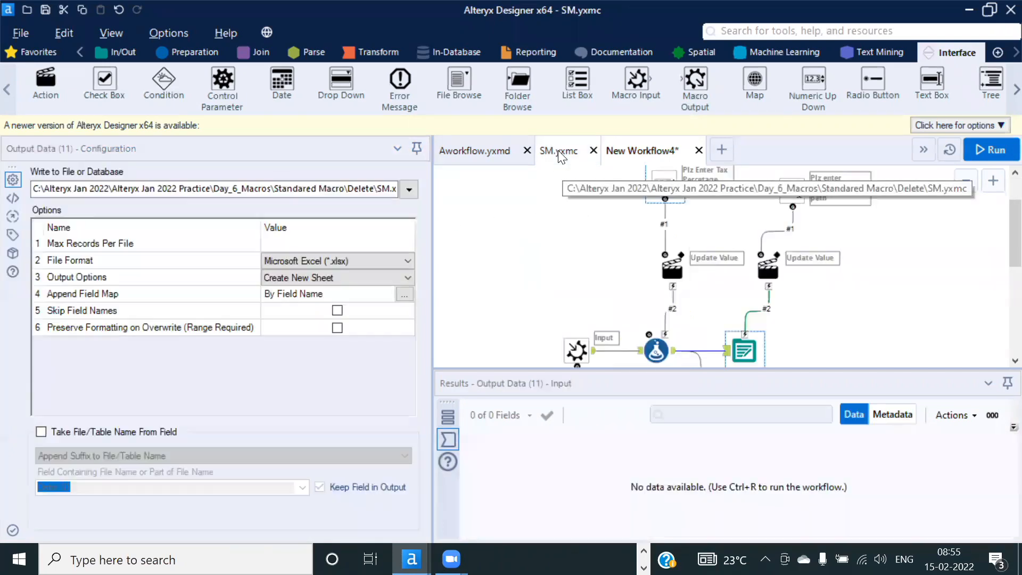
click(648, 151)
click(105, 250)
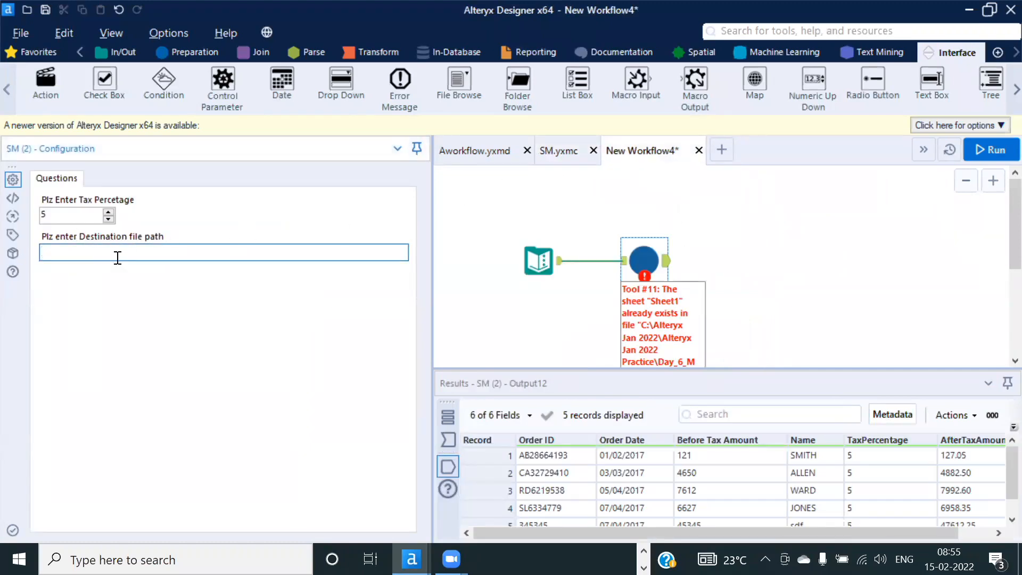
click(588, 151)
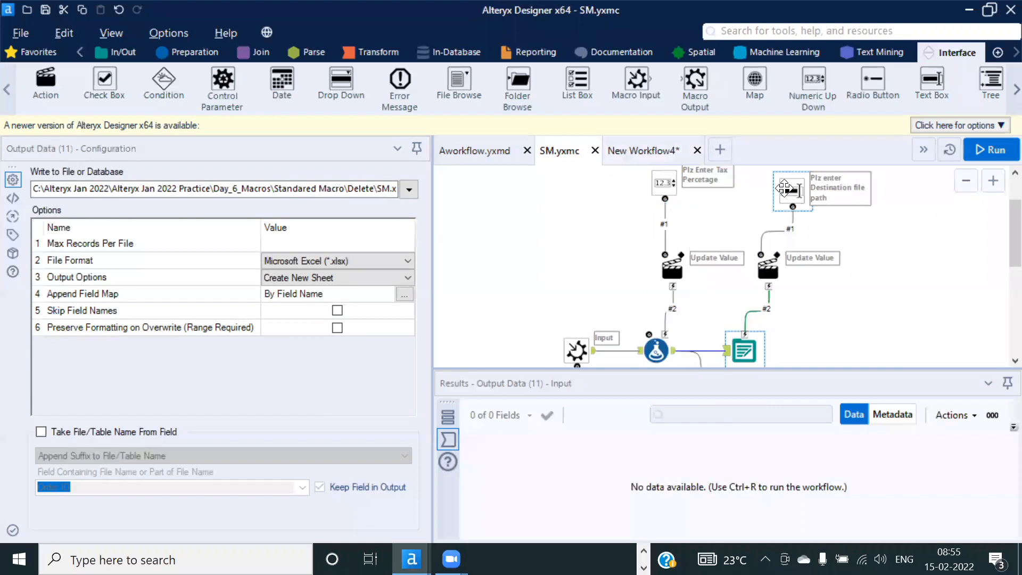
Step: Add an Error Message tool to SM.yxmc, connected to the destination file path Text Box
click(793, 209)
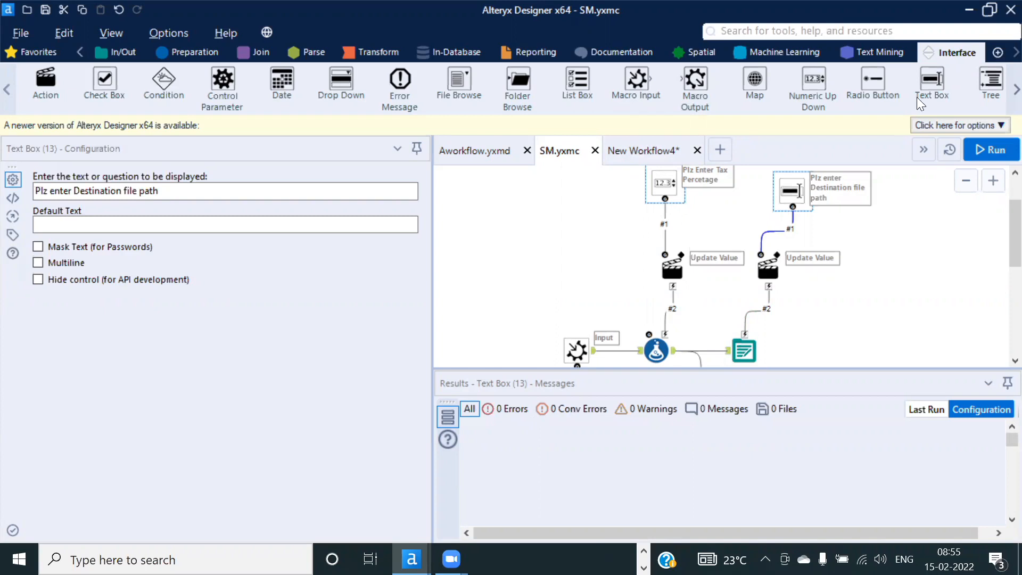
mouse_move(405, 80)
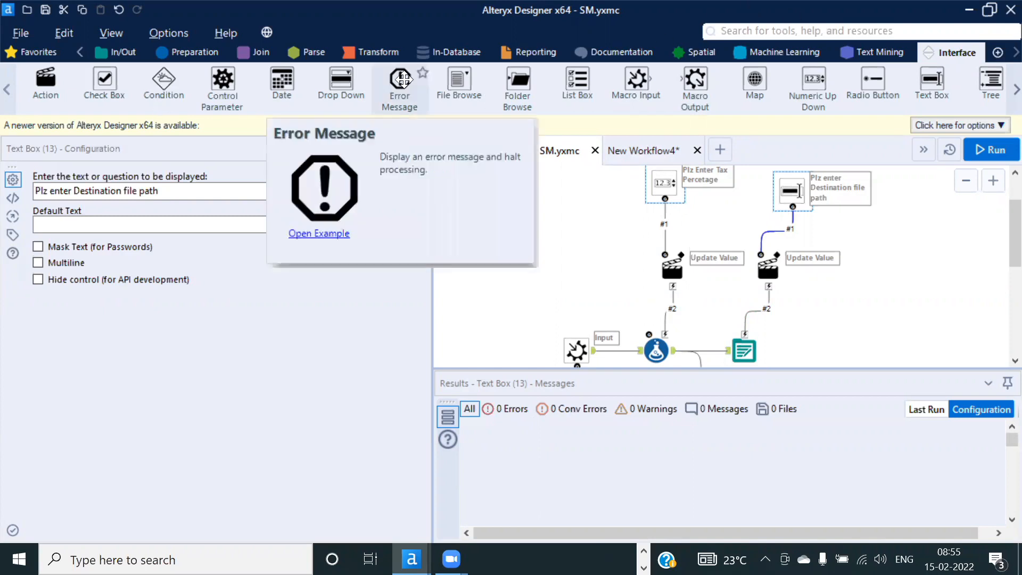
drag(403, 79, 863, 254)
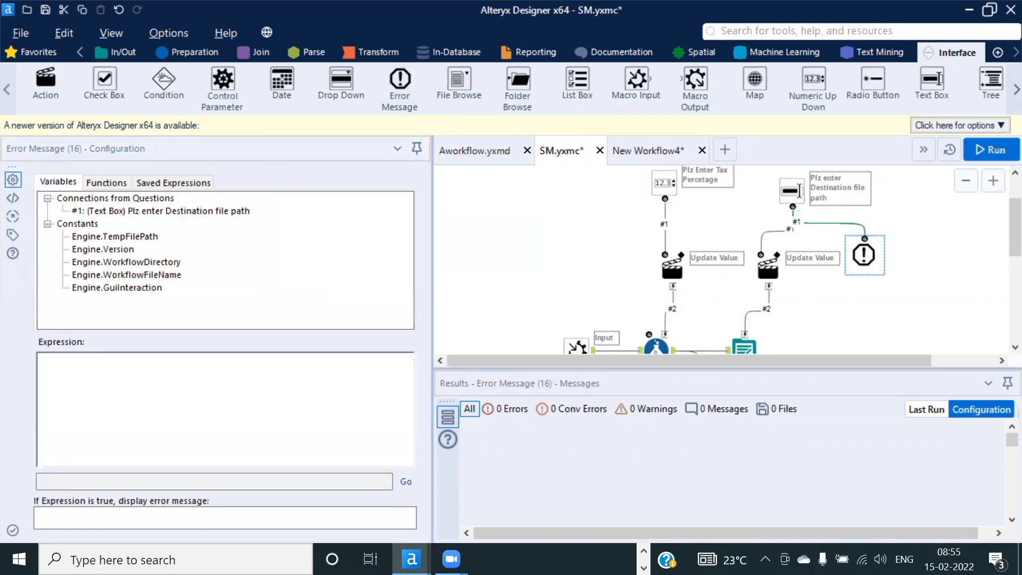
Step: Set the Error Message tool's expression to isempty([#1]), referencing the destination file path Text Box
click(108, 367)
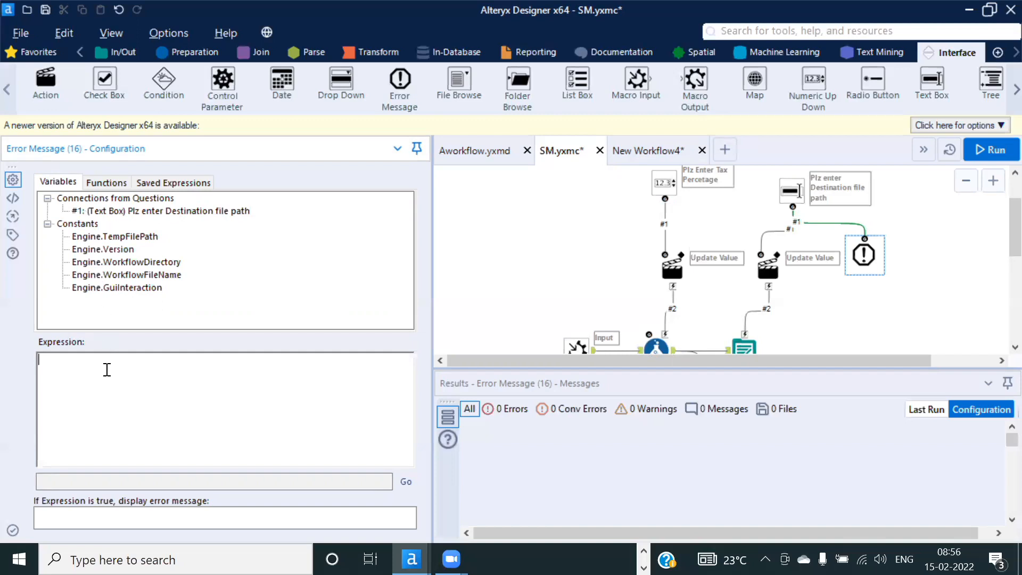
text(isem)
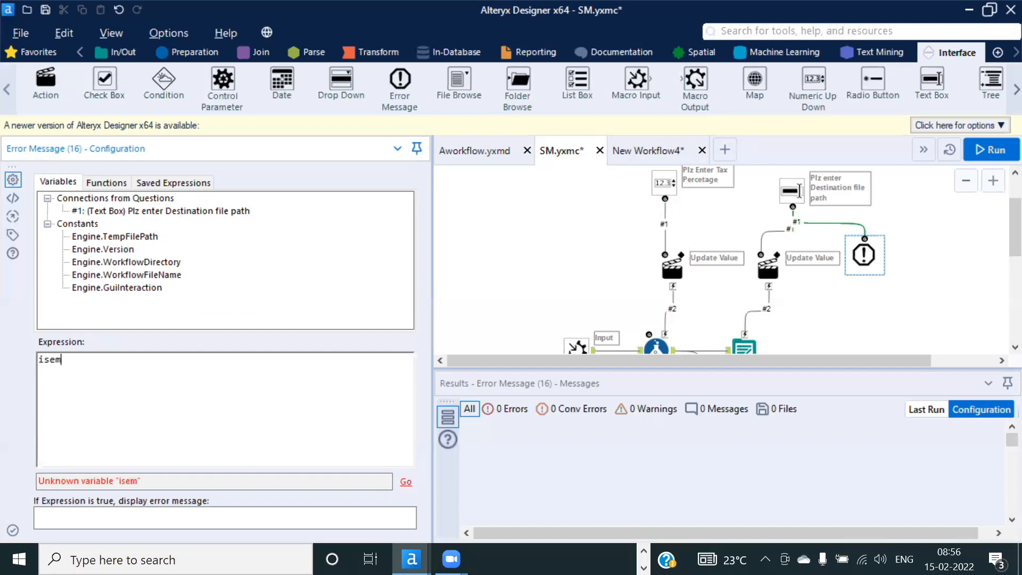
text(pty()
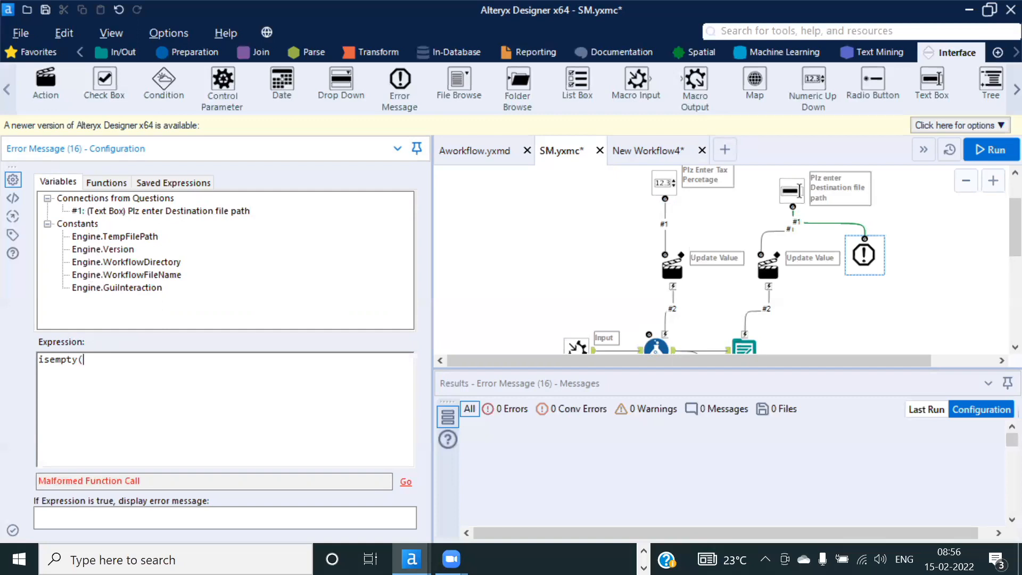
double_click(93, 211)
text())
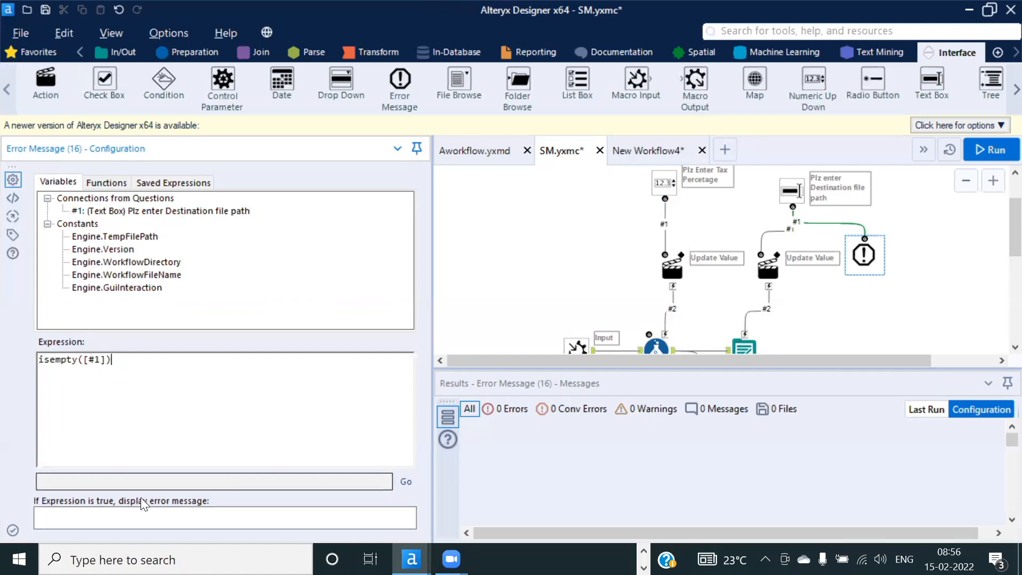
Step: Set the error message text to "Plz enter the path" and save the SM.yxmc macro
click(96, 512)
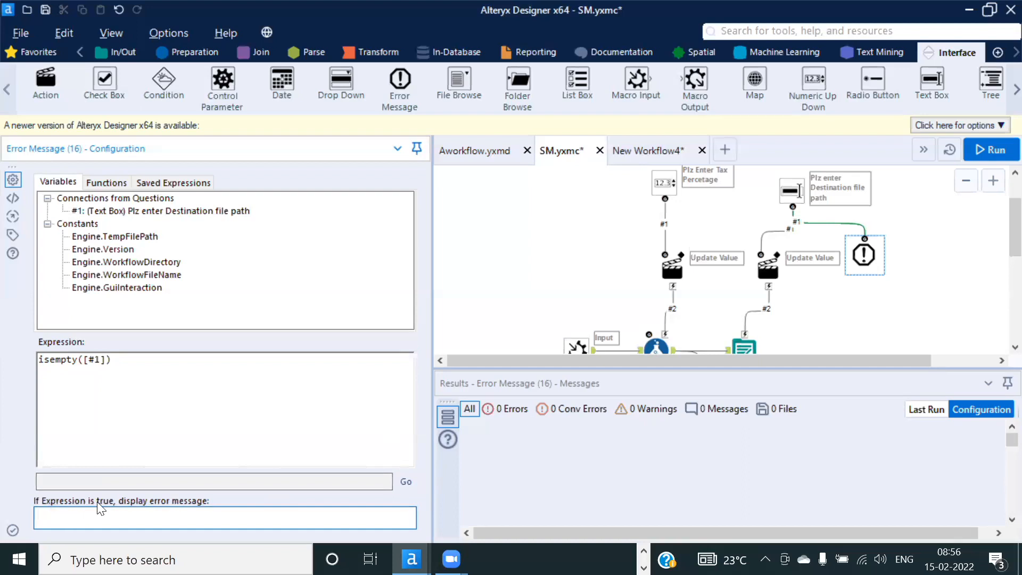
drag(120, 366, 45, 365)
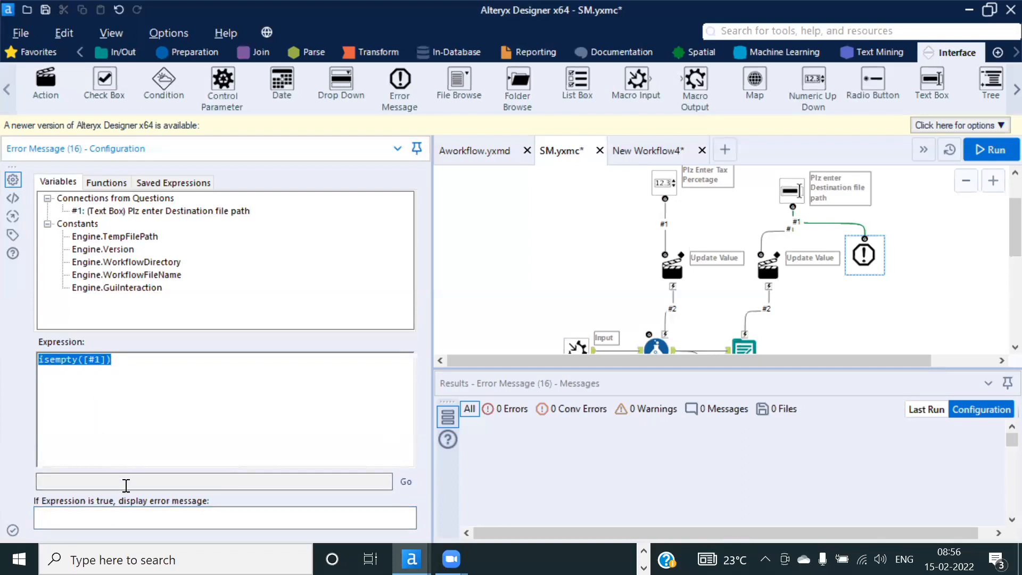
click(183, 518)
text(Plz enter the path)
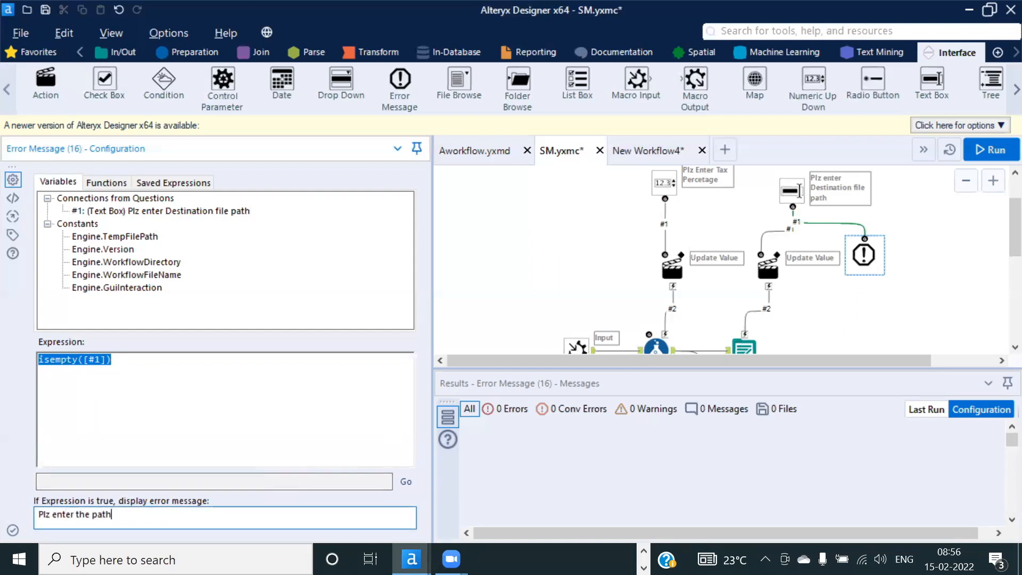
click(630, 214)
key(ctrl+s)
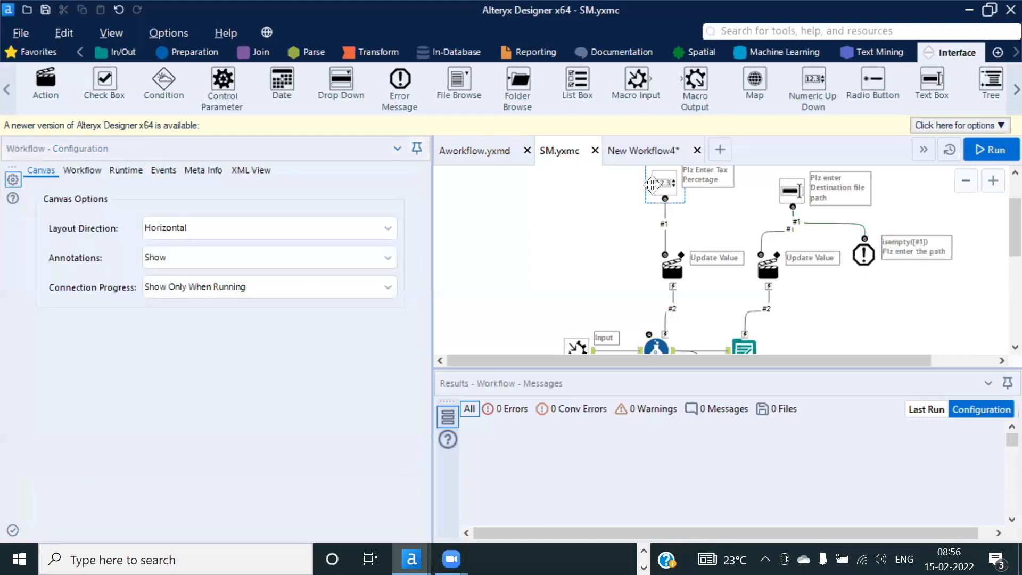
Step: Return to New Workflow4, accept the SM macro refresh, and enter the user's Documents\New folder path as the destination file path
click(634, 148)
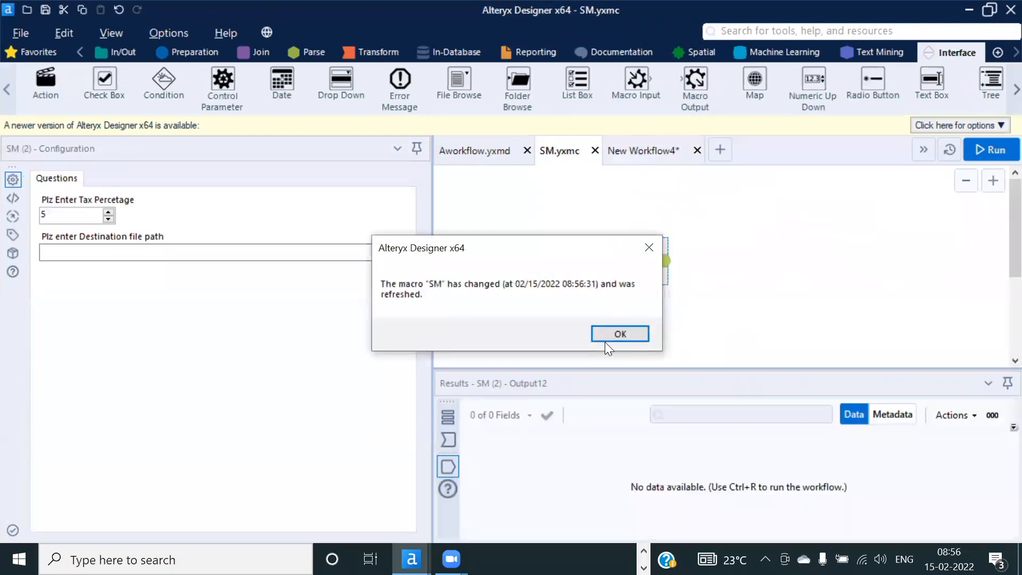
click(619, 334)
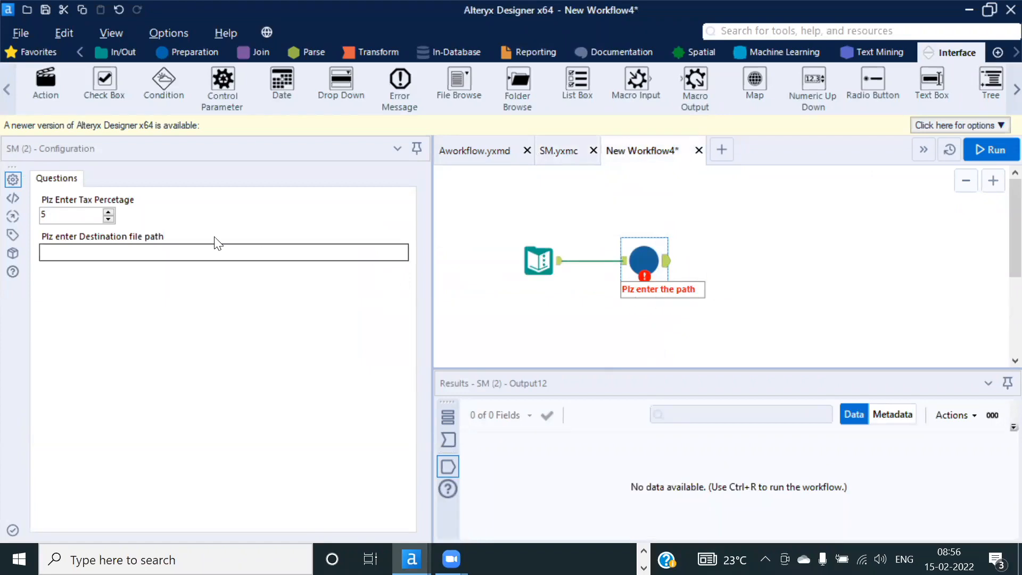
click(181, 252)
text(C:\Users\Admin\Documents\New folder)
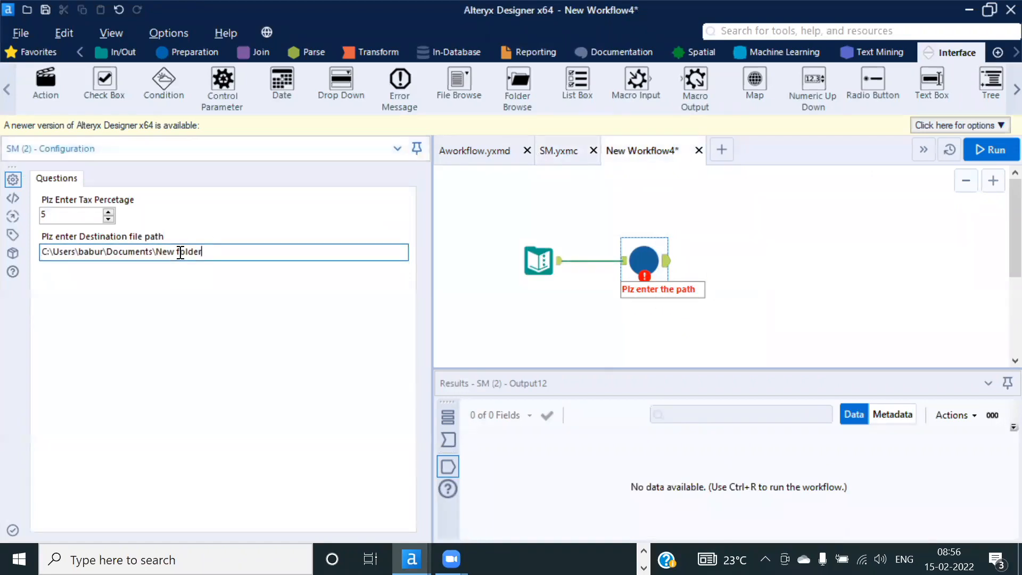
click(848, 269)
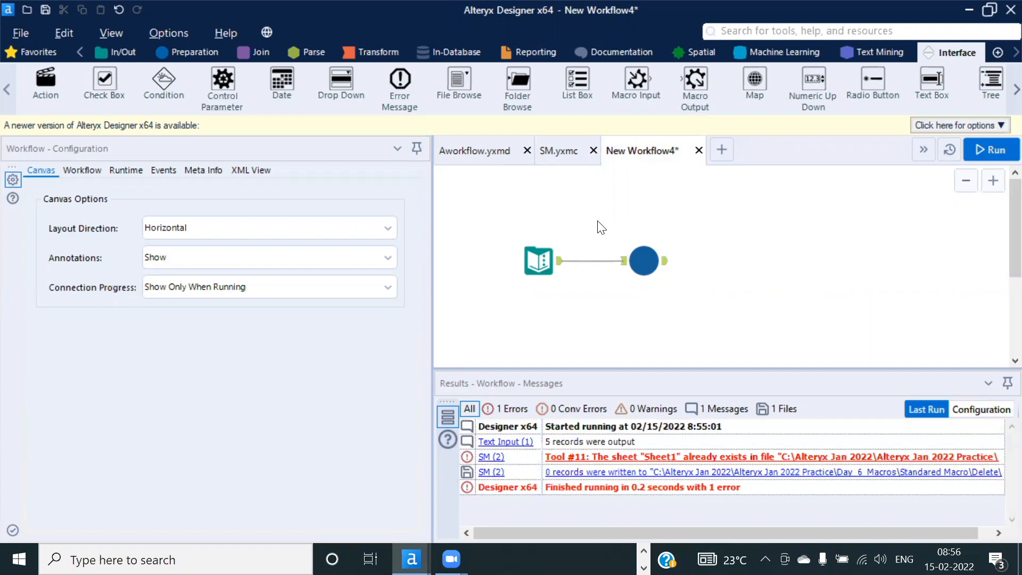
Step: Open the Data Cleansing tool's underlying macro Cleanse.yxmc and examine its overall structure
click(199, 53)
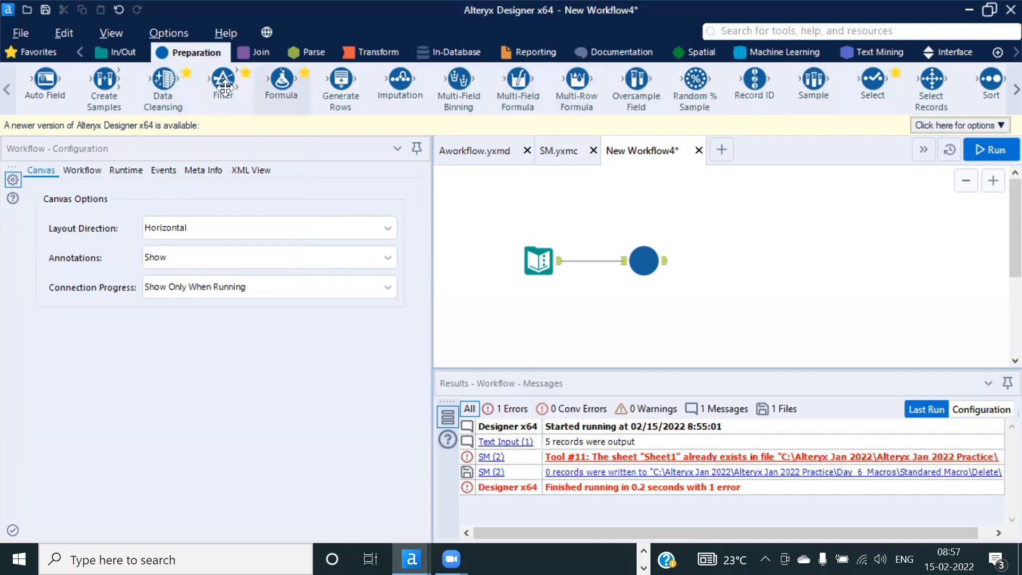
right_click(163, 80)
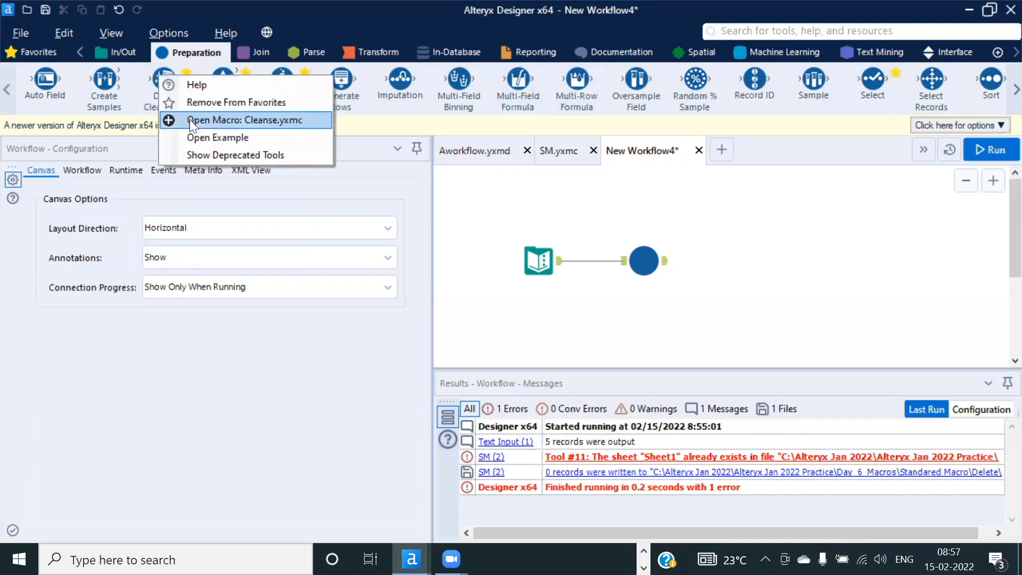
click(248, 119)
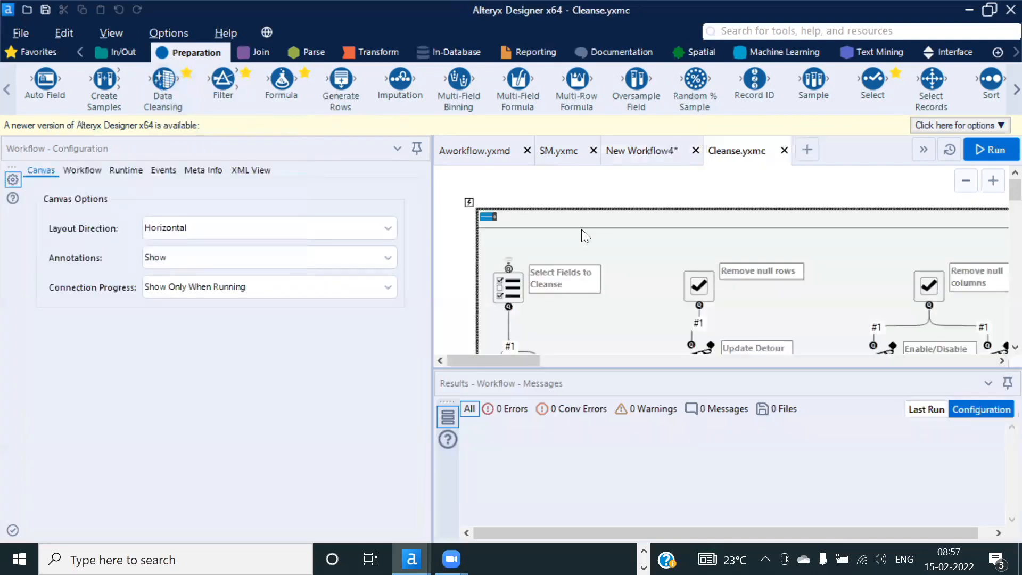
scroll(658, 217, down, 3)
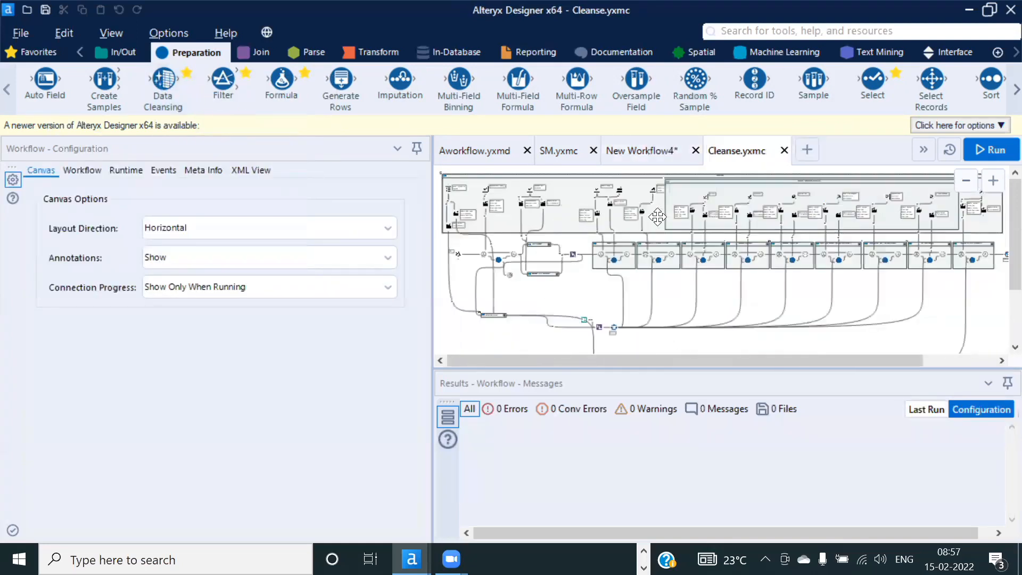
scroll(658, 216, down, 1)
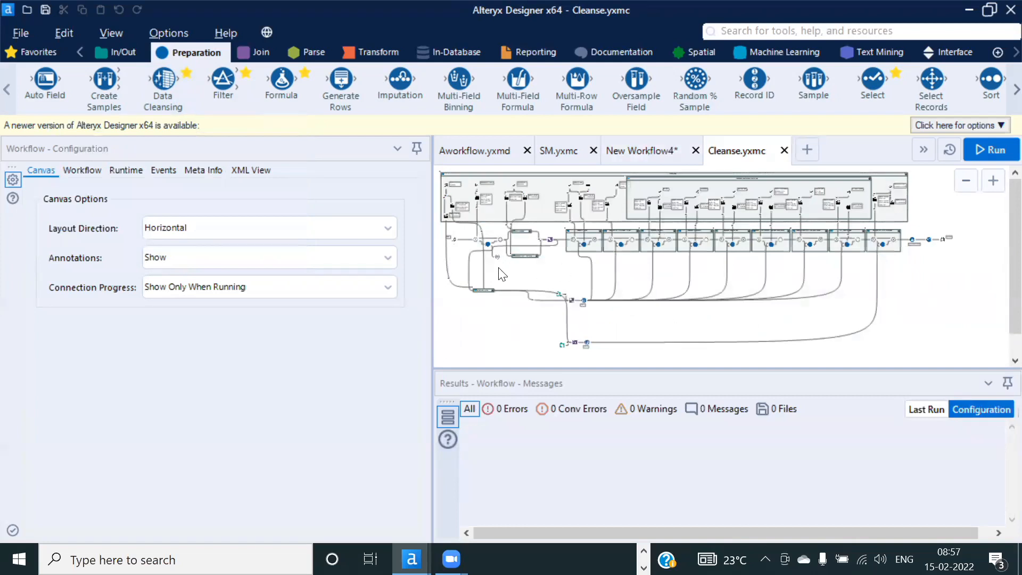
Step: Open the nested DataCleansing.MultiFieldMacro.yxmc from one of the tool containers in Cleanse.yxmc
scroll(510, 266, up, 2)
scroll(511, 264, up, 3)
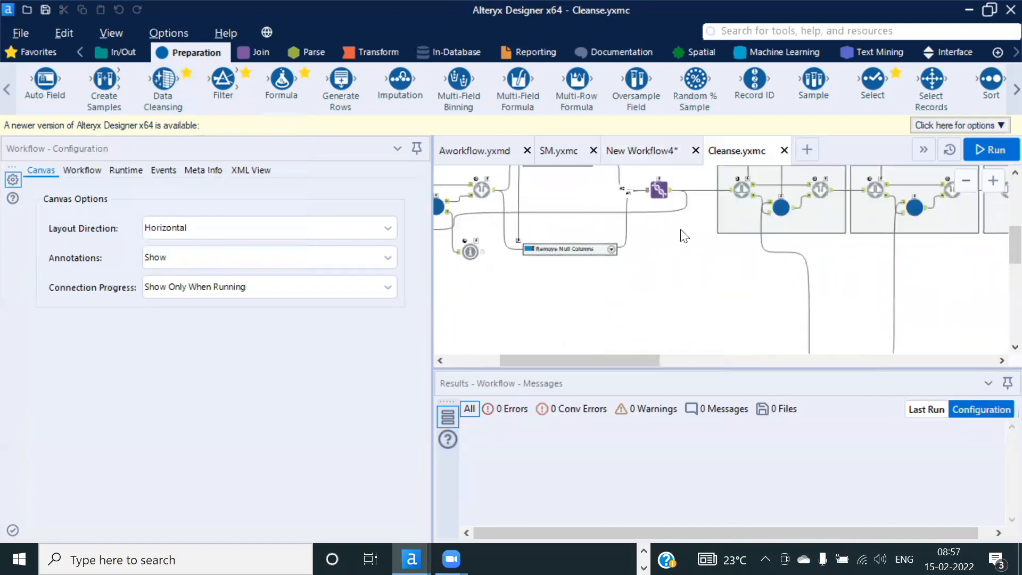
click(778, 209)
drag(617, 357, 731, 346)
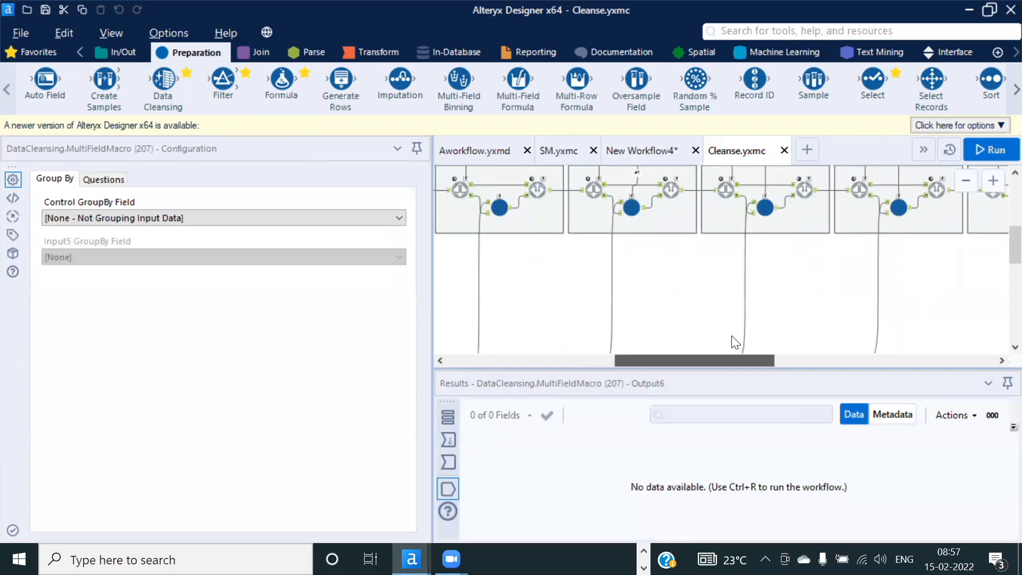
right_click(632, 207)
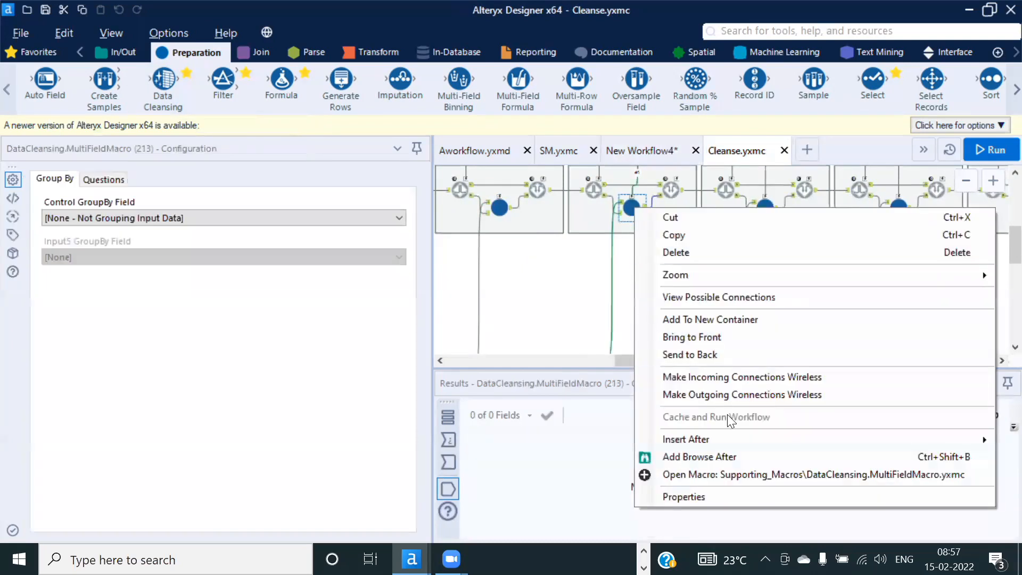
click(717, 478)
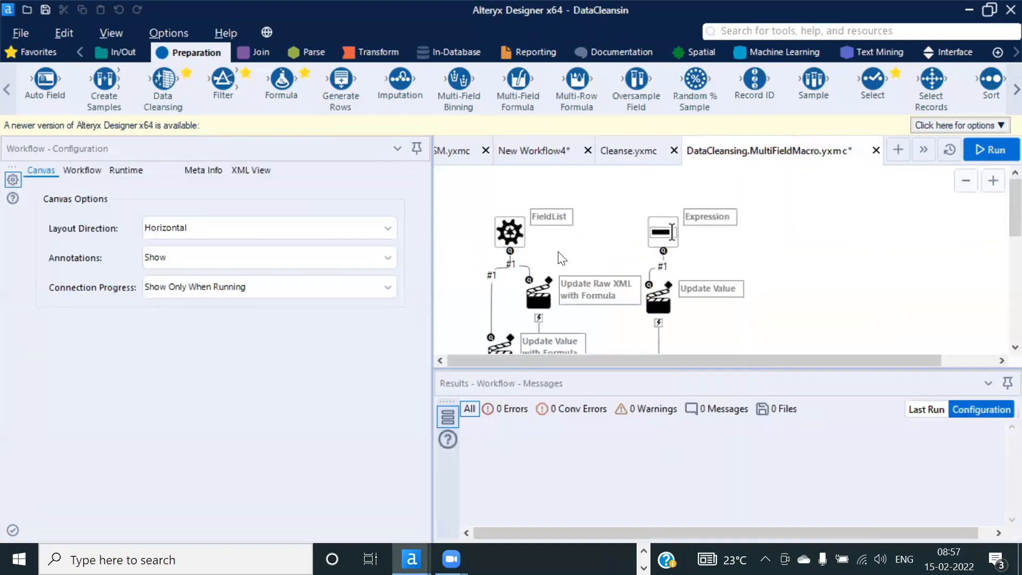
Step: Examine the DataCleansing.MultiFieldMacro.yxmc data stream and the configuration of its Multi-Field Formula tool
scroll(634, 250, down, 5)
scroll(631, 245, down, 2)
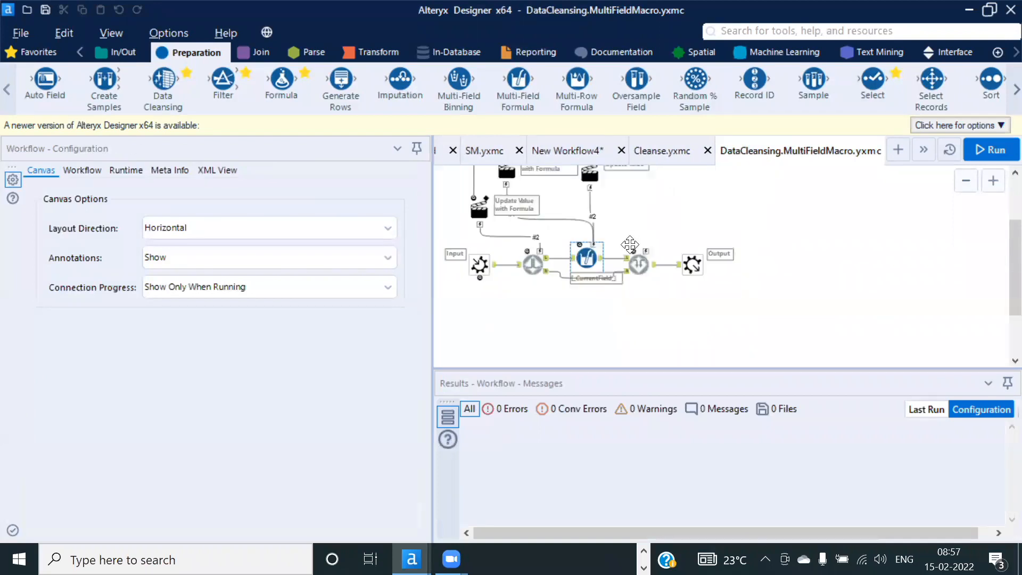
click(588, 260)
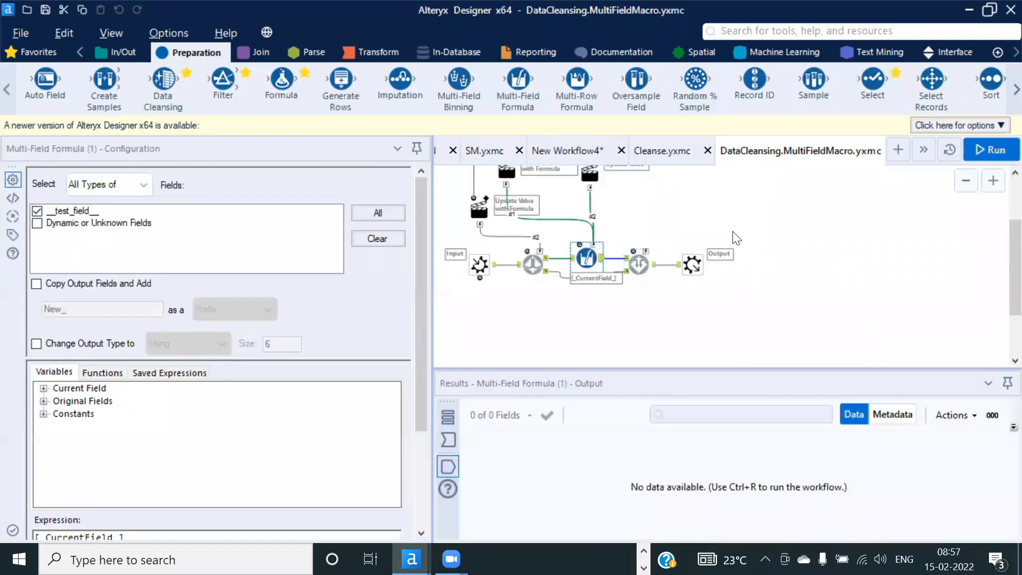
scroll(738, 237, up, 3)
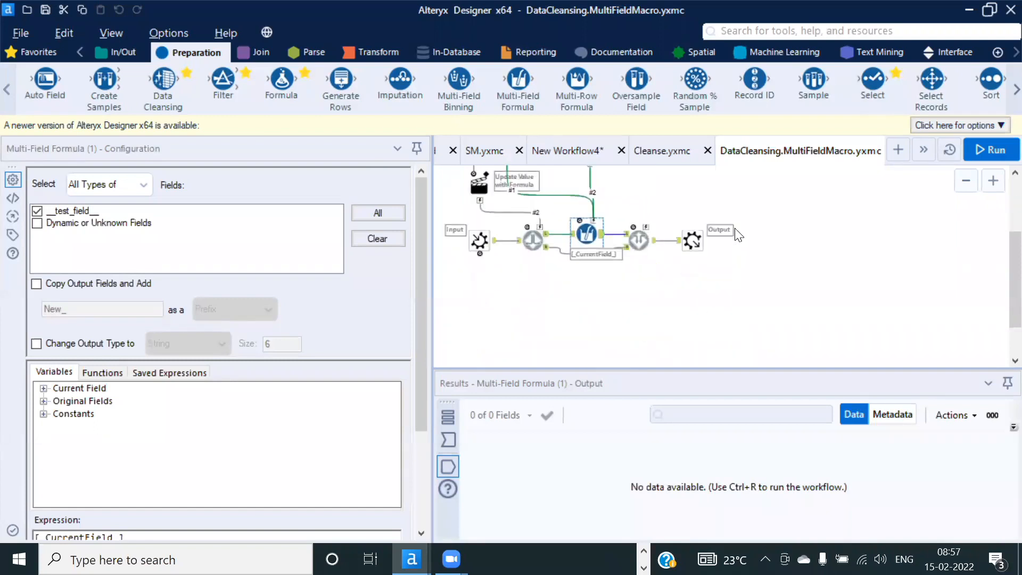
Step: Return to Cleanse.yxmc and open DataCleansing.MultiFieldNumericMacro.yxmc from the Replace with 0 (Numeric) container
click(677, 154)
scroll(768, 211, up, 2)
click(765, 228)
click(897, 231)
drag(732, 356, 909, 344)
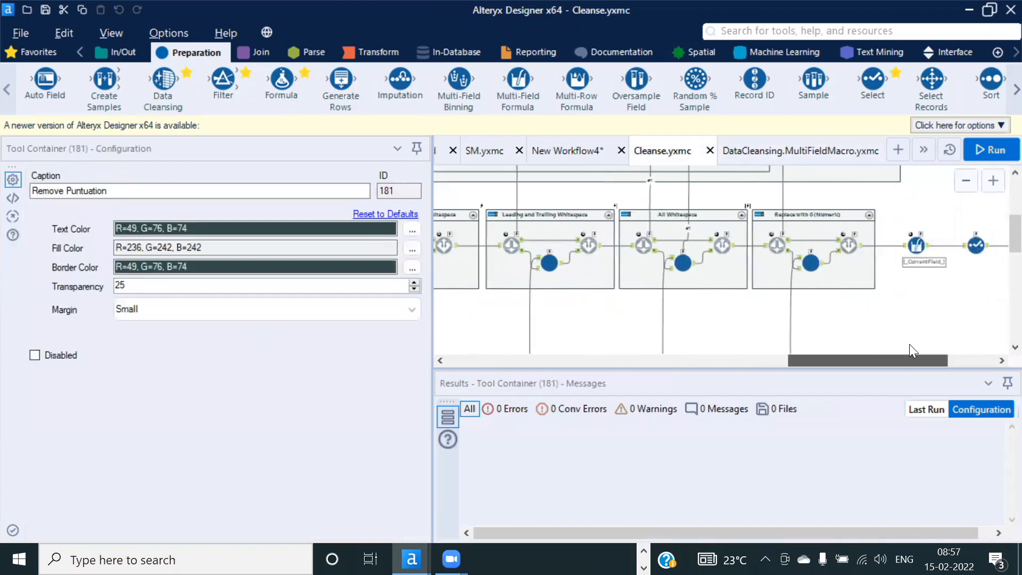
right_click(811, 262)
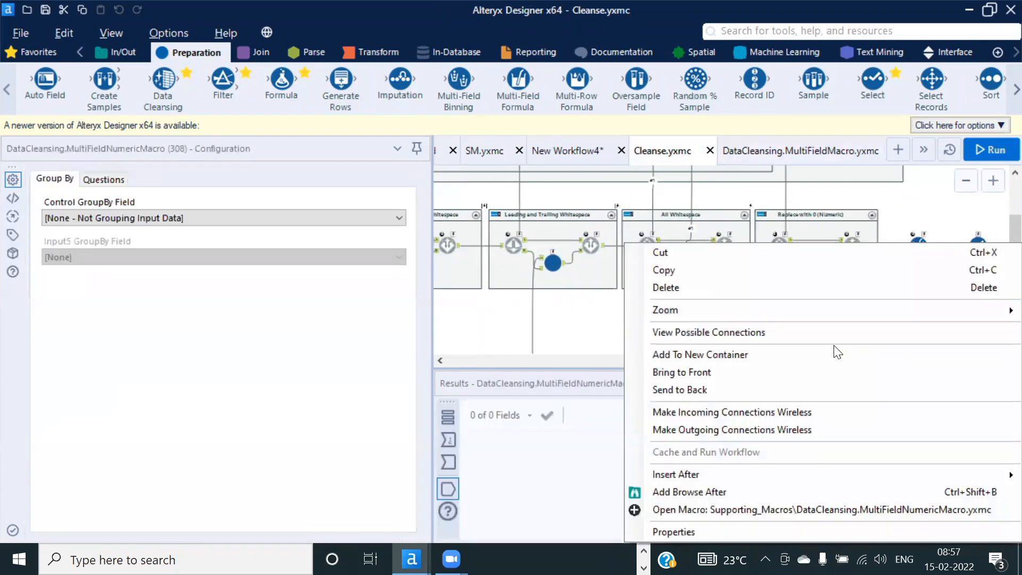
click(702, 510)
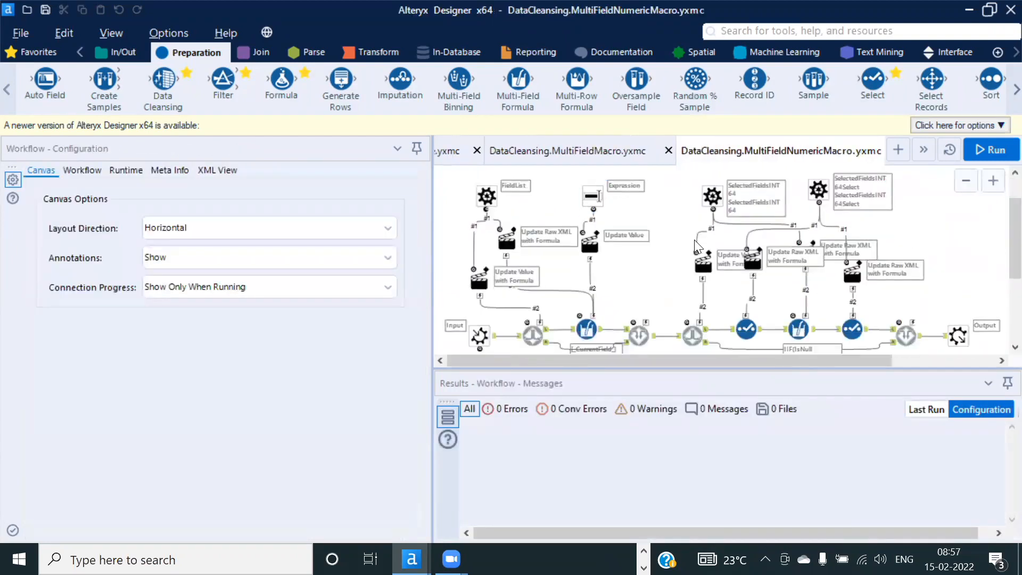
Step: Examine the numeric macro's Select and Multi-Field Formula tools and its SelectedFieldsINT64 and FieldList control parameters
scroll(698, 246, down, 1)
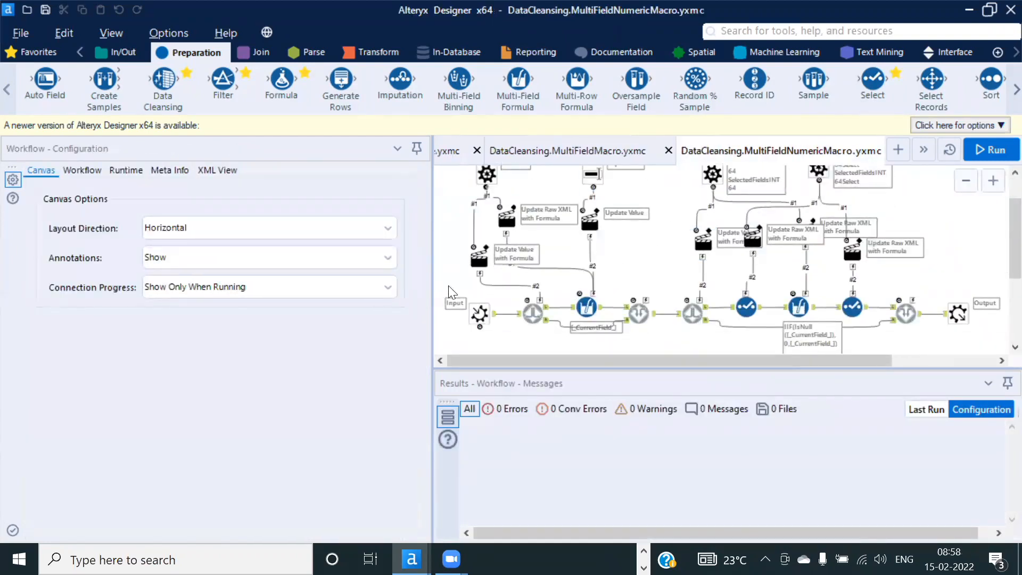
drag(445, 273, 964, 345)
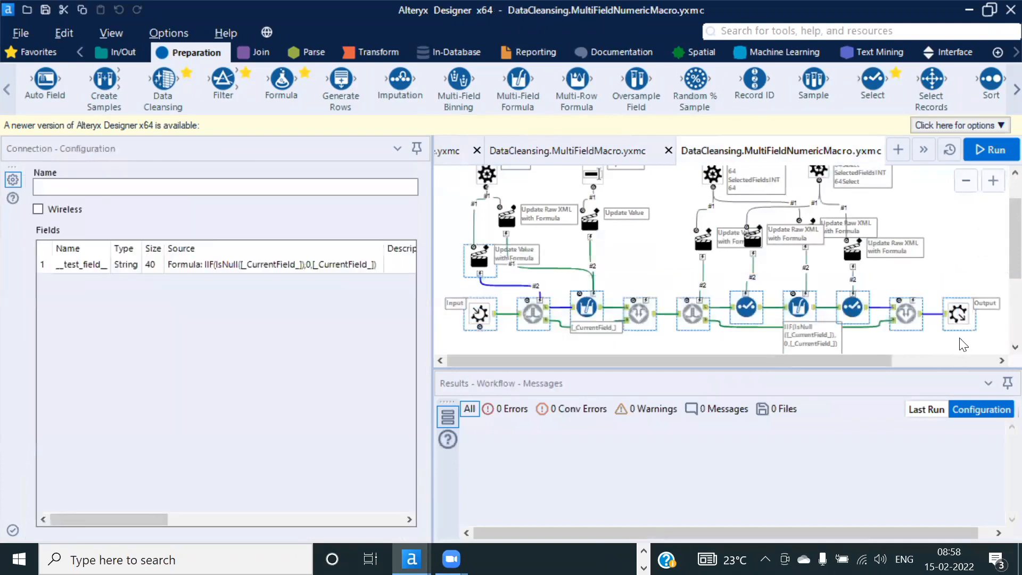
click(934, 350)
click(852, 307)
click(797, 308)
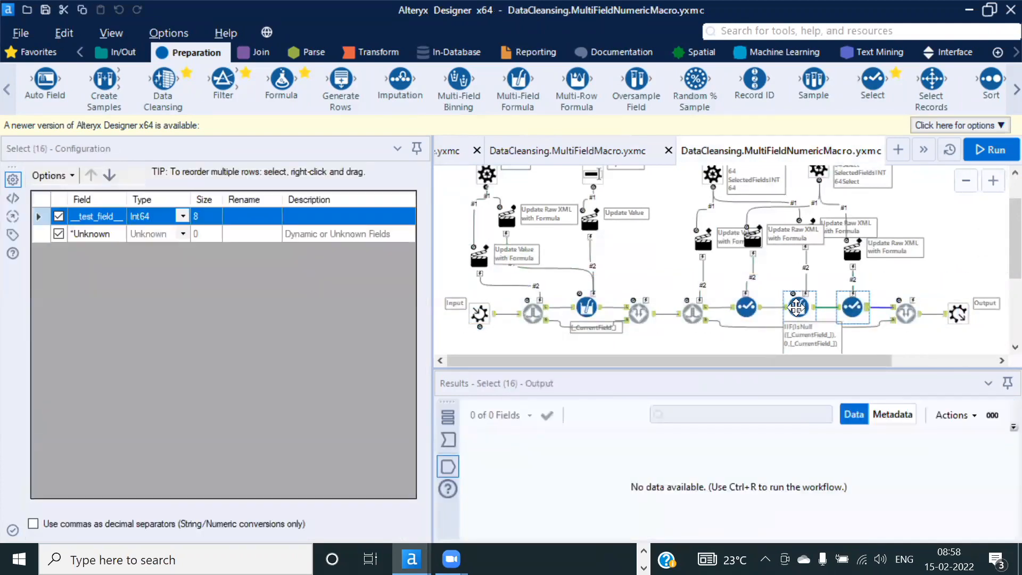
click(760, 318)
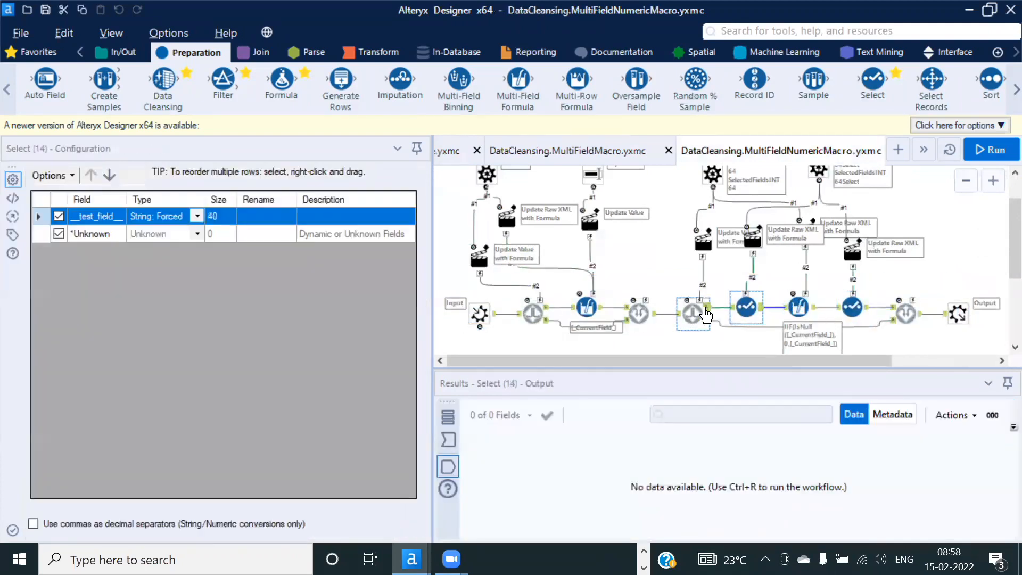
click(589, 305)
scroll(589, 306, up, 1)
click(586, 221)
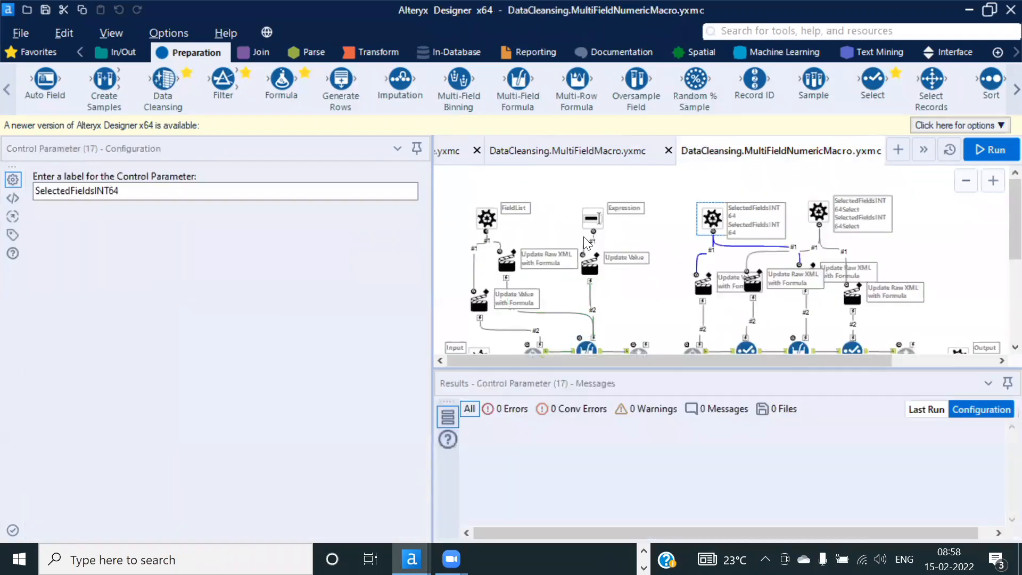
click(486, 218)
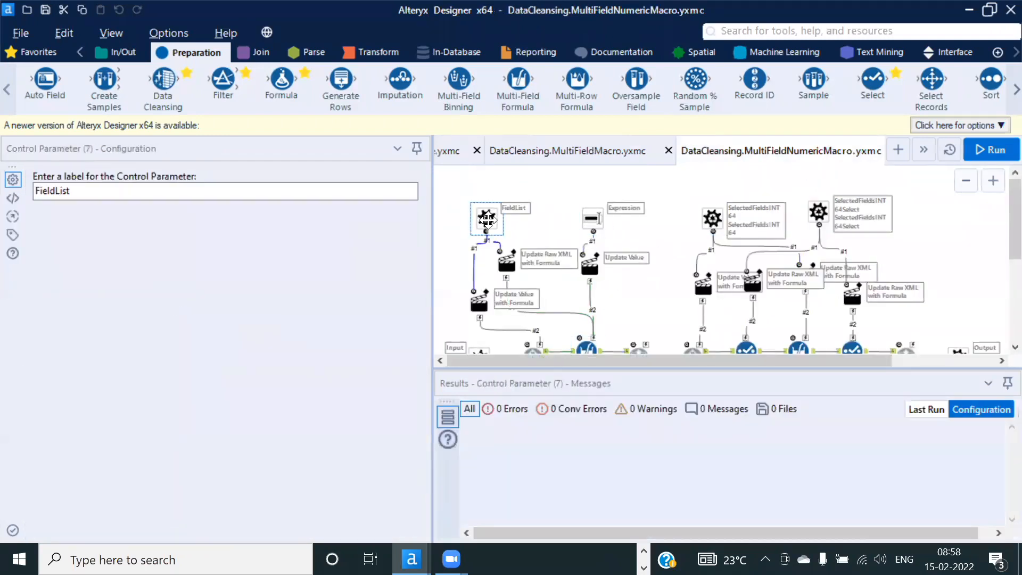
Step: Close both DataCleansing macros and Cleanse.yxmc, and show the SM macro tool's questions in New Workflow4
click(669, 152)
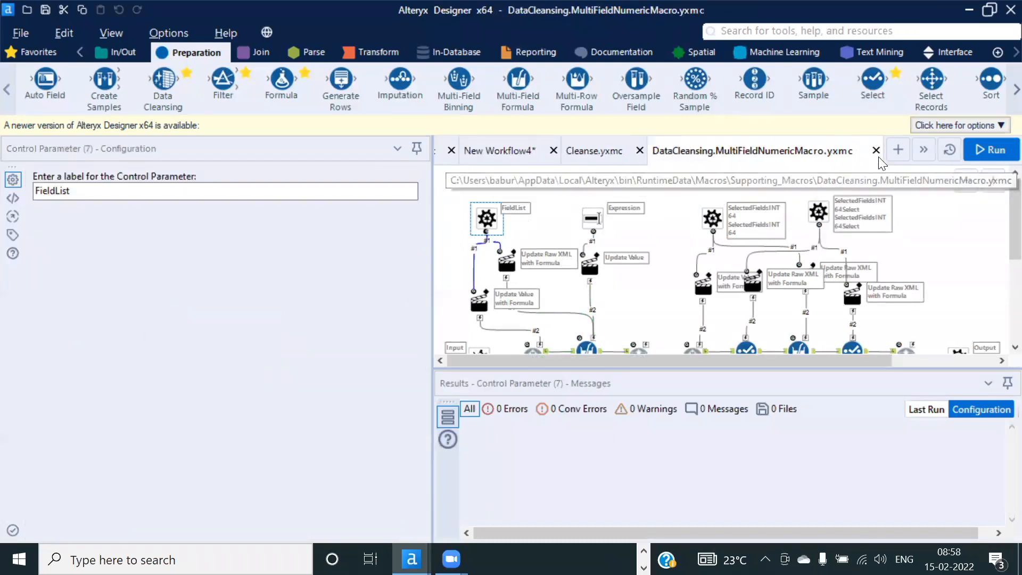
click(876, 151)
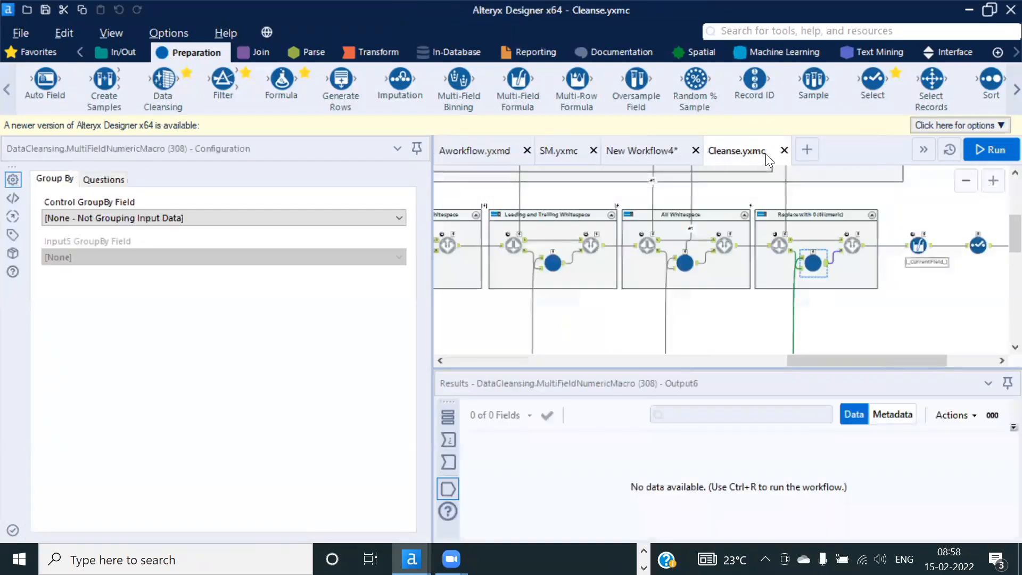
click(785, 151)
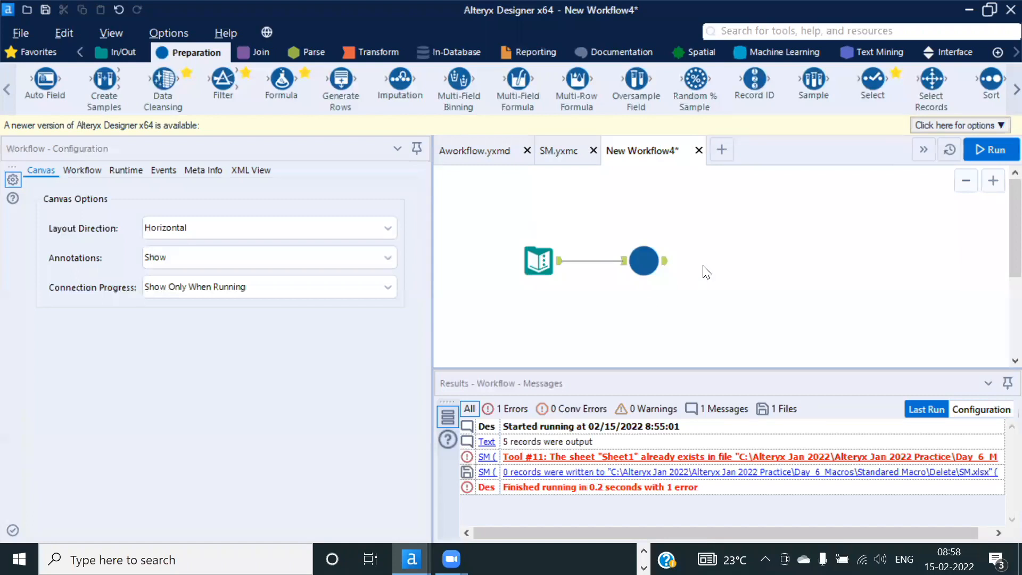
click(644, 259)
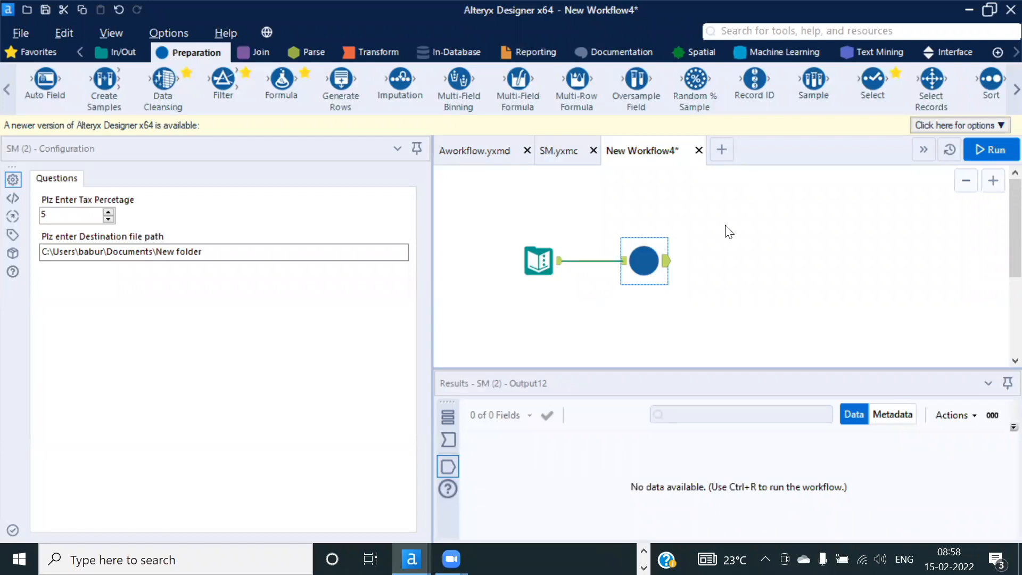
Step: Switch to SM.yxmc and examine the destination file path Text Box with its links to the Action and Error Message tools
click(557, 150)
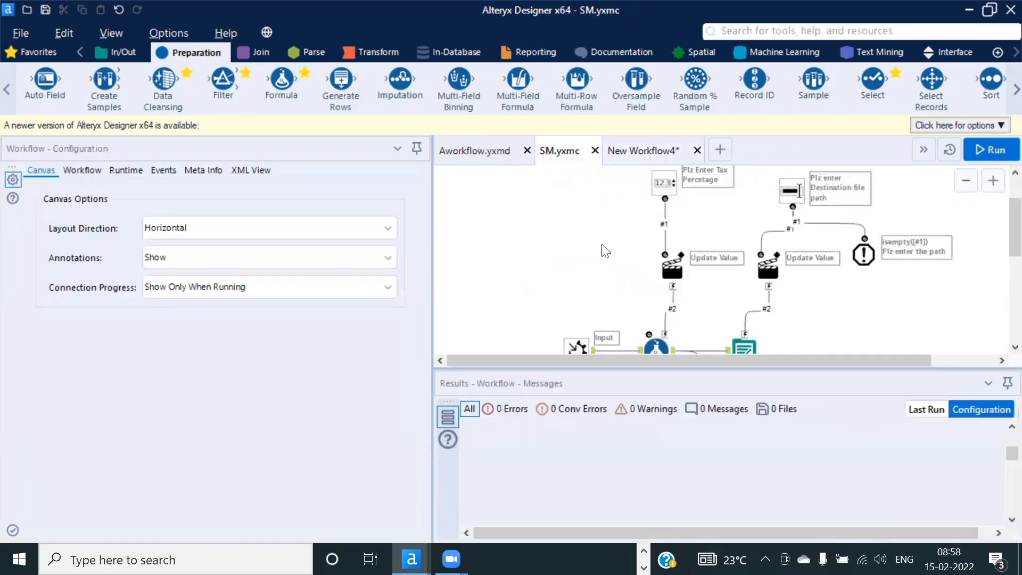
scroll(574, 245, down, 1)
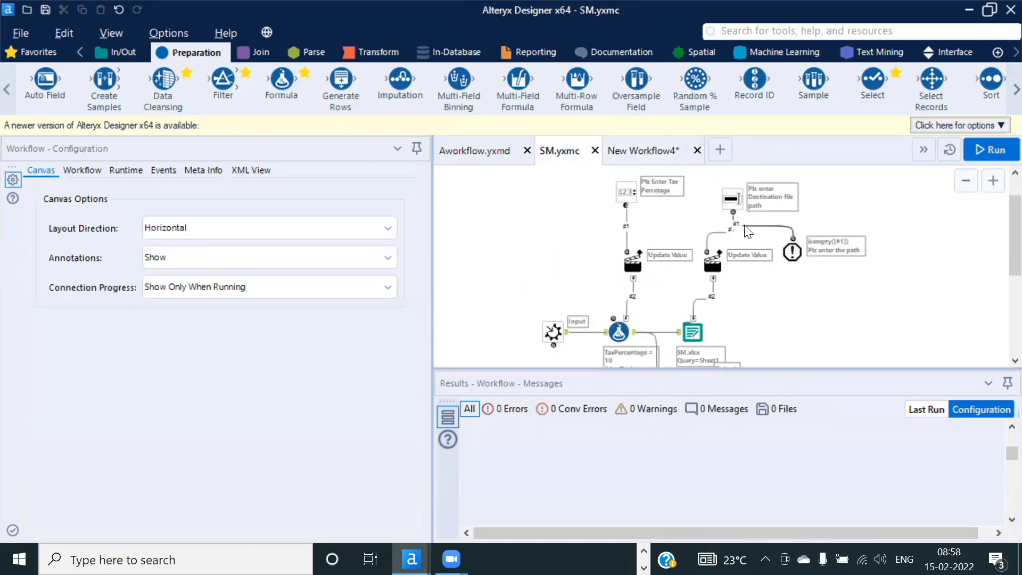
click(737, 267)
scroll(738, 268, up, 1)
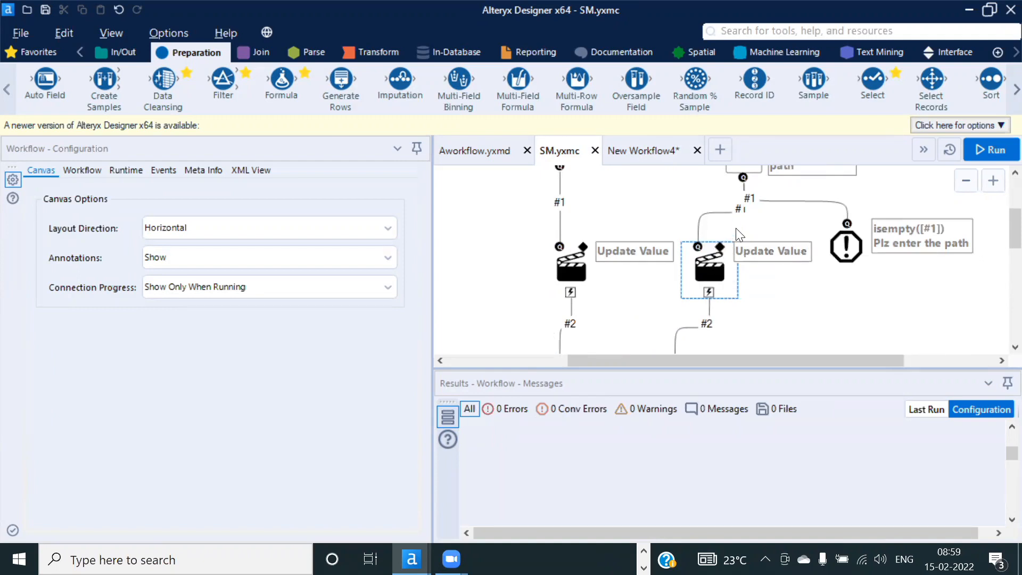
scroll(736, 228, down, 2)
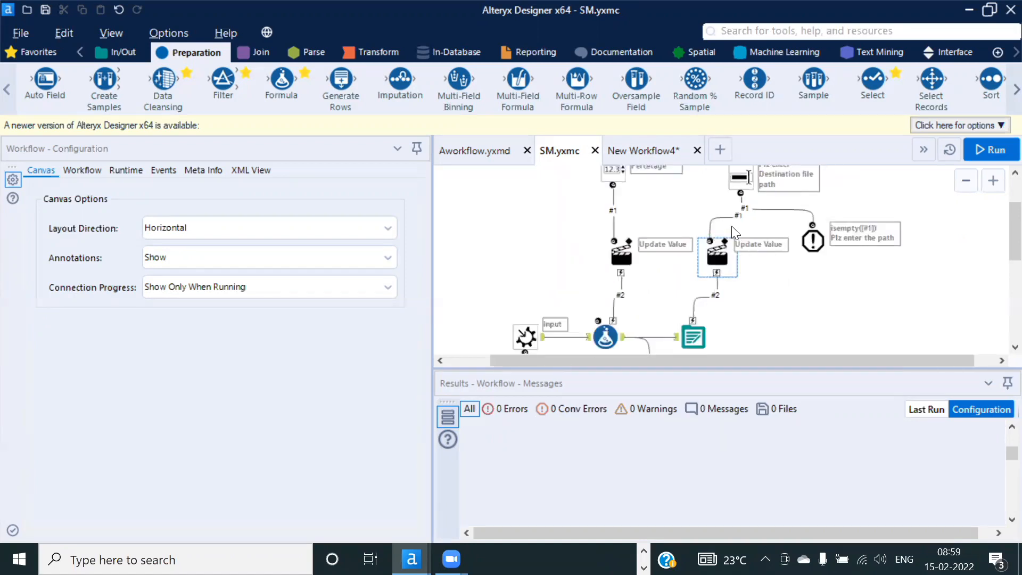
scroll(731, 225, up, 2)
click(740, 239)
scroll(740, 239, down, 2)
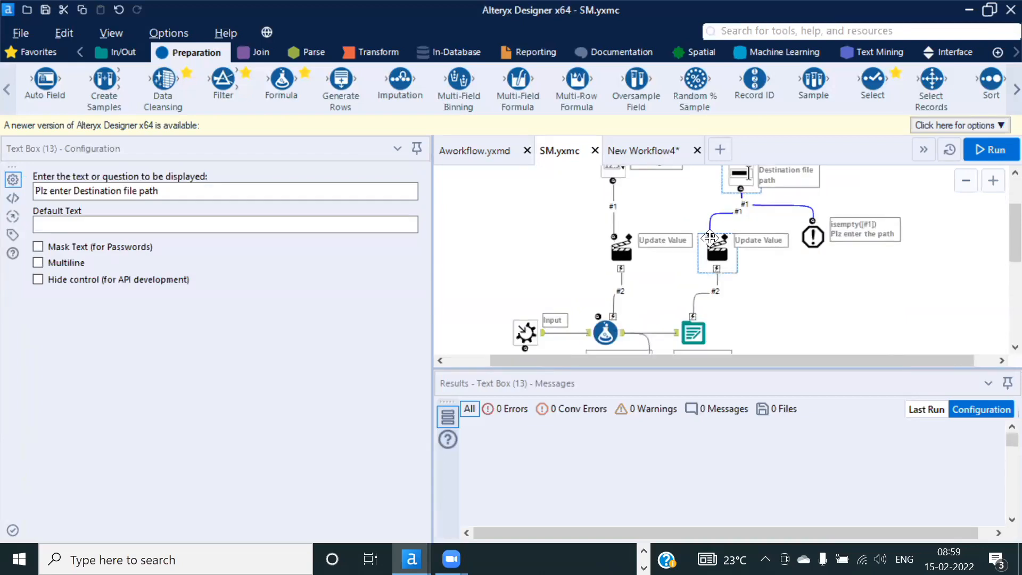
scroll(744, 273, down, 2)
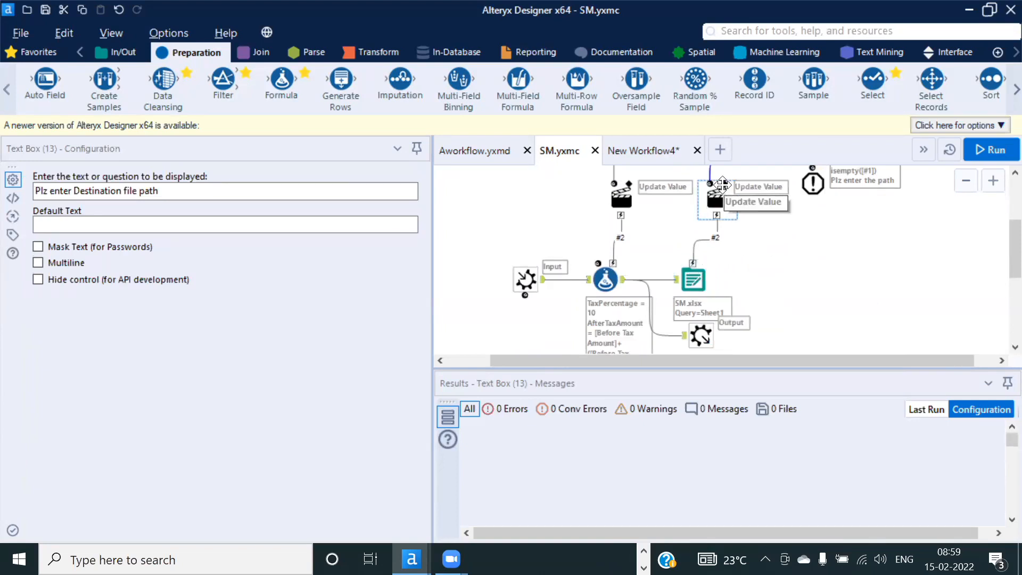
Step: Review how the SM macro's question and Action tools feed the Formula and Output Data tools between macro input and output
scroll(723, 184, down, 2)
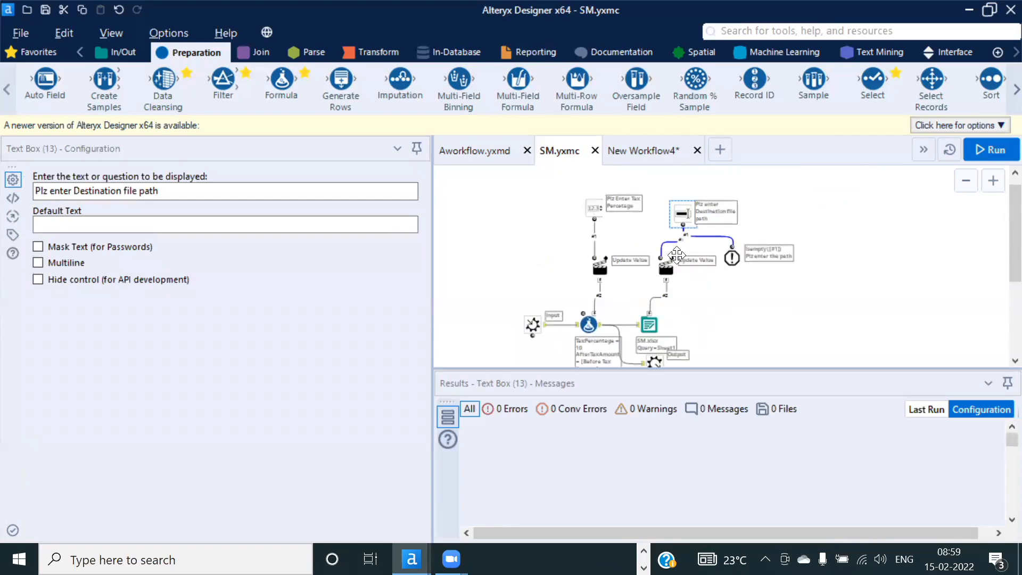
scroll(574, 334, up, 2)
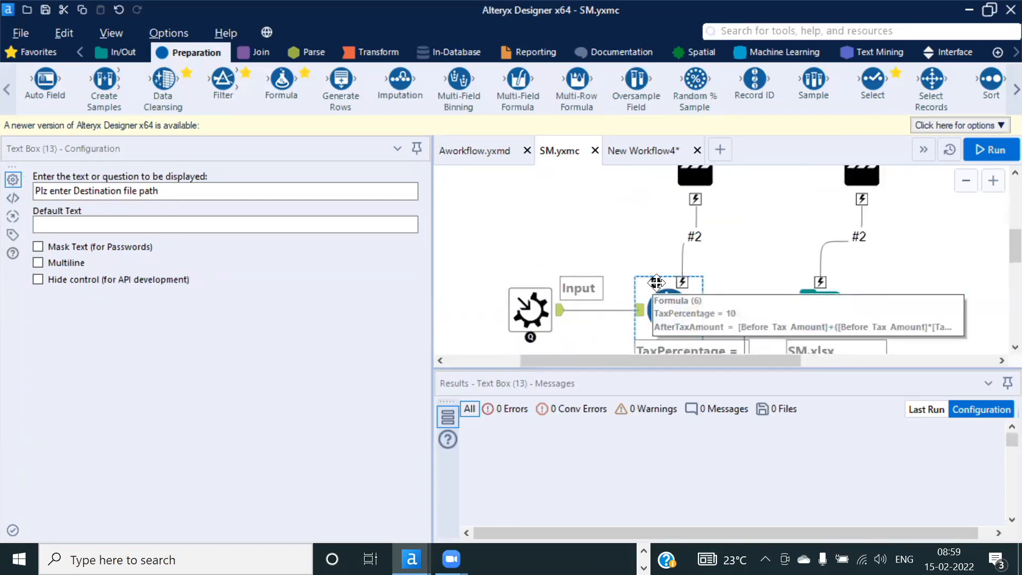
scroll(641, 256, down, 2)
scroll(643, 256, down, 1)
scroll(717, 247, up, 2)
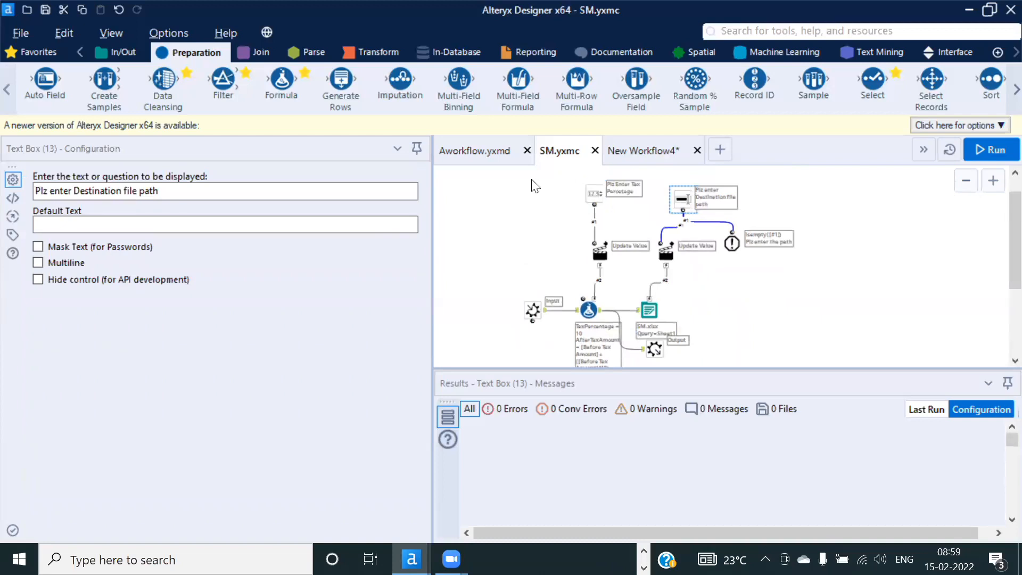
drag(520, 184, 788, 215)
scroll(595, 298, up, 3)
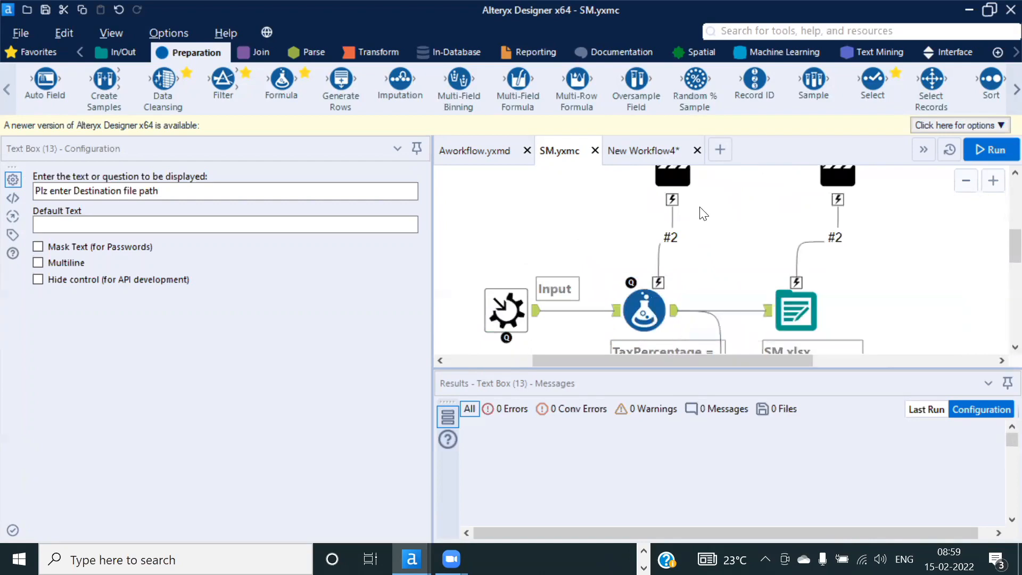
scroll(737, 249, down, 3)
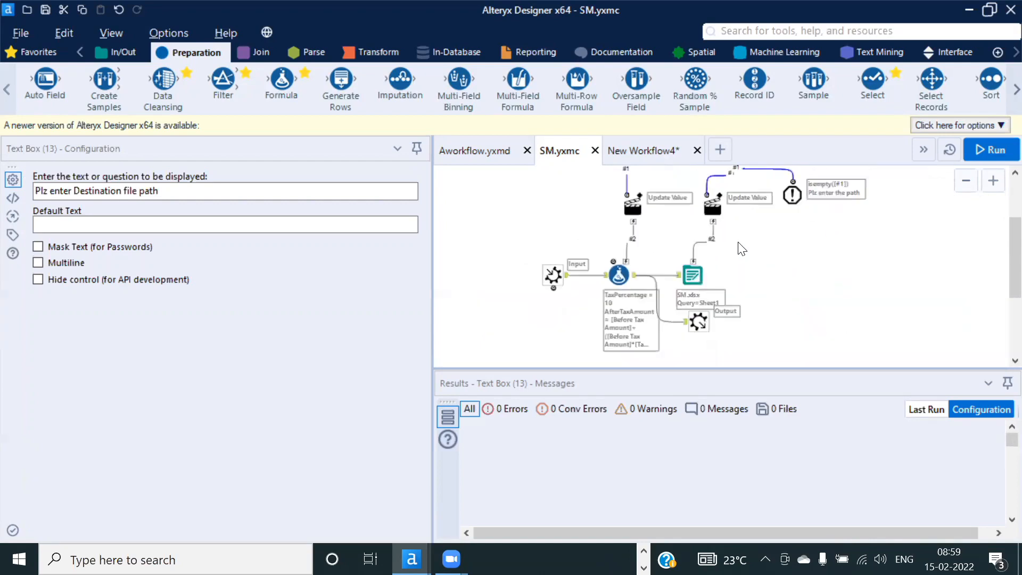
Step: Review the SM macro's Action and Text Box configurations and the Text Input data in New Workflow4
scroll(742, 248, down, 1)
click(666, 213)
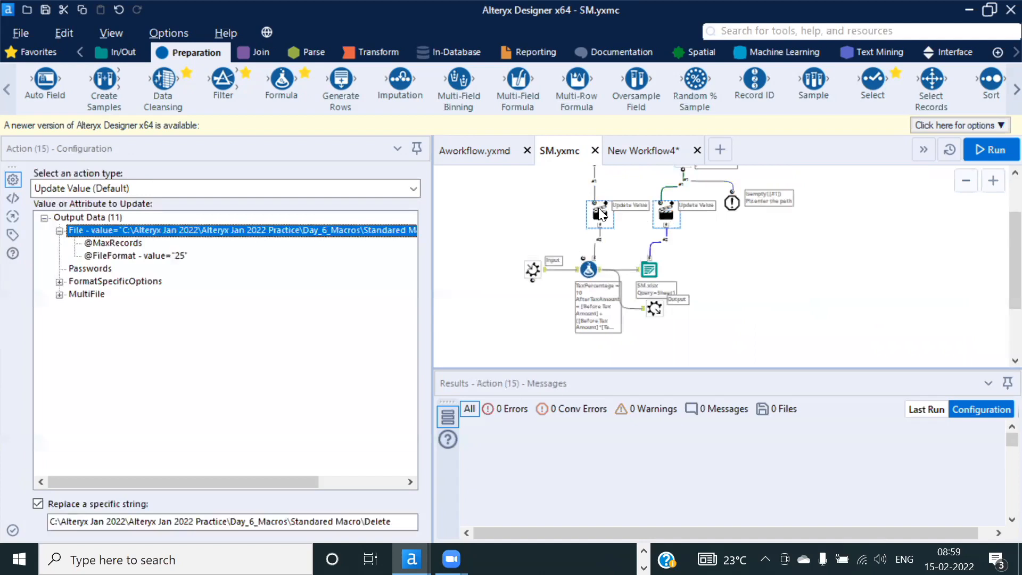
click(601, 214)
scroll(730, 247, up, 2)
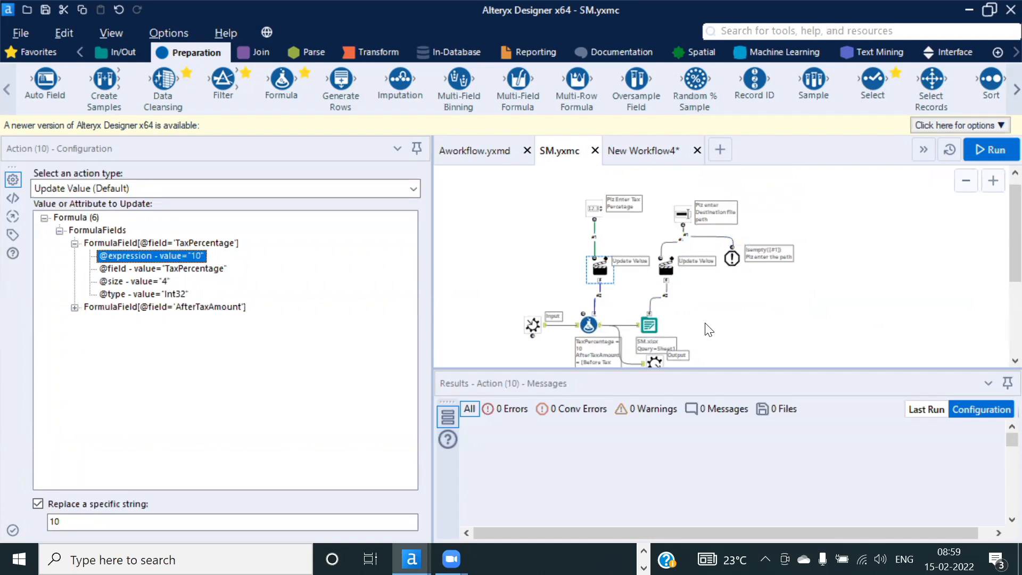
click(644, 149)
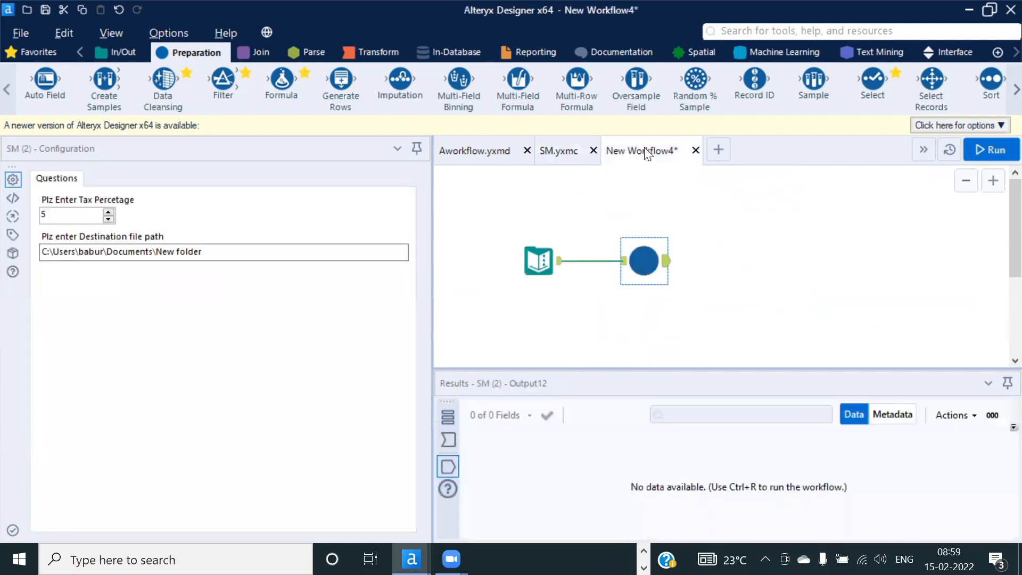
click(535, 255)
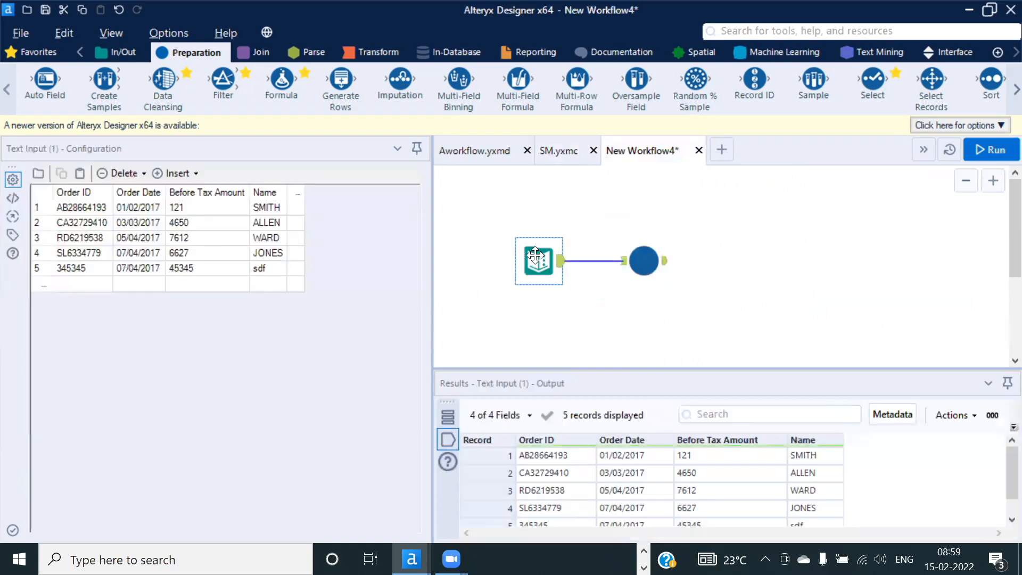
click(548, 151)
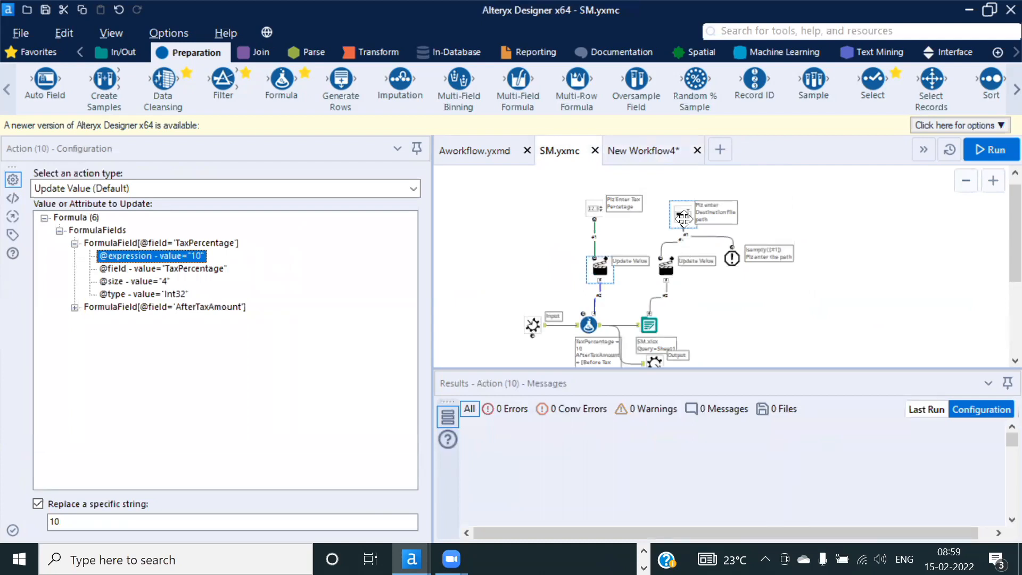
click(683, 214)
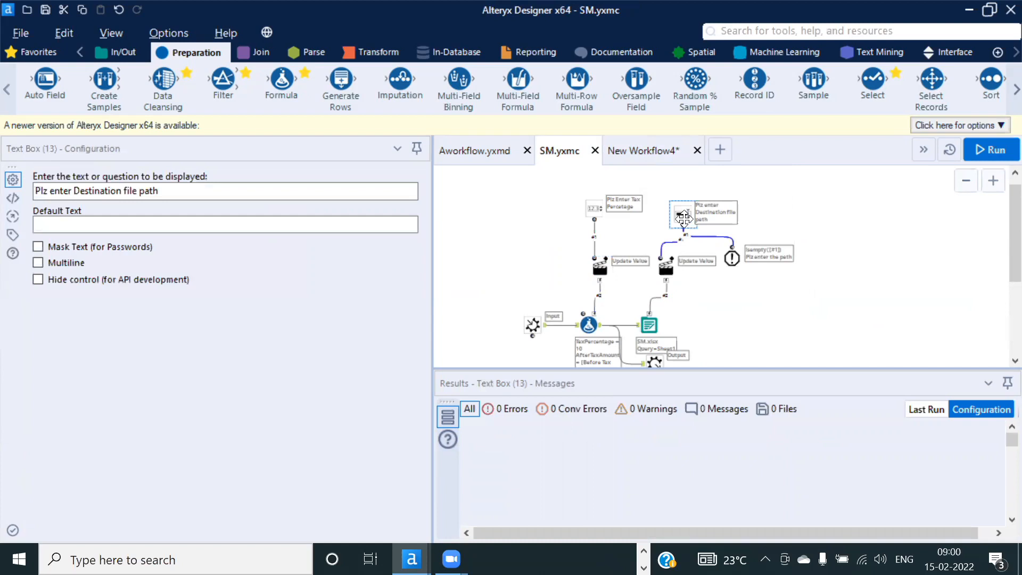
Step: Add a second Numeric Up Down tool to the SM macro and place it beside the tax percentage input
click(956, 52)
drag(827, 85, 839, 187)
scroll(840, 211, up, 3)
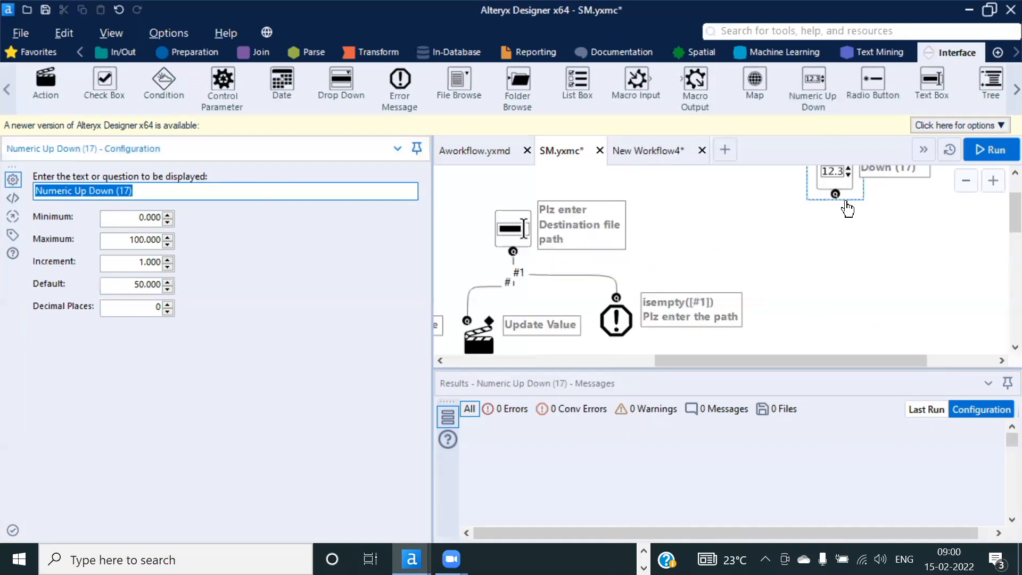
drag(835, 196, 554, 231)
scroll(702, 256, down, 3)
scroll(702, 260, down, 2)
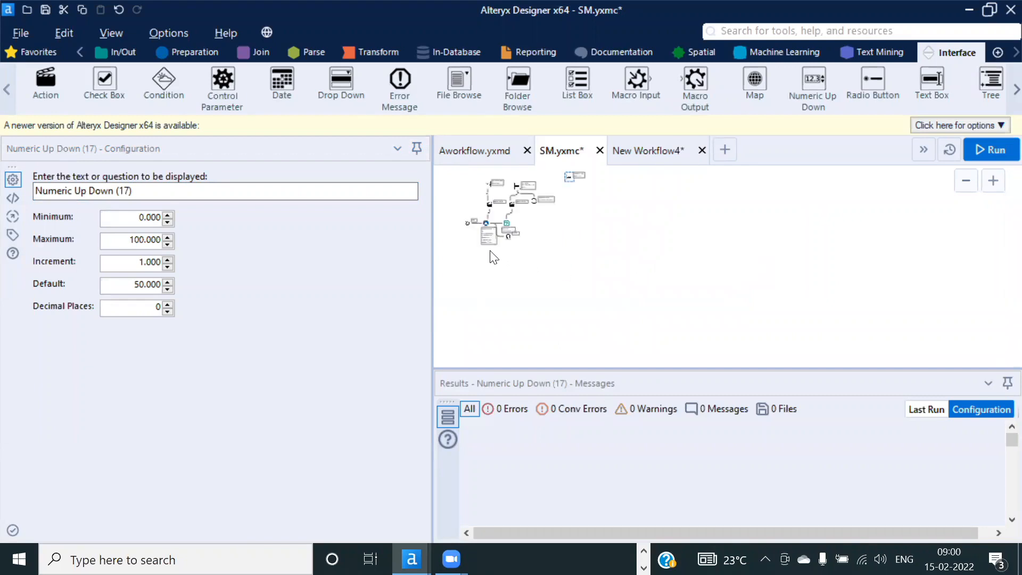
scroll(494, 258, up, 5)
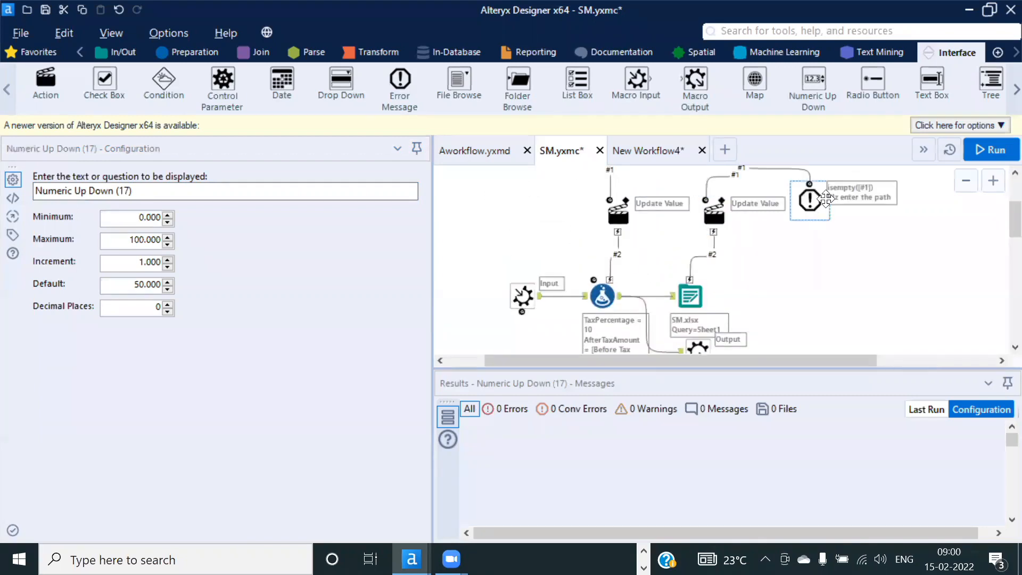
scroll(826, 199, up, 3)
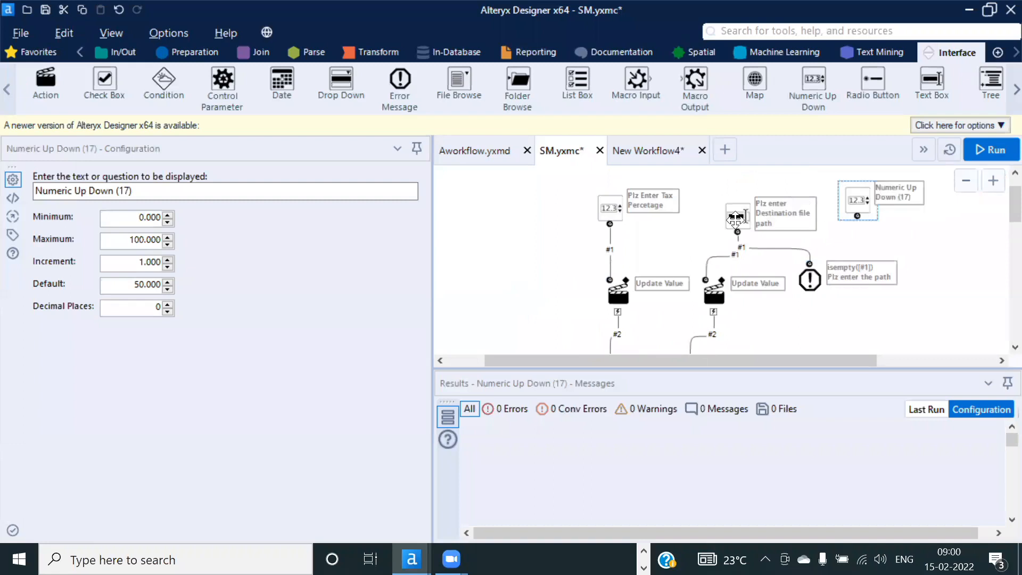
drag(841, 206, 496, 247)
scroll(640, 266, down, 2)
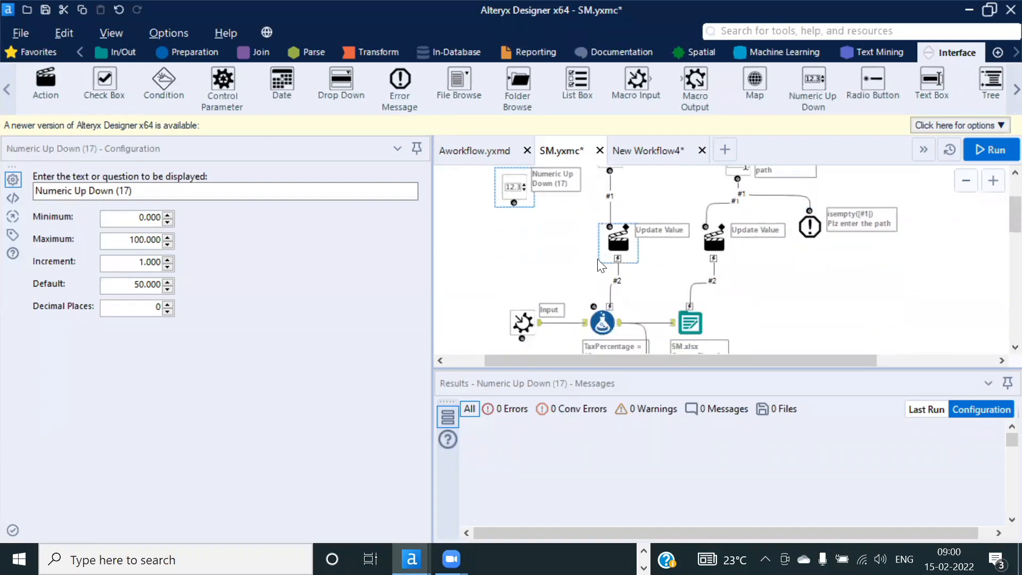
Step: Connect the new Numeric Up Down to the Formula tool and point its action at the TaxPercentage expression value
drag(514, 203, 609, 307)
drag(546, 262, 522, 252)
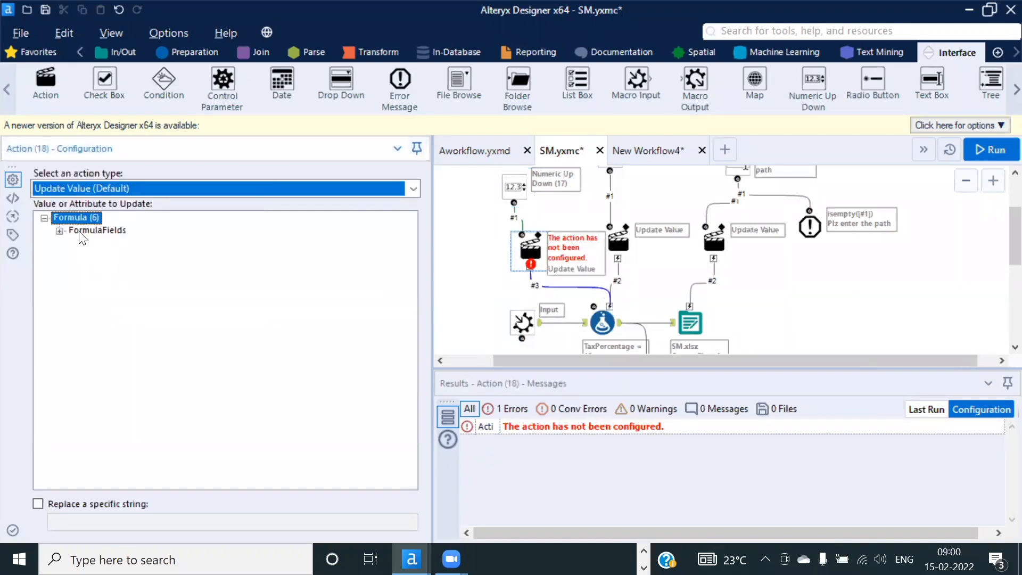
click(60, 231)
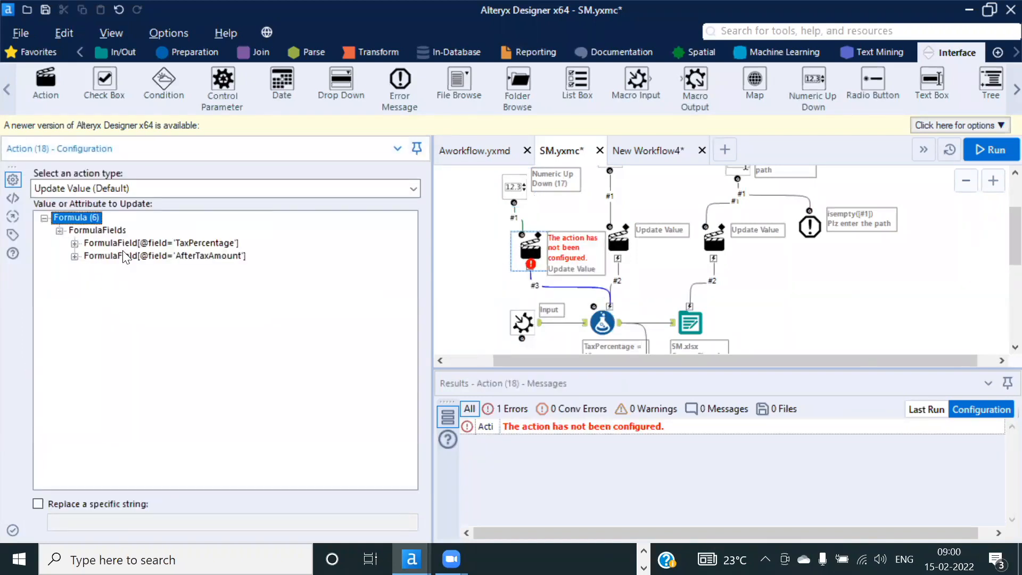
click(75, 243)
click(159, 256)
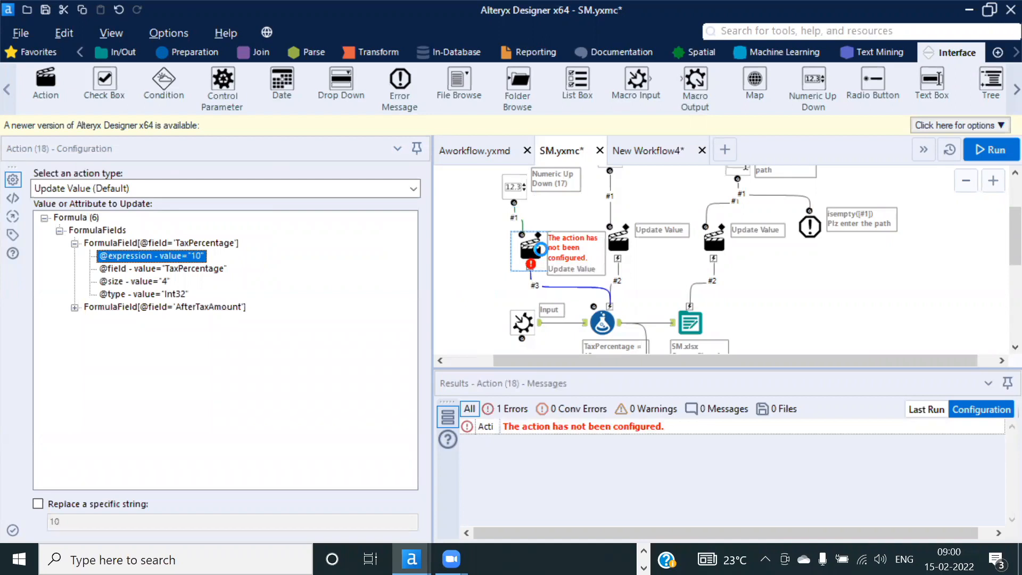
Step: Delete the extra Action and Numeric Up Down tools from the SM macro and save it
click(511, 210)
key(Delete)
click(514, 187)
key(Delete)
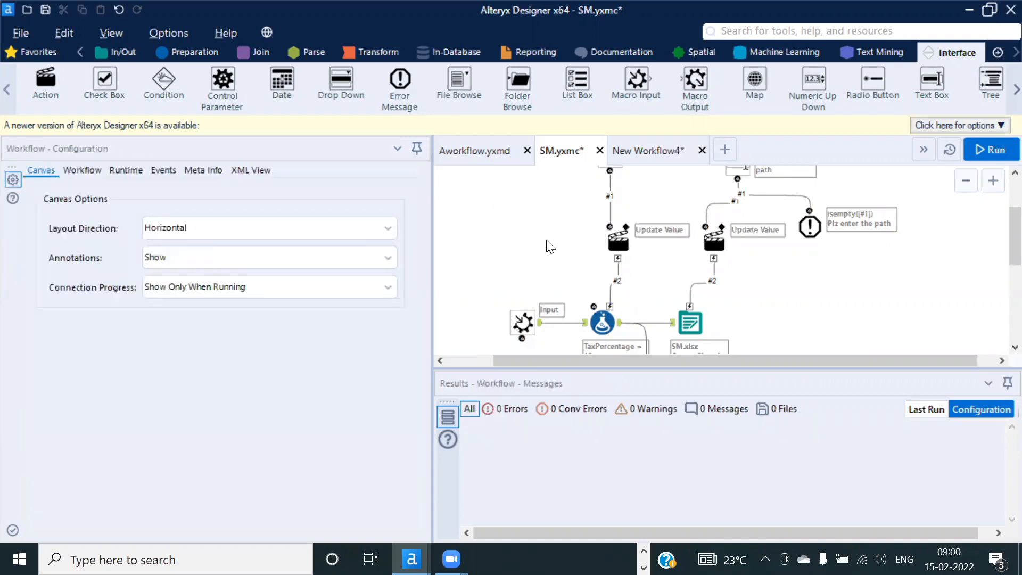
scroll(547, 241, up, 1)
scroll(547, 242, down, 1)
key(ctrl+s)
scroll(803, 315, down, 1)
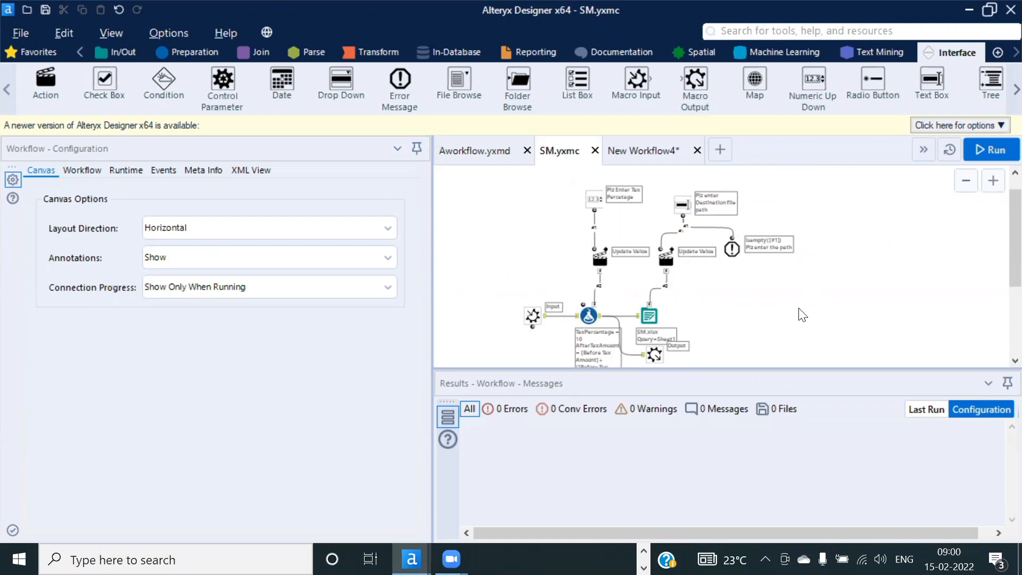
Step: In New Workflow4, rename the Text Input's Before Tax Amount column to Amount
click(651, 150)
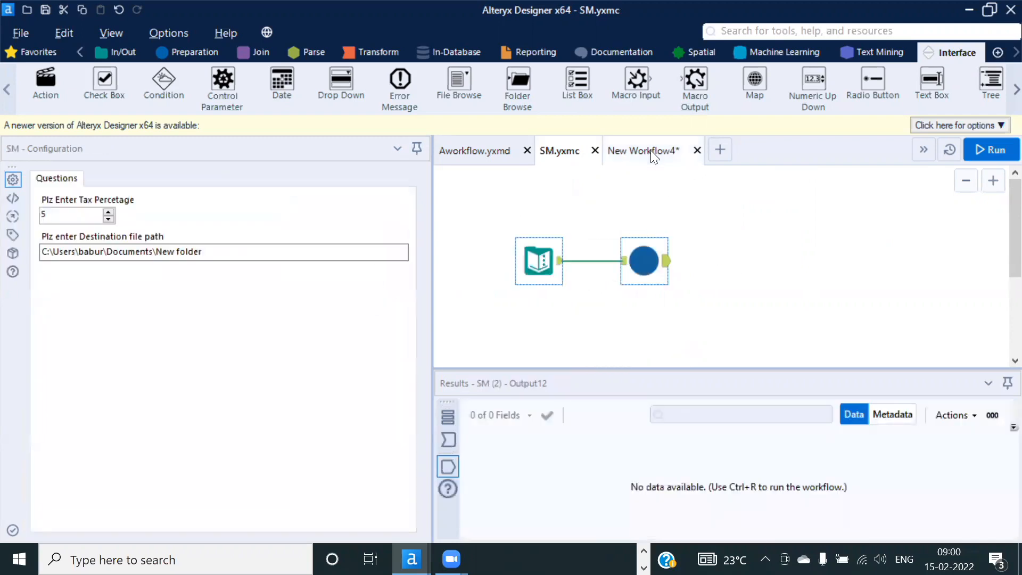
click(612, 333)
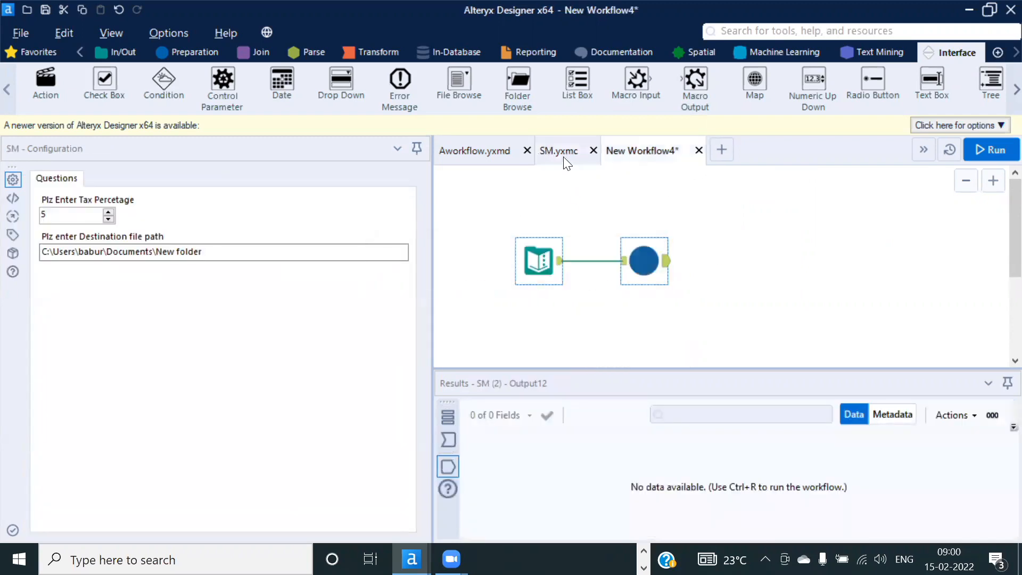
click(562, 153)
click(646, 150)
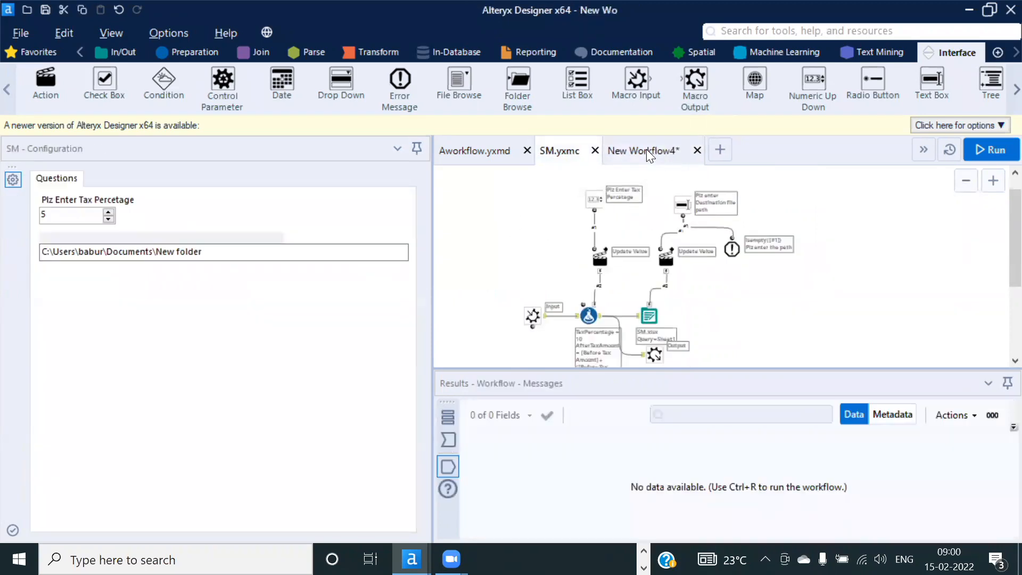
click(539, 259)
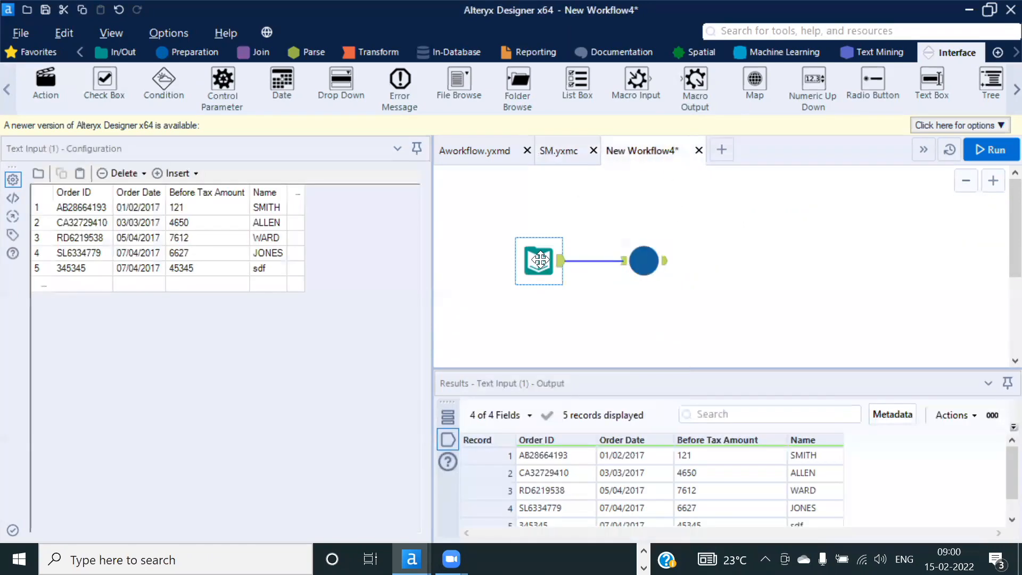
double_click(205, 190)
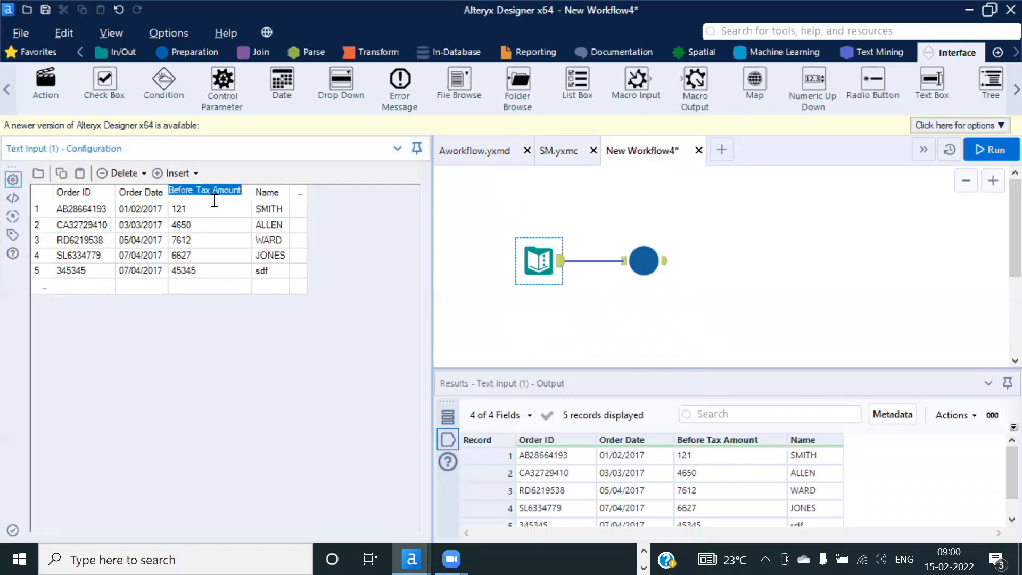
text(AMount)
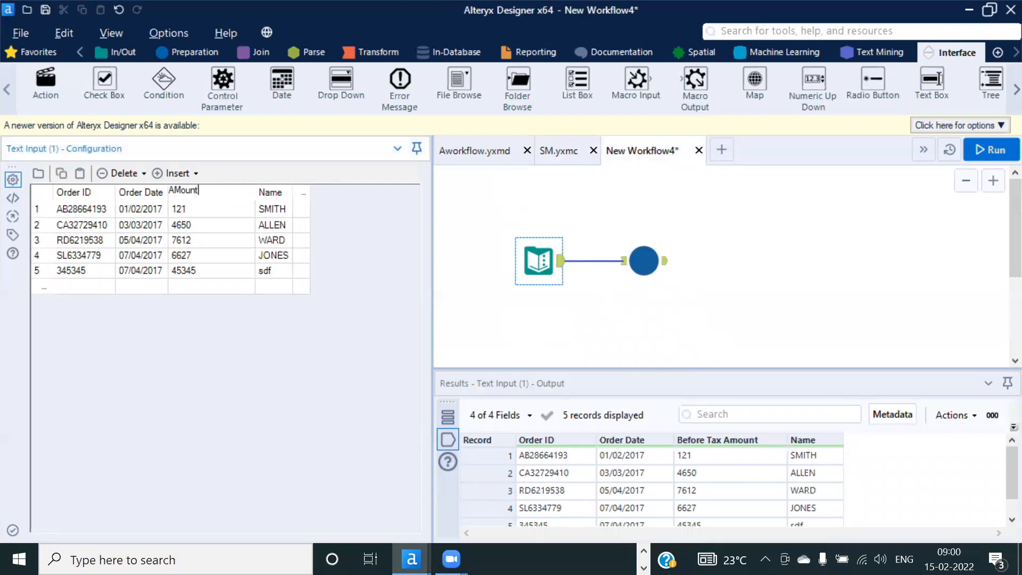
key(BackSpace)
key(BackSpace)
key(BackSpace)
key(BackSpace)
key(BackSpace)
text(mount)
click(724, 290)
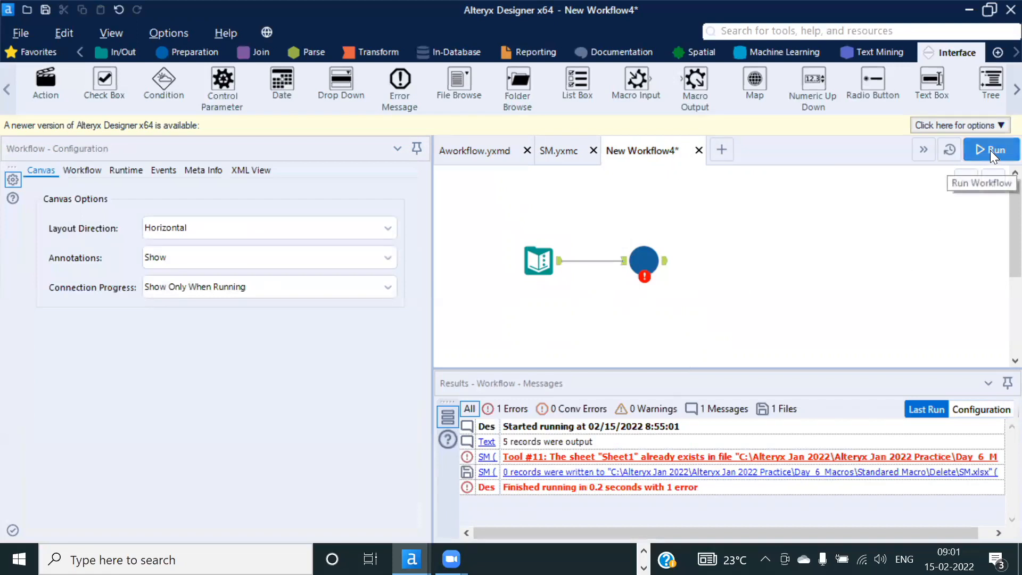
Step: In File Explorer, permanently delete the SM Excel workbook from New folder under Documents and return to Alteryx Designer
click(643, 551)
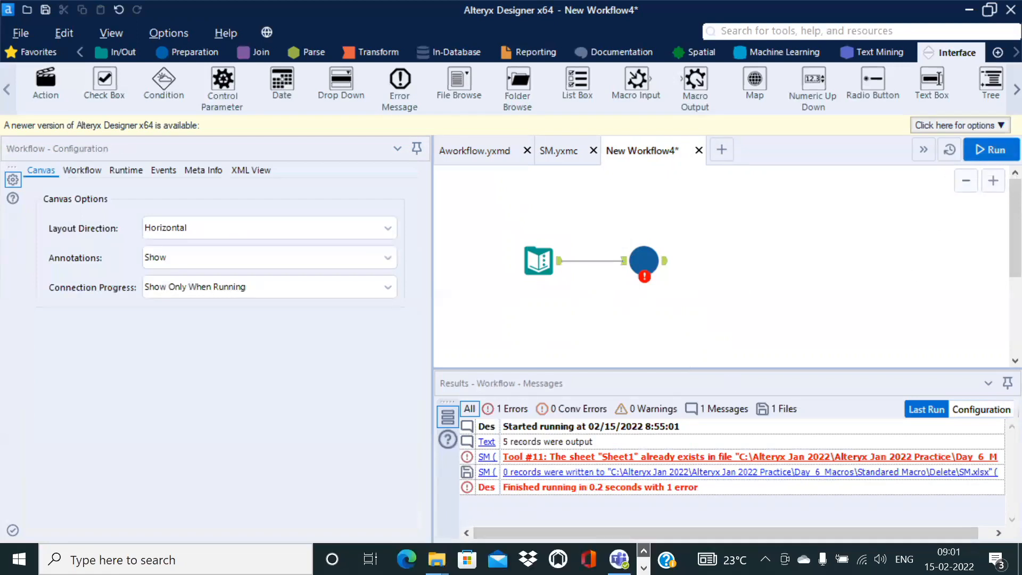
click(662, 273)
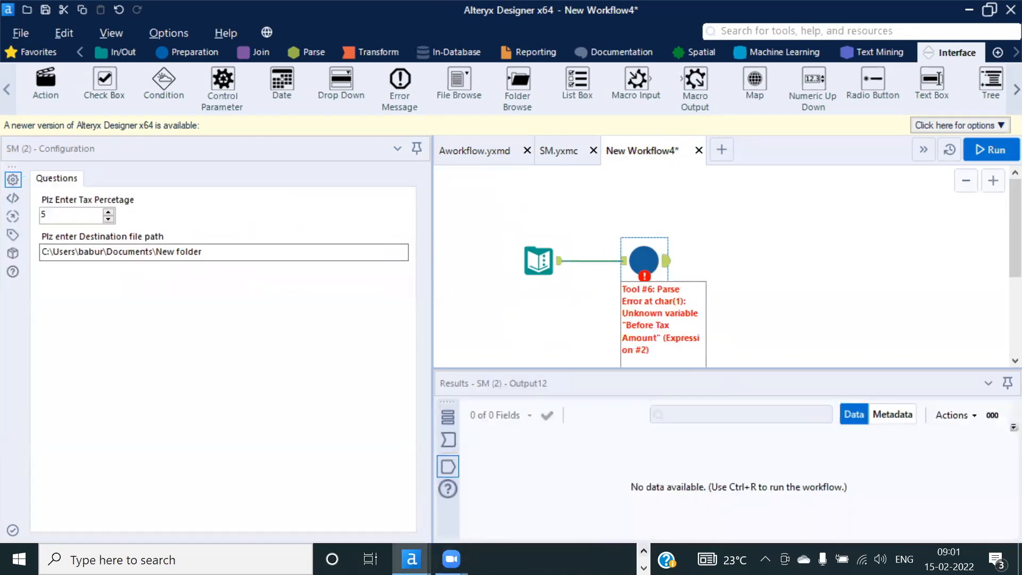
click(644, 552)
mouse_move(435, 559)
click(530, 514)
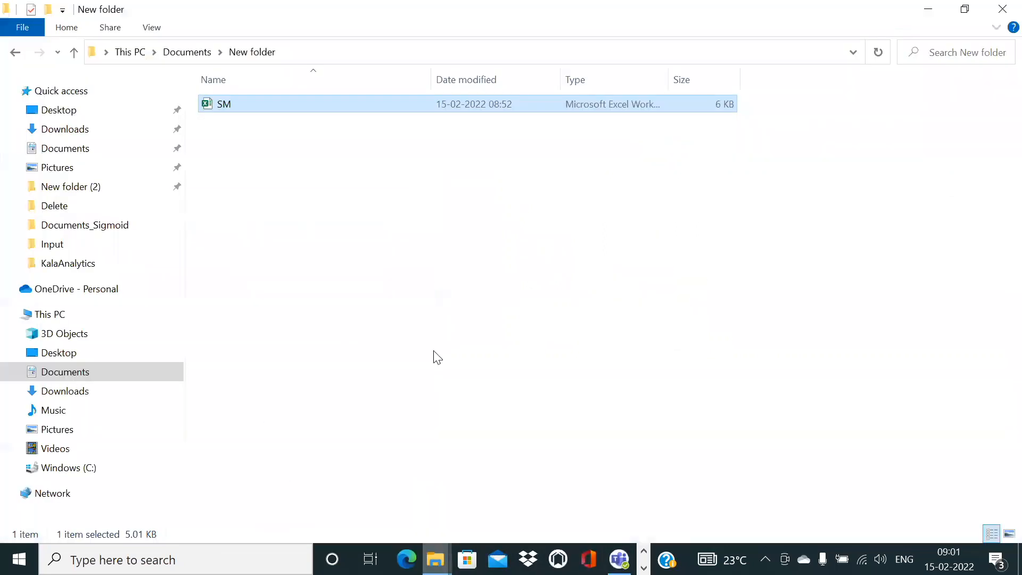
key(shift+Delete)
key(Return)
key(alt+Tab)
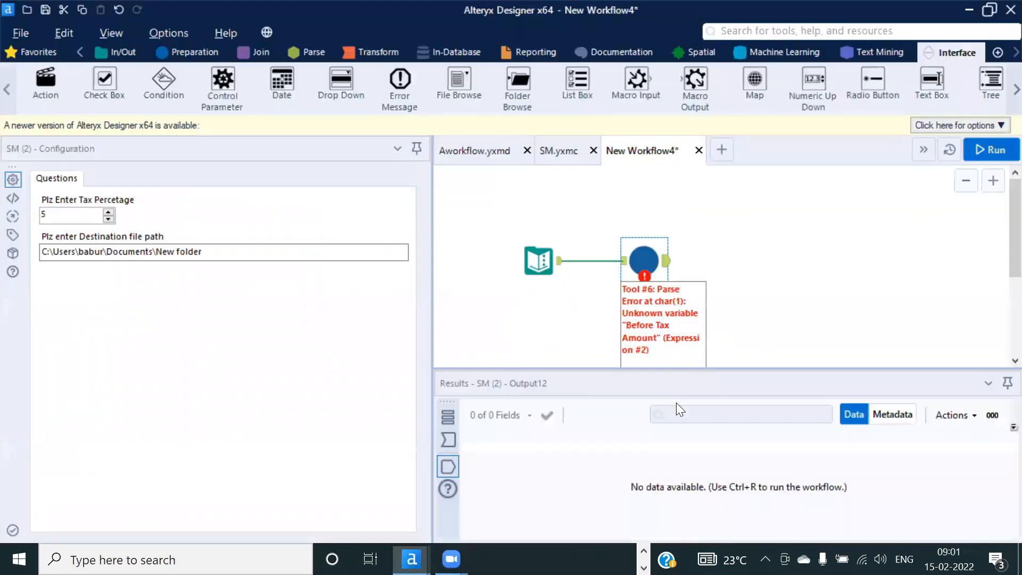
Step: Run New Workflow4 and dismiss the completion message
click(992, 151)
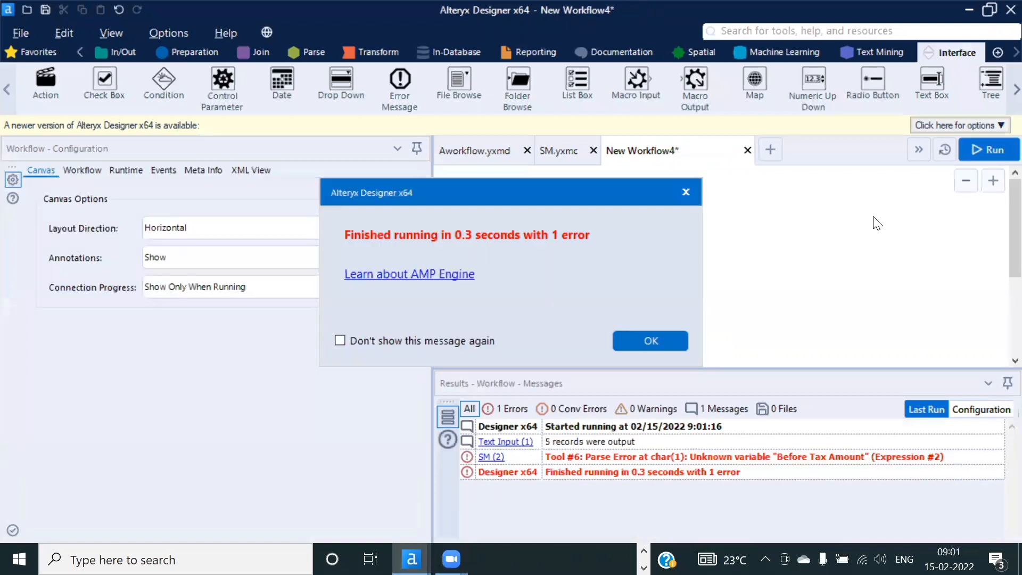
click(671, 334)
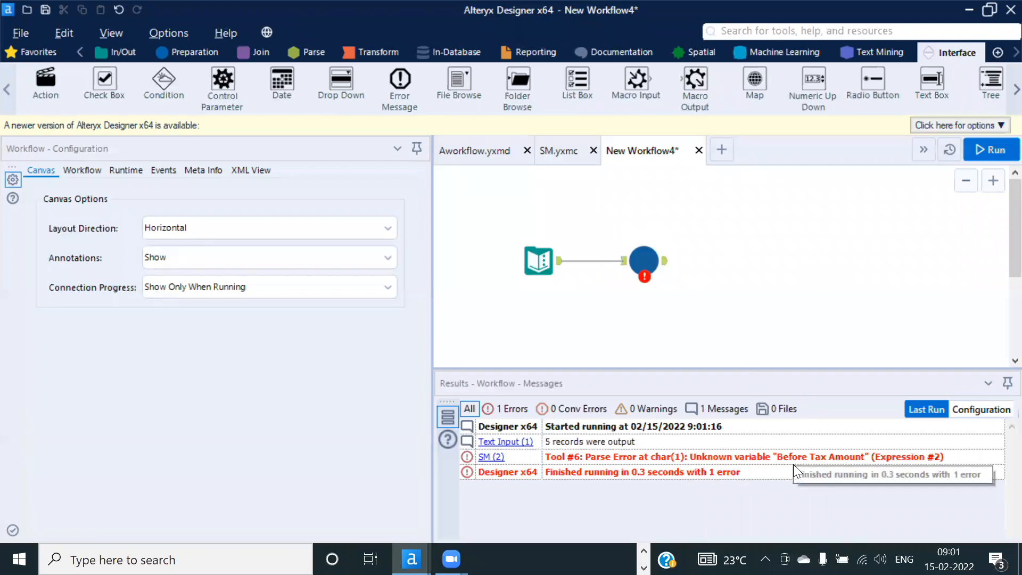
Step: Examine the Text Input's Amount header, the SM tool's error in New Workflow4 and the SM macro's canvas
click(539, 261)
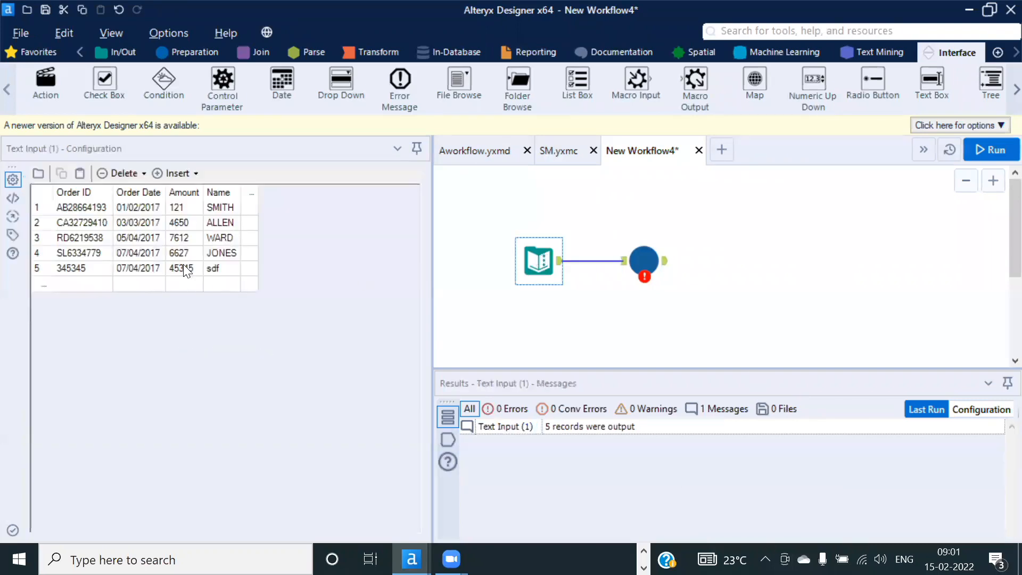
click(180, 194)
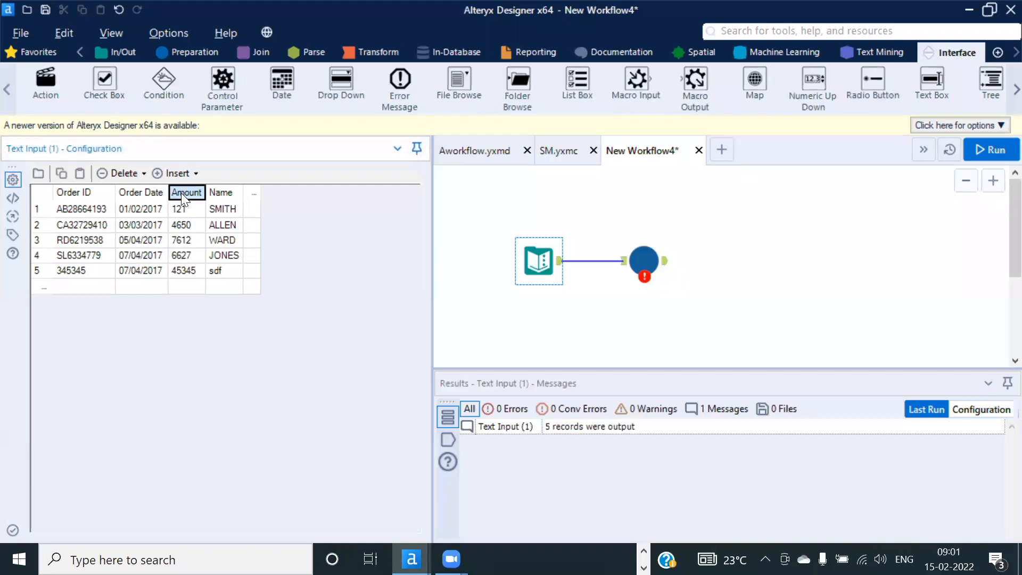
click(182, 193)
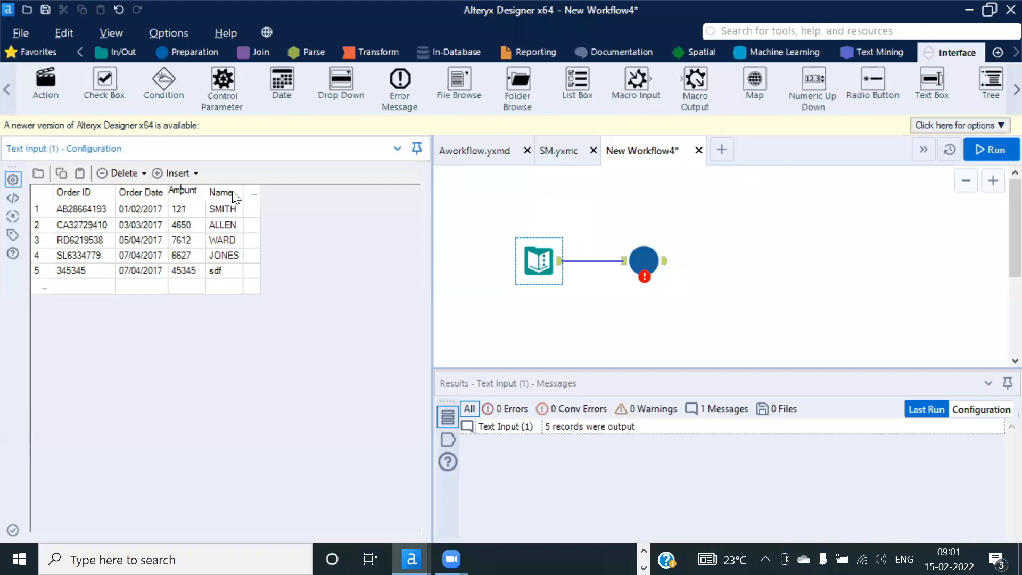
click(561, 148)
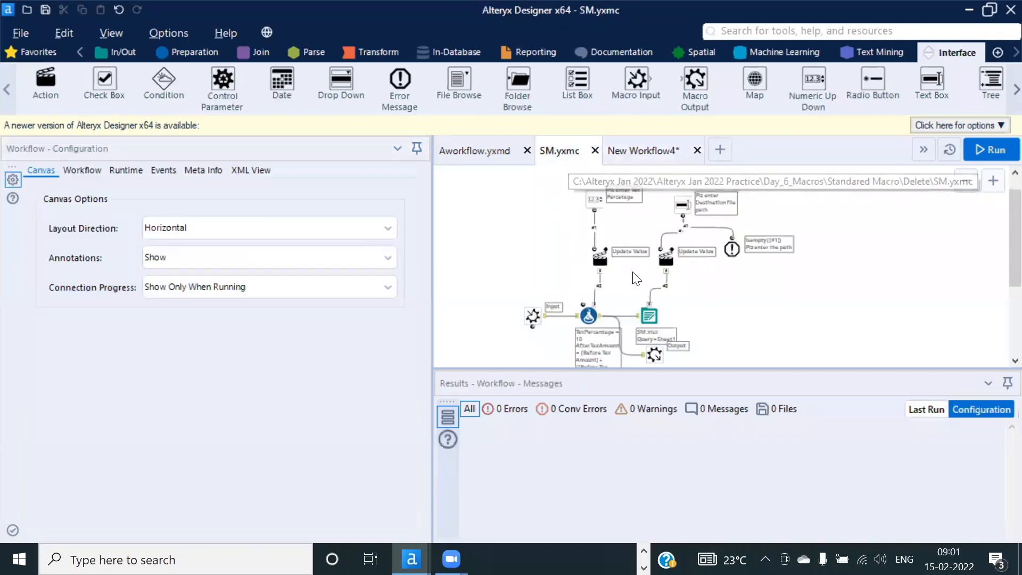
click(643, 150)
click(644, 260)
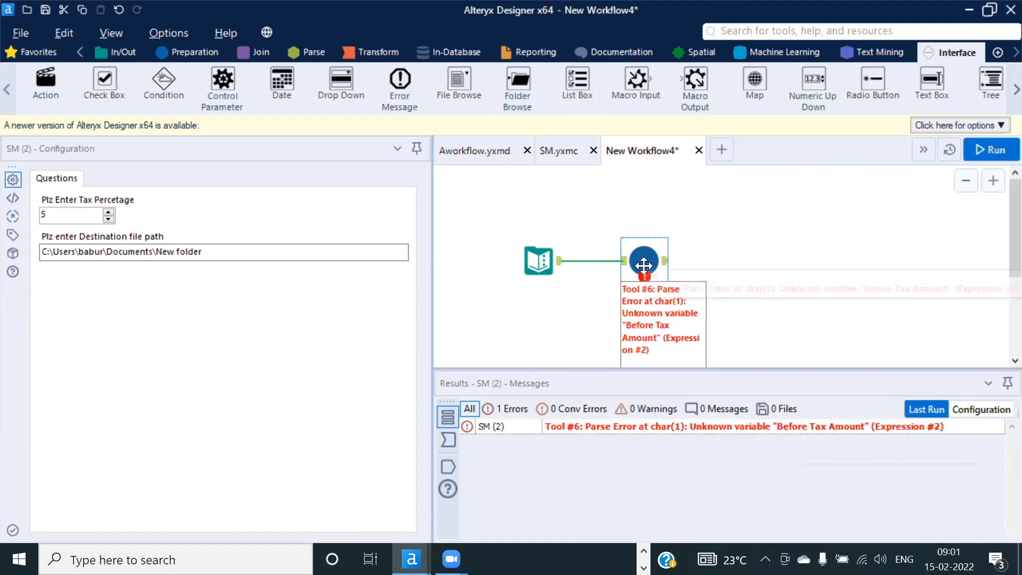
click(574, 185)
click(558, 151)
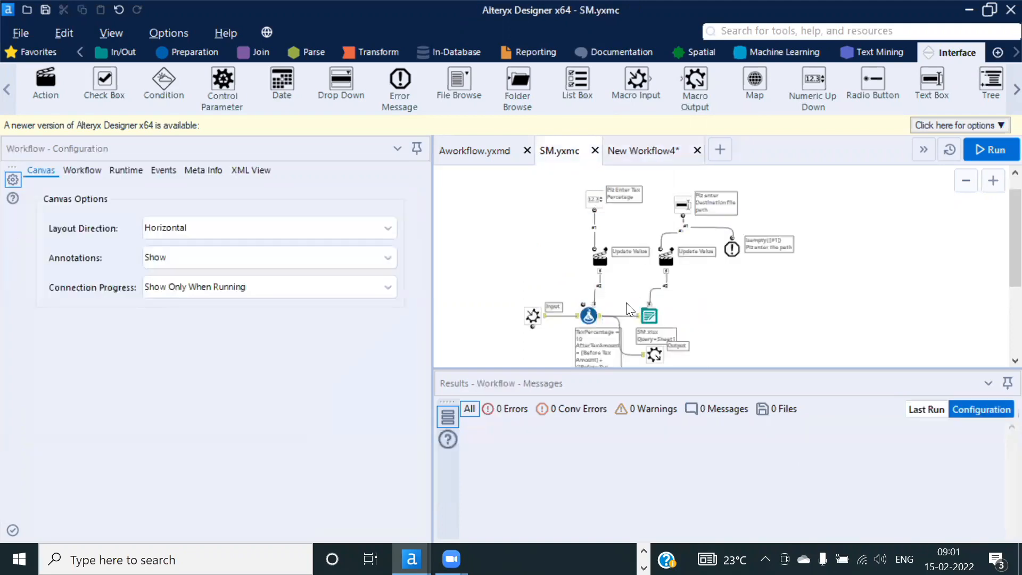
Step: Examine the AfterTaxAmount expression in the SM macro's Formula tool and the Macro Input's configuration
click(586, 310)
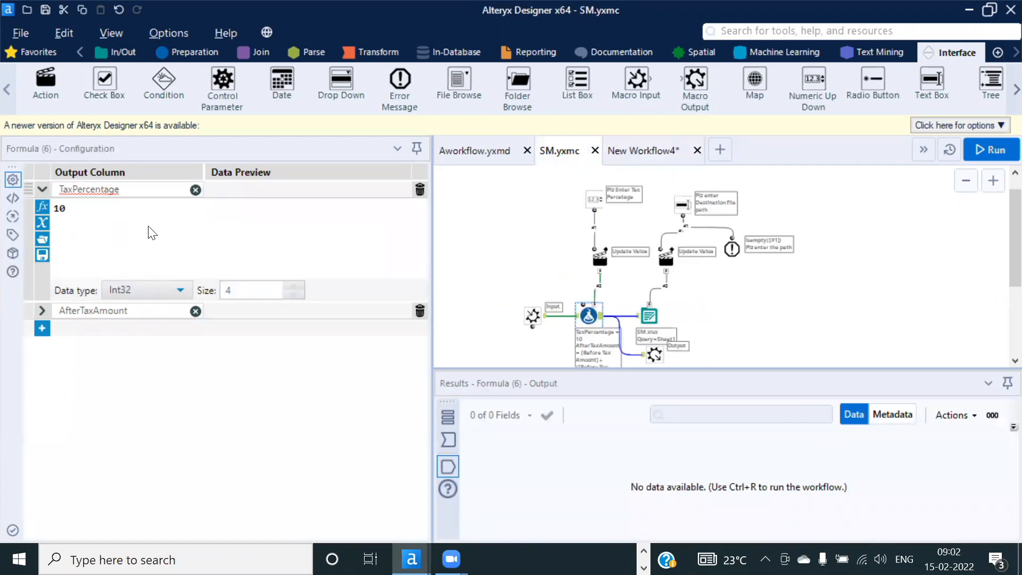
click(42, 310)
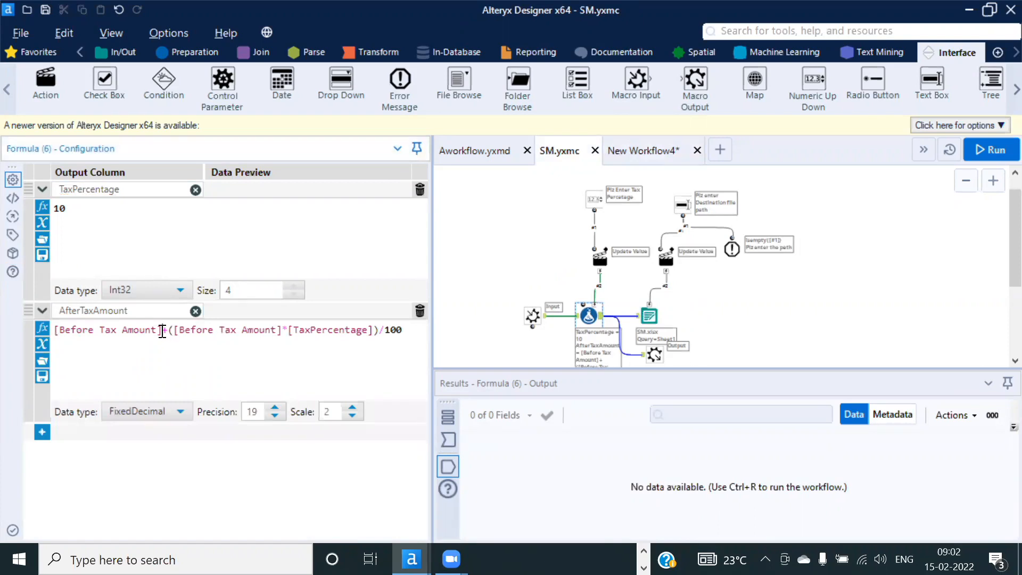
drag(164, 333, 40, 335)
click(540, 321)
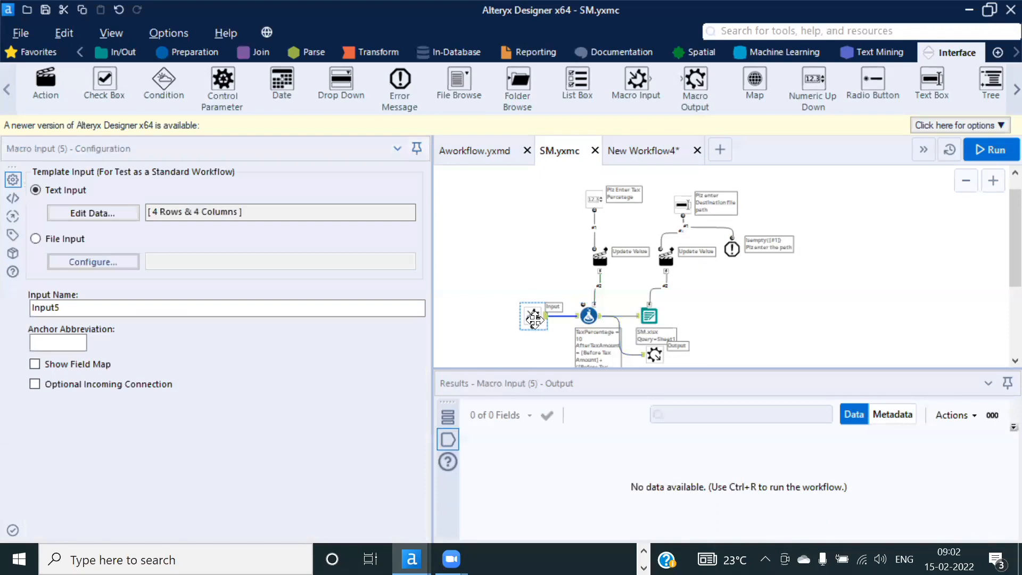
Step: Compare the Text Input's Amount column and the SM tool's error in New Workflow4 with the macro's AfterTaxAmount expression
click(654, 152)
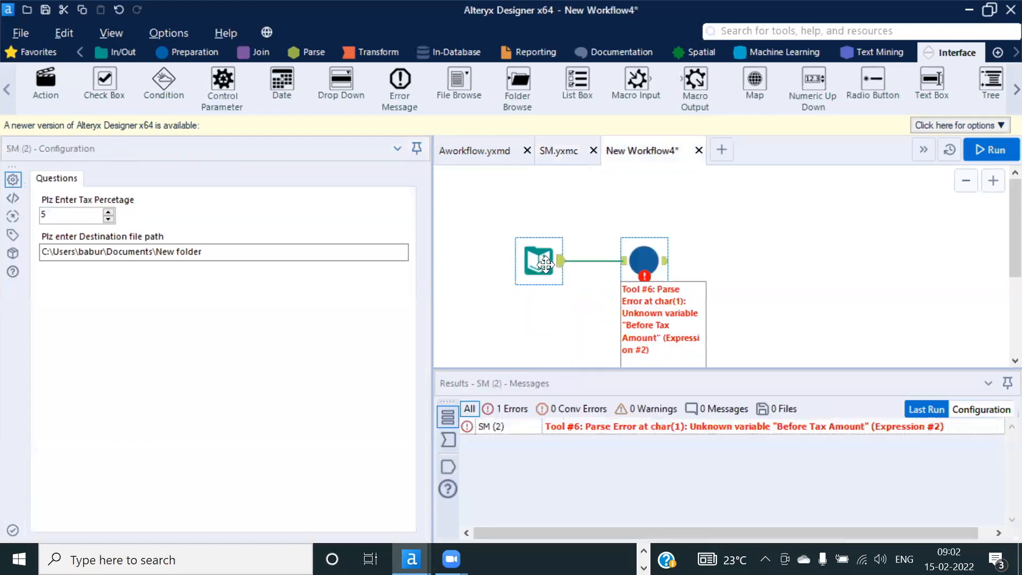
click(535, 262)
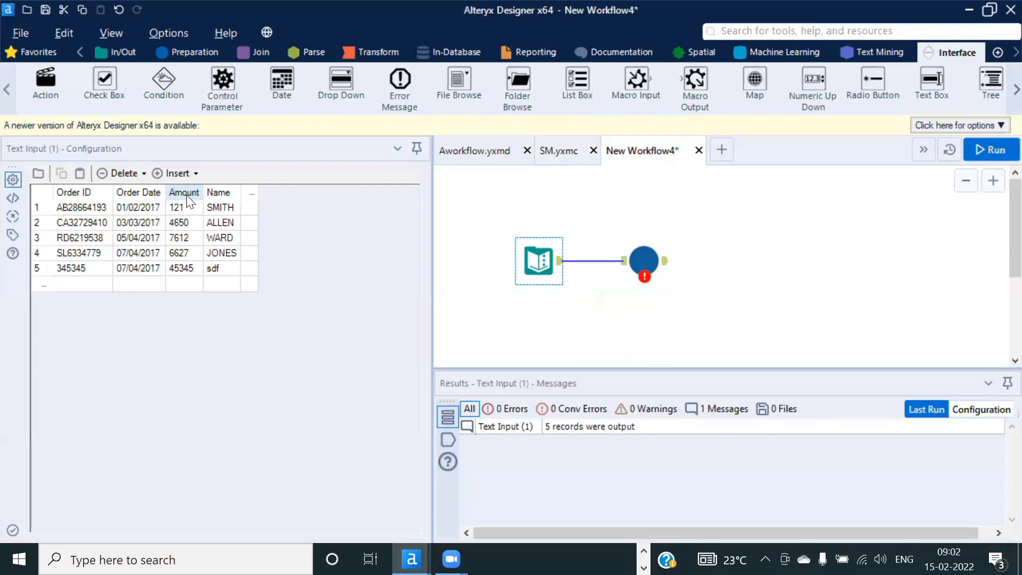
click(638, 254)
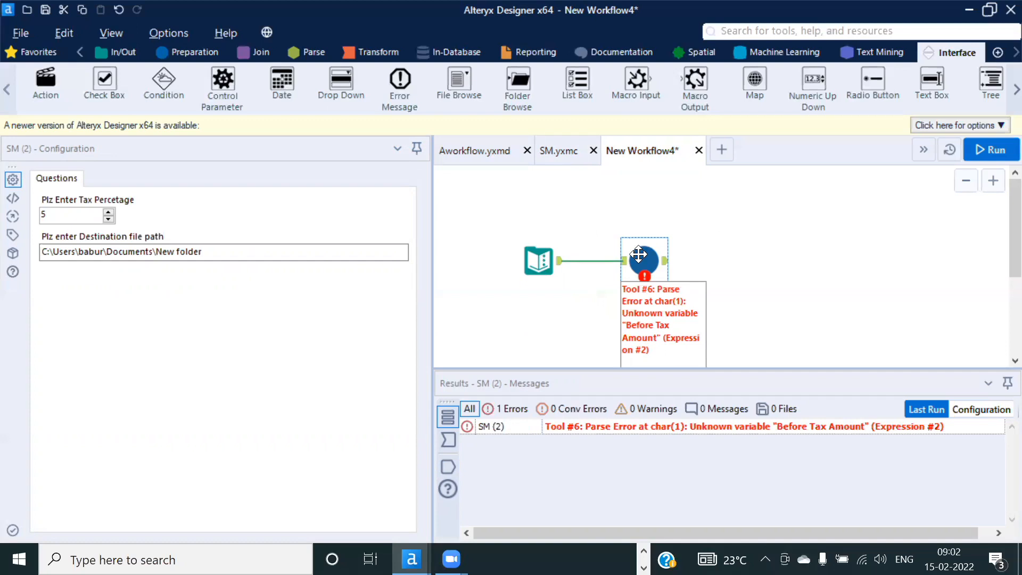
click(538, 261)
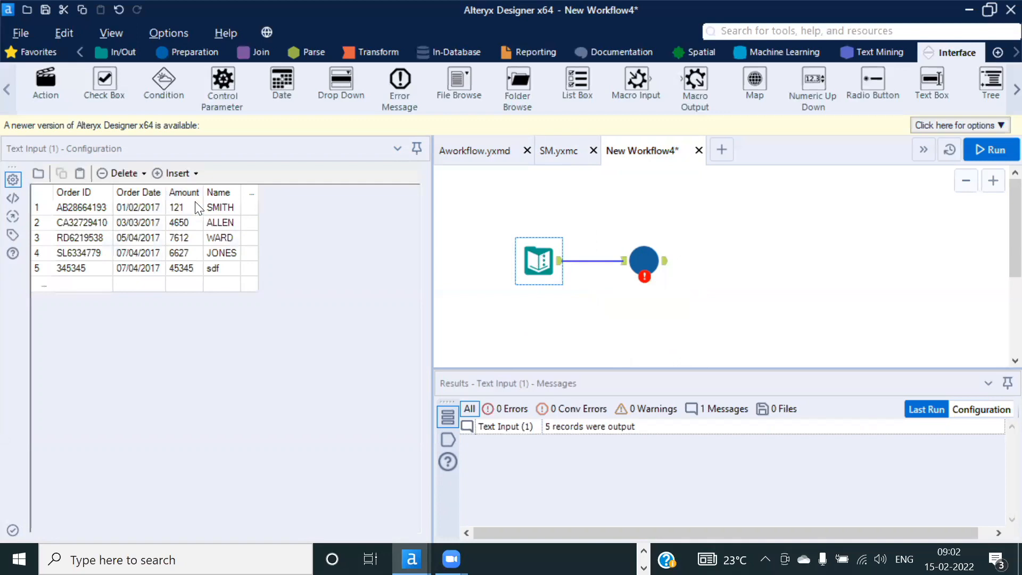
click(654, 264)
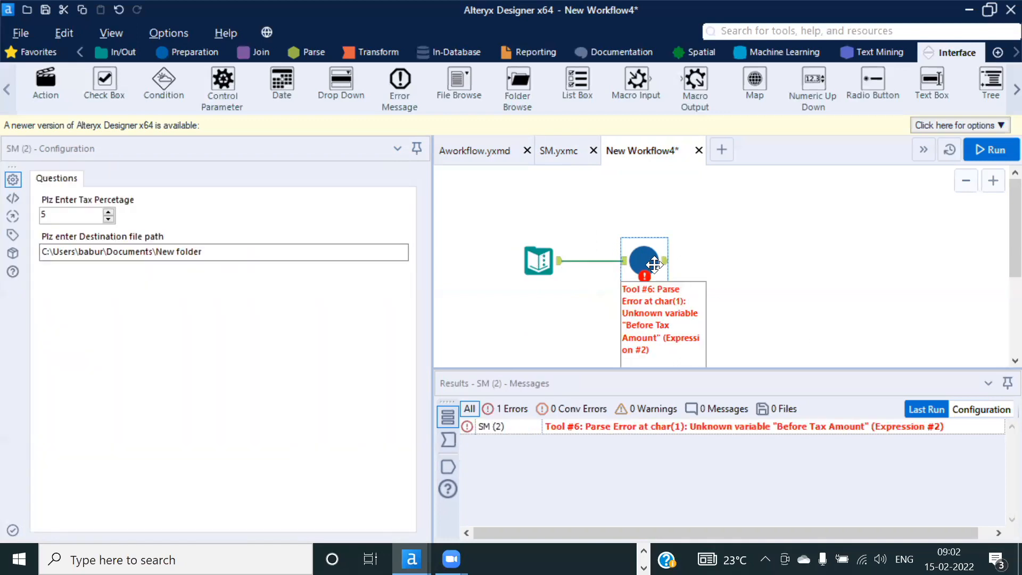
click(531, 268)
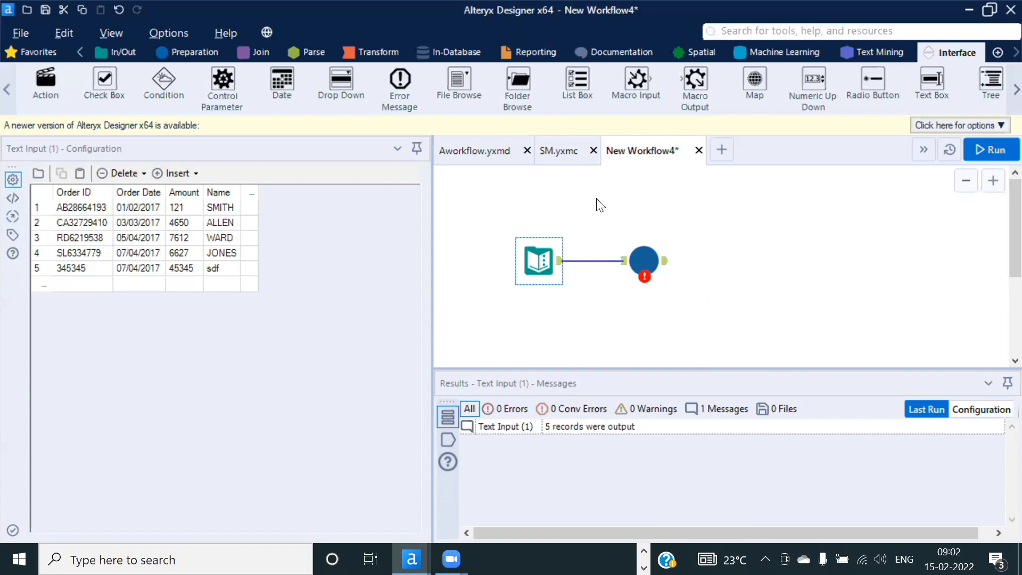
click(555, 148)
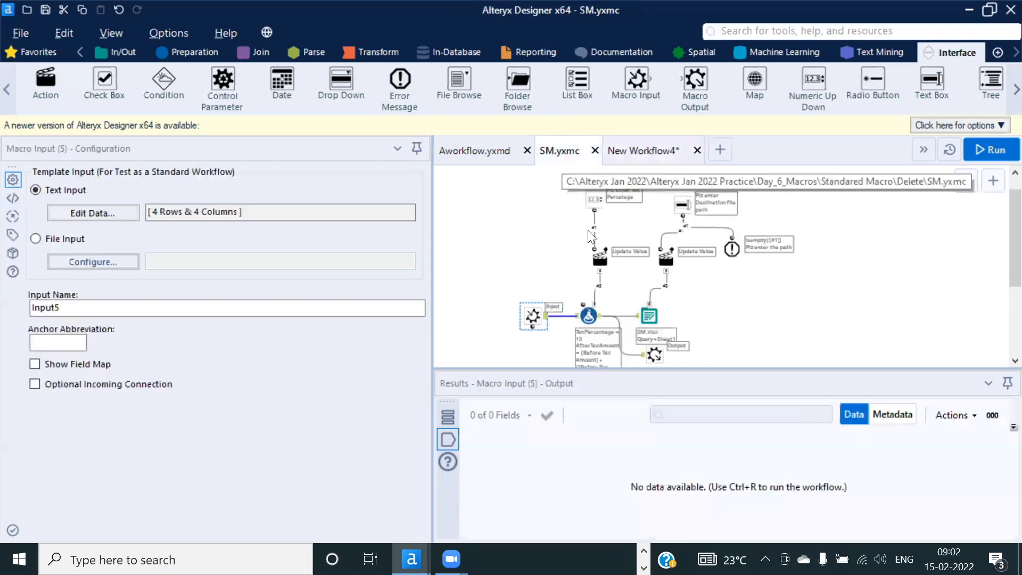
click(588, 315)
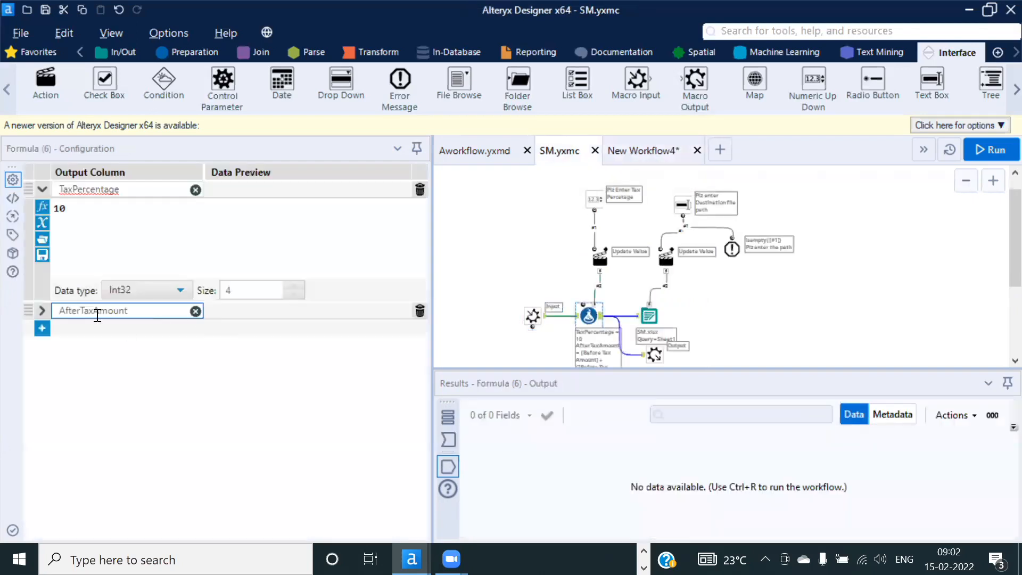
click(43, 310)
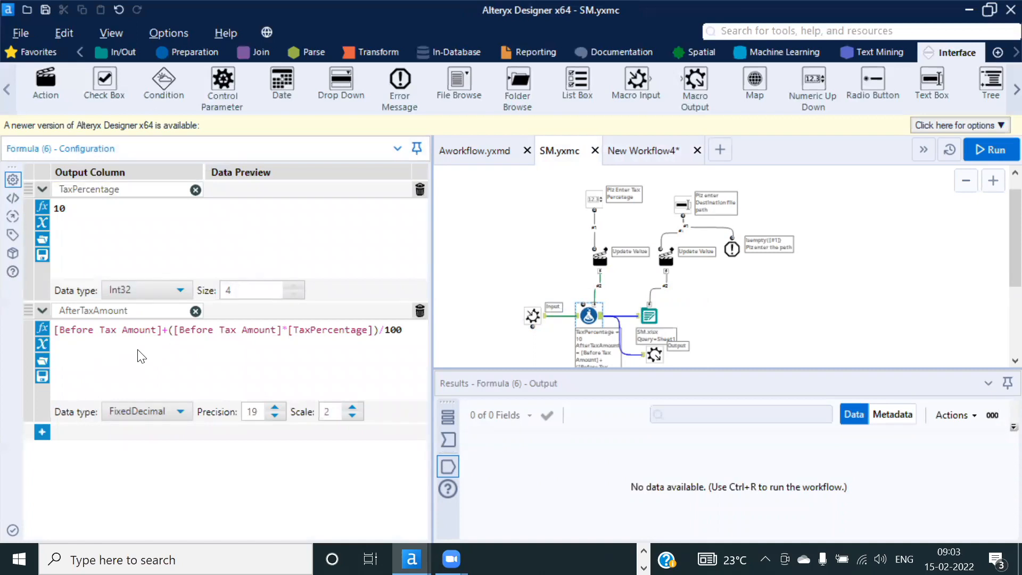
click(556, 251)
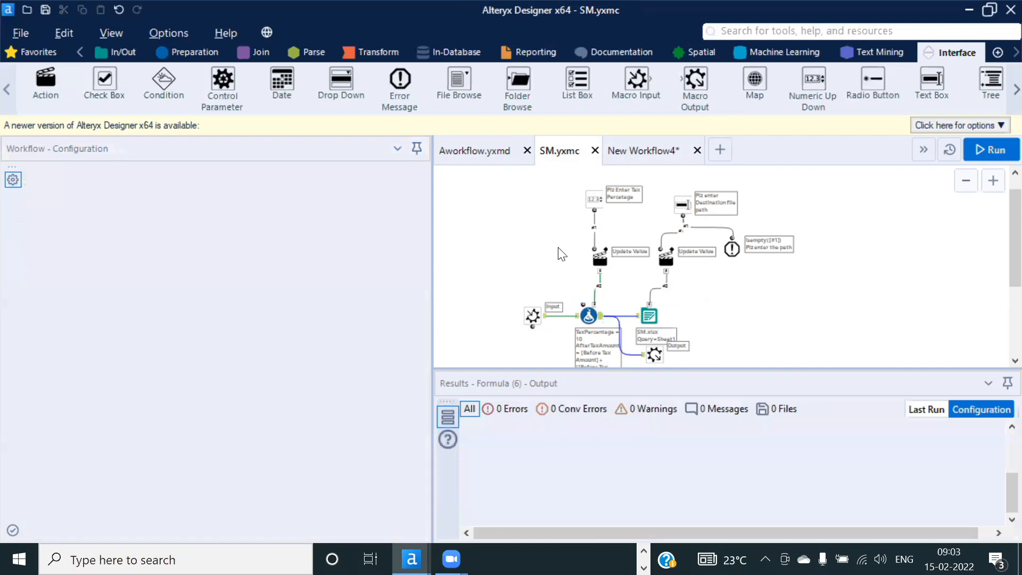
Step: In the SM macro, enable Show Field Map on the Macro Input and set its anchor abbreviation to I
click(532, 316)
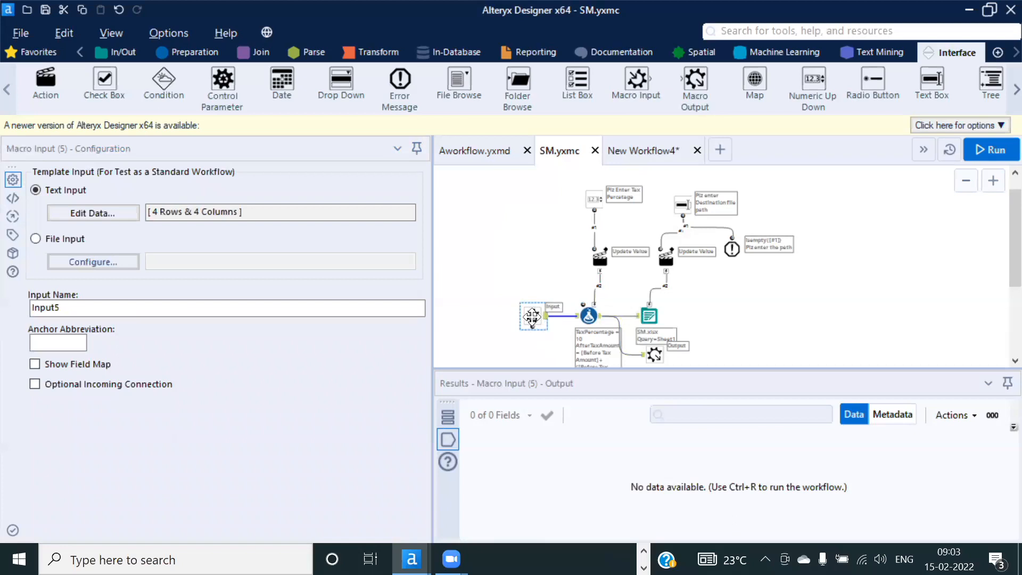
drag(532, 316, 510, 316)
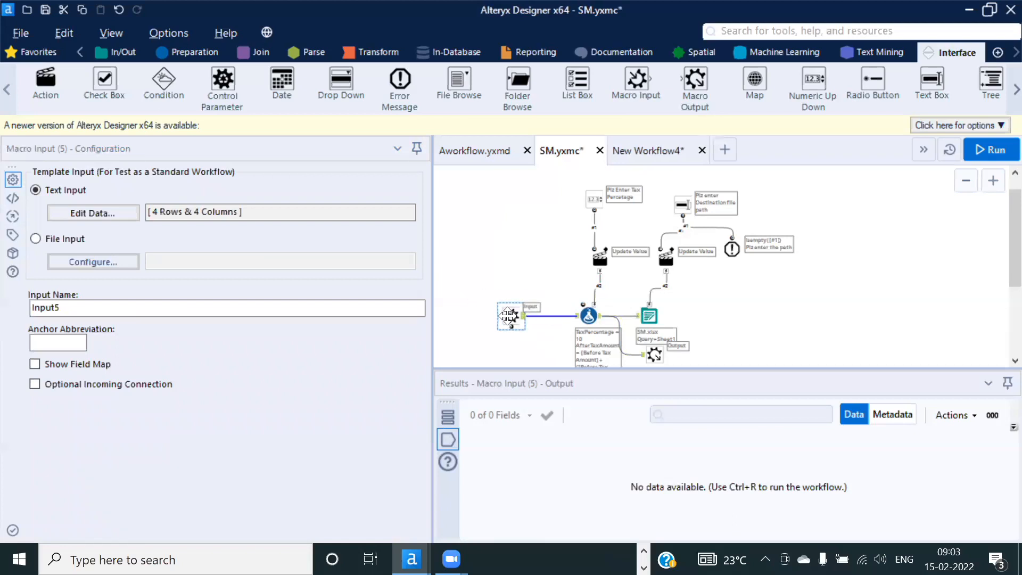
scroll(509, 316, up, 1)
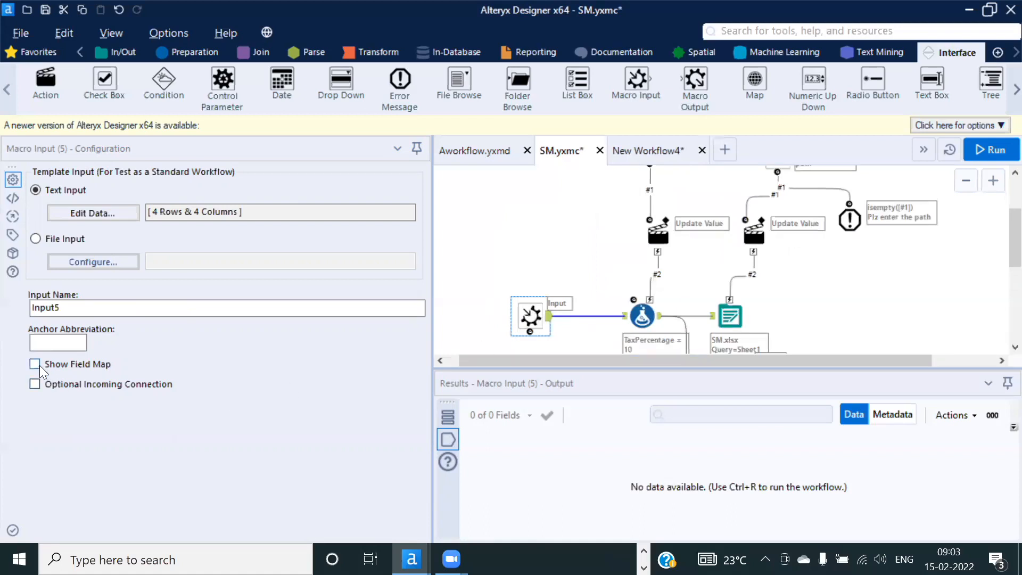
scroll(596, 273, down, 1)
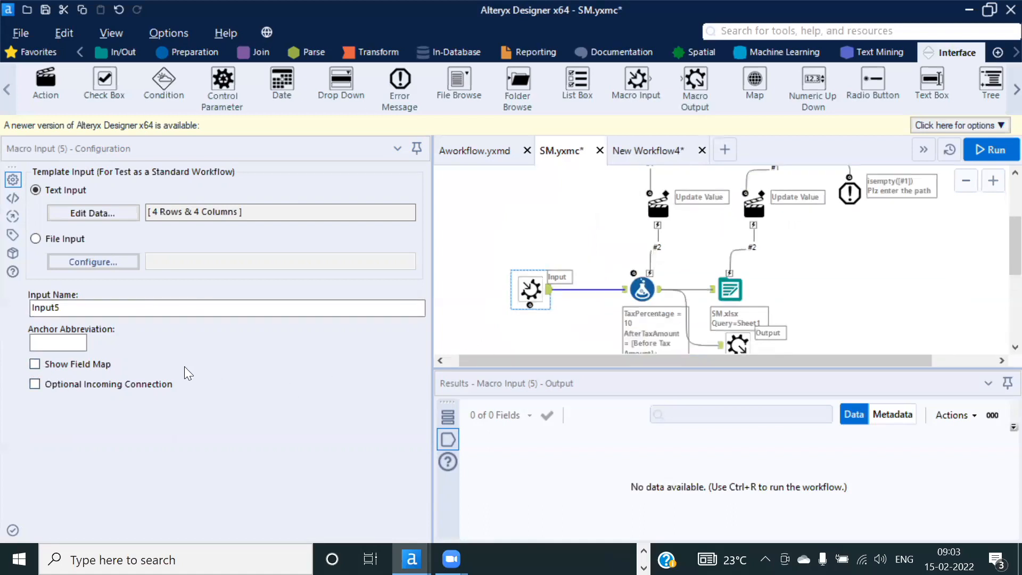
click(31, 365)
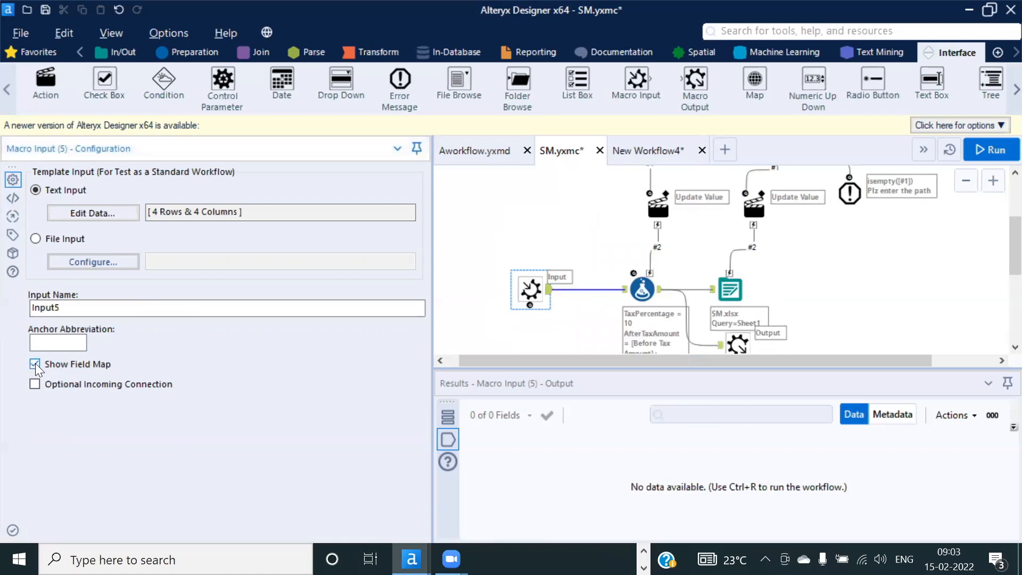
click(62, 342)
text(I)
Step: Set the Macro Output's anchor abbreviation to O and save the SM macro
click(730, 332)
click(62, 233)
text(O)
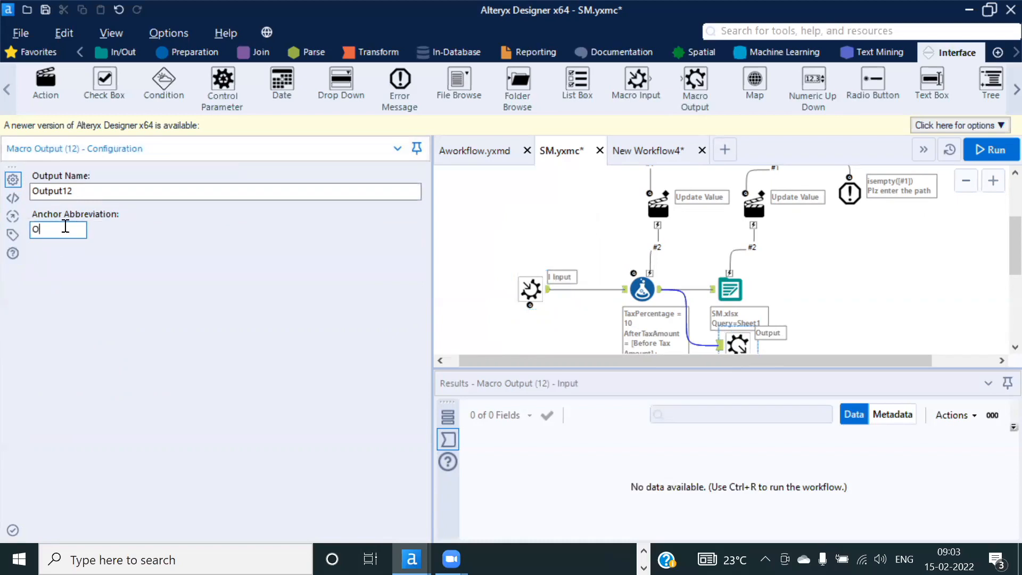
key(ctrl+s)
Step: Review the SM tool's anchors and field-mapping questions in New Workflow4 against the Macro Input's settings
click(531, 289)
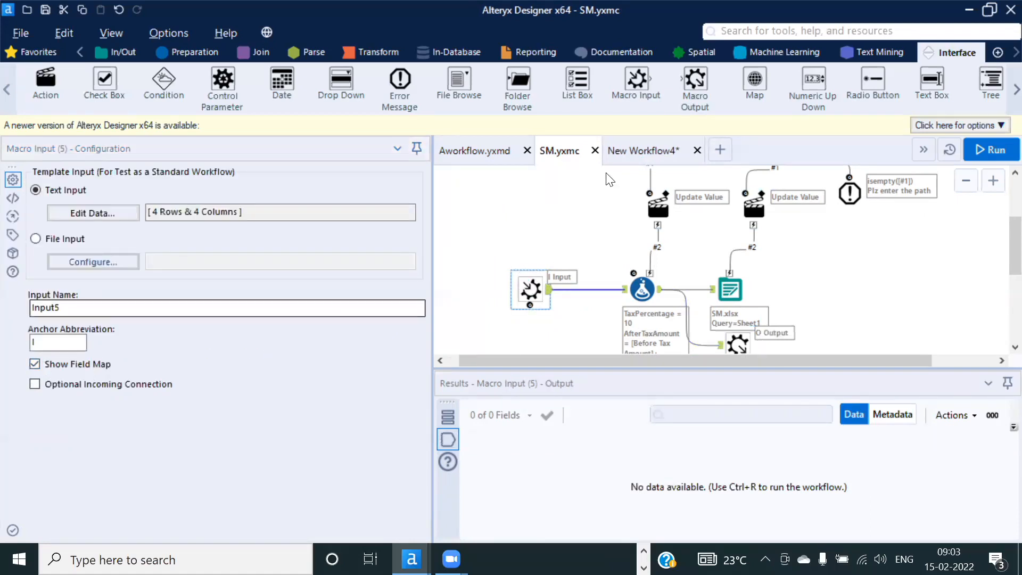
click(632, 149)
click(633, 336)
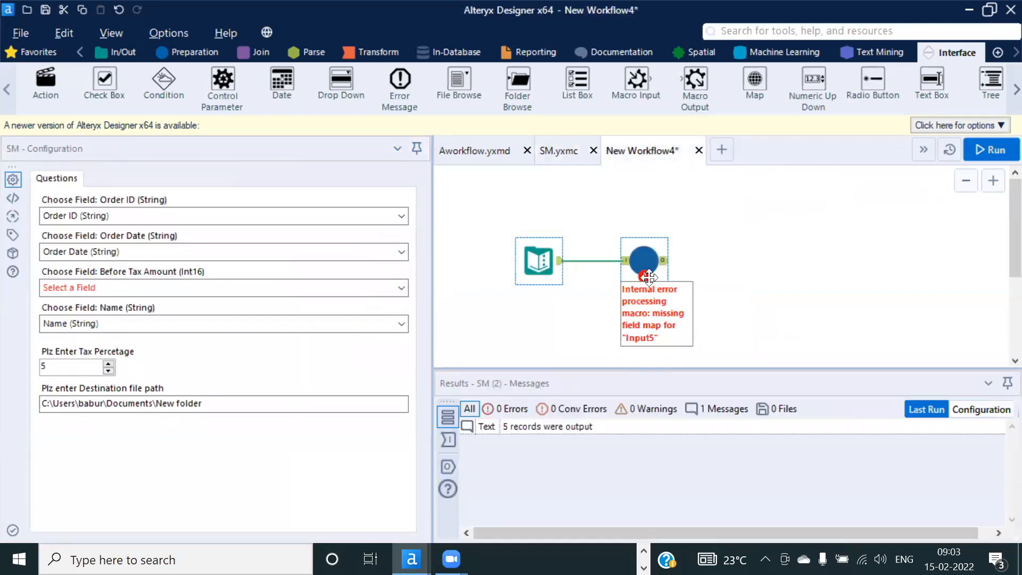
scroll(643, 262, up, 3)
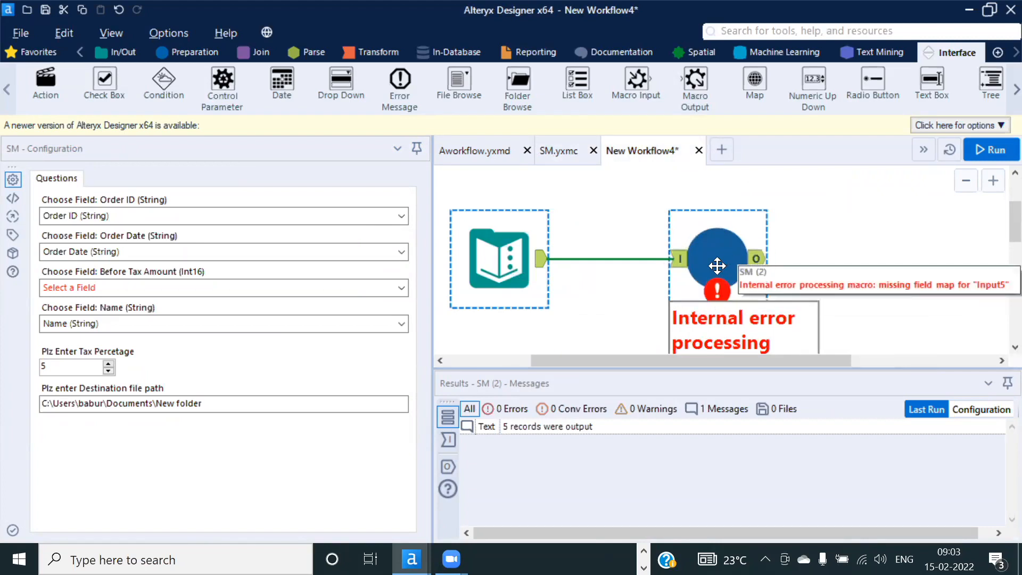
scroll(643, 259, down, 3)
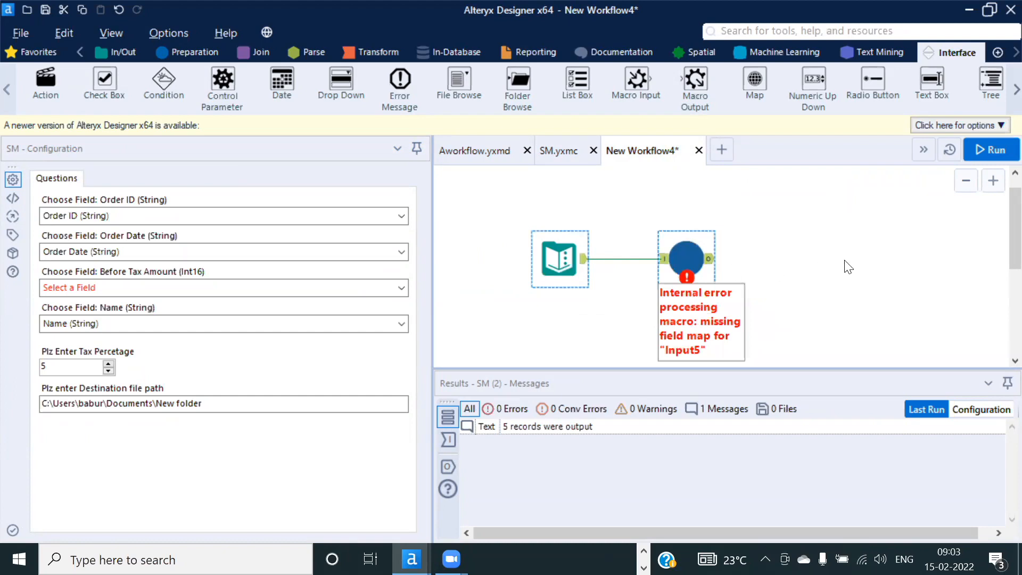
click(557, 151)
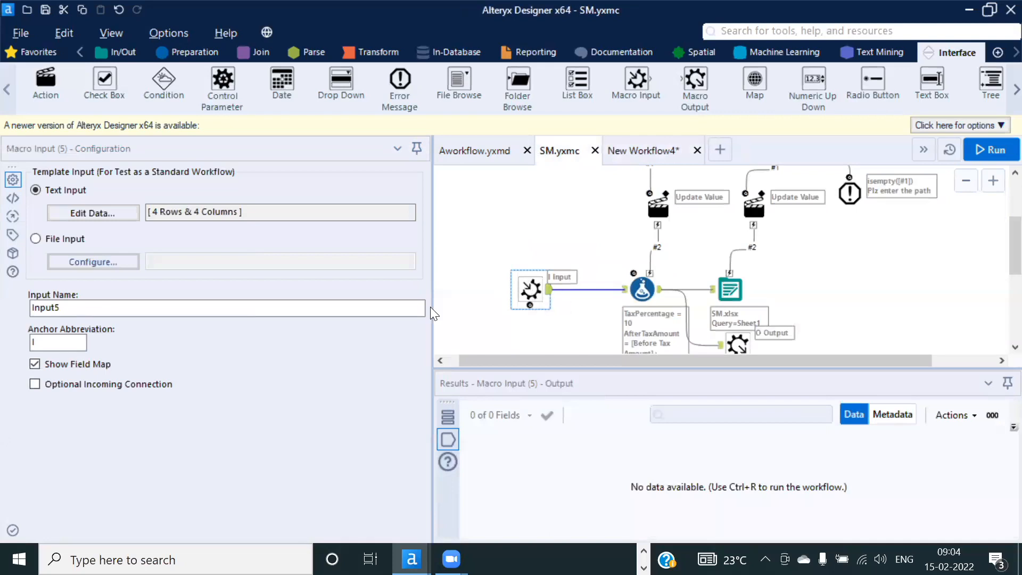
Step: In New Workflow4, map the SM tool's Before Tax Amount field to Amount (Int32)
click(652, 153)
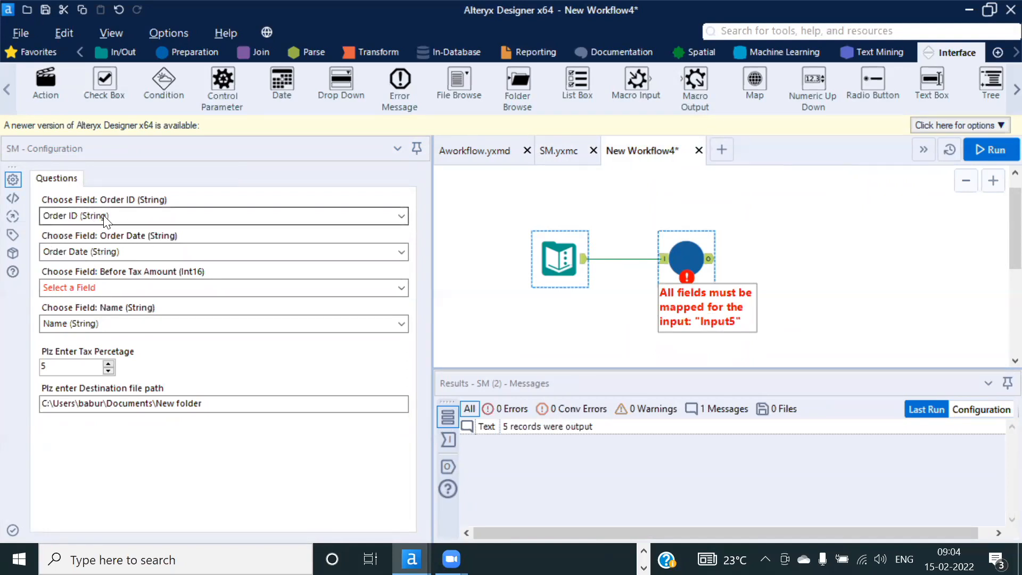
click(402, 216)
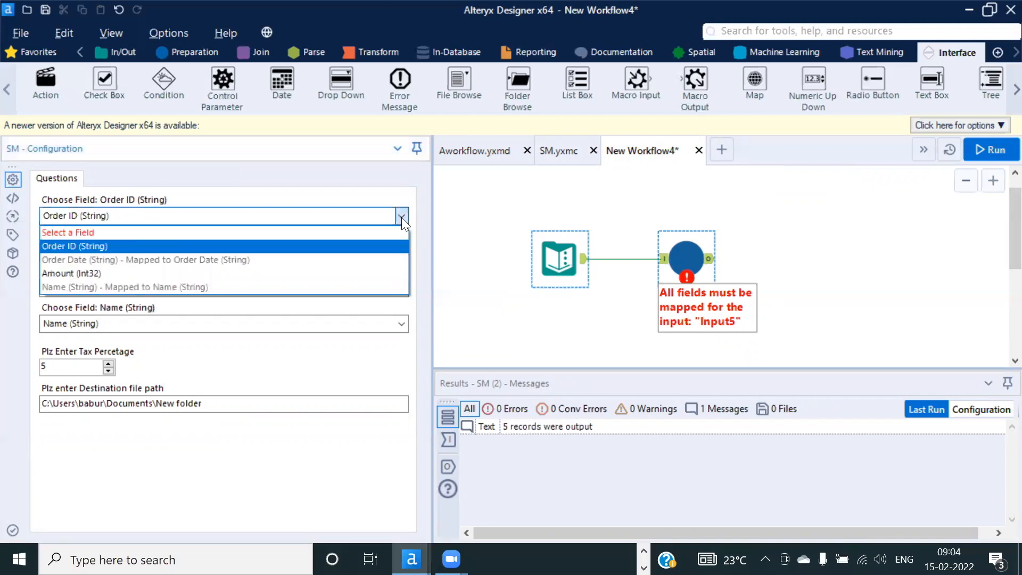
click(401, 217)
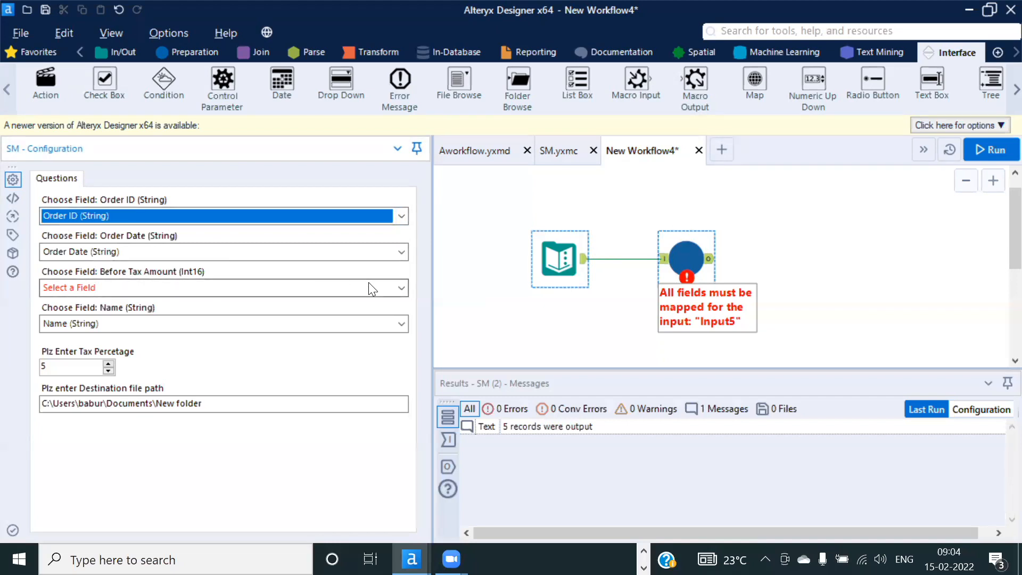
click(401, 289)
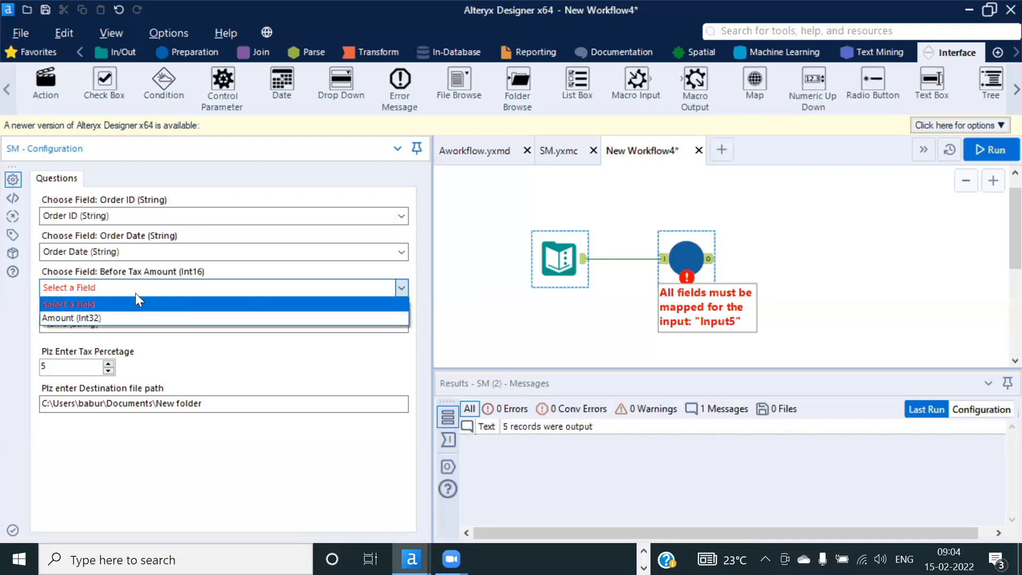
click(82, 316)
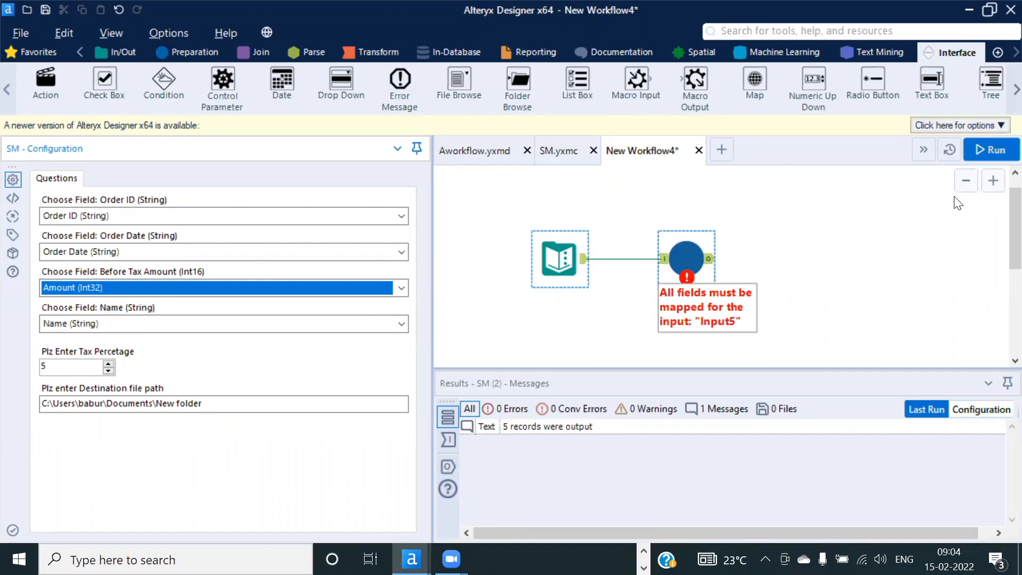
Step: Run New Workflow4, dismiss the completion message and show the SM tool's output records in an enlarged results area
click(991, 153)
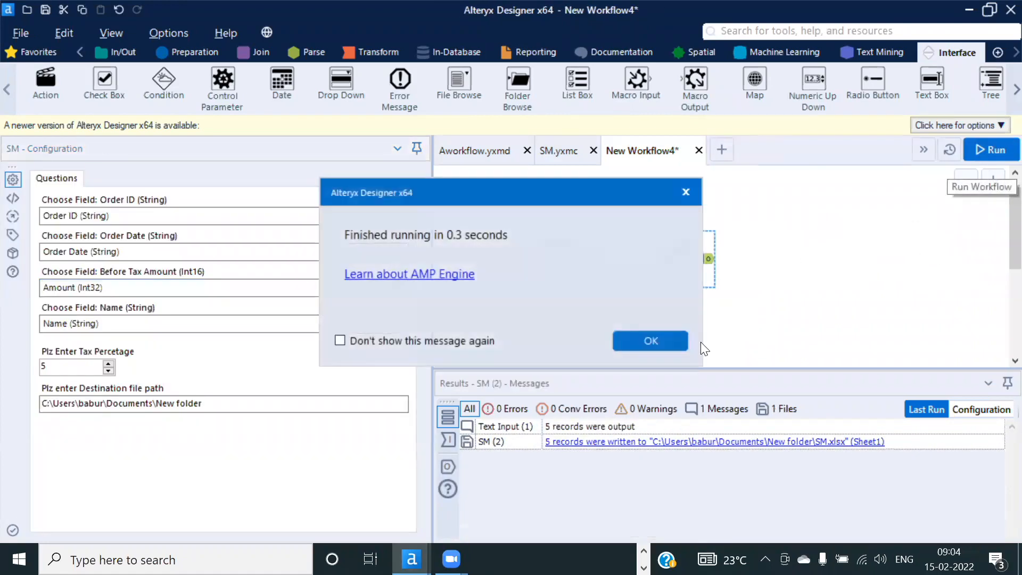
click(668, 341)
click(709, 259)
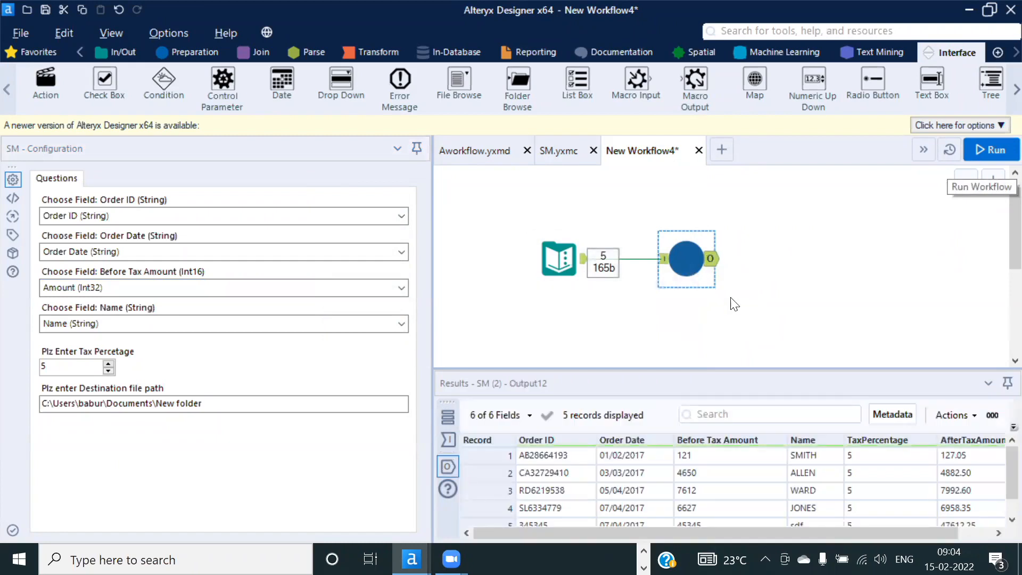
drag(620, 369, 565, 336)
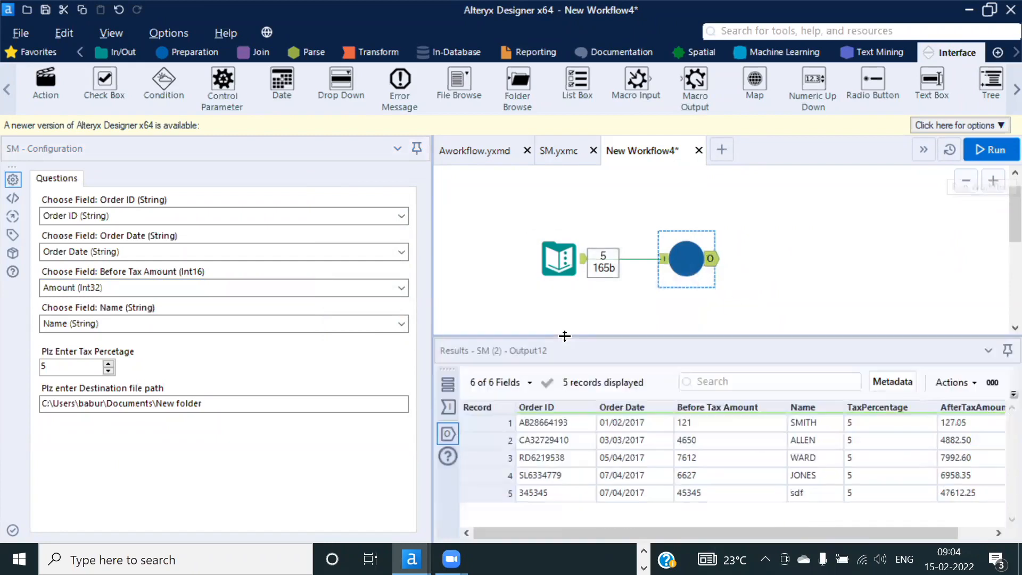
Step: Add two extra columns named kjh and jnsdkjf to the Text Input data in New Workflow4
click(553, 269)
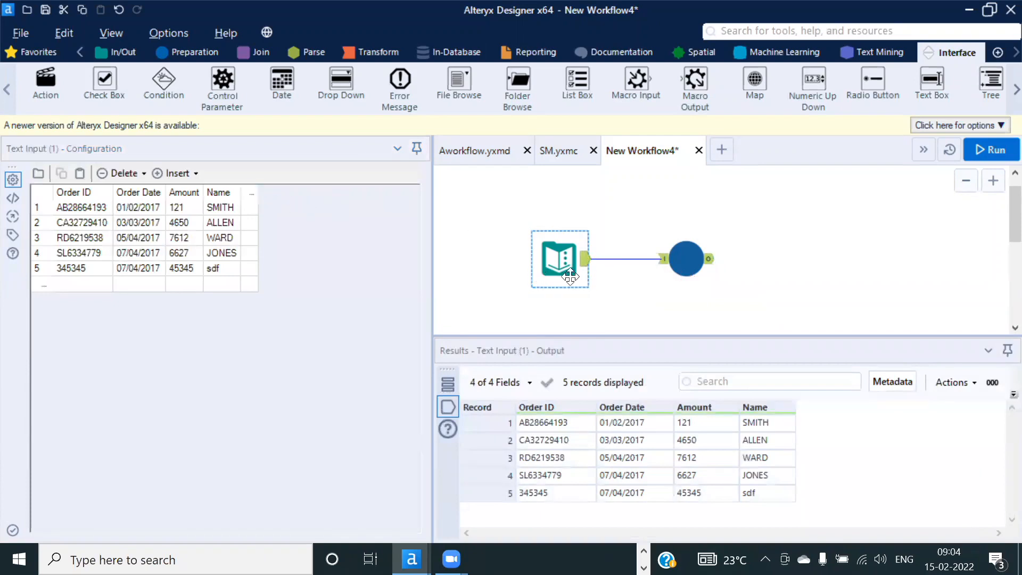
click(248, 195)
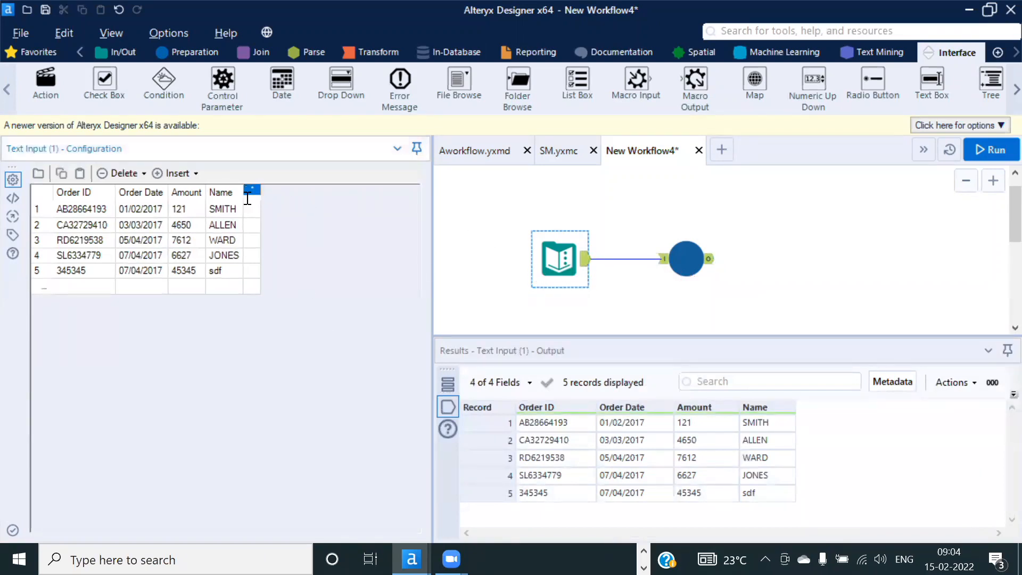
text(kjh)
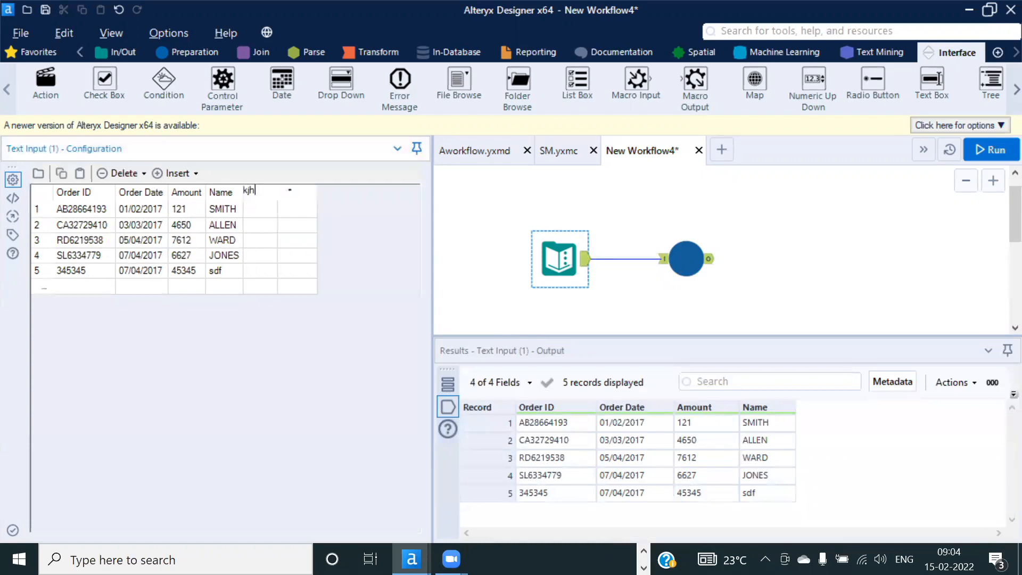
click(292, 193)
text(jnsdkjf)
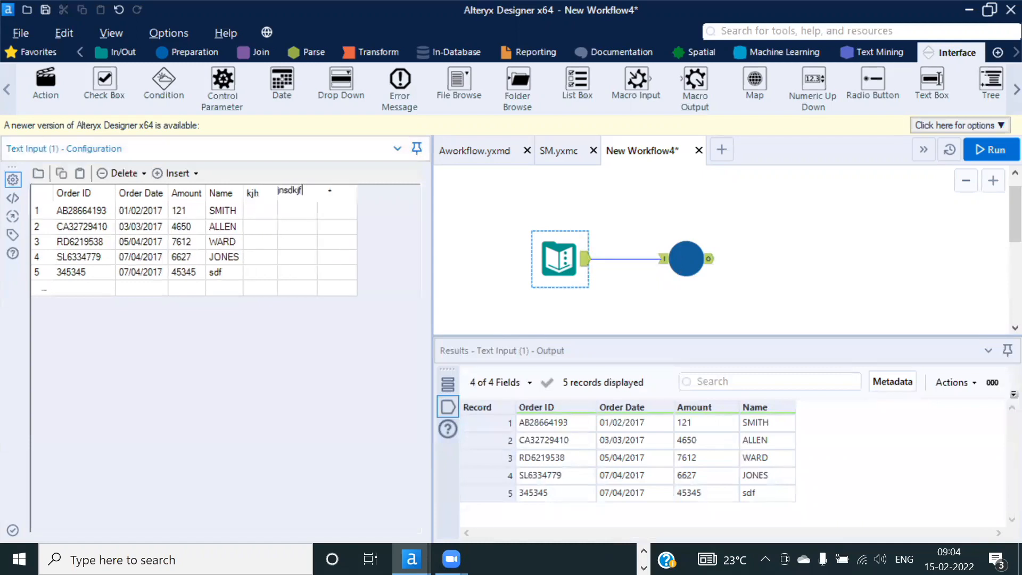
Step: Fill the kjh column with dslf in row 2 and hsd in row 4, and enter jkdsnf in row 3 of jnsdkjf
click(260, 227)
text(dslf)
click(293, 233)
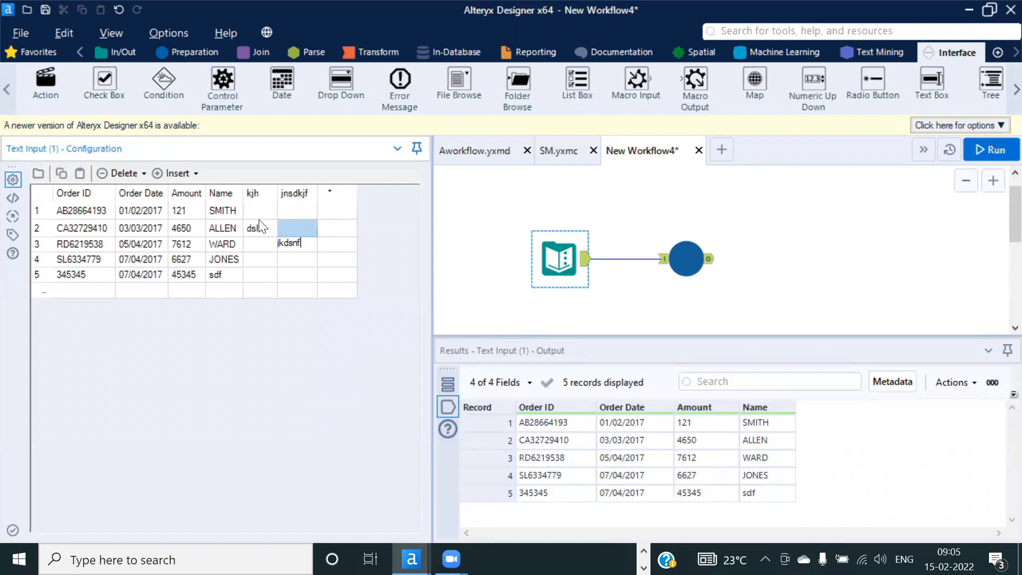
click(253, 261)
text(hsd)
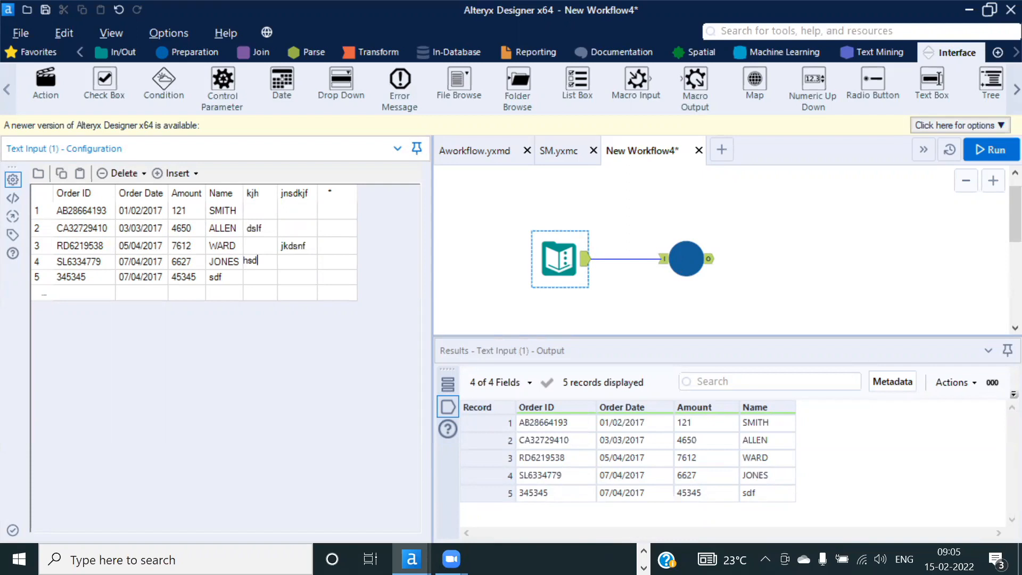
Step: Compare the SM tool's field-mapping questions with the columns of the Text Input
click(686, 248)
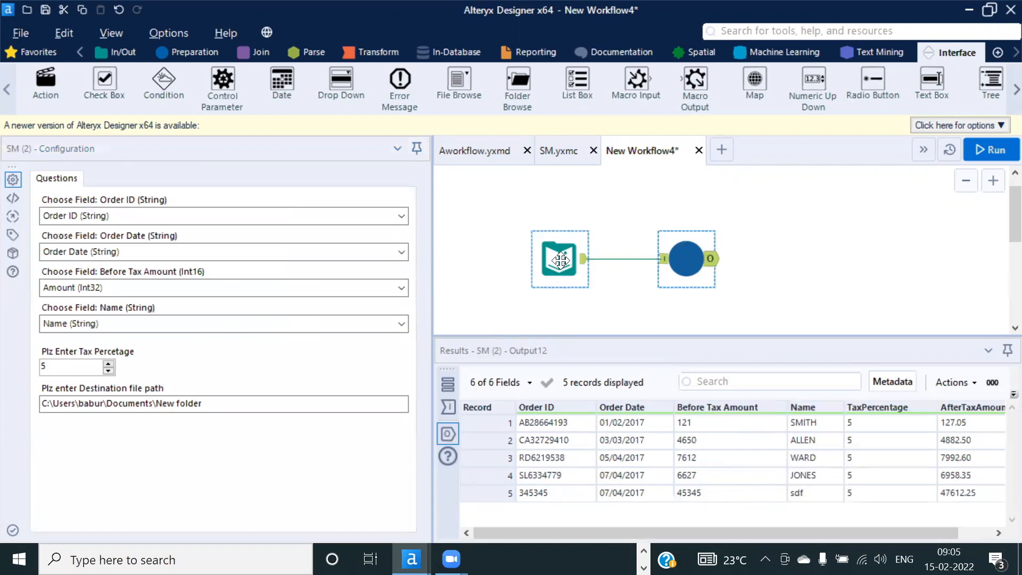
click(551, 257)
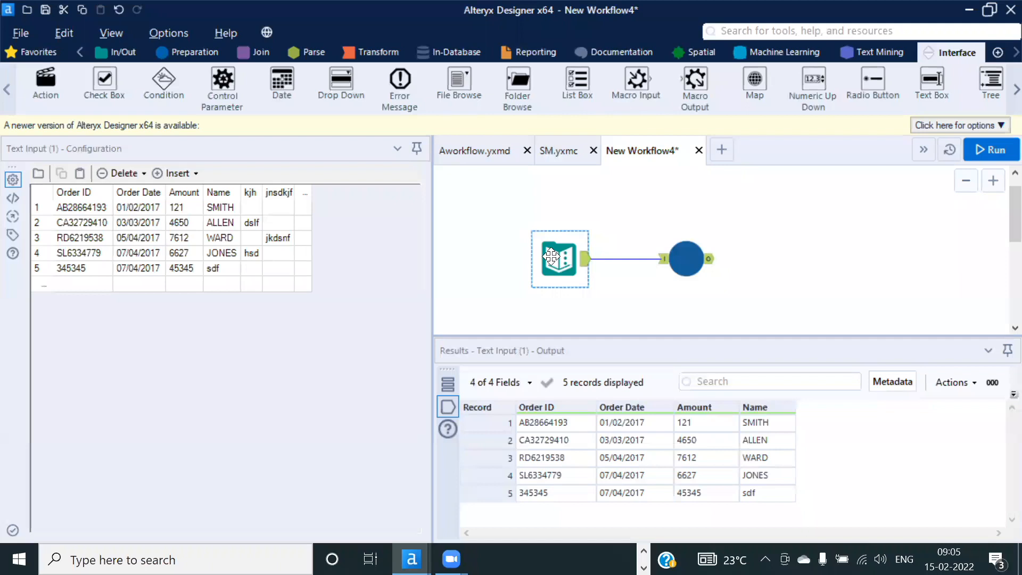
click(686, 256)
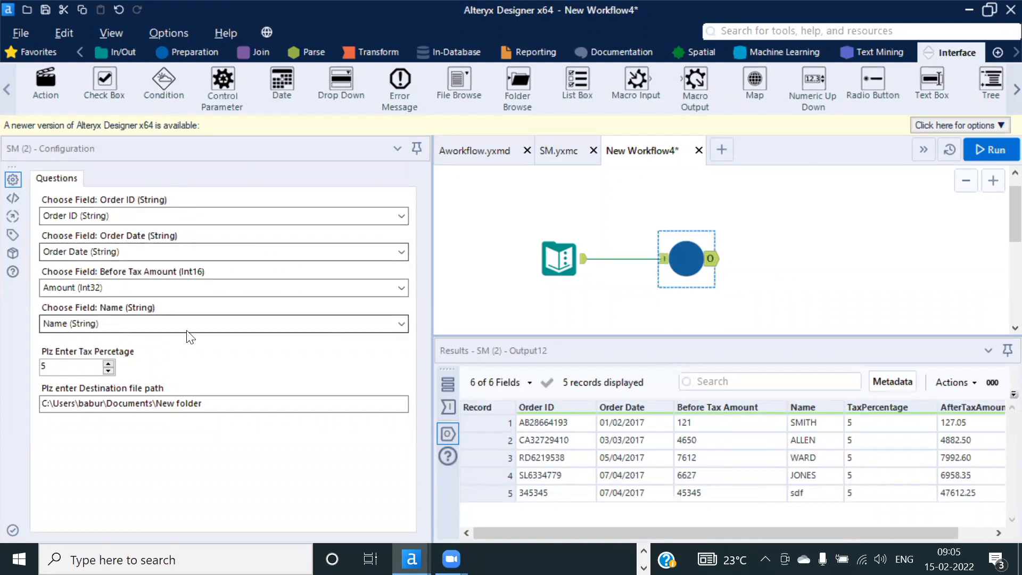
click(553, 263)
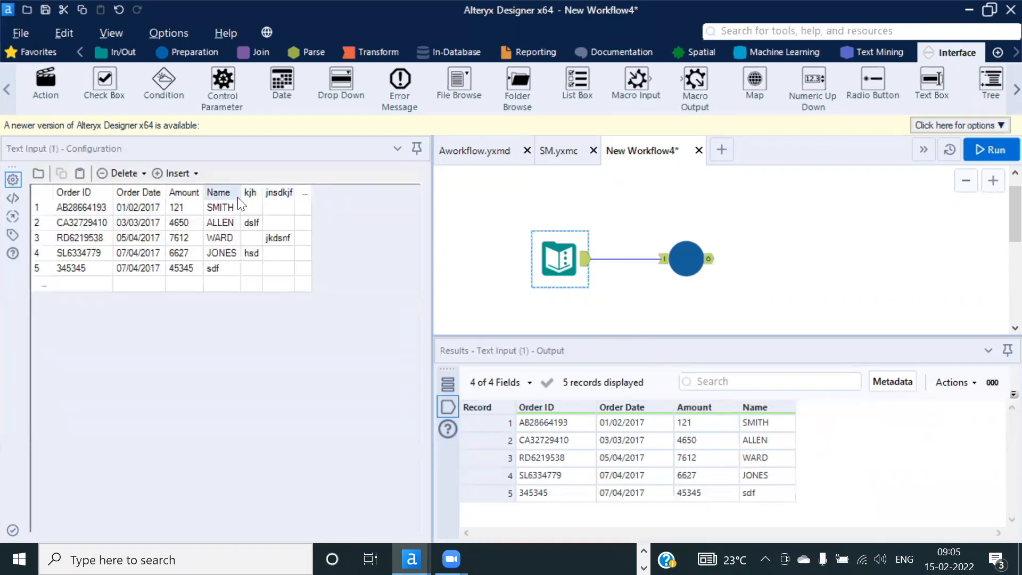
Step: Run New Workflow4 with the extra columns, dismiss the completion message and show the SM tool's output records
click(990, 152)
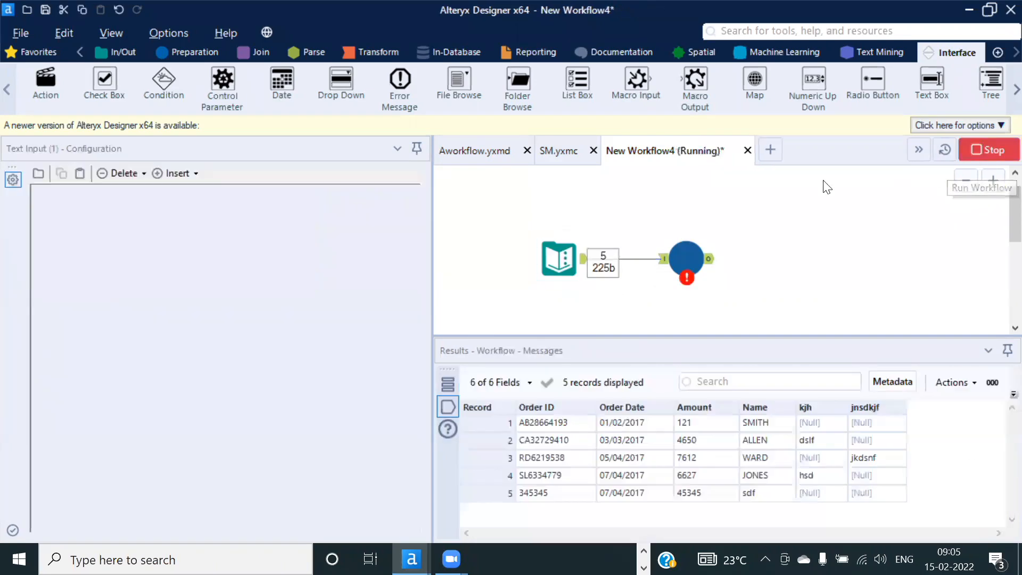
click(678, 338)
click(686, 259)
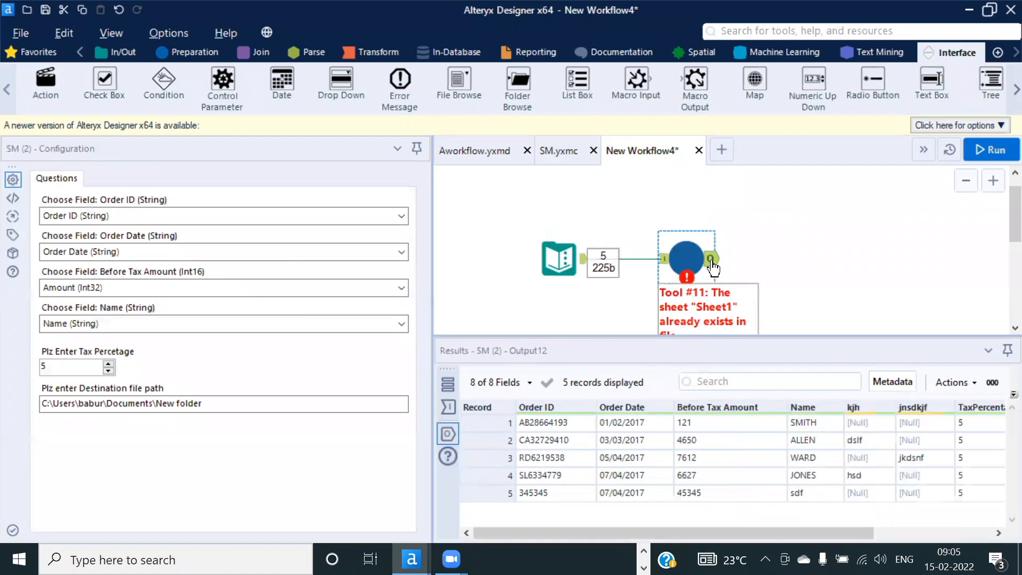
mouse_move(711, 262)
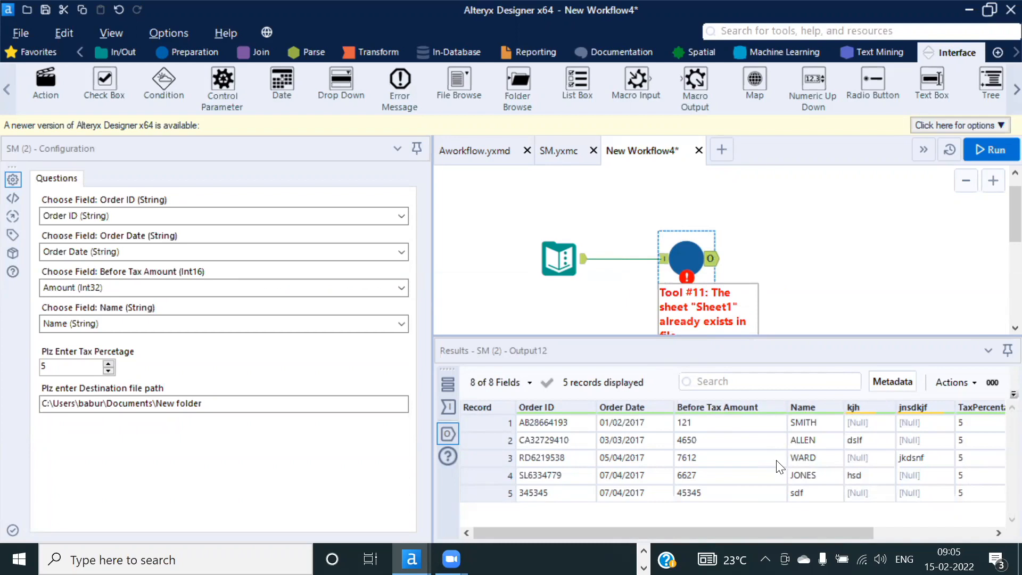
Step: Examine the kjh, jnsdkjf, TaxPercentage and AfterTaxAmount columns in the SM tool's output
drag(863, 533, 905, 532)
drag(838, 426, 884, 505)
click(847, 456)
drag(832, 425, 886, 501)
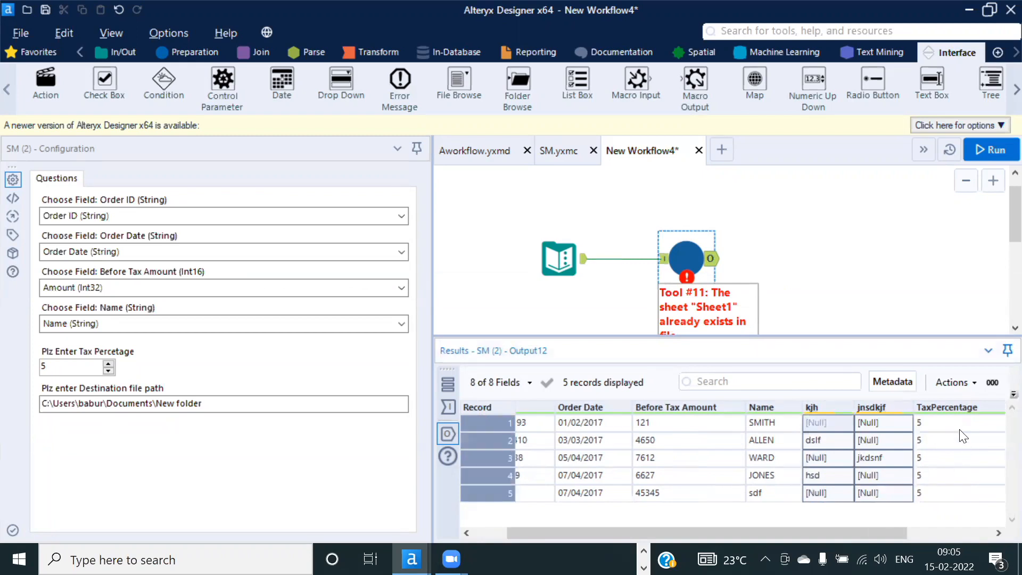
drag(953, 426, 946, 508)
drag(874, 536, 967, 530)
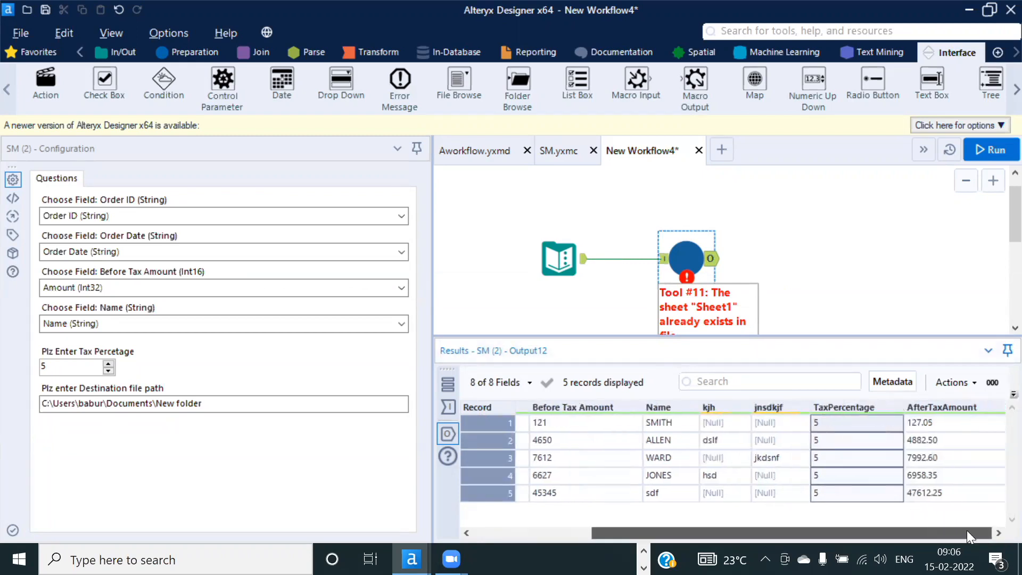
drag(947, 426, 947, 504)
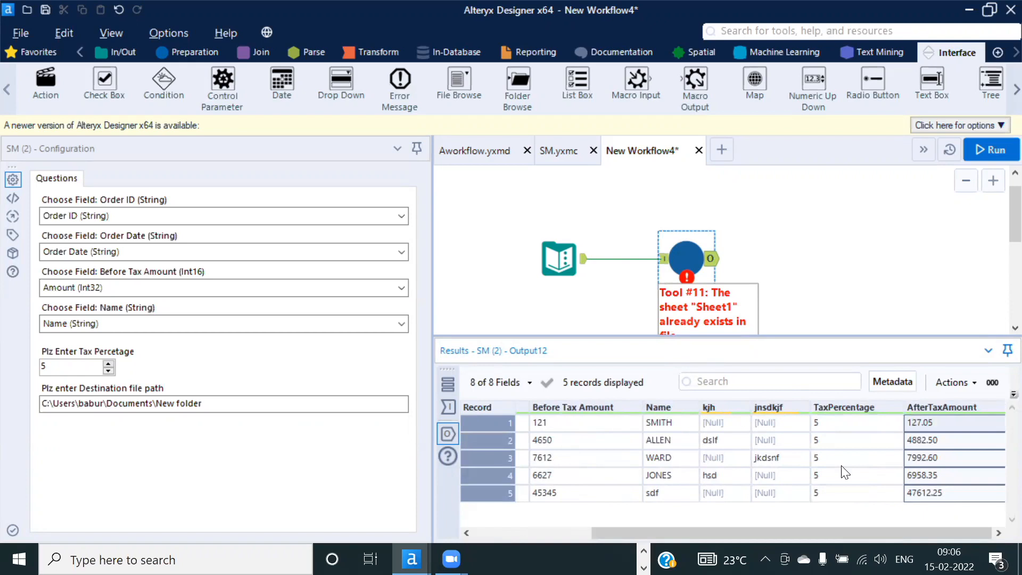
drag(732, 425, 769, 489)
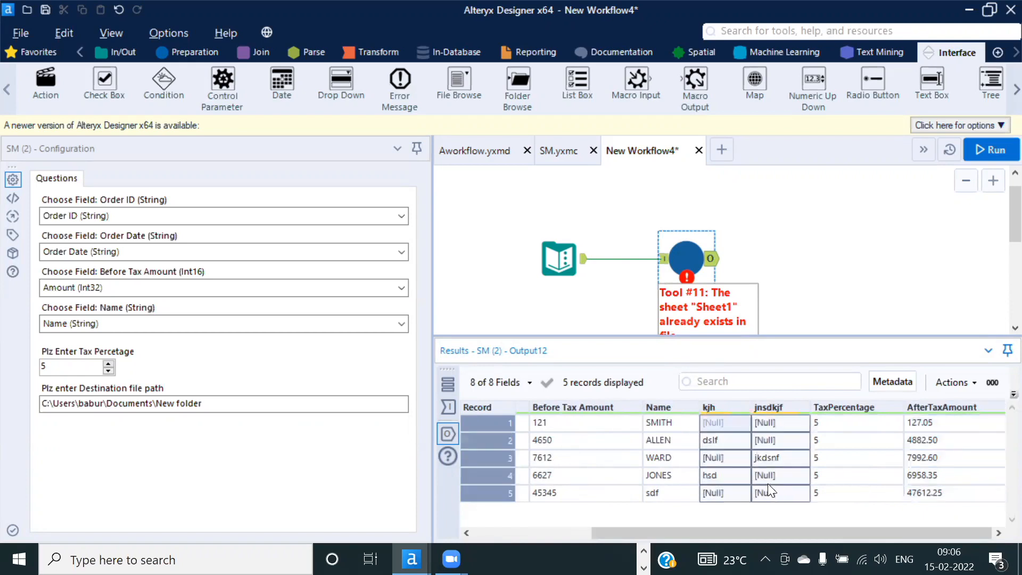
Step: Review the SM macro's Macro Input and Formula tools against the SM tool's mappings and output in New Workflow4
click(805, 267)
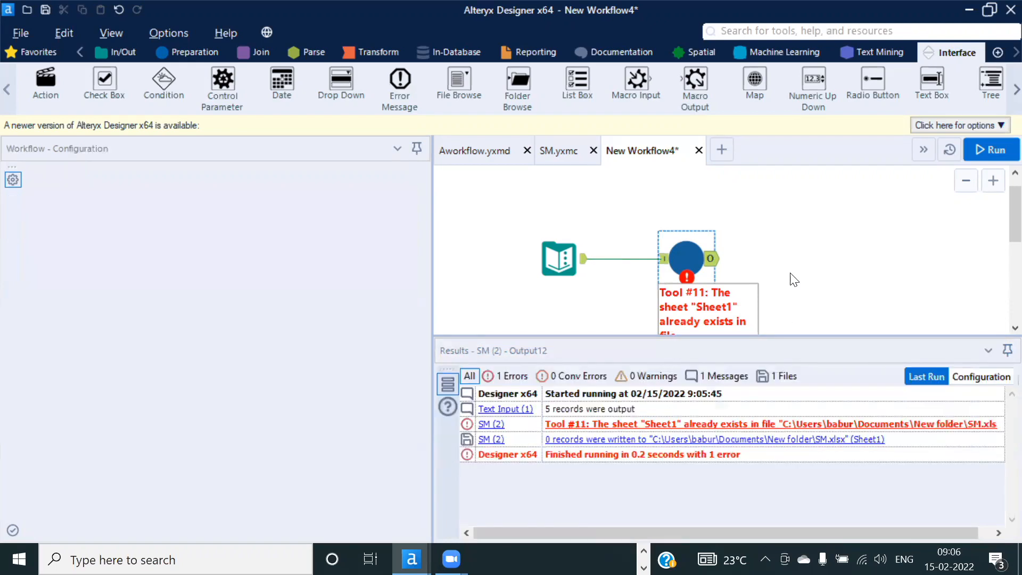
click(556, 150)
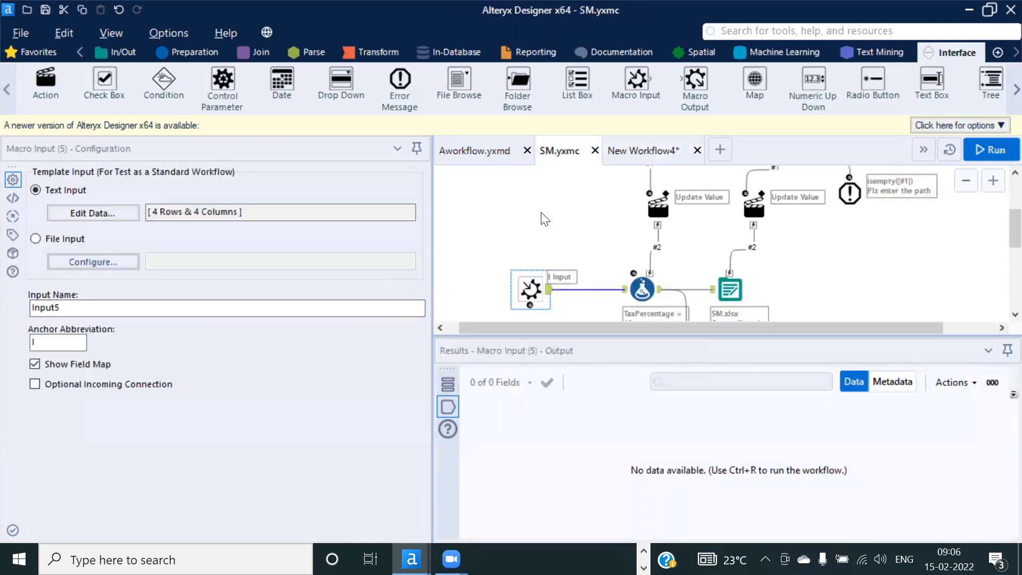
scroll(543, 218, down, 1)
click(641, 260)
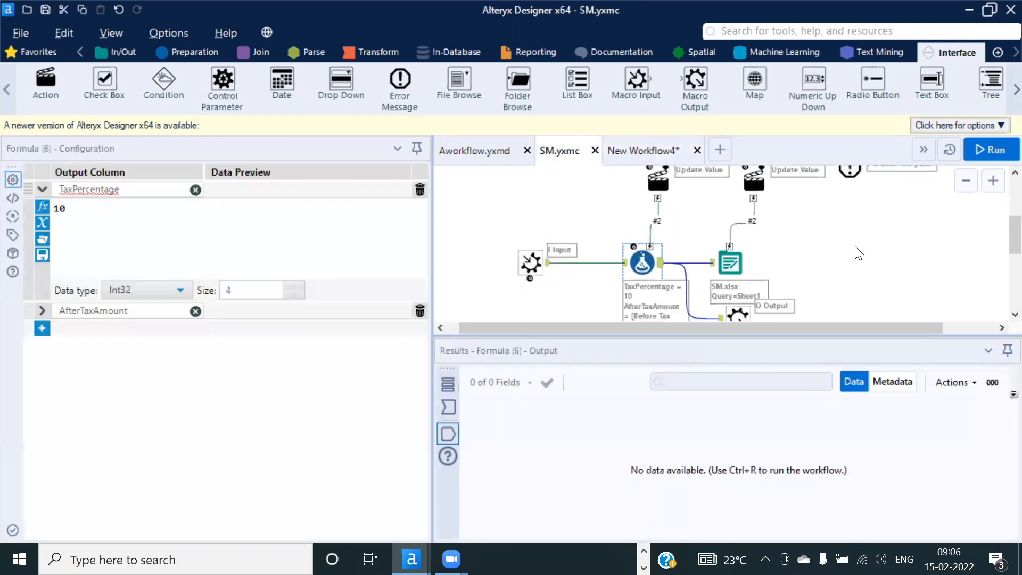
scroll(902, 252, down, 1)
scroll(799, 223, up, 2)
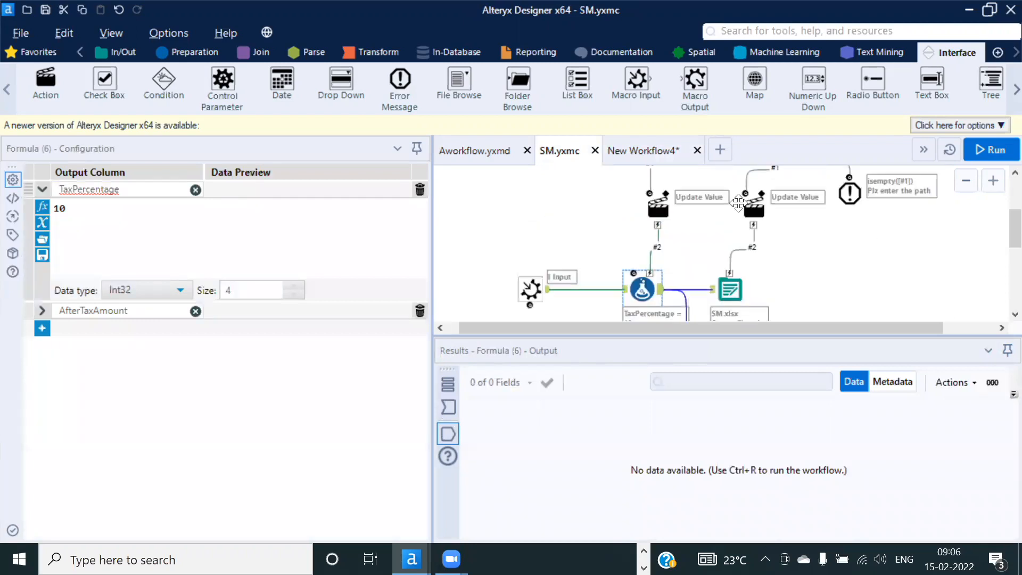
click(645, 151)
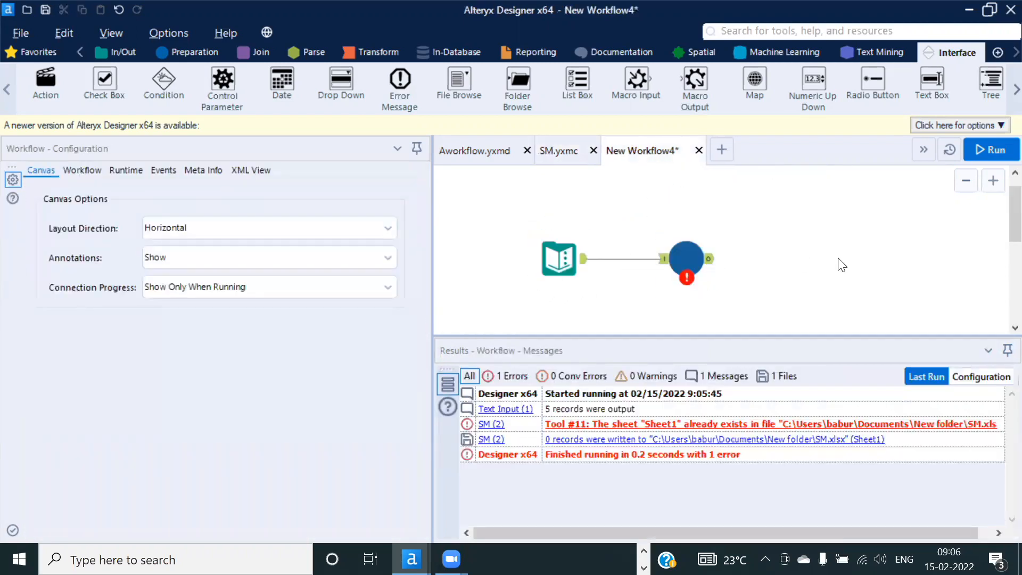
click(682, 255)
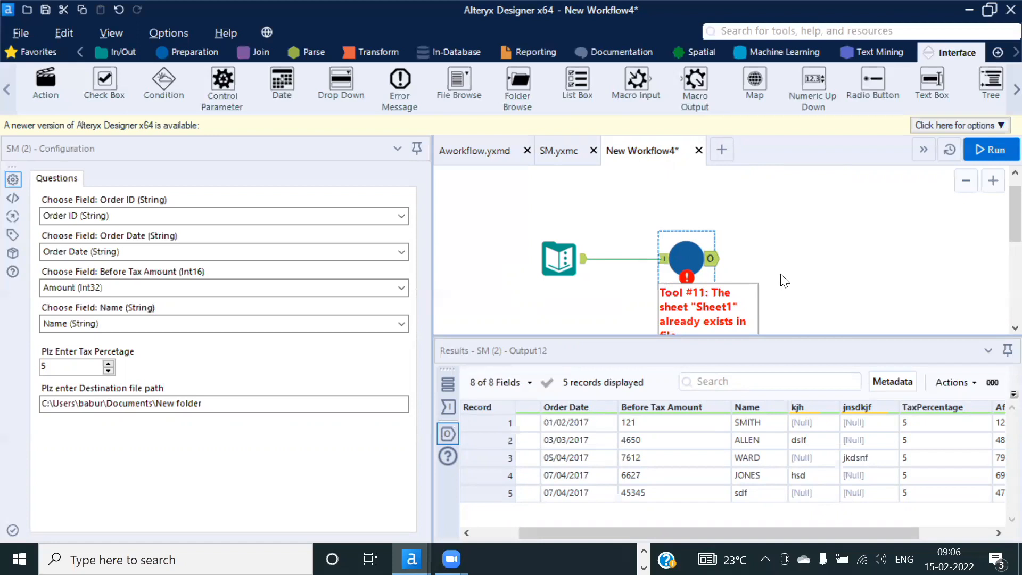
click(559, 150)
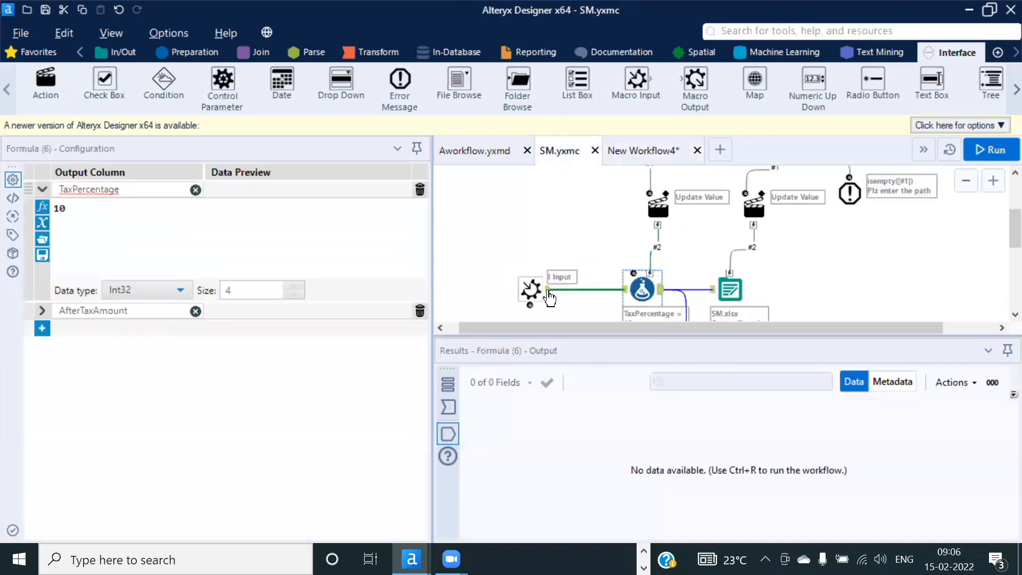
Step: Delete the kjh and jnsdkjf columns from the Text Input data in New Workflow4
click(643, 150)
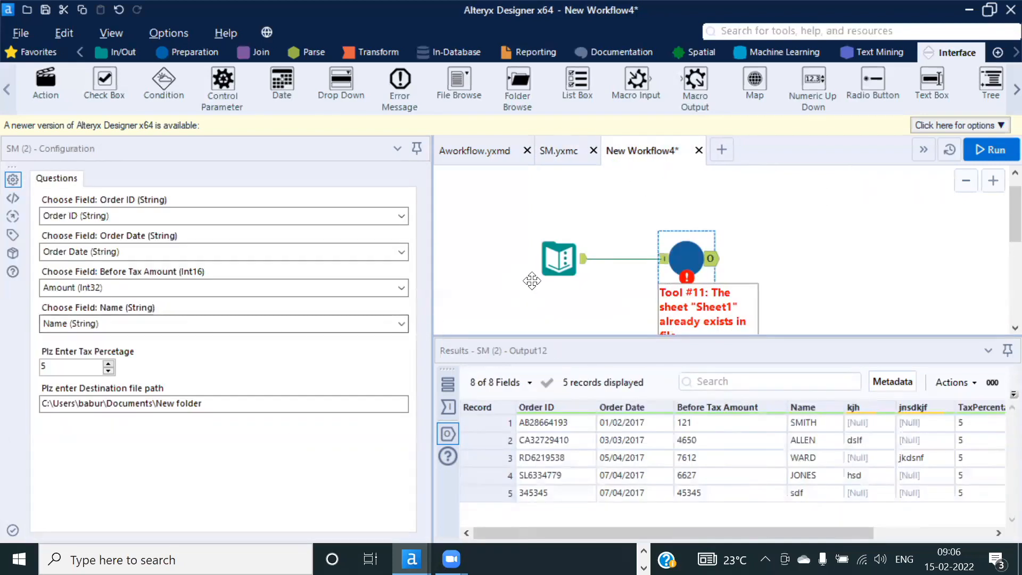
click(559, 258)
click(251, 192)
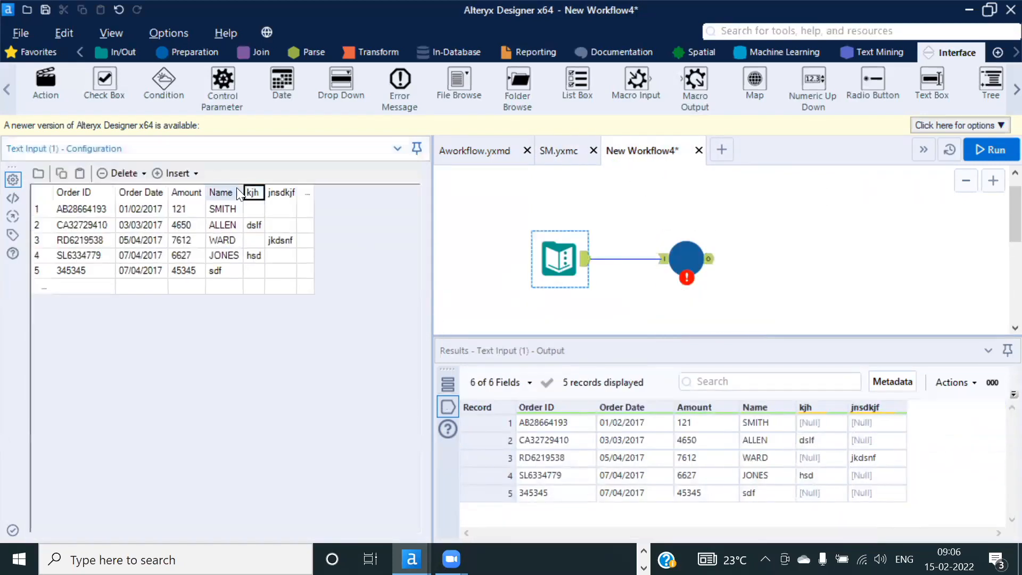
click(141, 174)
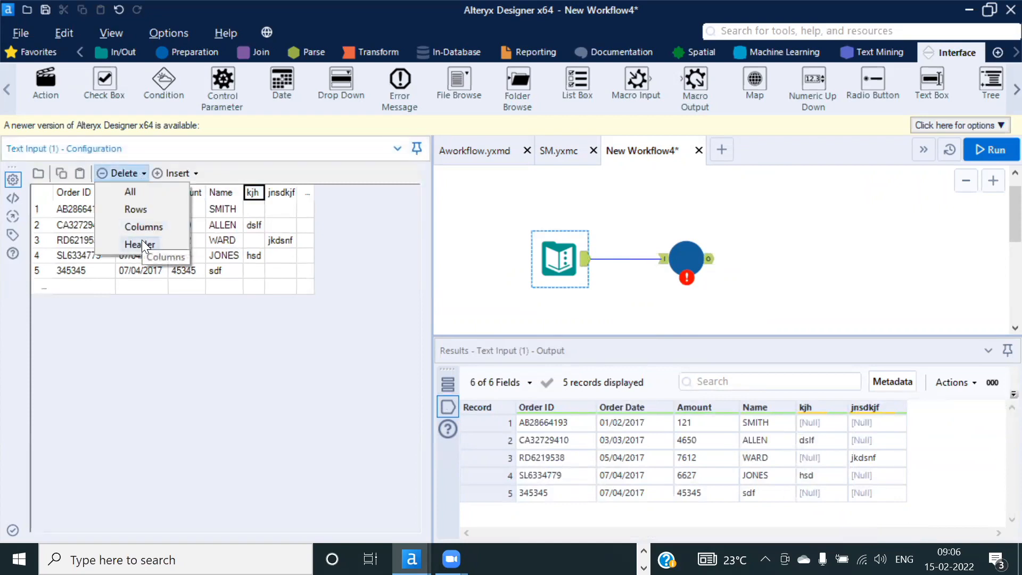
click(142, 226)
click(260, 196)
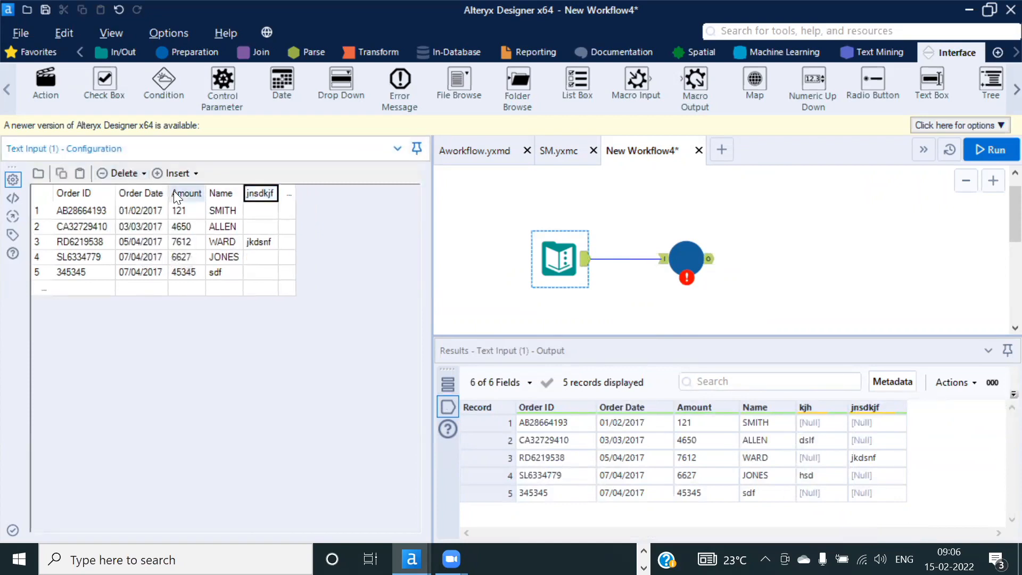
click(137, 175)
click(141, 228)
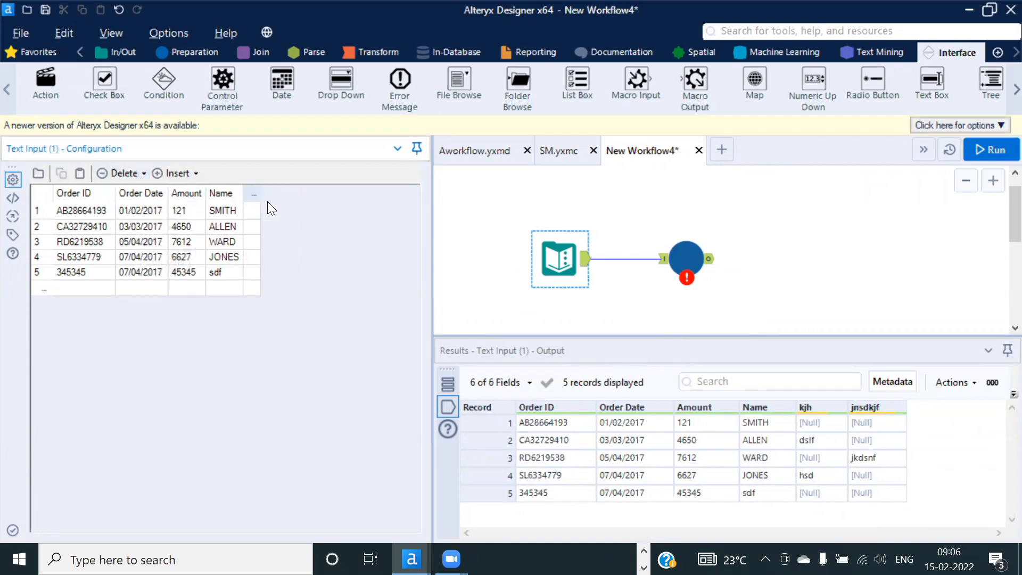
Step: Rerun New Workflow4, dismiss the completion message and show the SM tool's output in a taller and wider results area
click(992, 151)
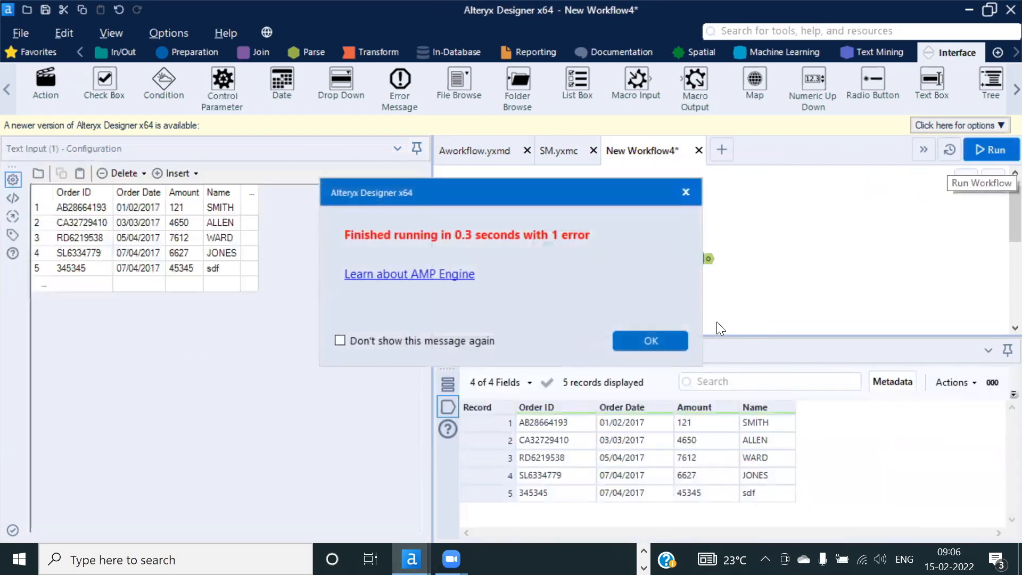
click(653, 336)
click(711, 261)
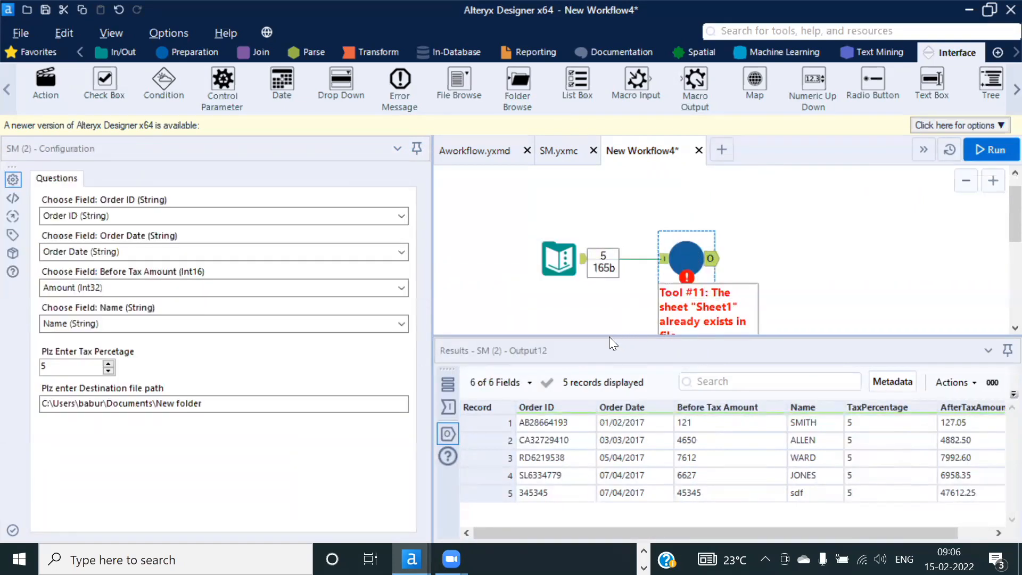
drag(608, 336, 599, 316)
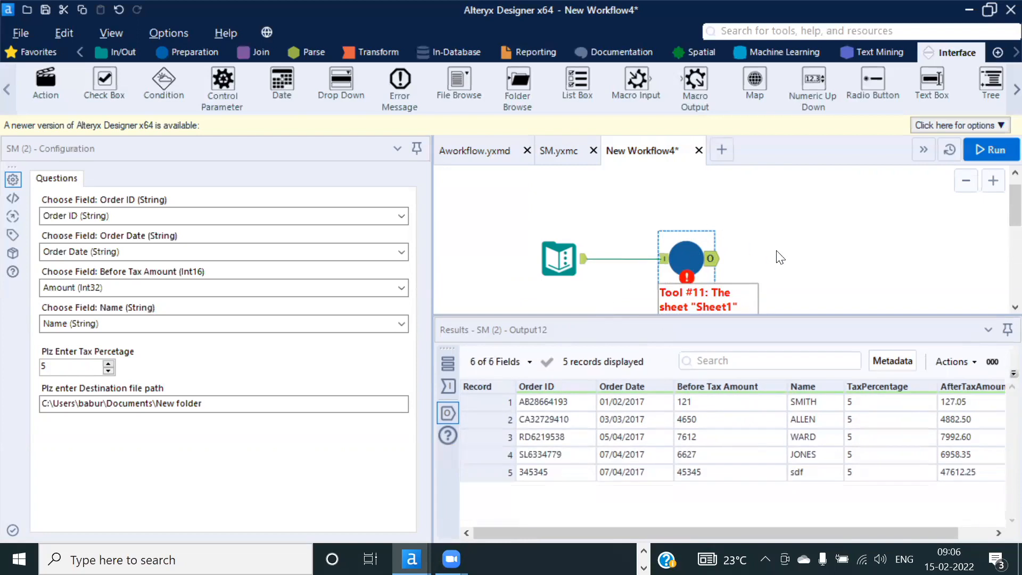
scroll(780, 257, down, 1)
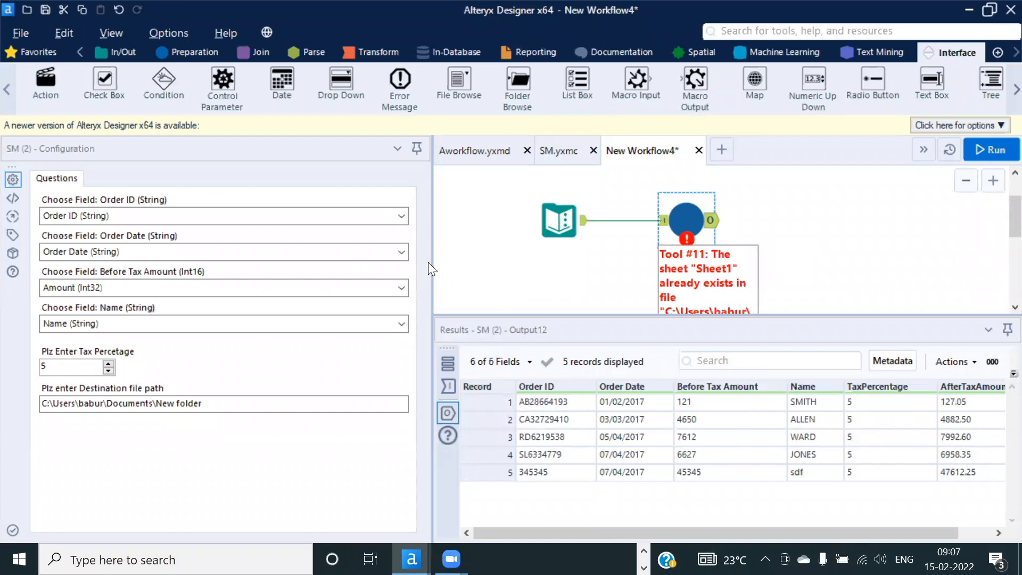
drag(394, 265, 376, 264)
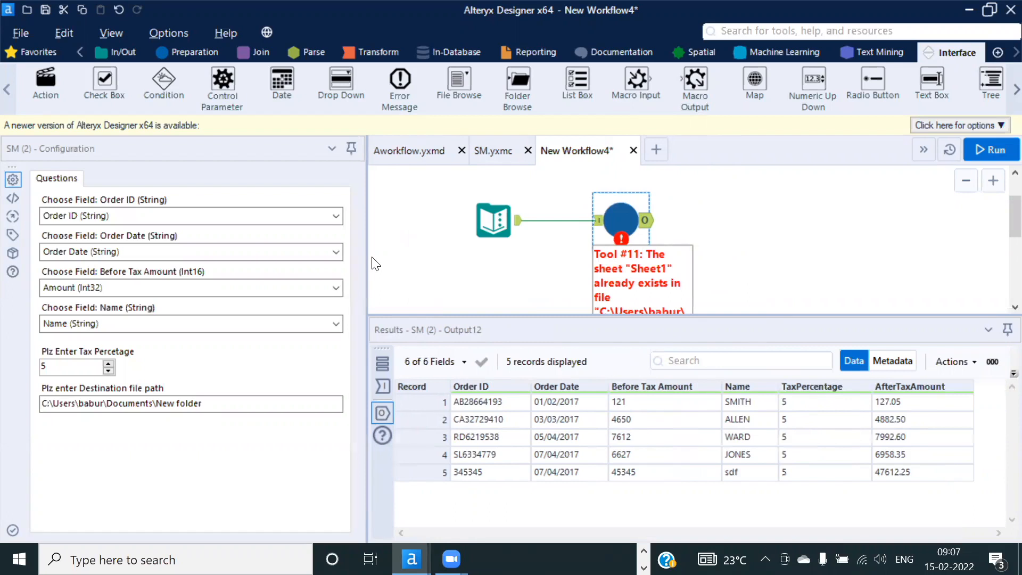
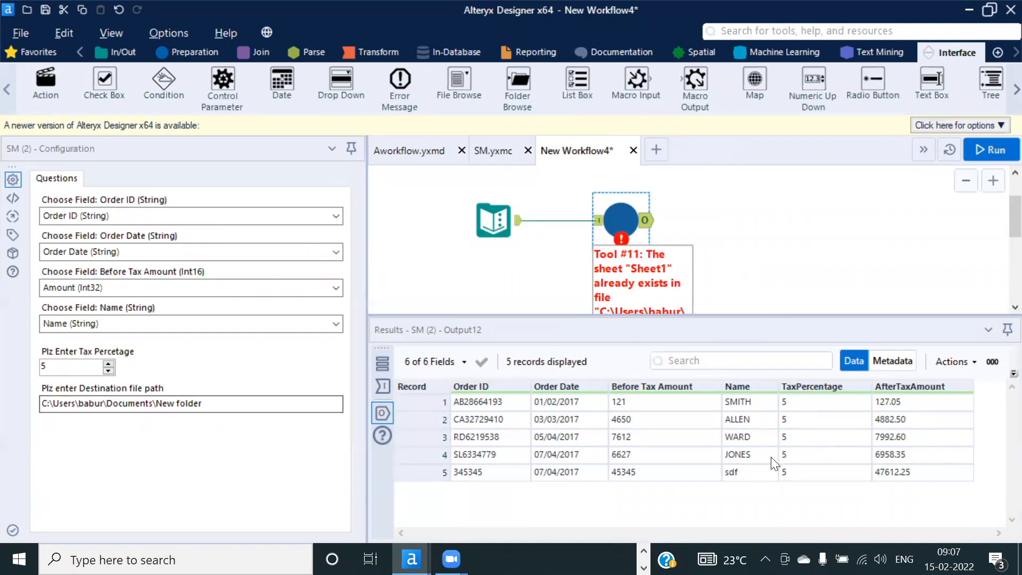
Step: Compare the Text Input's Amount column with the SM tool's Before Tax Amount, TaxPercentage and AfterTaxAmount output columns
drag(809, 400, 802, 487)
drag(923, 407, 910, 470)
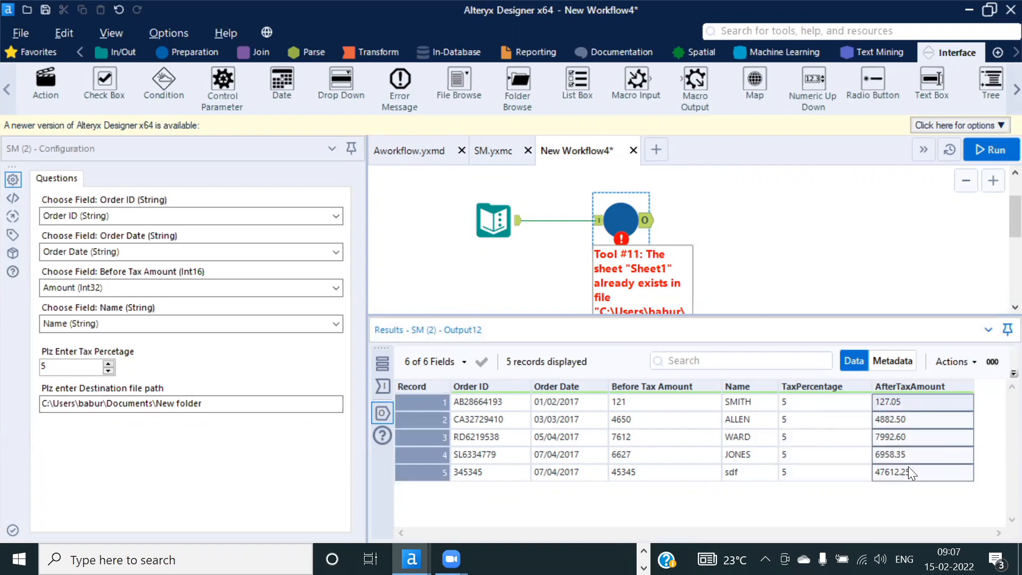
click(959, 452)
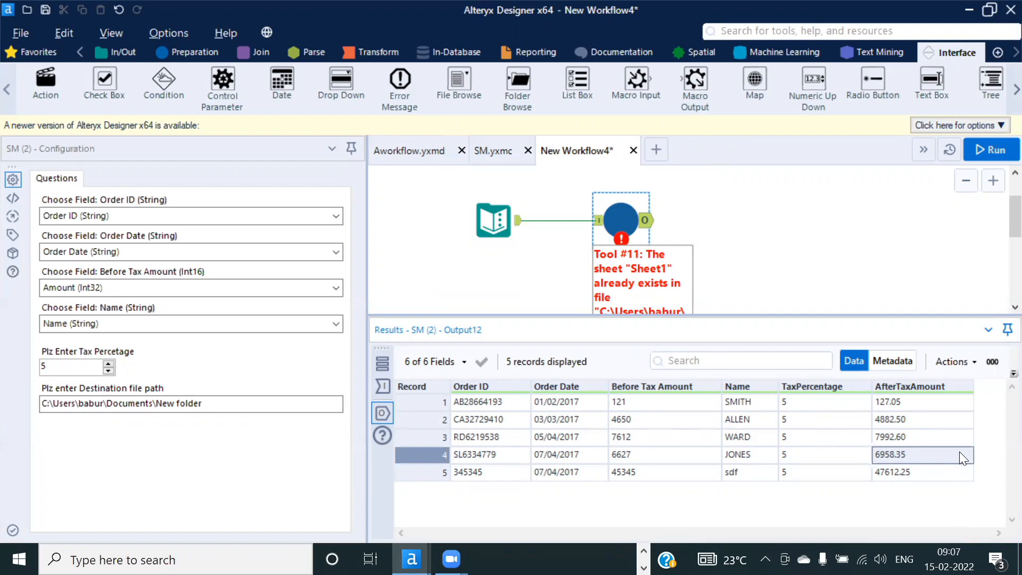
click(494, 215)
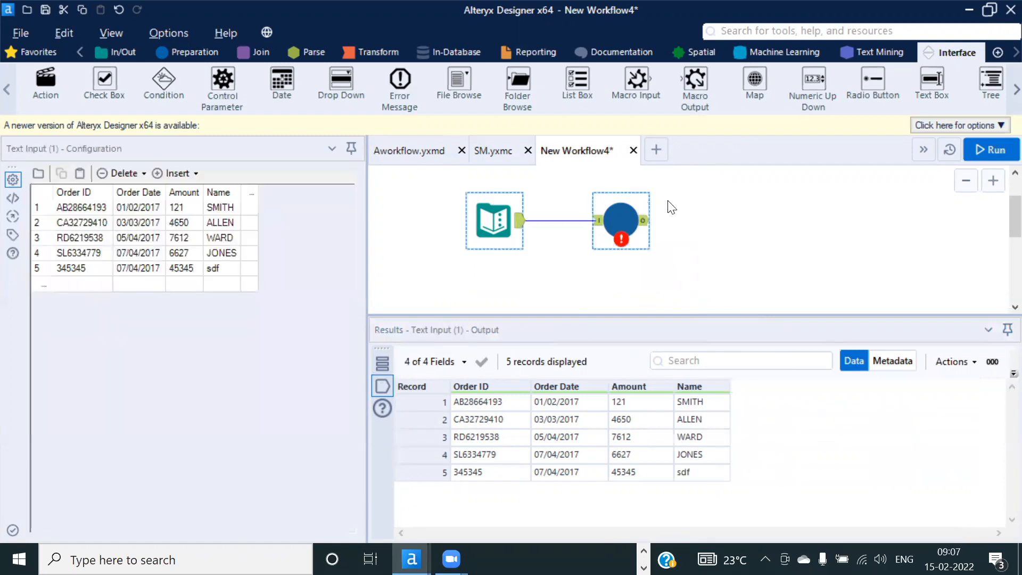
click(647, 225)
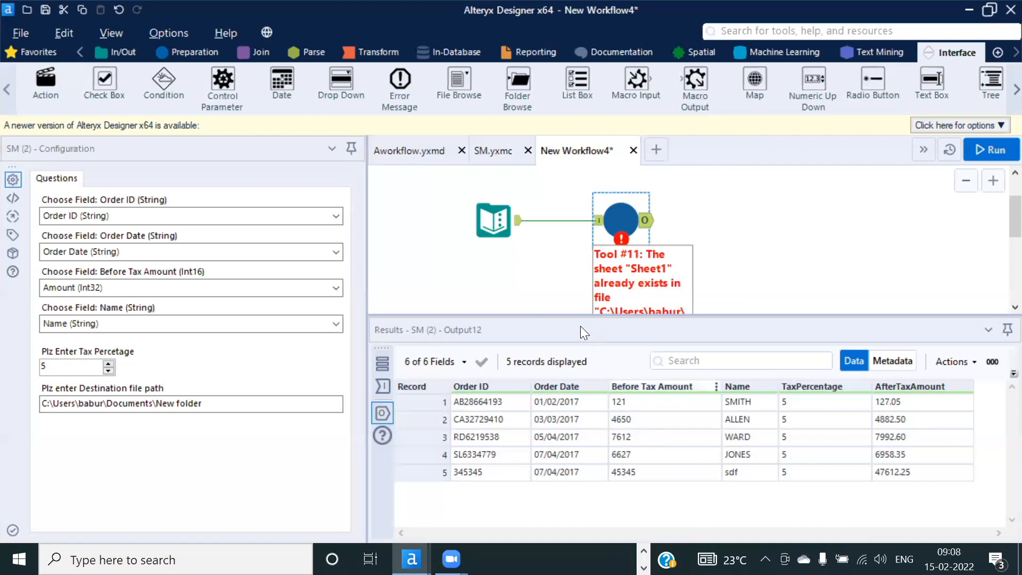
click(499, 226)
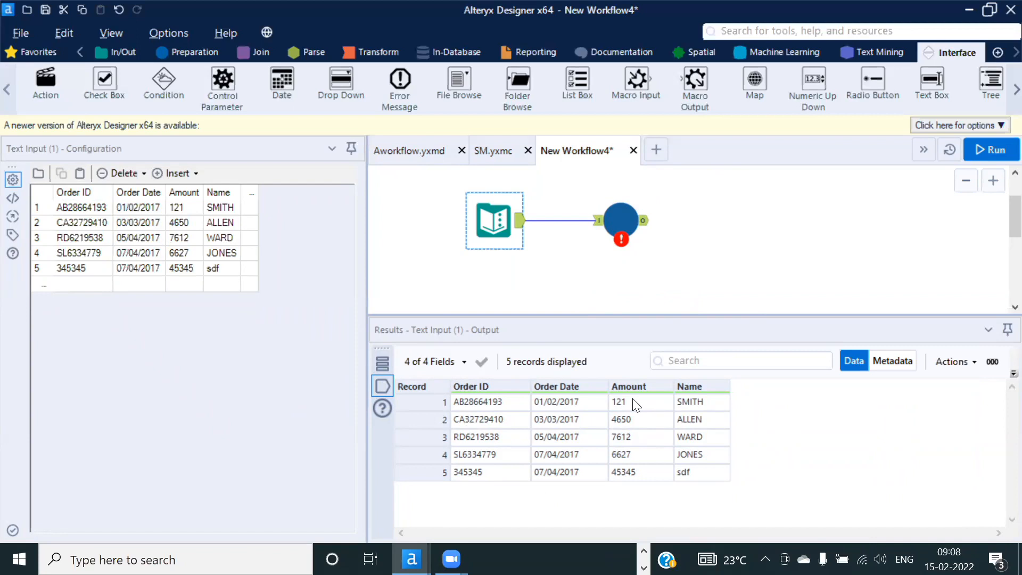
drag(636, 406, 613, 473)
click(656, 413)
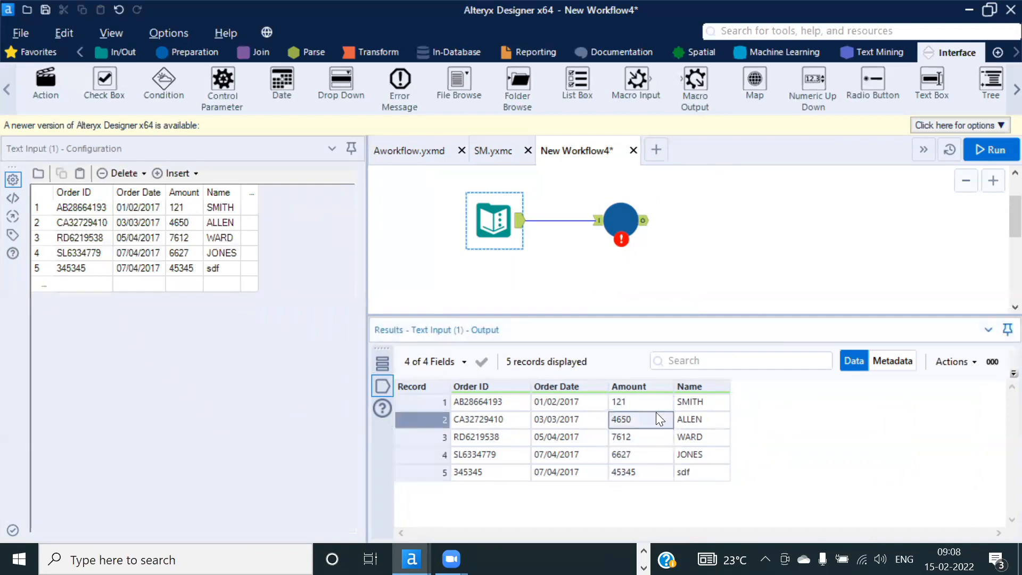
click(646, 227)
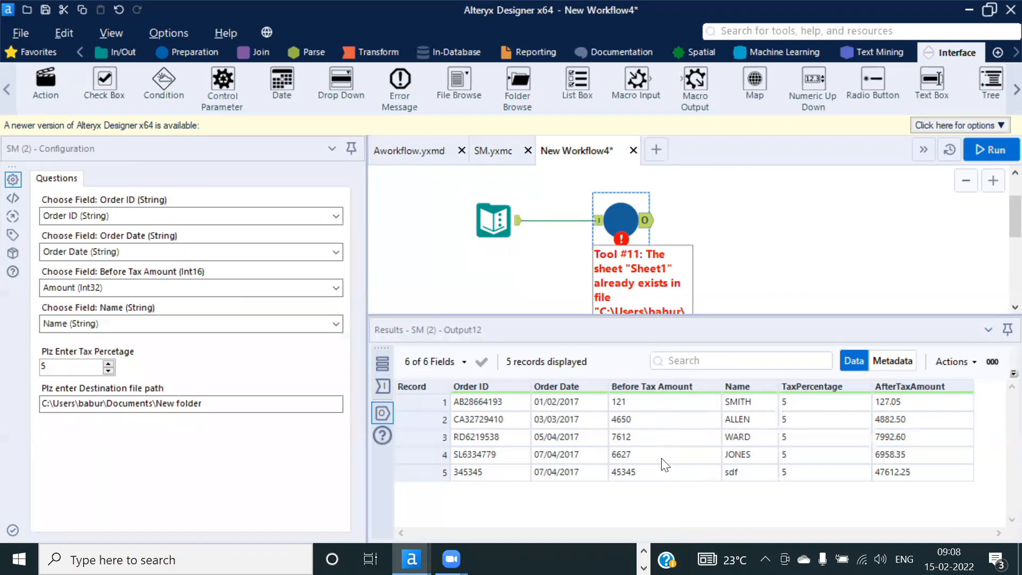
drag(641, 406, 632, 469)
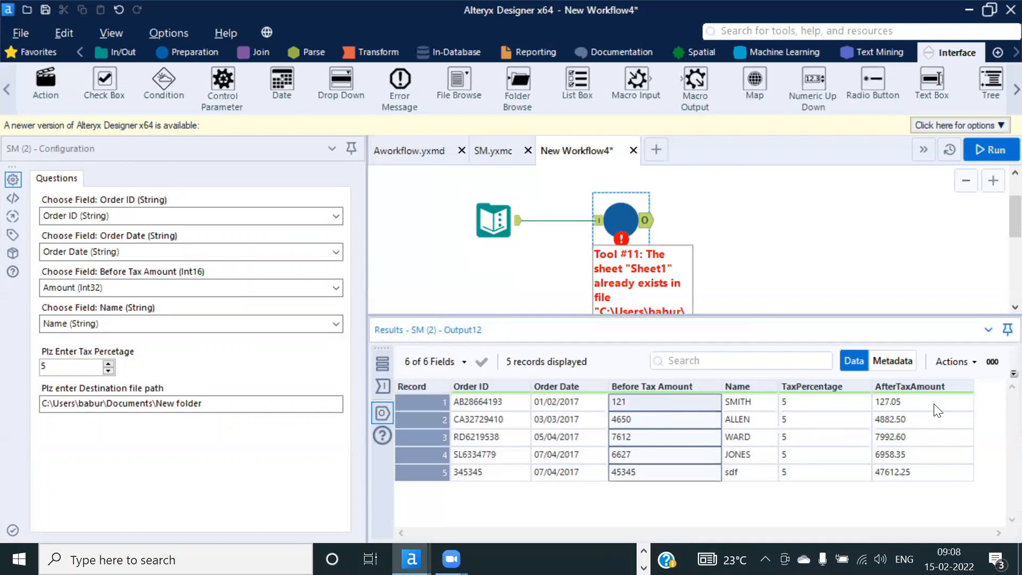
drag(934, 407, 916, 474)
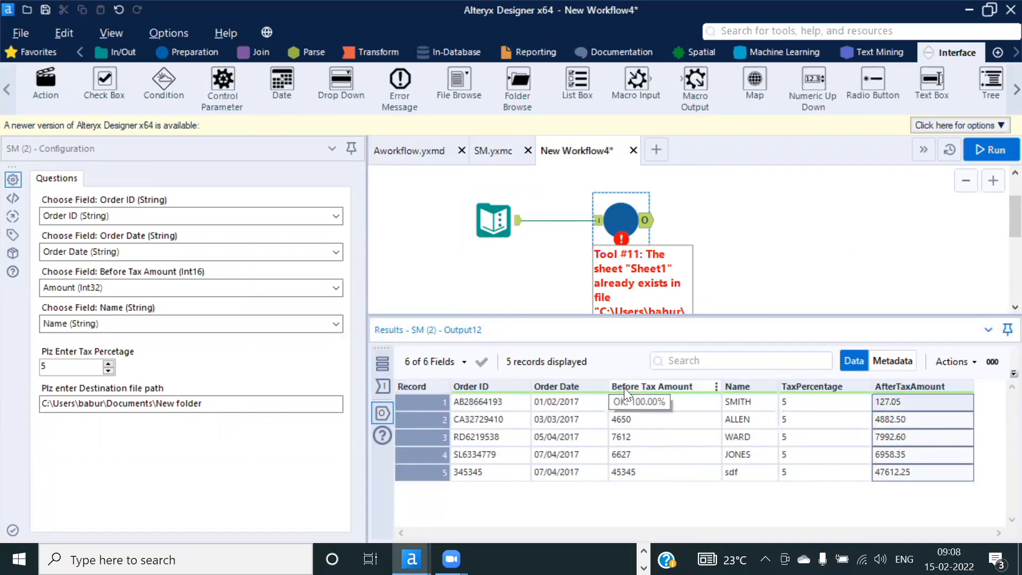
Step: Rename the Amount column to Sales in the Text Input data of New Workflow4
click(494, 220)
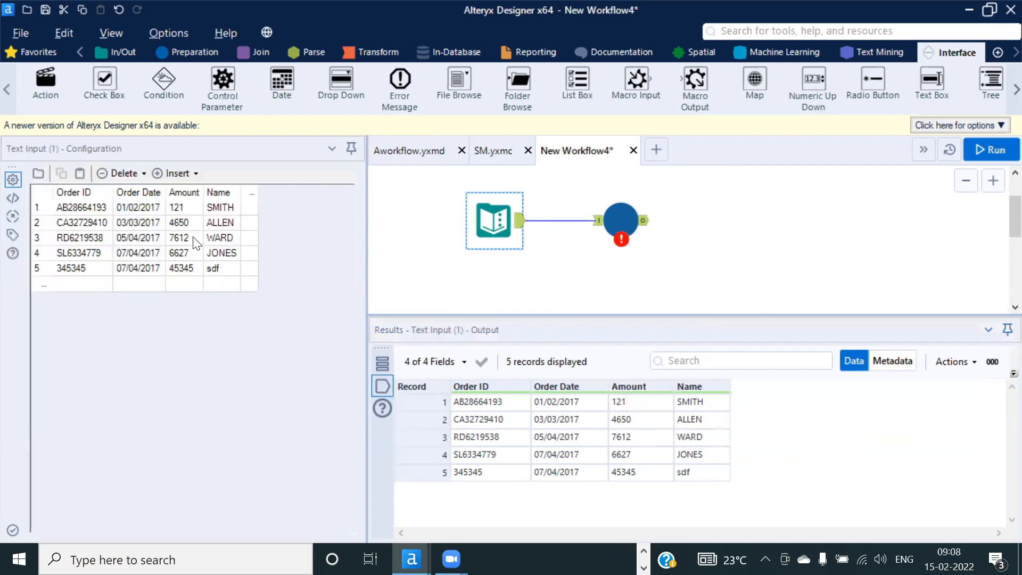
double_click(181, 190)
text(Sales)
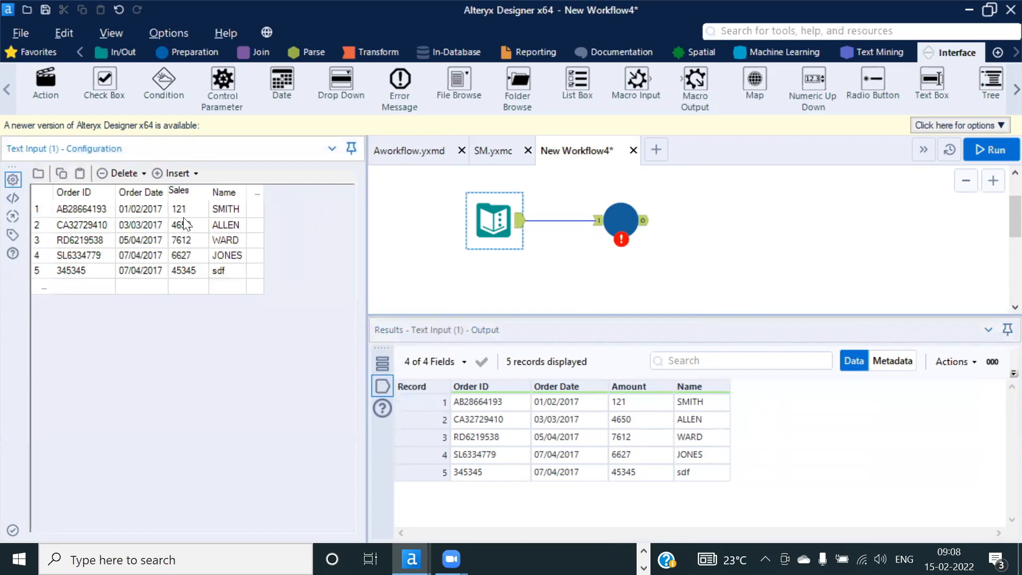
Step: Map the SM tool's Before Tax Amount field to Sales and rerun New Workflow4 to check that output column
click(621, 219)
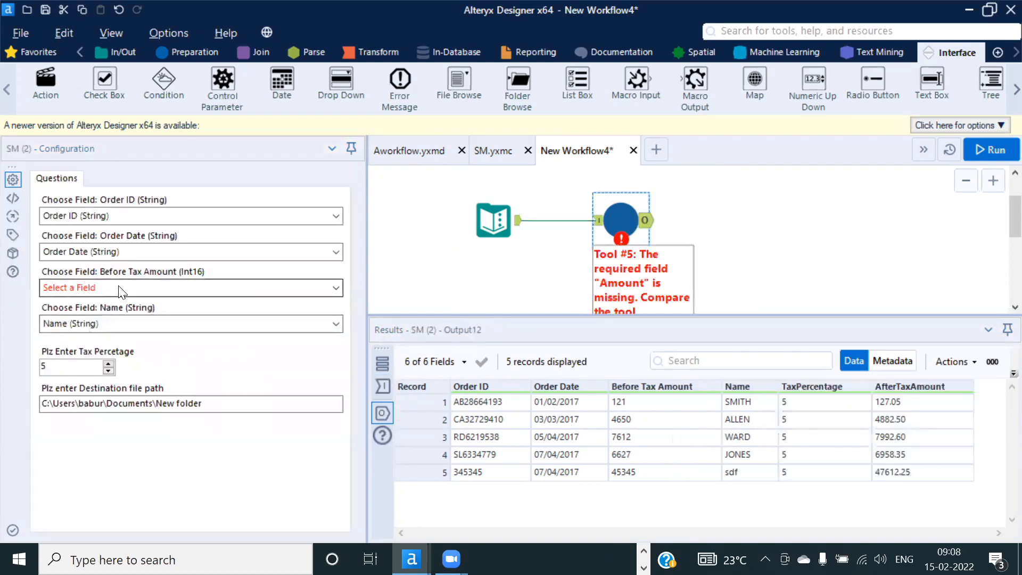
click(71, 287)
click(71, 318)
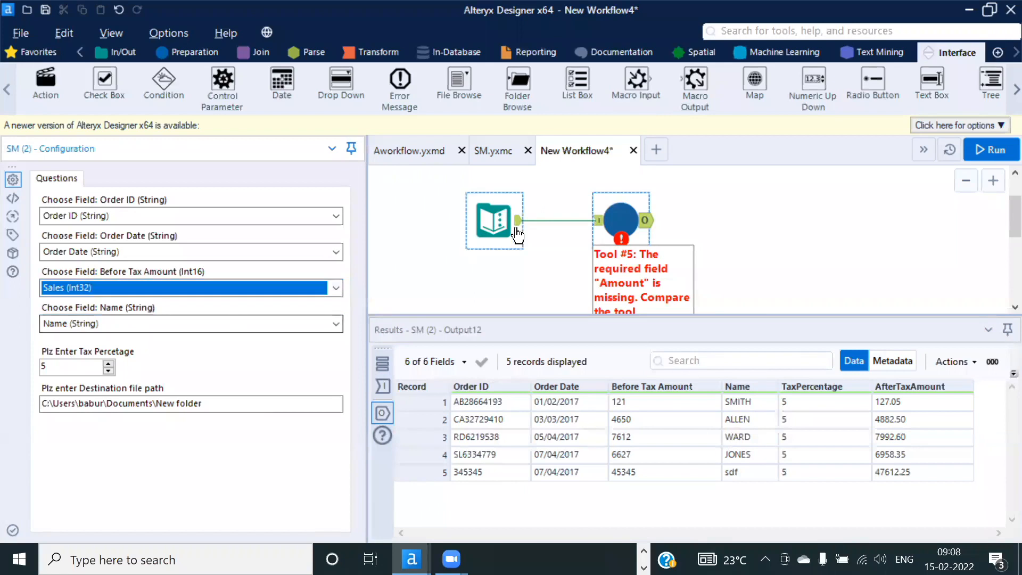
click(987, 154)
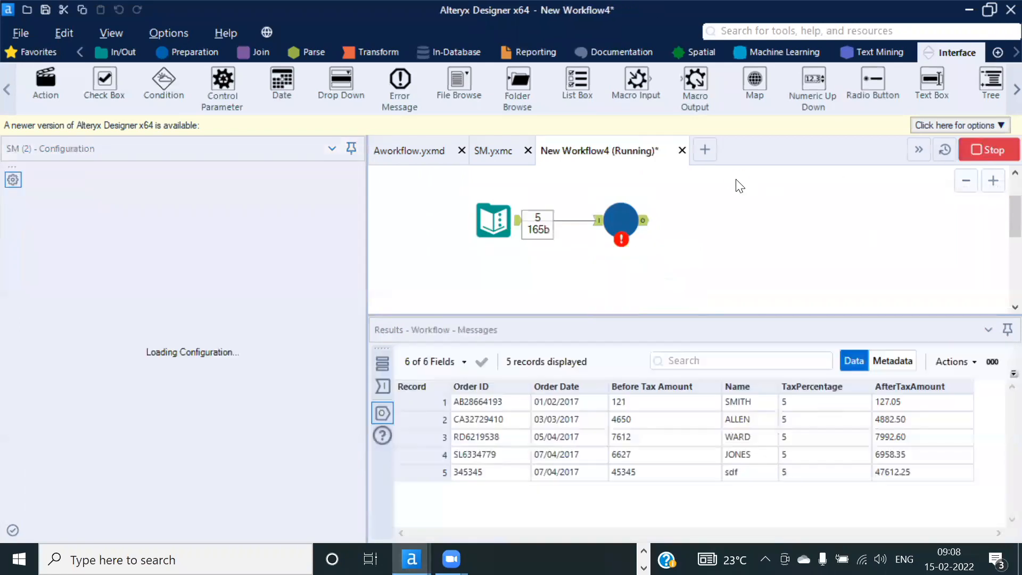
click(651, 341)
drag(655, 403, 654, 487)
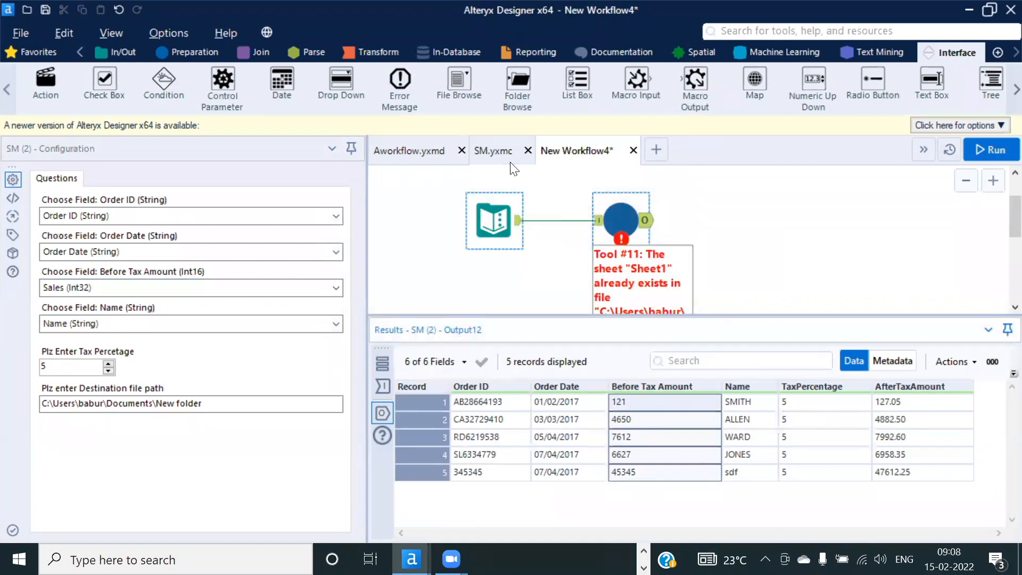
Step: Show the SM macro in a taller canvas and expand its Formula tool's AfterTaxAmount expression
click(490, 150)
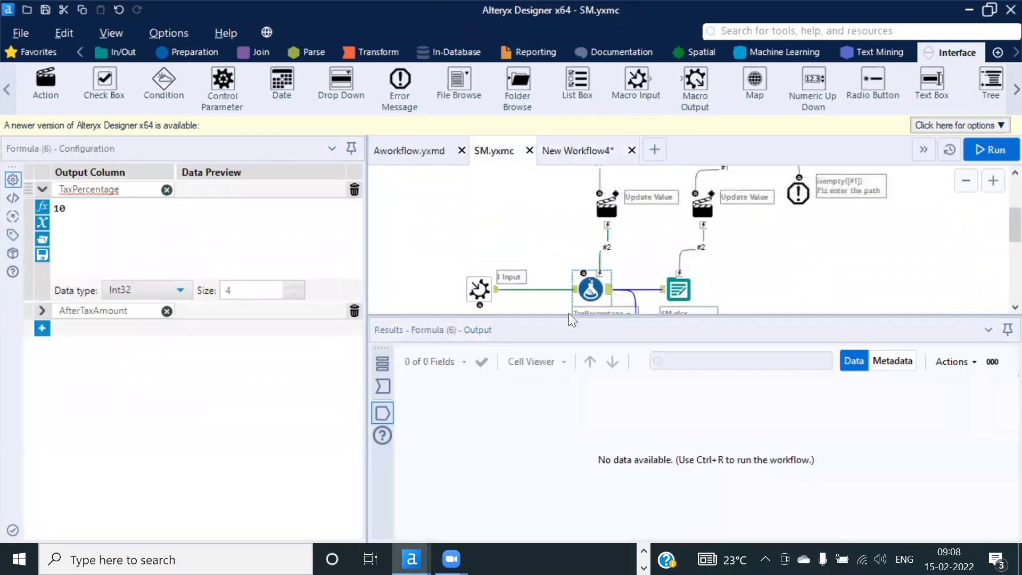
drag(558, 314, 559, 344)
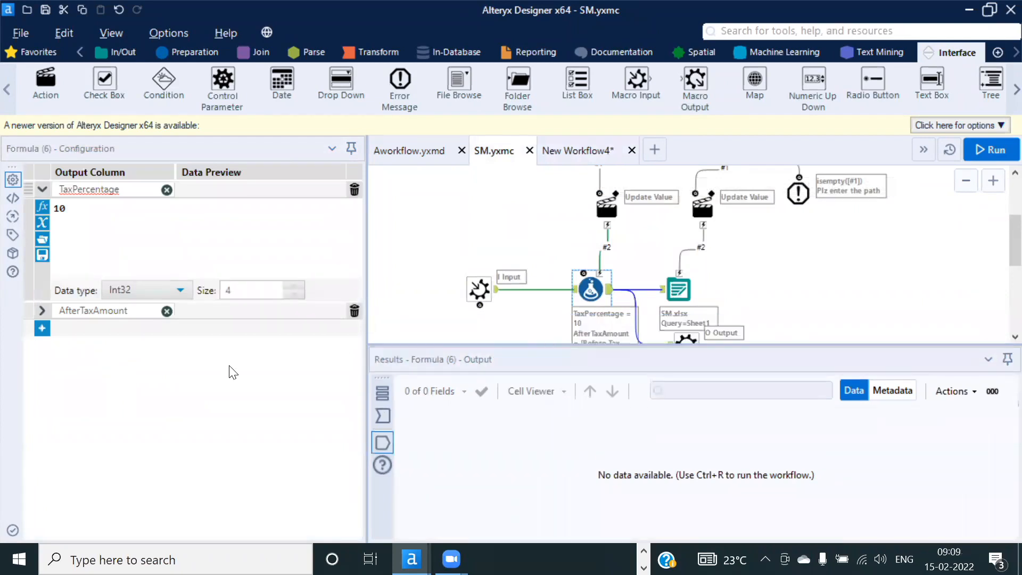
click(42, 312)
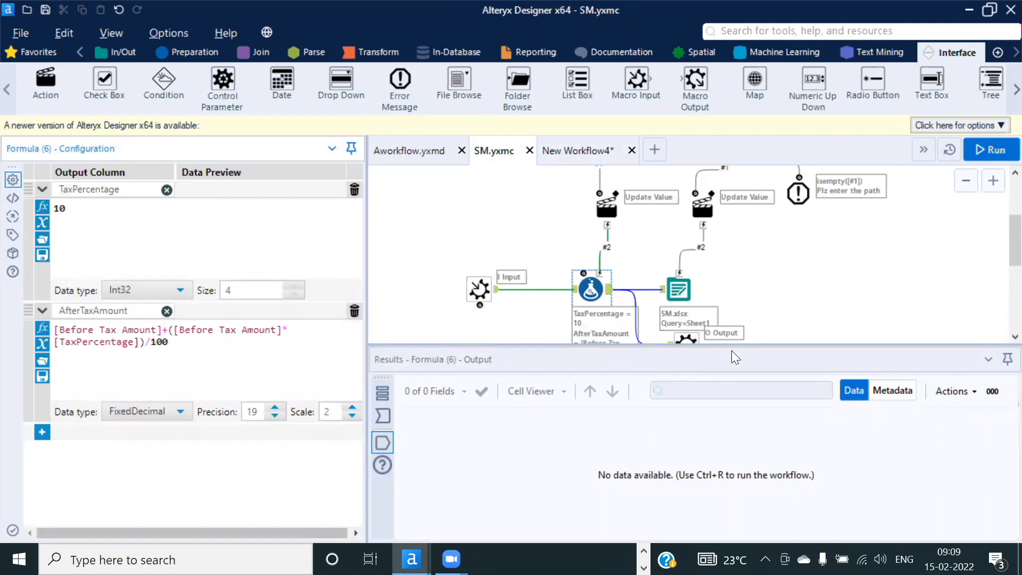
drag(716, 345, 719, 397)
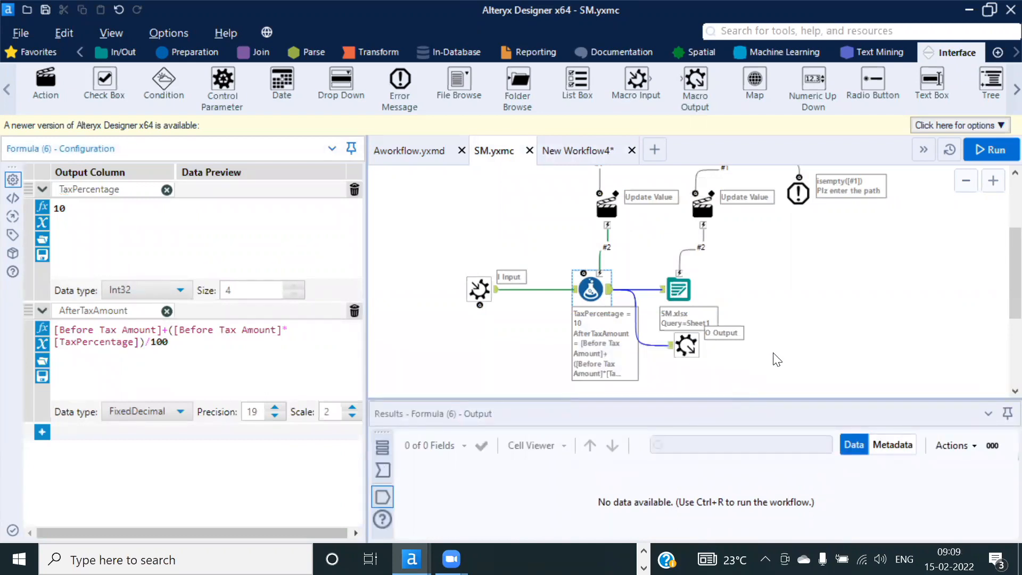
Step: Spread out the SM macro's layout by moving the Macro Output, the Output Data tool and its destination path interface tools away from the Formula tool
scroll(787, 298, down, 1)
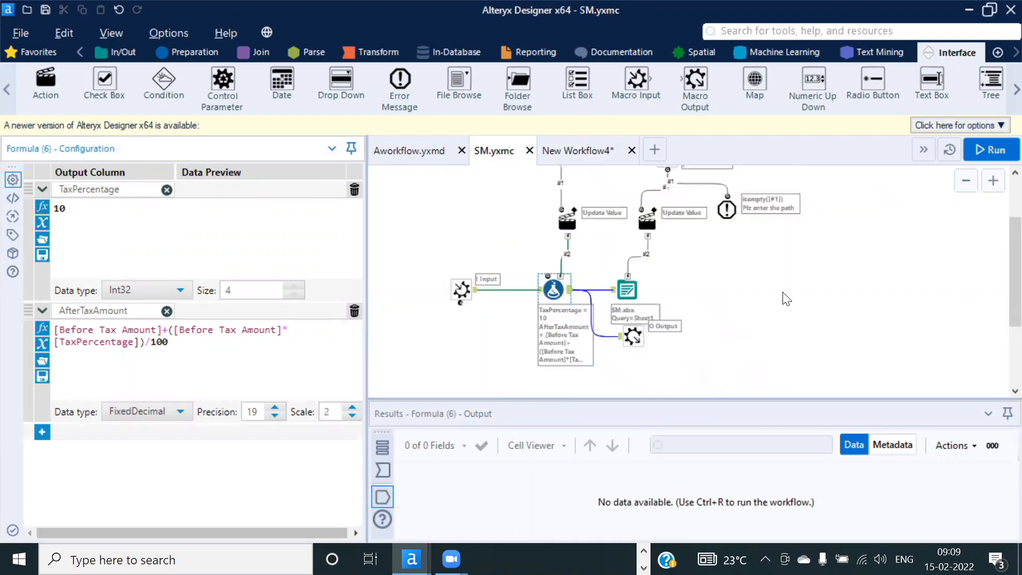
scroll(653, 318, down, 1)
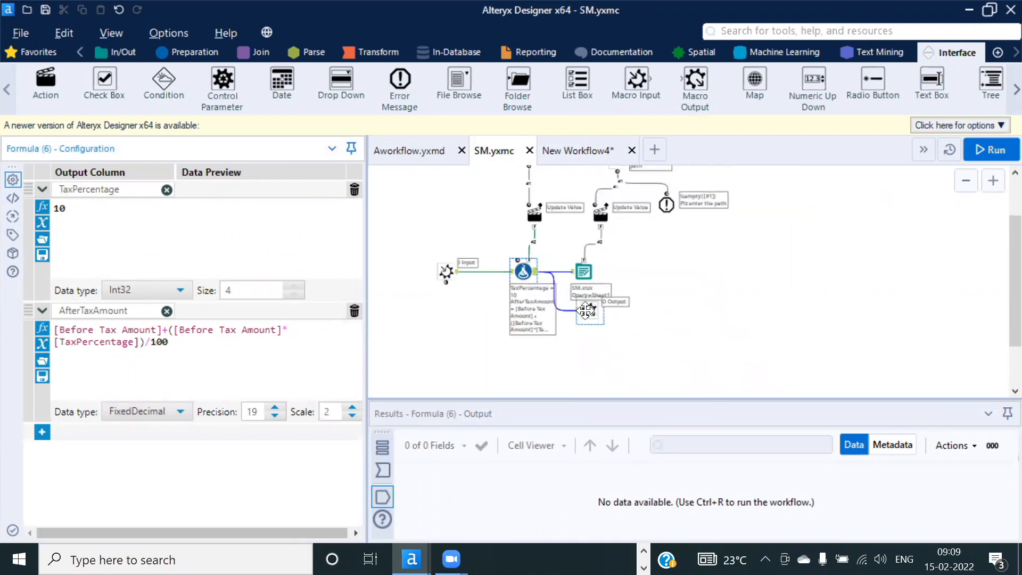
drag(585, 308, 705, 353)
drag(584, 272, 694, 274)
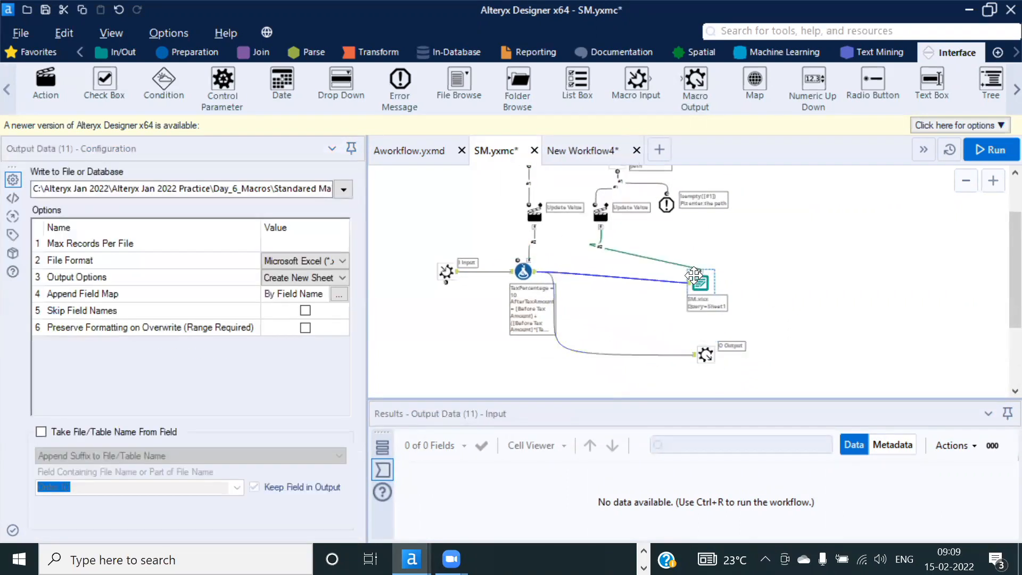
scroll(694, 274, up, 2)
drag(586, 198, 746, 281)
drag(667, 260, 784, 255)
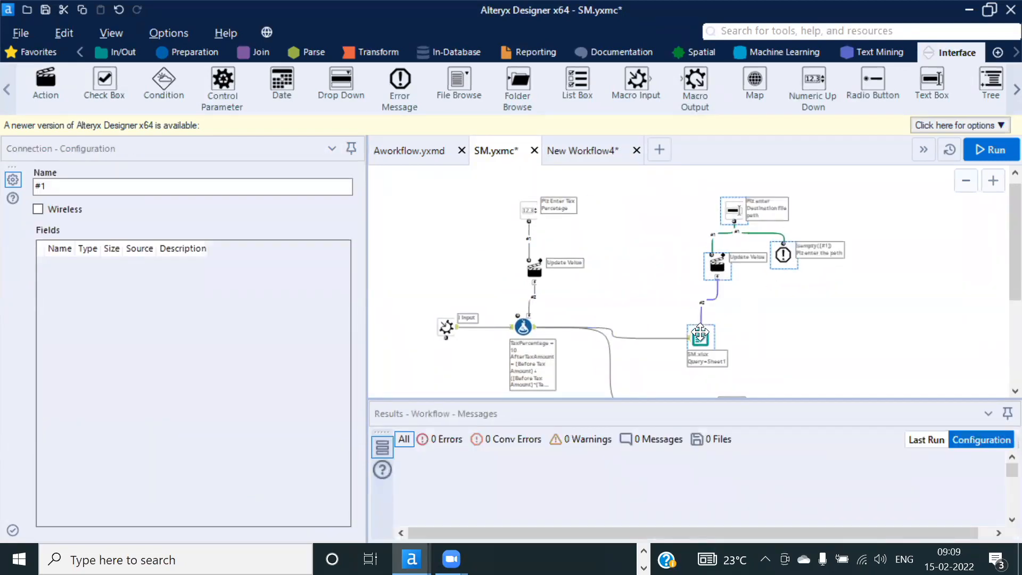
click(700, 333)
drag(700, 333, 706, 324)
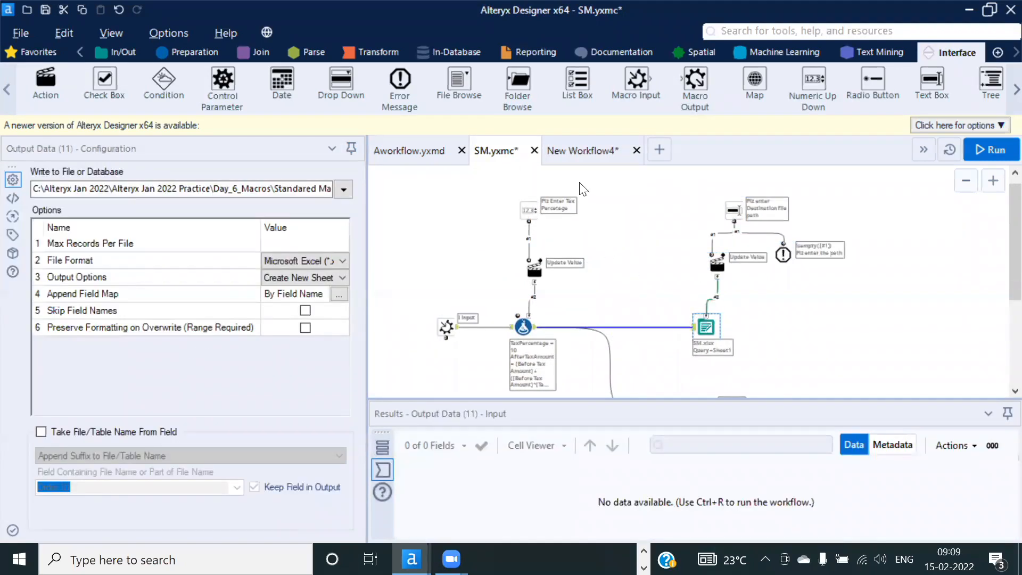
Step: Review the Text Input data in New Workflow4 against the SM macro's Macro Input settings and the Formula tool's TaxPercentage and AfterTaxAmount expressions
click(565, 151)
click(494, 220)
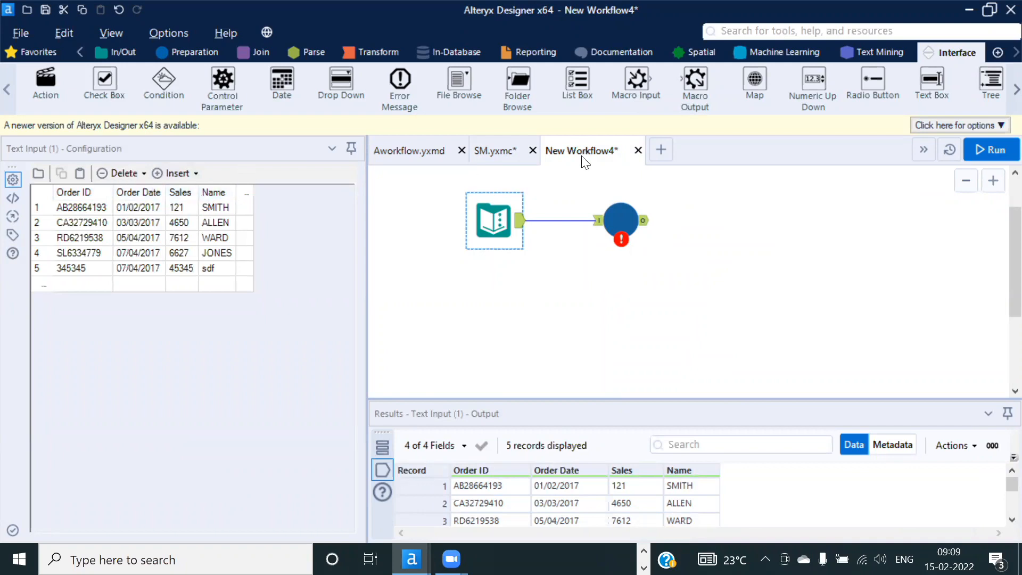
click(495, 152)
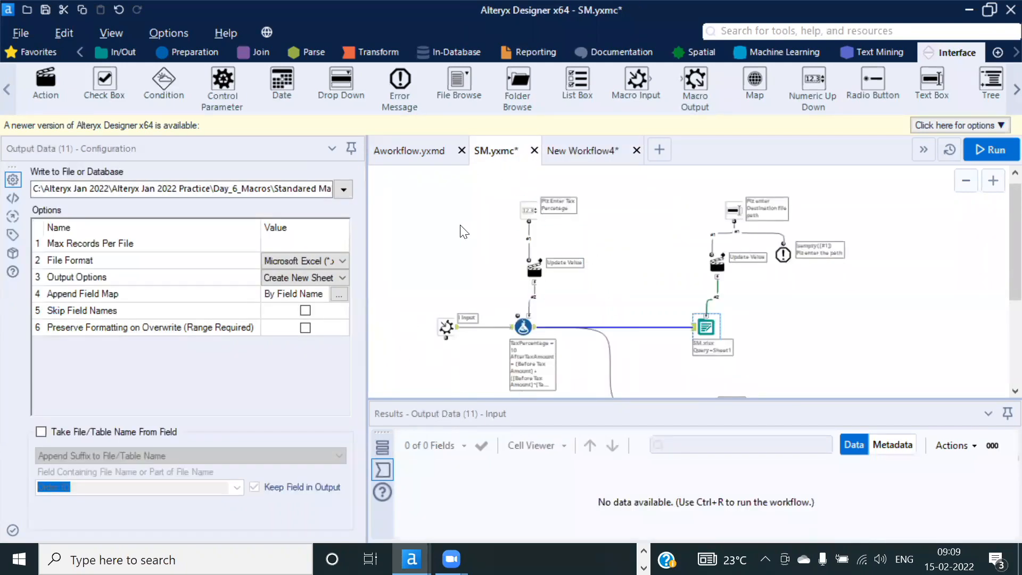
scroll(667, 263, down, 1)
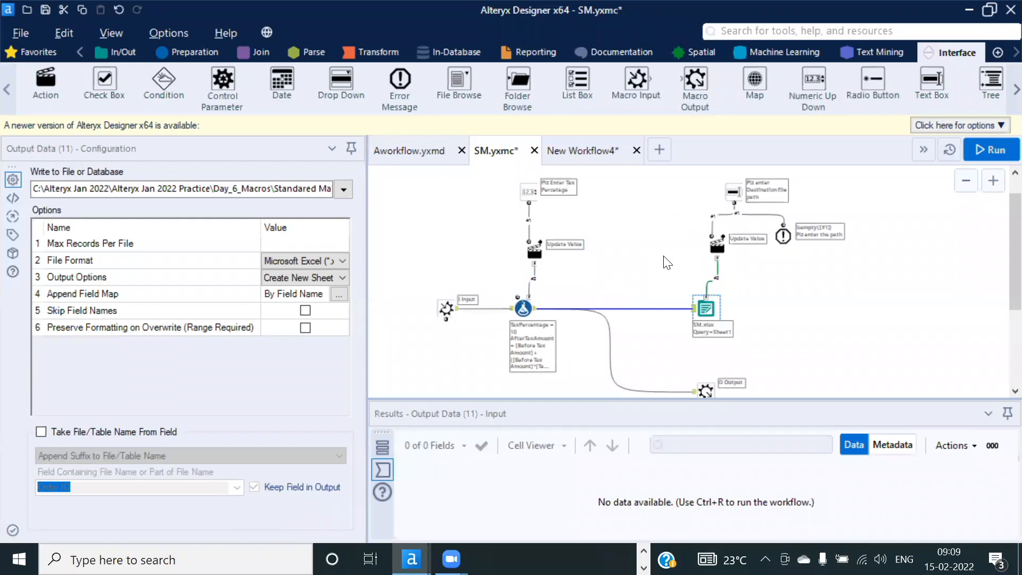
click(447, 309)
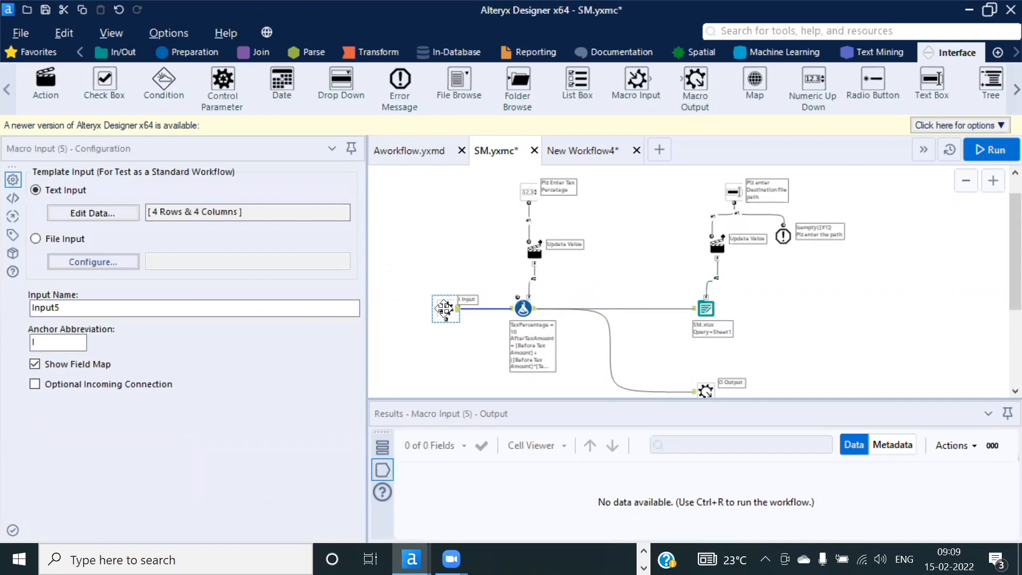
click(521, 304)
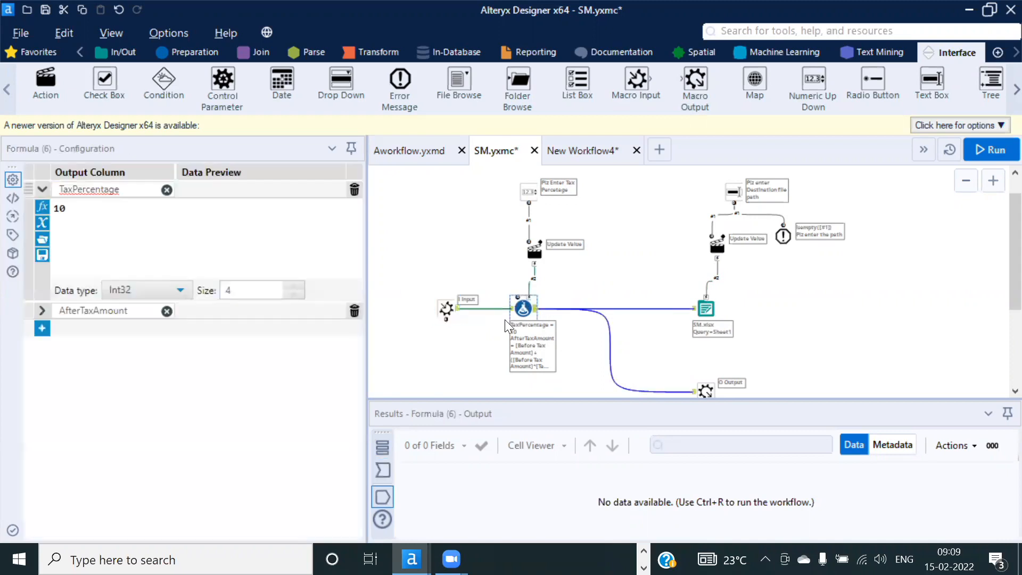
drag(125, 190, 26, 196)
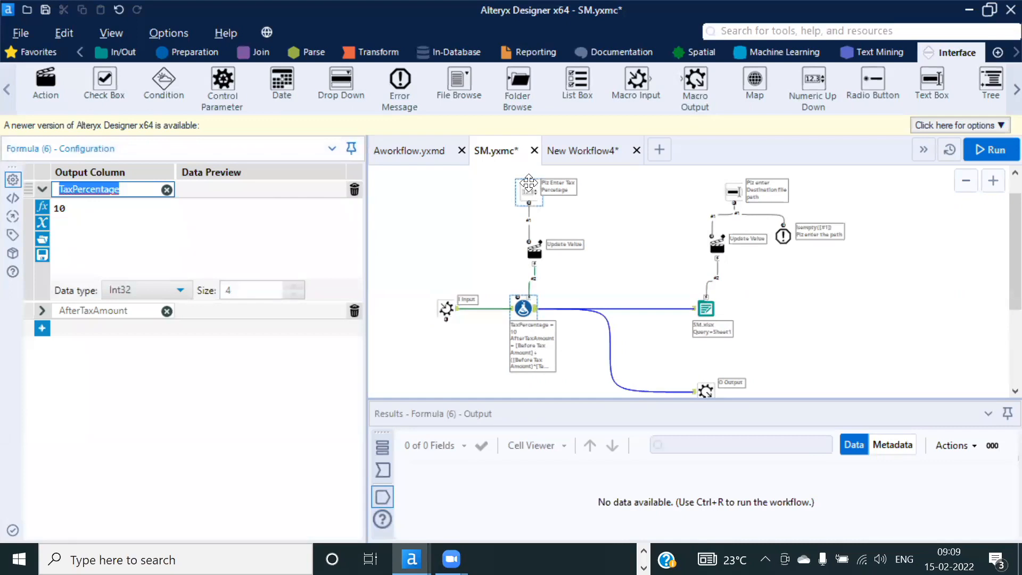
click(43, 312)
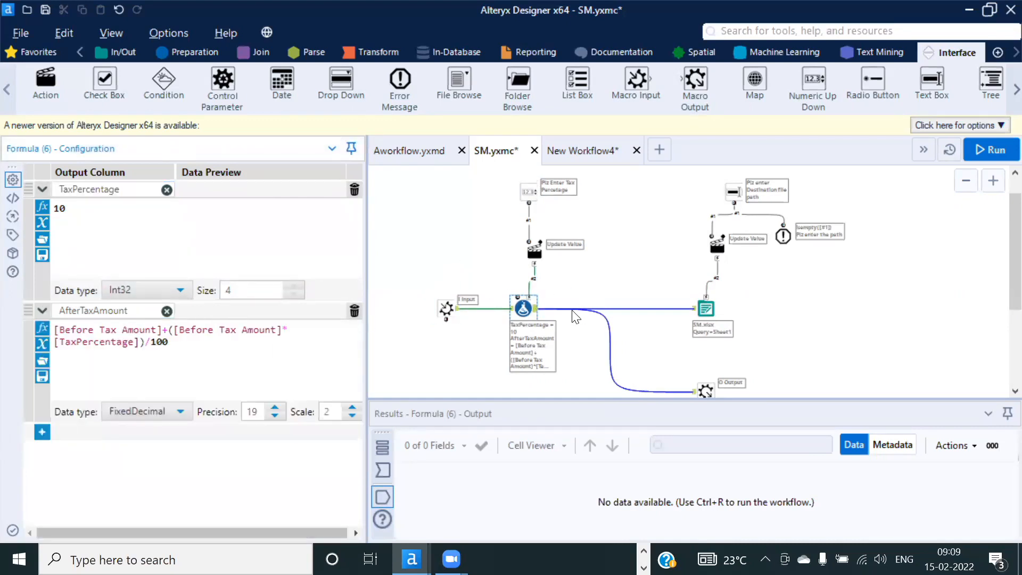
Step: Open the text template data of the SM macro's Macro Input tool
scroll(578, 298, up, 2)
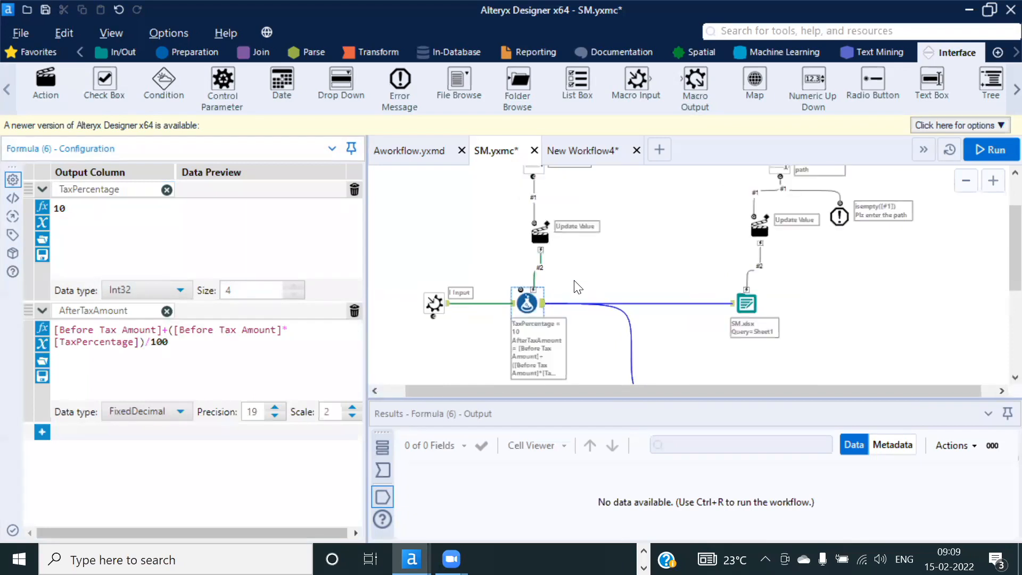
click(432, 302)
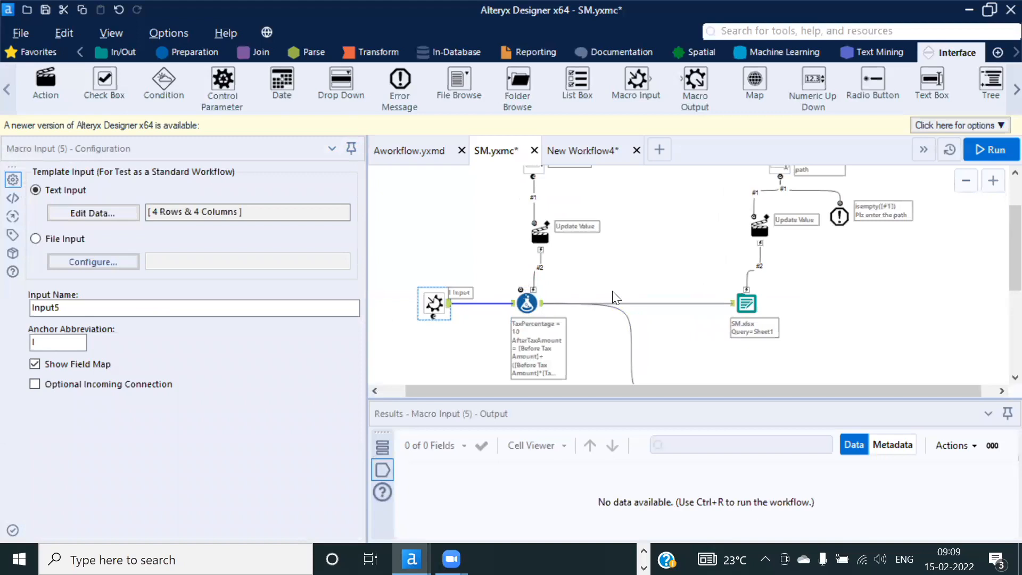
scroll(612, 291, down, 2)
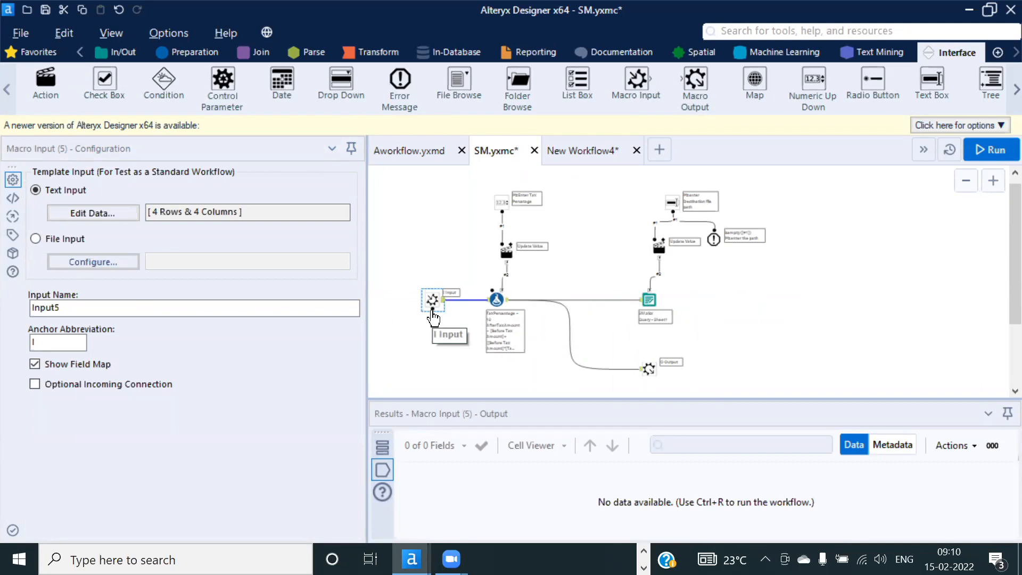
click(93, 213)
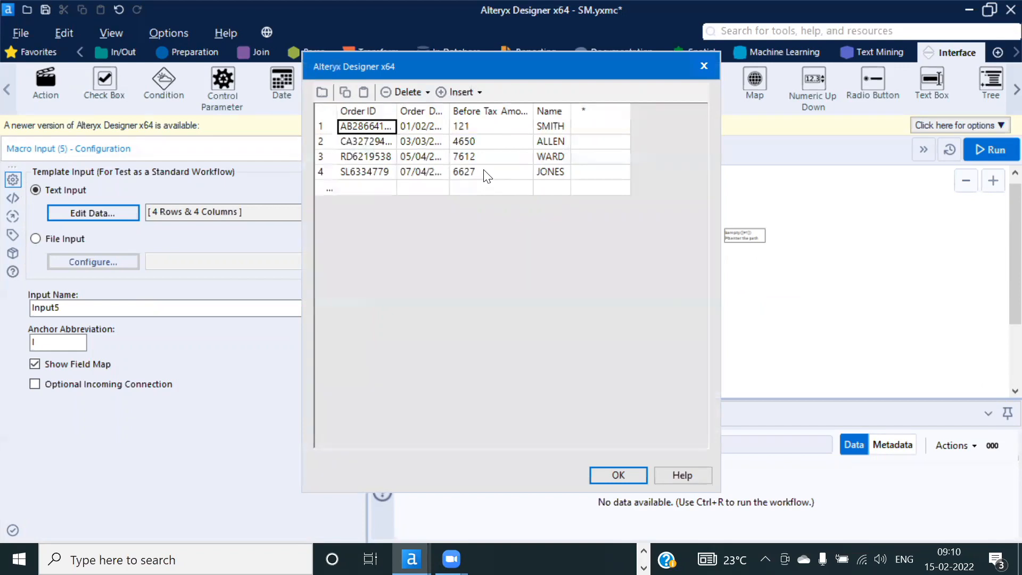
Step: Insert a Select tool after the Formula tool in the SM macro and place it on the line to the Output Data tool
click(708, 62)
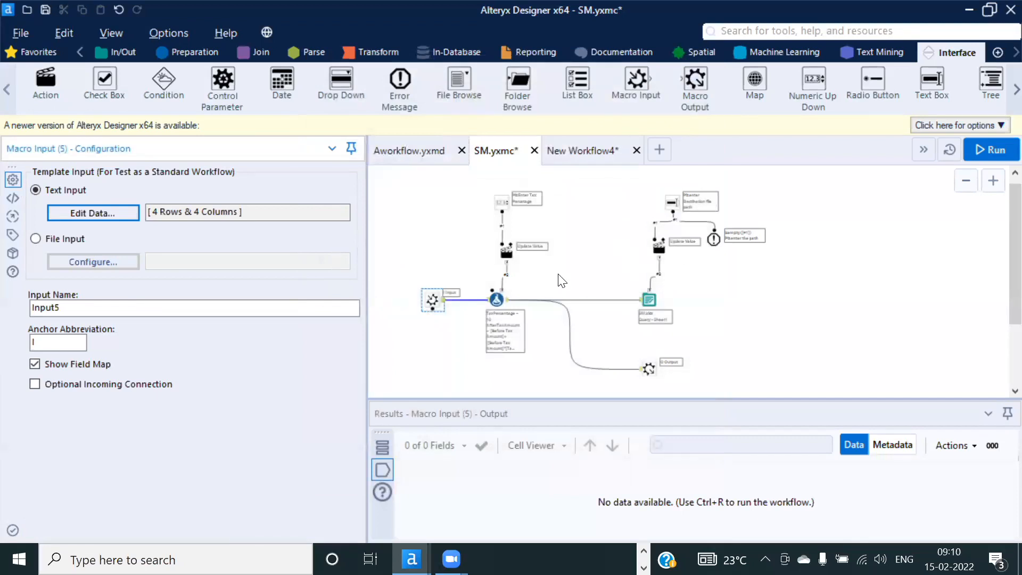
right_click(498, 300)
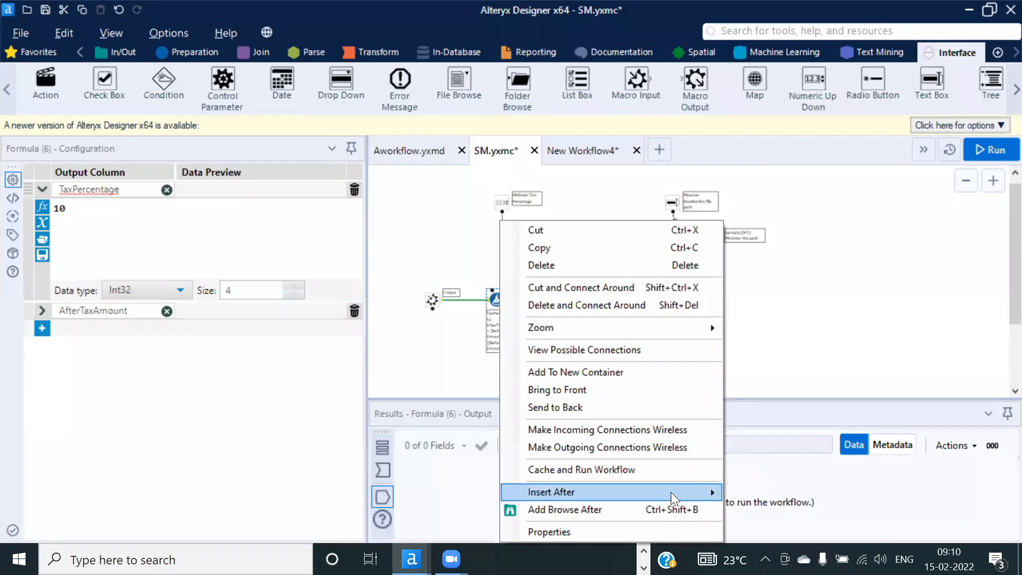
mouse_move(671, 492)
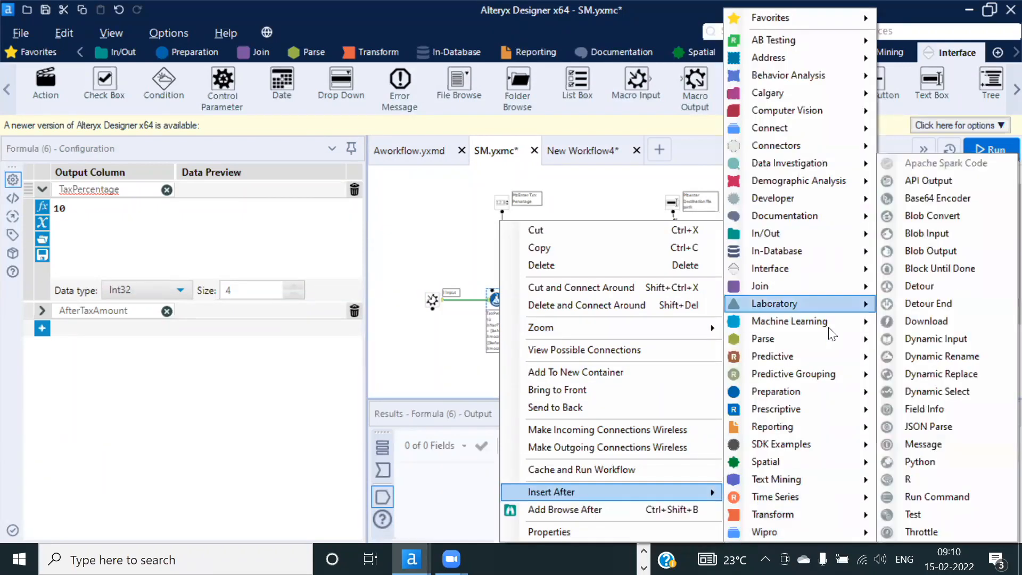
mouse_move(793, 392)
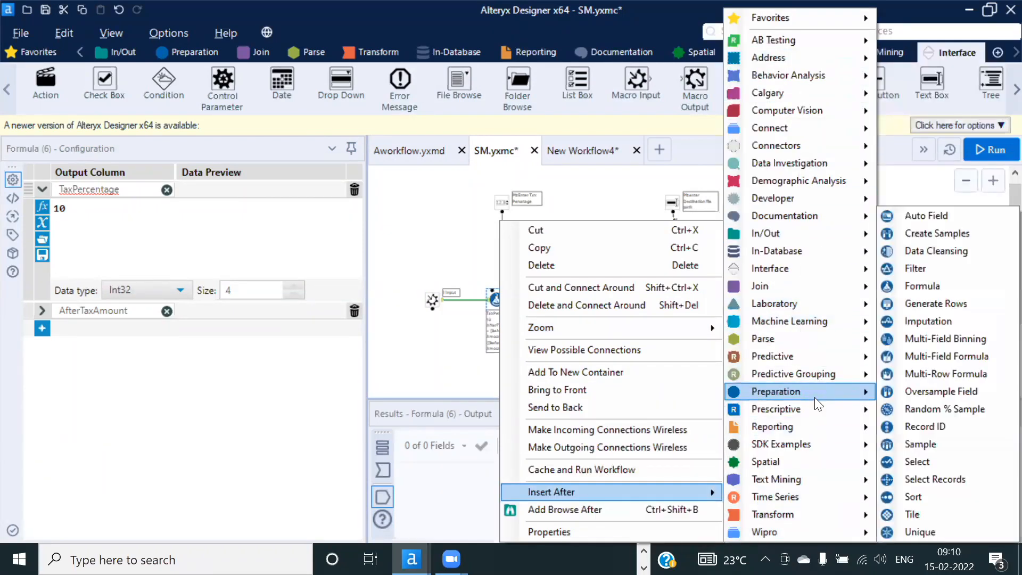
click(928, 463)
drag(535, 300, 549, 299)
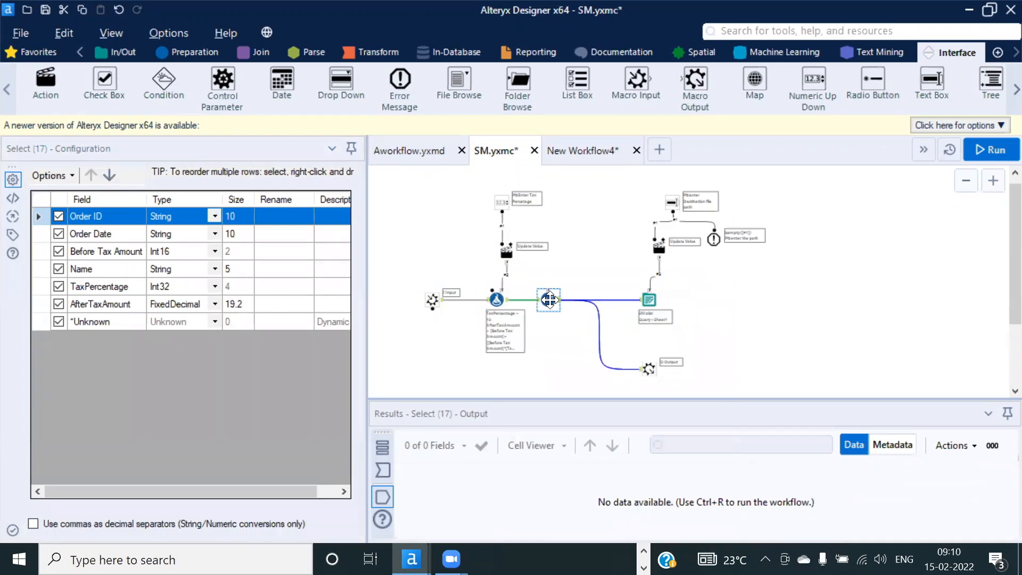
Step: Connect the Macro Input to the Select tool through an Action that restores the original column names, such as Sales for Before Tax Amount
click(269, 253)
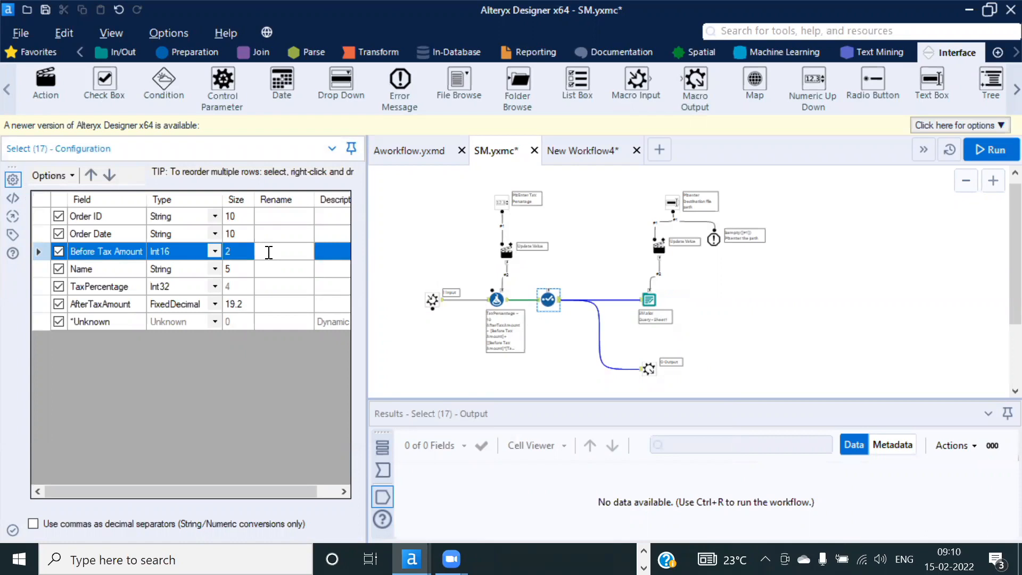
click(583, 155)
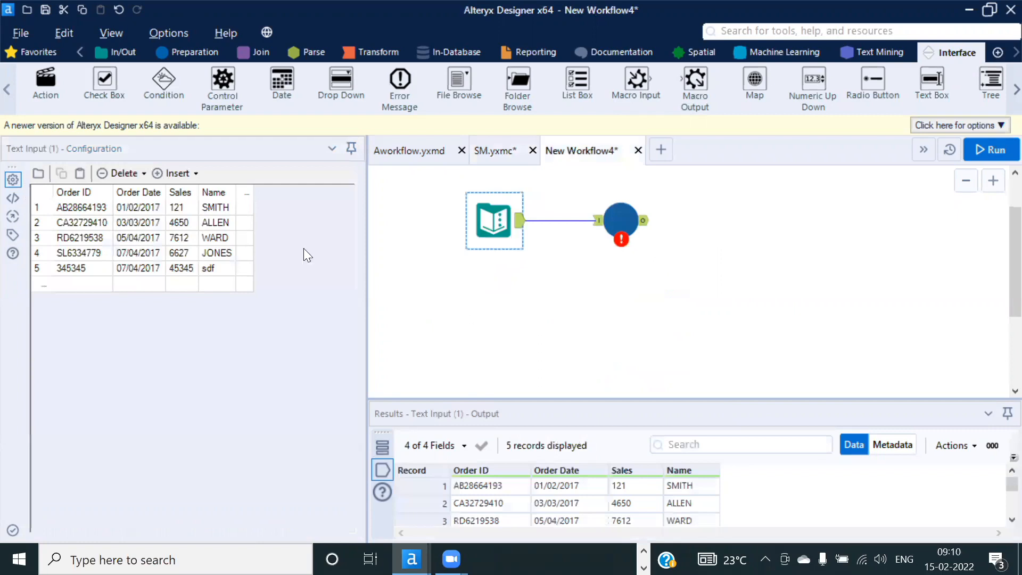
click(187, 192)
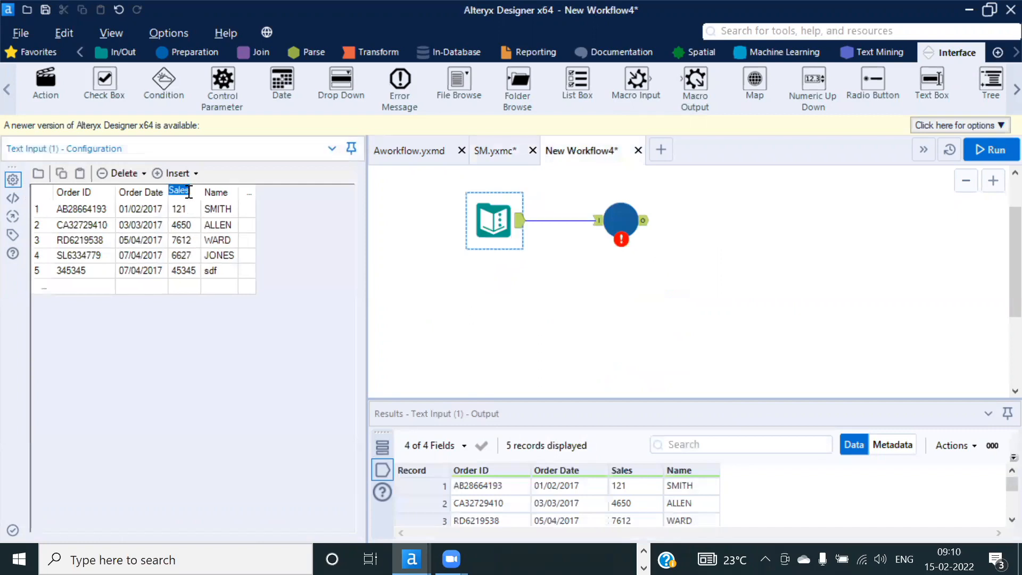
click(493, 153)
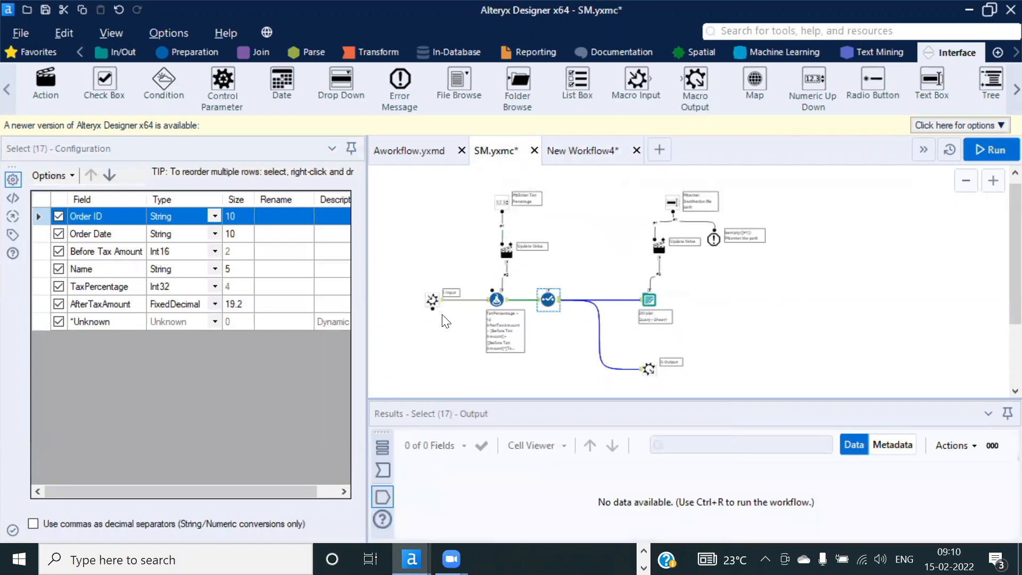
scroll(441, 330, up, 1)
scroll(441, 330, up, 1)
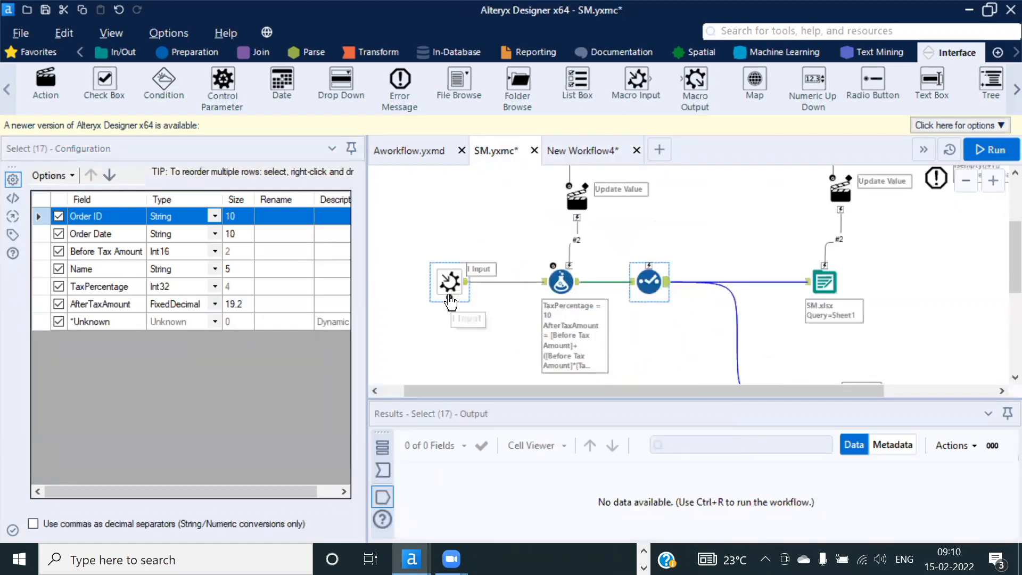
click(449, 292)
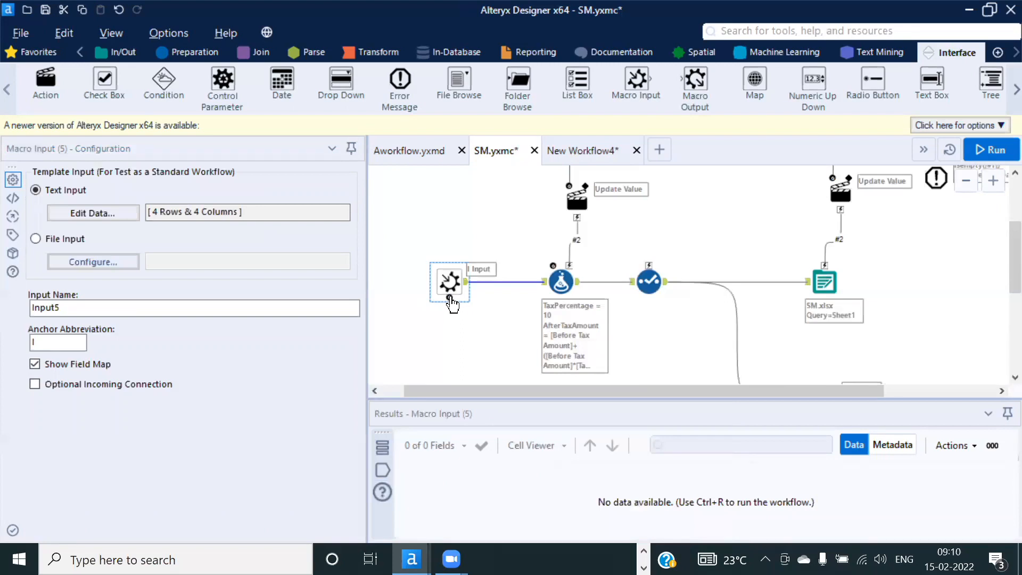
drag(452, 300, 649, 265)
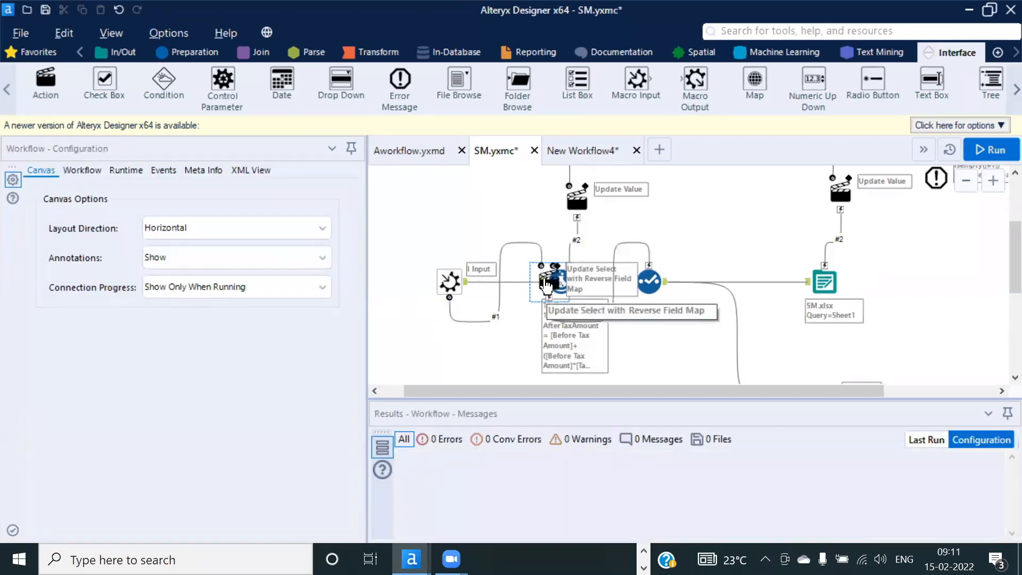
Step: Move the new Action tool above the Macro Input and check its Update Select with Reverse Field Map action type
click(450, 279)
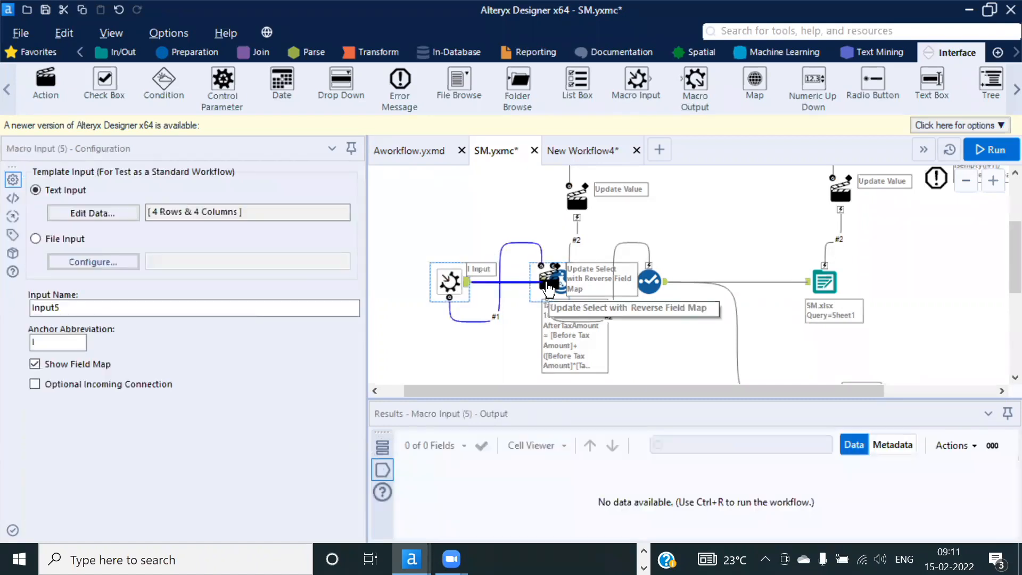
click(549, 288)
drag(549, 287, 500, 221)
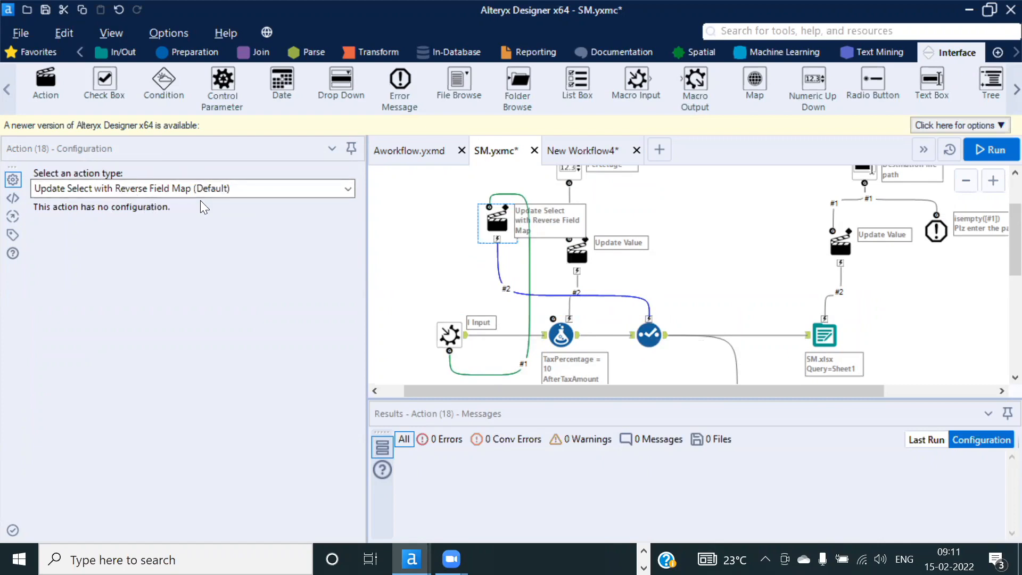
scroll(419, 277, down, 1)
click(450, 308)
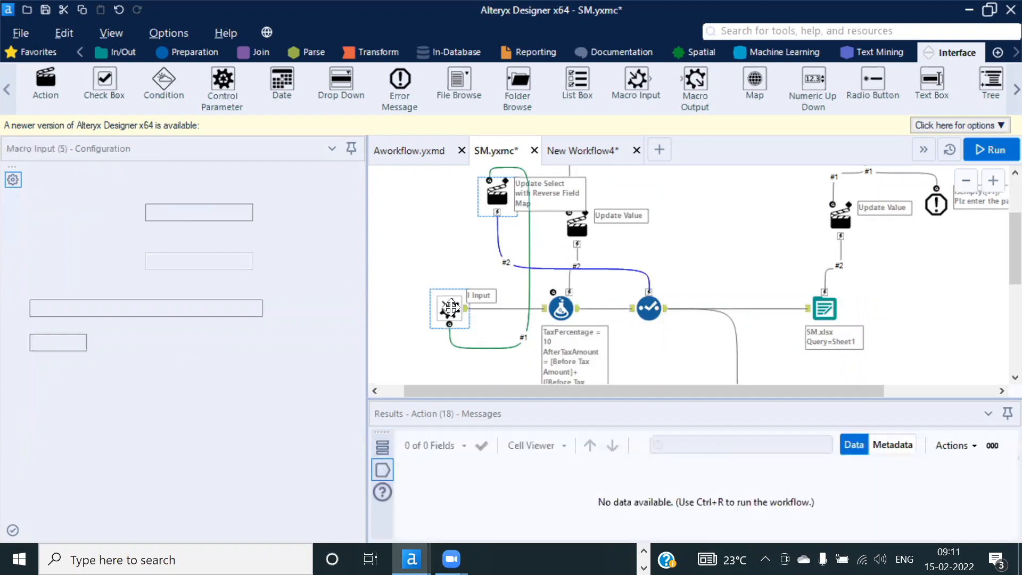
click(649, 308)
click(497, 195)
Step: Save the SM macro, accept its refresh in New Workflow4 and run that workflow
key(ctrl+s)
click(582, 146)
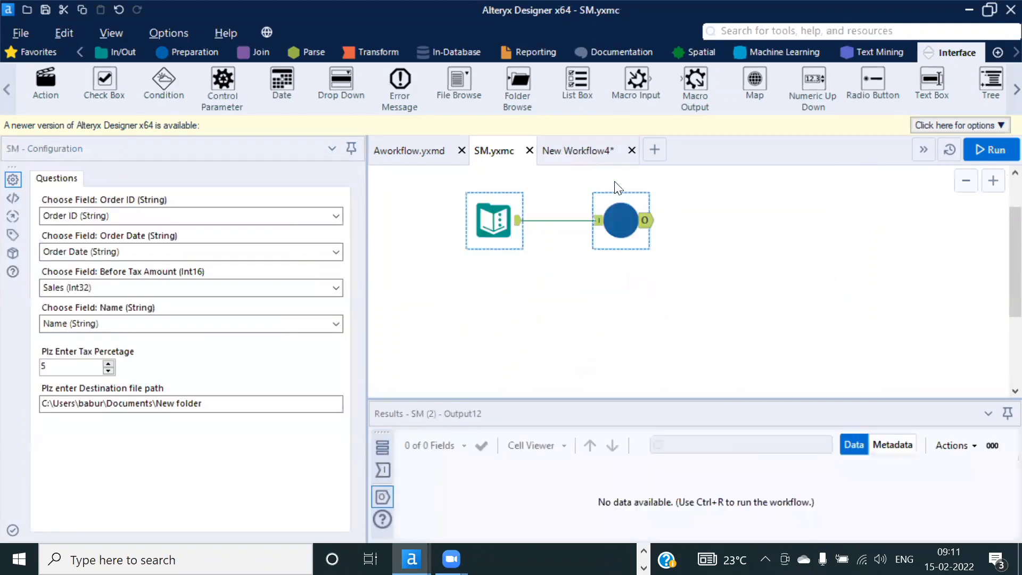
click(634, 342)
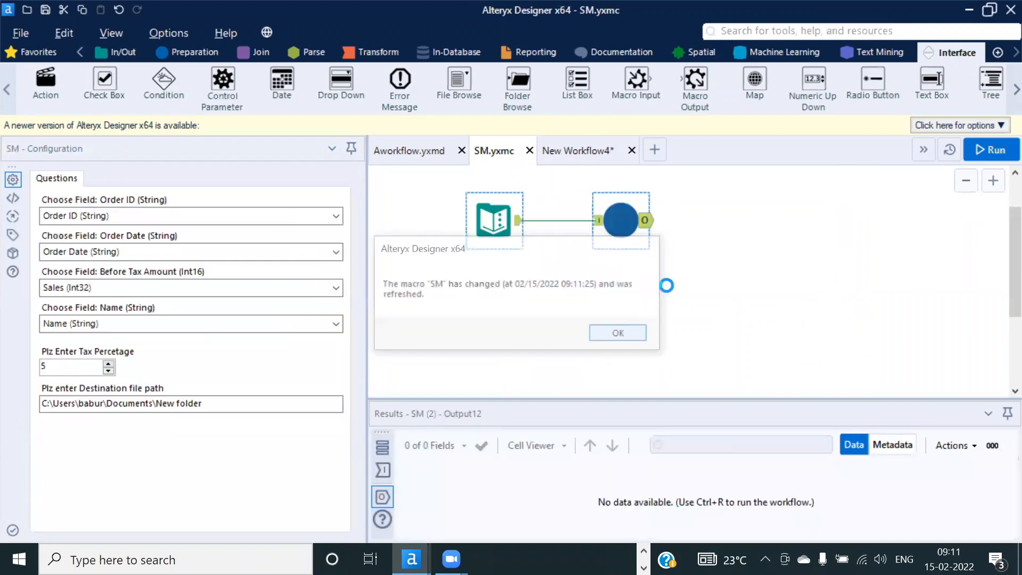
click(997, 151)
click(659, 346)
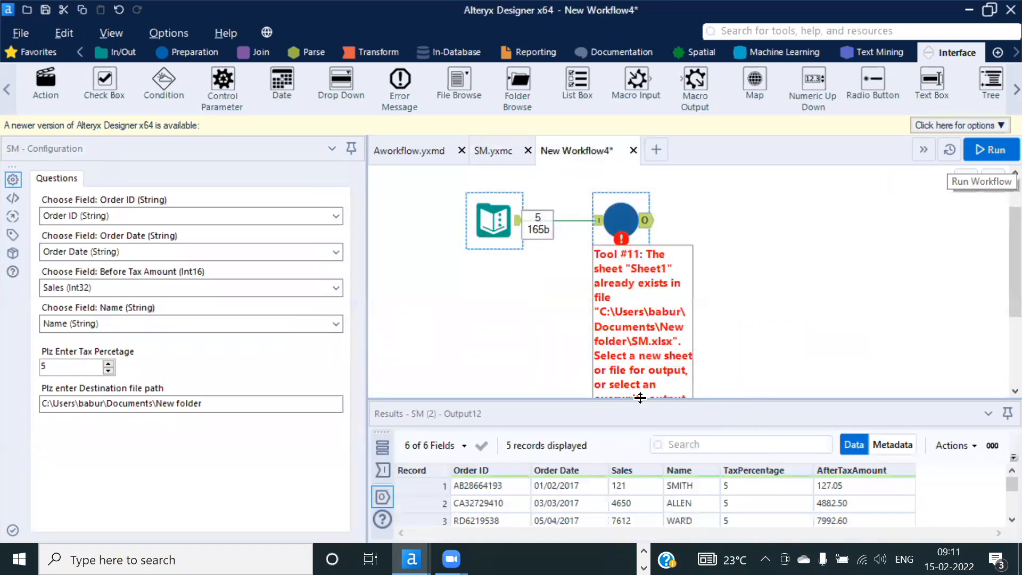
Step: Enlarge the results pane and examine the macro output's original columns, TaxPercentage and AfterTaxAmount
drag(640, 398, 644, 347)
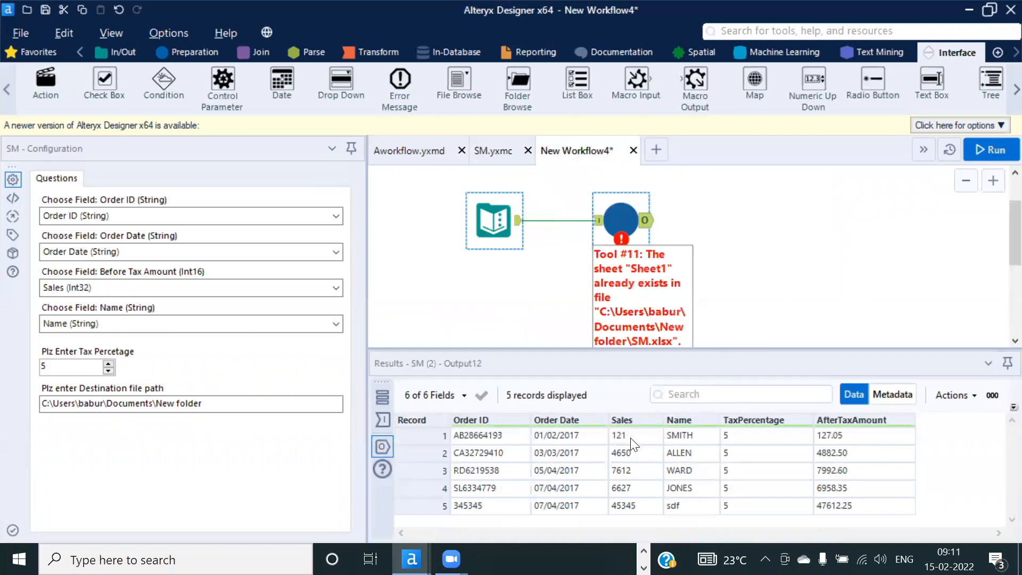
click(493, 438)
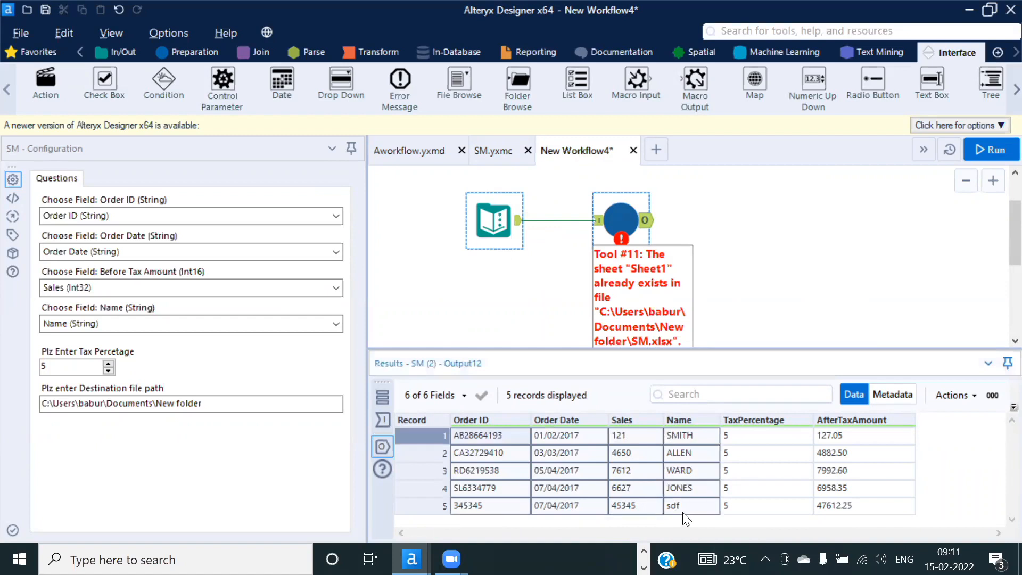
drag(753, 441, 756, 511)
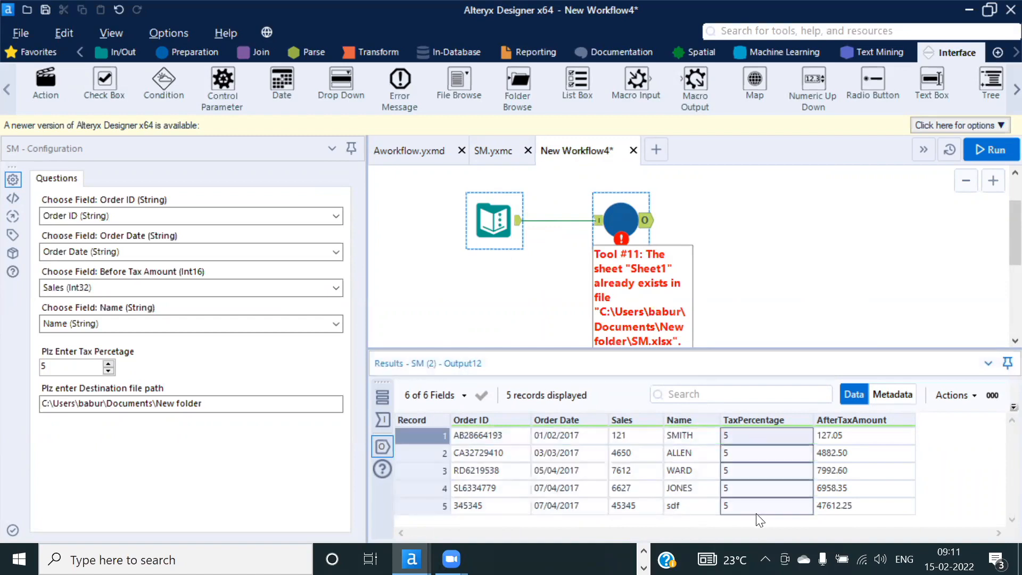
drag(845, 437, 866, 516)
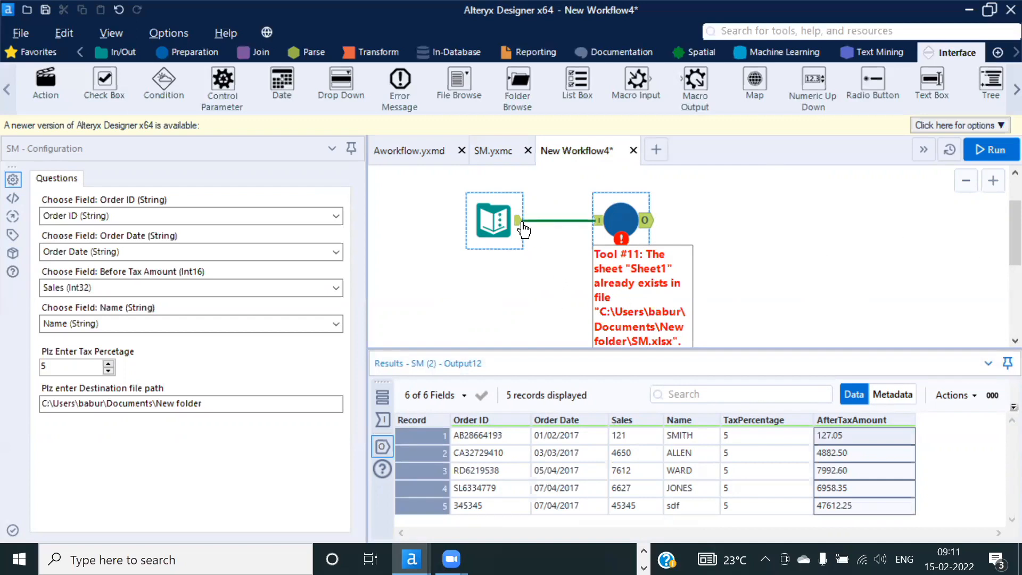
Step: Compare New Workflow4's Text Input data and run messages with the SM macro's Formula and Select tools
click(503, 218)
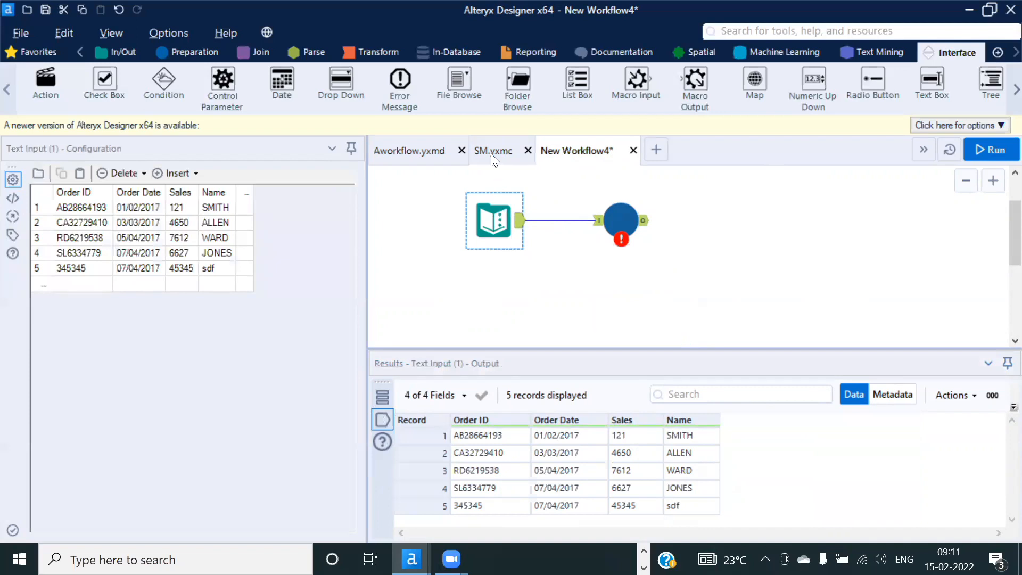
click(494, 154)
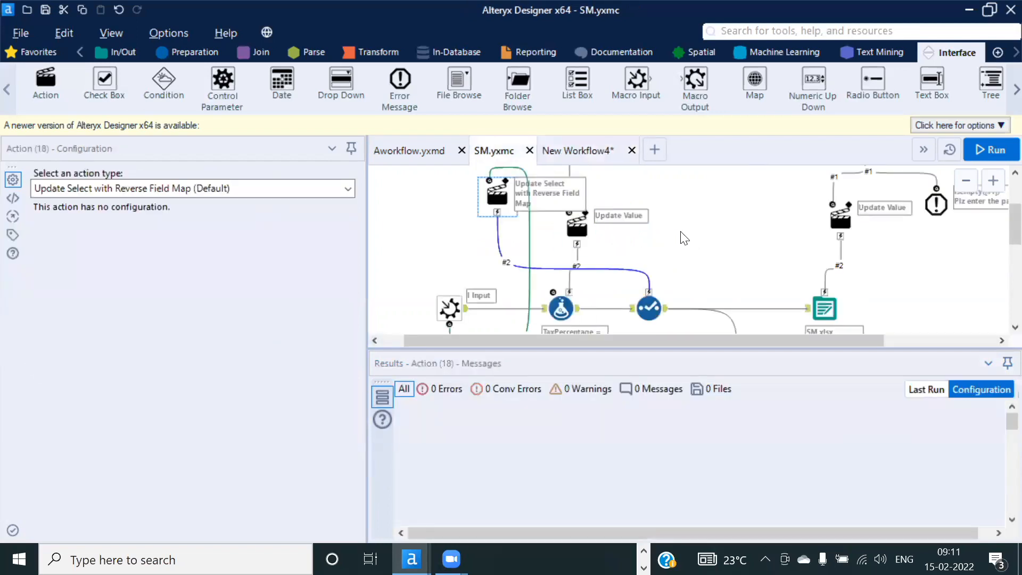
click(563, 311)
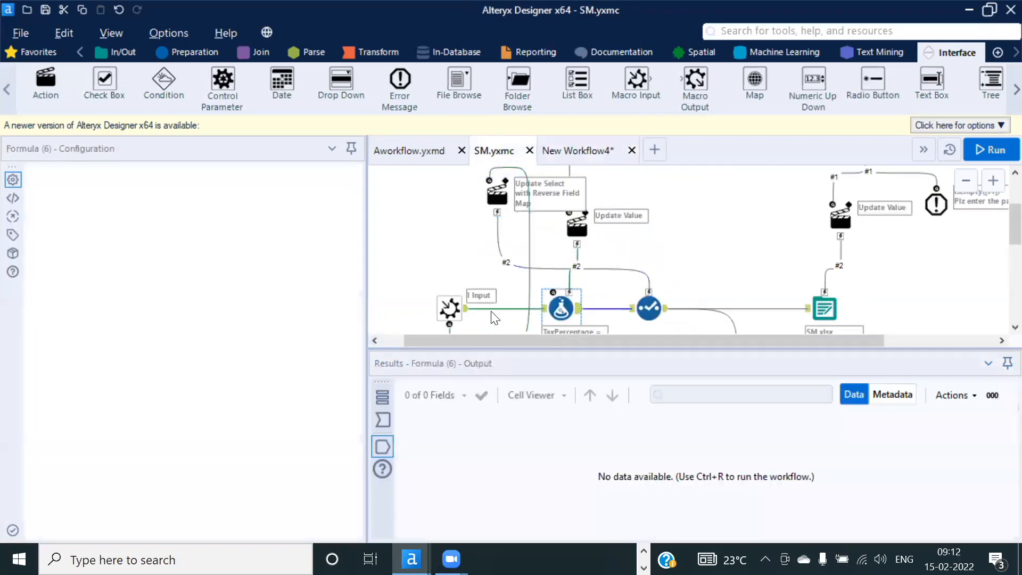
click(580, 149)
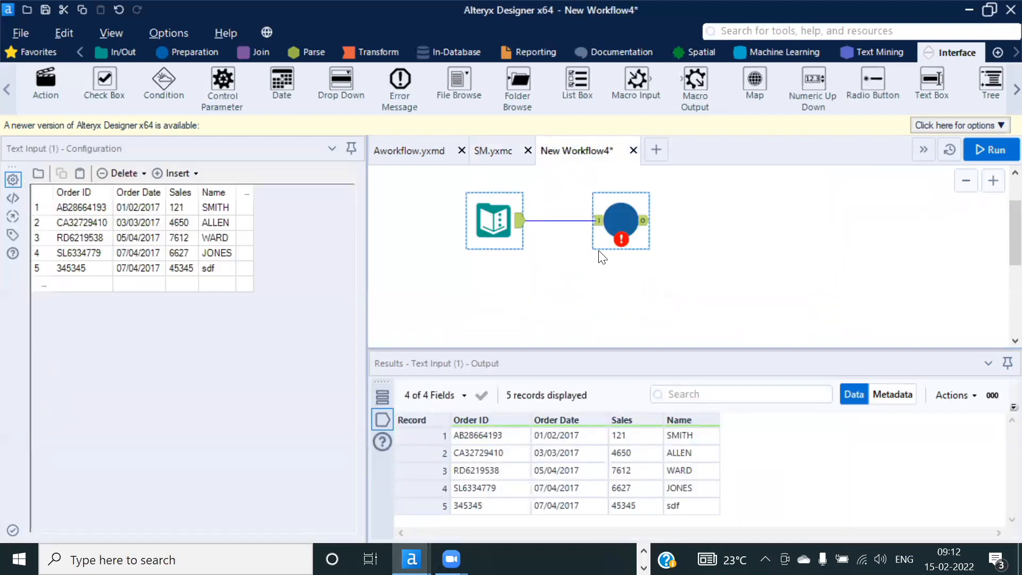
click(526, 307)
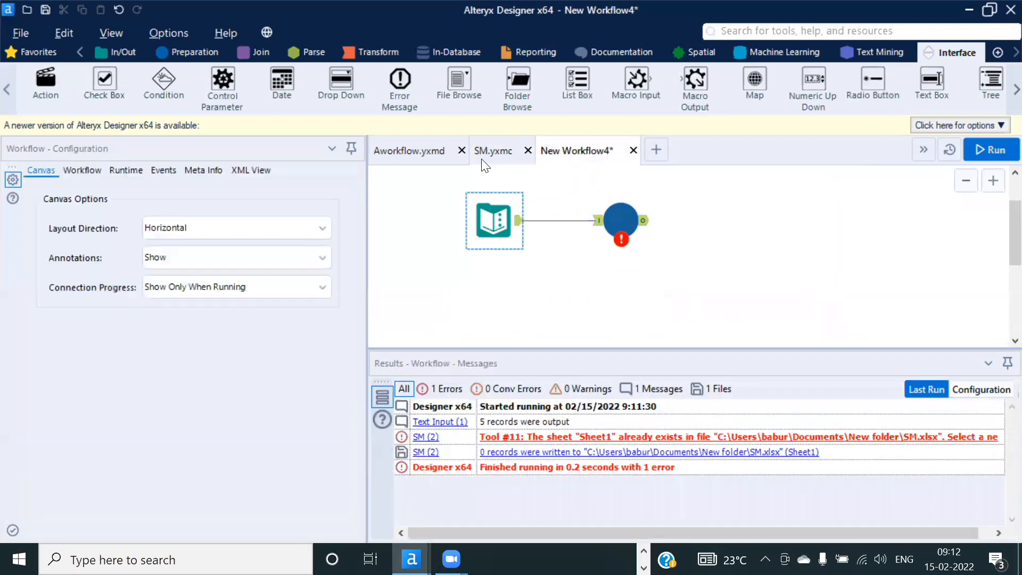
click(485, 150)
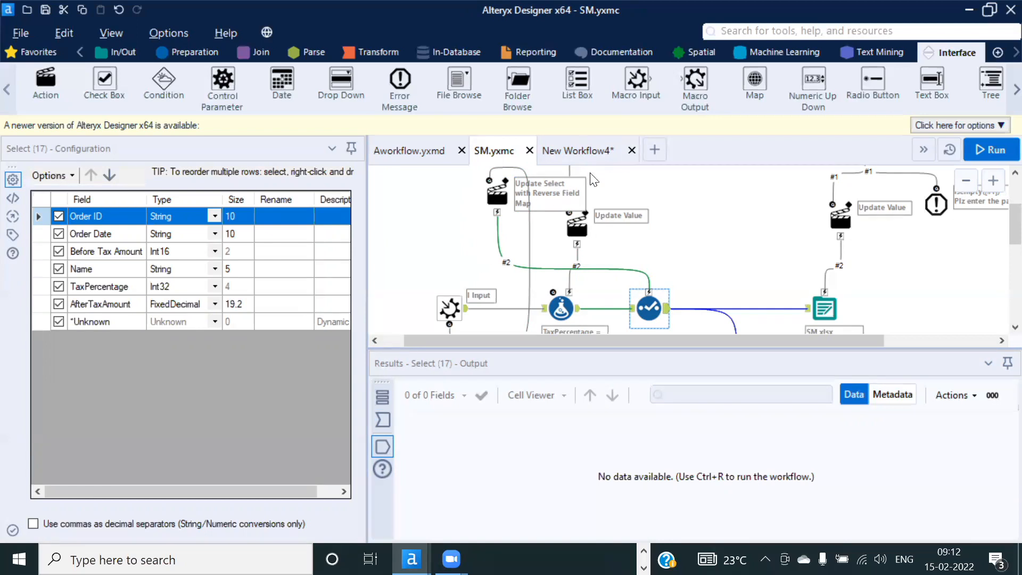
Step: Add a column named Extracolumn to the Text Input data in New Workflow4
click(575, 150)
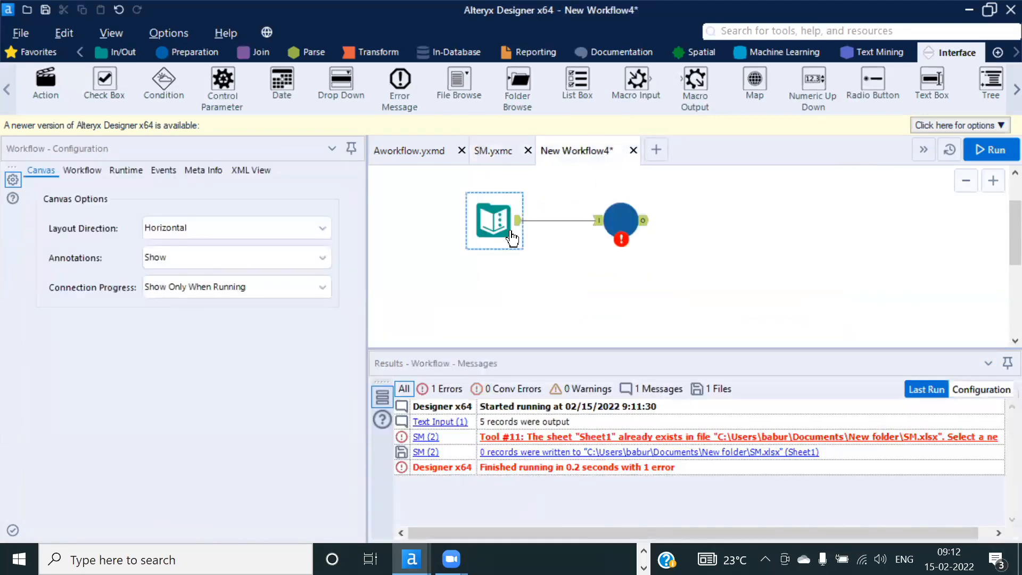
click(495, 223)
click(246, 194)
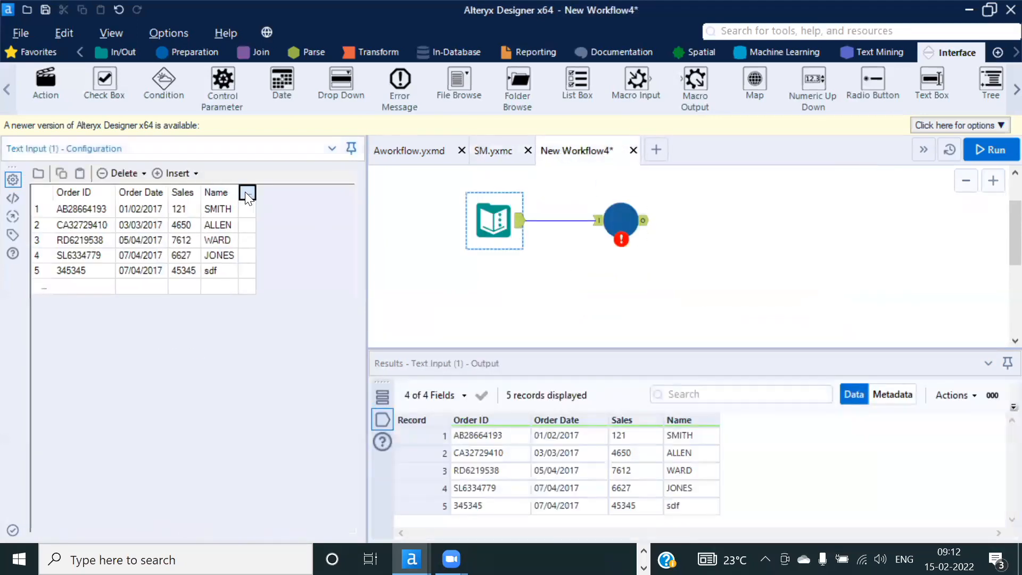
text(Ext)
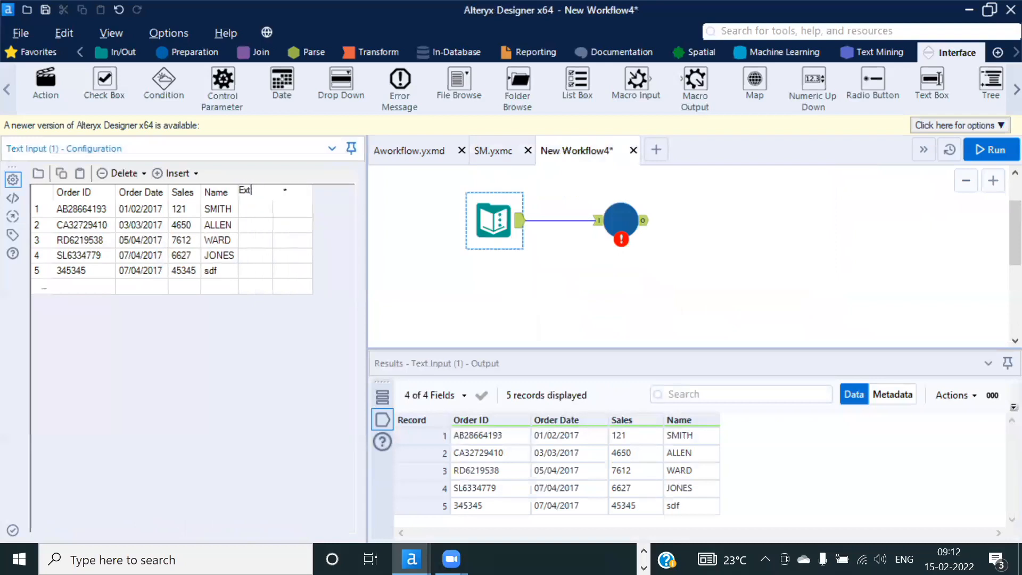
text(racolumn)
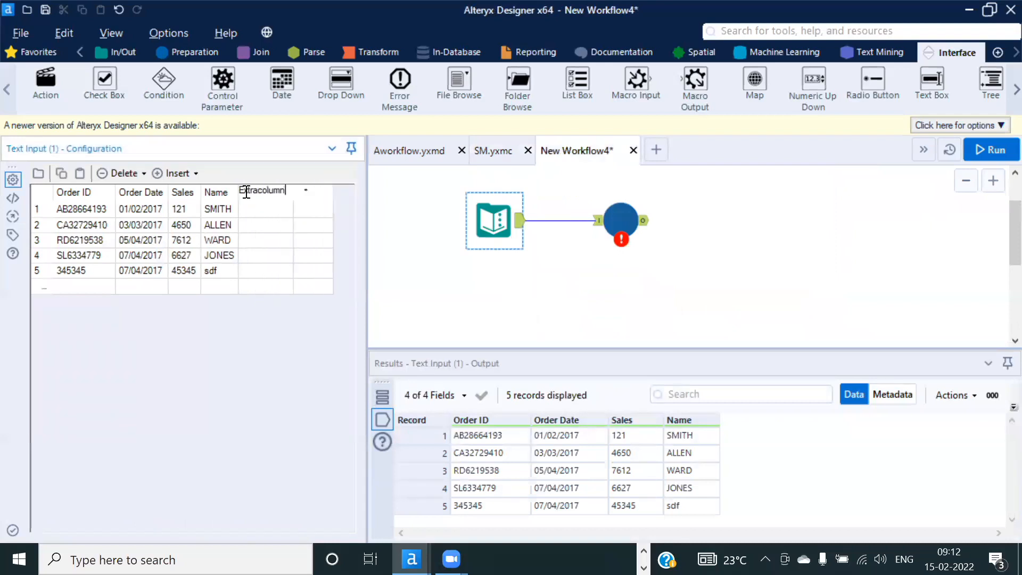
Step: Fill Extracolumn's five rows with 1, 1, 3, 1 and 3, and return to the SM macro's Select tool
click(266, 217)
text(1)
click(268, 229)
text(1)
click(268, 250)
text(1)
click(264, 246)
text(3)
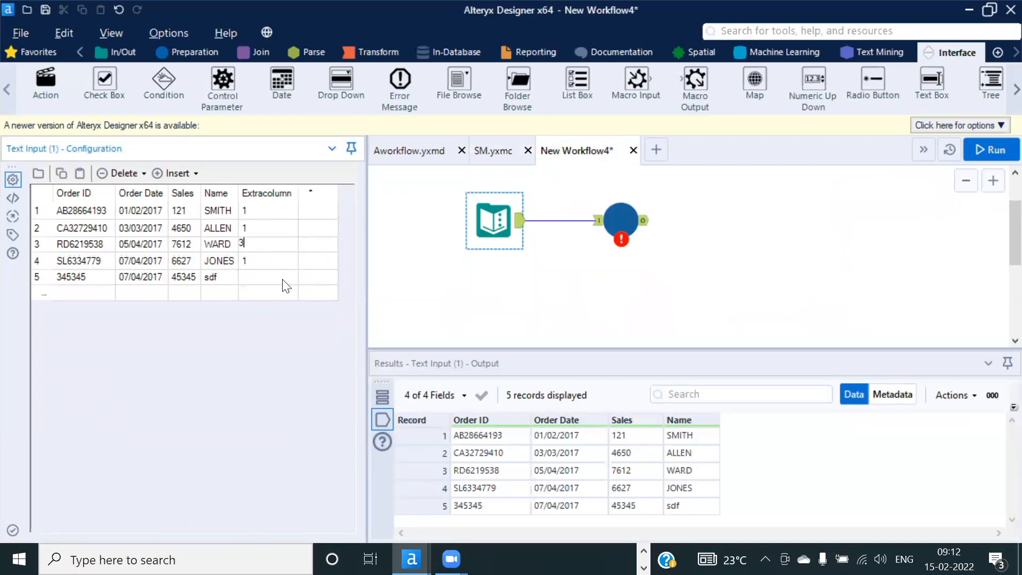
click(274, 277)
text(3)
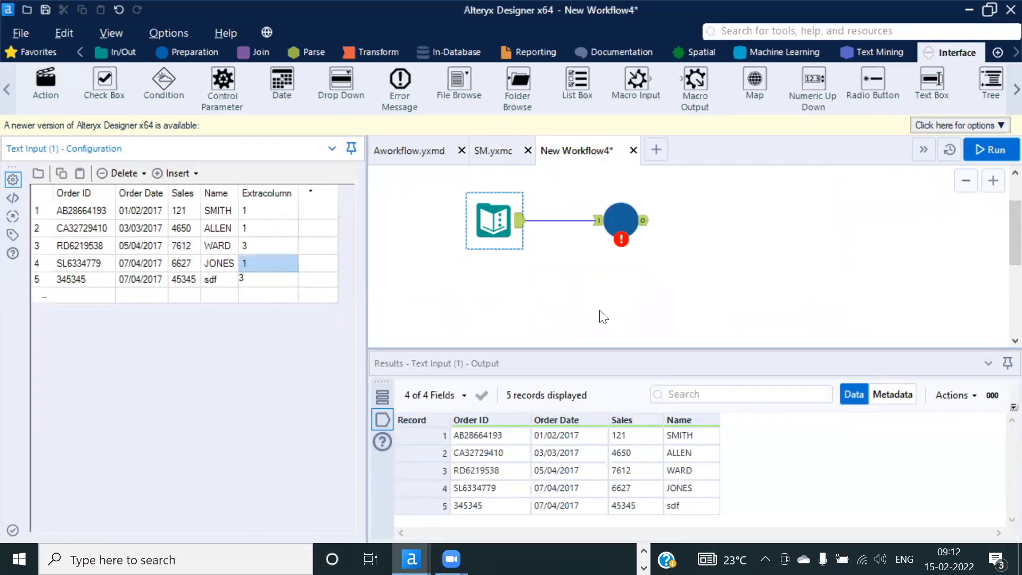
click(600, 315)
click(485, 147)
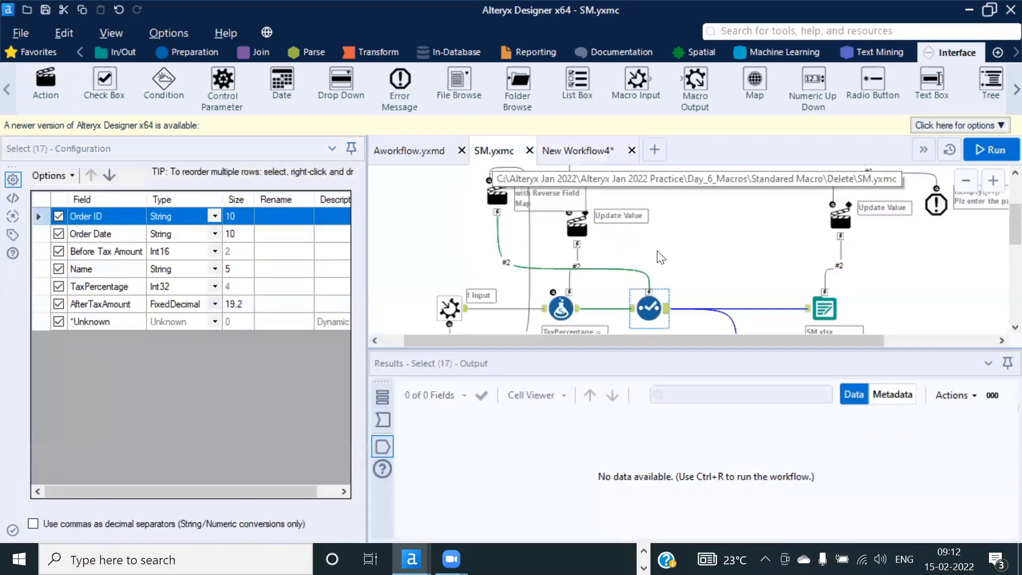
Step: Deselect the *Unknown field in the SM macro's Select tool, save the macro, and accept its refresh in New Workflow4
click(58, 321)
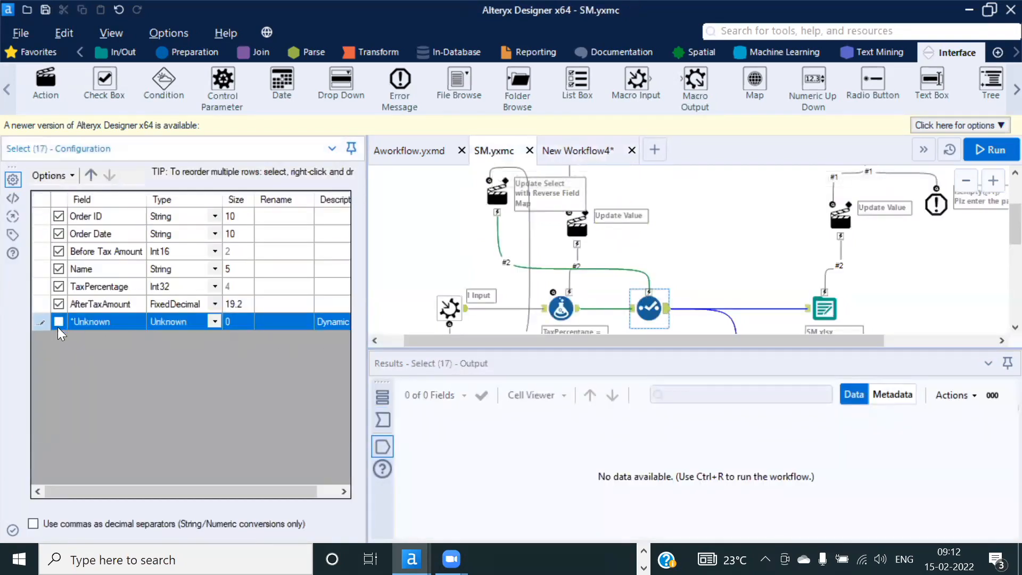
click(591, 166)
key(ctrl+s)
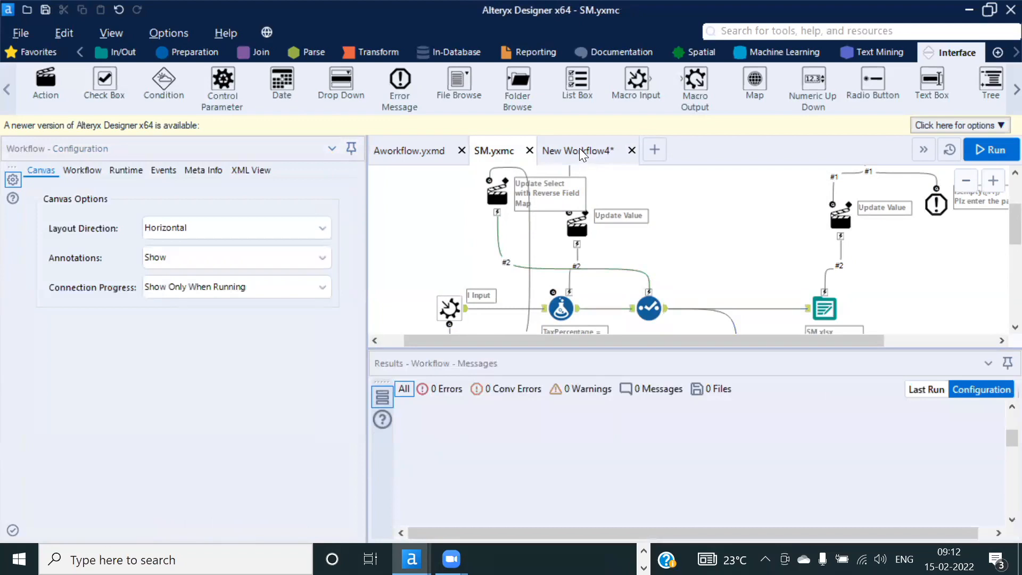
click(579, 149)
click(622, 337)
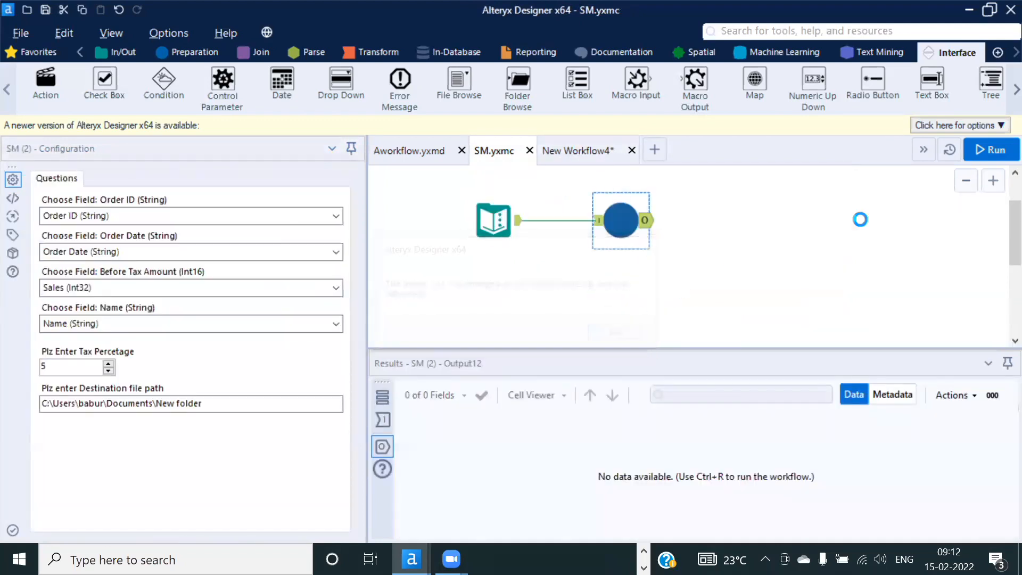
Step: Run New Workflow4 and examine which columns the SM macro outputs with *Unknown deselected
click(989, 151)
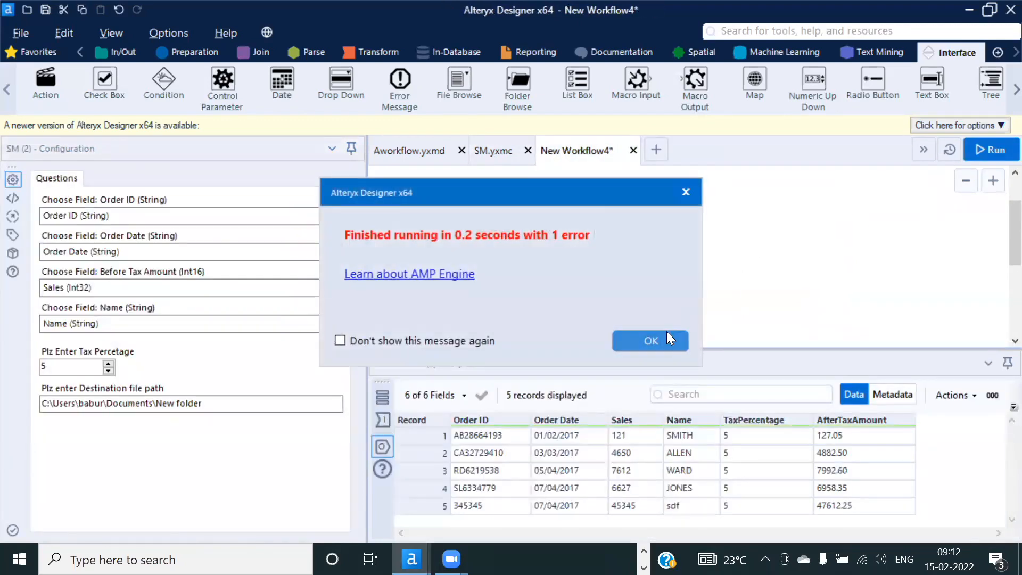
click(659, 338)
drag(698, 436, 768, 474)
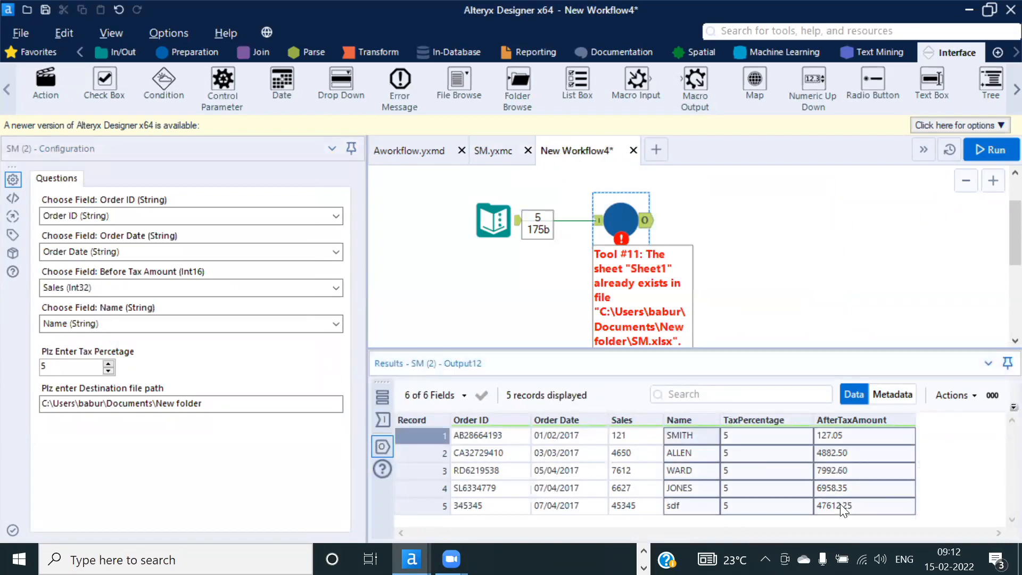
click(883, 458)
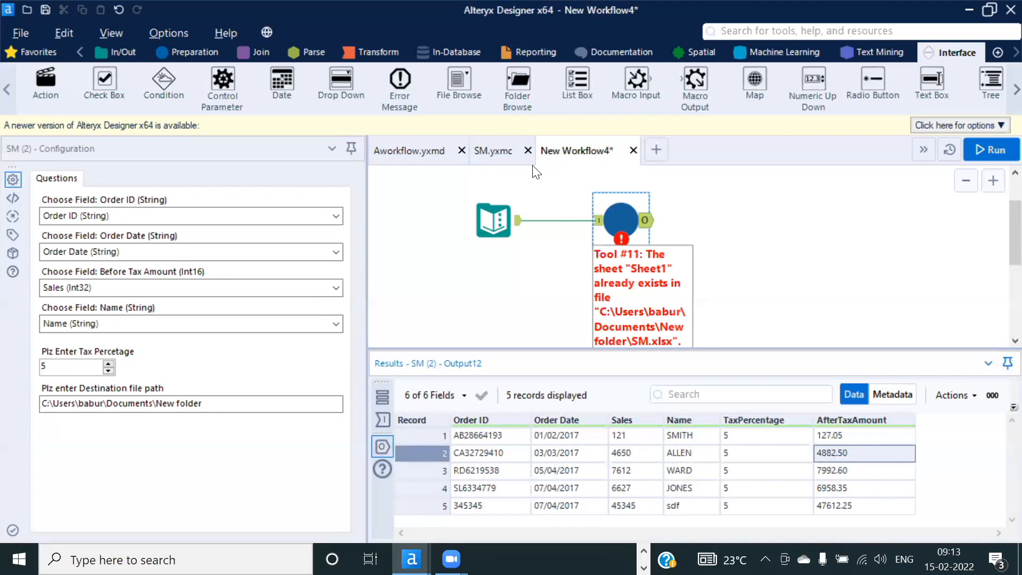
Step: Reselect the *Unknown field in the SM macro's Select tool and accept the macro's refresh in New Workflow4
click(504, 151)
click(648, 308)
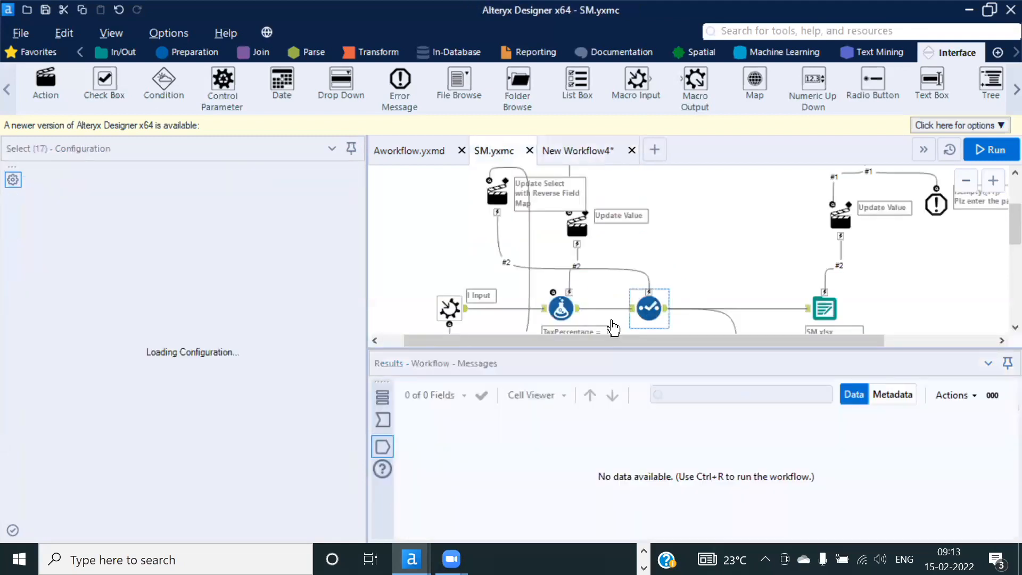
click(59, 322)
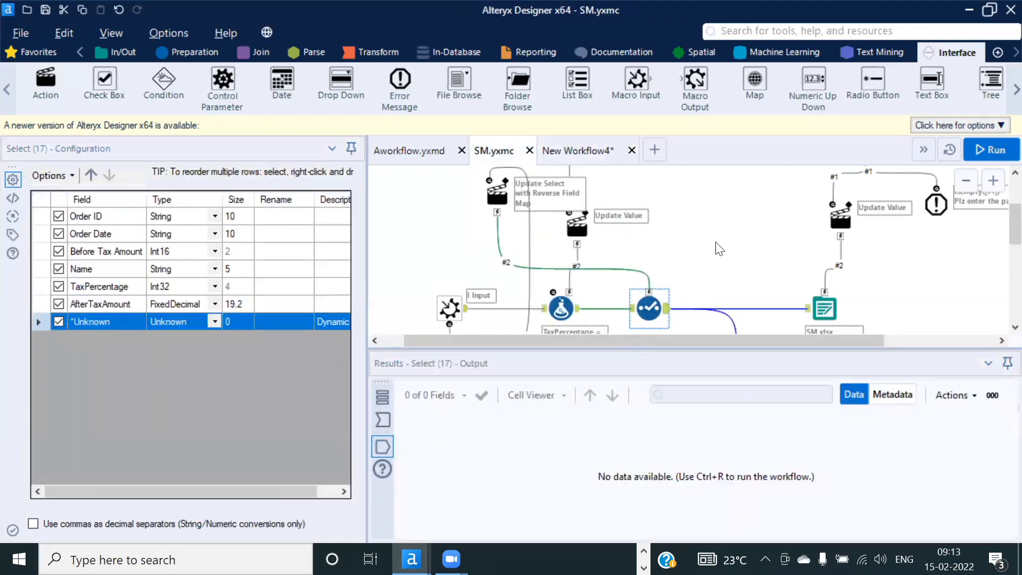
click(713, 241)
click(565, 151)
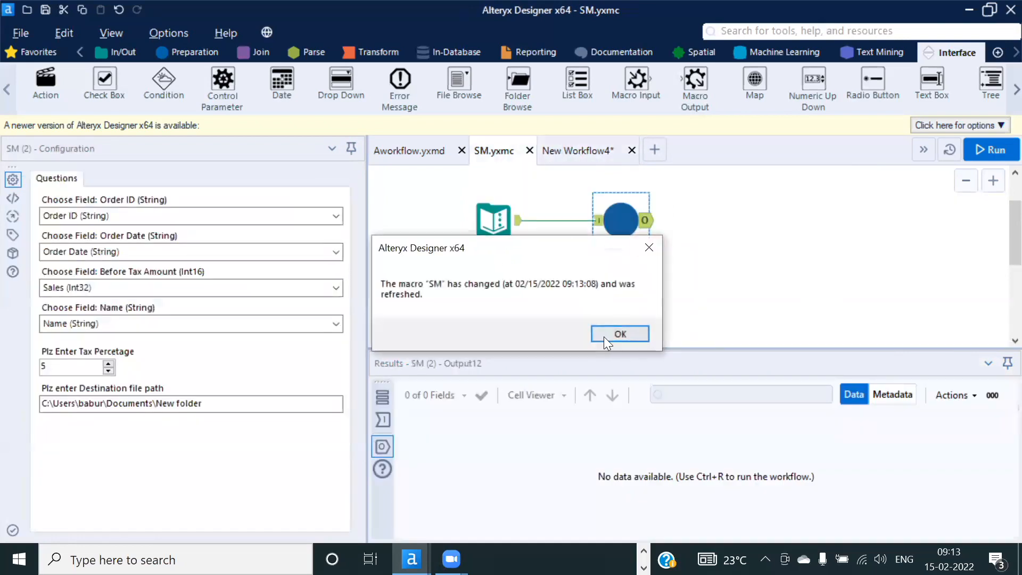
click(632, 328)
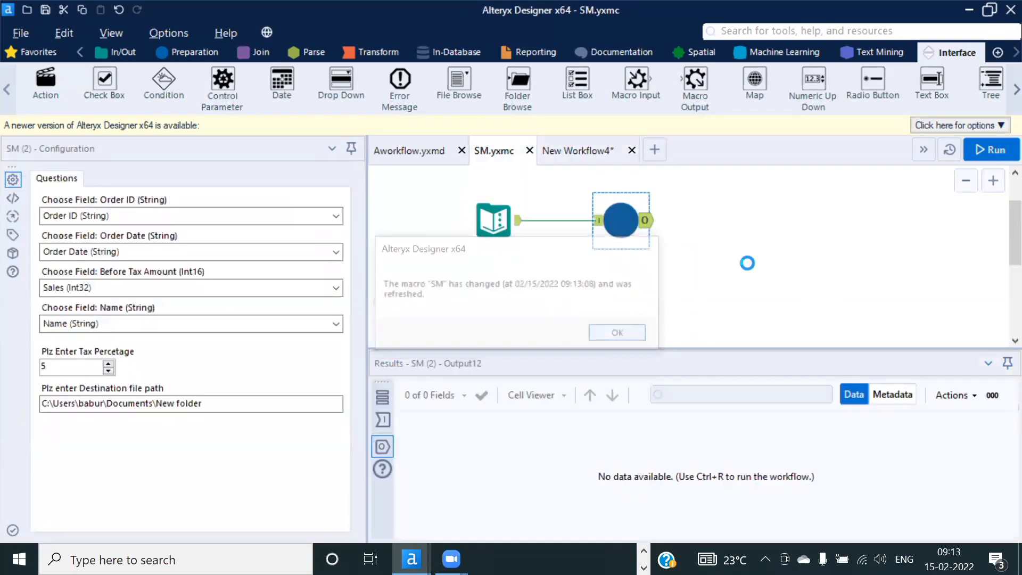
Step: Run New Workflow4 again and examine the Extracolumn values in the SM macro's output
click(991, 150)
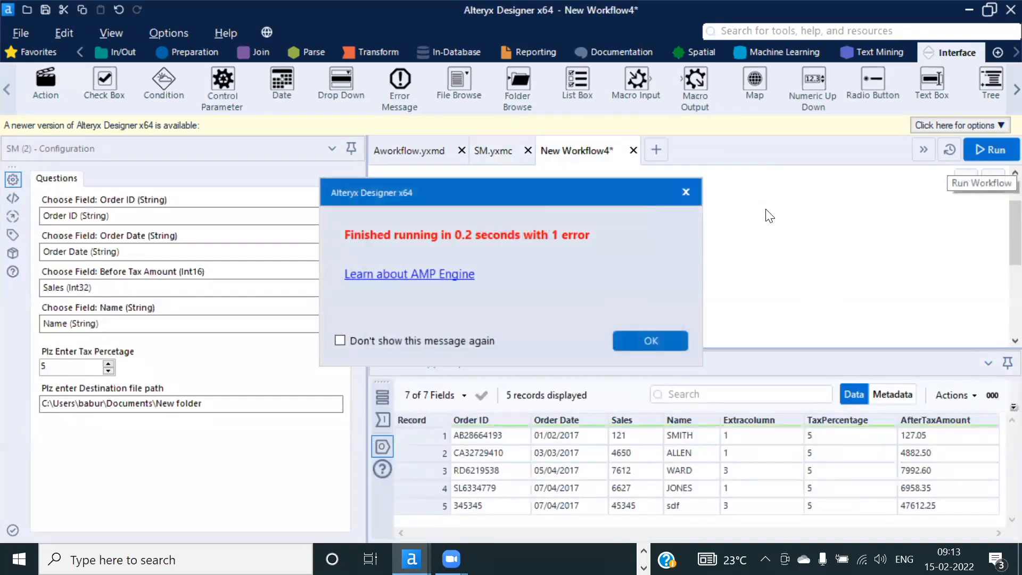
click(651, 340)
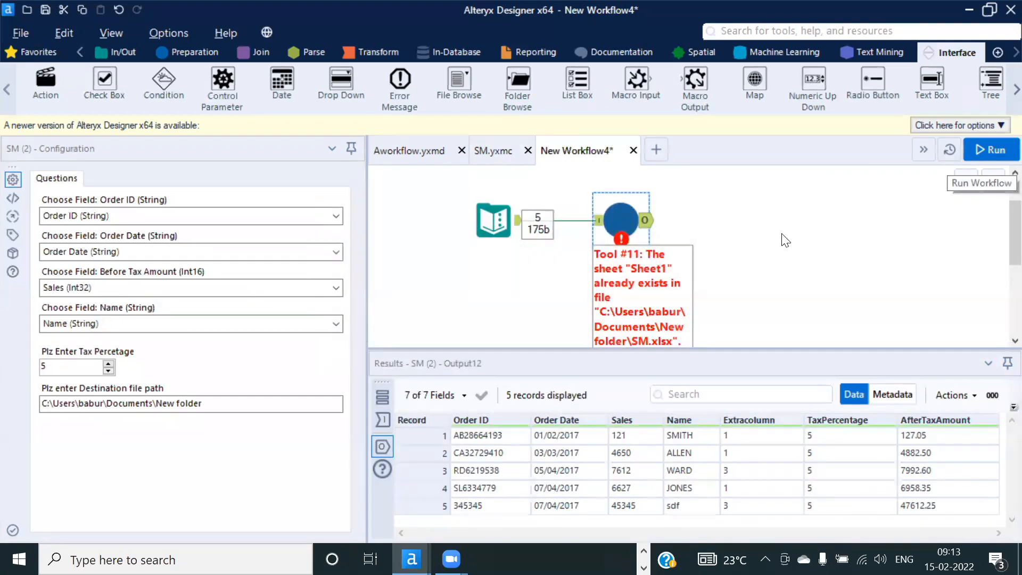
drag(756, 442, 756, 505)
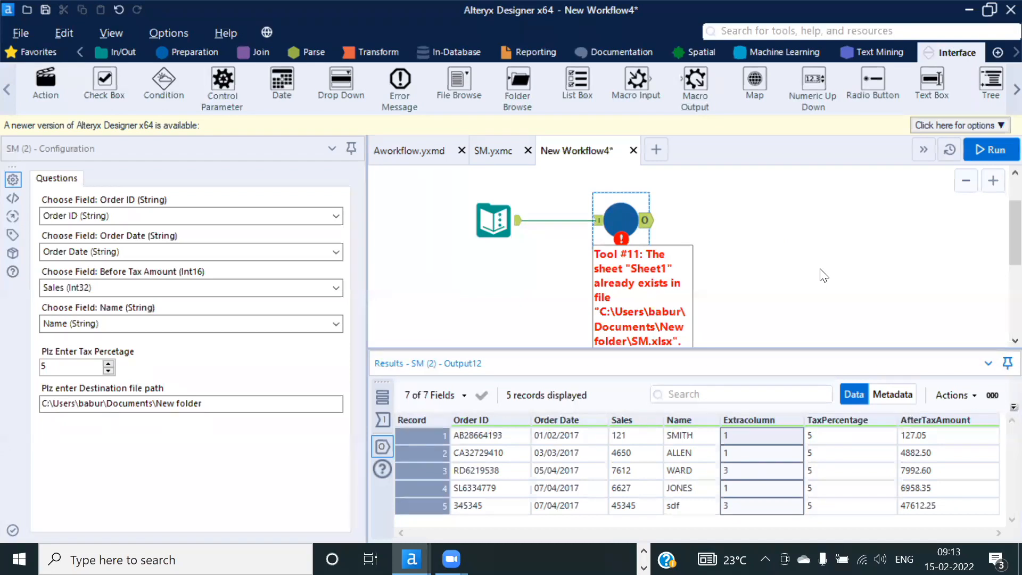
Step: Examine the SM macro's field-mapping questions for Order ID, Order Date, Name and Before Tax Amount, including the fields offered for the latter
click(614, 211)
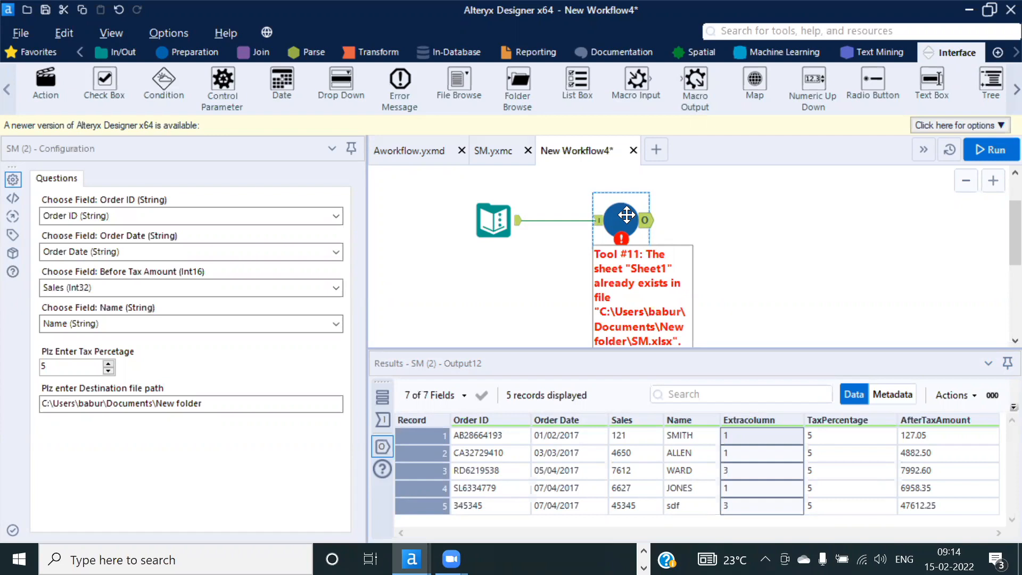
click(125, 221)
click(127, 221)
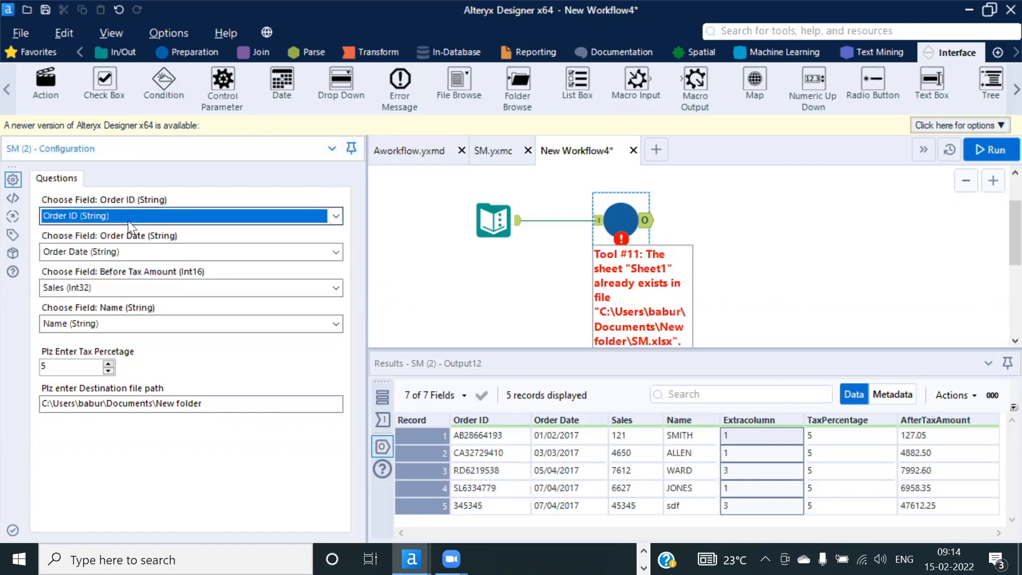
click(134, 255)
click(134, 254)
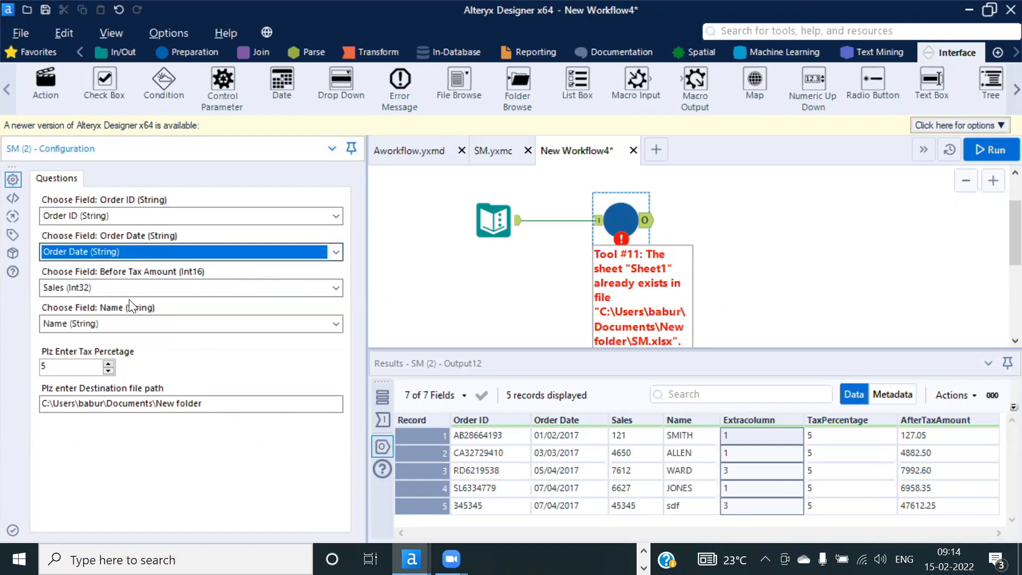
click(122, 323)
click(122, 323)
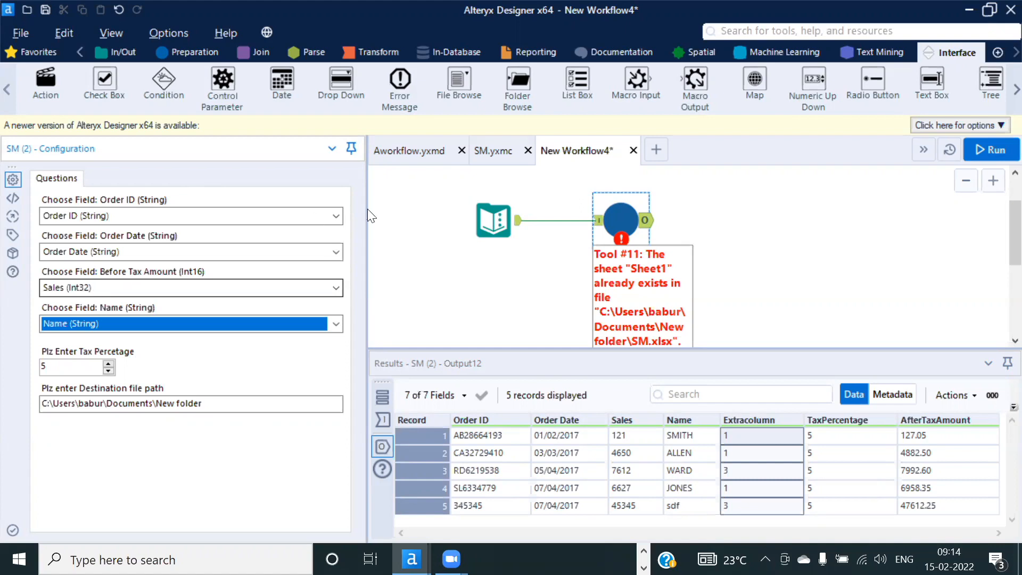
click(110, 287)
click(109, 287)
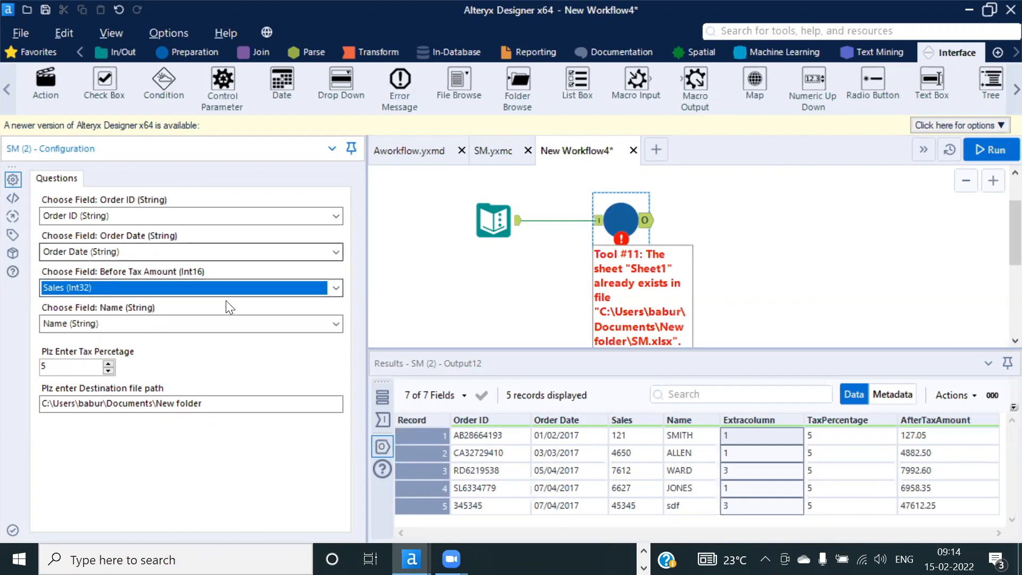
click(336, 289)
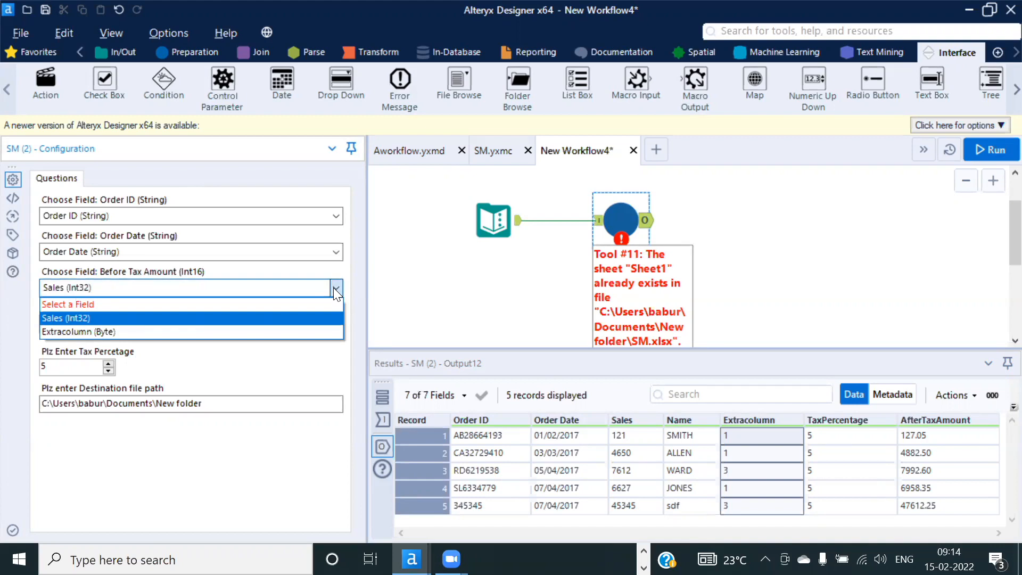
click(336, 288)
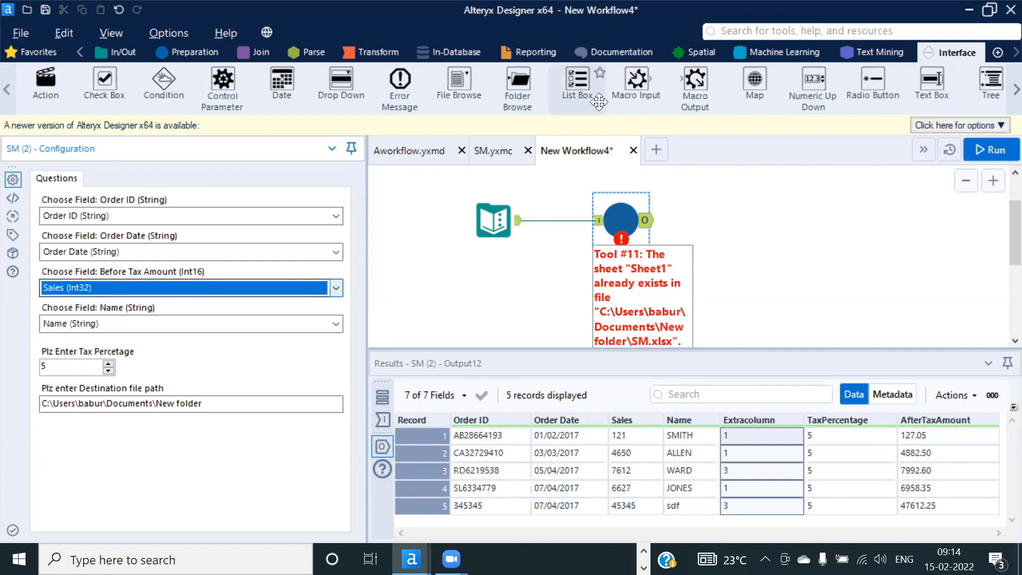
Step: Rearrange the SM macro's interface and Action tools farther right to untangle their connections, save the macro, and enlarge the canvas
click(494, 151)
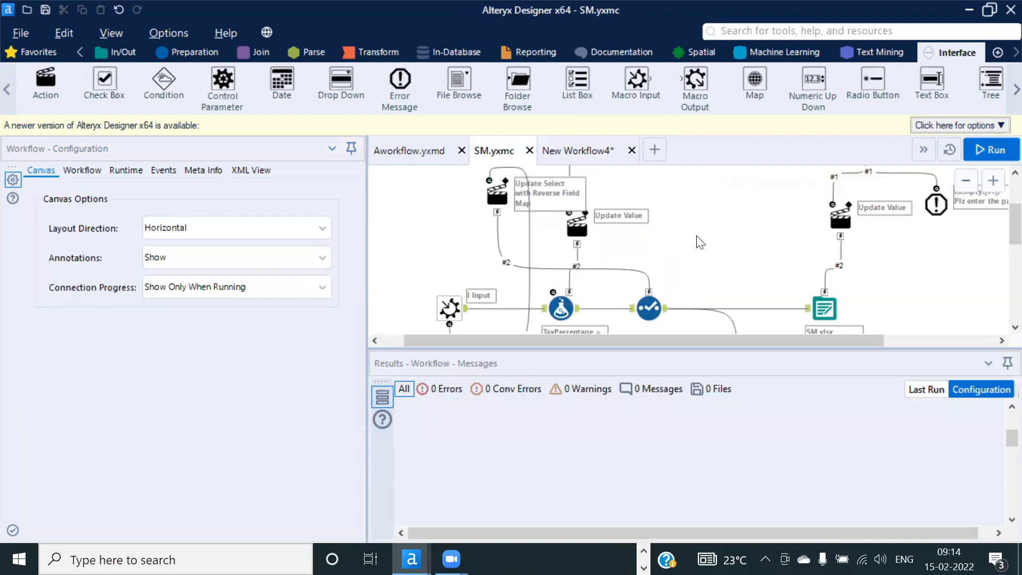
scroll(698, 241, down, 2)
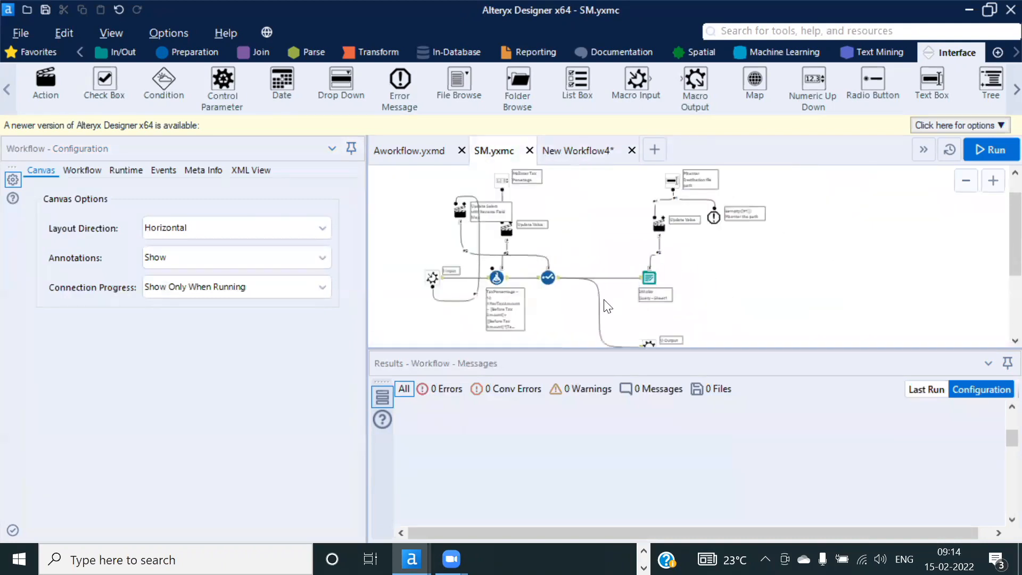
scroll(607, 306, up, 1)
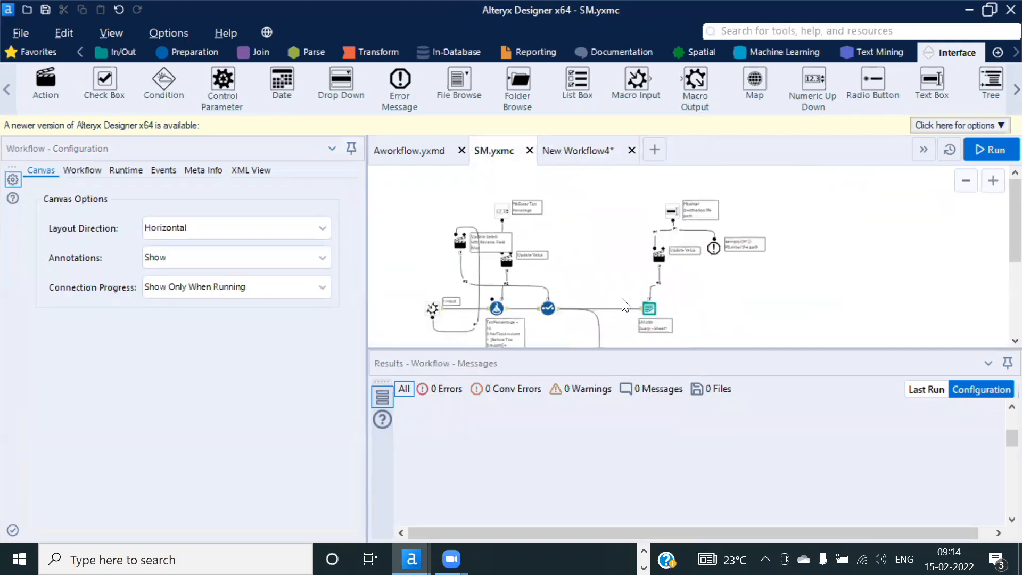
drag(634, 191, 816, 247)
drag(482, 189, 549, 276)
drag(502, 211, 623, 215)
scroll(510, 226, down, 1)
drag(466, 209, 591, 223)
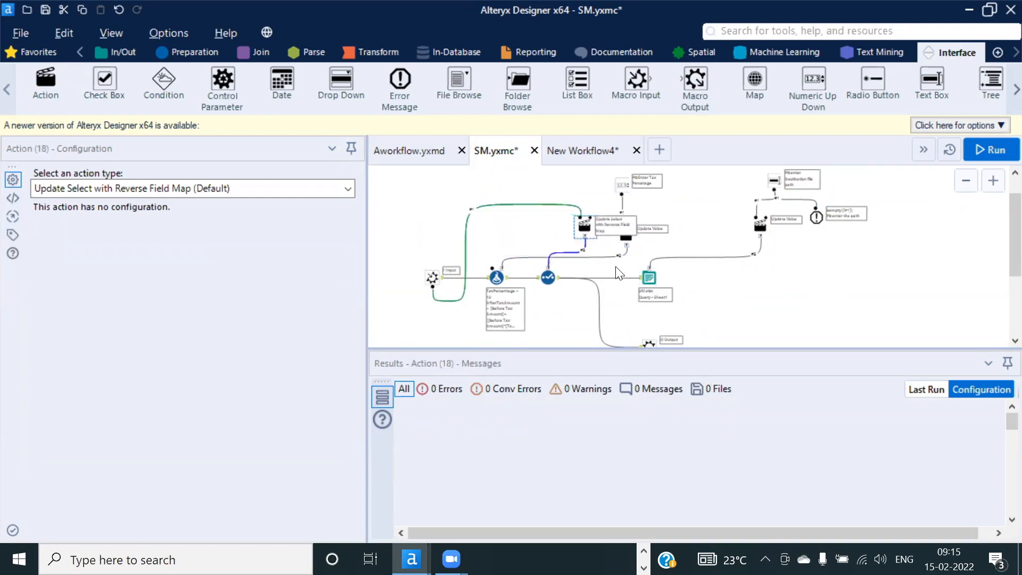
scroll(616, 271, up, 1)
key(ctrl+s)
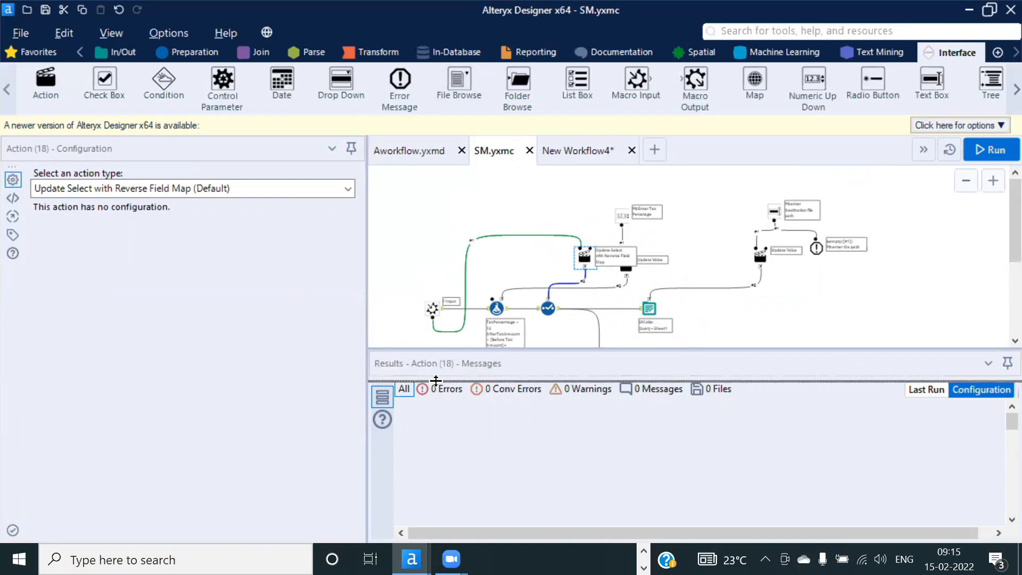
drag(438, 349, 439, 381)
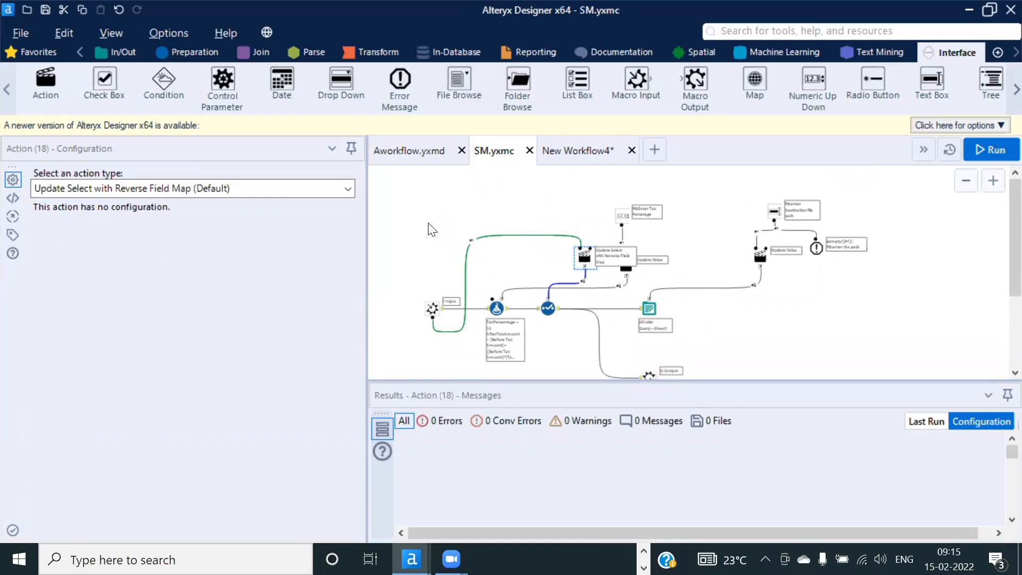
Step: Compare the Macro Input's Show Field Map setting with the Choose Field questions in New Workflow4
click(428, 304)
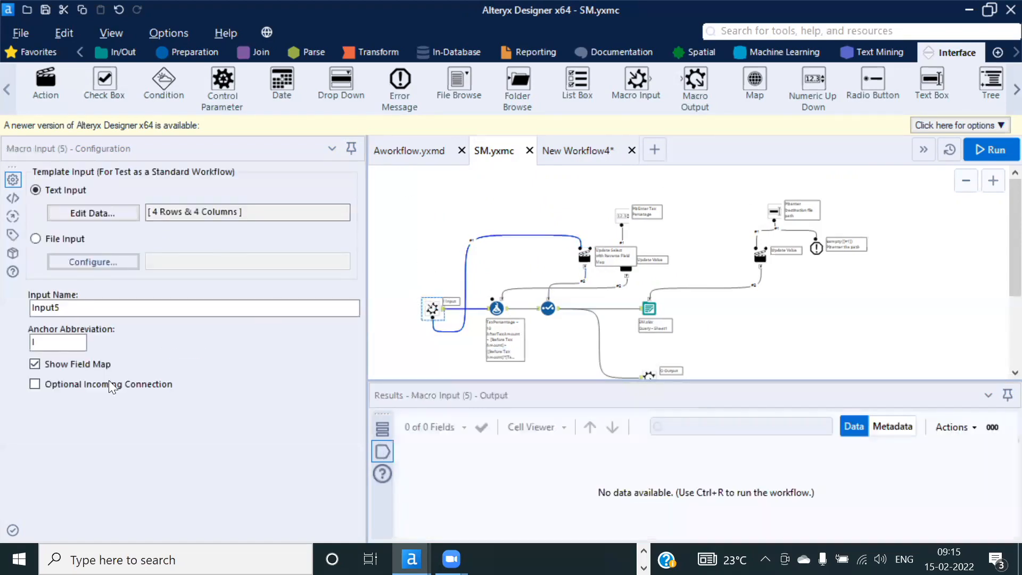
click(577, 151)
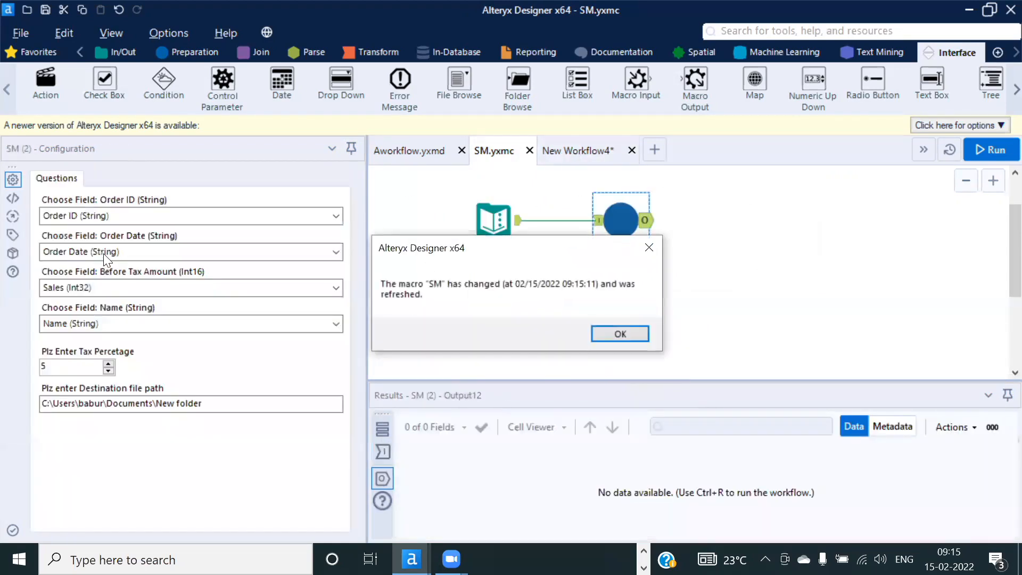
click(638, 333)
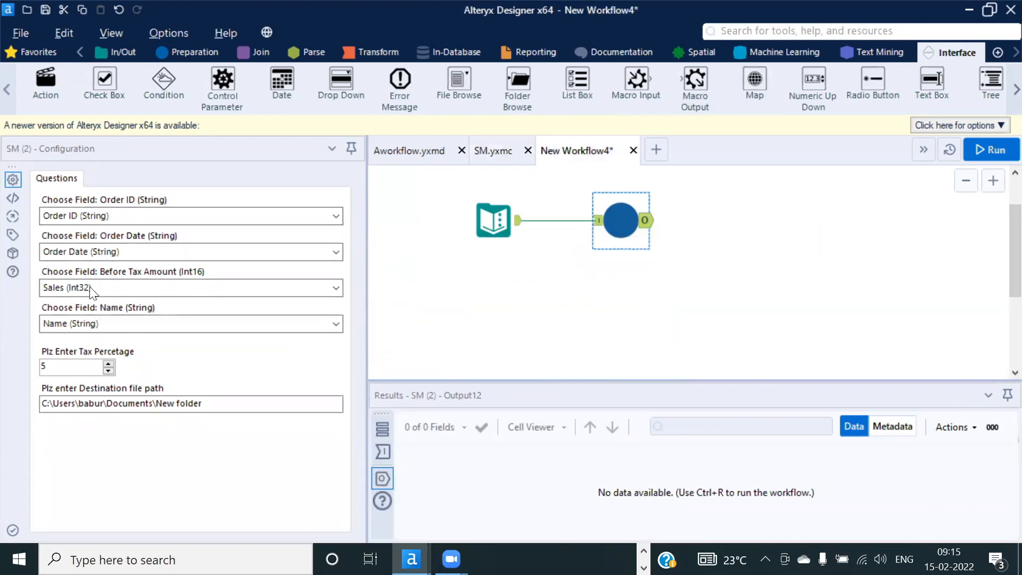
click(491, 149)
click(565, 151)
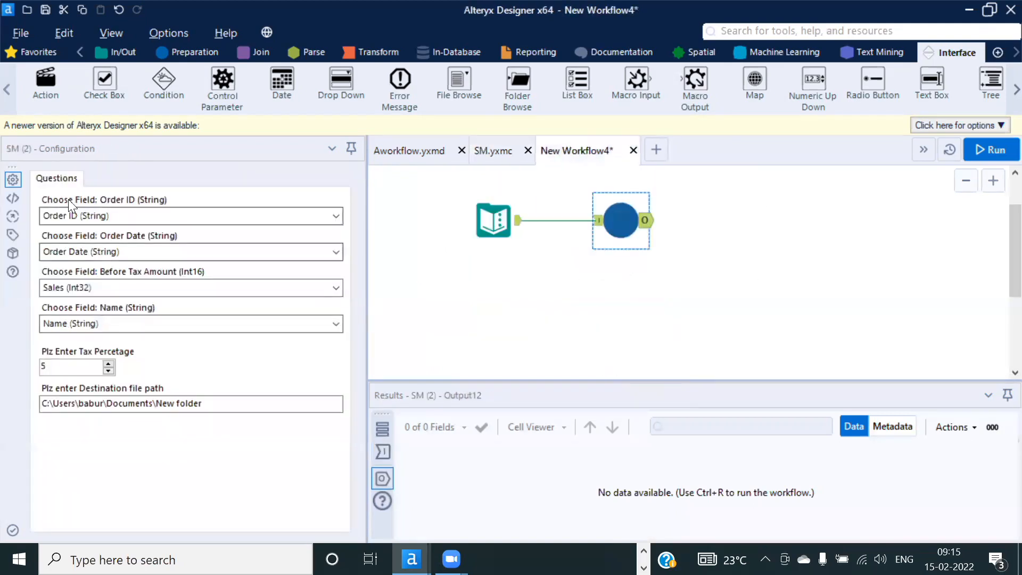
click(510, 151)
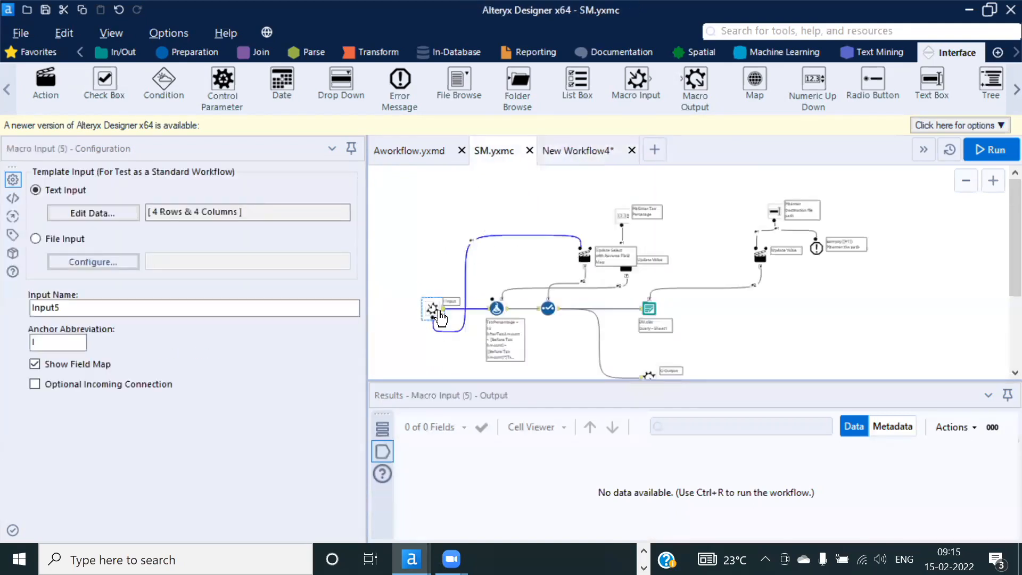
Step: Turn off Show Field Map on the SM macro's input, check the refreshed questions in New Workflow4, and return to the macro
click(69, 366)
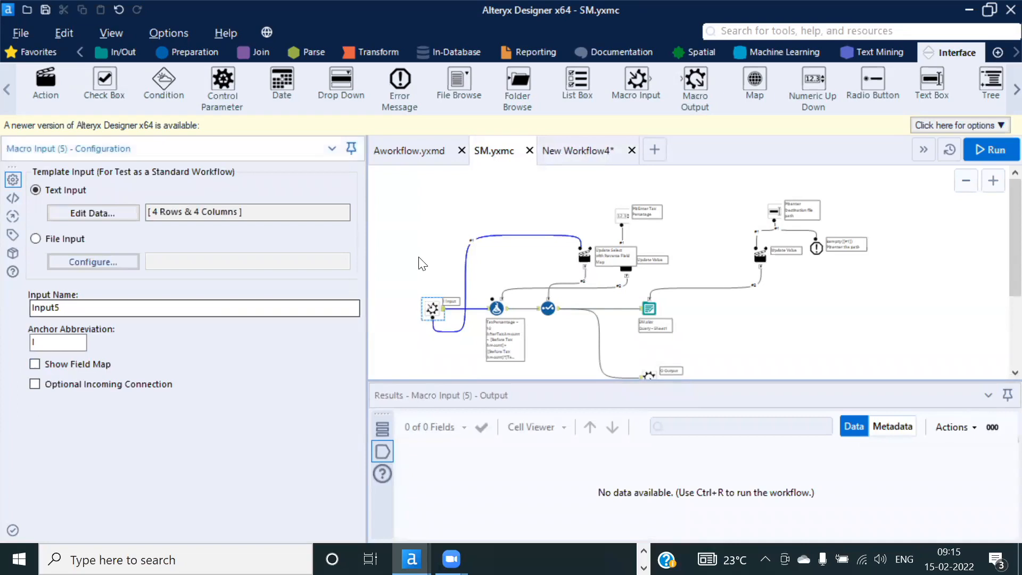
click(421, 263)
click(593, 153)
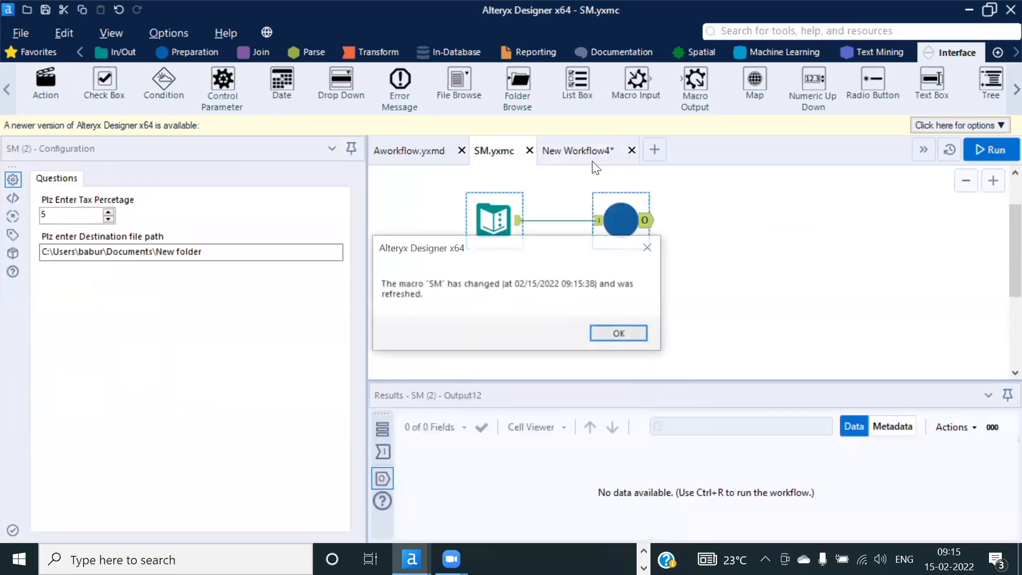
click(618, 332)
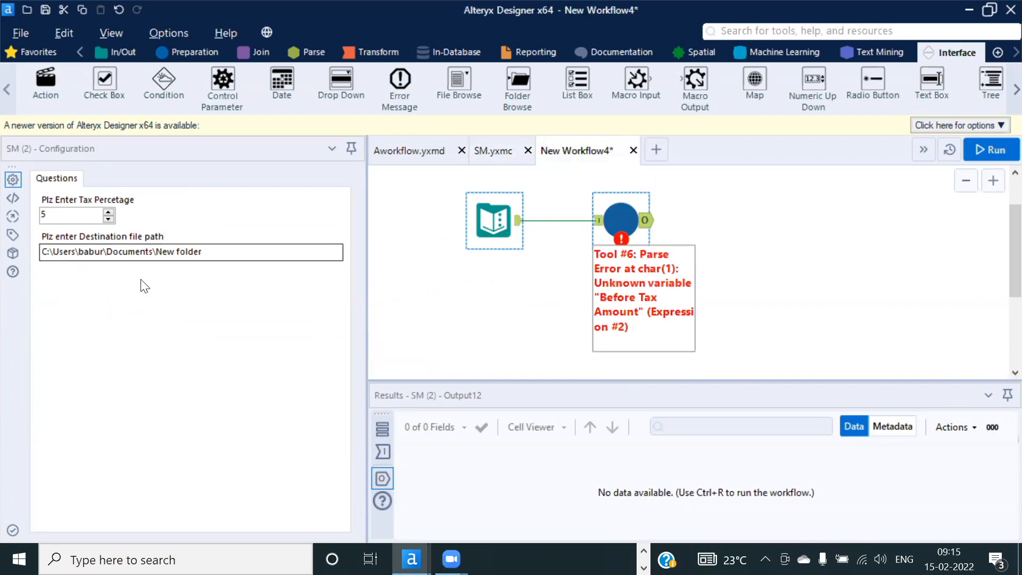
click(493, 151)
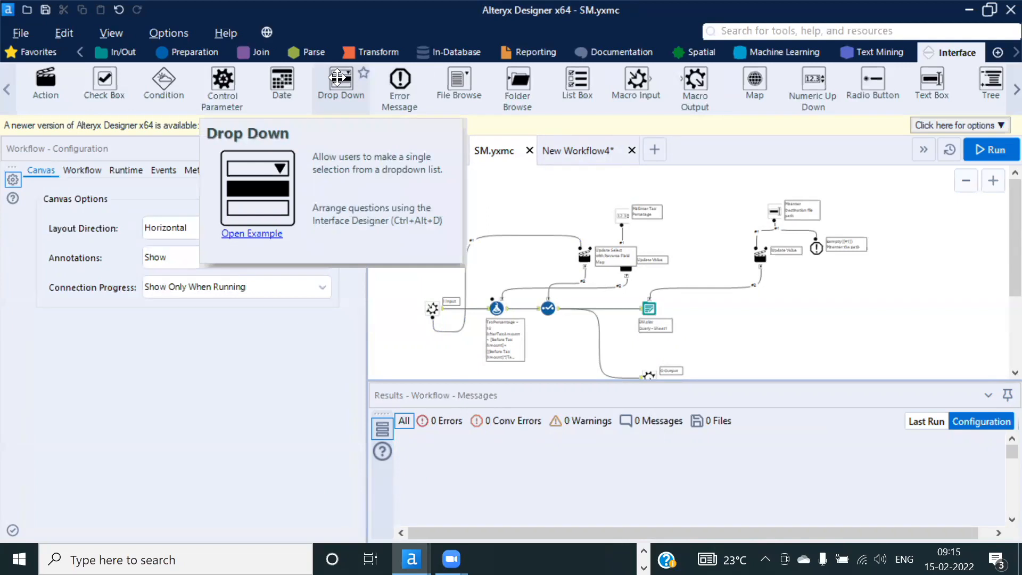
Step: Add a Drop Down tool to the SM macro's canvas above the Macro Input
drag(338, 77, 445, 196)
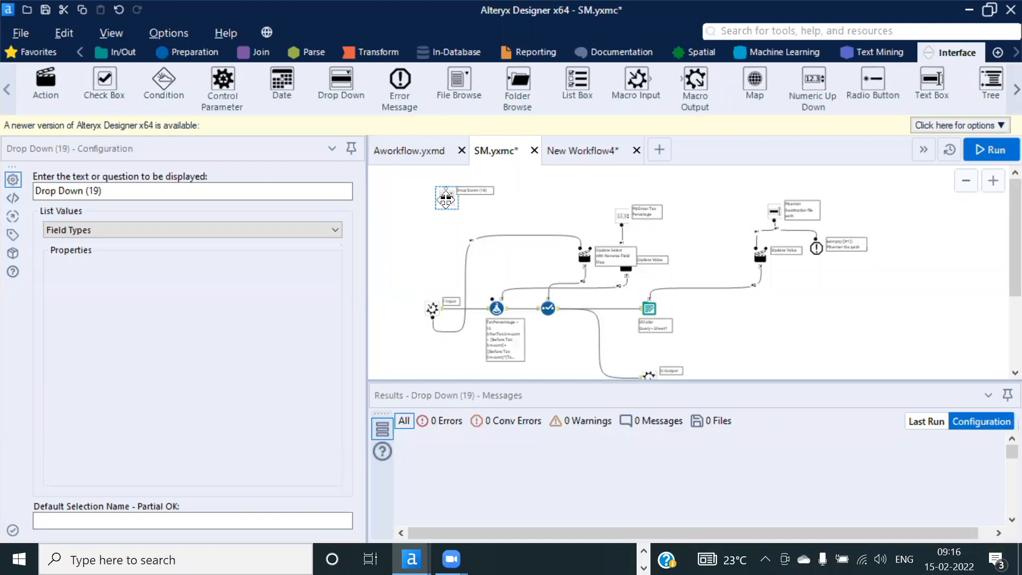
scroll(447, 198, up, 2)
drag(448, 196, 449, 214)
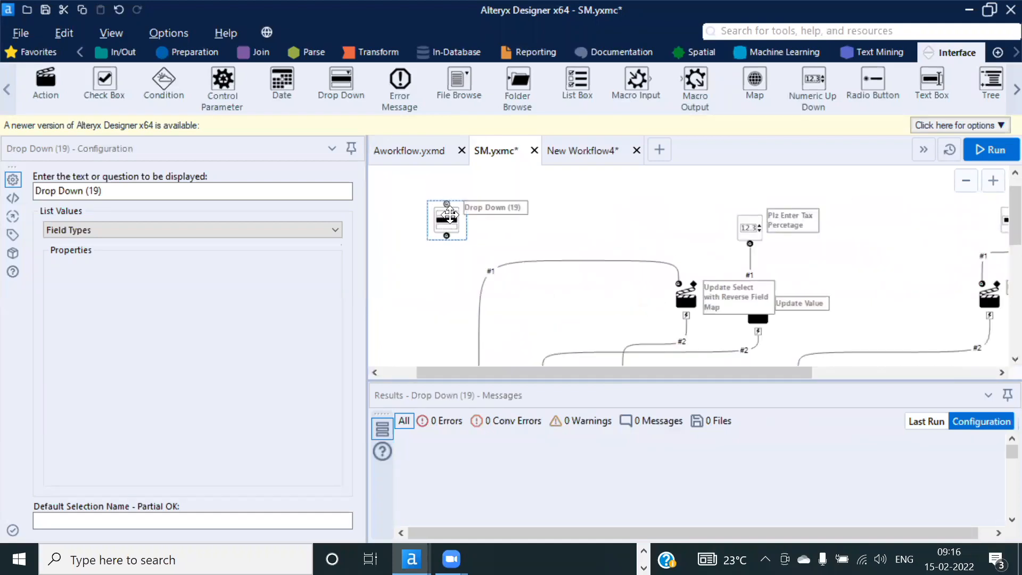
scroll(449, 215, up, 1)
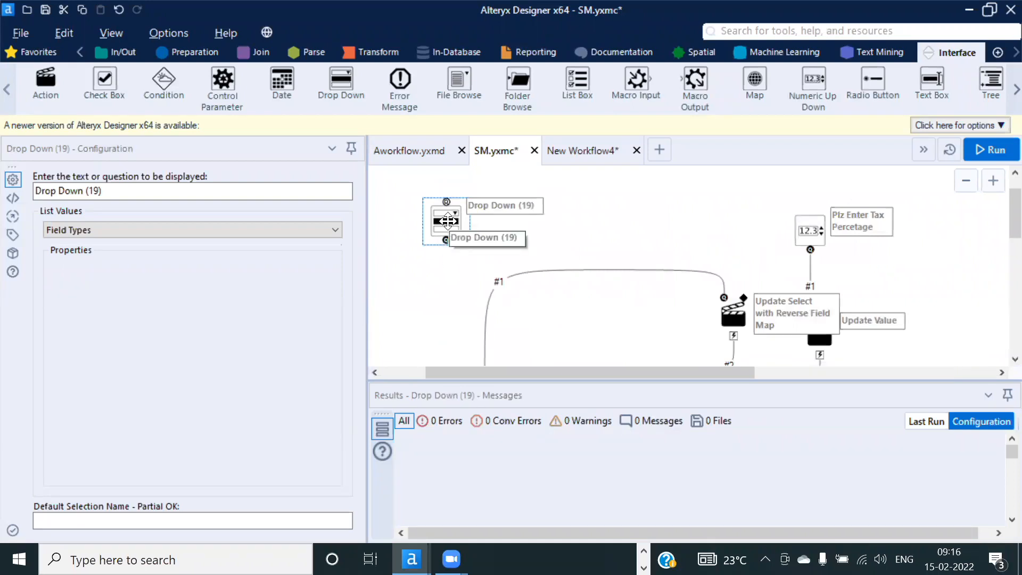
Step: Check the columns of the Text Input feeding the SM macro in New Workflow4, and return to the macro
click(577, 145)
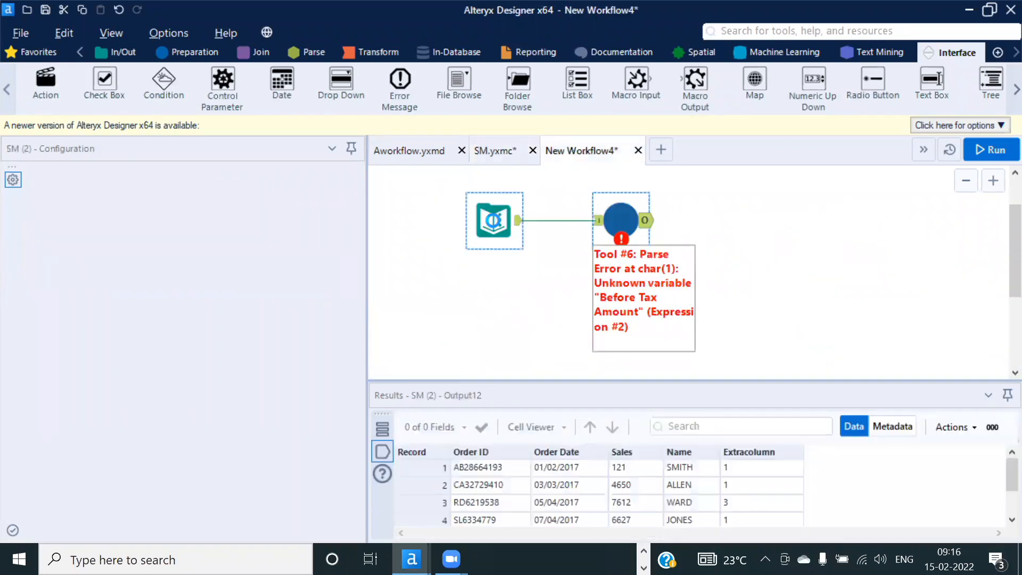
click(493, 220)
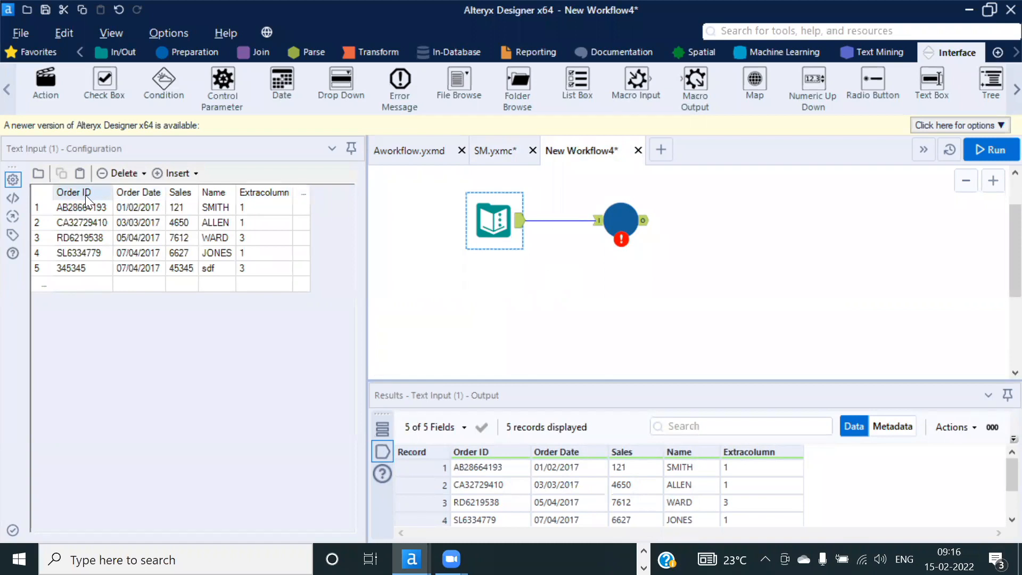
click(495, 156)
Step: Connect the Macro Input's question anchor to the new Drop Down so that it lists the incoming fields
scroll(525, 222, down, 1)
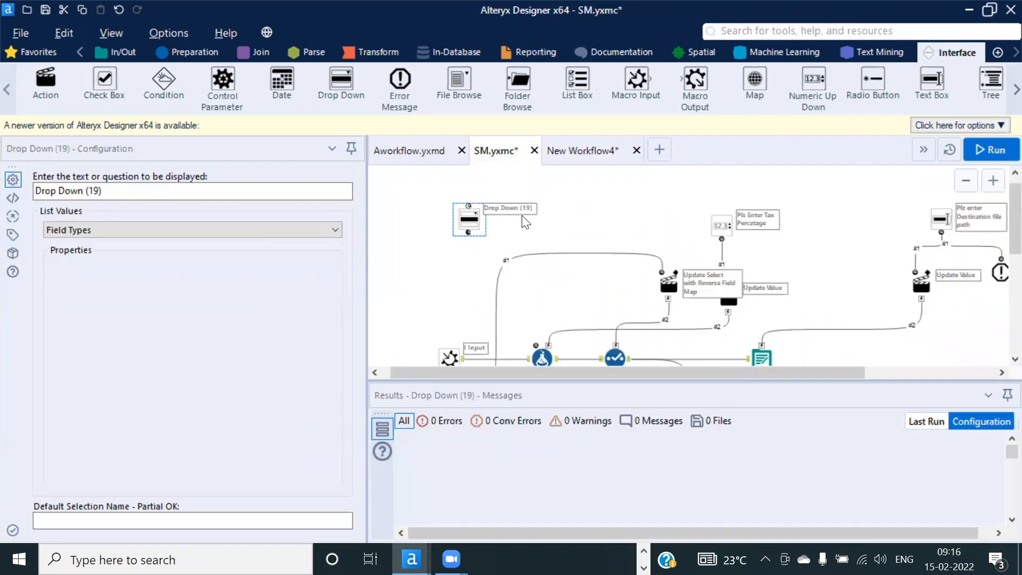
scroll(526, 221, down, 1)
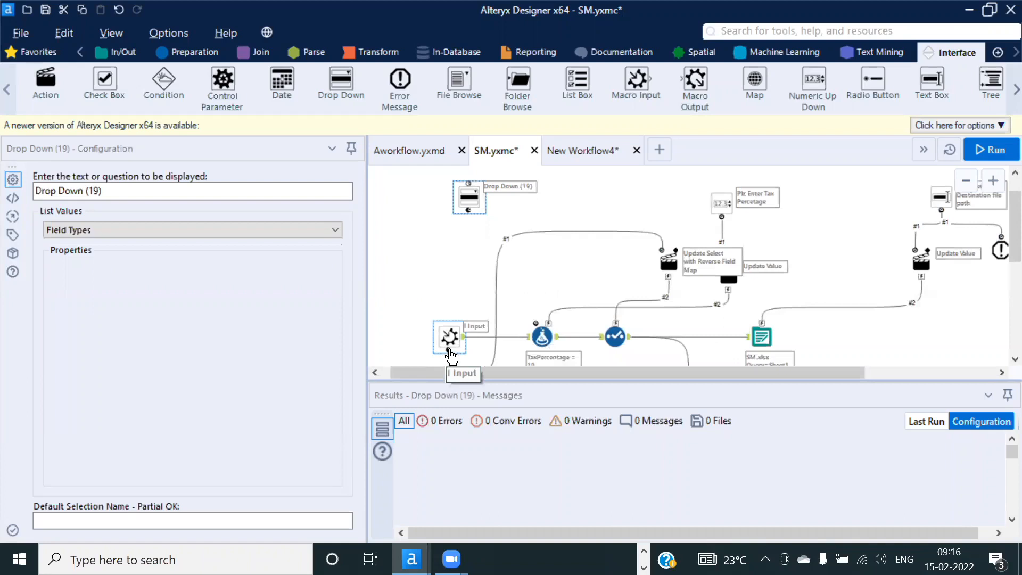
drag(448, 350, 456, 201)
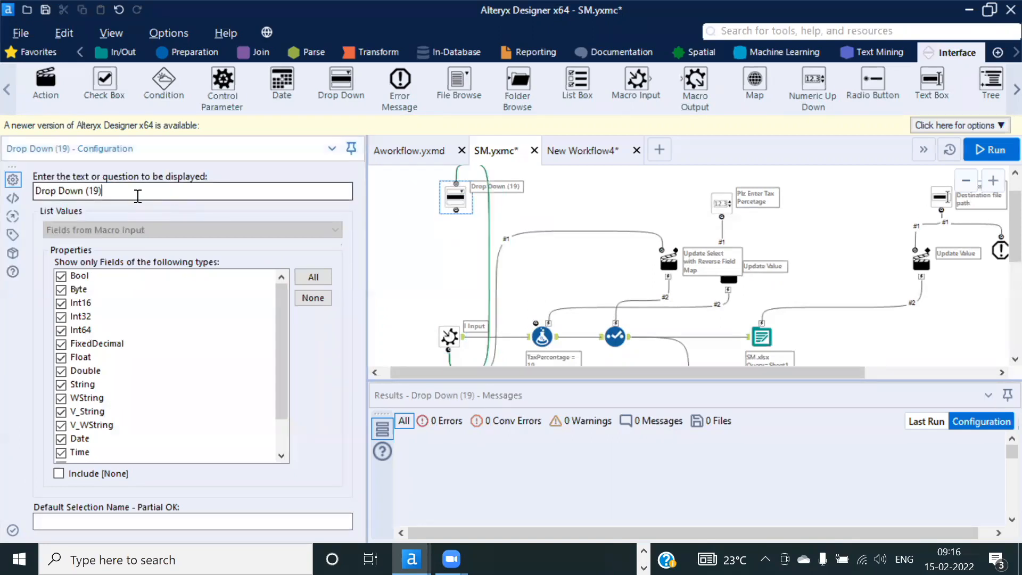
Step: Set the Drop Down's question text to "select the Amount column to multiply the tax"
drag(137, 194, 8, 201)
text(select)
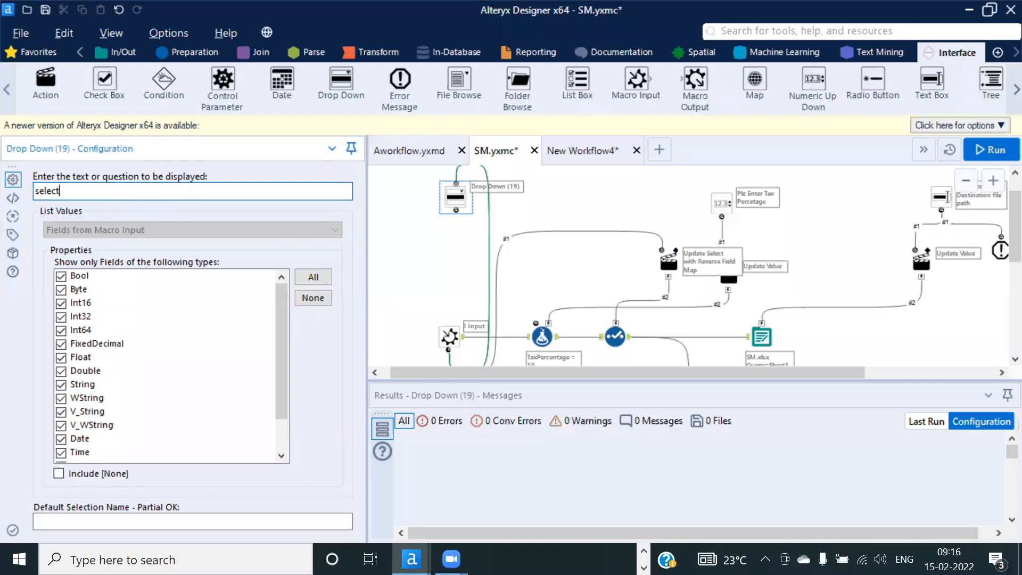
text( the Amount column r)
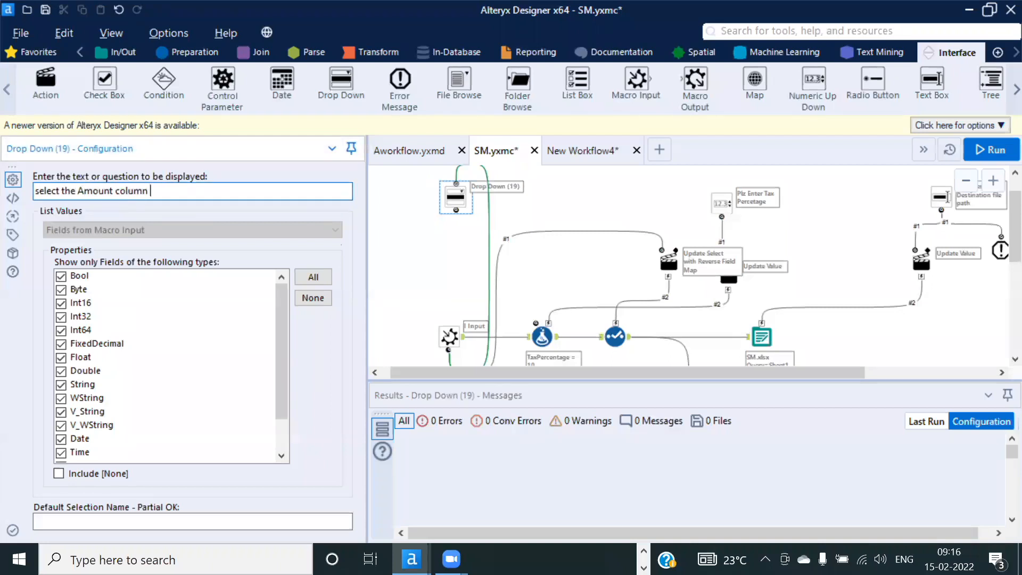
key(BackSpace)
text(to multiply the tax)
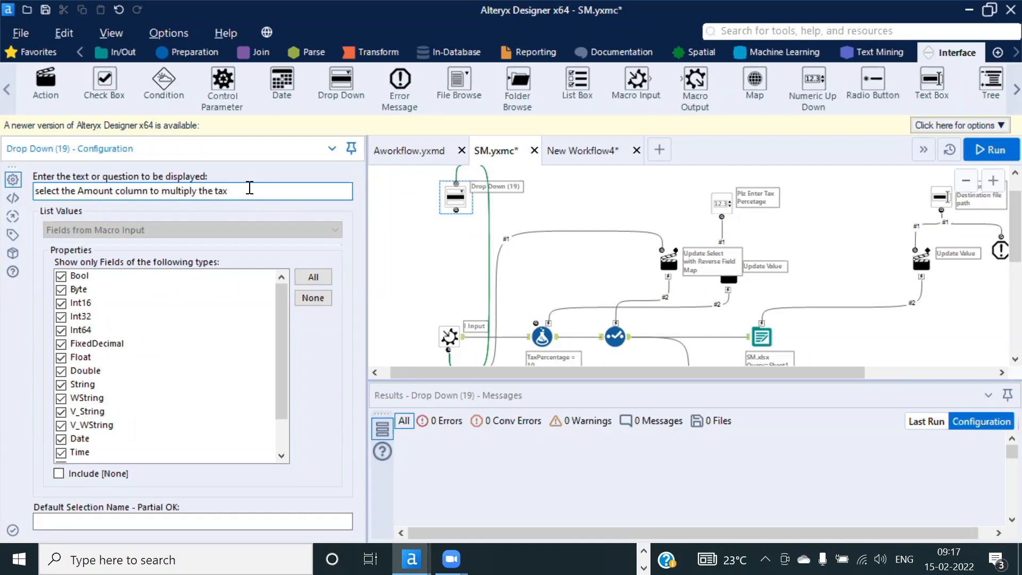
drag(250, 187, 36, 191)
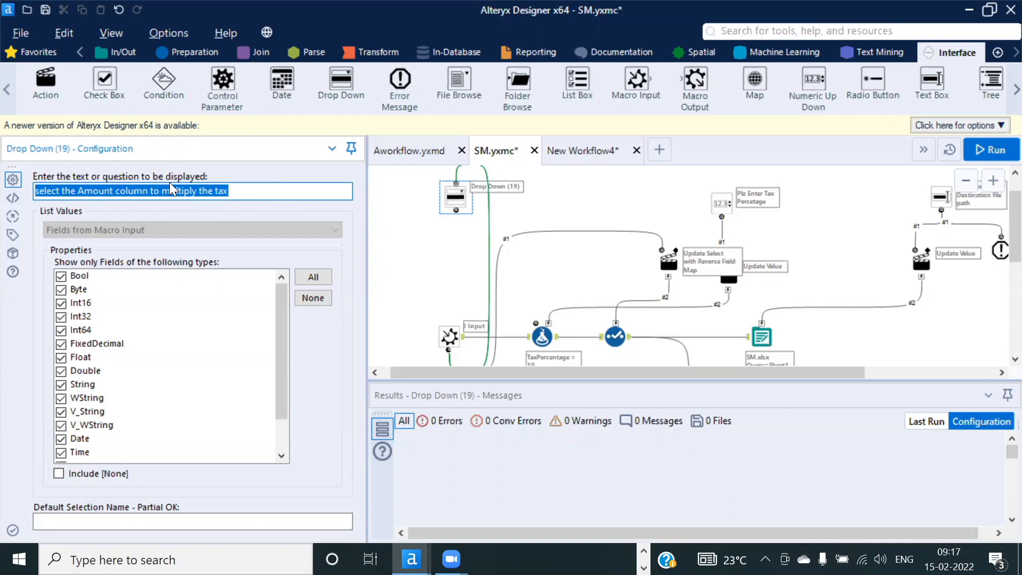
Step: Limit the Drop Down to numeric fields by excluding Bool, all string, date and time types, Blob and SpatialObj, and save the macro
click(62, 276)
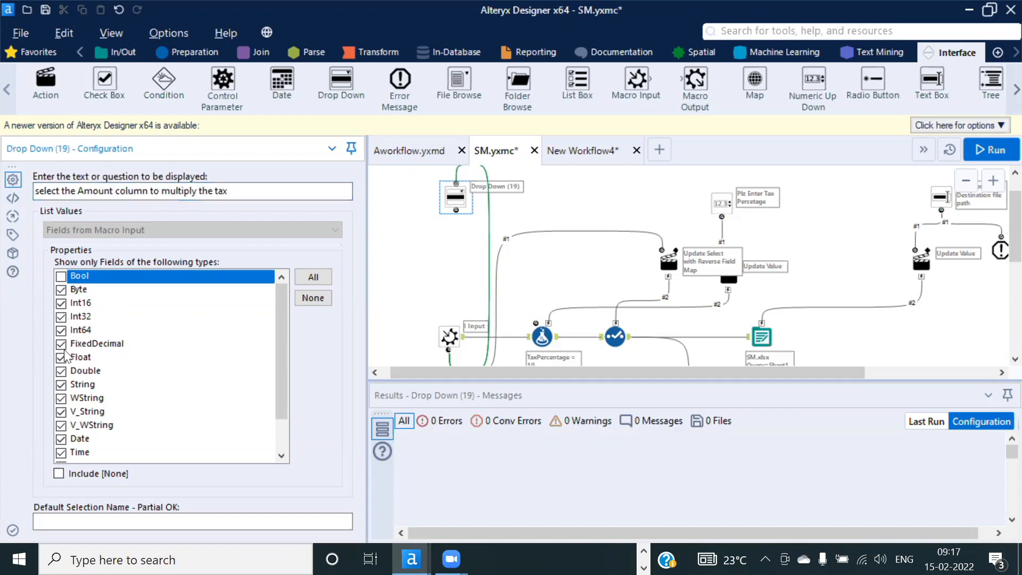
click(61, 385)
click(61, 399)
click(61, 412)
click(62, 425)
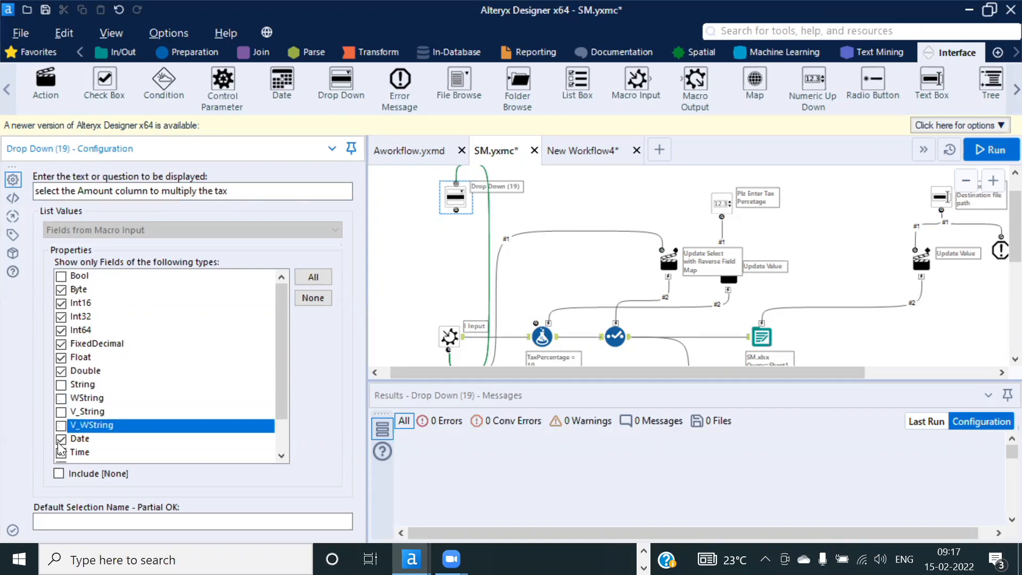
click(61, 439)
click(61, 451)
scroll(61, 428, down, 1)
click(62, 425)
click(61, 438)
click(61, 452)
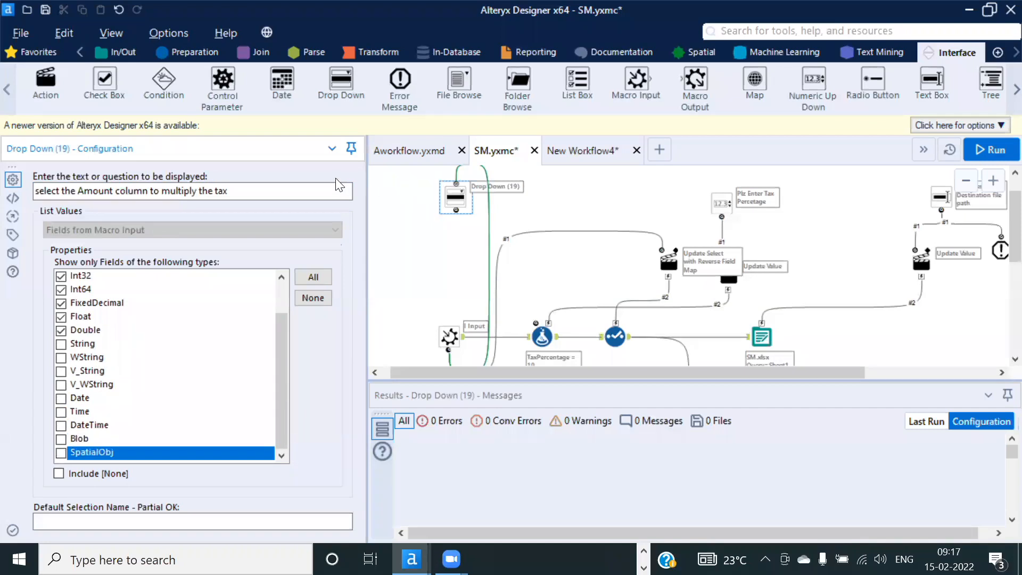
click(557, 212)
key(ctrl+s)
click(456, 197)
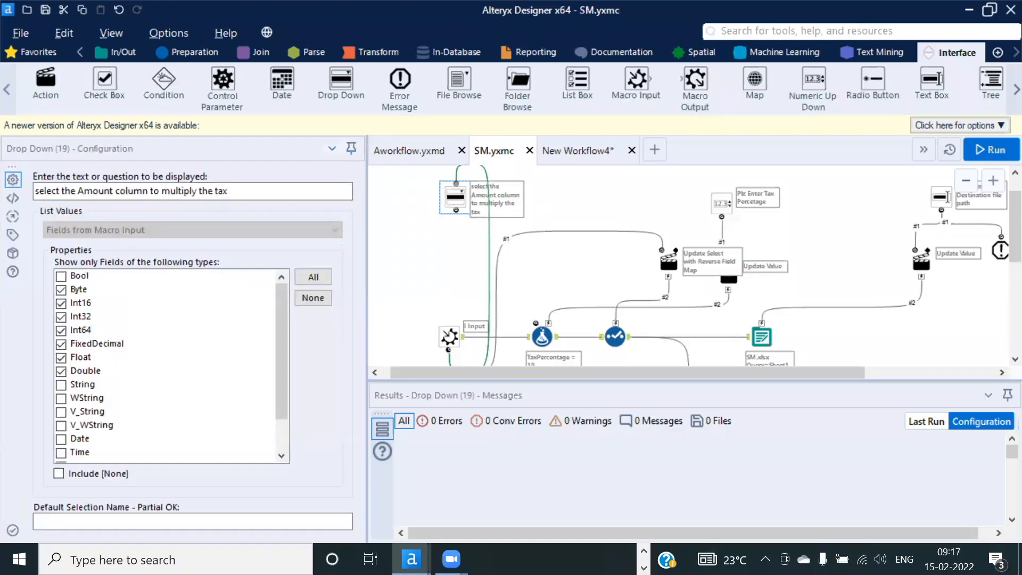
Step: Examine where the Formula tool's AfterTaxAmount expression refers to [Before Tax Amount]
scroll(558, 309, down, 1)
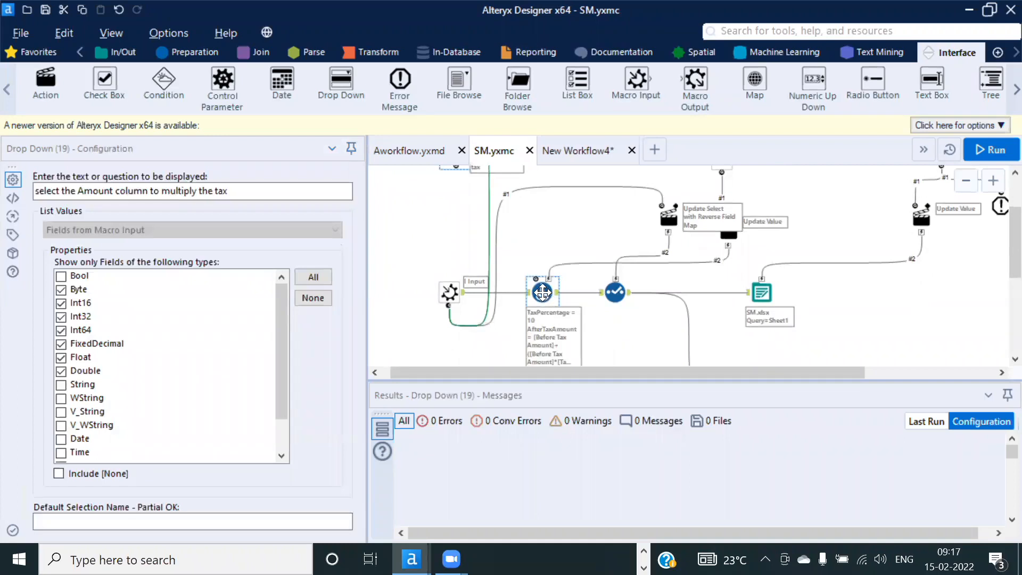
click(542, 292)
click(42, 310)
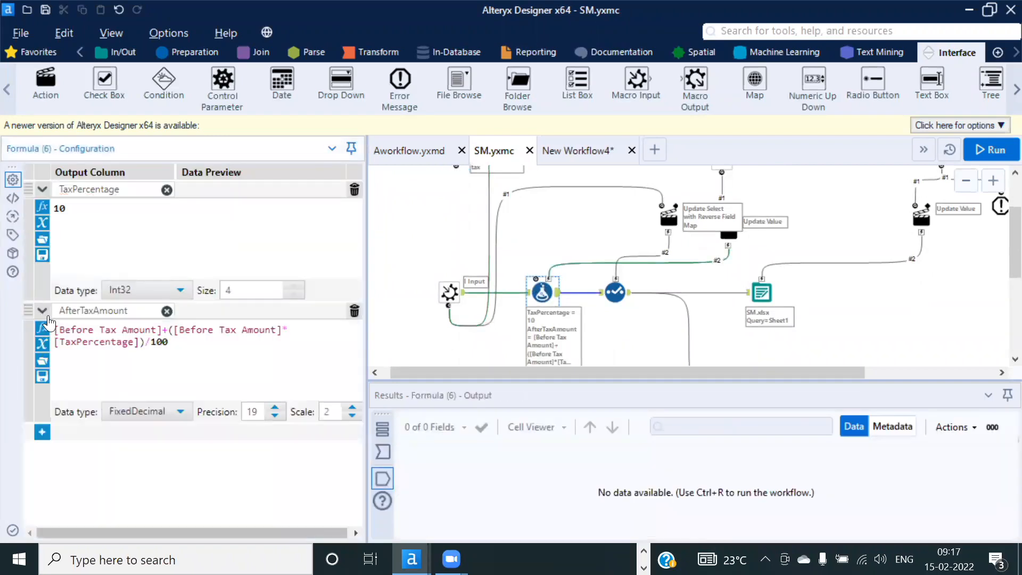
drag(163, 331, 22, 337)
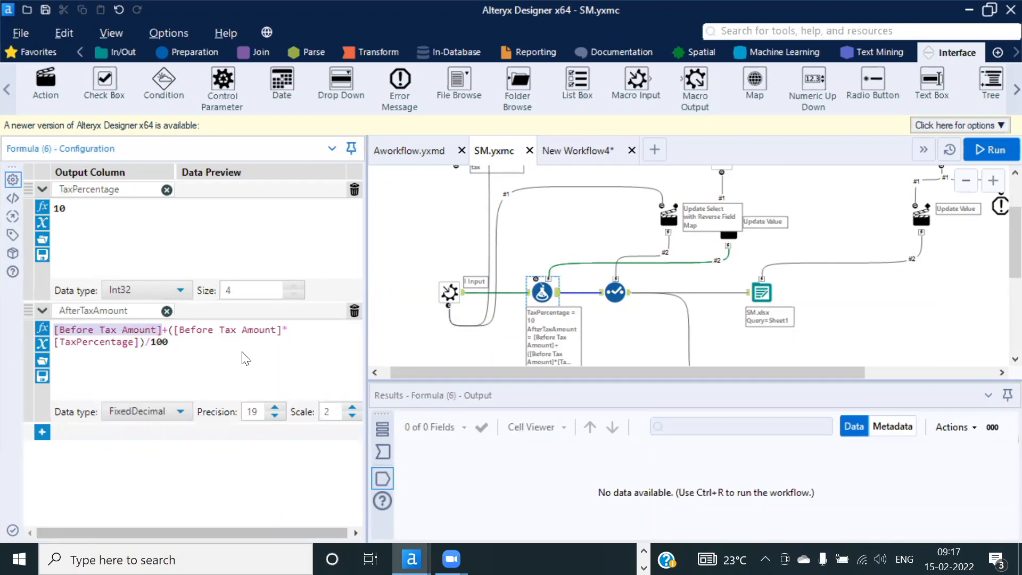
scroll(586, 221, up, 1)
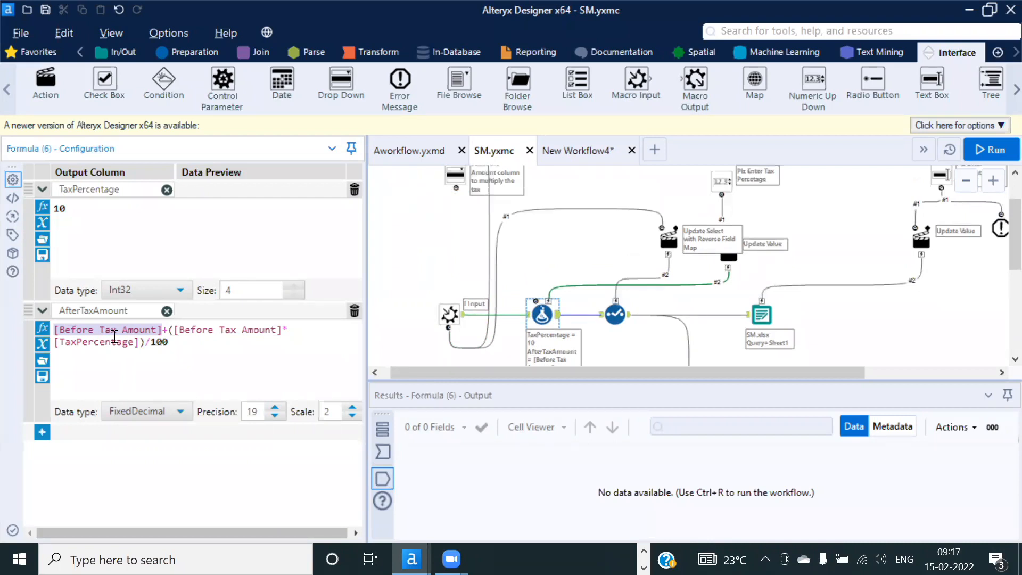
click(111, 334)
double_click(162, 329)
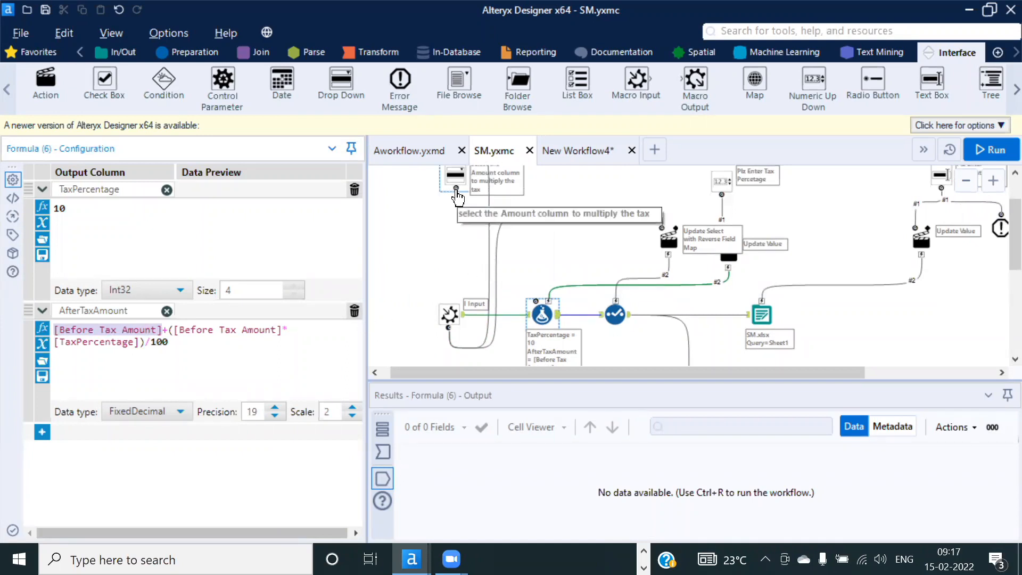
Step: Connect the amount Drop Down to the Formula tool and place the resulting Action tool clear of the other connections
click(453, 213)
drag(467, 204, 553, 299)
click(520, 256)
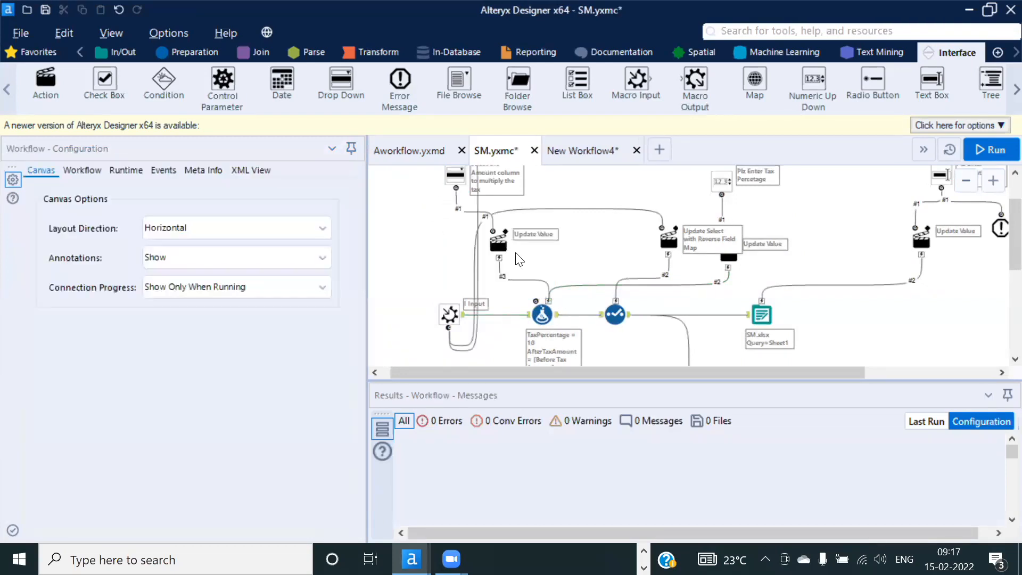
drag(501, 243, 424, 234)
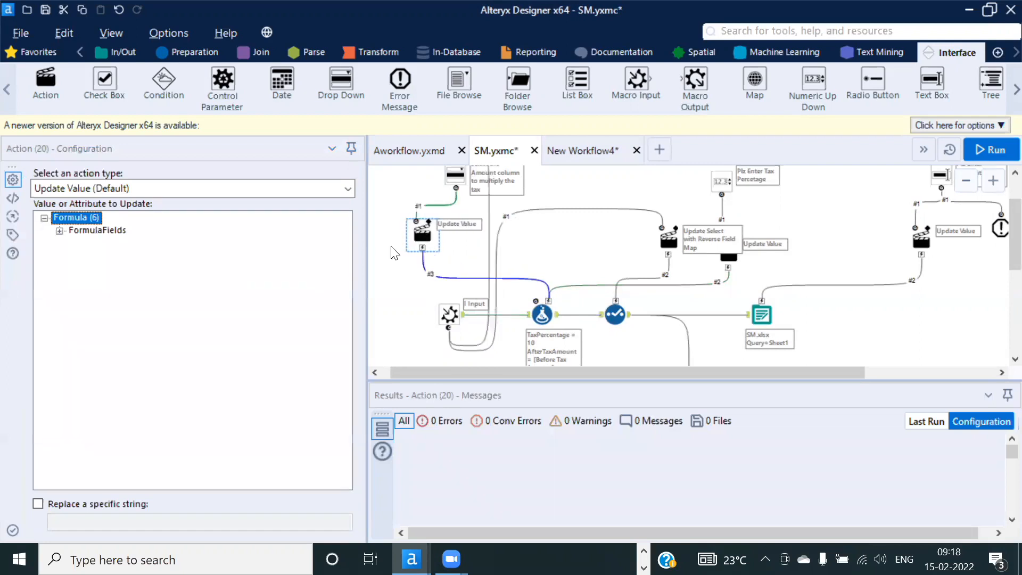
Step: Configure the Action to update the AfterTaxAmount expression, replacing only the string [Before Tax Amount]
click(59, 231)
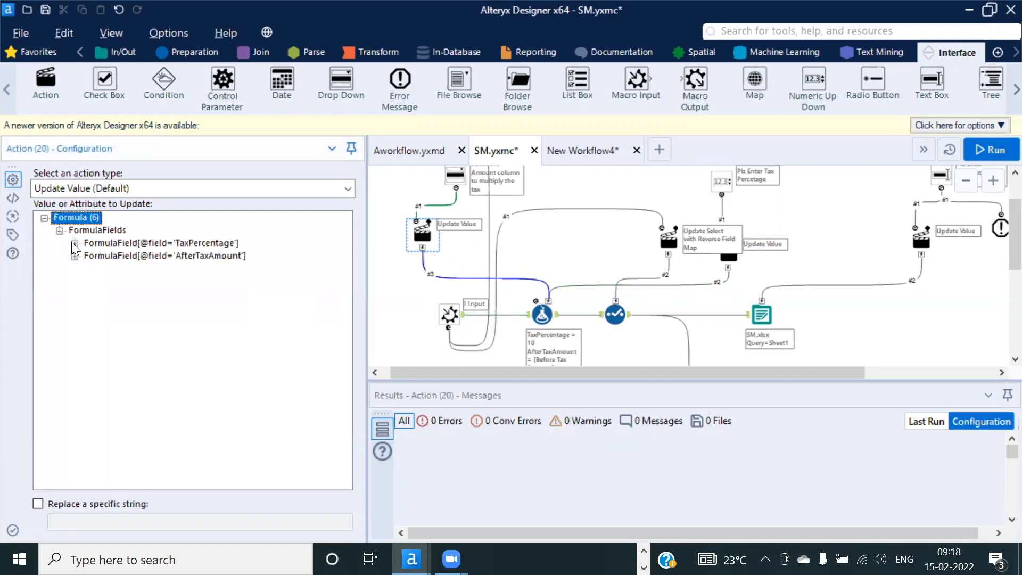
click(74, 244)
click(75, 307)
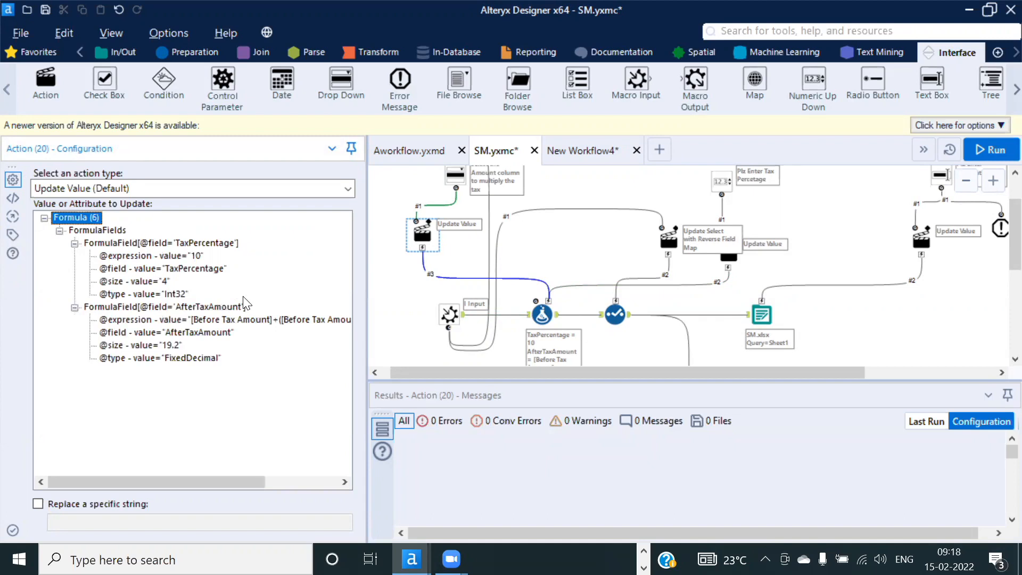
click(250, 320)
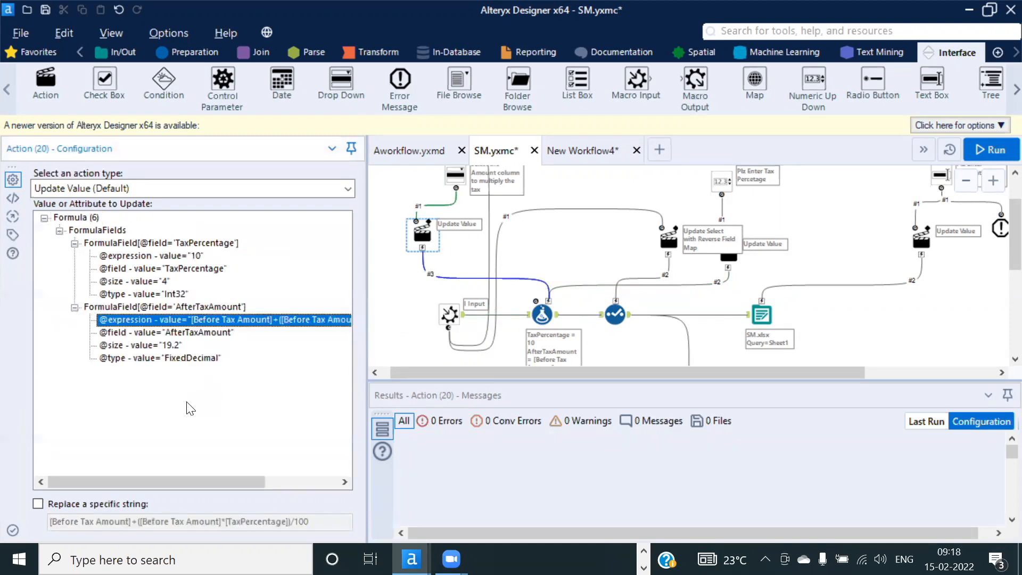
click(37, 504)
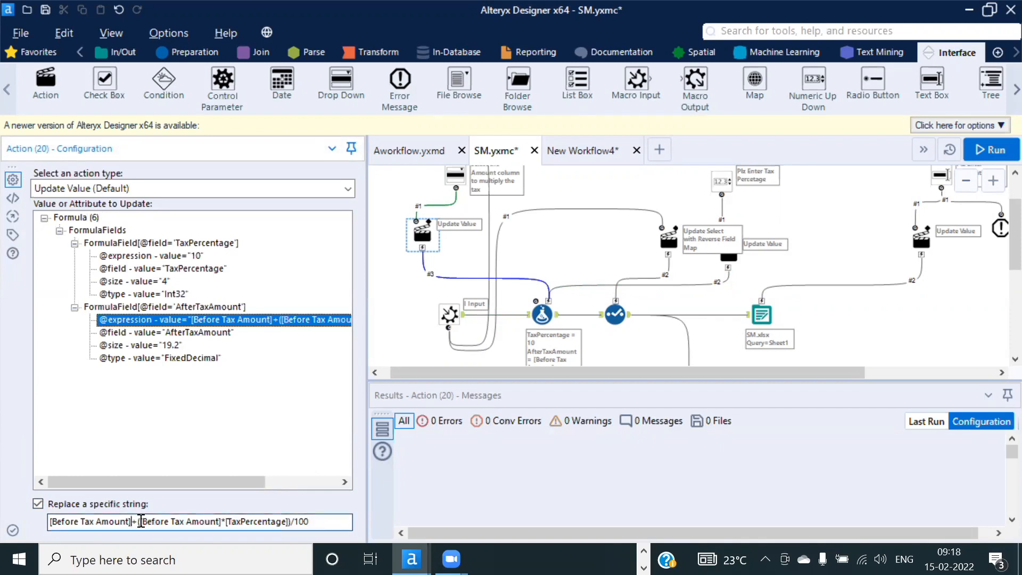
drag(132, 522, 314, 520)
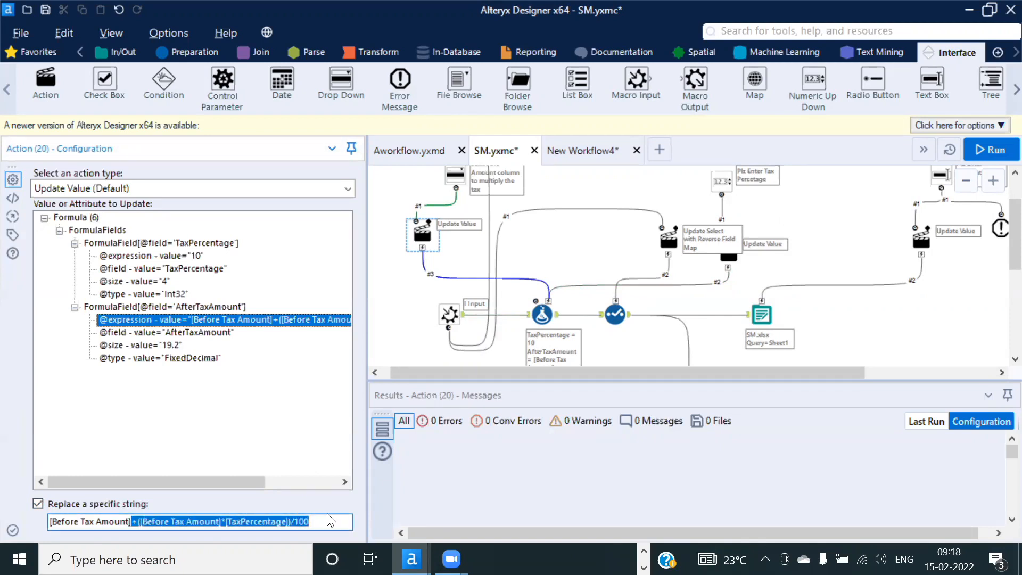
key(BackSpace)
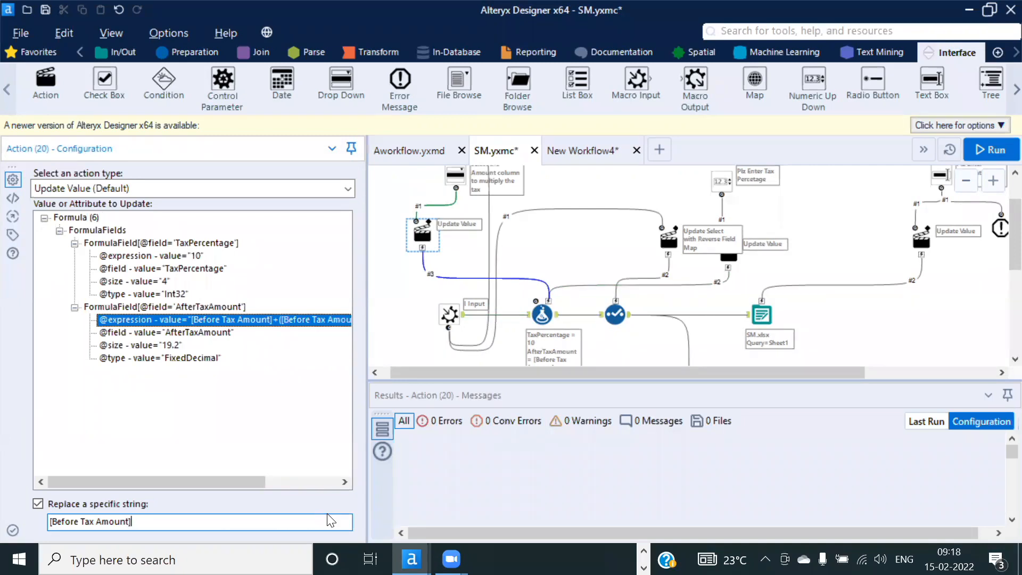
Step: Connect the Drop Down to the Formula tool through a second Action that also replaces the string [Before Tax Amount] in the AfterTaxAmount expression
drag(455, 188, 549, 299)
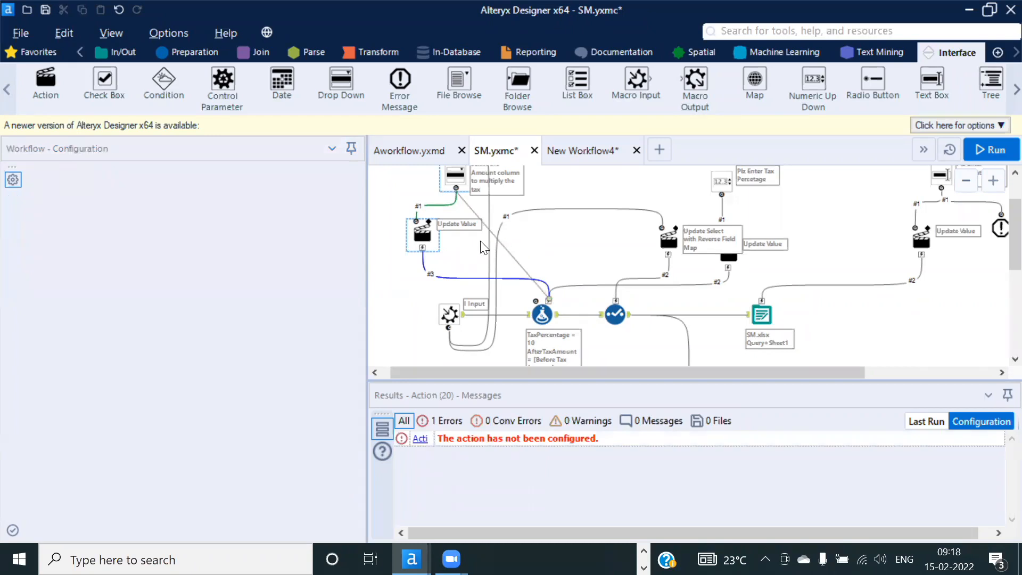
click(499, 245)
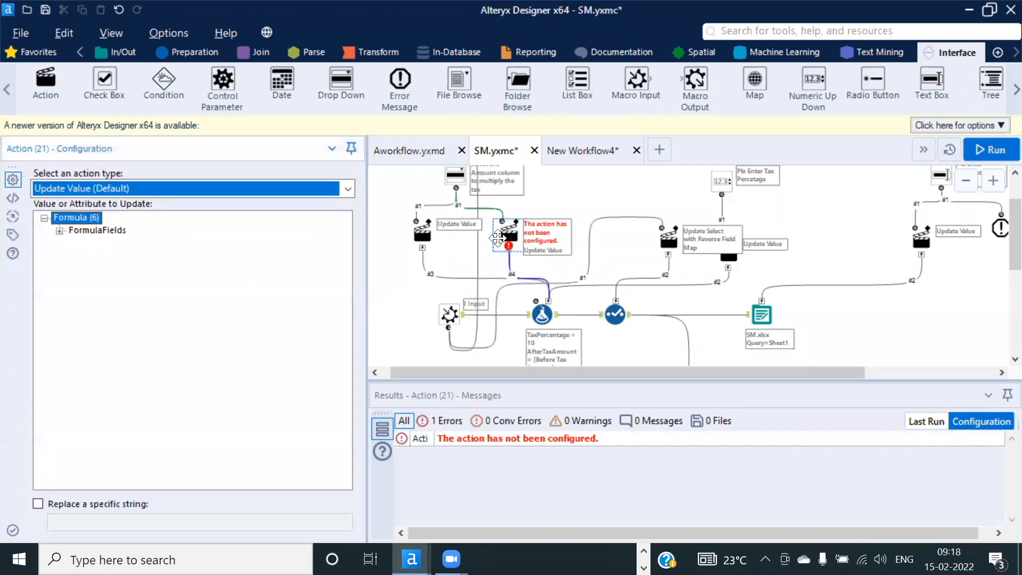
click(74, 243)
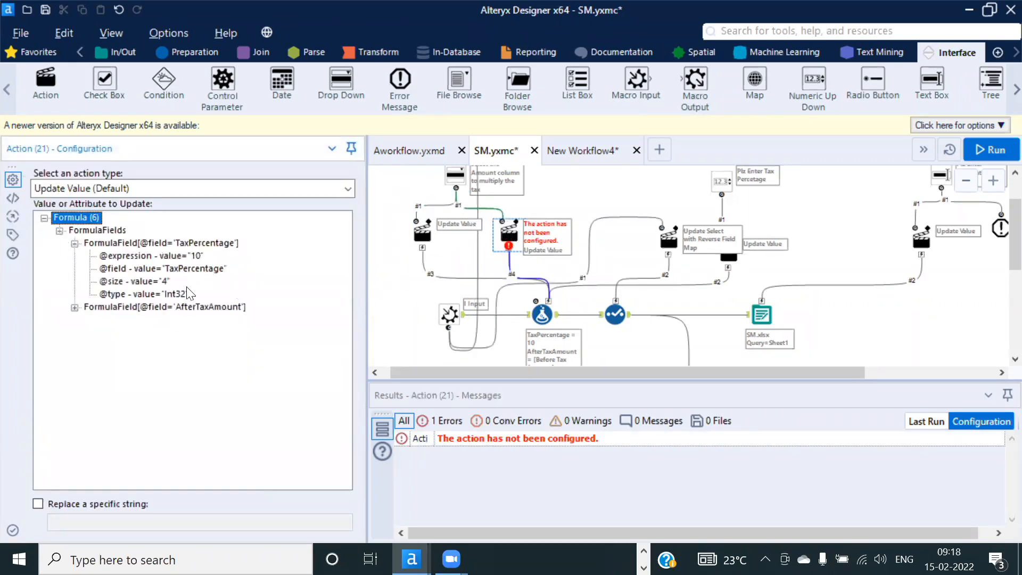
click(75, 307)
click(197, 320)
click(37, 503)
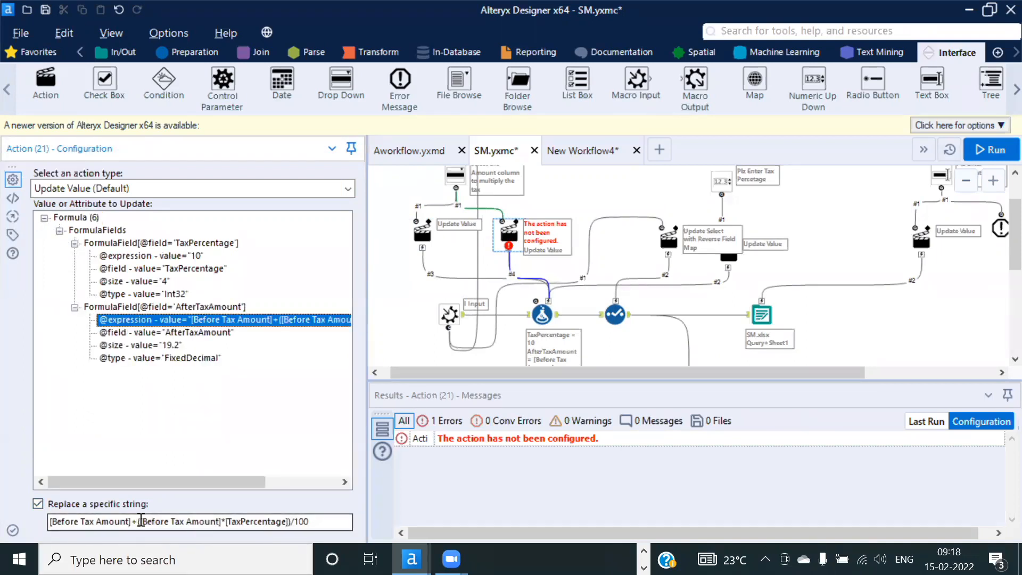
drag(140, 520, 8, 519)
key(BackSpace)
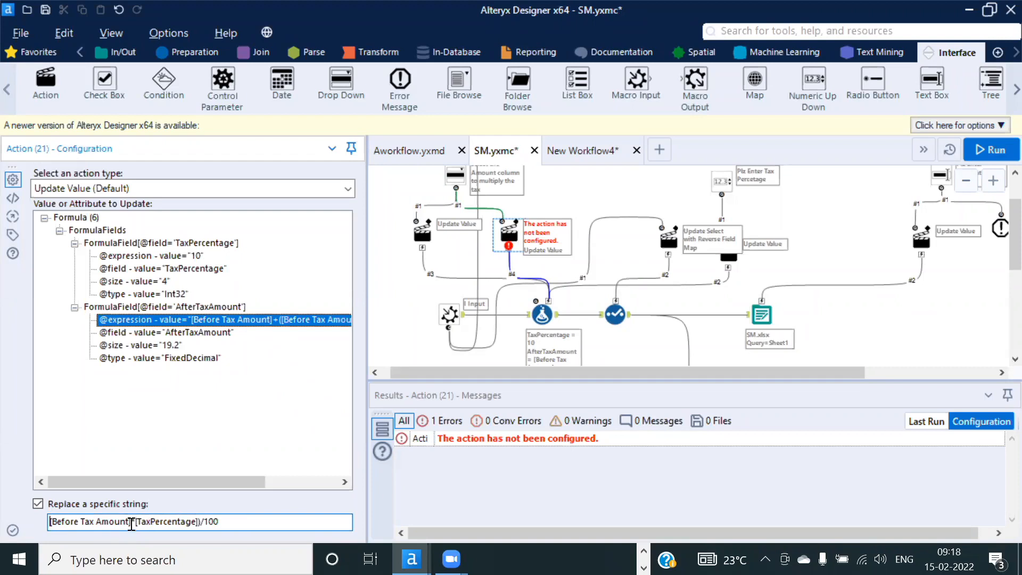
drag(132, 523, 273, 519)
key(BackSpace)
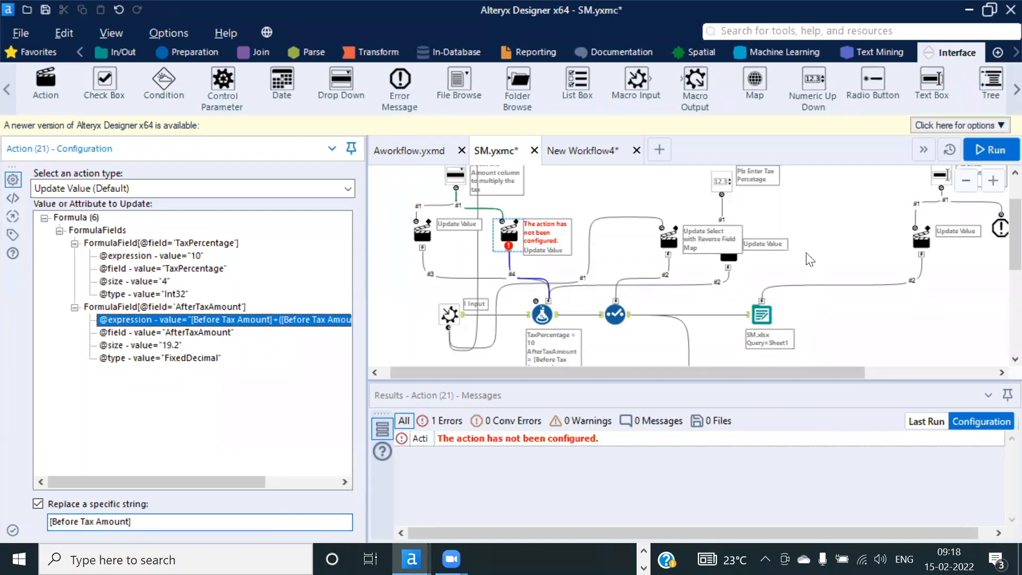
Step: Save the SM macro and copy the Formula tool's full AfterTaxAmount expression
click(843, 235)
key(ctrl+s)
click(921, 242)
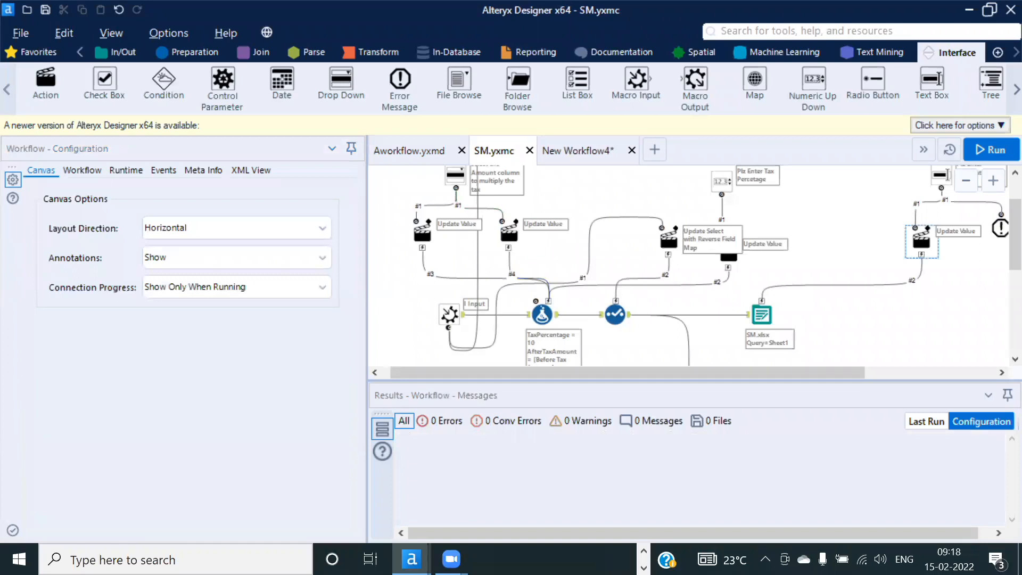
click(542, 314)
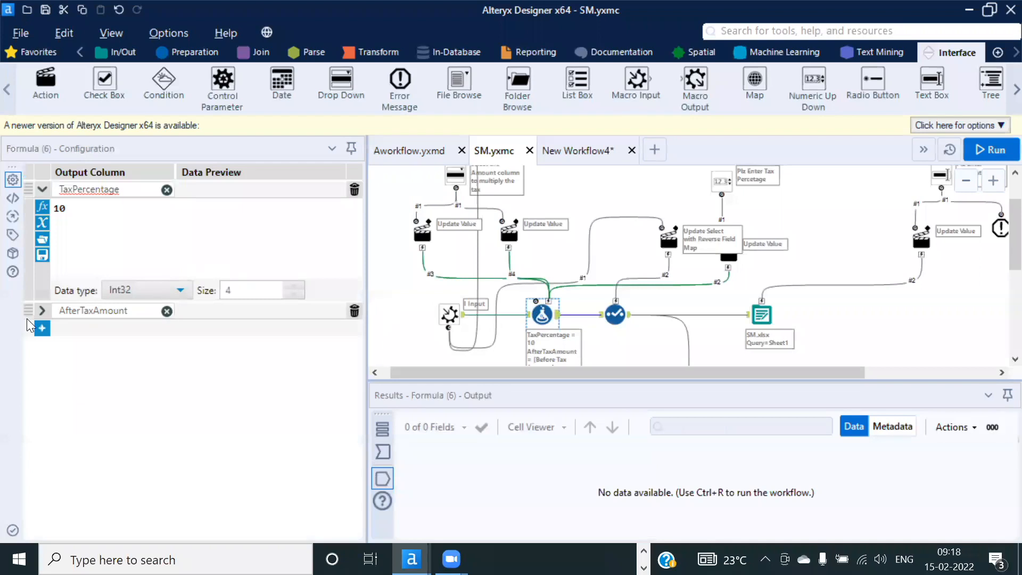
click(197, 341)
key(ctrl+a)
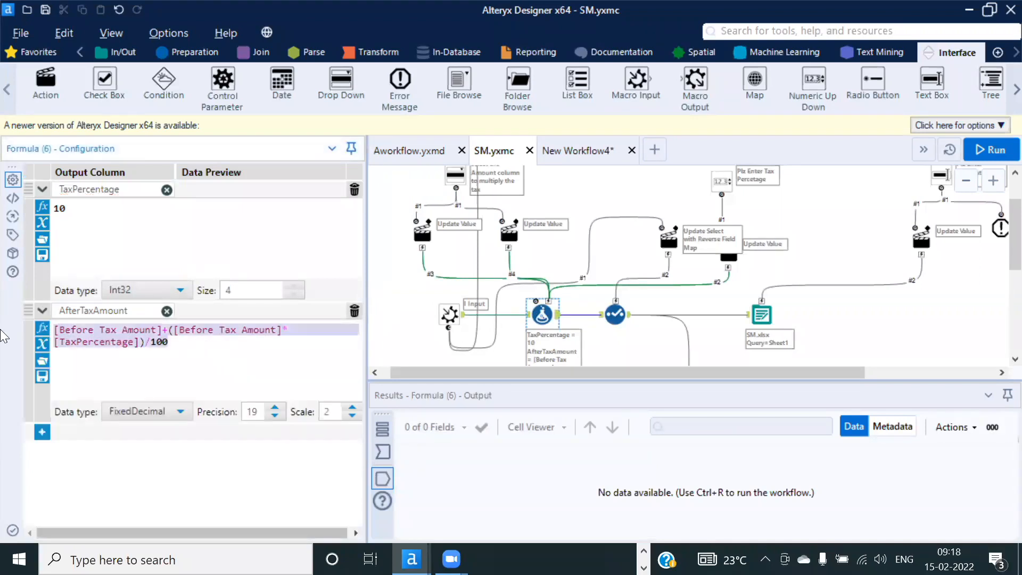
click(644, 551)
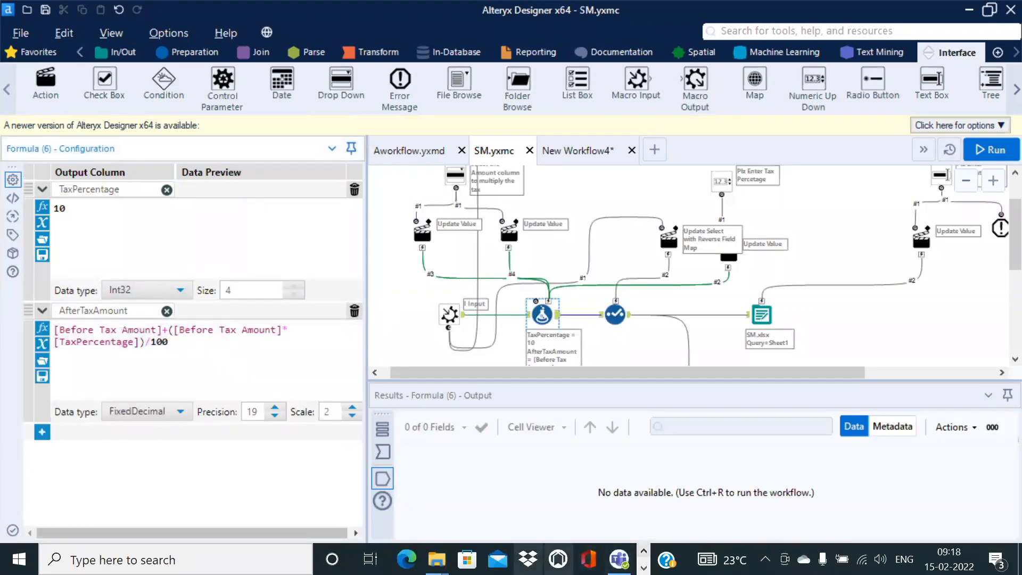
click(213, 559)
text(one)
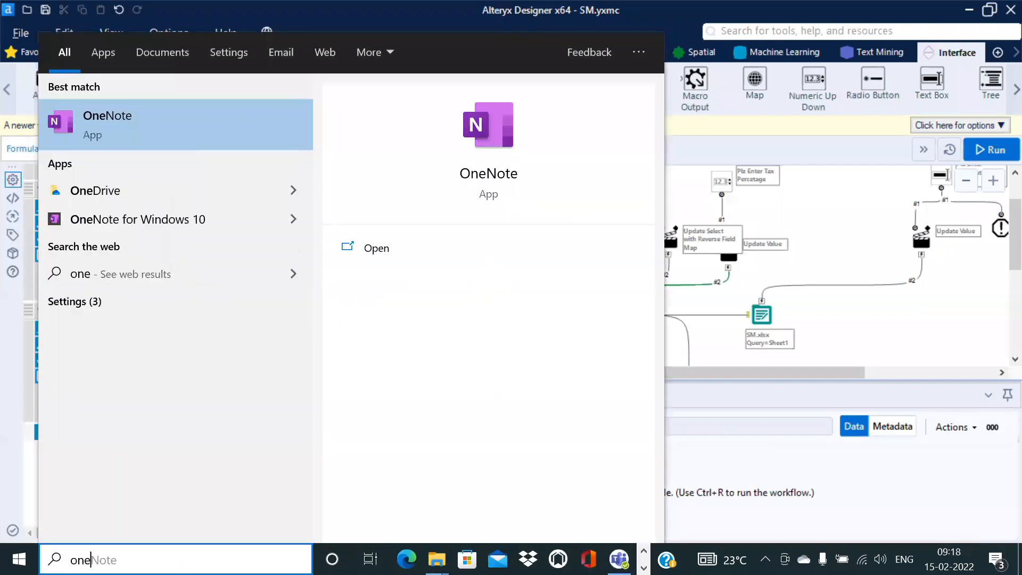
key(BackSpace)
key(BackSpace)
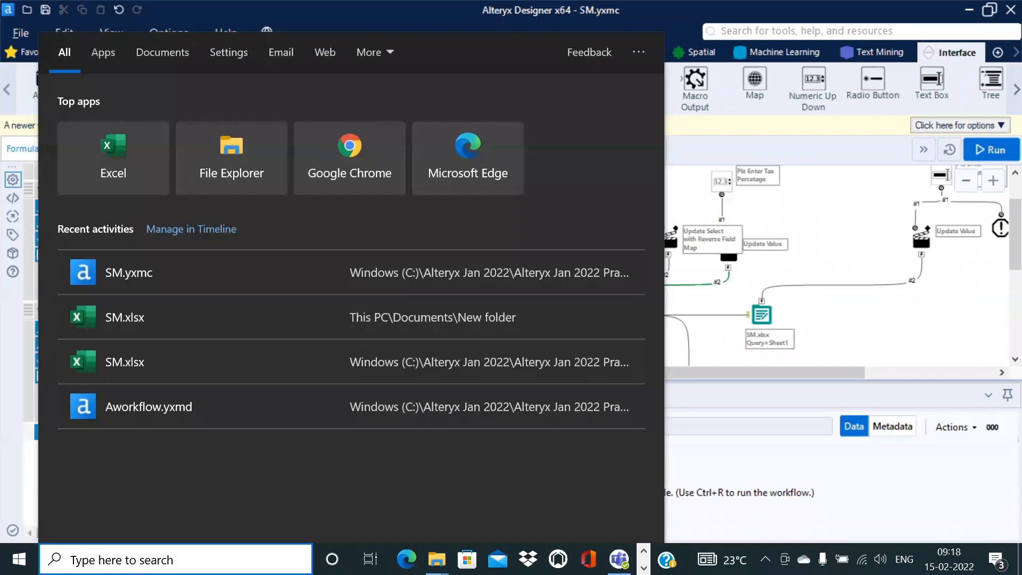
text(mote)
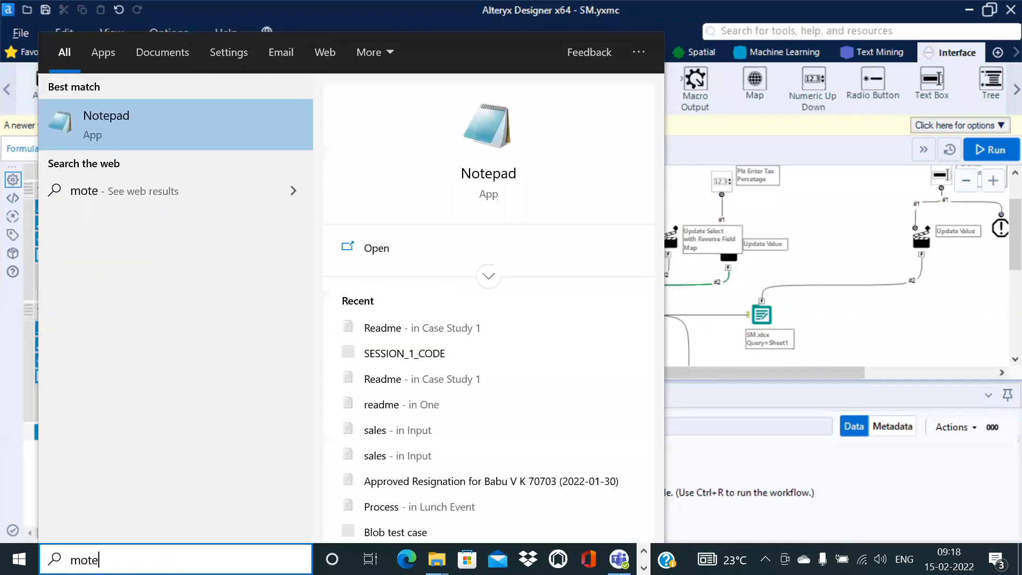
click(856, 228)
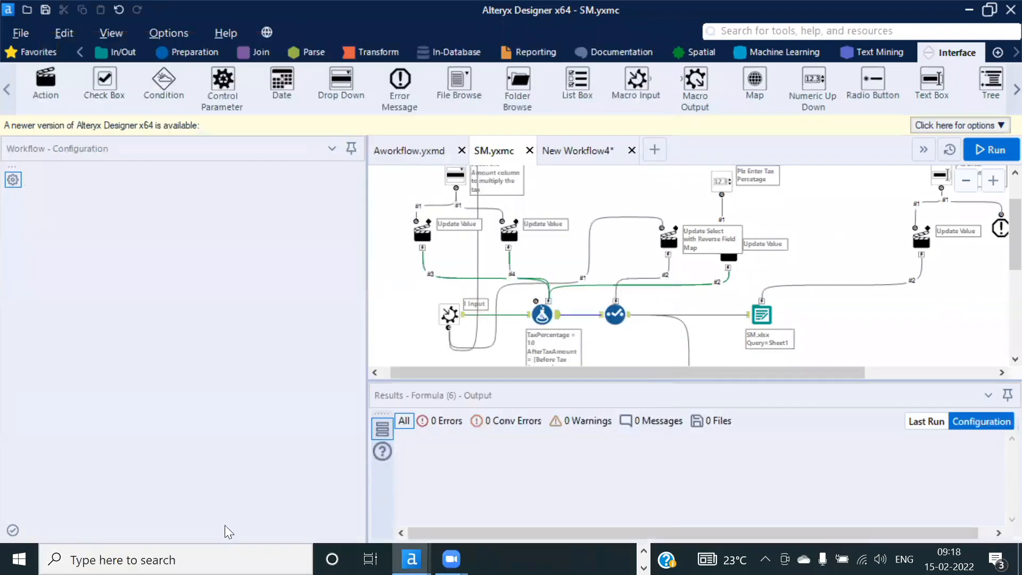
Step: Open Notepad++ and paste the expression [Before Tax Amount]+([Before Tax Amount]*[TaxPercentage])/100 into a new document
click(215, 558)
text(note)
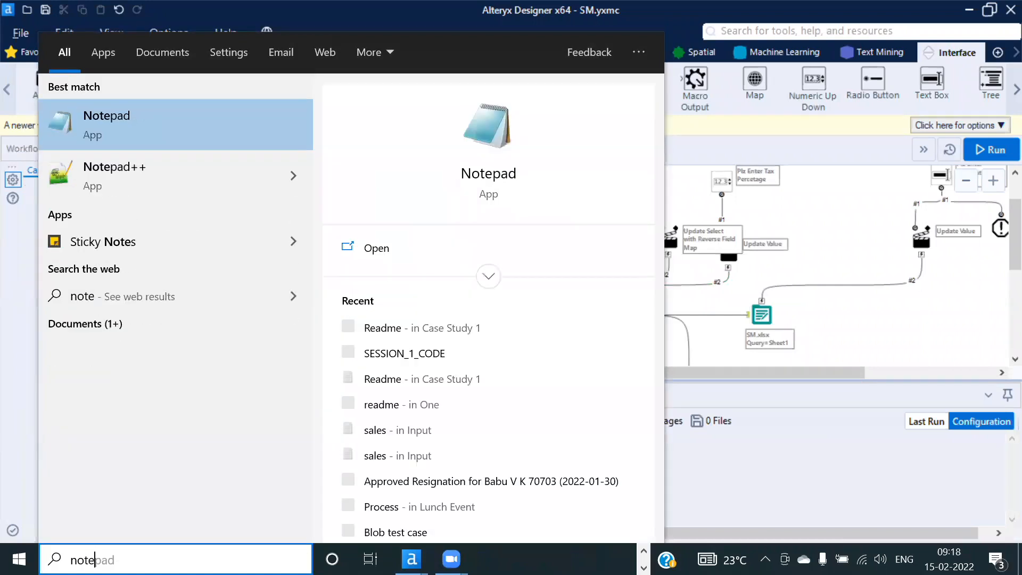
key(Down)
key(Return)
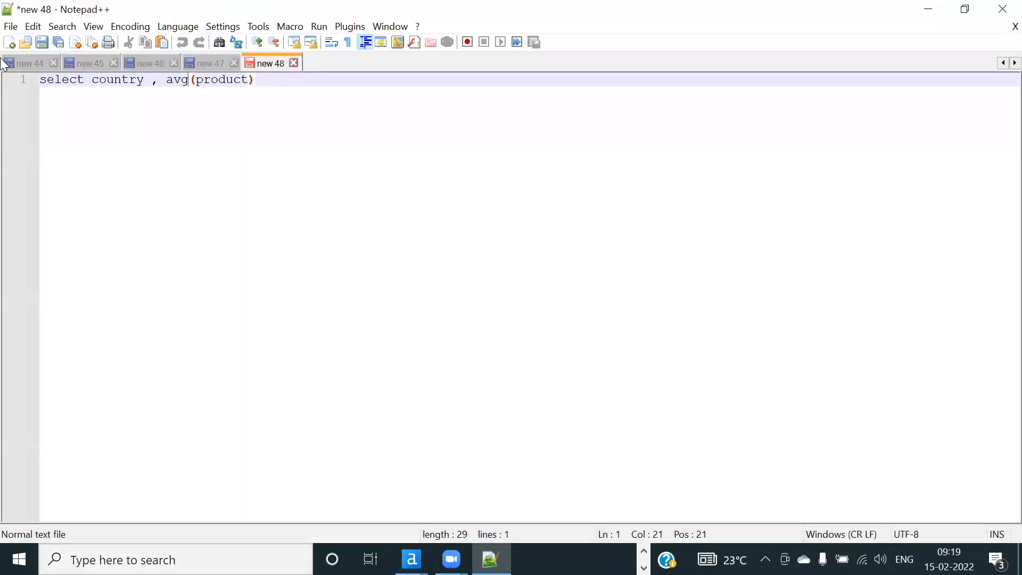
click(13, 44)
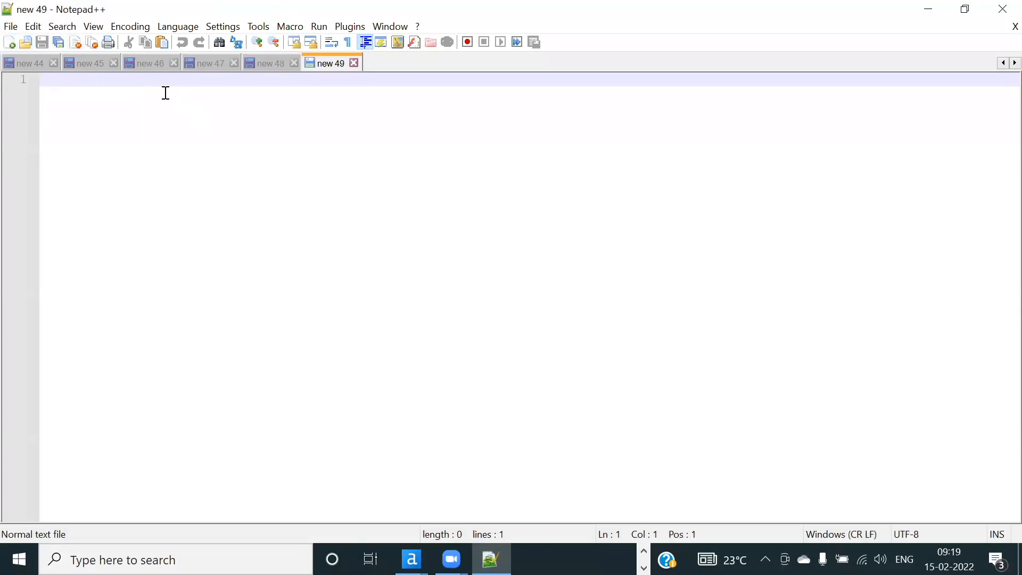
text([Before Tax Amount]+([Before Tax Amount]*[TaxPercentage])/100)
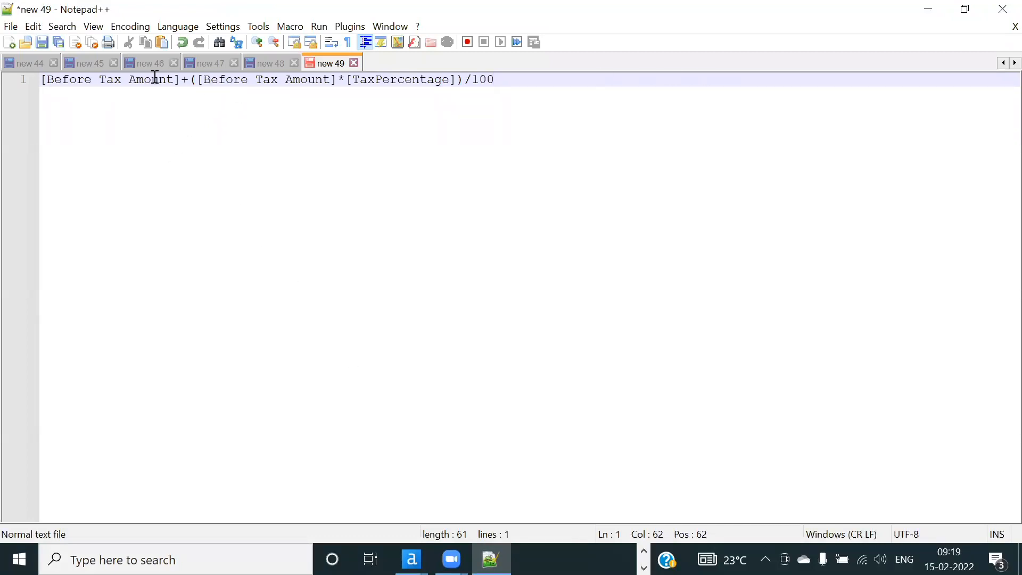
Step: Add a line reading [Sales] above the expression, separated from it by a blank line
click(42, 80)
key(Return)
key(Return)
key(Up)
key(Up)
text([)
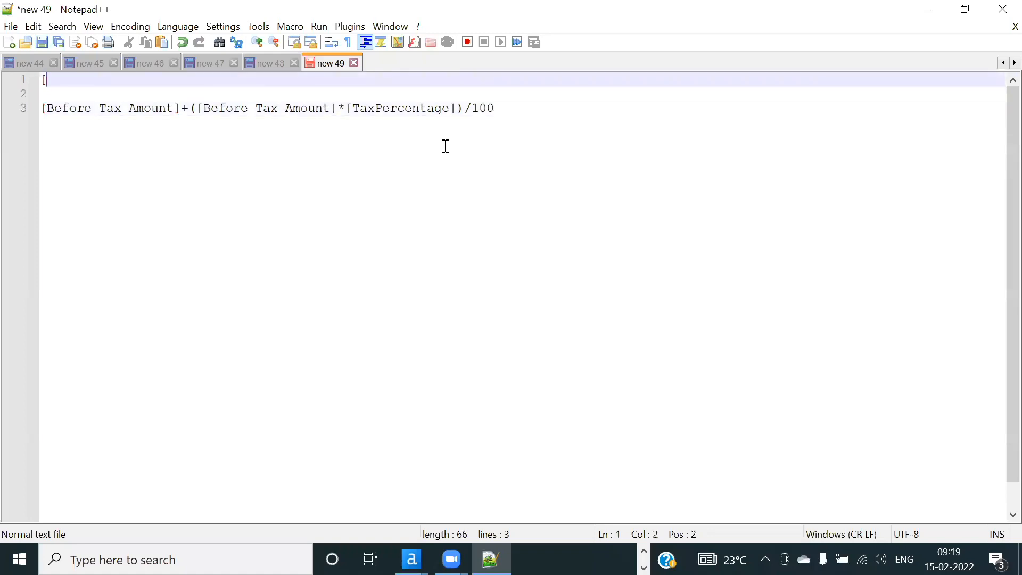
text(Sales])
Step: Replace both occurrences of Before Tax Amount in the expression with the copied word Sales
drag(180, 108, 45, 115)
double_click(63, 80)
key(ctrl+c)
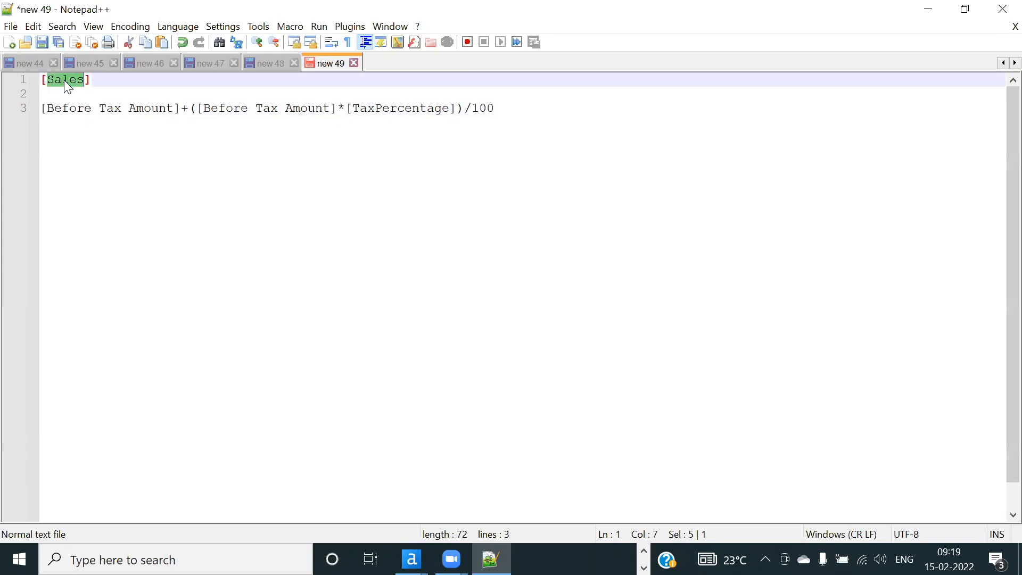
drag(45, 108, 176, 109)
key(ctrl+v)
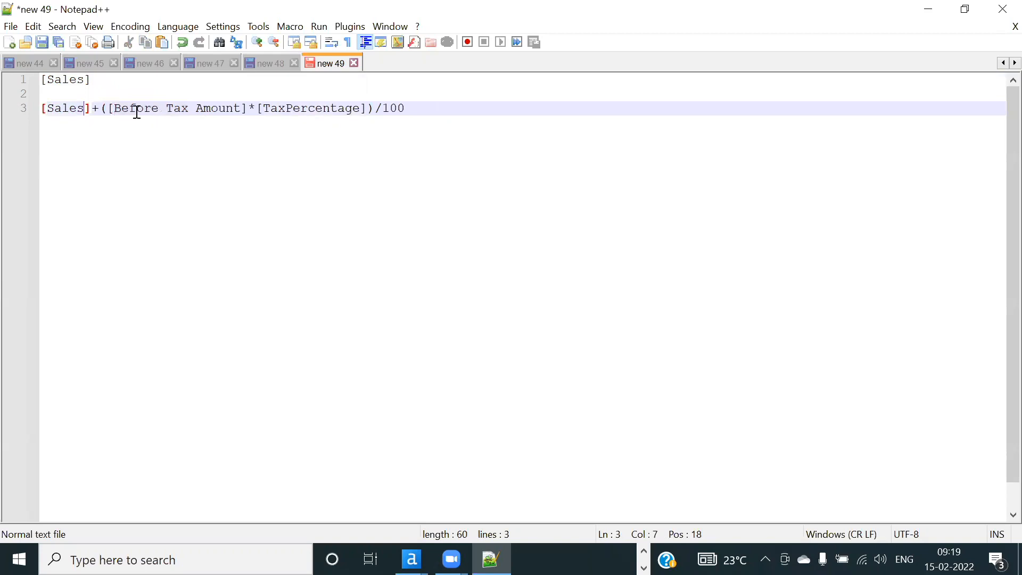
mouse_move(115, 106)
mouse_down()
mouse_move(247, 107)
mouse_move(122, 110)
mouse_up()
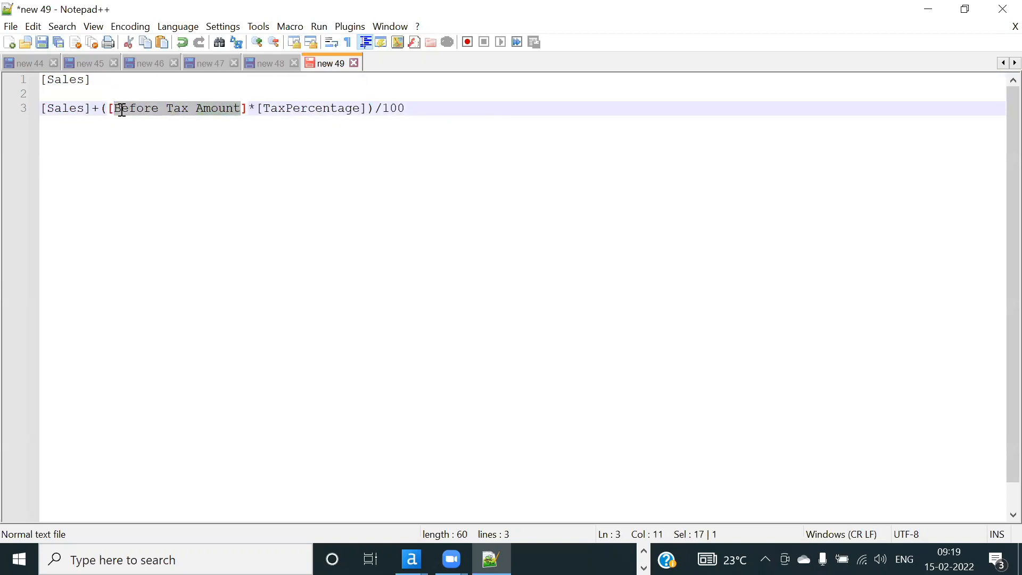
key(ctrl+v)
key(End)
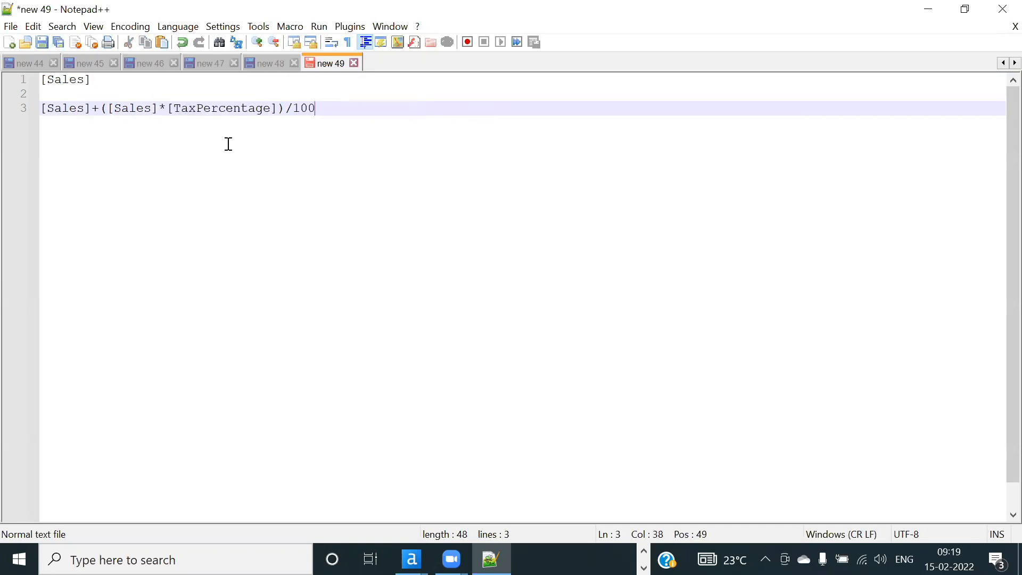
Step: Undo both Sales replacements in the expression
key(ctrl+z)
key(ctrl+z)
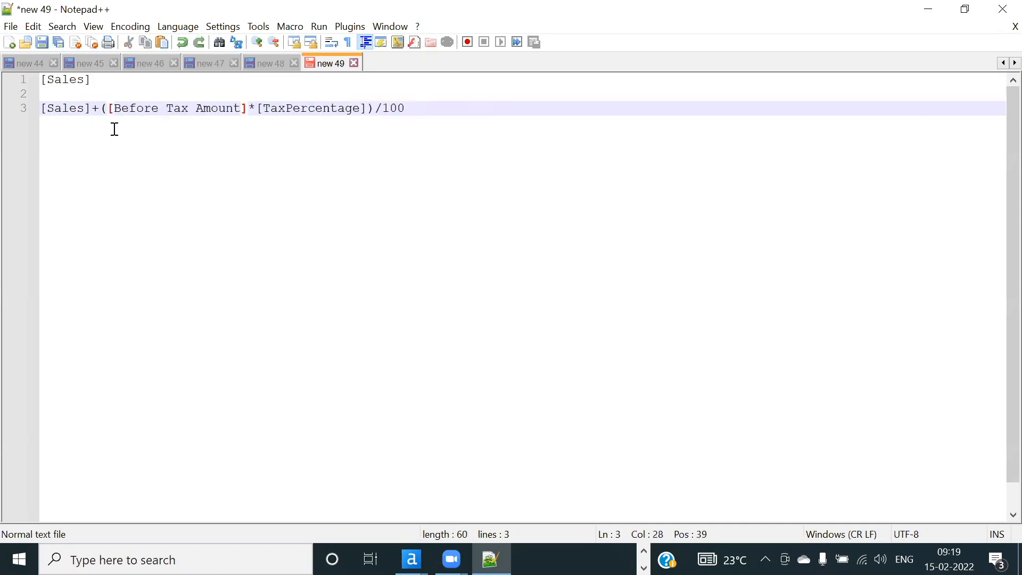
key(End)
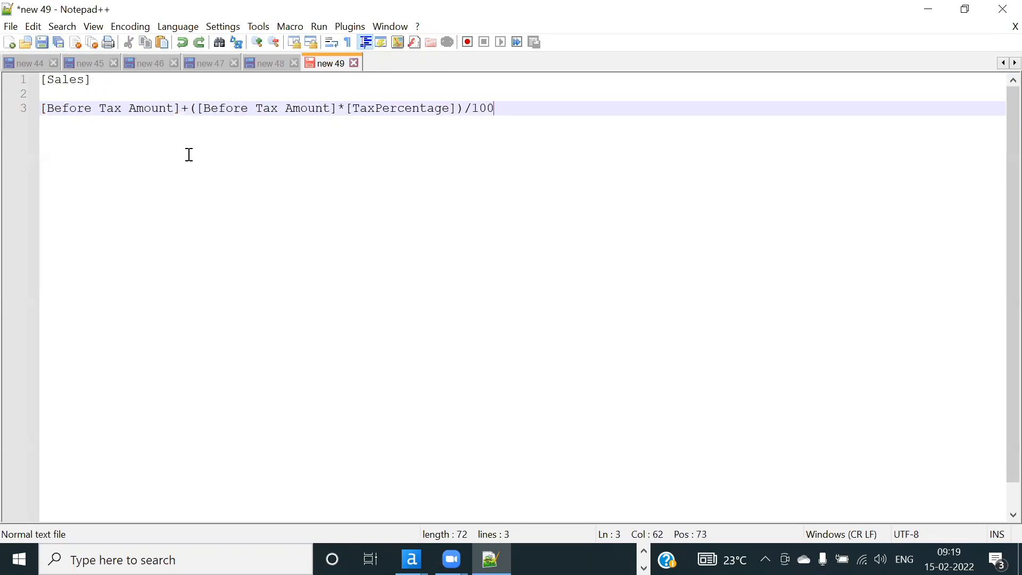
Step: Compare the [Sales] line with the Before Tax Amount reference in the expression
drag(101, 80, 41, 80)
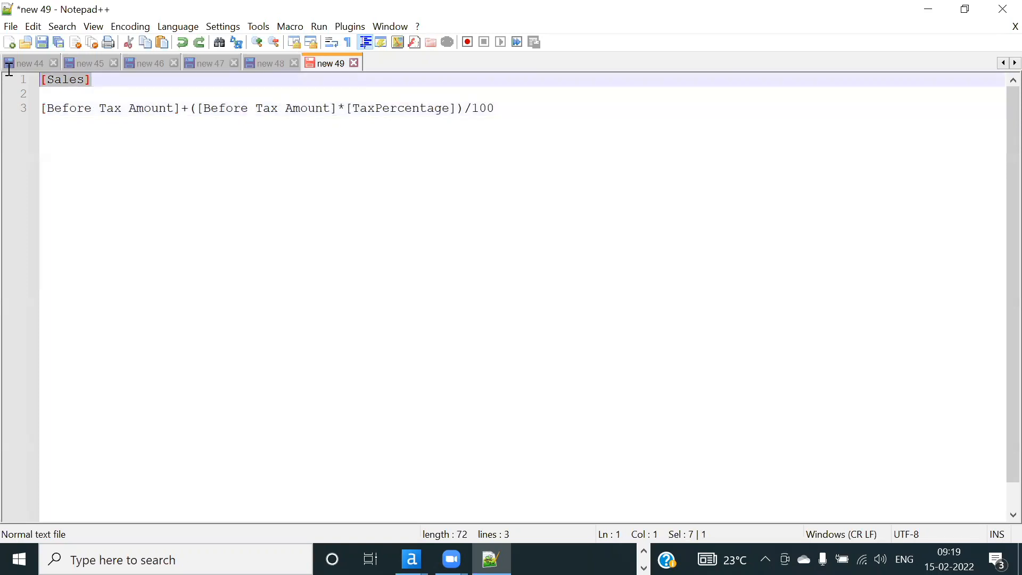
key(ctrl+End)
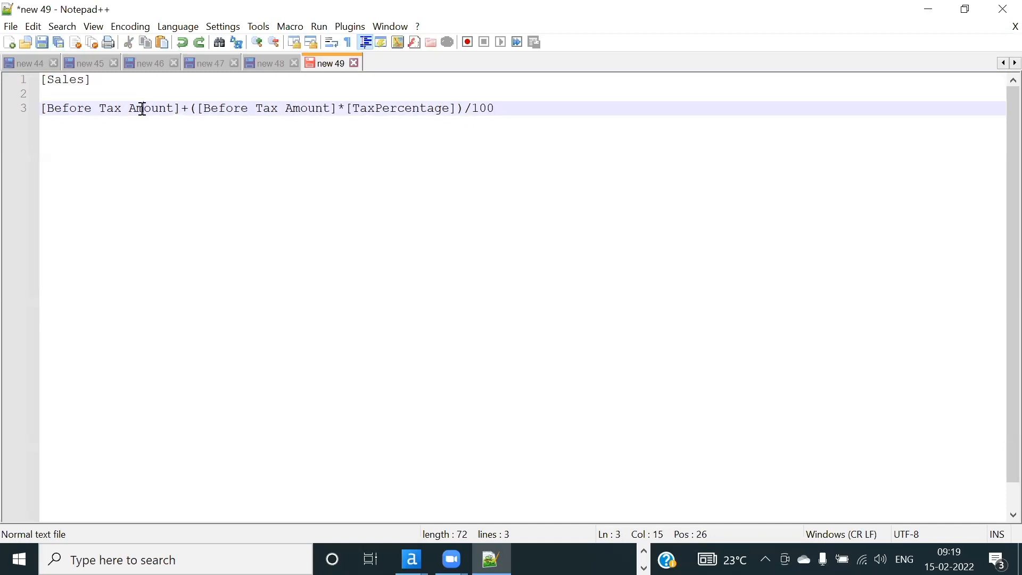
double_click(143, 109)
double_click(65, 81)
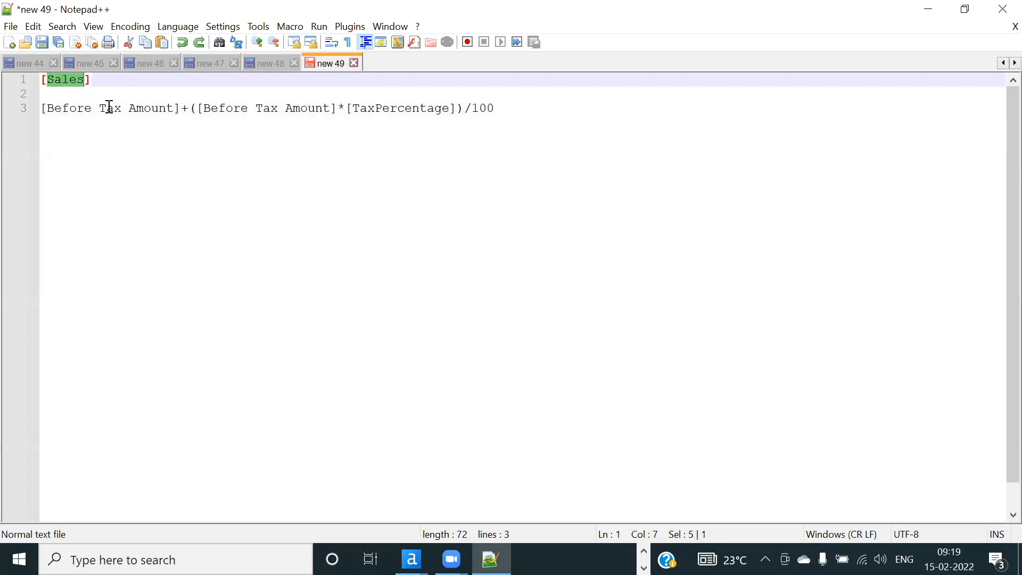
Step: Switch to Alteryx Designer and check the Macro Input's field map option and the amount Drop Down's configuration
key(alt+Tab)
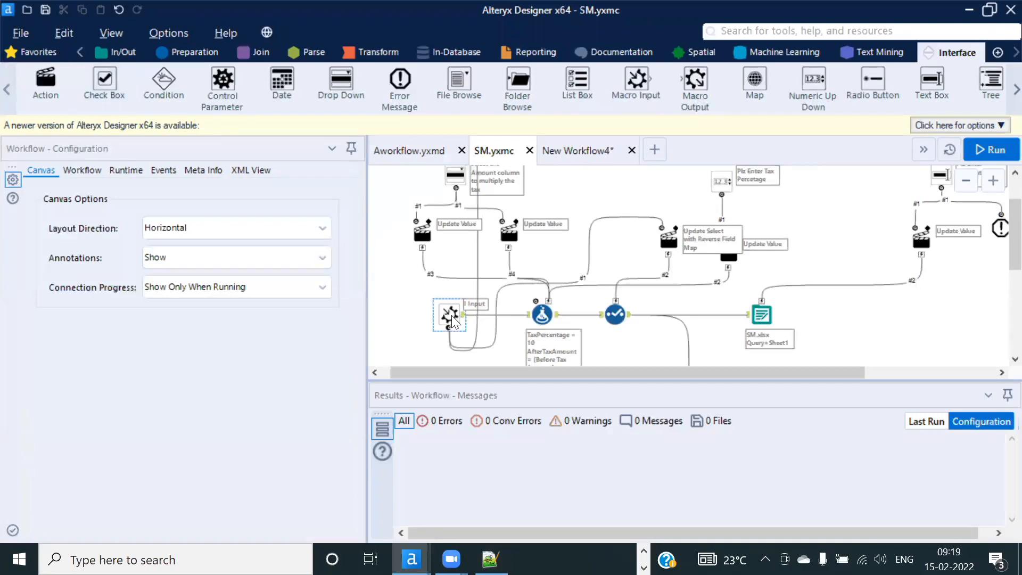
click(452, 320)
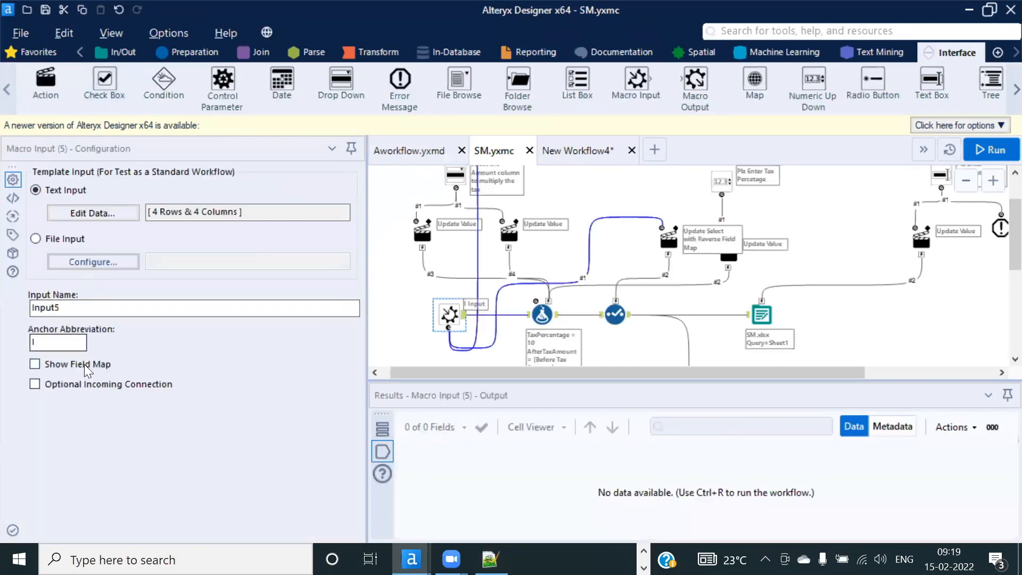
click(455, 175)
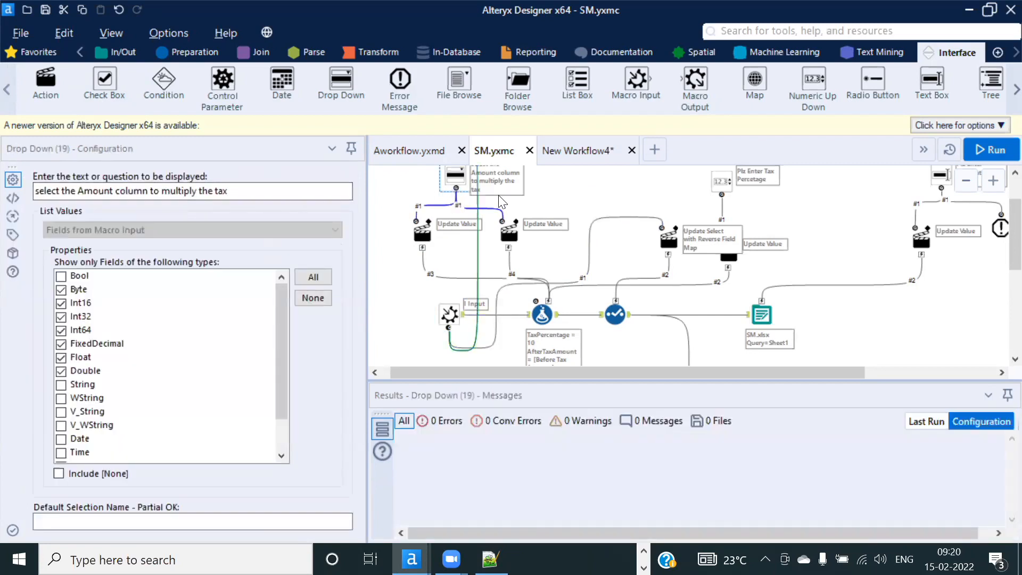
Step: Return to Notepad++ and substitute Sales for each Before Tax Amount reference in the expression again
key(alt+Tab)
click(243, 149)
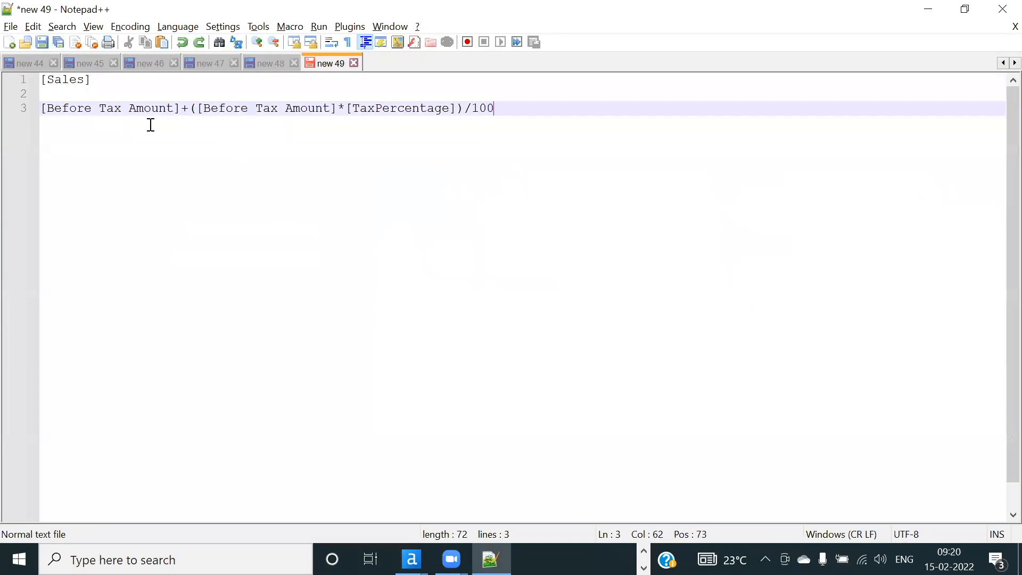
double_click(68, 81)
key(ctrl+c)
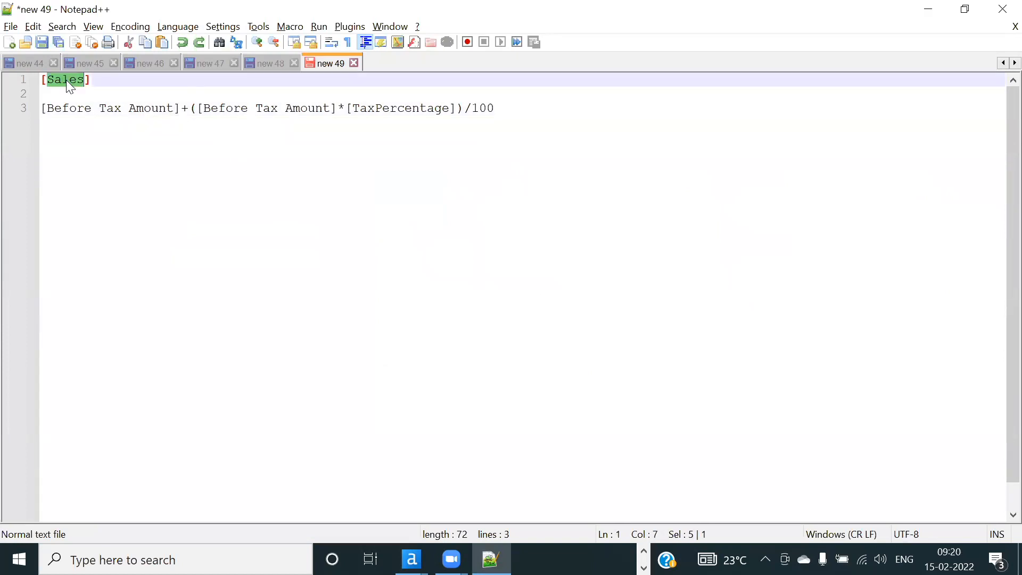
drag(174, 108, 44, 109)
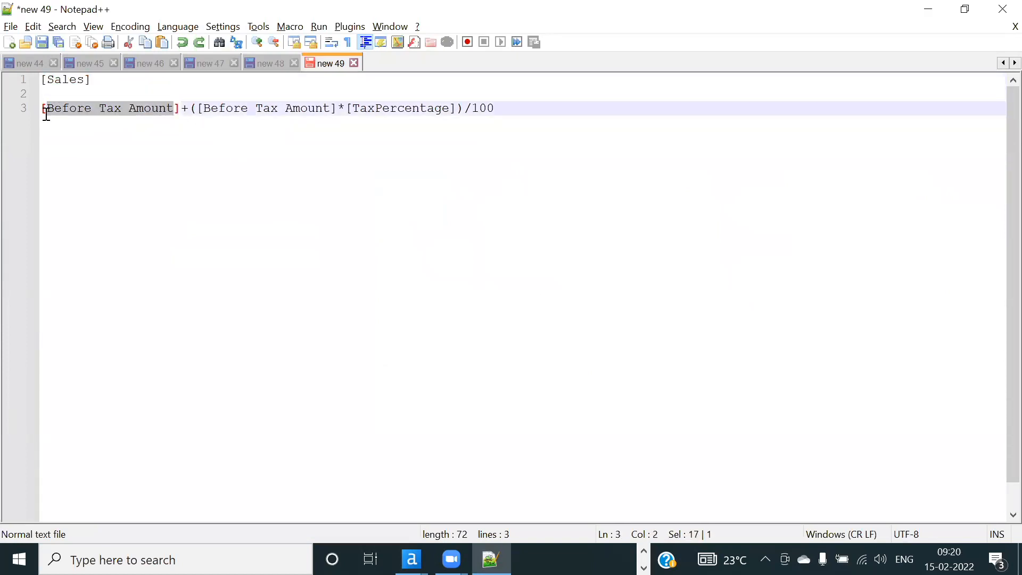
key(ctrl+v)
drag(242, 108, 42, 80)
key(ctrl+v)
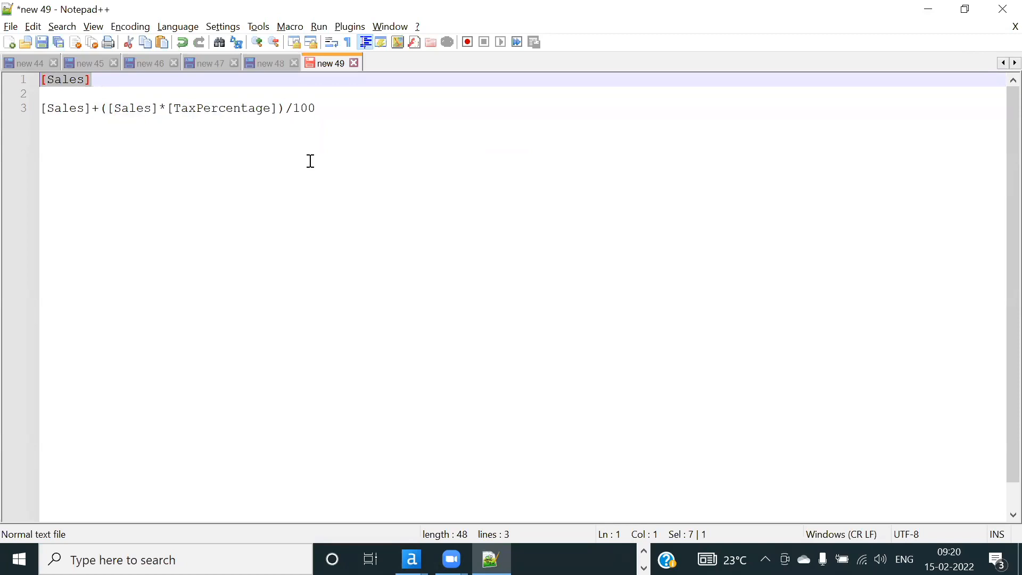
Step: Check the Formula tool in Alteryx Designer, then revert the Sales substitutions in the Notepad++ expression
key(alt+Tab)
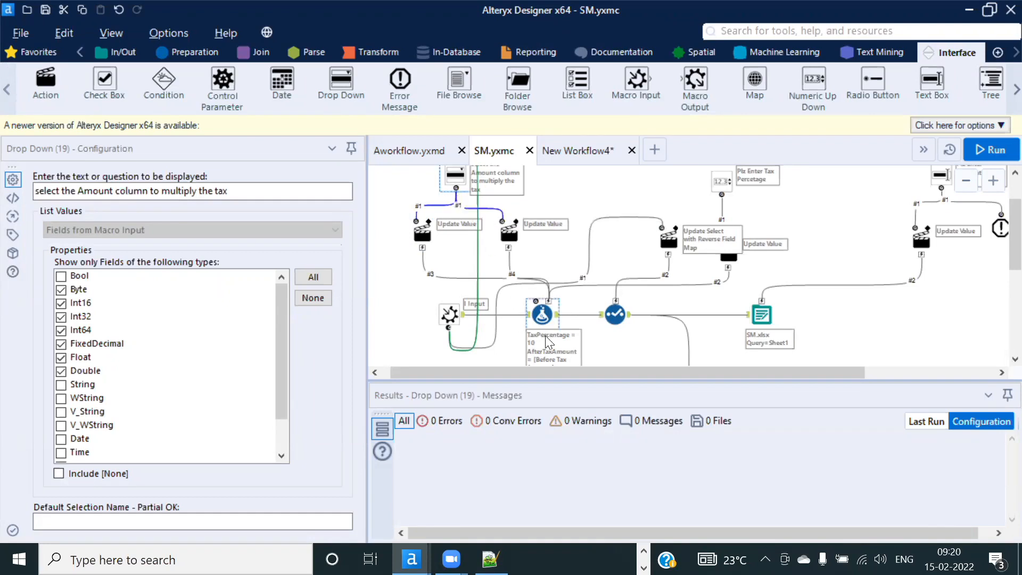
key(alt+Tab)
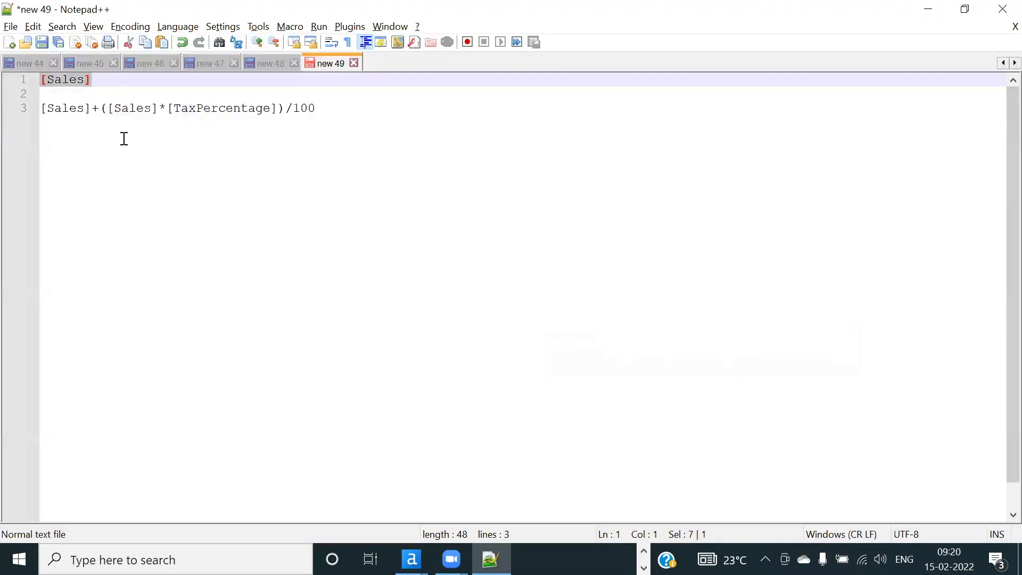
key(ctrl+End)
key(ctrl+z)
click(137, 110)
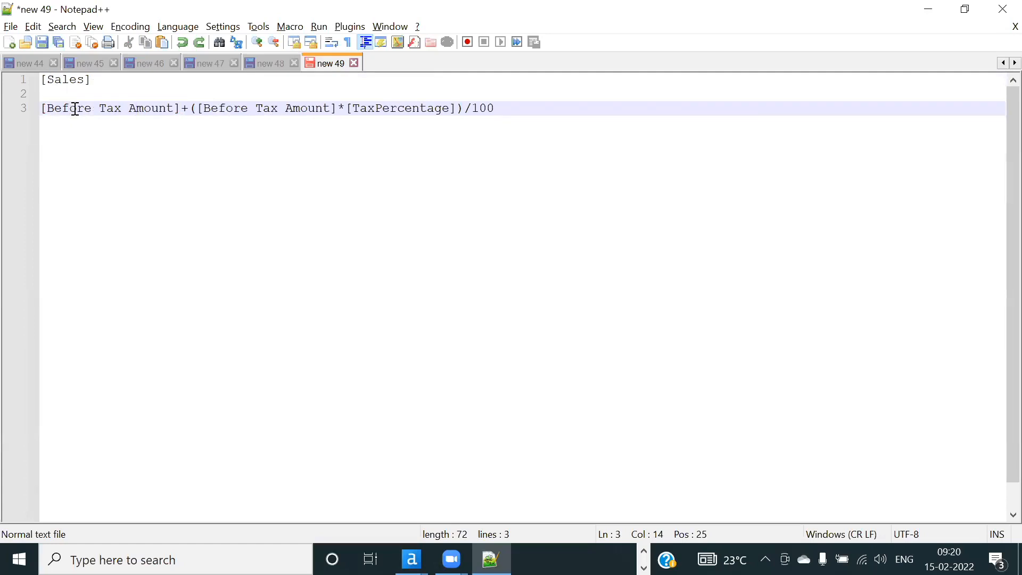
Step: Compare the expression's Before Tax Amount references with the replacement settings of the Drop Down's two Action tools in Alteryx Designer
drag(47, 109, 347, 117)
key(alt+Tab)
click(422, 232)
click(511, 233)
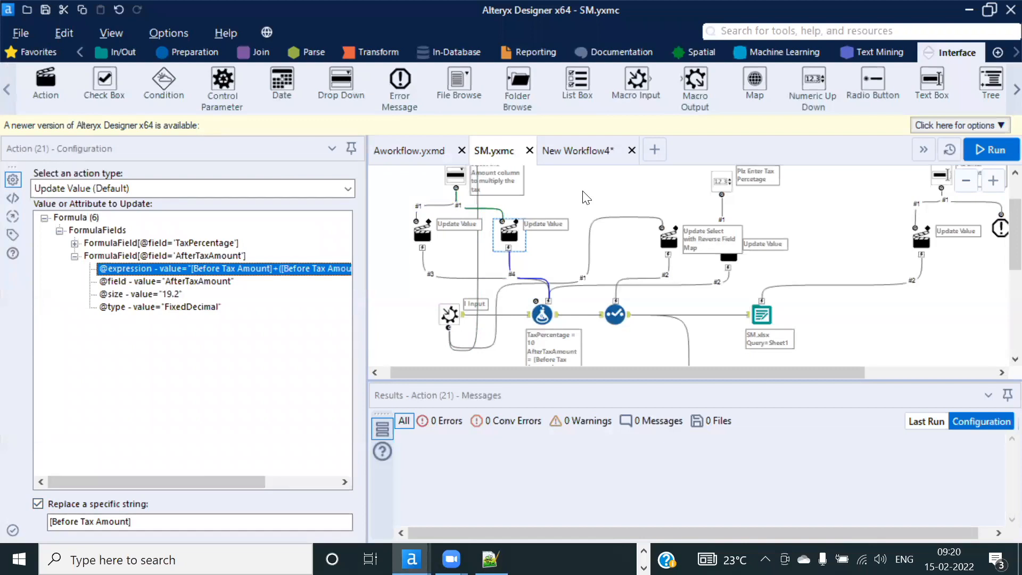
scroll(586, 197, down, 1)
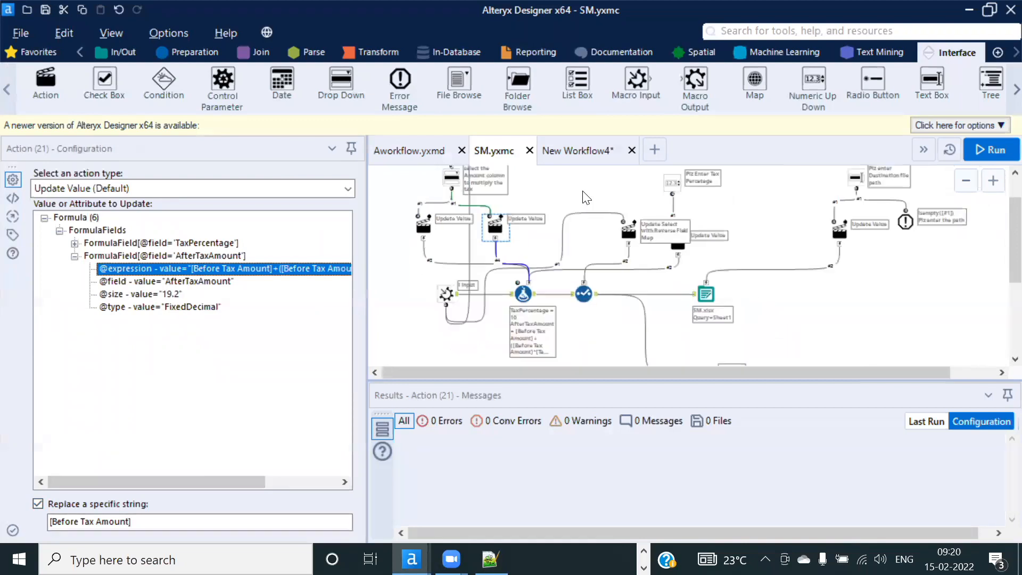
scroll(585, 197, up, 1)
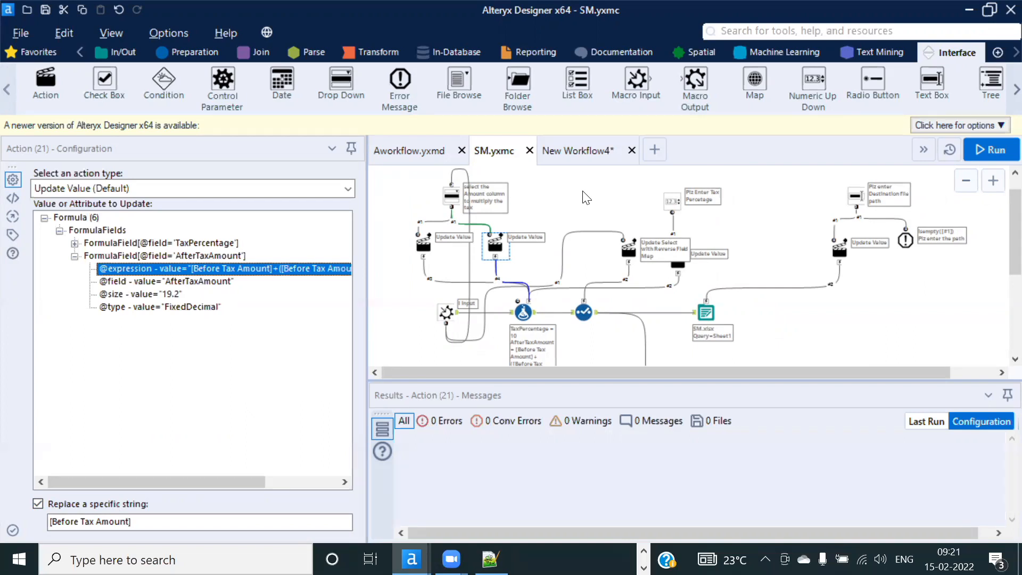
Step: Review the Formula tool, the Select tool and the reverse field map Action tool in the SM macro
click(523, 313)
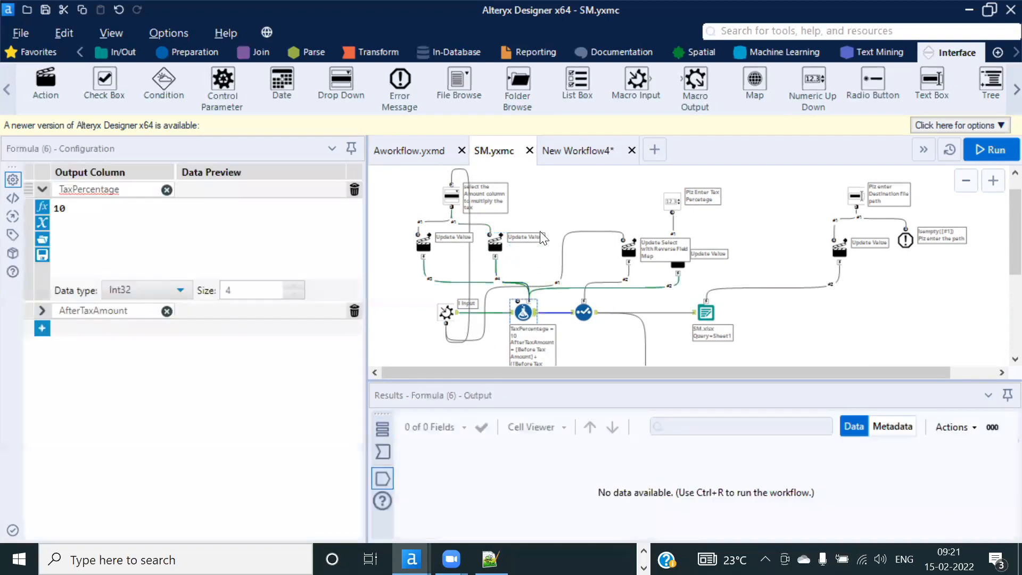
click(42, 313)
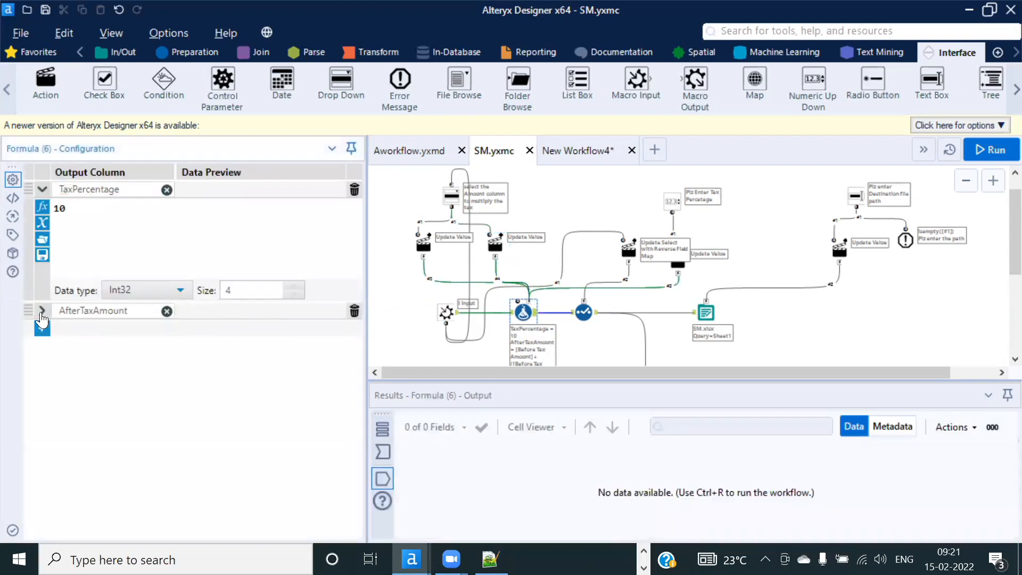
click(584, 314)
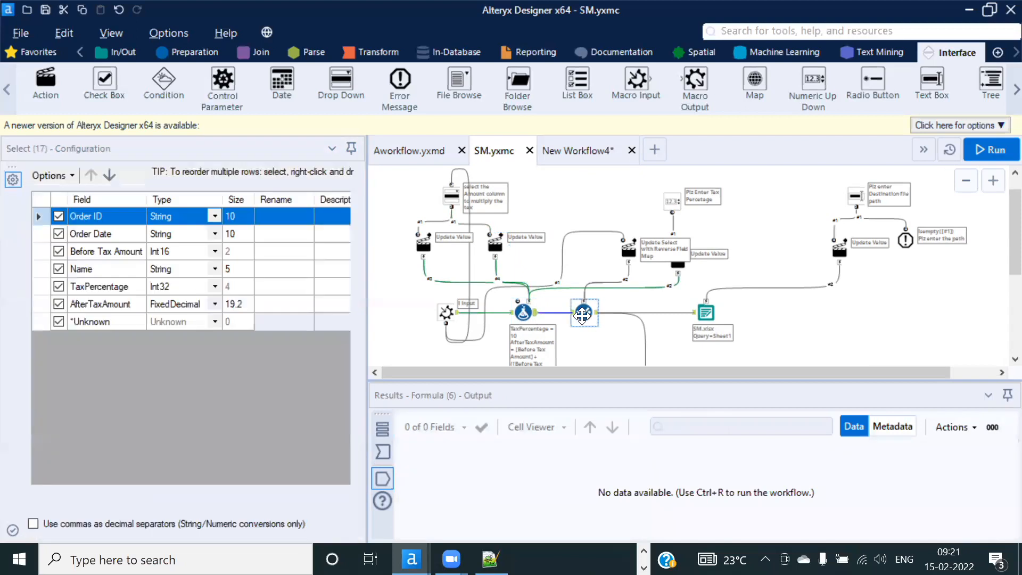
click(629, 248)
click(559, 202)
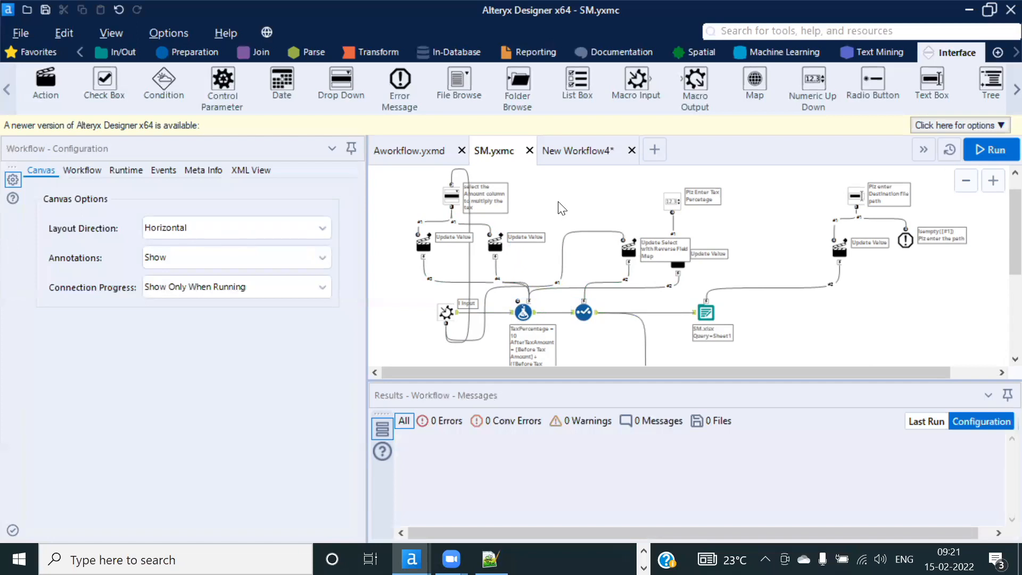
Step: Accept the macro refresh in New Workflow4, then compare the amount column choices with the tools in the SM macro
click(580, 150)
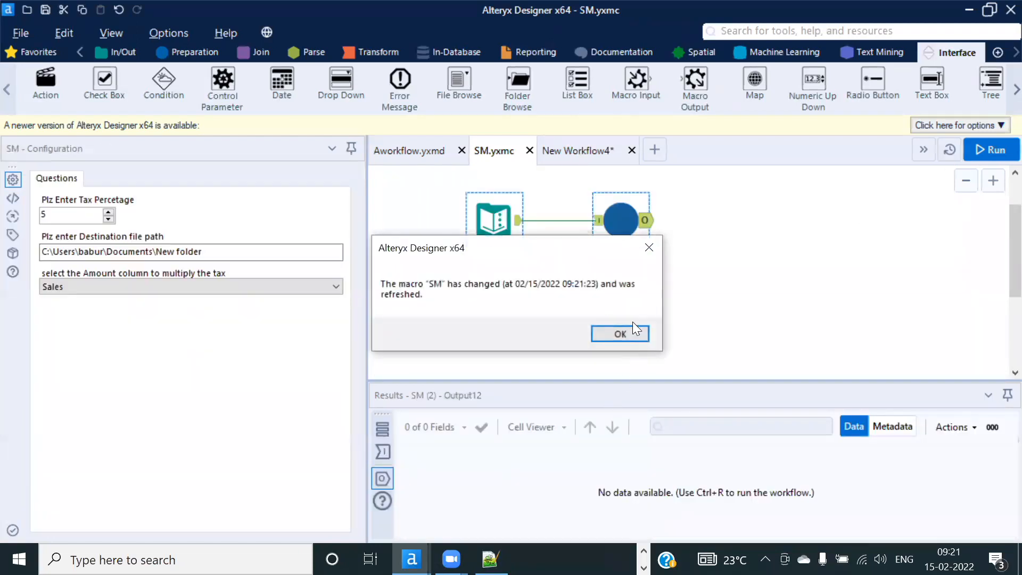
click(623, 332)
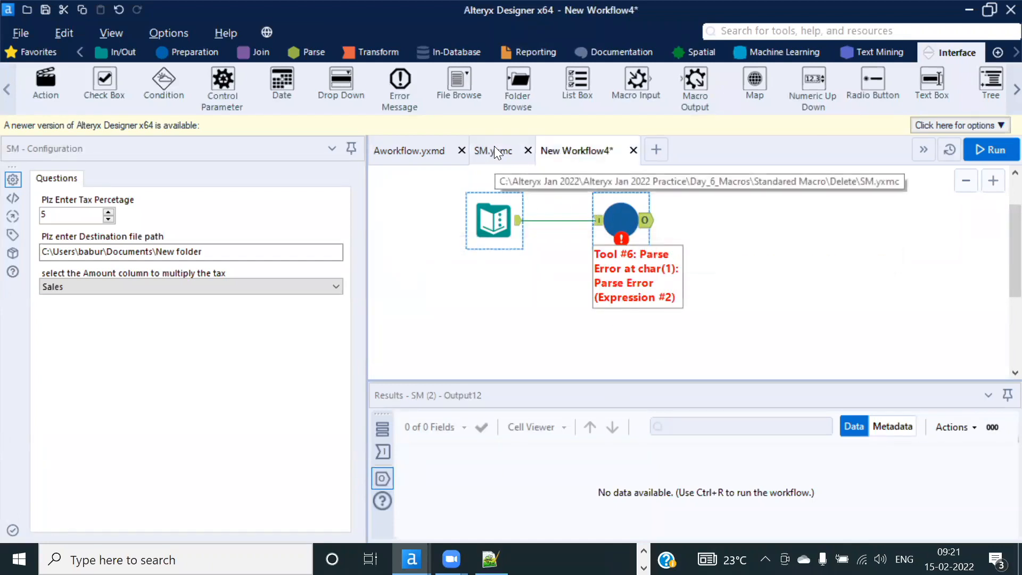
click(335, 287)
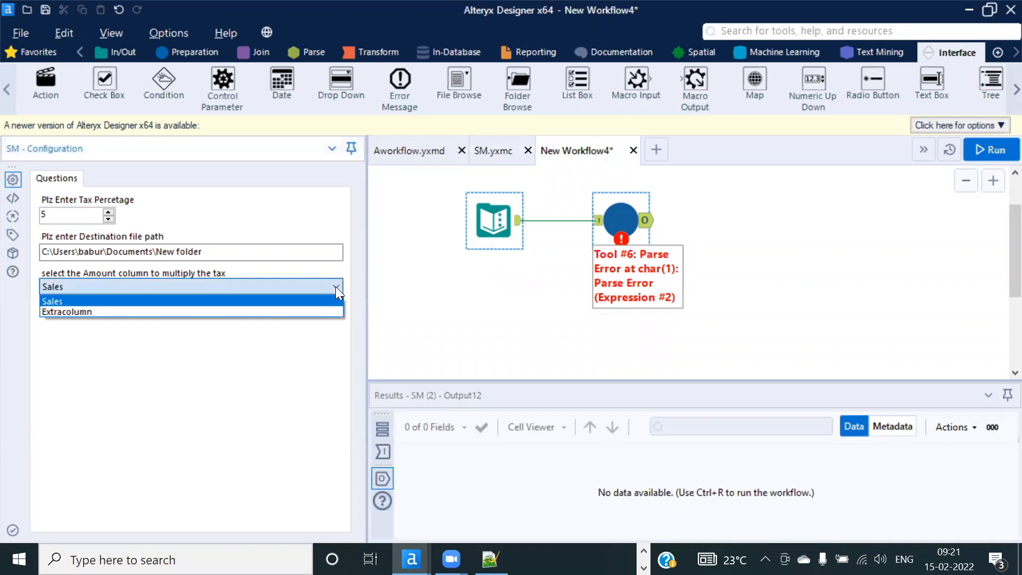
click(335, 286)
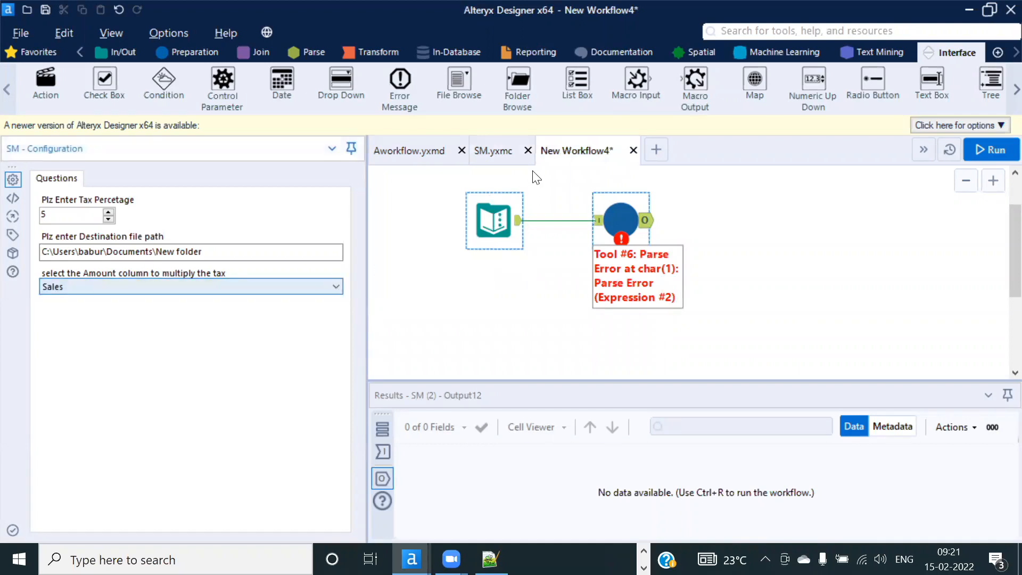
click(501, 149)
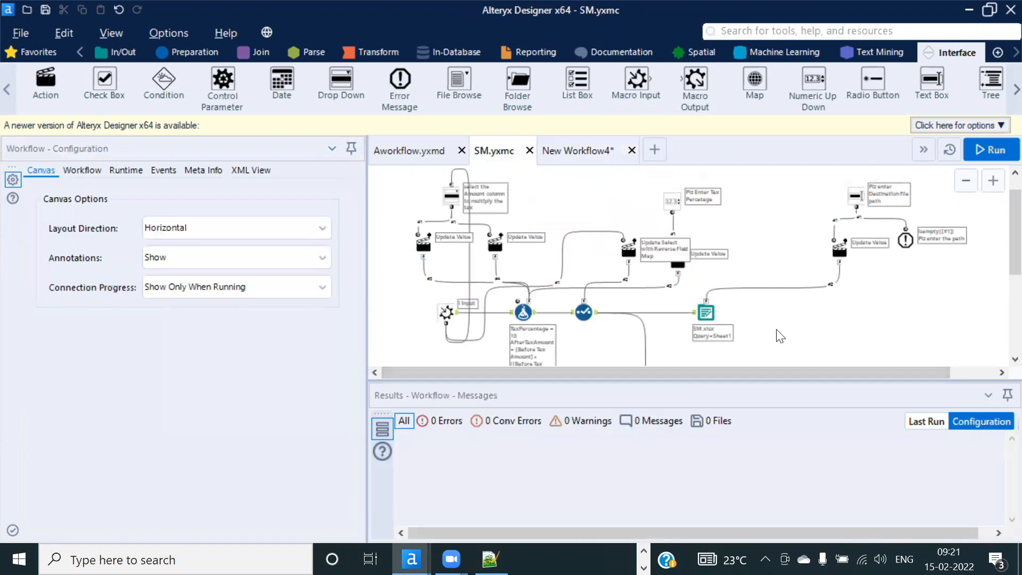
scroll(779, 336, down, 2)
scroll(813, 320, up, 2)
scroll(813, 320, down, 2)
Step: Run New Workflow4 and enlarge the results area to examine the Sales column of the SM macro's output
click(572, 151)
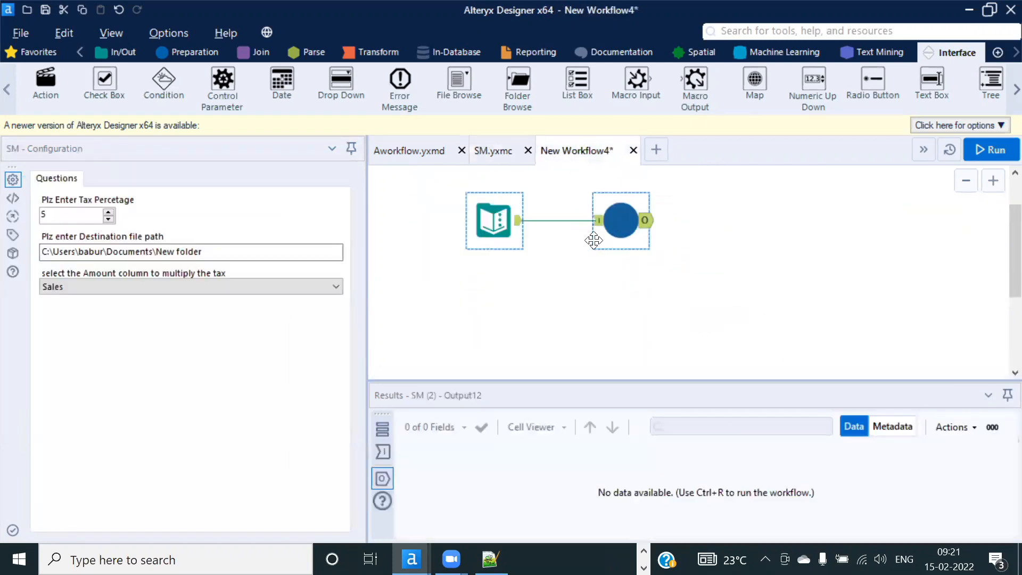
click(991, 149)
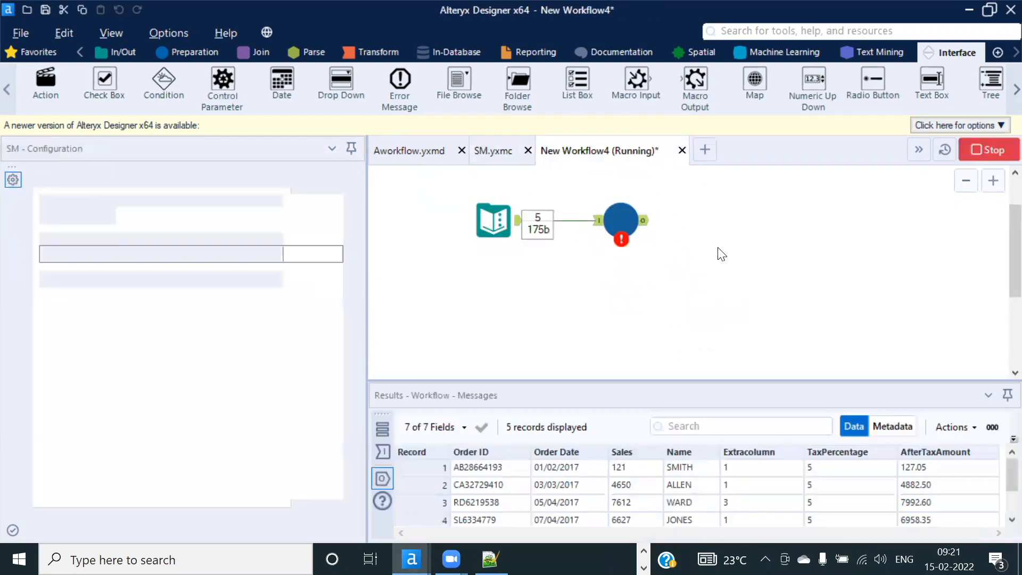
click(655, 342)
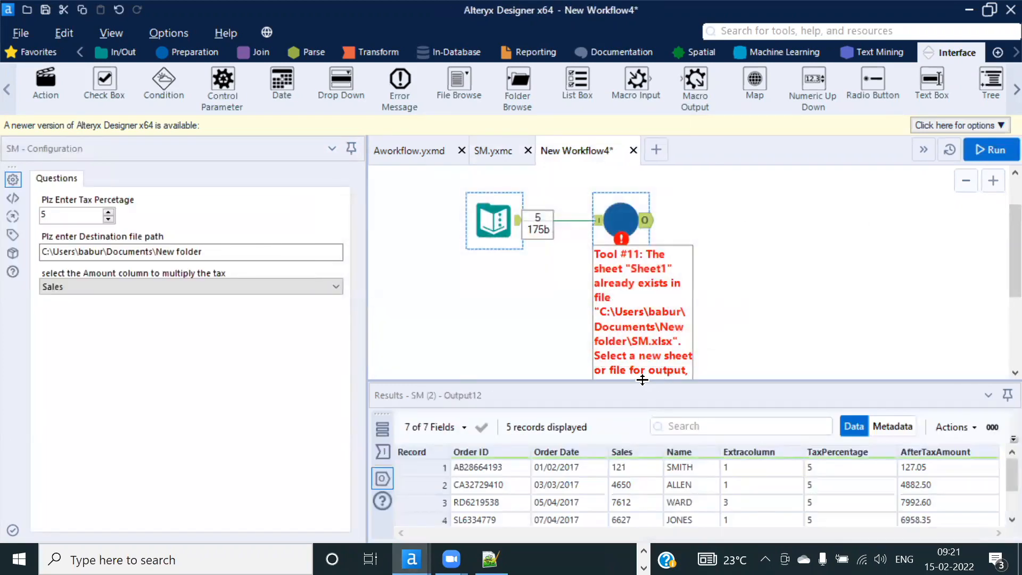
drag(643, 379, 642, 323)
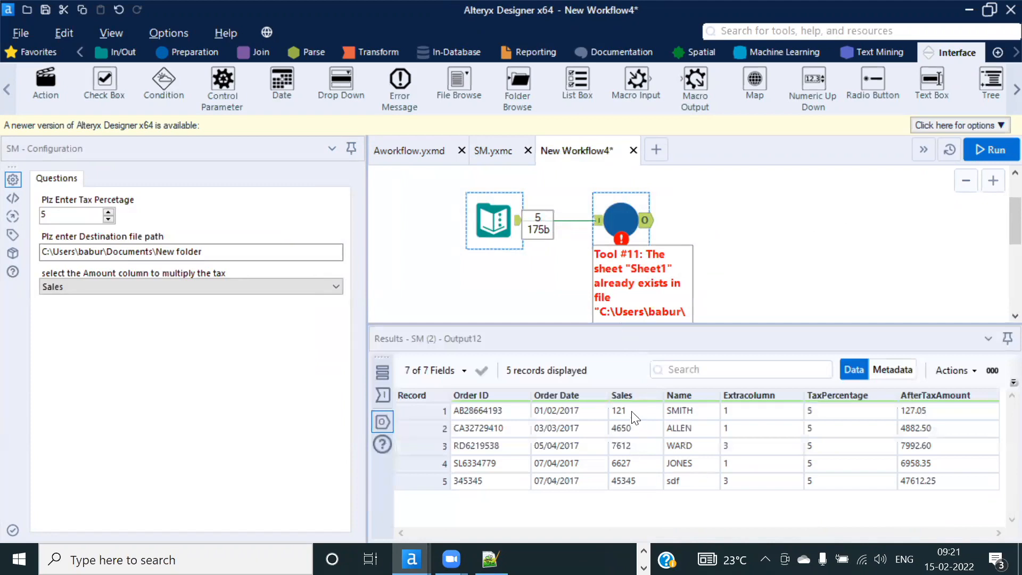
drag(635, 413, 632, 508)
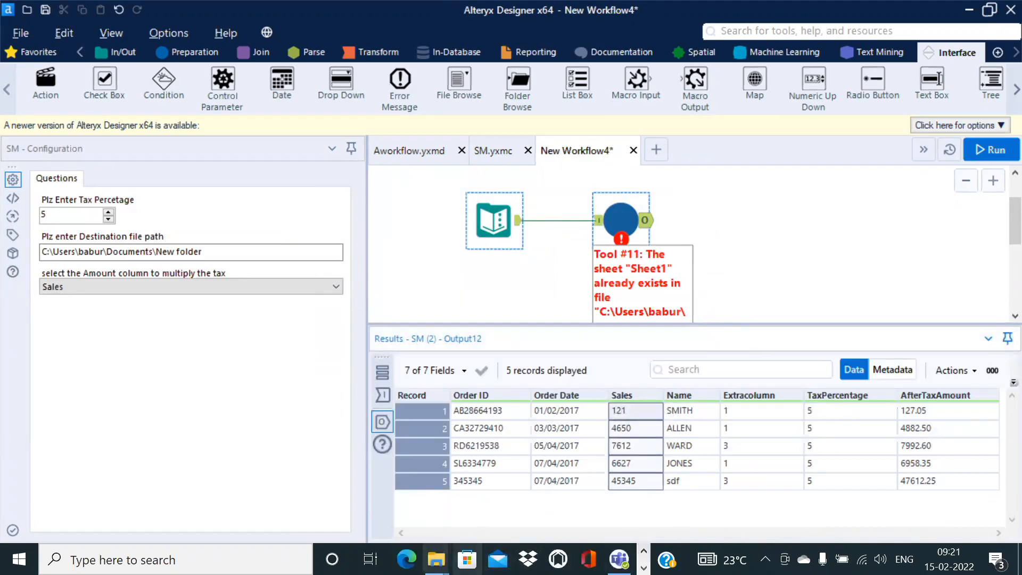
Step: Switch to File Explorer and permanently delete the SM workbook from New folder in Documents
mouse_move(436, 559)
click(501, 498)
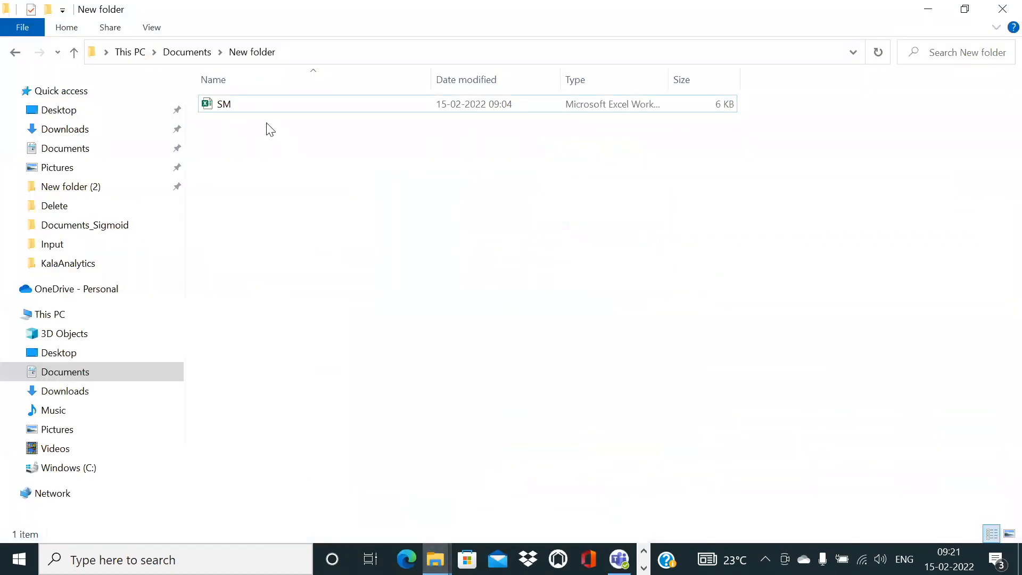
key(ctrl+a)
key(shift+Delete)
key(Return)
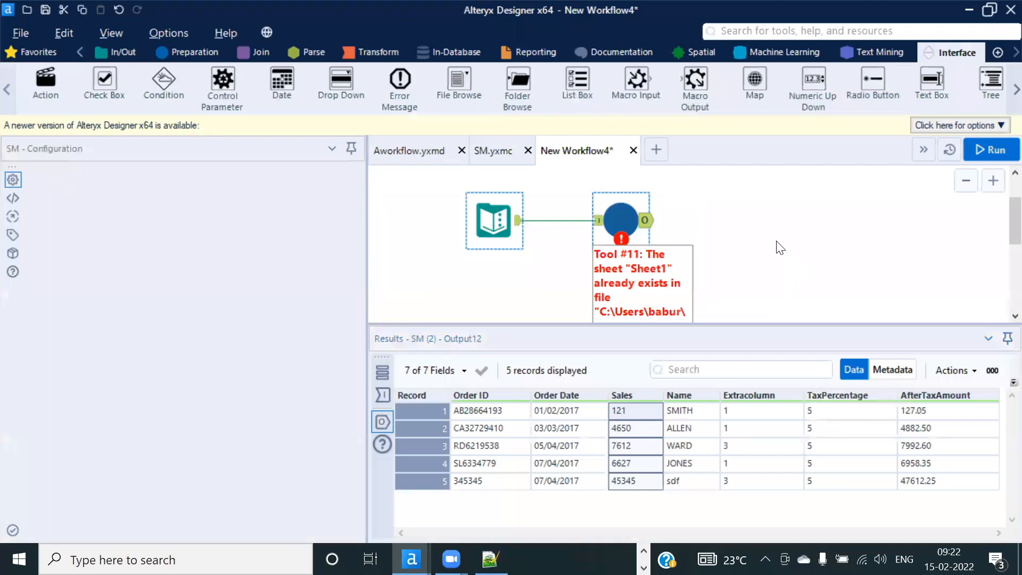
Step: Return to Alteryx Designer and compare the SM macro's amount column choices with the Text Input's columns
click(780, 247)
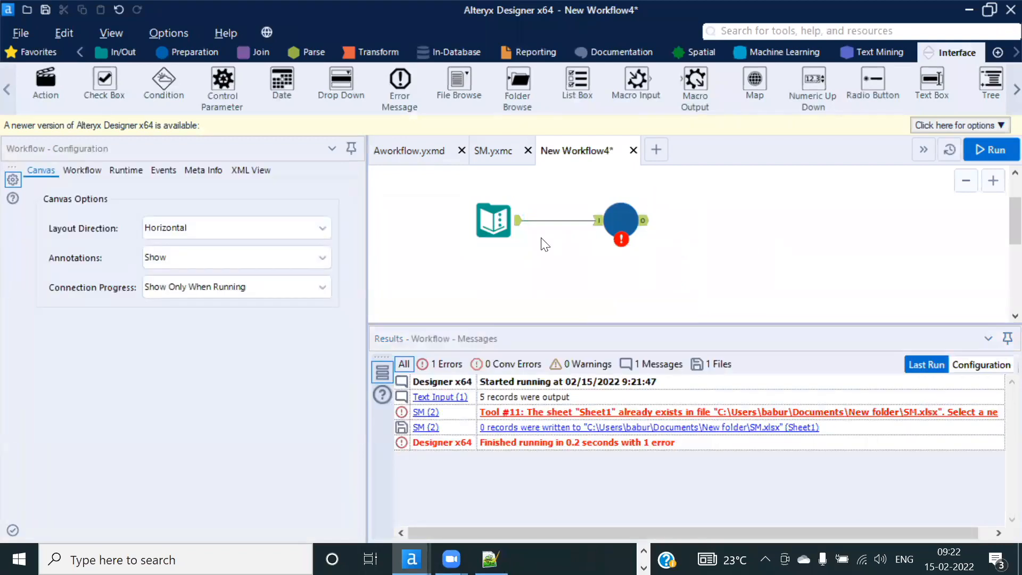
click(620, 220)
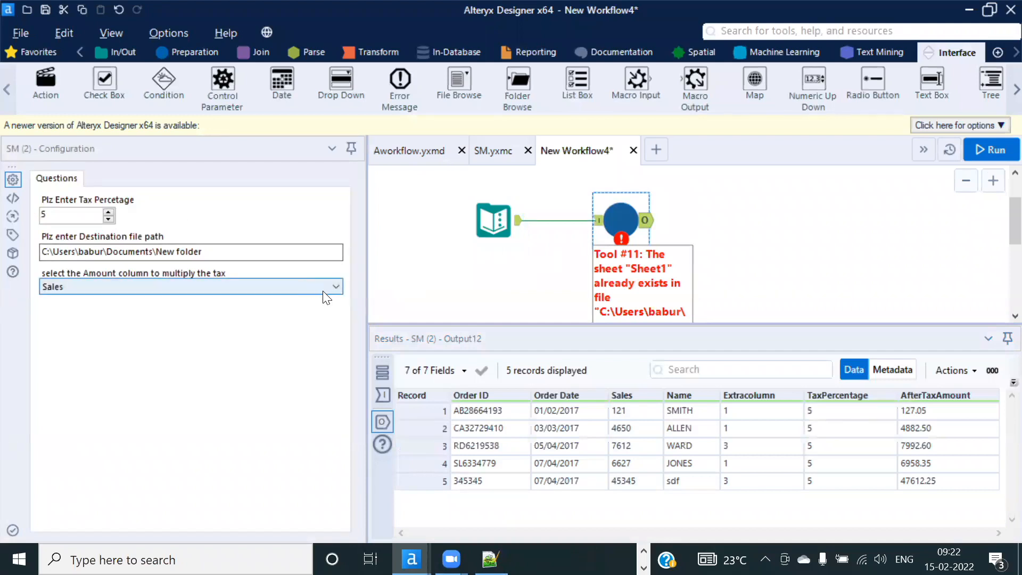
click(337, 288)
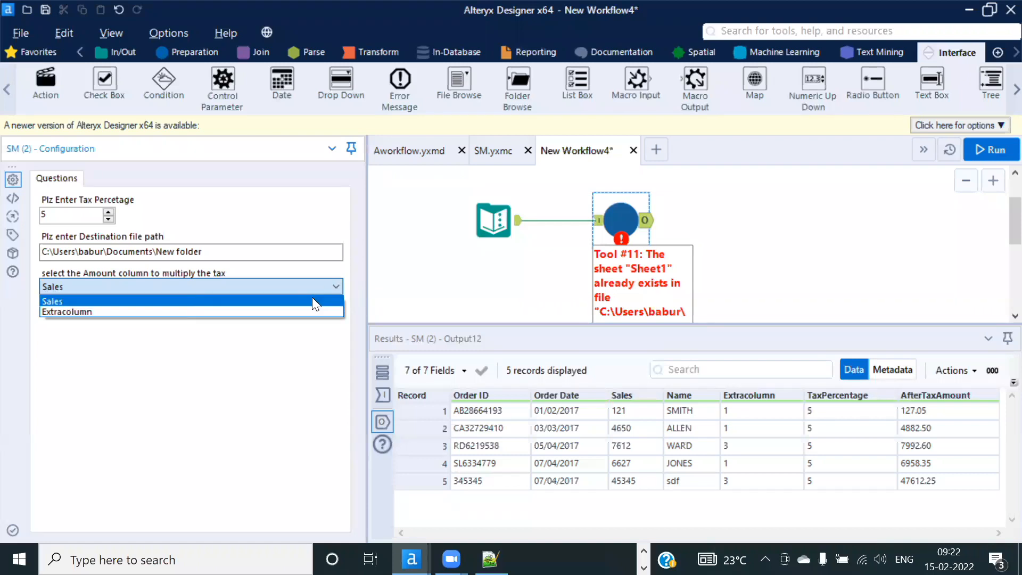
click(336, 288)
click(485, 219)
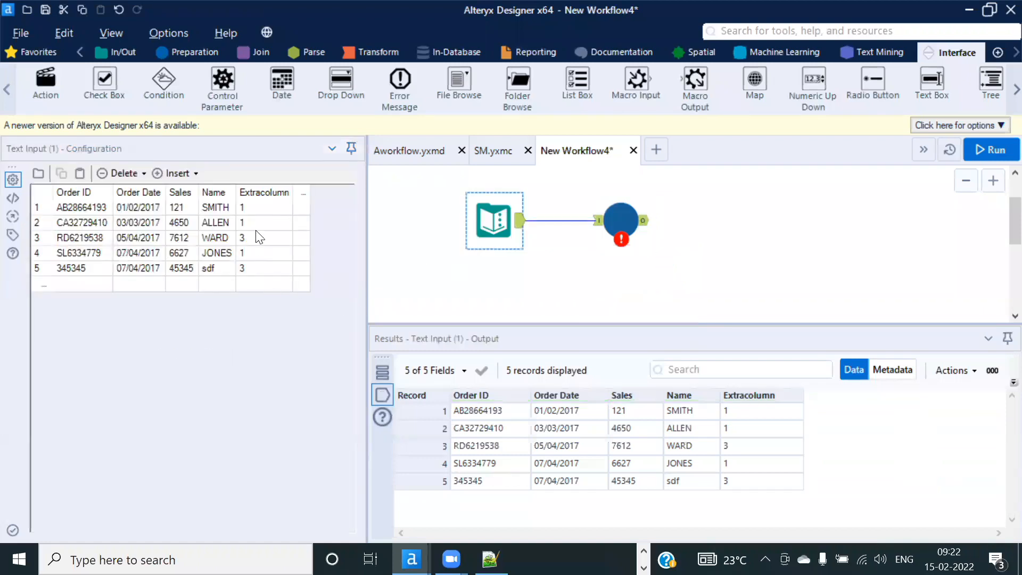
click(623, 216)
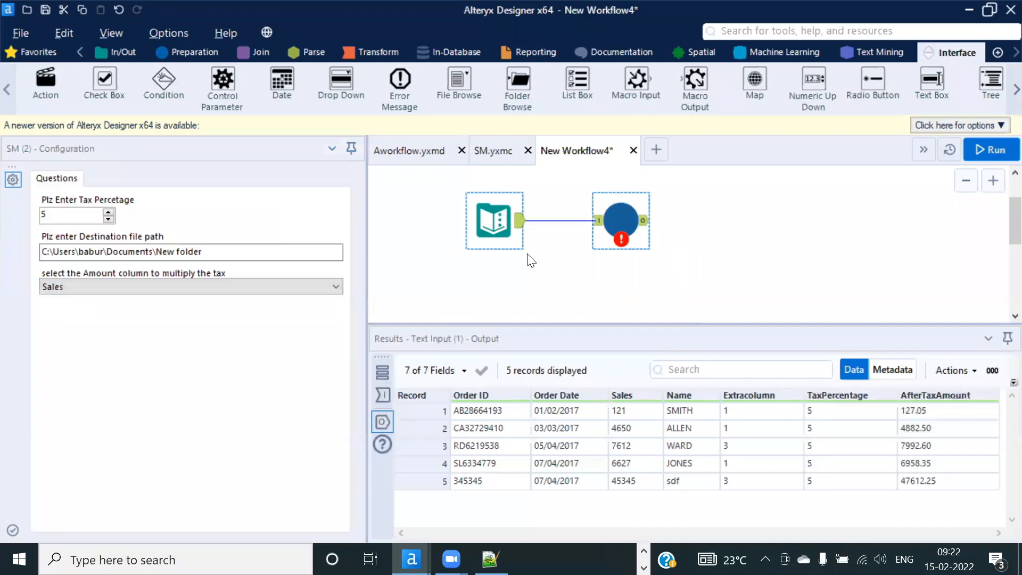
Step: Choose Sales as the amount column for the tax and rerun New Workflow4
click(334, 285)
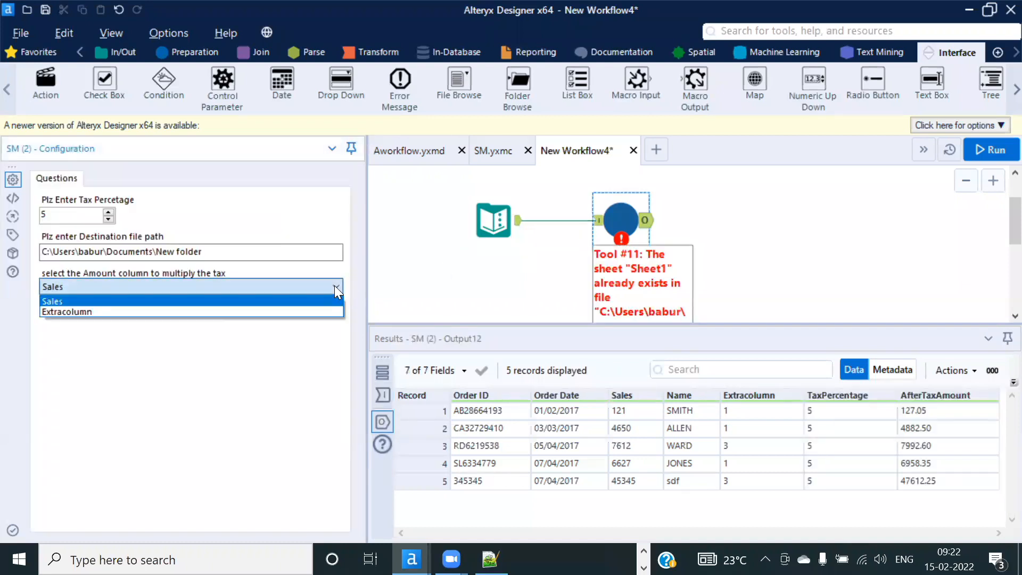
click(72, 301)
click(991, 150)
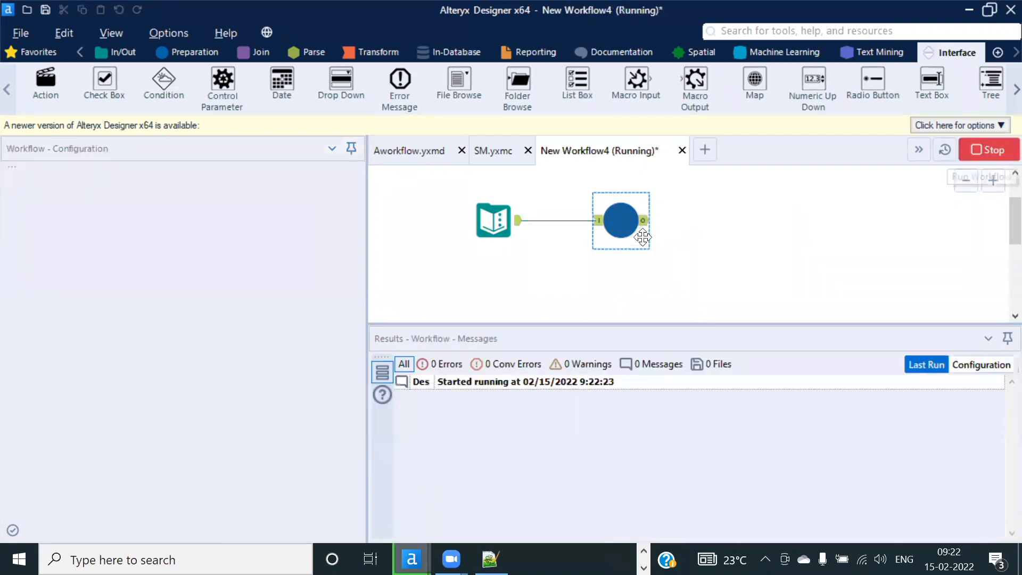
click(651, 339)
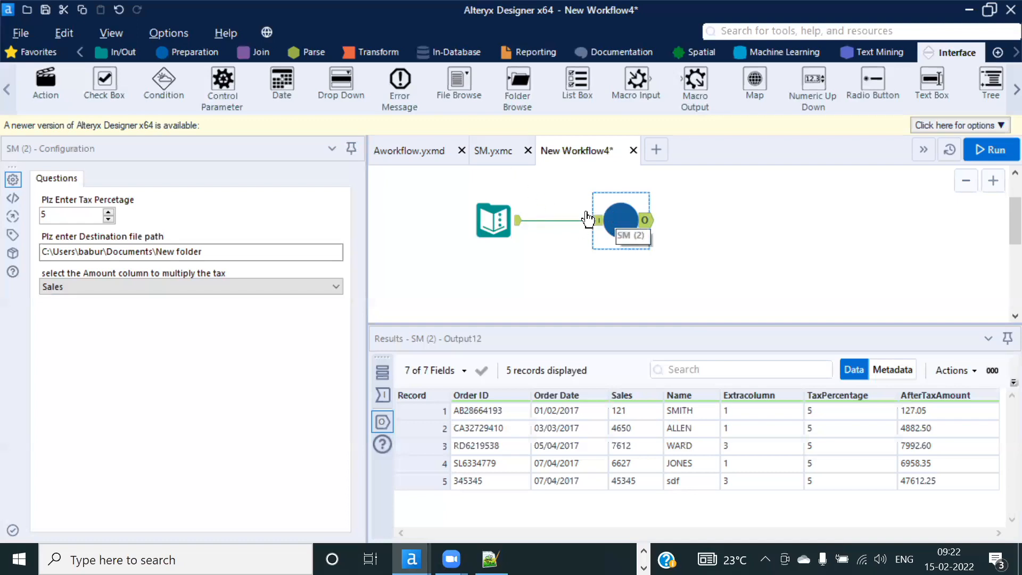
Step: Examine the SM macro's Formula tool alongside New Workflow4's amount column choices and last run messages
click(488, 149)
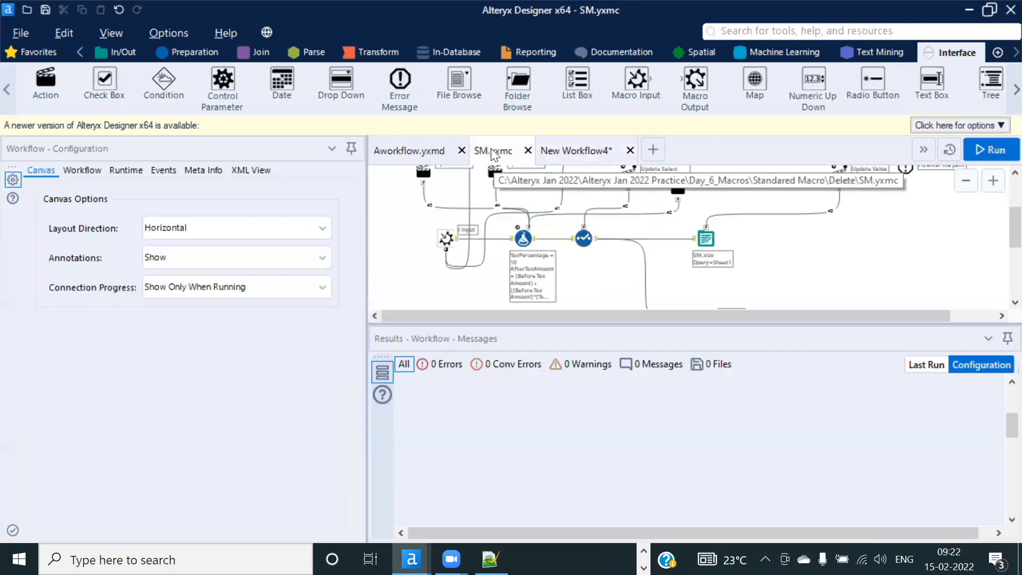
click(580, 151)
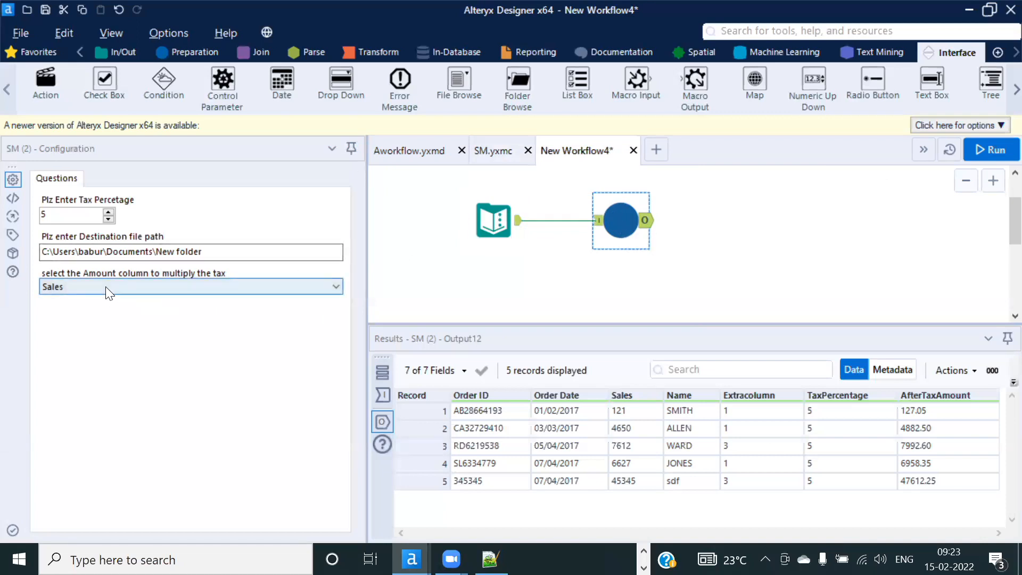
click(335, 286)
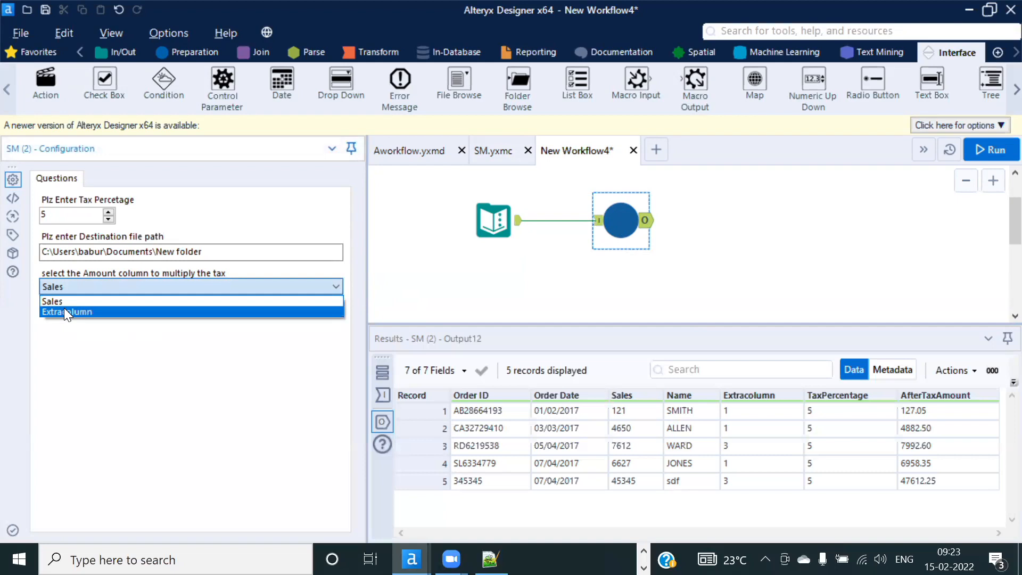
click(338, 282)
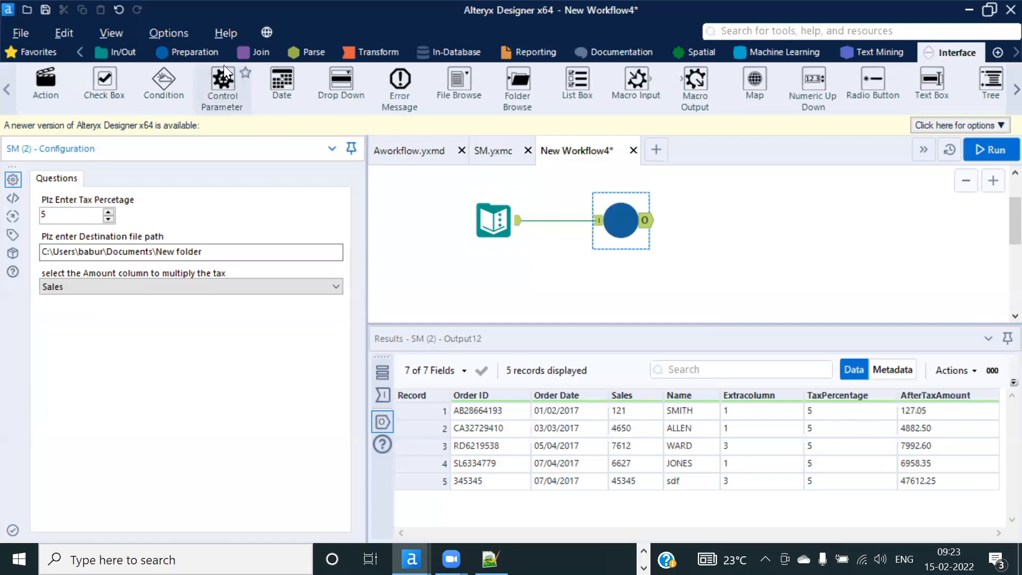
click(178, 51)
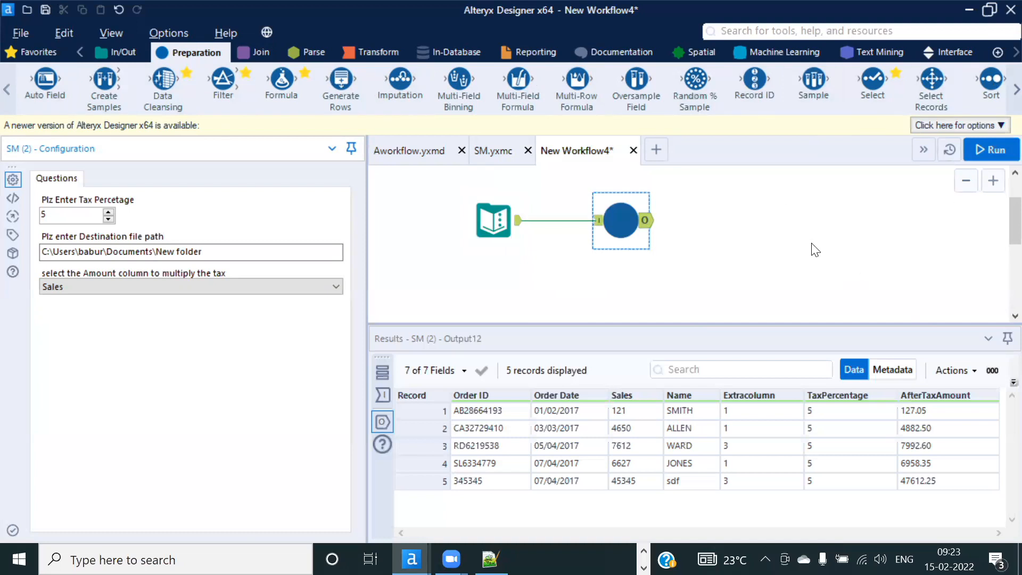
click(493, 151)
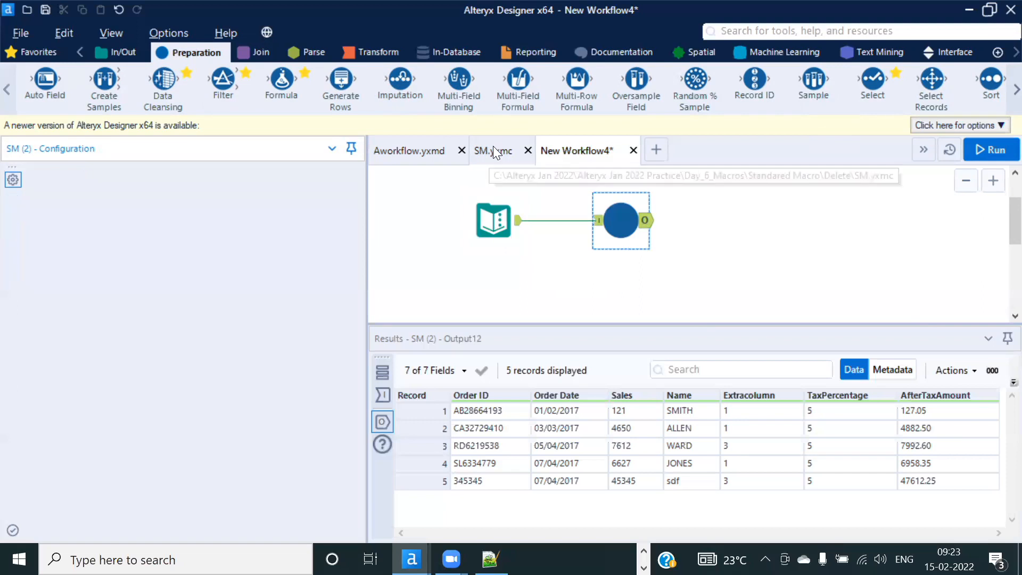
click(523, 238)
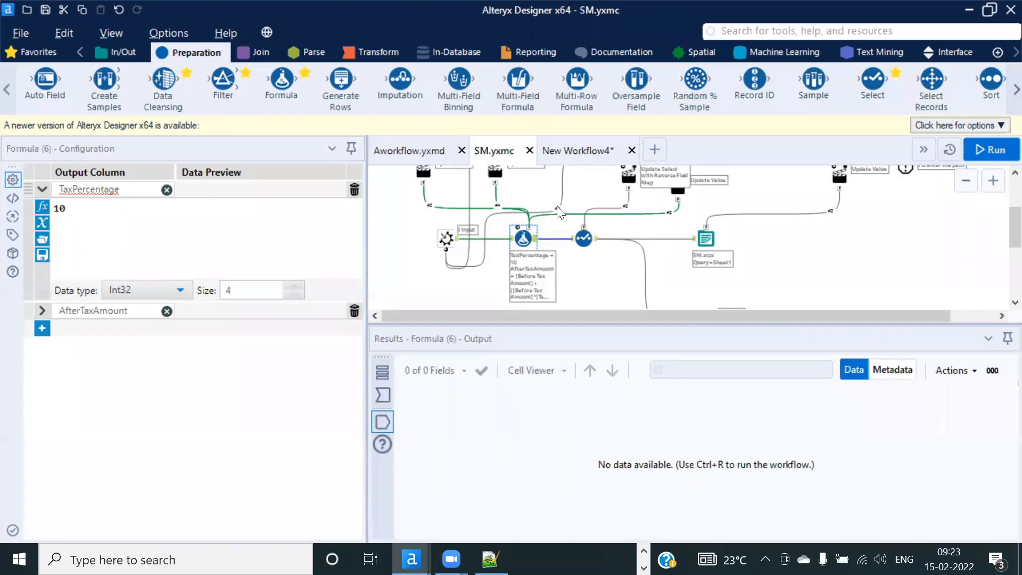
scroll(557, 205, up, 1)
click(579, 153)
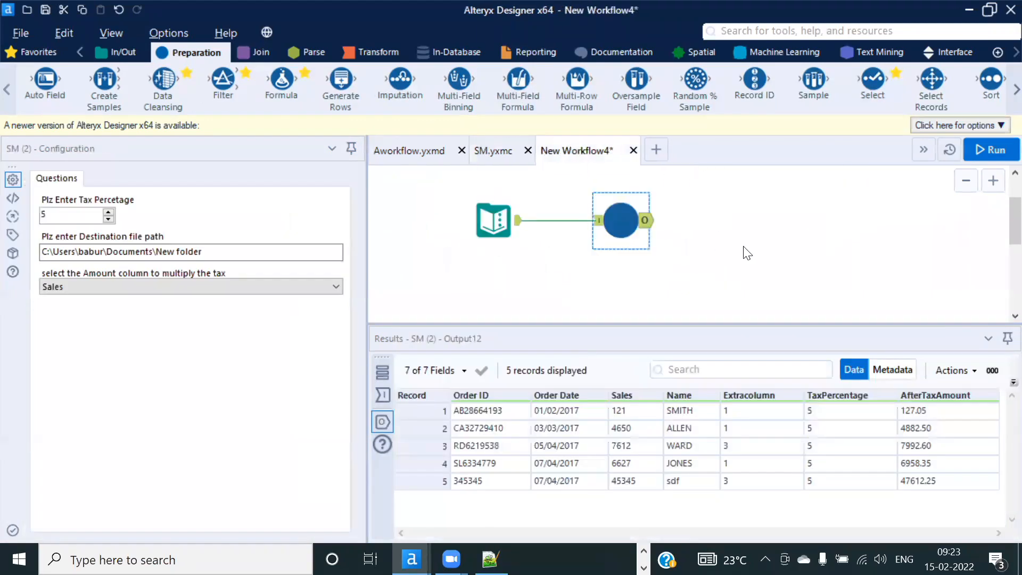
click(745, 243)
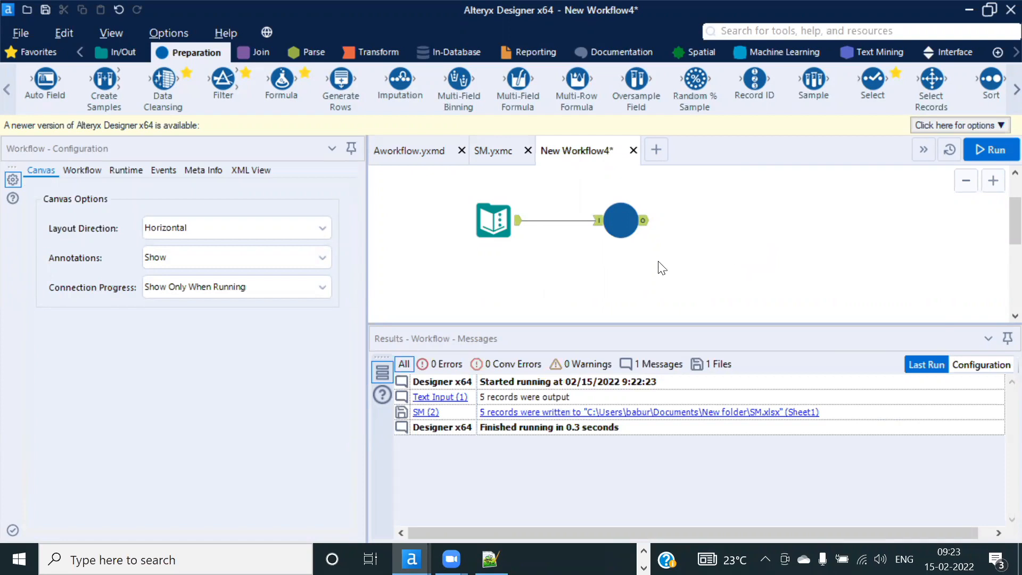
Step: Set the tax percentage of the SM macro tool in New Workflow4 to 10
click(646, 222)
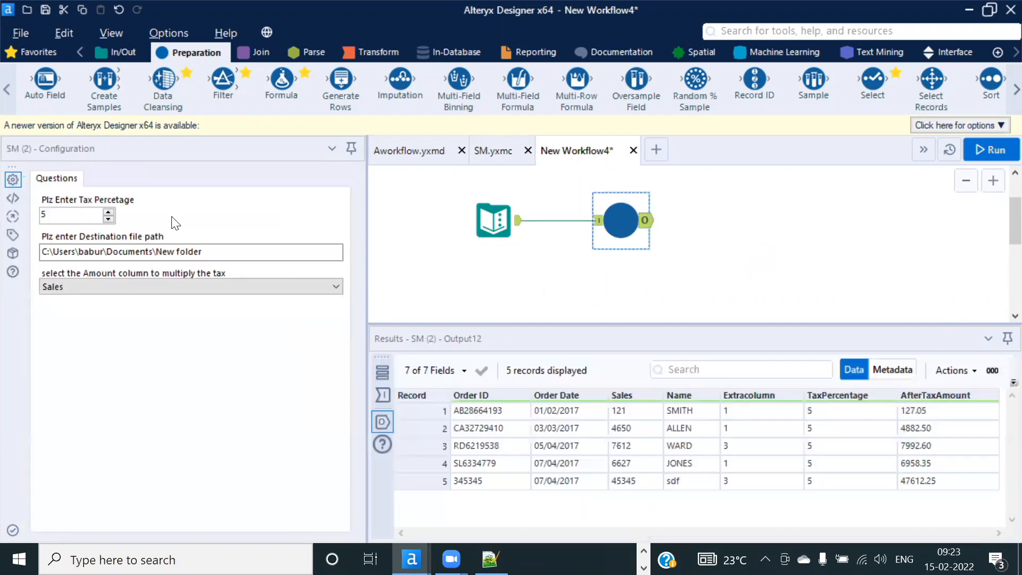
click(48, 215)
key(BackSpace)
text(10)
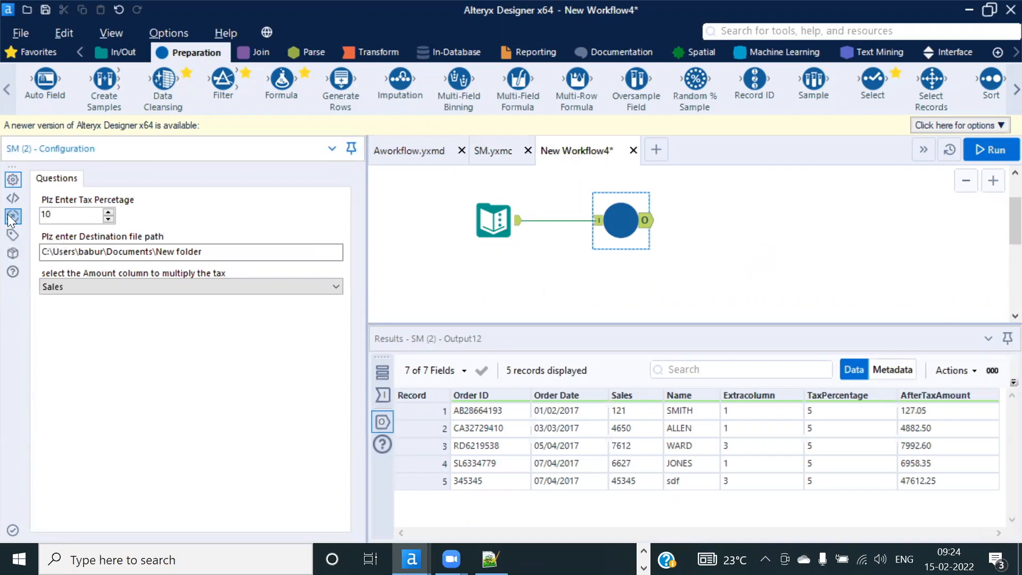
Step: Review the amount column choices of the SM macro tool and keep Sales selected
click(168, 287)
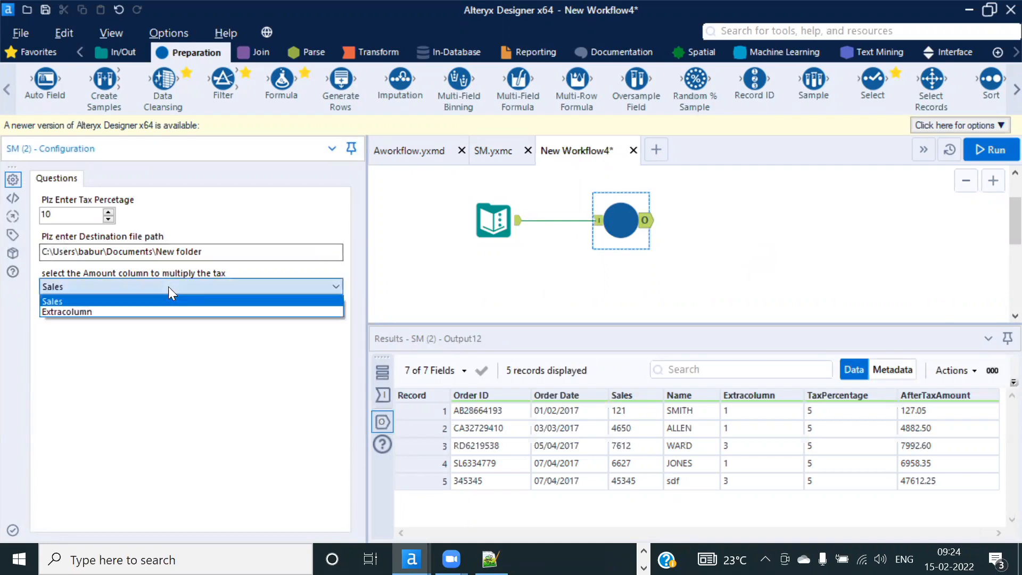
click(78, 301)
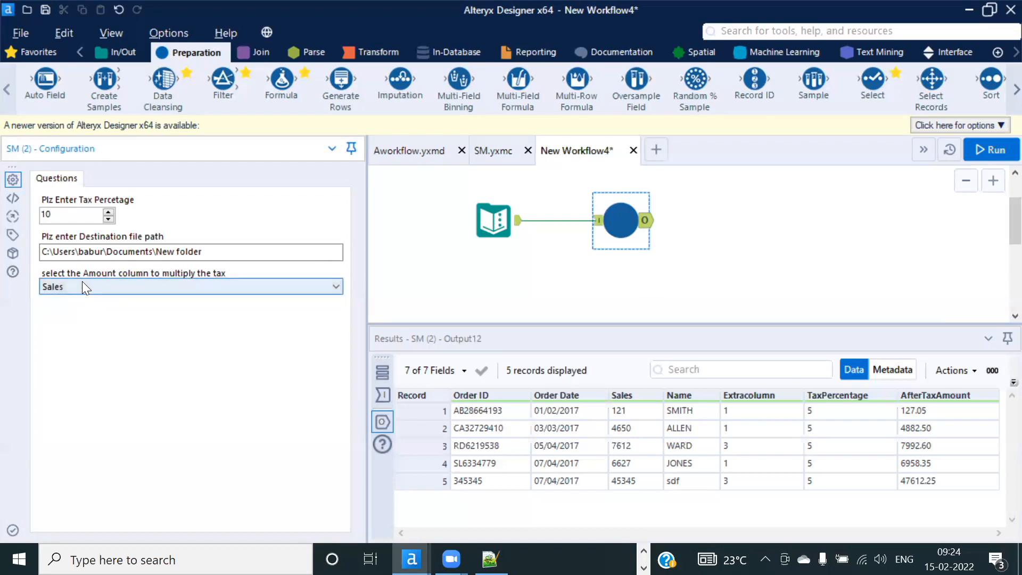
click(152, 292)
click(152, 292)
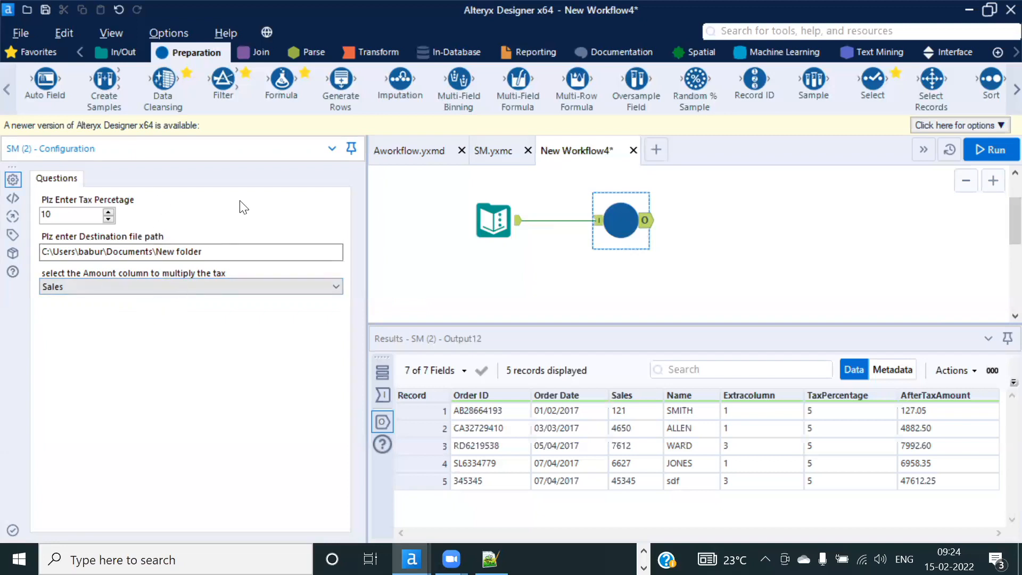
Step: Turn on Show Field Map for the Macro Input of the SM macro
click(619, 216)
click(486, 152)
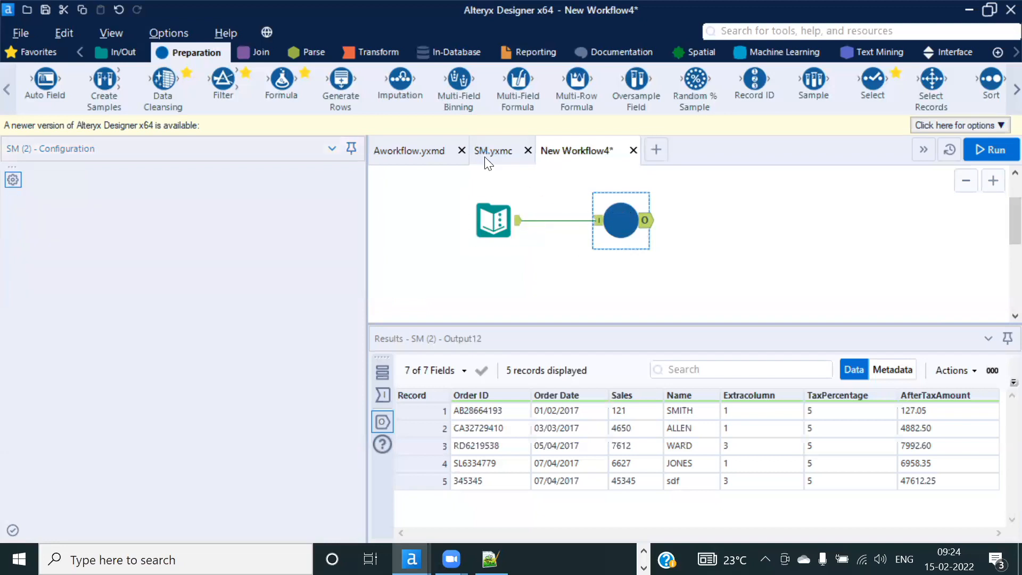
click(446, 275)
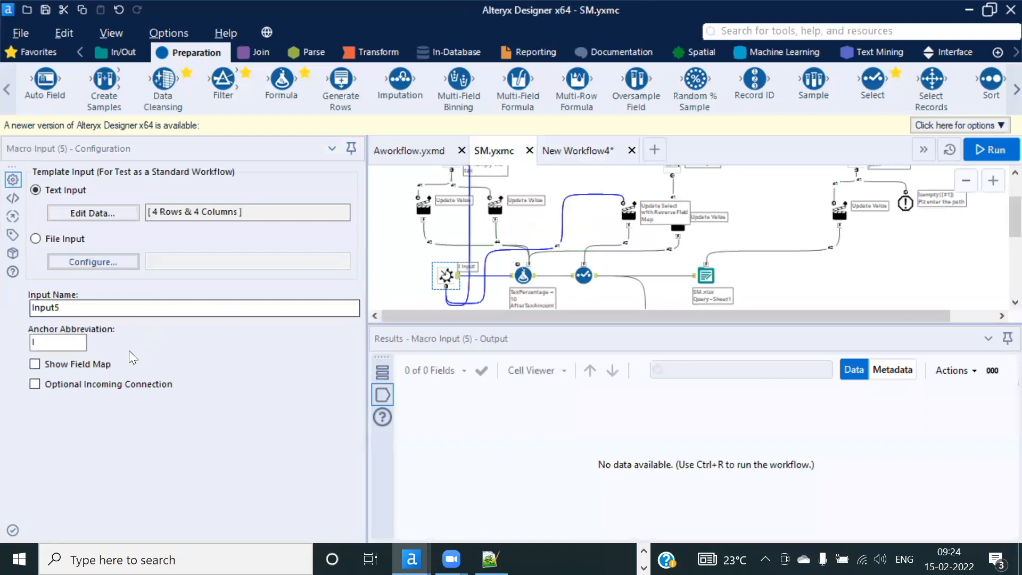
click(36, 367)
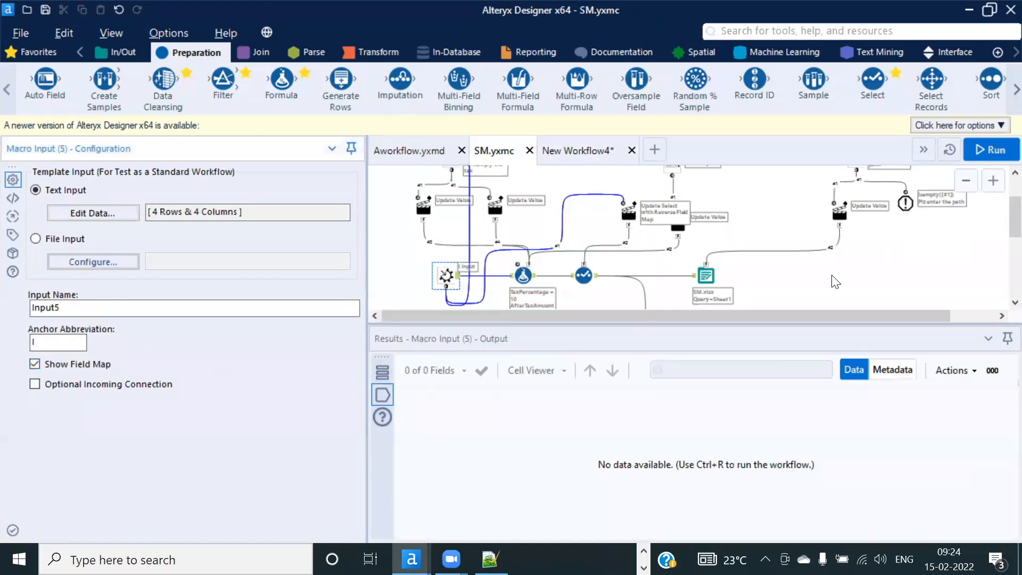
Step: Refresh the SM macro in New Workflow4 and check the field choices for Before Tax Amount
click(580, 151)
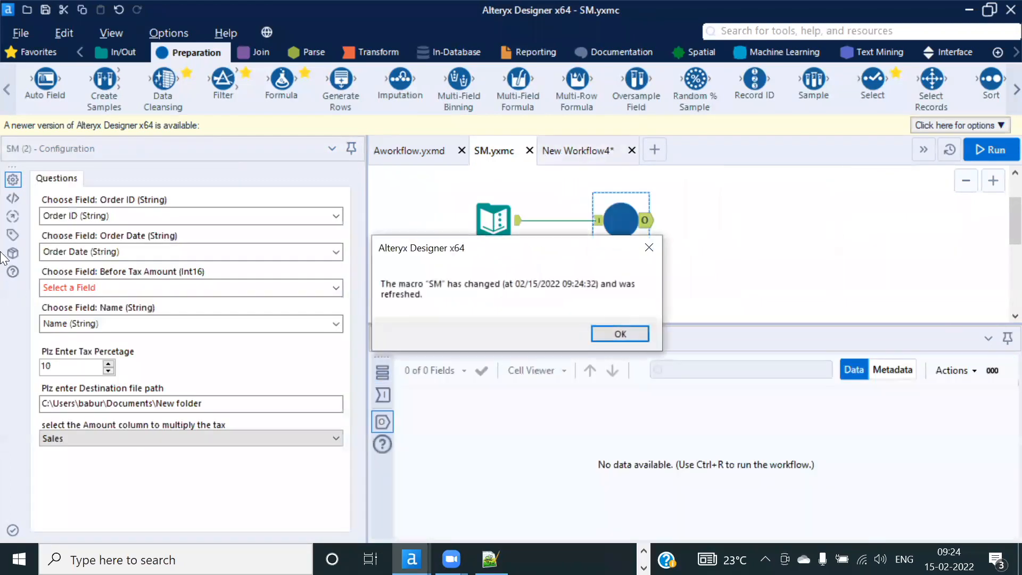
click(627, 330)
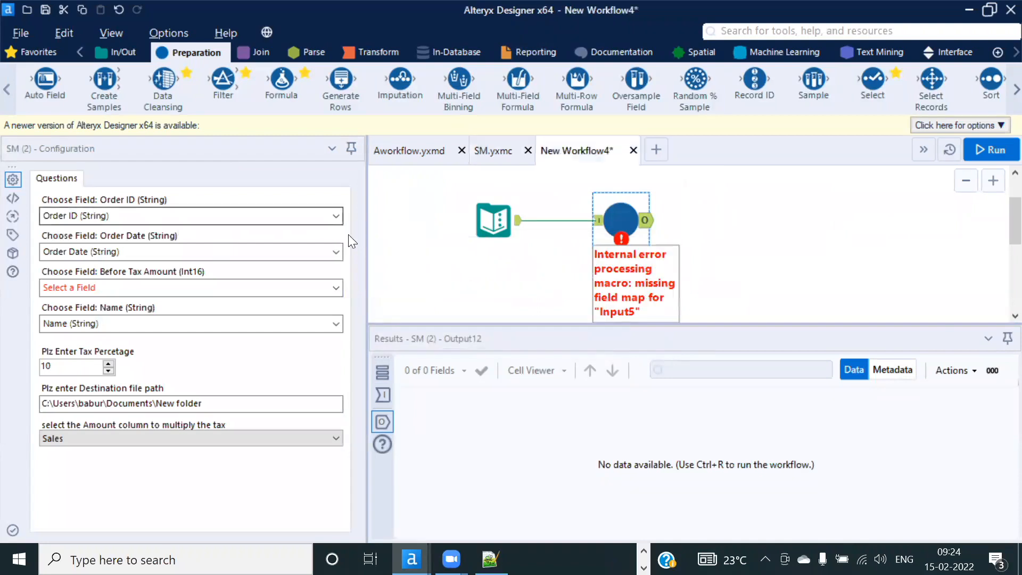
double_click(335, 248)
click(331, 282)
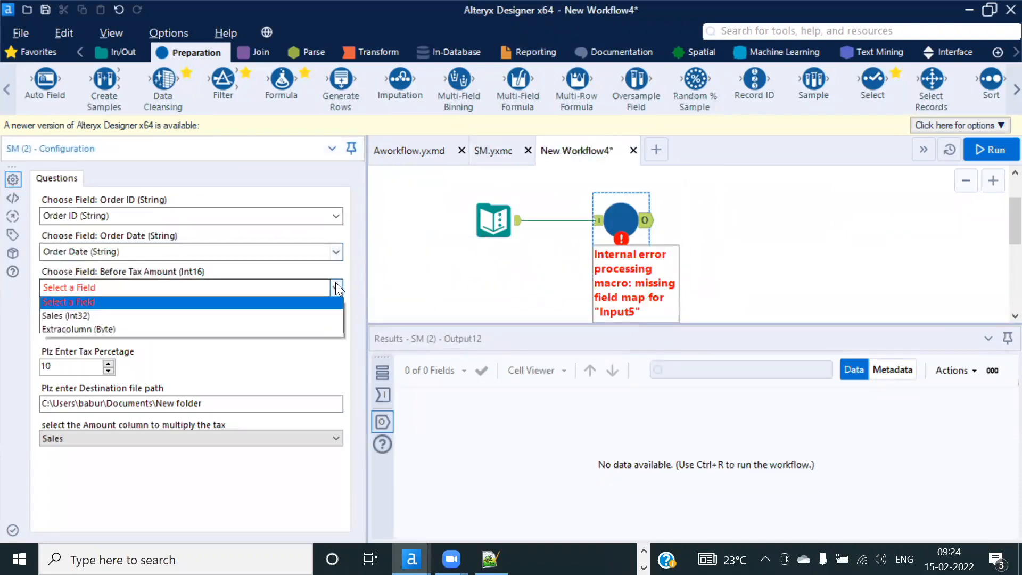
click(335, 282)
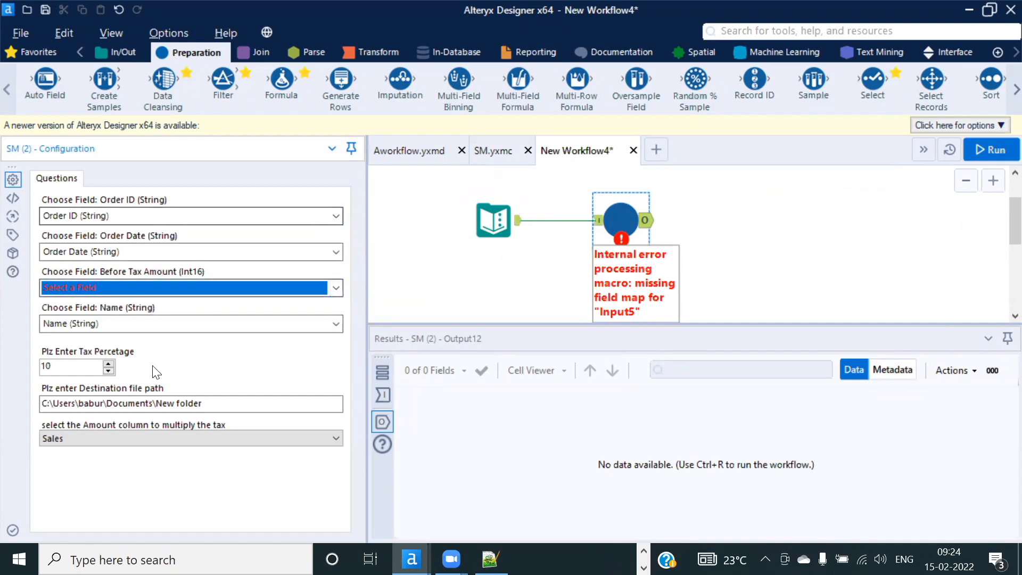
Step: Turn Show Field Map back off in the SM macro's Macro Input and refresh the macro in New Workflow4
click(495, 152)
click(458, 278)
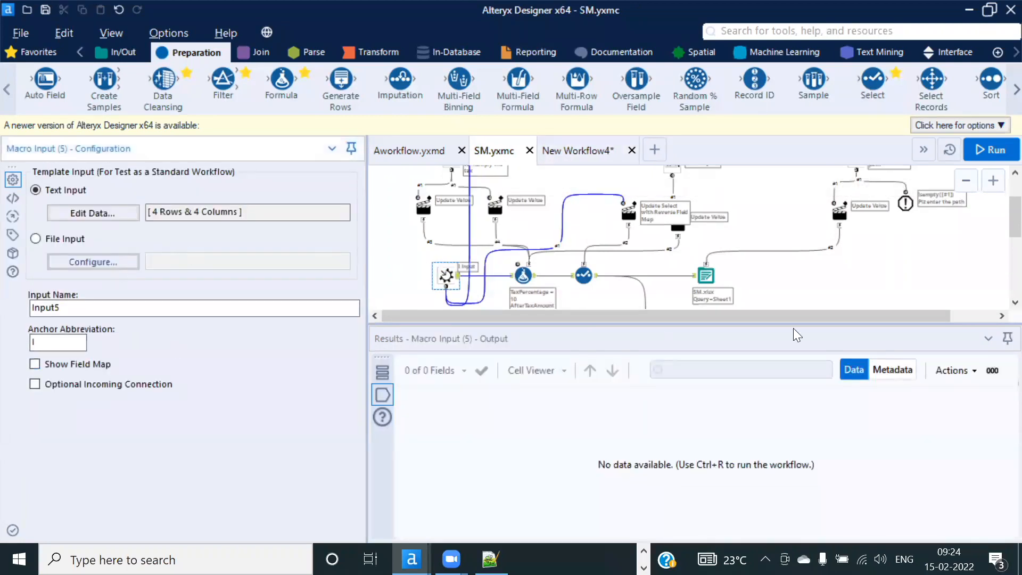
click(603, 185)
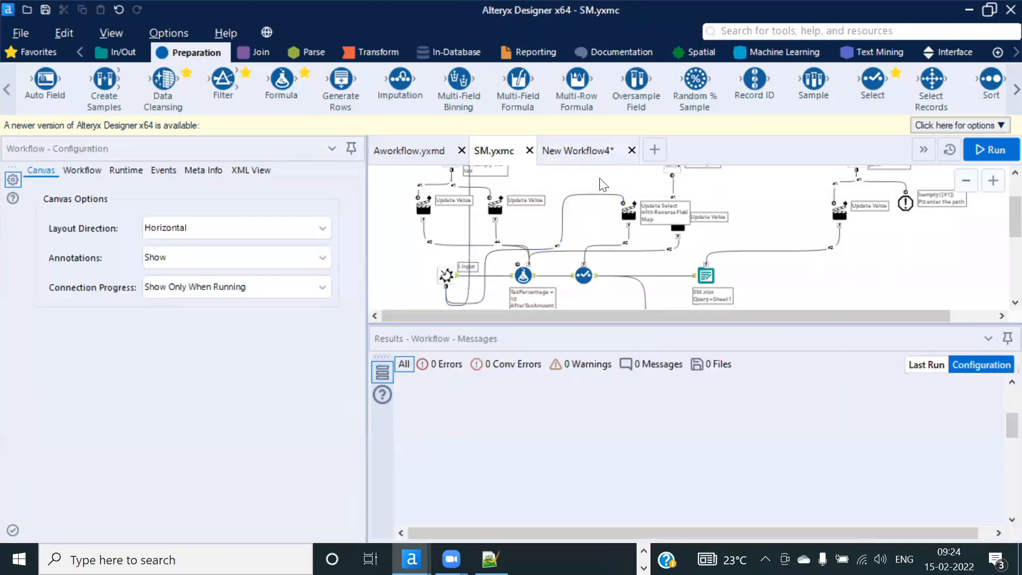
click(579, 153)
click(621, 334)
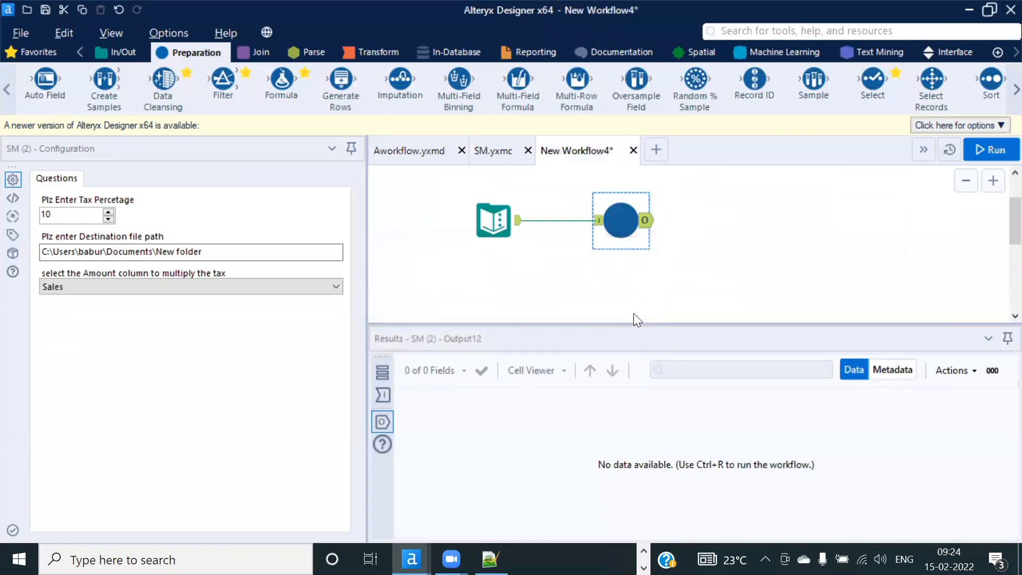
drag(432, 201, 753, 266)
click(615, 215)
click(488, 148)
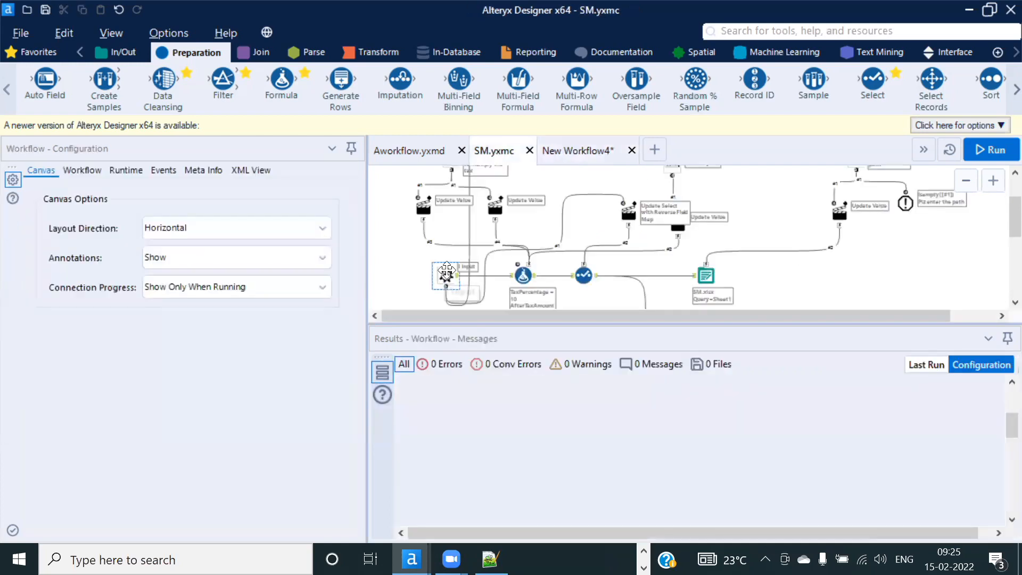
click(571, 152)
Step: Rename the Order ID, Order Date and Sales columns of New Workflow4's Text Input to ID, Date and Tax
ctrl+click(505, 212)
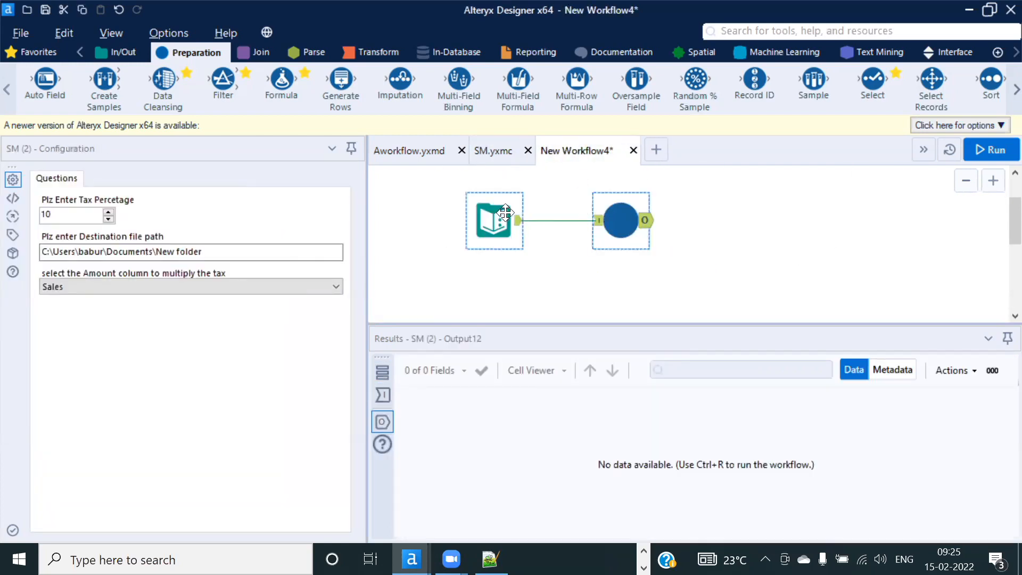
click(505, 212)
click(85, 195)
click(85, 193)
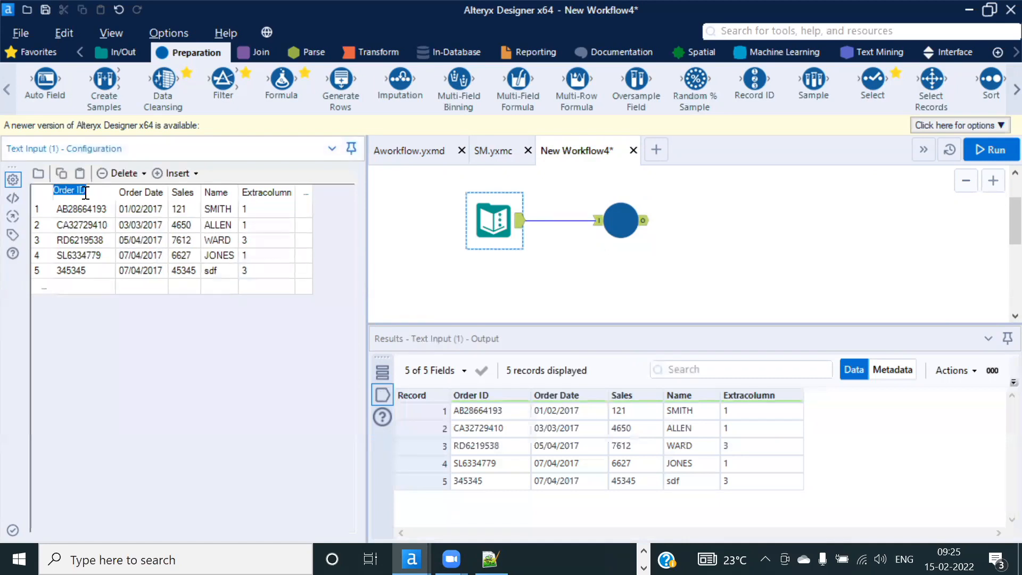
text(ID)
click(152, 196)
click(153, 193)
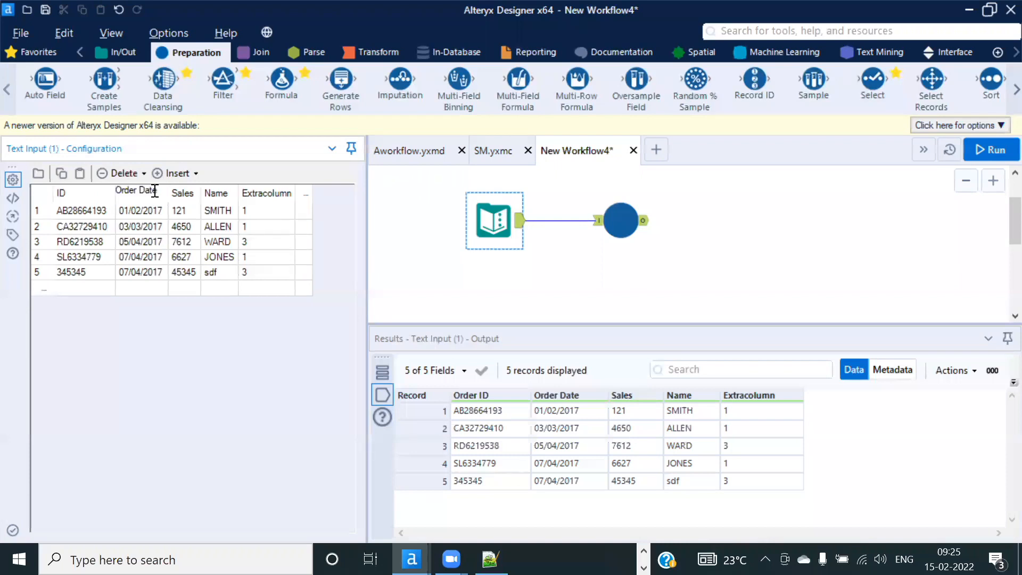
drag(160, 190, 116, 190)
text(Date)
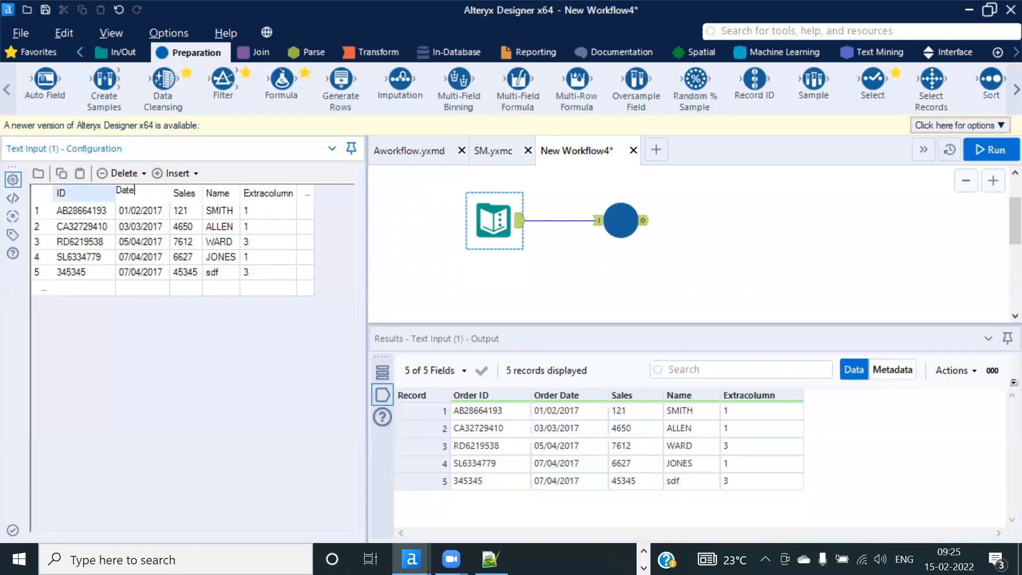
click(187, 195)
click(189, 194)
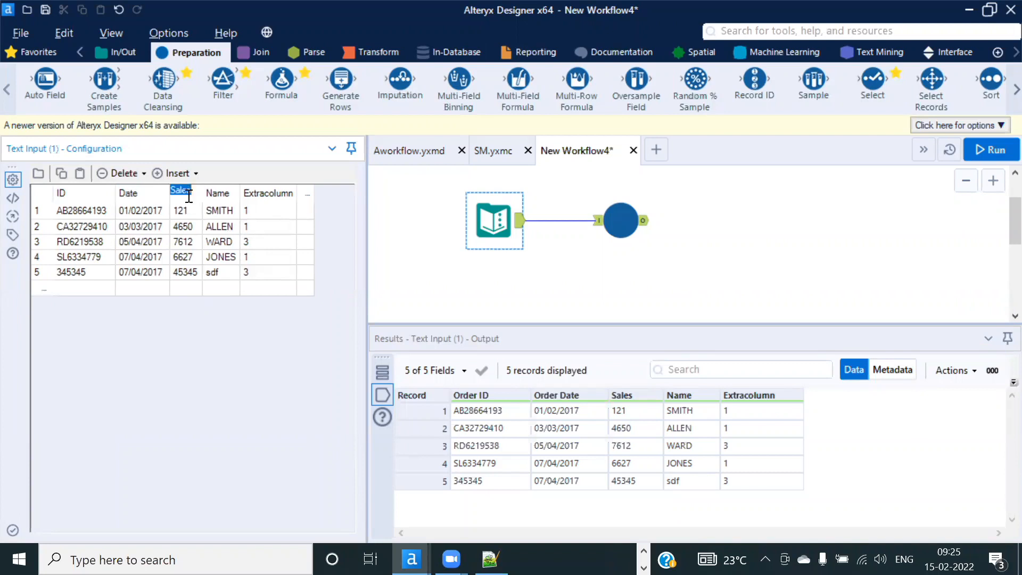
text(Tax)
Step: Run New Workflow4 with Tax as the SM macro's amount column and dismiss the run dialog
click(638, 223)
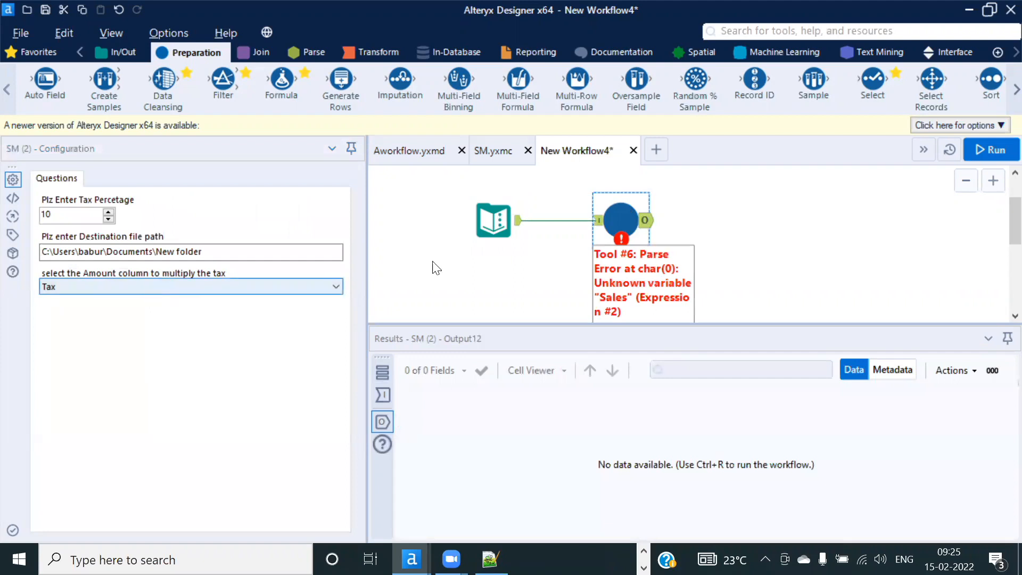
click(996, 149)
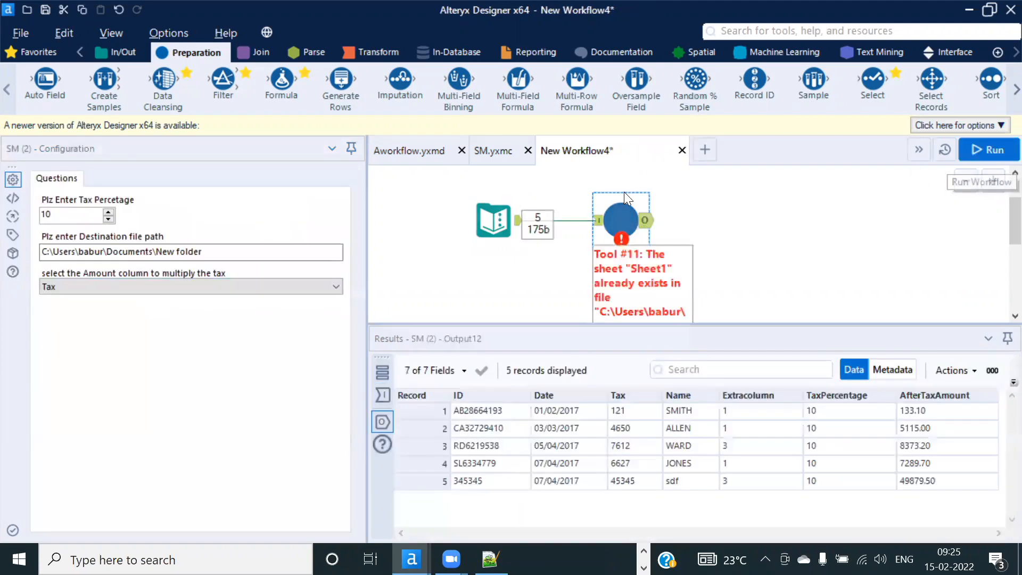
click(663, 343)
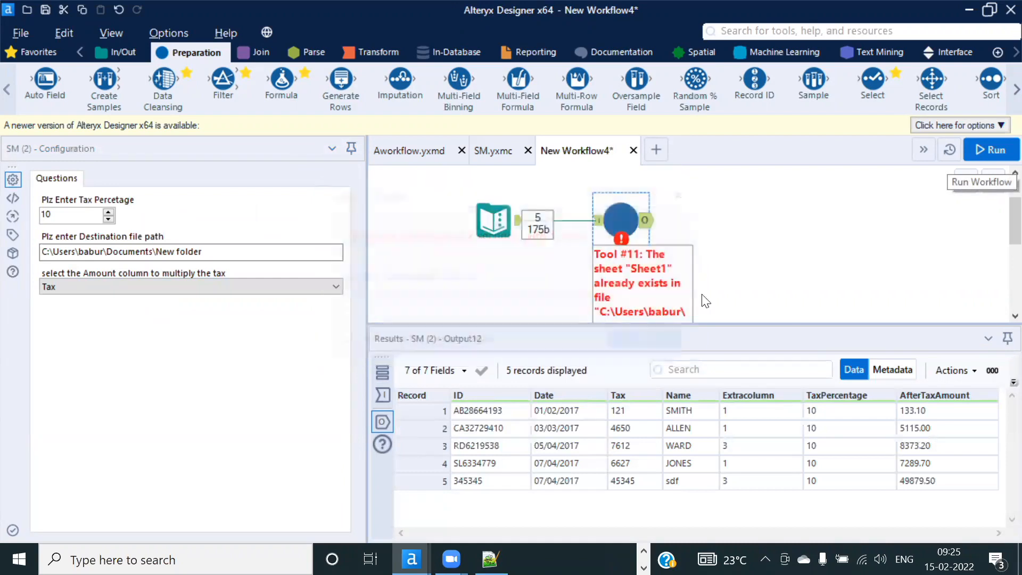
Step: Examine the ID, Date, Tax, TaxPercentage and AfterTaxAmount columns in the SM macro's output, as well as the run messages
drag(637, 418, 633, 481)
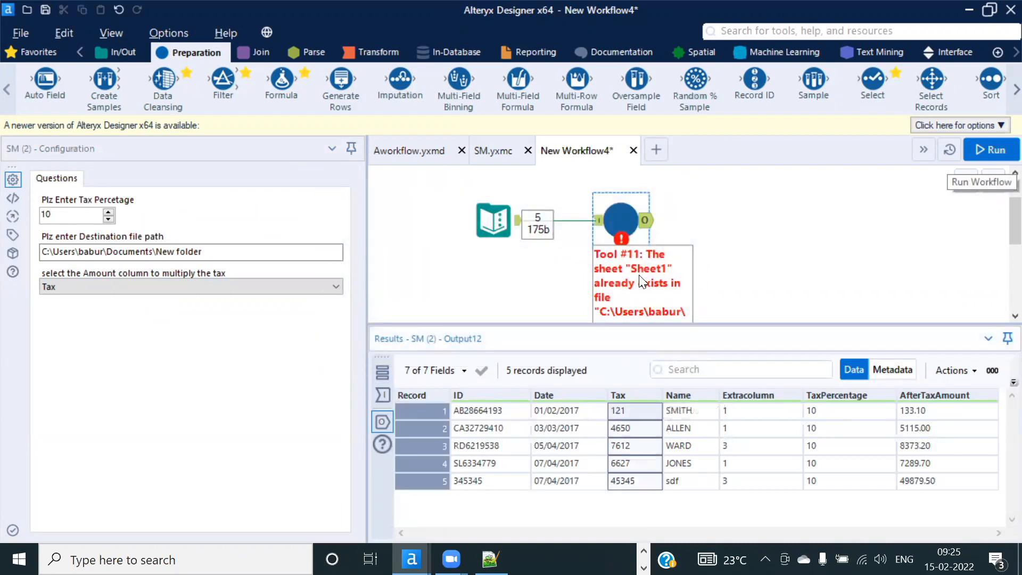
click(644, 446)
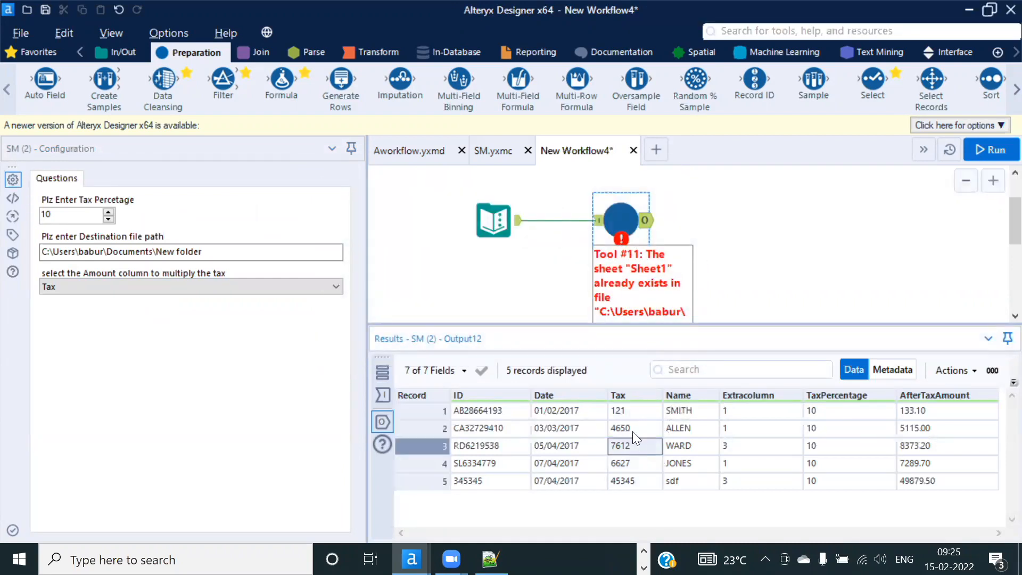
drag(627, 412, 631, 505)
drag(486, 416, 538, 486)
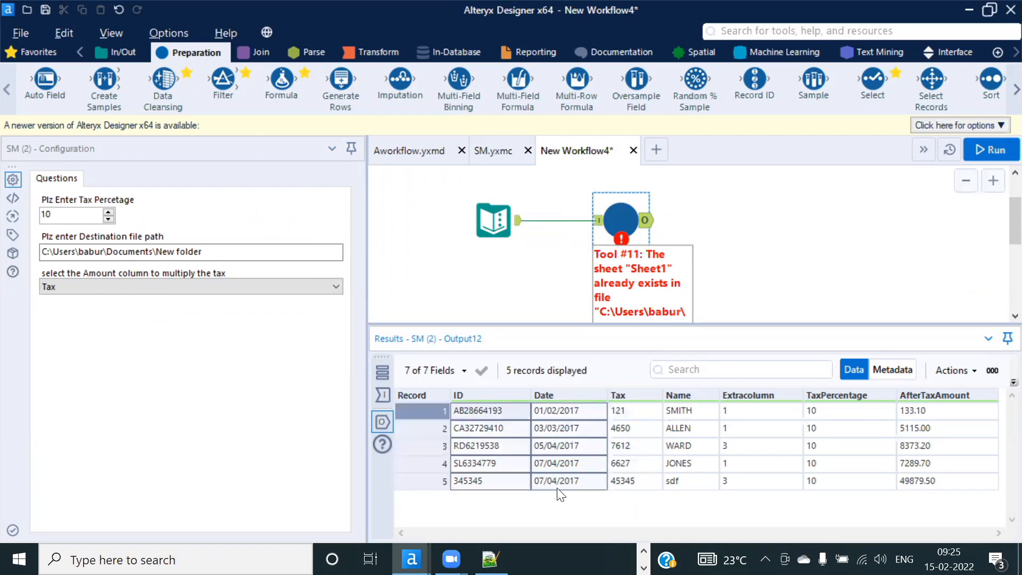
drag(942, 412, 941, 486)
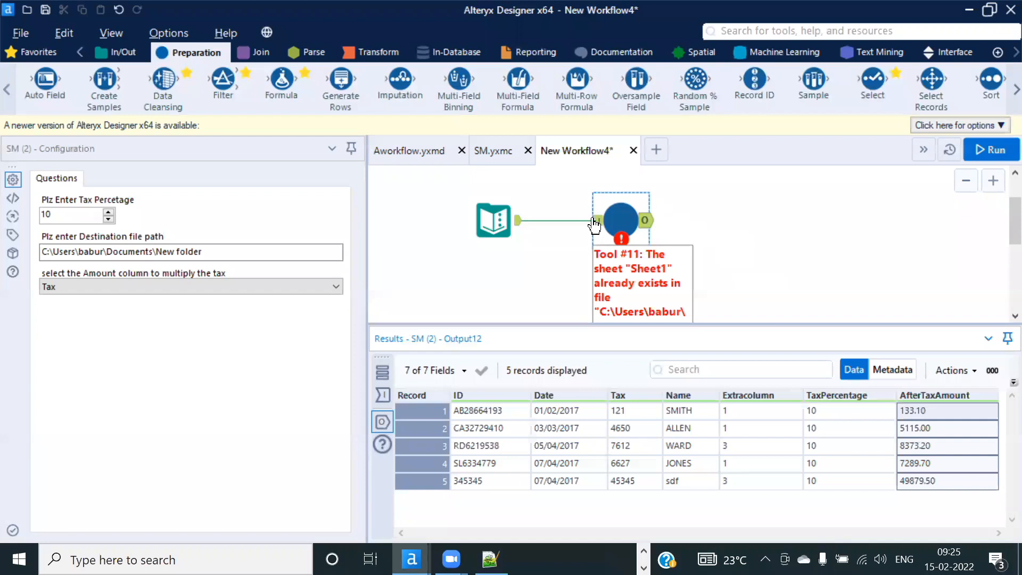
mouse_move(636, 229)
drag(627, 415, 638, 483)
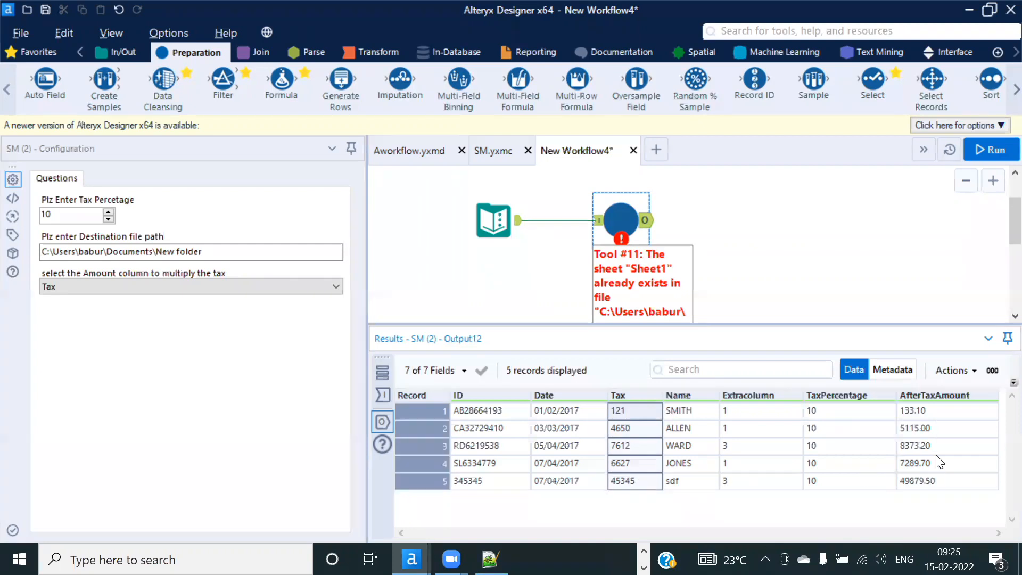
drag(851, 416, 851, 482)
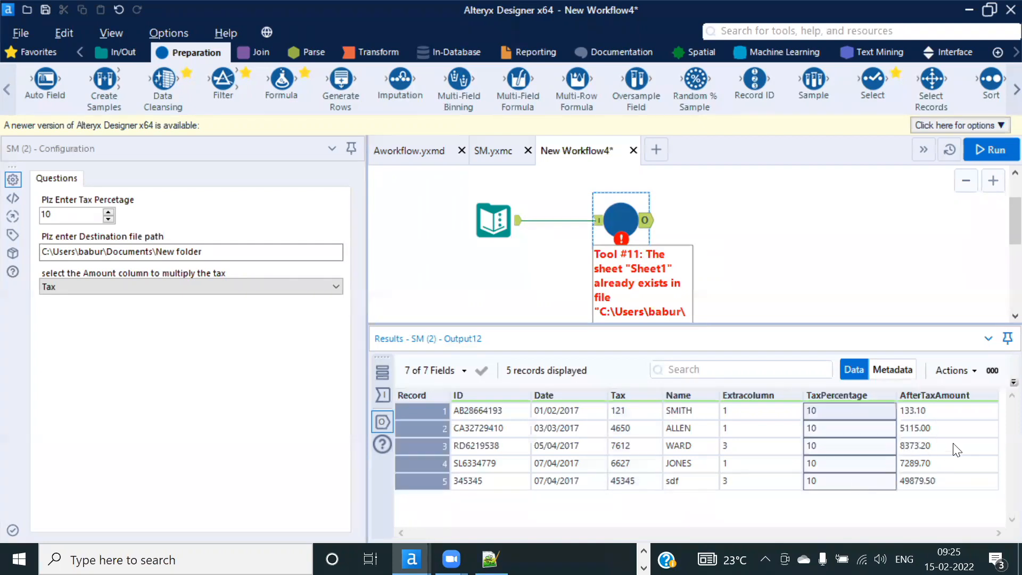
click(945, 416)
click(819, 239)
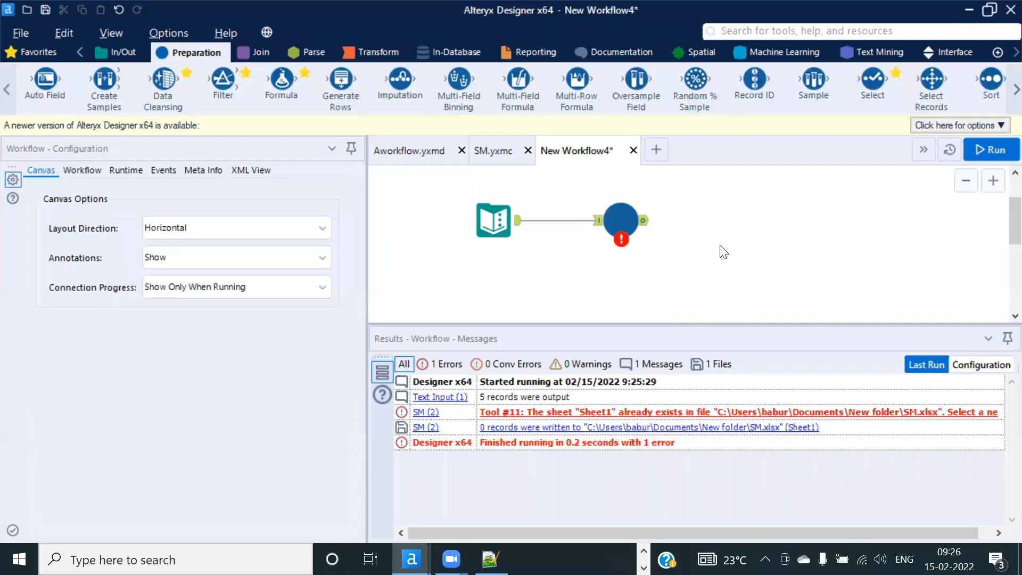
Step: Enlarge the SM macro's canvas area and inspect its Output Data tool and Error Message expression
click(491, 149)
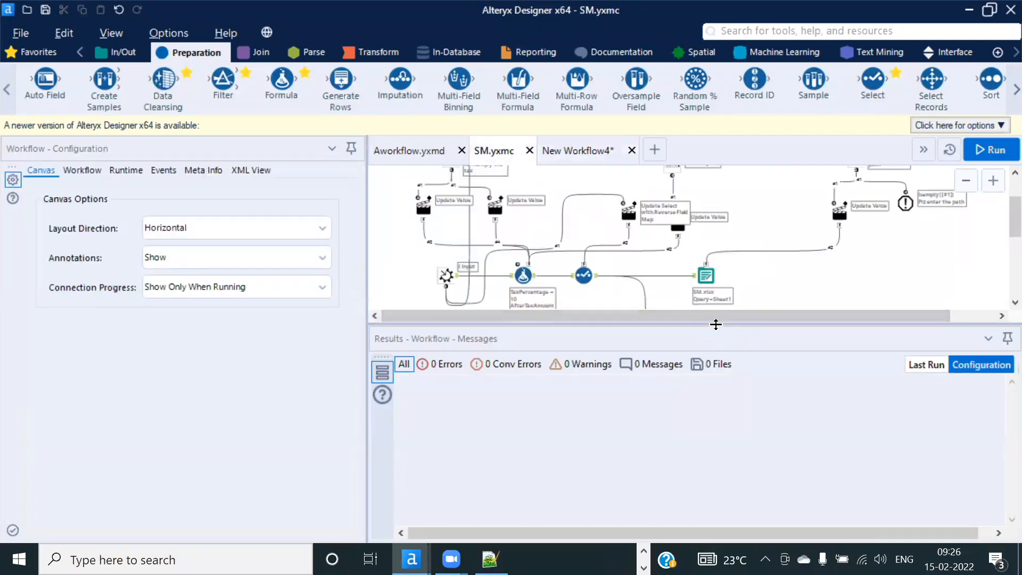
drag(719, 325, 708, 389)
scroll(675, 264, down, 1)
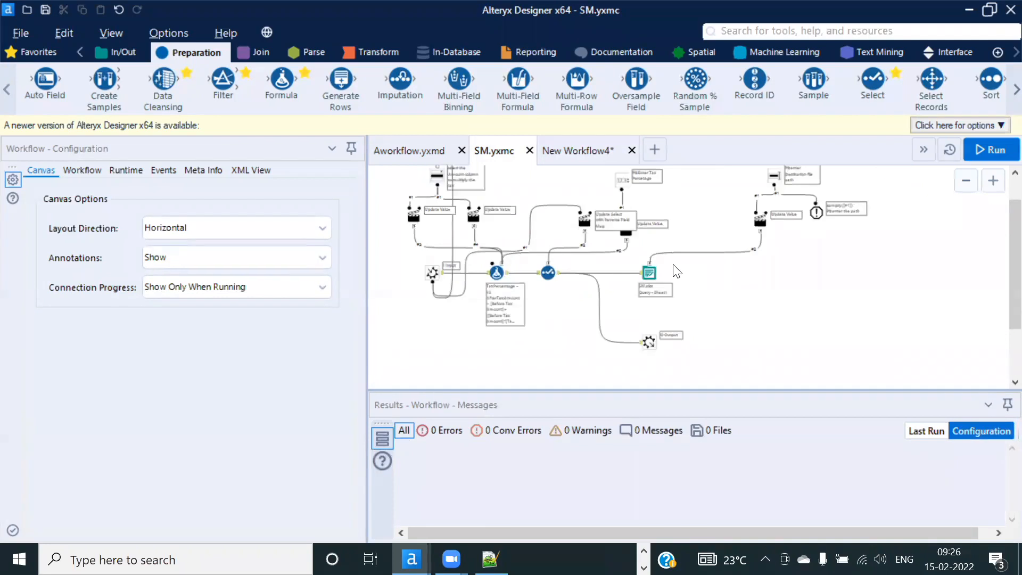
scroll(675, 270, up, 1)
click(651, 290)
click(816, 228)
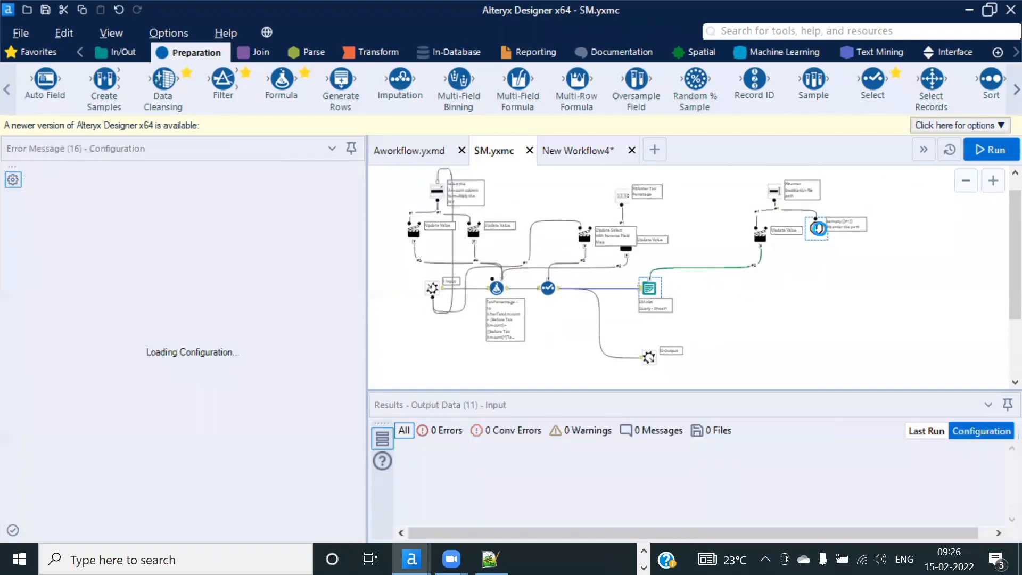
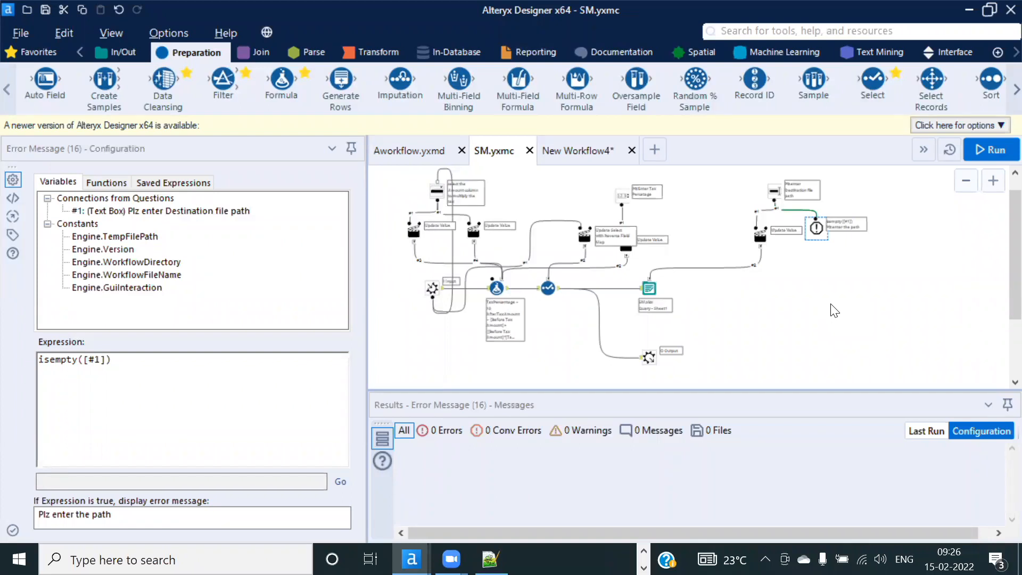
Step: Return to New Workflow4 and review the columns of its Text Input
click(570, 150)
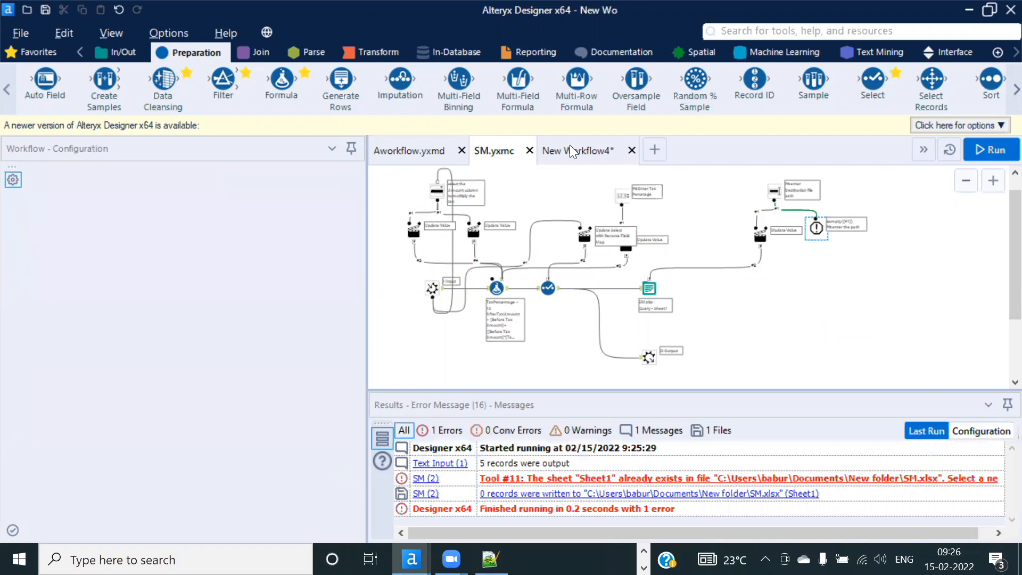
click(620, 222)
click(505, 226)
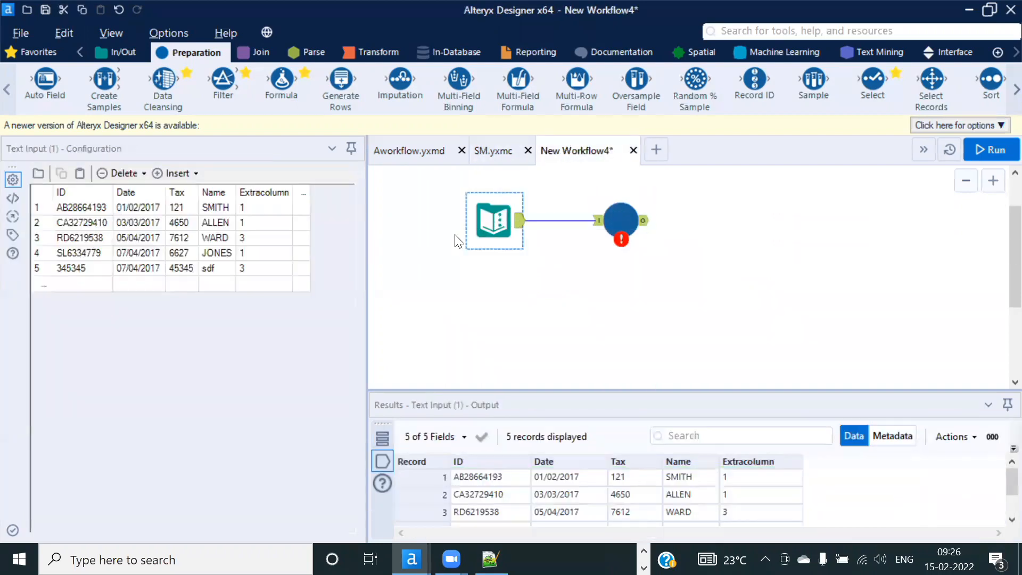
Step: Clear the SM macro's destination file path, run New Workflow4, and check the outcome against the Error Message tool in SM.yxmc
click(615, 222)
click(273, 260)
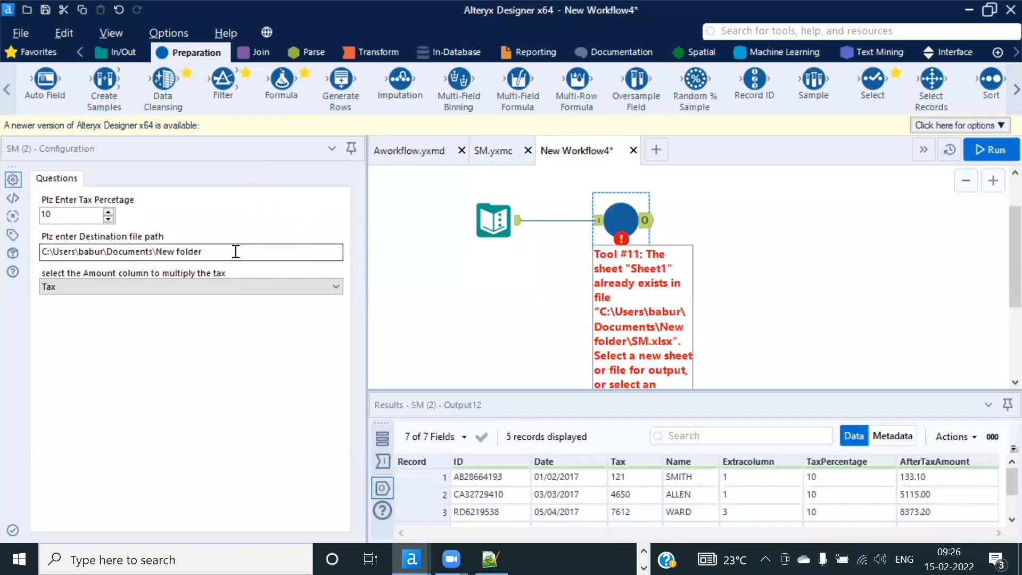
key(ctrl+a)
key(BackSpace)
click(886, 278)
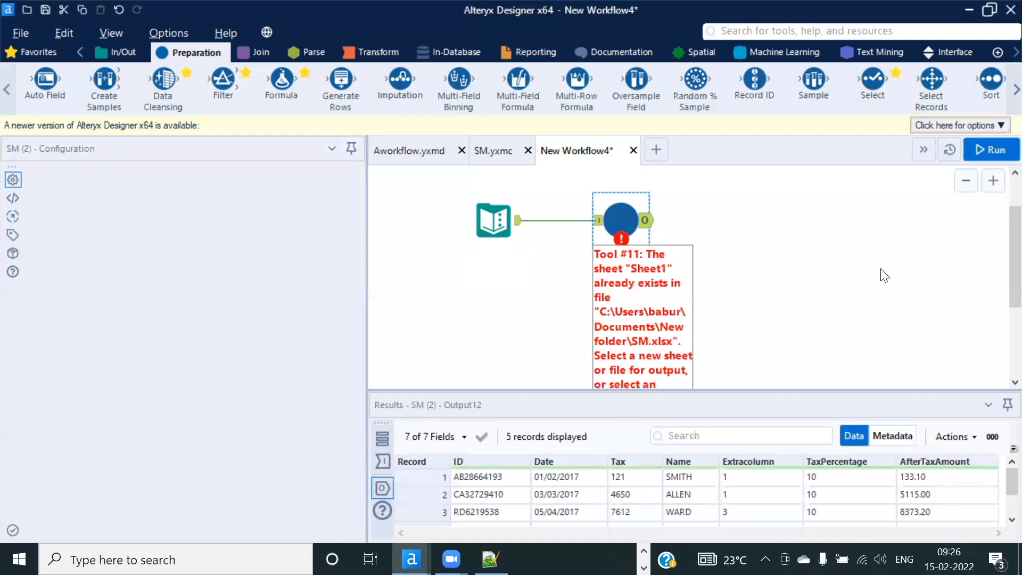
key(ctrl+r)
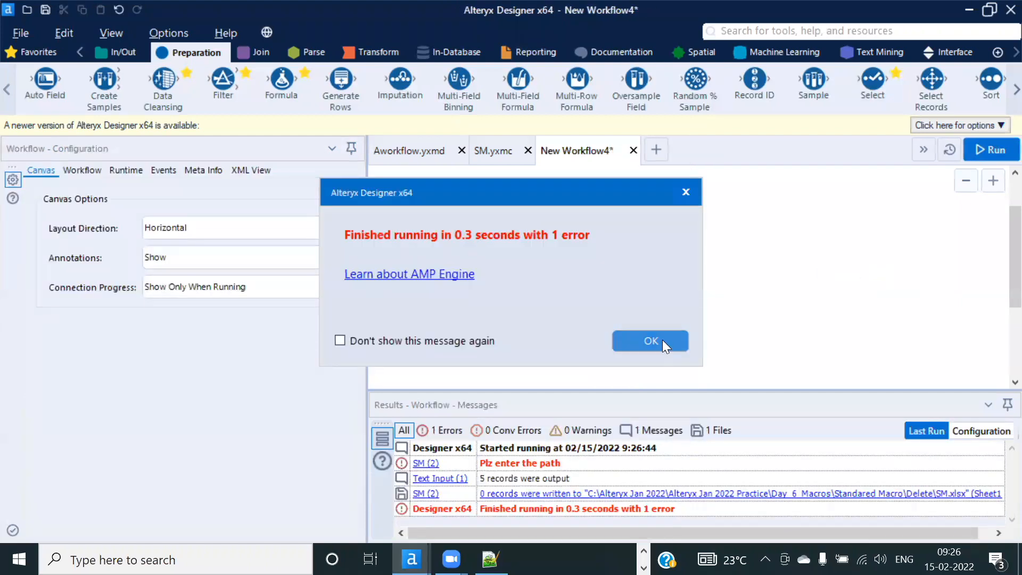
click(661, 339)
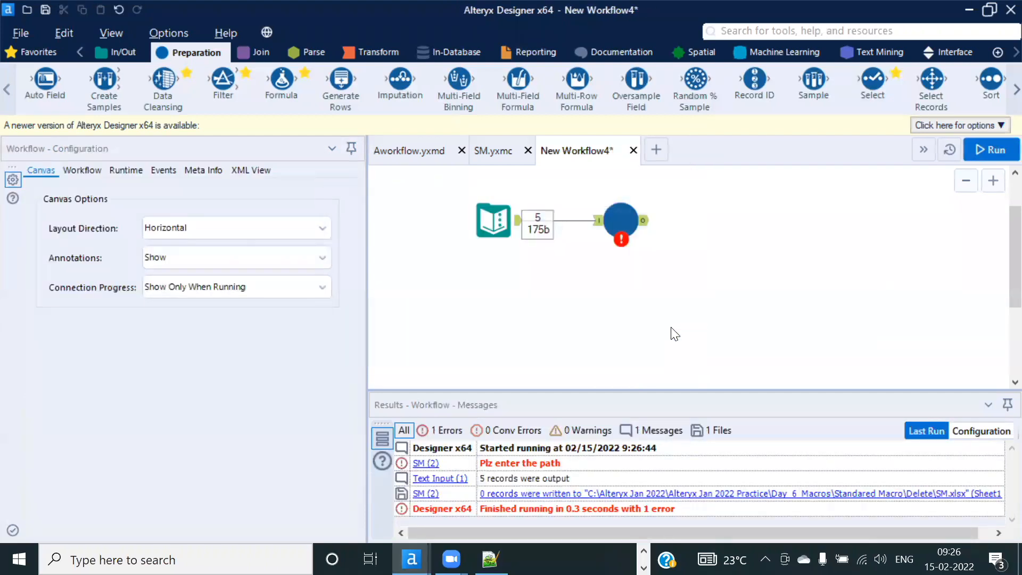
click(498, 151)
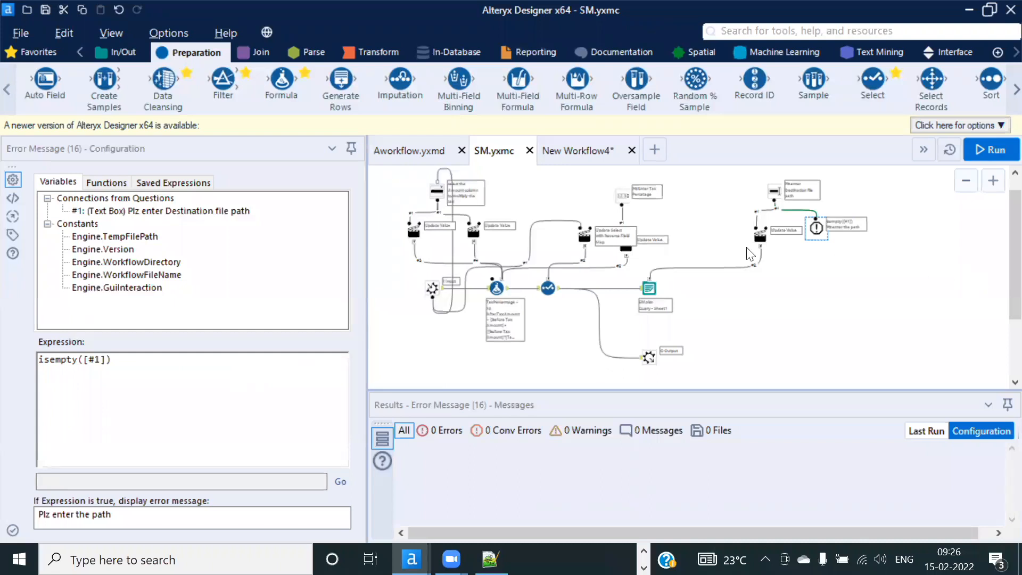
click(572, 151)
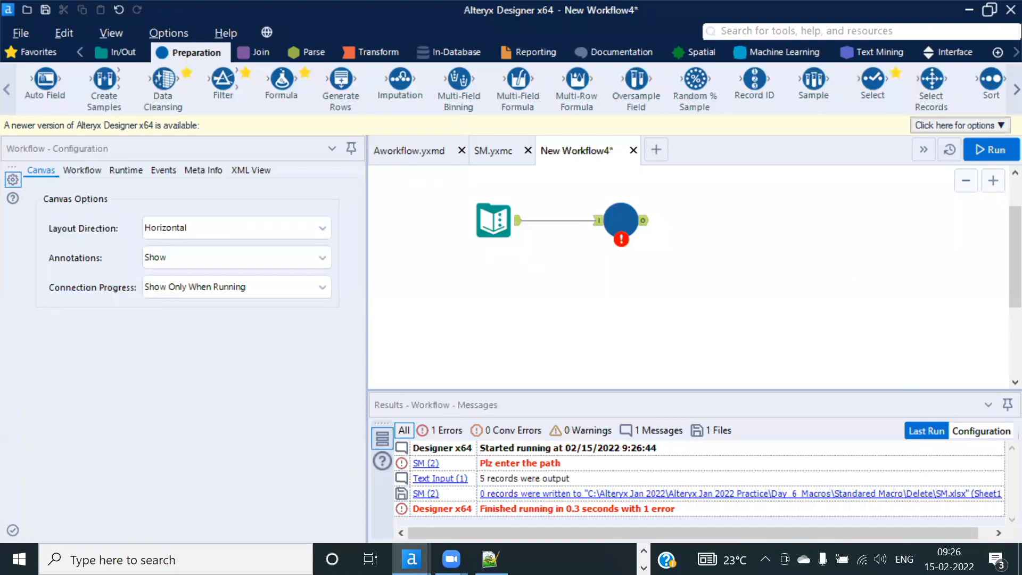
Step: Switch to File Explorer and open the Currancy number format macro from New folder under Day_6_Macros > Standared Macro
click(644, 551)
mouse_move(435, 559)
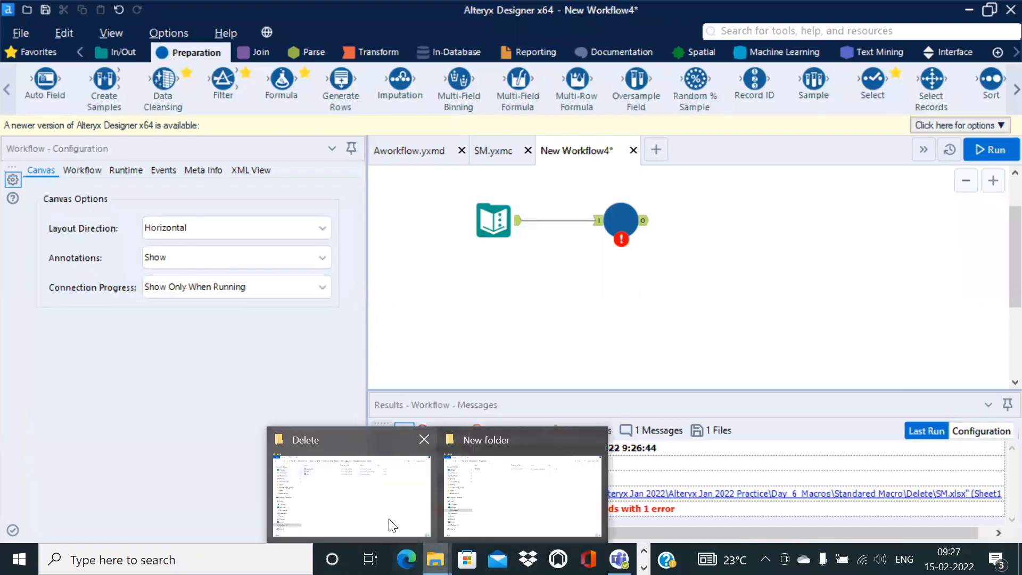
click(392, 526)
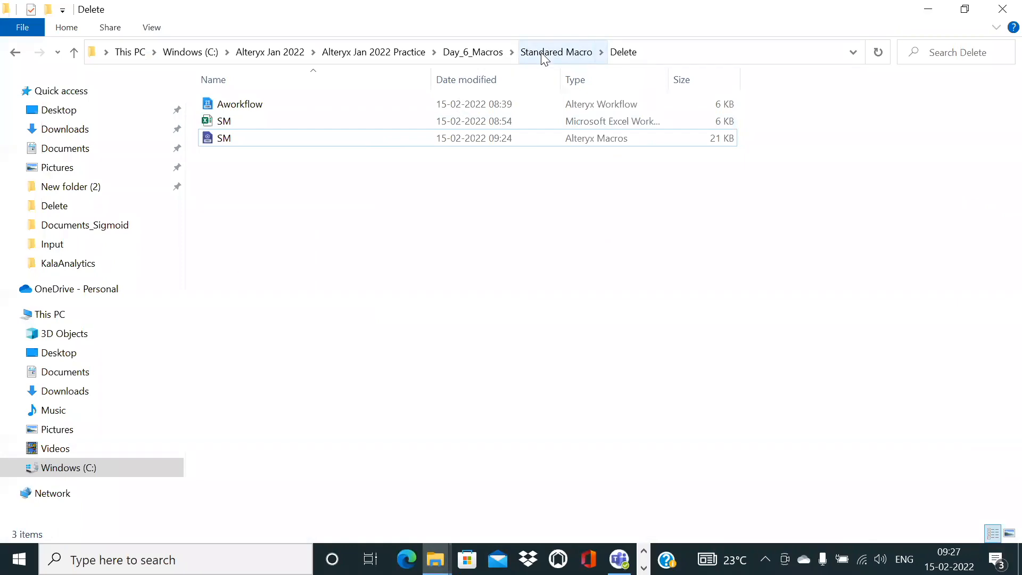
click(465, 56)
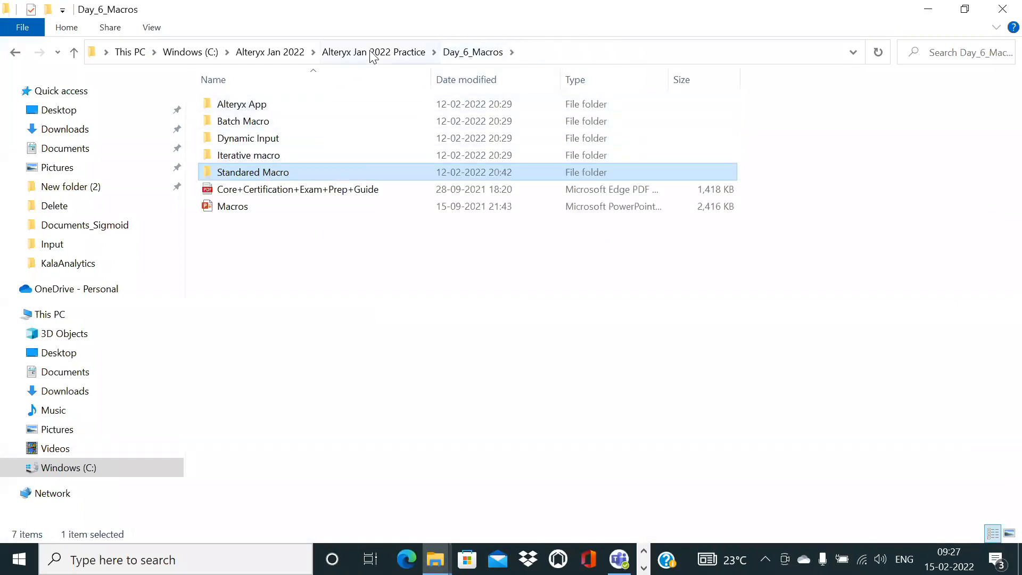
double_click(272, 173)
click(245, 123)
double_click(245, 123)
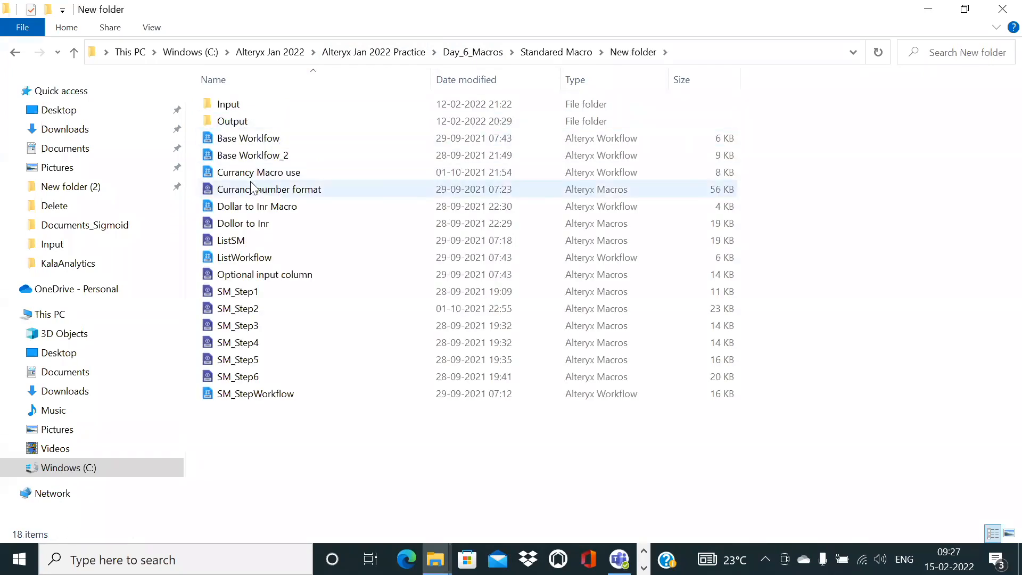
click(233, 208)
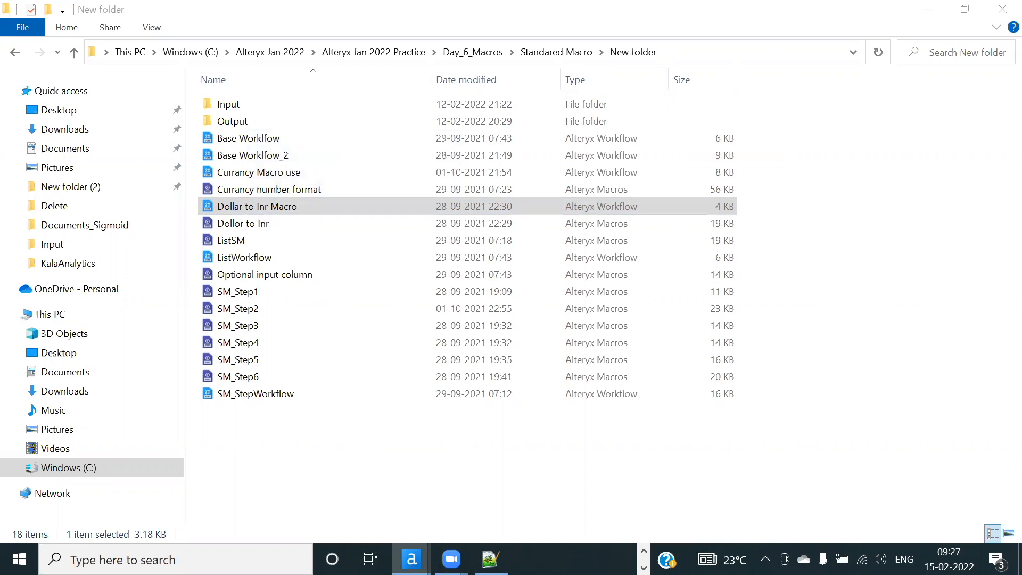
click(262, 190)
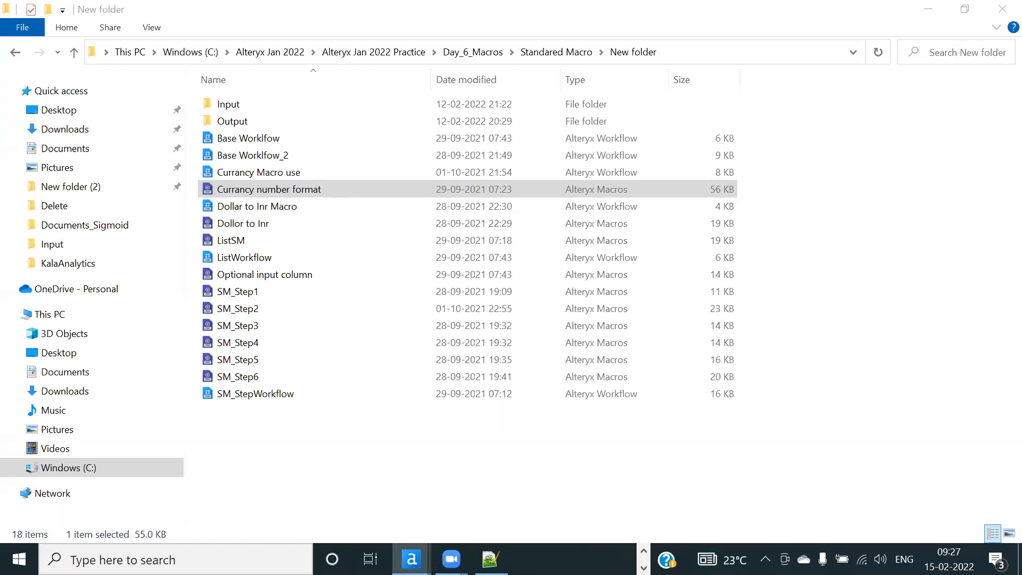
Step: Look at the New folder in Documents, and switch back to New Workflow4 in Alteryx Designer
click(644, 551)
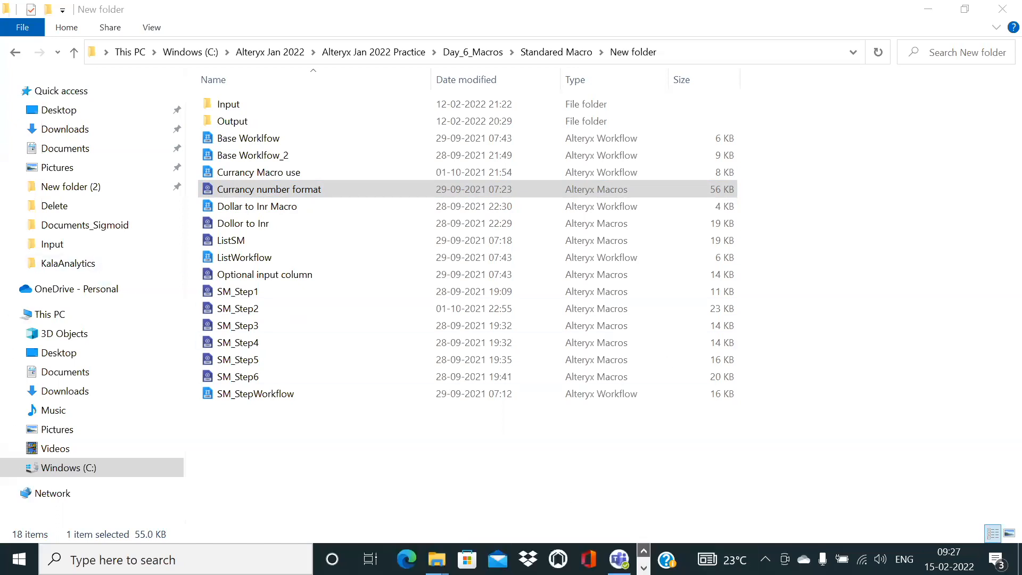
mouse_move(435, 559)
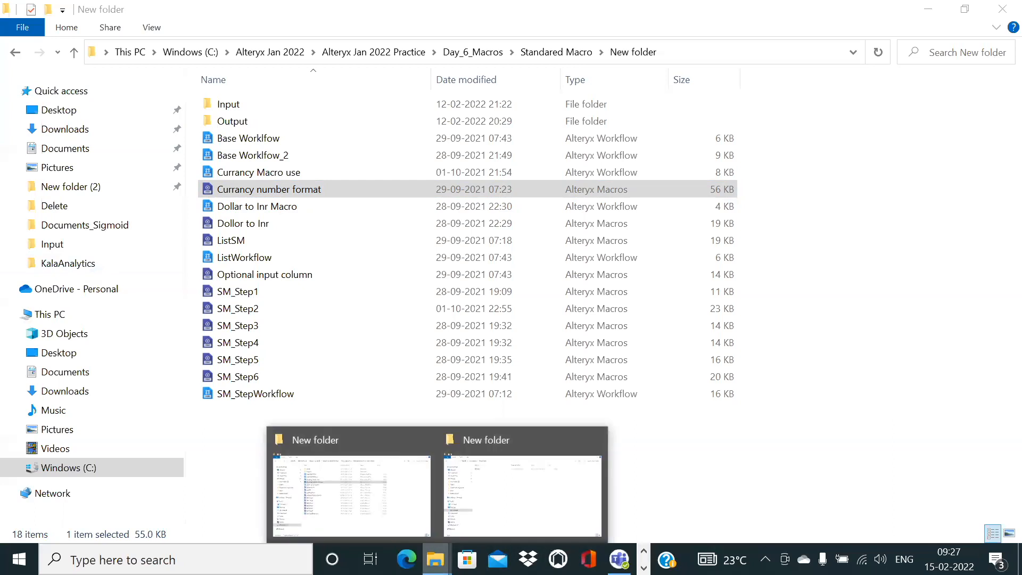
click(521, 503)
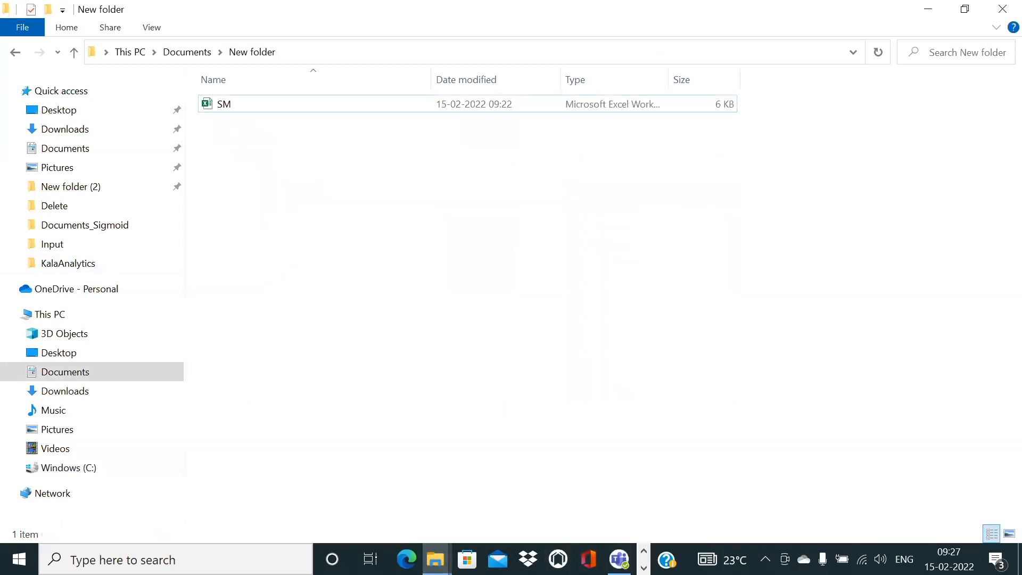
click(643, 552)
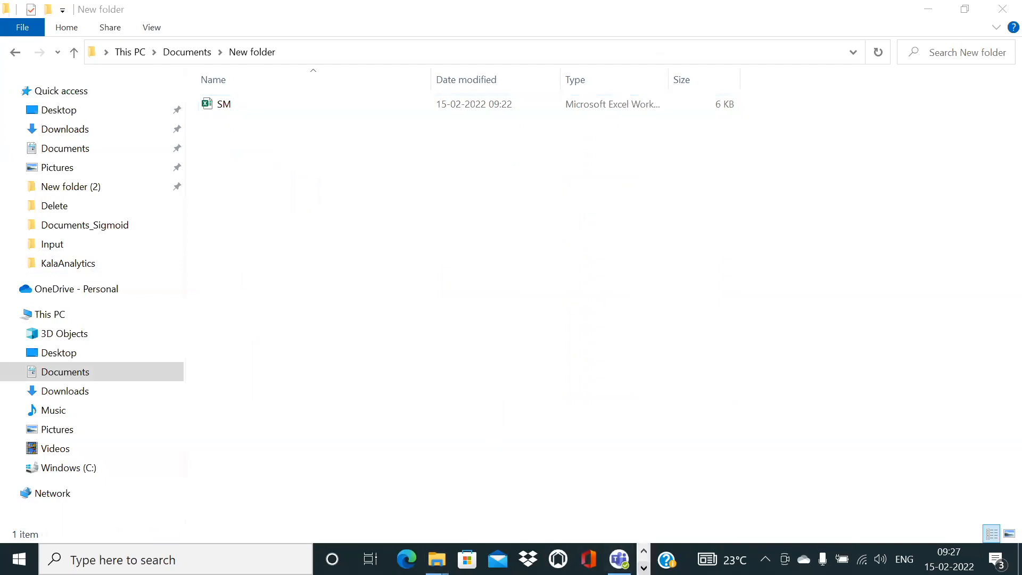
click(644, 568)
mouse_move(412, 559)
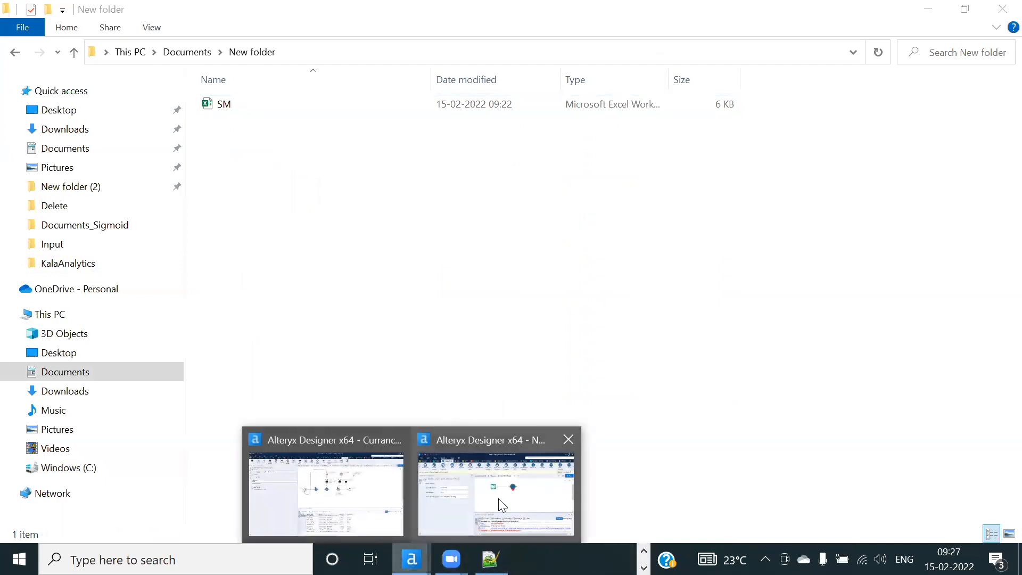
click(468, 503)
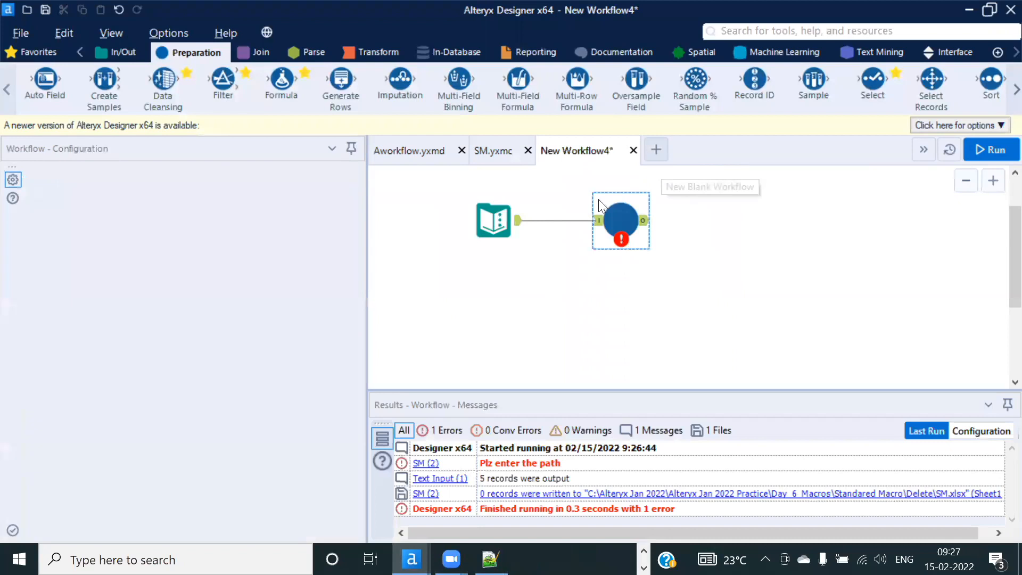
Step: Paste the copied employee pay Text Input into a new blank workflow, run it and dismiss the run dialog
click(656, 151)
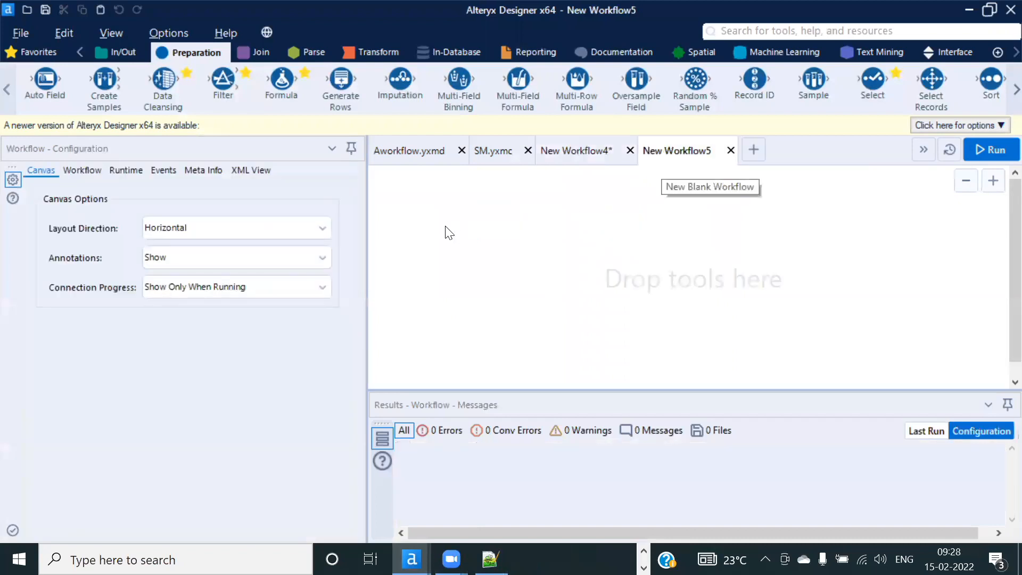
key(ctrl+v)
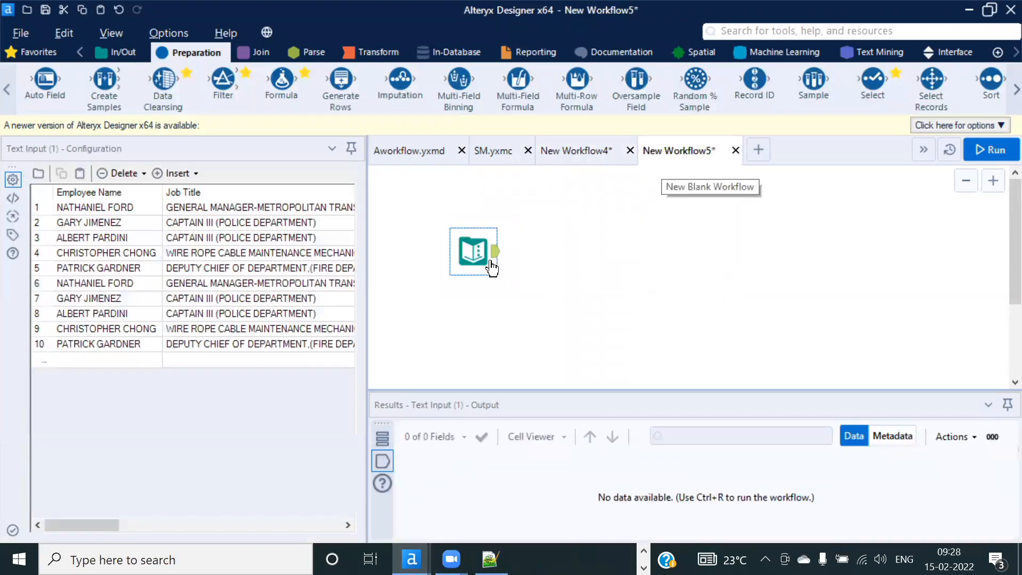
click(988, 150)
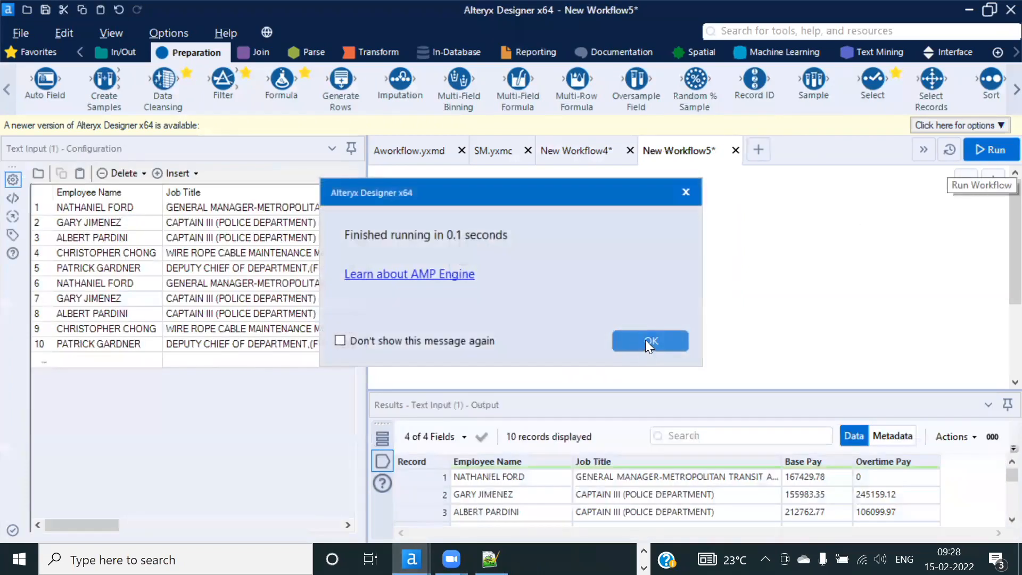
click(647, 342)
Step: Enlarge the results area and examine the Base Pay and Overtime Pay columns of the Text Input
drag(598, 390, 557, 347)
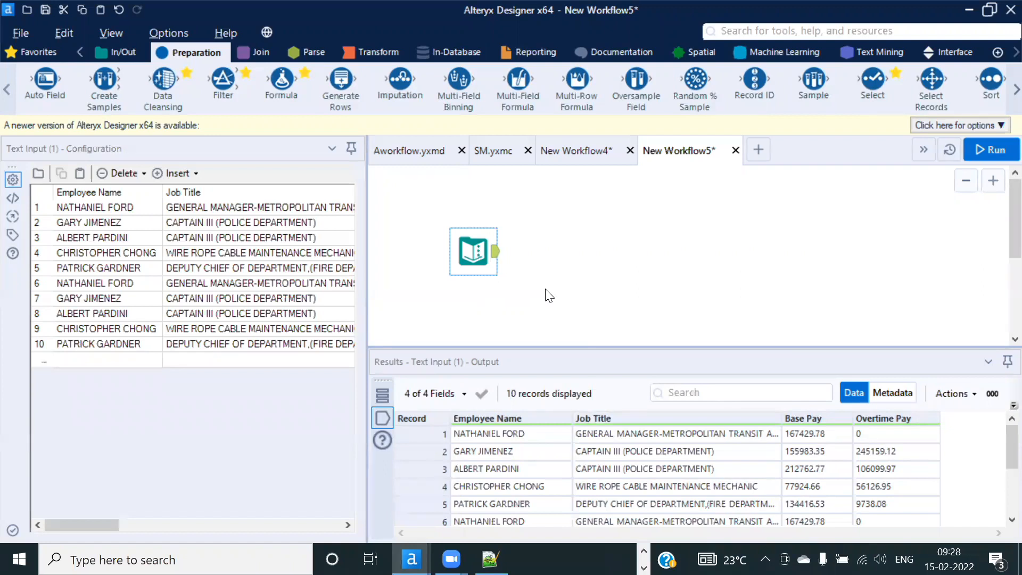
drag(820, 438, 875, 522)
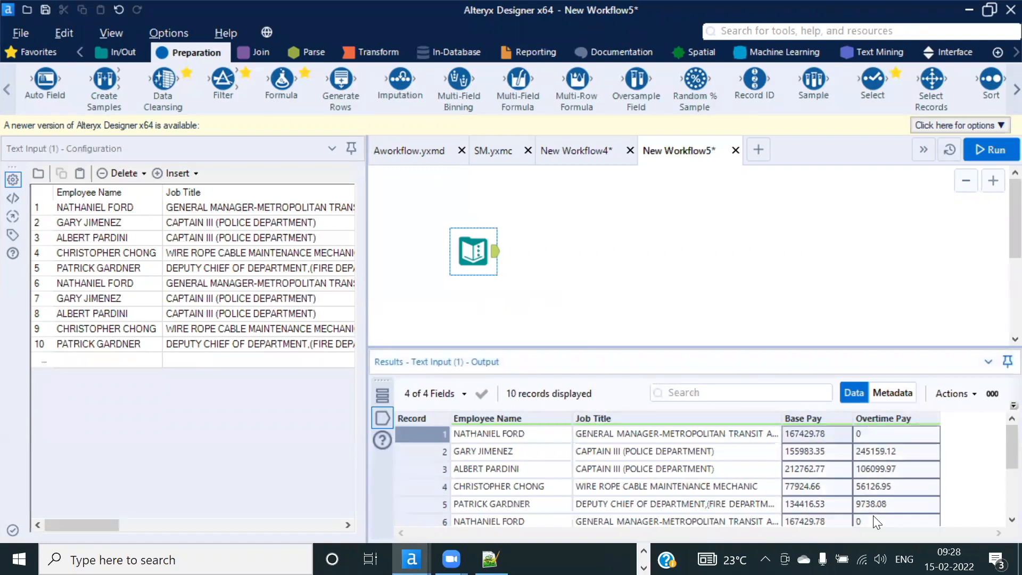
Step: Look through all employee records output by the Text Input tool, enlarging the results area to show more rows
scroll(874, 474, down, 2)
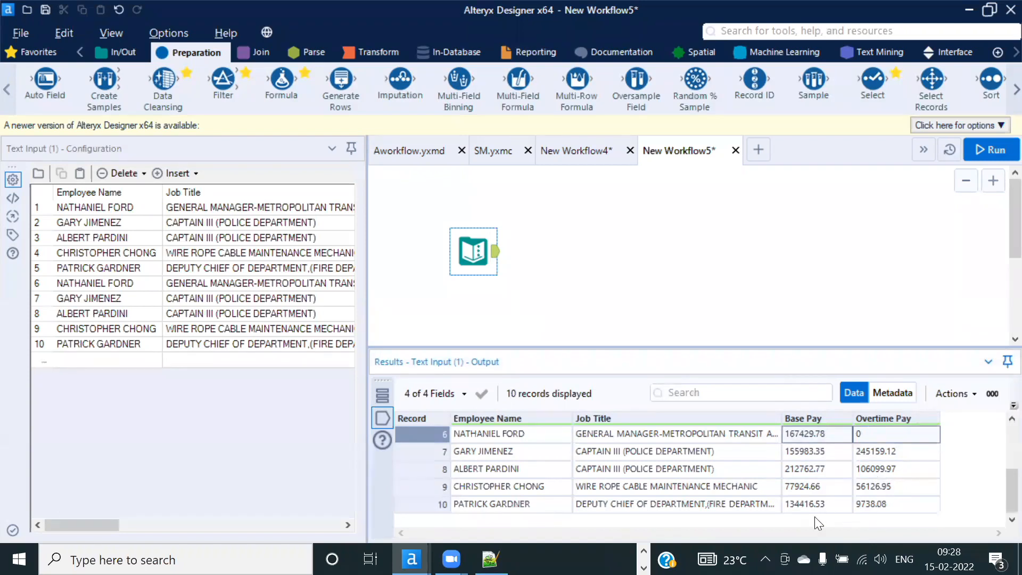
scroll(837, 508, up, 2)
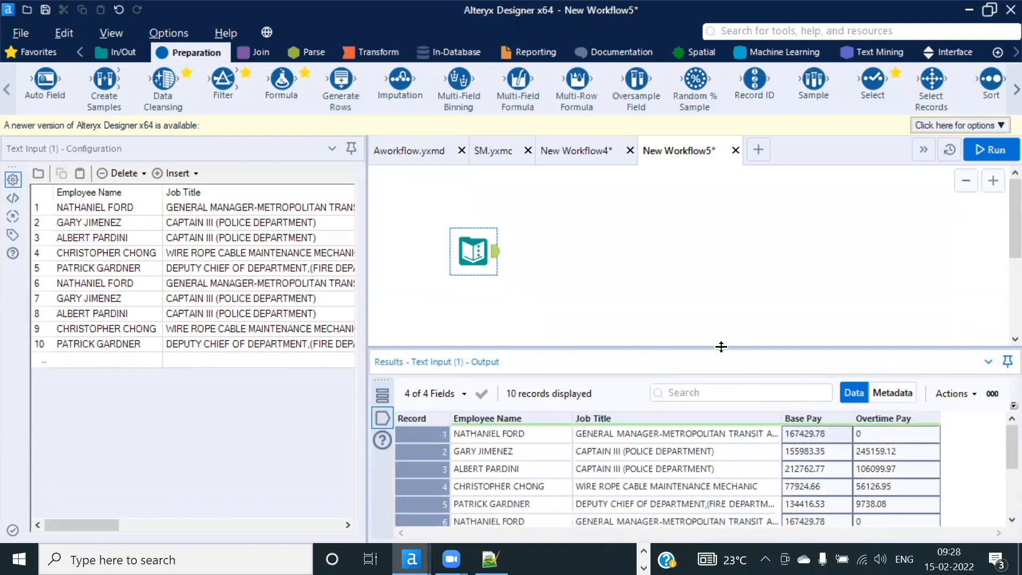
drag(713, 347, 711, 291)
click(817, 447)
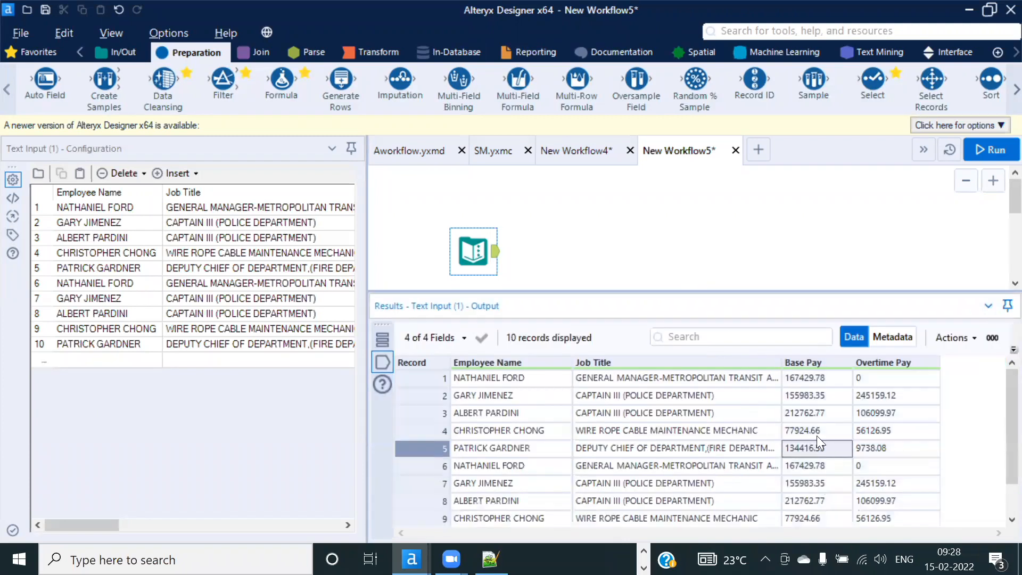
Step: Open Excel and create a blank workbook for the employee pay records
right_click(511, 379)
click(579, 349)
click(544, 334)
click(176, 559)
text(excel)
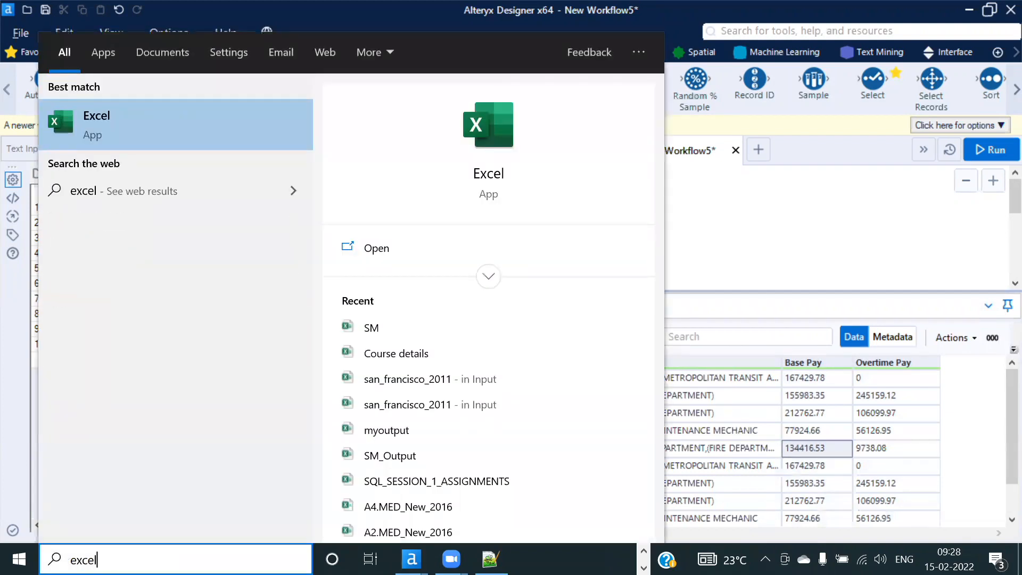
key(Return)
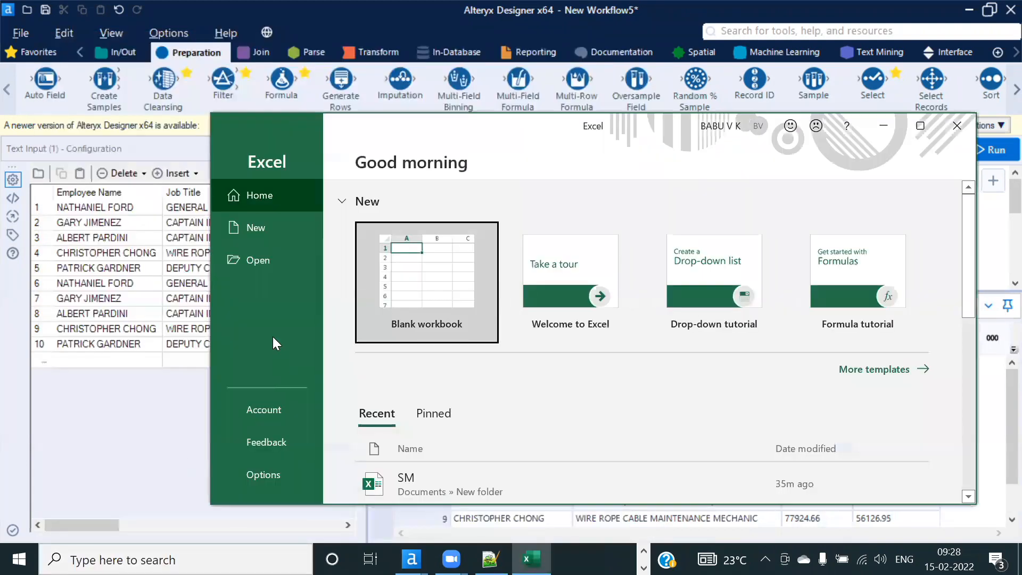
click(445, 261)
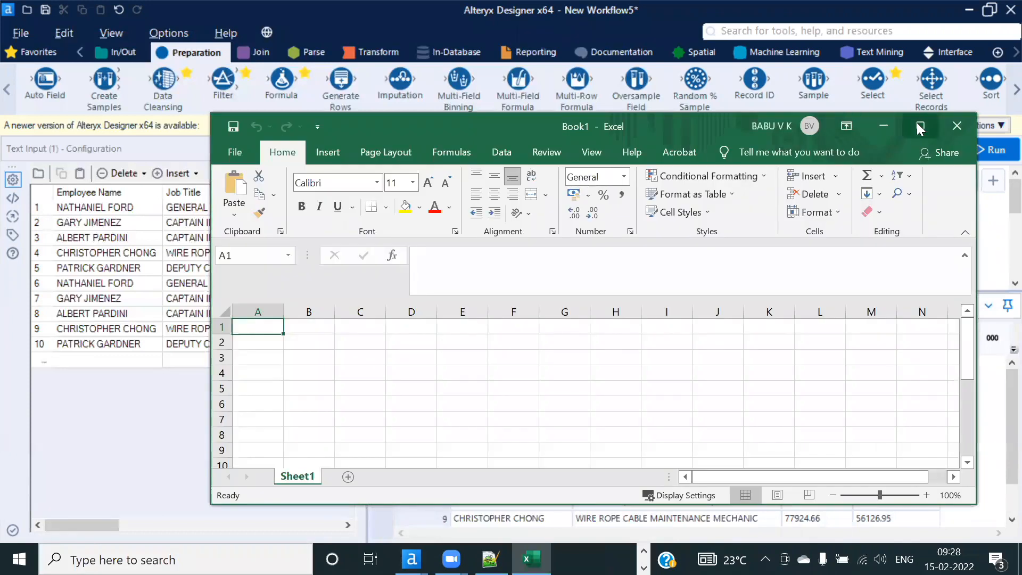
Step: Paste the copied employee records starting at cell B1 of the maximized workbook and autofit all column widths
click(916, 122)
click(89, 213)
key(ctrl+v)
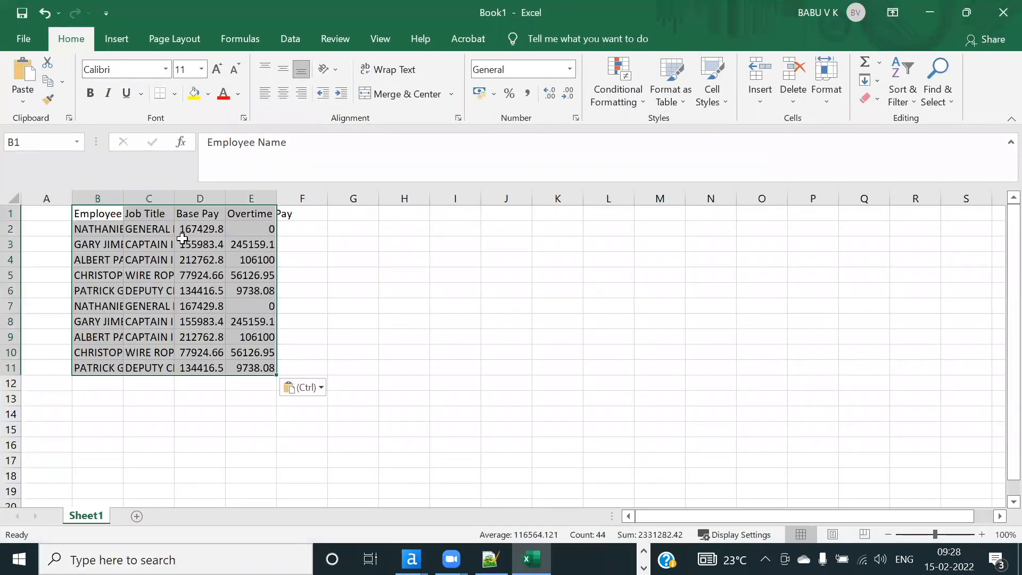
click(10, 213)
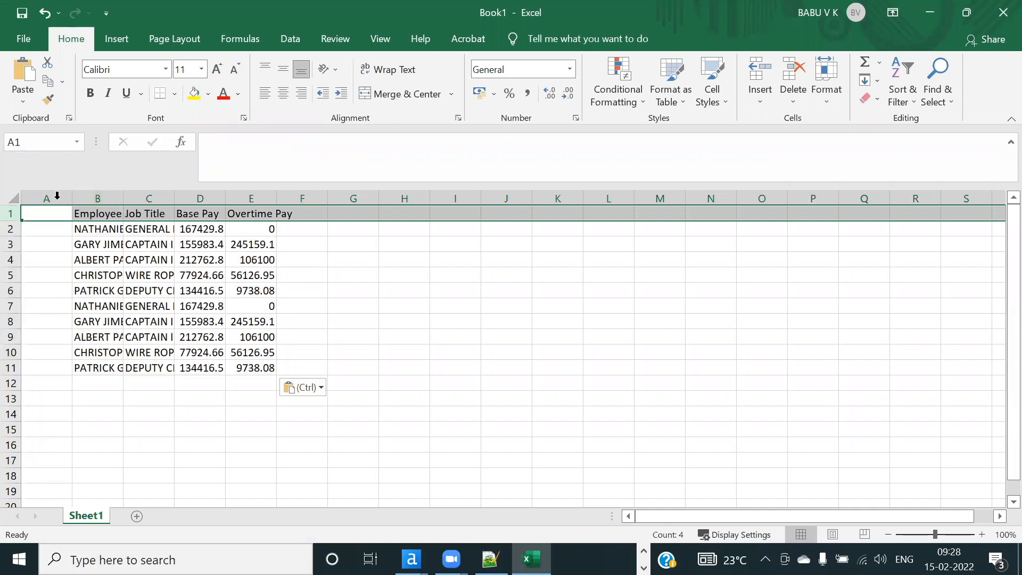
click(11, 198)
double_click(123, 198)
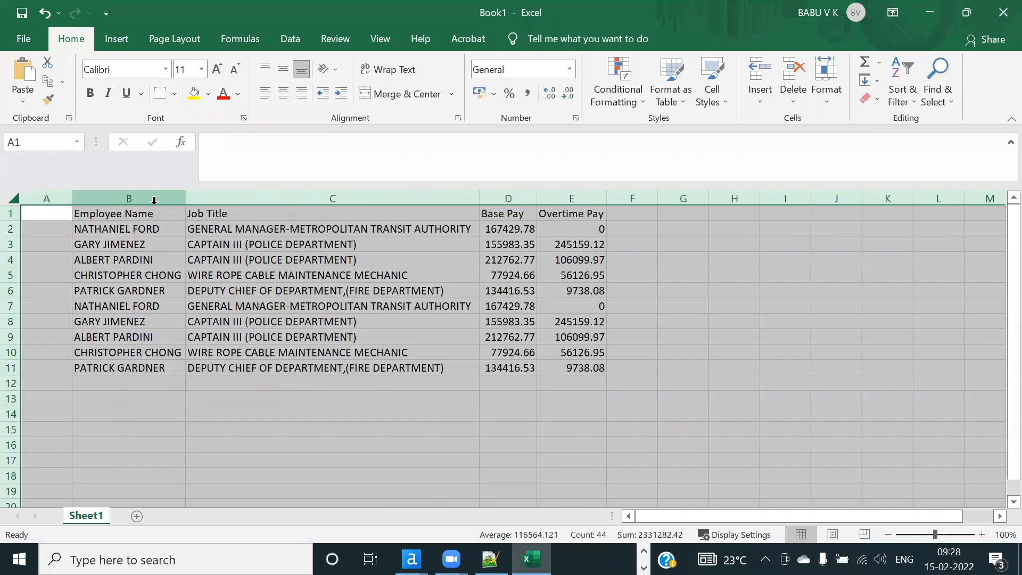
Step: Prefix the first two Base Pay values, in cells D2 and D3, with a dollar sign and a space
click(506, 271)
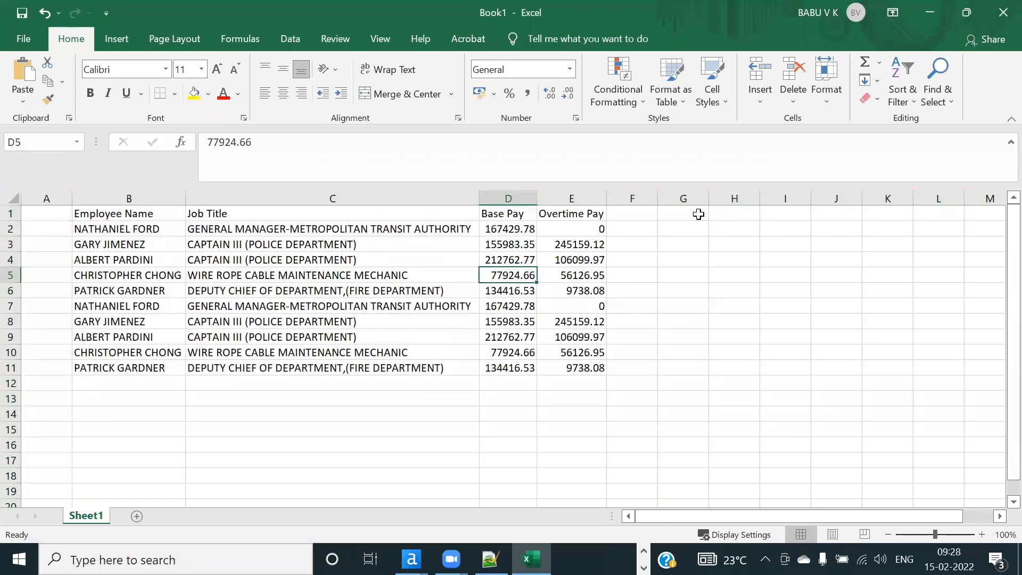
double_click(510, 229)
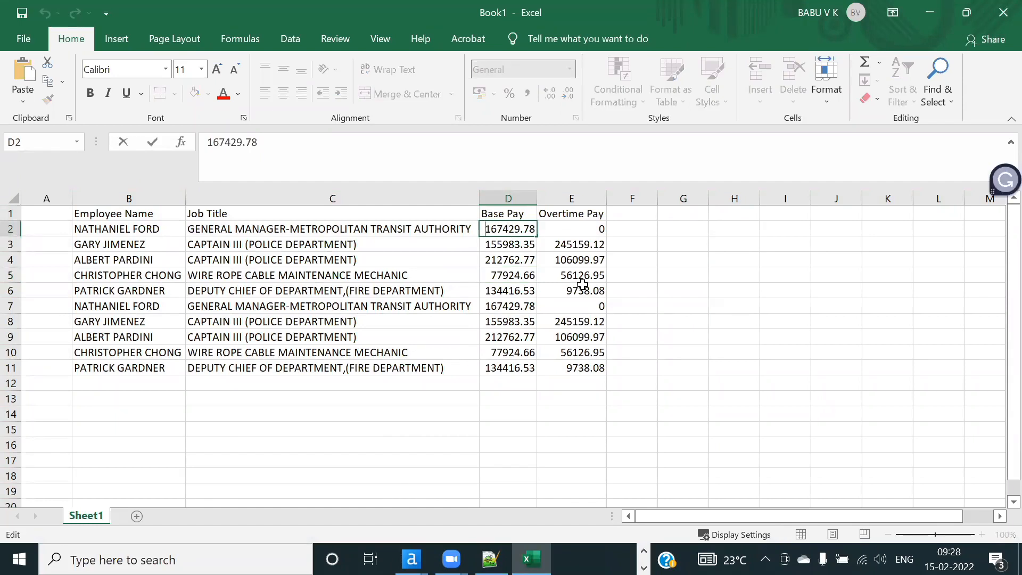
text($)
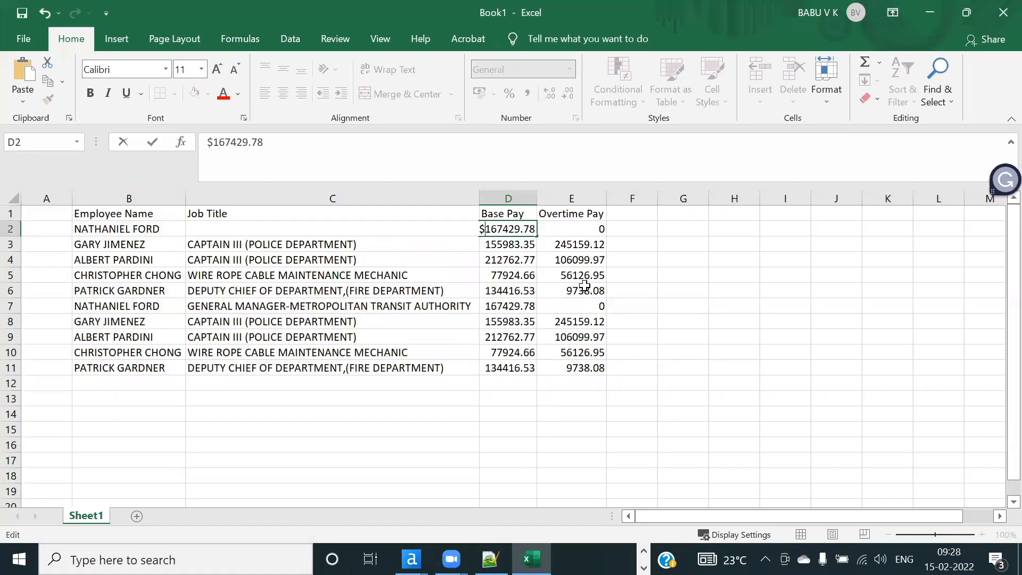
click(495, 246)
double_click(495, 245)
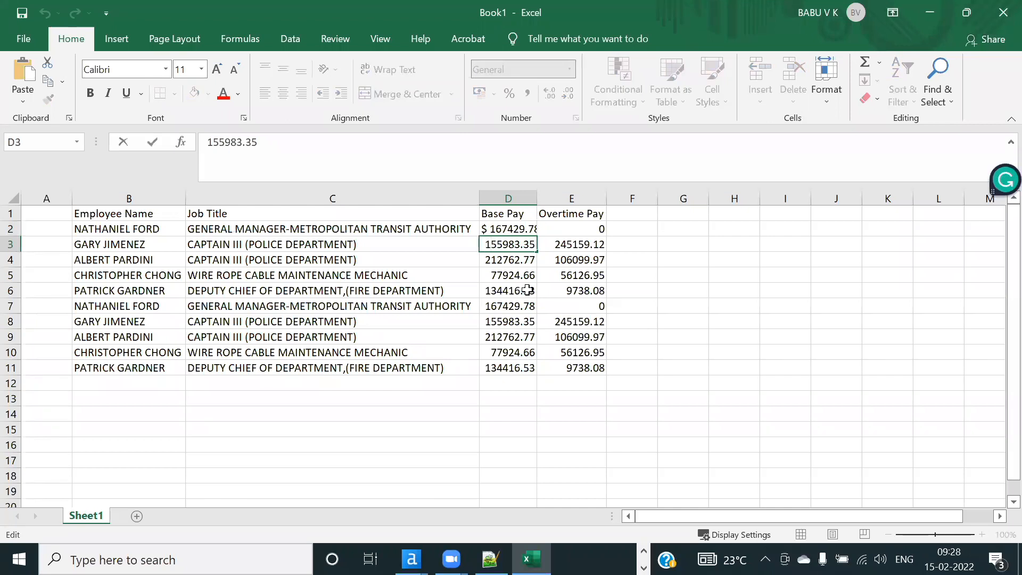
text($)
Step: Prefix the first two Overtime Pay values, in cells E2 and E3, with a dollar sign and a space
click(567, 229)
double_click(559, 228)
text($)
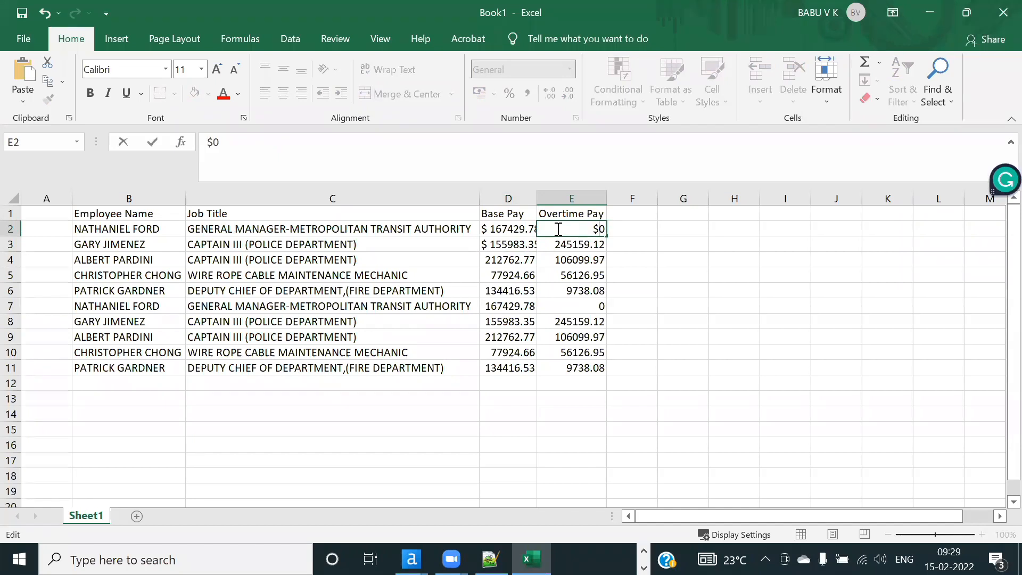
click(557, 244)
double_click(554, 244)
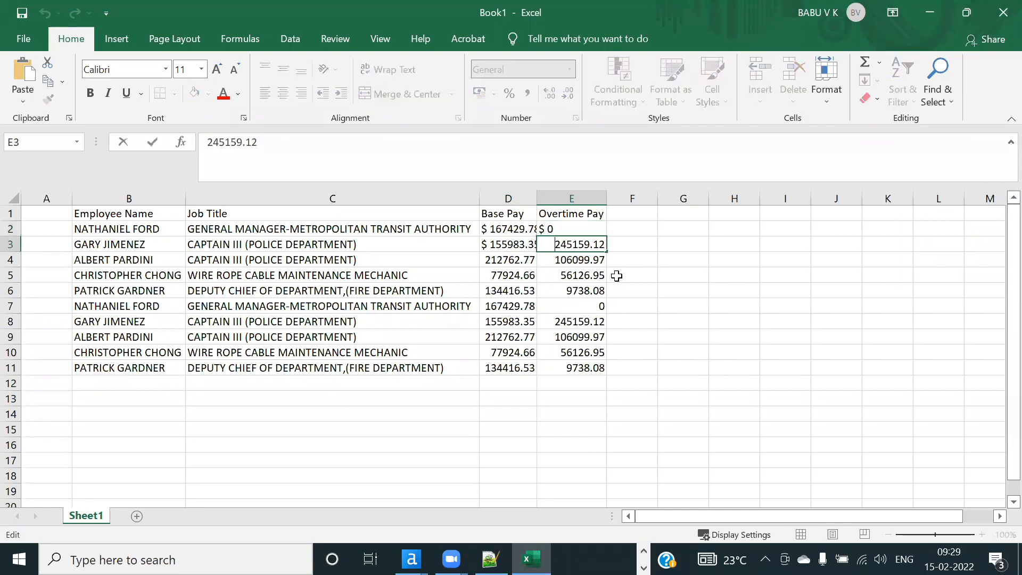
text($)
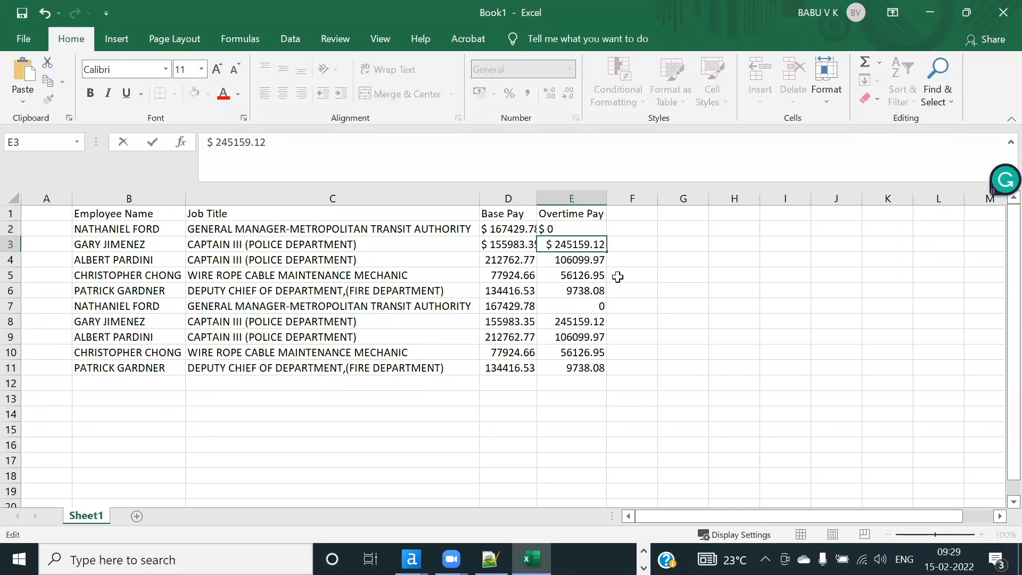
click(652, 297)
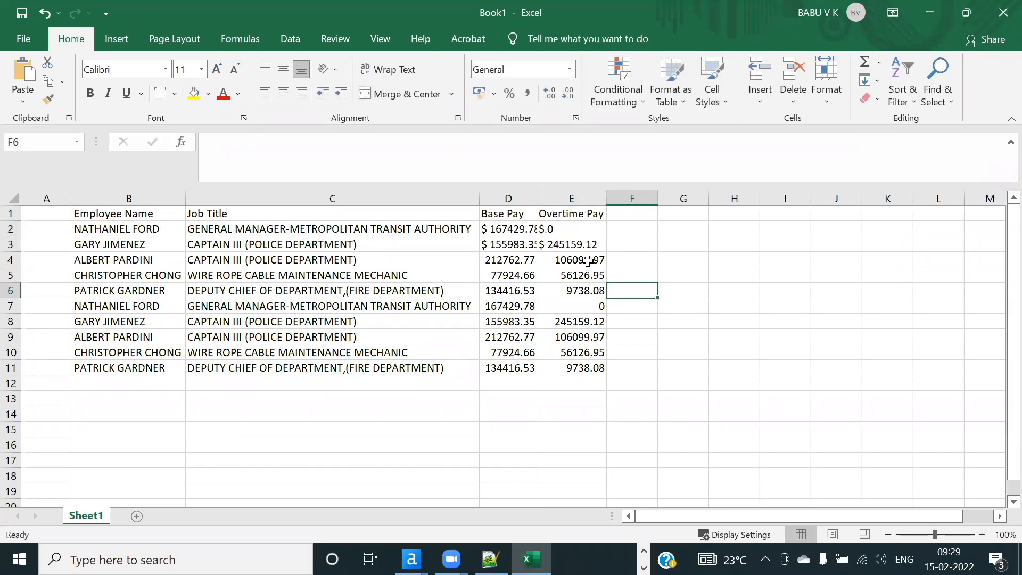
Step: Switch back to Alteryx Designer, connect a Record ID tool after the Text Input tool, and run the workflow
click(929, 12)
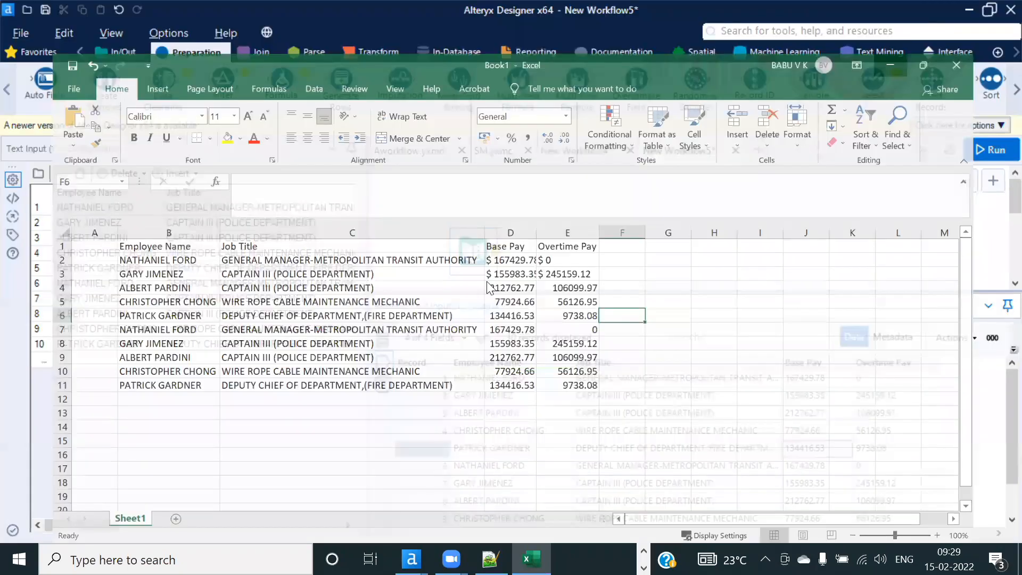
drag(496, 293, 498, 340)
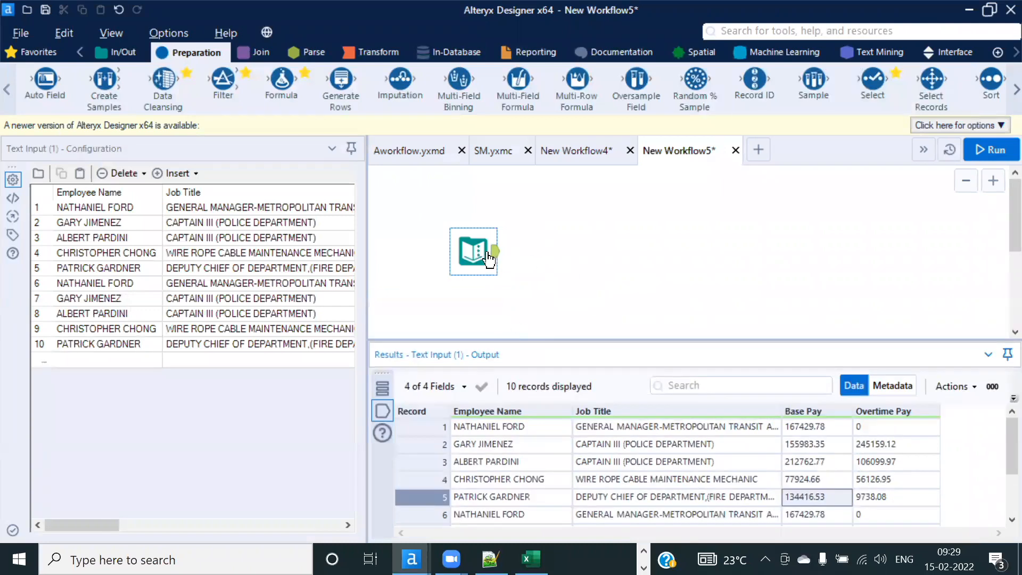
drag(477, 254, 467, 242)
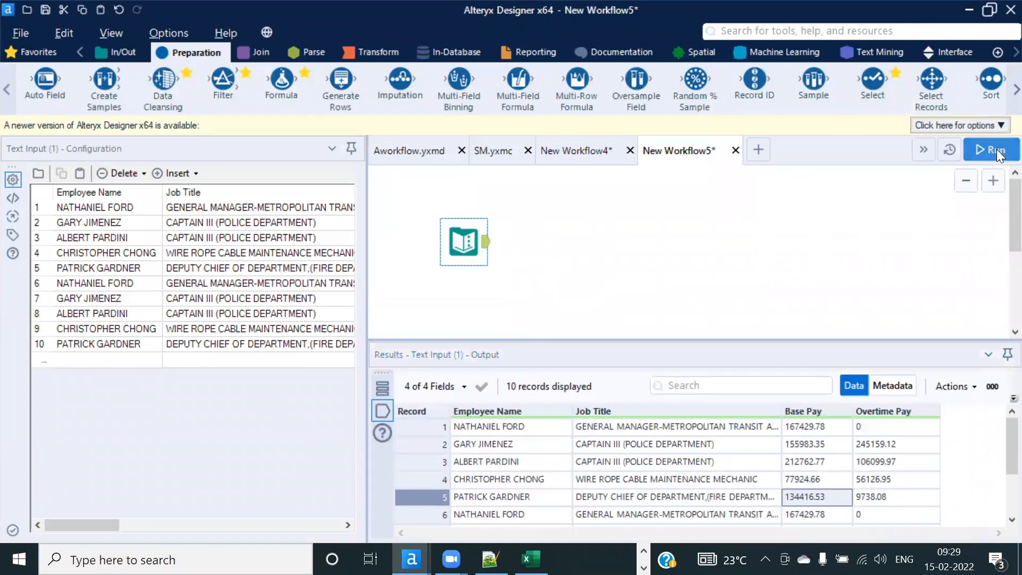
drag(755, 80, 548, 241)
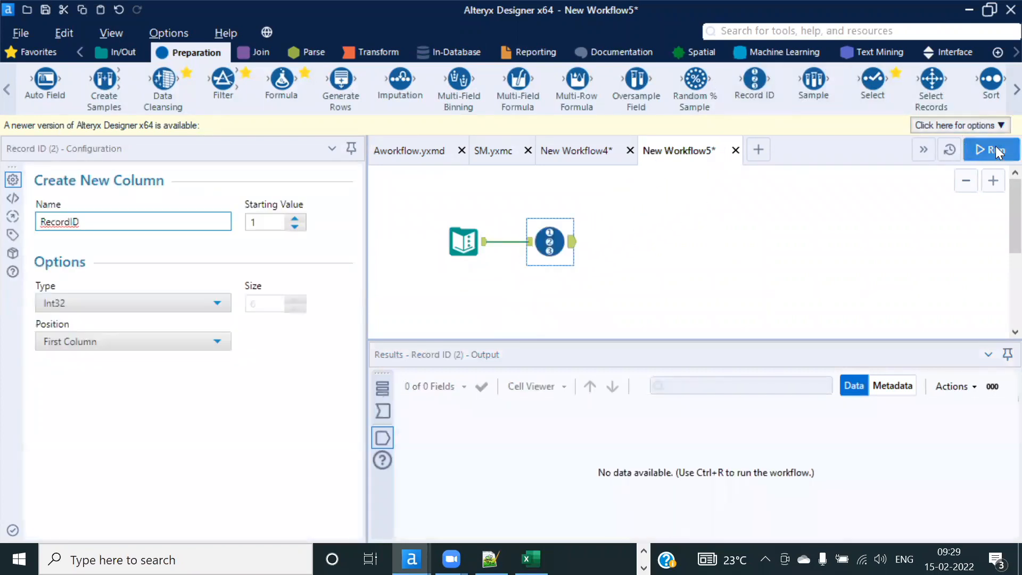
click(991, 149)
click(645, 337)
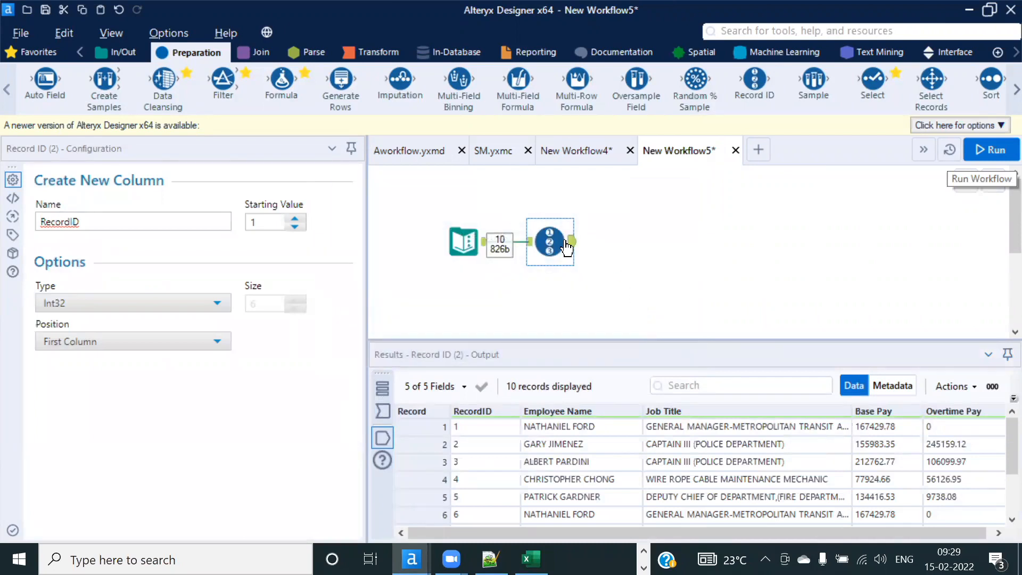
Step: Shift the two connected tools slightly lower on the canvas and connect a Multi-Field Formula tool after the Record ID tool
drag(429, 219, 556, 270)
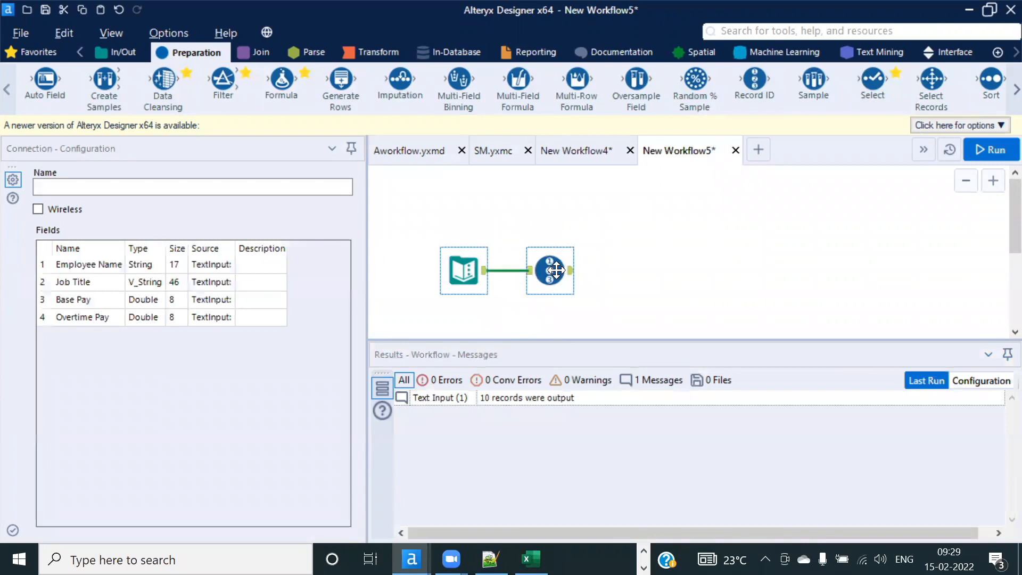
click(565, 335)
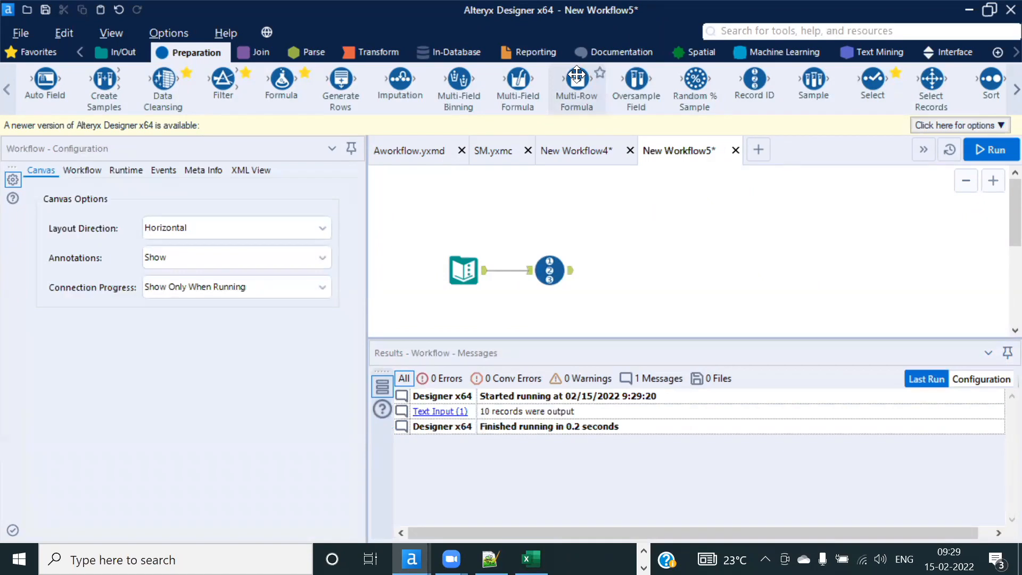
drag(517, 79, 689, 265)
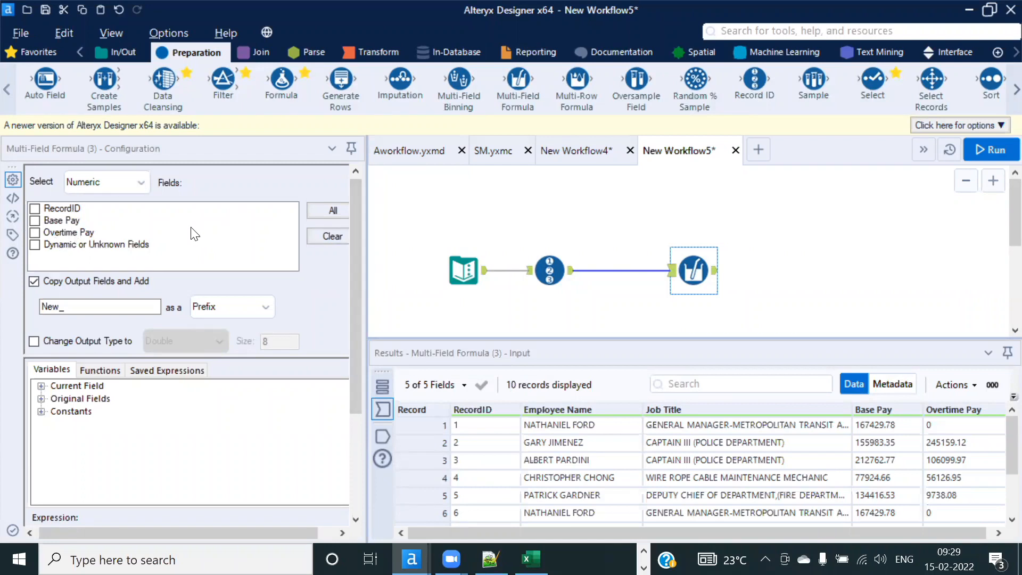
Step: Apply the multi-field formula to the numeric fields Base Pay and Overtime Pay, with Copy Output Fields and Add turned off
click(35, 221)
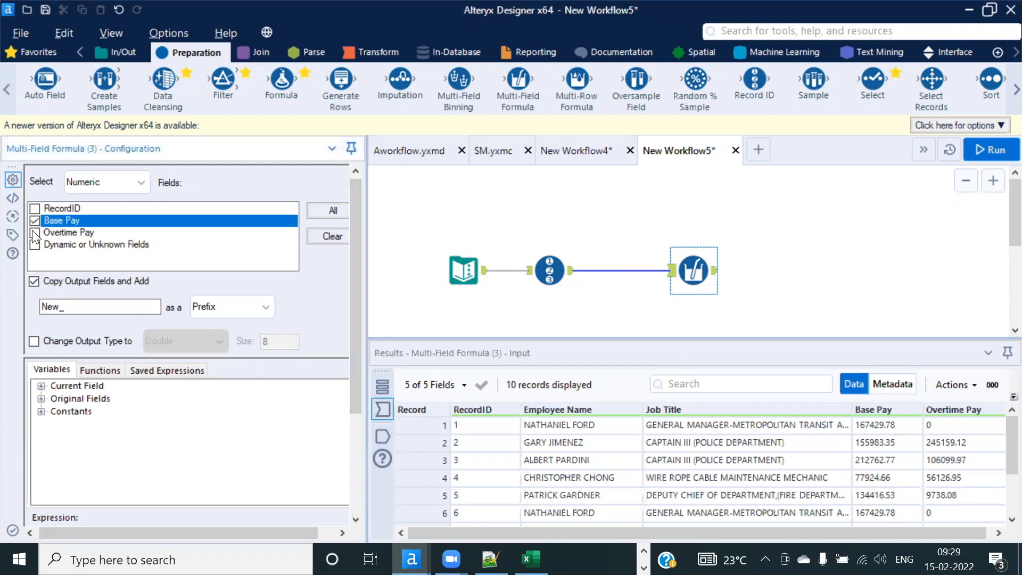
click(32, 231)
drag(354, 291, 349, 360)
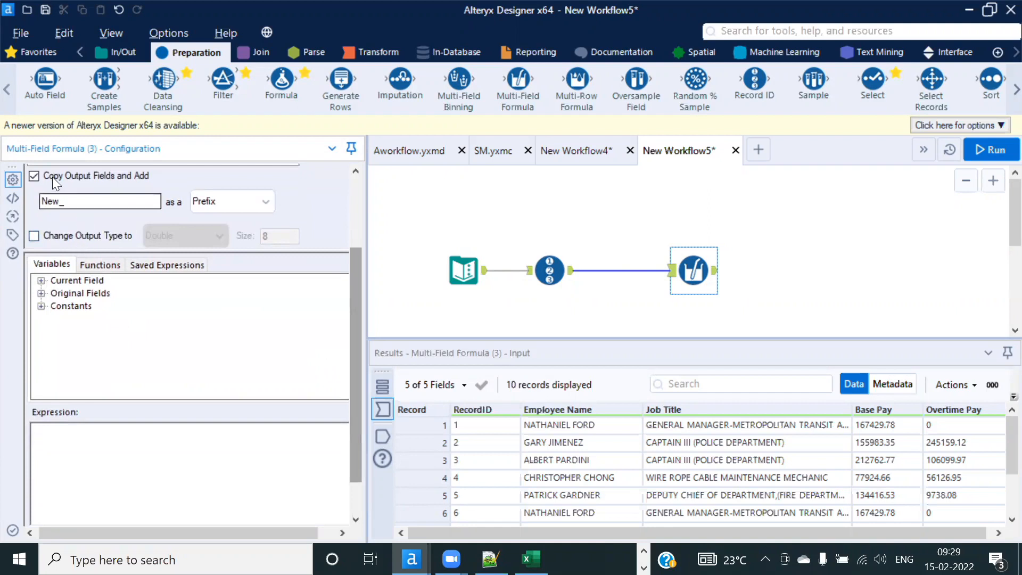
click(34, 175)
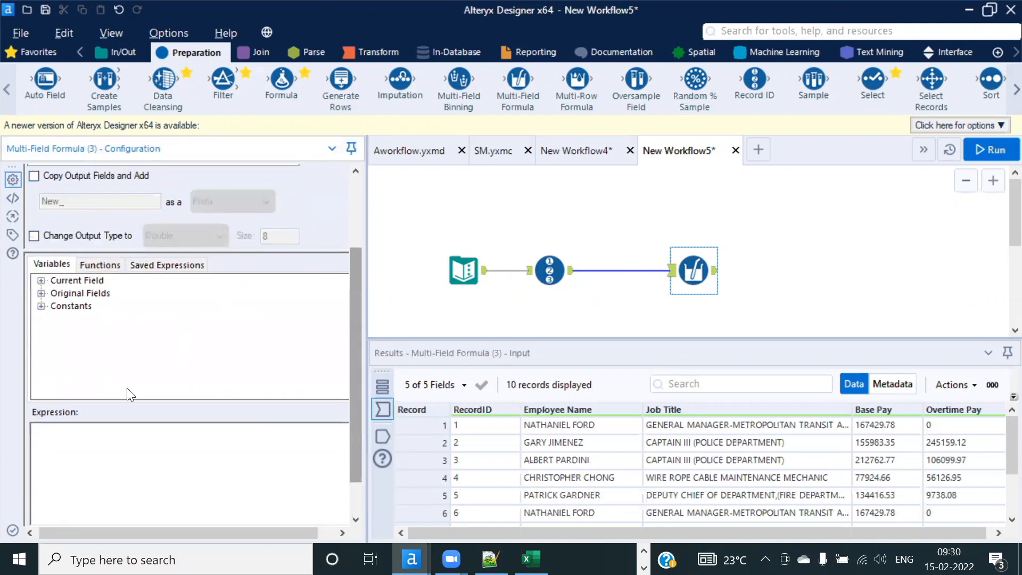
Step: Enter the formula expression "$ "+tostring([_CurrentField_]) for the selected pay fields
click(102, 434)
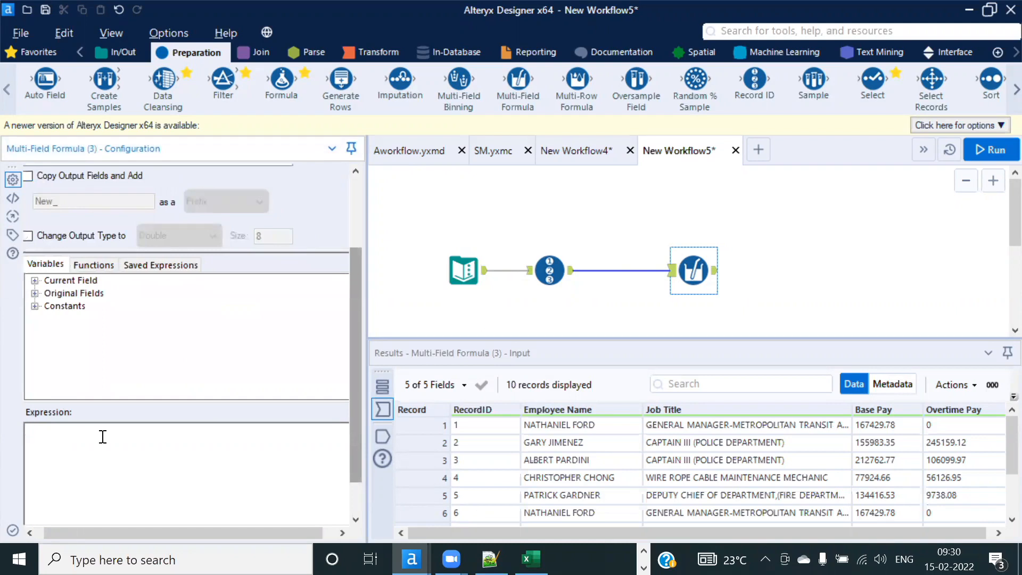
text($)
key(Home)
text(")
key(End)
text("+tostring()
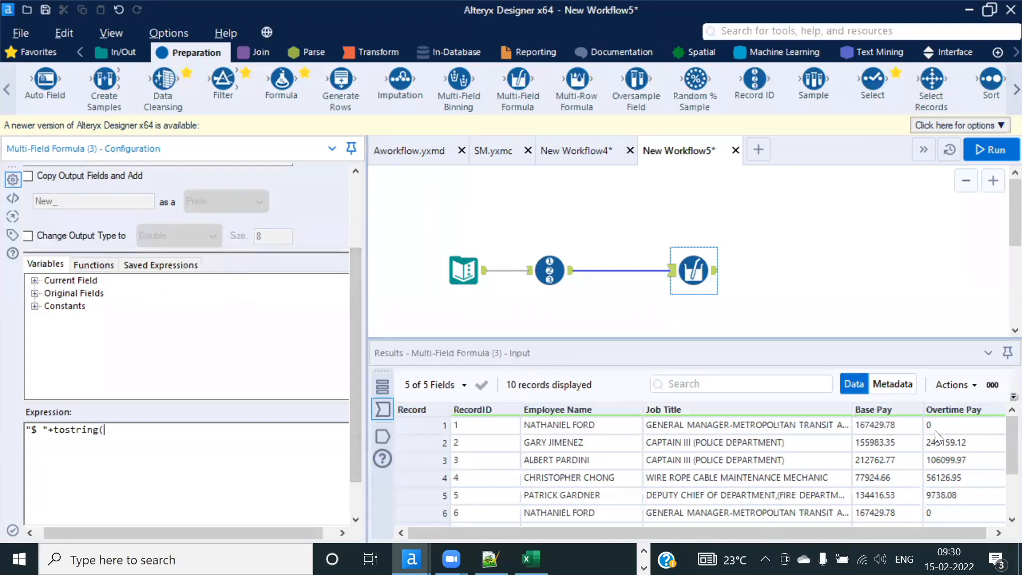
click(35, 280)
click(87, 294)
double_click(87, 293)
text())
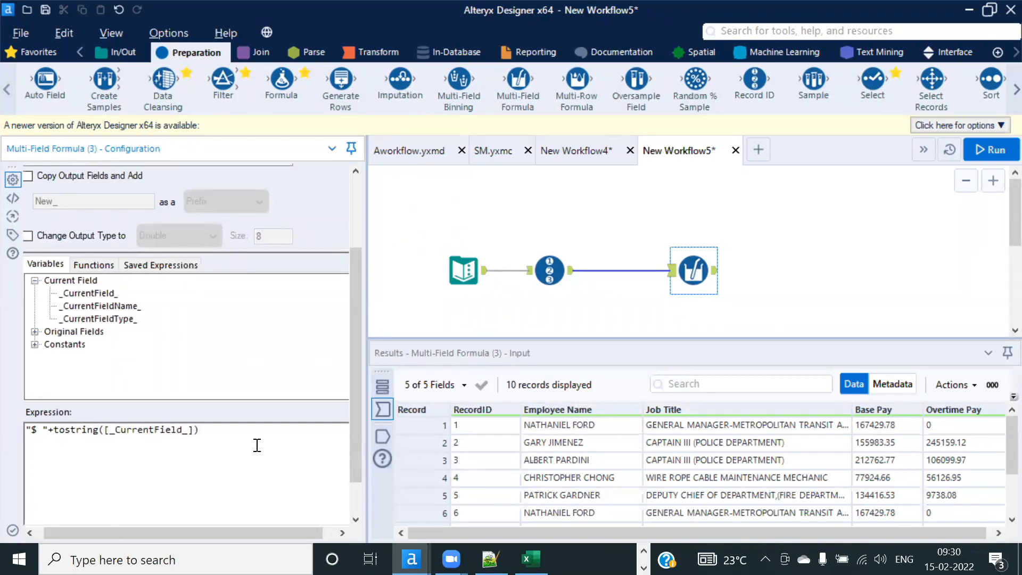
Step: Run the workflow, dismiss the completion dialog, and examine the Multi-Field Formula tool's messages, settings and expression
click(994, 151)
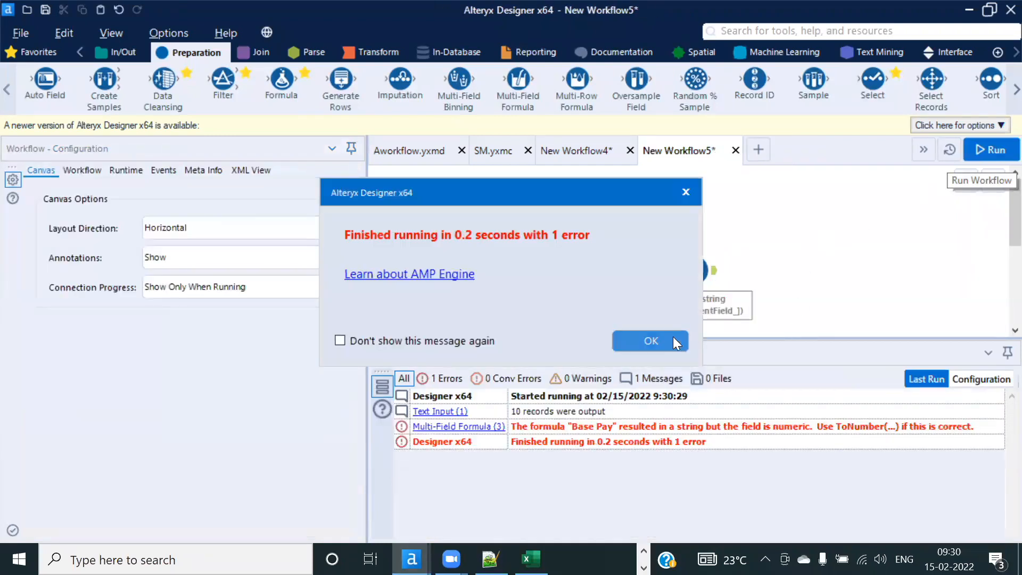
click(650, 341)
click(707, 277)
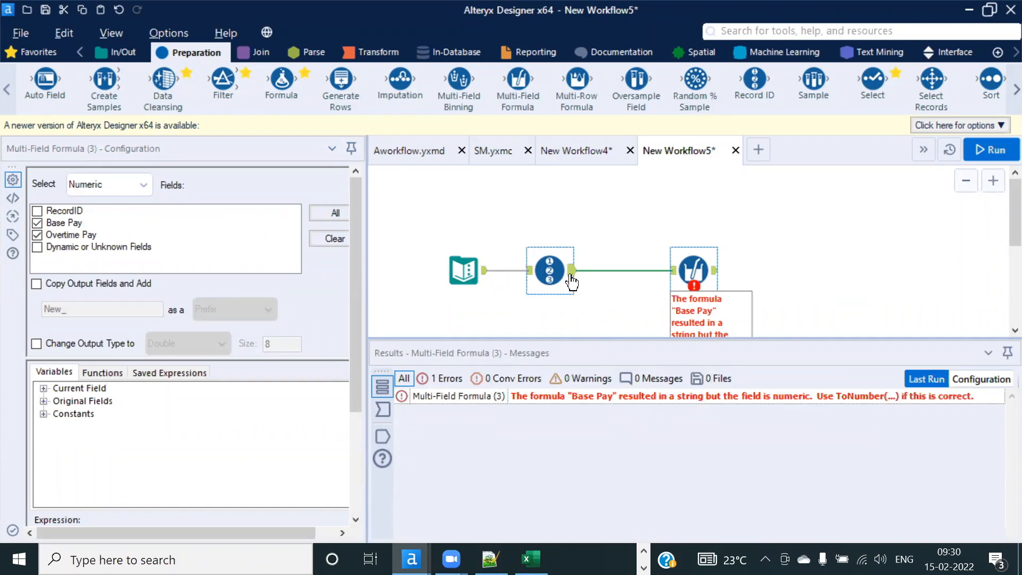
click(355, 455)
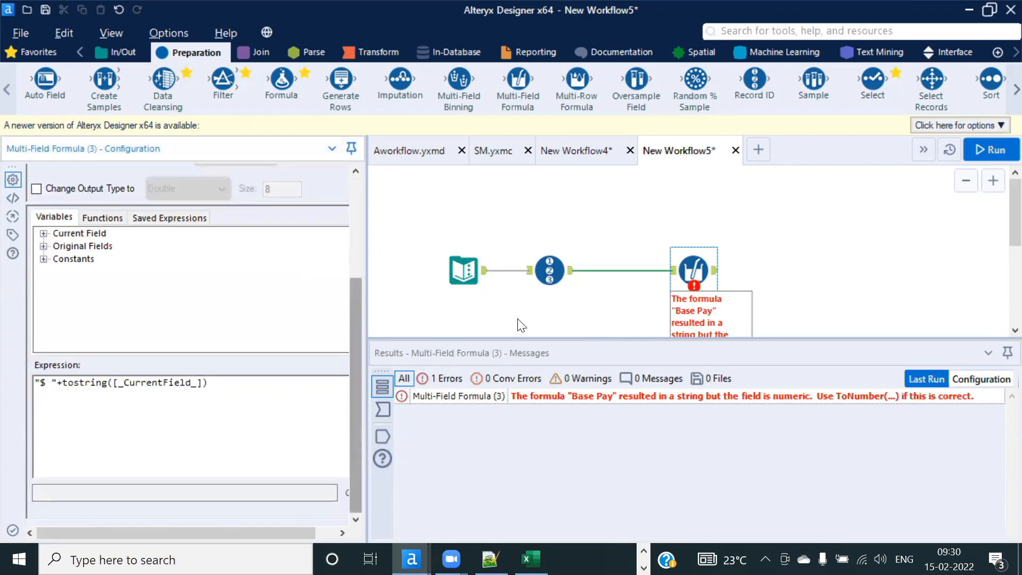
click(556, 280)
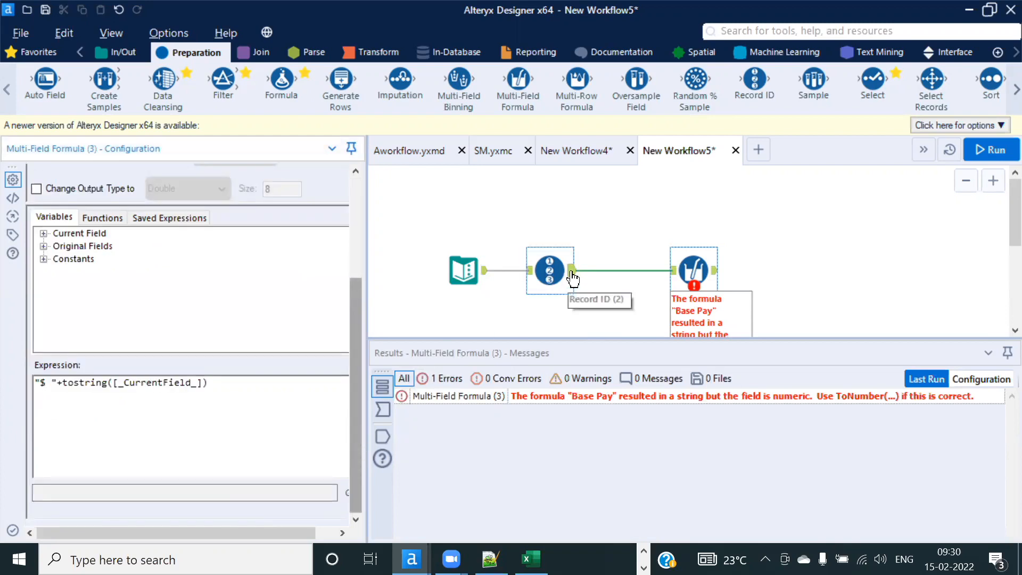
Step: Examine the field types of Base Pay and Overtime Pay in the Record ID output and compare them with the Multi-Field Formula expression
click(897, 385)
drag(700, 335, 697, 328)
drag(484, 472, 567, 471)
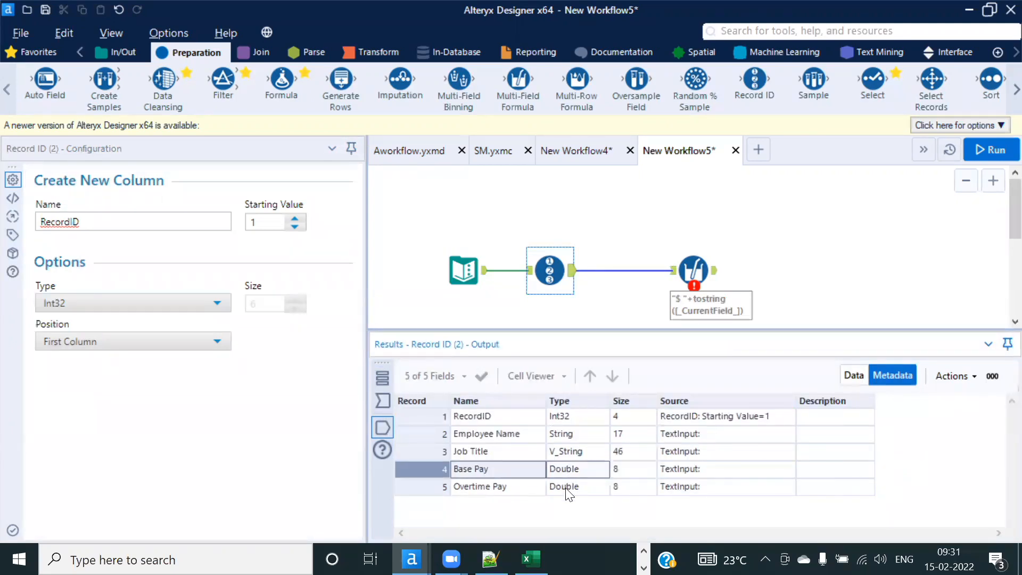
drag(526, 489, 596, 490)
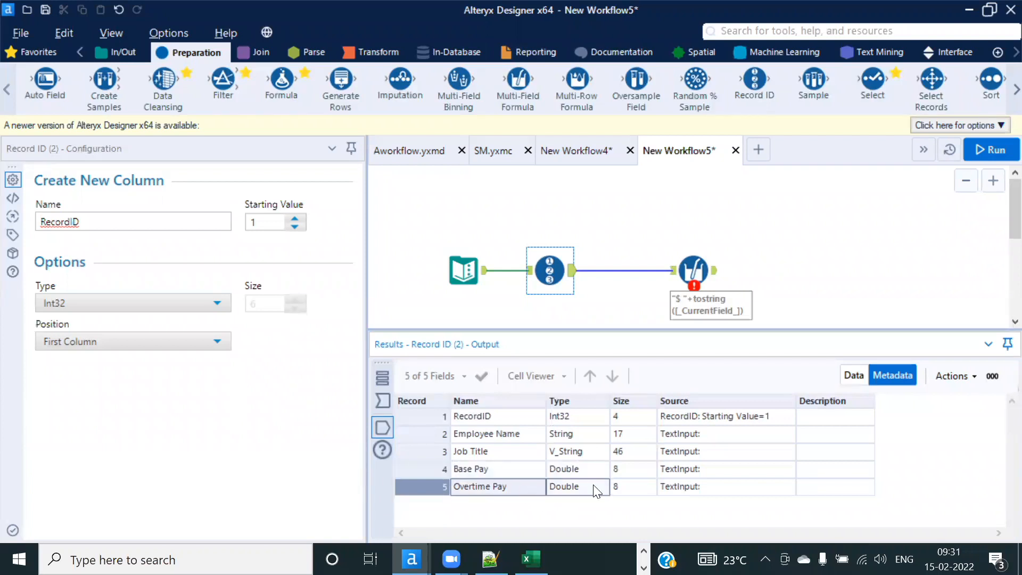
click(692, 269)
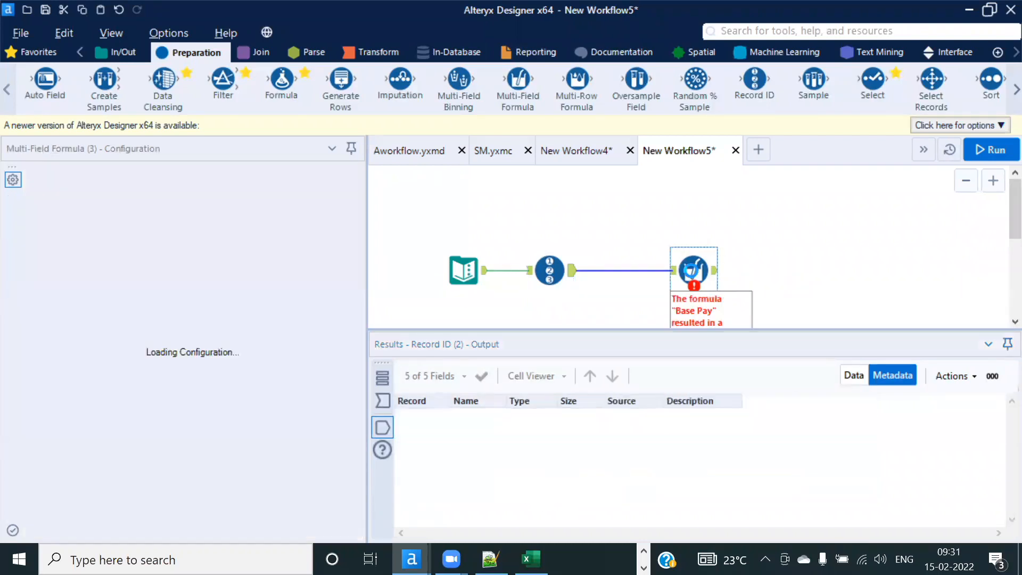
click(354, 427)
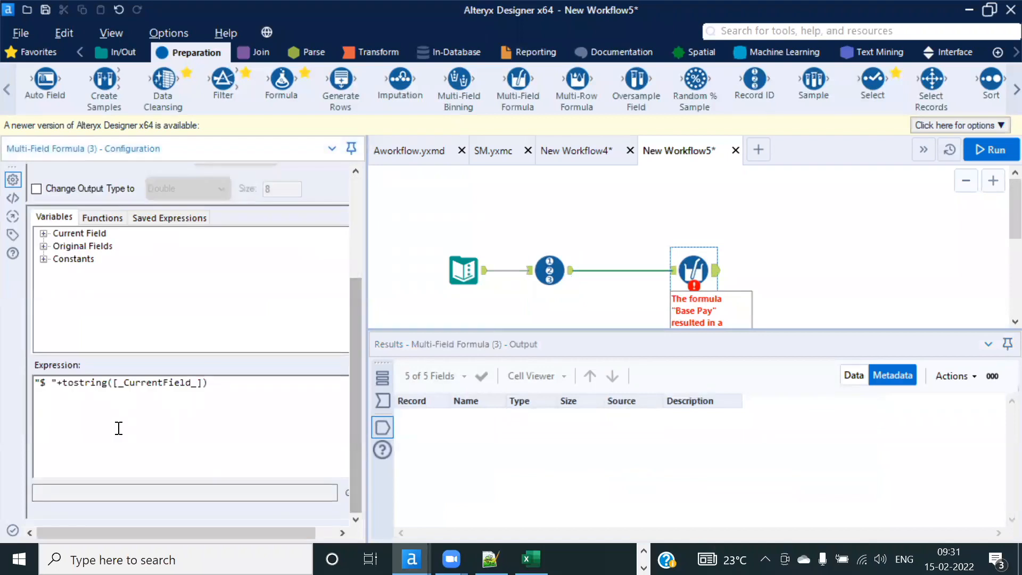
triple_click(213, 387)
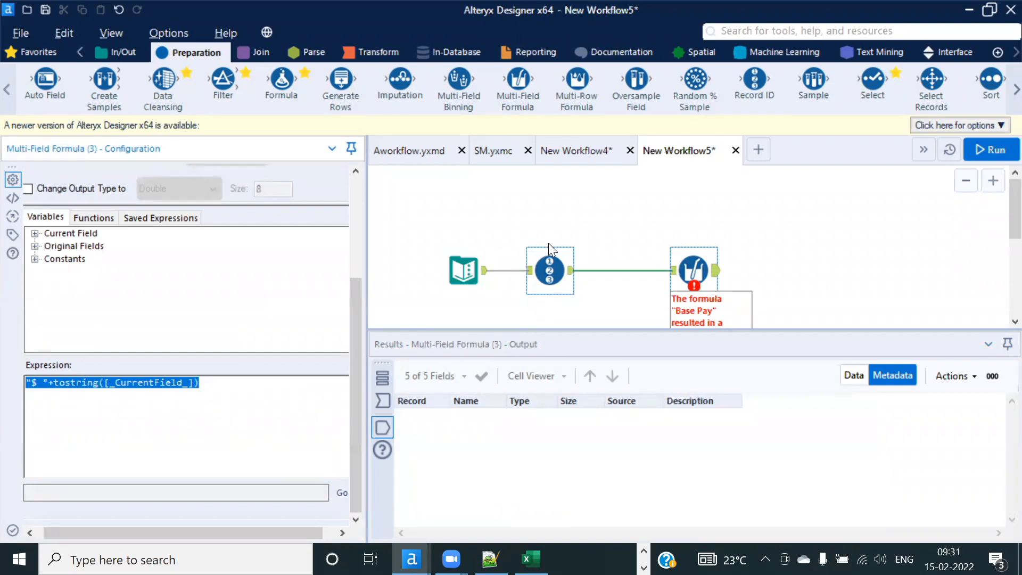
click(553, 270)
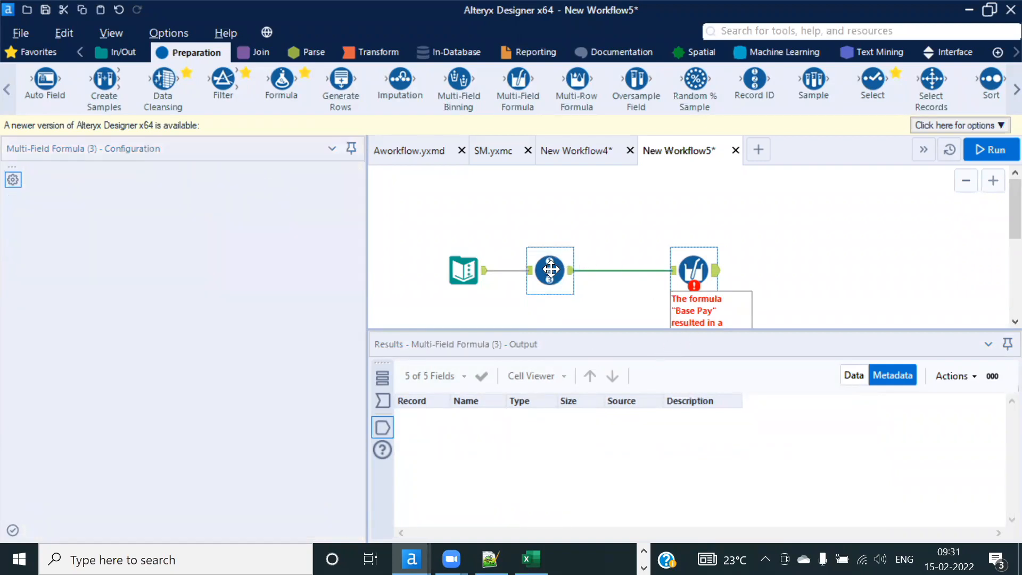
click(847, 376)
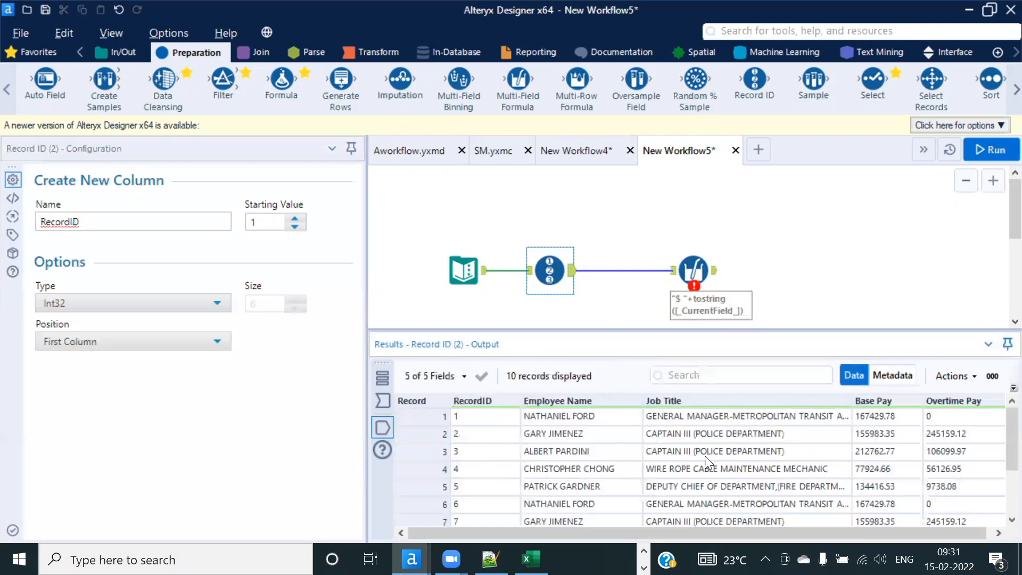
click(879, 376)
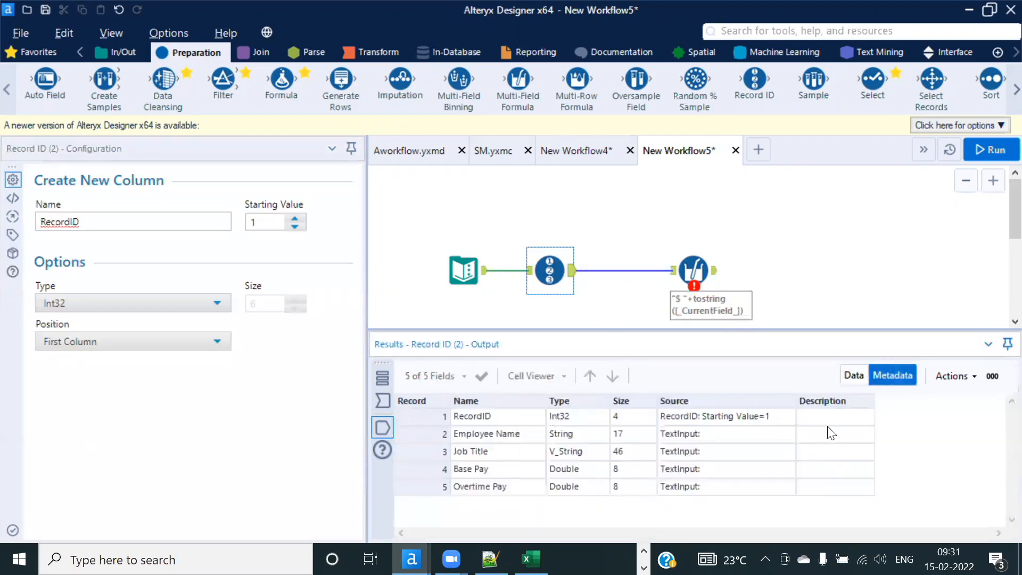
click(570, 472)
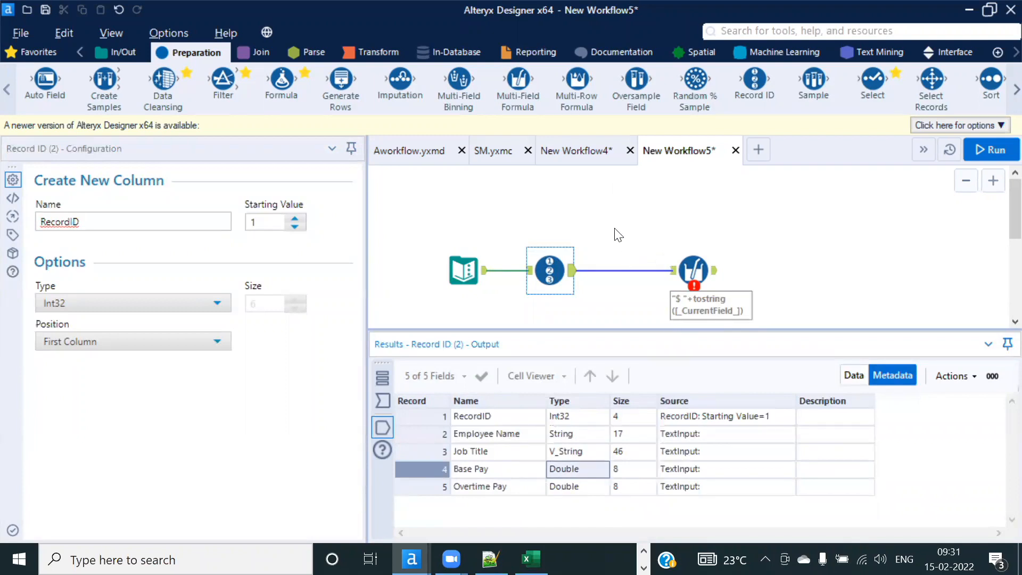
Step: Try a Select tool between the Record ID and Multi-Field Formula tools, then delete it and reconnect around it
drag(873, 80, 626, 273)
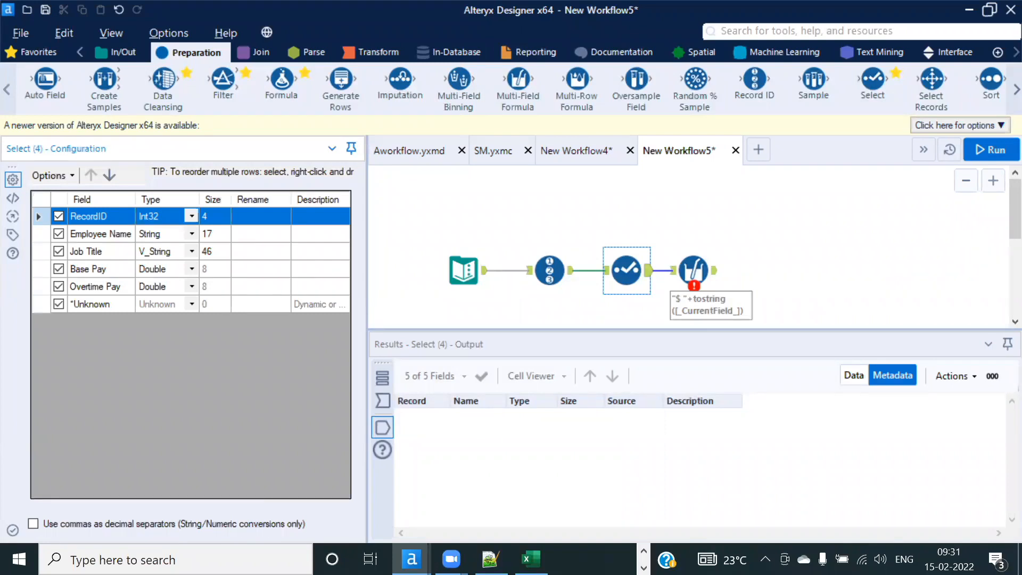
right_click(627, 271)
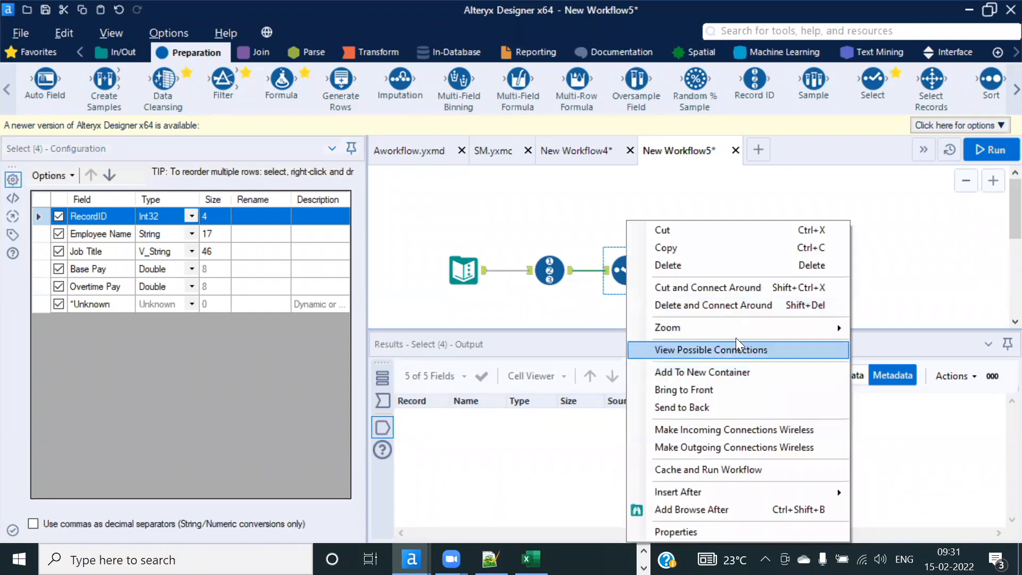
click(712, 305)
key(ctrl+r)
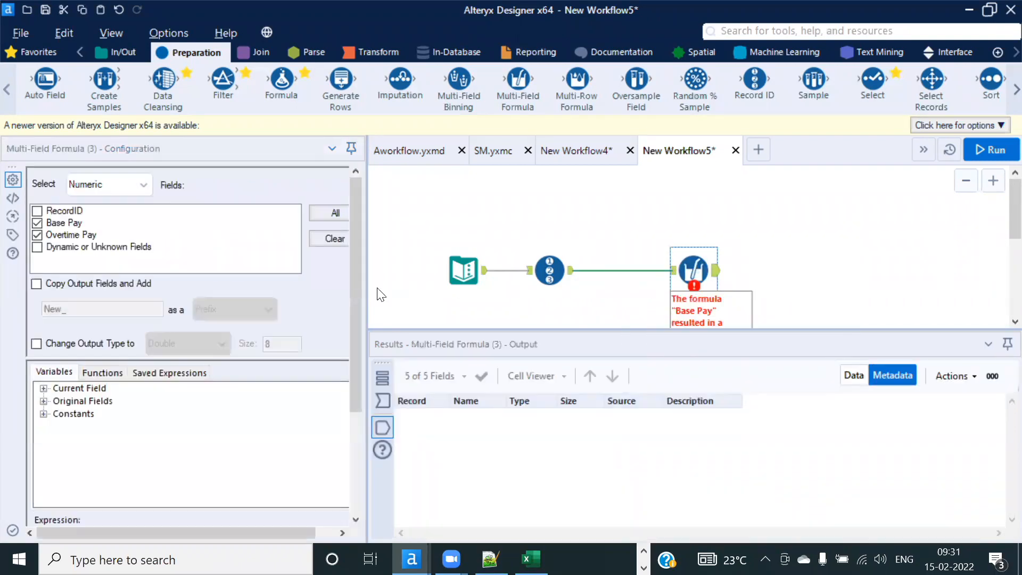
Step: Enable changing the output type of the multi-field formula and set it to V_String with size 123
drag(366, 269, 379, 269)
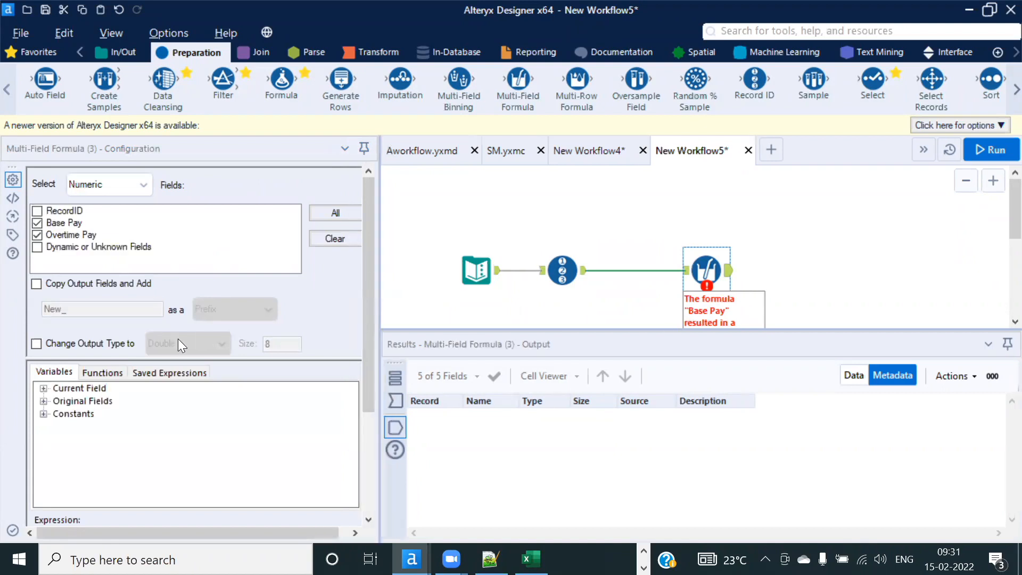
click(49, 344)
click(220, 345)
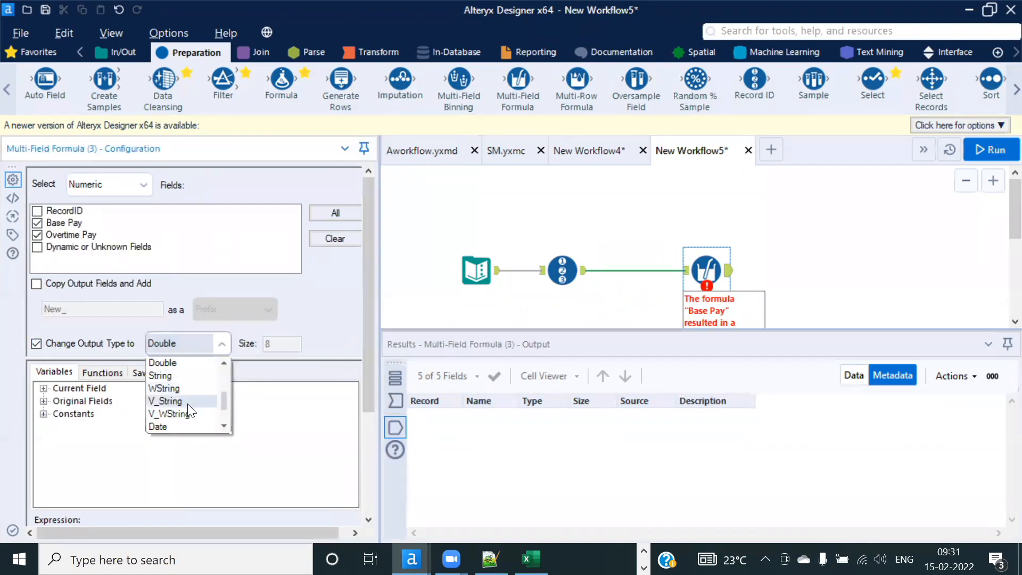
click(170, 371)
double_click(280, 344)
click(221, 346)
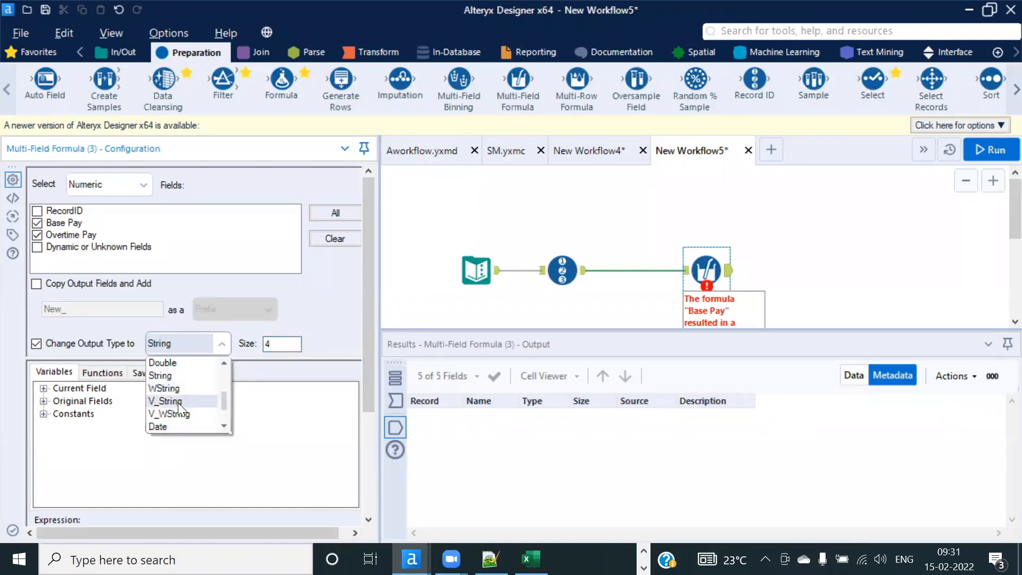
click(178, 401)
double_click(269, 343)
text(123)
Step: Run the workflow, dismiss the completion dialog, and review the Multi-Field Formula tool's output data and expression
click(981, 152)
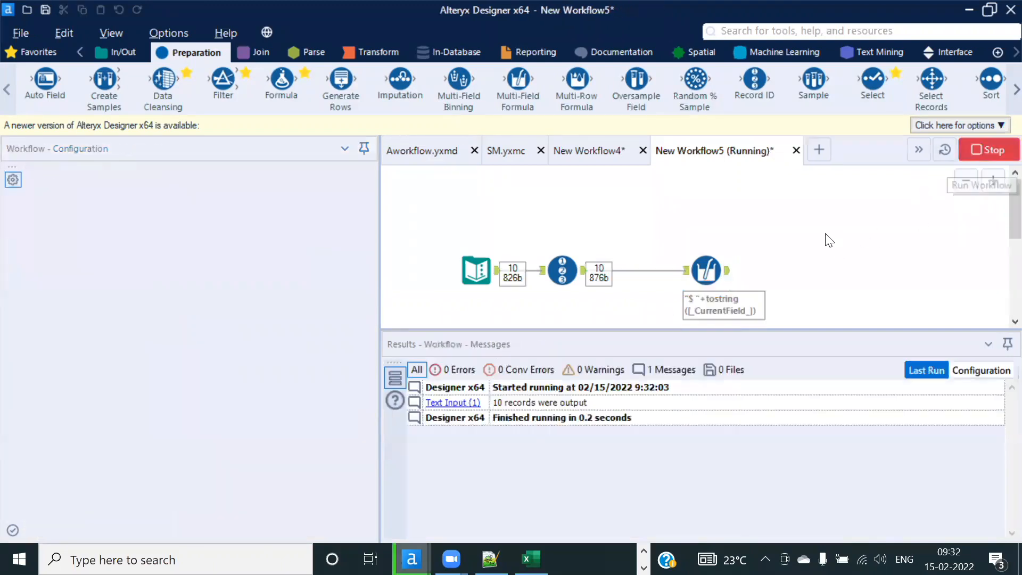
click(650, 340)
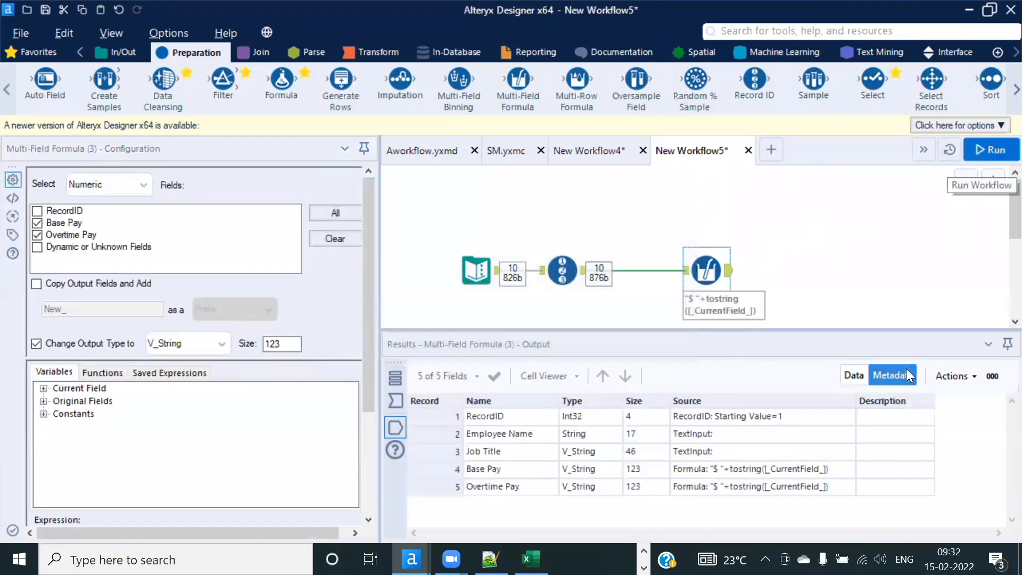
click(854, 375)
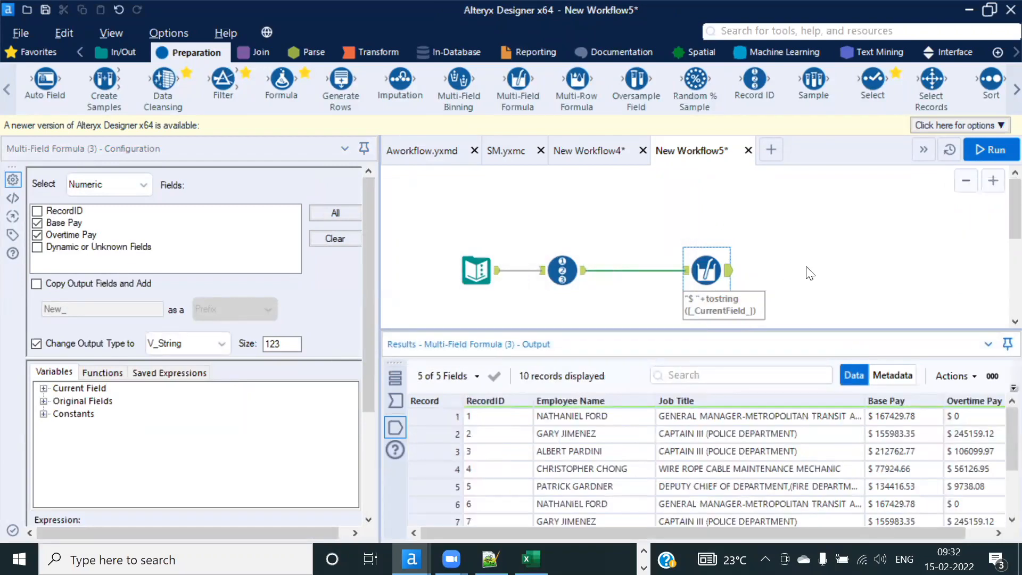
scroll(639, 260, down, 1)
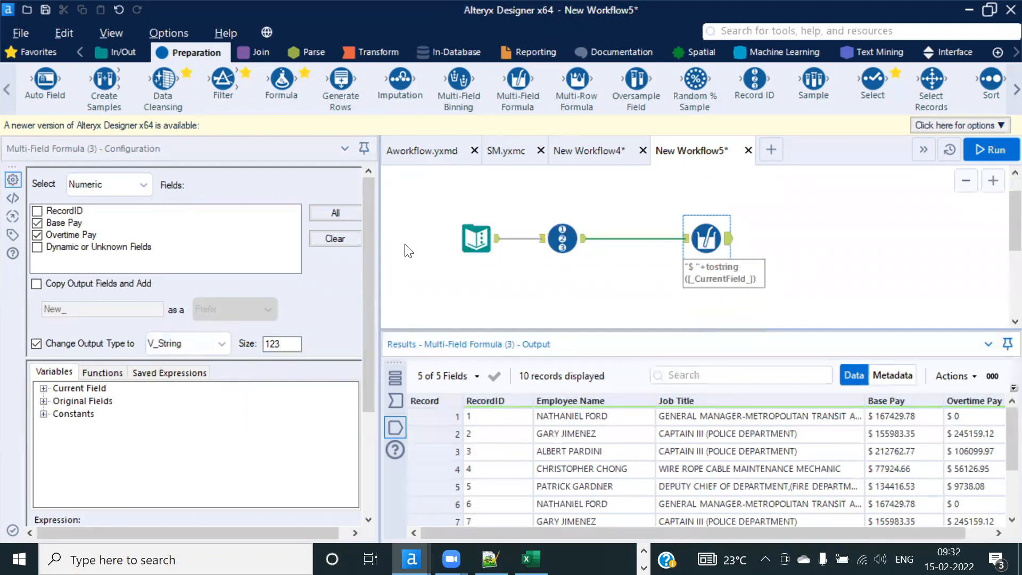
drag(370, 265, 371, 314)
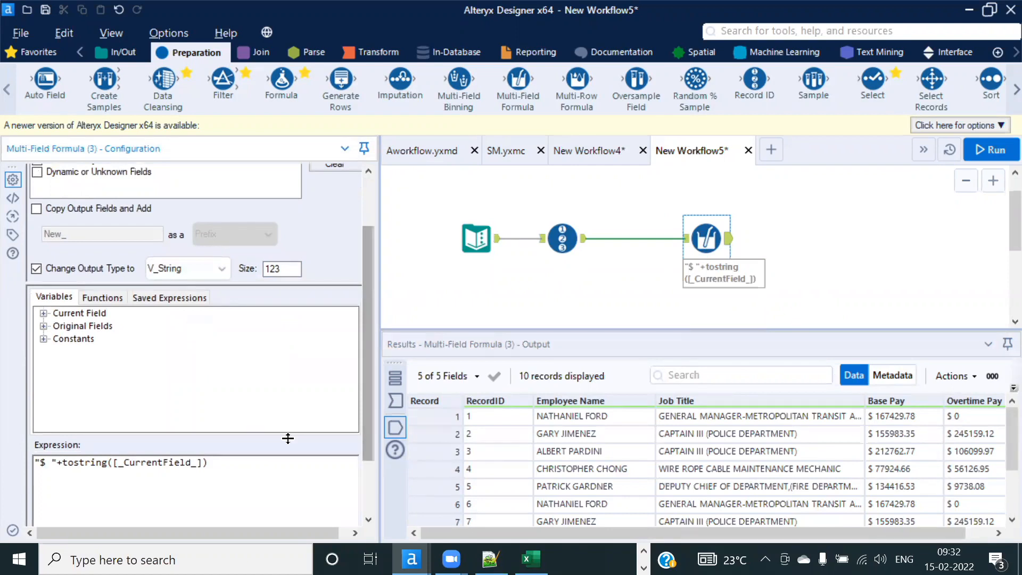
scroll(112, 464, down, 2)
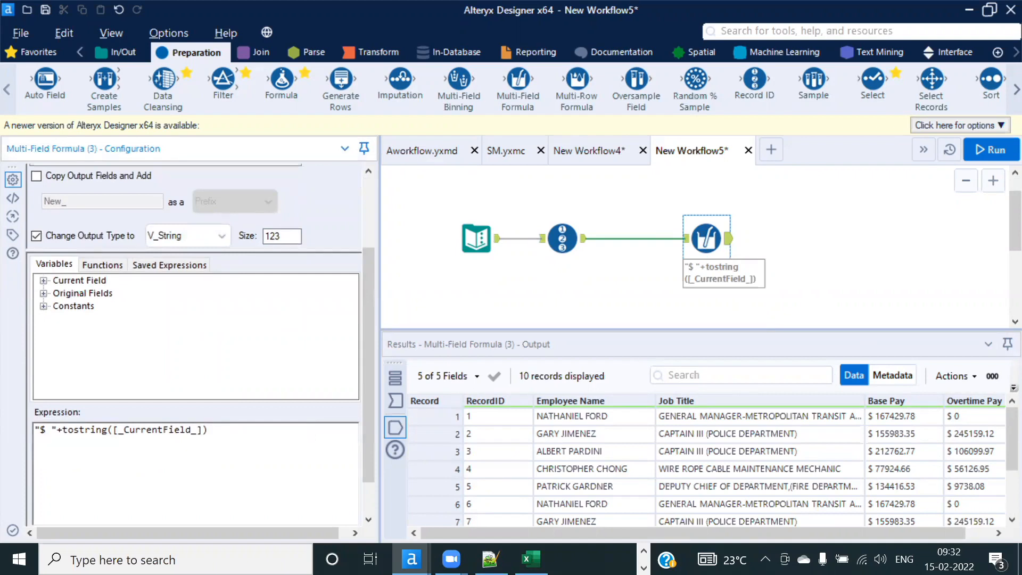
Step: Connect an Output Data tool after the Multi-Field Formula tool
click(613, 292)
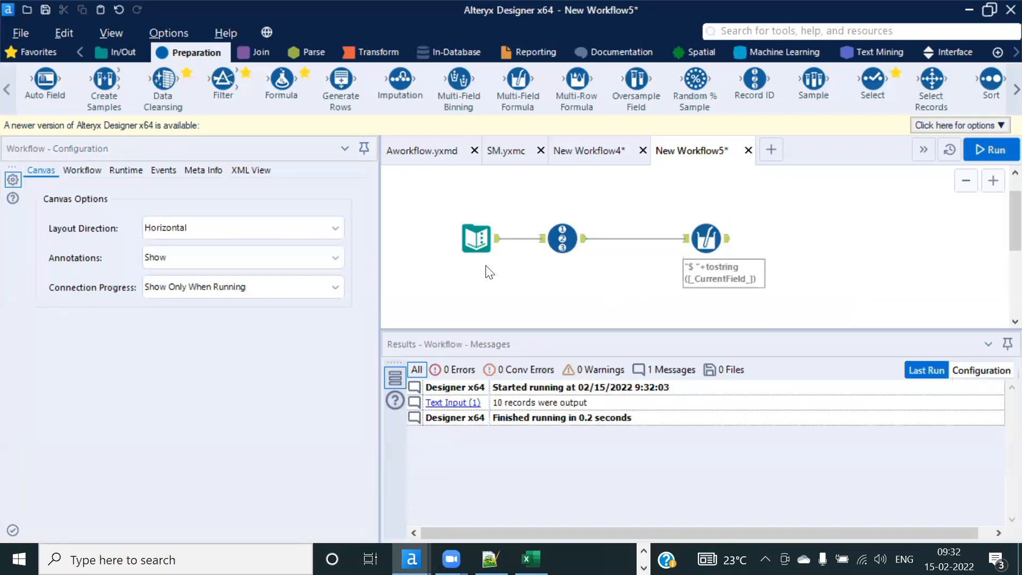
click(111, 52)
drag(325, 81, 793, 240)
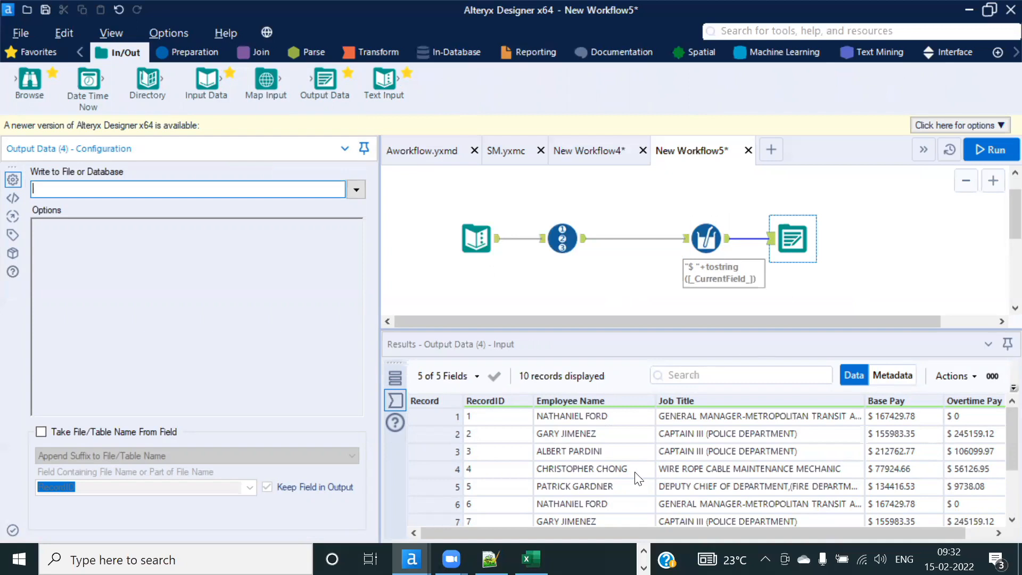
Step: Switch to Notepad++ and list "dolor $", "euro" and "india" on separate lines of a new document
click(490, 559)
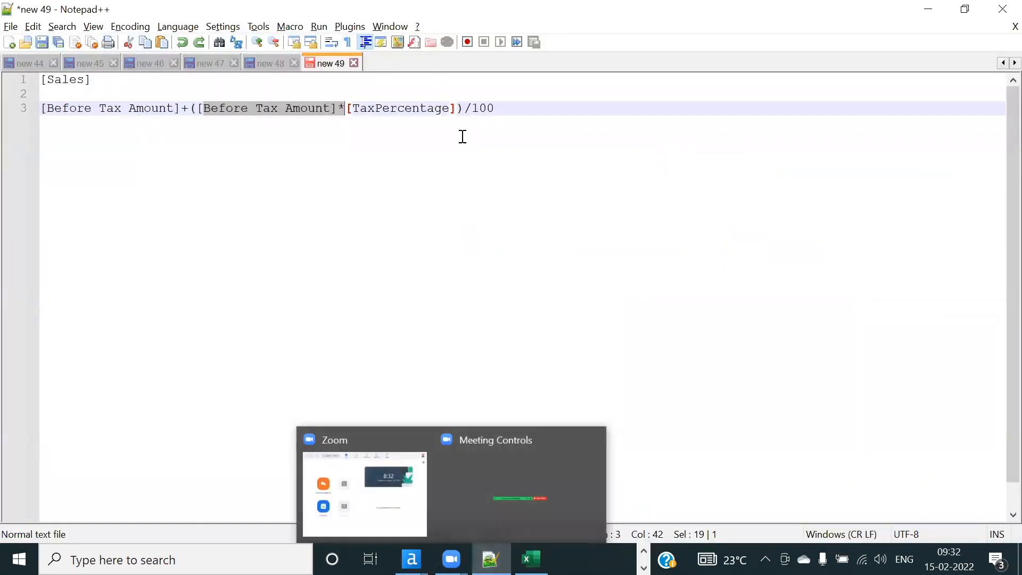
click(9, 42)
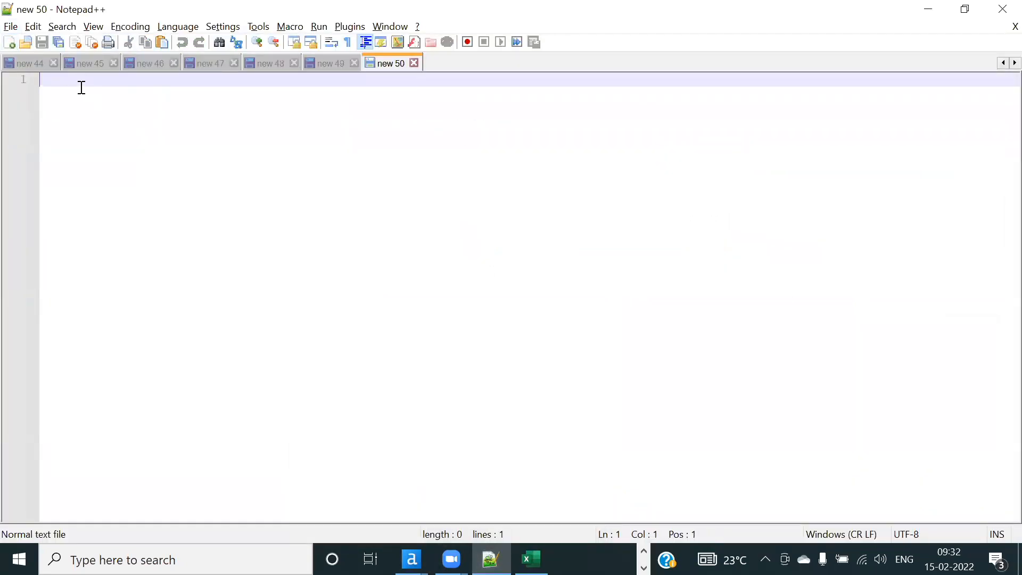
text(dolor)
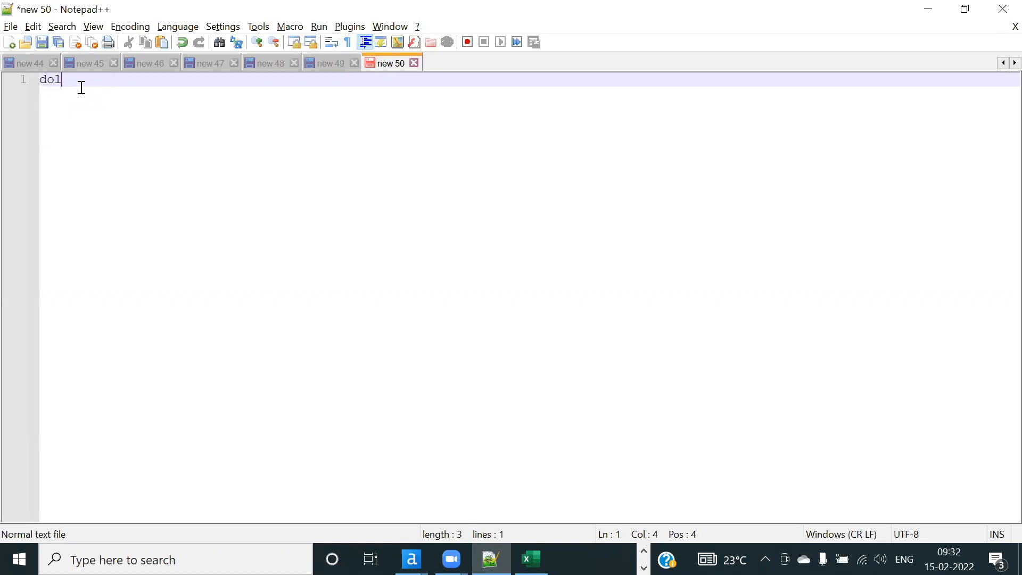
key(Return)
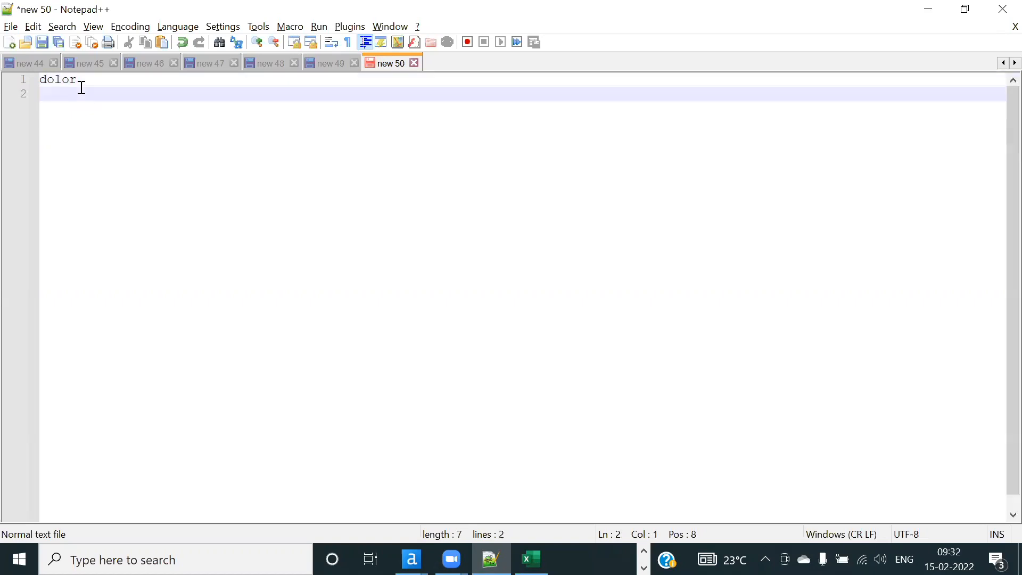
key(BackSpace)
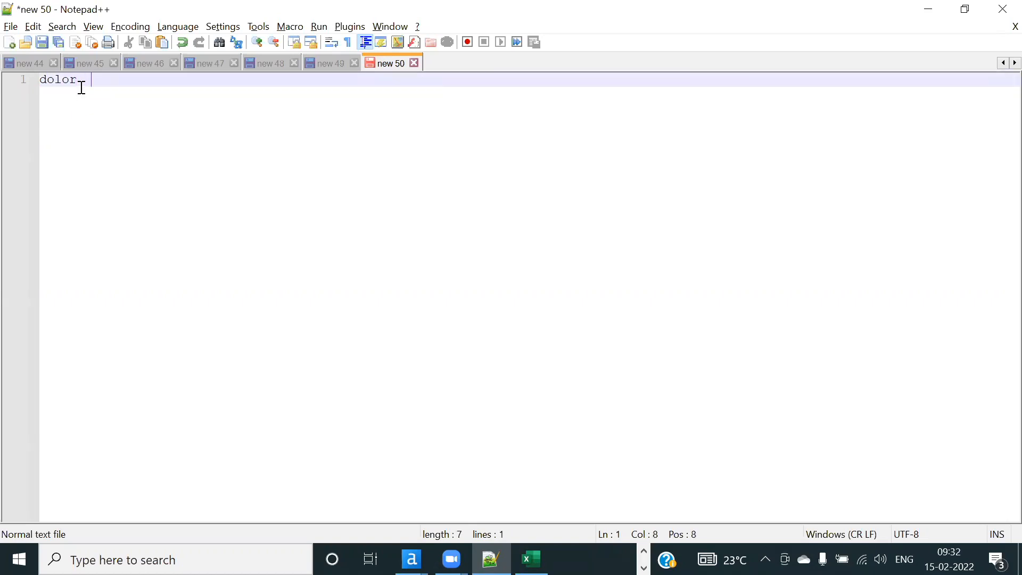
text($)
key(Return)
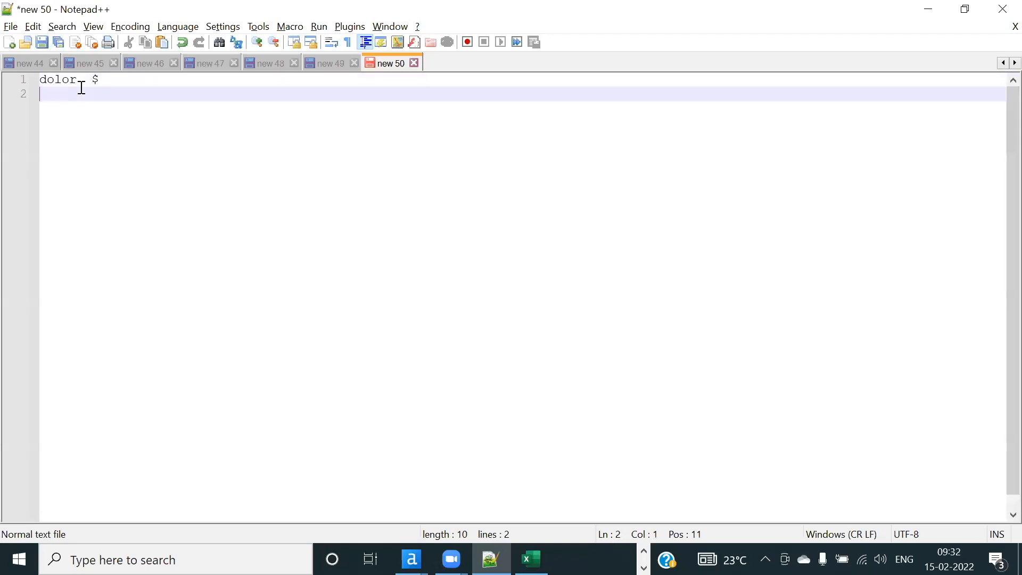
text(euro)
key(Return)
text(india)
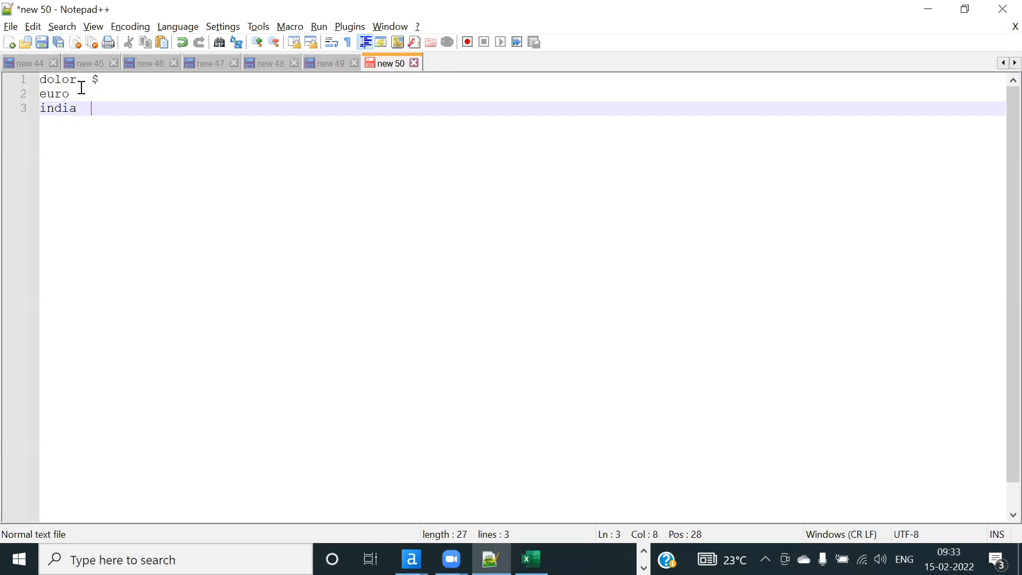
Step: Return to Alteryx Designer and copy the Text Input, Record ID and Multi-Field Formula tools into a new blank workflow
key(alt+Tab)
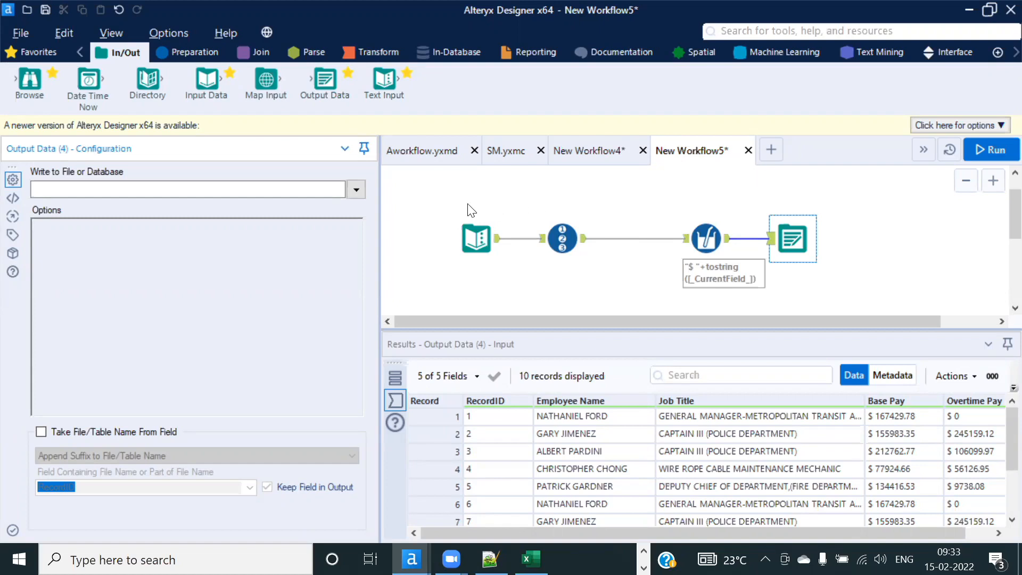
drag(453, 203, 747, 272)
click(771, 150)
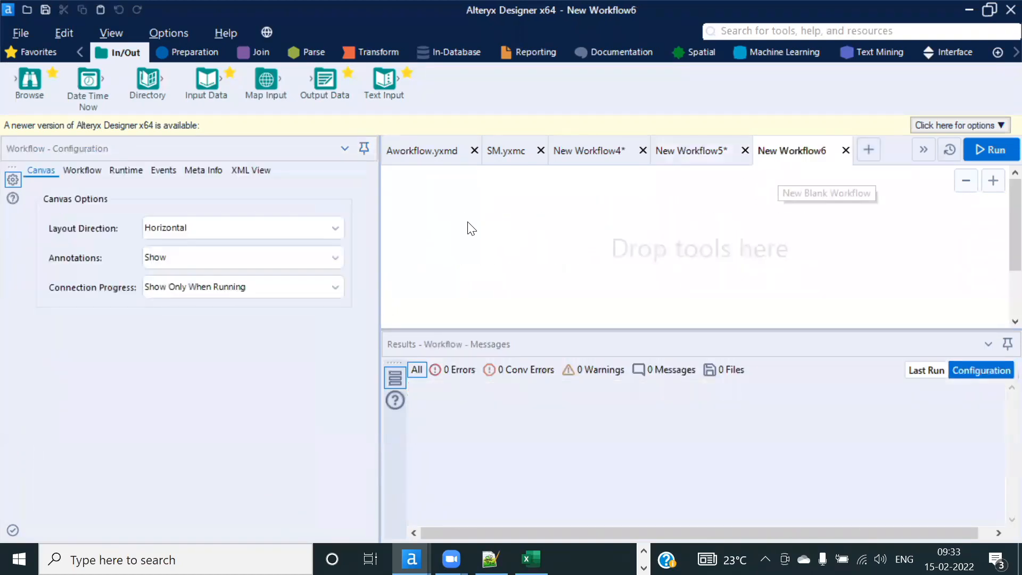
key(ctrl+v)
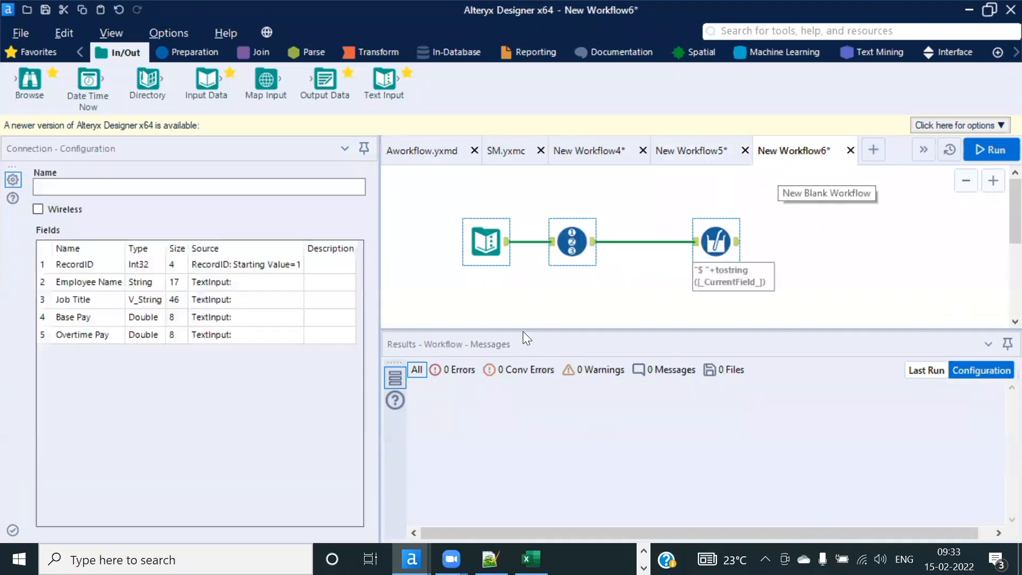
Step: Enlarge the canvas area, move the three pasted tools lower together, and clear the selection
drag(523, 331, 523, 394)
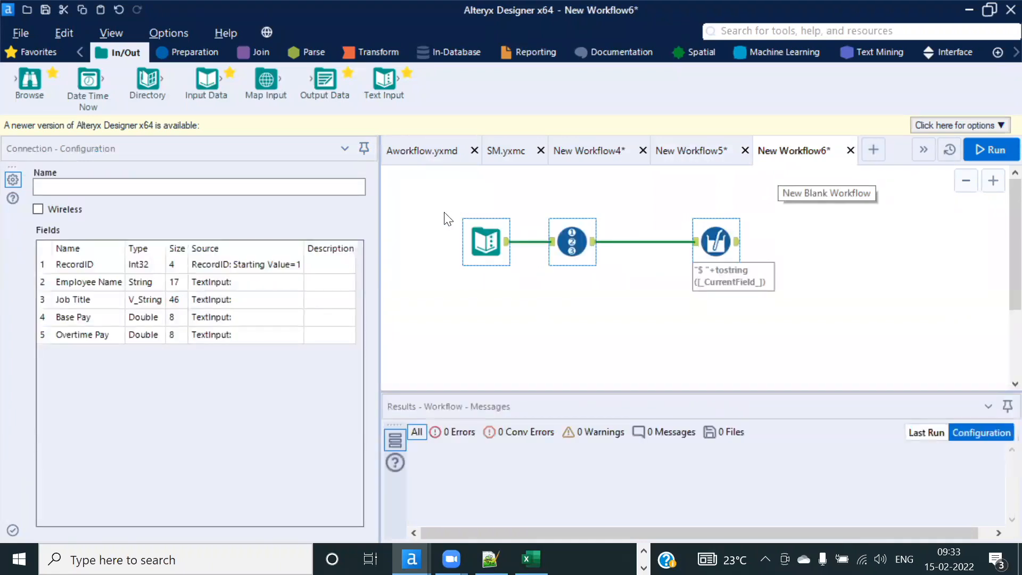
drag(719, 247, 709, 314)
click(813, 289)
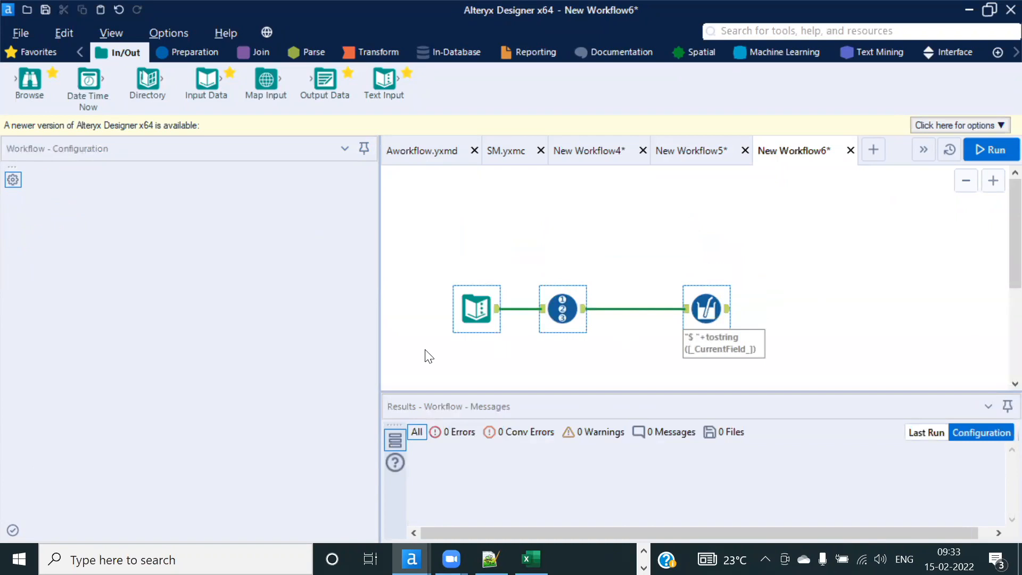
Step: Convert the Text Input tool to a Macro Input and move the Multi-Field Formula tool farther from the Record ID tool
right_click(478, 310)
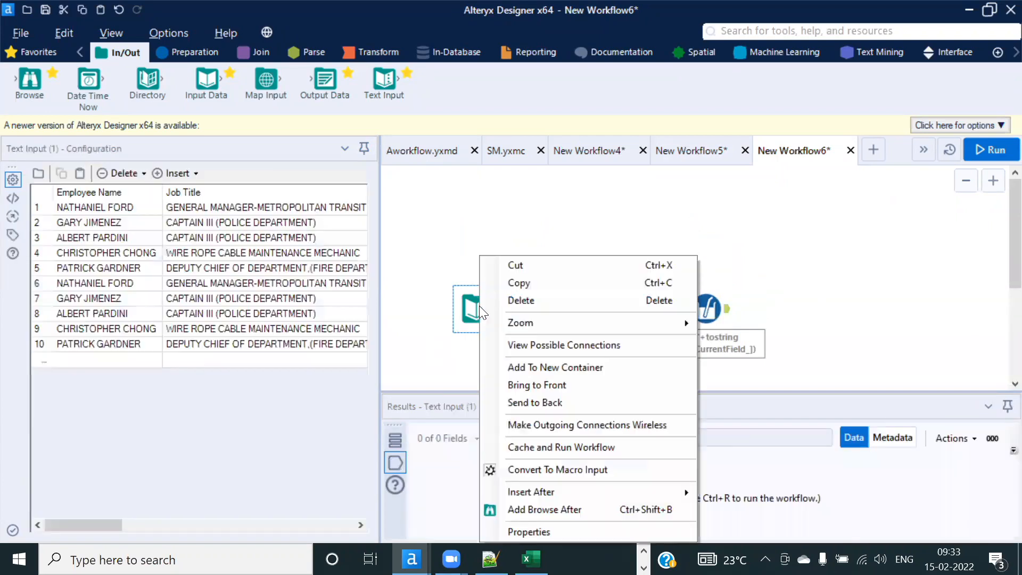
click(553, 470)
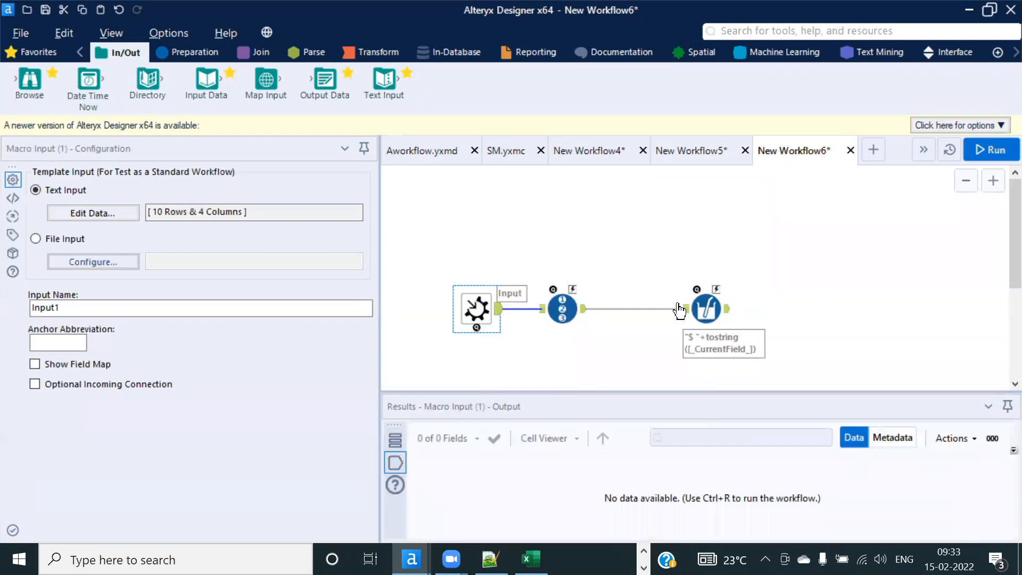
drag(705, 307, 763, 308)
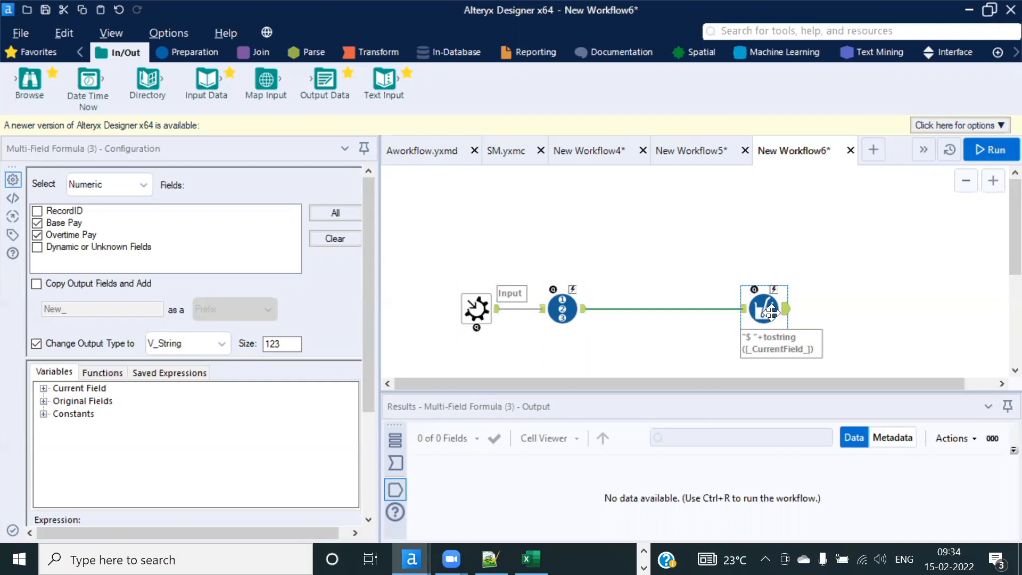
Step: Review the Multi-Field Formula output's Base Pay and Overtime Pay columns in New Workflow5 and return to New Workflow6
click(679, 156)
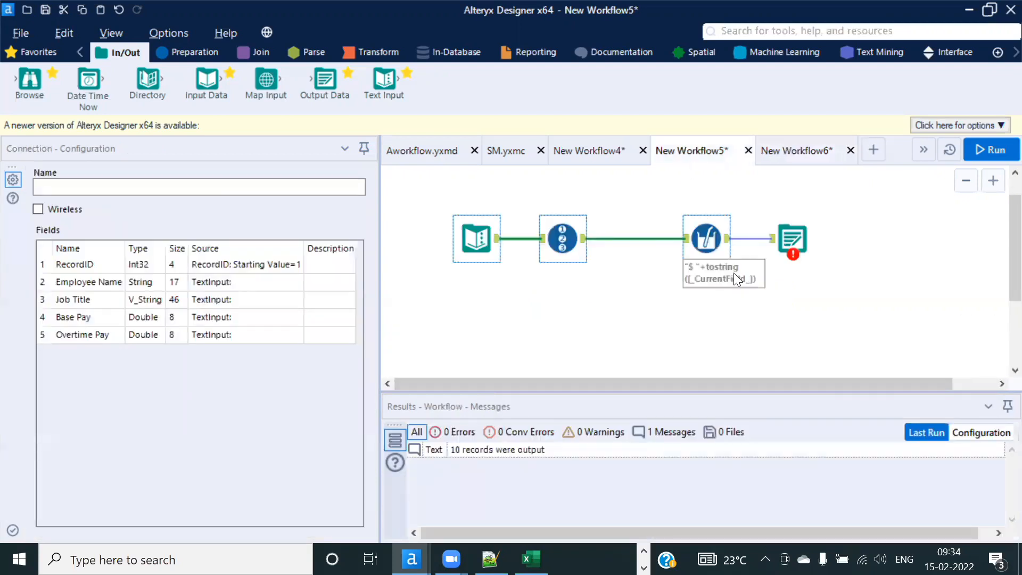
click(708, 241)
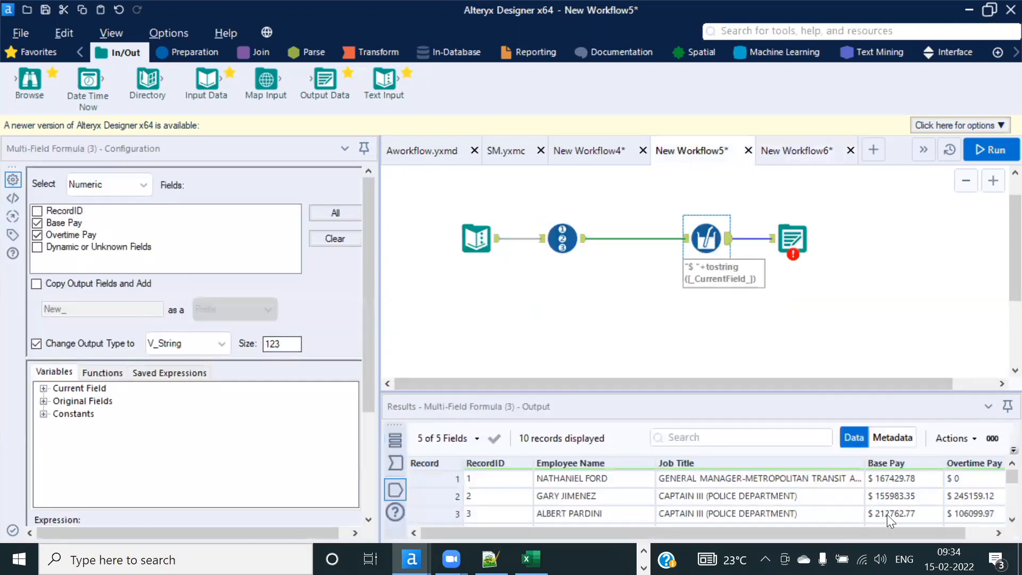
drag(898, 530, 958, 526)
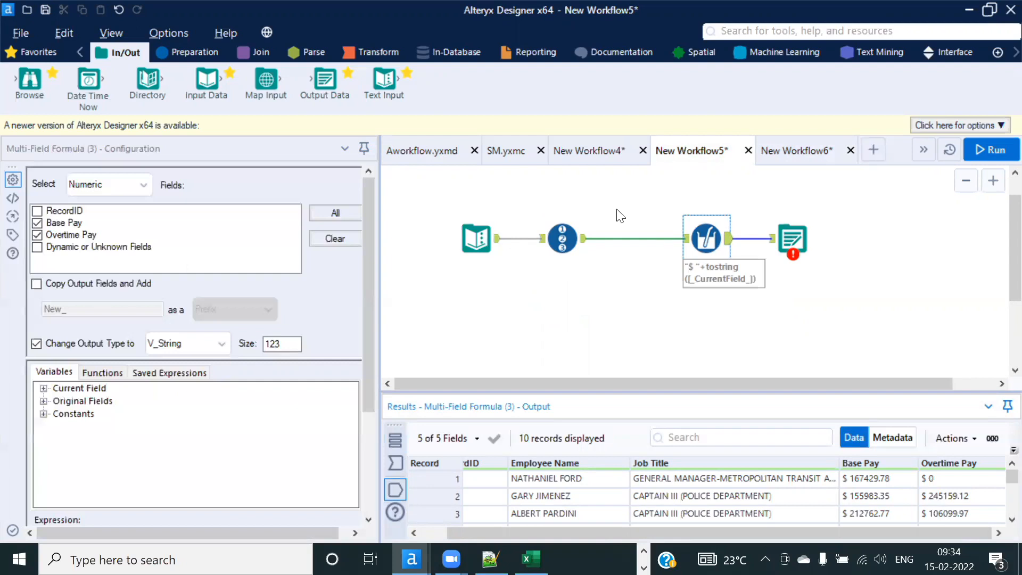
click(799, 149)
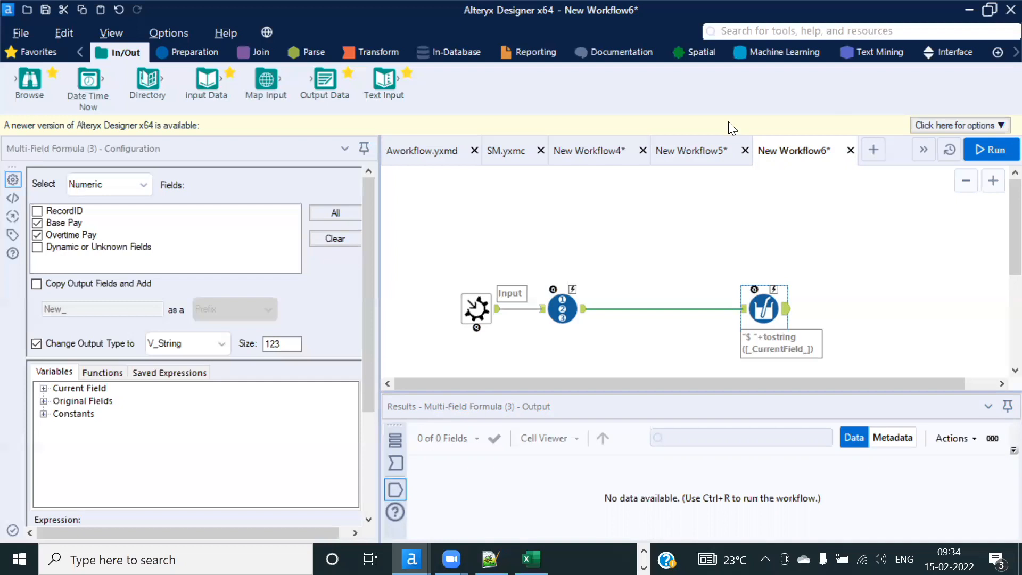
click(945, 49)
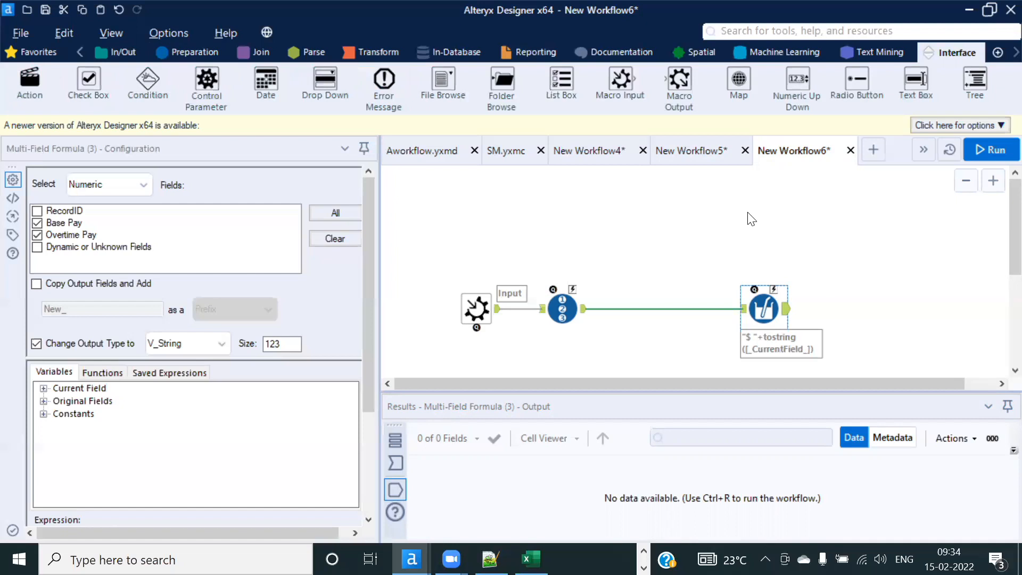
click(678, 152)
click(894, 479)
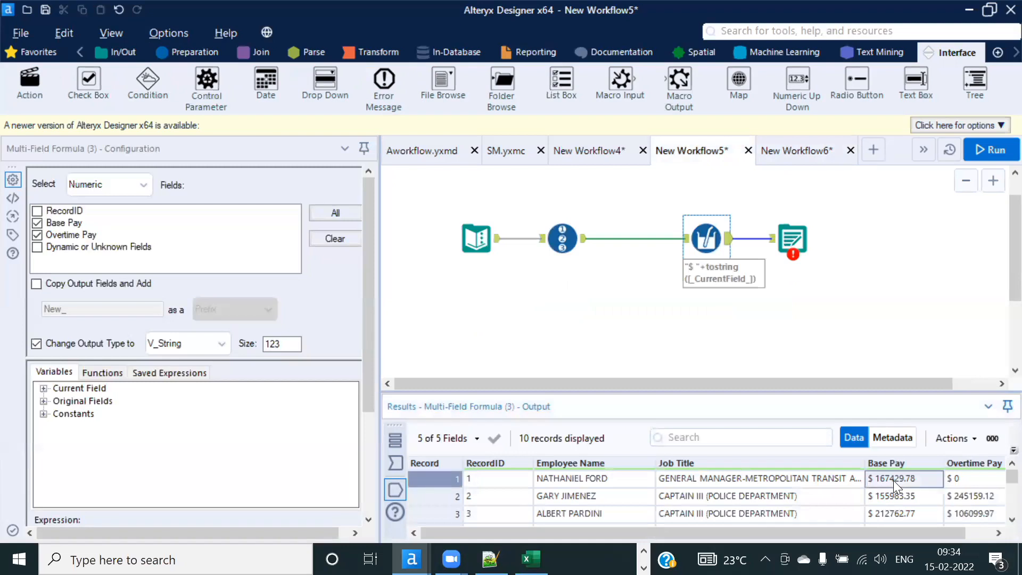
click(964, 480)
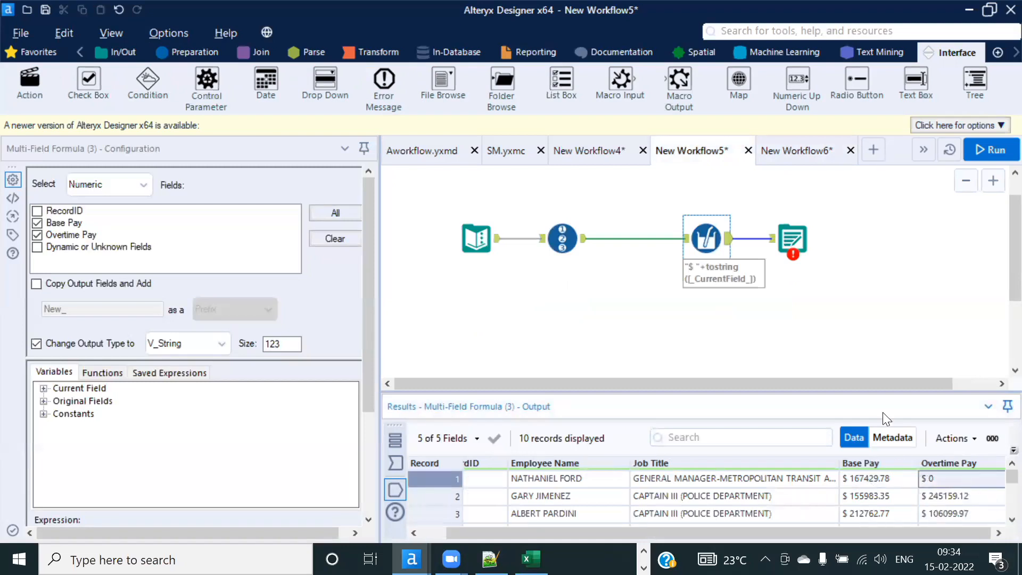
click(794, 149)
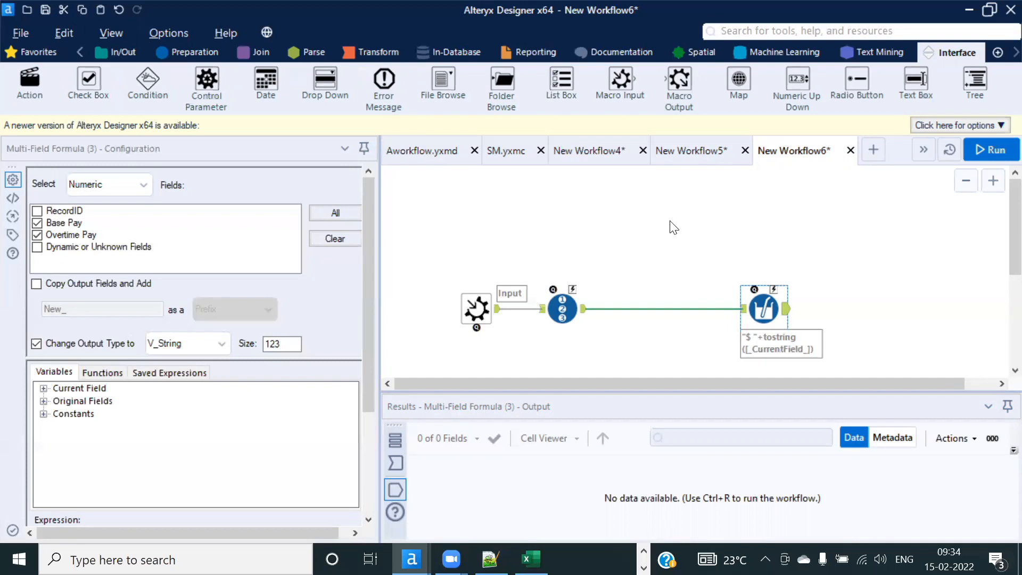
Step: Add a List Box interface tool above the workflow, move all tools slightly lower together, and clear the selection
mouse_move(82, 73)
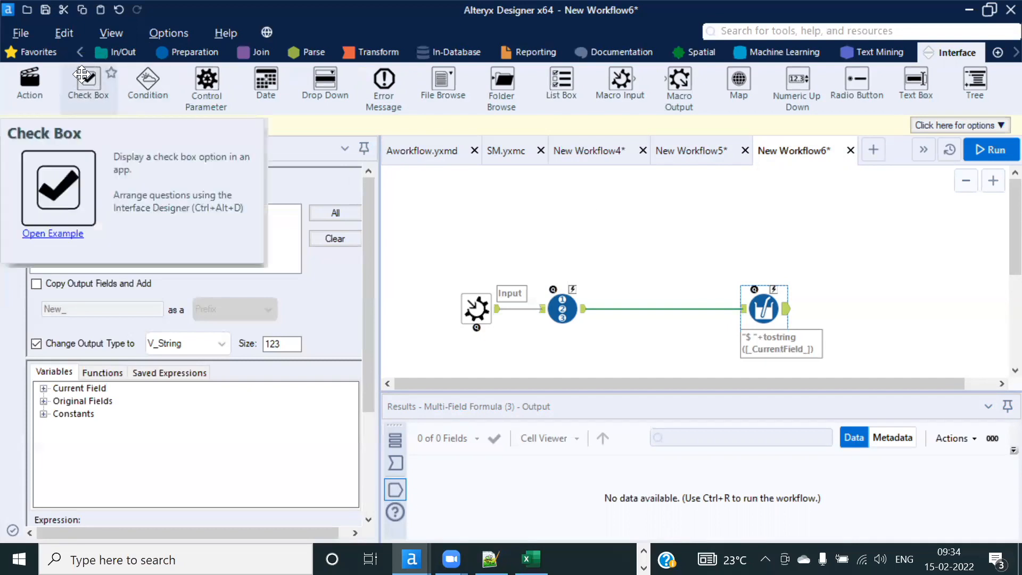
click(549, 190)
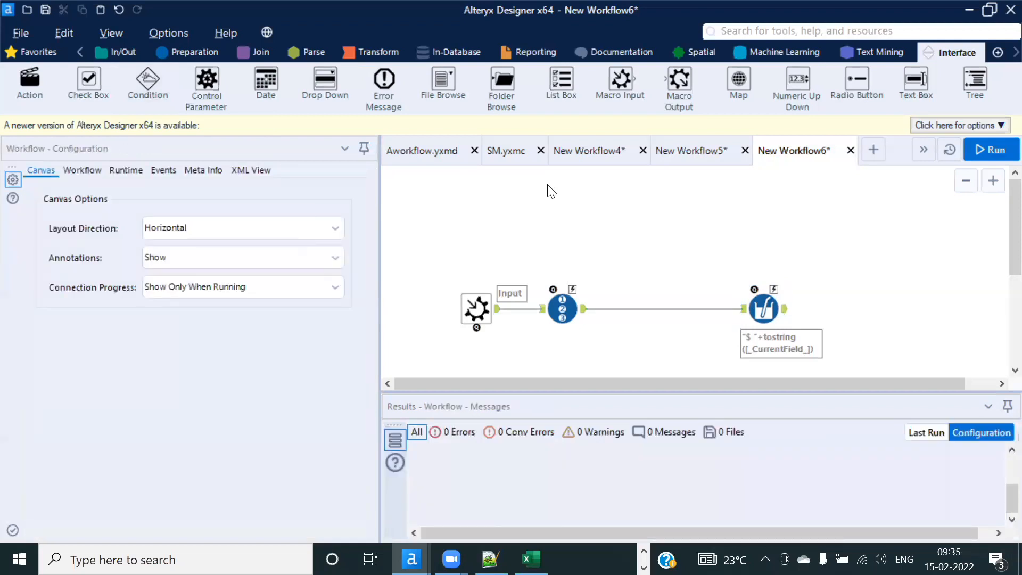
drag(562, 80, 661, 186)
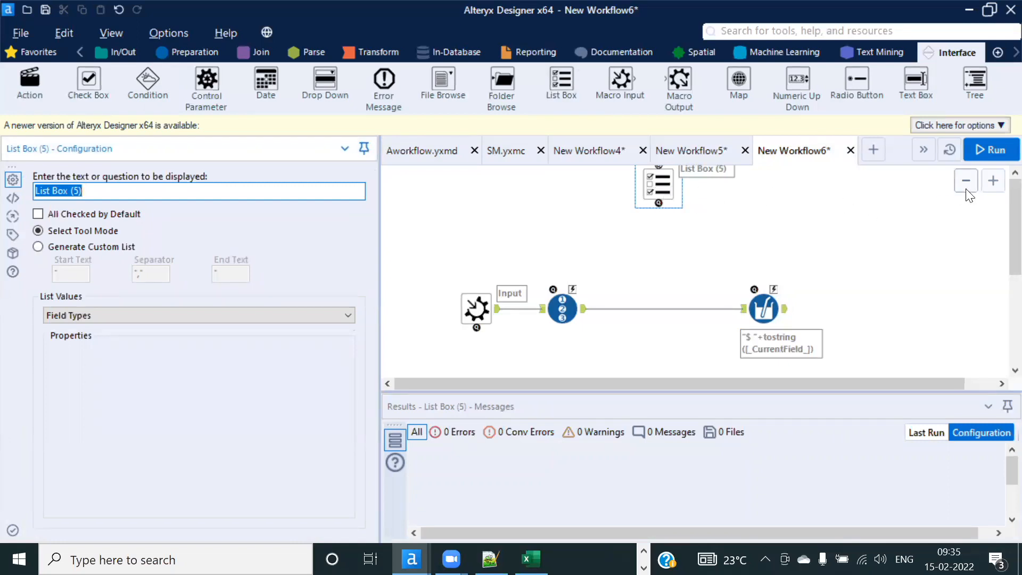
drag(410, 170, 852, 352)
drag(771, 302, 762, 341)
scroll(888, 302, down, 1)
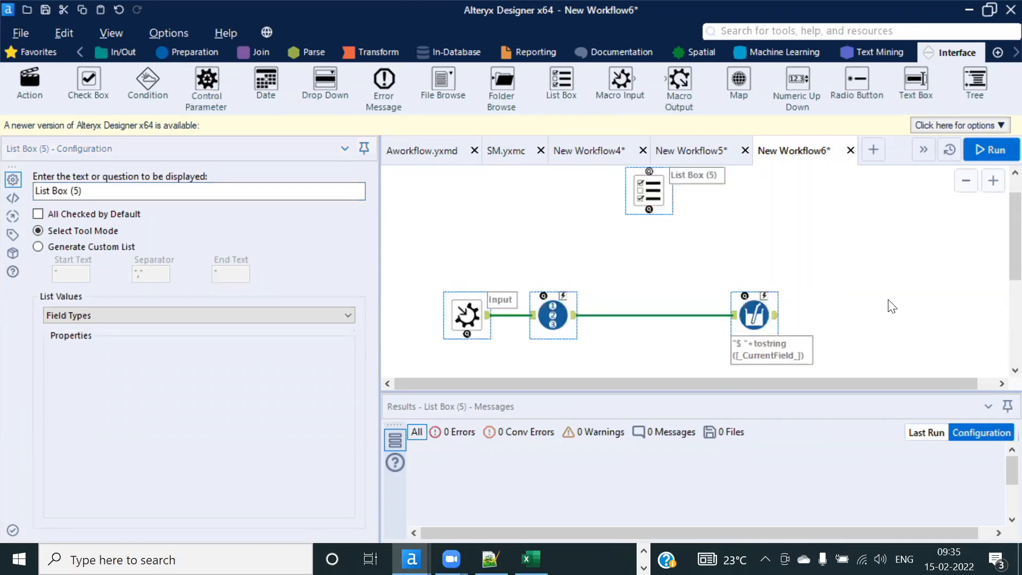
scroll(888, 299, up, 1)
click(889, 299)
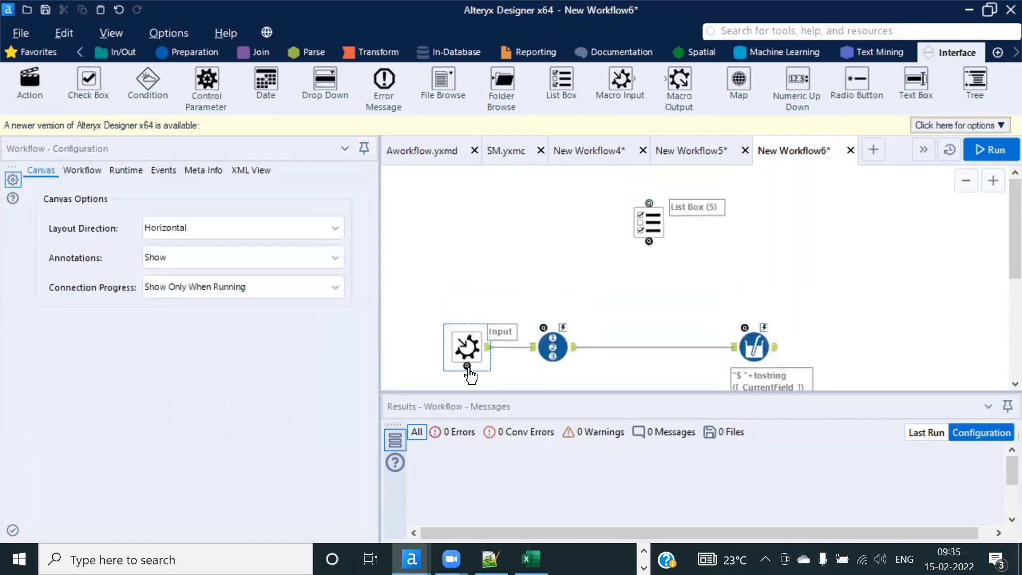
Step: Connect the Macro Input's question anchor to the List Box and open the List Box configuration
drag(467, 366, 635, 198)
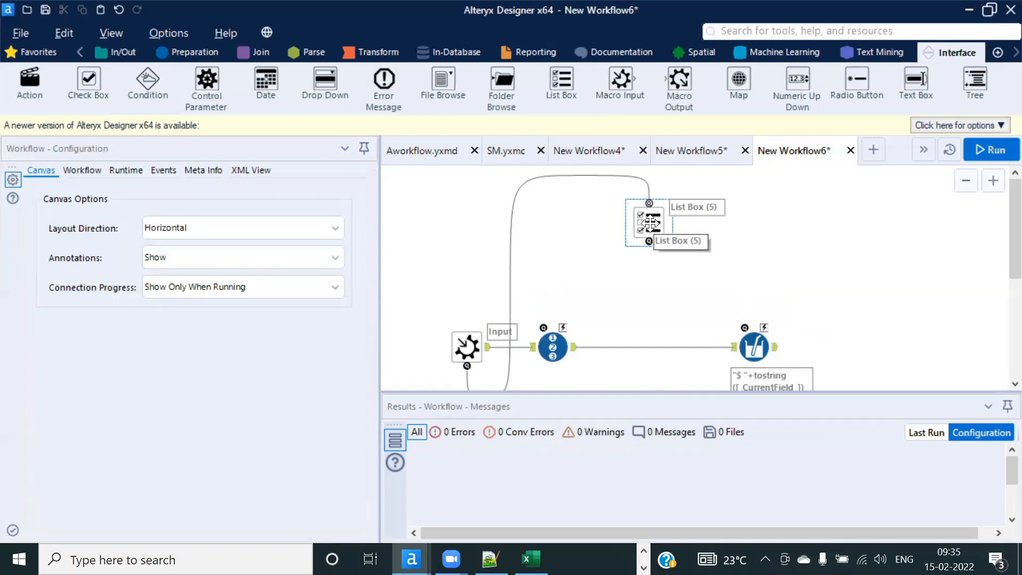
click(645, 218)
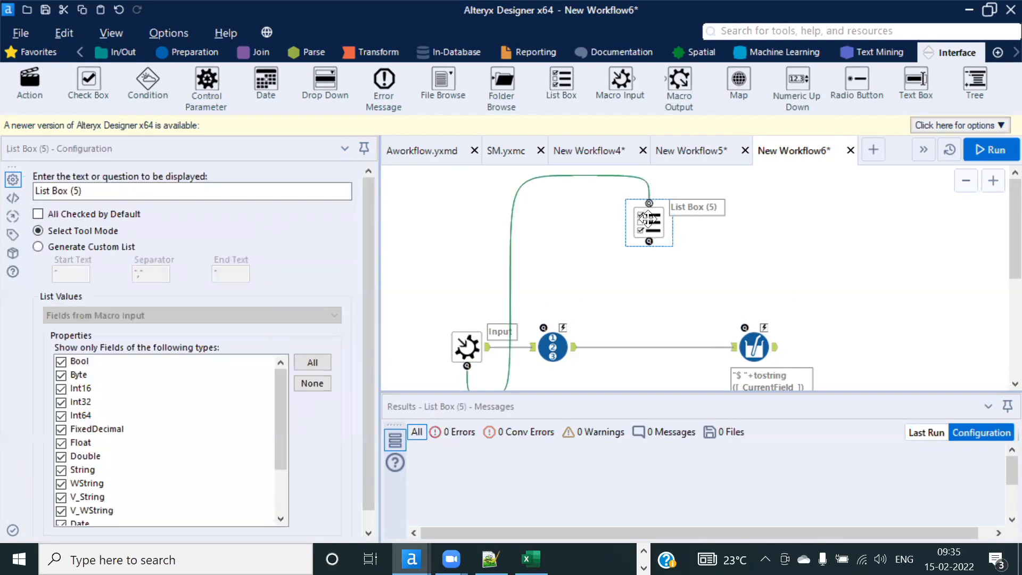
Step: Review the Multi-Field Formula configuration and try to connect the List Box to that tool's action anchor
click(745, 331)
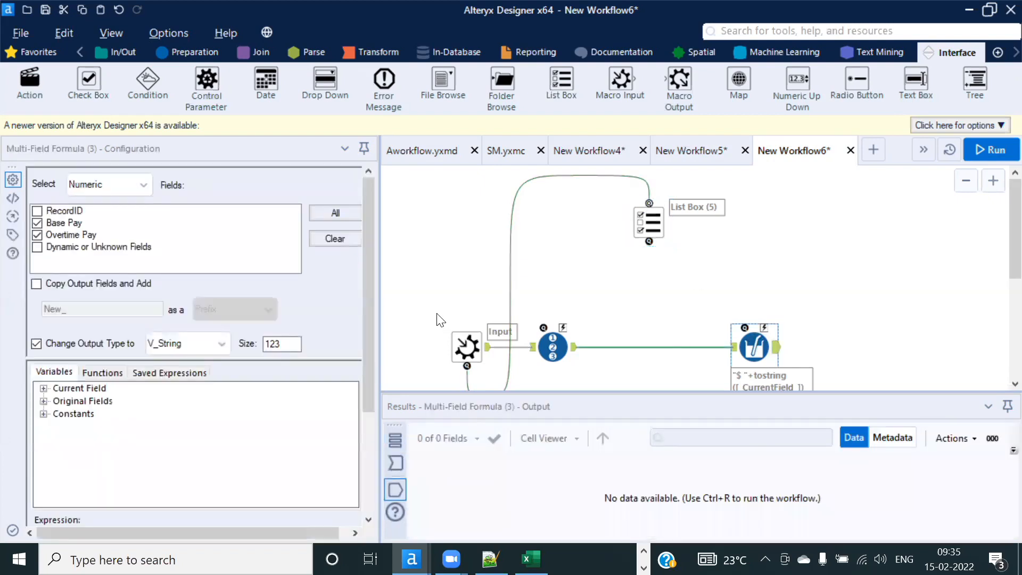
drag(371, 308, 368, 351)
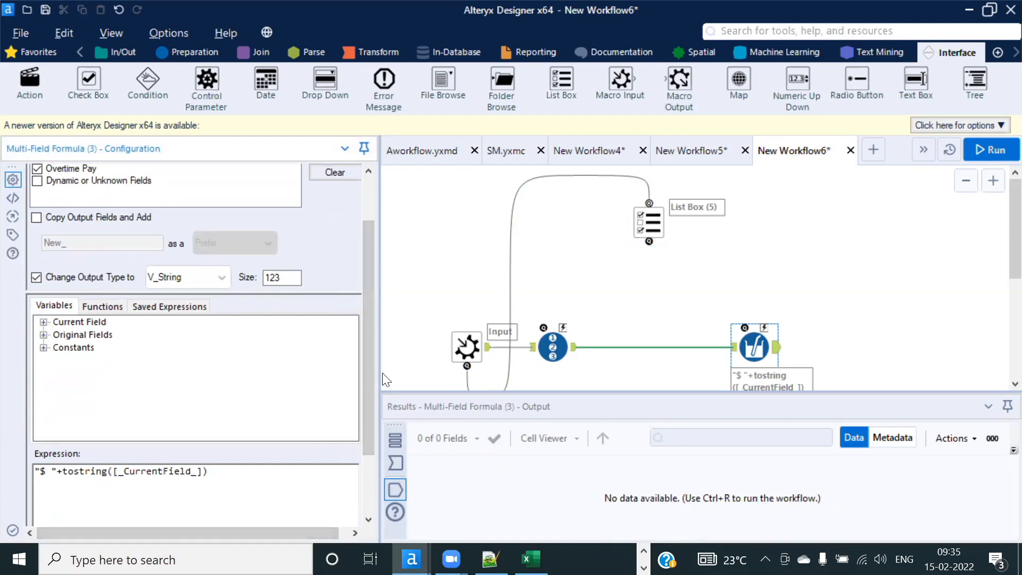
drag(370, 371, 367, 316)
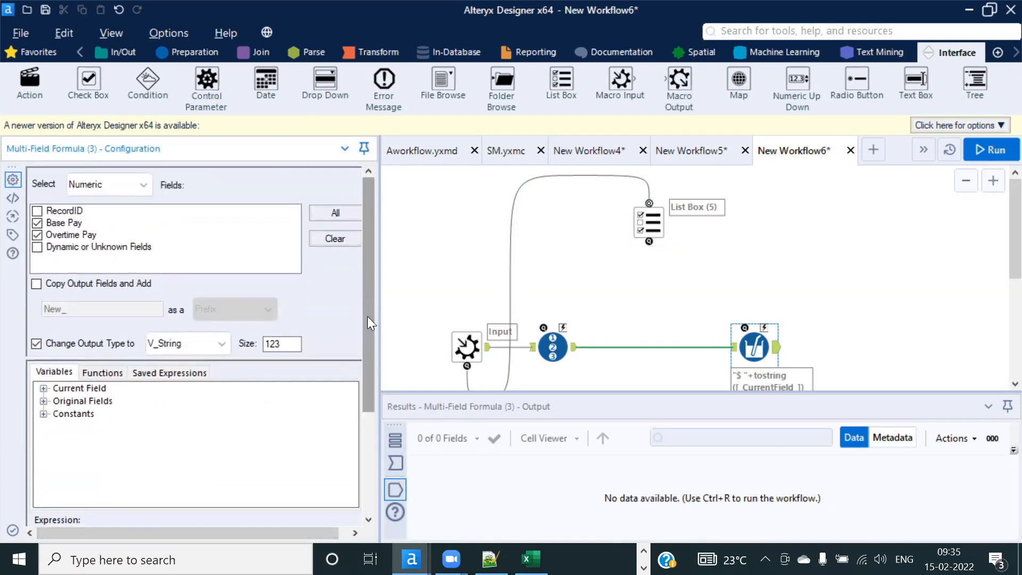
drag(368, 316, 392, 222)
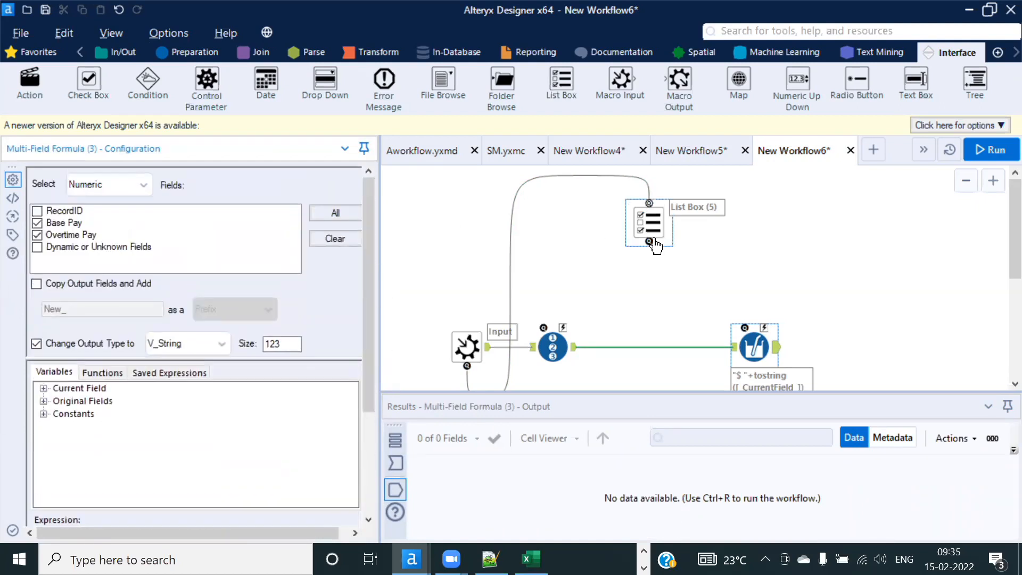
drag(649, 241, 763, 326)
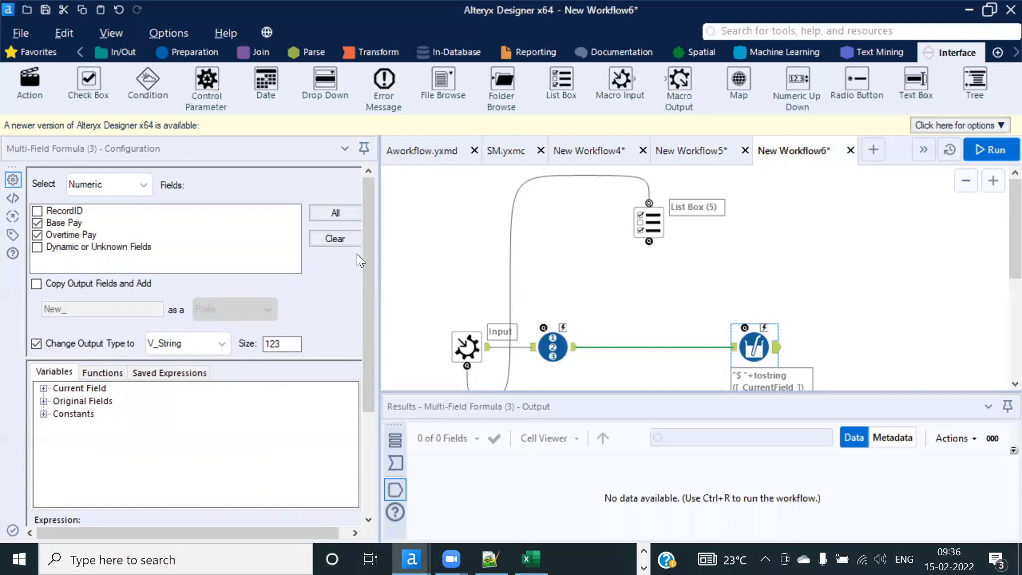
Step: Insert a Select tool on the connection between the Record ID and Multi-Field Formula tools
click(195, 52)
drag(872, 80, 639, 348)
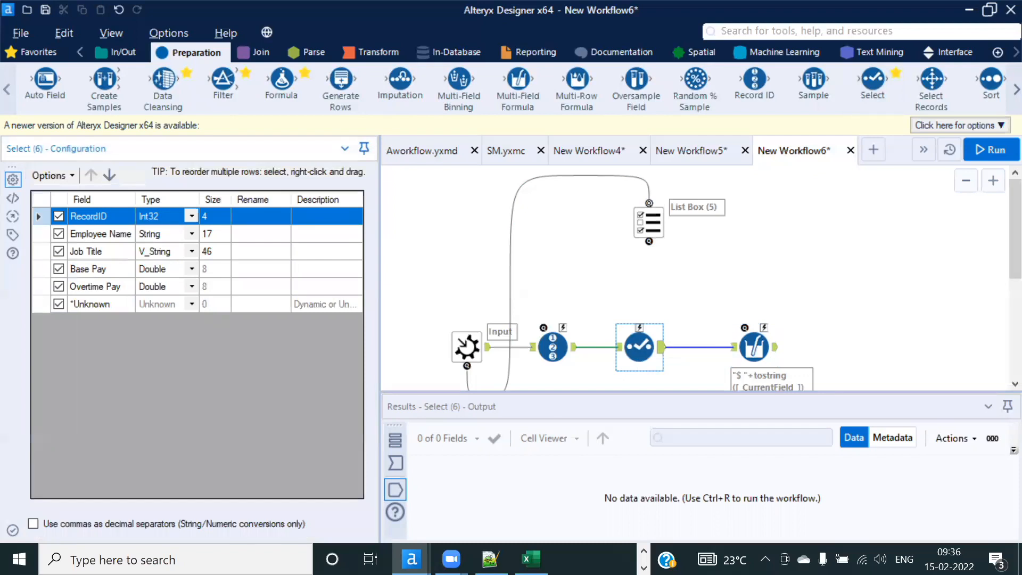
click(682, 258)
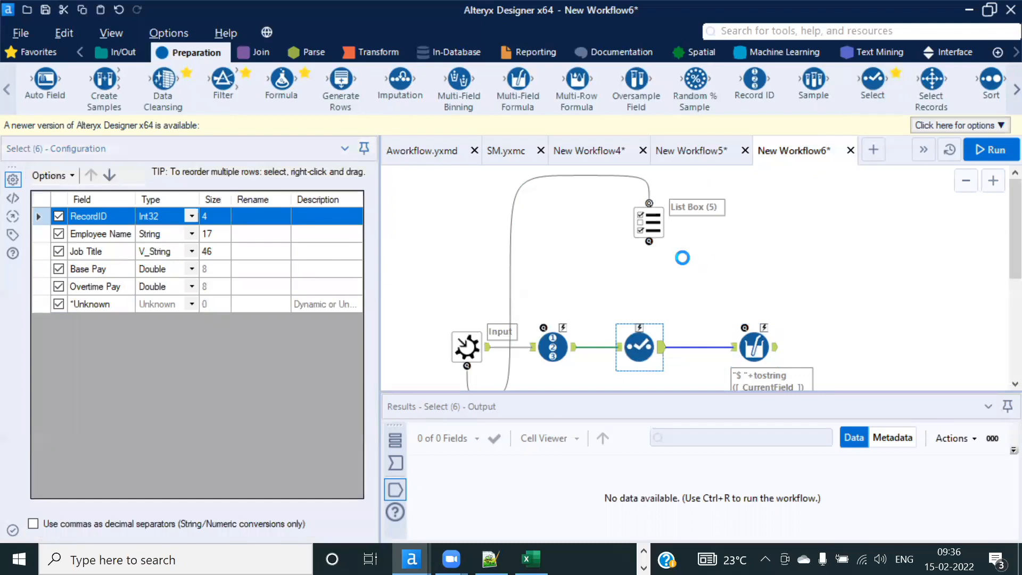
Step: Connect the List Box to the Select tool, set the action type to Update Select with multi-select ListBox, and shift the List Box upward
click(644, 216)
drag(649, 241, 640, 327)
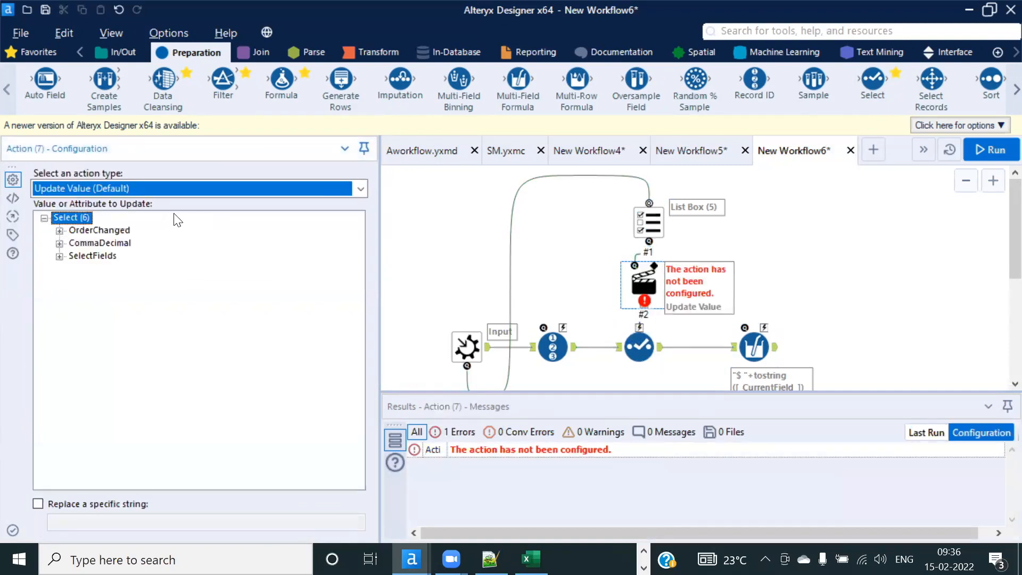
click(361, 188)
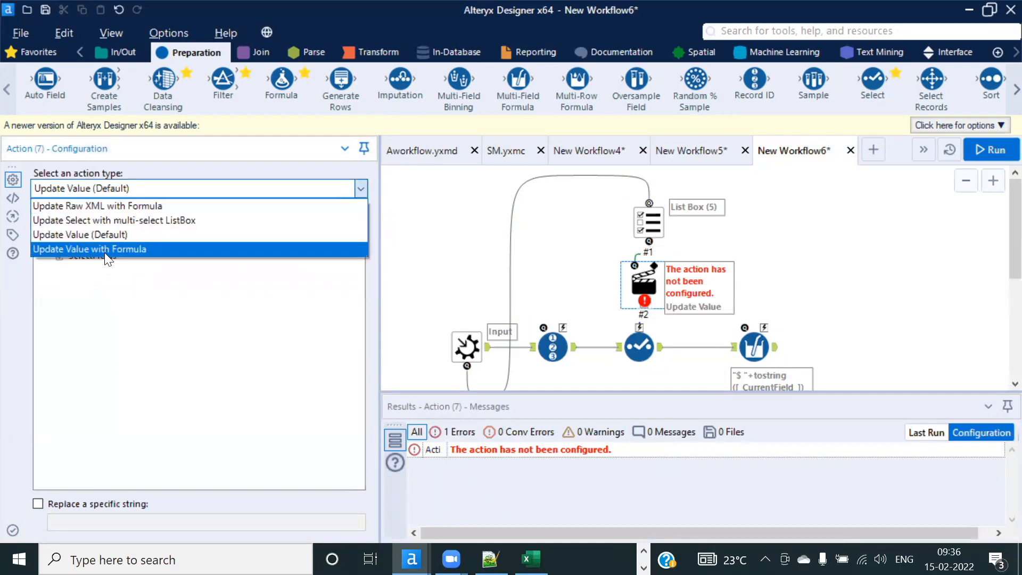
click(163, 221)
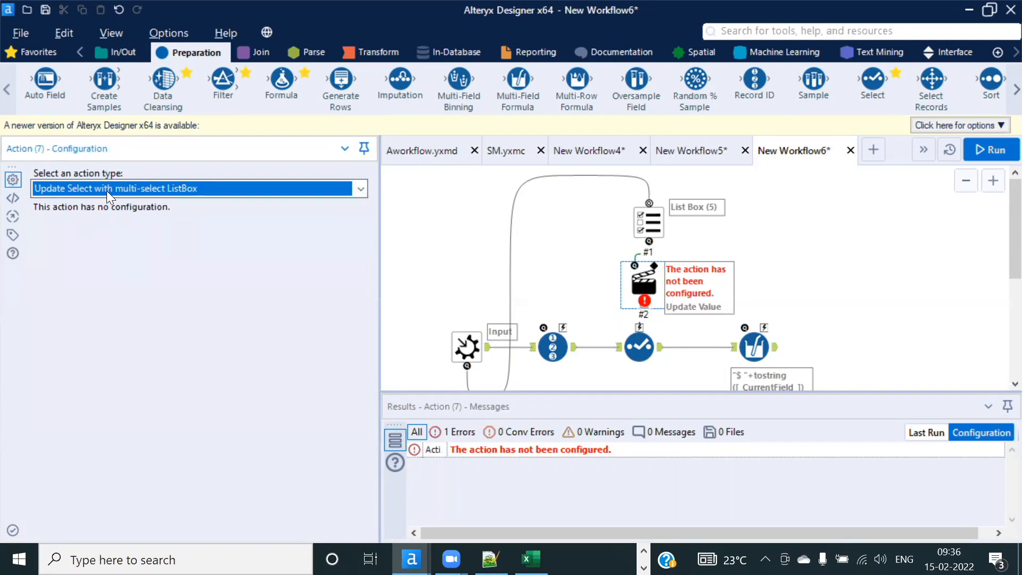
click(651, 222)
drag(651, 222, 643, 202)
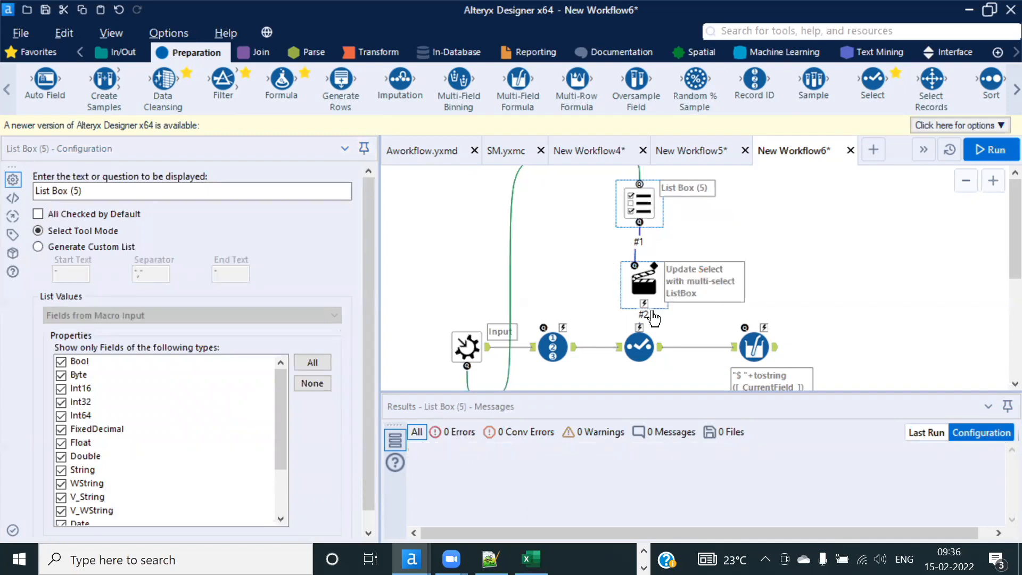
Step: Include all numeric fields except RecordID in the Multi-Field Formula tool, including Dynamic or Unknown Fields
click(639, 346)
scroll(788, 272, down, 2)
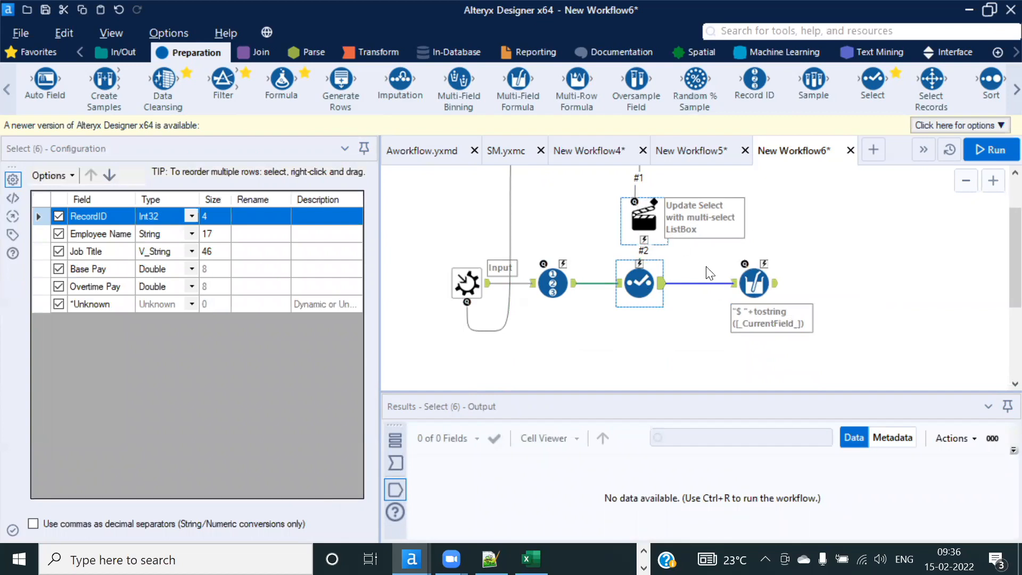
click(747, 277)
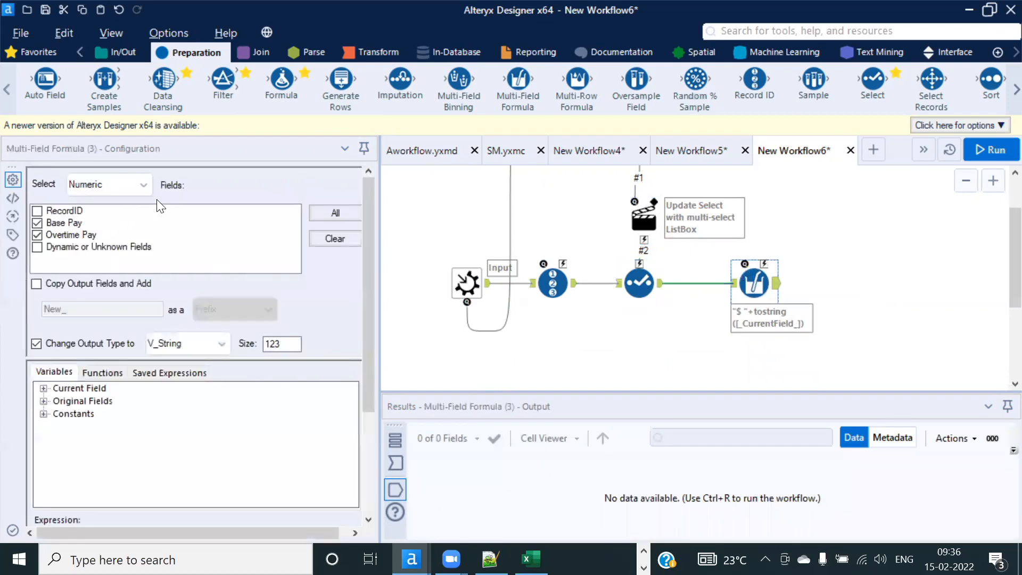
click(332, 214)
click(35, 211)
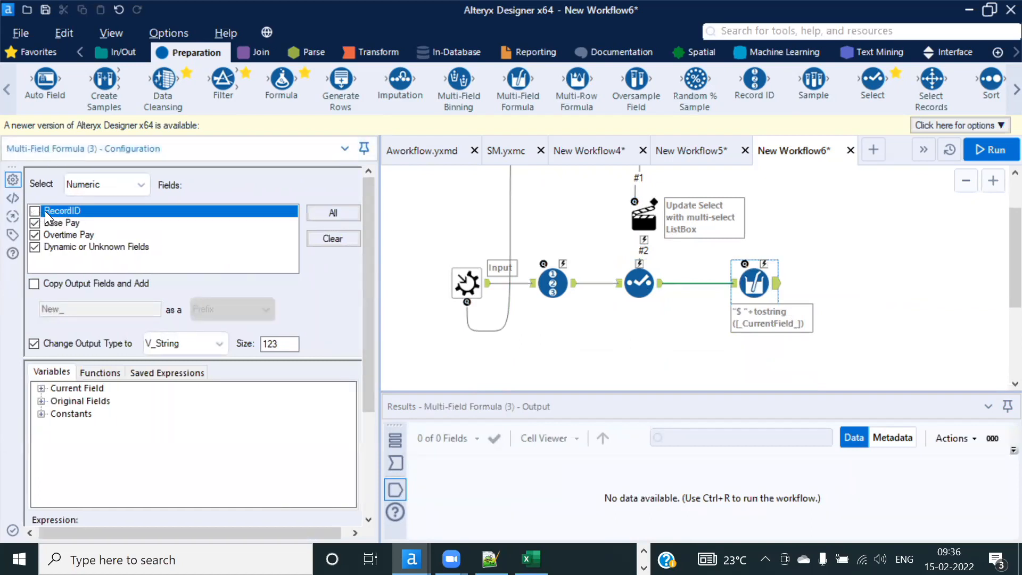
Step: Examine the "$ " prefix in the Multi-Field Formula expression and the currency list in Notepad++, and return to Alteryx Designer
click(369, 444)
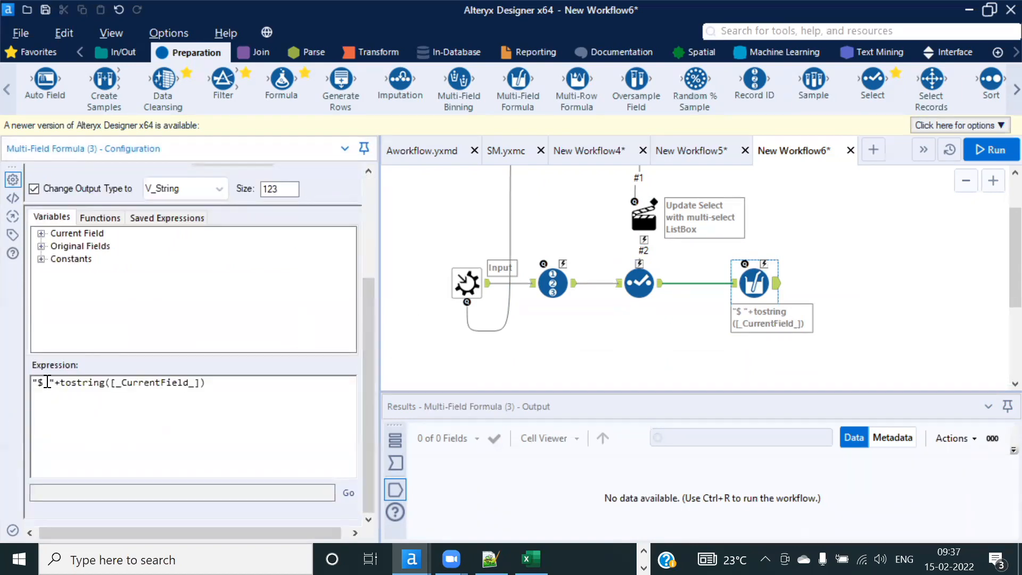
drag(48, 382, 42, 383)
click(489, 559)
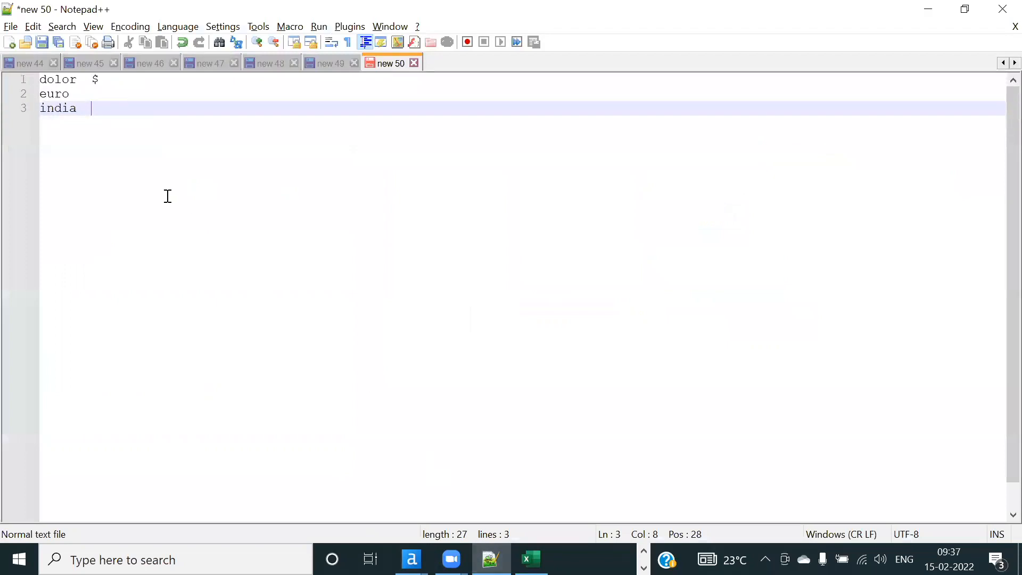
drag(107, 77, 20, 98)
click(86, 97)
key(alt+Tab)
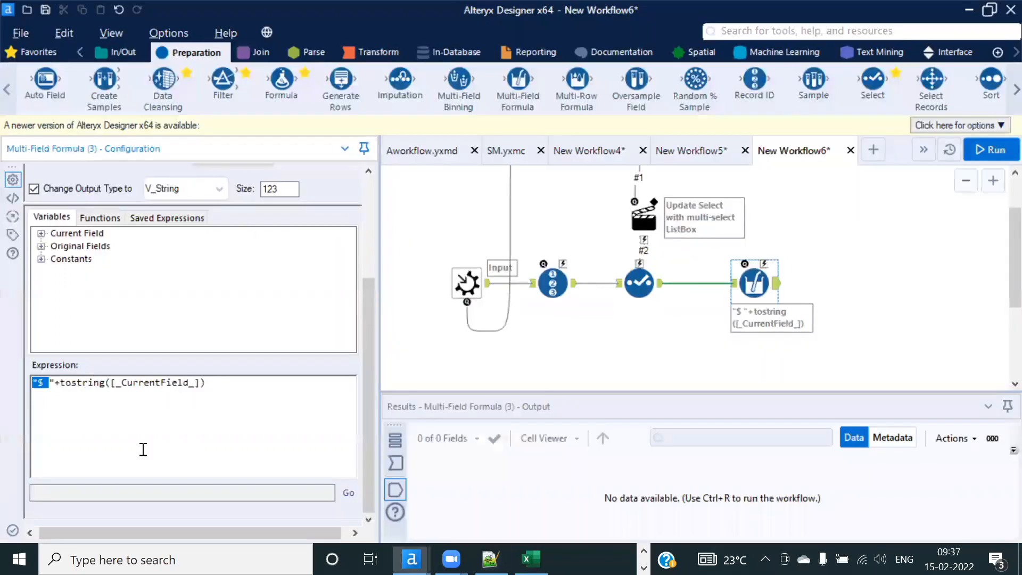
Step: Compare the dolor, euro and india entries in the Notepad++ list with the "$ " prefix in the Multi-Field Formula expression in Alteryx Designer
key(alt+Tab)
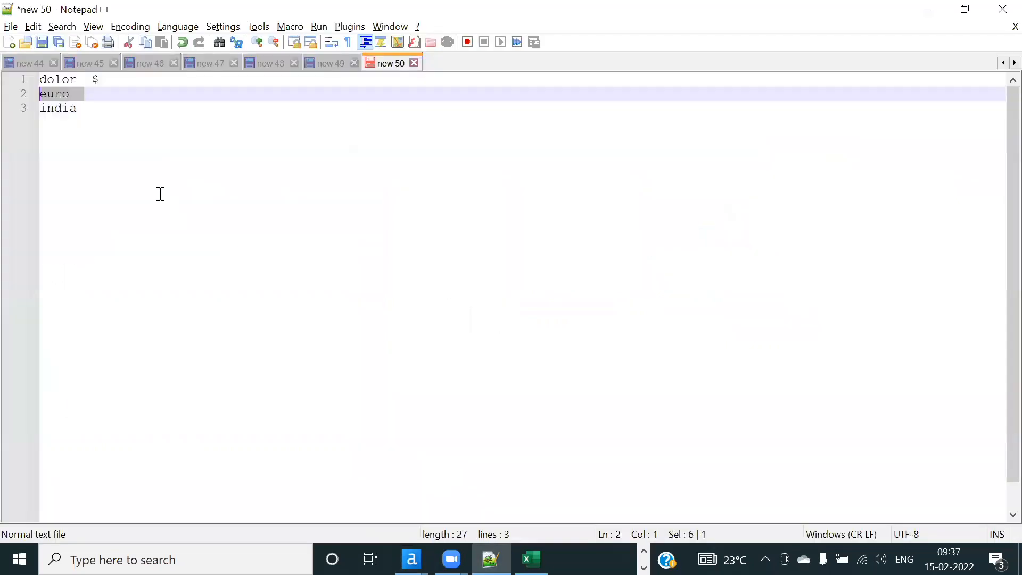
double_click(63, 108)
key(alt+Tab)
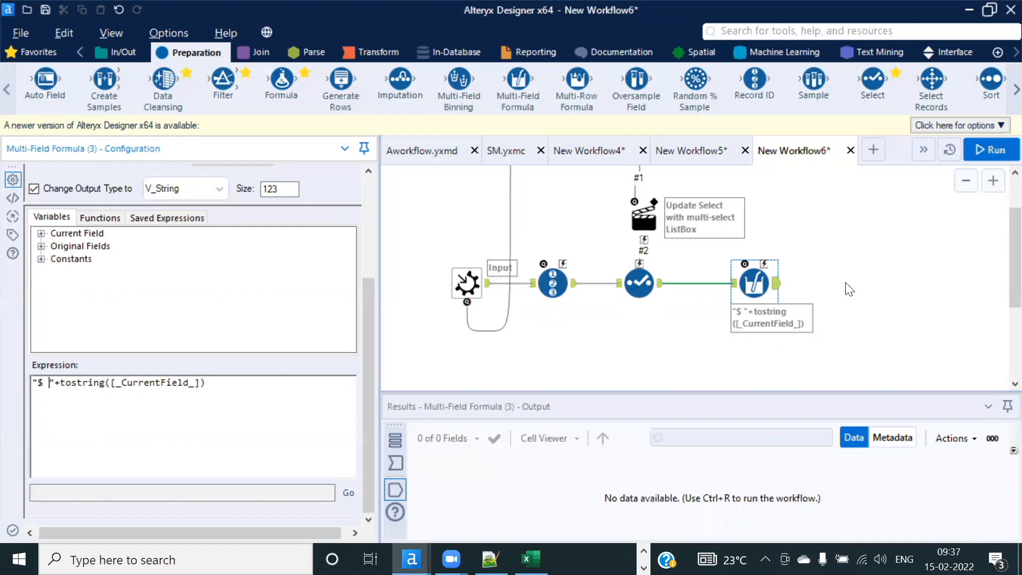
scroll(846, 287, up, 2)
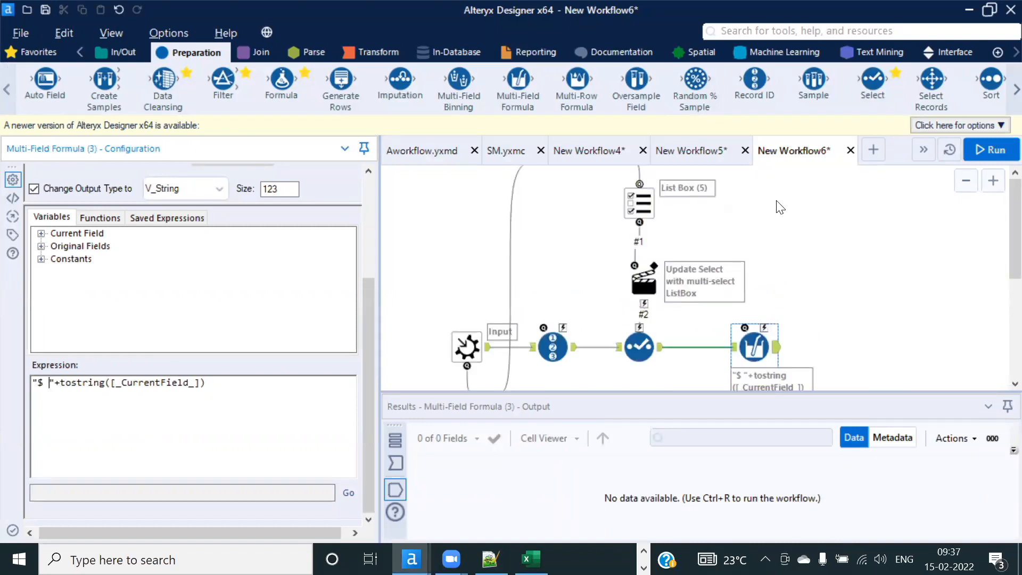
key(alt+Tab)
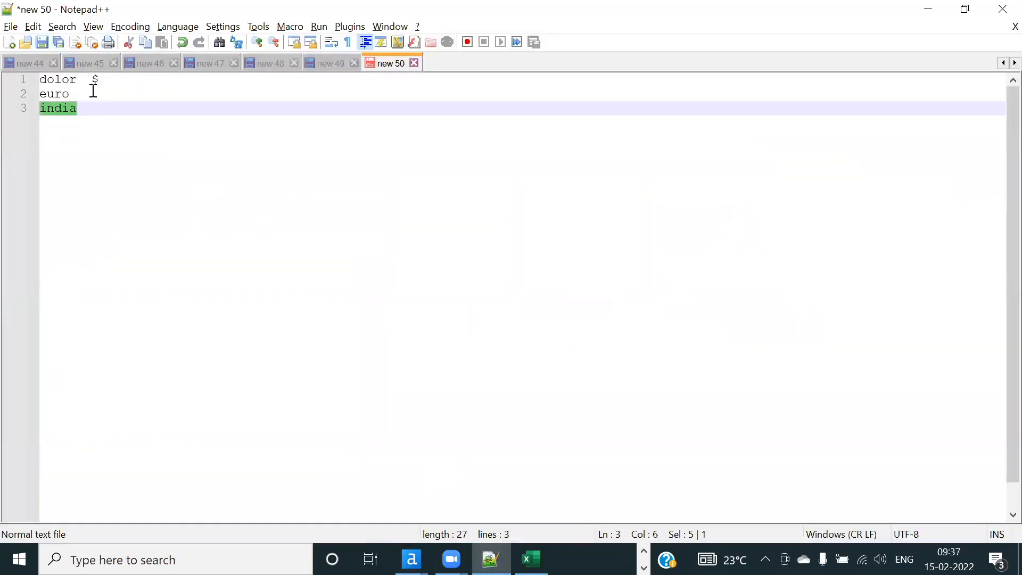
click(113, 79)
drag(114, 78, 18, 84)
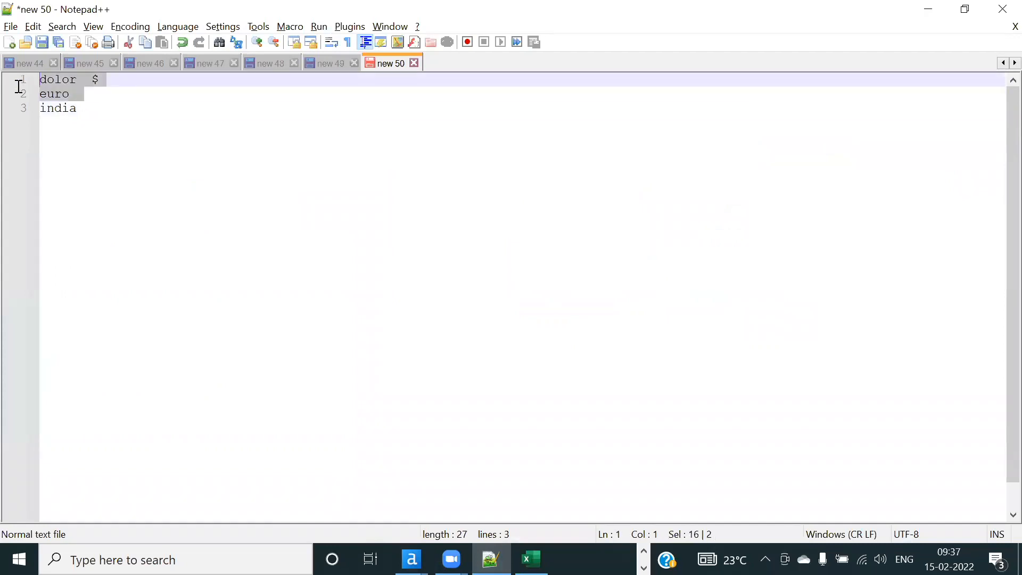
click(93, 109)
key(shift+Home)
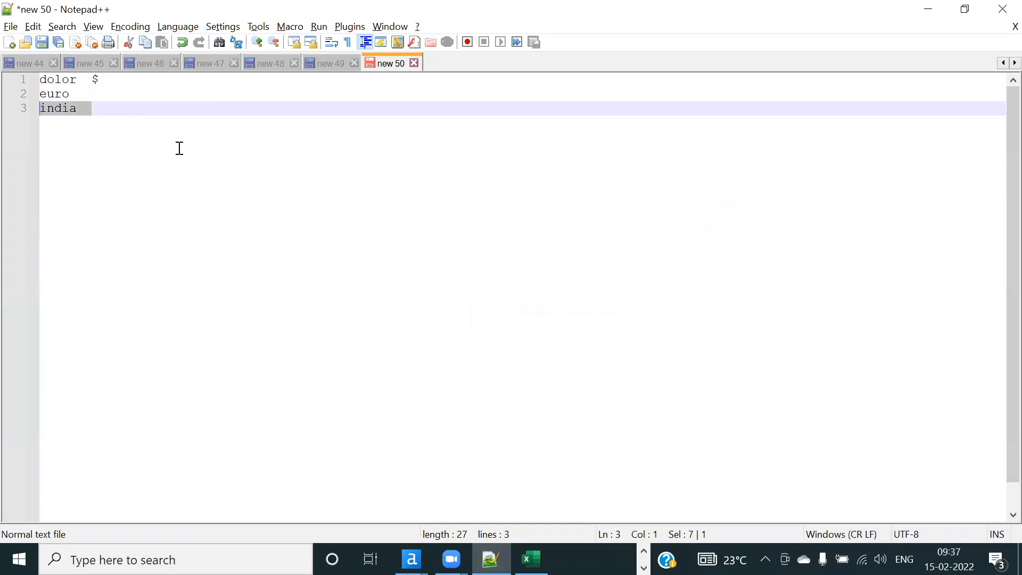
key(alt+Tab)
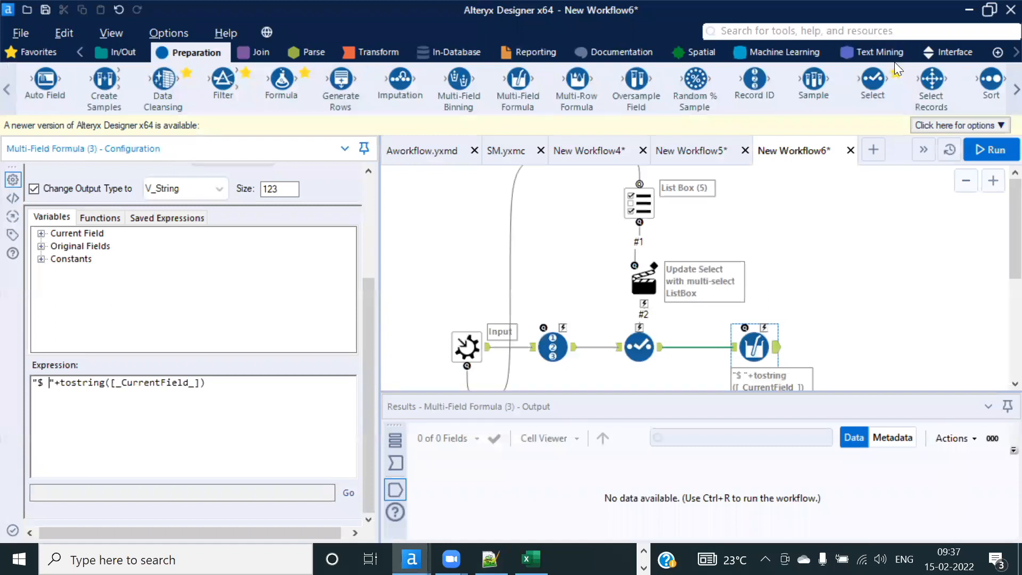
Step: Add a Drop Down tool above the Multi-Field Formula tool and set its displayed question to "Plz select the currency"
click(948, 51)
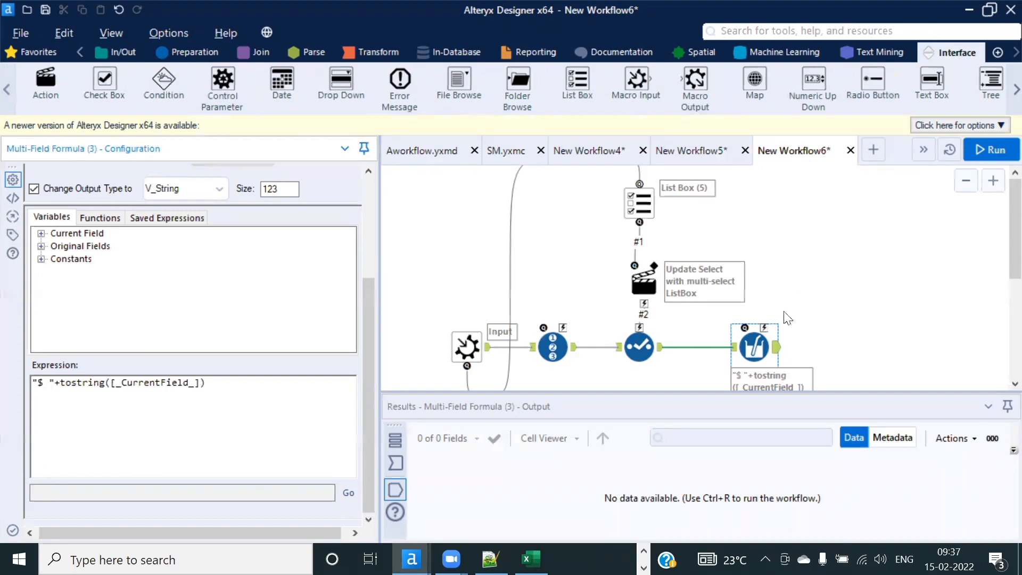
click(754, 350)
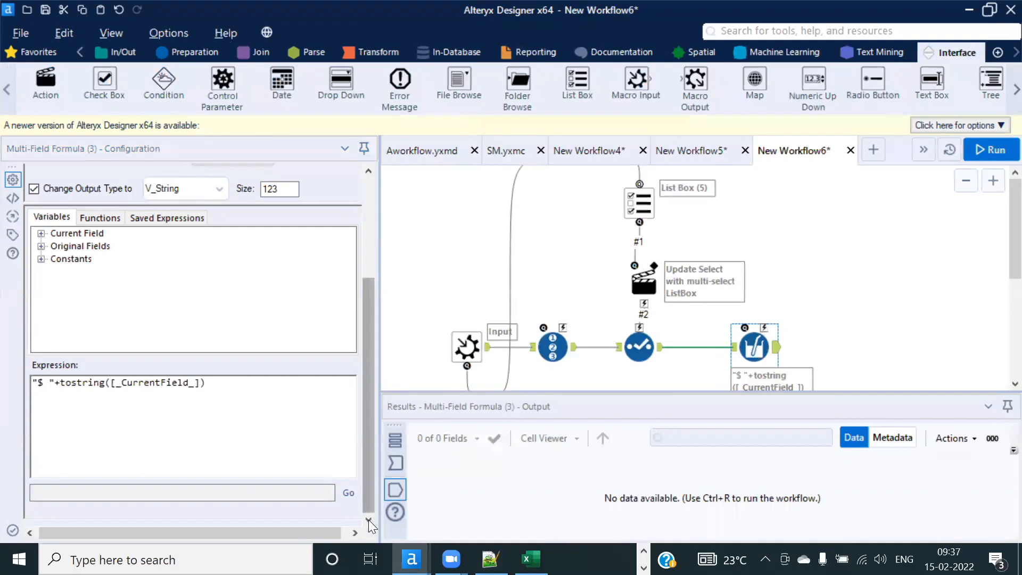
scroll(368, 519, up, 5)
scroll(373, 448, down, 3)
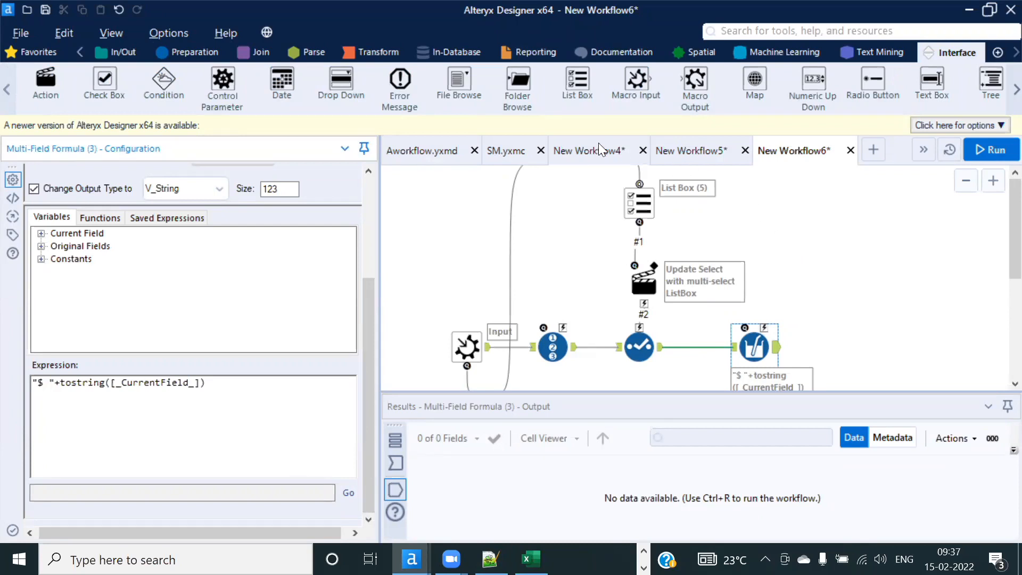
drag(342, 78, 813, 200)
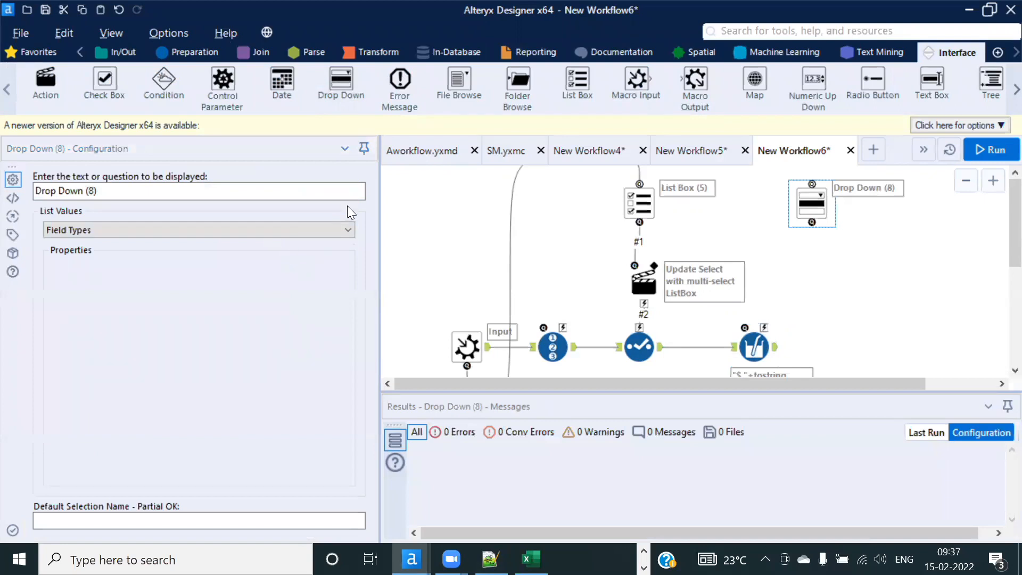
triple_click(150, 191)
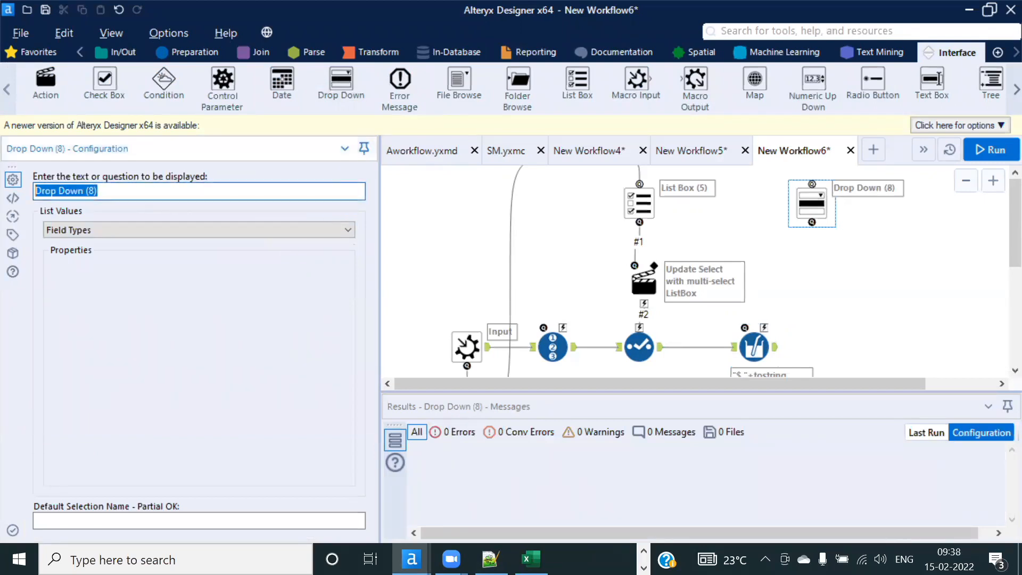
text(Plz select )
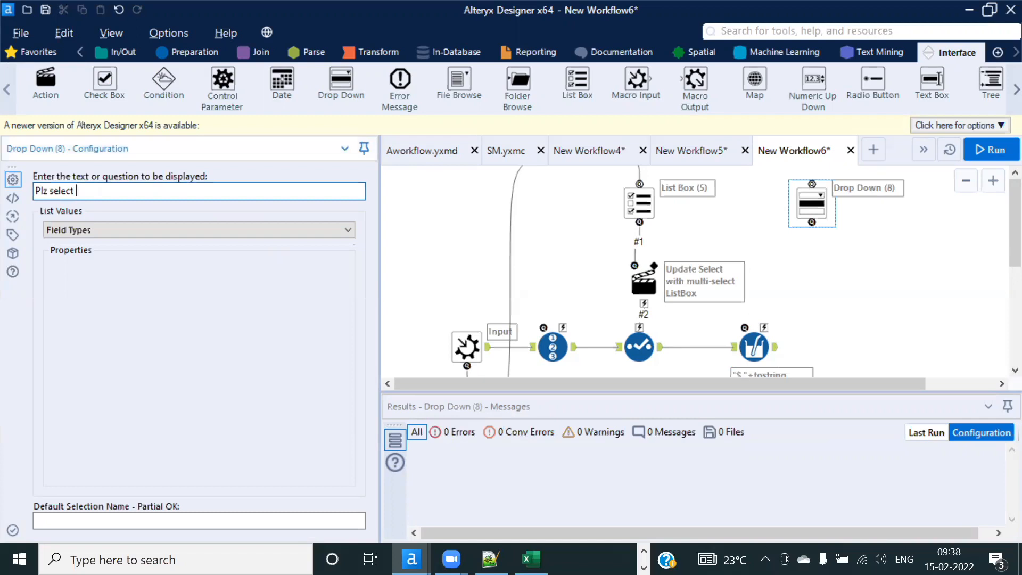
text(the currency)
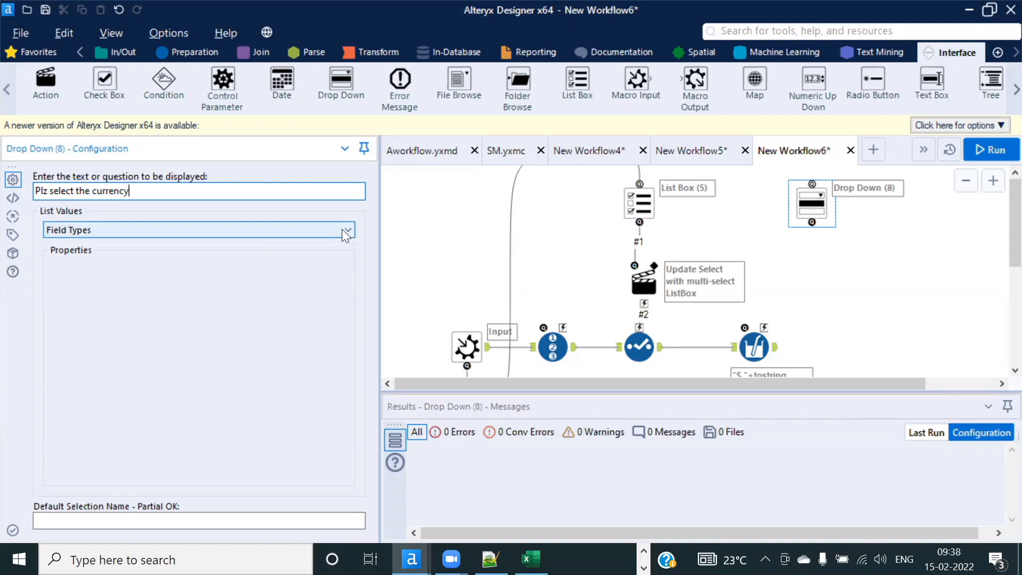
Step: Set the Drop Down's list values manually to The Dollar:$, The Euro:€, The Pound:£, The Yen:¥ and The Rand:R, one per line
click(343, 231)
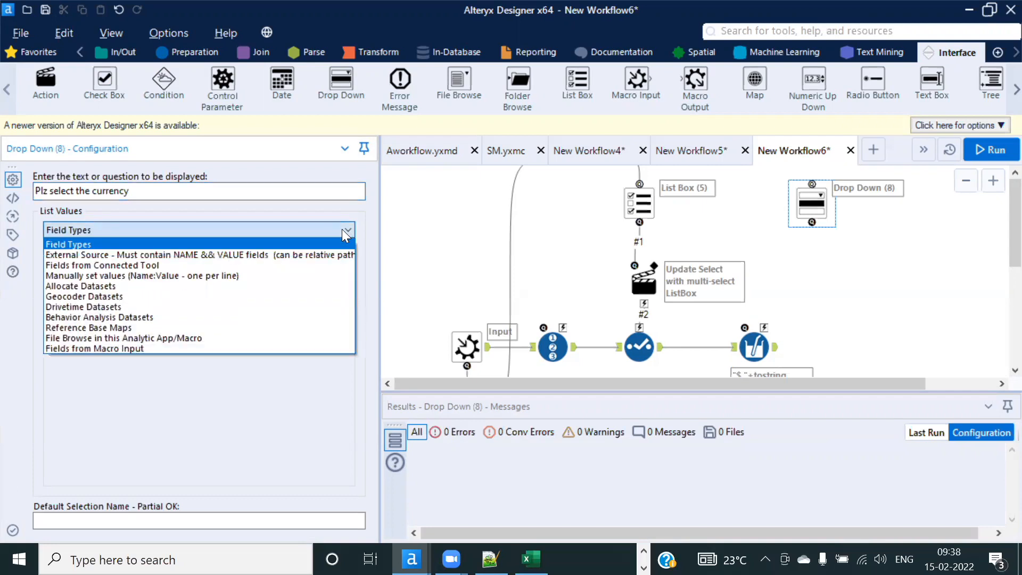
click(227, 275)
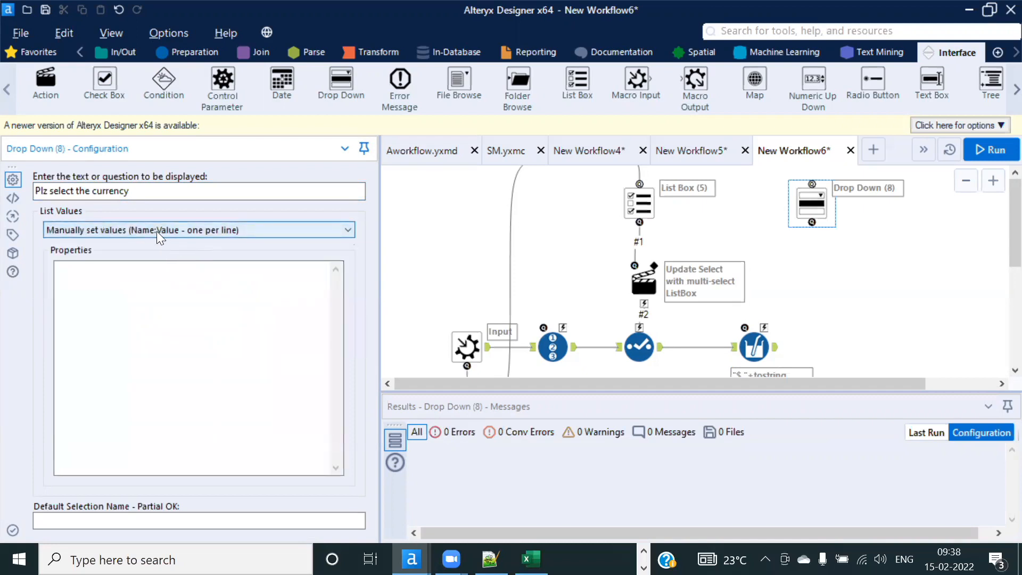
click(137, 278)
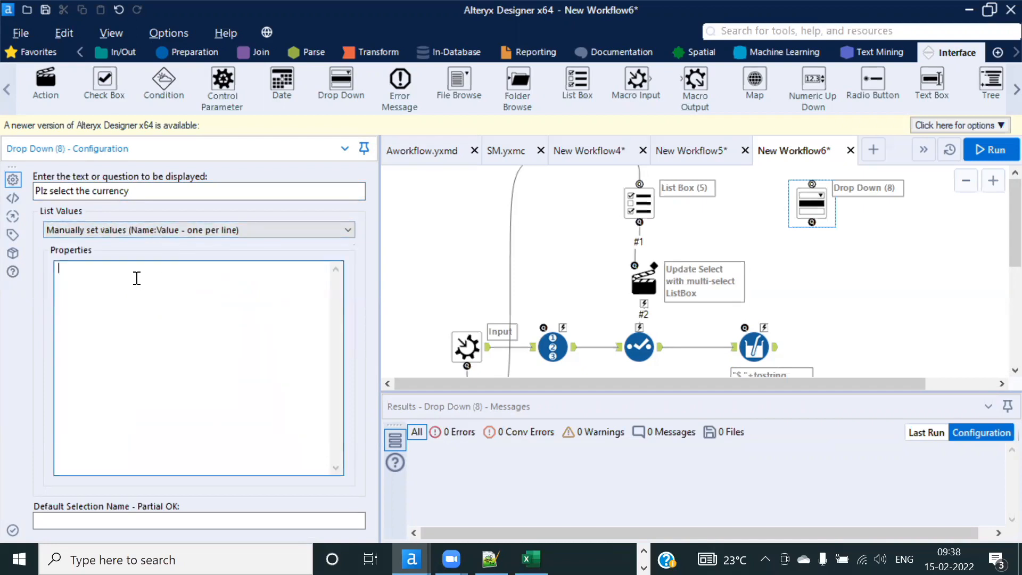
text(The Dollar:$)
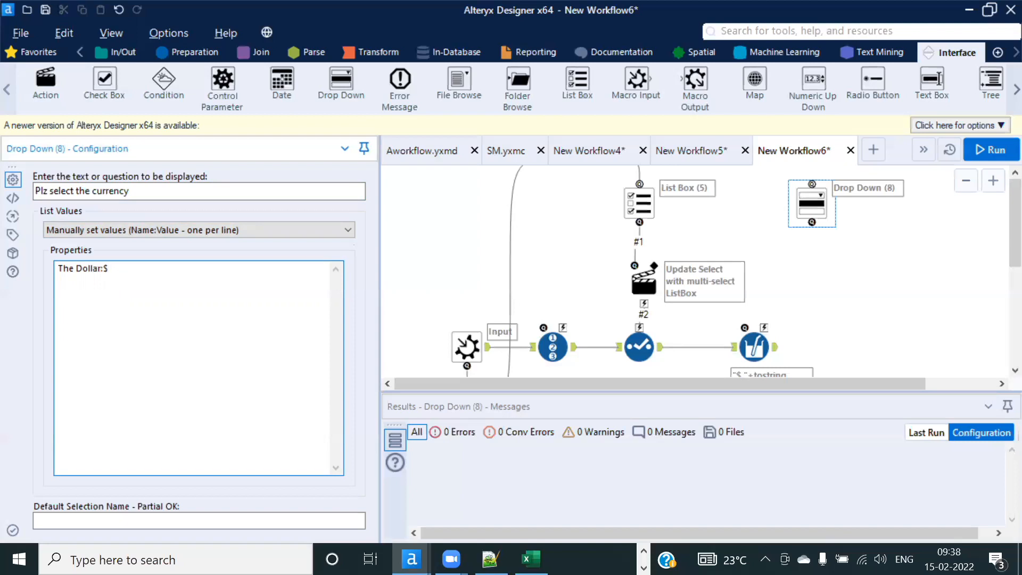
drag(145, 269, 8, 269)
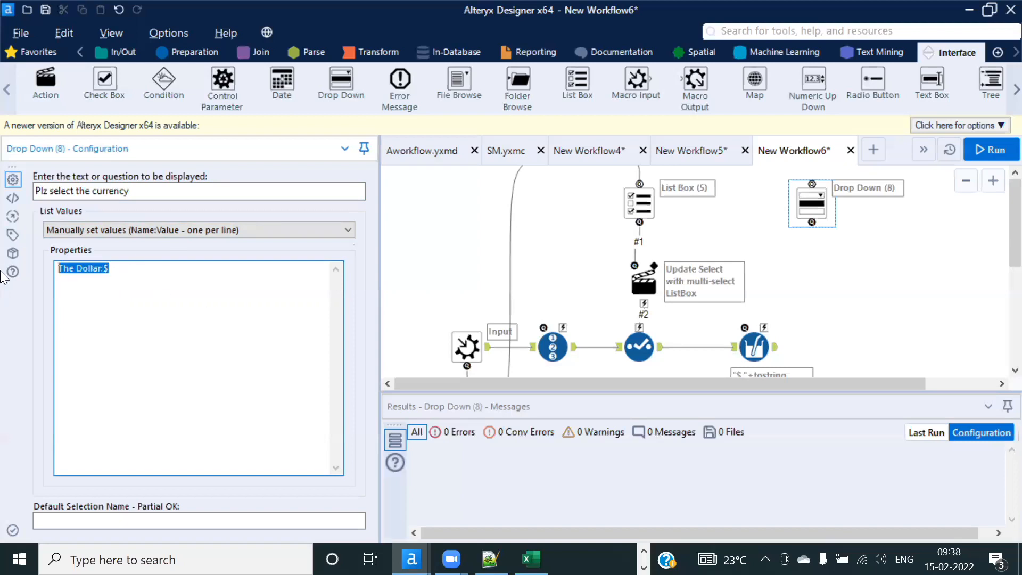
text(The Dollar:$ The Euro:€ The Pound:£ The Yen:¥ The Rand:R)
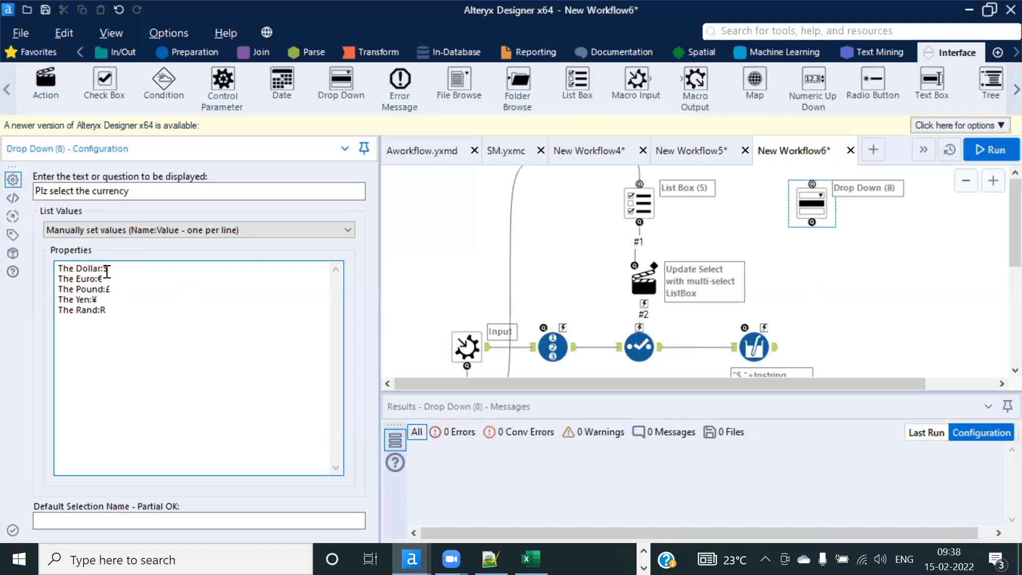
Step: Connect the currency Drop Down to the Multi-Field Formula tool through an Action tool
click(753, 347)
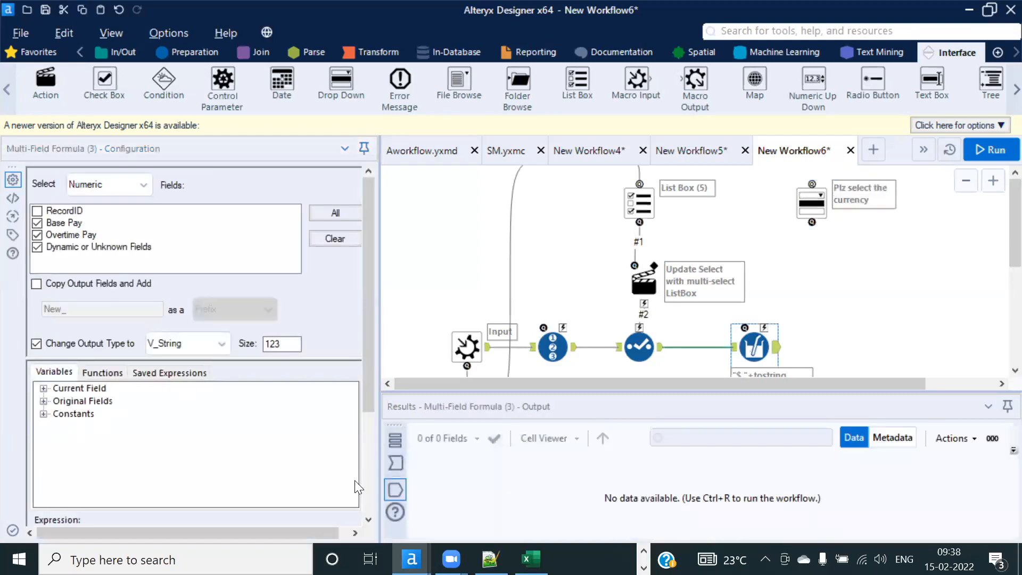
click(370, 488)
drag(812, 222, 764, 327)
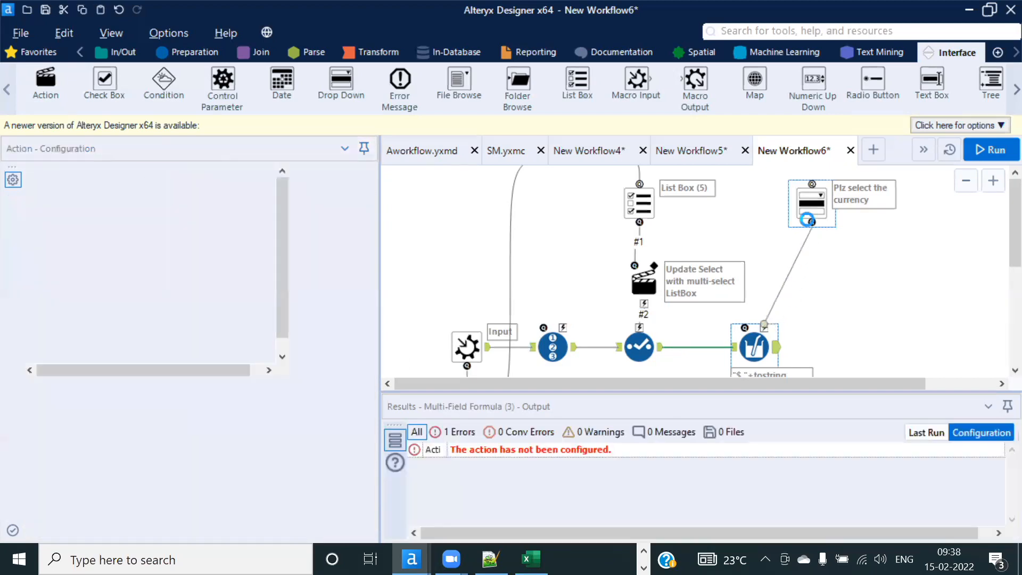
click(789, 278)
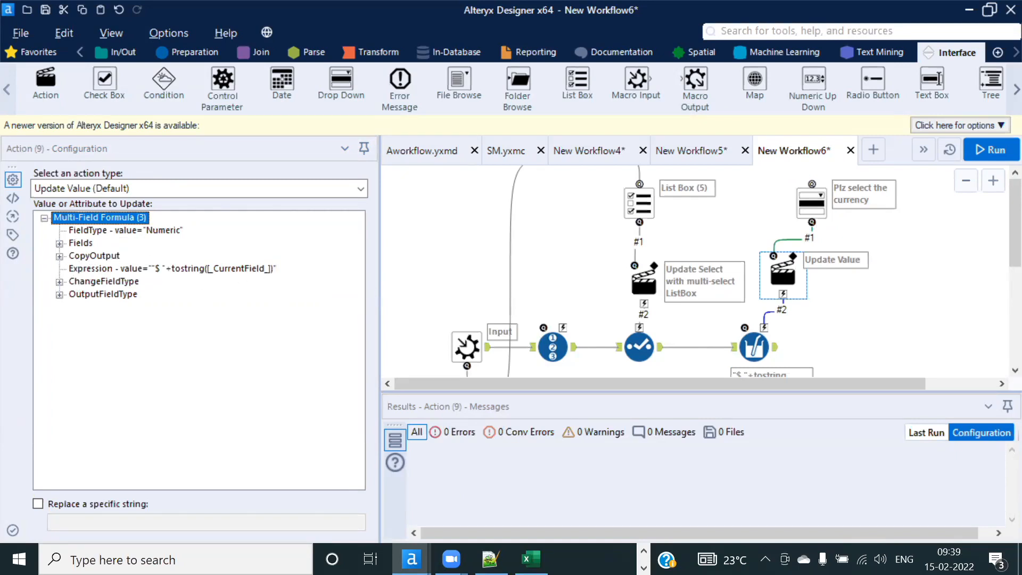
Step: Configure the Update Value action to update the Multi-Field Formula's Expression, replacing only the specific string "$"
click(130, 267)
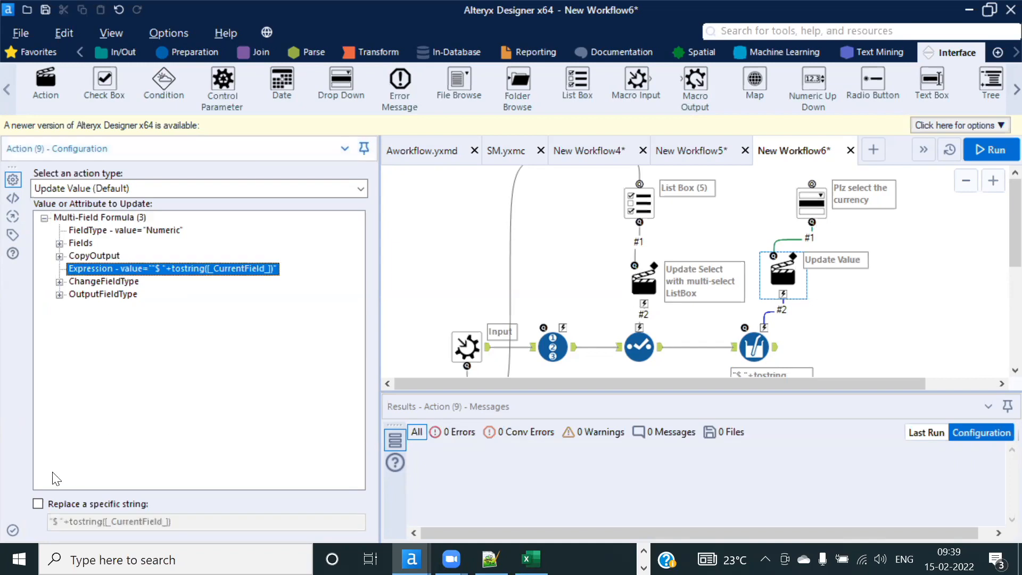
click(38, 503)
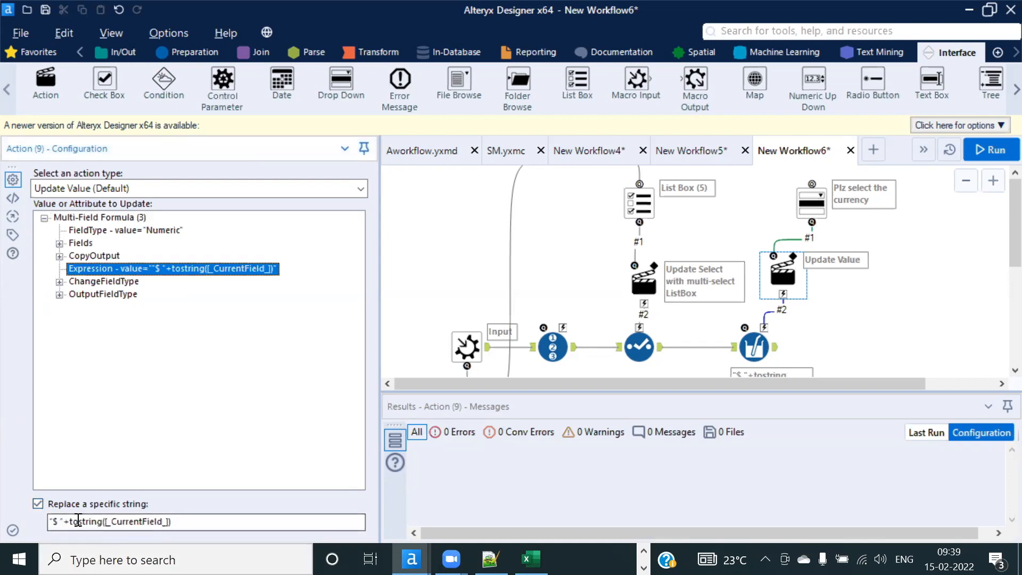
drag(58, 520, 276, 521)
key(Delete)
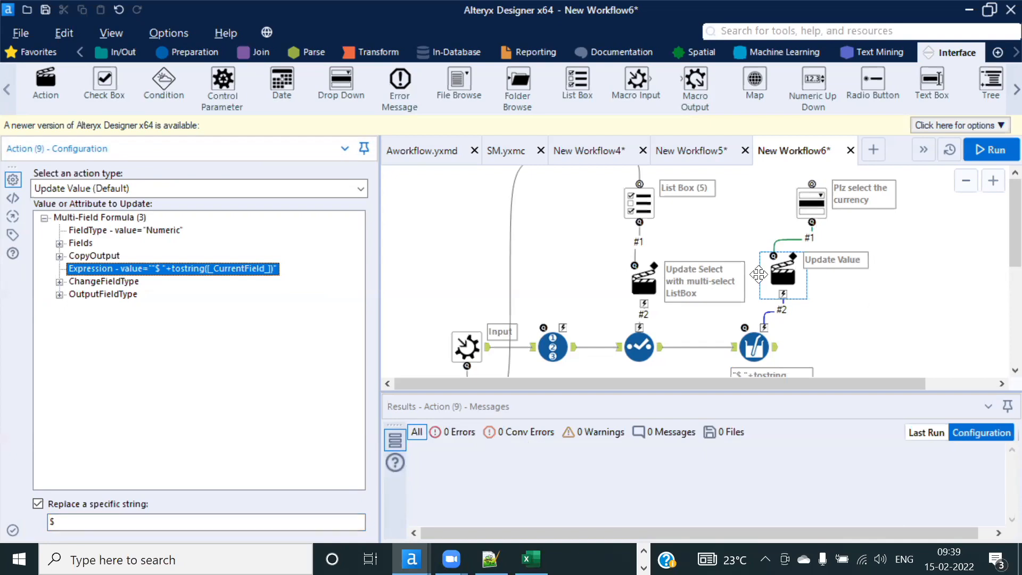
click(872, 330)
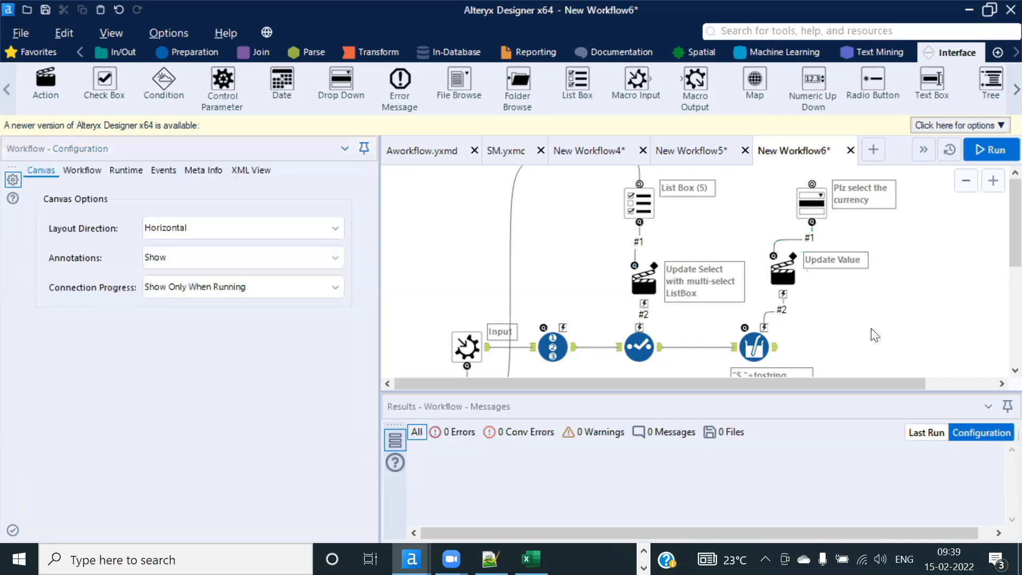
Step: Add a Macro Output tool after the Multi-Field Formula tool
scroll(881, 328, down, 1)
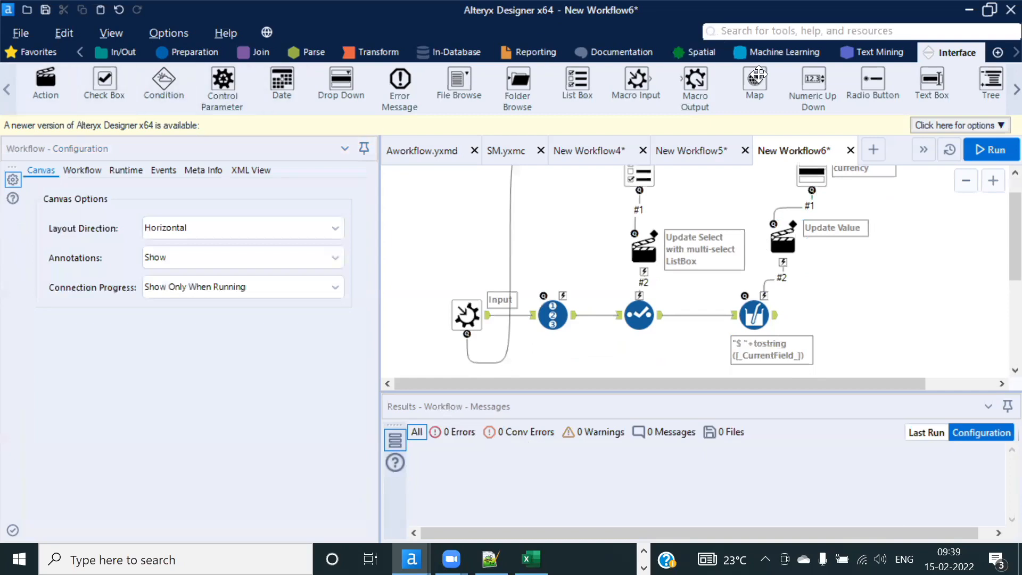
drag(695, 79, 853, 308)
click(897, 263)
Step: Save the macro as SM2 in the Delete folder, with type Designer x64 Macros (*.yxmc)
key(ctrl+s)
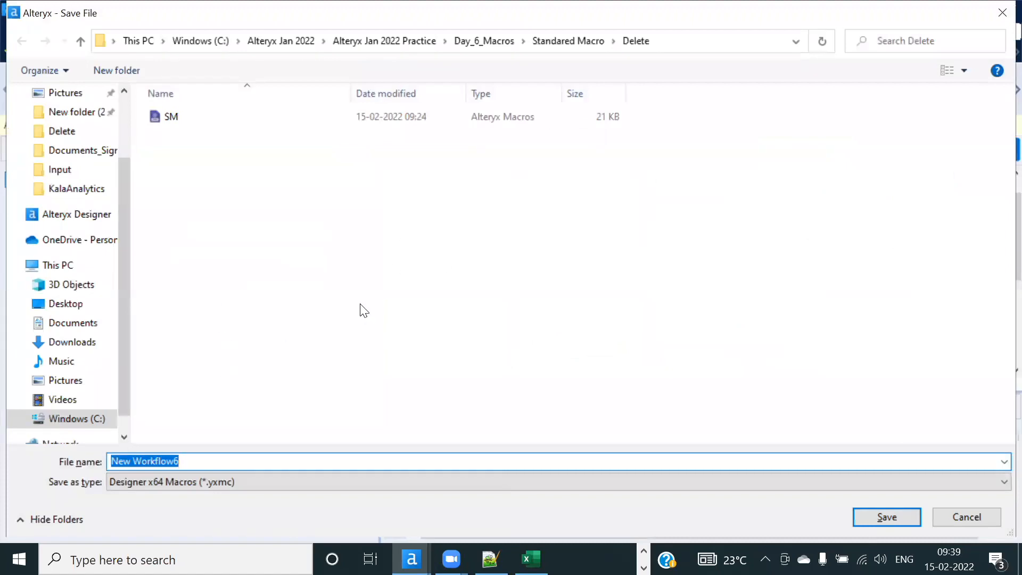
text(SM2)
key(Return)
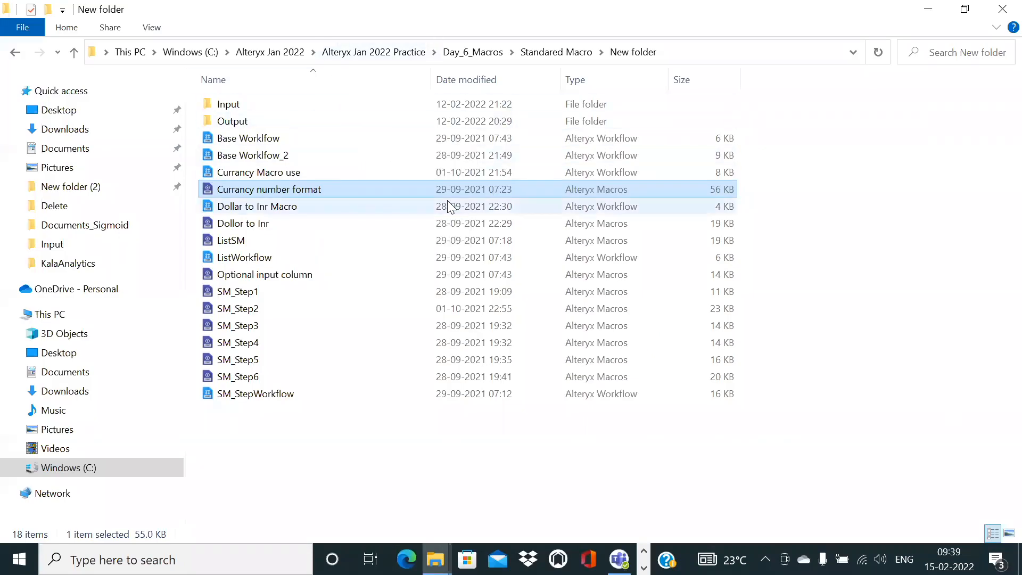
Step: Create a new workflow with an Input Data tool reading Sheet1 of san_francisco_2011.xlsx, and run it
drag(221, 171, 1021, 187)
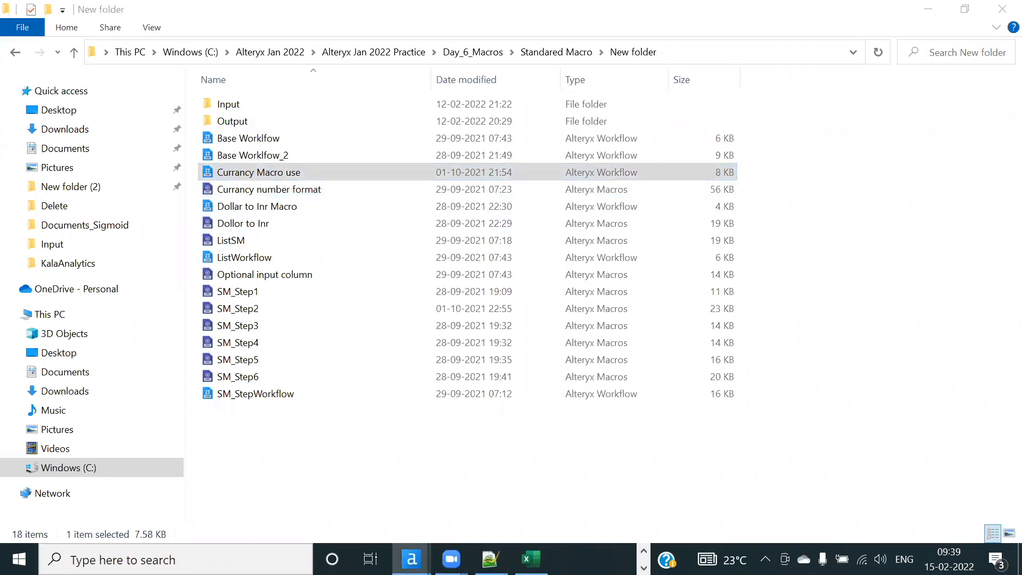
click(929, 9)
click(847, 143)
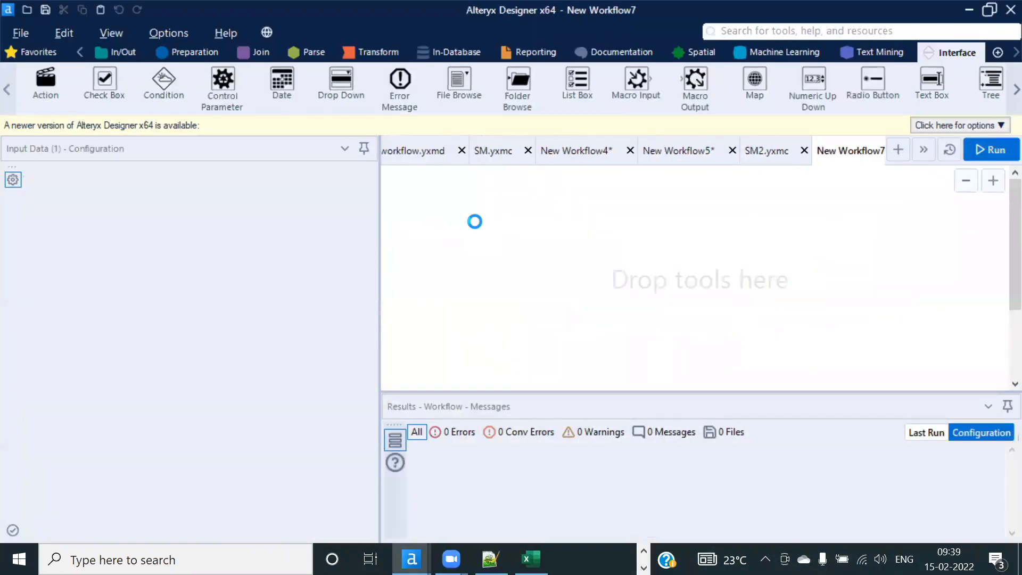
click(997, 153)
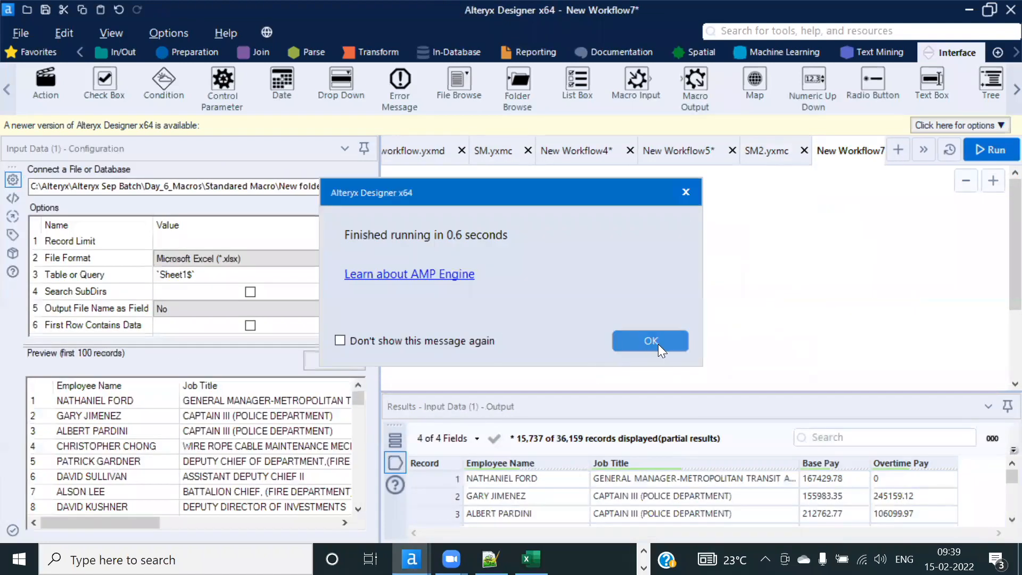
click(657, 339)
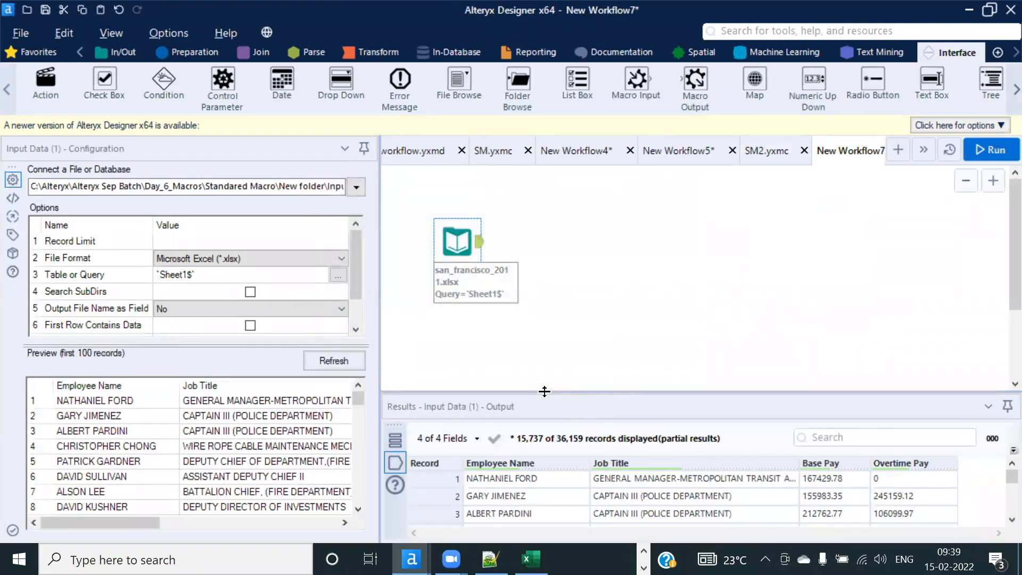
Step: Insert the SM2 macro and connect it after the san_francisco_2011.xlsx Input Data tool
drag(544, 391, 529, 345)
right_click(552, 209)
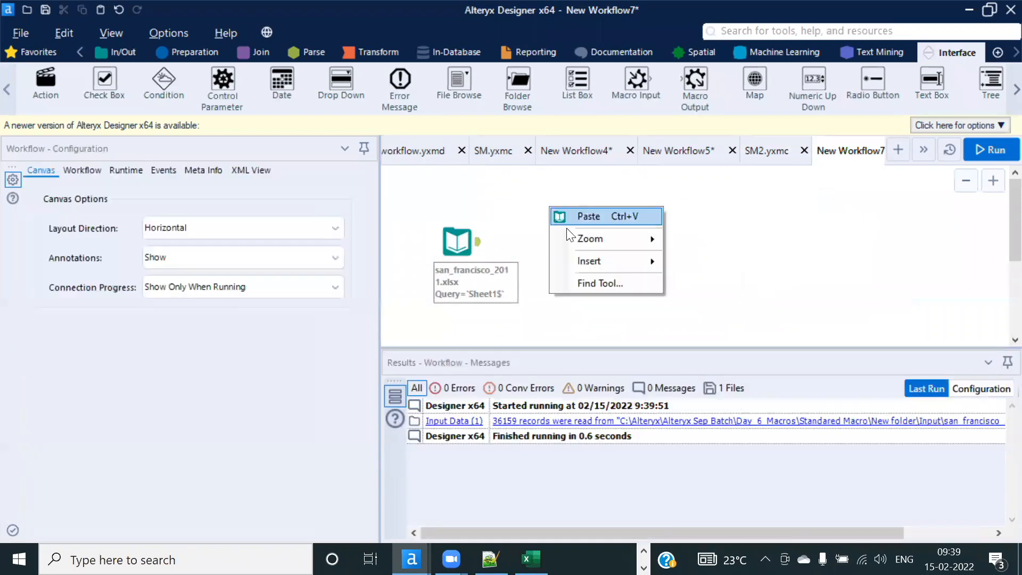
mouse_move(606, 259)
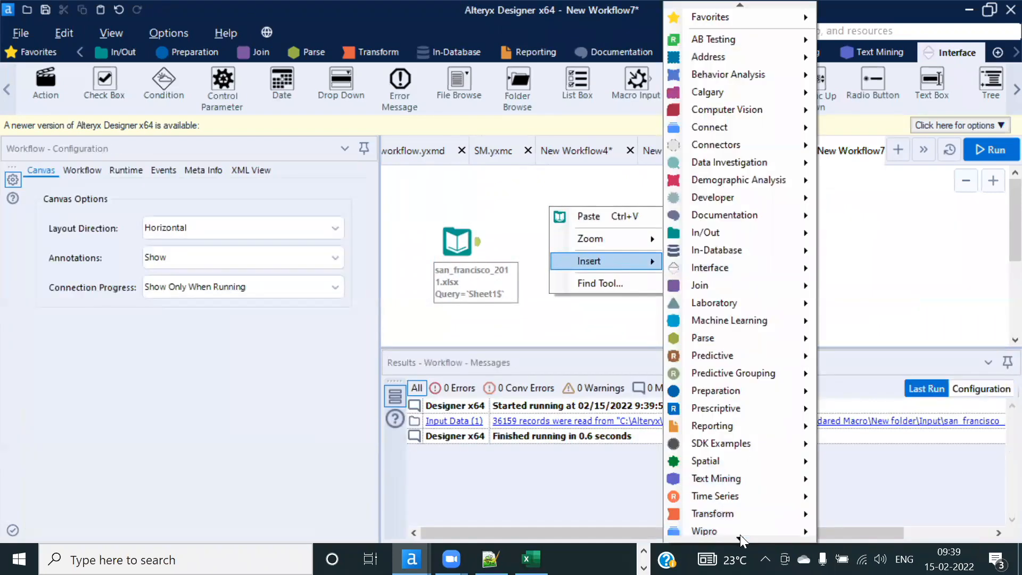
mouse_move(740, 535)
mouse_move(803, 509)
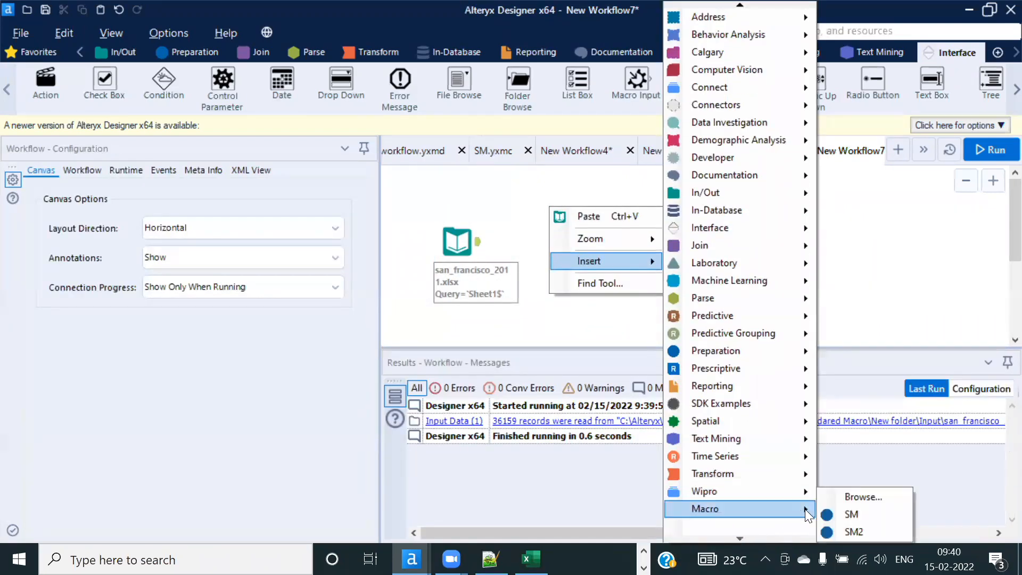
click(862, 532)
drag(571, 231, 575, 240)
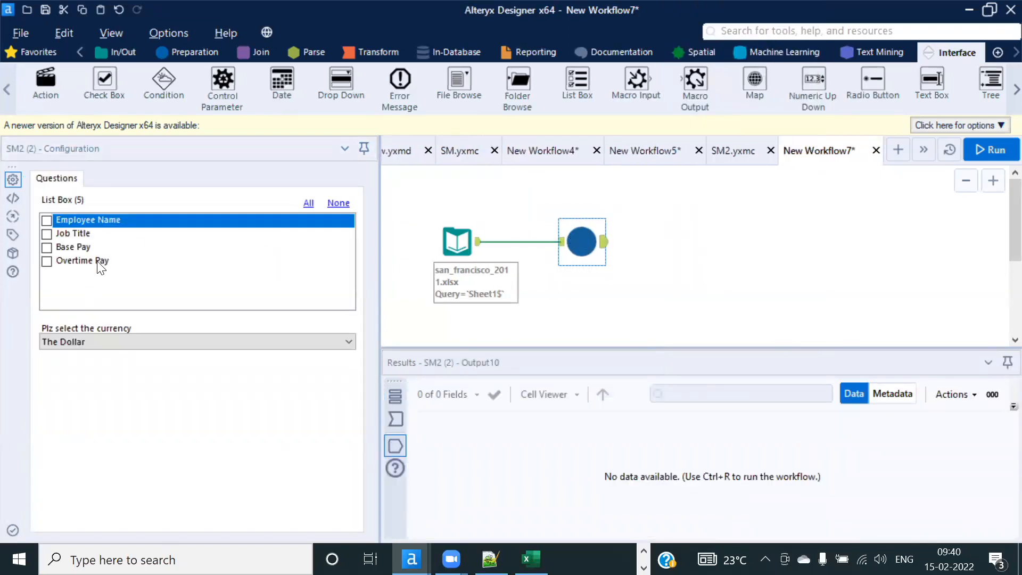
Step: Select Base Pay and Overtime Pay in the SM2 macro's List Box and run the workflow with The Dollar as currency
click(46, 247)
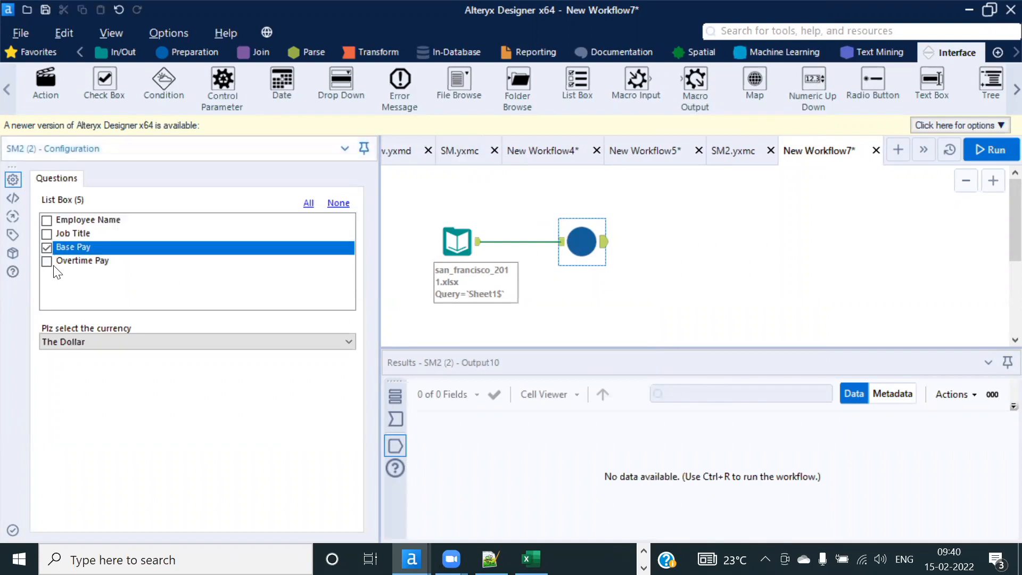
click(47, 262)
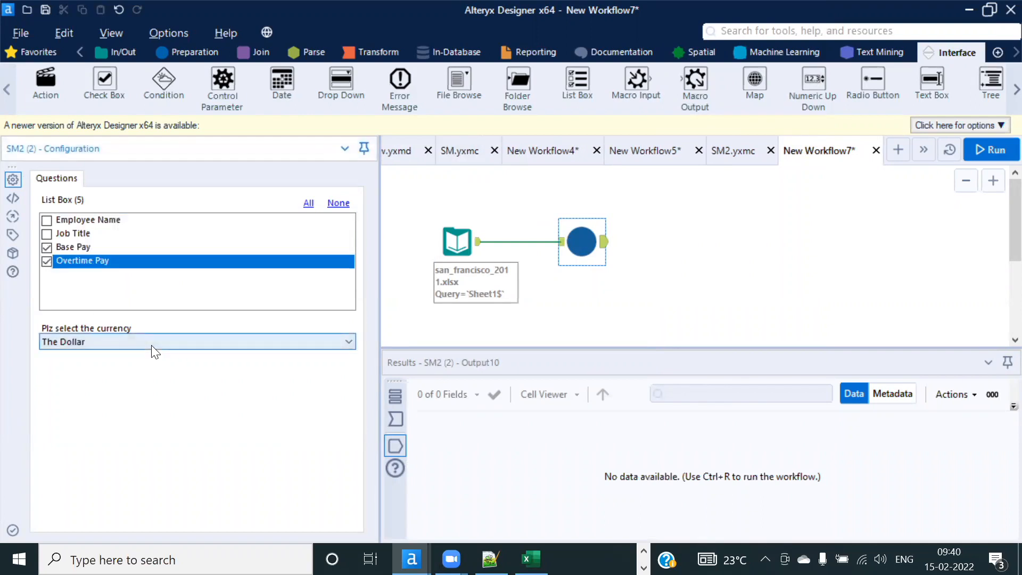
click(982, 149)
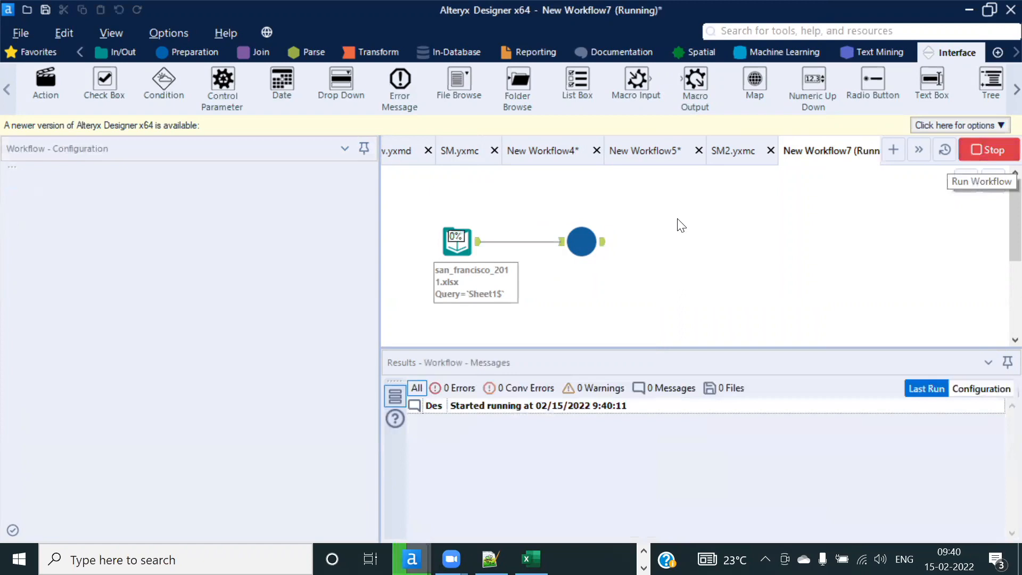
click(651, 341)
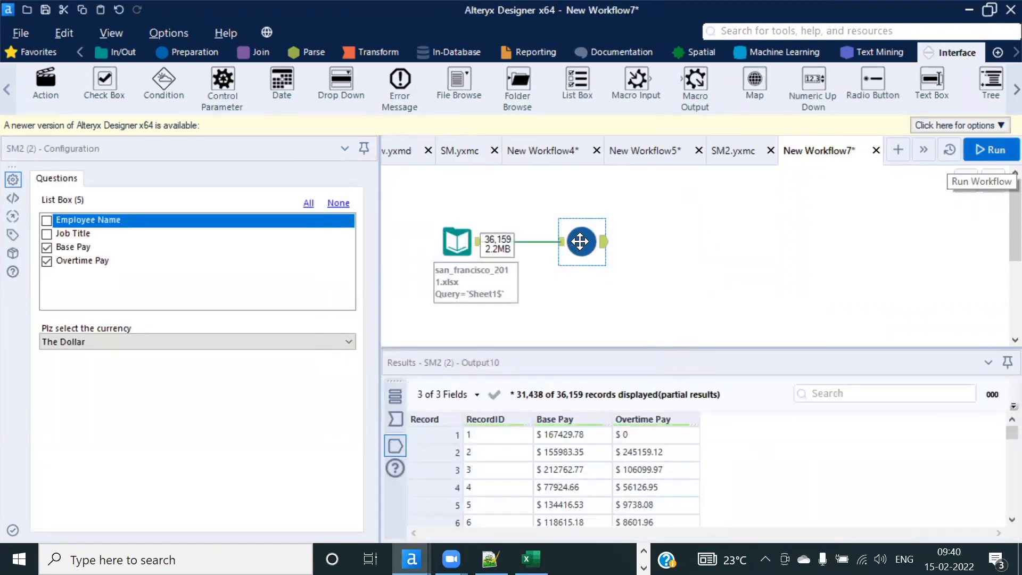
Step: Set the SM2 macro's currency to The Euro, run the workflow and show the macro's output
click(258, 342)
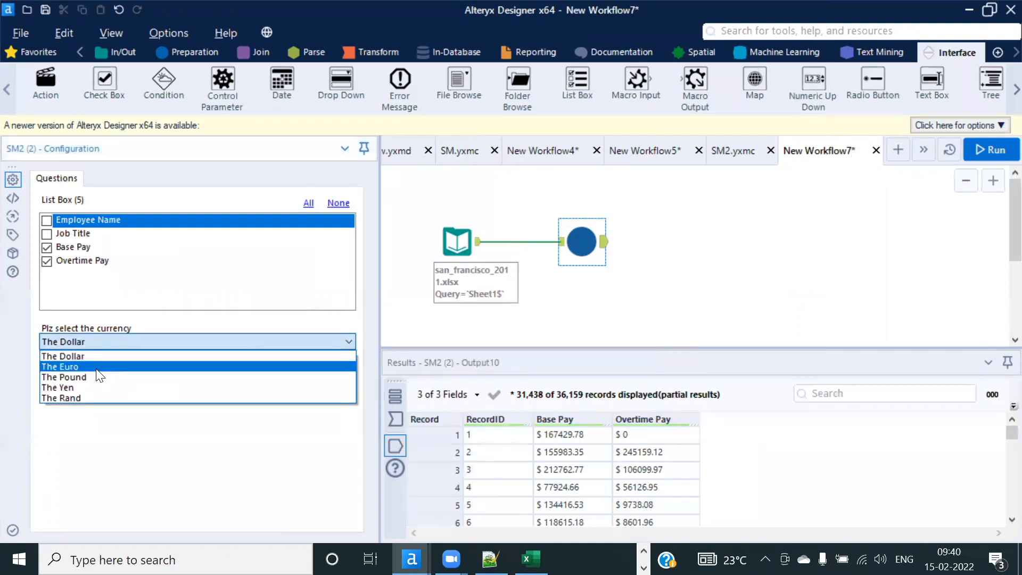
click(218, 367)
click(995, 159)
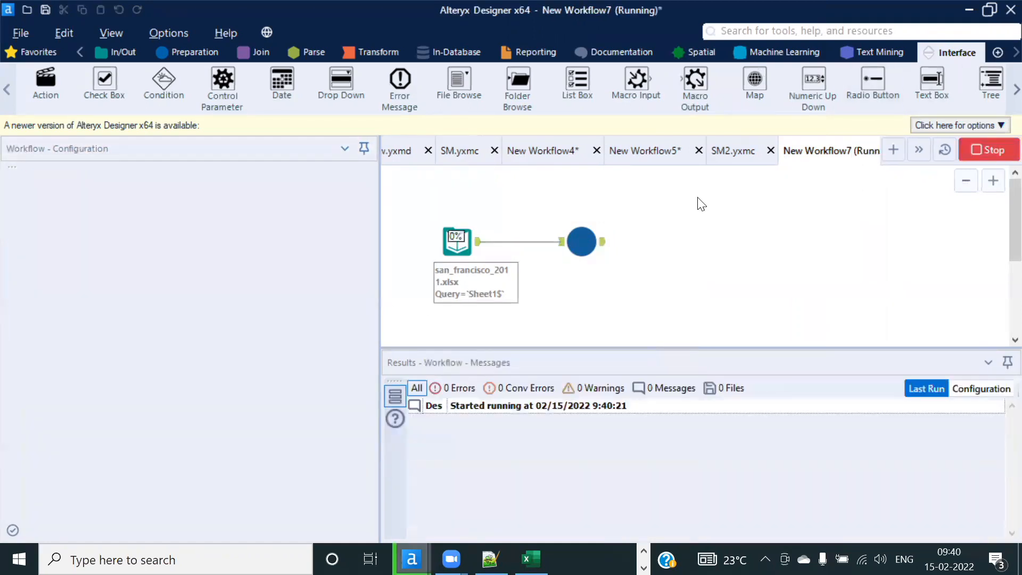
click(651, 341)
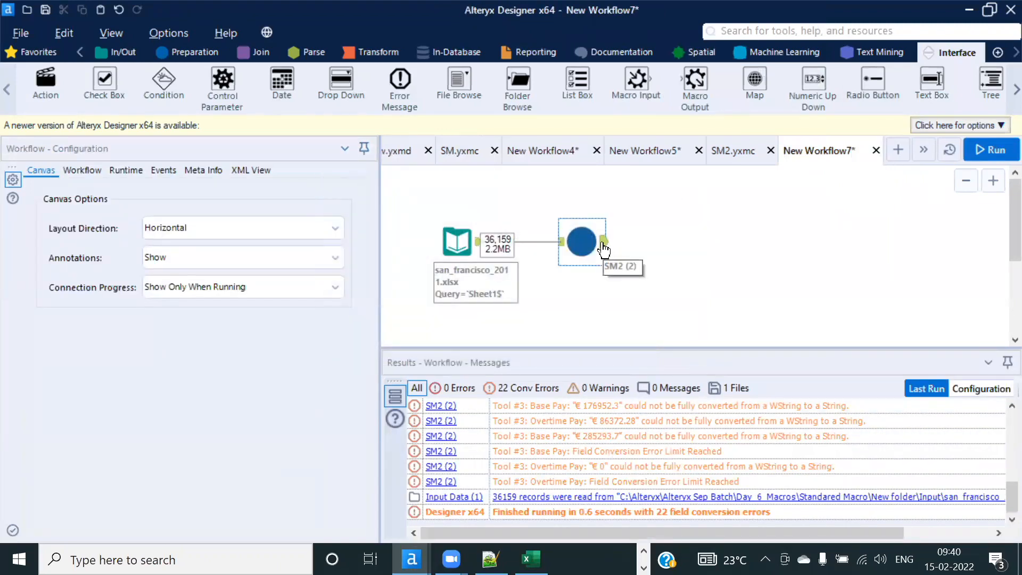
click(602, 246)
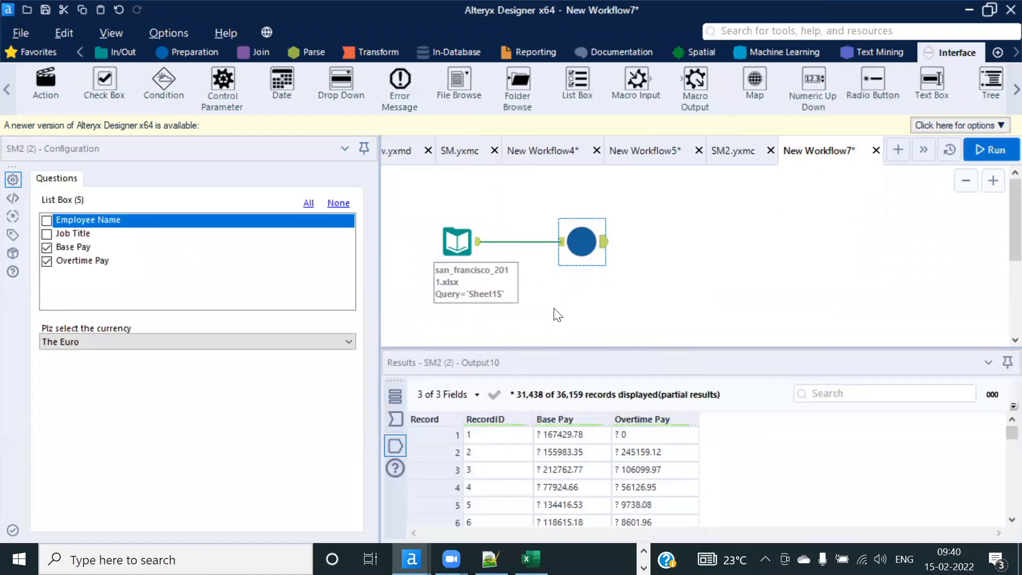
Step: Examine the metadata of the Input Data tool's output to check the field types
click(348, 341)
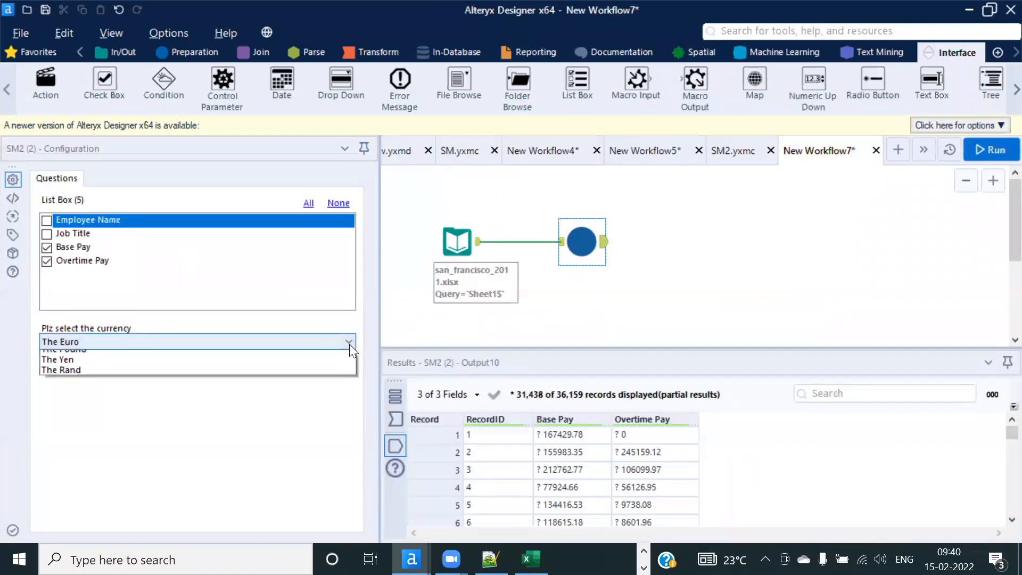
click(346, 339)
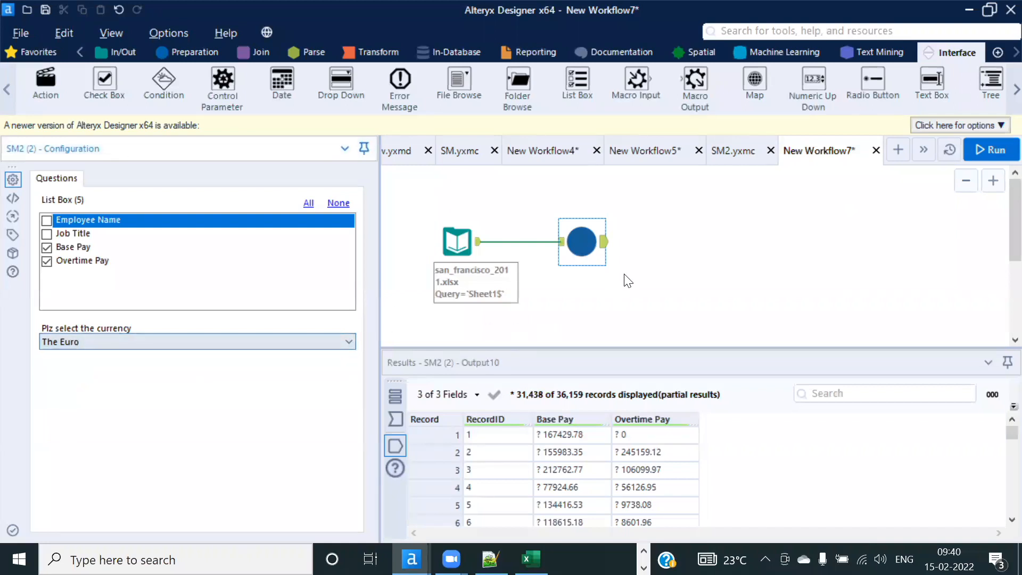
click(456, 242)
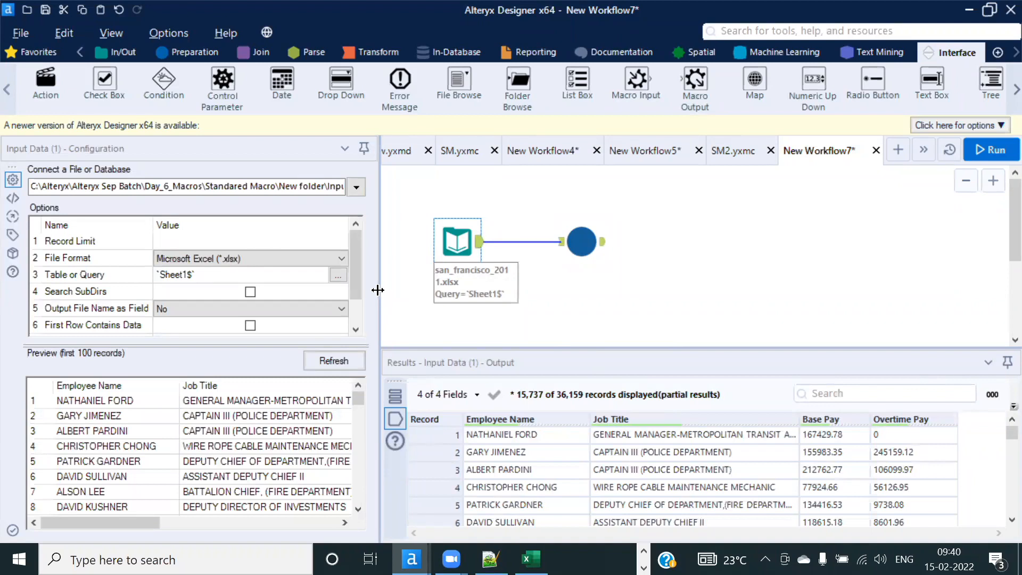
drag(377, 290, 298, 290)
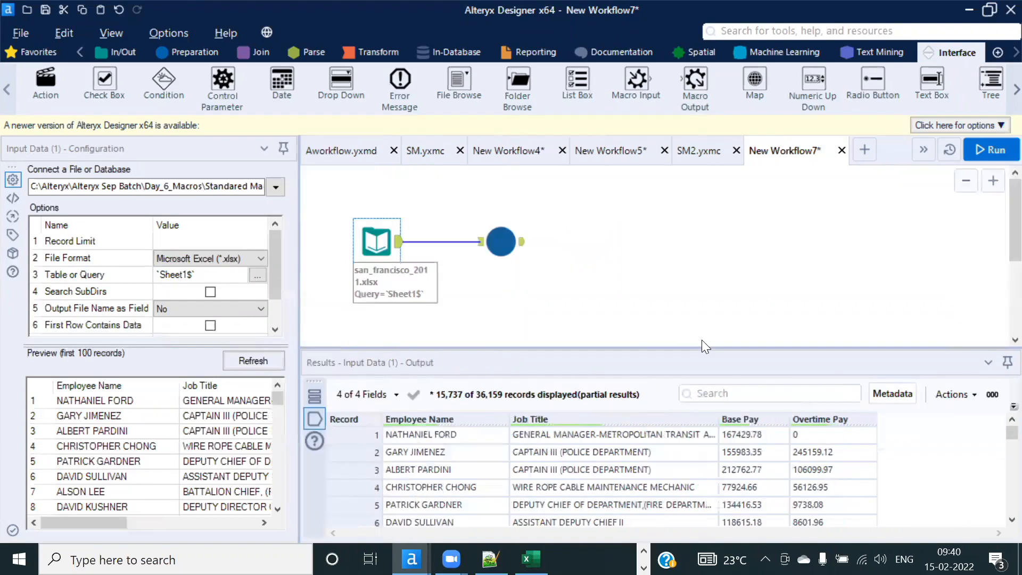
click(892, 393)
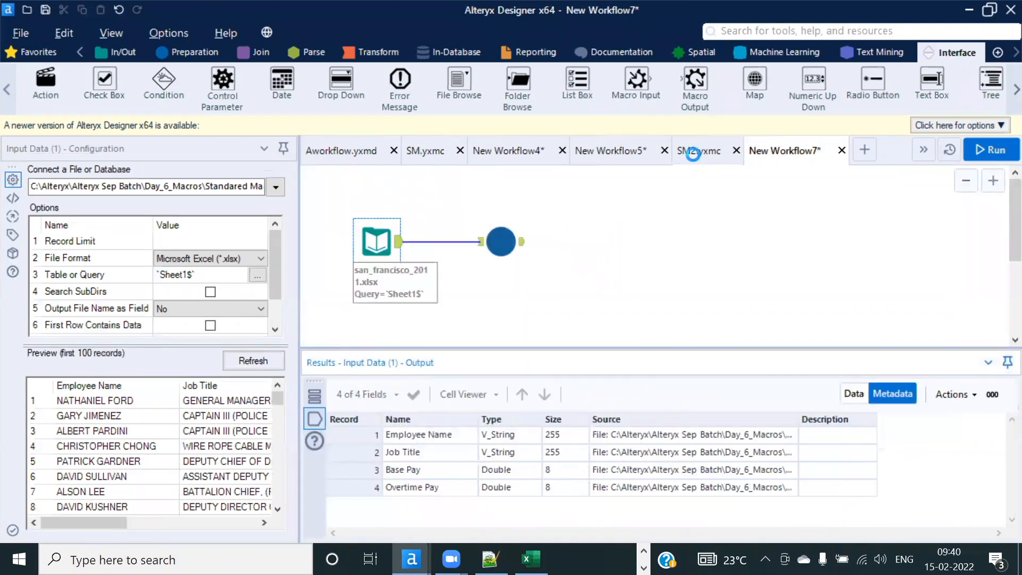
Step: In SM2.yxmc, change the Multi-Field Formula expression to "$ "+tostring(tonumber([_CurrentField_],2)) and save the macro
click(692, 152)
scroll(690, 288, down, 1)
click(689, 288)
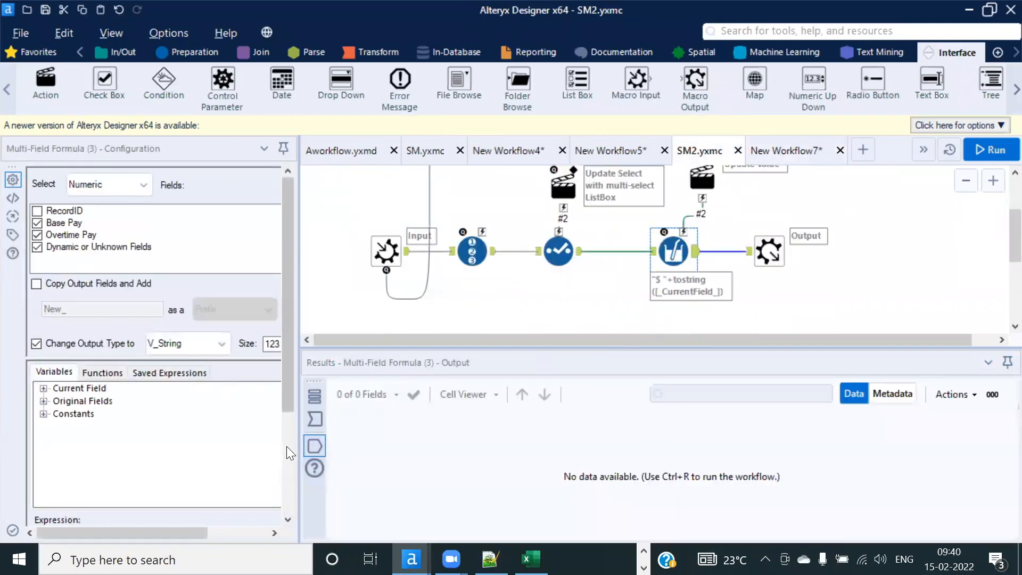
click(287, 446)
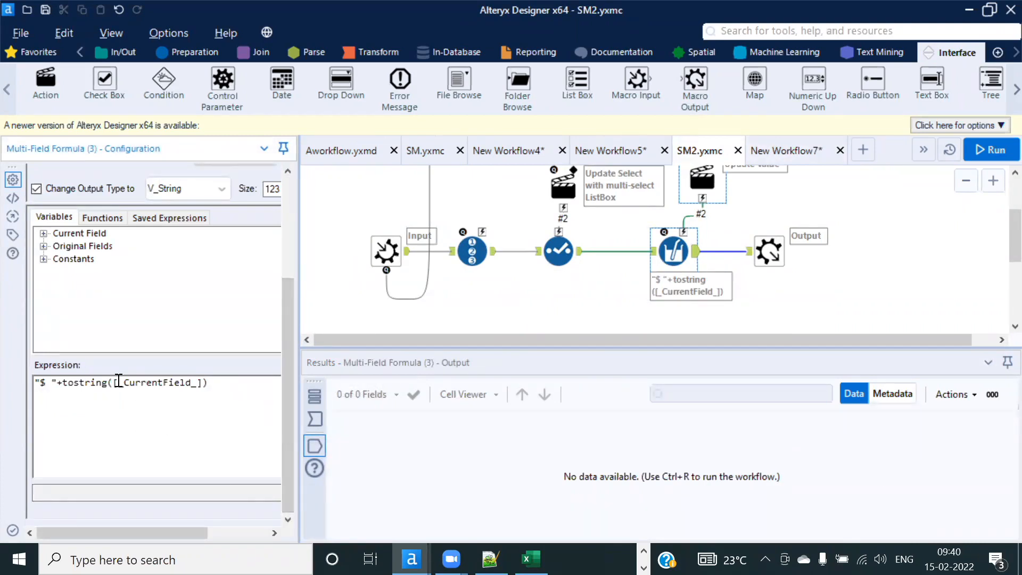
click(133, 389)
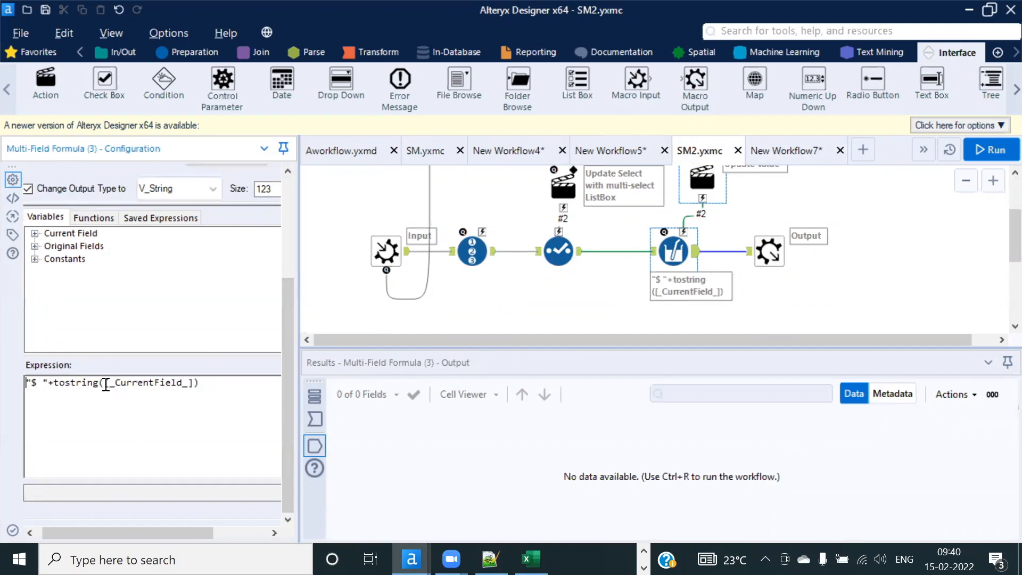
text(tonumber()
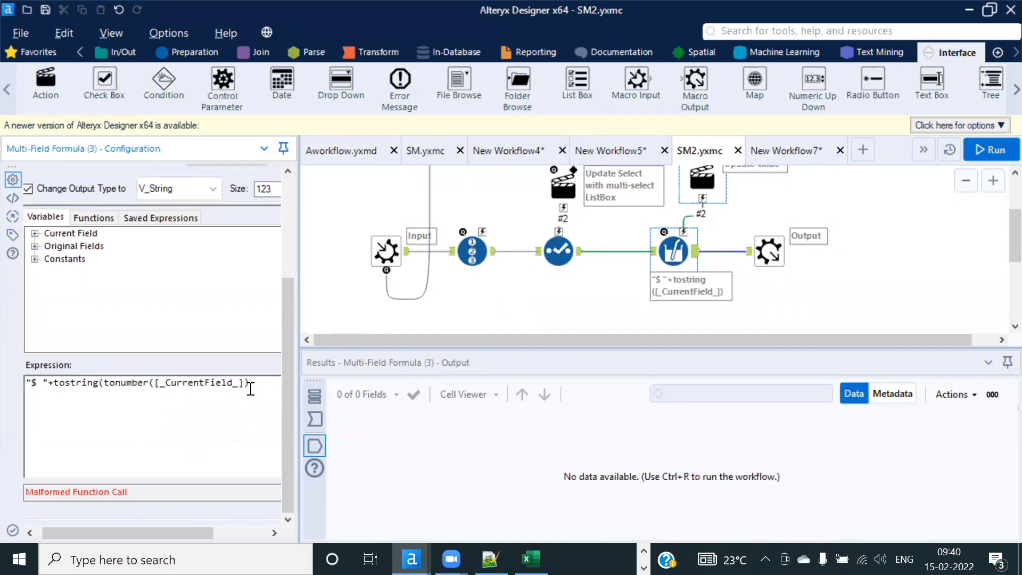
text(,2))
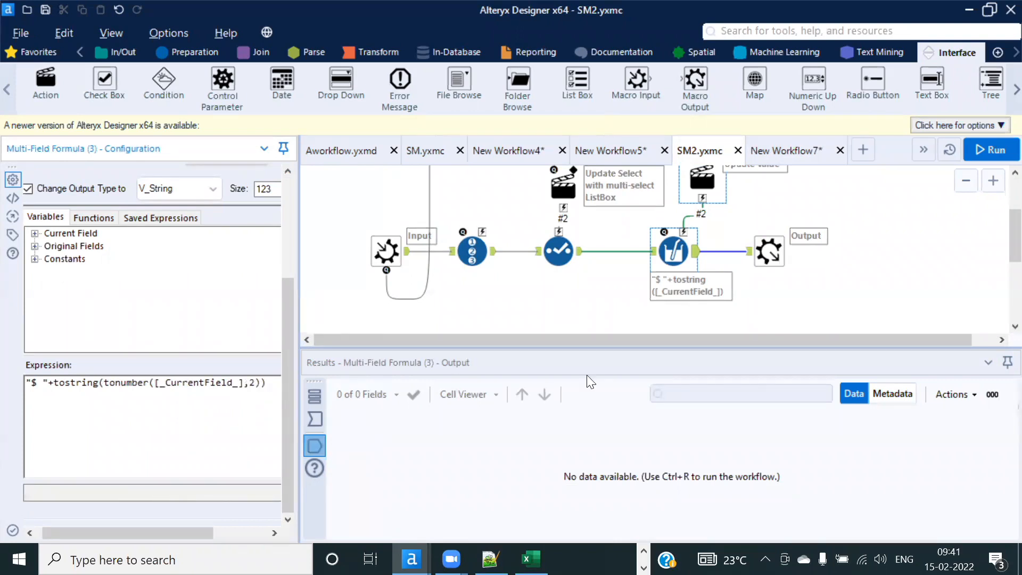
click(918, 282)
Step: Return to New Workflow7, accept the macro refresh and run the workflow with the edited expression
click(775, 142)
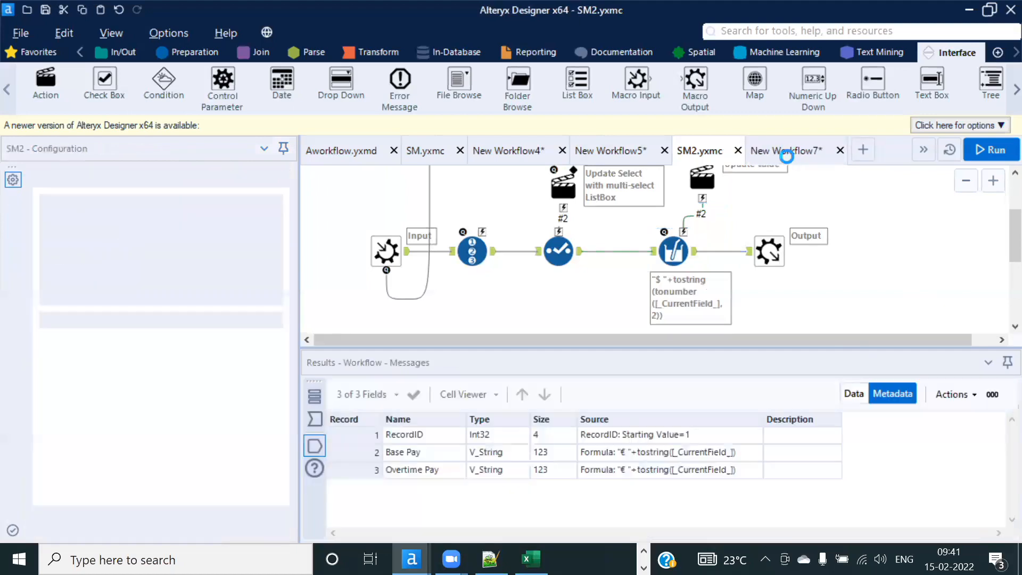
click(623, 333)
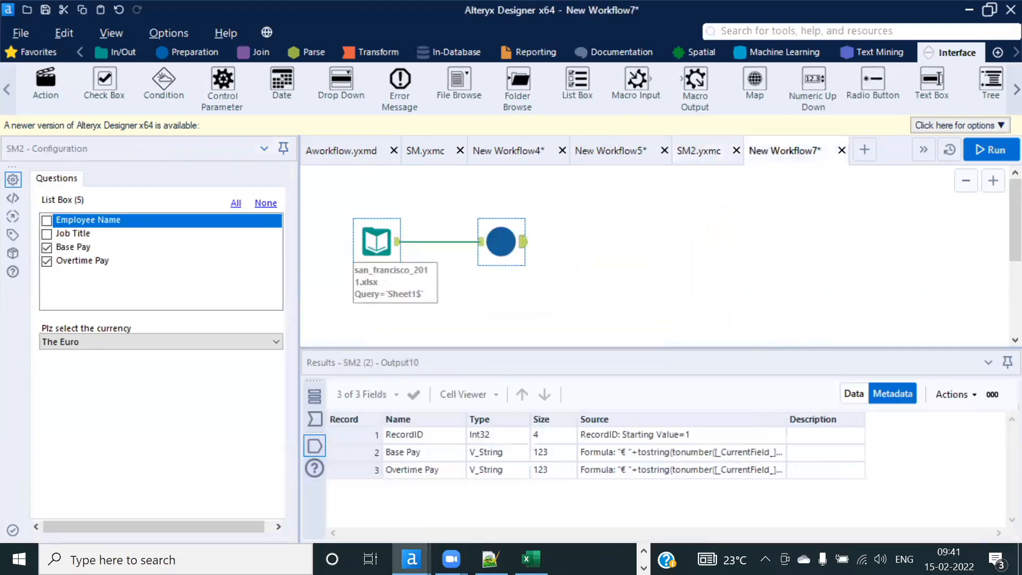
click(991, 153)
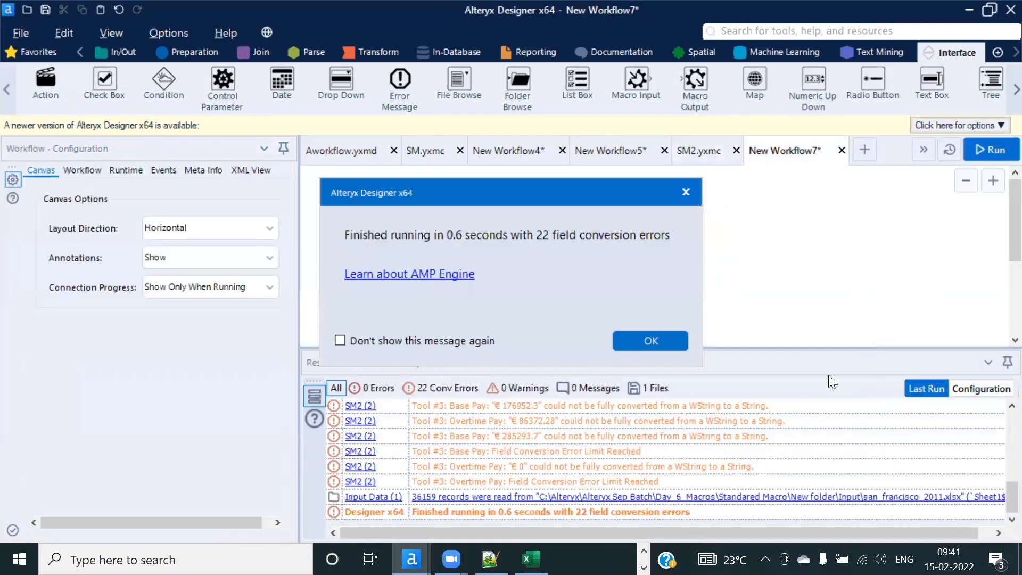
click(641, 340)
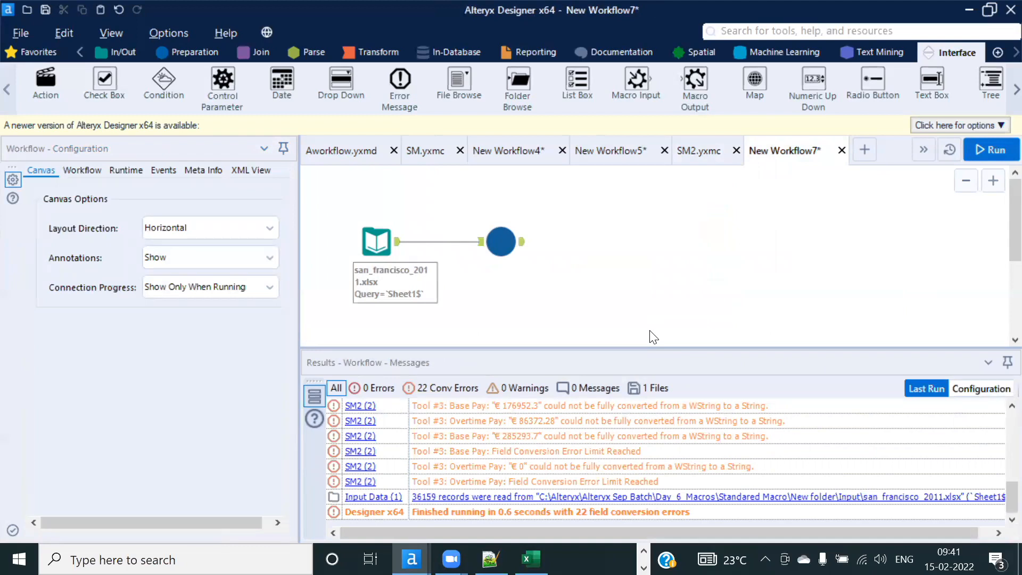
Step: Change the Multi-Field Formula's output type to V_WString in SM2.yxmc and save the macro
click(698, 151)
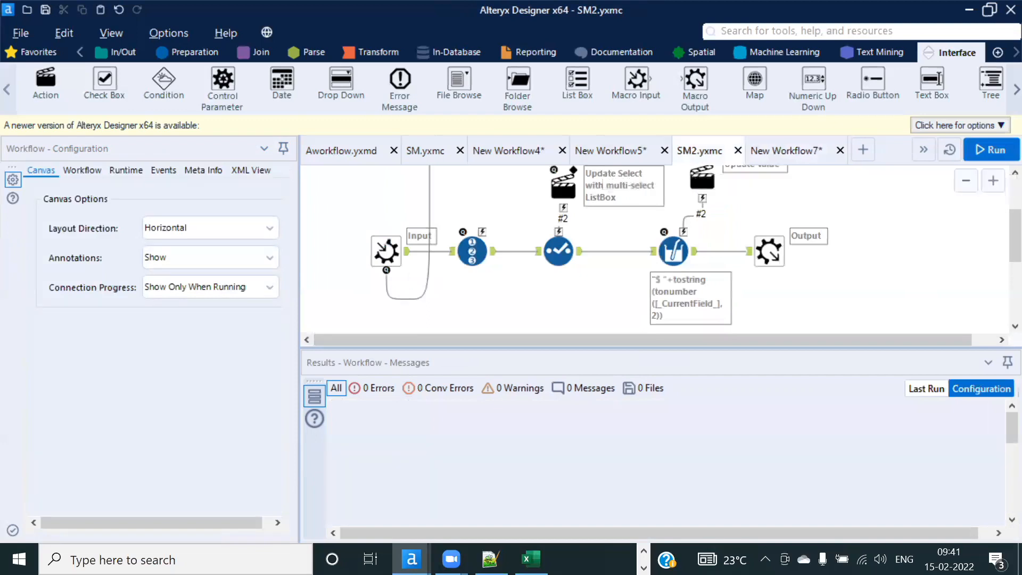
click(673, 250)
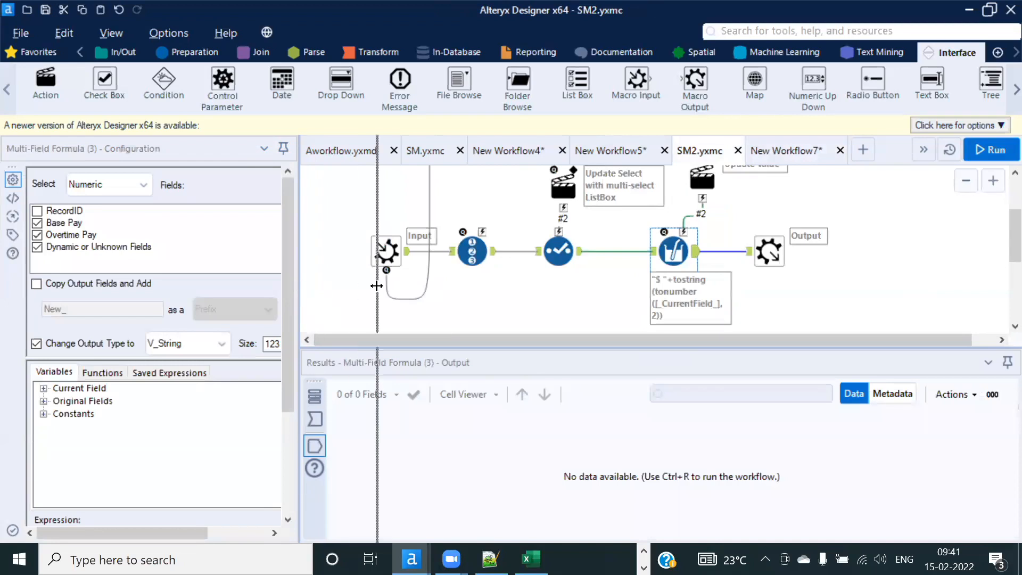
drag(299, 288, 378, 288)
click(219, 343)
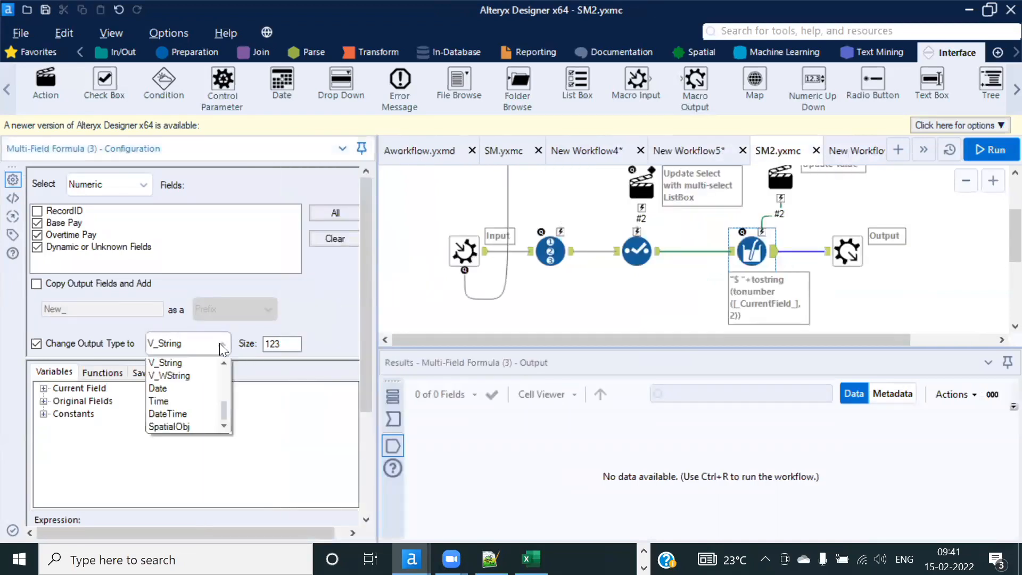
click(193, 373)
click(621, 290)
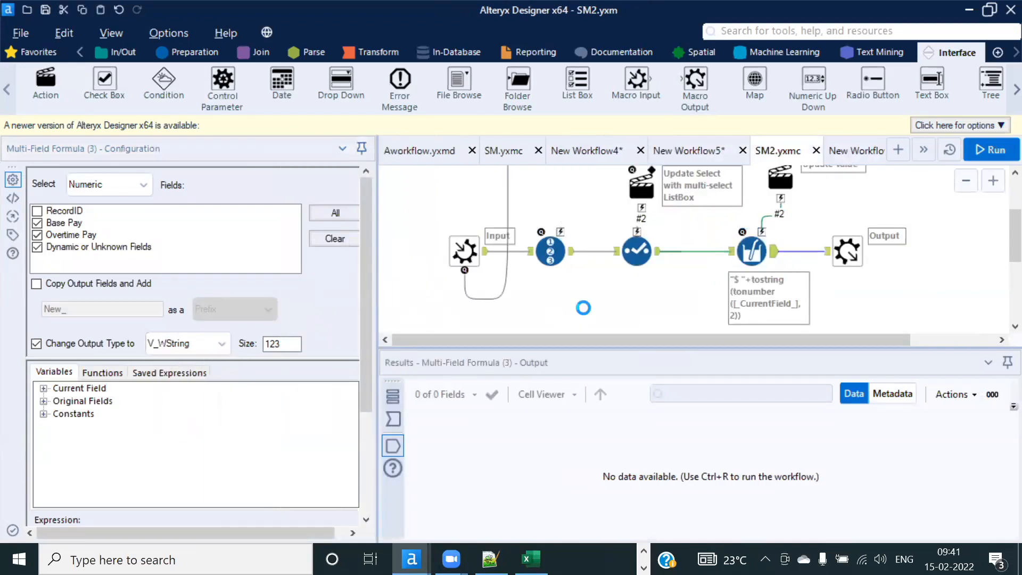
Step: Rerun New Workflow7 with the refreshed macro and display the data output of SM2
click(855, 150)
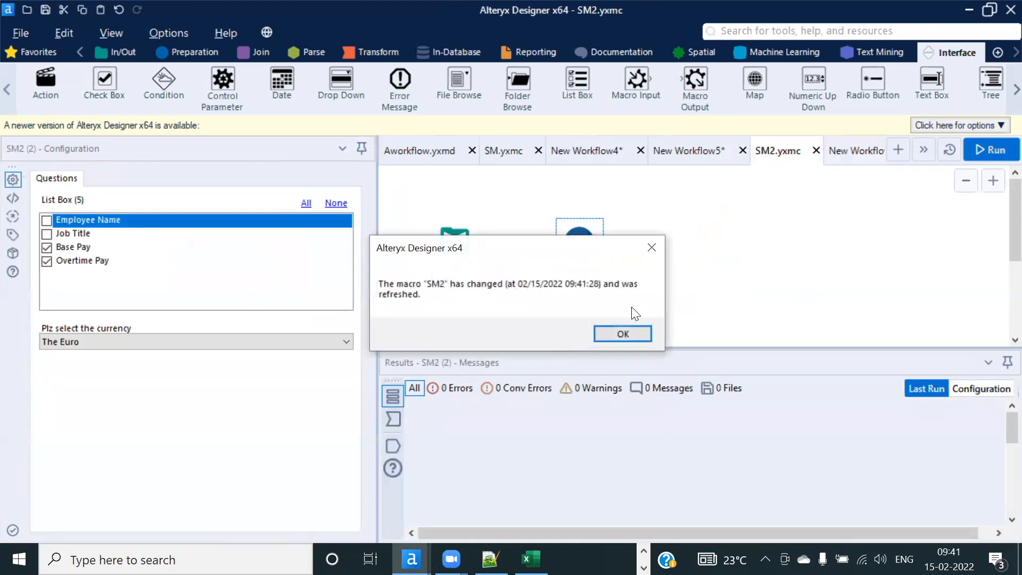
click(622, 334)
click(991, 150)
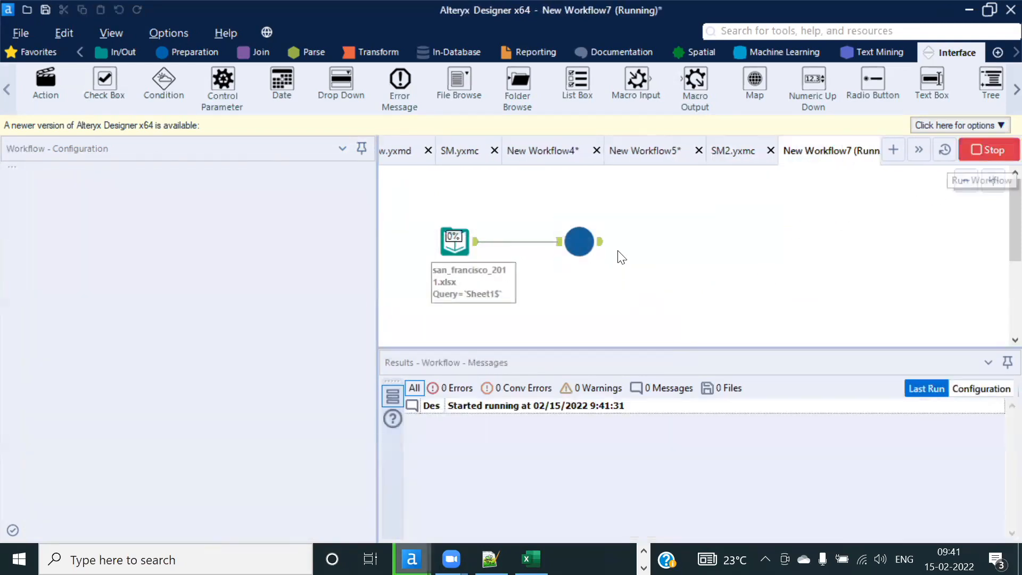
click(621, 339)
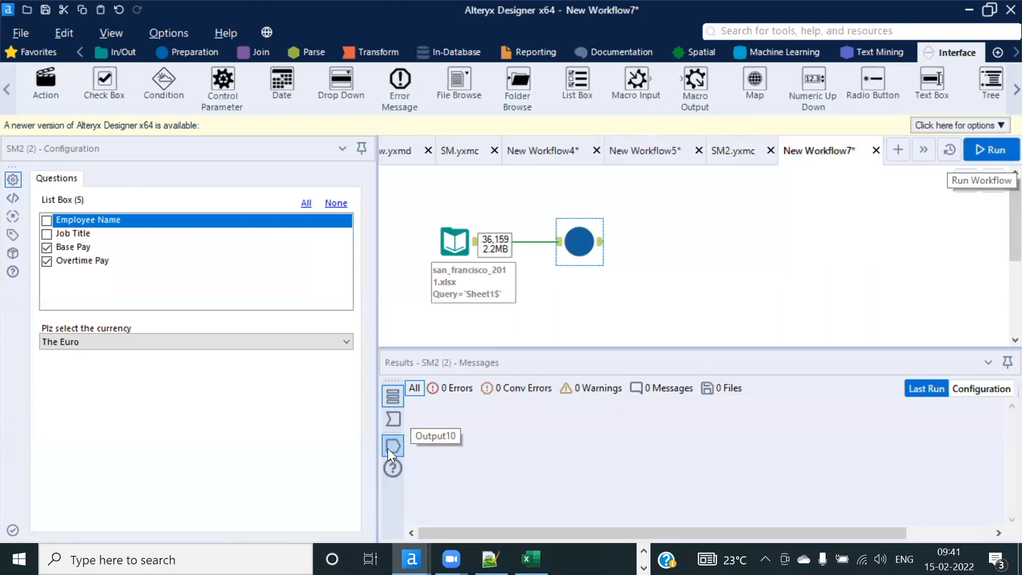
click(391, 446)
click(852, 394)
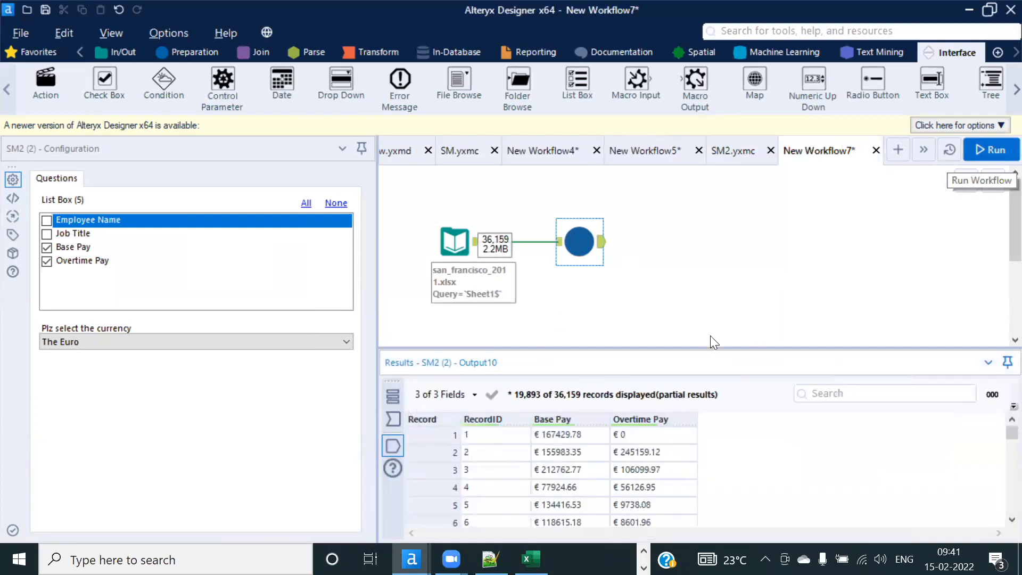
Step: Set the San Francisco SM2 macro's currency to The Yen, run the workflow and enlarge the results area
click(206, 342)
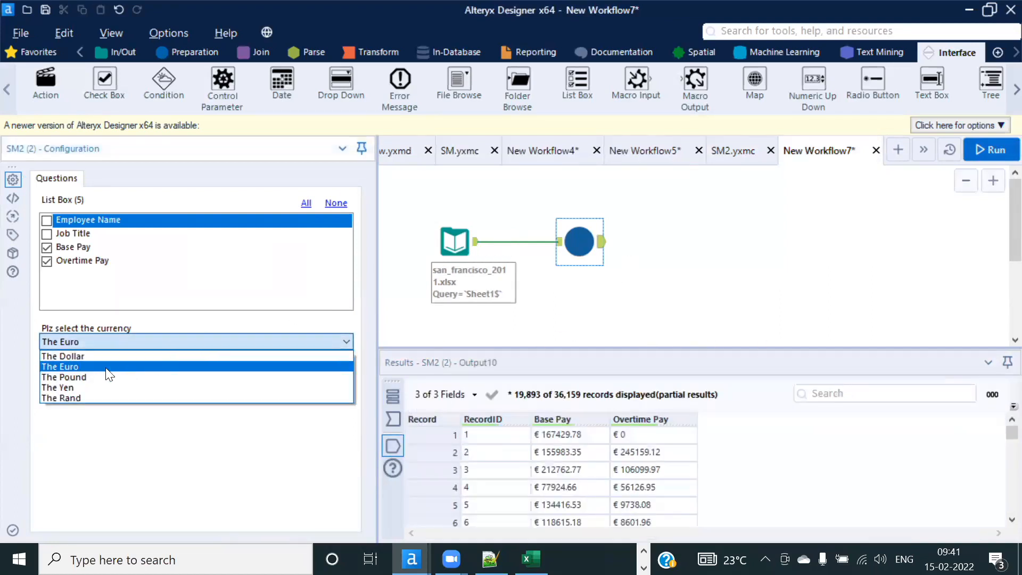
click(71, 389)
click(973, 152)
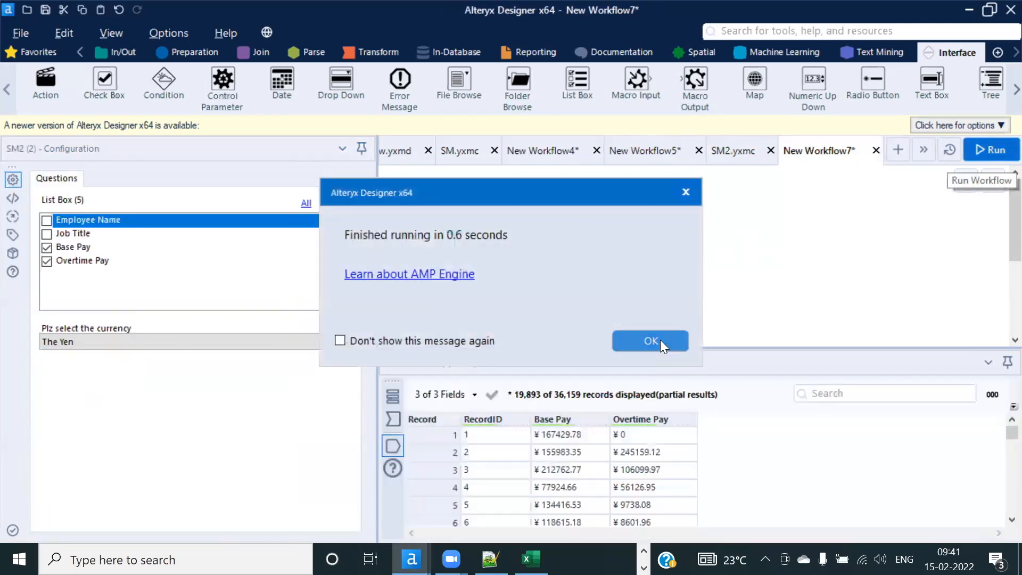
click(660, 340)
drag(662, 349, 628, 321)
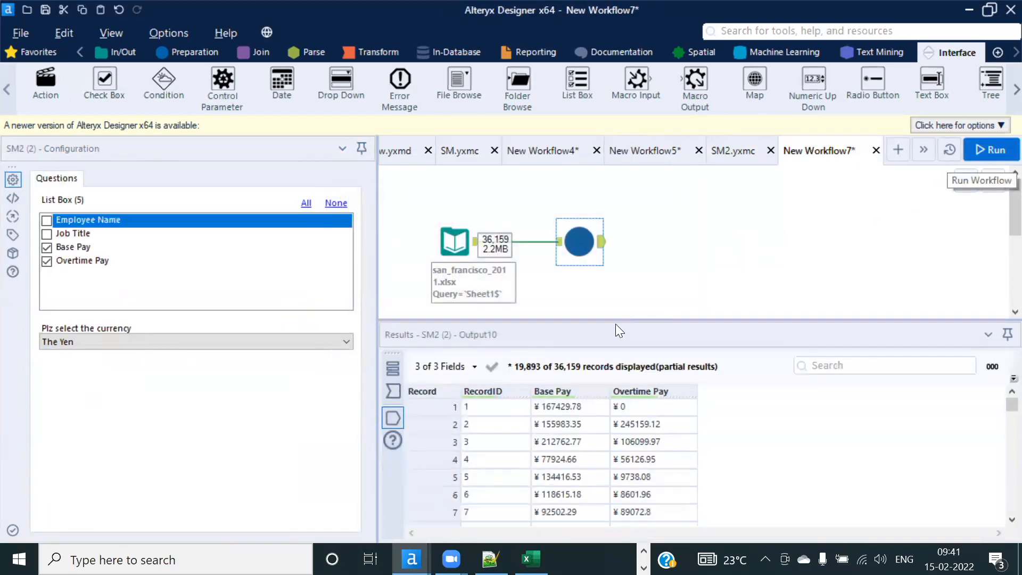
Step: Change the San Francisco SM2 macro's currency to The Rand and rerun the workflow
click(158, 341)
click(64, 397)
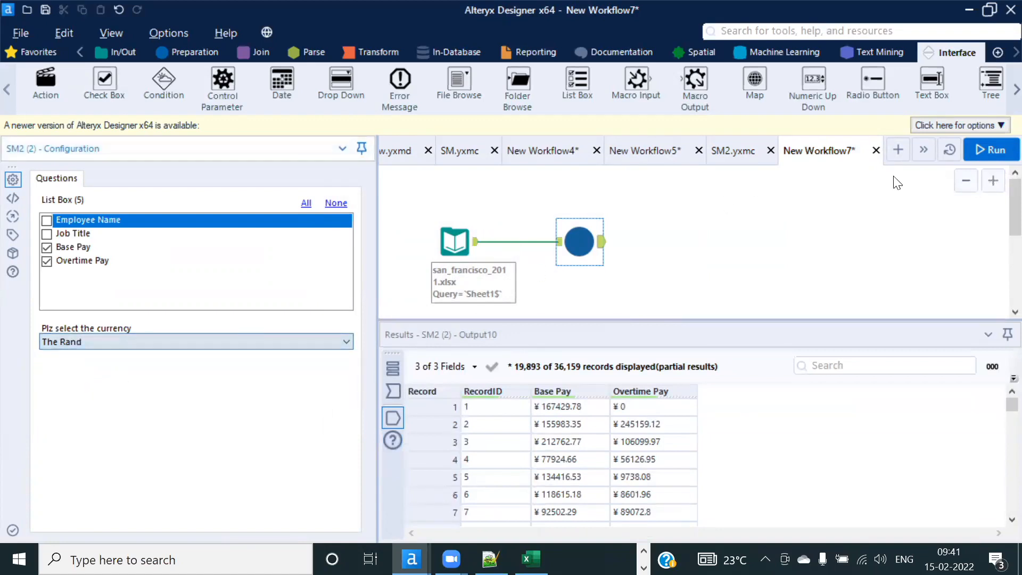
click(981, 156)
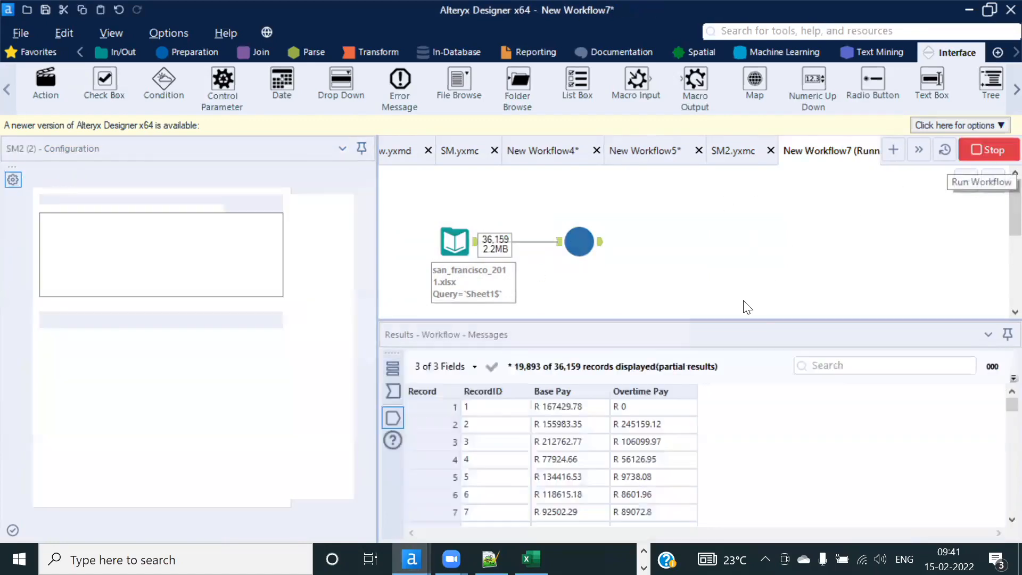
click(668, 340)
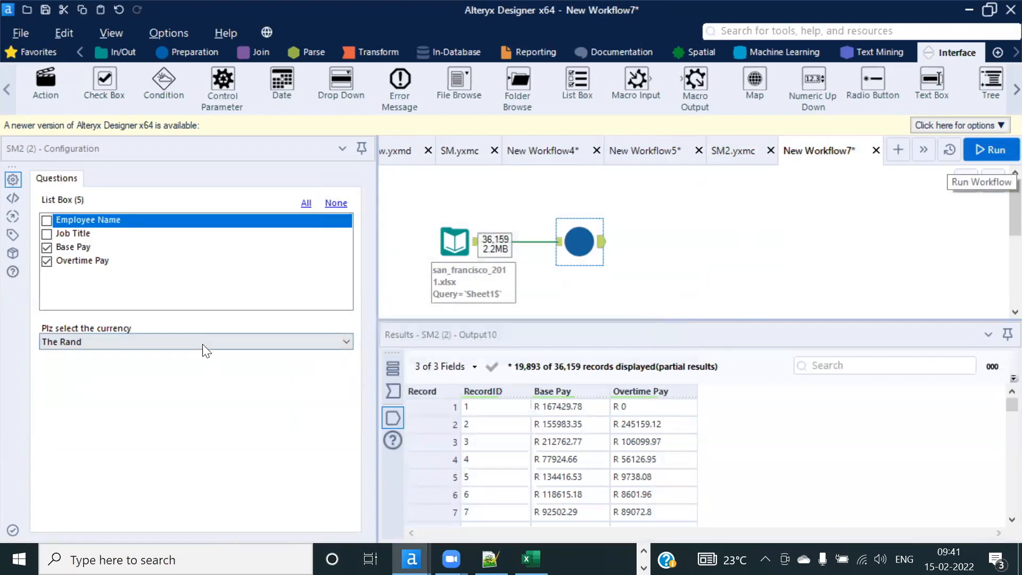
click(203, 343)
click(139, 342)
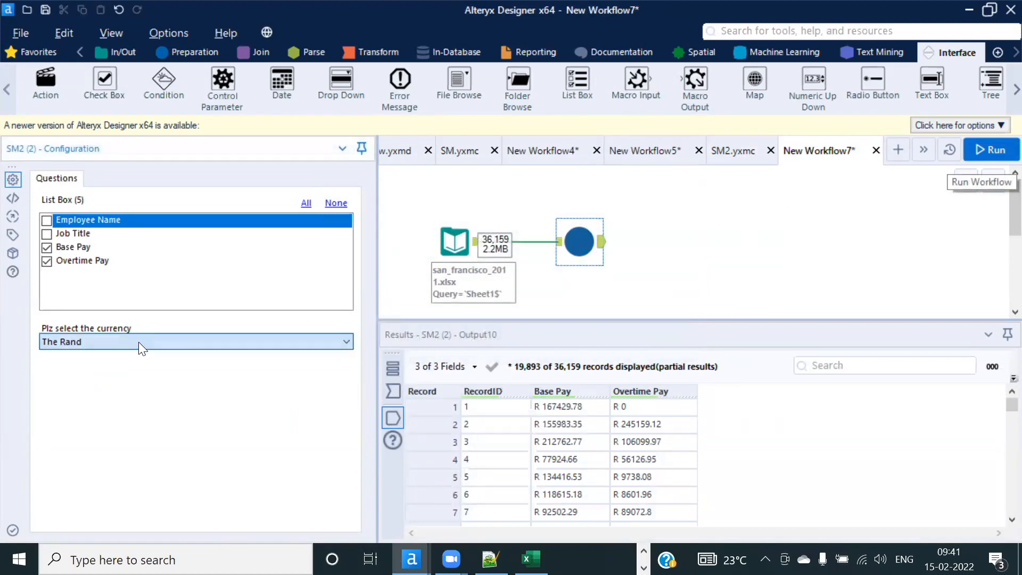
Step: Run the workflow and display the output data of the December 2016 Sales input
click(585, 244)
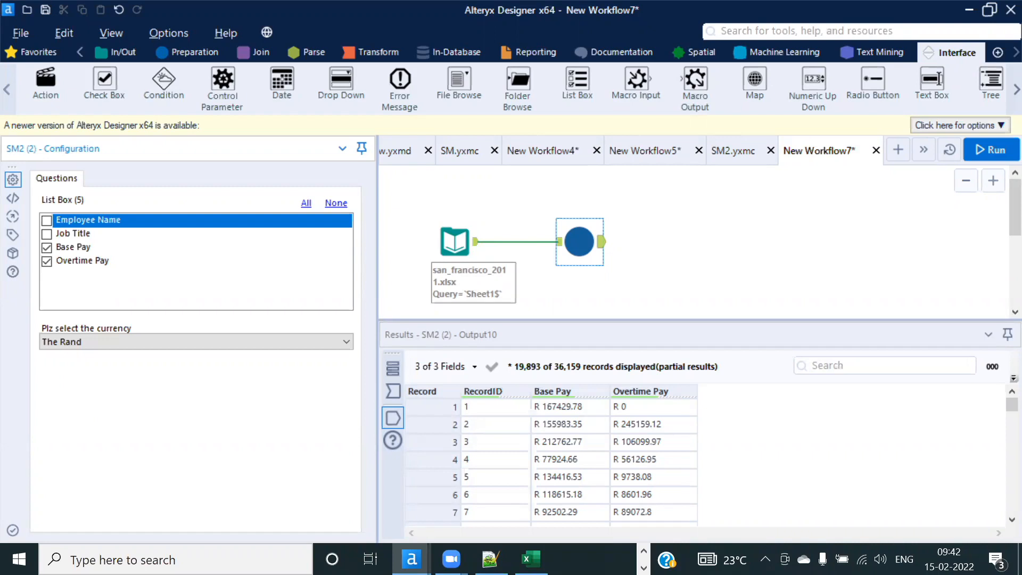
scroll(623, 290, down, 1)
click(461, 283)
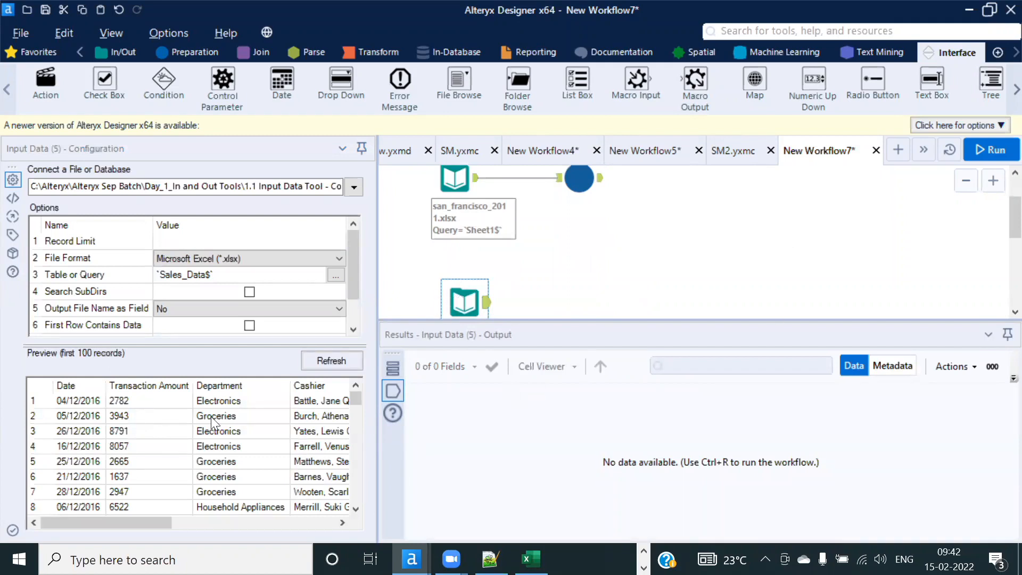
click(995, 150)
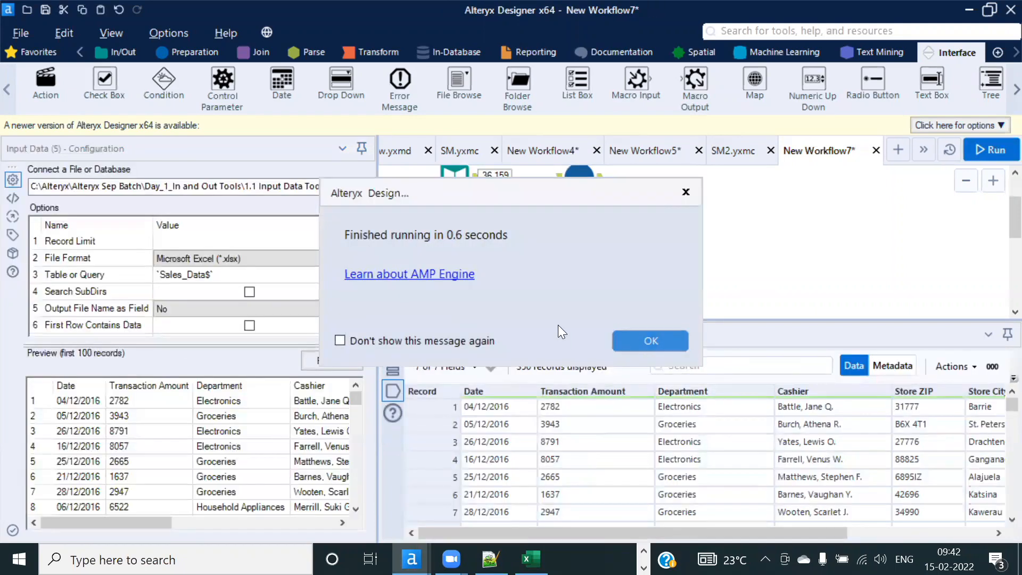
key(Return)
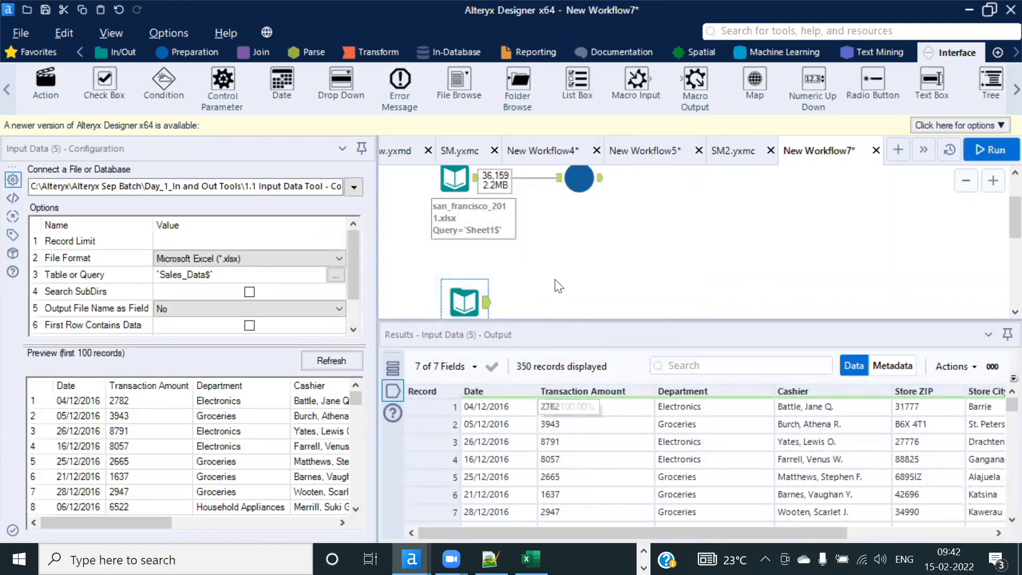
Step: Insert a second SM2 macro beside the December 2016 Sales input and connect it to that input
right_click(549, 265)
mouse_move(641, 317)
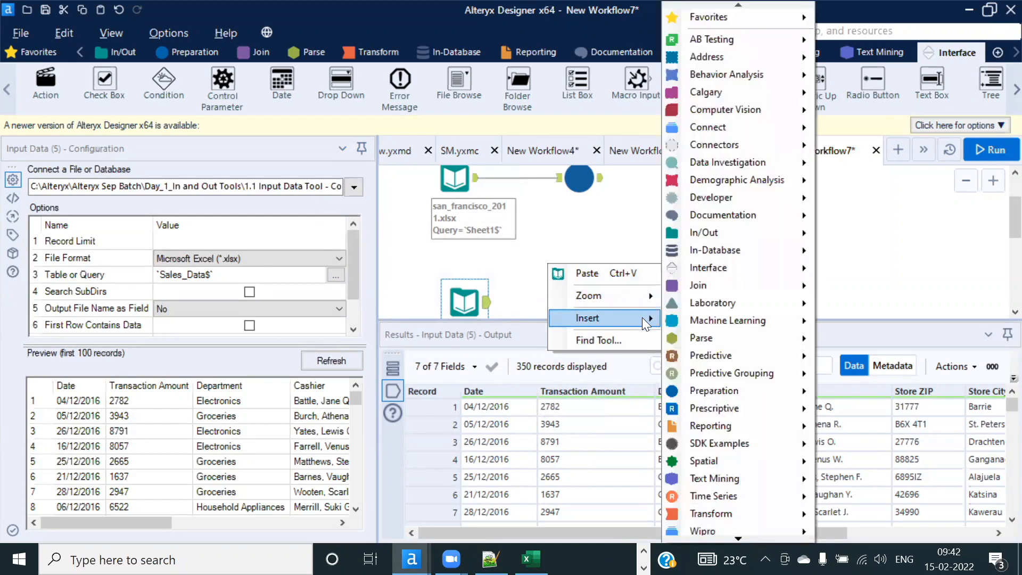
click(738, 539)
mouse_move(780, 524)
click(866, 530)
drag(574, 286, 575, 308)
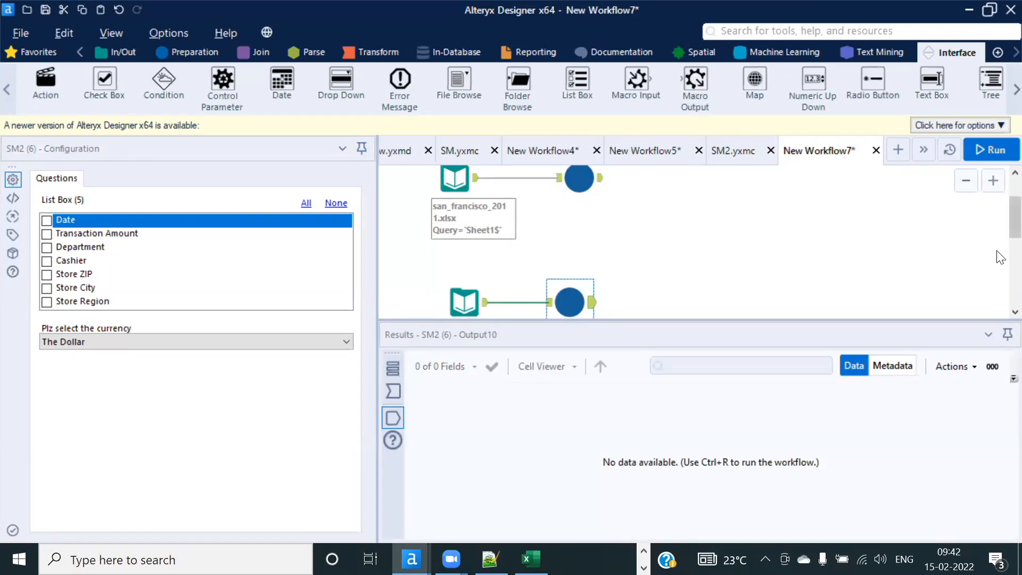
Step: Look over the tool chain in SM2.yxmc, return to New Workflow7 and enlarge its canvas area
click(732, 151)
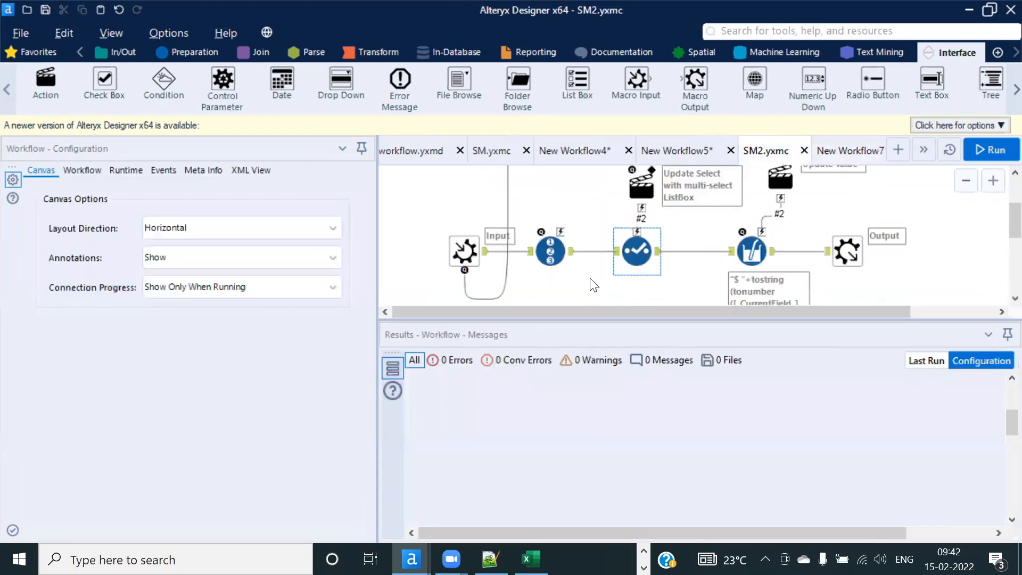
scroll(588, 271, up, 3)
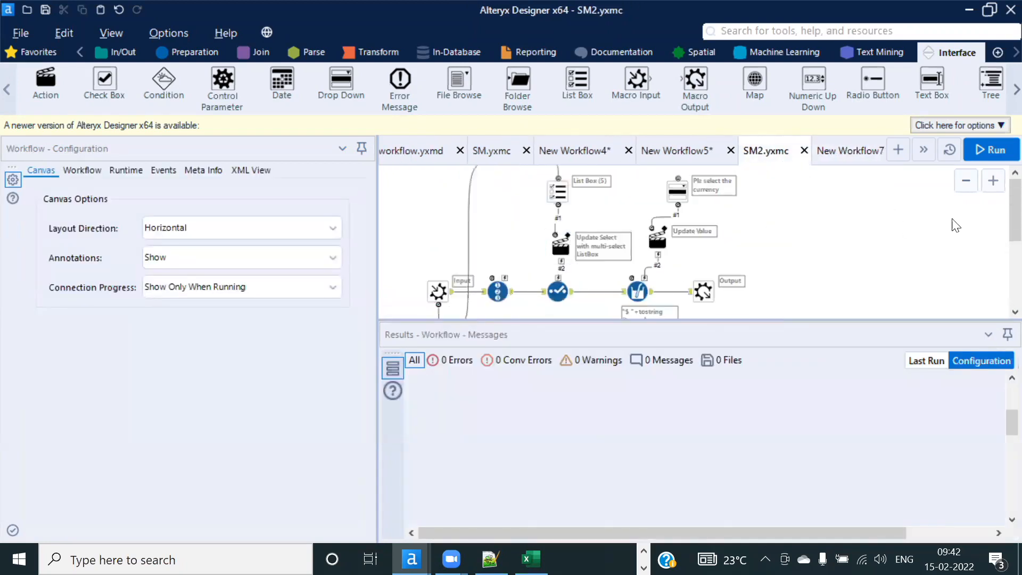
click(851, 151)
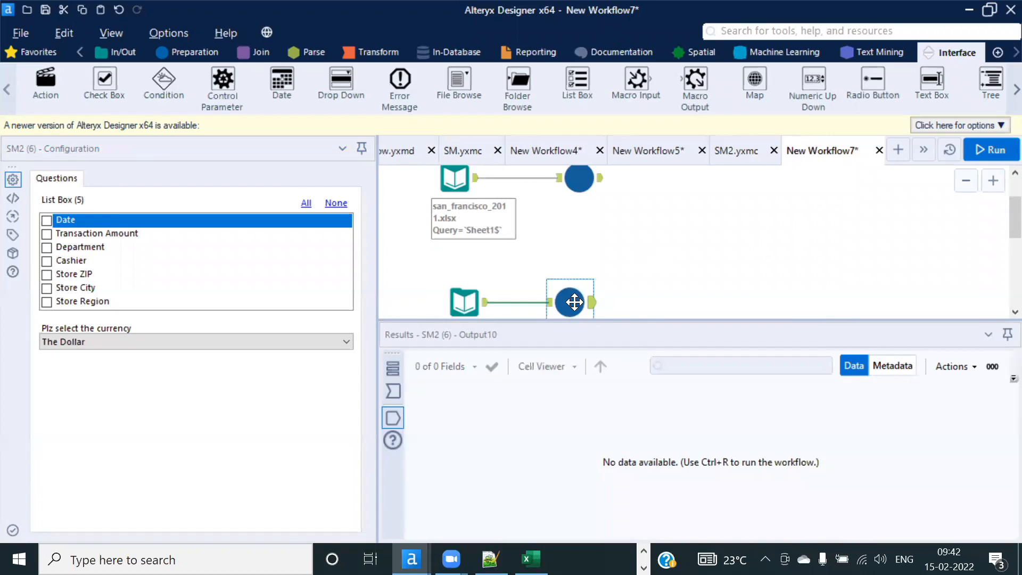
ctrl+click(468, 315)
drag(493, 322, 493, 392)
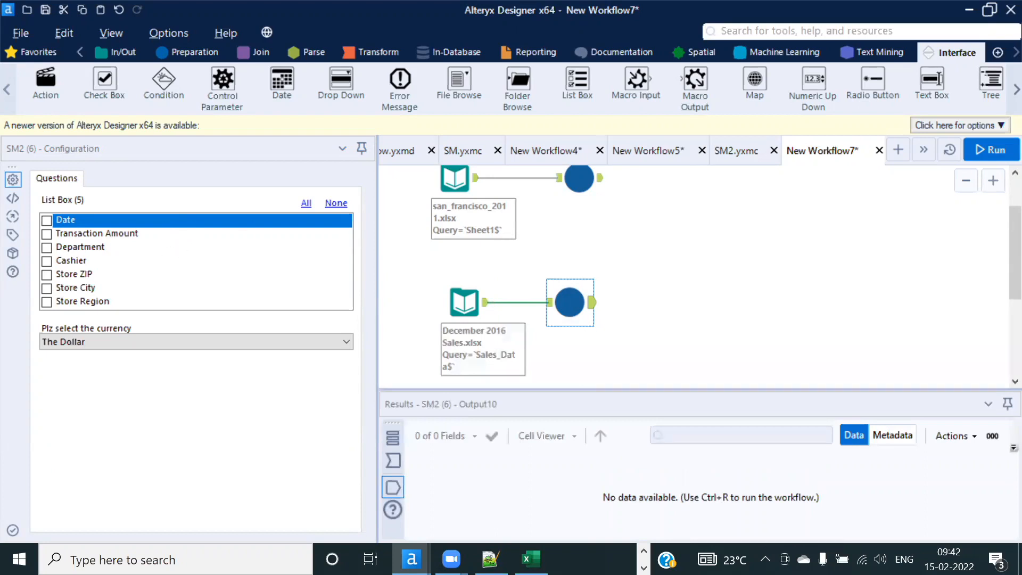
click(793, 279)
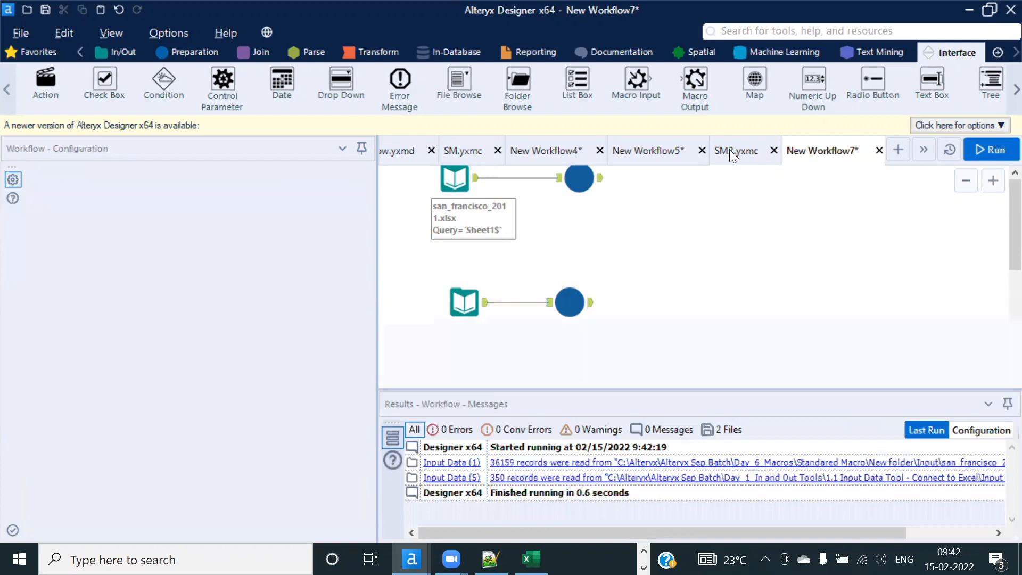
Step: In SM2.yxmc, exclude Bool, WString, V_String, V_WString, Date, Time, DateTime, Blob and SpatialObj from the List Box field types and save the macro
click(729, 149)
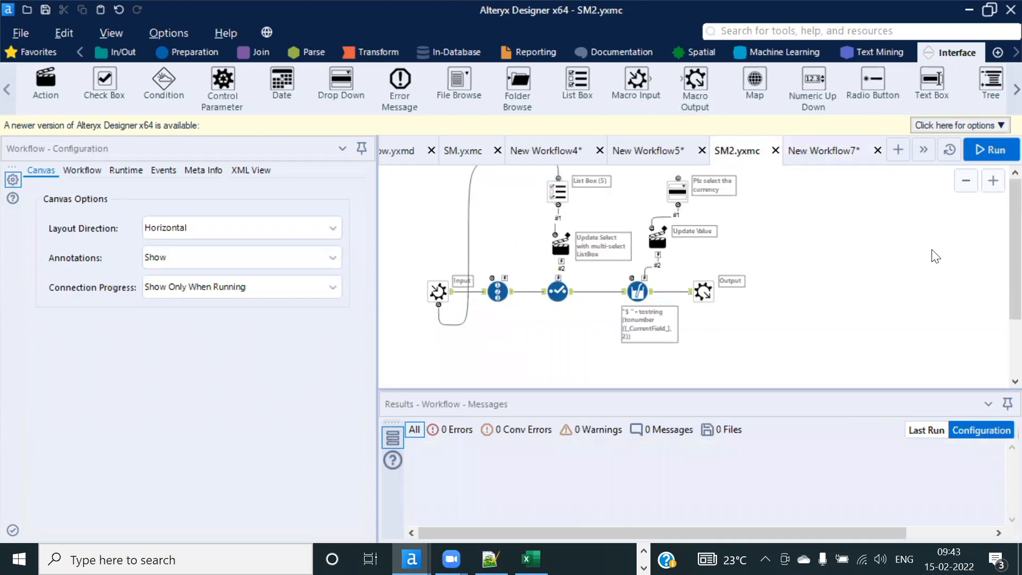
click(558, 192)
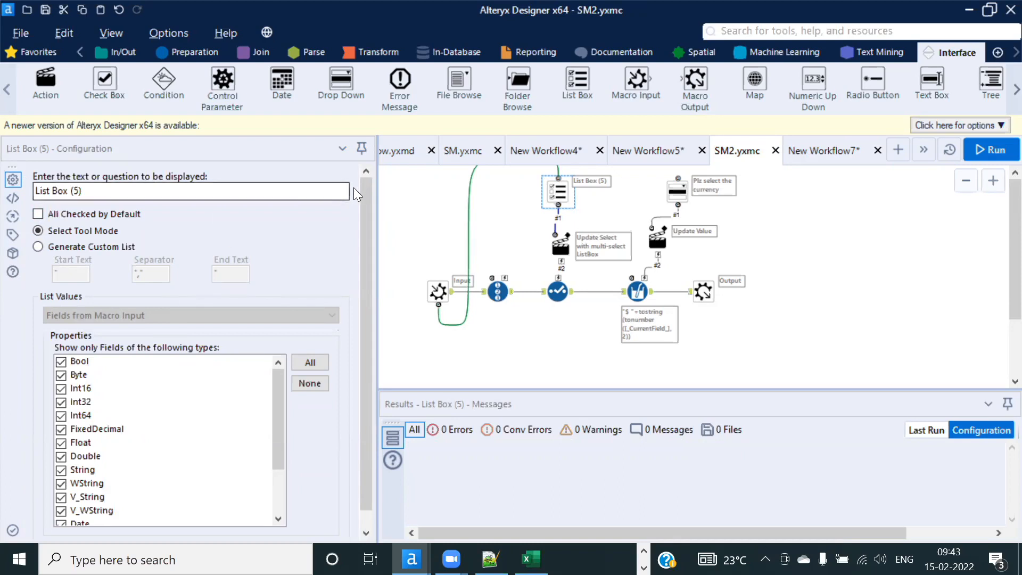
click(61, 362)
scroll(85, 450, down, 2)
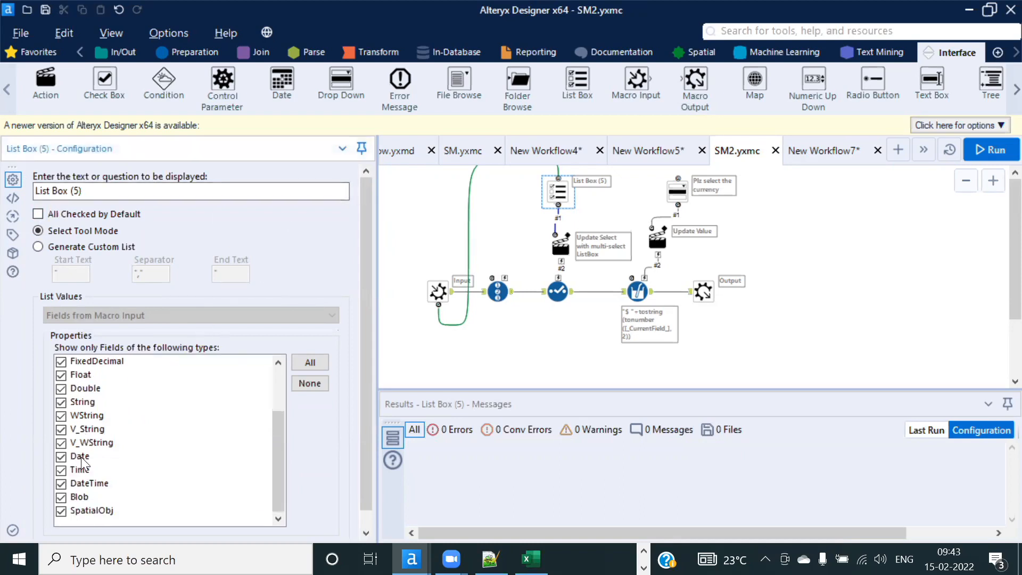
click(61, 416)
click(61, 429)
click(62, 443)
click(61, 457)
click(61, 470)
click(61, 483)
click(61, 497)
click(62, 511)
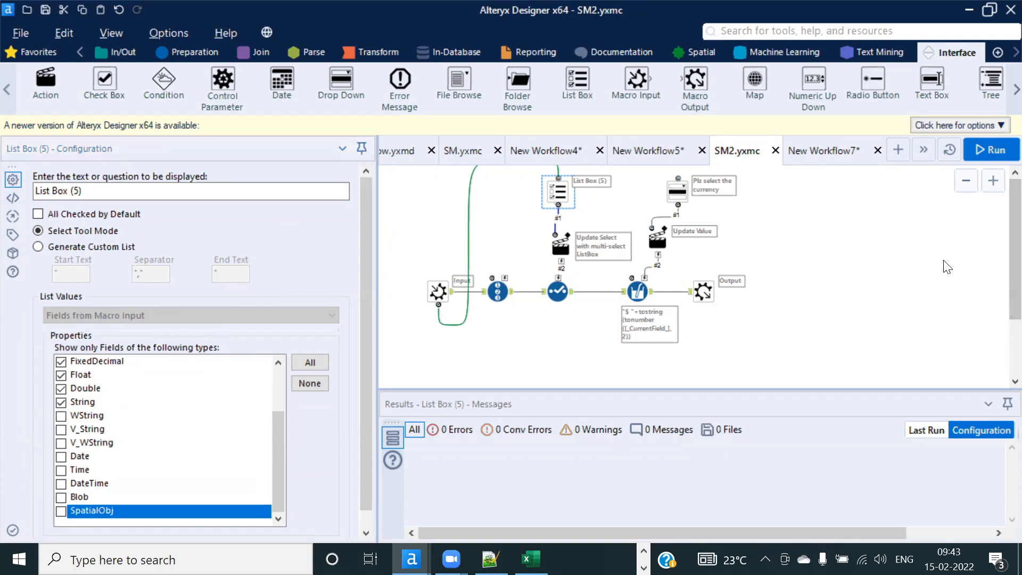
click(943, 261)
Step: In New Workflow7, accept the macro refresh, set the December 2016 Sales macro to Transaction Amount and The Euro, and run the workflow
click(836, 151)
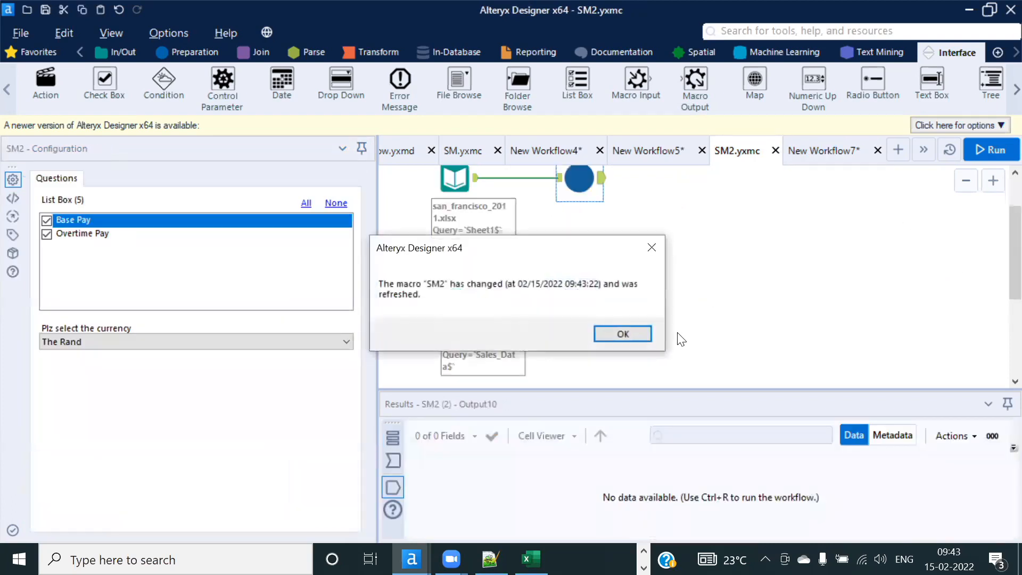
click(631, 333)
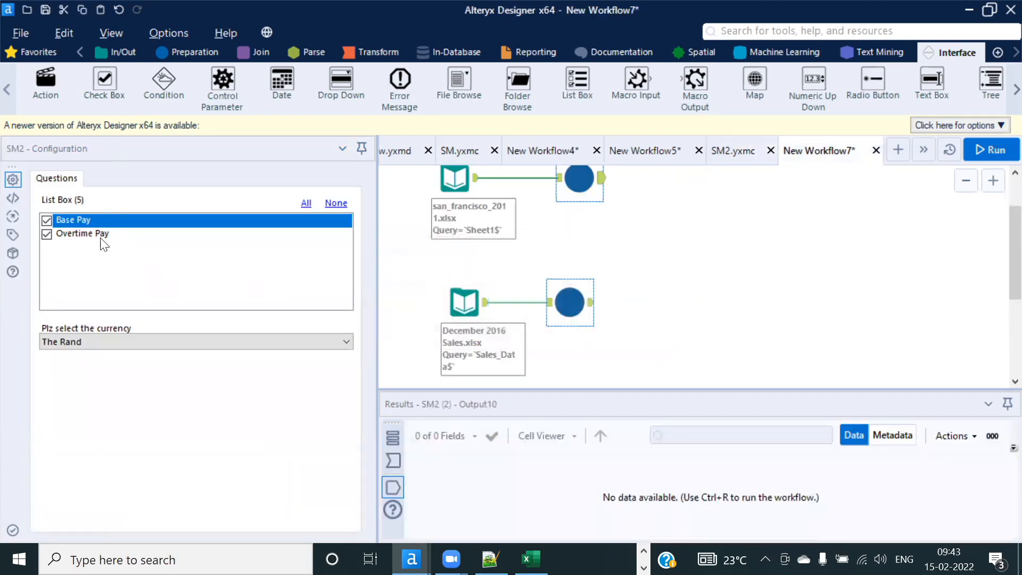
click(569, 302)
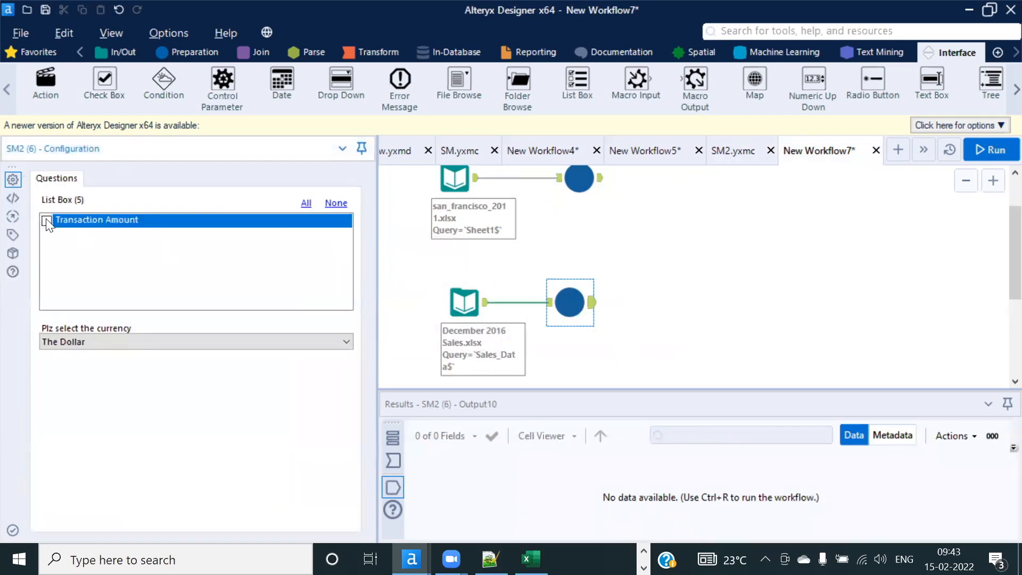
click(112, 343)
click(73, 366)
click(987, 150)
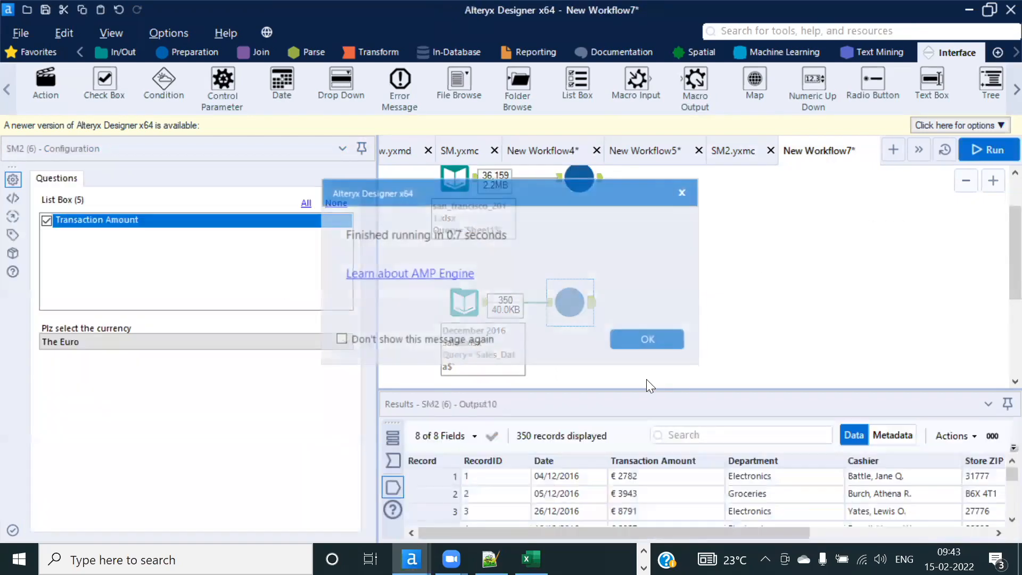
click(660, 344)
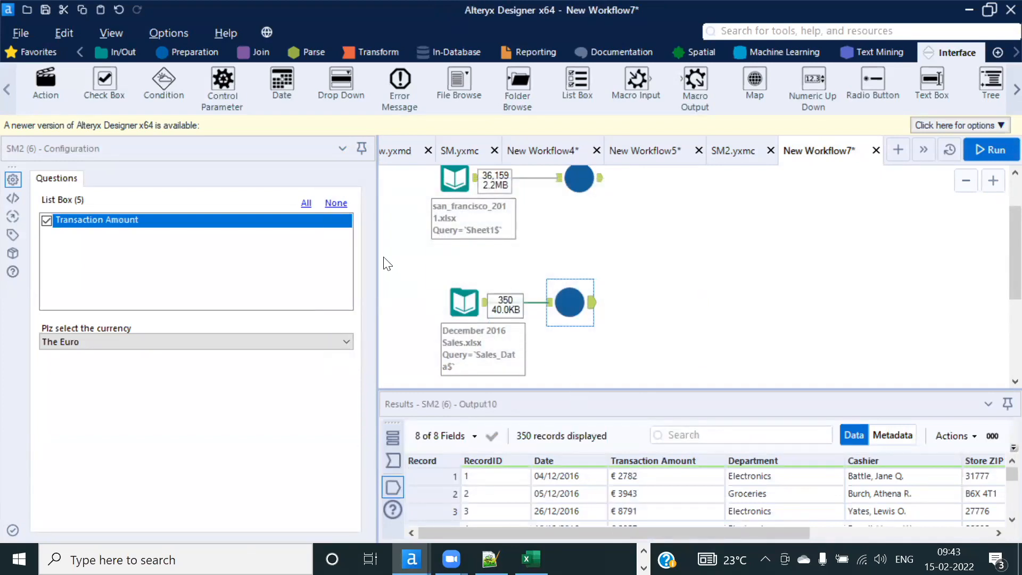
Step: Enlarge the results area and examine the Transaction Amount values through the records of the December 2016 Sales macro output
drag(378, 255, 327, 257)
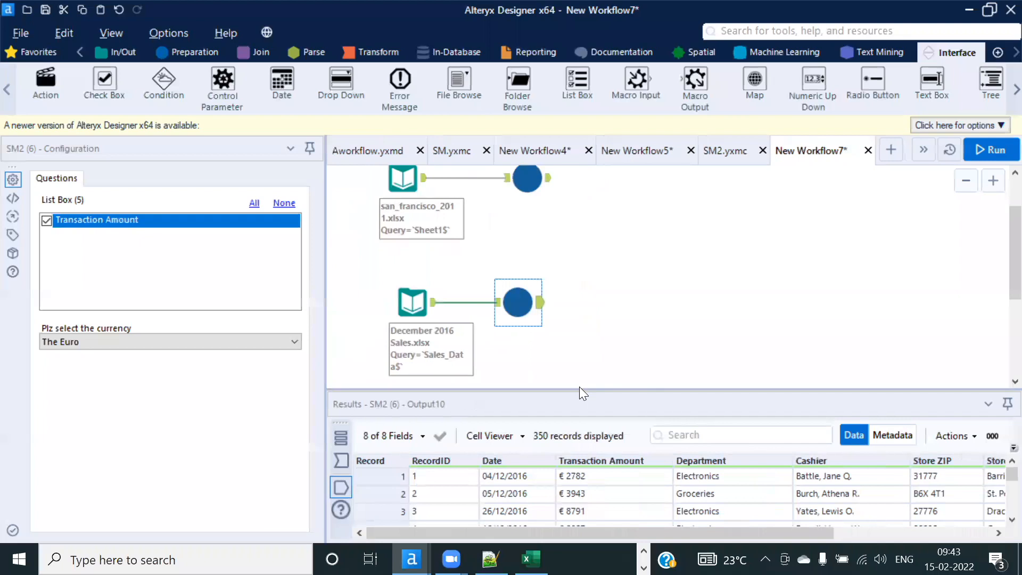
drag(580, 387, 579, 354)
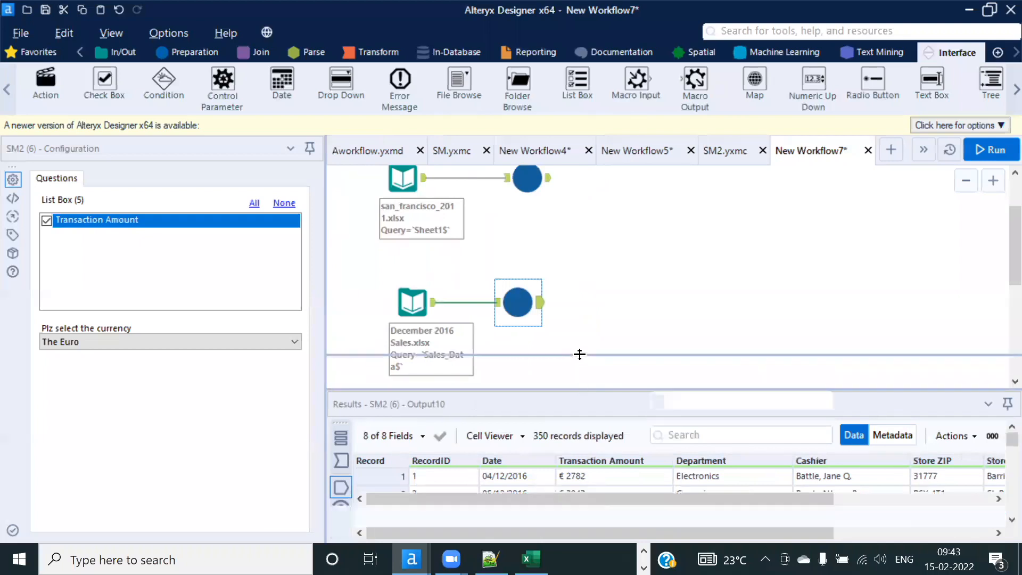
drag(601, 449, 591, 514)
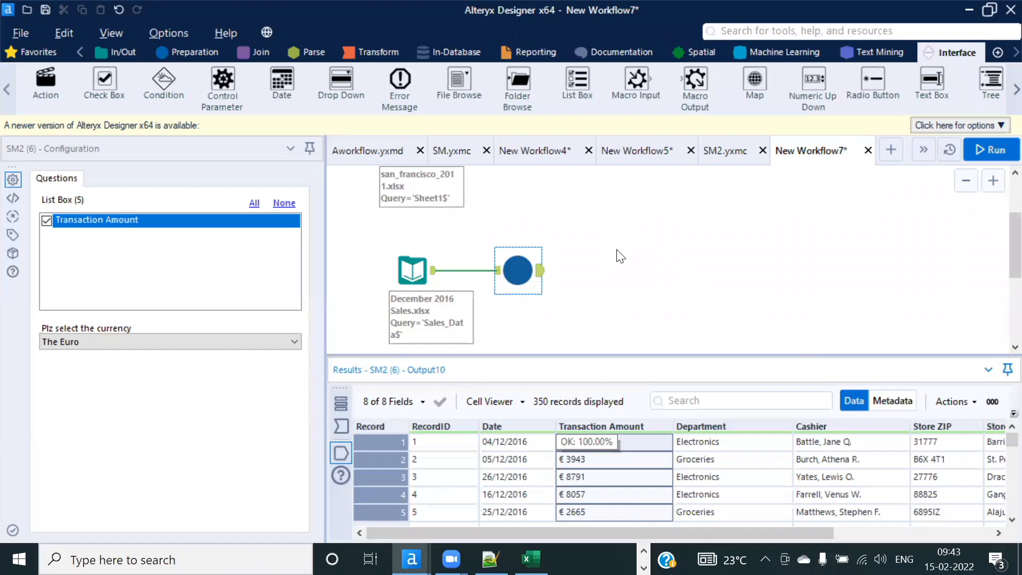
click(601, 483)
scroll(601, 487, down, 17)
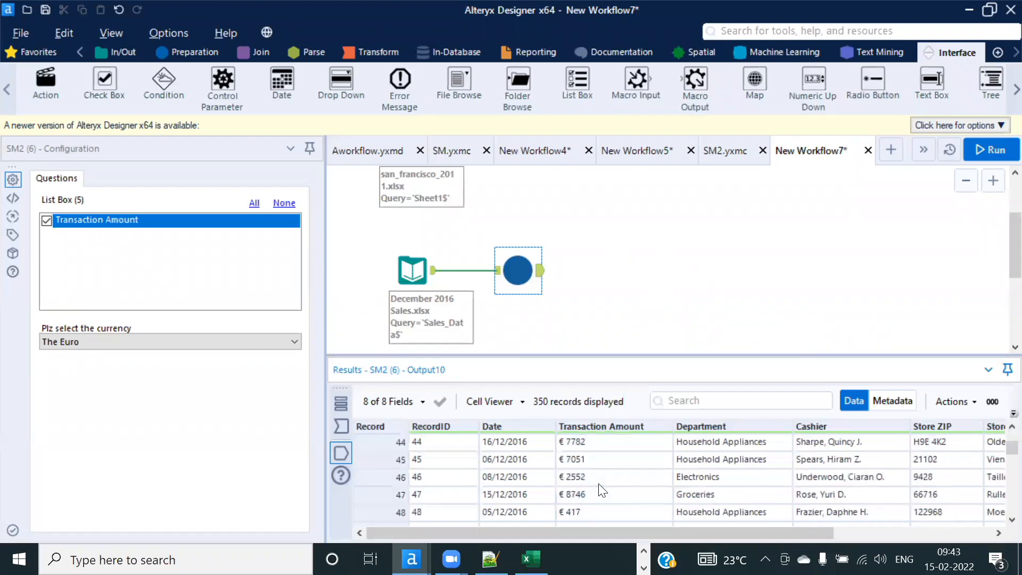
scroll(601, 488, down, 9)
click(603, 482)
scroll(604, 484, down, 13)
scroll(606, 488, down, 7)
click(605, 479)
scroll(605, 476, down, 10)
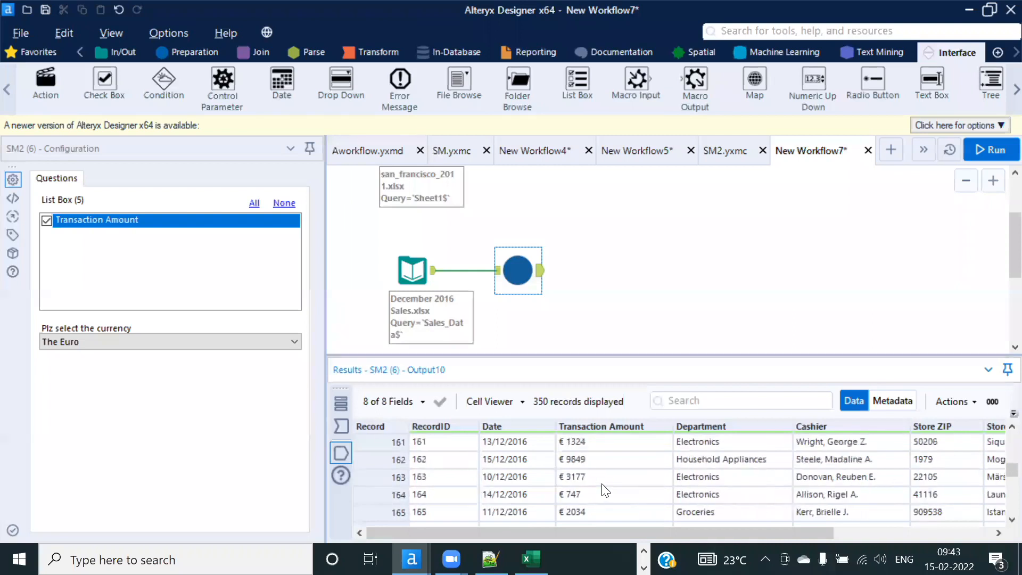
Step: Deselect the macro tool and return to SM2.yxmc
click(591, 277)
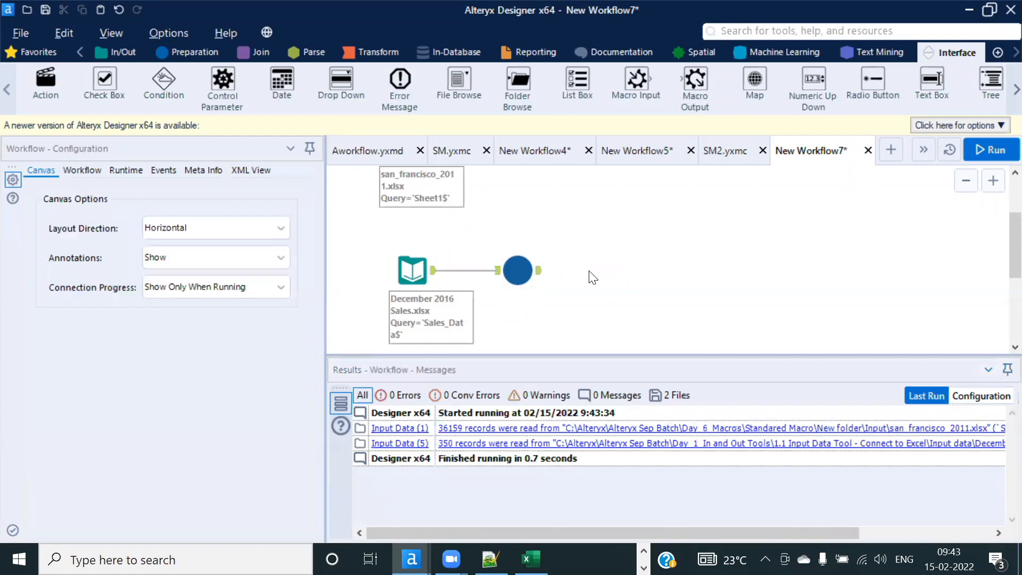
click(715, 153)
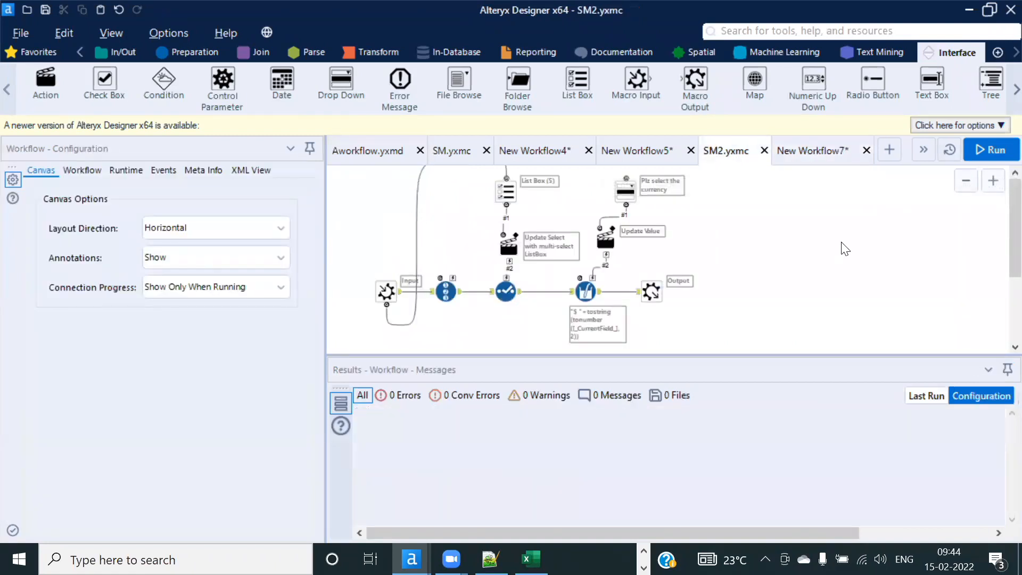
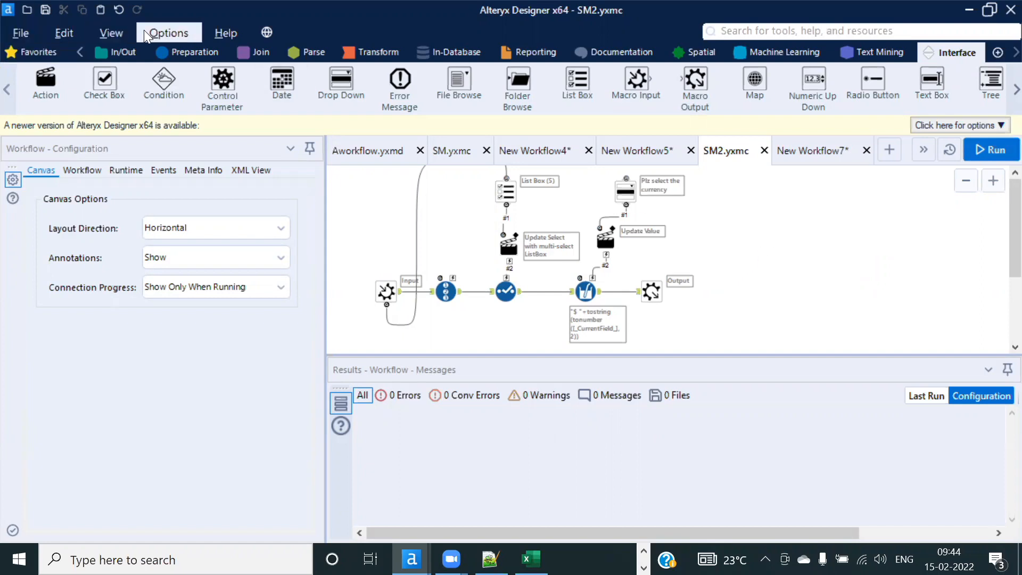
Step: Open the Interface Designer for SM2.yxmc, look at its macro properties, and hide it again
click(118, 30)
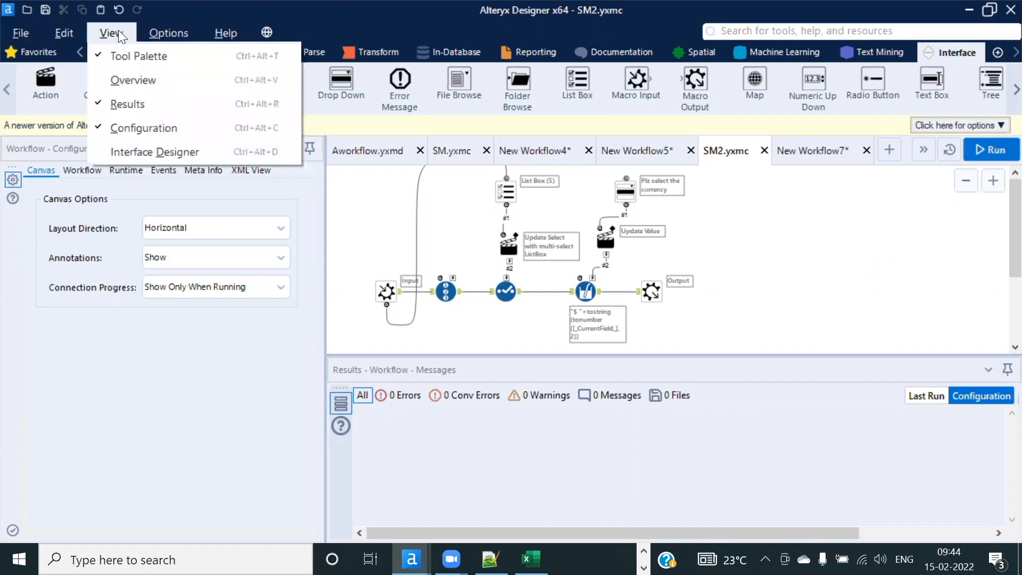
click(138, 154)
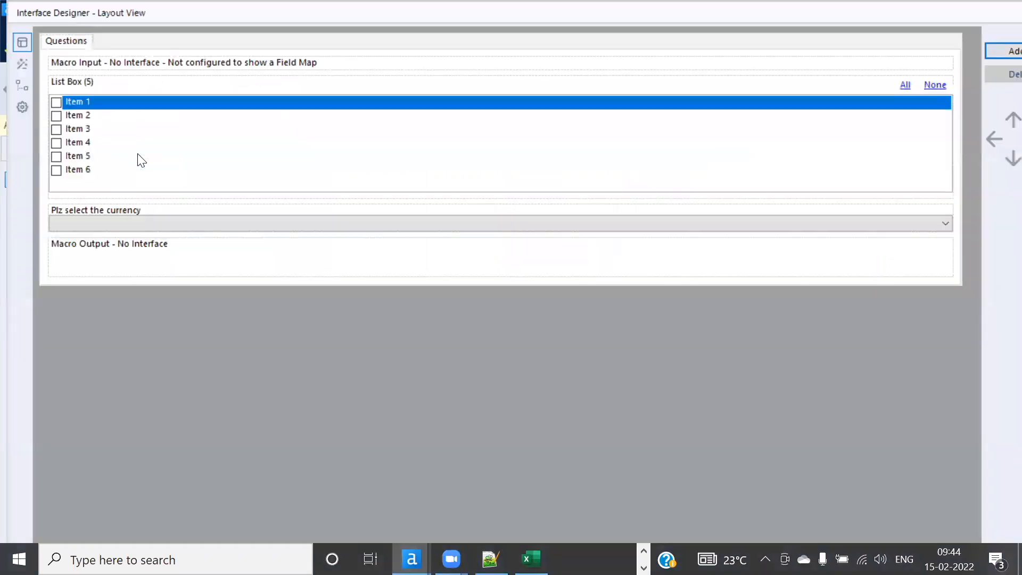
click(24, 107)
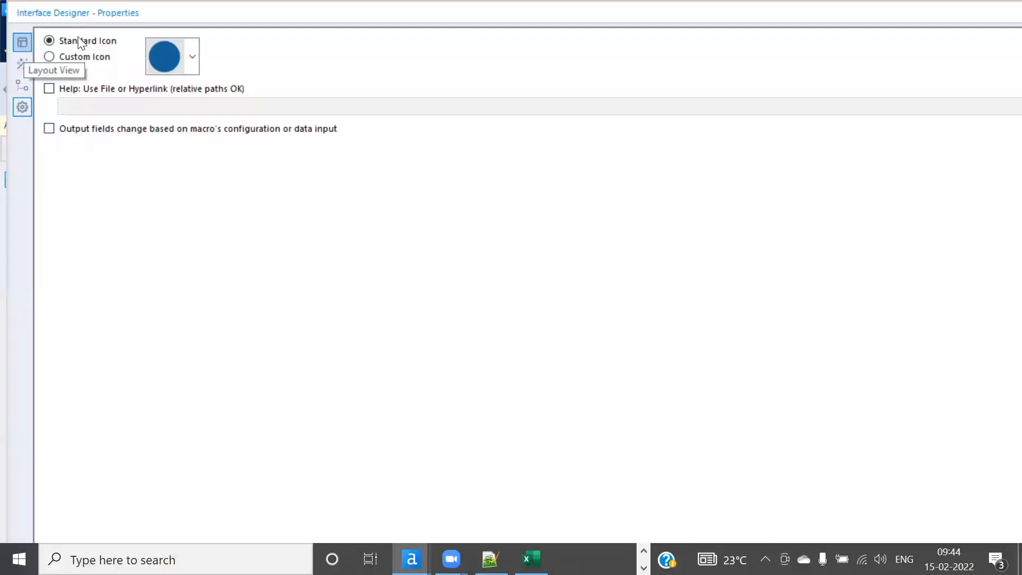
right_click(1020, 10)
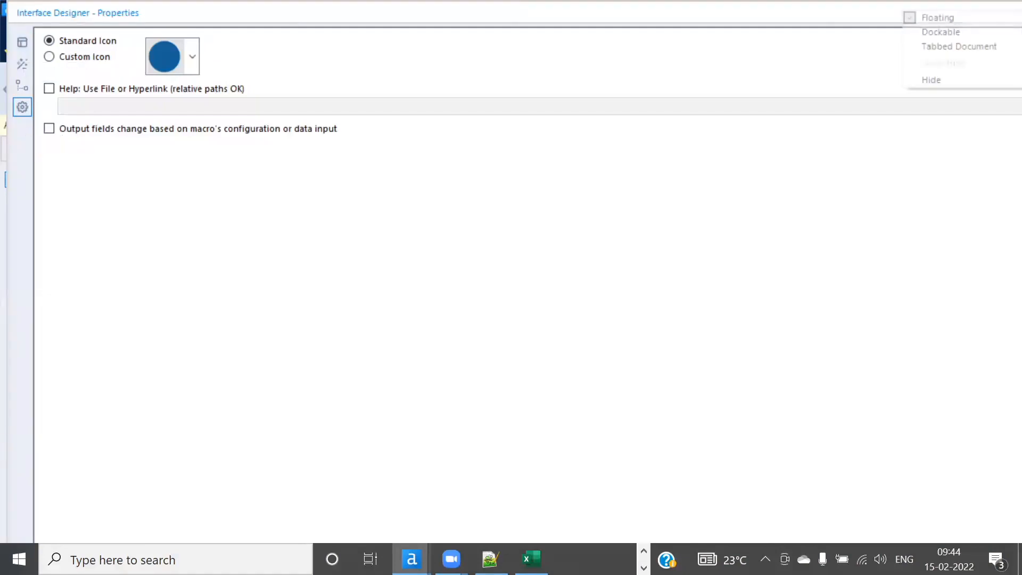
click(949, 83)
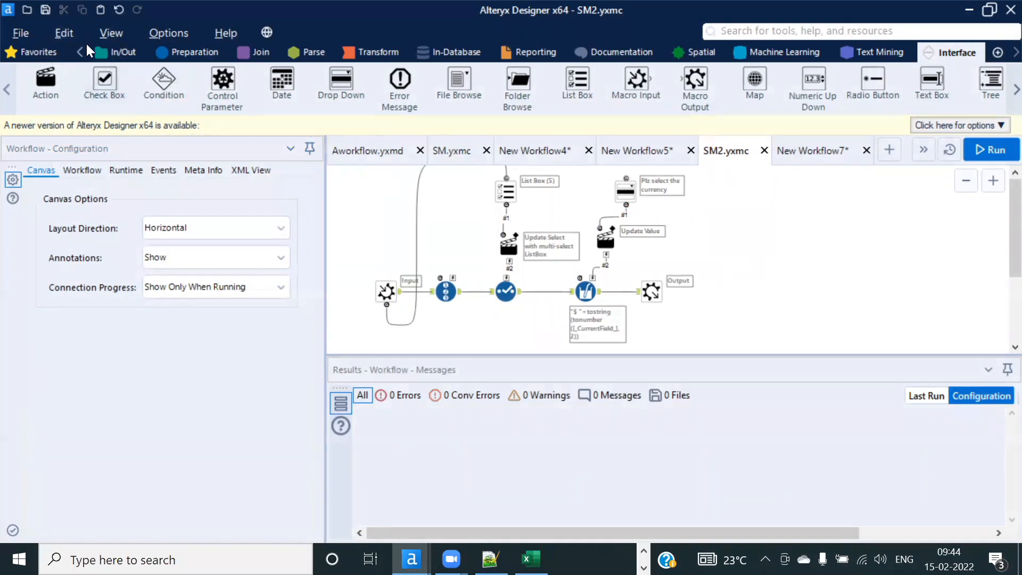
click(176, 32)
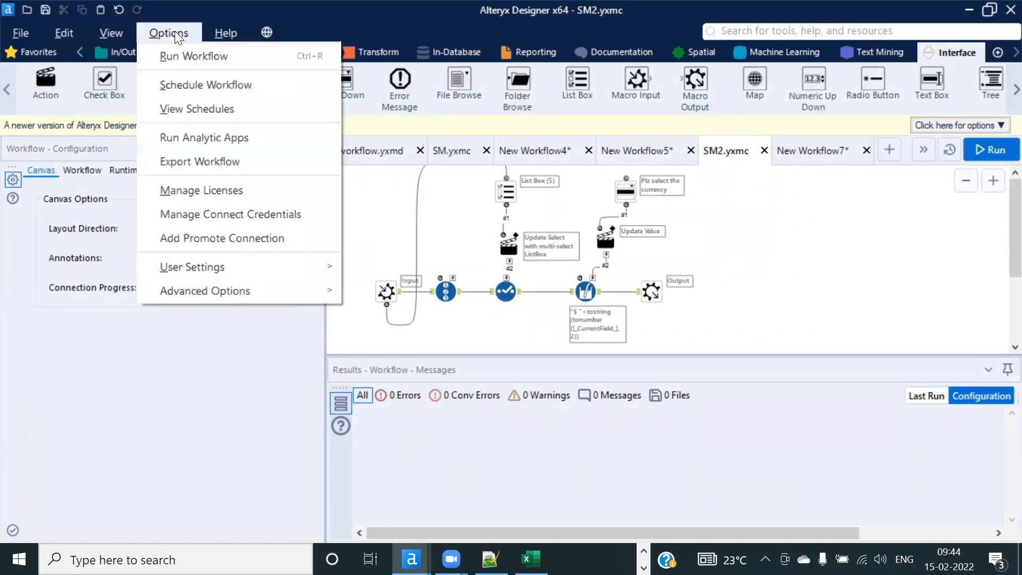
click(118, 35)
click(133, 153)
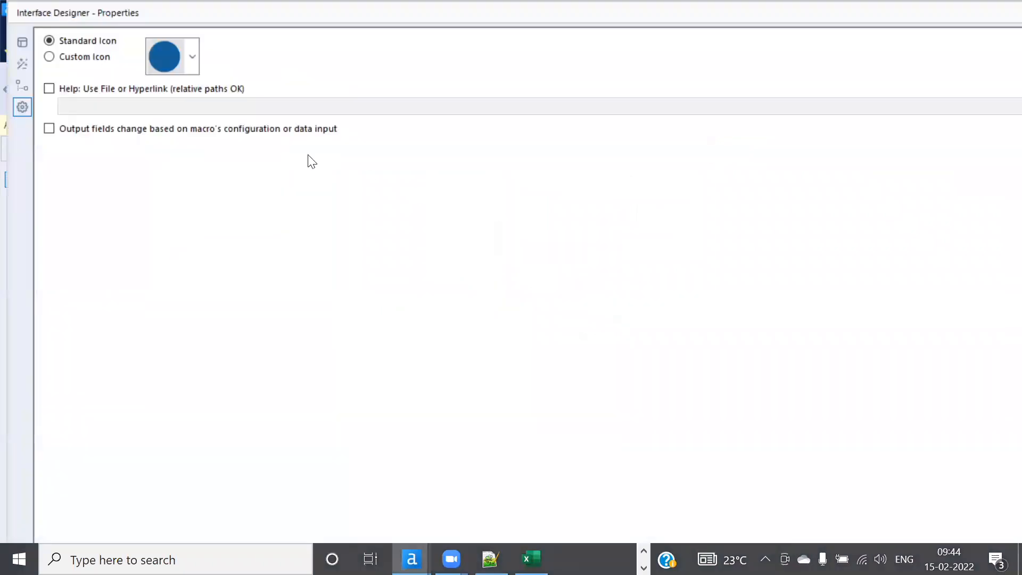
click(68, 60)
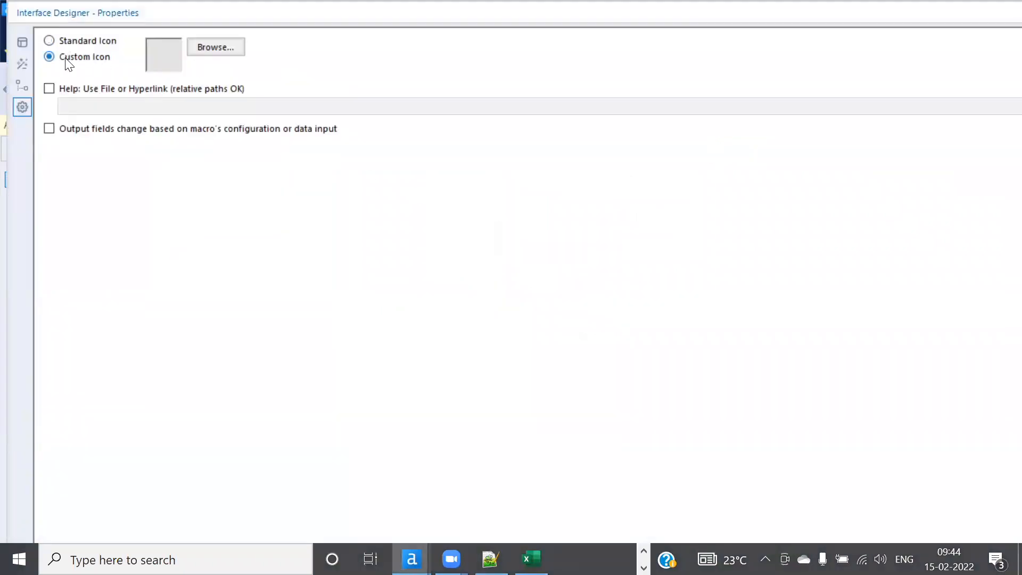
click(219, 47)
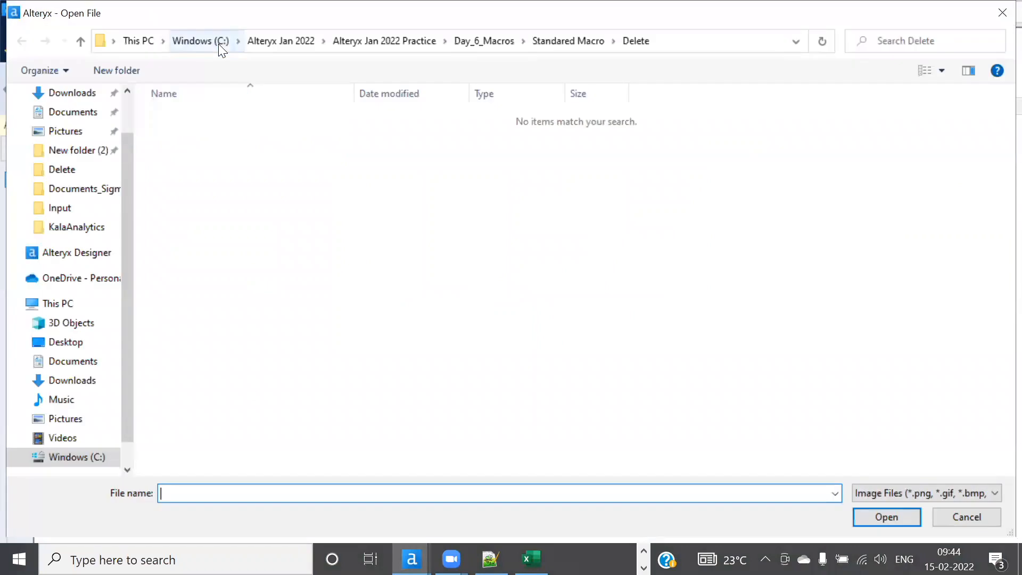
scroll(132, 125, up, 2)
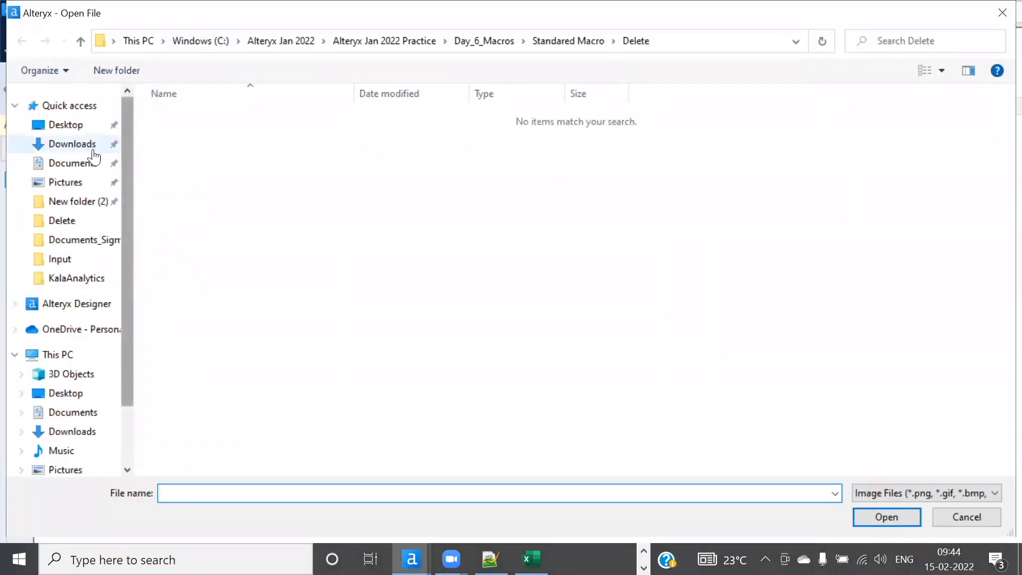
click(66, 181)
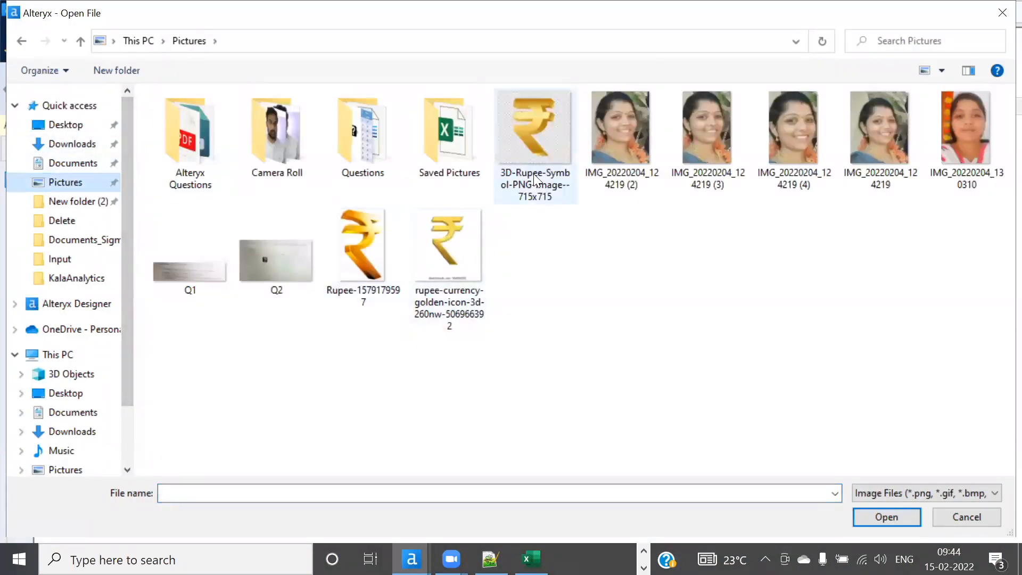
click(365, 241)
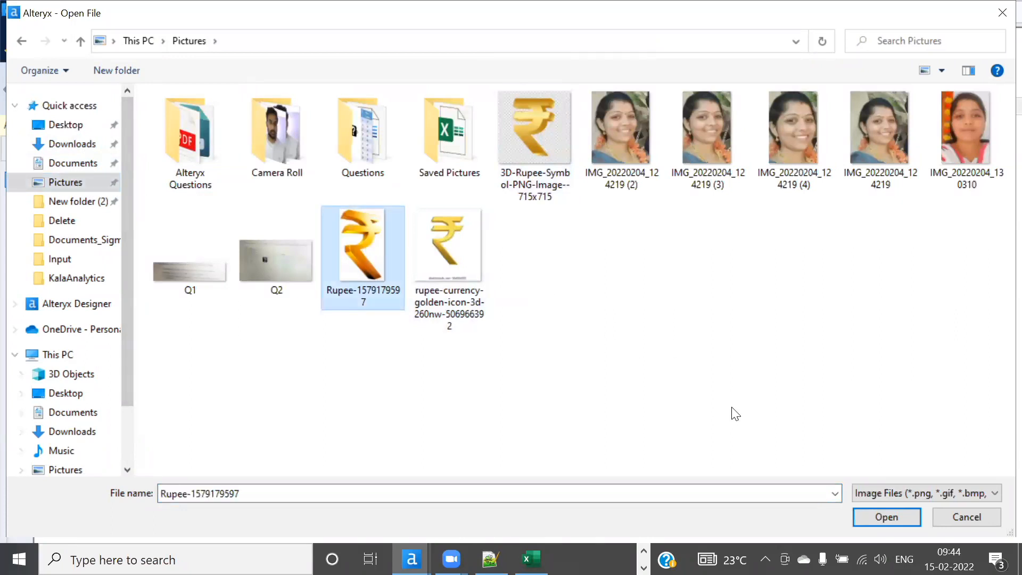
click(873, 517)
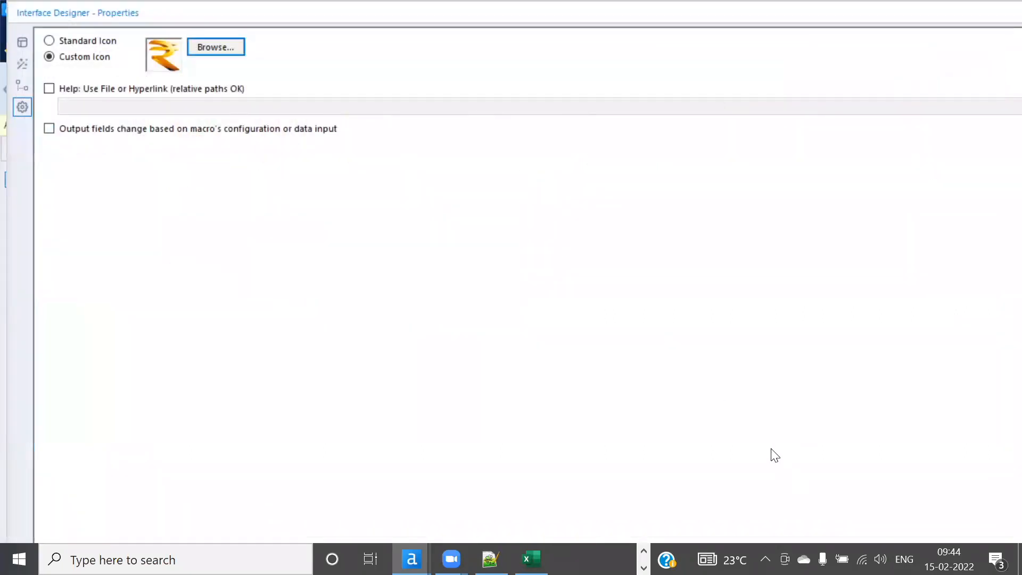
Step: Hide the Interface Designer and save the SM2.yxmc macro
drag(318, 10, 62, 56)
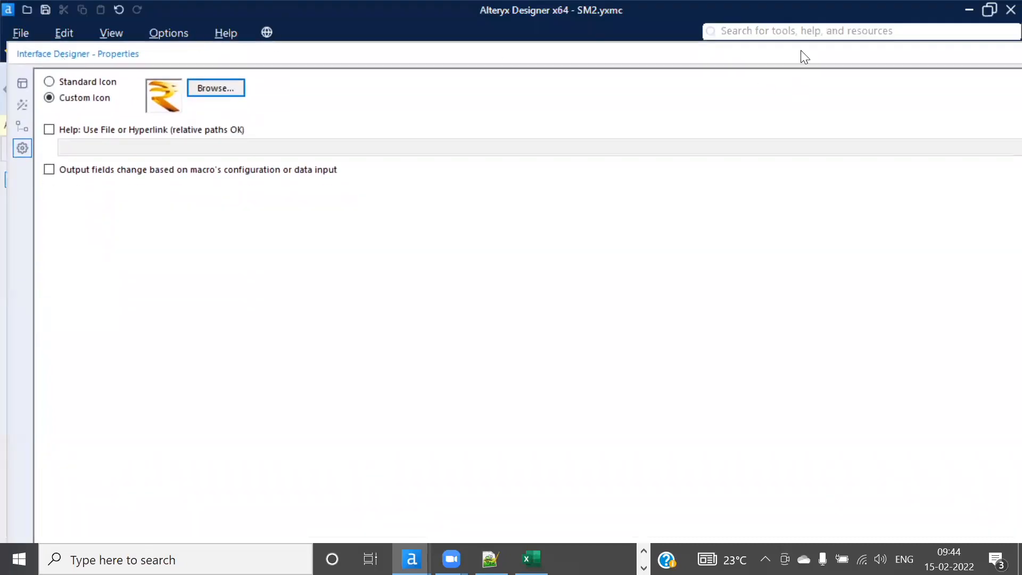
right_click(1019, 50)
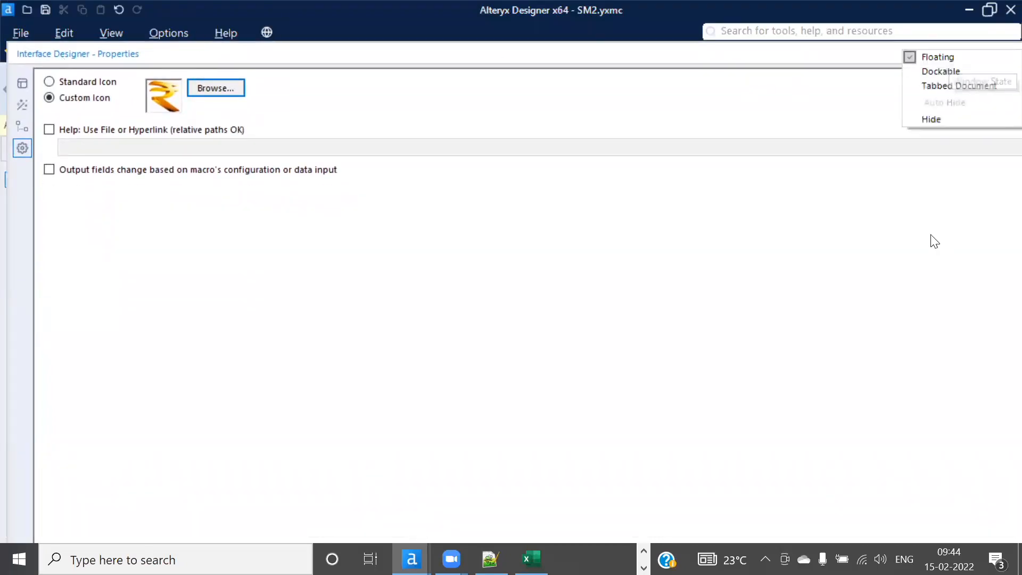
click(933, 117)
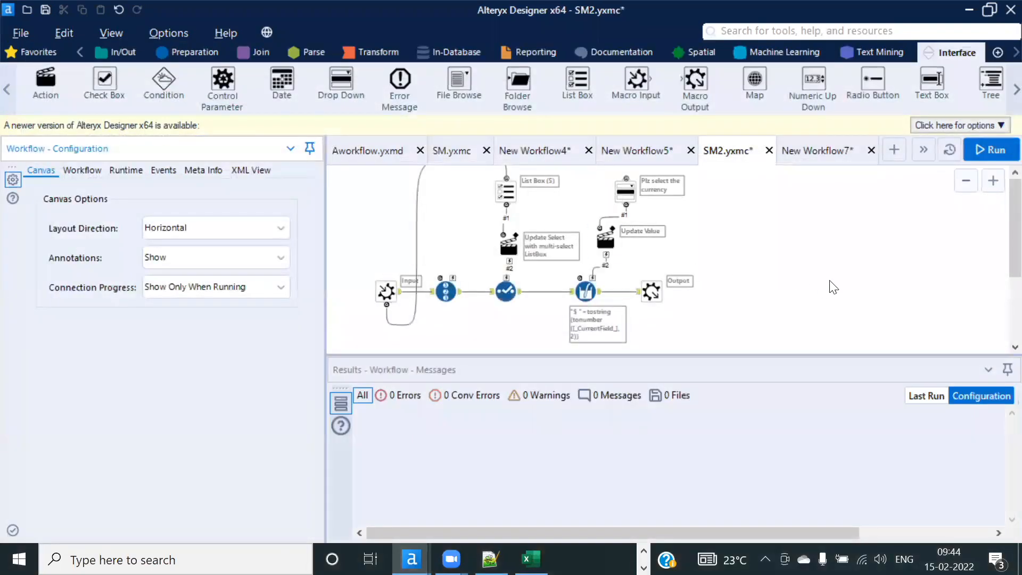
key(ctrl+s)
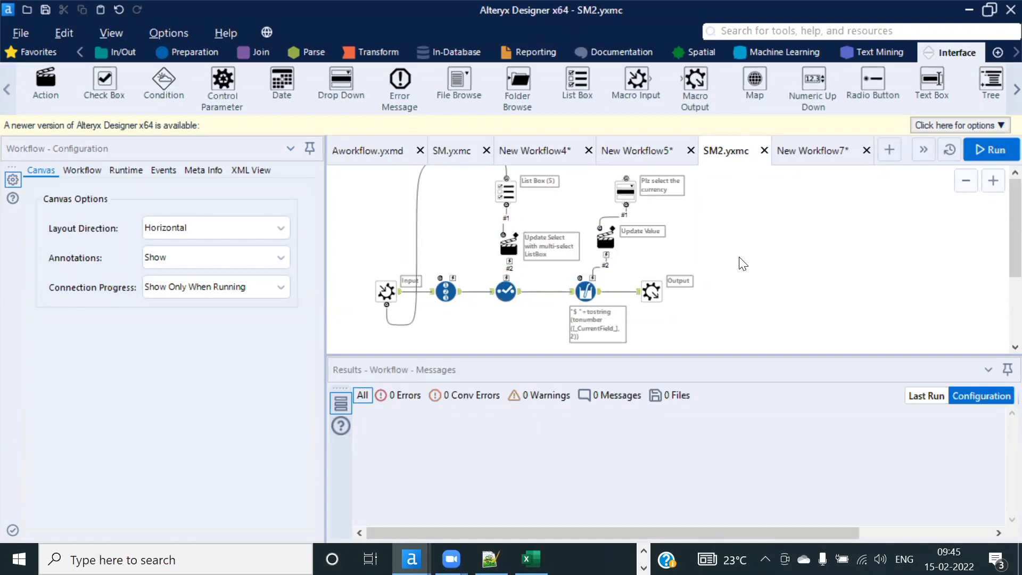
Step: Switch to New Workflow7, enlarge the canvas area, and inspect the icons of the December 2016 Sales and san_francisco_2011 macro tools
click(815, 152)
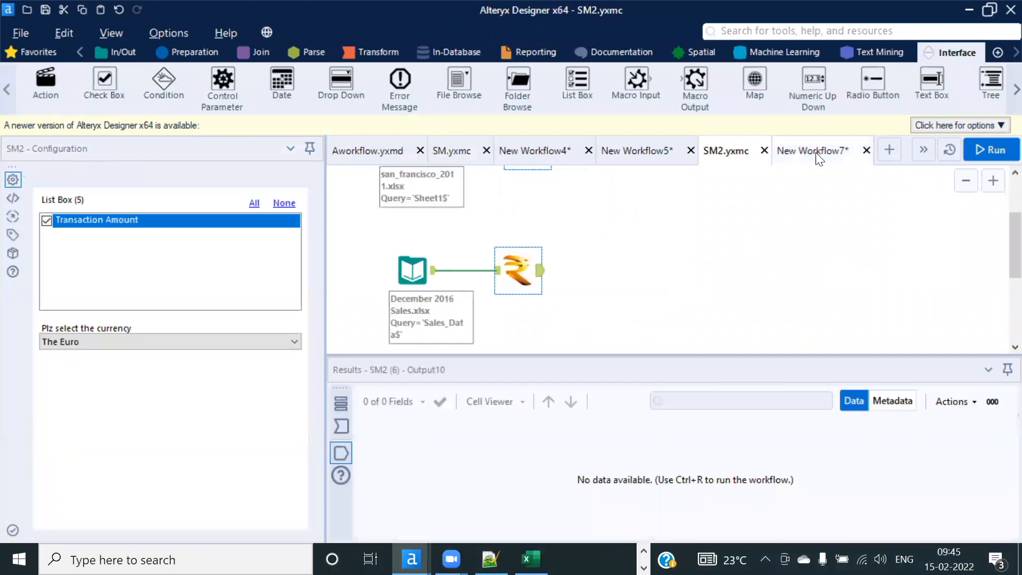
click(636, 338)
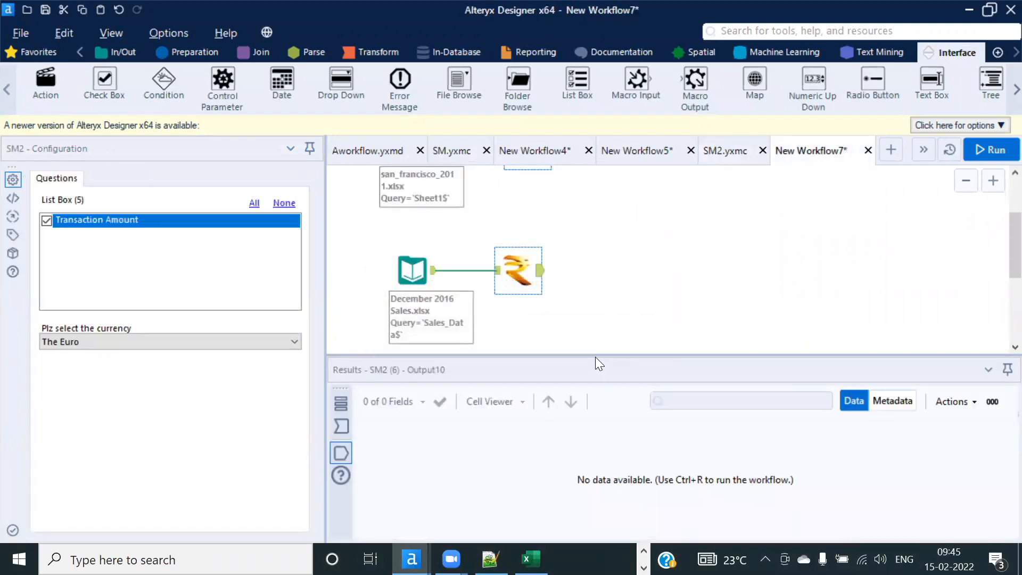
drag(589, 355, 589, 391)
scroll(591, 330, up, 2)
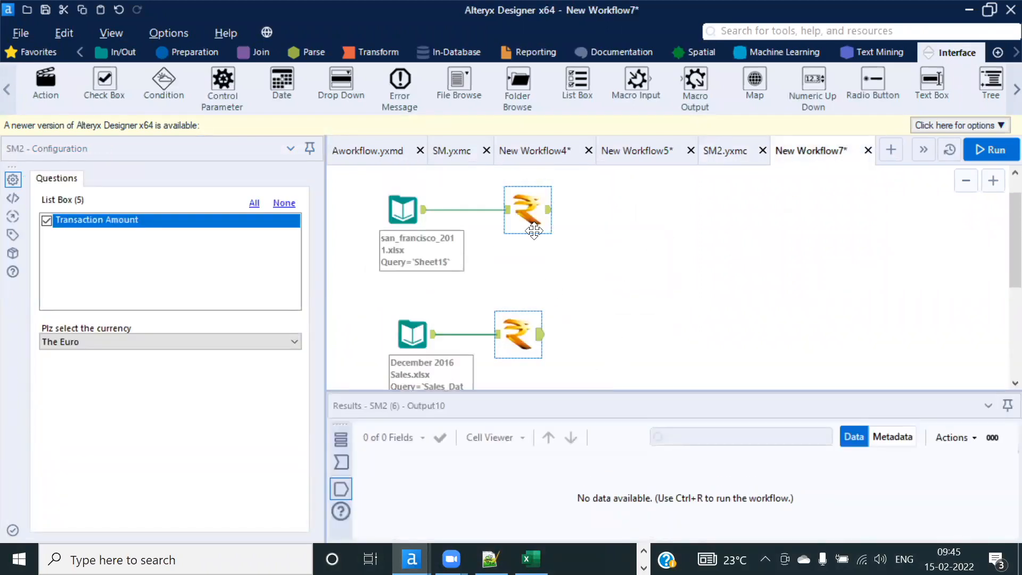
click(644, 279)
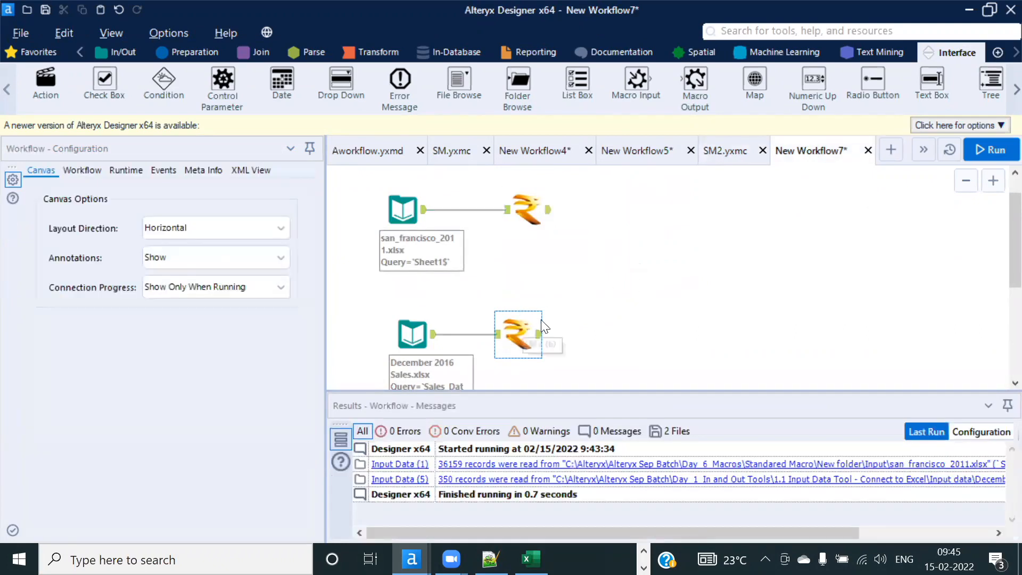
click(541, 213)
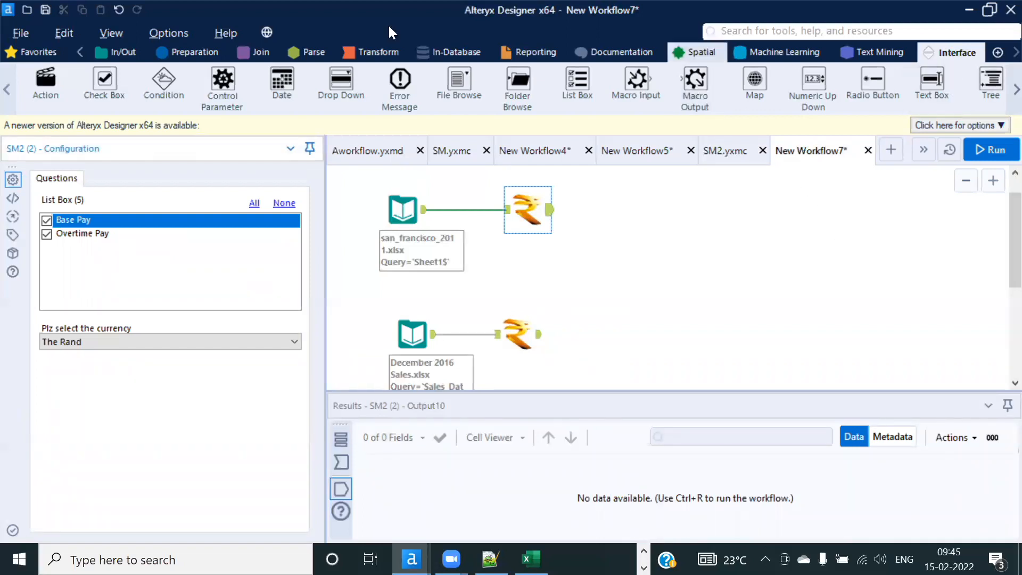
Step: In the user settings for macros, start adding a macro search path with the category name MacrosJan2022
click(114, 31)
click(114, 31)
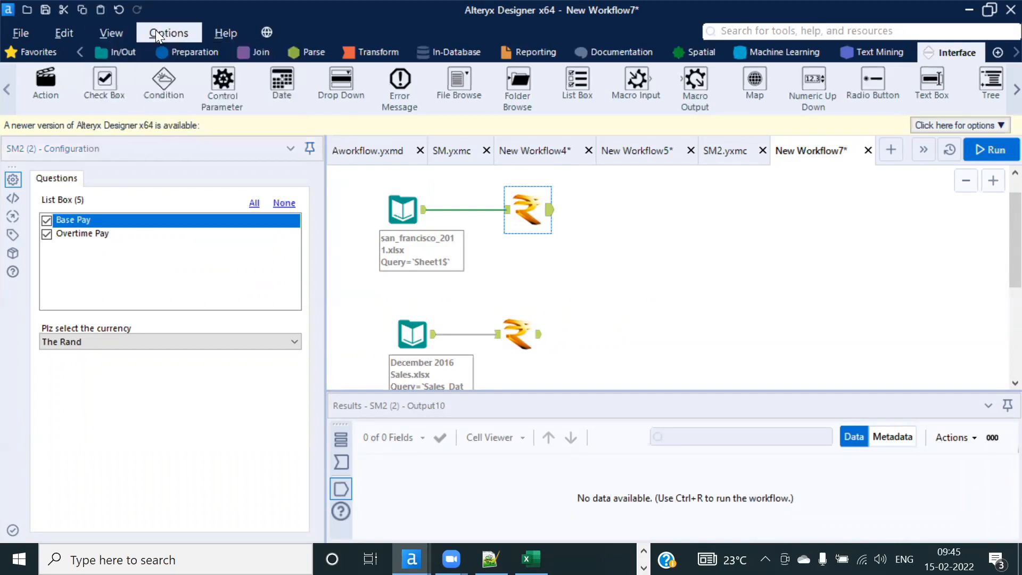
click(167, 32)
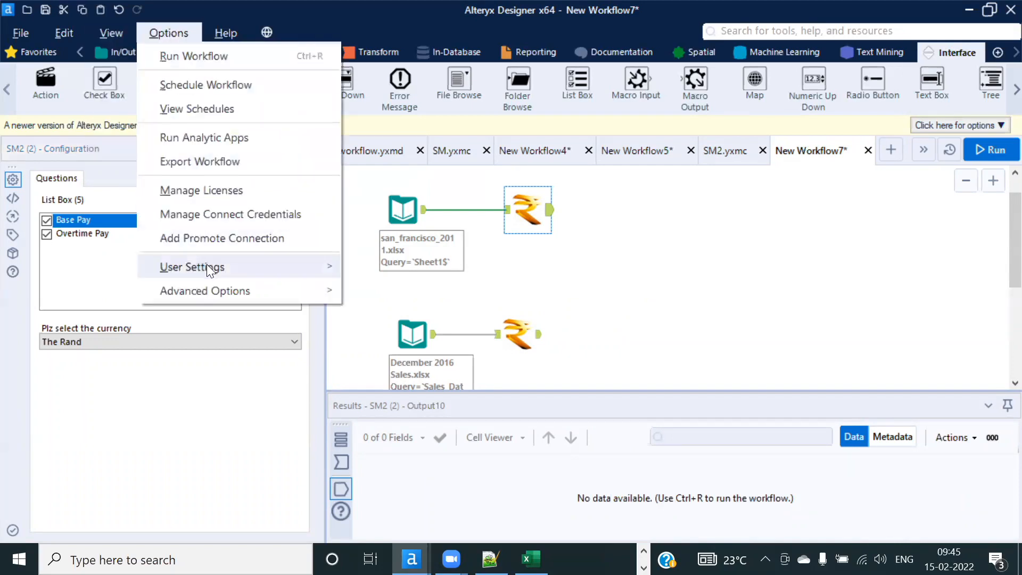
mouse_move(318, 274)
click(422, 277)
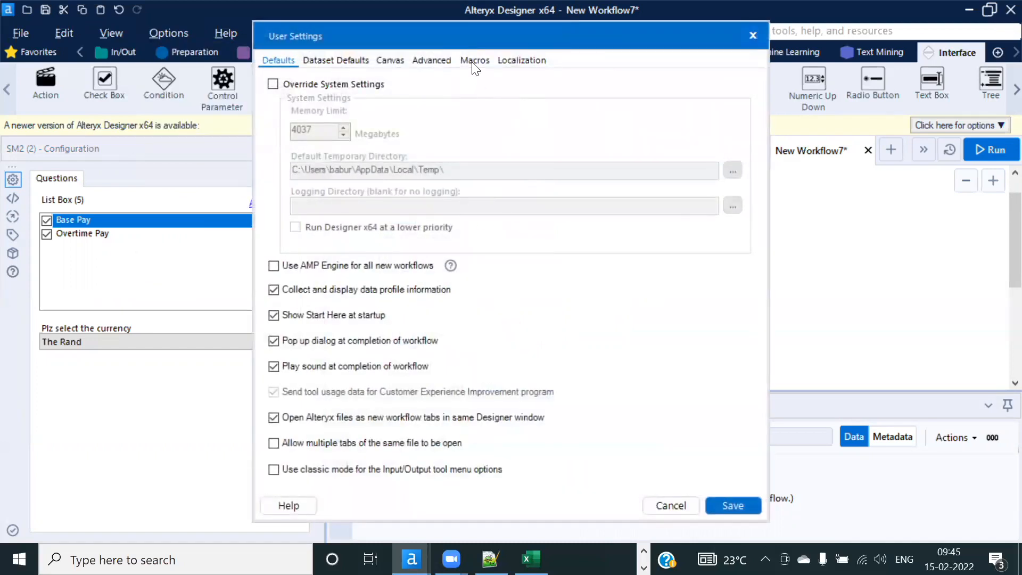
click(475, 61)
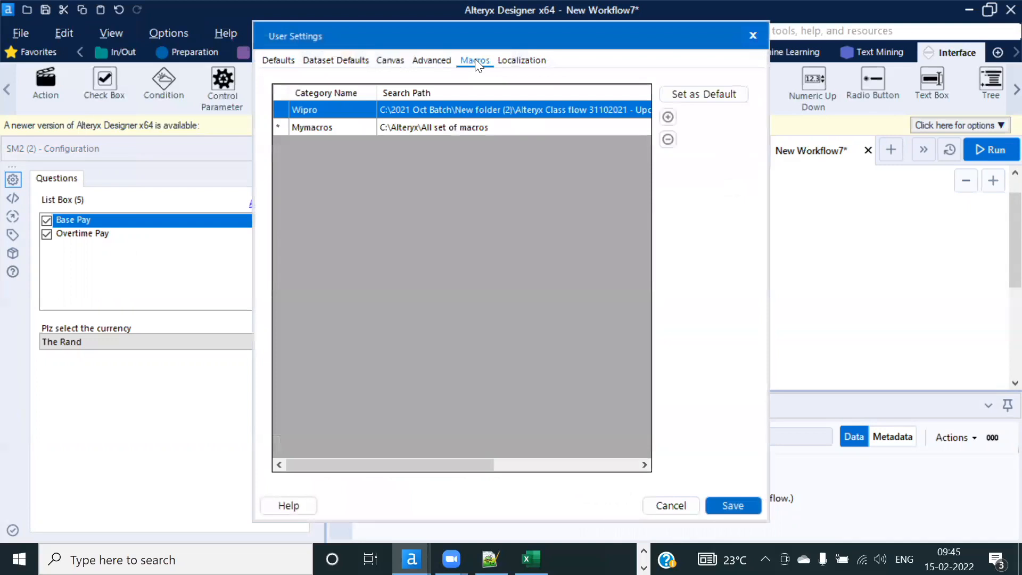
click(668, 117)
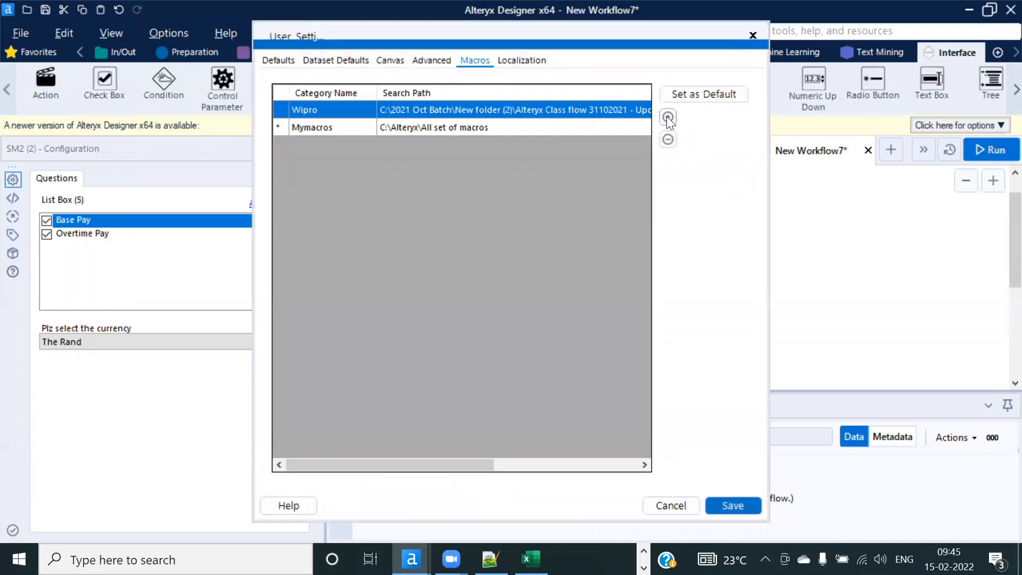
click(439, 259)
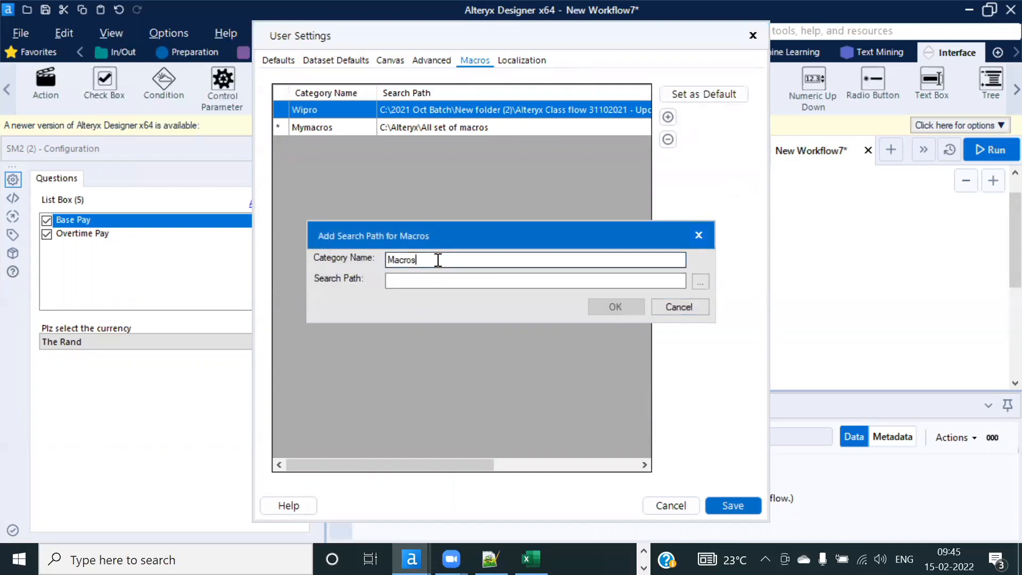
click(429, 260)
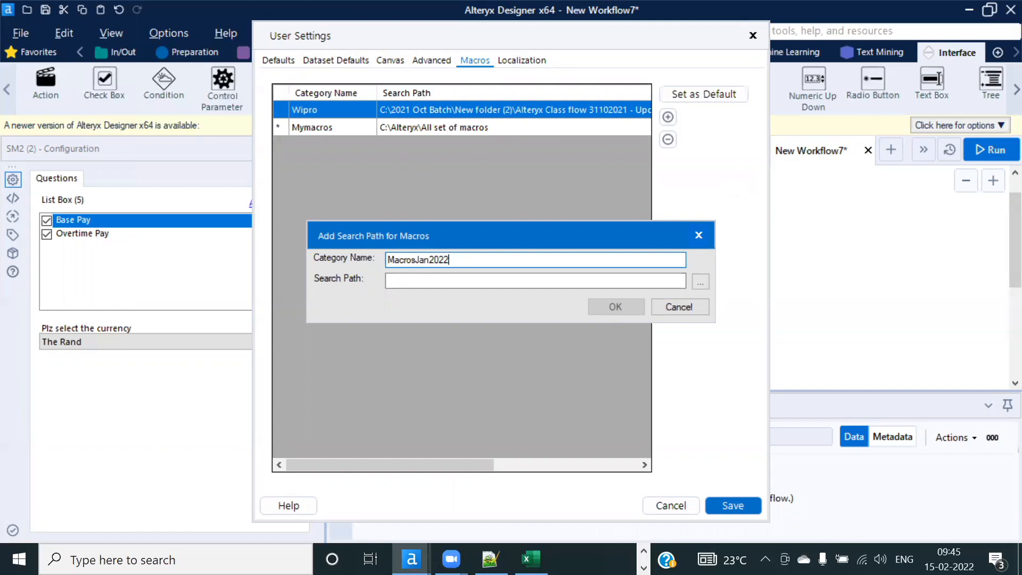
click(442, 282)
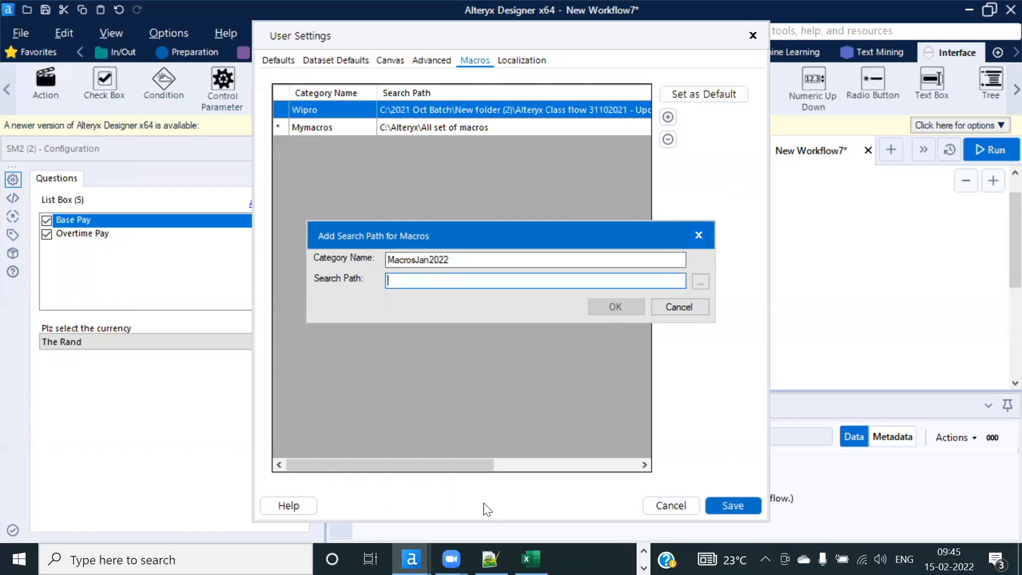
Step: Switch to File Explorer, create a folder named Macrosjan2022 folks inside Documents\New folder, and open it
click(643, 567)
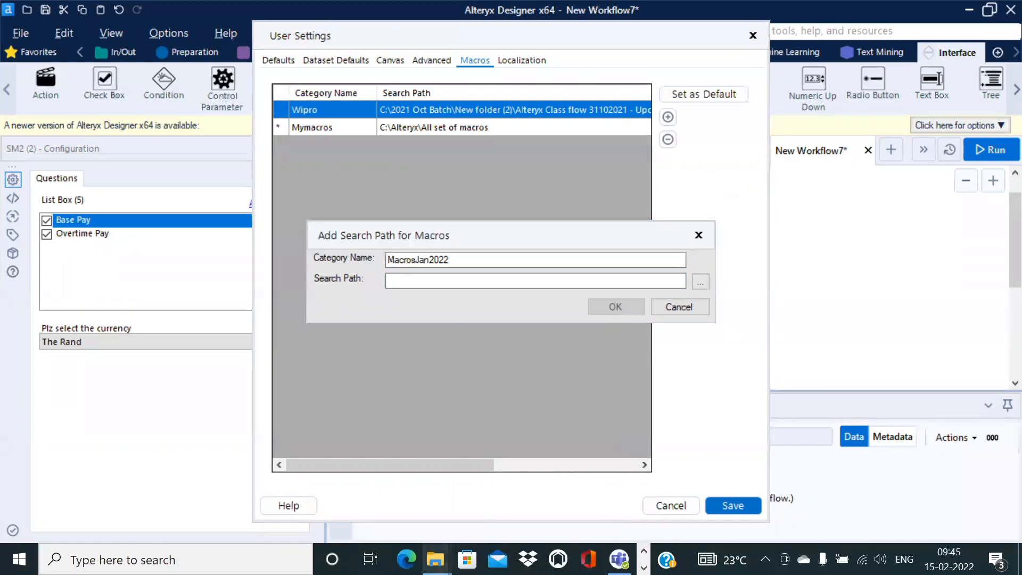
mouse_move(436, 559)
click(522, 501)
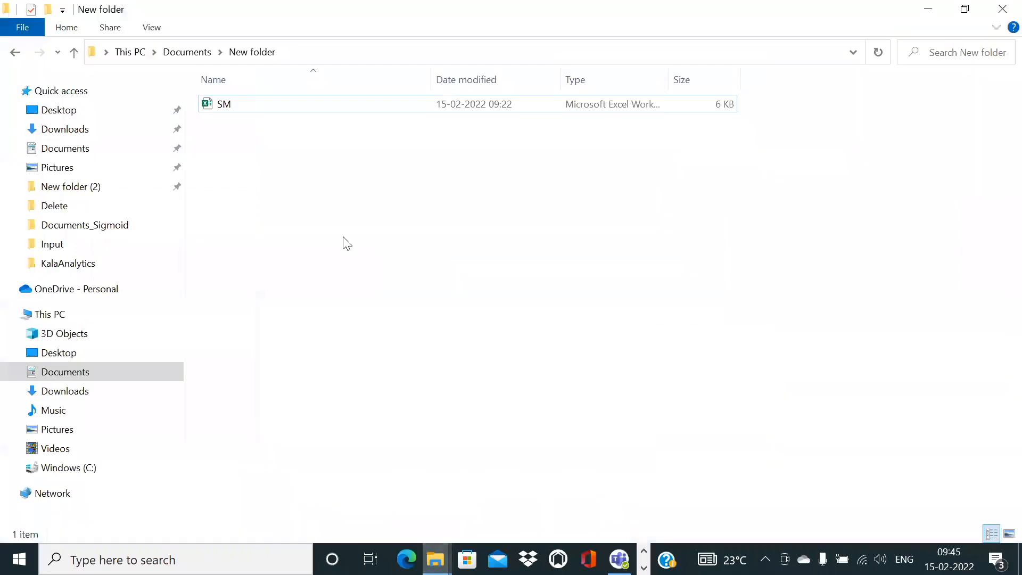
right_click(245, 172)
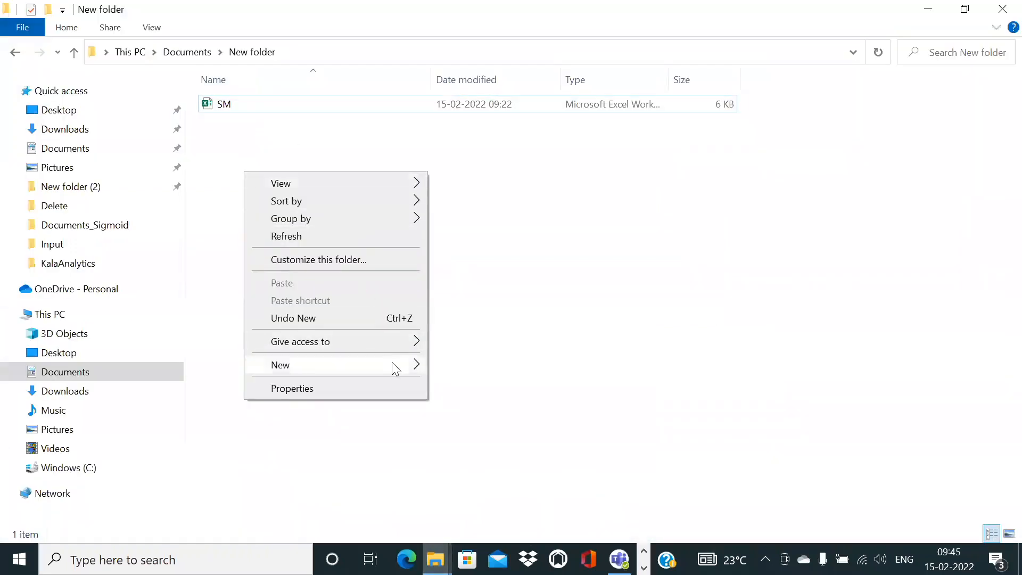
mouse_move(392, 364)
click(450, 366)
text(Macrosjan202)
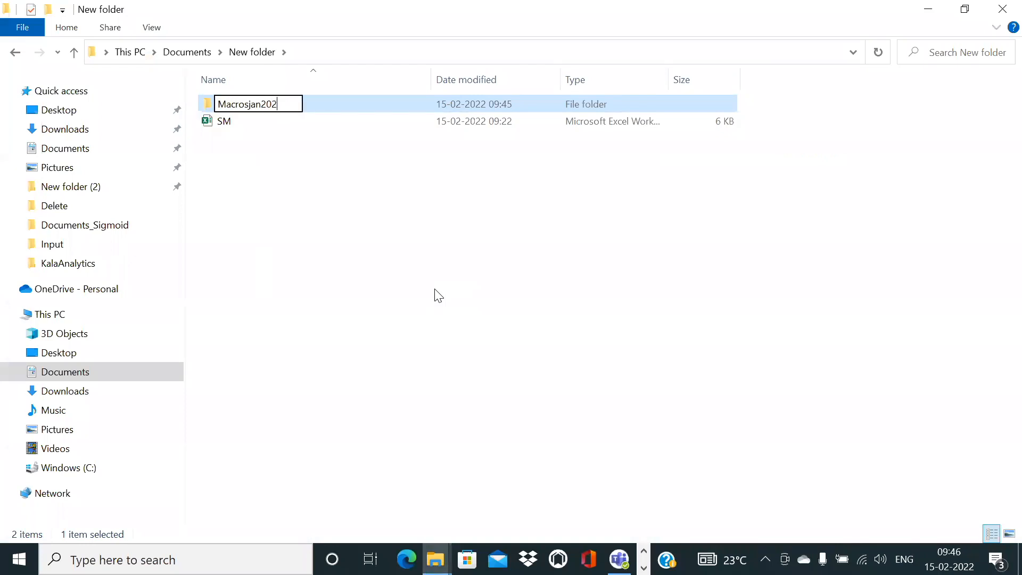
text(2 folks)
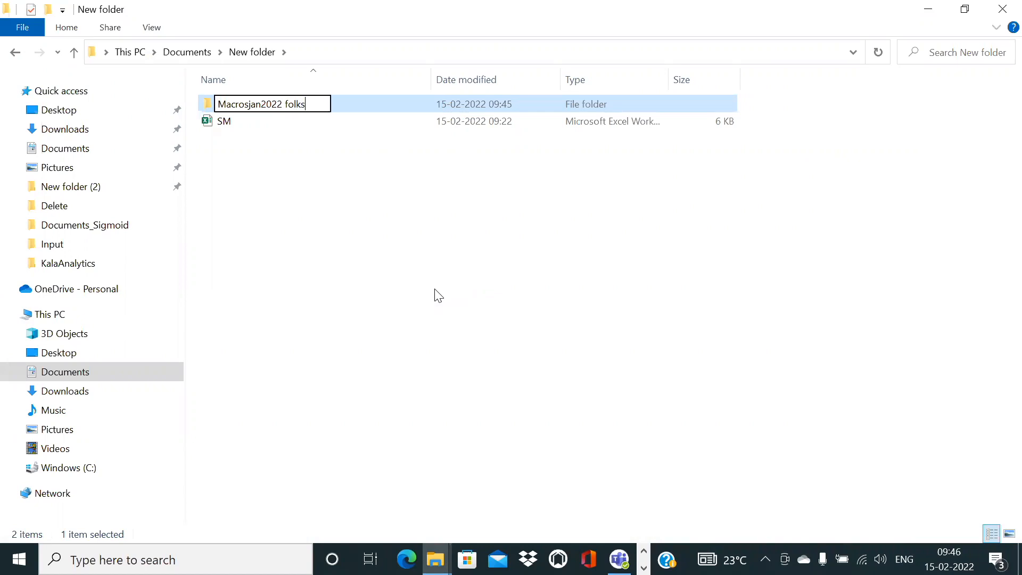
click(397, 106)
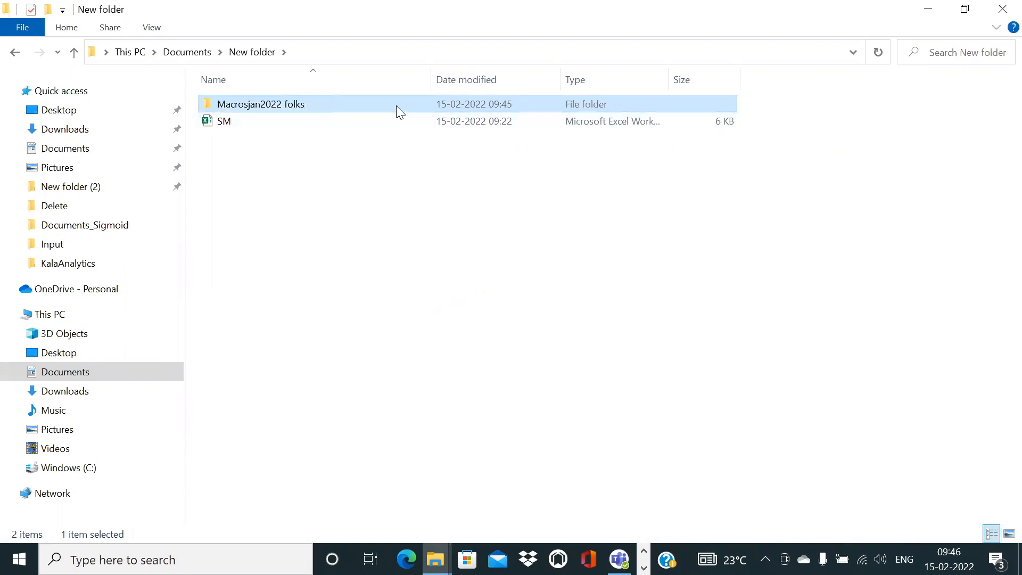
double_click(332, 105)
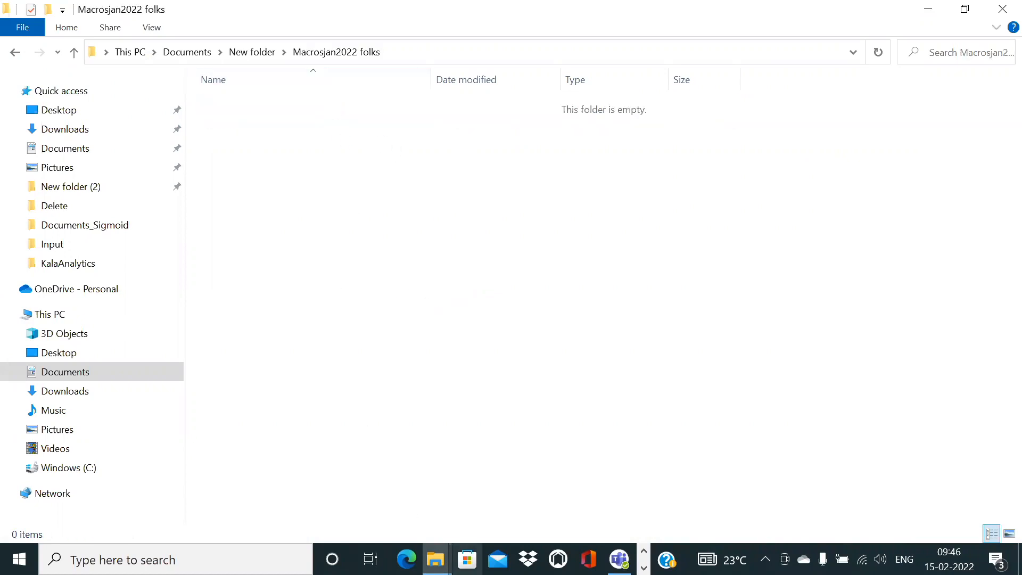
Step: In the other File Explorer window, go to Day_6_Macros\Standared Macro\Delete and select the SM2 macro file
mouse_move(435, 558)
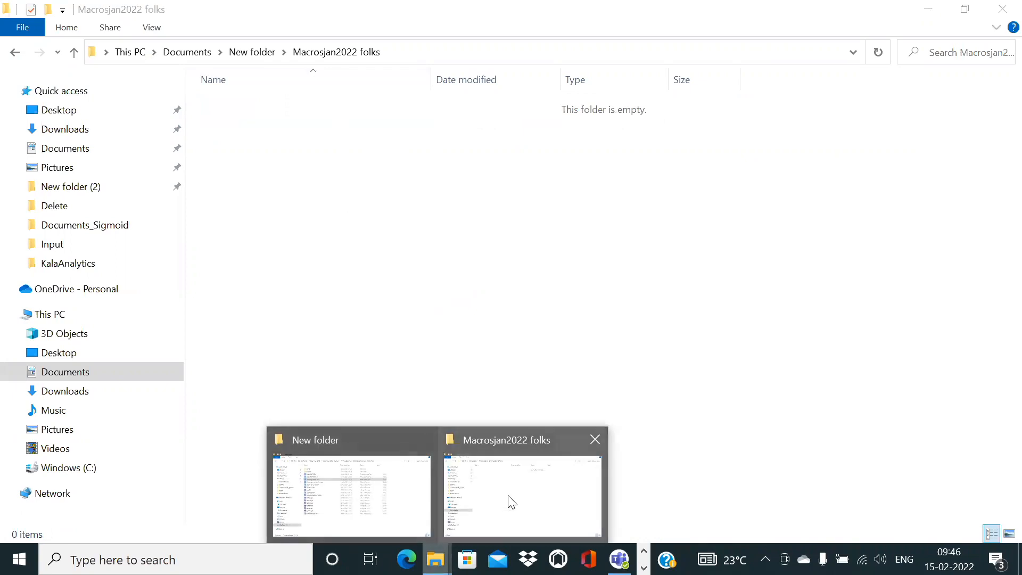
click(422, 498)
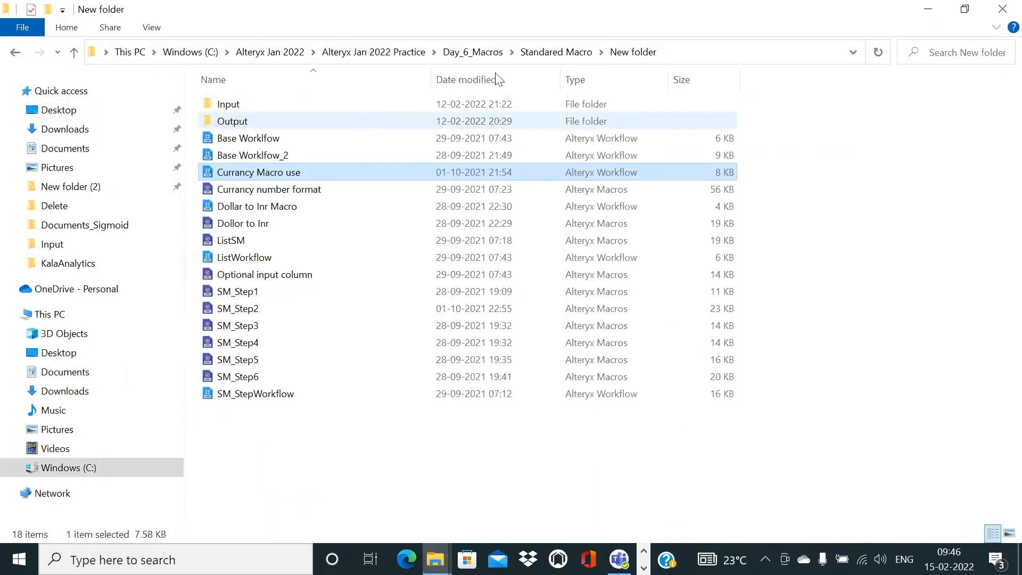
click(564, 55)
click(455, 53)
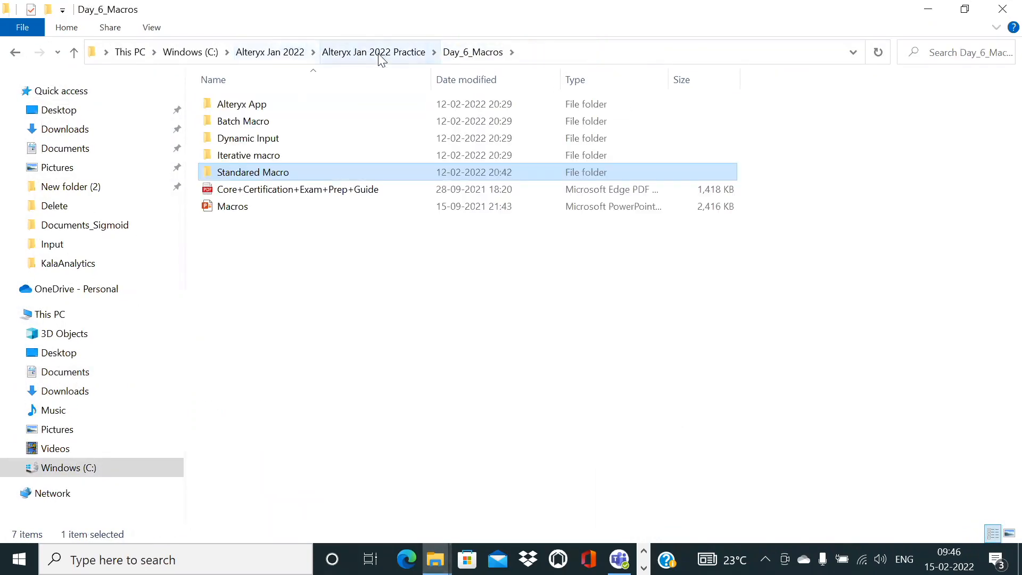
double_click(281, 170)
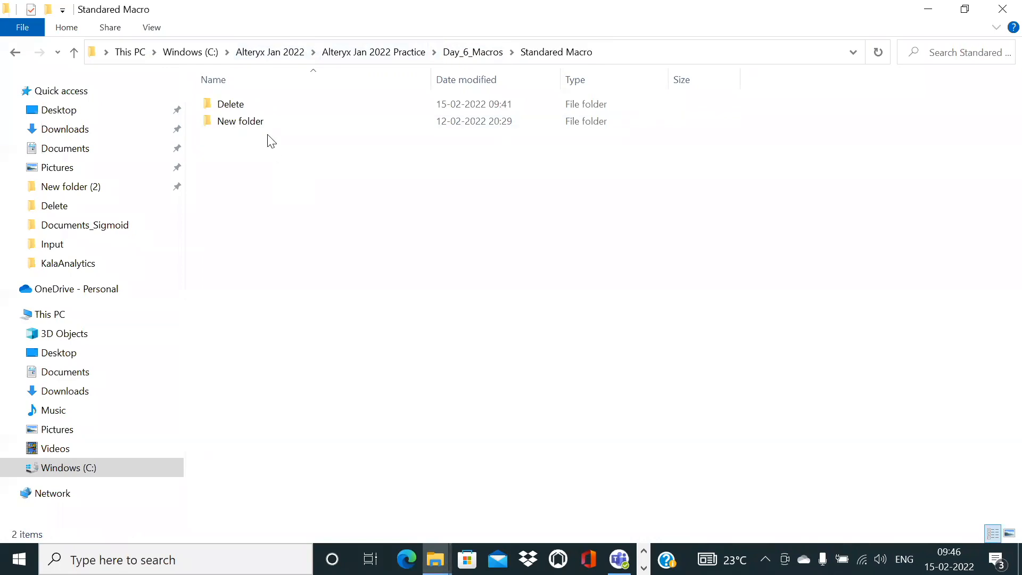
double_click(245, 103)
click(226, 154)
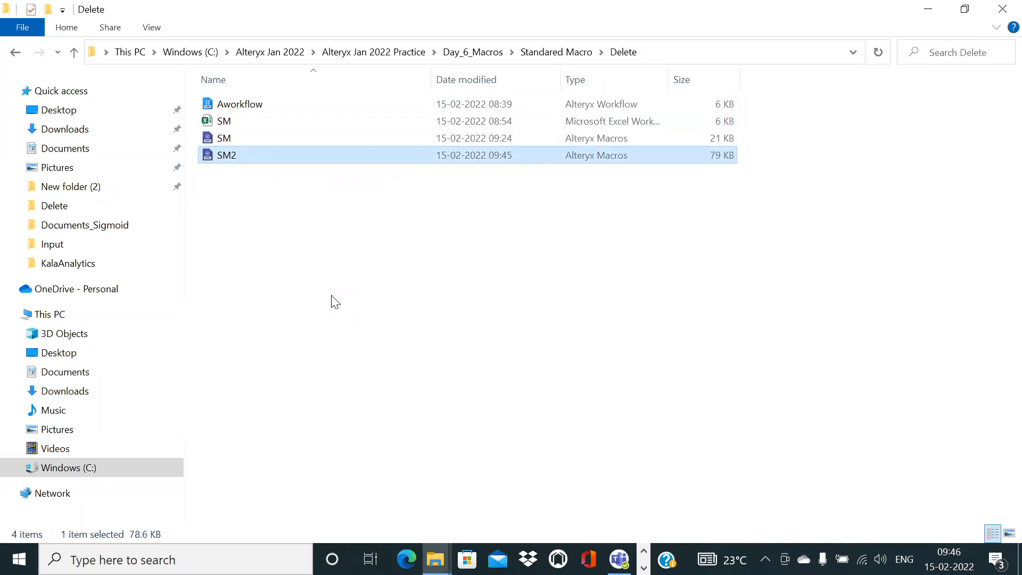
Step: Return to Alteryx Designer, close the search path and user settings dialogs without saving, and display the SM2.yxmc macro
key(alt+Tab)
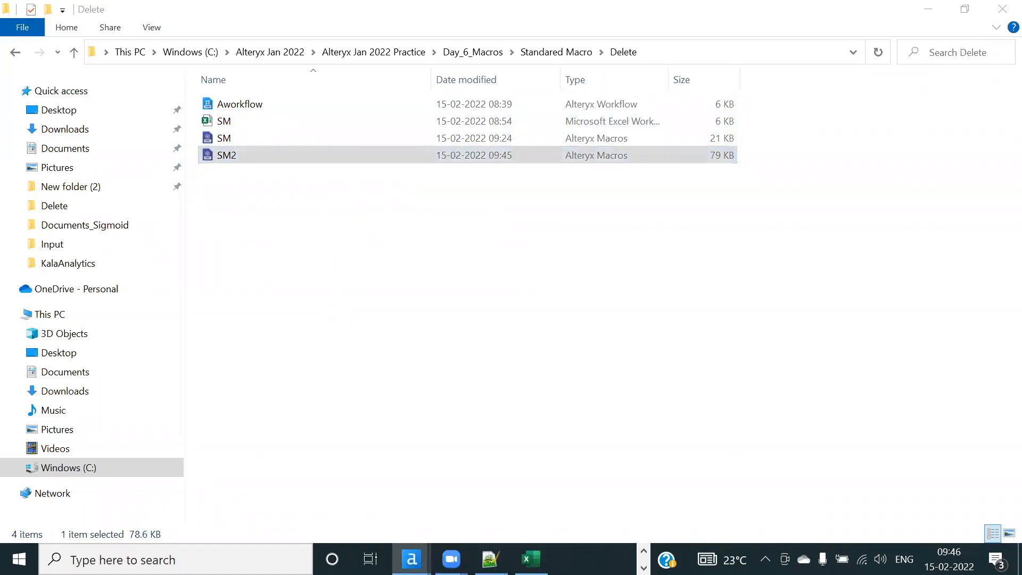
key(alt+Tab)
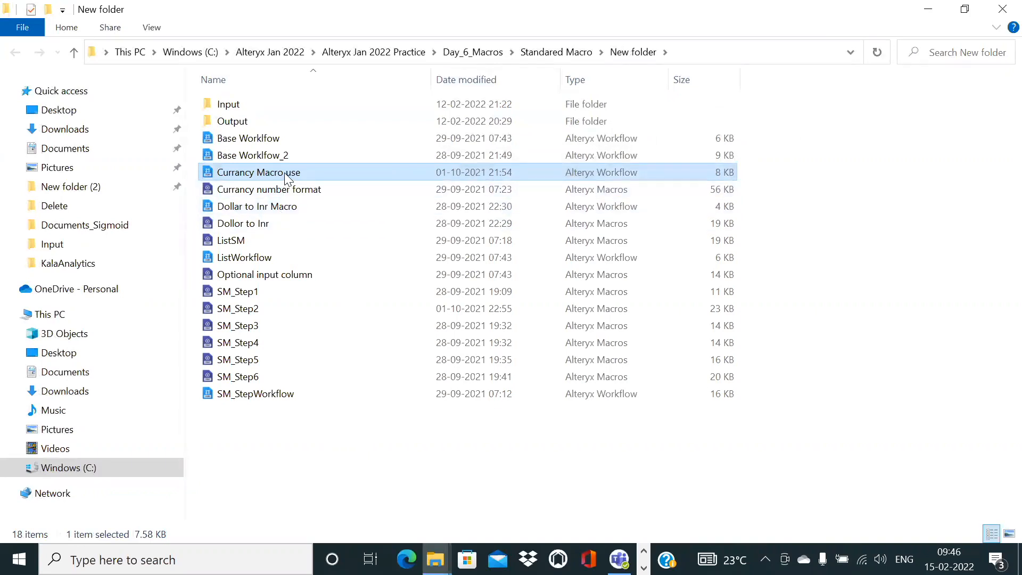
click(284, 173)
click(928, 9)
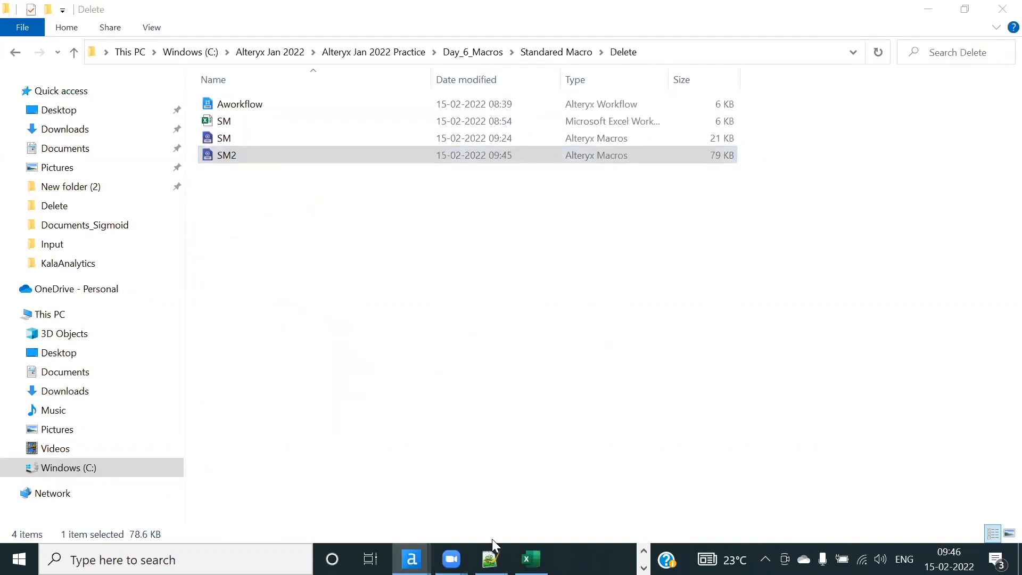
mouse_move(406, 539)
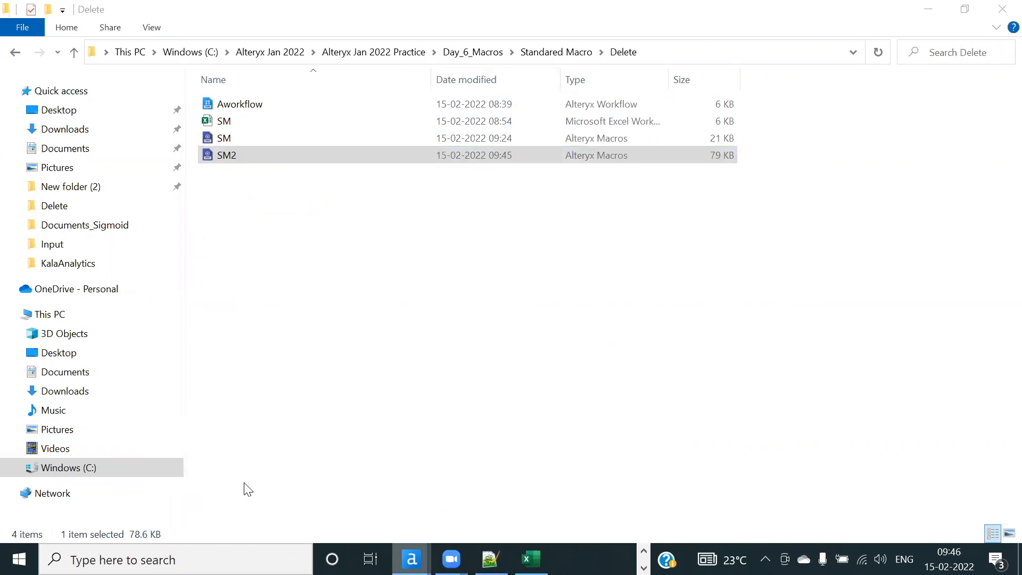
mouse_move(412, 559)
click(456, 503)
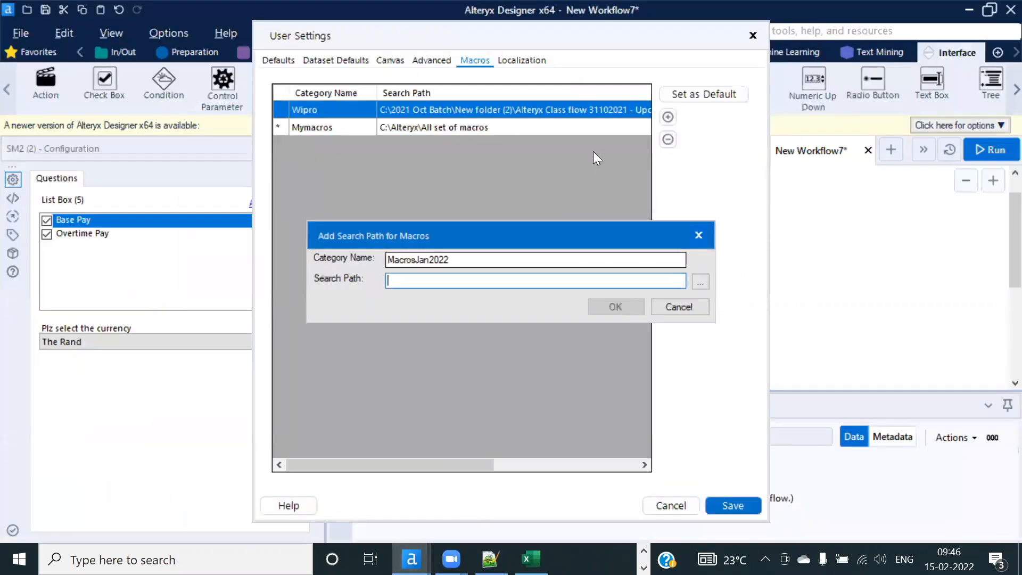
click(699, 235)
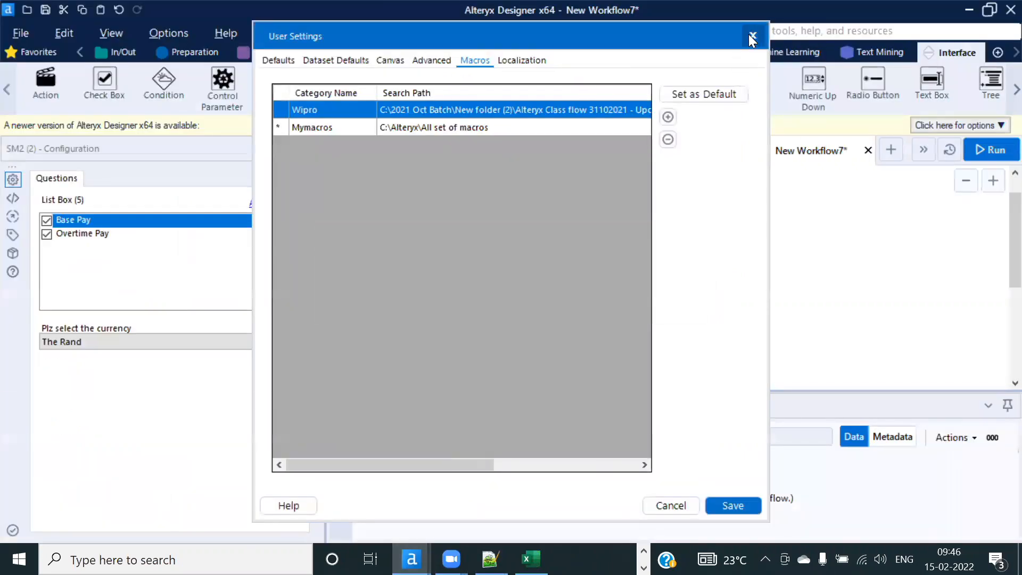
click(751, 36)
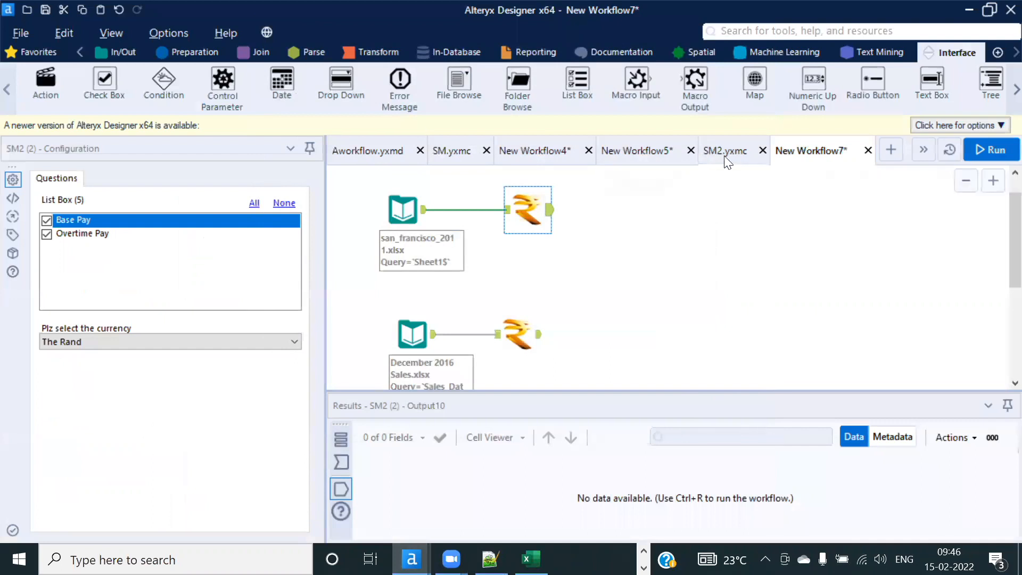
click(724, 149)
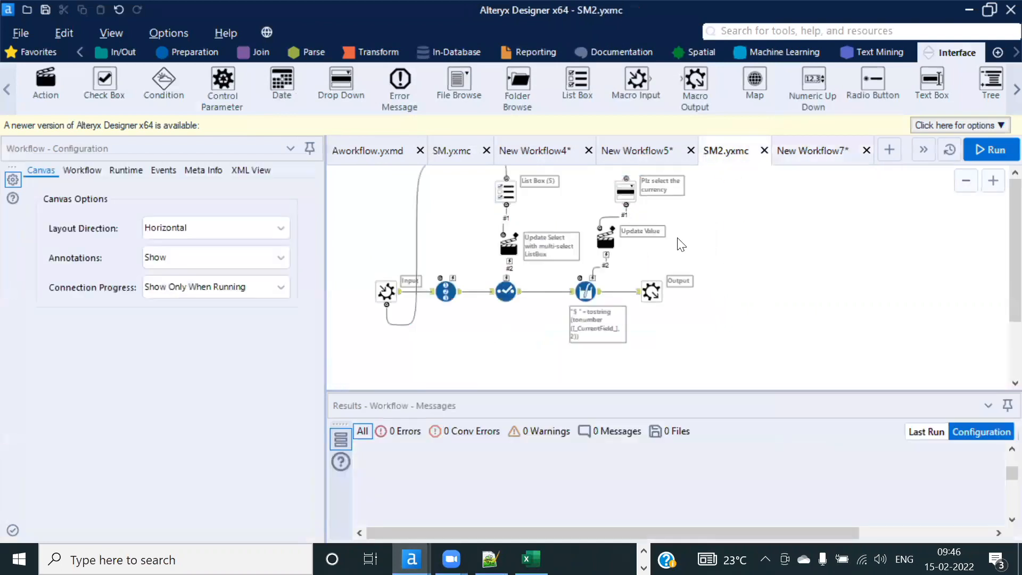
Step: Copy the SM2 macro file from the Delete folder into the Macrosjan2022 folks folder in File Explorer
key(alt+Tab)
key(alt+Tab)
key(alt+Tab)
click(251, 182)
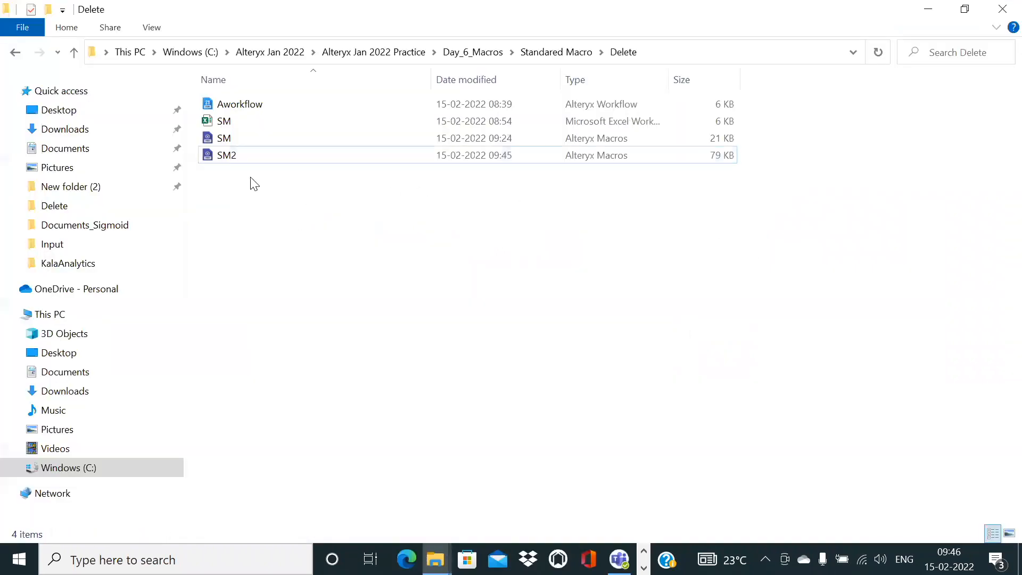
click(238, 162)
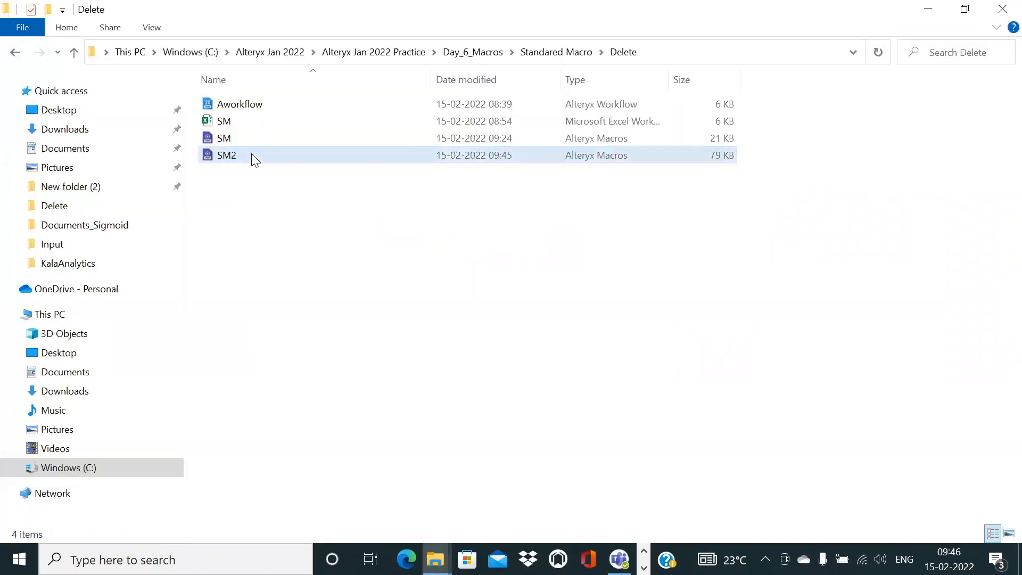
click(436, 559)
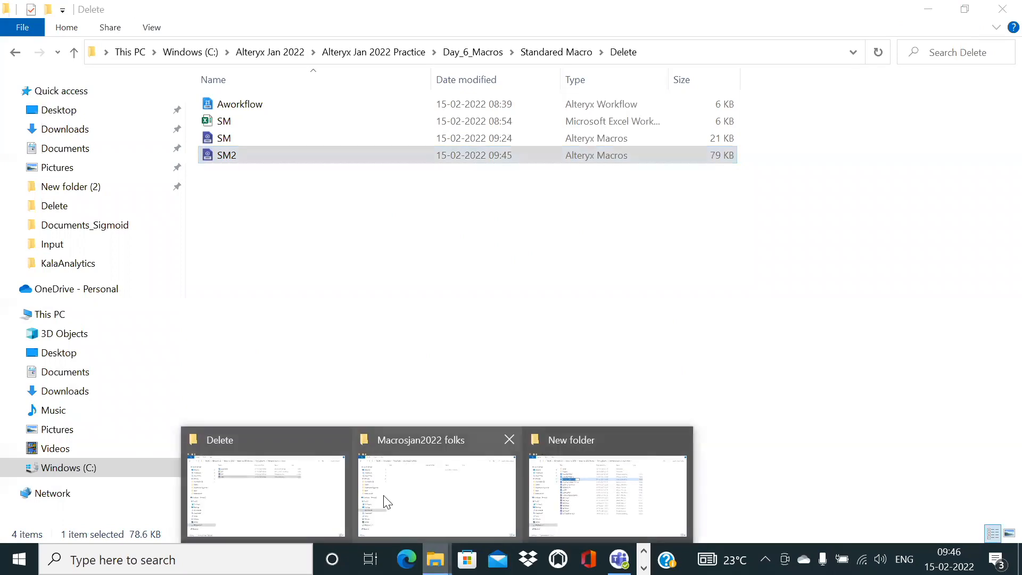
click(423, 504)
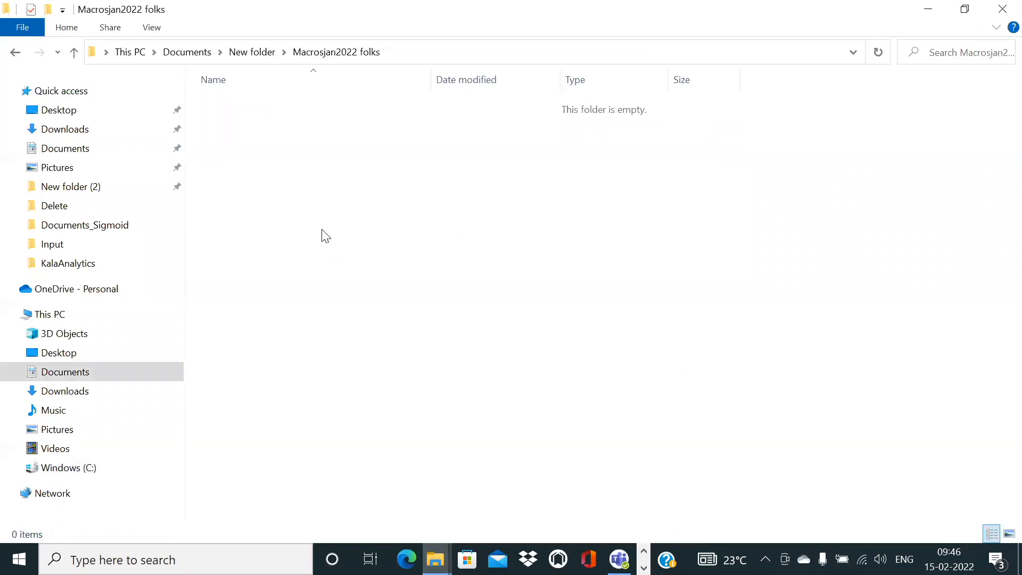
key(ctrl+v)
click(405, 279)
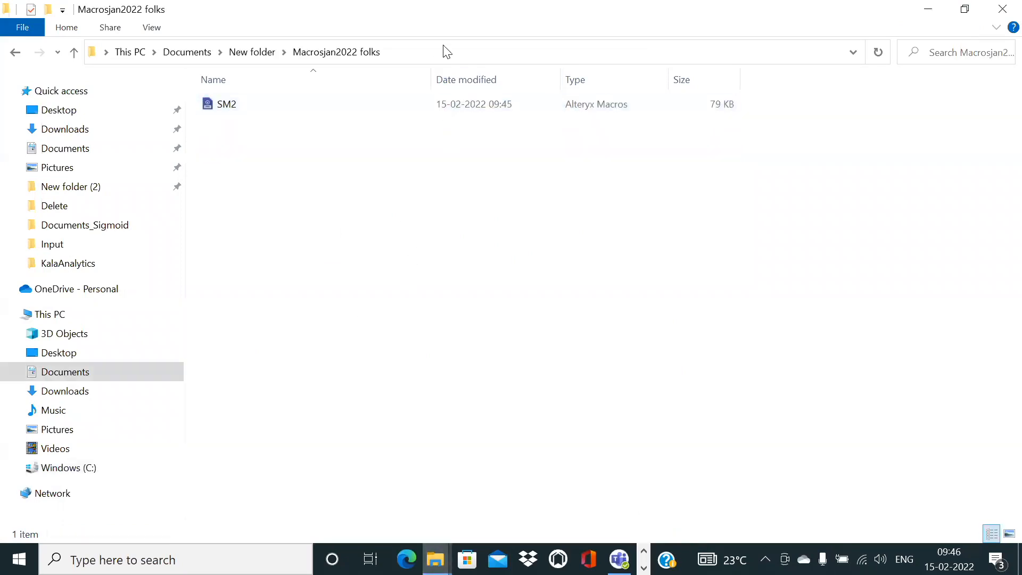
Step: Copy the full path of the Macrosjan2022 folks folder and switch back to Alteryx Designer
click(445, 52)
click(283, 298)
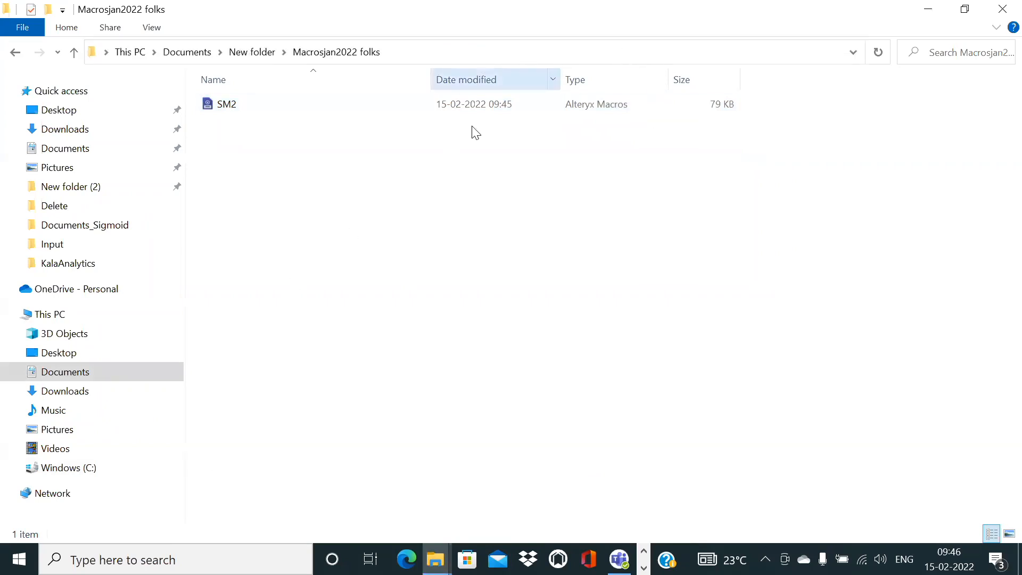
click(487, 49)
key(ctrl+c)
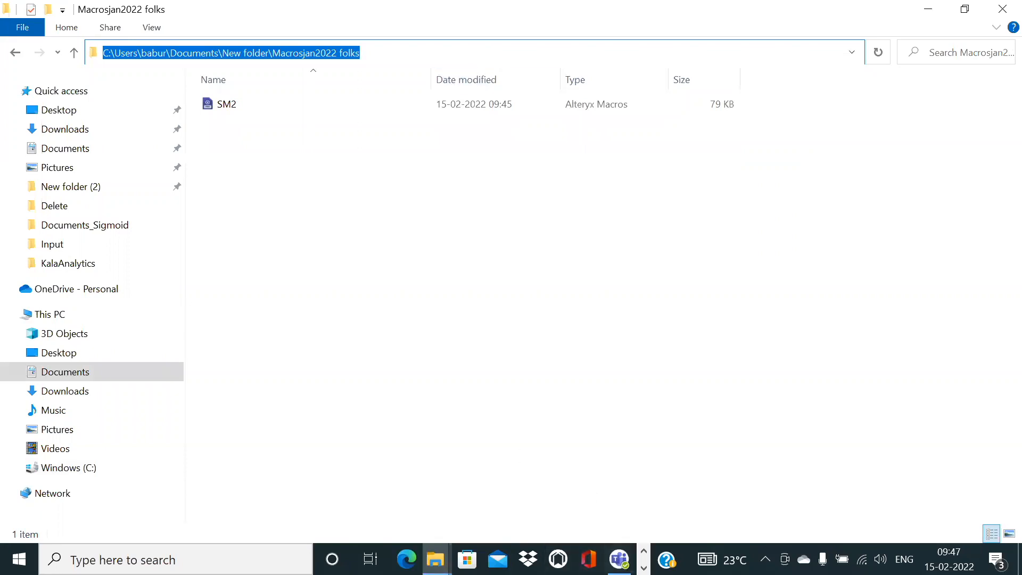
click(644, 551)
click(643, 568)
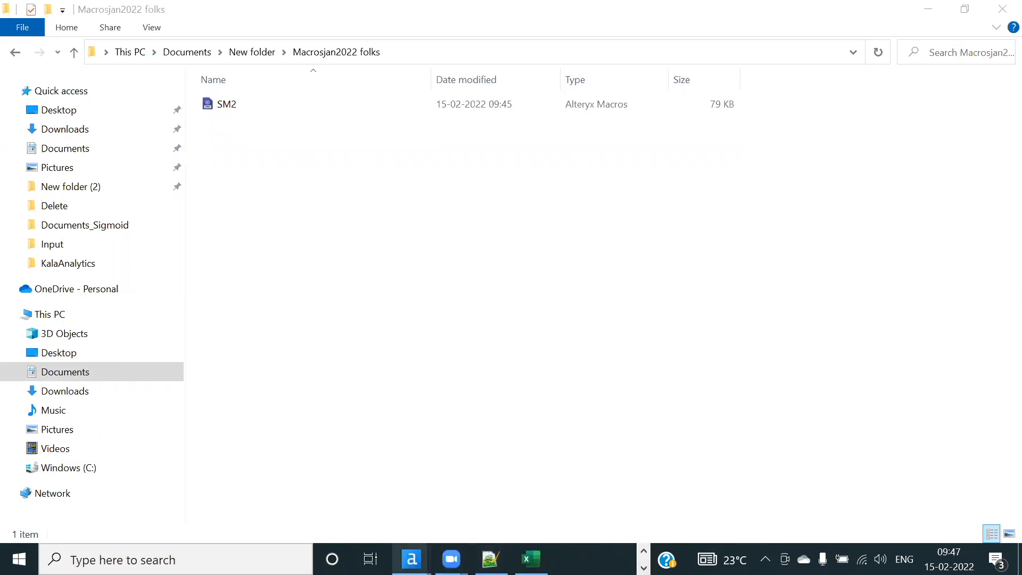
mouse_move(412, 559)
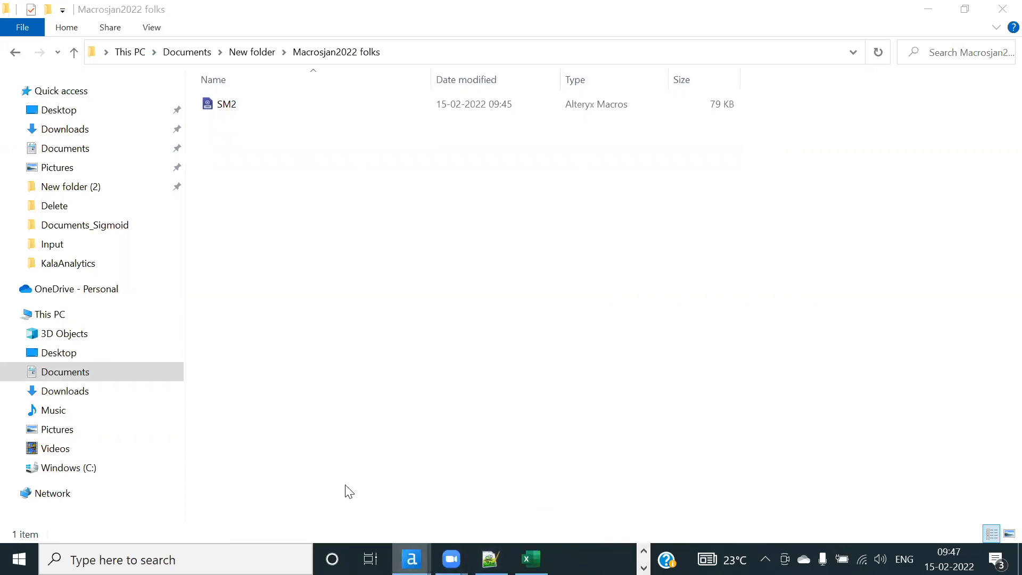
click(537, 503)
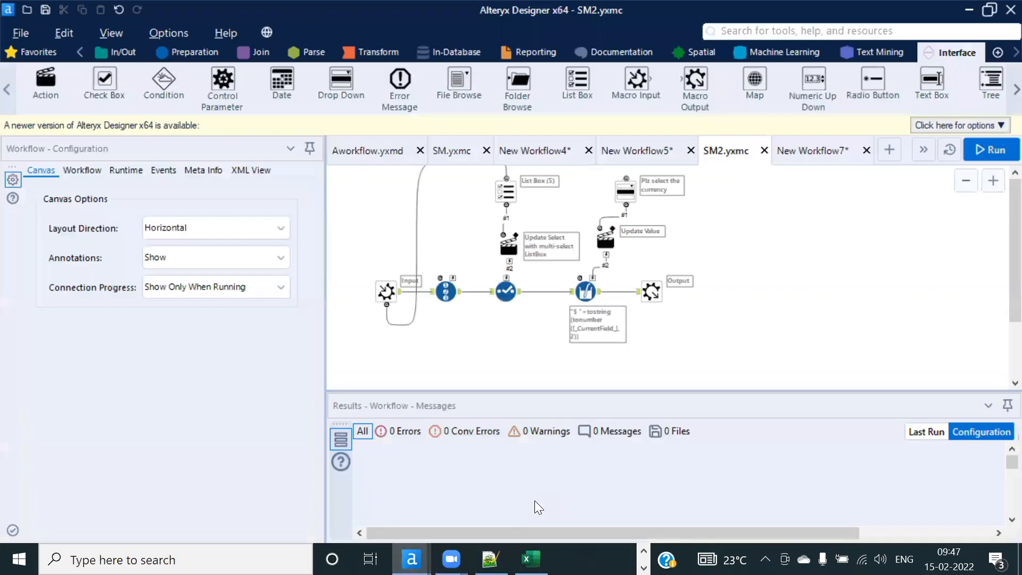
Step: In the user settings for macros, start a new search path with the category name MacrosBatchjan2022
click(168, 33)
mouse_move(235, 269)
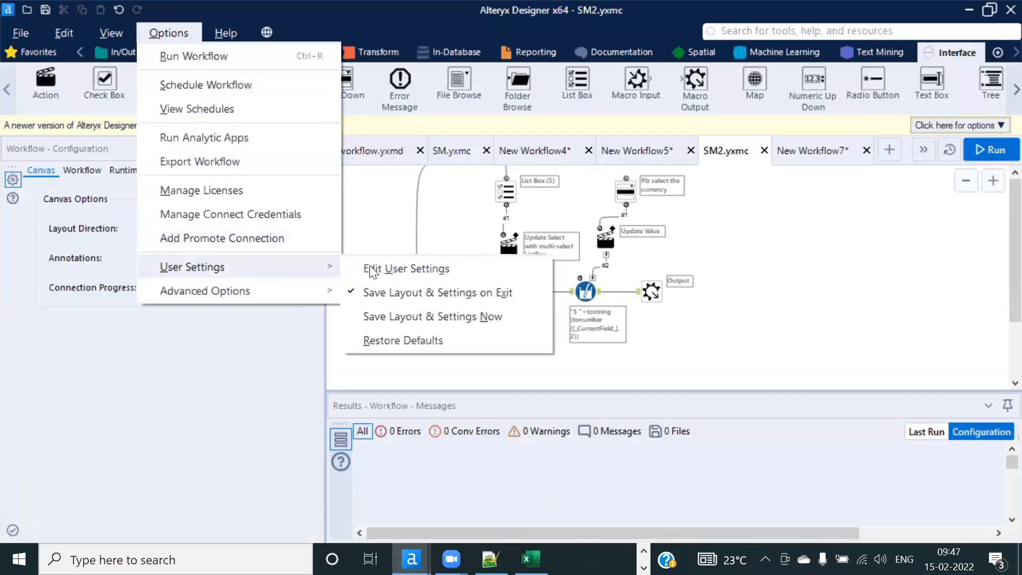
click(404, 267)
click(474, 62)
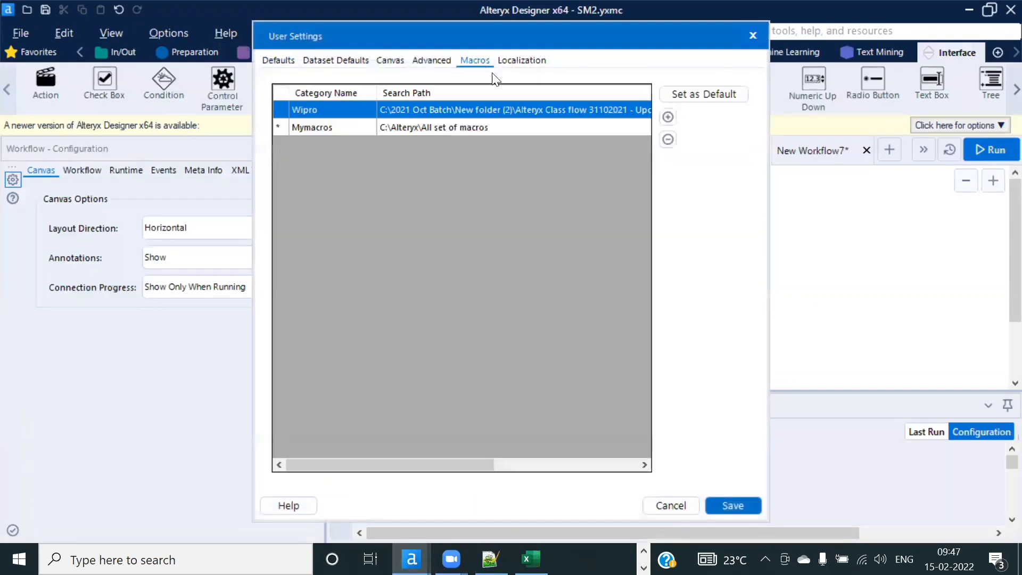
click(668, 117)
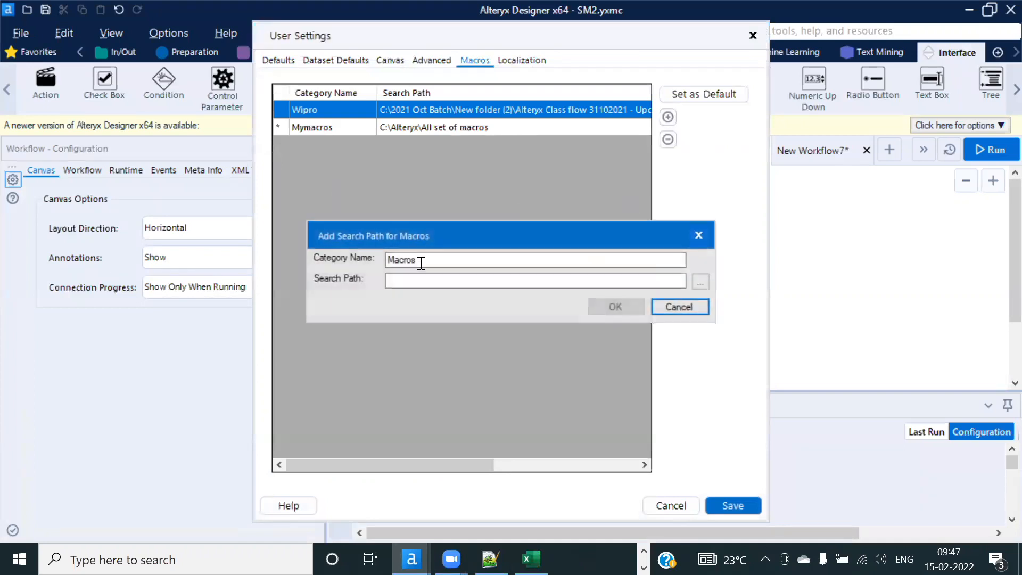
key(End)
text(B)
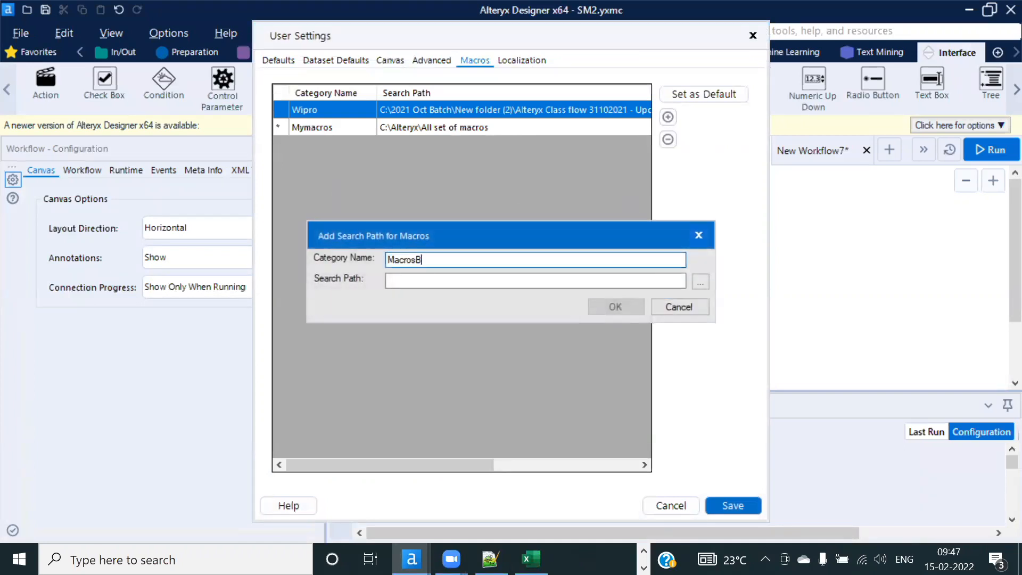
text(atchjan2022)
Step: Paste the copied Macrosjan2022 folks folder path as the search path, confirm it and save the user settings
click(461, 279)
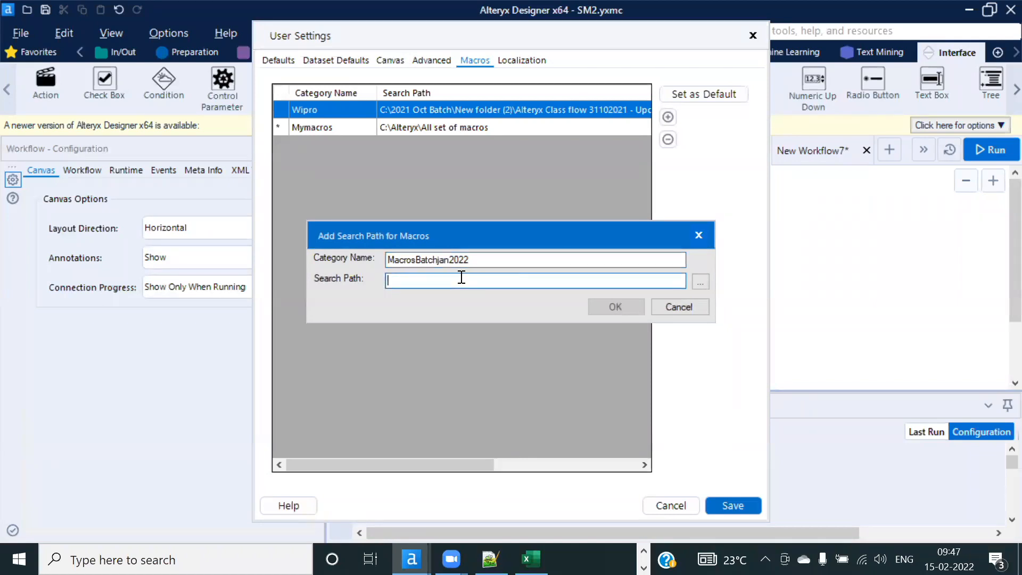
key(ctrl+v)
drag(643, 282, 228, 282)
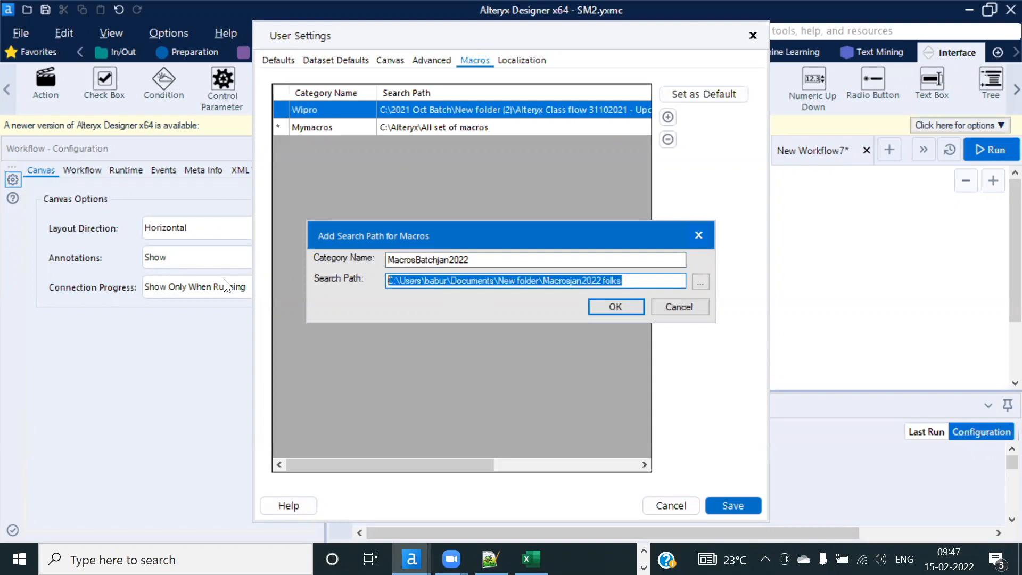
click(522, 257)
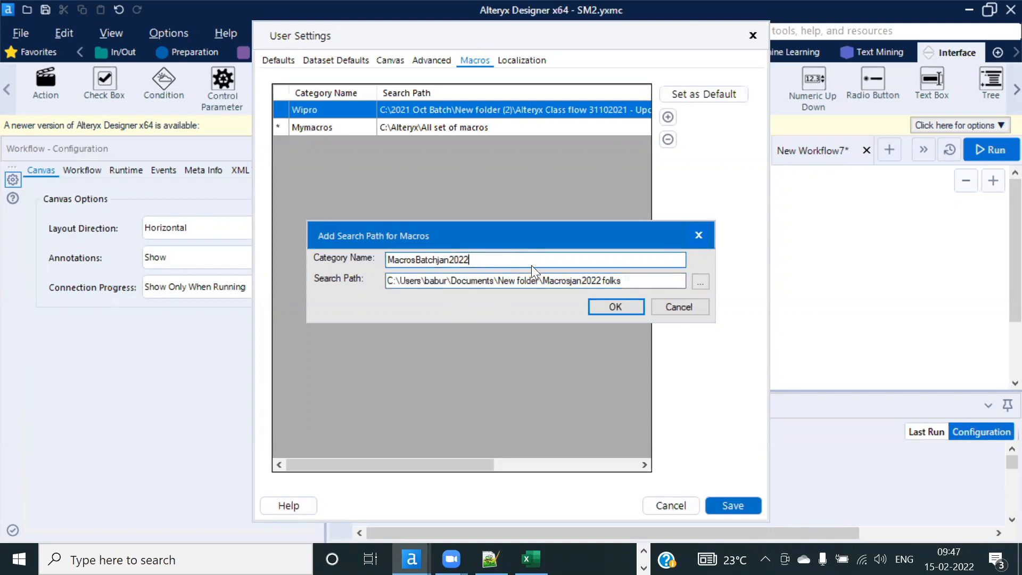
drag(516, 255, 372, 253)
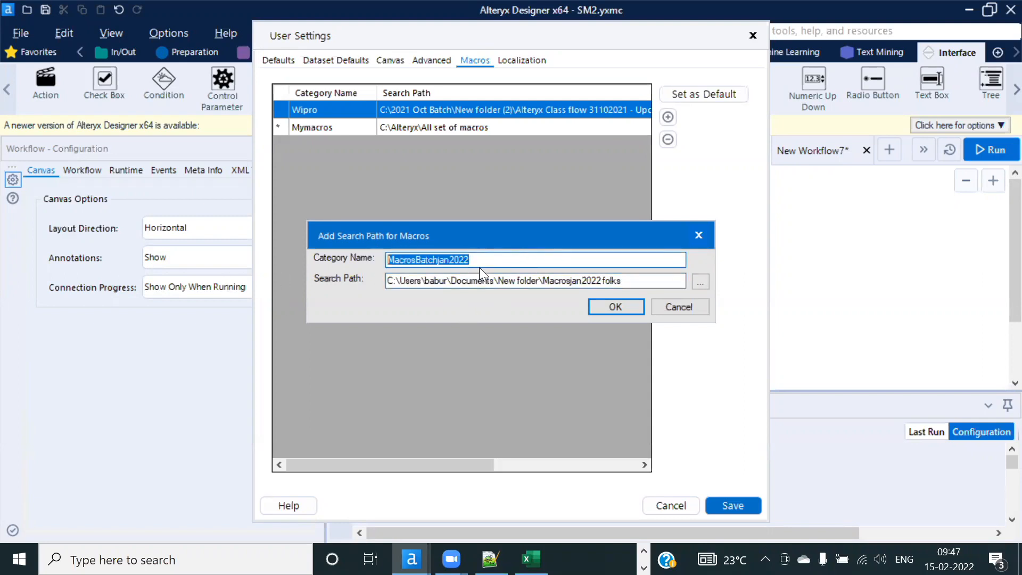
click(628, 305)
click(731, 509)
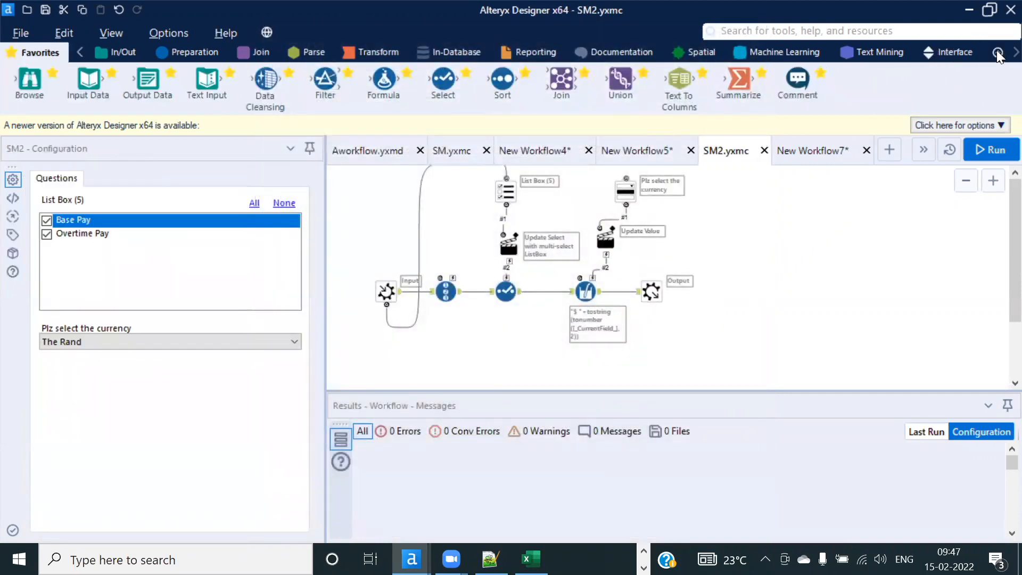
Step: Display the tools in the new MacrosBatchjan2022 category and preview the SM2 macro
scroll(999, 56, down, 3)
scroll(999, 56, down, 5)
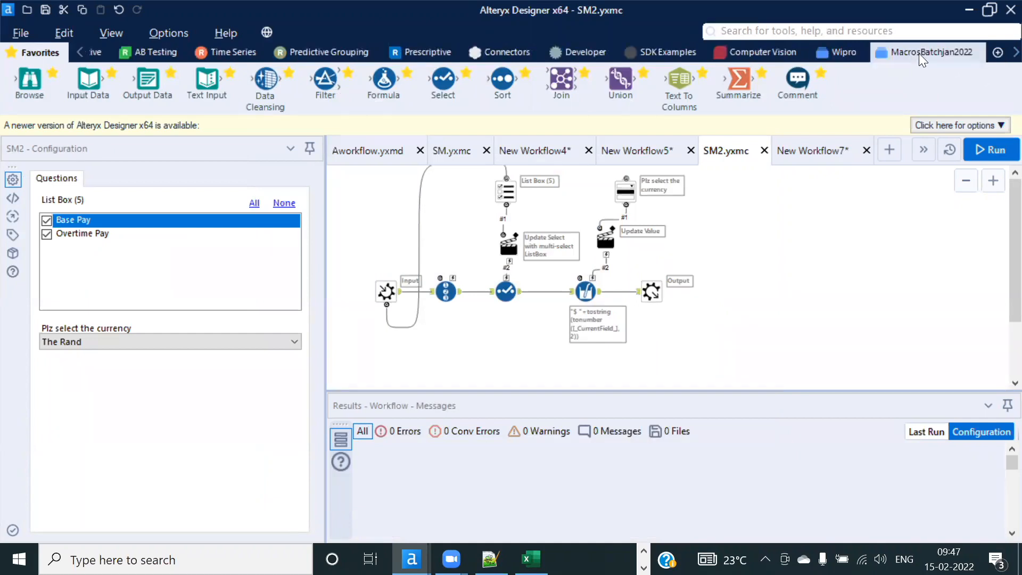
click(920, 52)
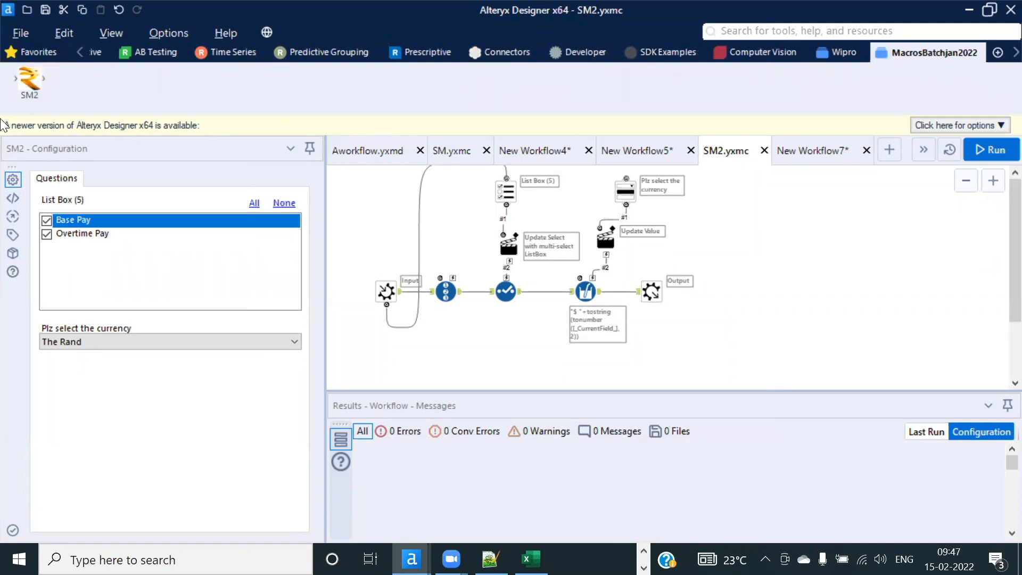
mouse_move(29, 73)
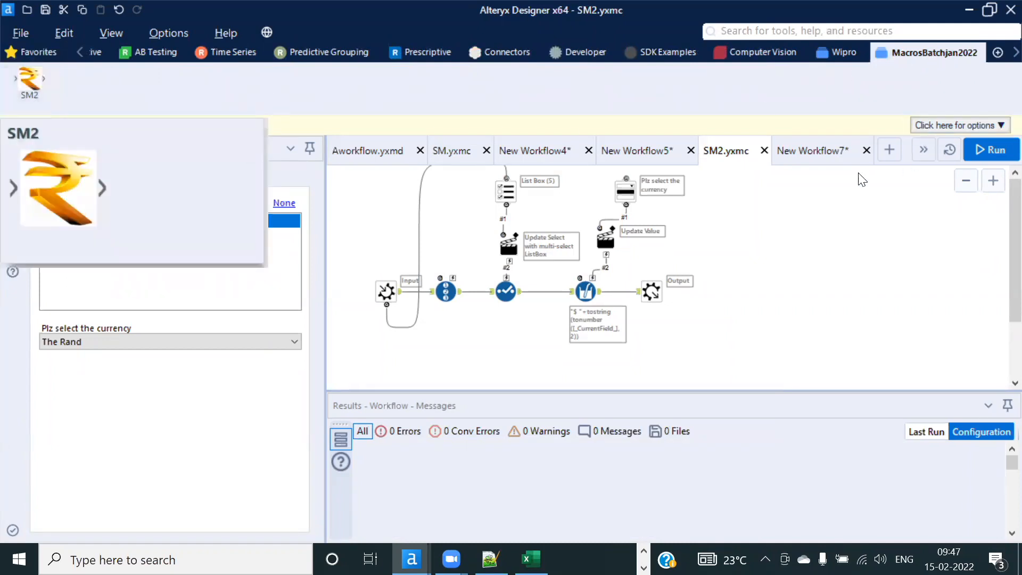
Step: Create a new workflow, paste the December 2016 Sales input tool and connect the SM2 macro after it
click(889, 153)
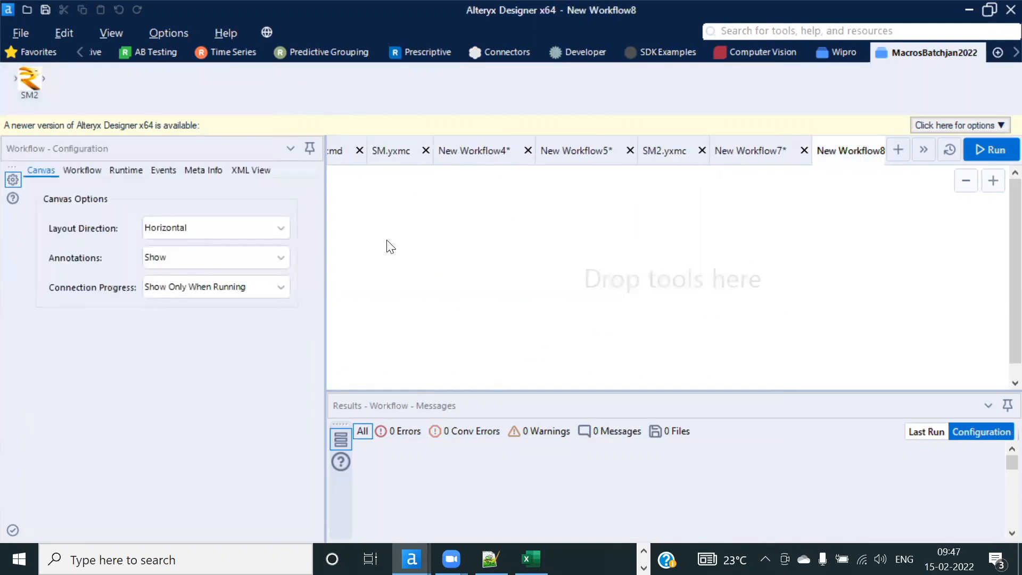
key(ctrl+v)
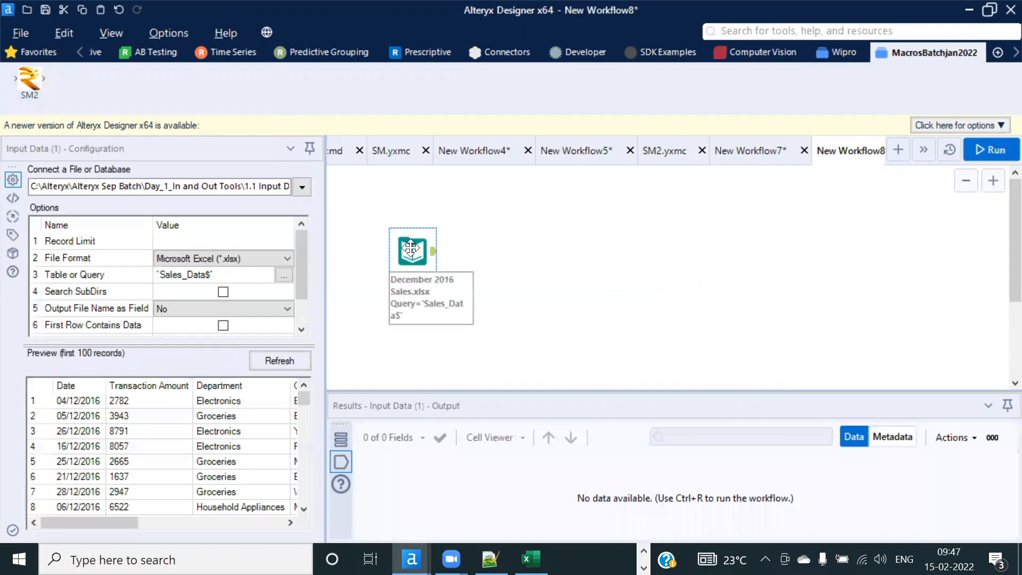
drag(30, 80, 517, 246)
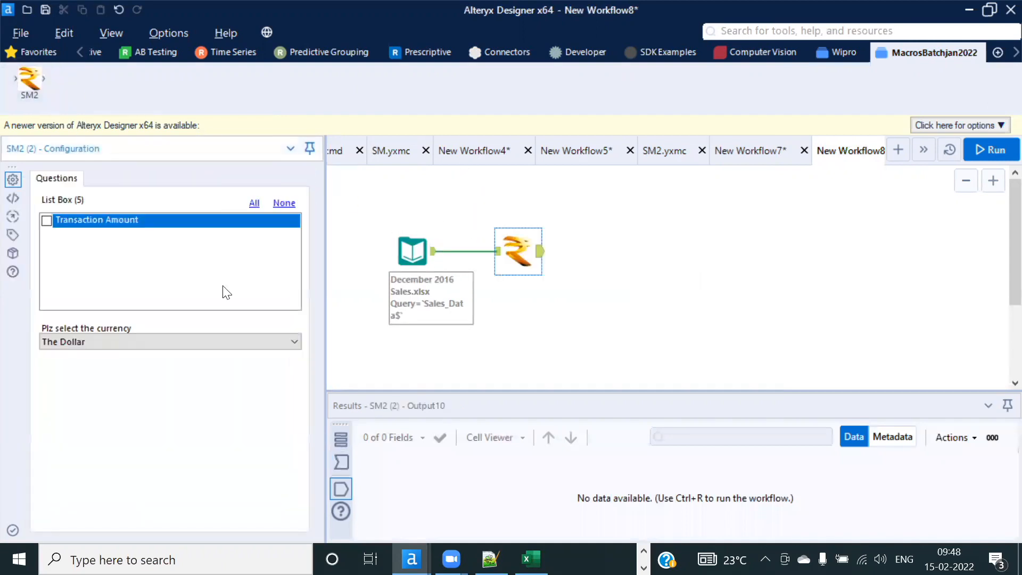
Step: Include Transaction Amount in the SM2 macro's list box and run the workflow
click(46, 220)
click(993, 150)
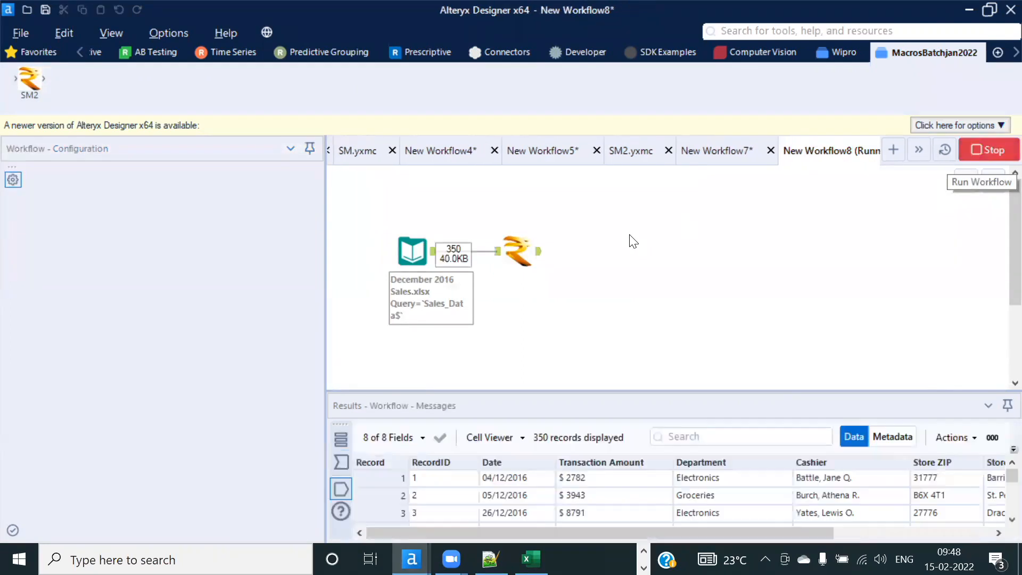
click(649, 343)
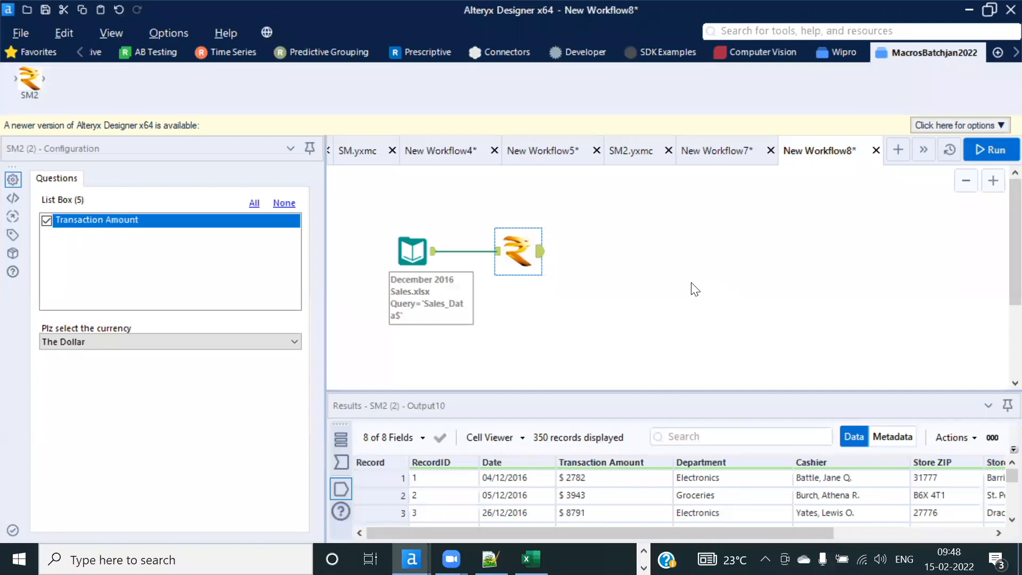
click(695, 289)
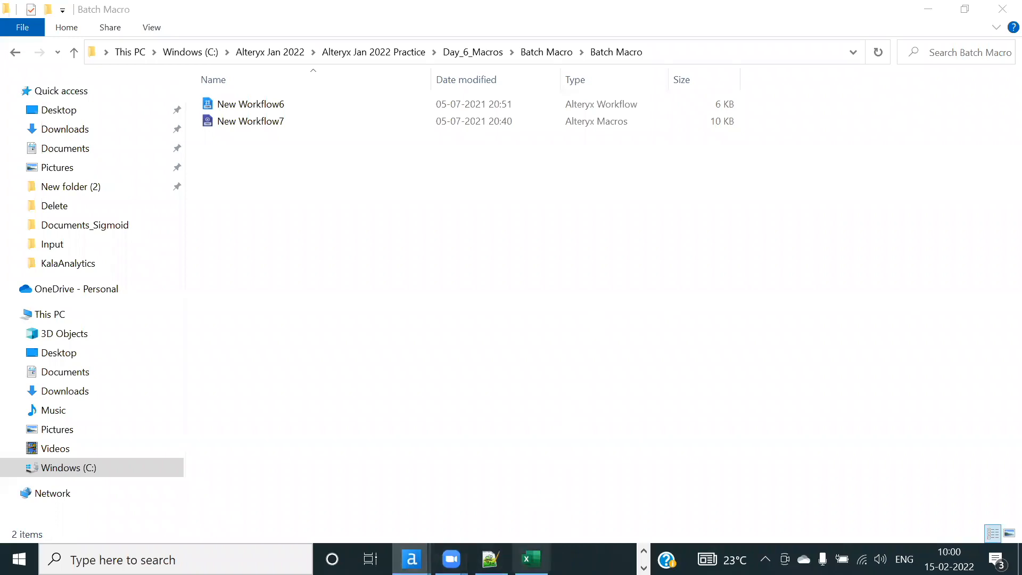
Step: Switch back to Alteryx Designer, create another new workflow and paste the copied City, Employee and Income table as a Text Input
mouse_move(412, 559)
click(556, 487)
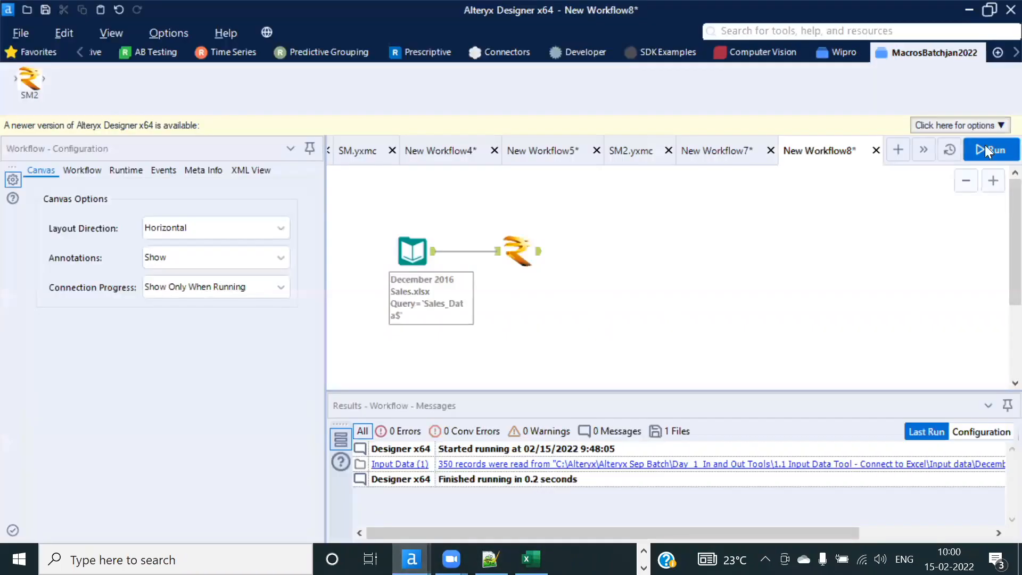
click(898, 150)
right_click(387, 240)
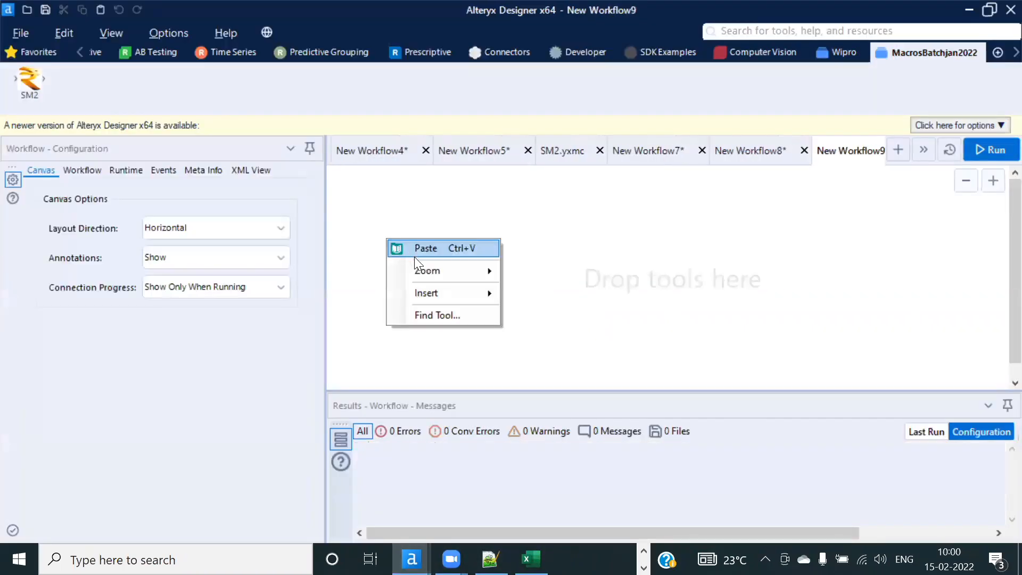
click(421, 247)
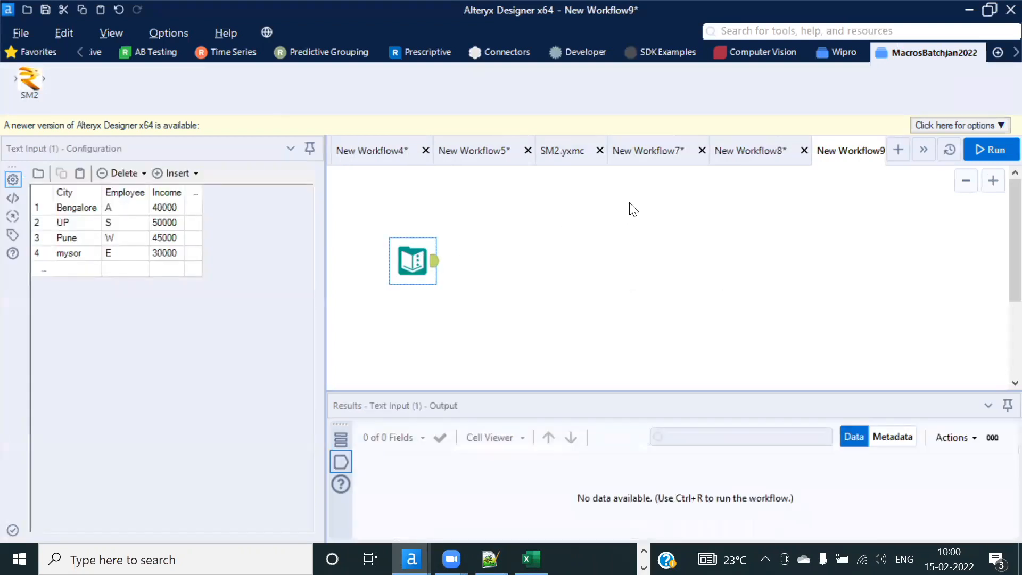
Step: Connect a Formula tool from the Preparation category to the Text Input and shift both tools slightly down the canvas
click(80, 52)
click(80, 52)
click(81, 51)
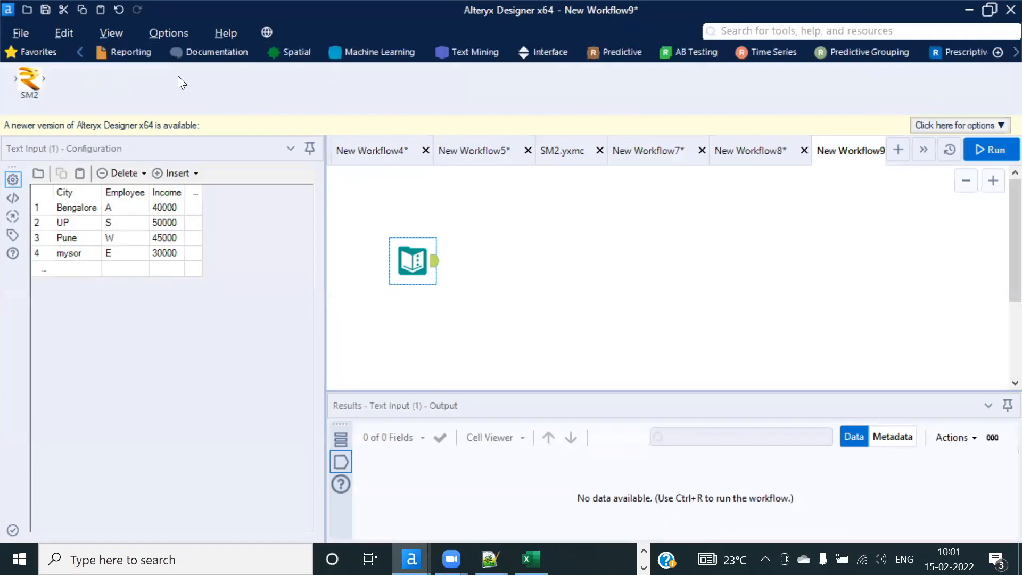
click(83, 51)
click(82, 52)
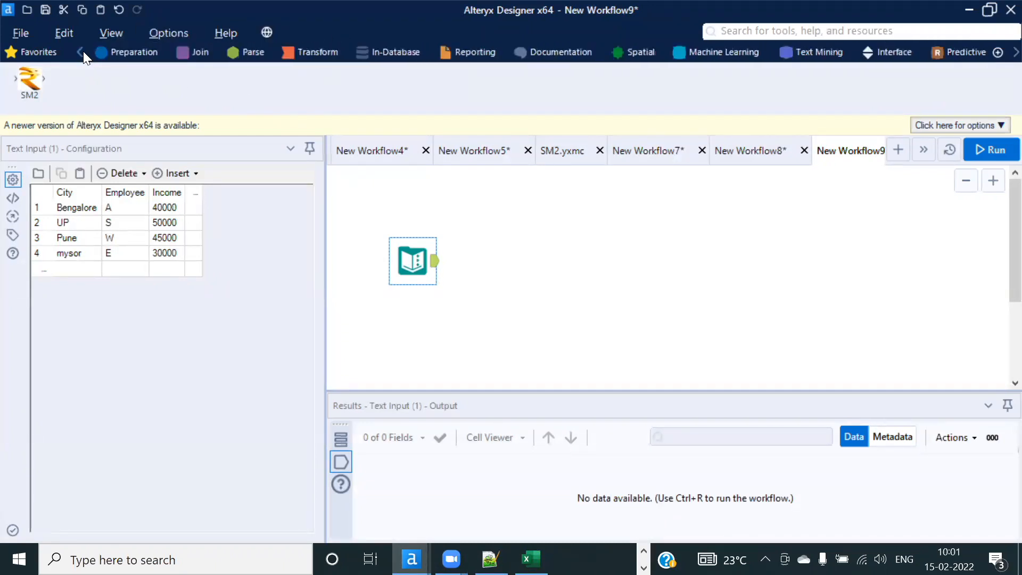
click(188, 52)
drag(283, 81, 498, 261)
drag(375, 238, 544, 291)
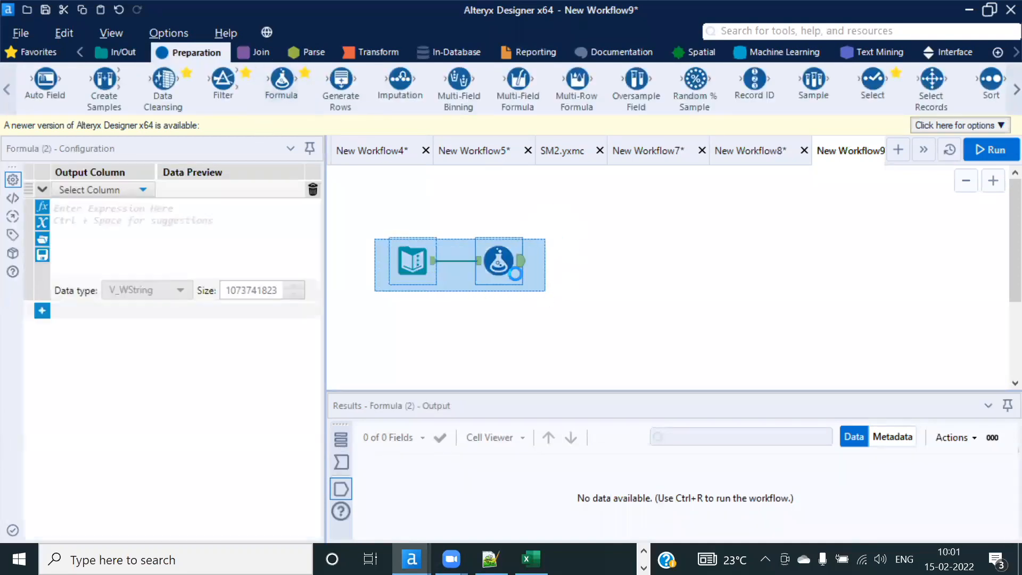
drag(495, 261, 504, 290)
click(586, 282)
click(498, 294)
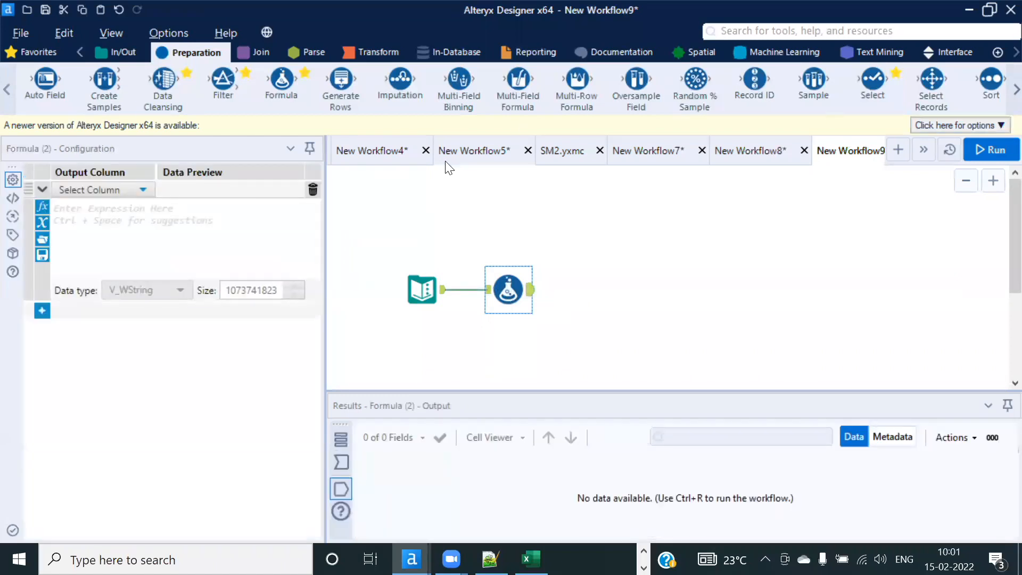
Step: Add a Tax Rate output column to the Formula tool with the expression 10 and data type Int16
click(143, 190)
click(88, 215)
text(Tax Rate)
key(Return)
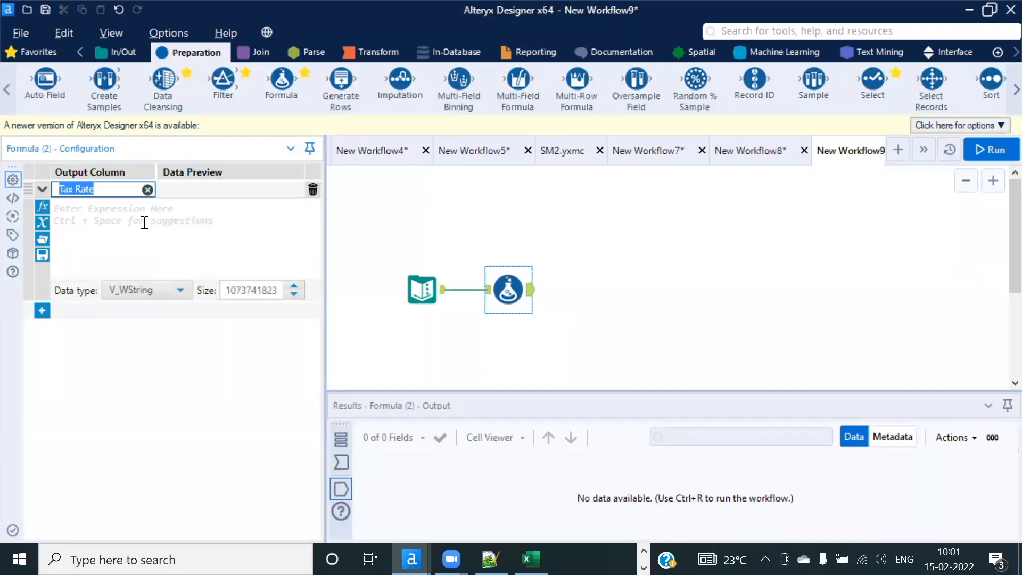
click(144, 223)
text(10)
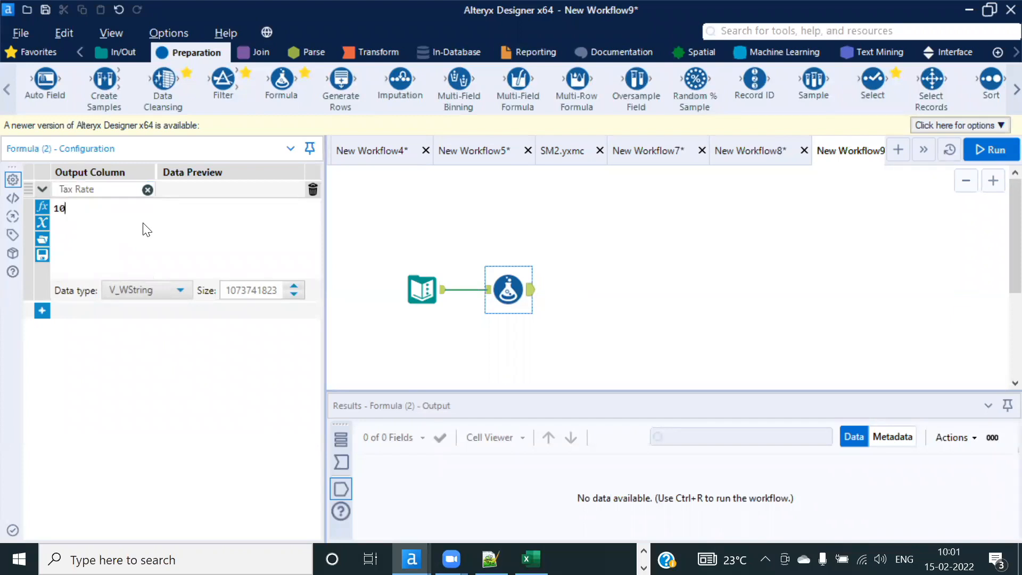
click(151, 291)
click(149, 367)
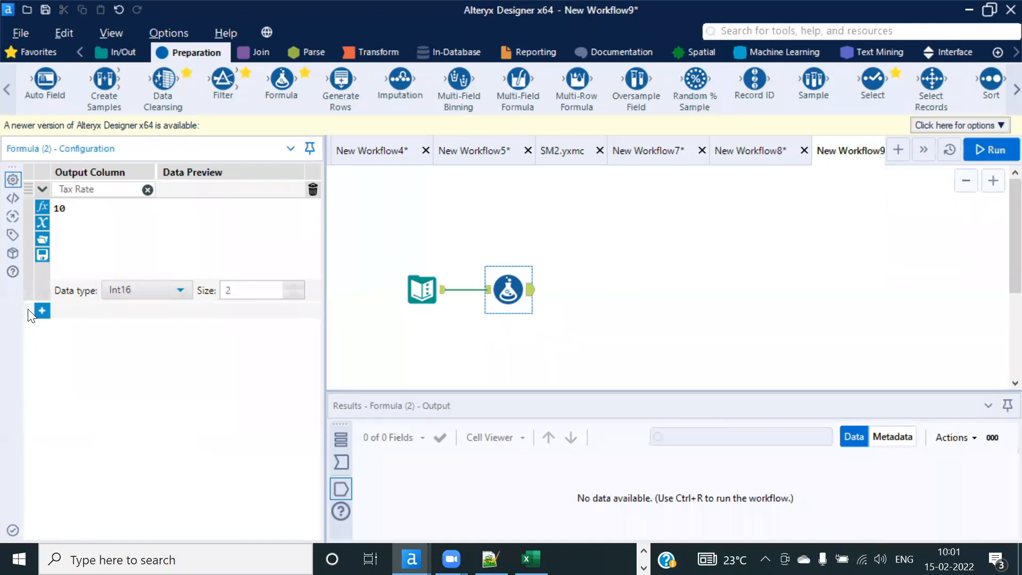
Step: Add a second formula column named Post Tax Rate with the expression [Income]*(1+[Tax Rate]/100)
click(42, 310)
click(88, 328)
text(Post Tax Rate)
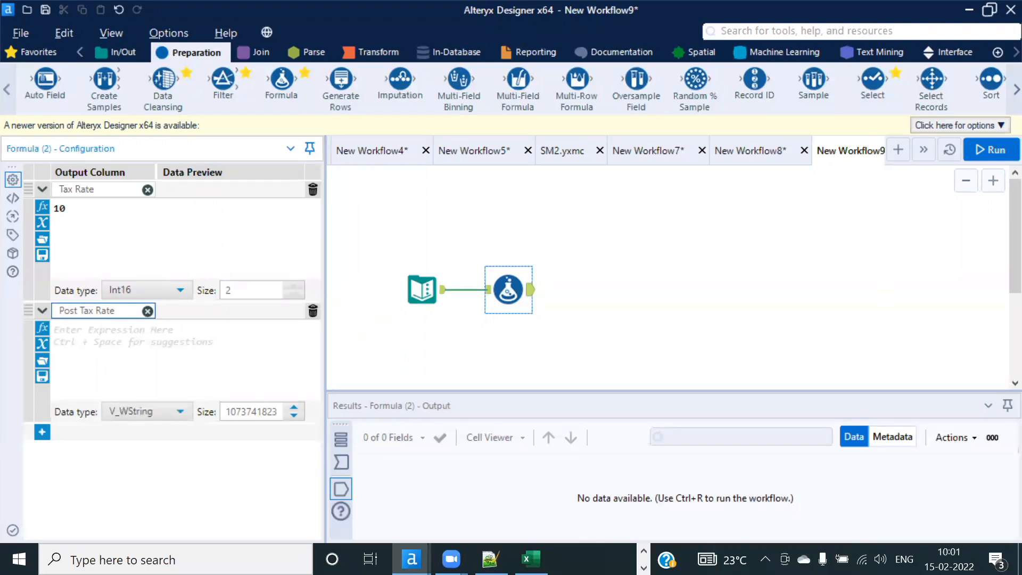
click(107, 333)
text([Income]*(1+[Tax Rate]/100))
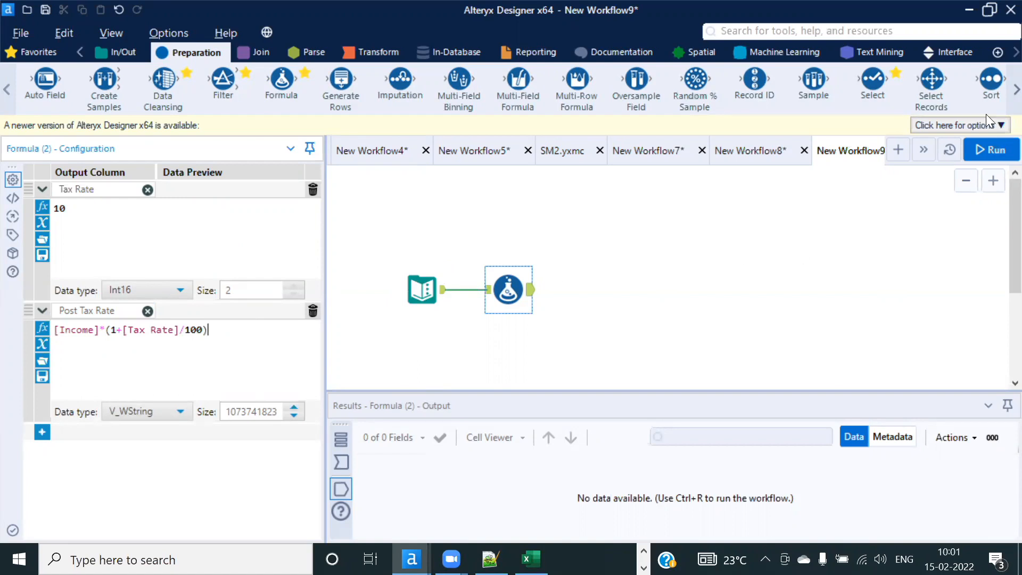
Step: Run the tax workflow and dismiss the completion message
click(997, 144)
click(514, 344)
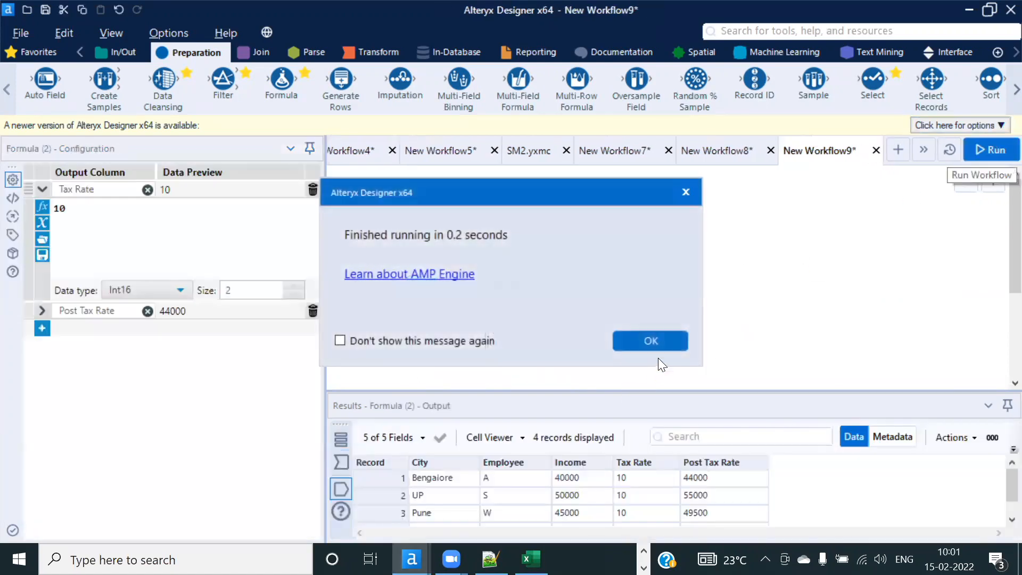
click(657, 341)
Step: Compare the first record's Income with its Post Tax Rate, and view the Text Input tool's source data
click(698, 480)
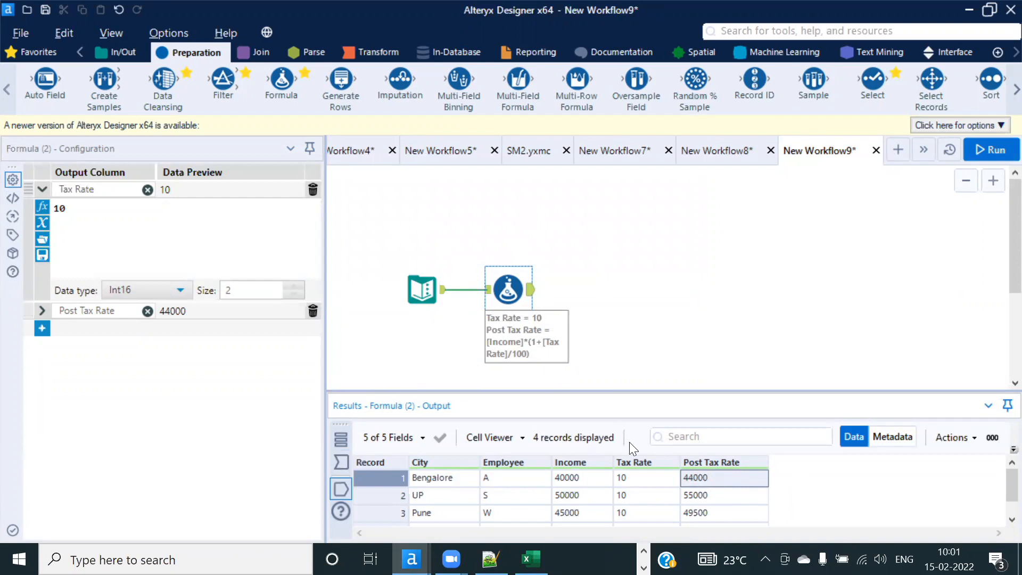
click(571, 478)
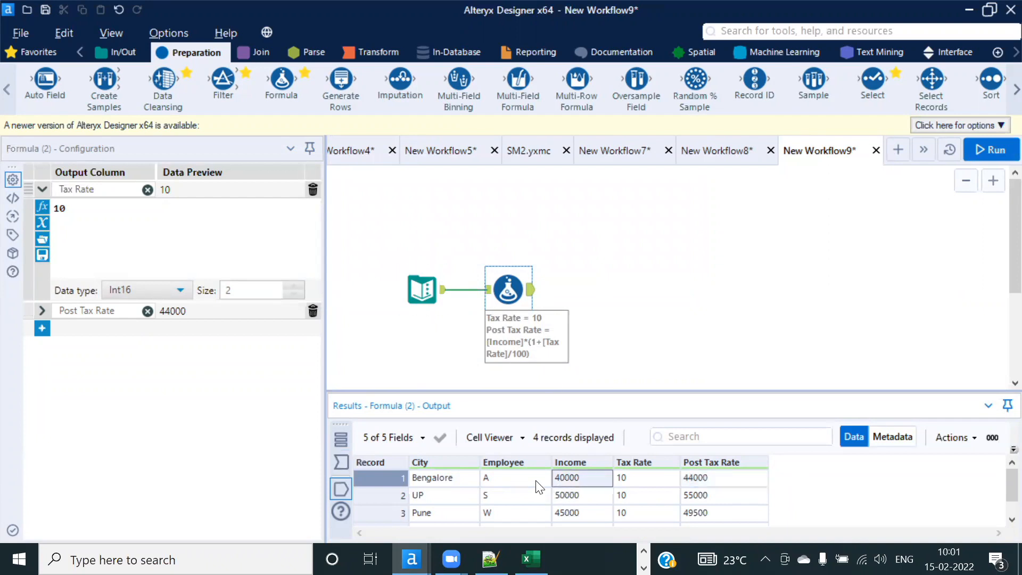
click(720, 479)
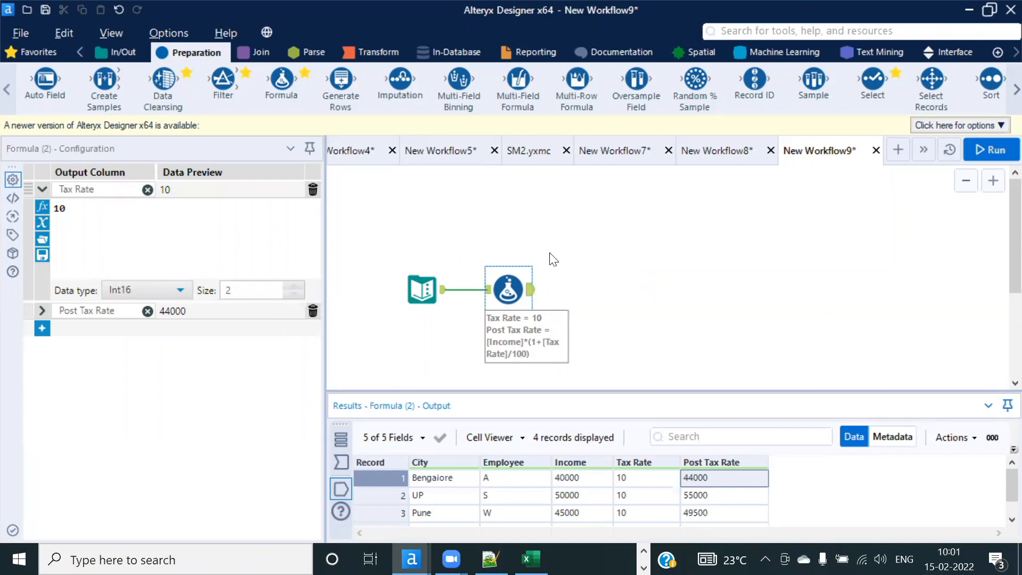
drag(373, 263, 533, 308)
click(414, 288)
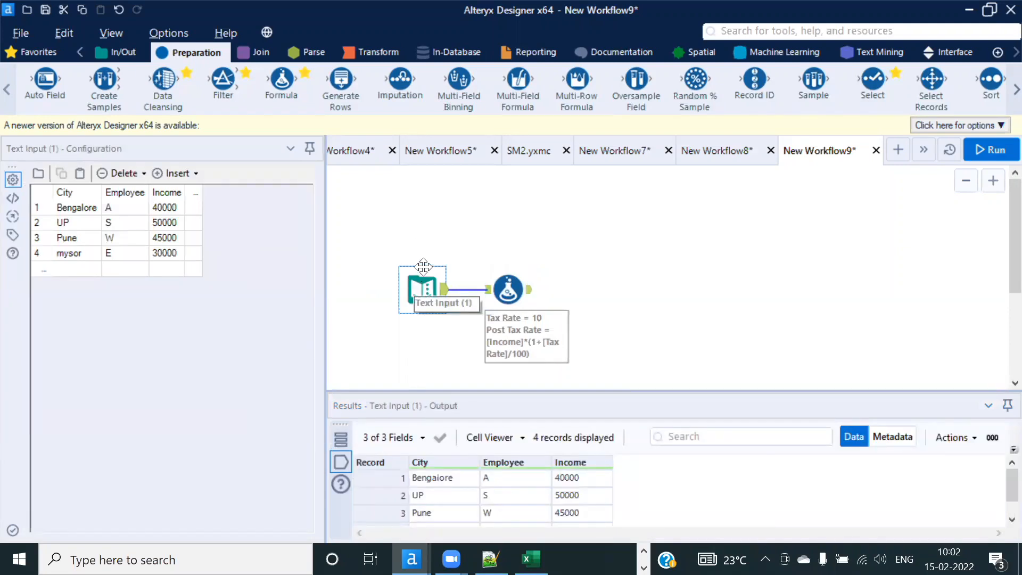
Step: Review the Formula tool's Tax Rate expression against the Income values of the first two records
click(508, 290)
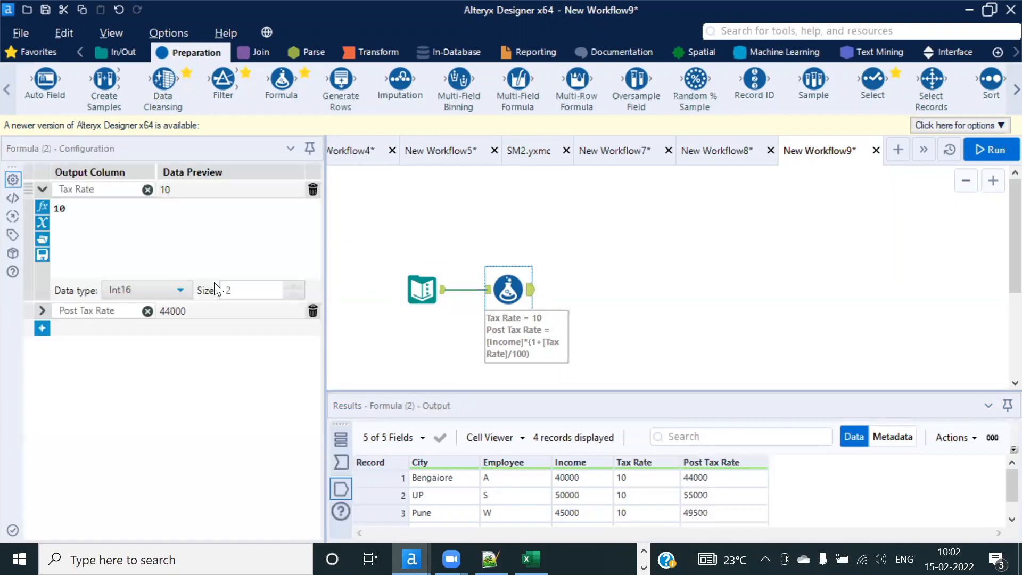
click(72, 207)
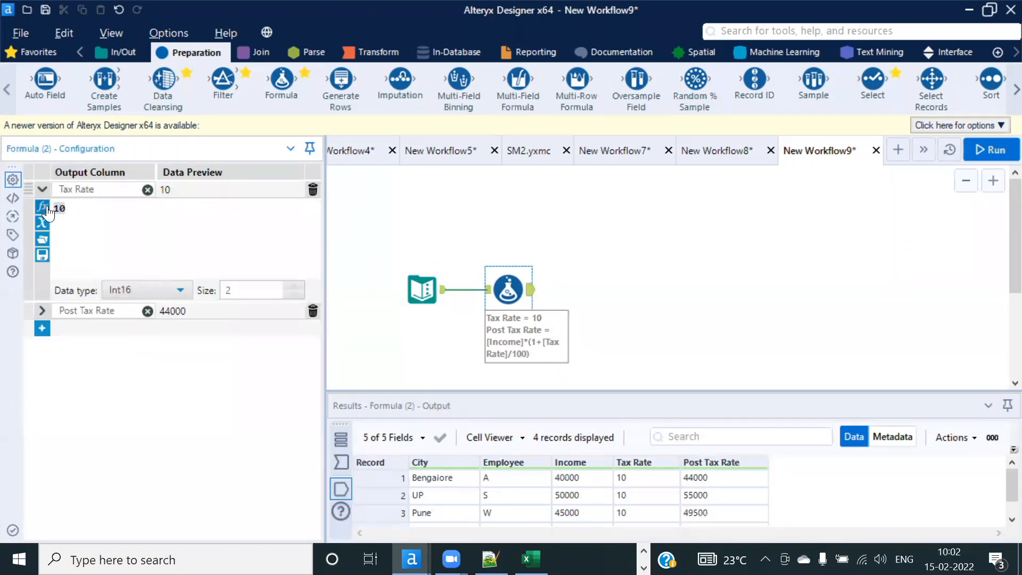
click(591, 480)
click(89, 208)
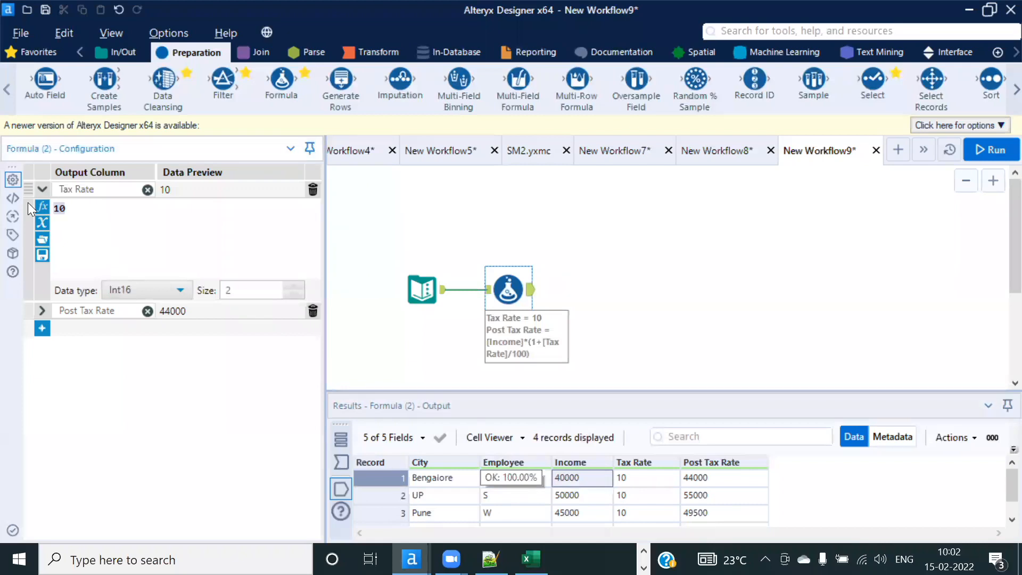
click(563, 491)
click(76, 209)
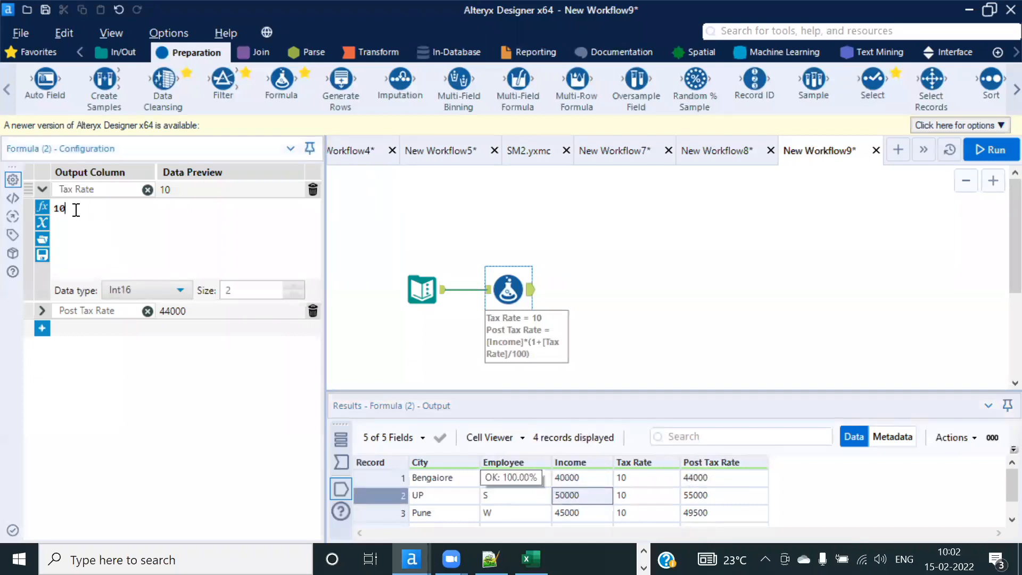
click(585, 499)
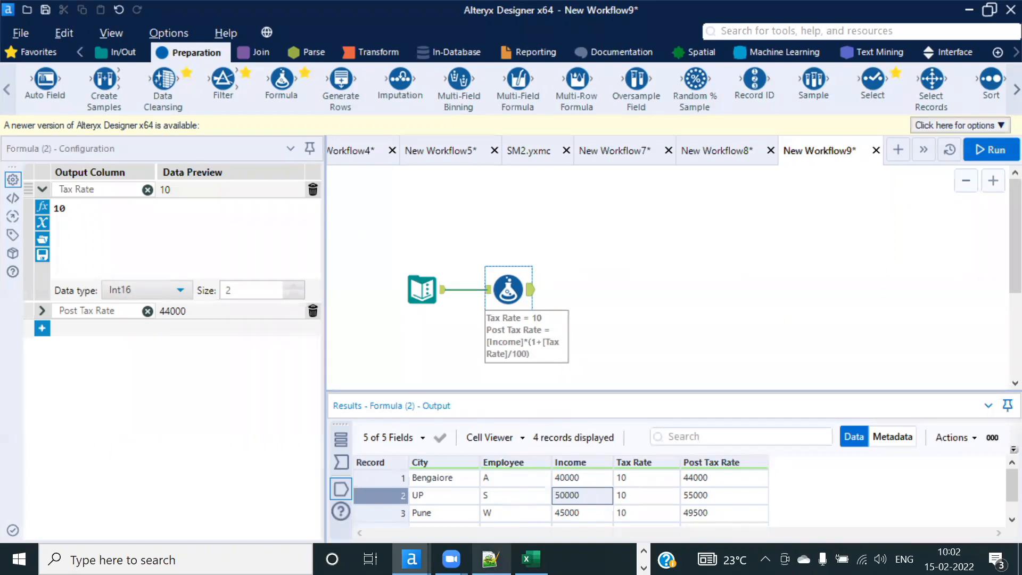
Step: Switch to Notepad++ and list the tax rates 10, 15 and 20 on separate lines in a new file
click(490, 559)
key(ctrl+n)
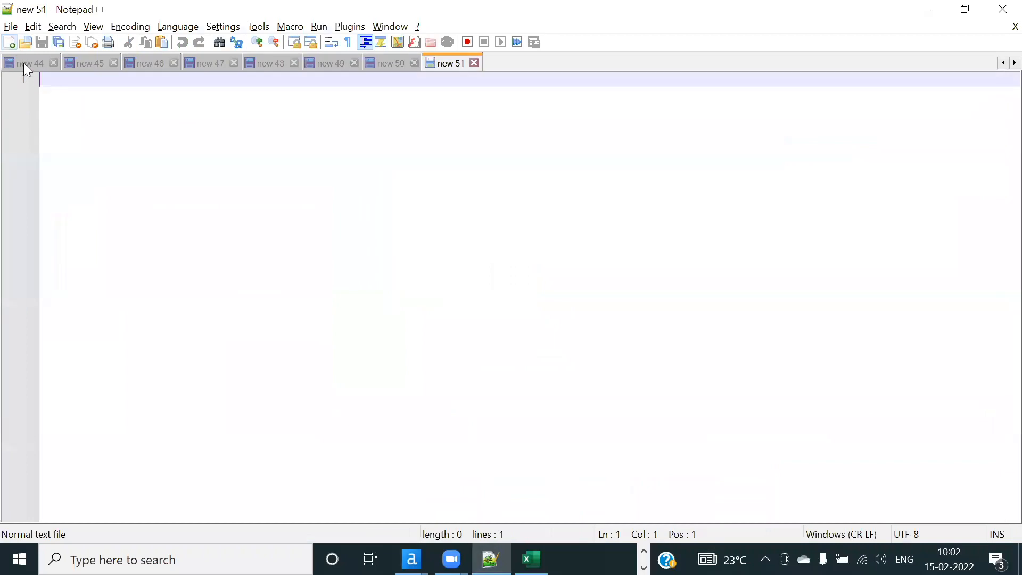
text(1015)
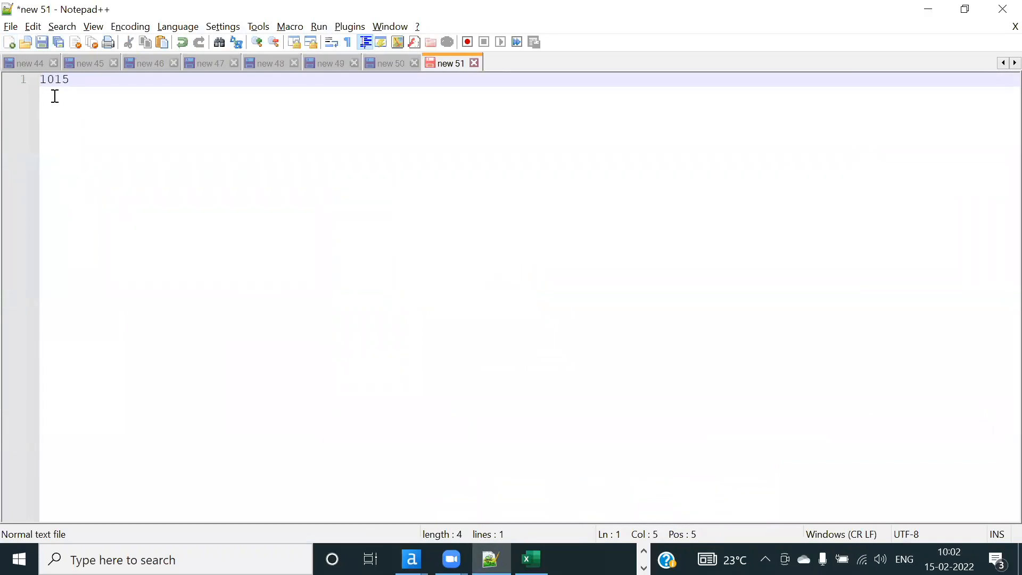
key(BackSpace)
key(BackSpace)
key(Return)
text(1)
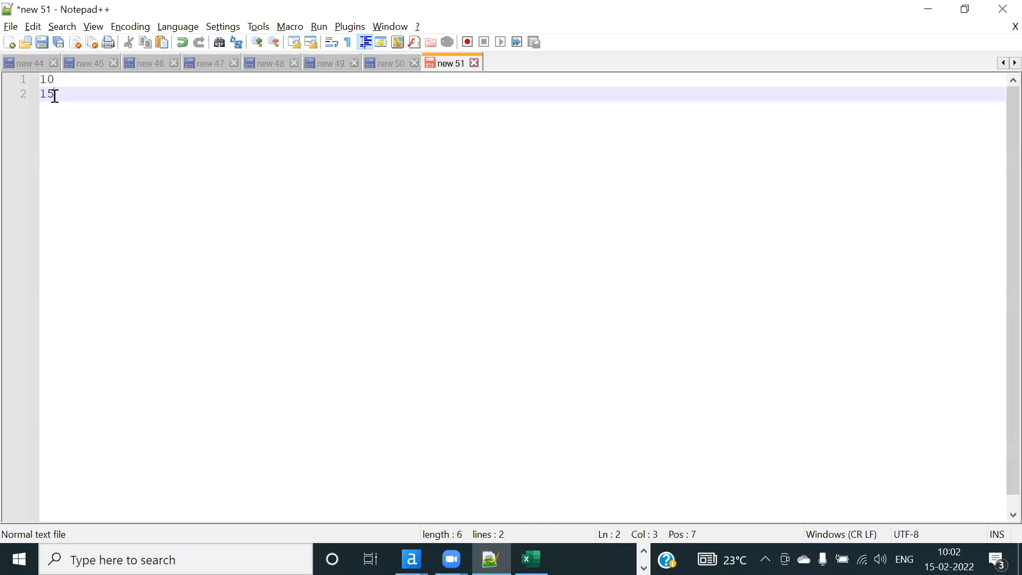
text(5)
key(Return)
text(20)
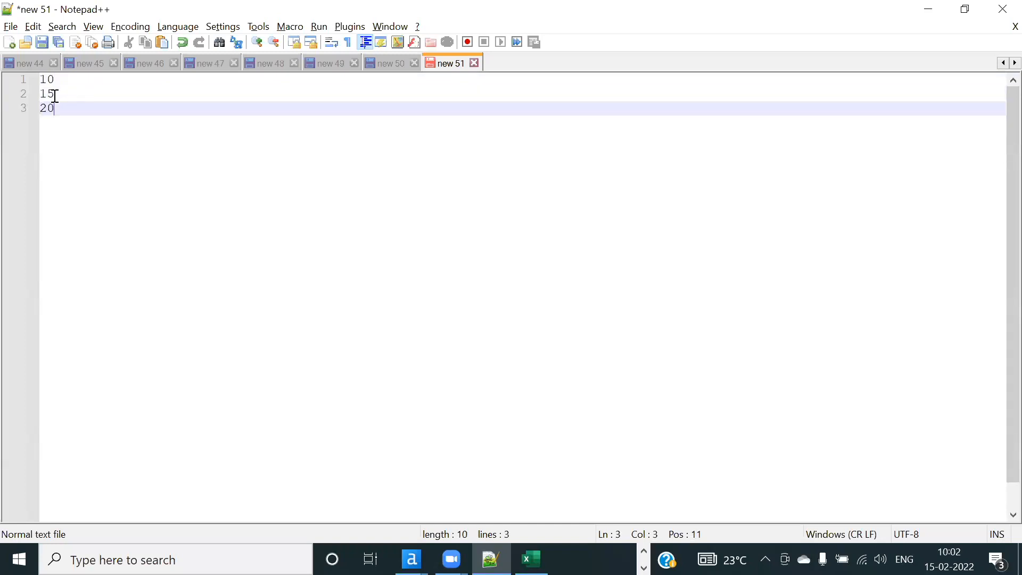
key(Return)
drag(59, 103, 40, 83)
Step: Switch back to Alteryx Designer and convert the Text Input tool to a Macro Input
key(alt+Tab)
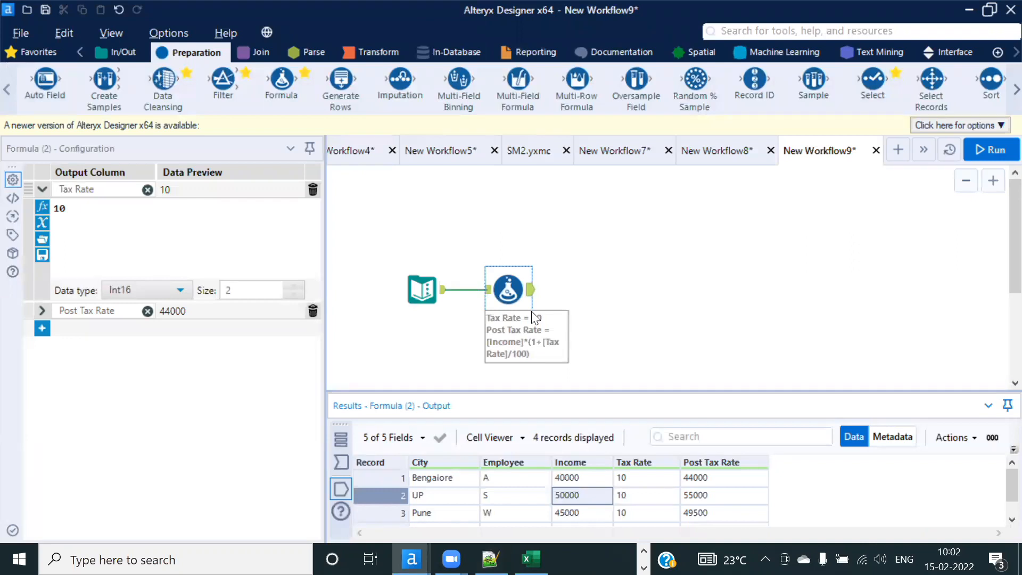
click(424, 286)
right_click(425, 283)
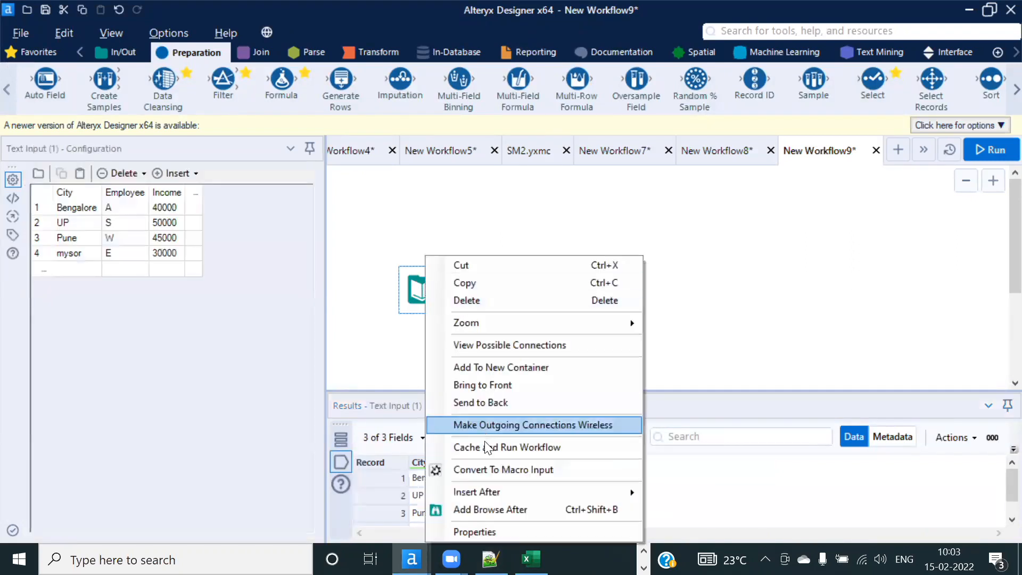
click(503, 468)
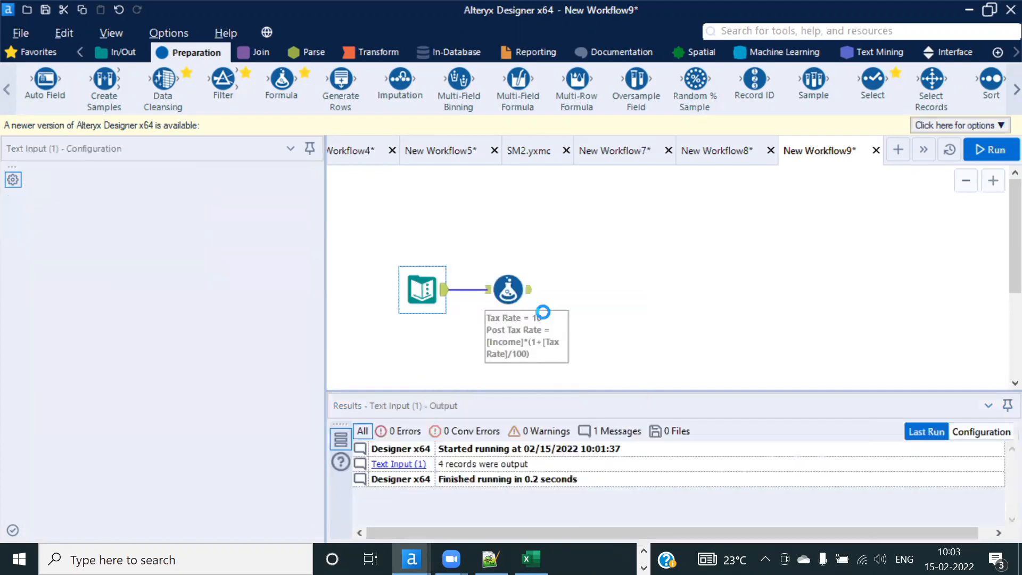
drag(378, 258, 528, 316)
click(626, 314)
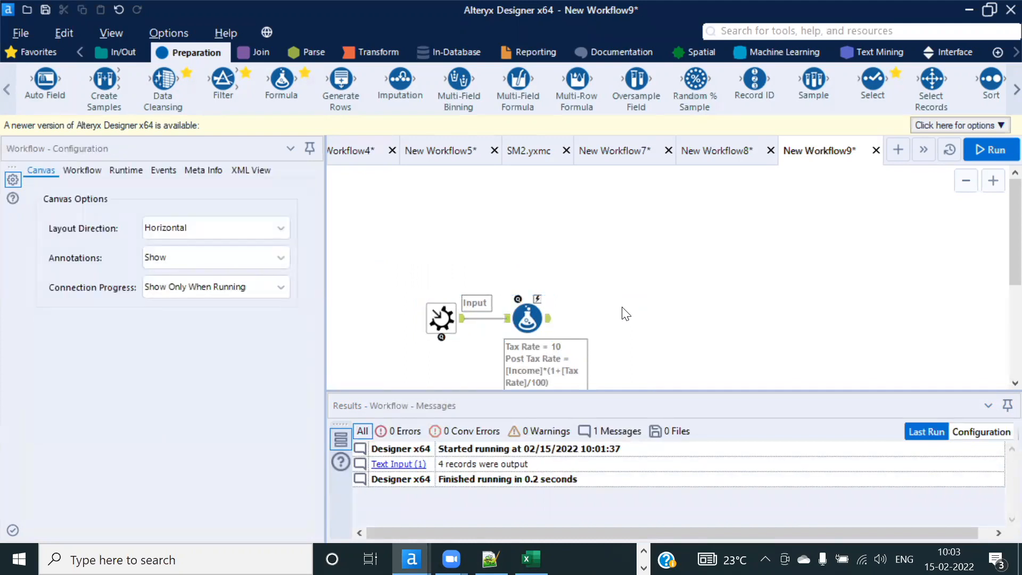
Step: Place a Control Parameter tool above the Formula tool and check the workflow's macro type before and after adding it
click(957, 51)
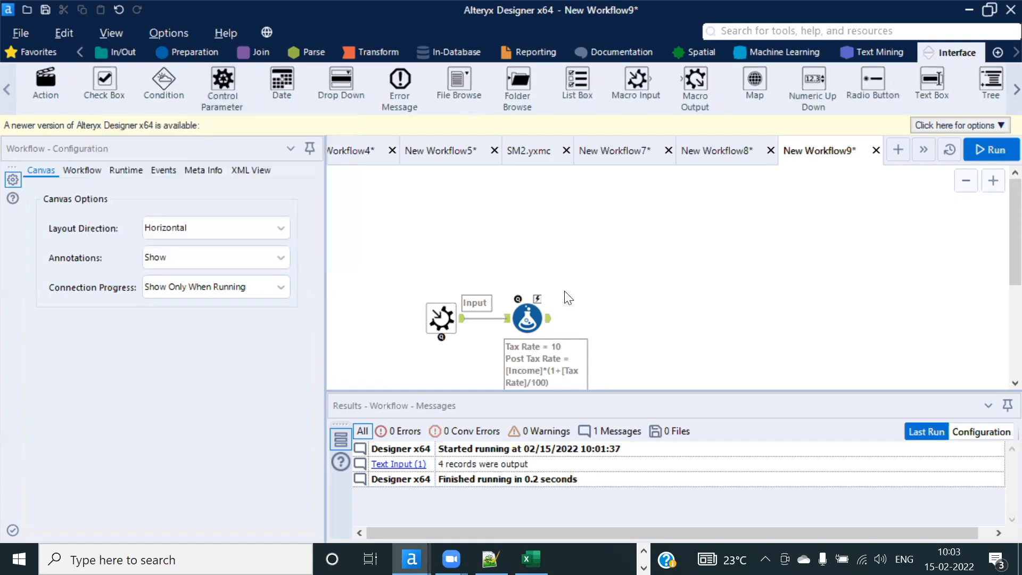
click(82, 169)
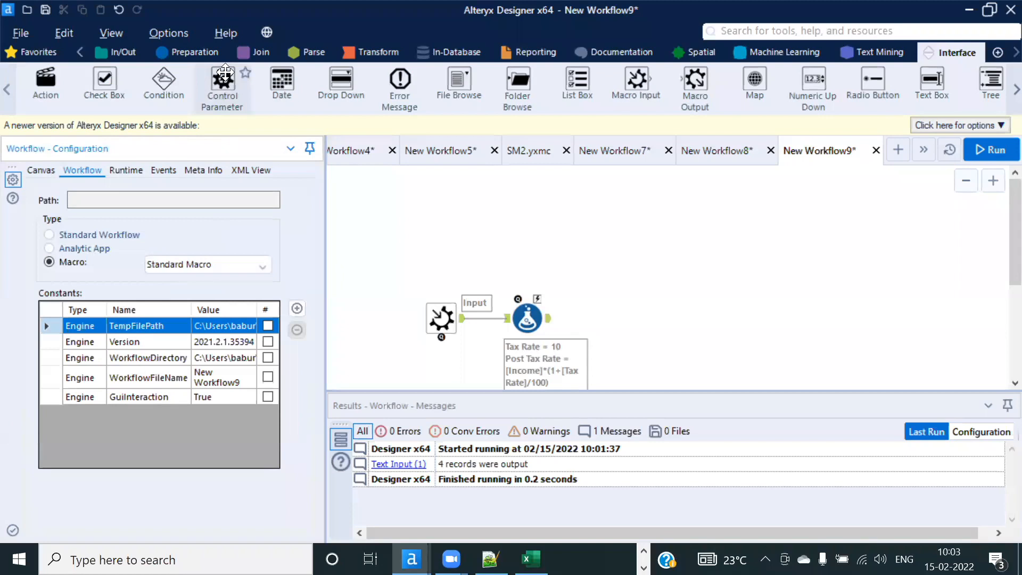
drag(224, 75, 609, 196)
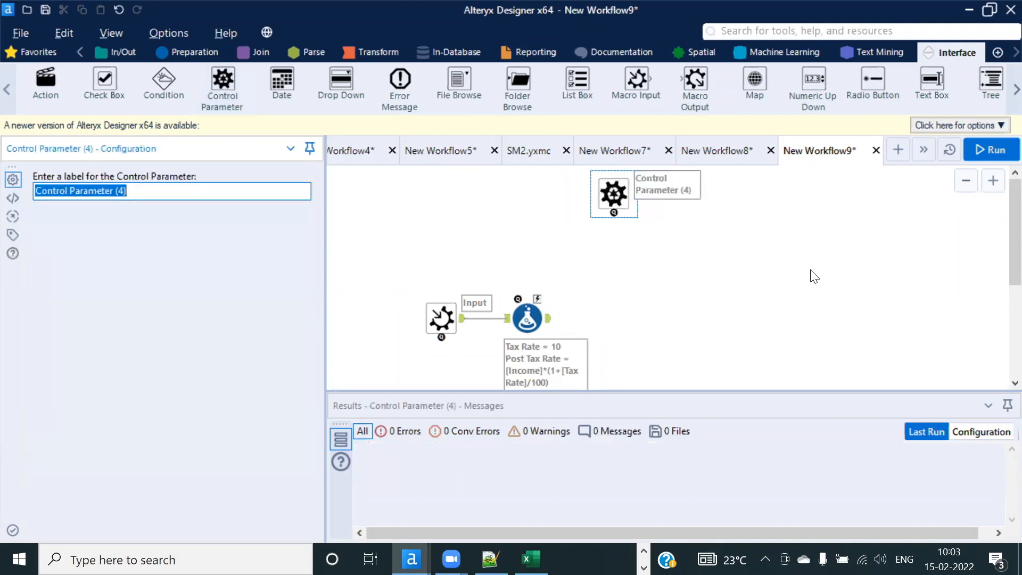
click(792, 269)
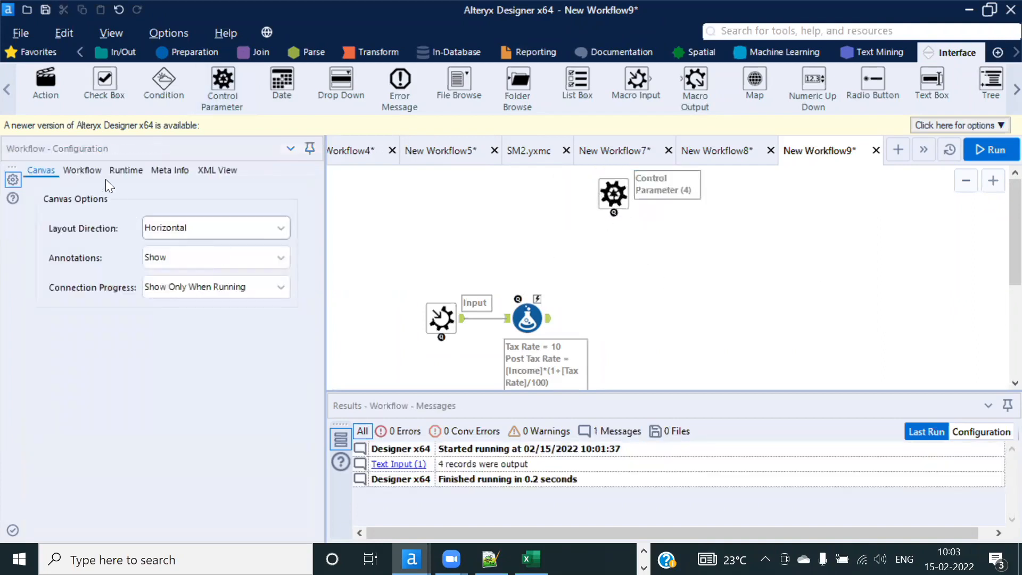
click(88, 172)
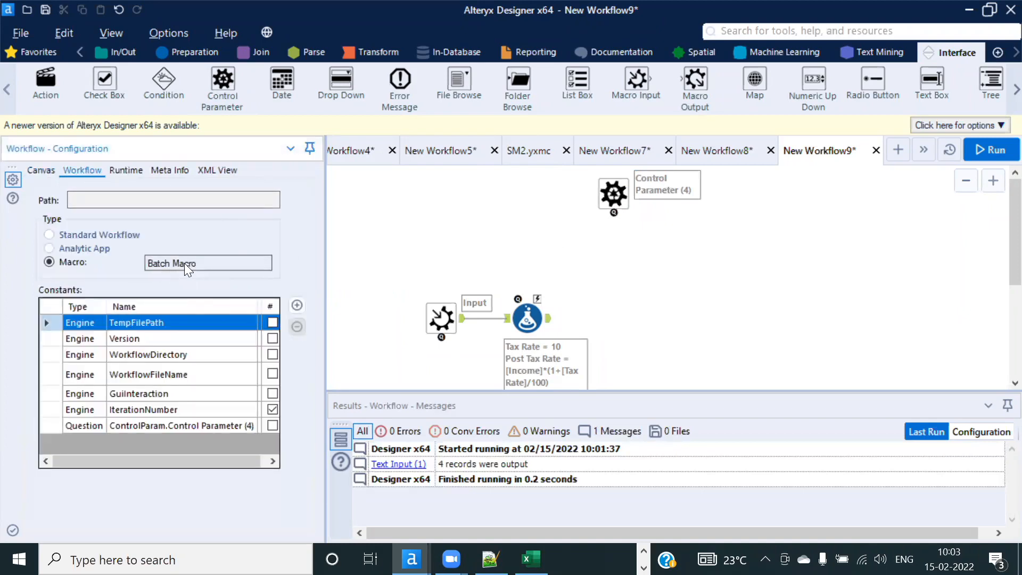
Step: Connect the Control Parameter to the Formula tool through an Update Value action
click(614, 191)
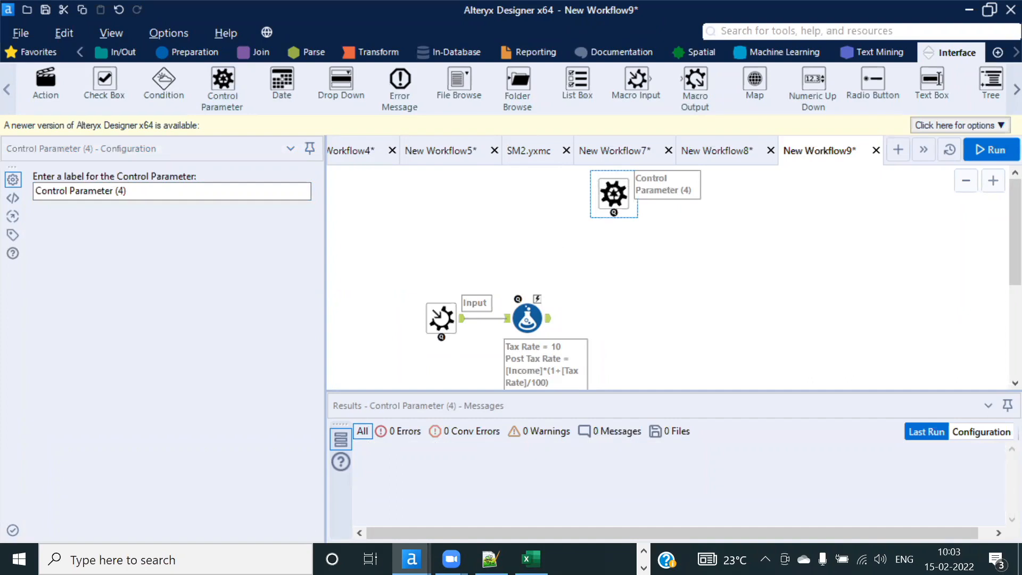
drag(614, 213, 537, 295)
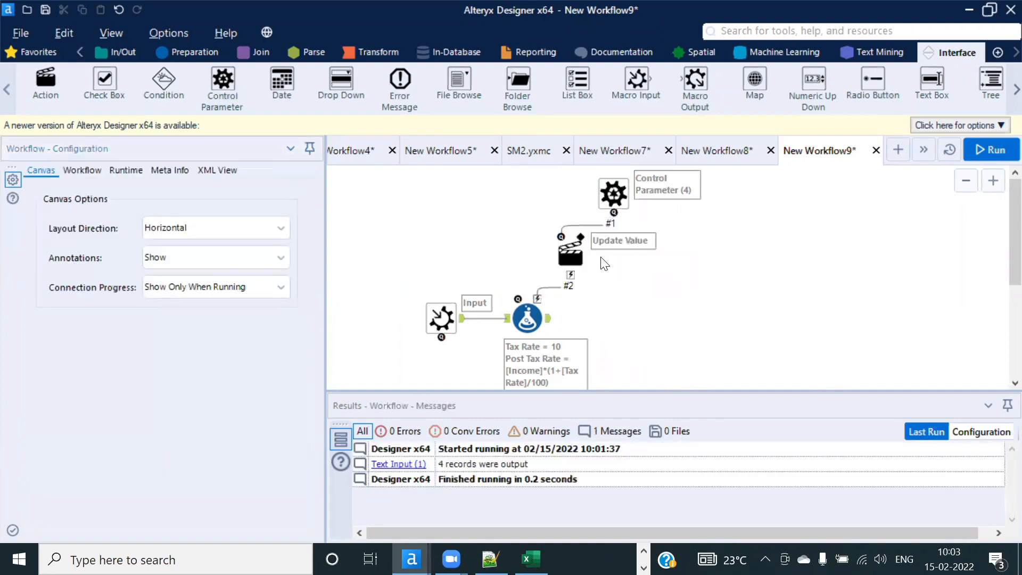
Step: Examine the [Tax Rate] reference inside the Formula tool's Post Tax Rate expression
click(527, 318)
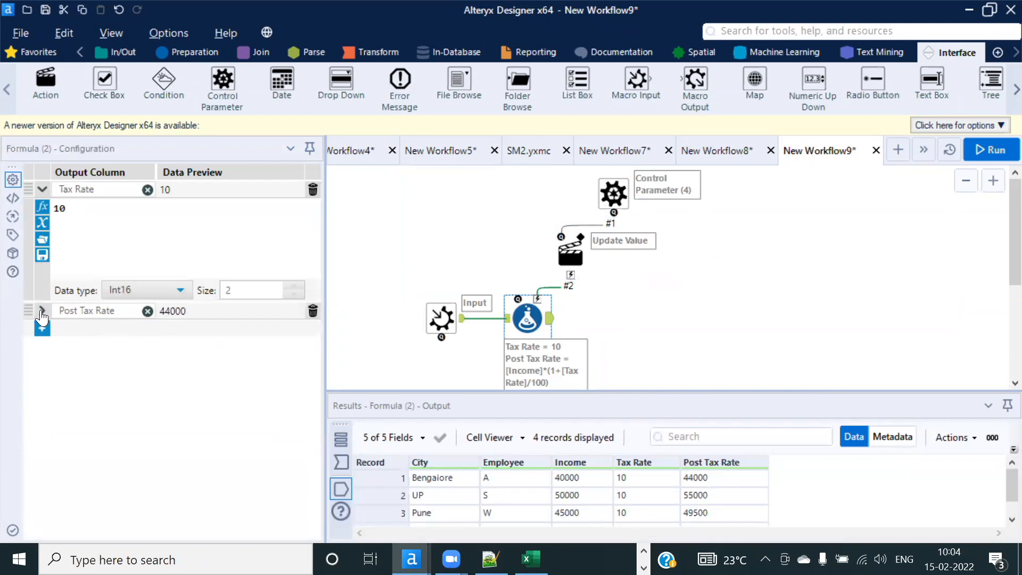
click(42, 310)
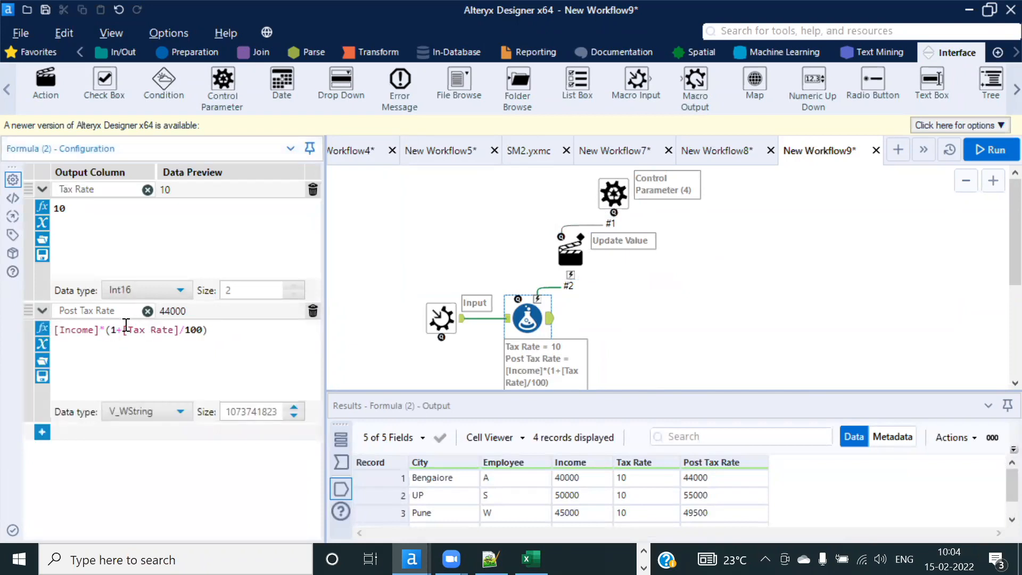
drag(124, 330, 161, 328)
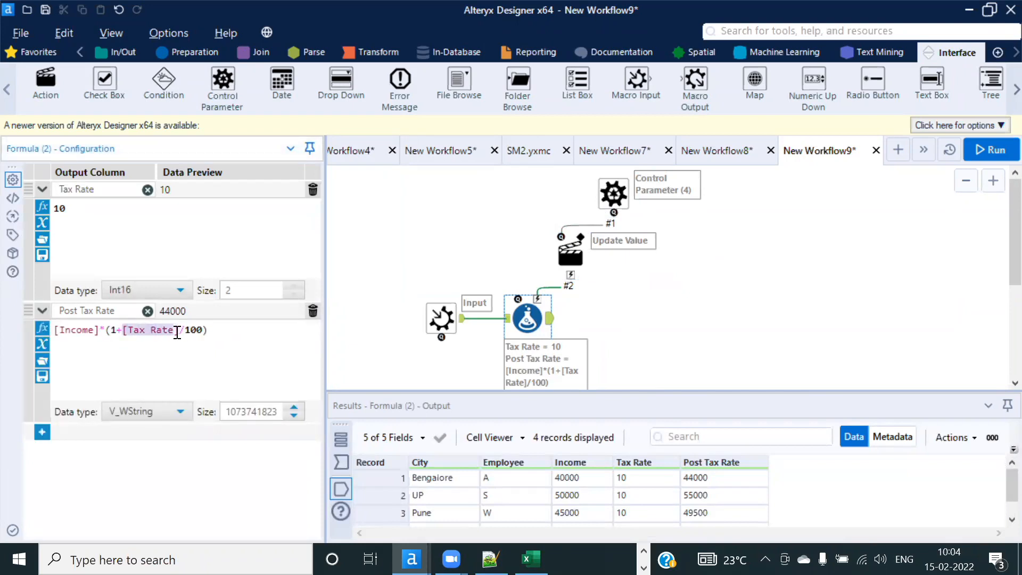
click(178, 331)
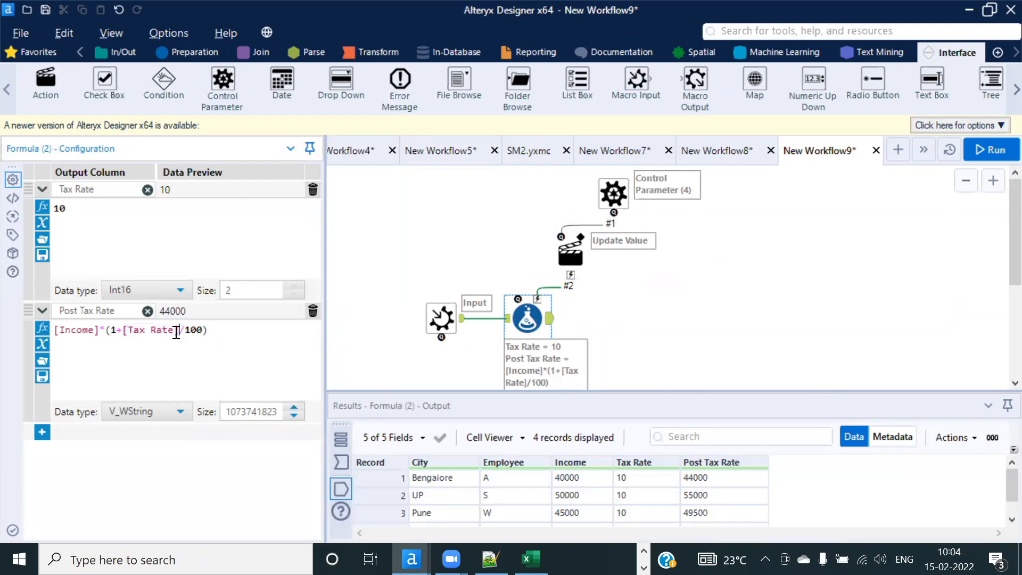
drag(179, 330, 123, 331)
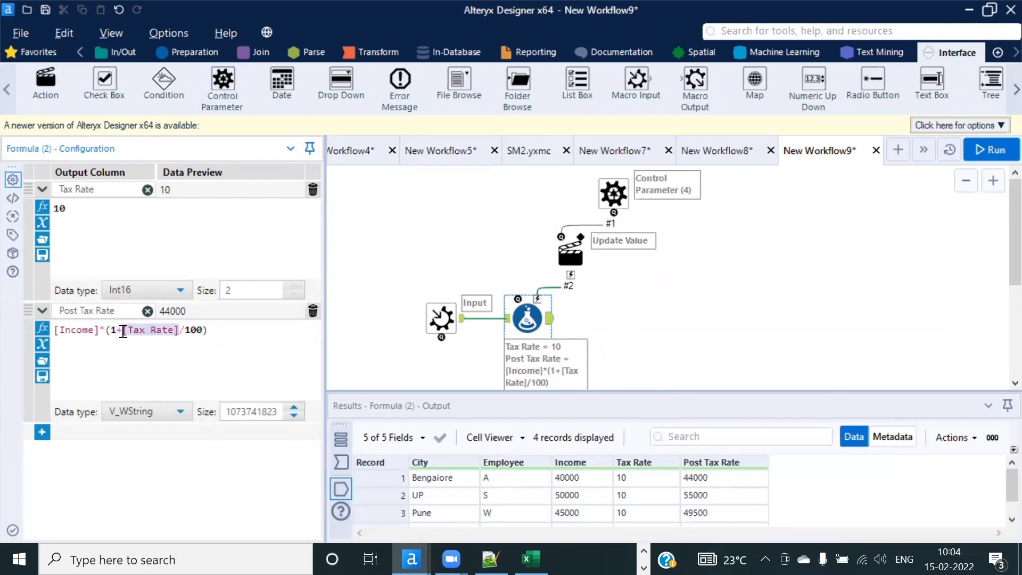
Step: Set the Action tool to update the Post Tax Rate field's expression value and enable replacing a specific string
click(574, 252)
click(571, 254)
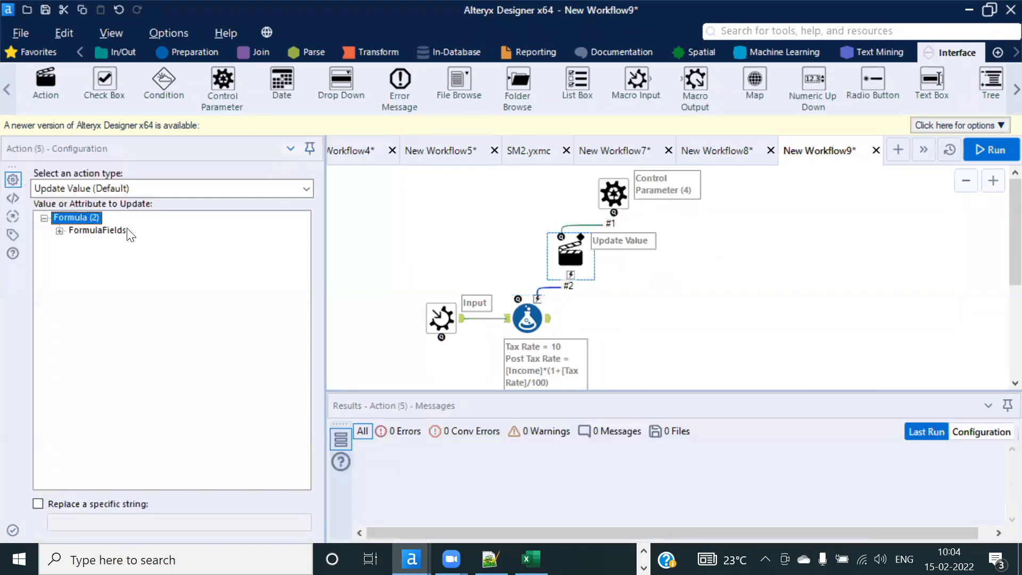
click(59, 231)
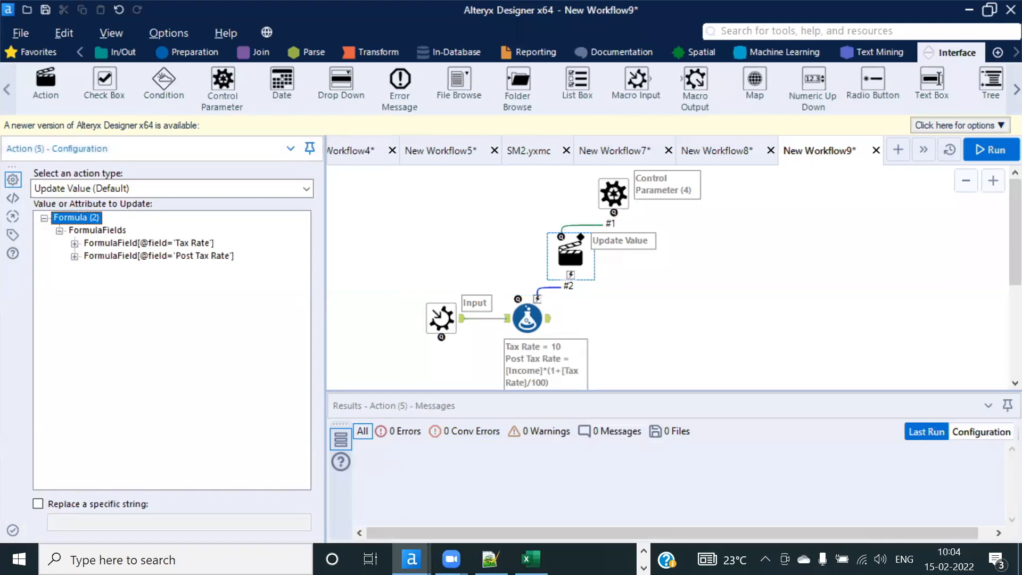
click(75, 256)
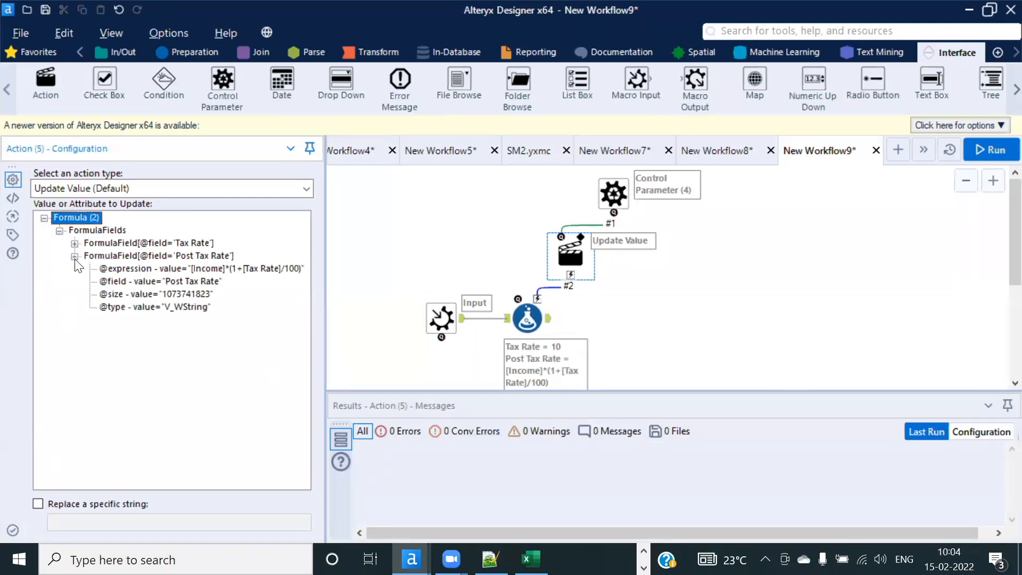
click(217, 268)
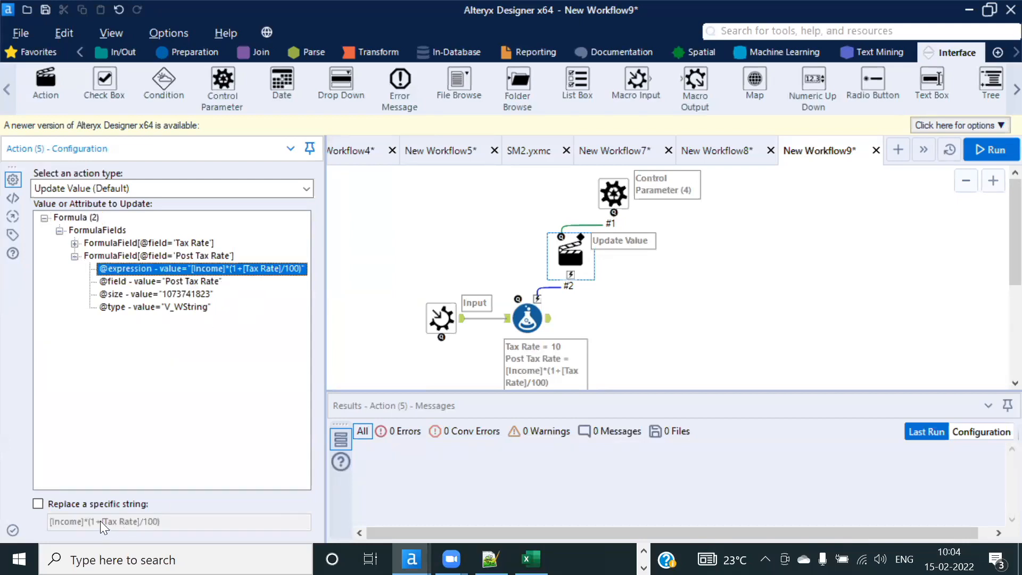
click(44, 504)
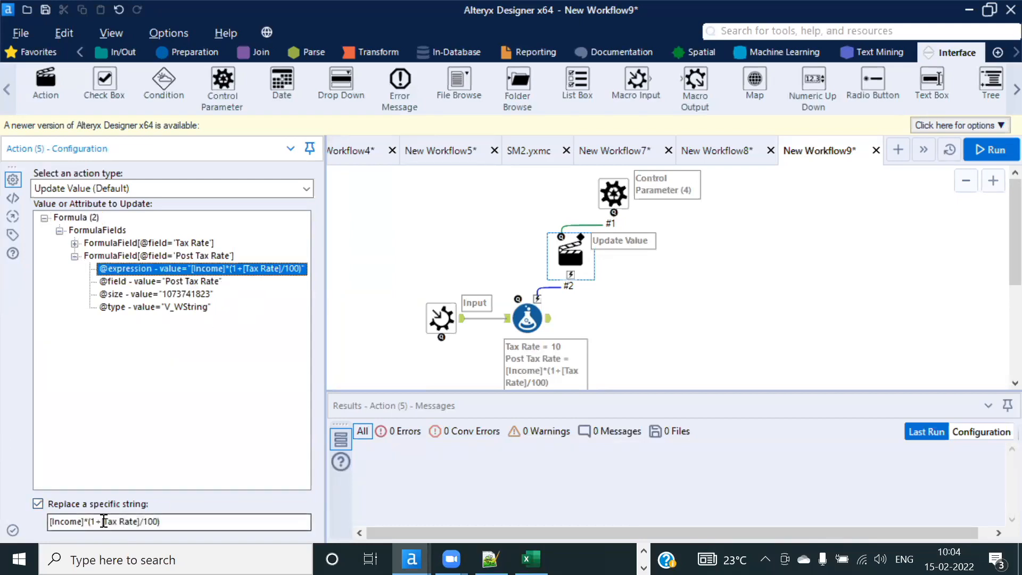
Step: Trim the Action tool's replacement string so that only [Tax Rate] is replaced
drag(102, 521, 31, 520)
drag(113, 520, 15, 506)
key(BackSpace)
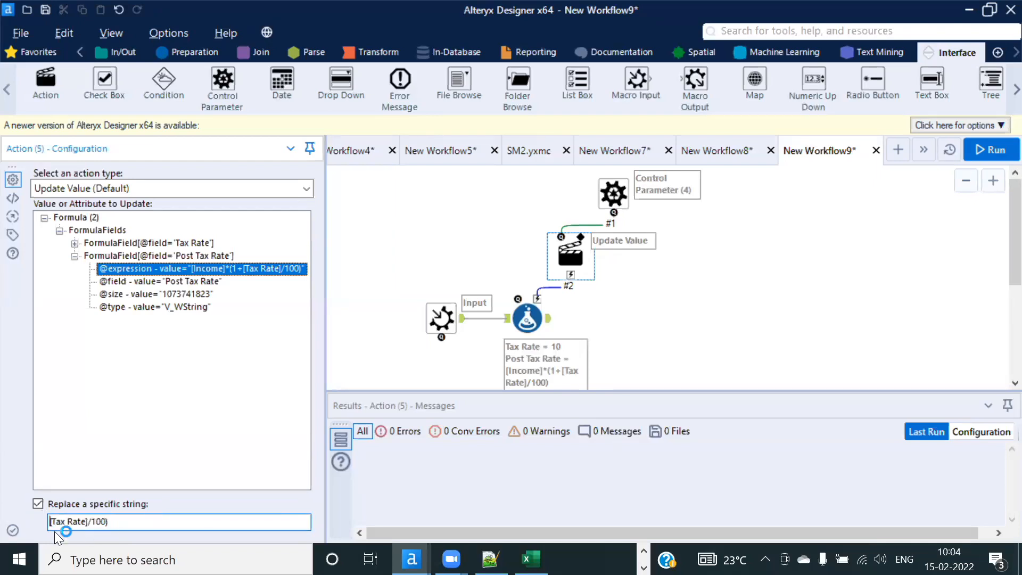
drag(89, 521, 155, 520)
key(BackSpace)
click(801, 308)
Step: Cancel saving the macro and attach a Macro Output tool to the Formula tool's output
key(ctrl+s)
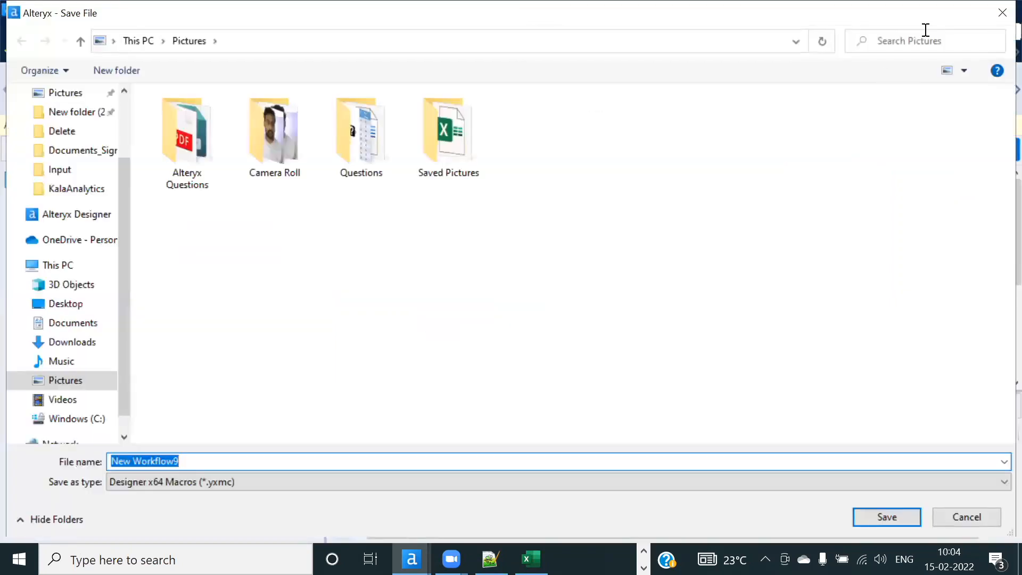
click(997, 16)
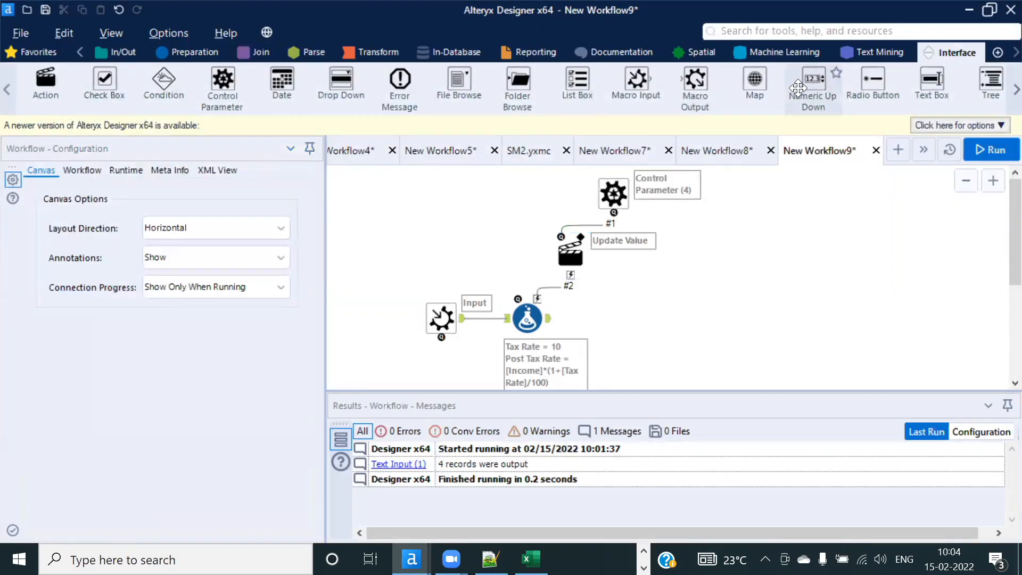
drag(695, 81, 591, 318)
key(ctrl+r)
click(798, 267)
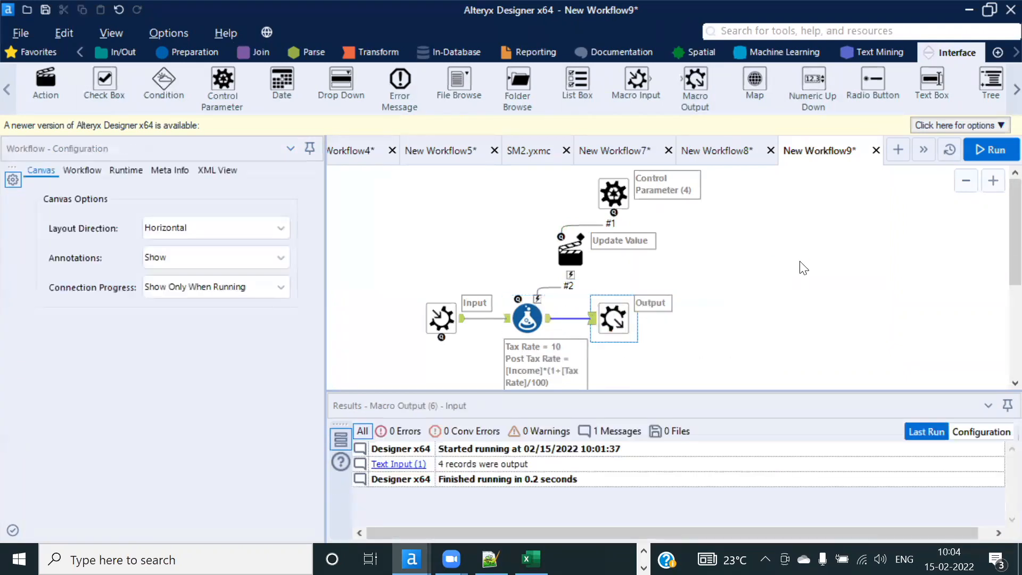
Step: Save the macro as BM in the Delete folder under Standared Macro, using the Designer x64 Macros type
key(ctrl+s)
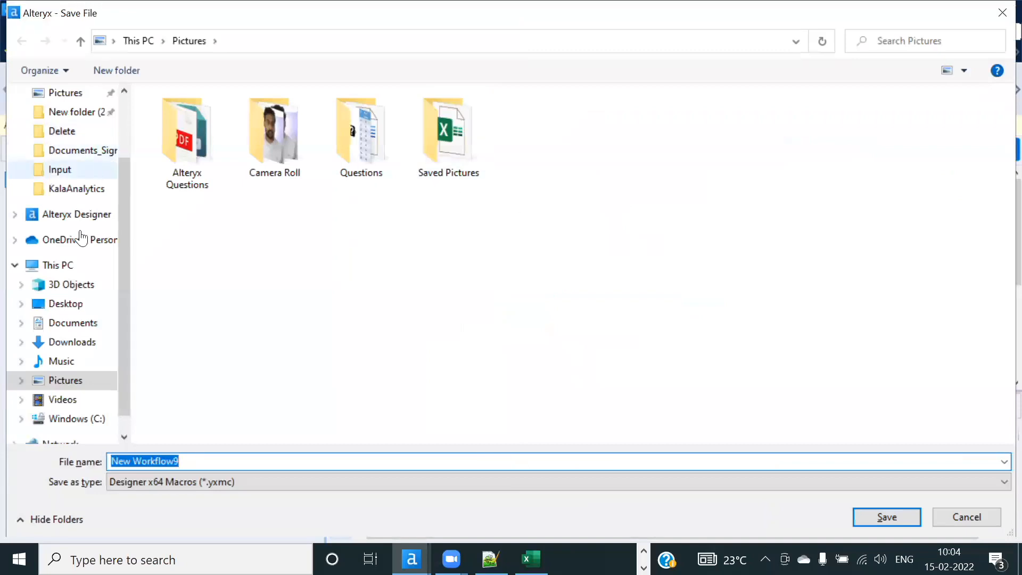
click(1001, 483)
click(1000, 484)
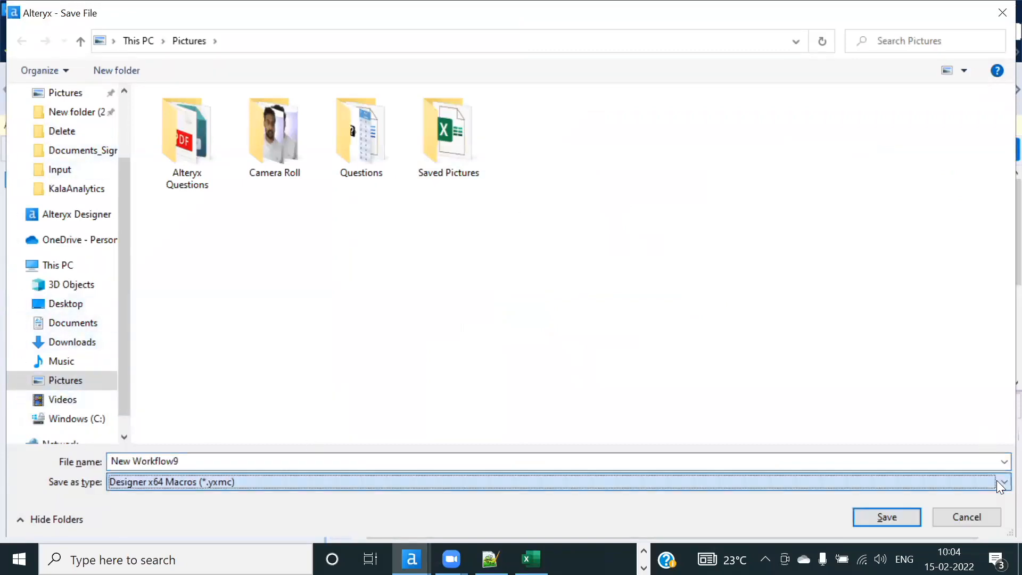
click(792, 47)
click(437, 60)
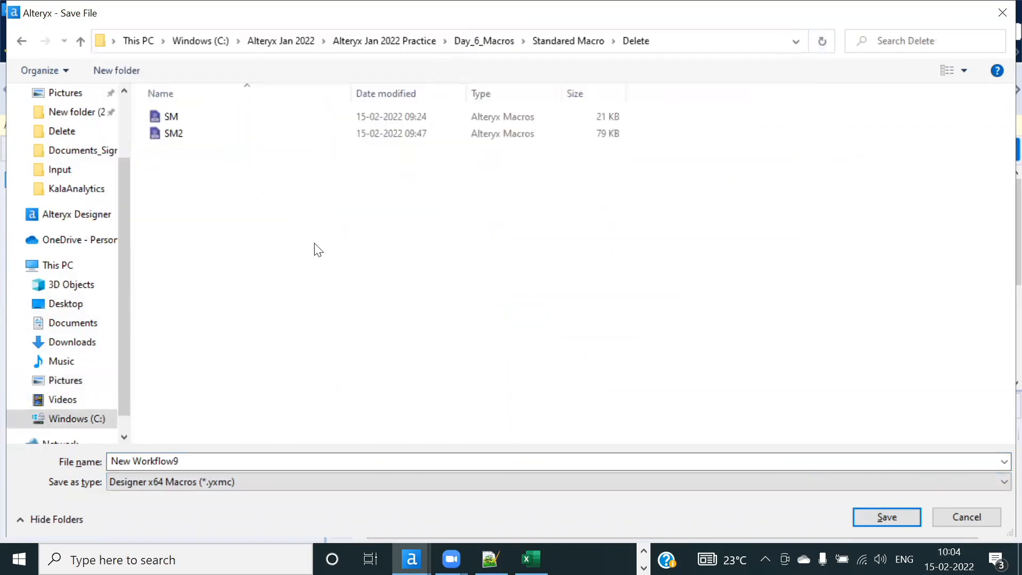
click(201, 462)
text(BM)
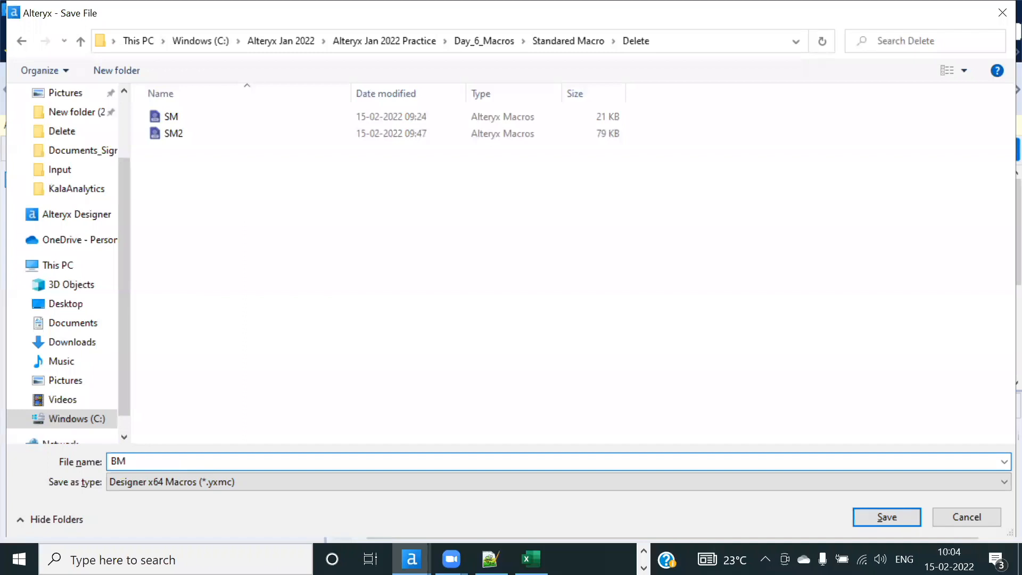
key(Return)
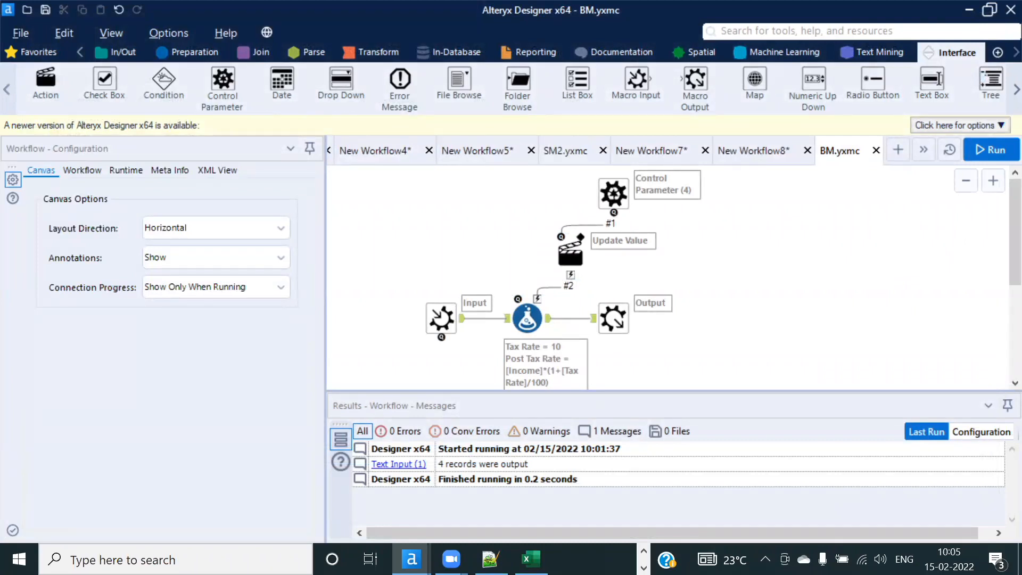
Step: Create a new workflow and paste the copied Text Input tool with the City, Employee and Income data into it
click(898, 149)
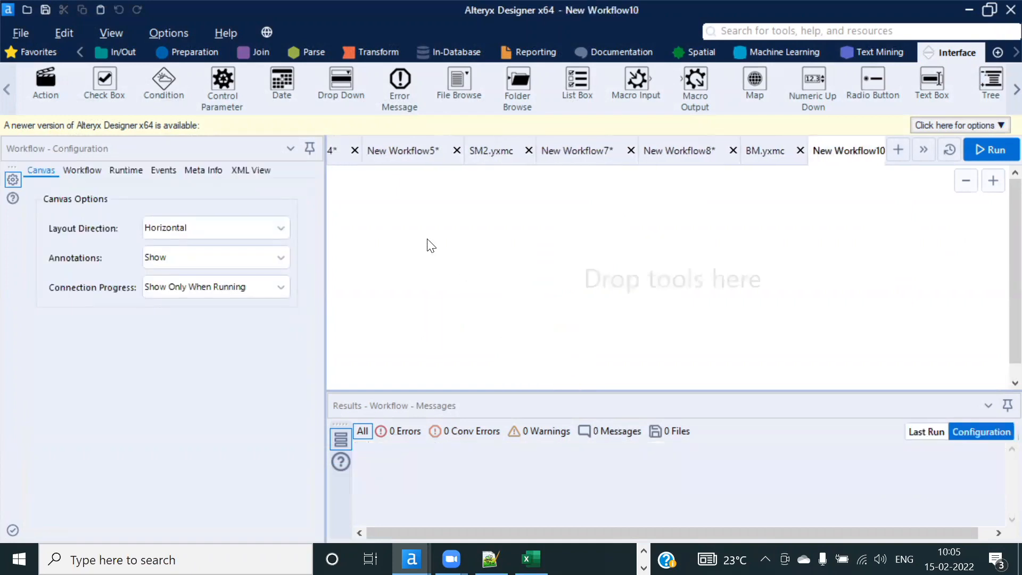
key(ctrl+v)
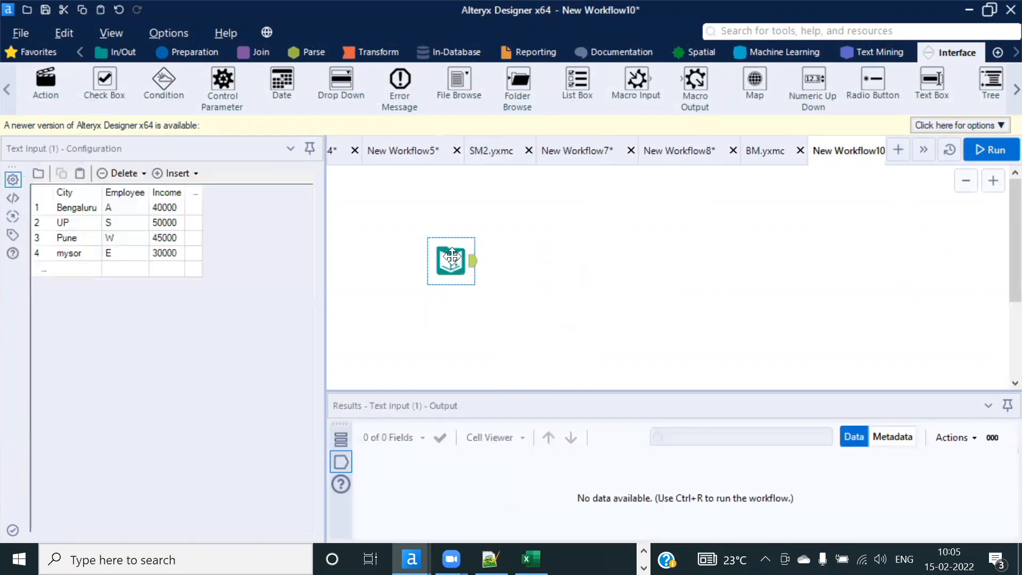
drag(453, 256, 423, 255)
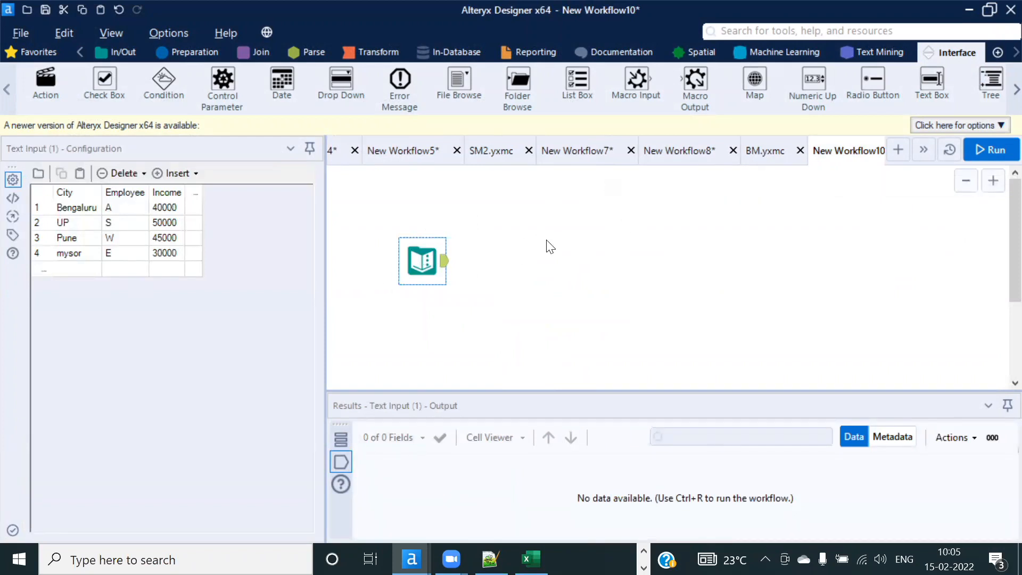
Step: Insert the BM macro after the Text Input tool and space it slightly further away
right_click(508, 238)
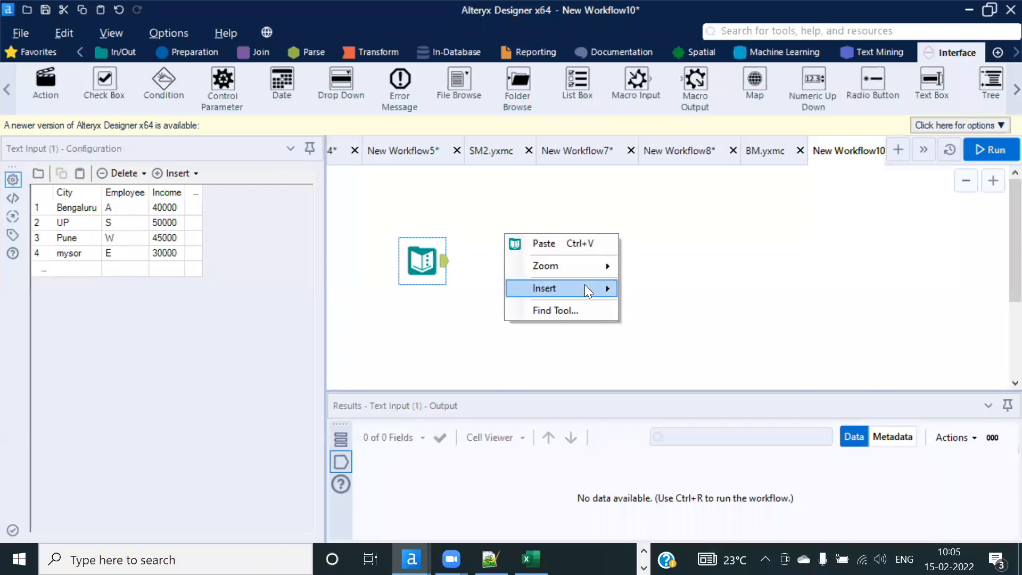
mouse_move(599, 292)
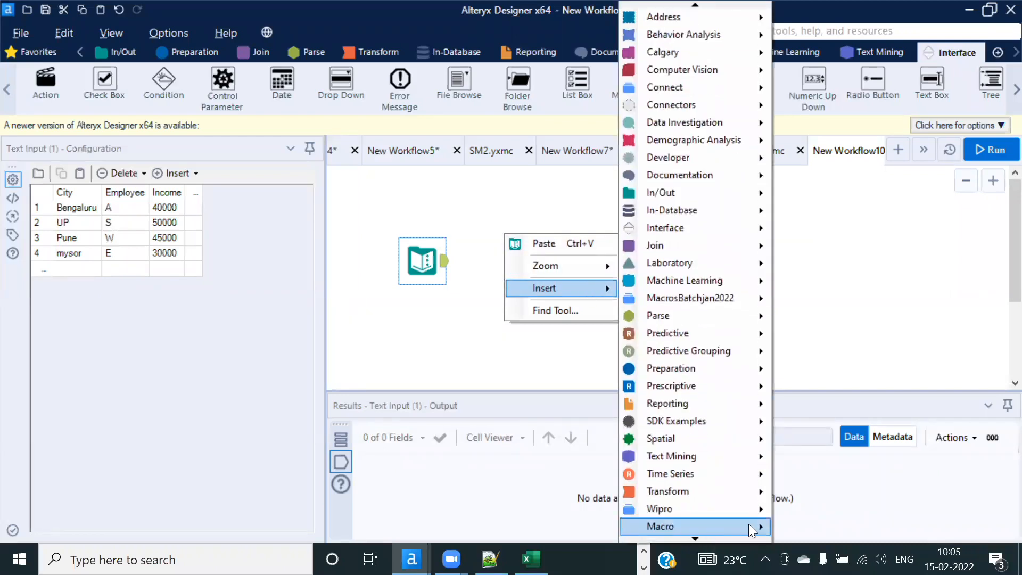
mouse_move(754, 530)
click(820, 531)
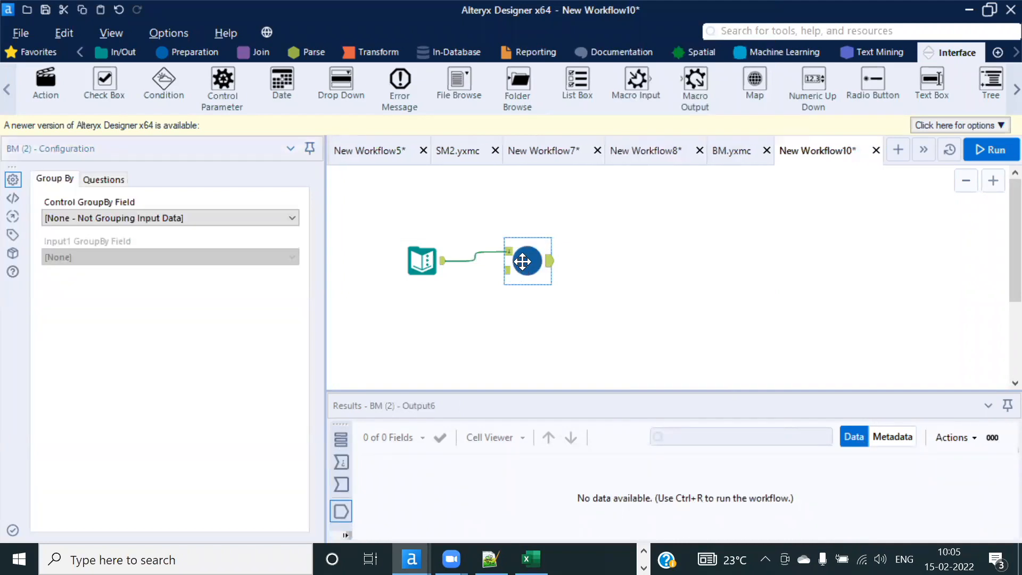
drag(510, 267, 539, 269)
Step: Delete the automatic connection between the Text Input tool and the BM macro's control input
click(490, 252)
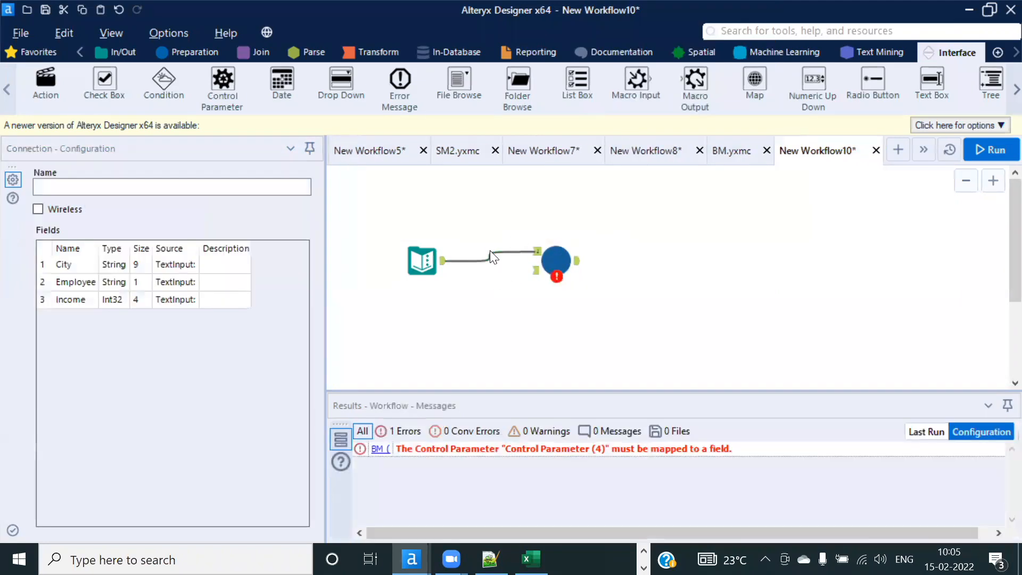
click(493, 255)
key(Delete)
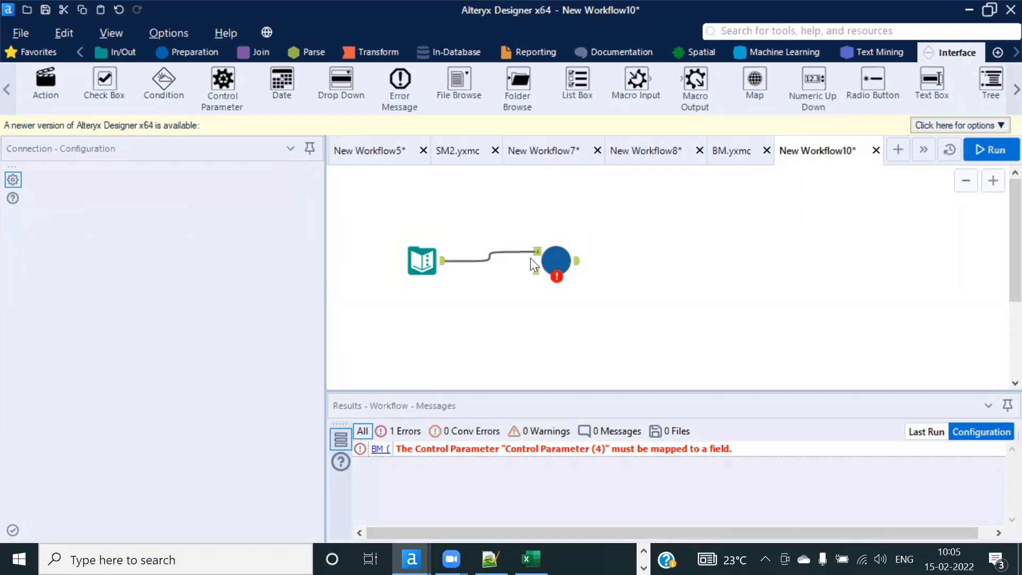
Step: Compare BM.yxmc's Macro Input and Control Parameter tools with the BM macro's input anchors, and move the new workflow's Text Input tool slightly down
click(732, 152)
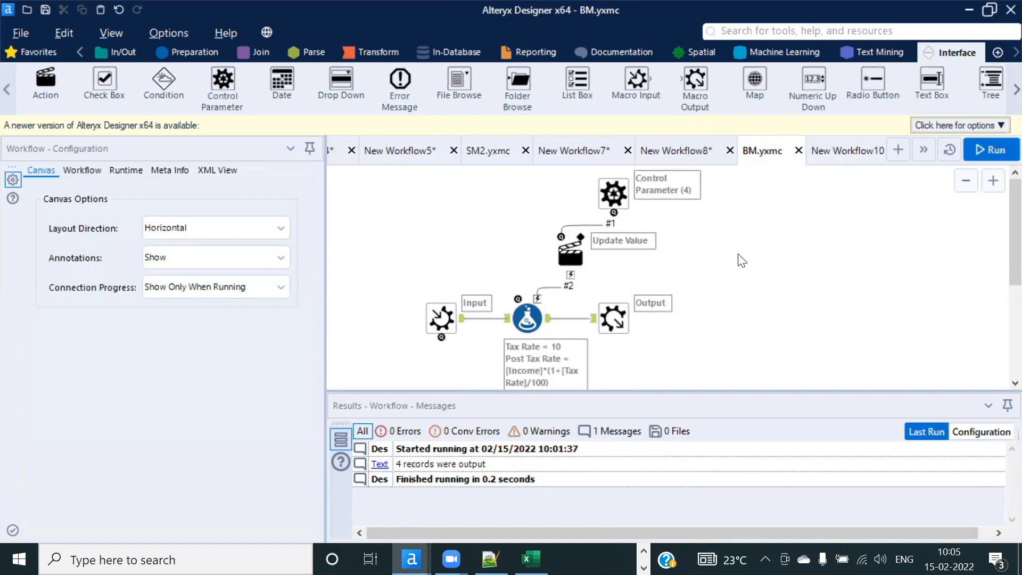
click(440, 318)
click(621, 190)
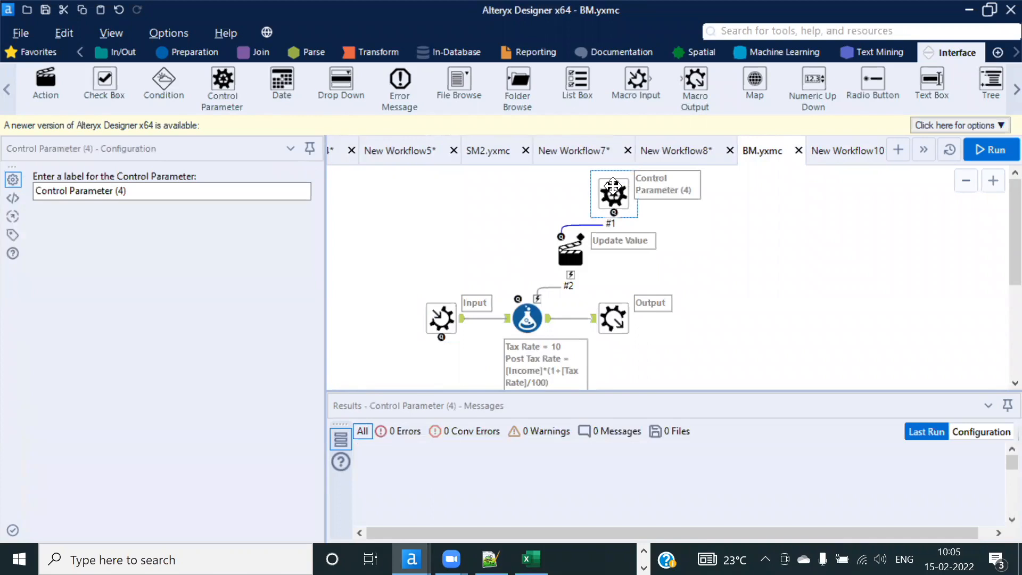
click(863, 156)
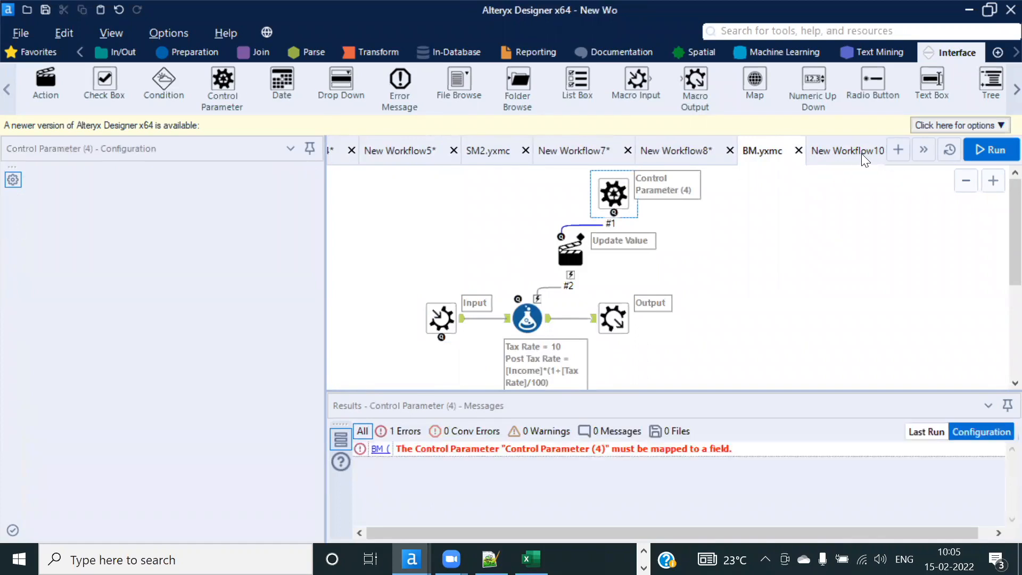
drag(419, 250, 416, 269)
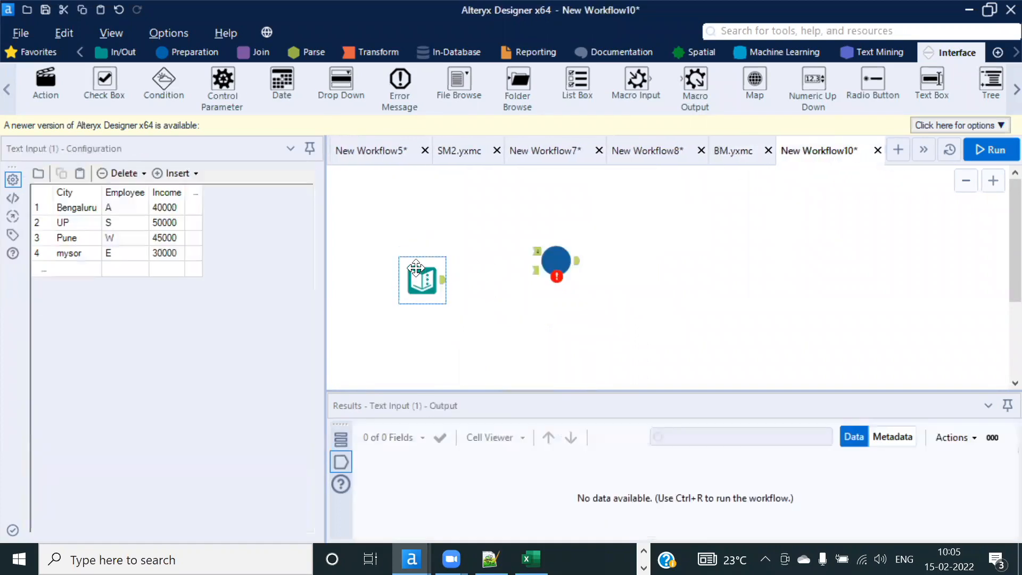
scroll(553, 260, up, 3)
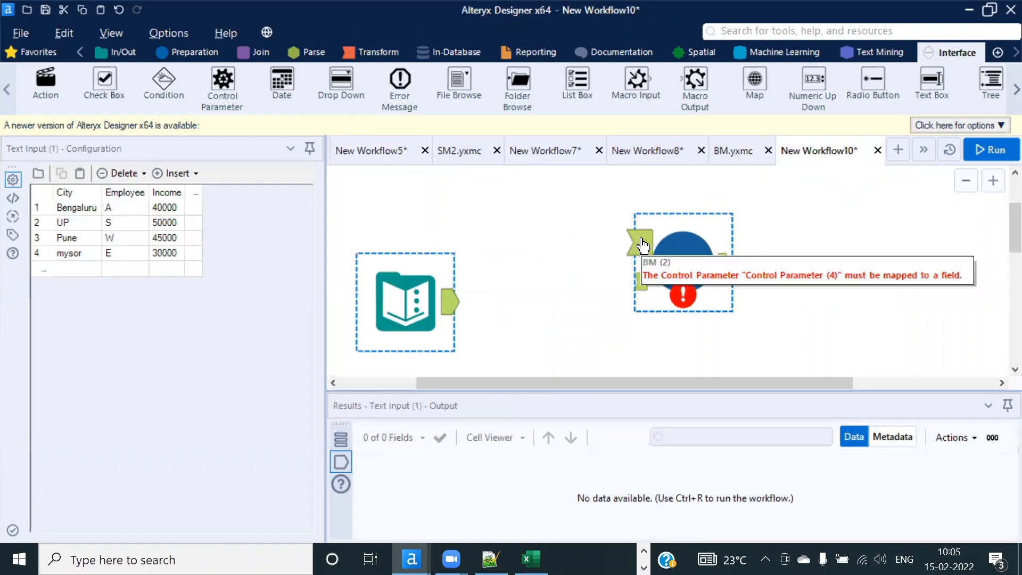
click(630, 267)
mouse_move(643, 258)
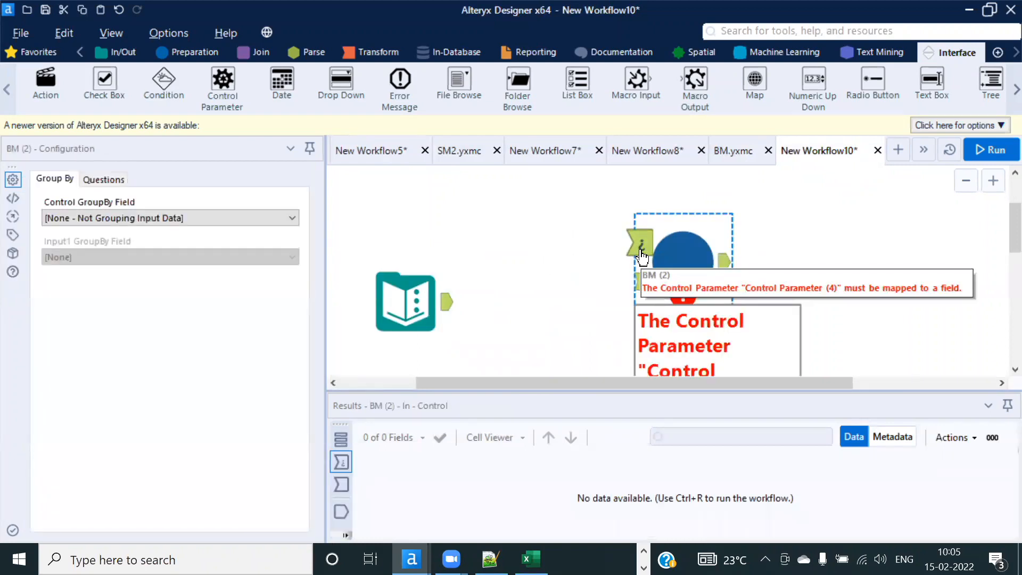
scroll(642, 258, down, 2)
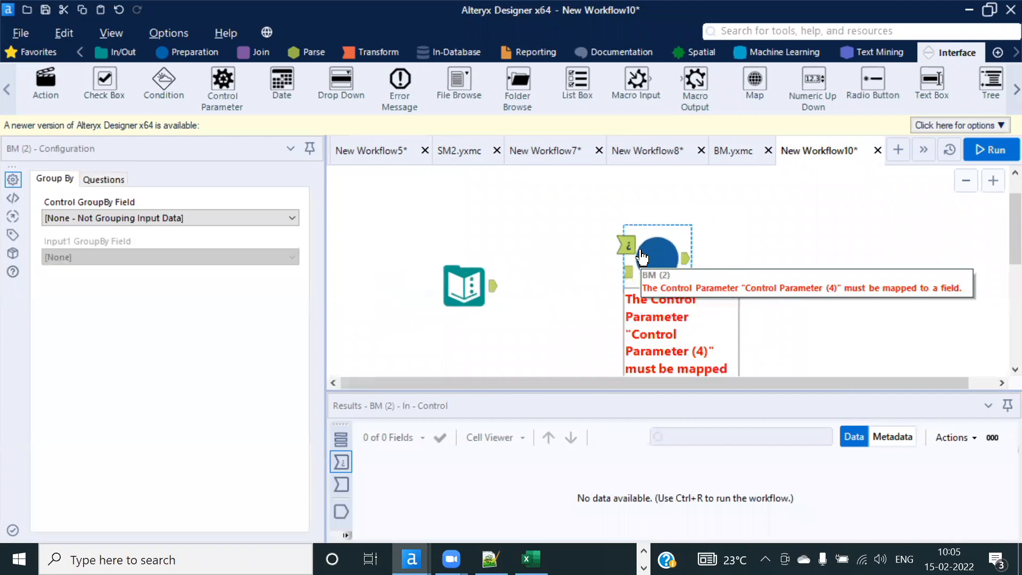
Step: Add a second Text Input tool above the first one and enter the values 10 and 20 in a single column
click(123, 52)
drag(383, 79, 464, 190)
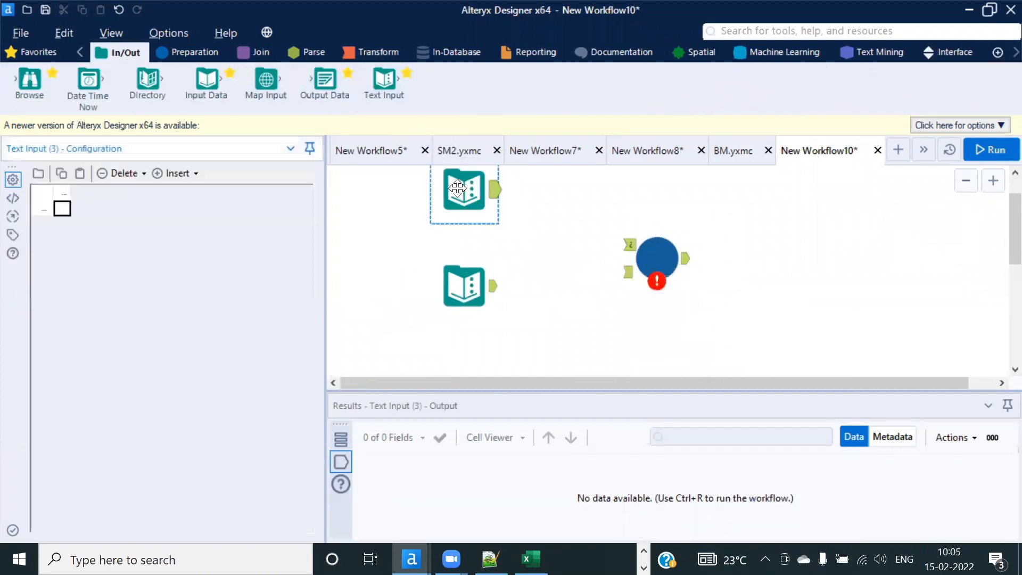
text(10)
key(Return)
text(20)
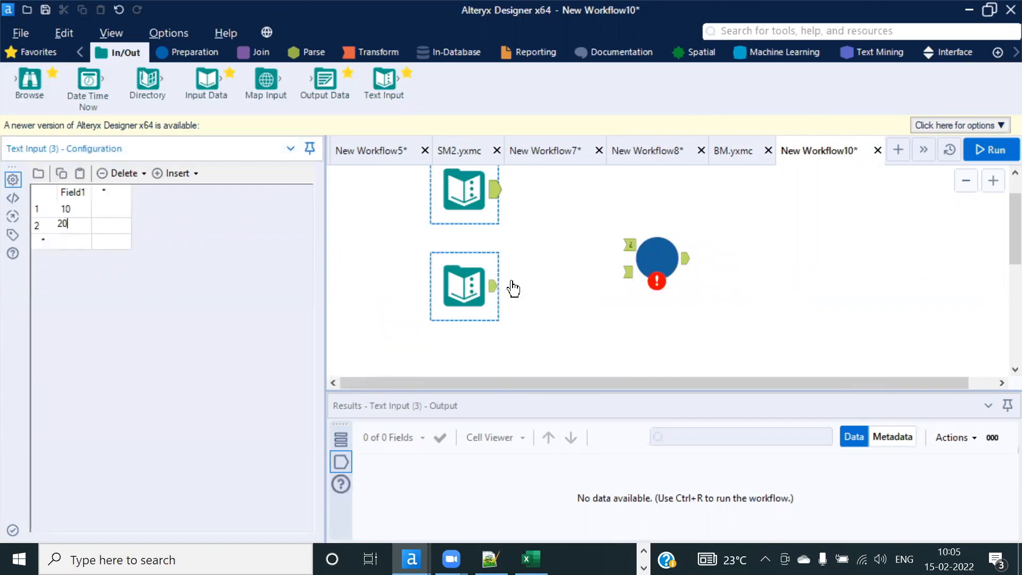
Step: Connect the employee income data to the BM macro's data input and the 10 and 20 values to its control input
click(435, 287)
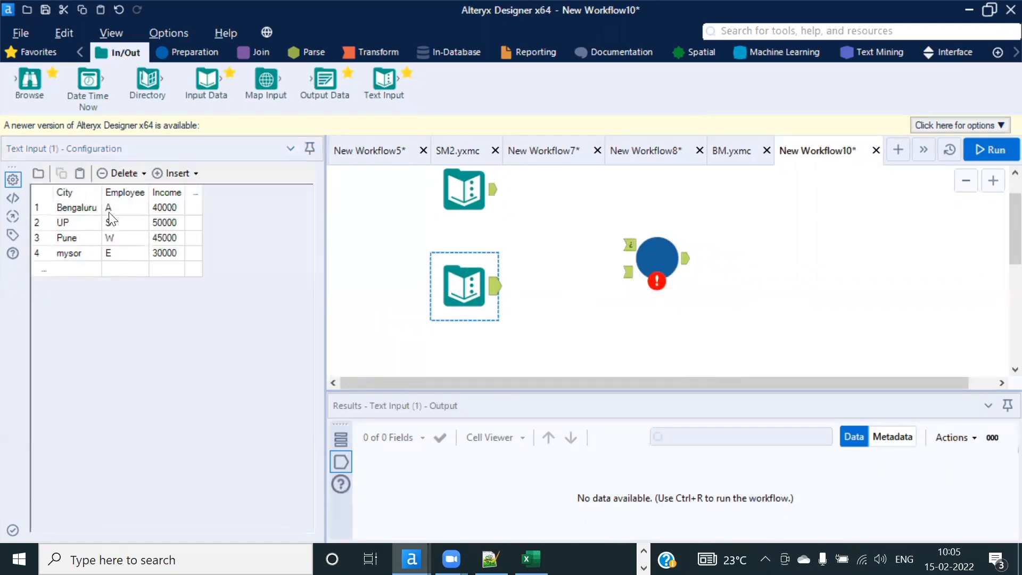
drag(495, 288, 626, 281)
click(486, 195)
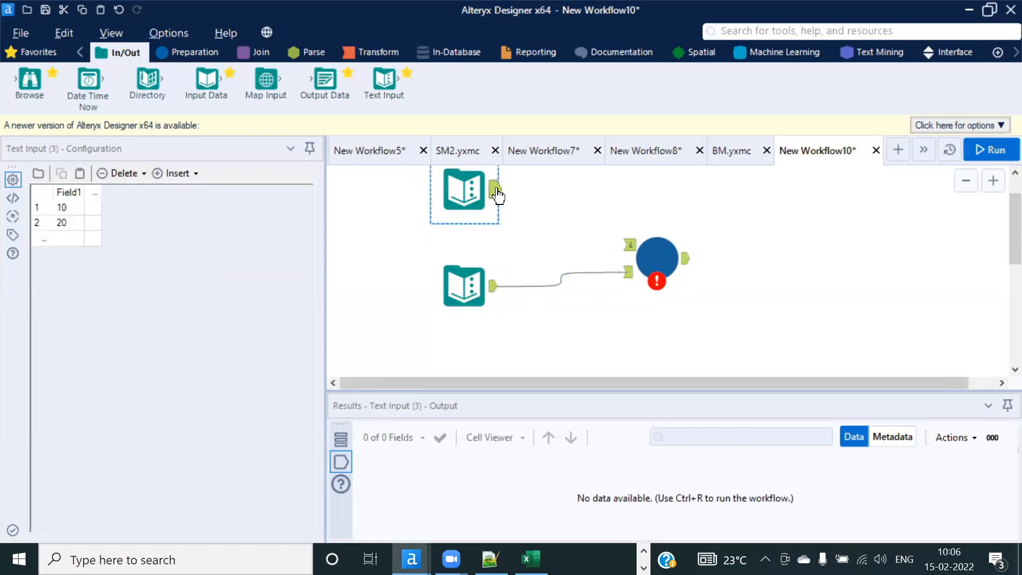
drag(495, 190, 630, 244)
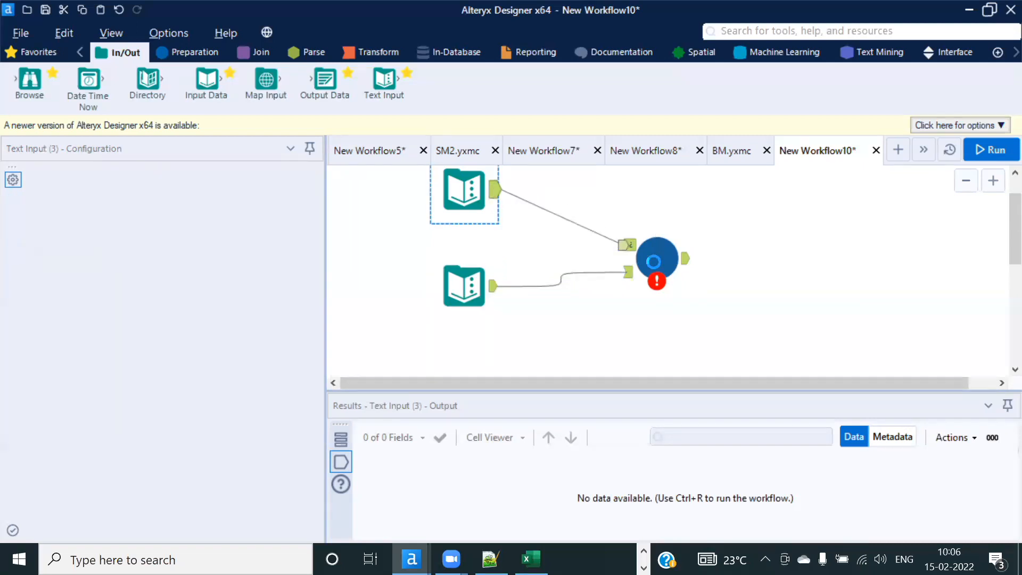
Step: Compare the data in the two Text Input tools and map the BM macro's Control Parameter (4) to Field1, leaving the control data ungrouped
click(460, 287)
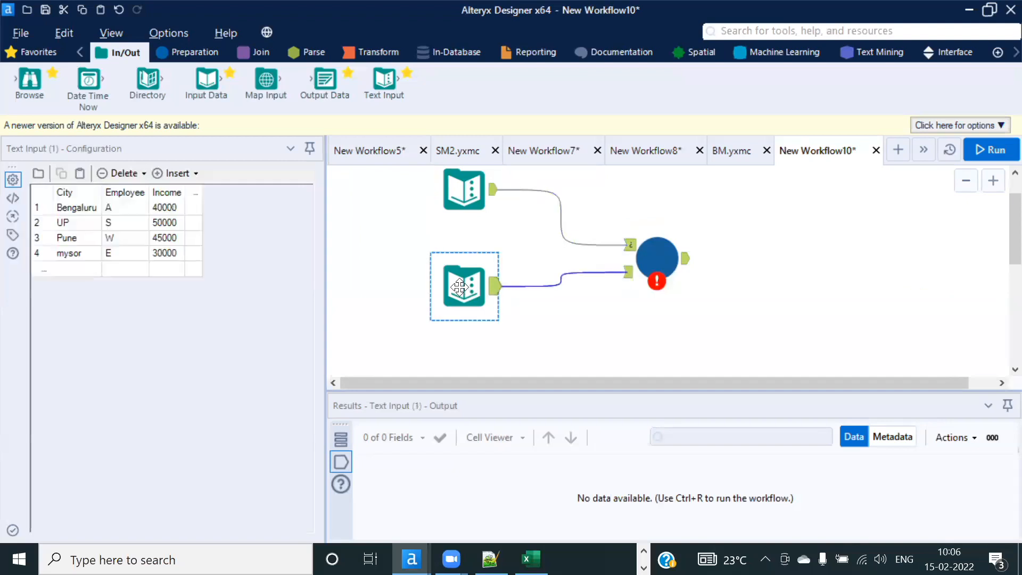
click(464, 193)
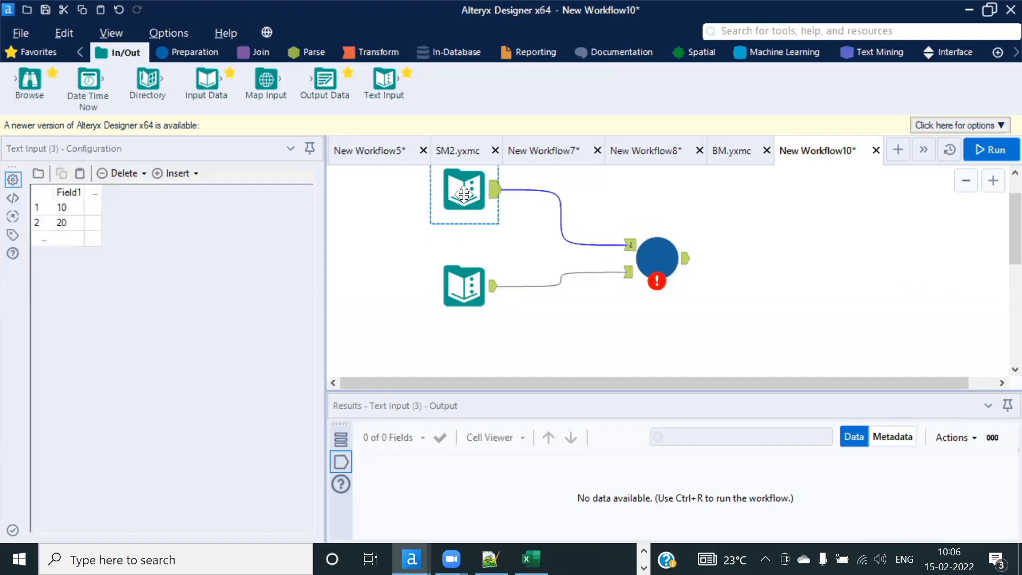
click(69, 208)
click(458, 287)
click(464, 192)
click(654, 252)
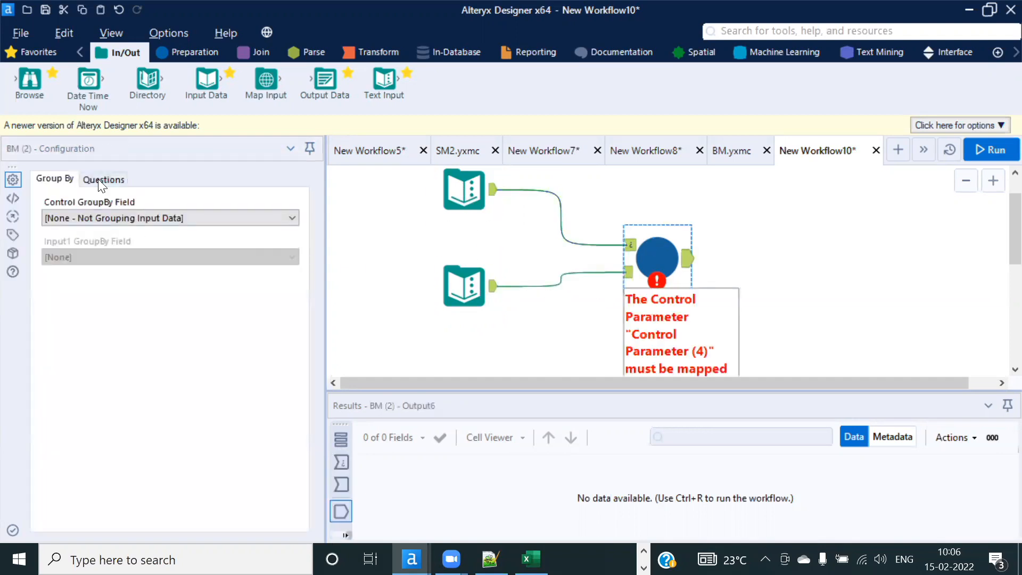
click(148, 214)
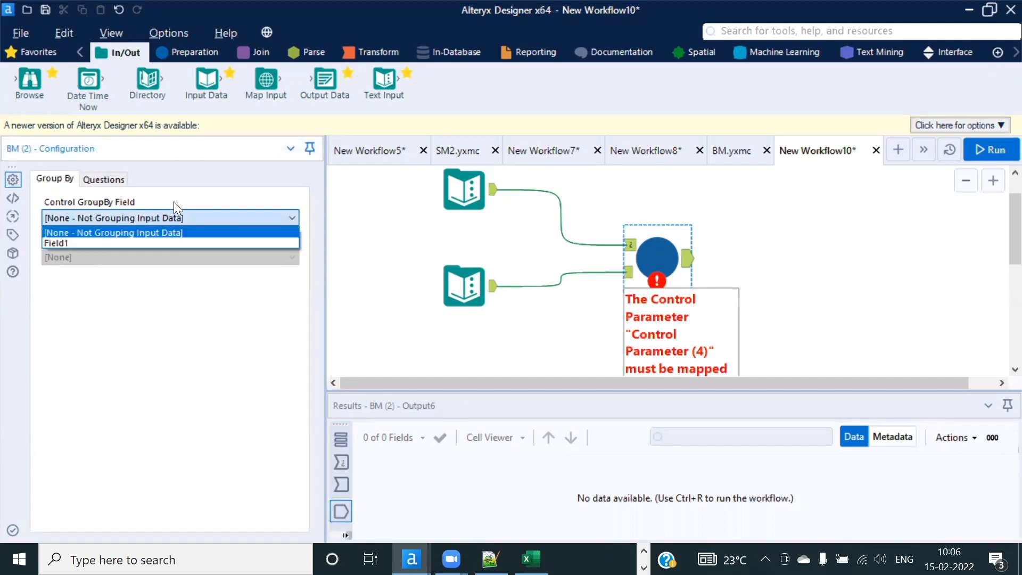
click(116, 226)
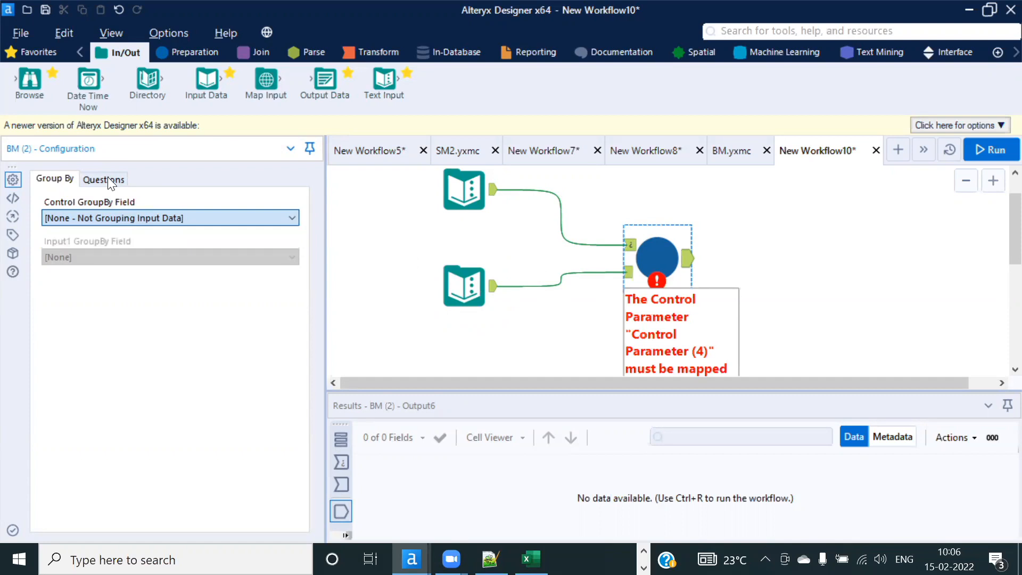
click(105, 176)
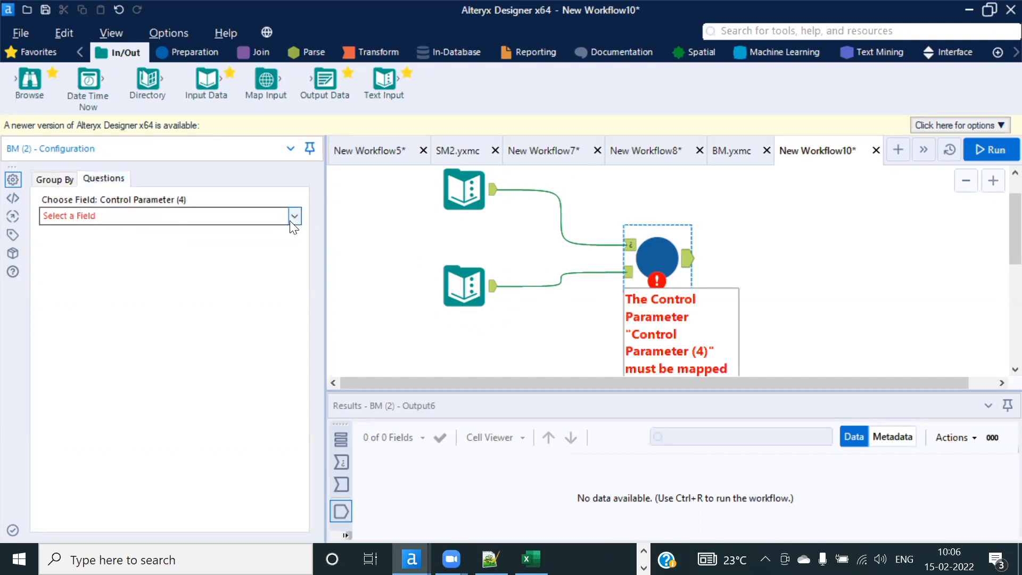
click(80, 216)
click(68, 245)
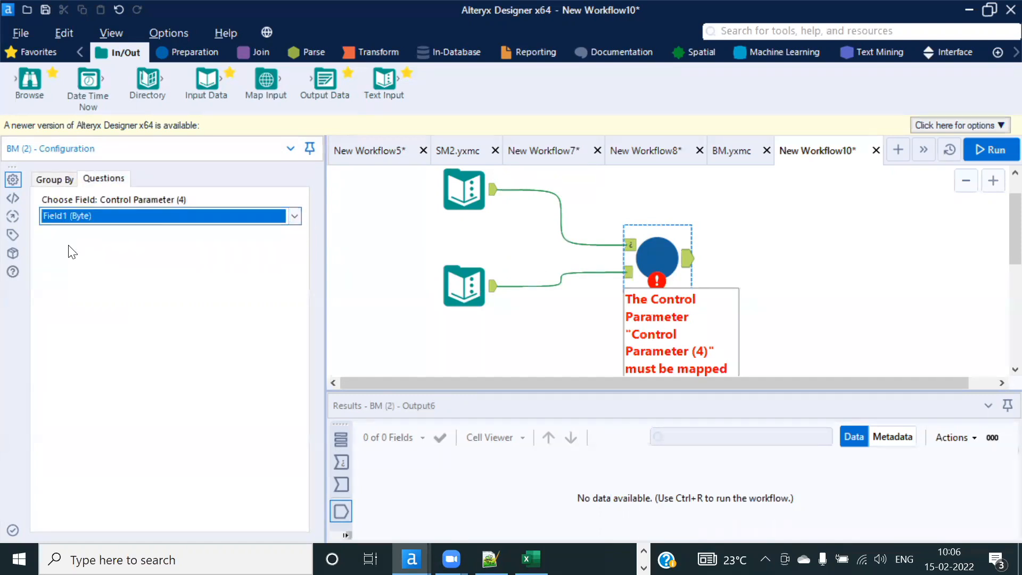
Step: Rename the Field1 column of the upper text input as Batches and map the BM macro's control parameter to Batches
double_click(68, 193)
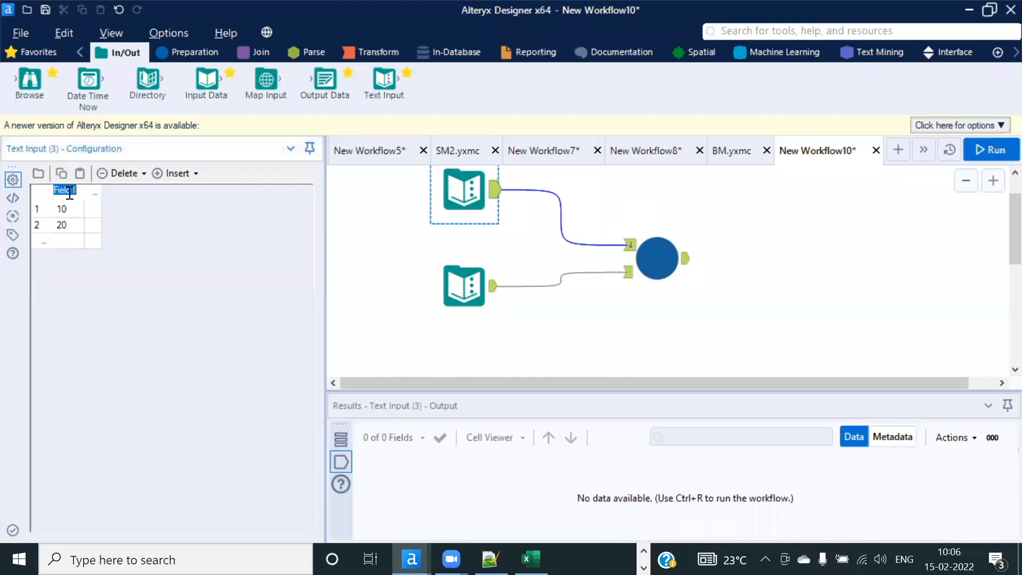
text(Batches)
click(676, 257)
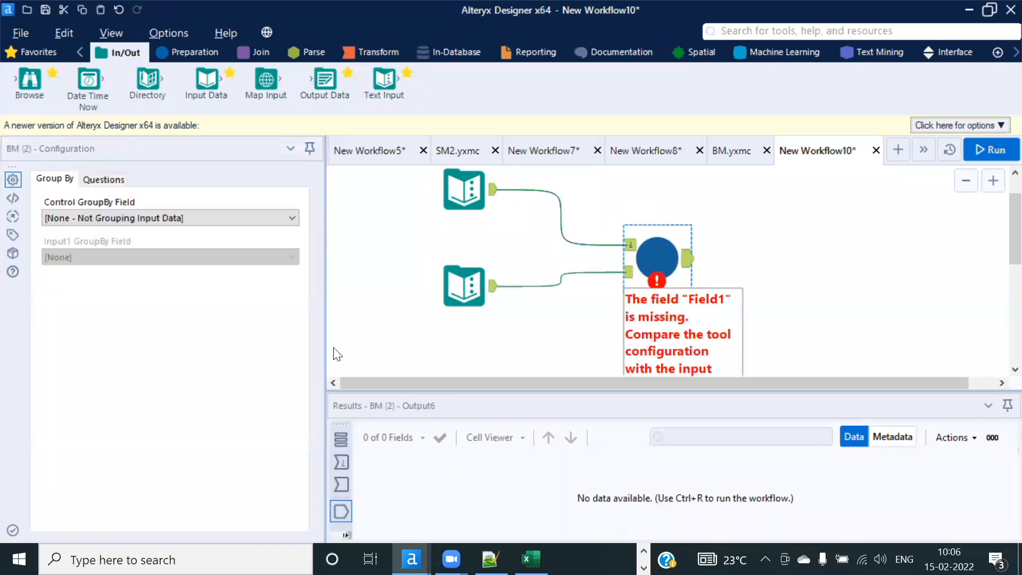
click(104, 178)
click(141, 215)
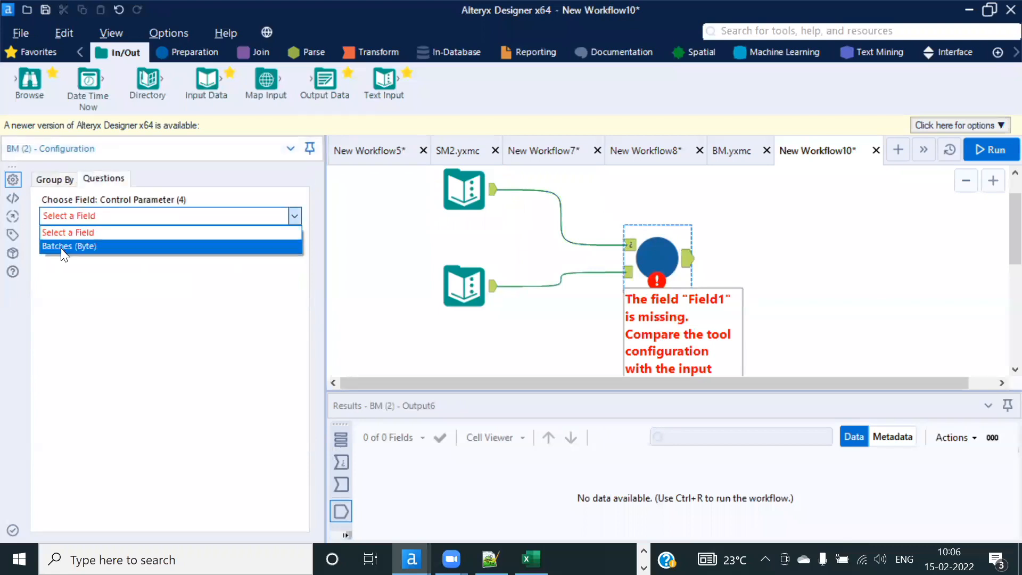
click(61, 246)
Step: Run the workflow and display the lower text input's data followed by the BM macro's output in an enlarged results area
click(995, 149)
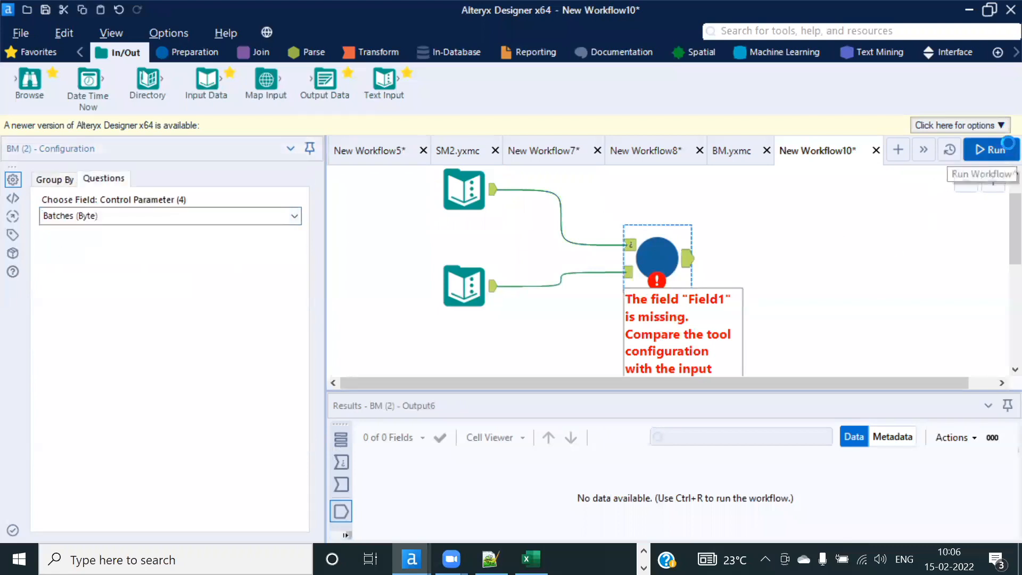
click(650, 341)
click(464, 286)
drag(517, 392, 502, 336)
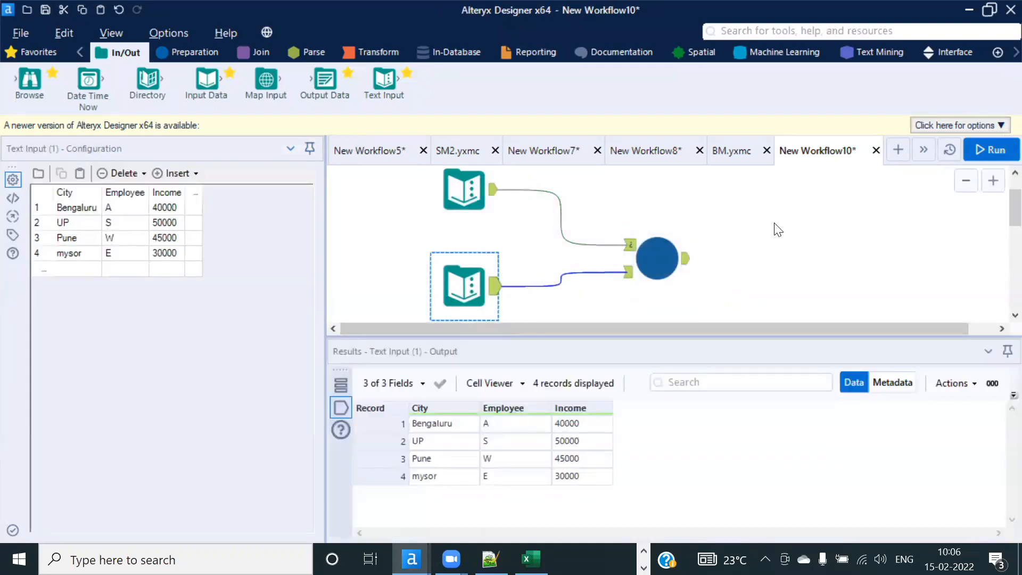
click(663, 282)
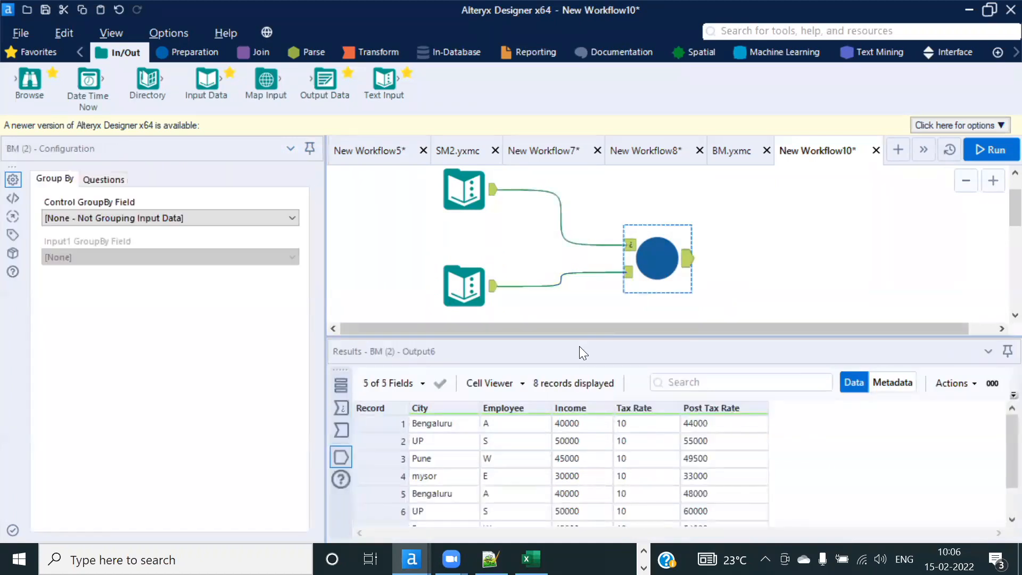
drag(564, 337, 550, 280)
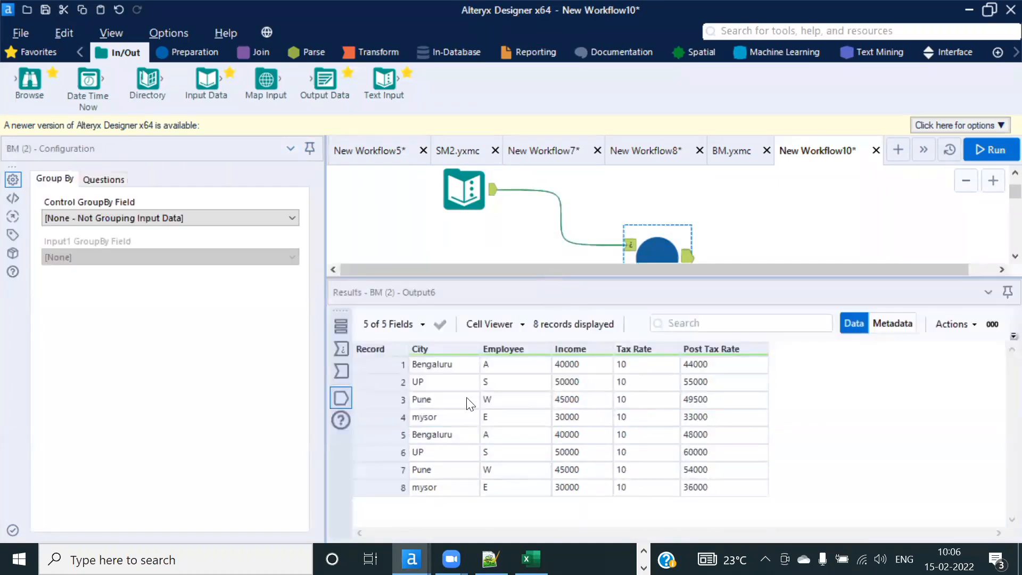
Step: Compare the first four and last four output records, checking the Tax Rate and Post Tax Rate values of each batch
drag(413, 371, 767, 422)
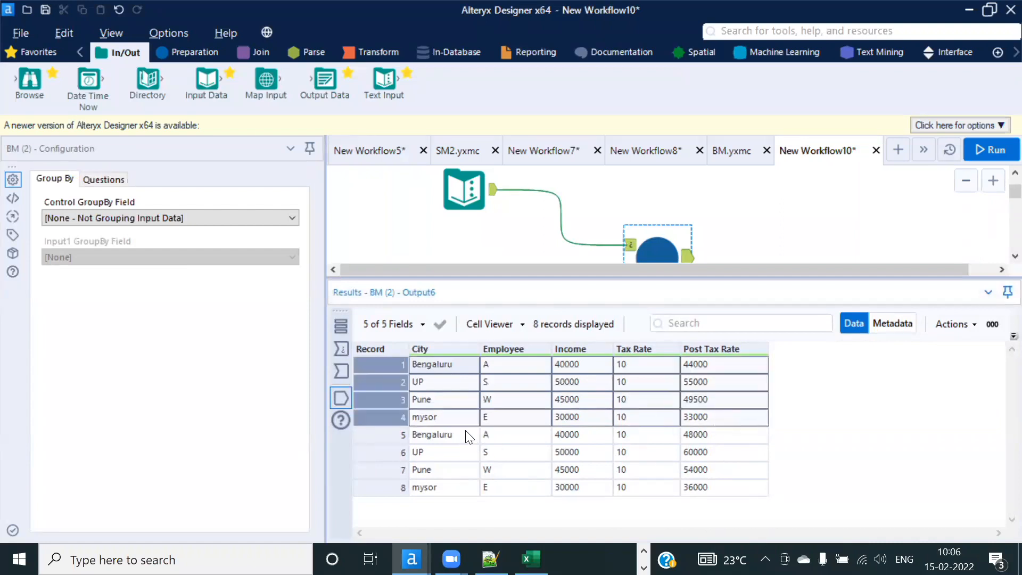
drag(468, 435, 768, 513)
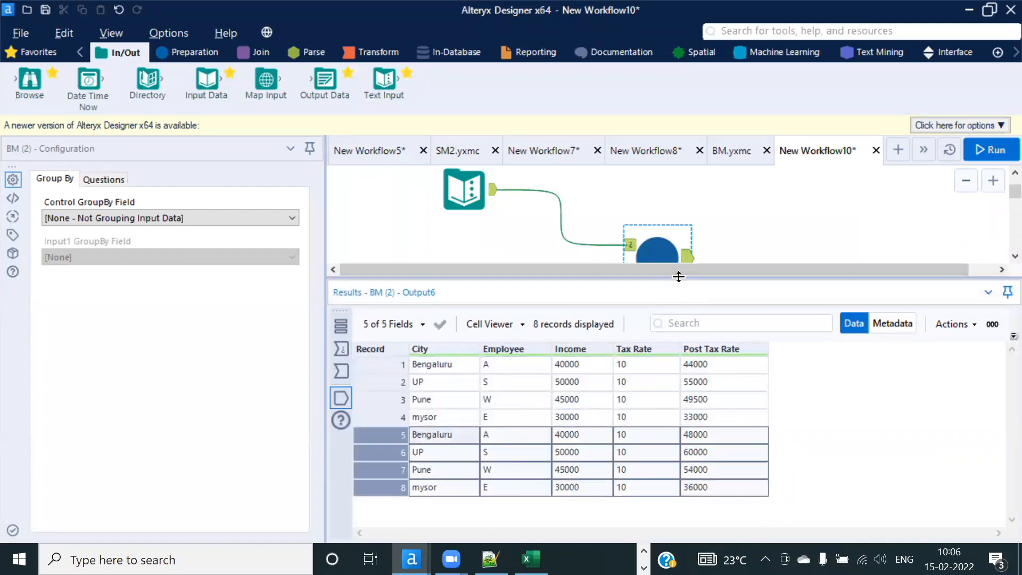
click(712, 466)
drag(703, 436, 709, 484)
click(654, 365)
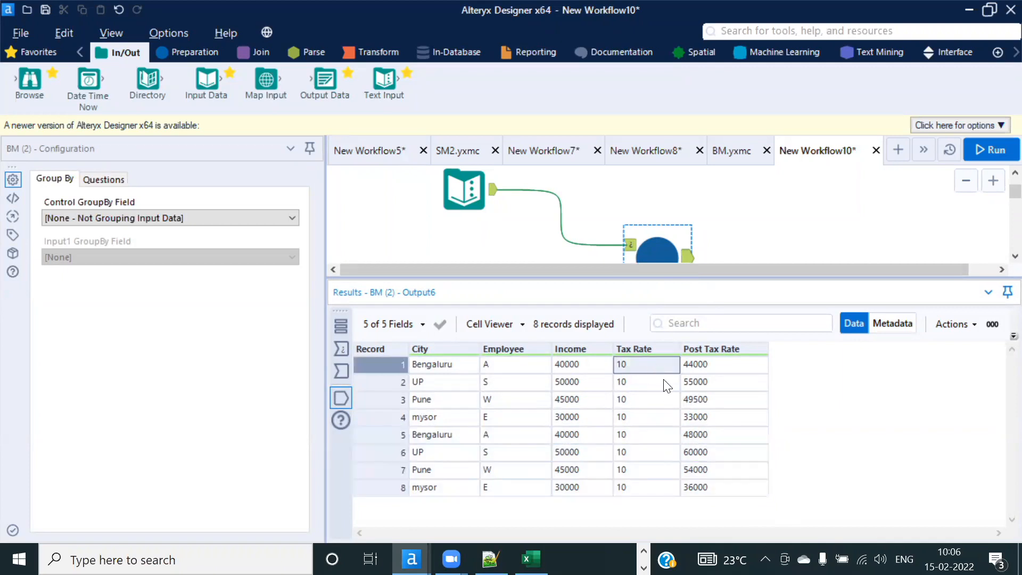
click(691, 435)
drag(720, 294, 720, 354)
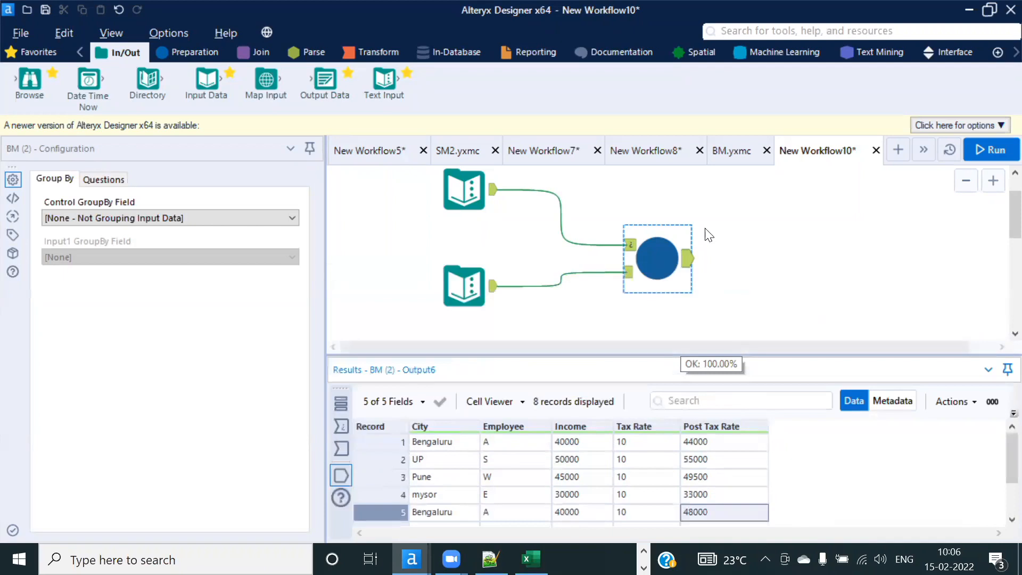
Step: Delete the Tax Rate expression from the Formula tool in BM.yxmc, save the macro and return to New Workflow10 with it refreshed
click(729, 151)
click(513, 323)
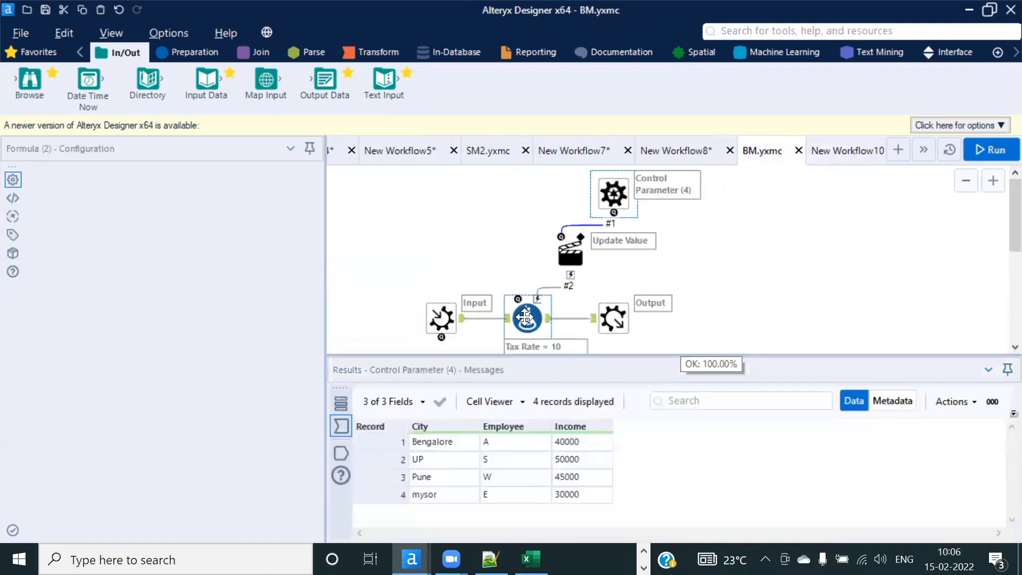
click(313, 189)
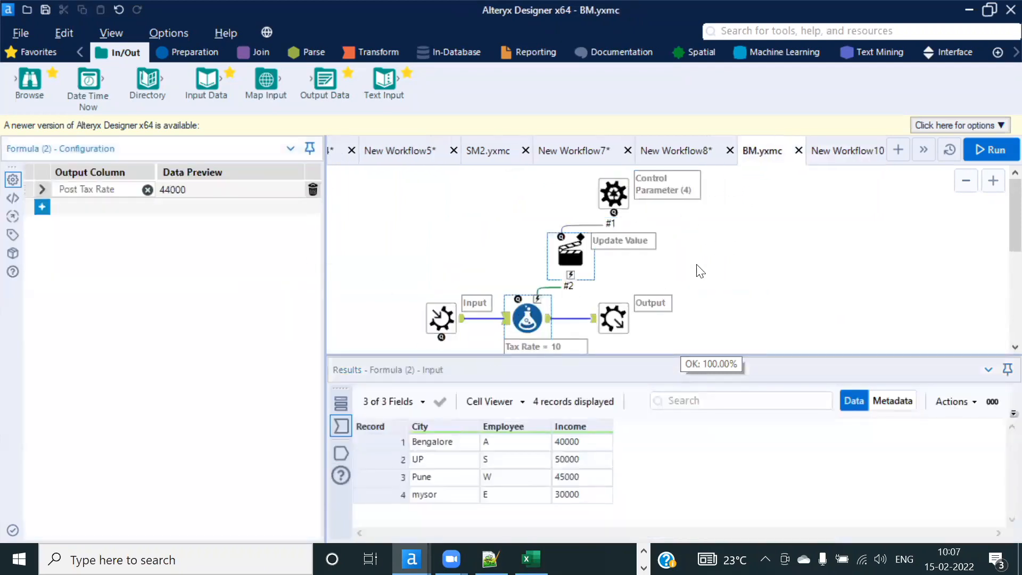
click(828, 156)
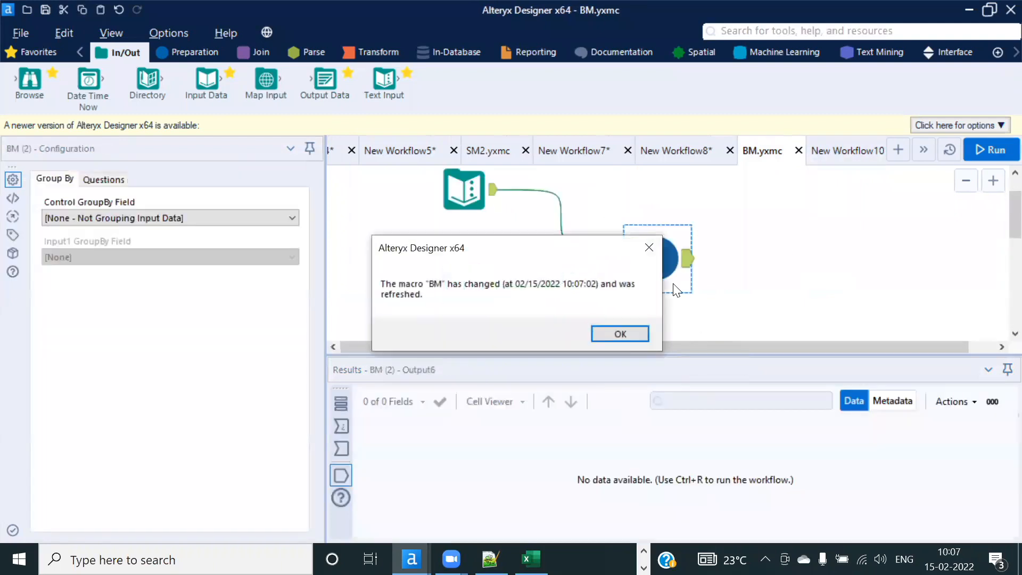
click(622, 334)
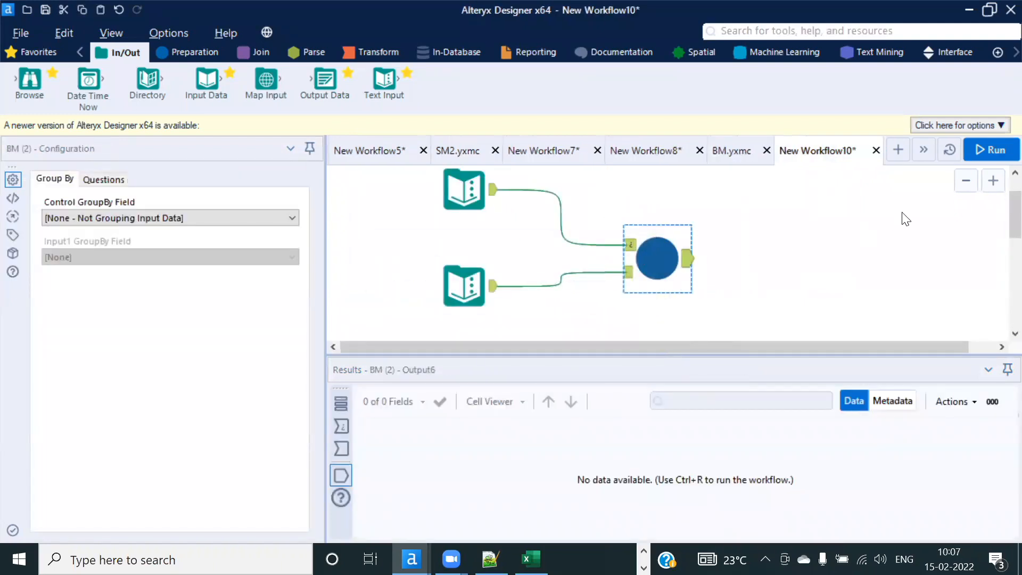
Step: Rerun New Workflow10 and check the Post Tax Rate values of the last four output records
click(994, 151)
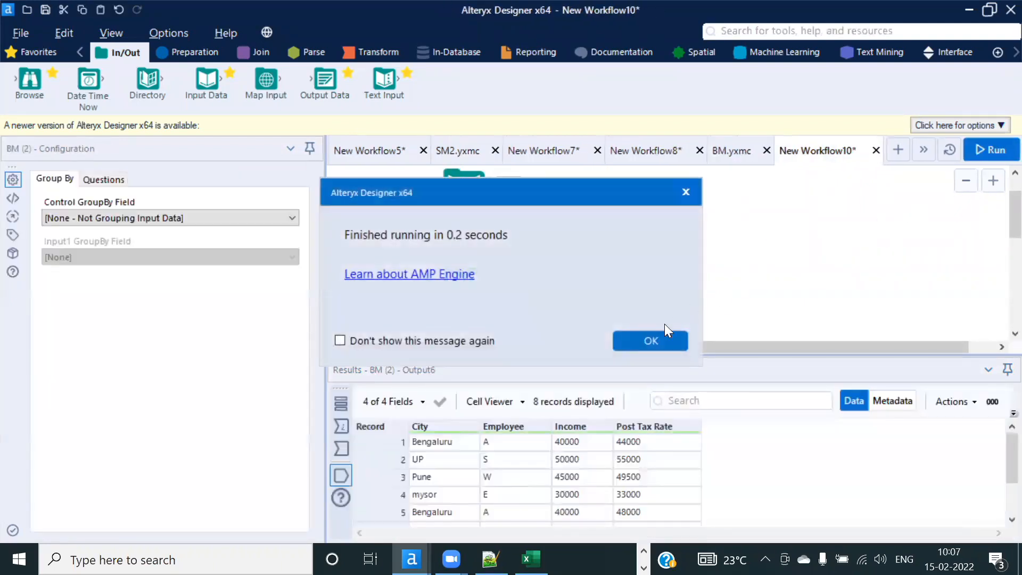
click(650, 341)
drag(636, 353, 630, 289)
drag(647, 447, 654, 516)
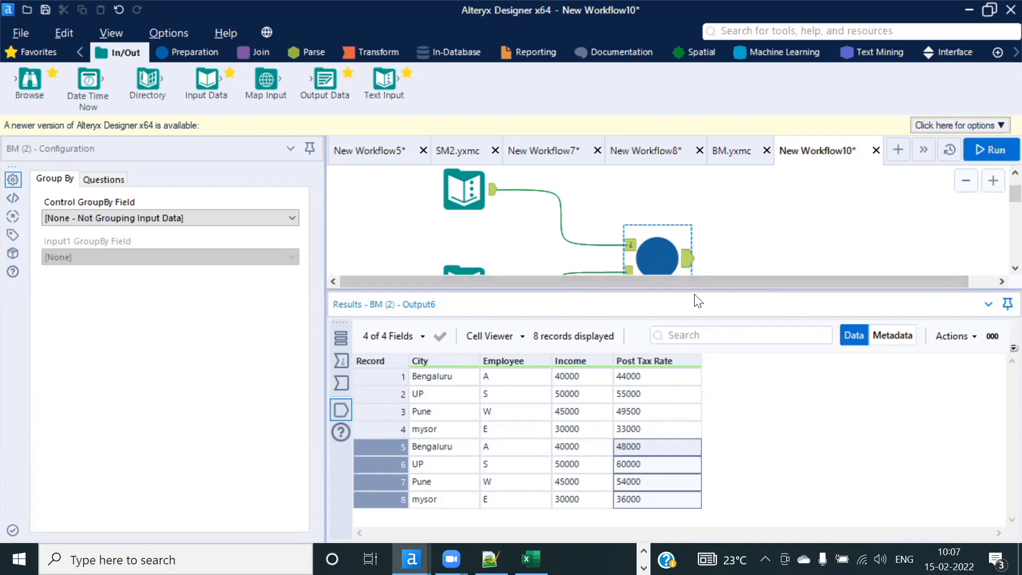
drag(684, 289, 685, 323)
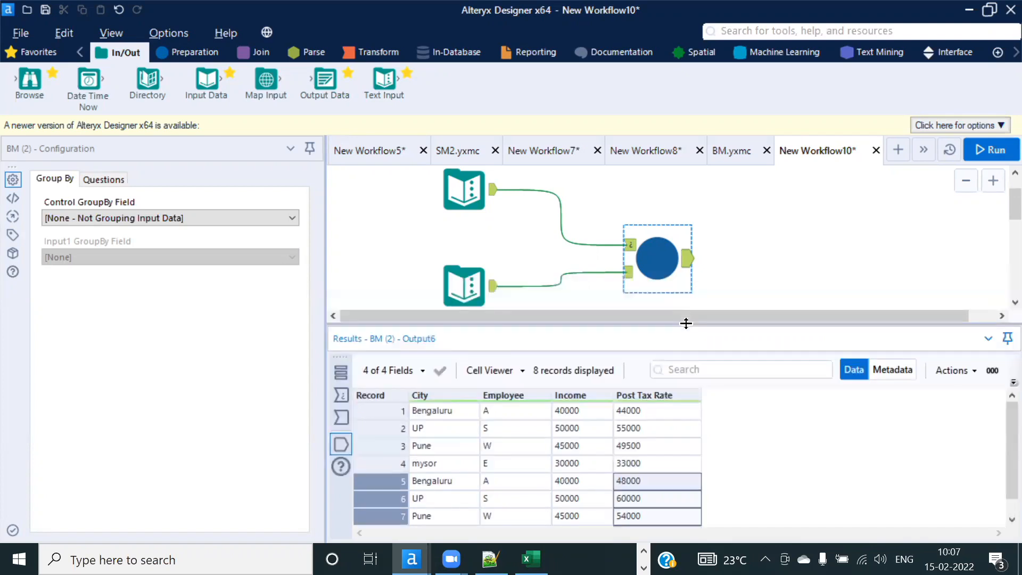
Step: Examine how the macro's output repeats every city's record for each batch, comparing incomes and post-tax values between the two batches
click(591, 450)
drag(427, 406, 659, 474)
click(584, 482)
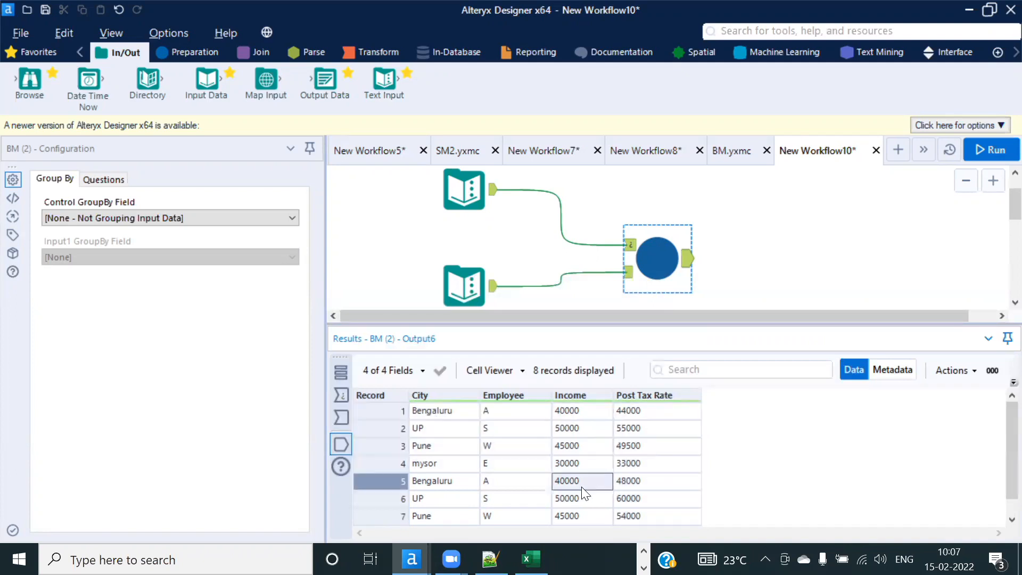
drag(452, 482, 660, 526)
scroll(652, 447, up, 1)
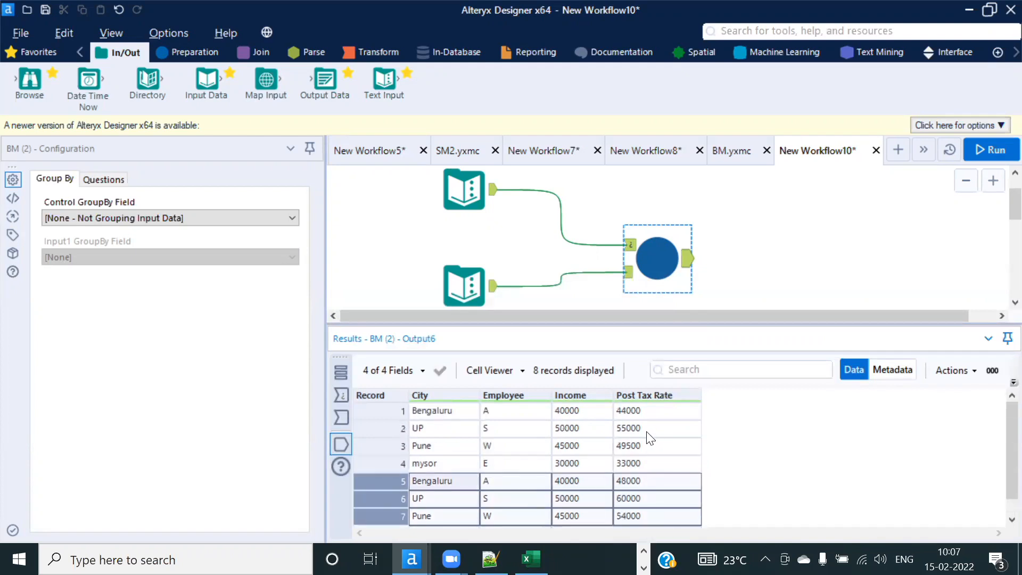
click(642, 430)
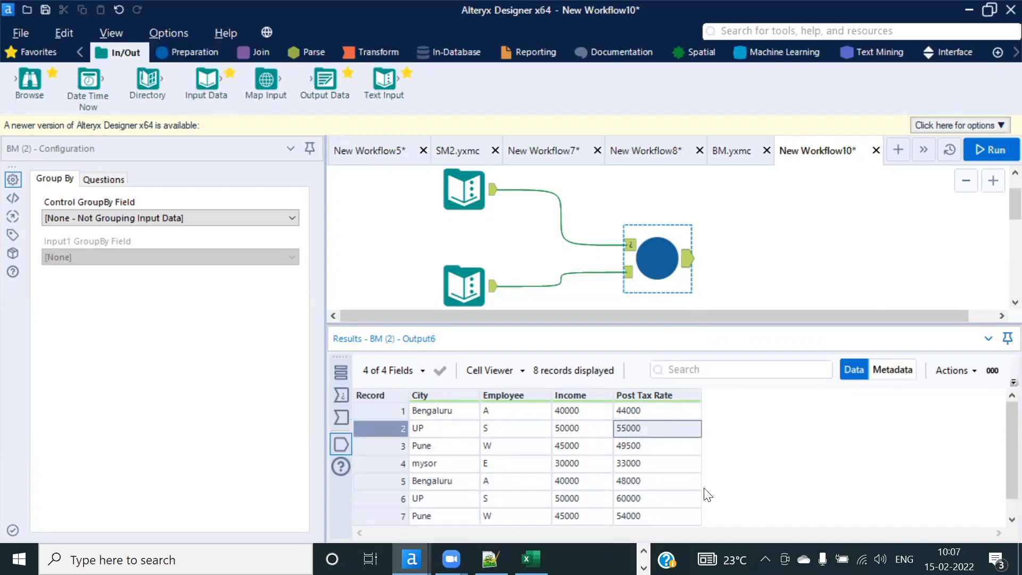
drag(445, 415, 656, 474)
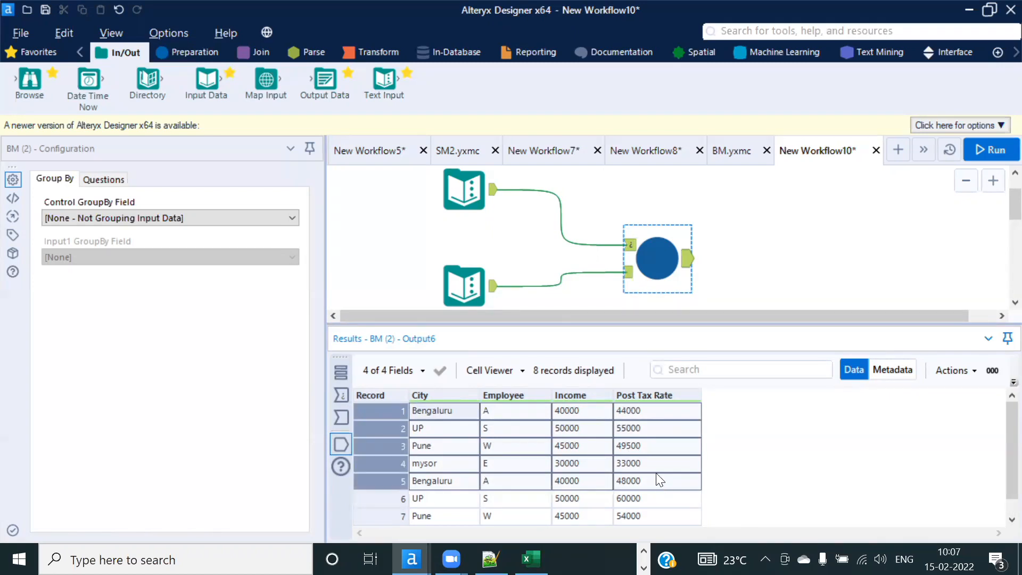
click(656, 473)
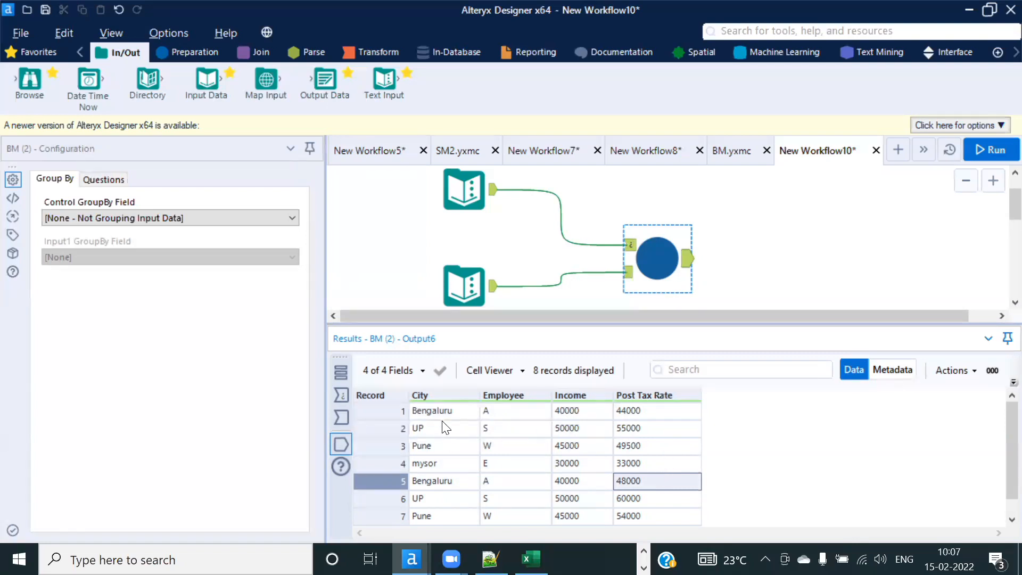
click(429, 413)
drag(429, 413, 641, 461)
click(591, 433)
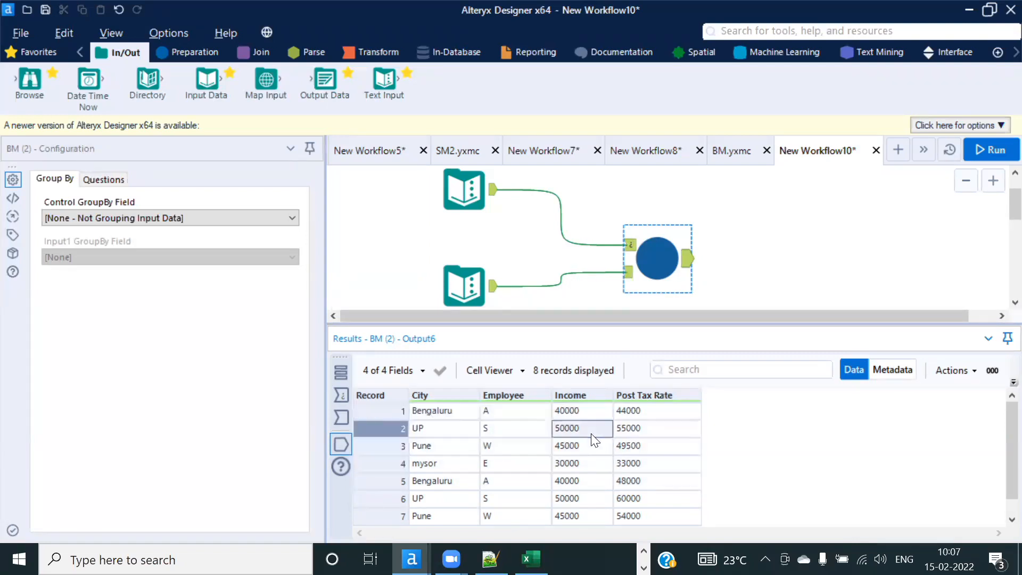
click(438, 411)
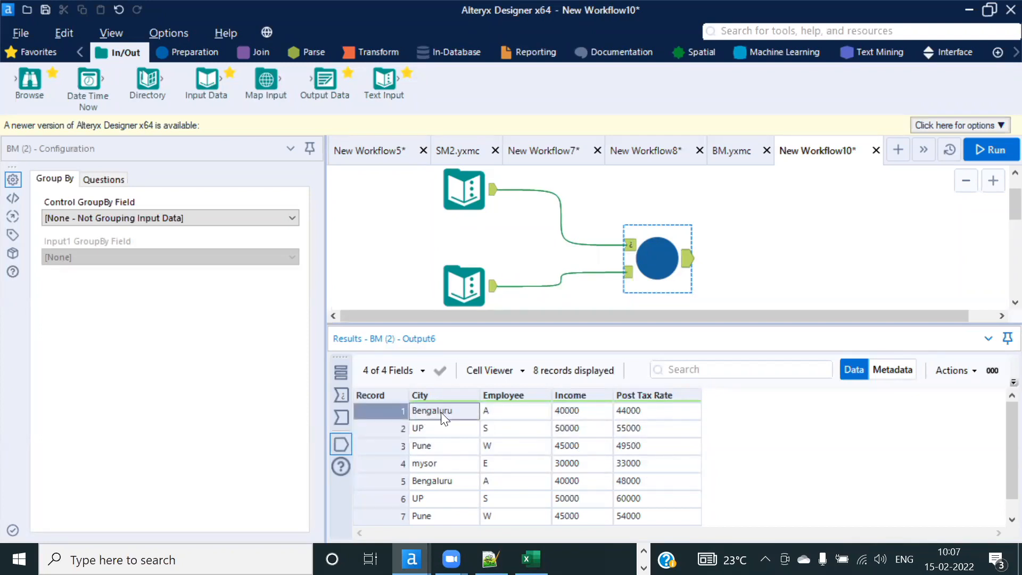
click(442, 430)
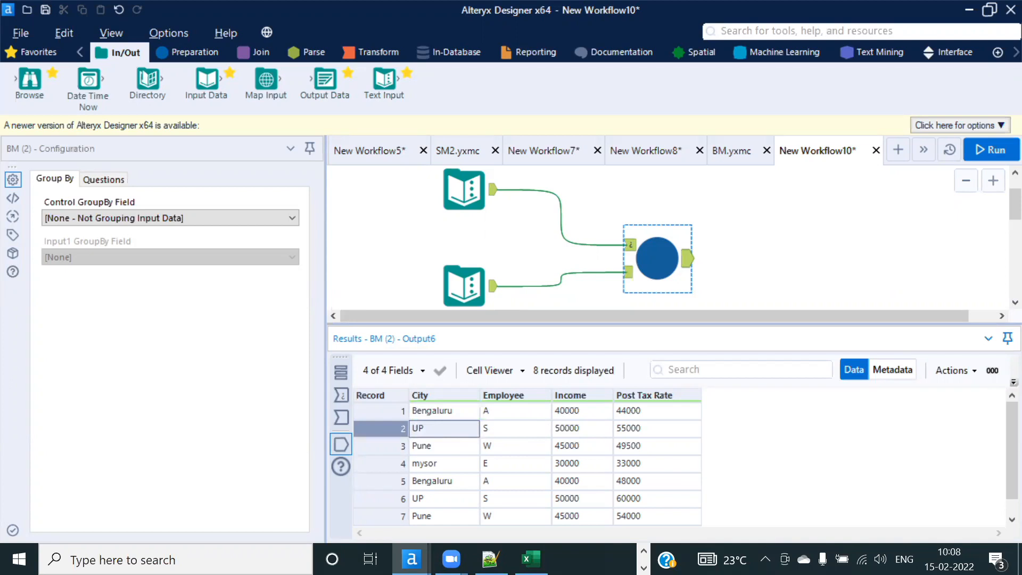
Step: Replace the Batches text input with a City and Tax Rate text input: Bengaluru 20, mysor 15, UP 30, Pune 8
click(448, 191)
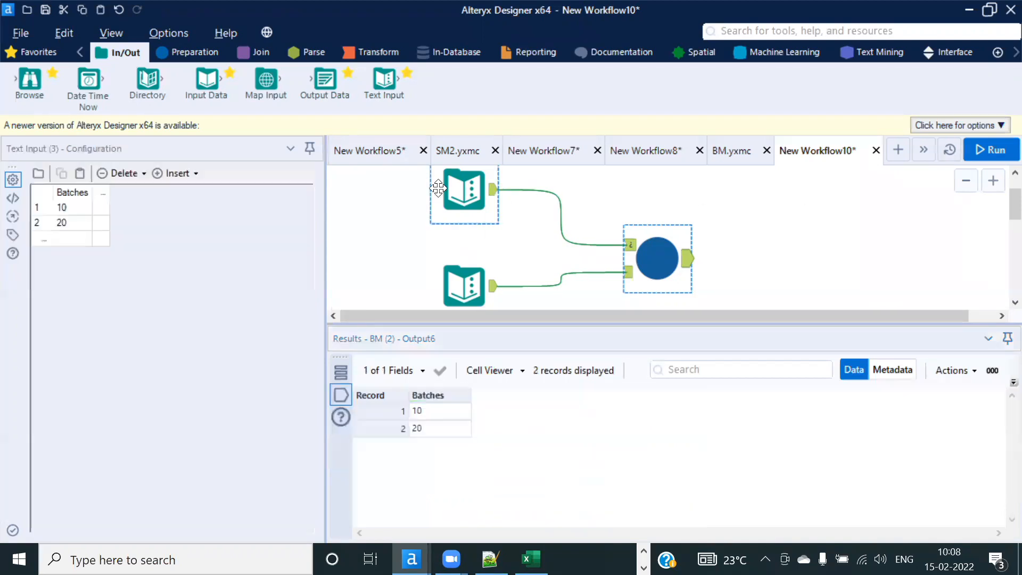
key(Delete)
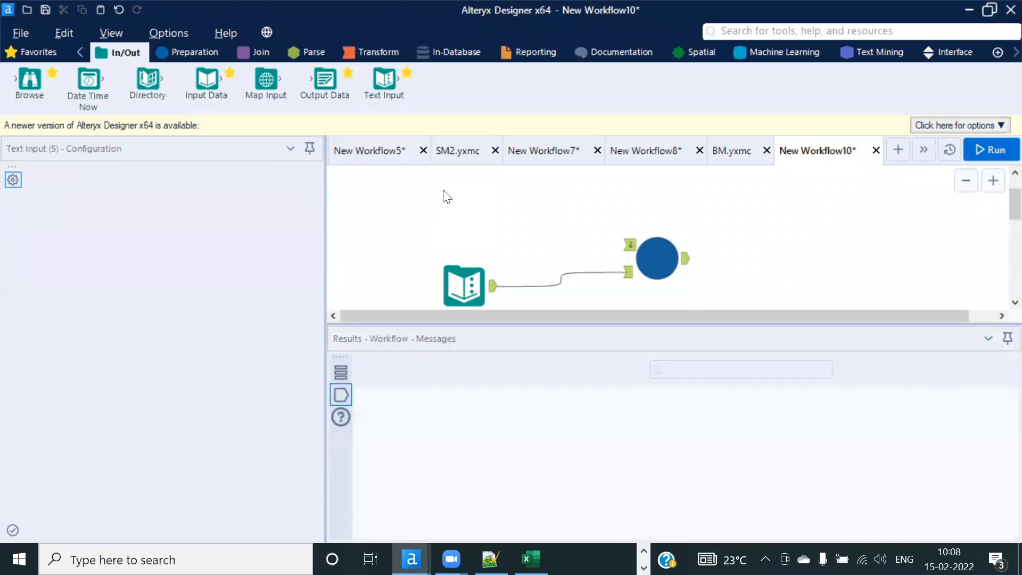
key(ctrl+z)
drag(474, 210, 472, 195)
drag(559, 247, 585, 214)
key(Delete)
click(477, 203)
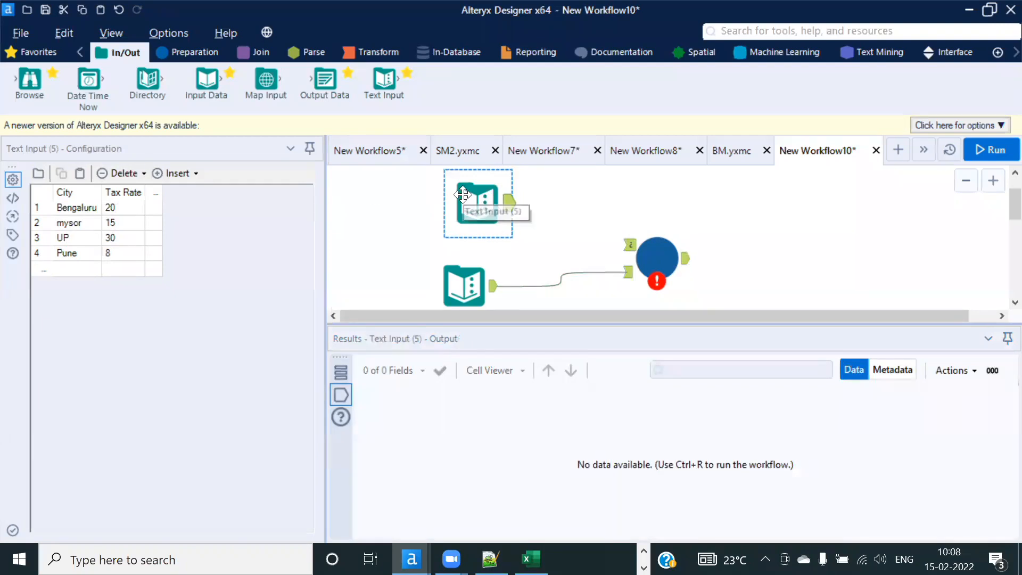
Step: Compare the City entries of the two text inputs and the tax rate listed for each city
click(450, 273)
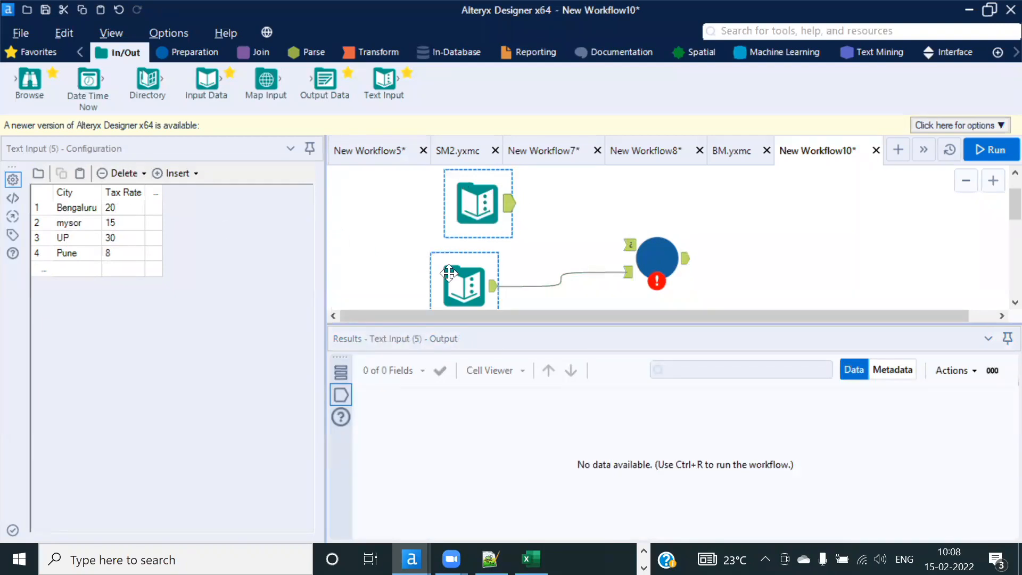
click(76, 211)
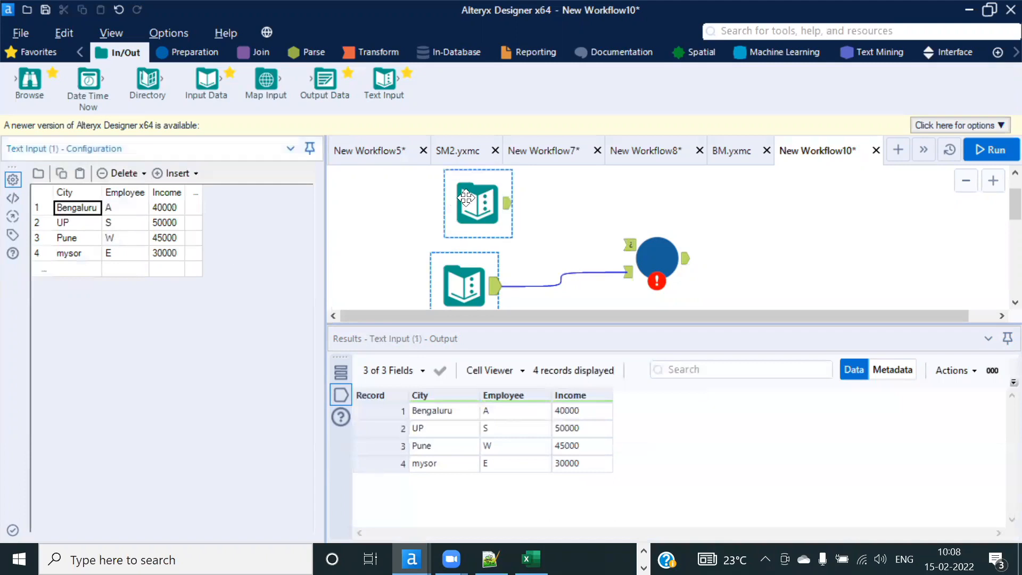
click(494, 194)
click(73, 208)
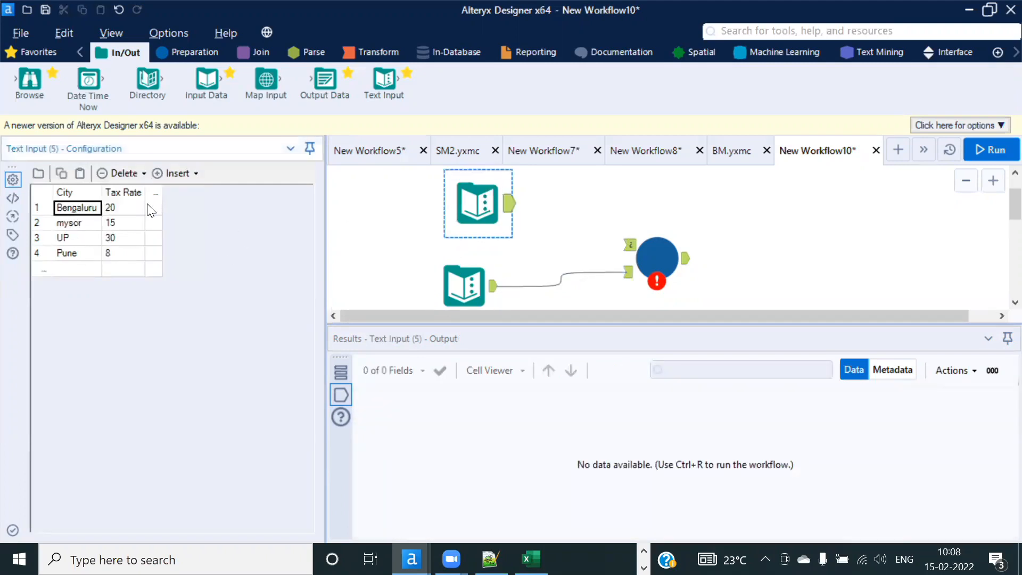
click(126, 211)
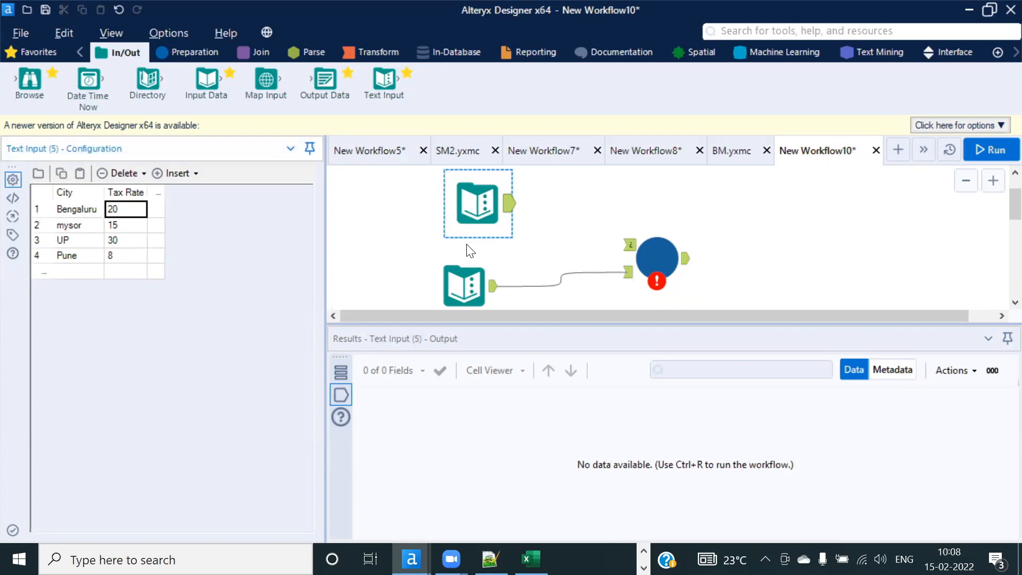
click(66, 211)
click(457, 276)
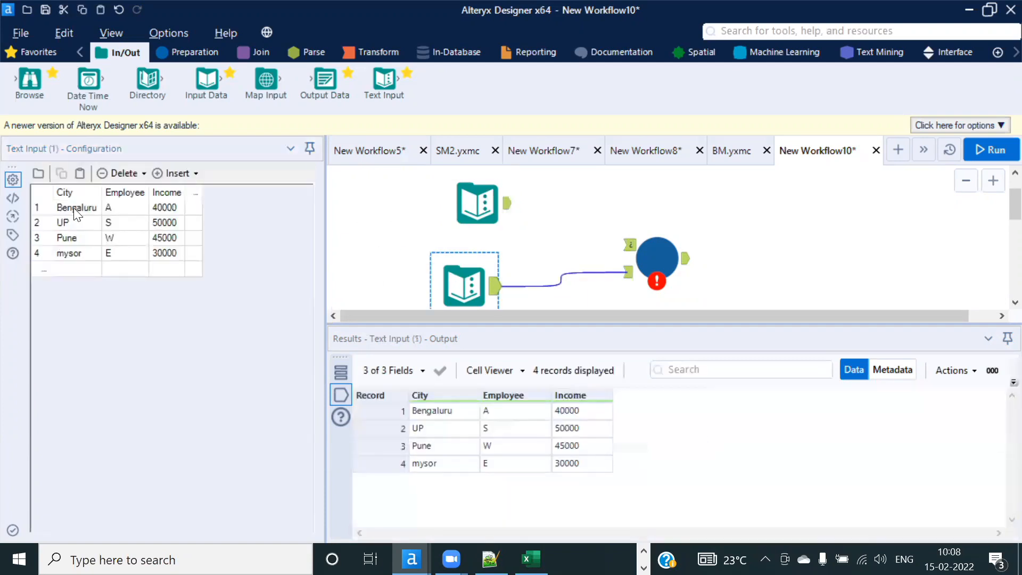
click(468, 201)
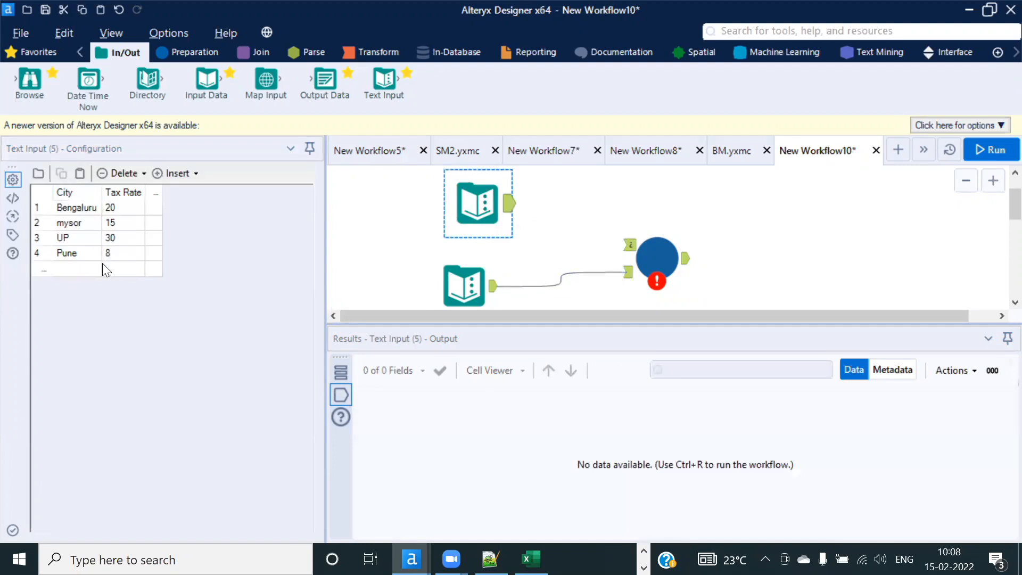
Step: Connect the City and Tax Rate text input to the BM macro's control input and group the control data by City
drag(509, 203, 659, 254)
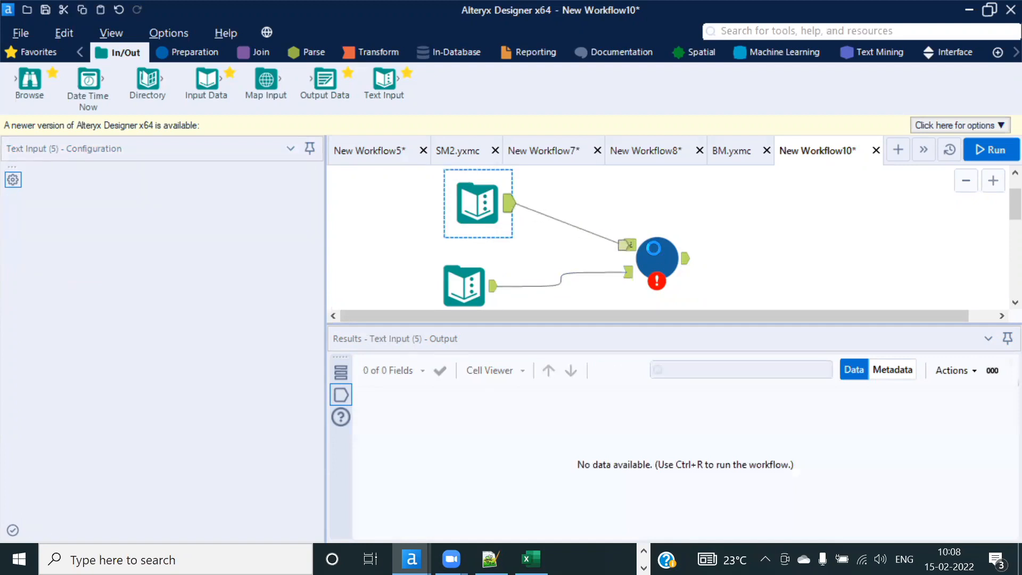
click(659, 255)
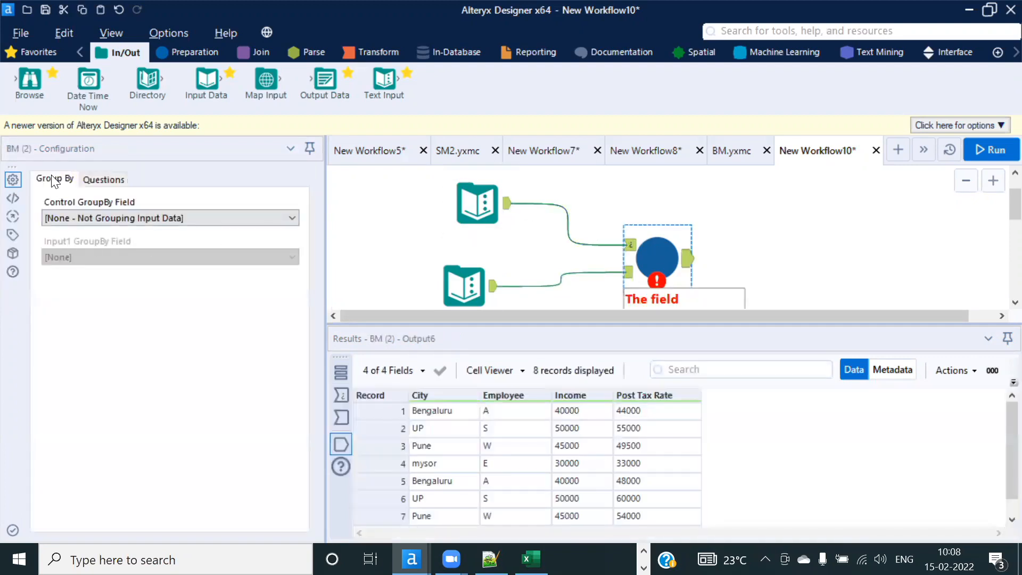
click(96, 218)
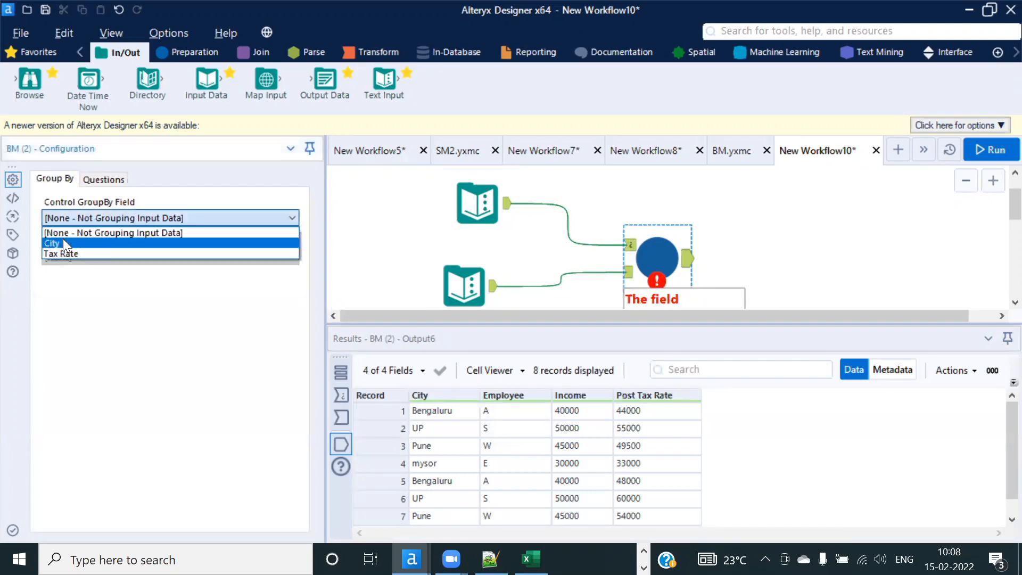
click(63, 239)
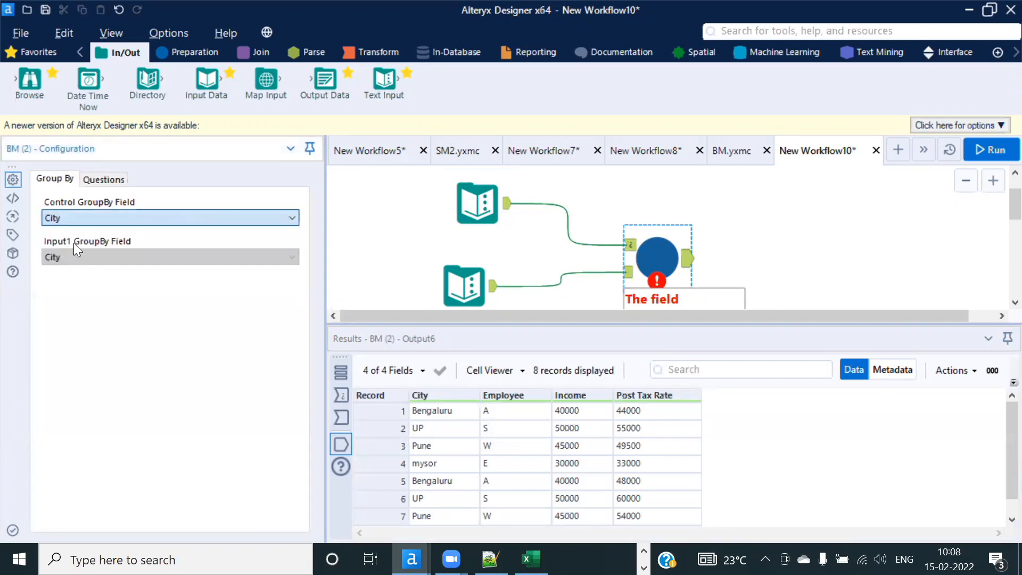
Step: Choose Tax Rate as the field for the BM macro's Control Parameter (4)
click(102, 180)
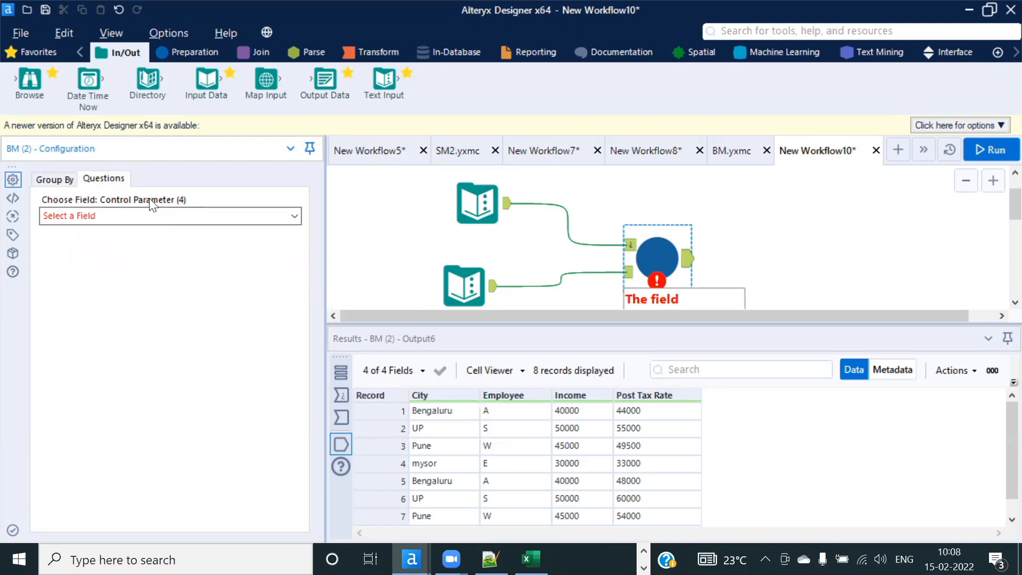
click(293, 216)
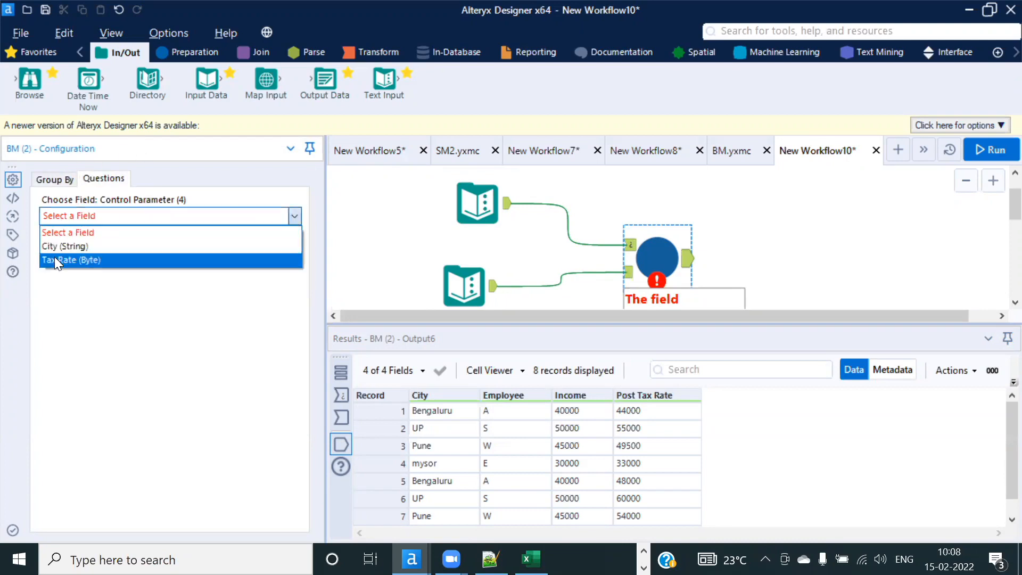
click(57, 260)
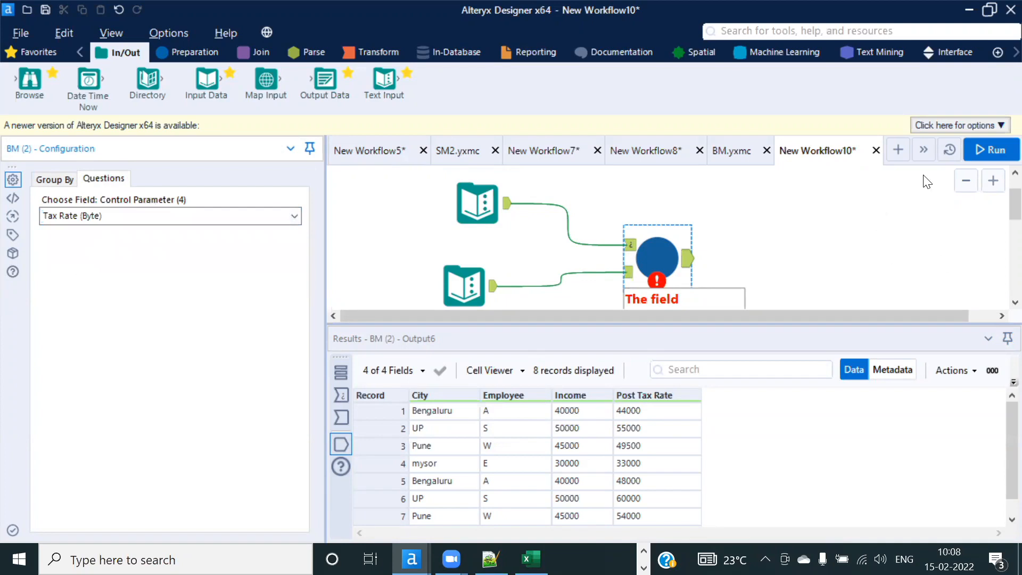
Step: Run New Workflow10 and check the Post Tax Rate values for Pune and UP in the macro output
click(990, 149)
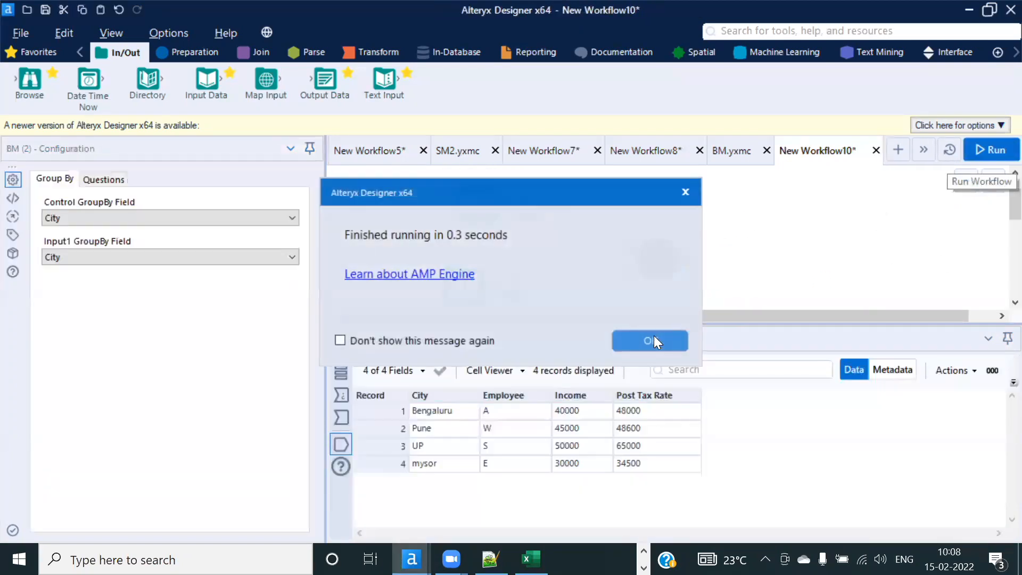
click(652, 336)
drag(620, 318, 620, 301)
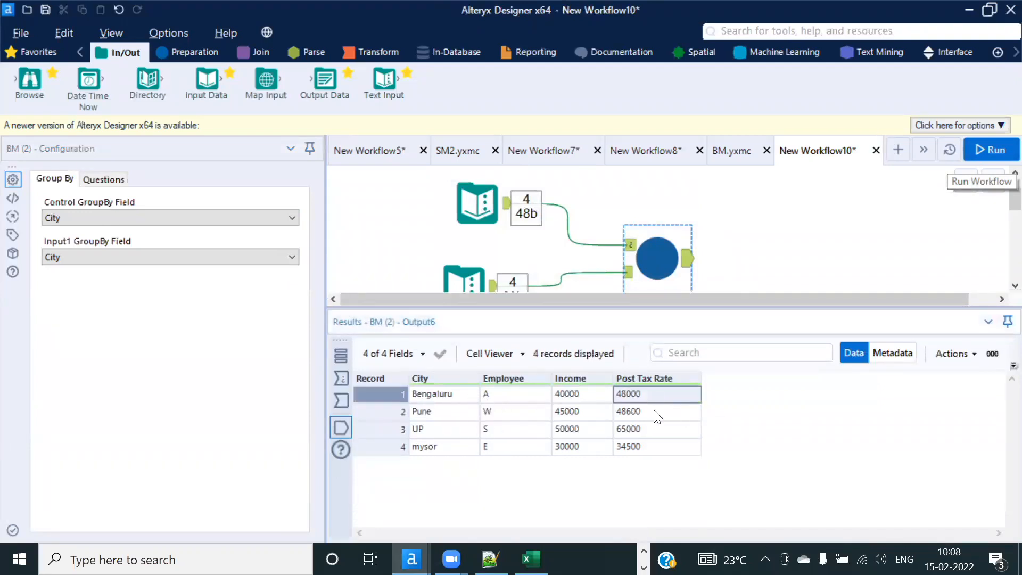
click(426, 413)
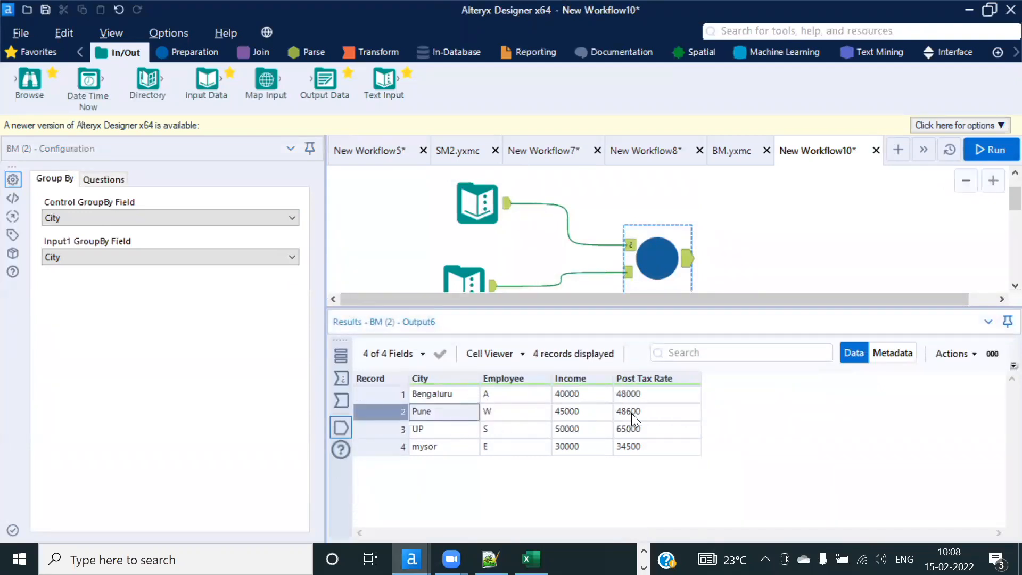
click(453, 430)
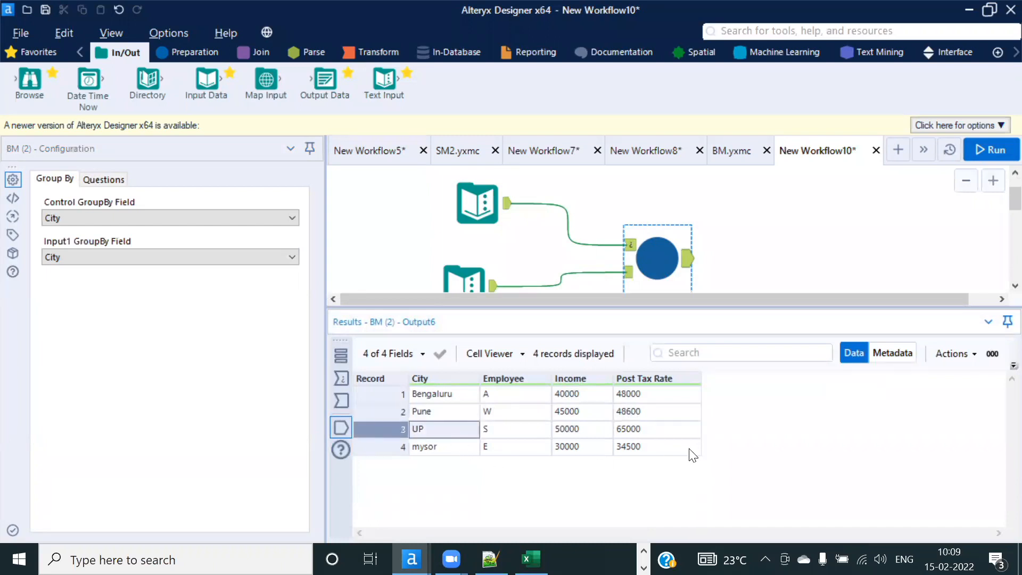
click(648, 433)
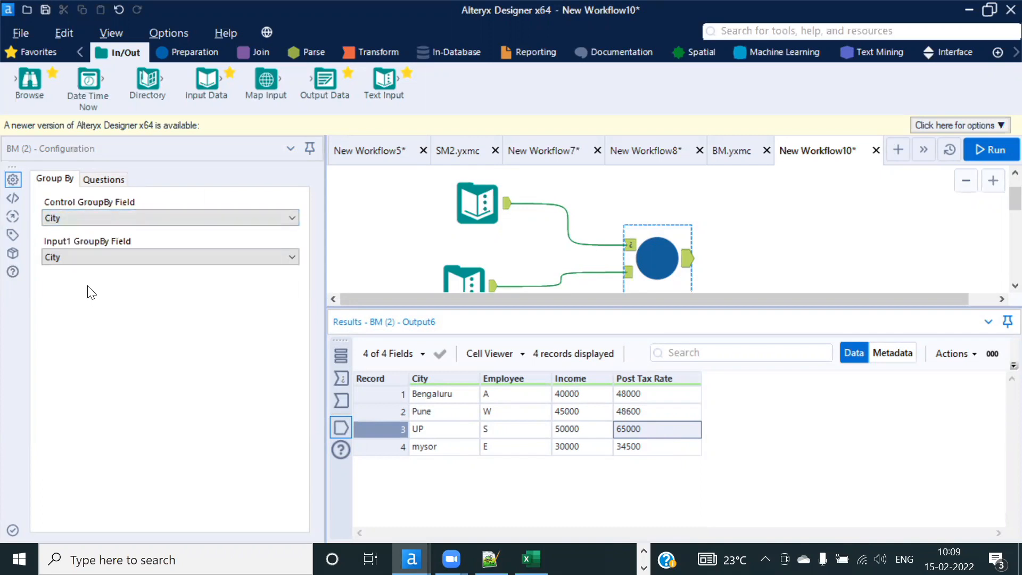
Step: Set the BM macro's Control GroupBy Field to None - Not Grouping Input Data and review both text inputs
click(298, 219)
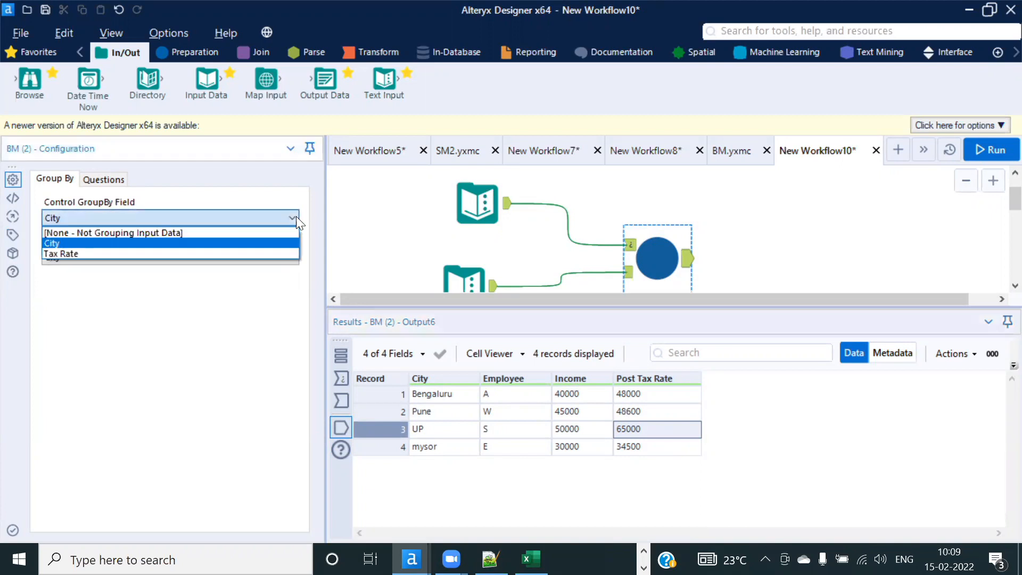
click(142, 231)
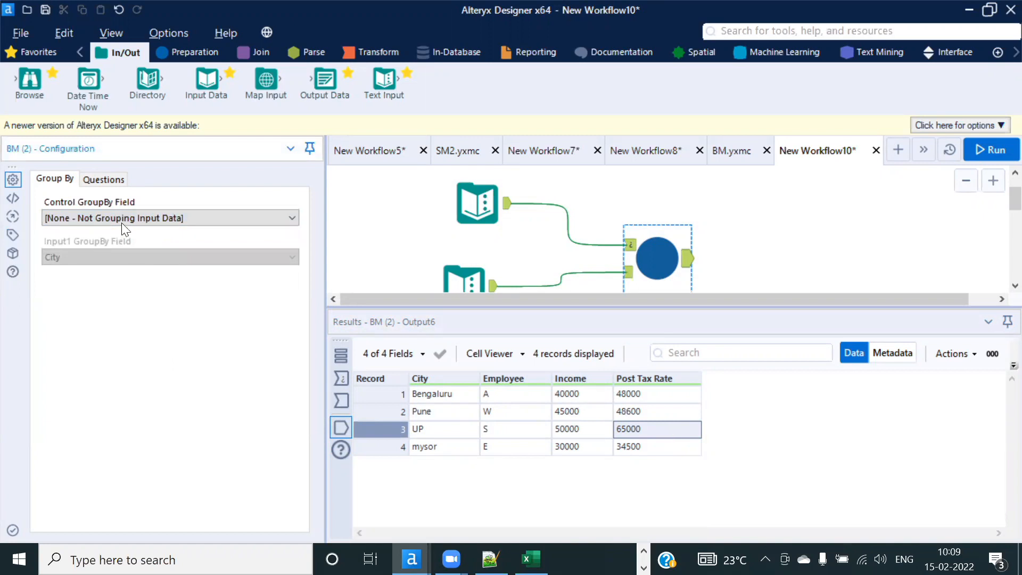
click(90, 181)
click(462, 194)
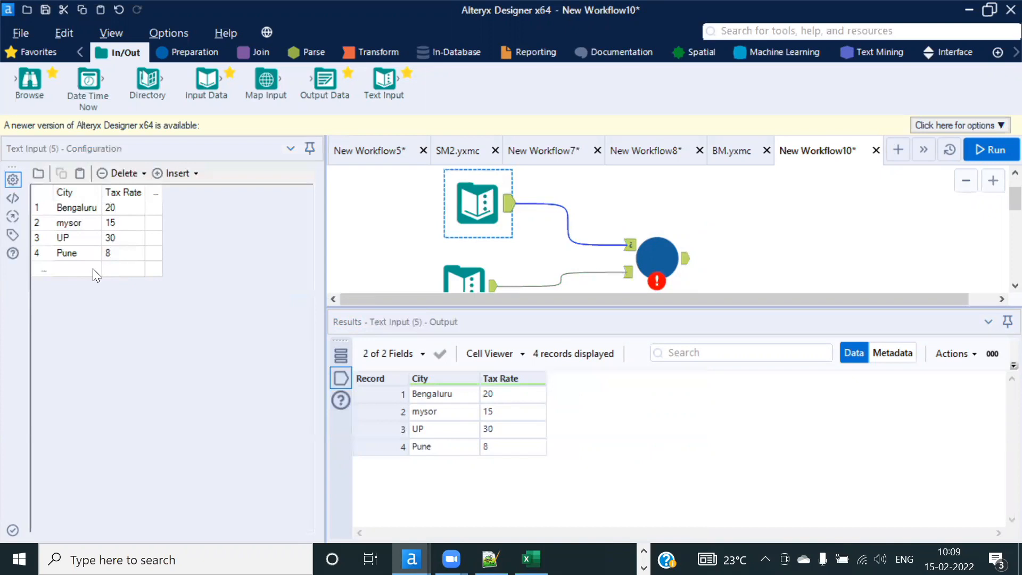
scroll(392, 268, down, 1)
click(447, 257)
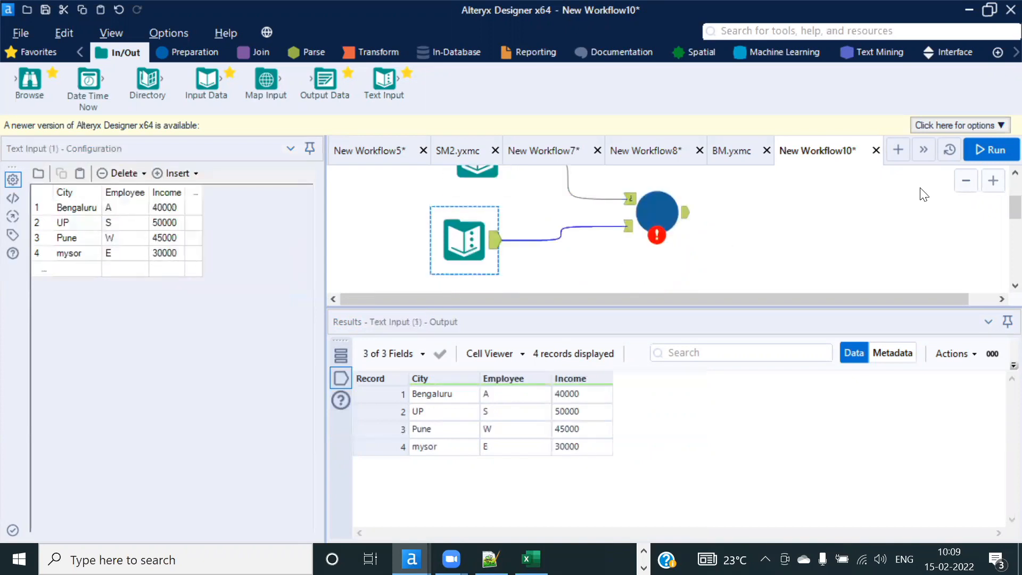
Step: Run the workflow without grouping and examine all of the BM macro's output records
click(996, 142)
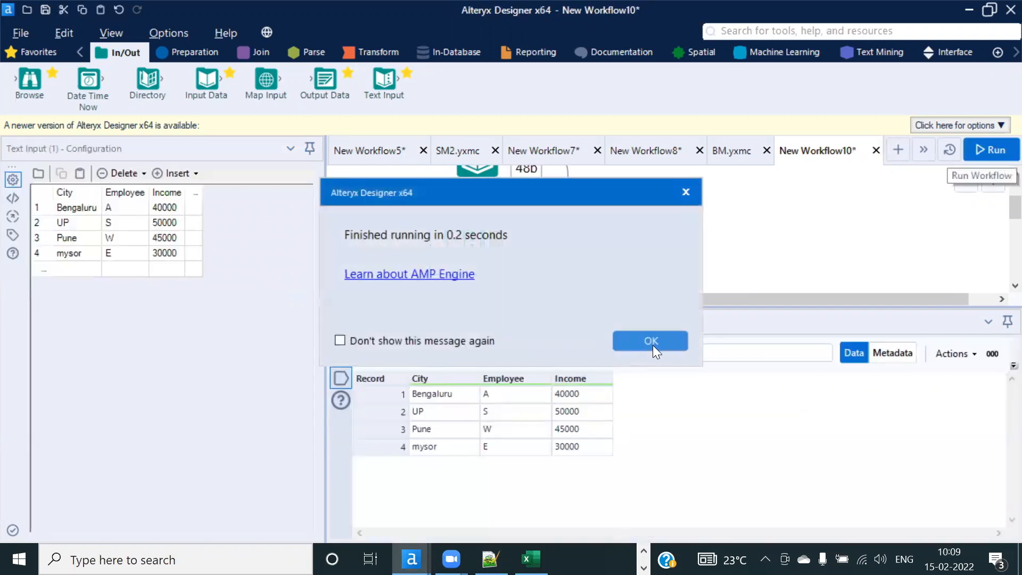
click(651, 342)
click(692, 218)
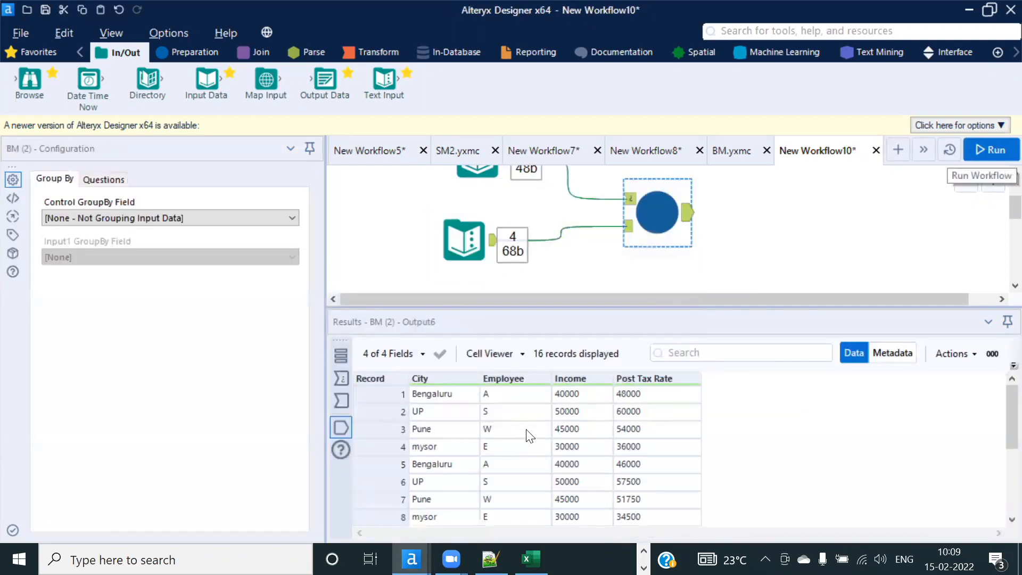
scroll(548, 431, down, 3)
scroll(730, 244, up, 2)
scroll(666, 256, down, 1)
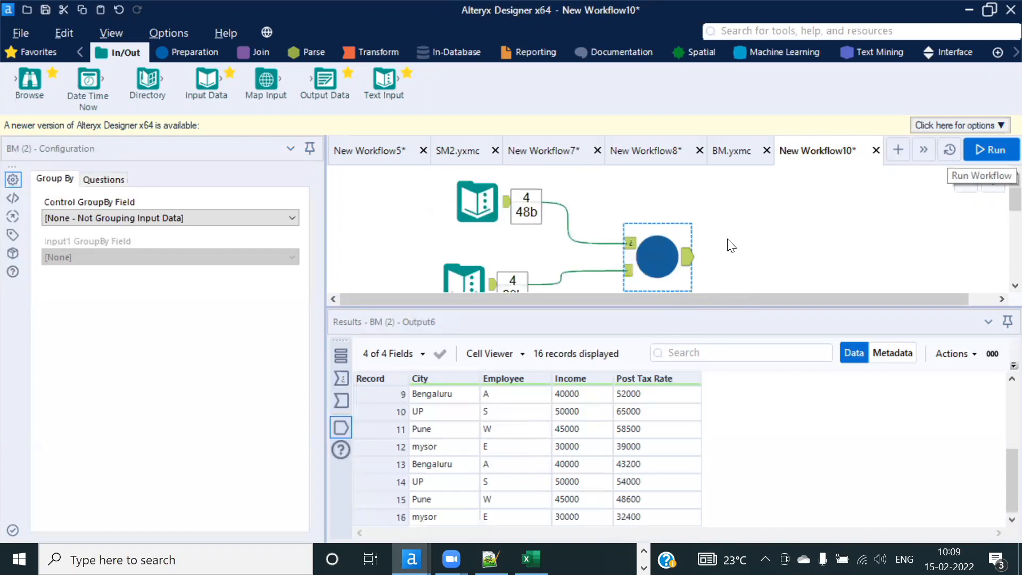
Step: Set the BM macro's Control GroupBy Field to City and rerun New Workflow10, enlarging the canvas area
click(70, 219)
click(68, 239)
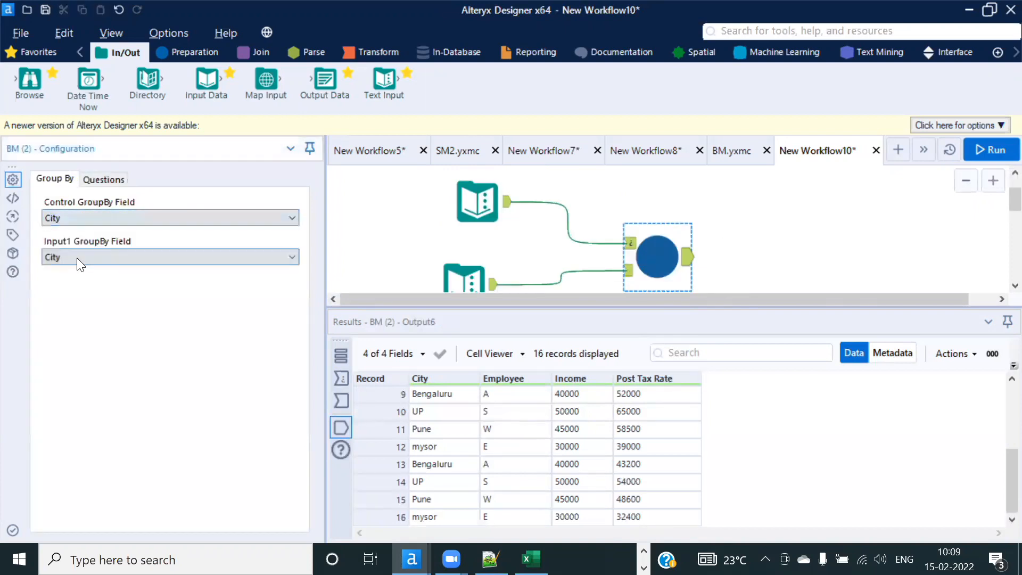
click(993, 150)
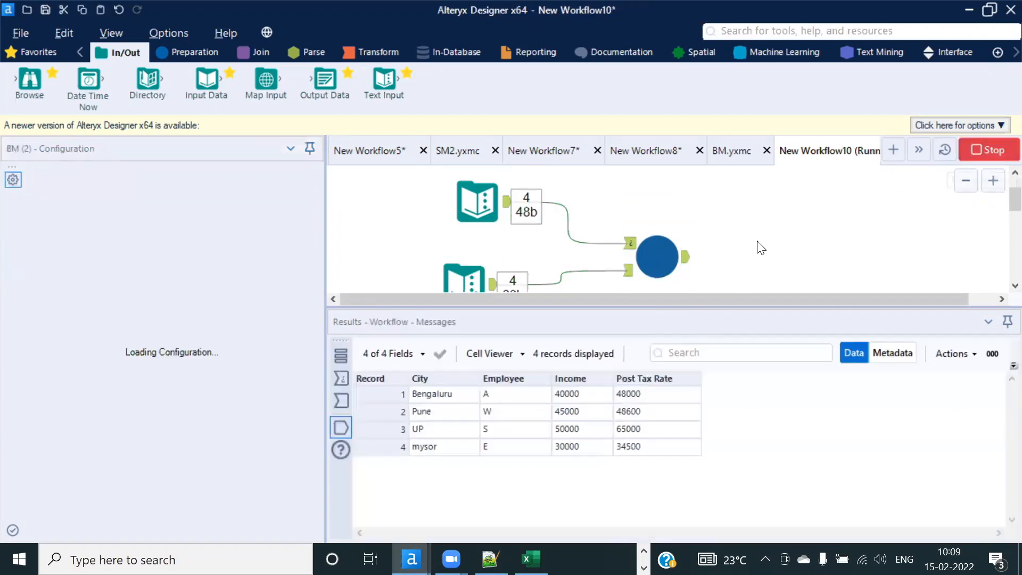
click(653, 339)
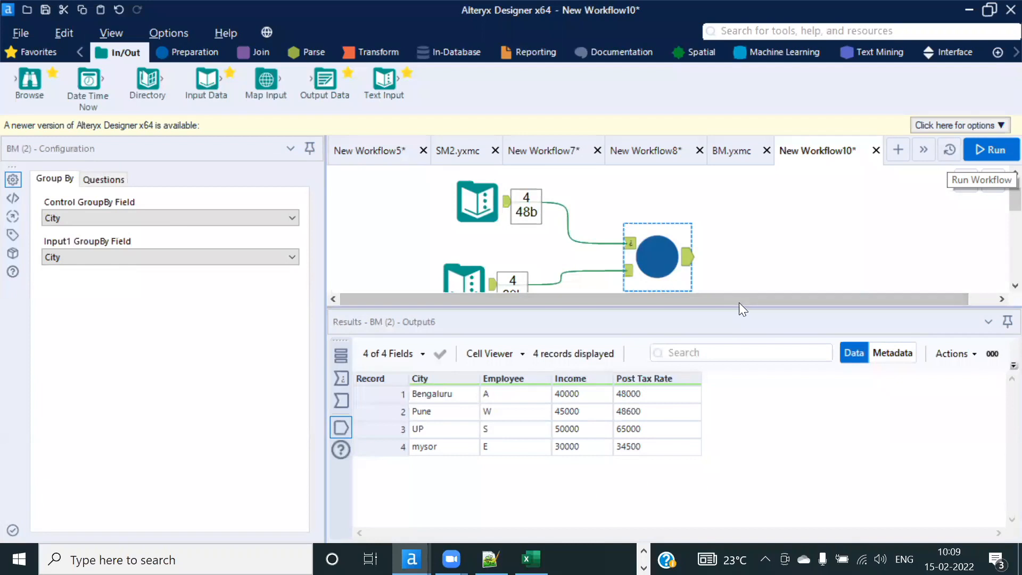
drag(739, 308, 736, 379)
drag(649, 380, 628, 337)
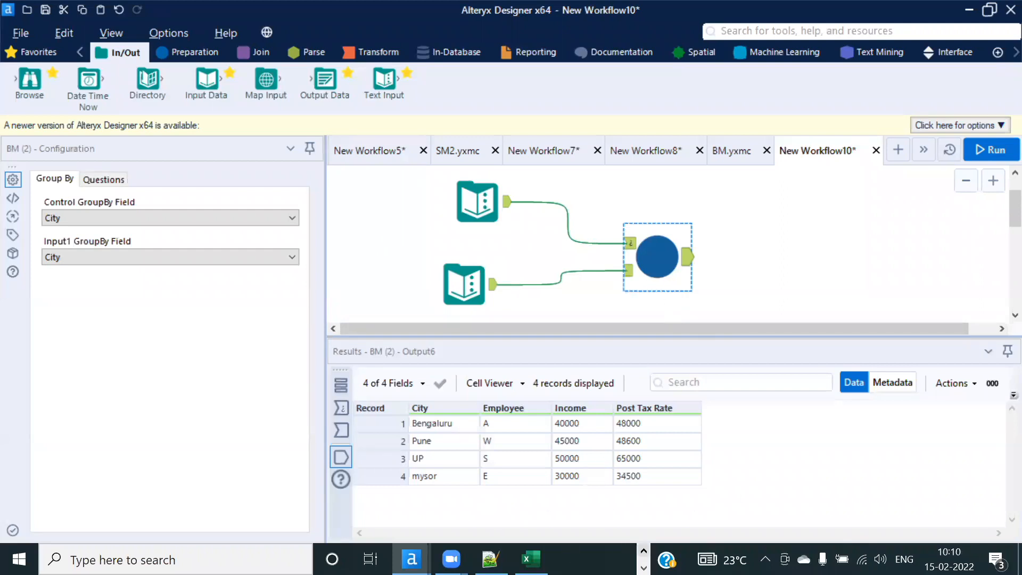
Step: Move the two text inputs farther from the BM macro and space them apart vertically on the canvas
scroll(474, 553, down, 1)
mouse_move(435, 559)
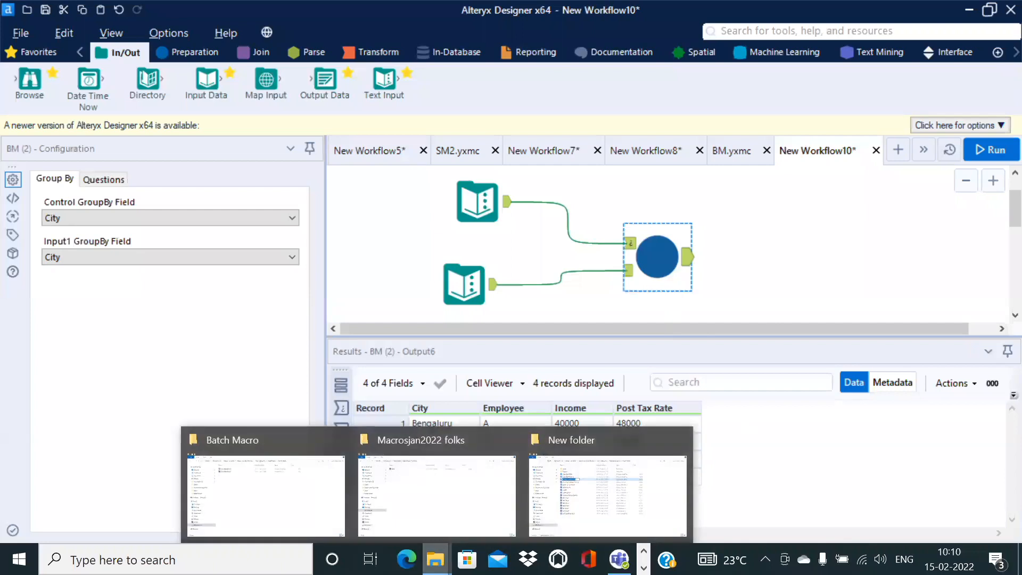
click(781, 250)
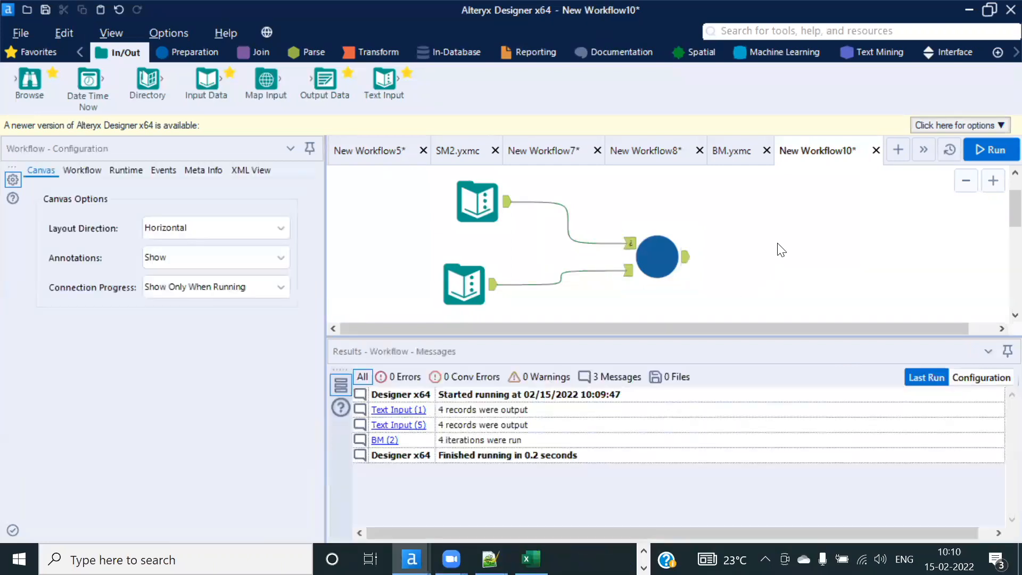
drag(492, 225, 468, 226)
drag(482, 269, 457, 293)
drag(451, 201, 436, 201)
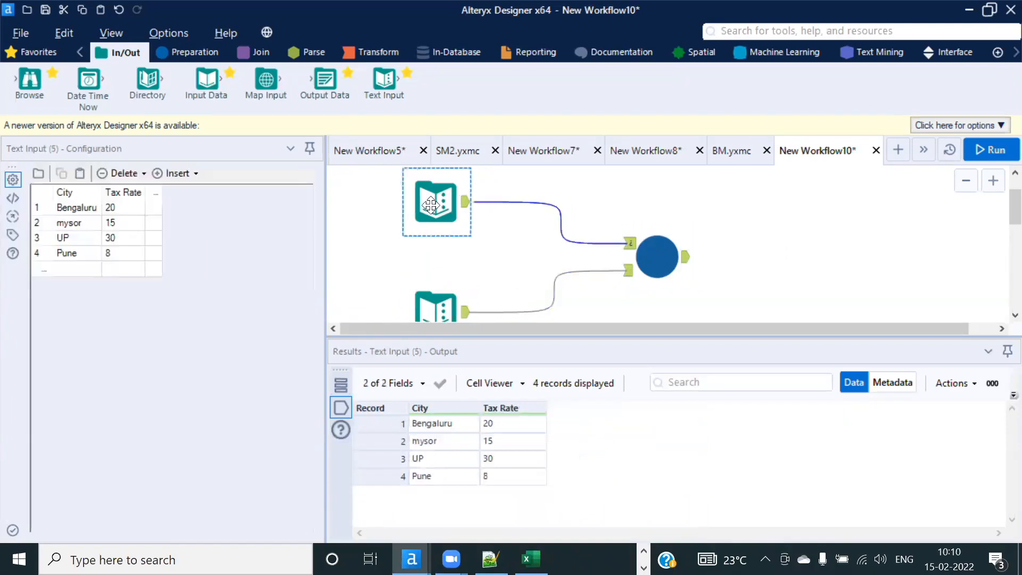
click(539, 201)
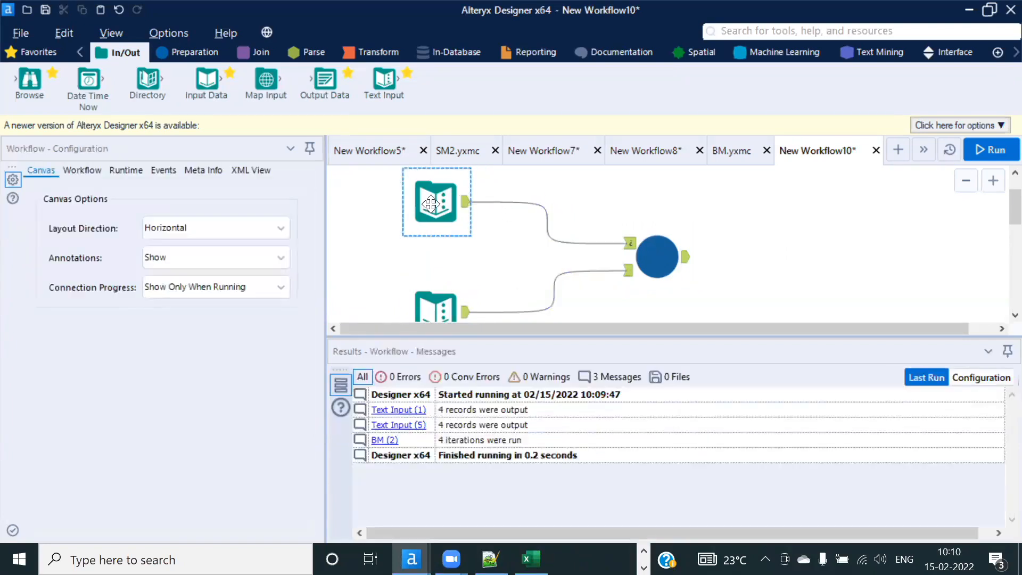
Step: Insert a Select tool between the Formula tool and the macro output in BM.yxmc
click(437, 203)
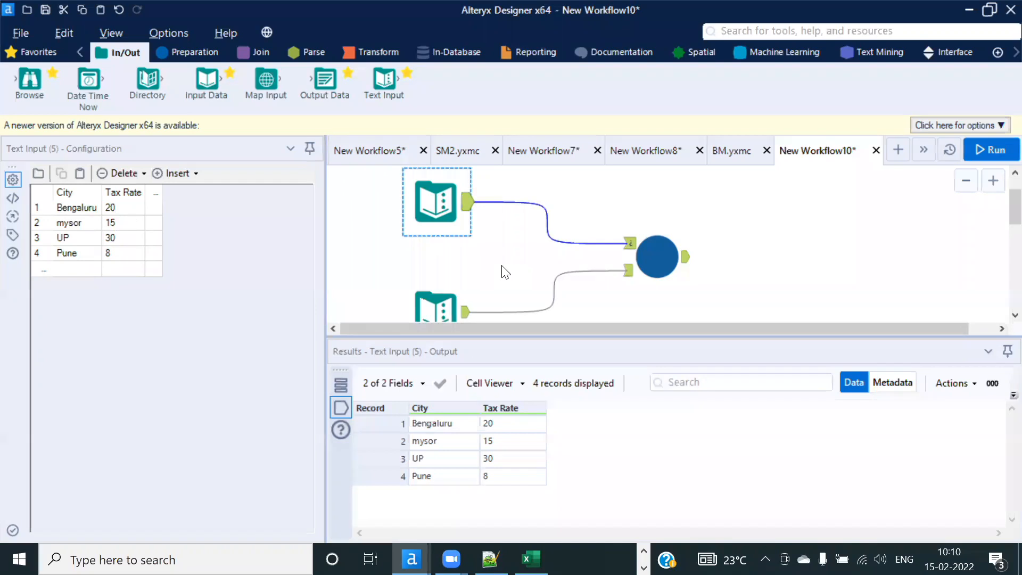
click(656, 246)
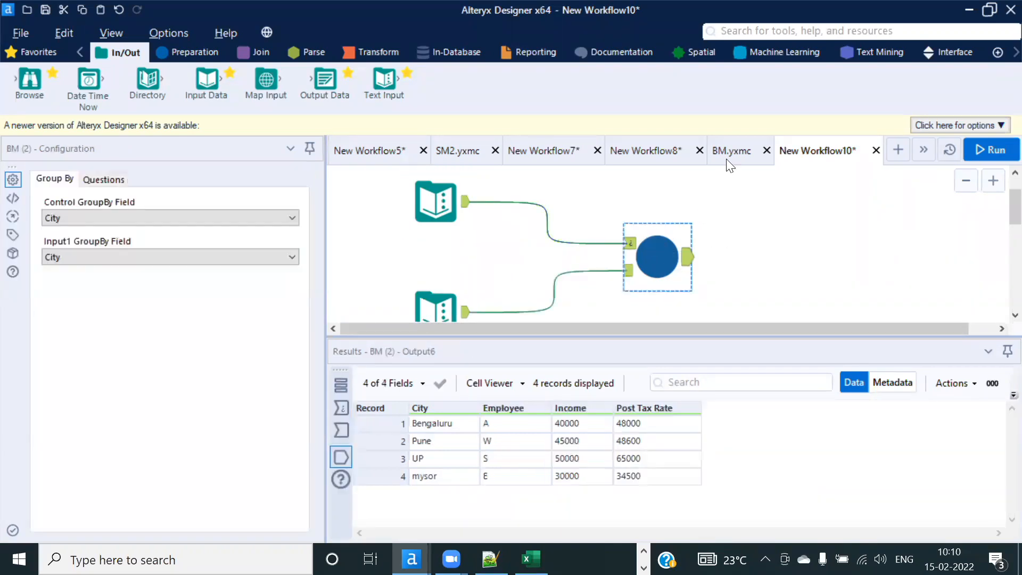
click(730, 152)
click(461, 321)
click(171, 49)
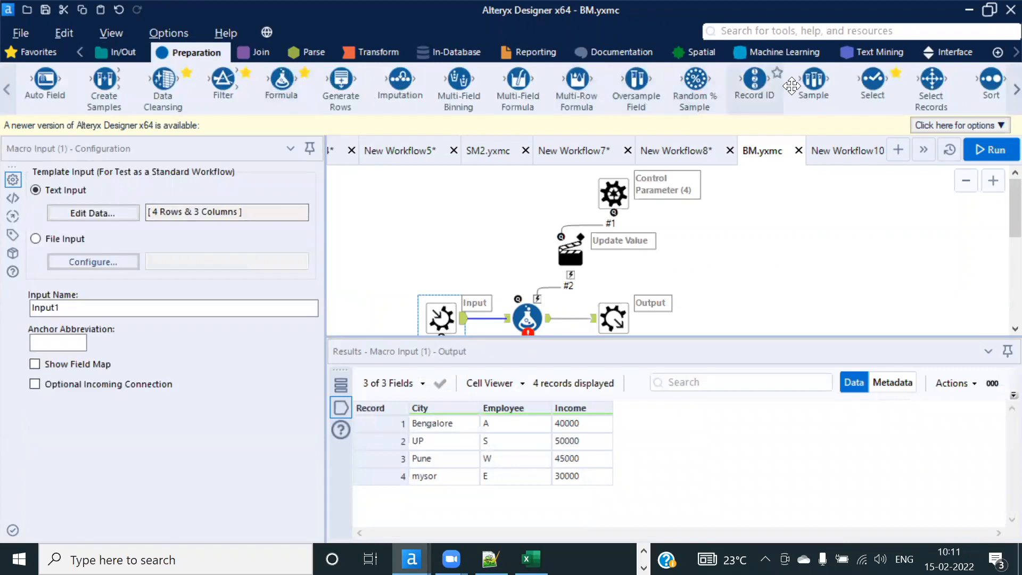
drag(873, 80, 586, 309)
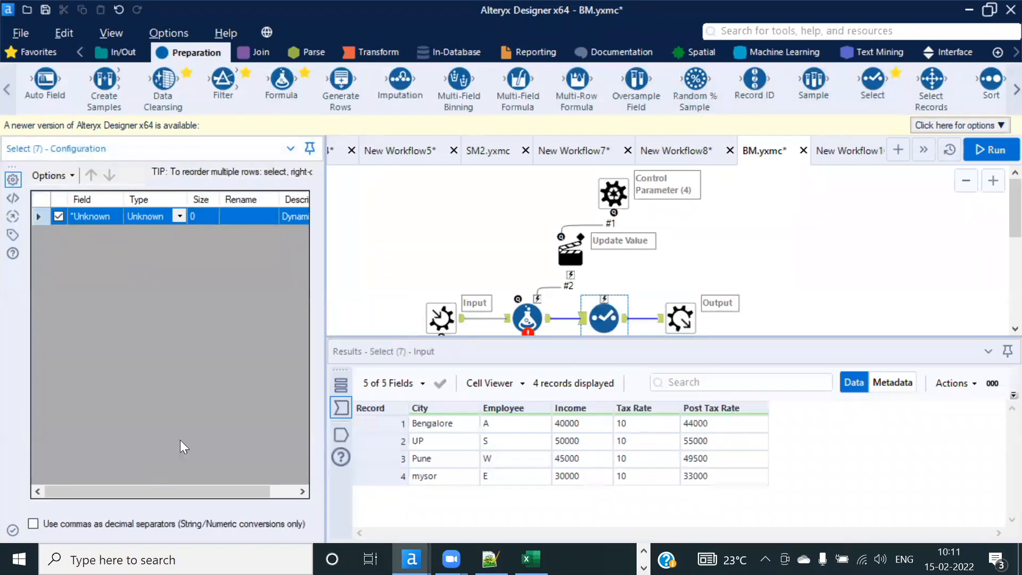
Step: Compare the City and Tax Rate control input in New Workflow10 with the Select tool in BM.yxmc
click(853, 152)
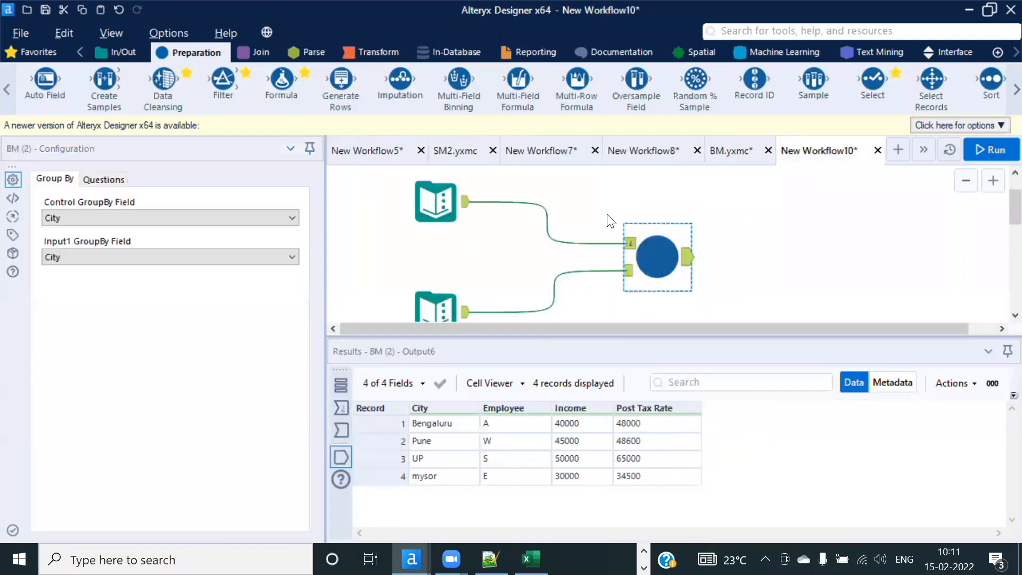
click(437, 215)
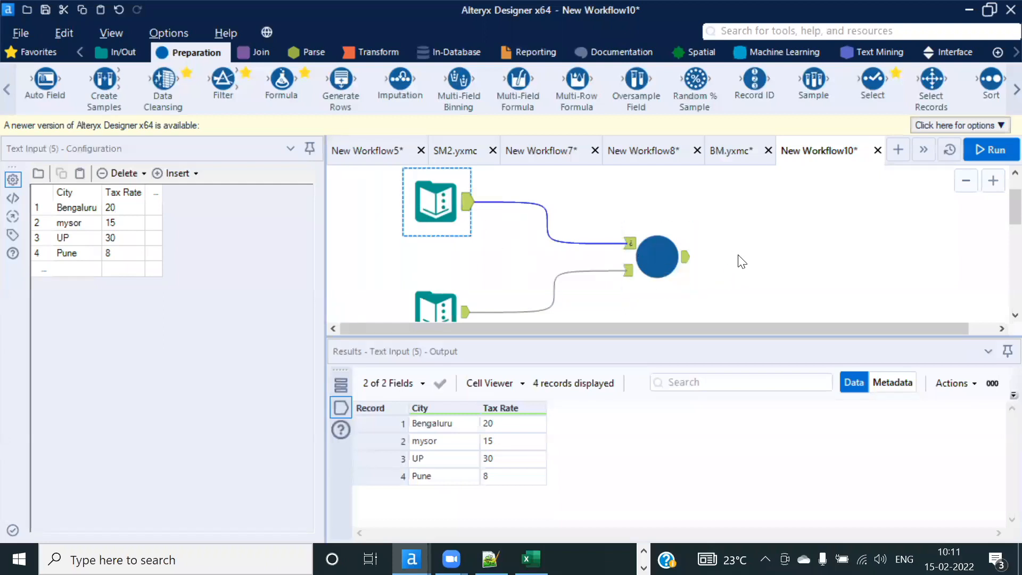
click(738, 152)
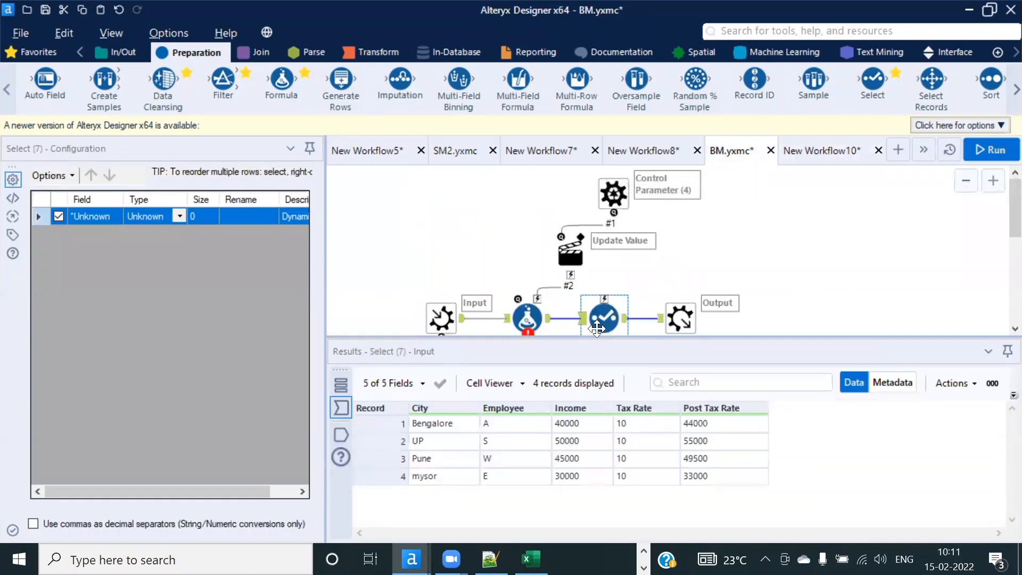
click(810, 161)
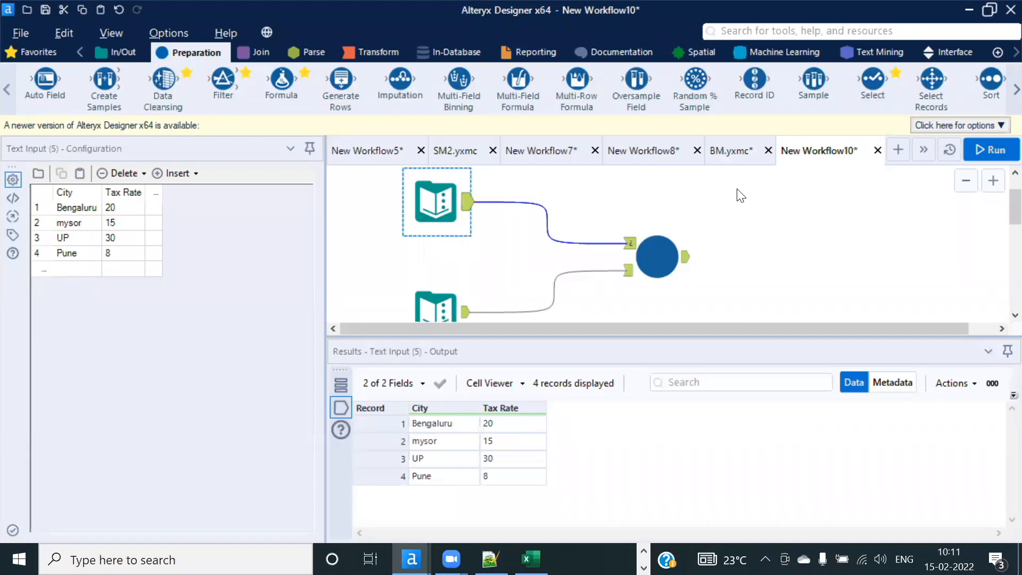
click(725, 149)
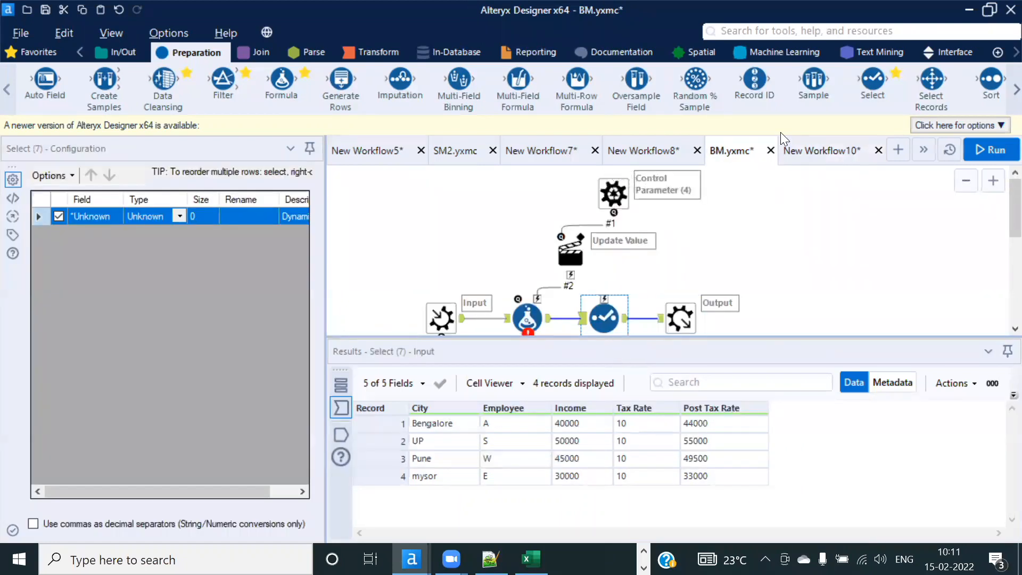
click(818, 154)
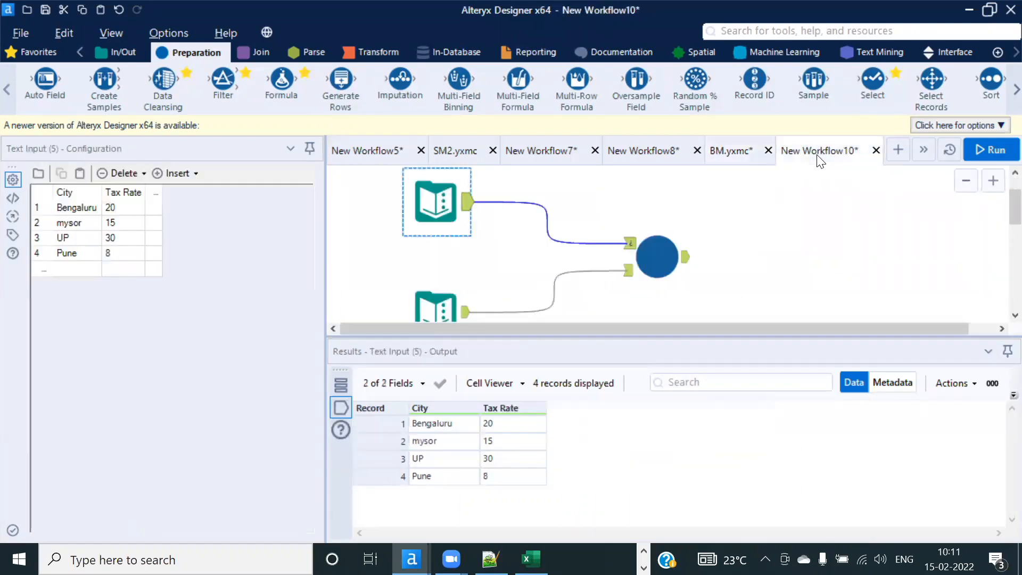
Step: In File Explorer, browse to the Iterative macro folder under Day_6_Macros and open the I_Macro file
click(644, 567)
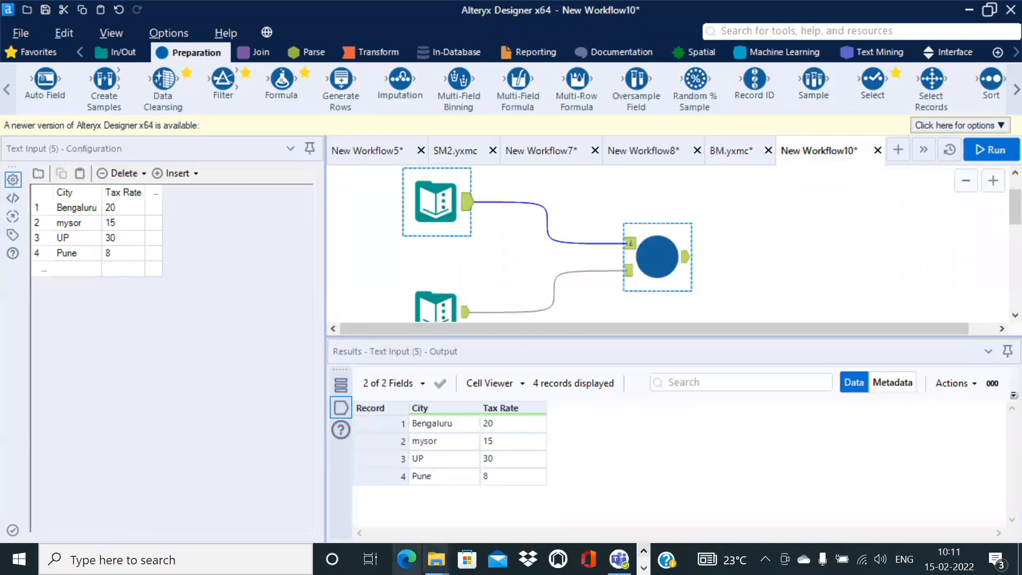
mouse_move(435, 559)
click(415, 511)
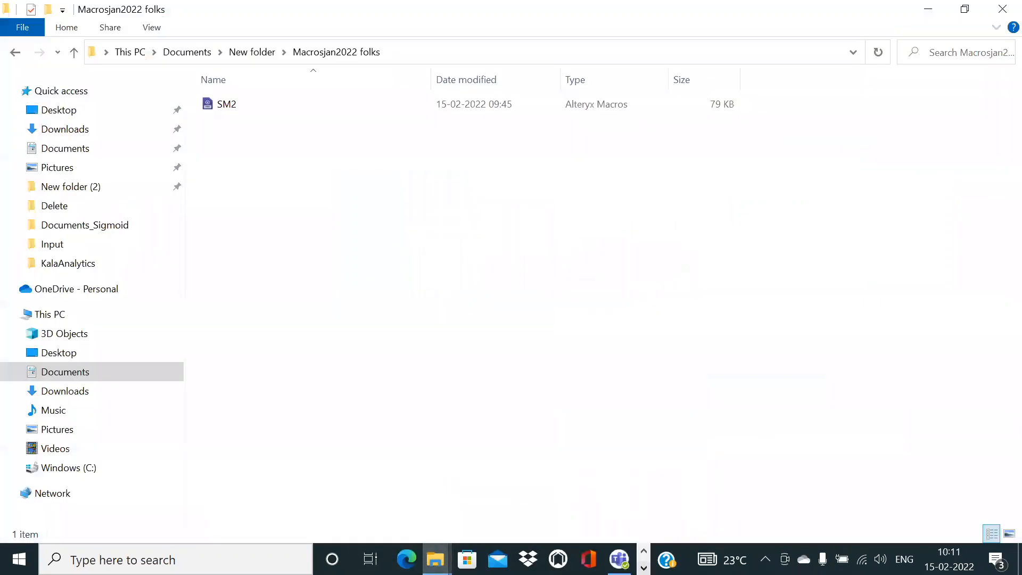
click(254, 53)
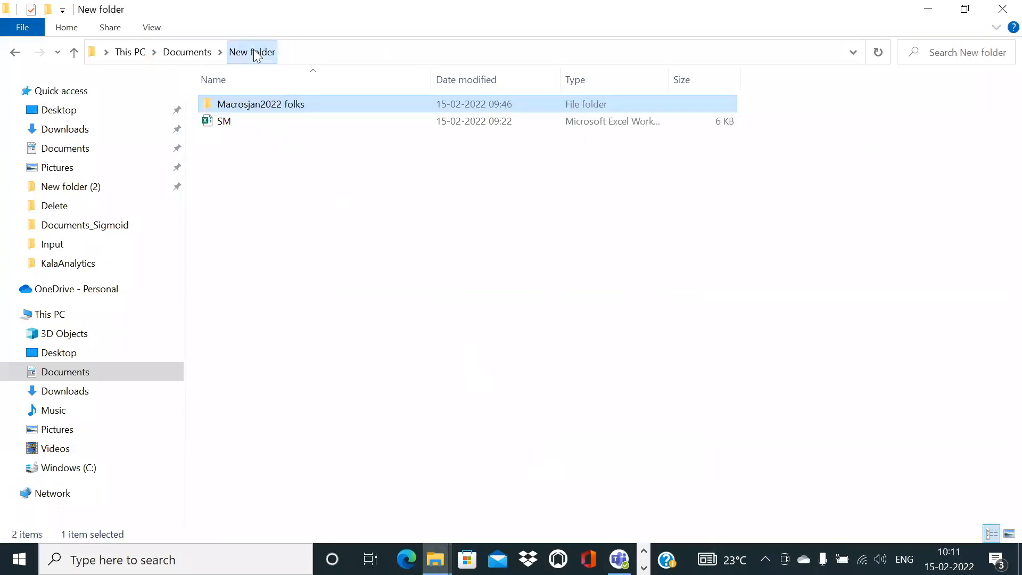
click(435, 559)
click(296, 501)
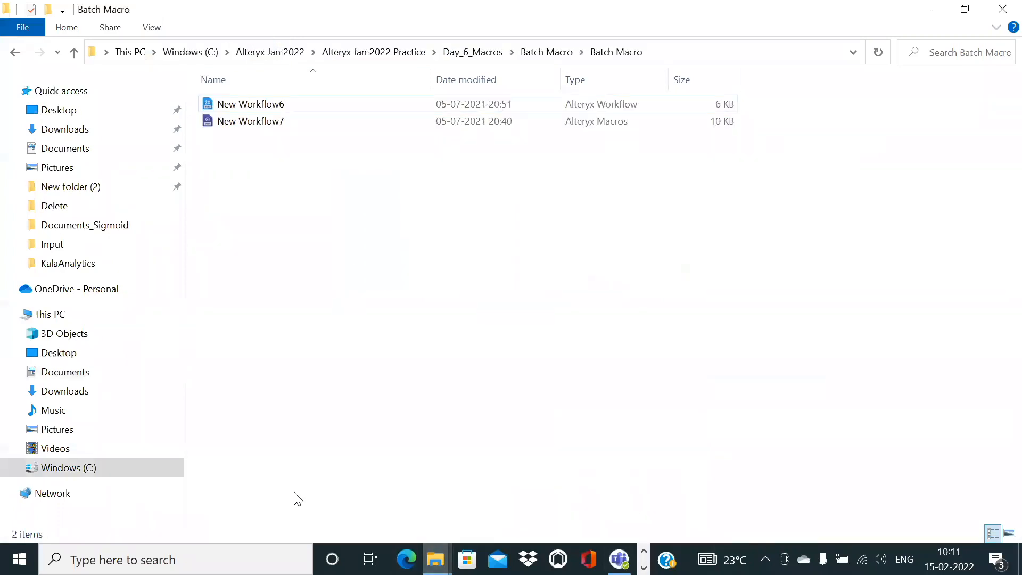
click(547, 52)
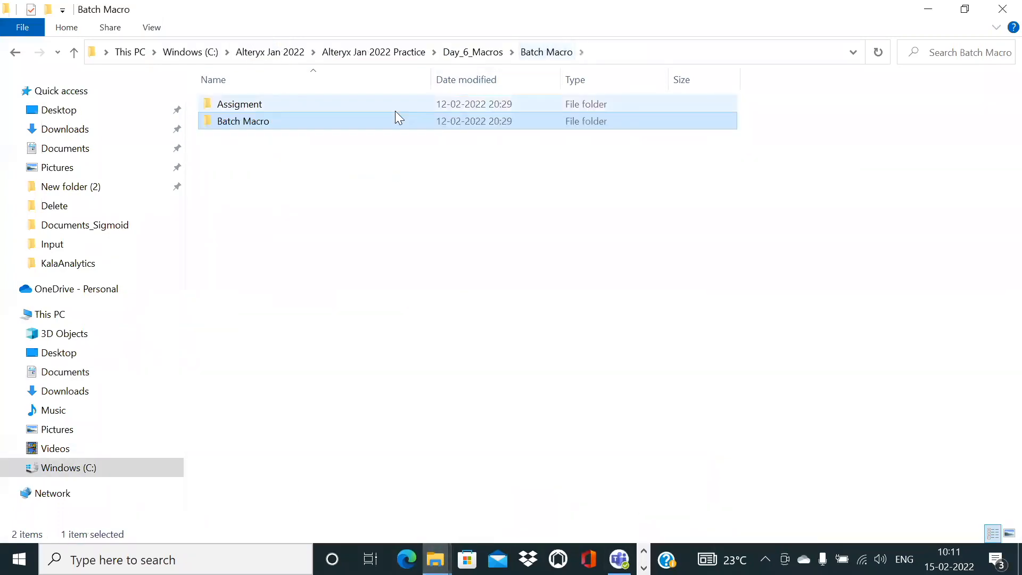
click(485, 53)
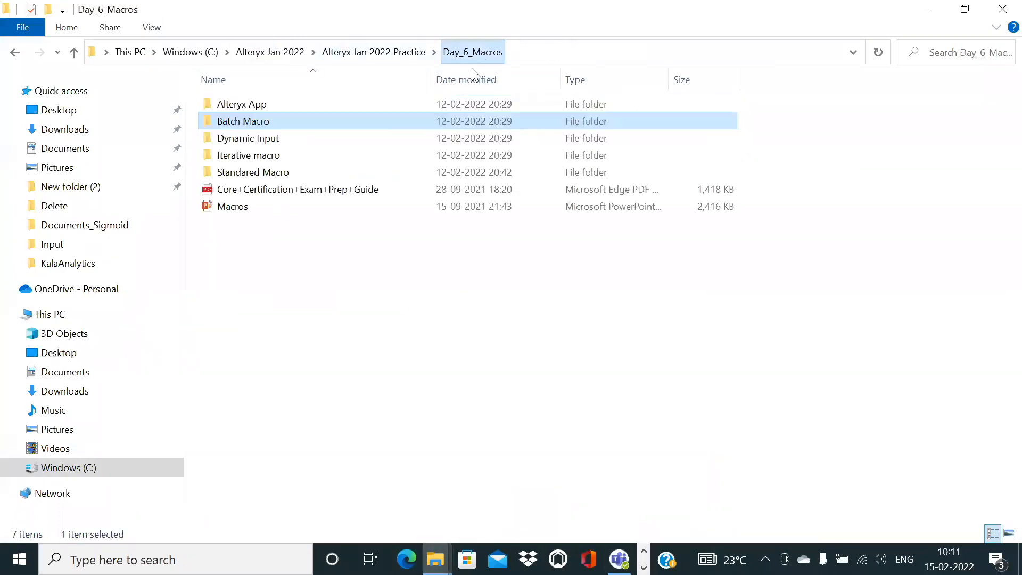
double_click(258, 156)
click(223, 103)
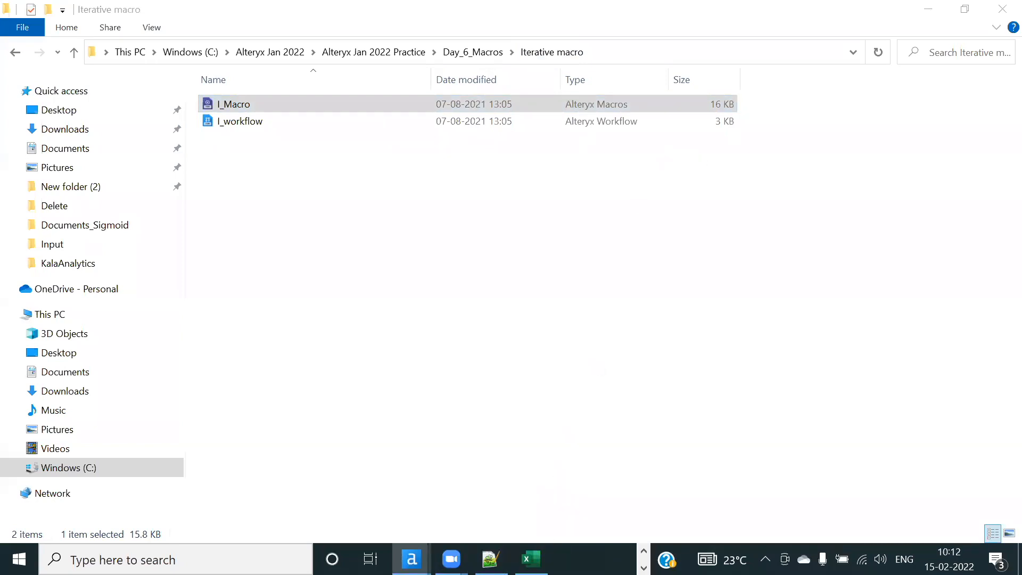
Step: Return to the Alteryx Designer window containing New Workflow10 and create a new blank workflow
click(644, 551)
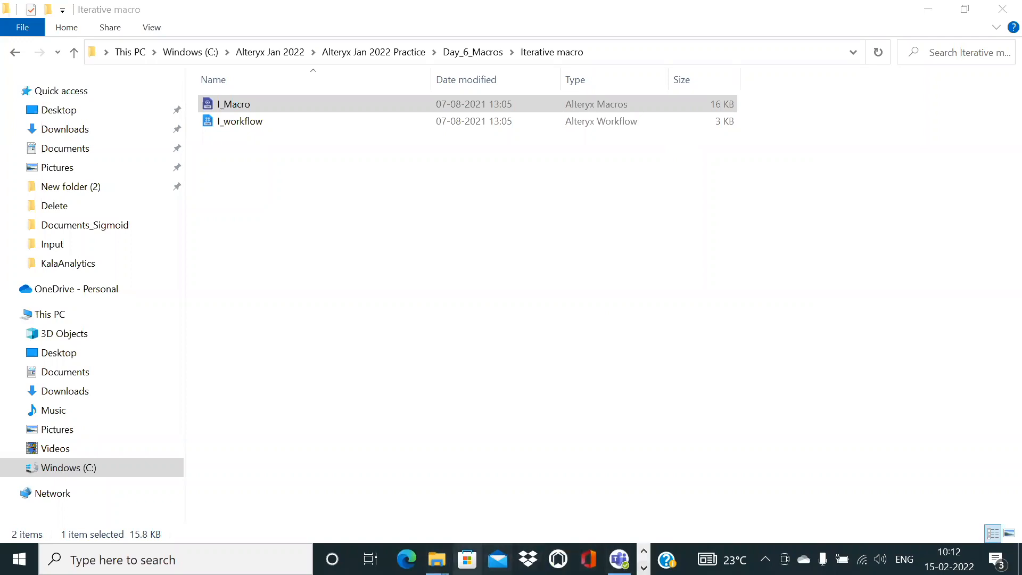
mouse_move(436, 559)
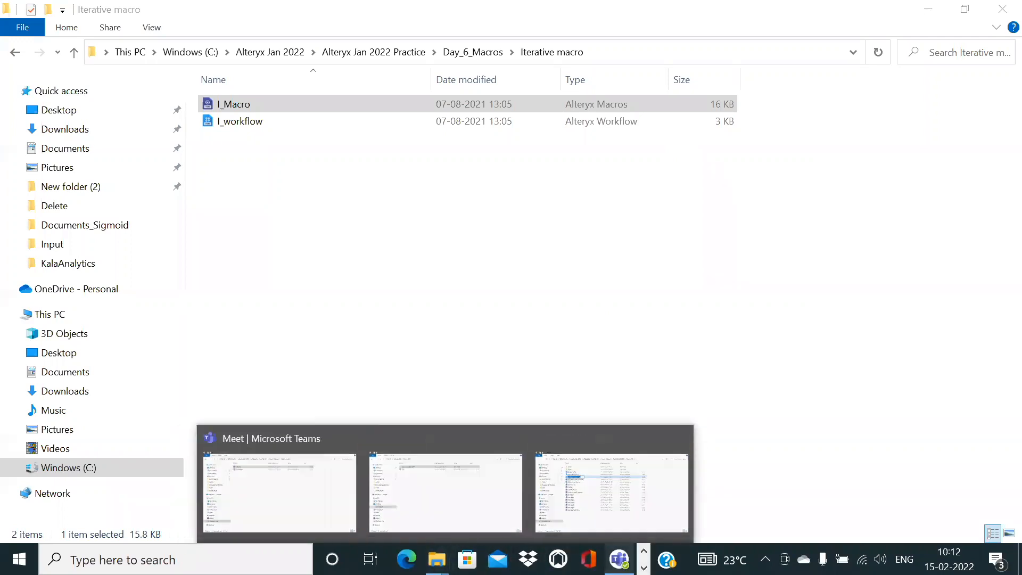
click(643, 568)
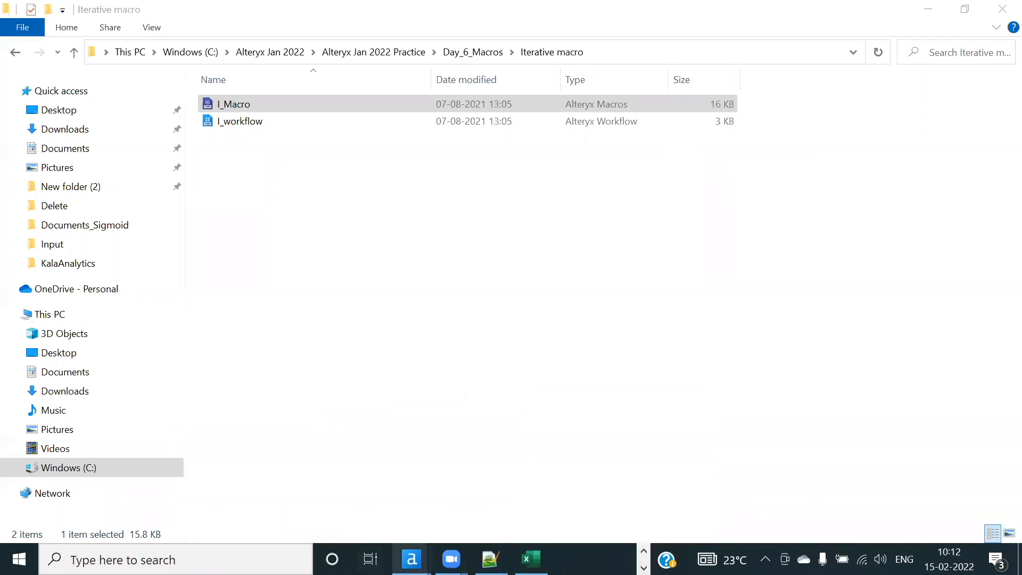
mouse_move(412, 559)
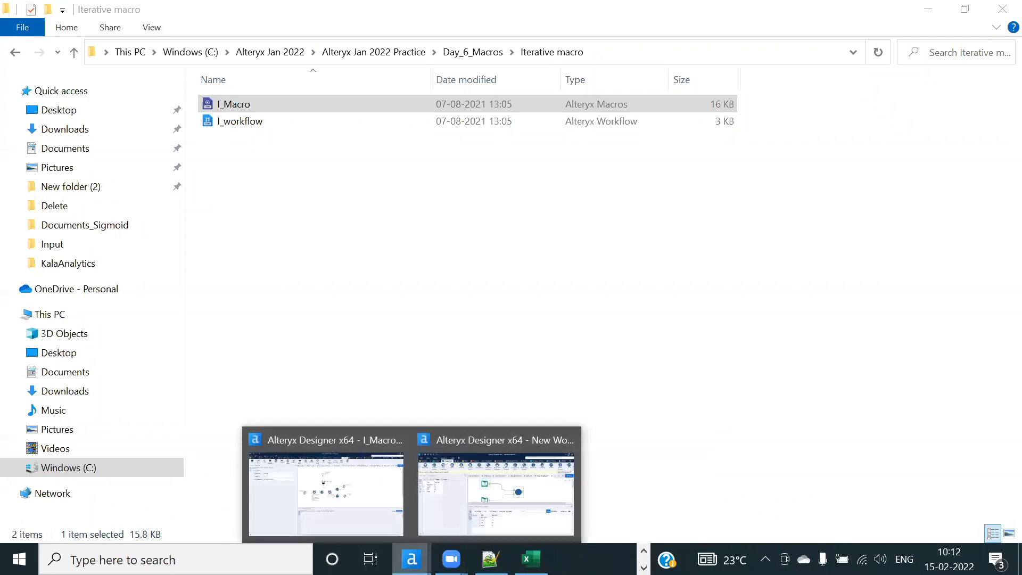
click(482, 466)
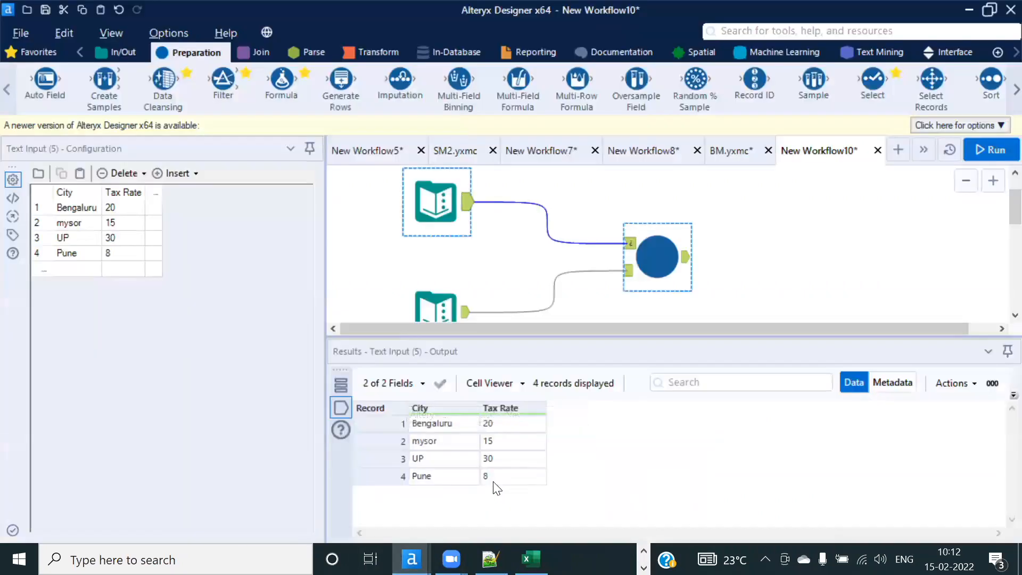
click(898, 149)
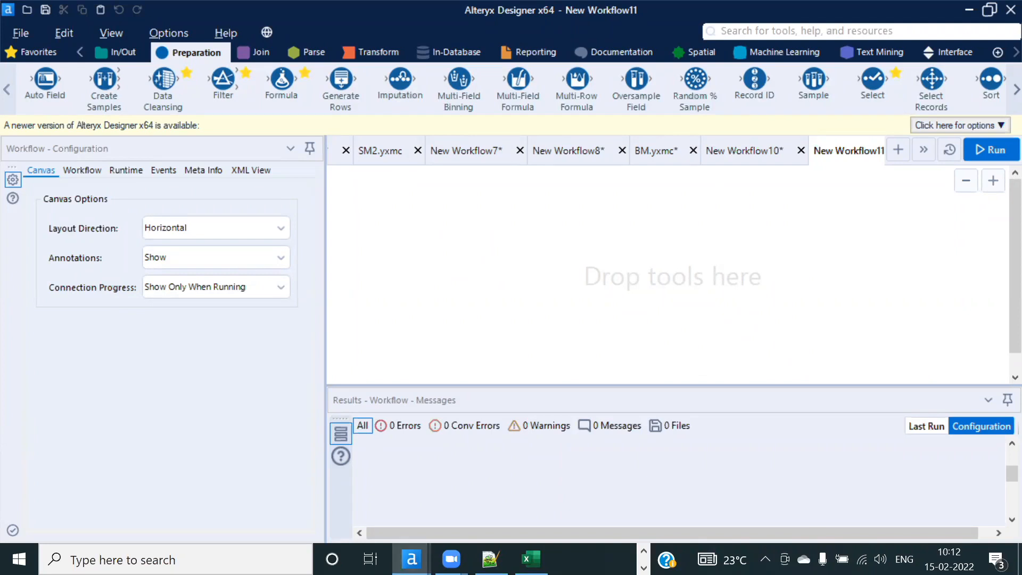
Step: Add a Text Input tool to the blank canvas with the value 0.1 in Field1
click(103, 53)
drag(394, 82, 428, 251)
click(63, 210)
text(0.1)
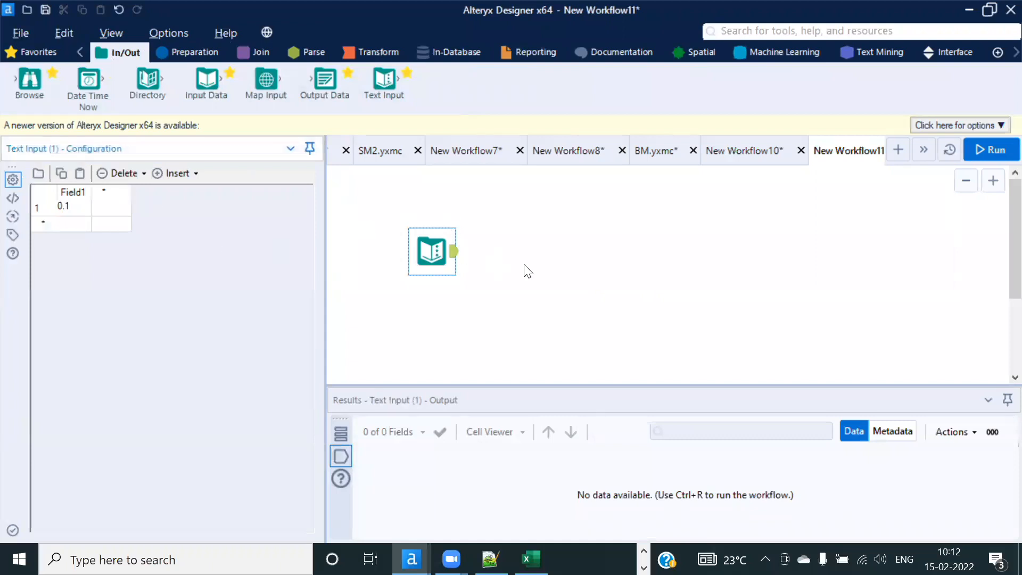
click(552, 287)
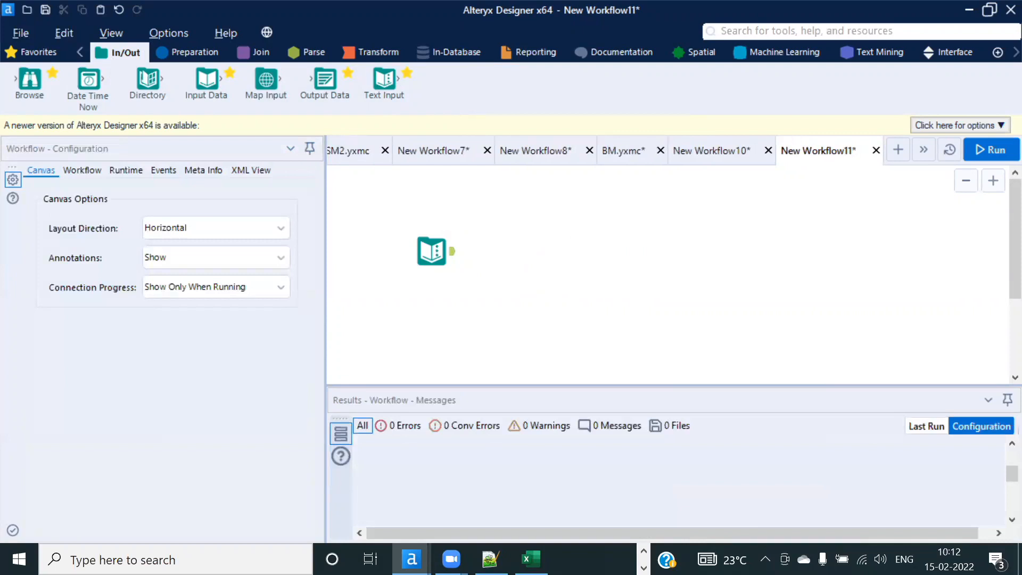
click(433, 252)
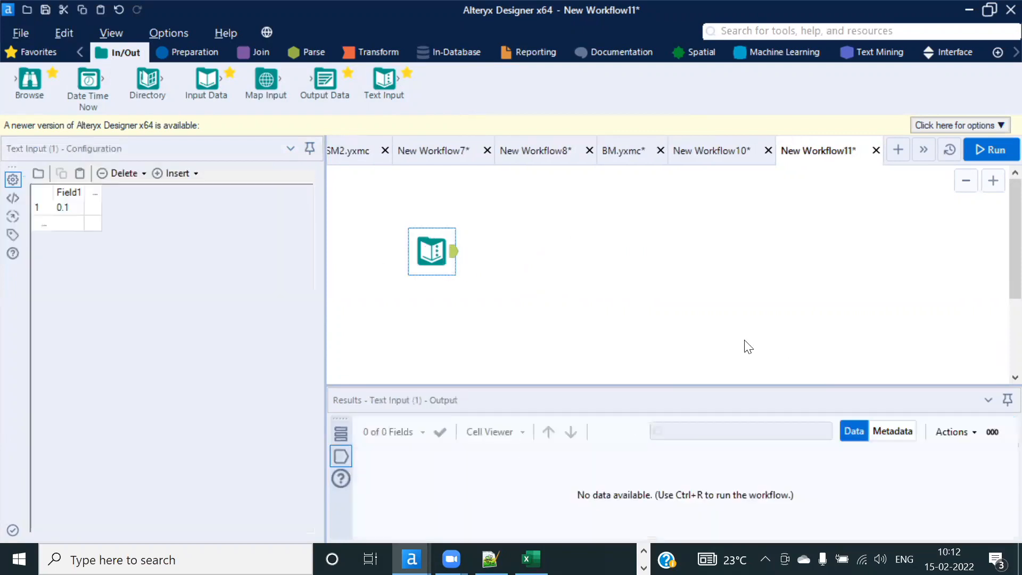
Step: Run New Workflow11, dismiss the completion message and inspect the Field1 value in the results
click(979, 151)
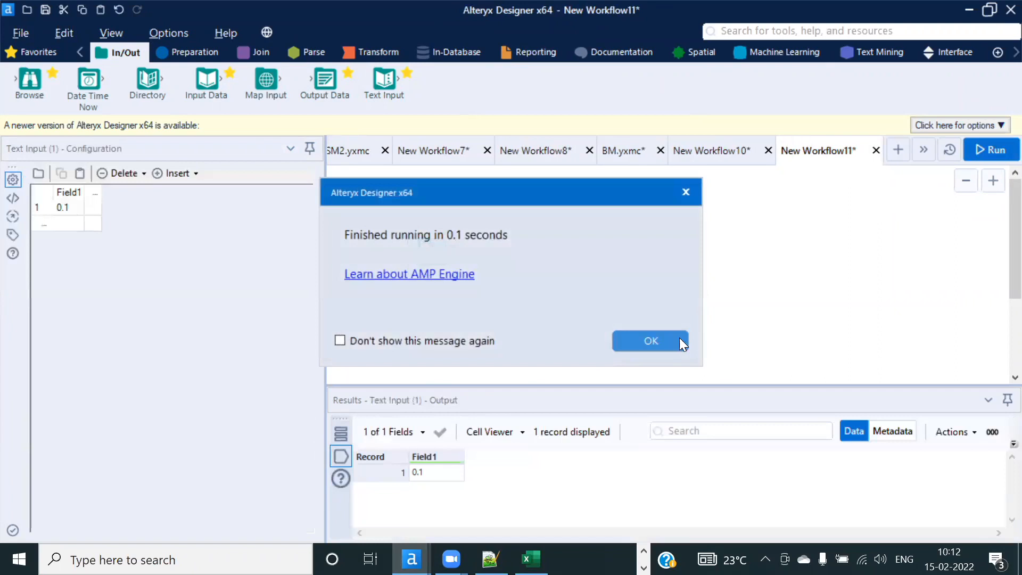
click(679, 339)
click(426, 471)
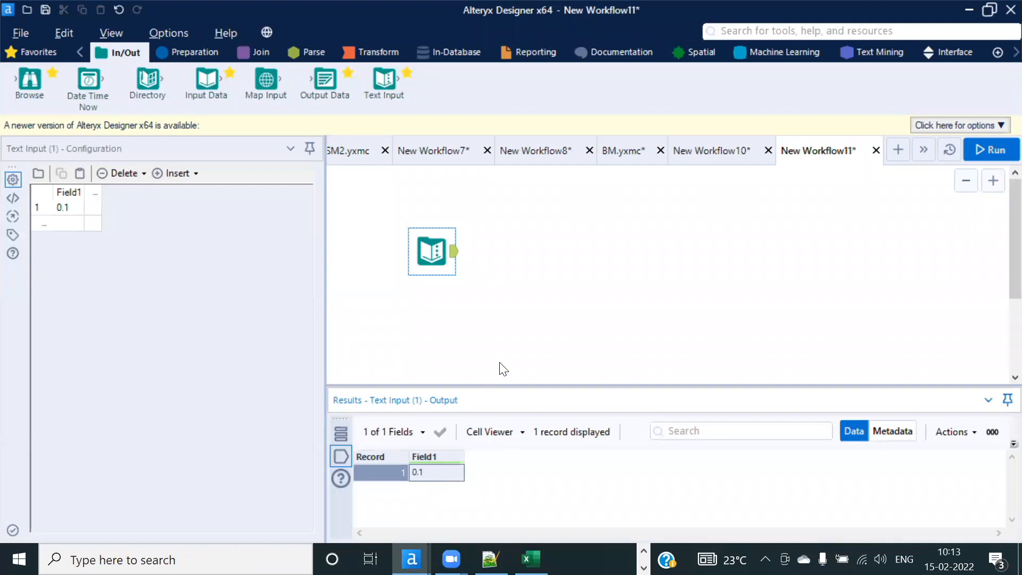
Step: Switch to Notepad++ and replace the numbers in new 51 with 1, 2, 4, 8 and 16 on separate lines
click(491, 559)
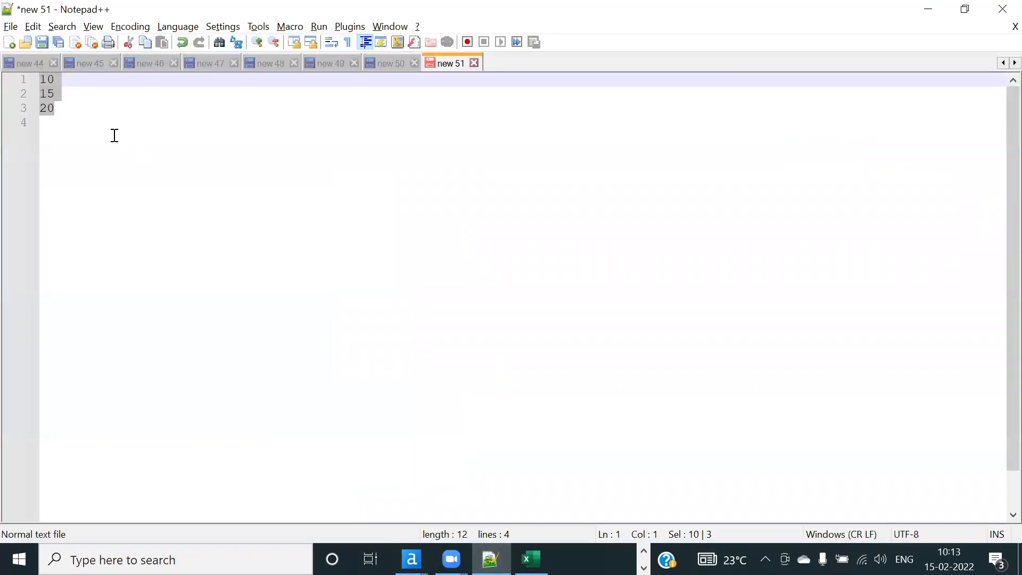
click(93, 126)
click(60, 105)
drag(60, 106, 28, 71)
text(1)
key(Return)
text(2)
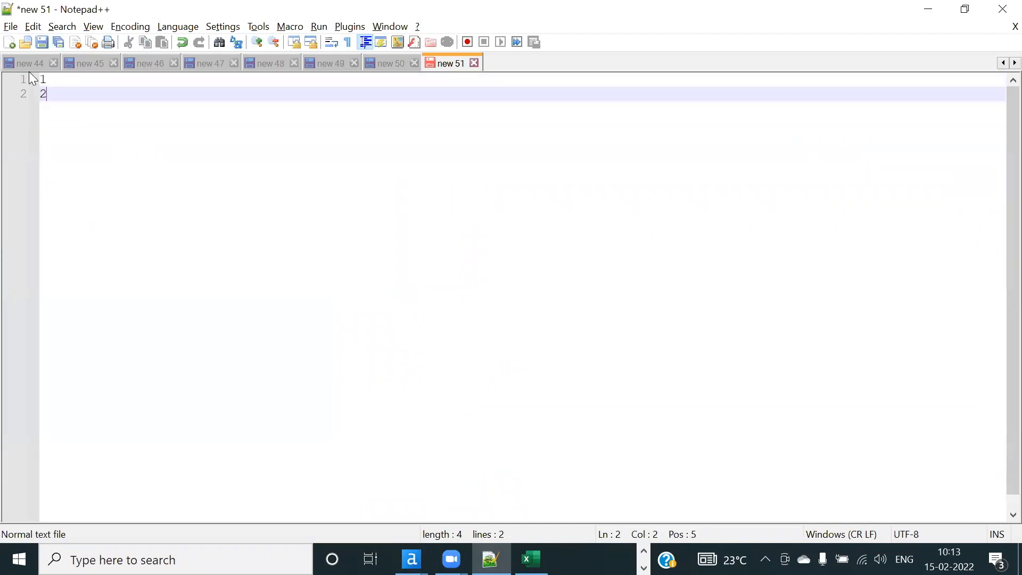
key(Return)
text(4)
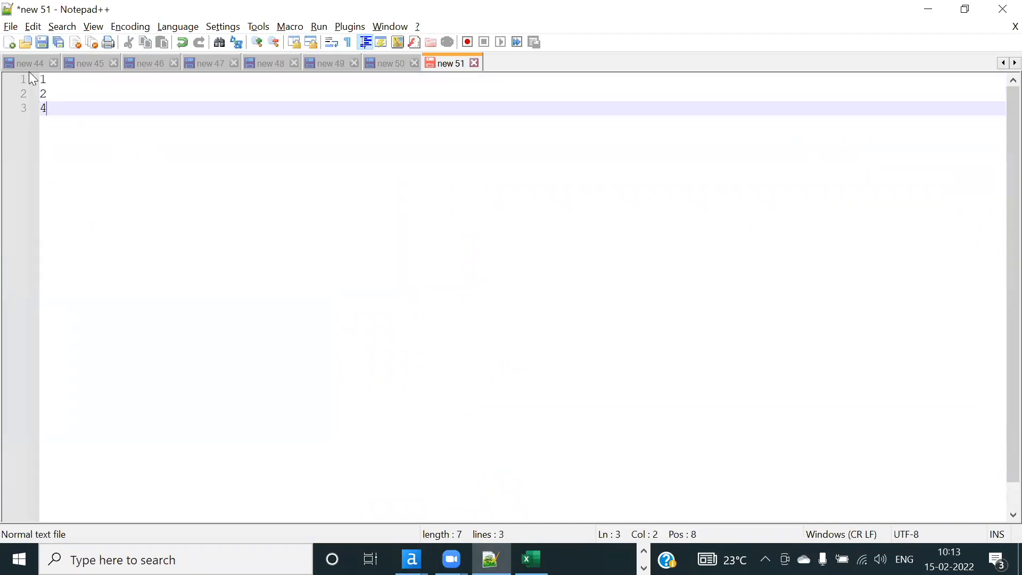
key(Return)
text(8)
key(Return)
text(16)
Step: Add blank lines below the 16 in new 51, extending the document to line 30
key(Return)
key(Return)
key(Return)
key(Return)
key(Return)
key(Return)
key(Return)
key(Return)
key(Return)
key(Return)
key(Return)
key(Return)
key(Return)
key(Return)
key(Return)
key(Return)
key(Return)
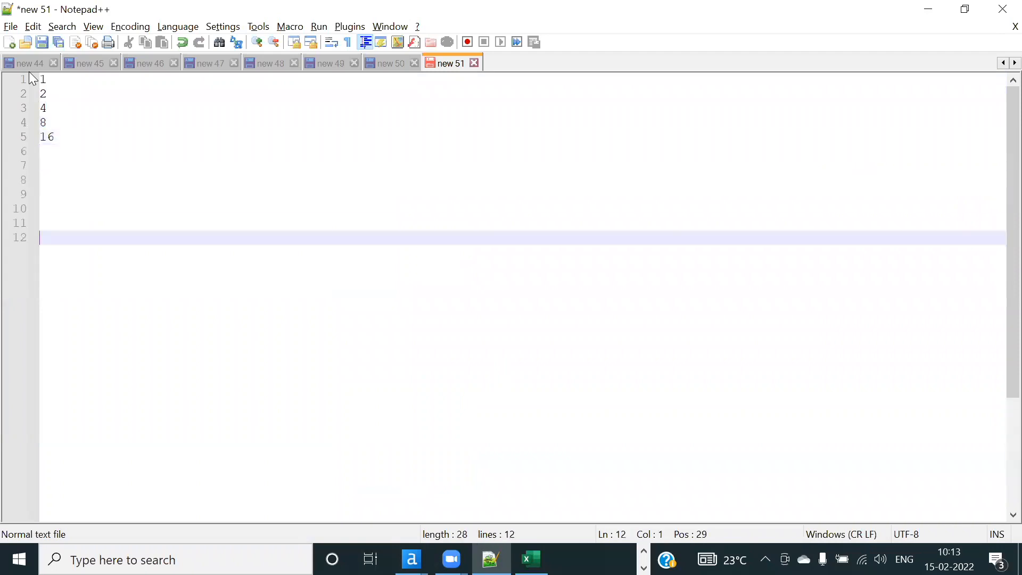
key(Return)
key(Return)
key(Return)
key(Return)
key(Return)
key(Return)
key(Return)
key(Return)
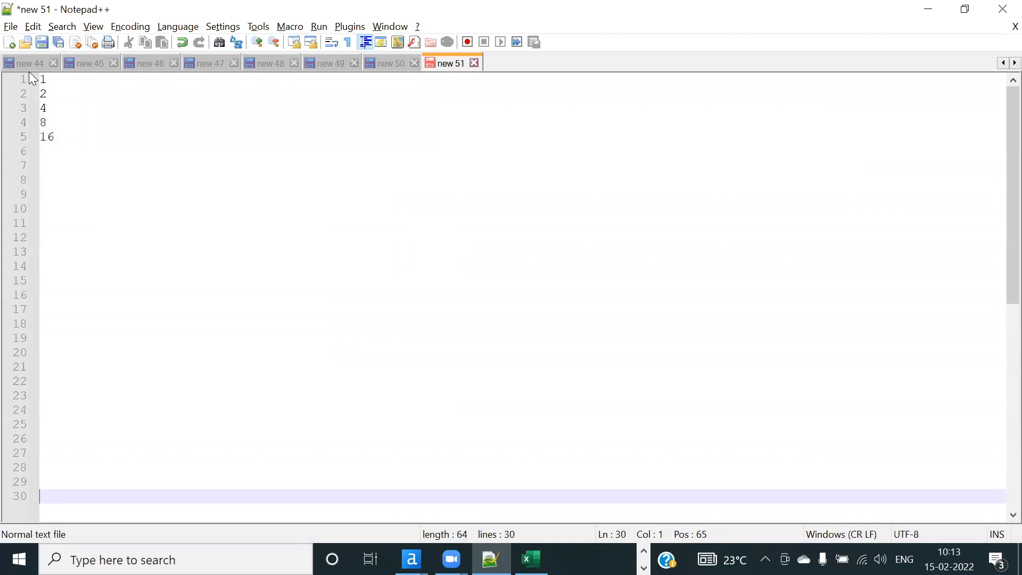
Step: Back in Alteryx Designer, connect a Formula tool after the Text Input and set Field1 to [Field1]*2
key(alt+Tab)
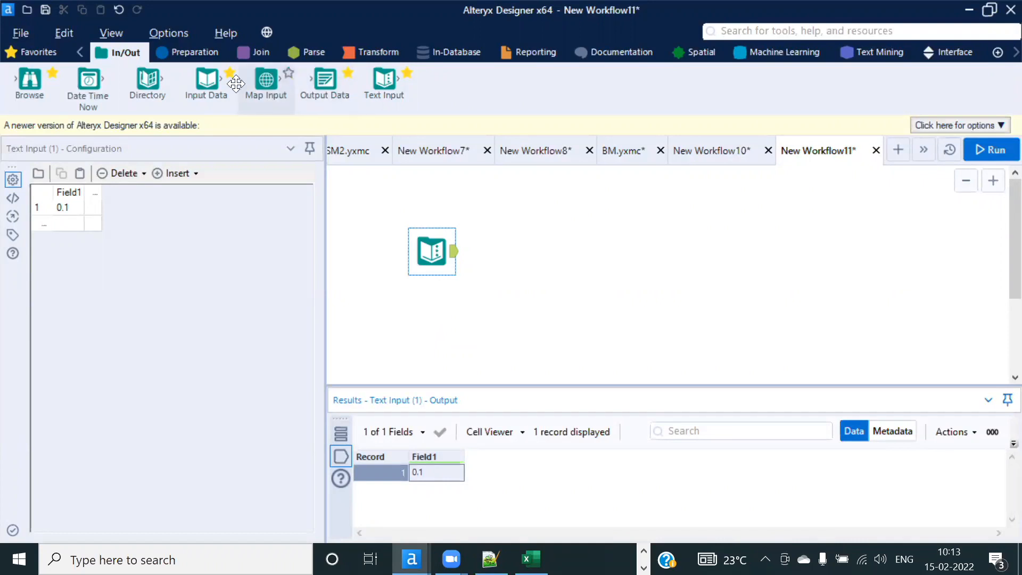
click(187, 52)
drag(281, 79, 546, 251)
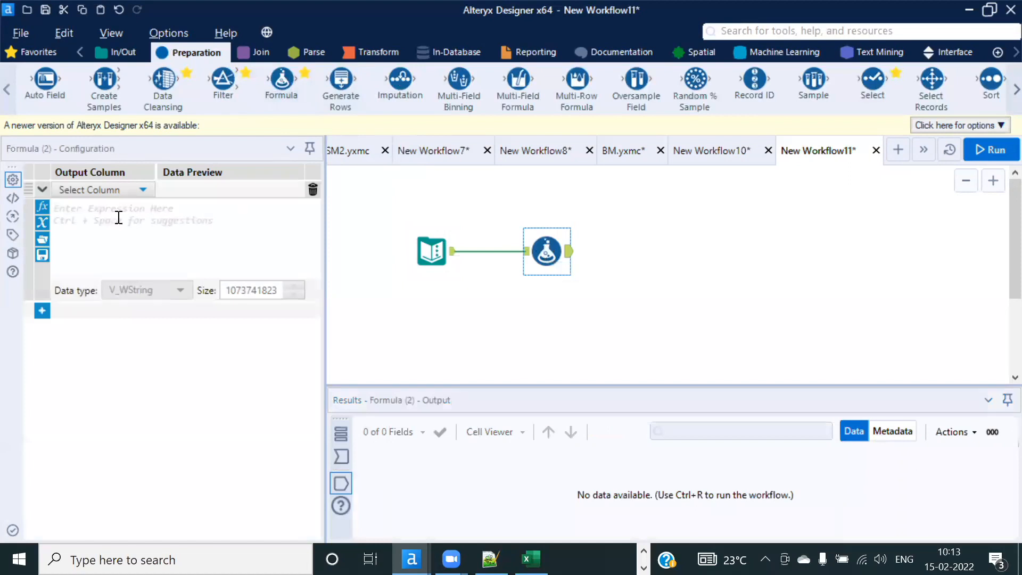
click(143, 190)
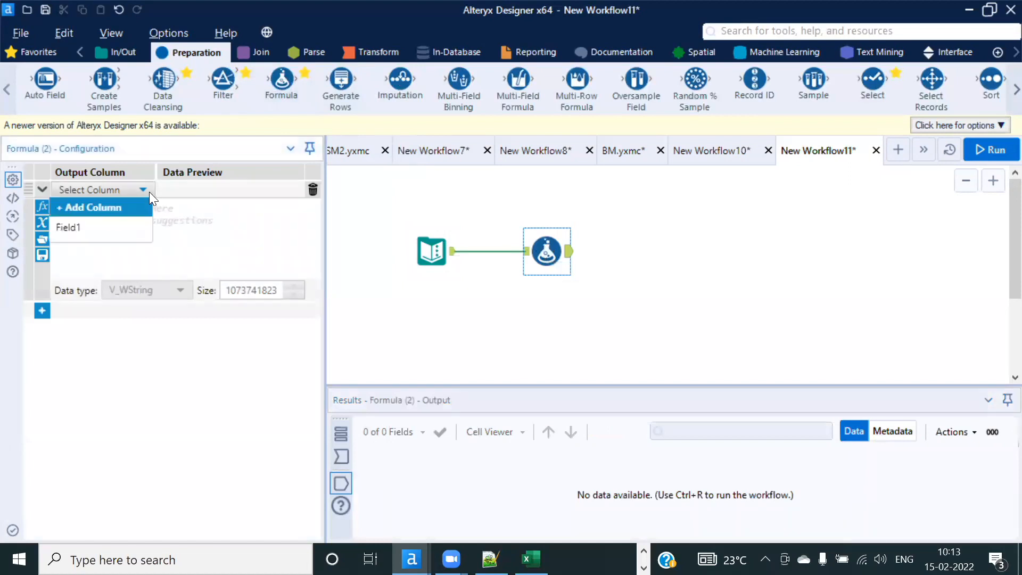
click(86, 226)
text([)
key(Return)
text(*2)
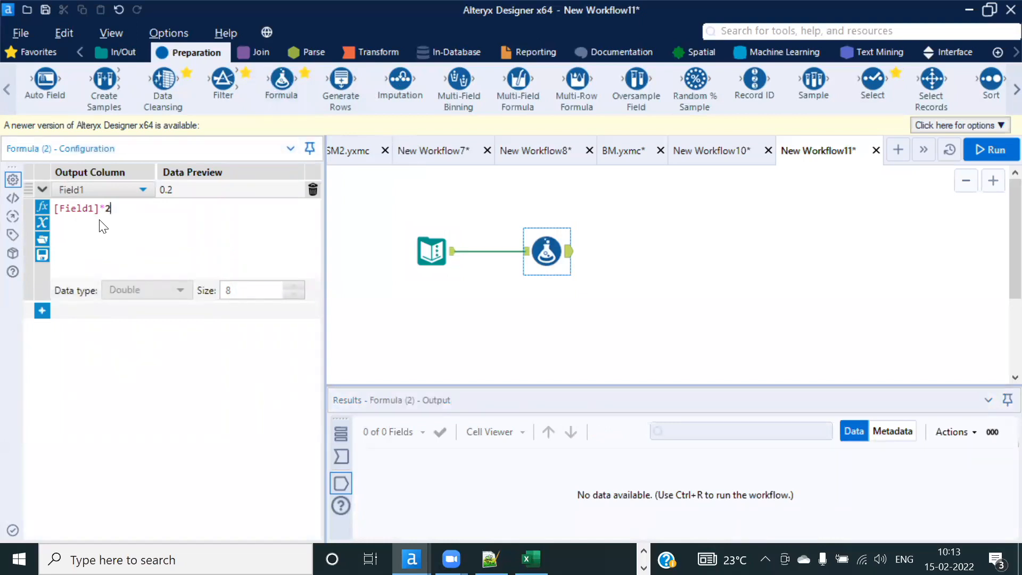
Step: Convert the Text Input tool feeding the Formula tool into a macro input
click(436, 253)
right_click(436, 253)
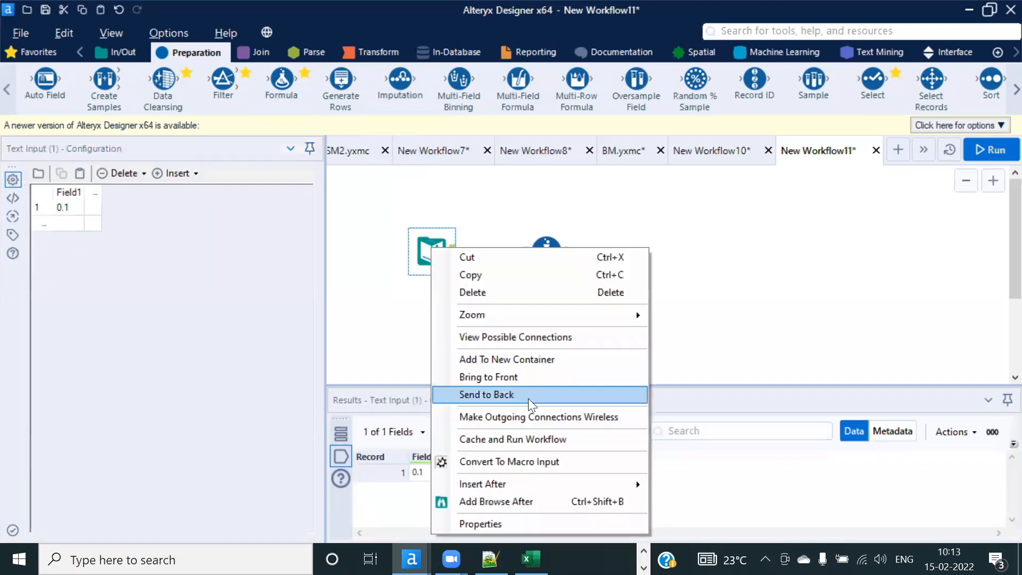
click(516, 463)
click(673, 269)
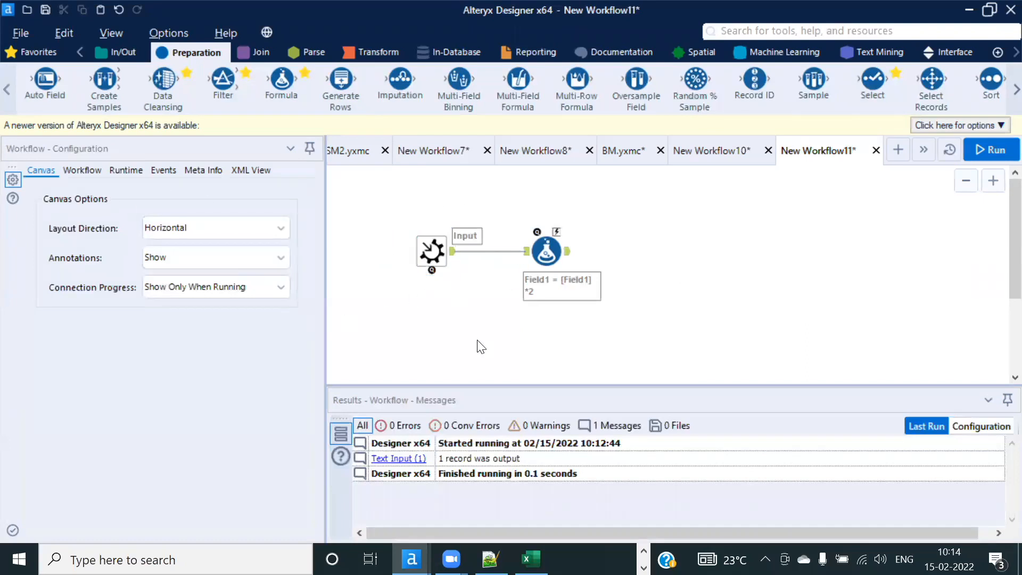
Step: Set the workflow's type to Iterative Macro
click(78, 168)
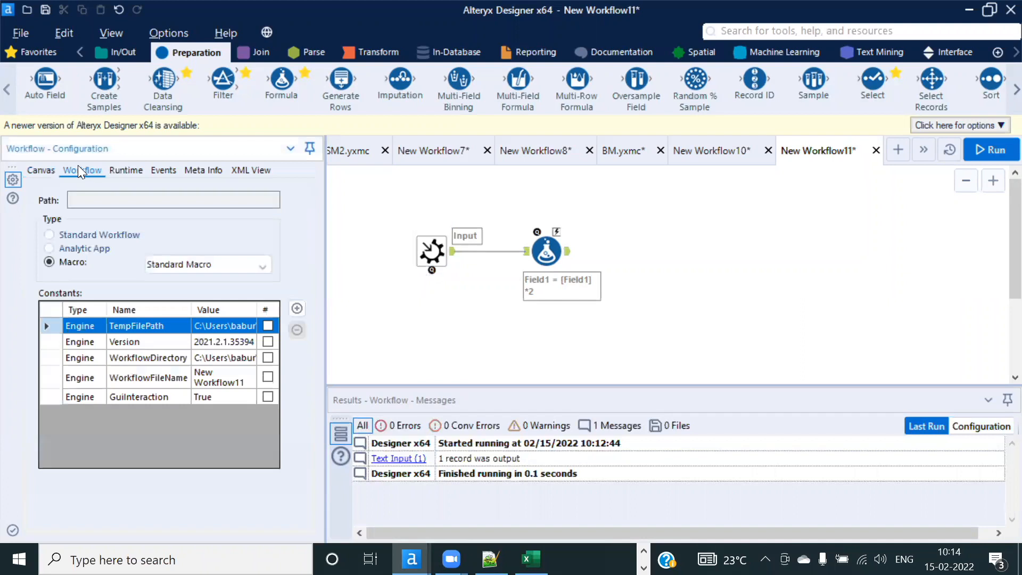
click(262, 267)
click(262, 267)
click(262, 263)
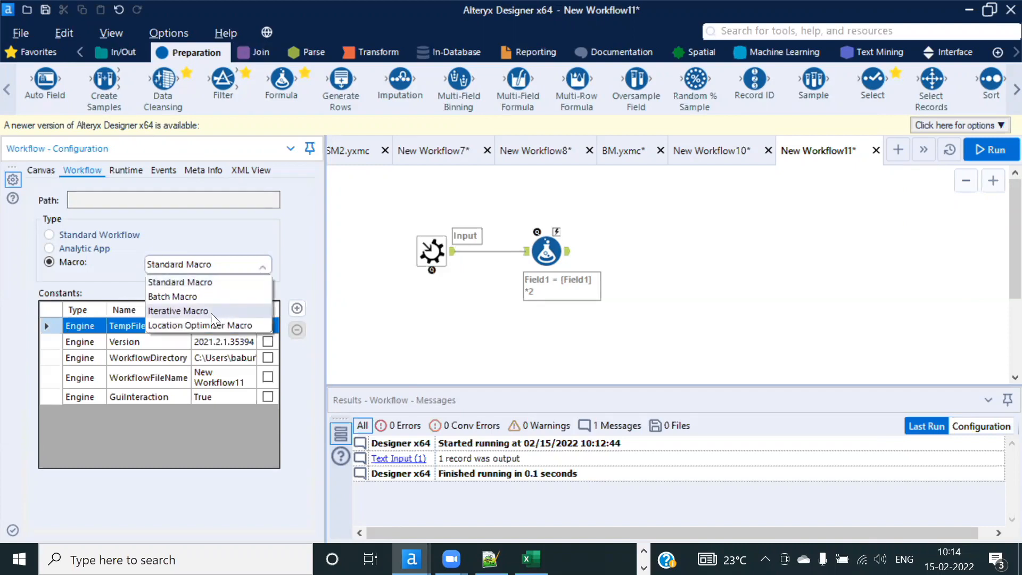
click(262, 265)
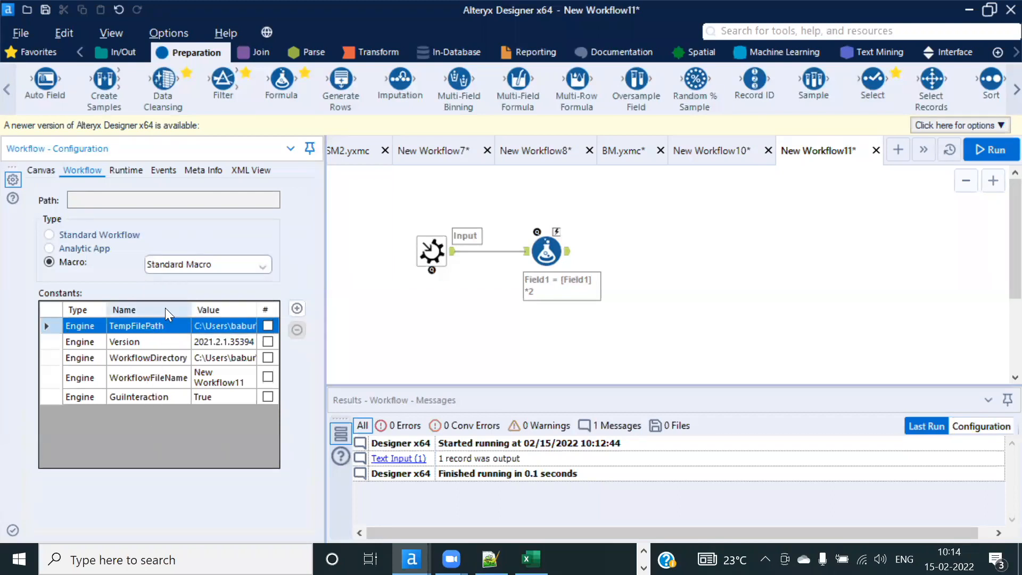
click(264, 264)
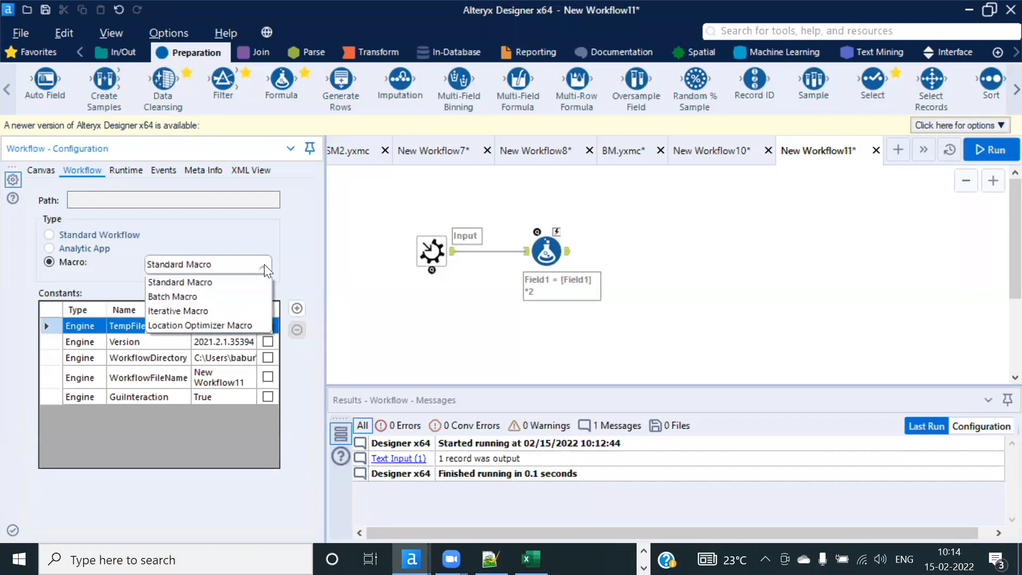
click(193, 311)
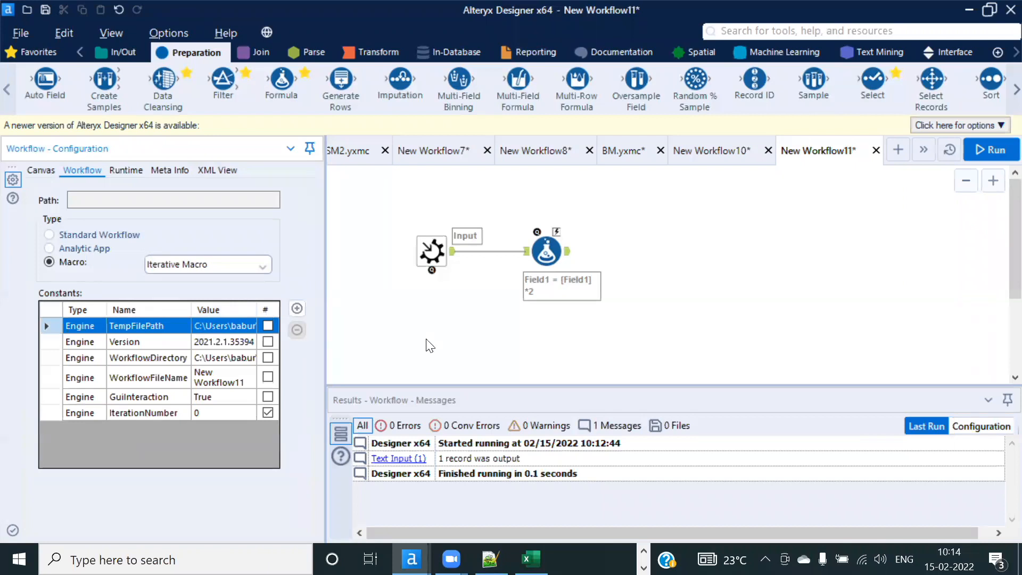
Step: Add a second output column named No Of Runs to the Formula tool
click(550, 261)
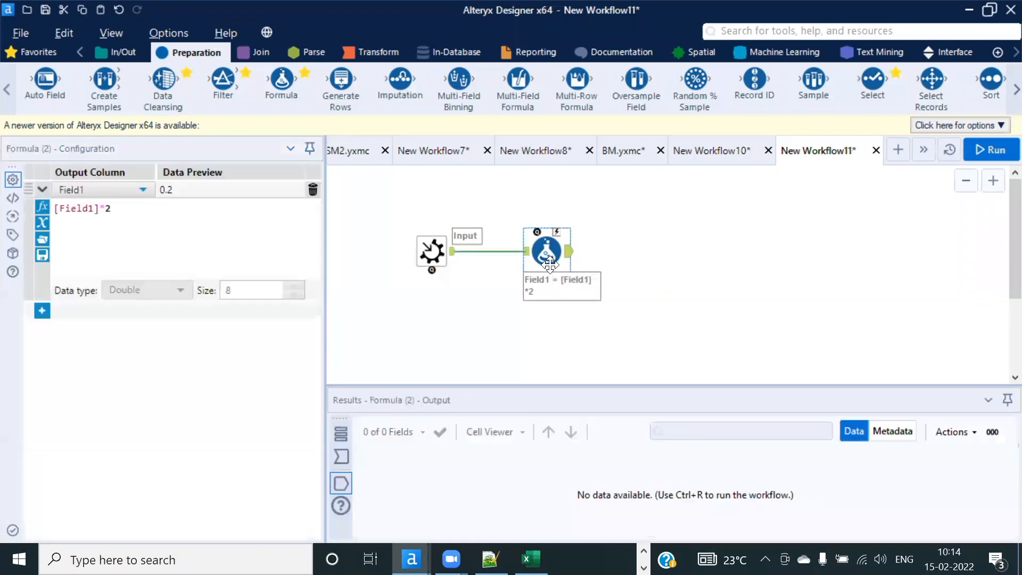
click(42, 310)
click(93, 312)
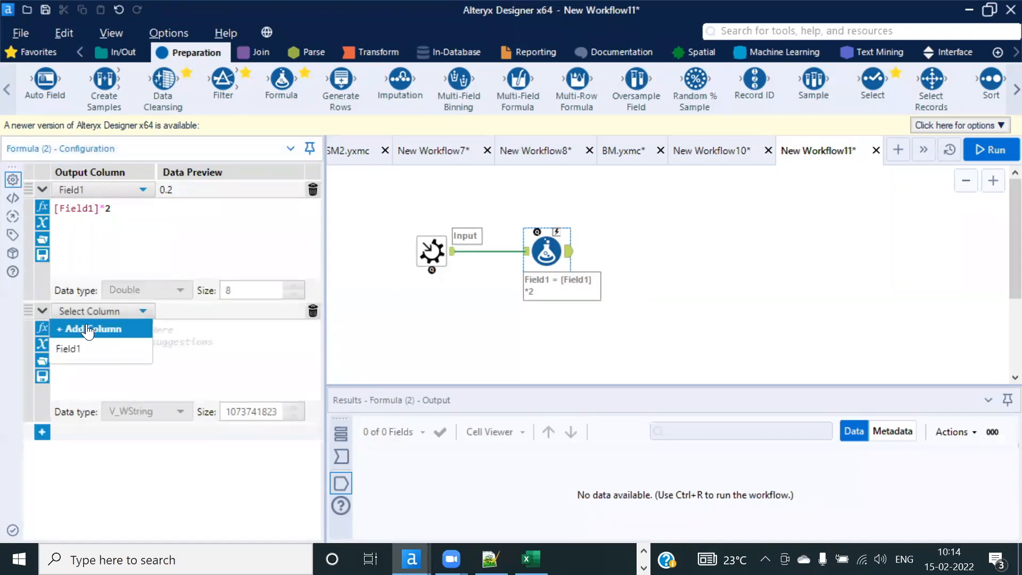
click(88, 326)
text(No)
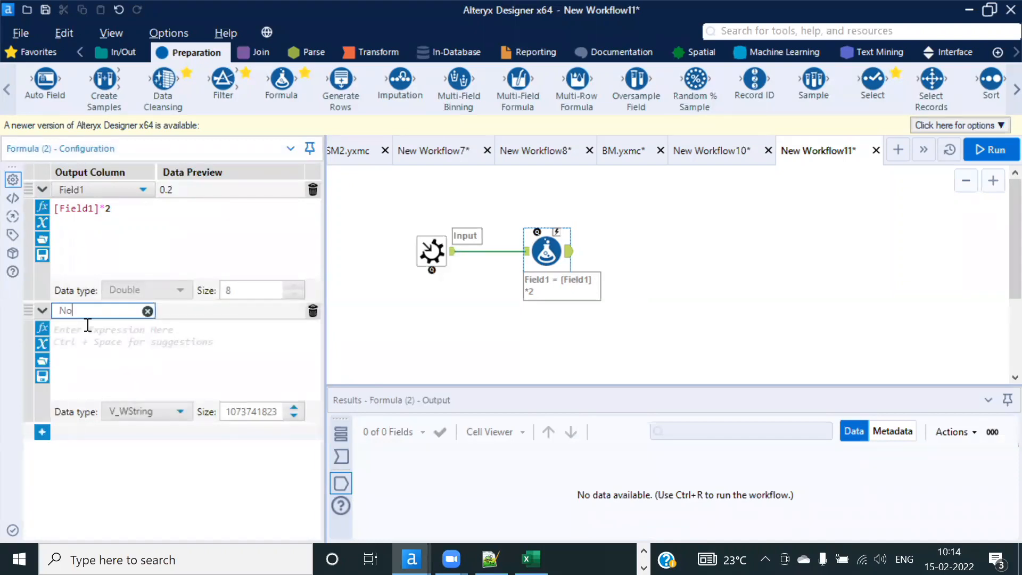
text( Of Runs)
Step: Set the No Of Runs expression to [Engine.IterationNumber]+1 and its data type to Int16
click(88, 329)
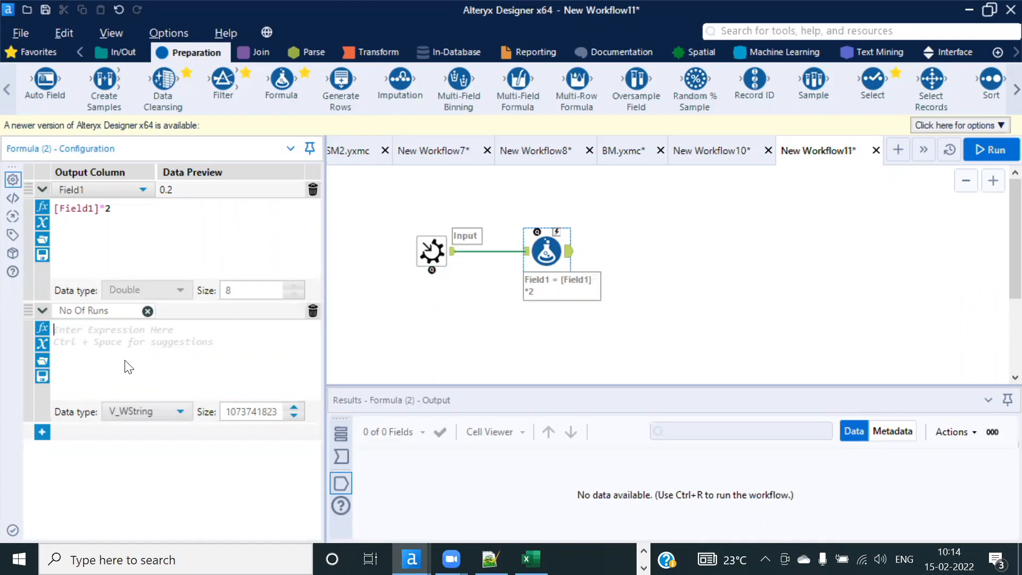
text([)
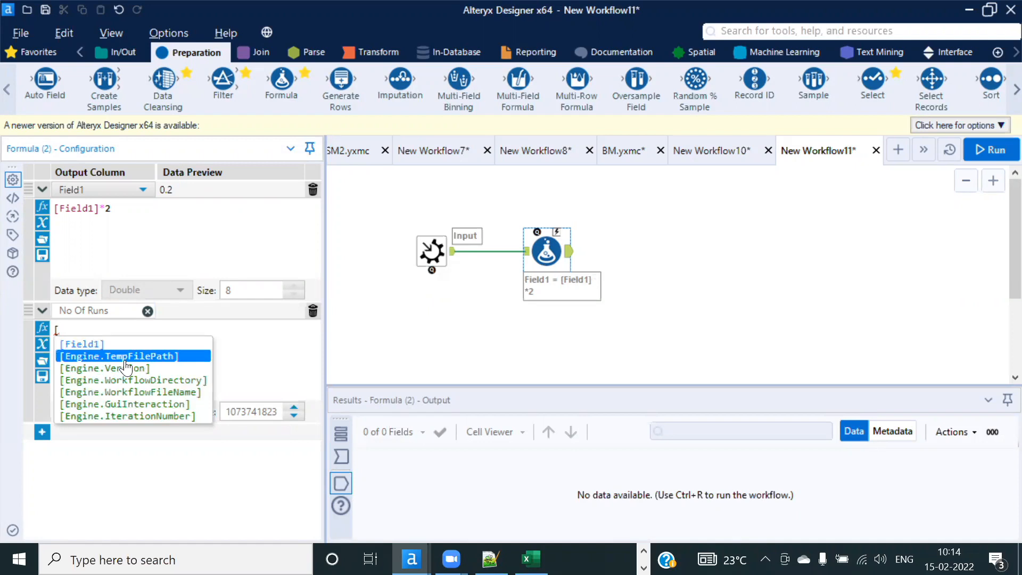
click(136, 415)
click(136, 415)
click(243, 354)
text(+1)
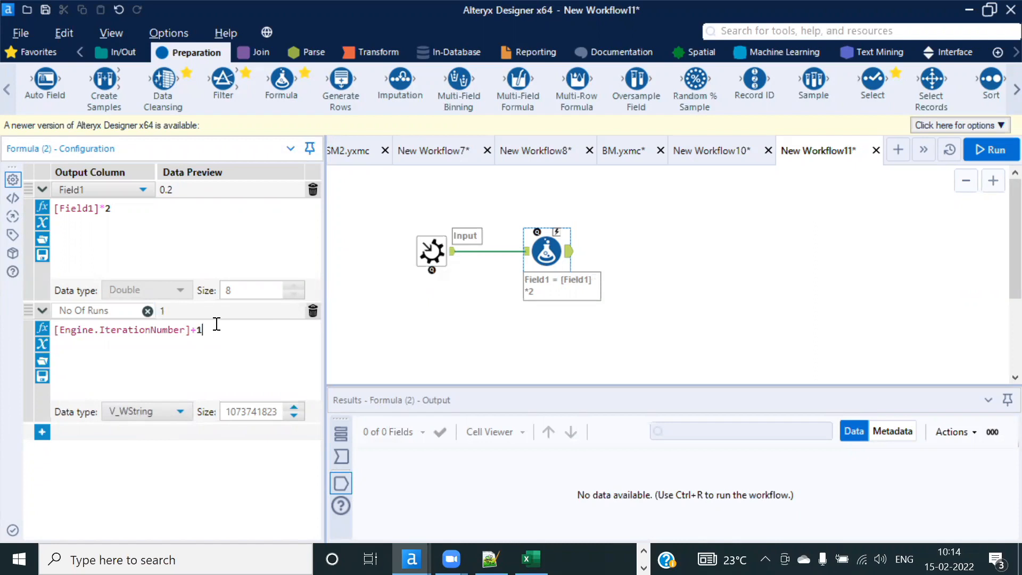
click(182, 407)
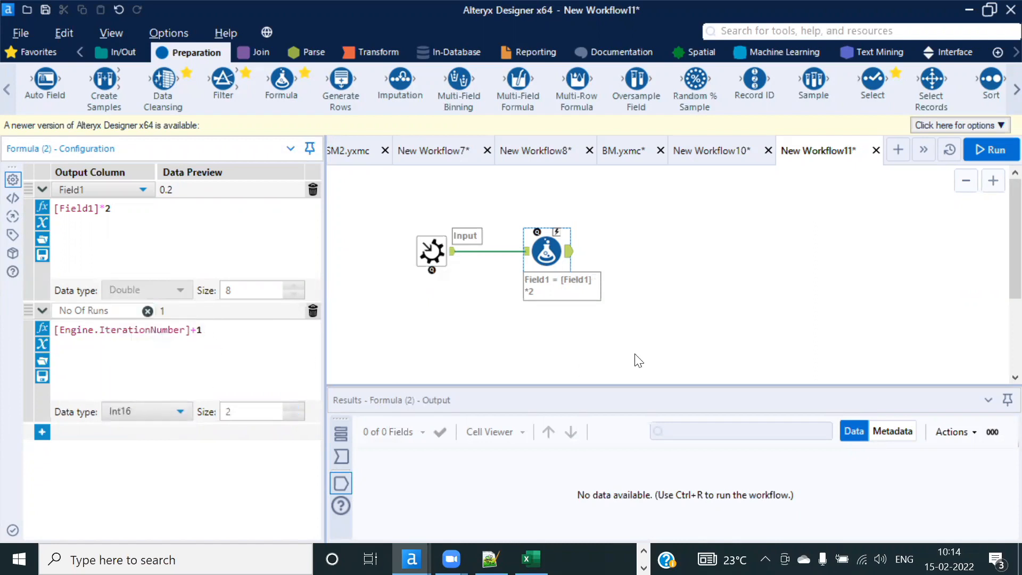
Step: Save the macro as IM in the Delete folder
click(673, 338)
key(ctrl+s)
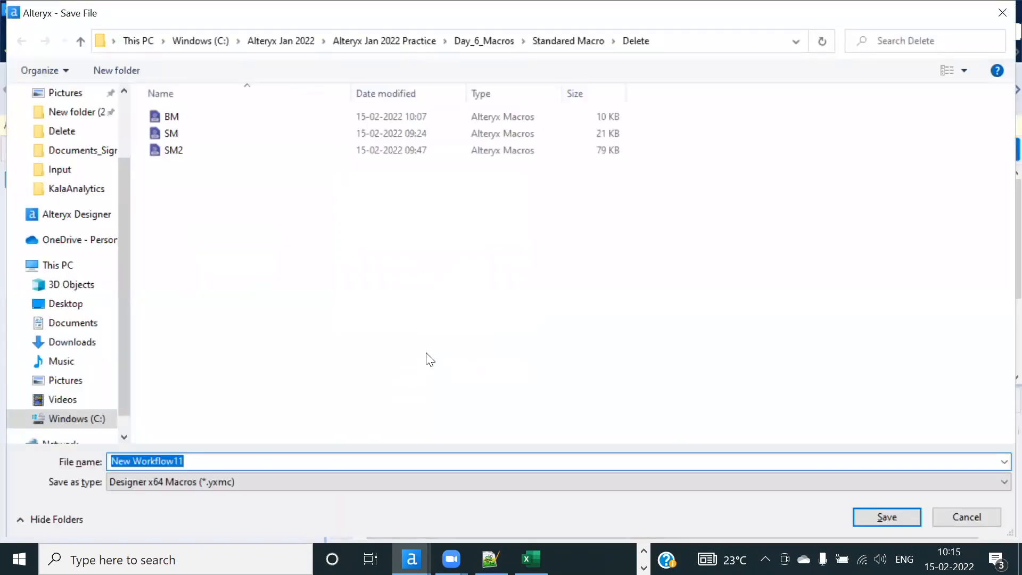
key(BackSpace)
text(IM)
key(Return)
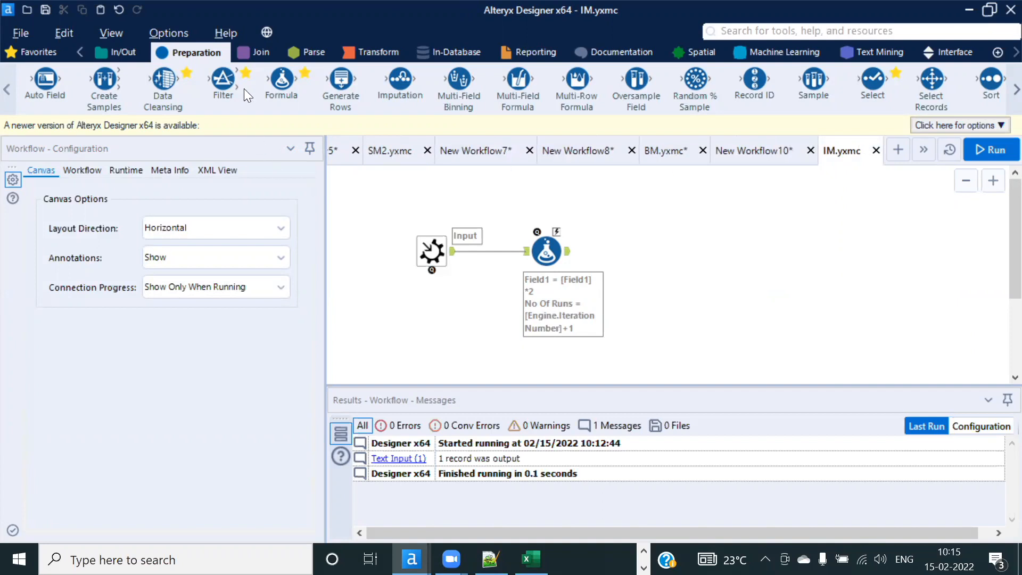
Step: Connect a Select tool after the Formula tool and change Field1's type to FixedDecimal
drag(882, 81, 636, 251)
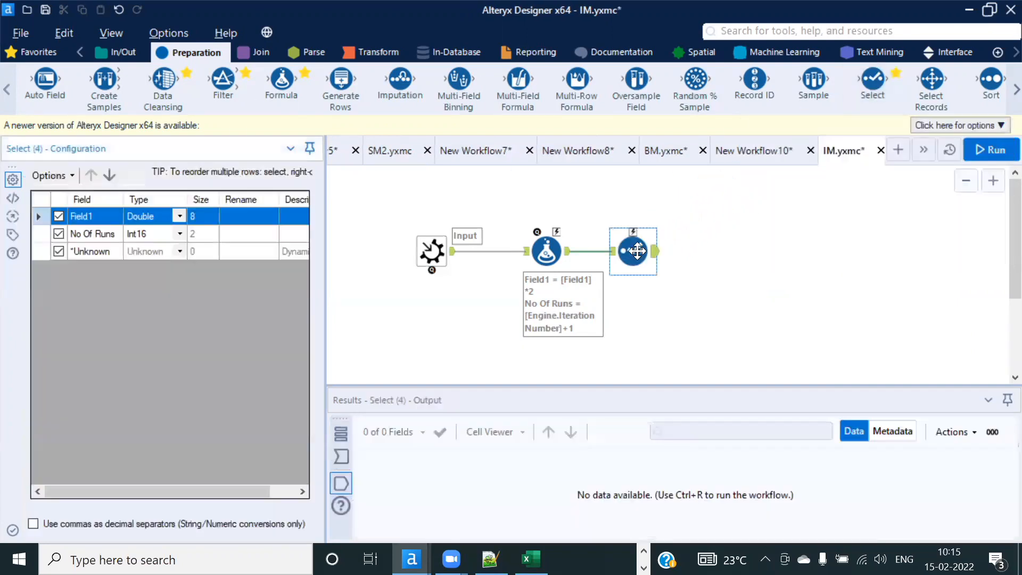
click(179, 212)
click(179, 213)
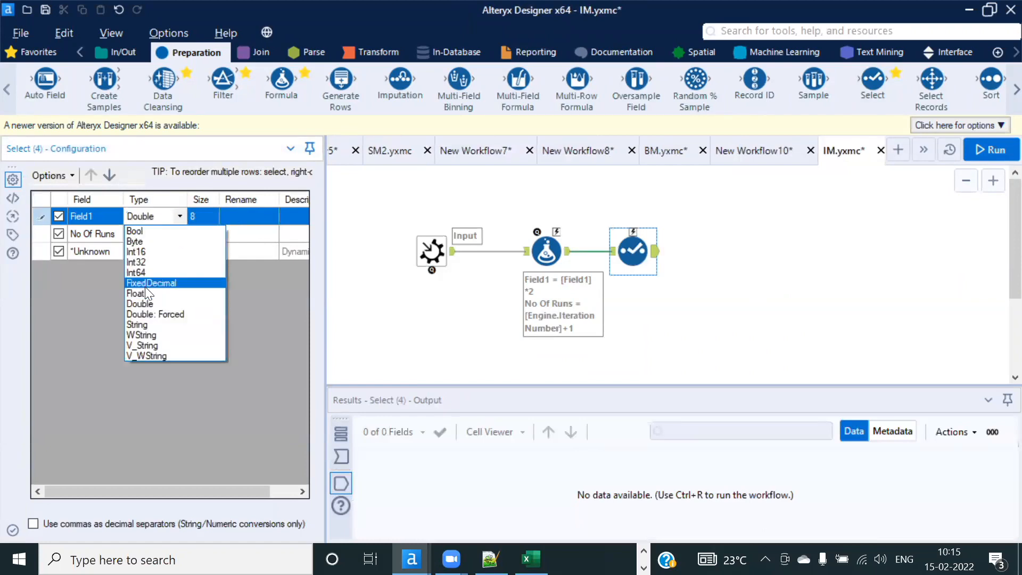
click(159, 282)
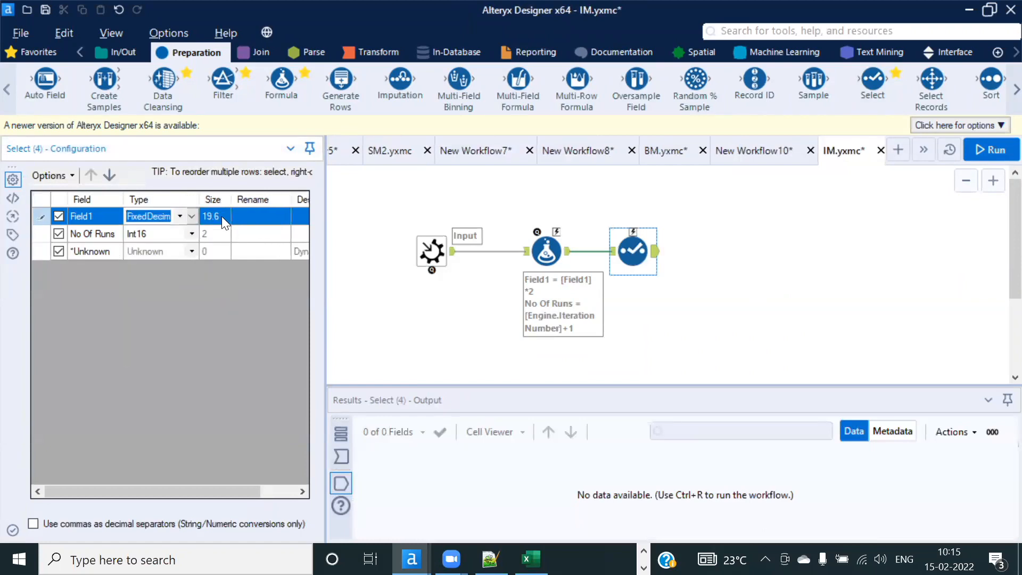
click(222, 216)
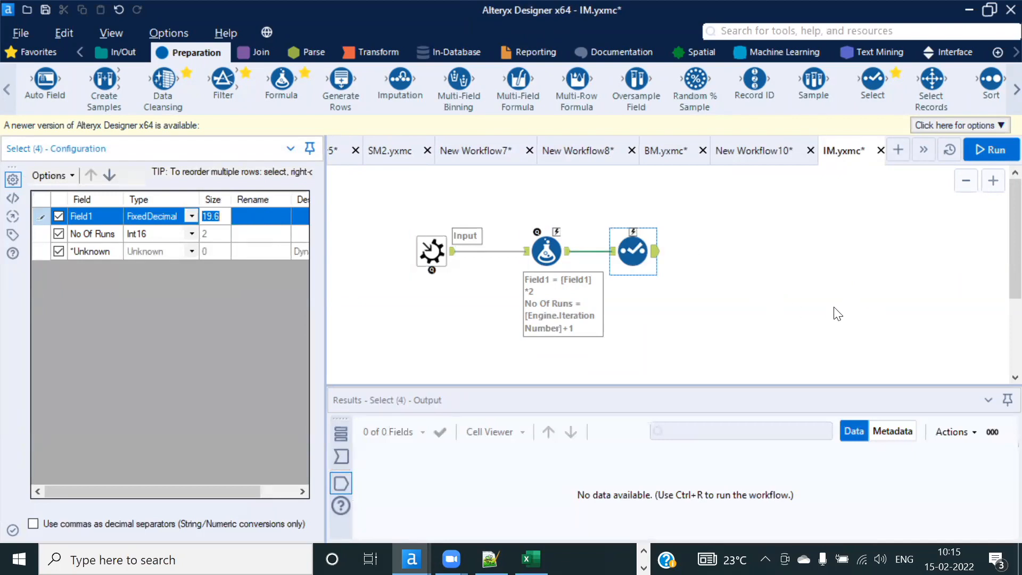
click(738, 289)
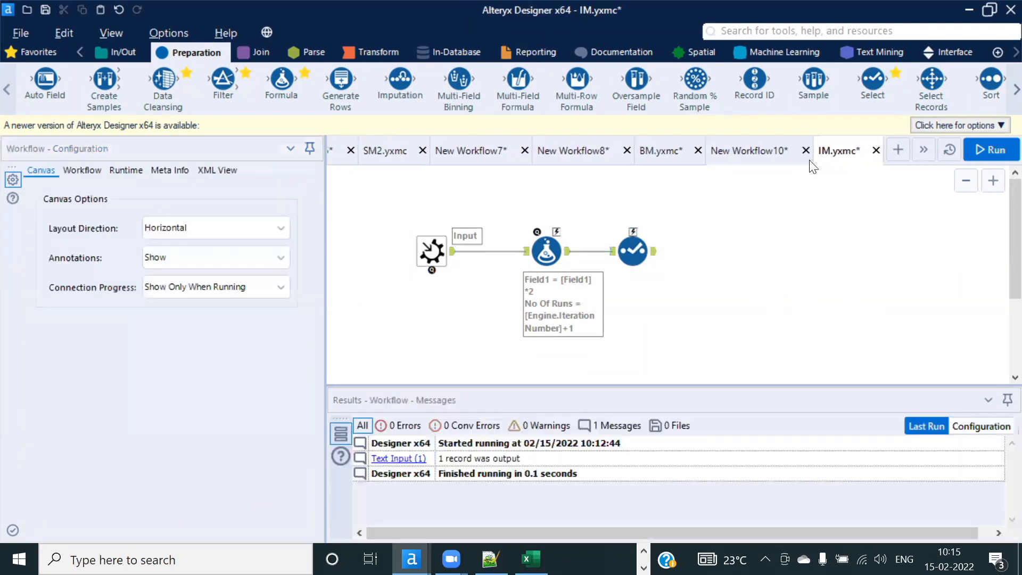
Step: Run the macro and check the Field1 and No Of Runs values in the Select tool's output
click(991, 151)
click(664, 340)
click(655, 266)
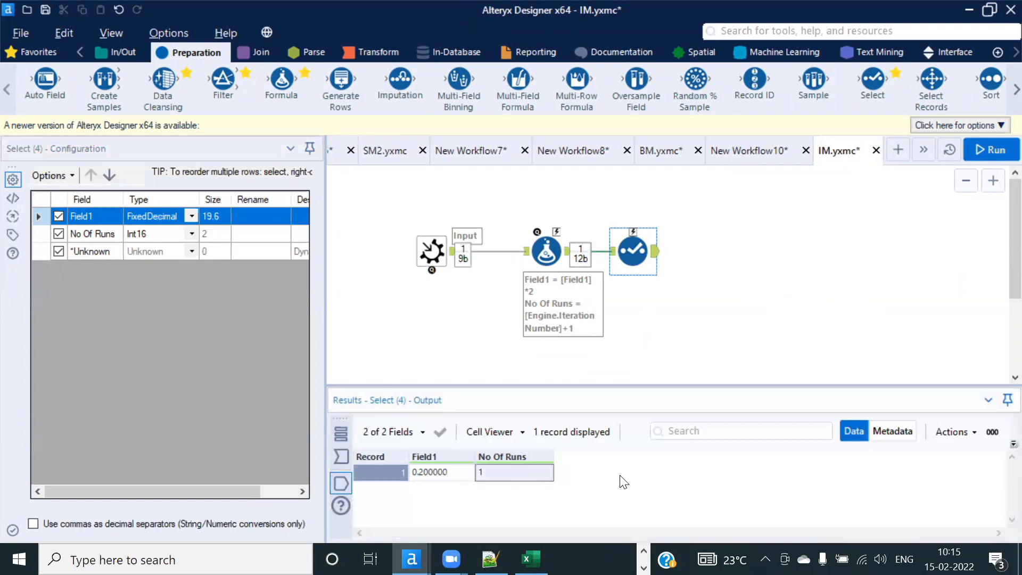
click(441, 473)
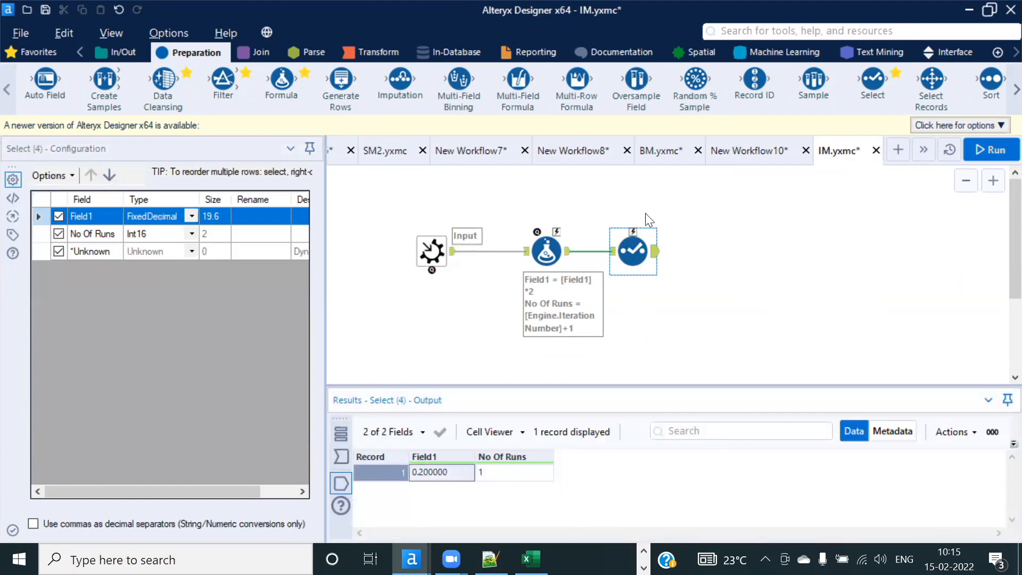
Step: Set Field1's size to 19.2 in the Select tool
click(547, 251)
click(633, 251)
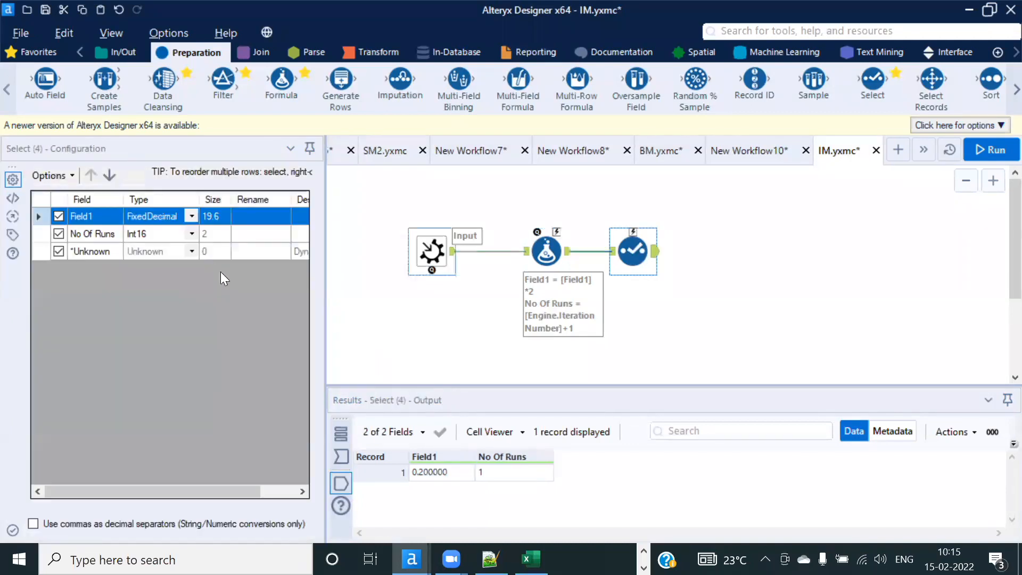
click(220, 217)
key(BackSpace)
text(2)
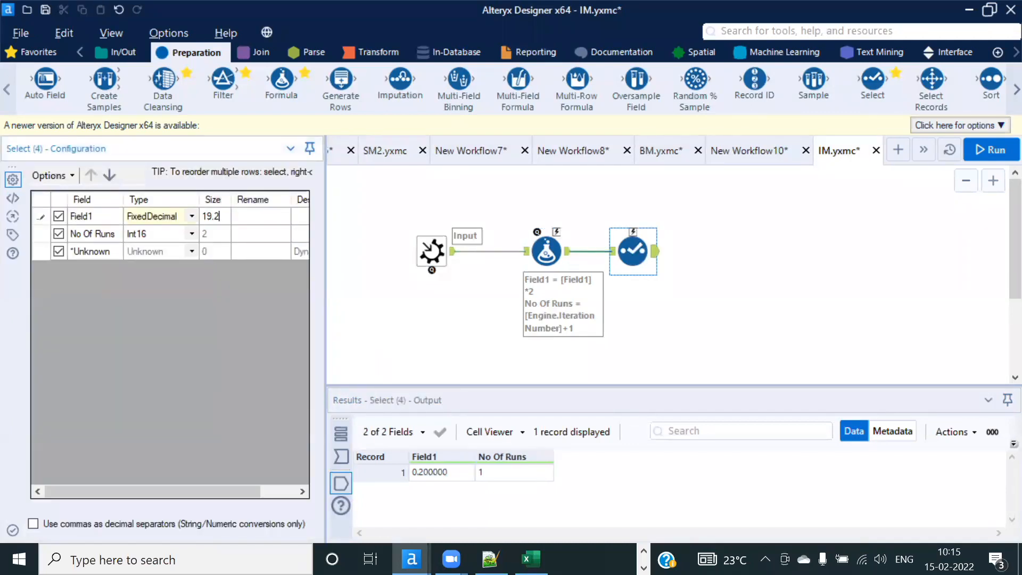
Step: Rerun the macro and check how Field1's decimals appear in the Select tool's output
click(975, 151)
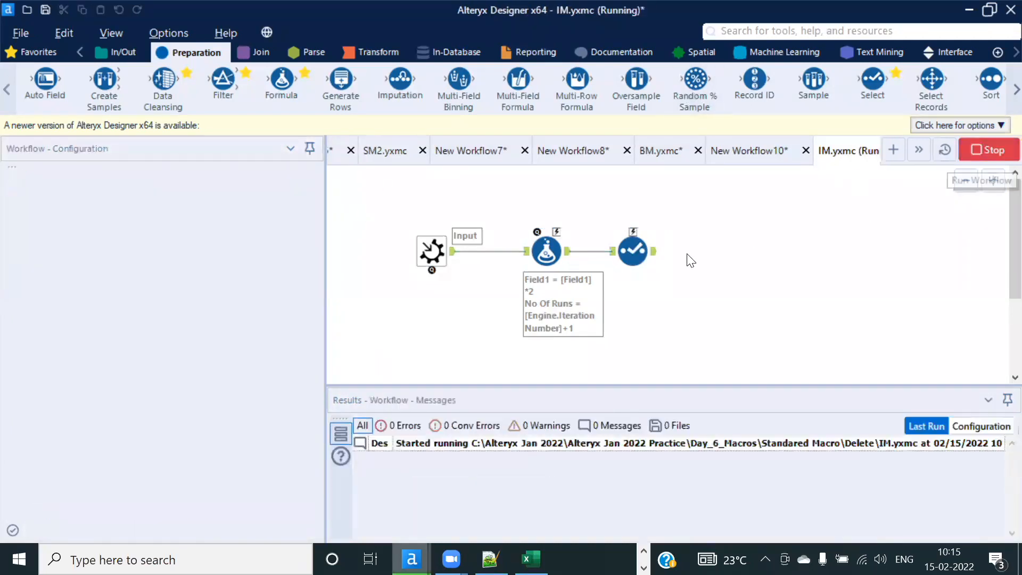
click(645, 333)
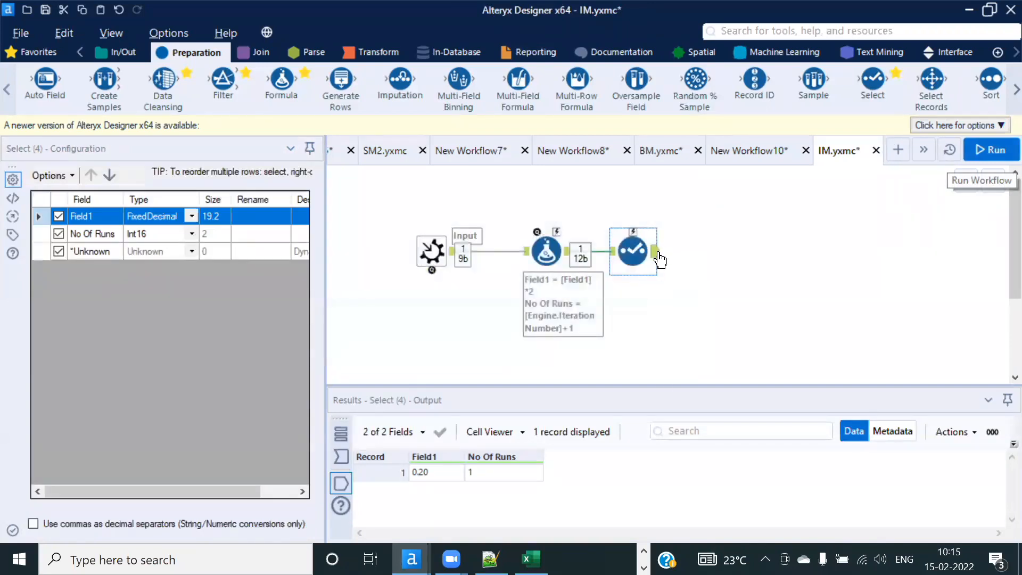
click(490, 475)
Step: Connect a Filter tool after the Select tool with the basic condition No Of Runs >= 30
drag(222, 80, 719, 256)
click(137, 236)
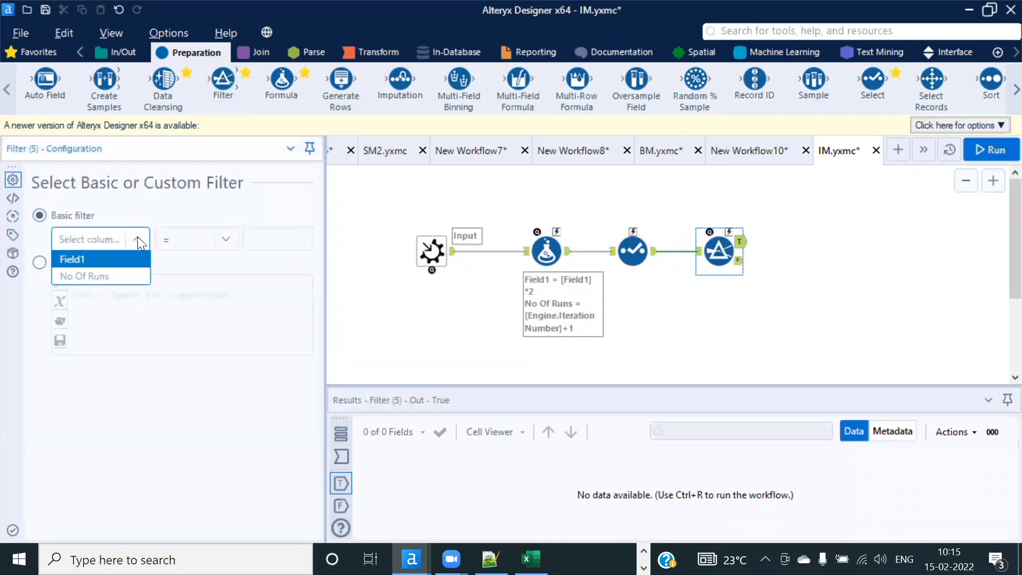
click(101, 259)
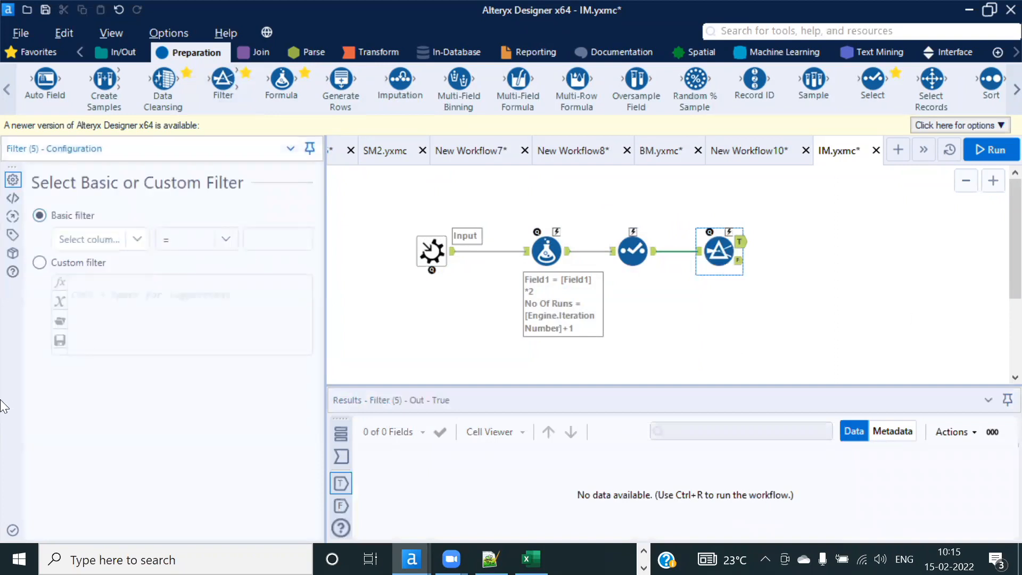
click(137, 239)
click(100, 277)
click(225, 239)
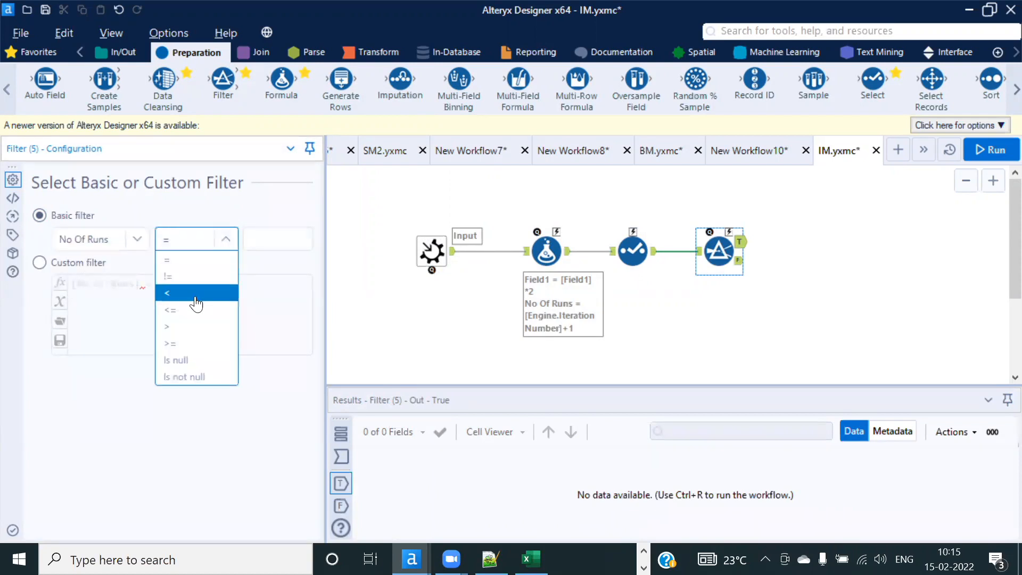
click(175, 344)
click(265, 235)
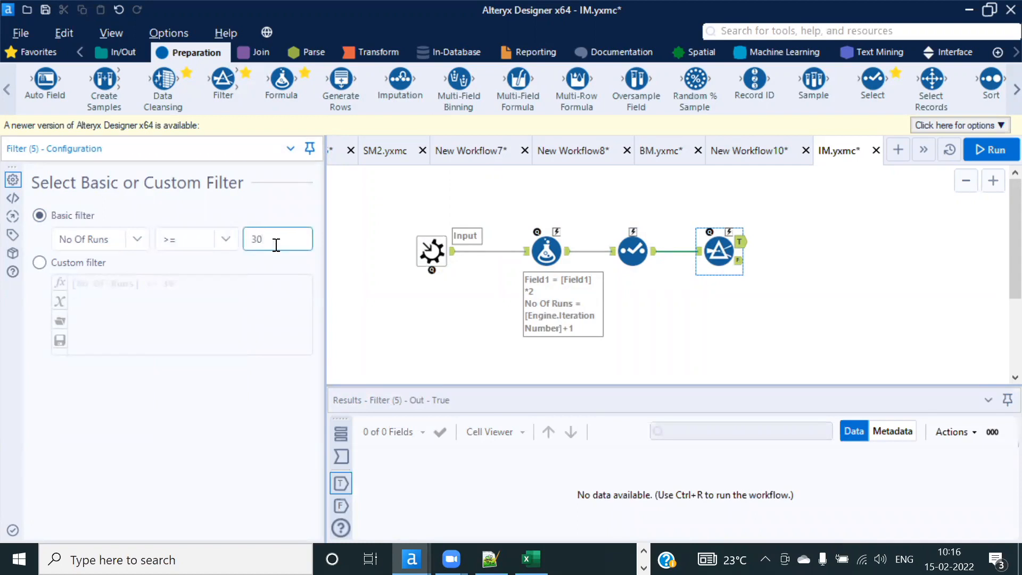
click(865, 281)
Step: Run the macro and compare the Filter's True and False outputs with the Select tool's output
click(992, 151)
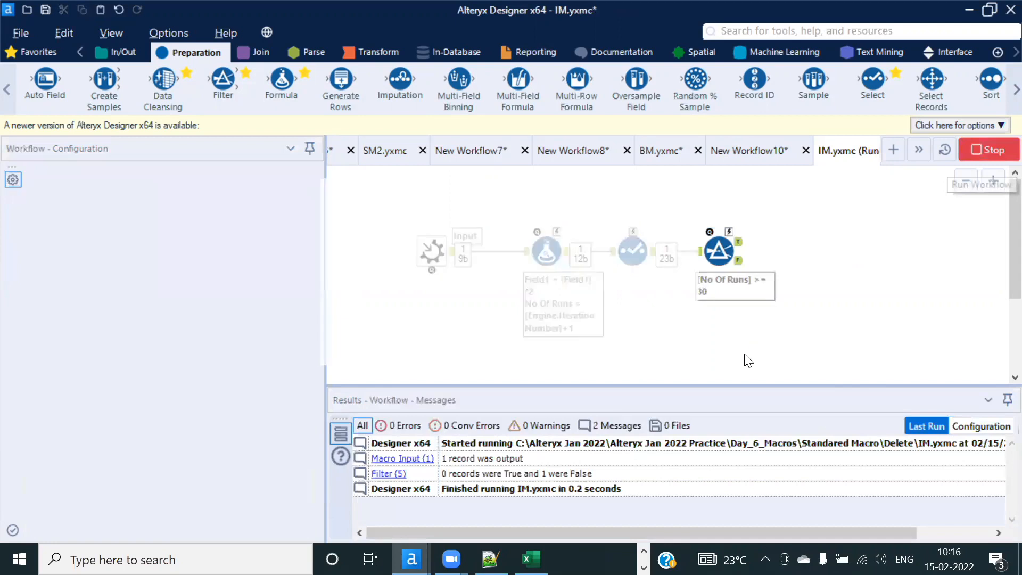
click(671, 336)
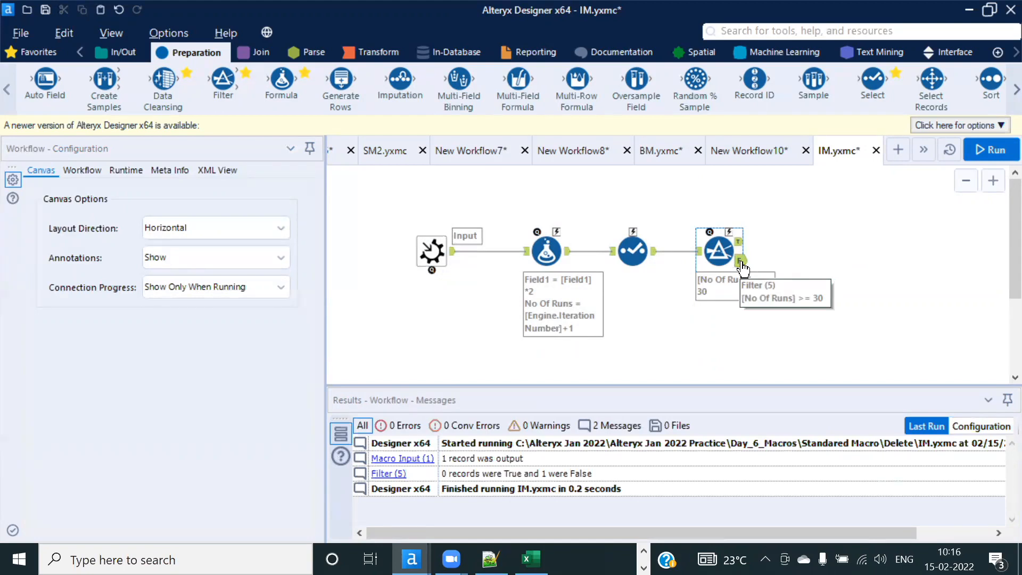
click(719, 257)
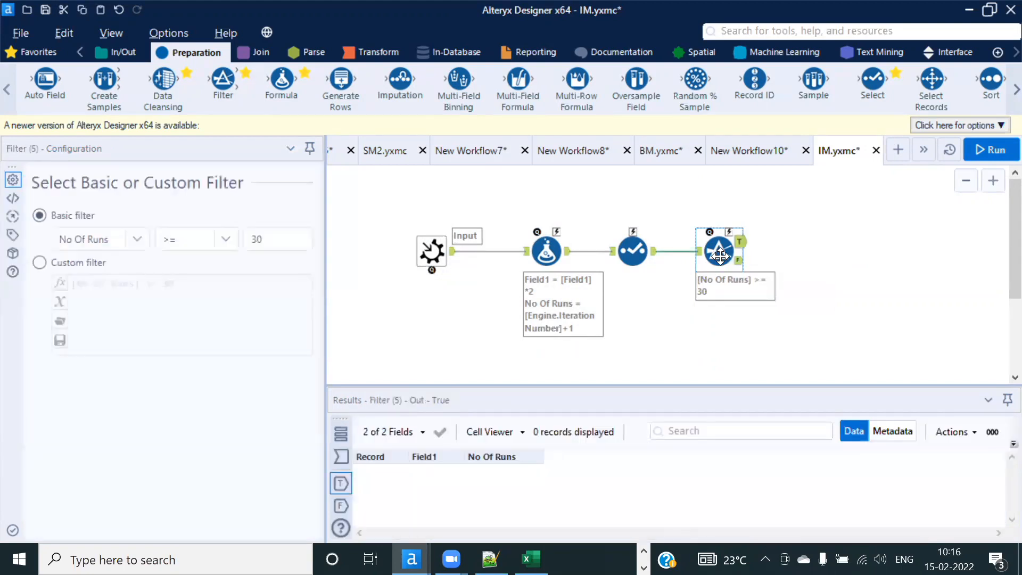
click(634, 253)
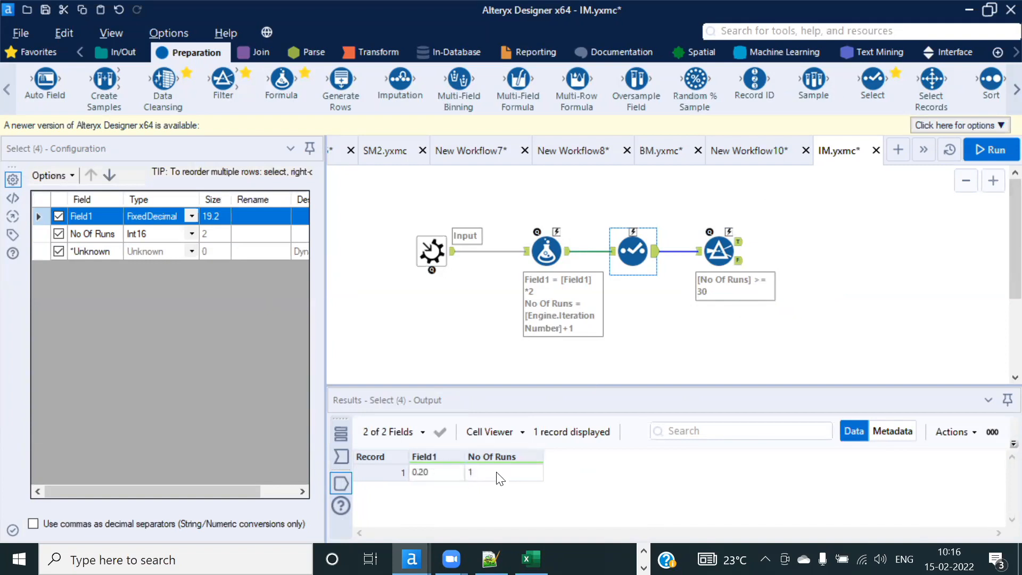
click(739, 262)
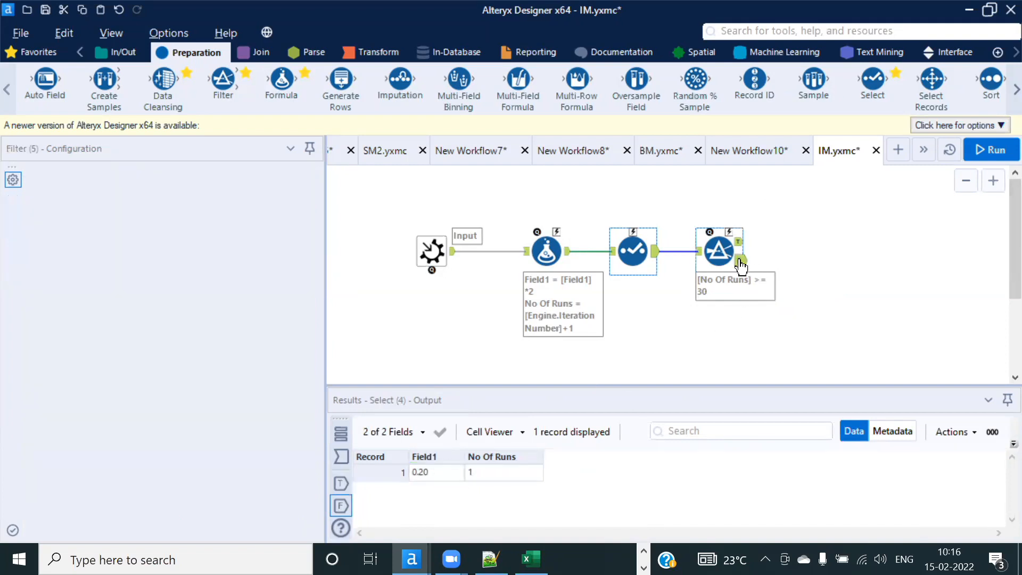
Step: Try to connect the Filter's False output back to the macro input
drag(741, 265, 435, 265)
drag(741, 260, 409, 182)
scroll(639, 290, up, 5)
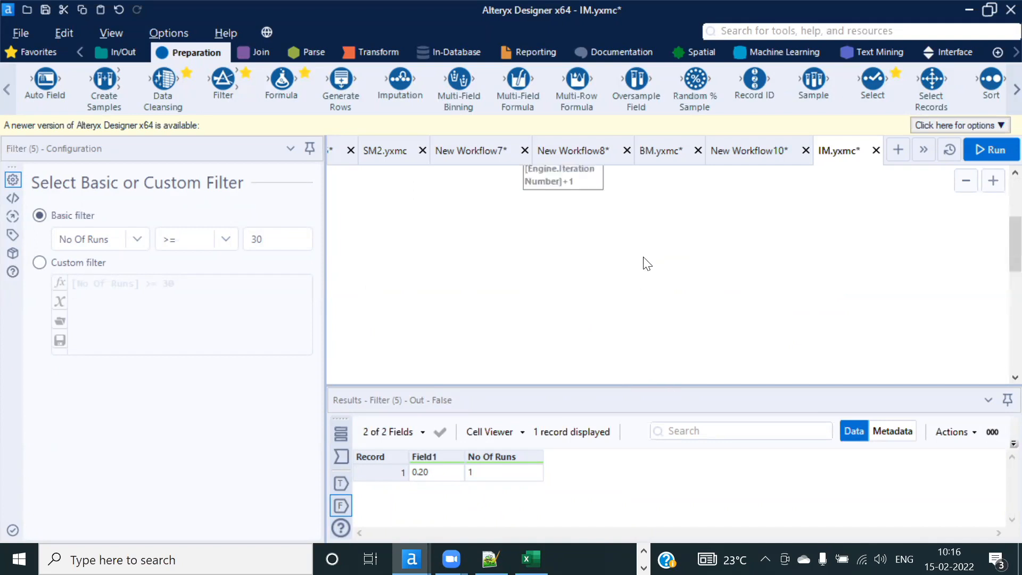
Step: Shift the tool chain down on the canvas and connect a Macro Output tool to the Filter's True output
scroll(647, 264, up, 3)
drag(741, 263, 703, 246)
scroll(702, 246, up, 3)
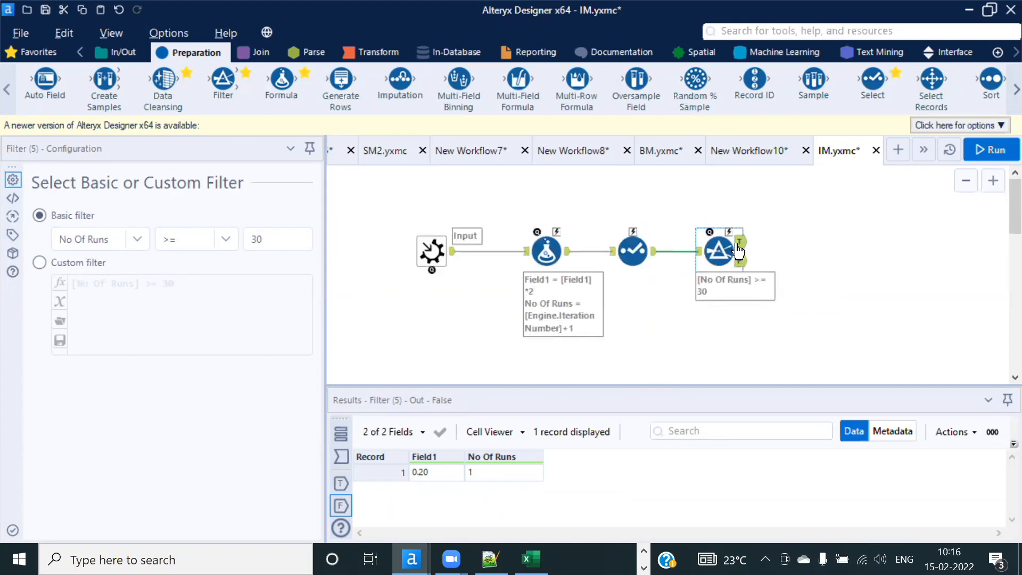
click(739, 246)
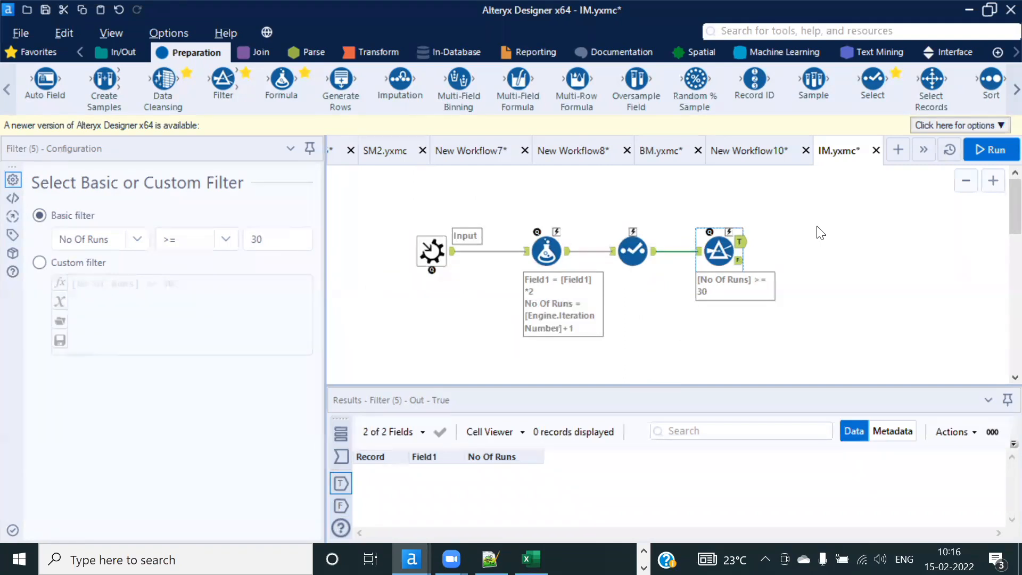
click(956, 52)
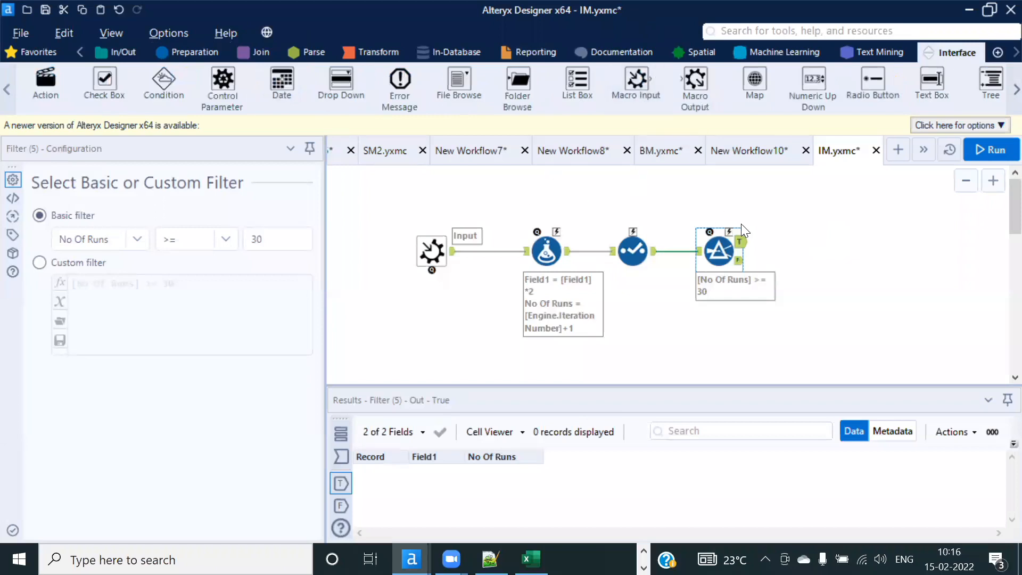
mouse_move(696, 80)
mouse_down()
mouse_move(741, 171)
mouse_move(697, 80)
mouse_up()
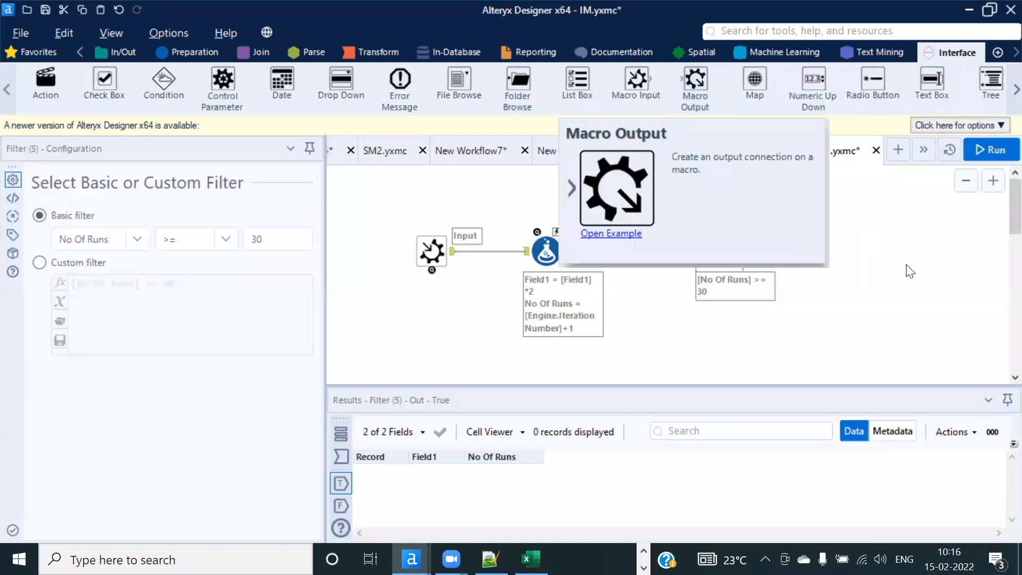
click(907, 267)
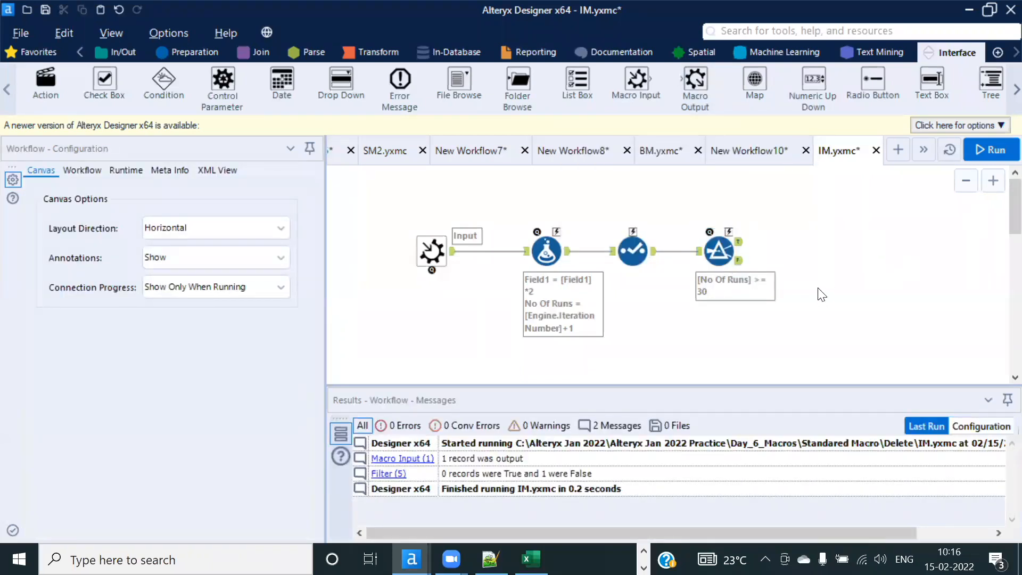
drag(377, 216, 713, 288)
click(797, 280)
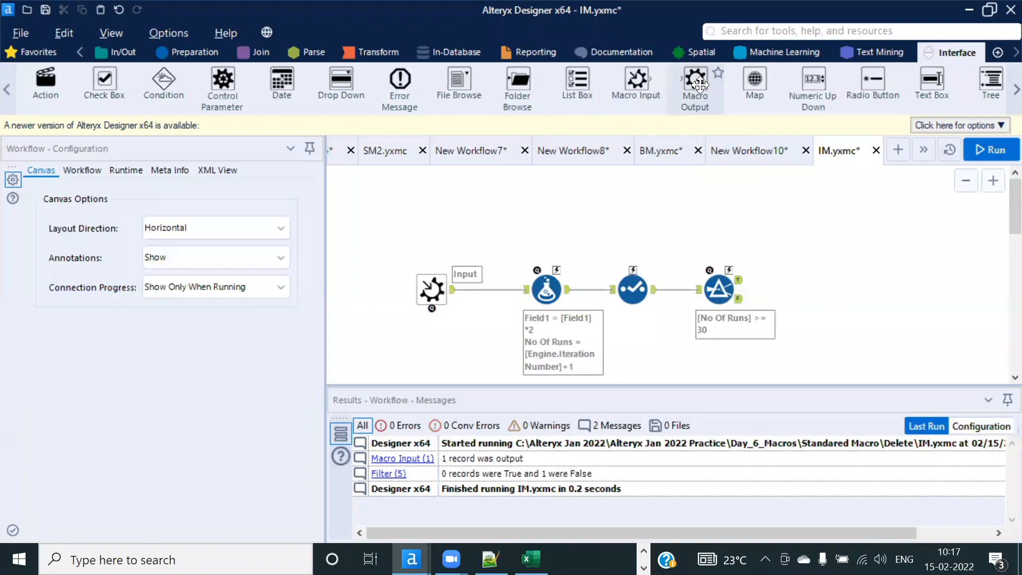
drag(697, 79, 863, 212)
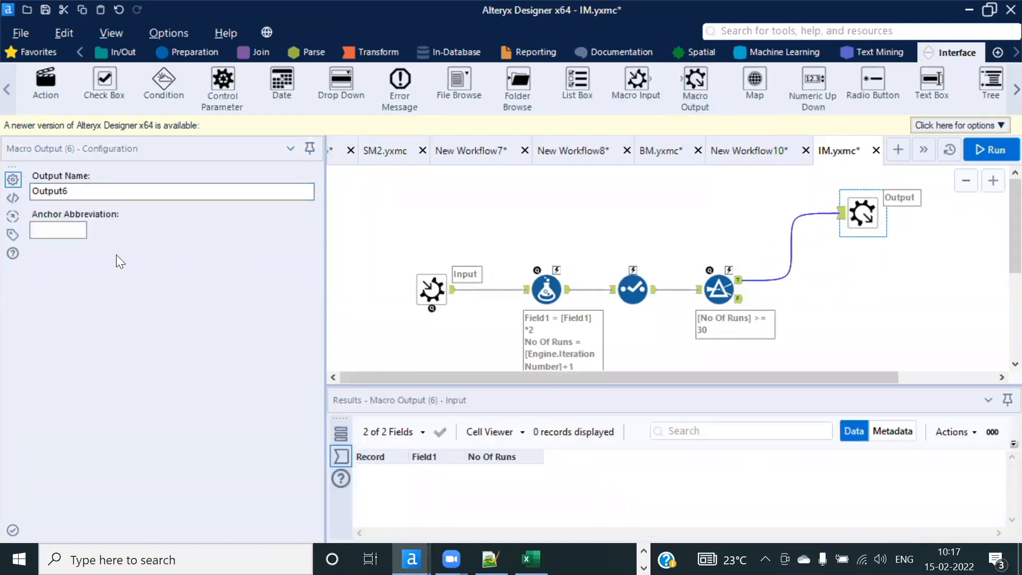
Step: Name the macro output on the Filter's True branch Final Output with the anchor abbreviation F
click(55, 236)
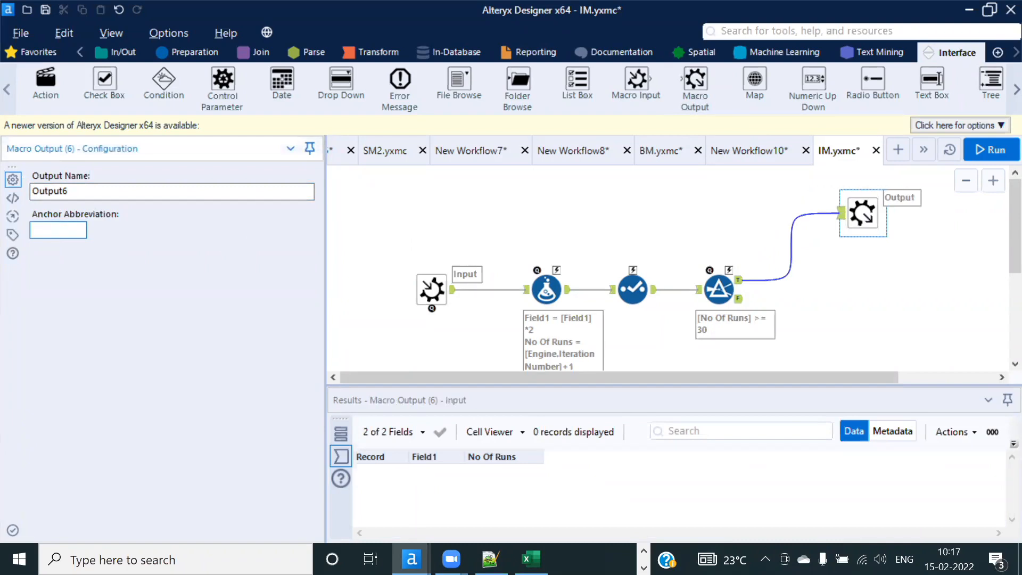
double_click(38, 192)
text(Final)
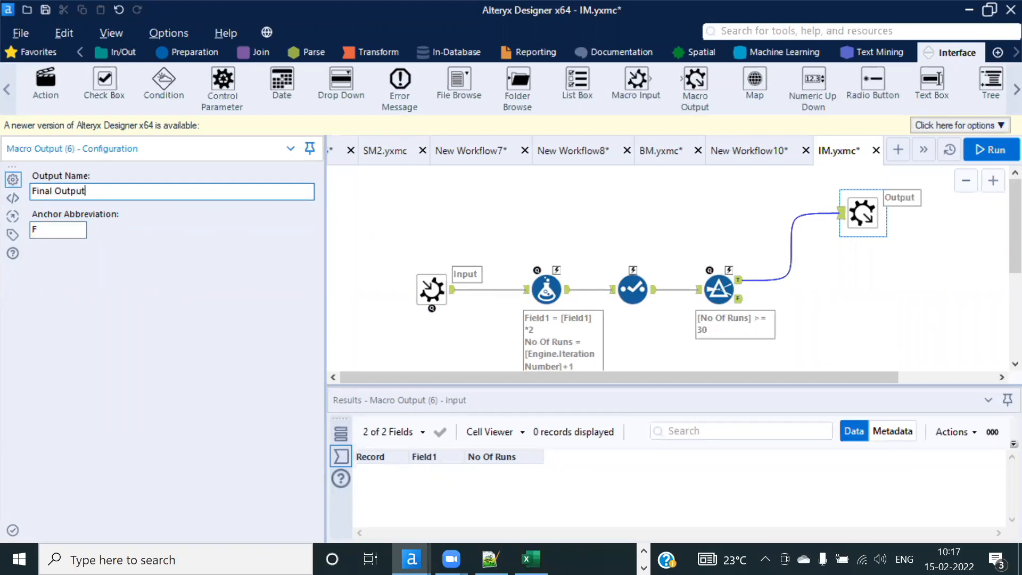
key(Tab)
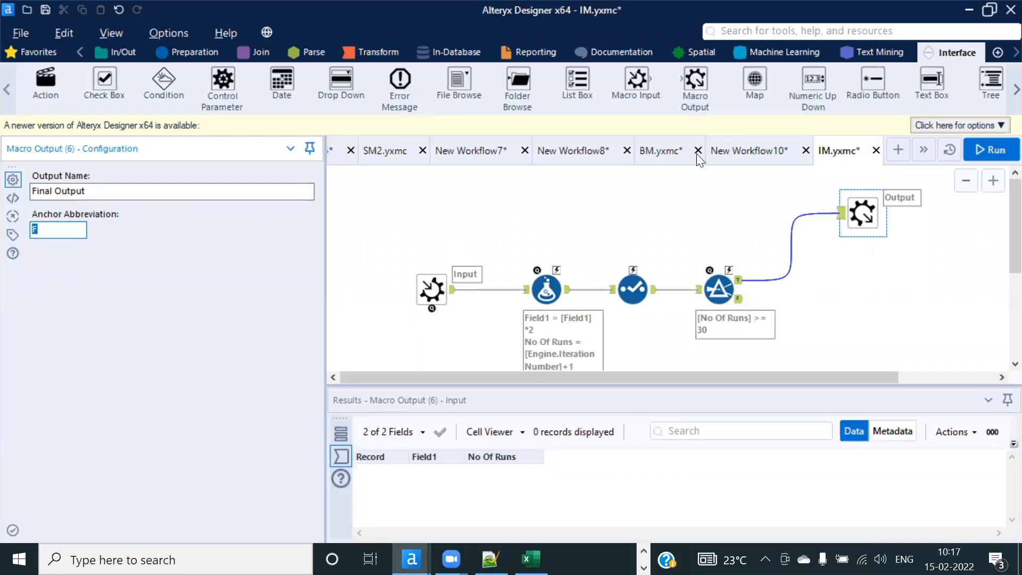
Step: Connect a second Macro Output tool to the Filter's False output, named LOOP output with the anchor abbreviation L
drag(696, 78, 854, 330)
drag(738, 299, 859, 341)
drag(82, 192, 3, 199)
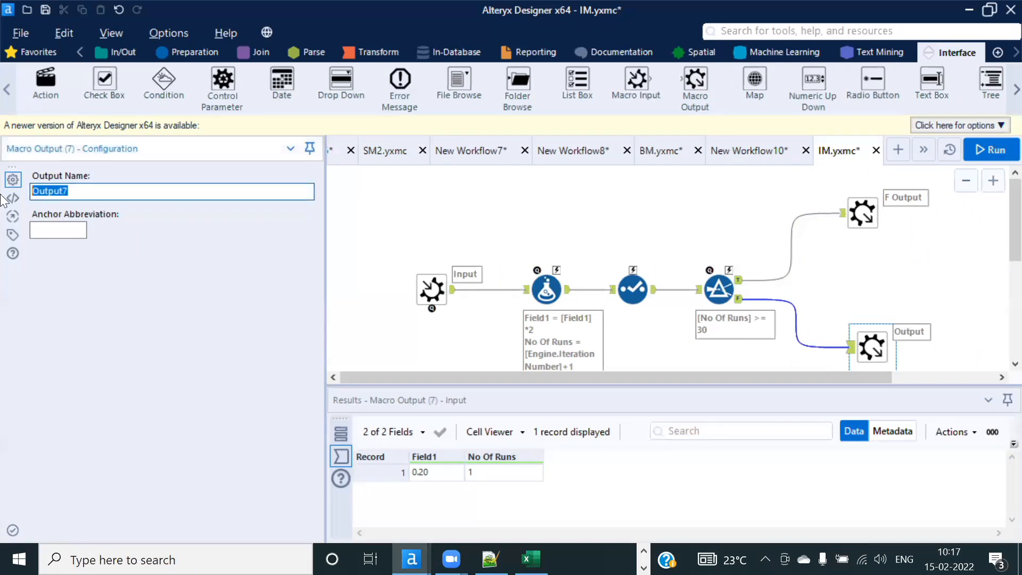
text(LOO)
click(49, 225)
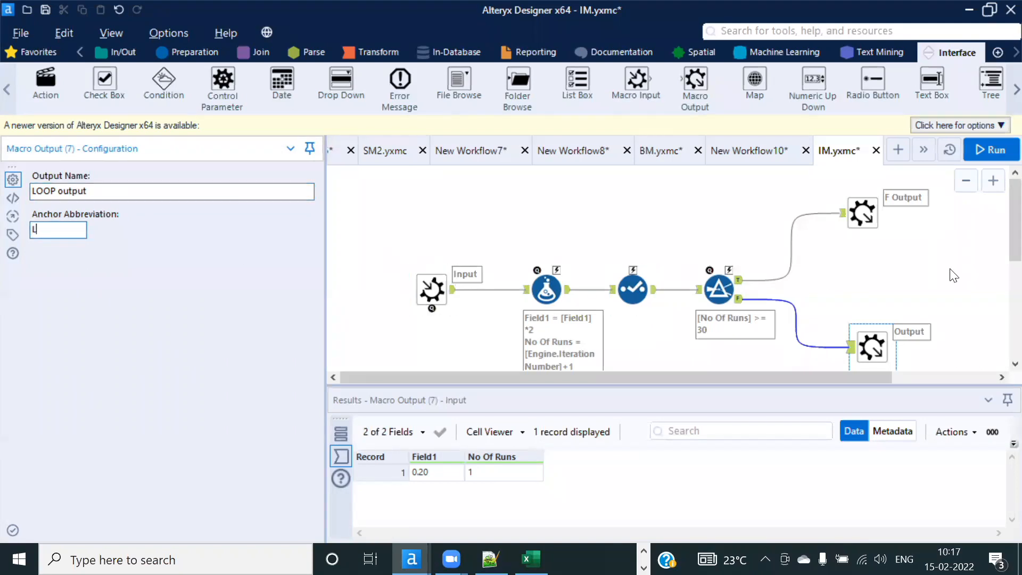
scroll(954, 275, down, 1)
scroll(947, 280, up, 1)
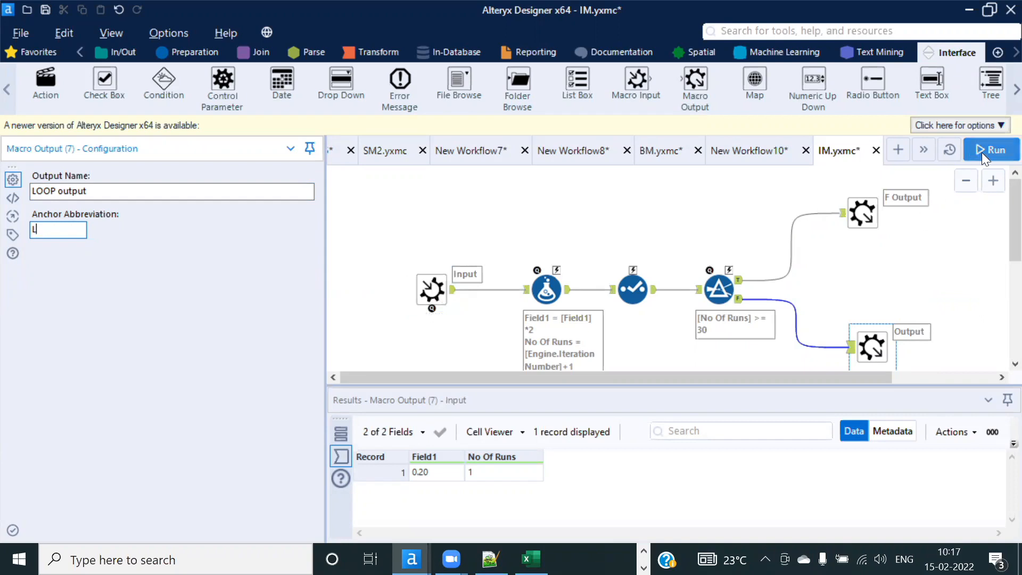
Step: Compare the fields of the macro input with those reaching the LOOP output
click(430, 290)
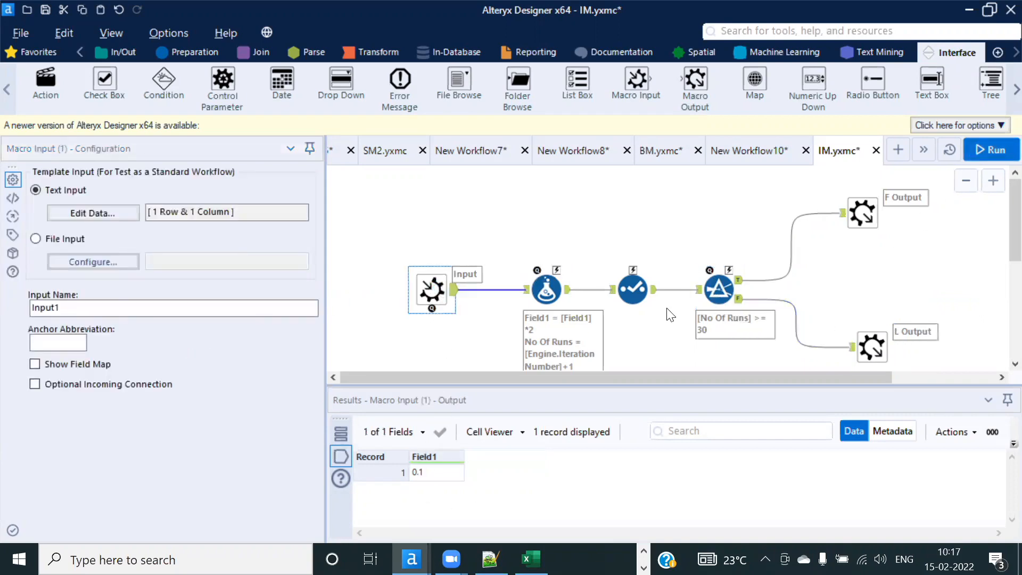
scroll(826, 295, down, 1)
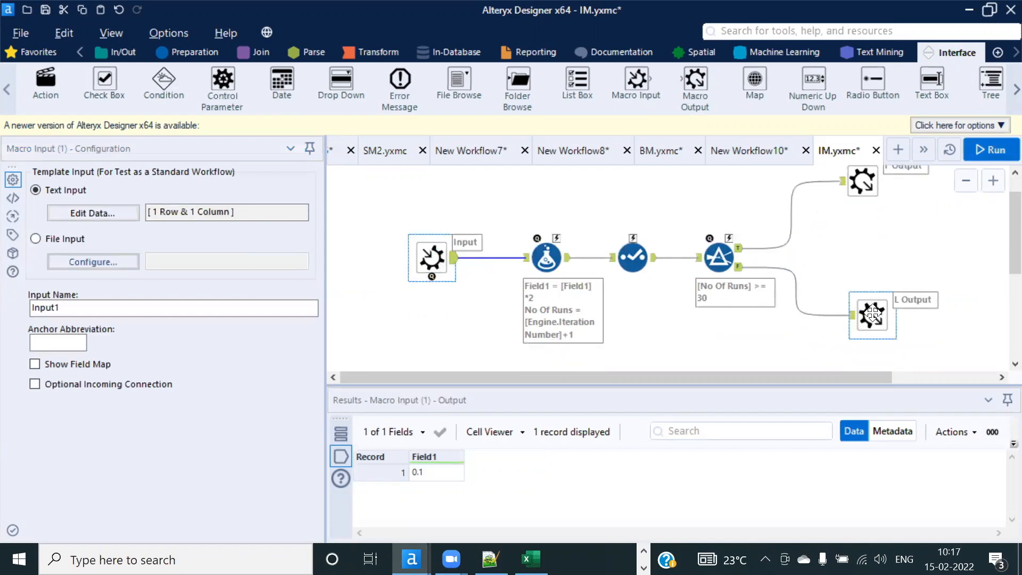
click(851, 316)
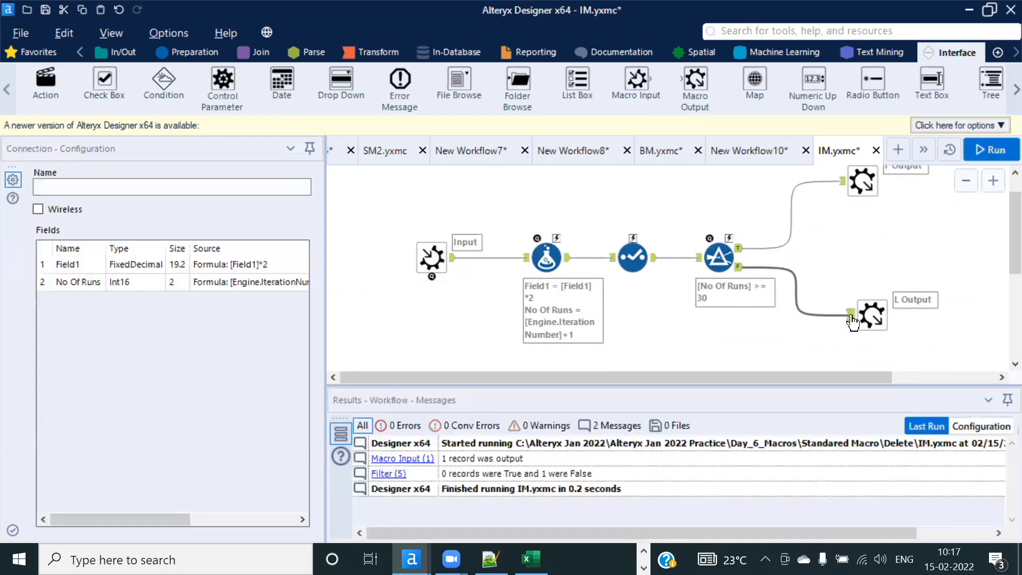
click(865, 319)
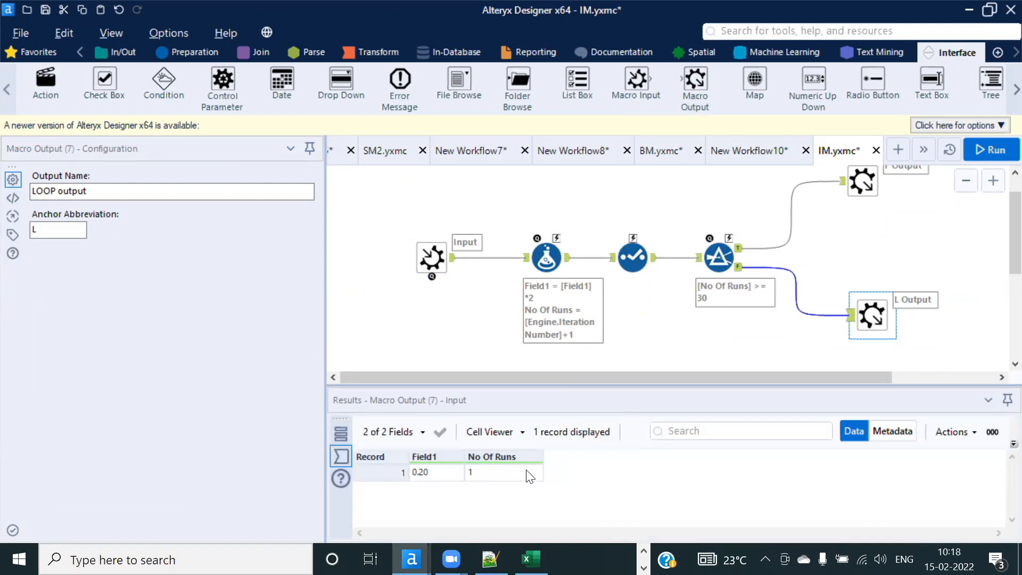
Step: Insert a Select tool between the Filter's False output and the LOOP output, deselecting No Of Runs and *Unknown
click(196, 52)
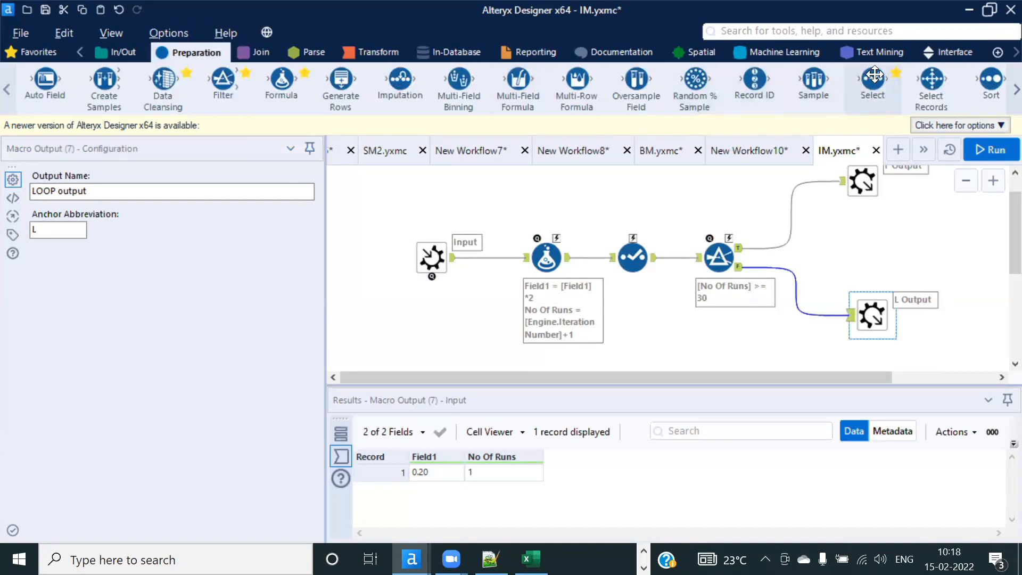
drag(874, 76, 802, 304)
click(59, 234)
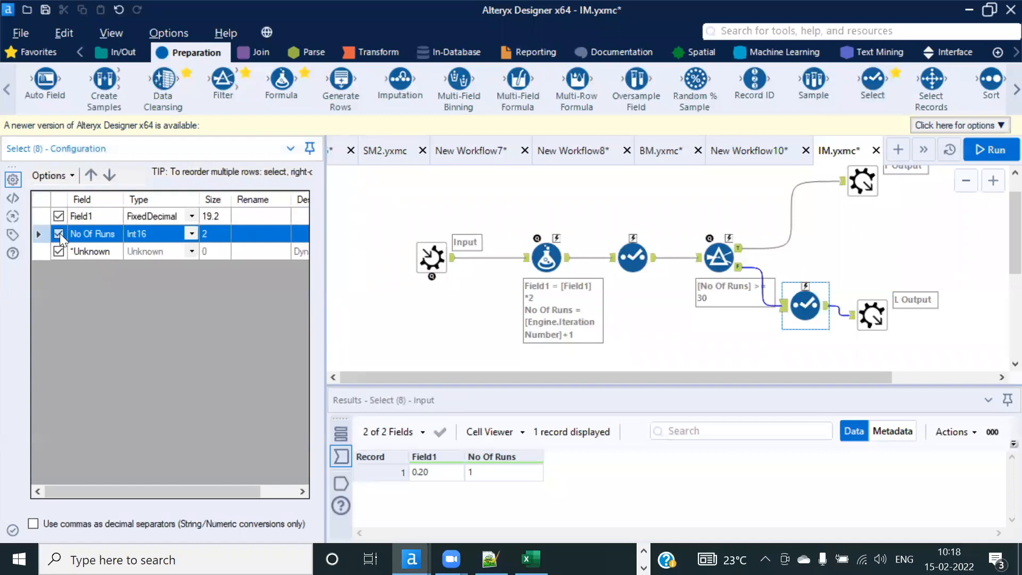
click(69, 251)
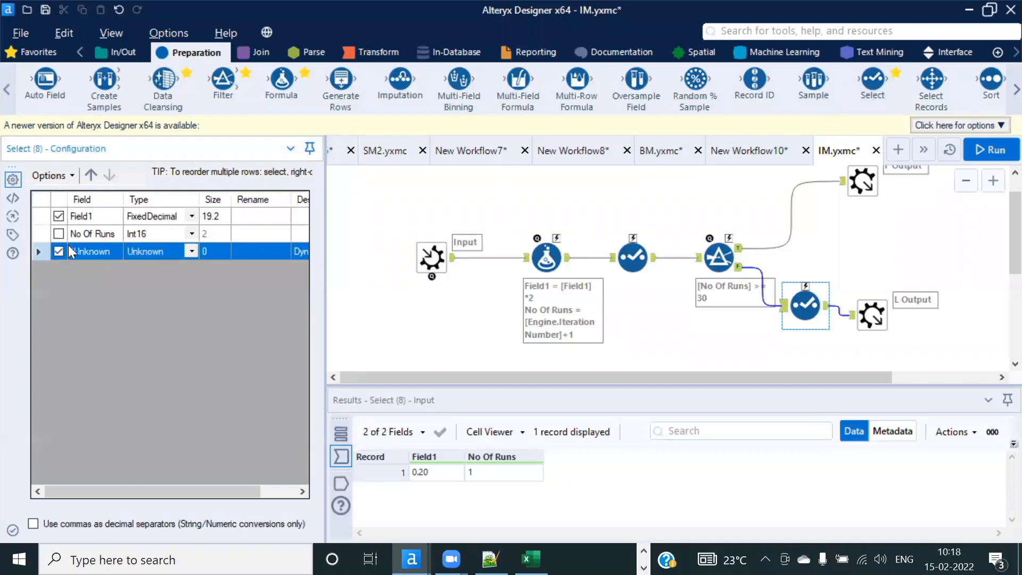
Step: Run the macro, align the new Select tool with the LOOP output, and view the Select tool's output data
click(985, 149)
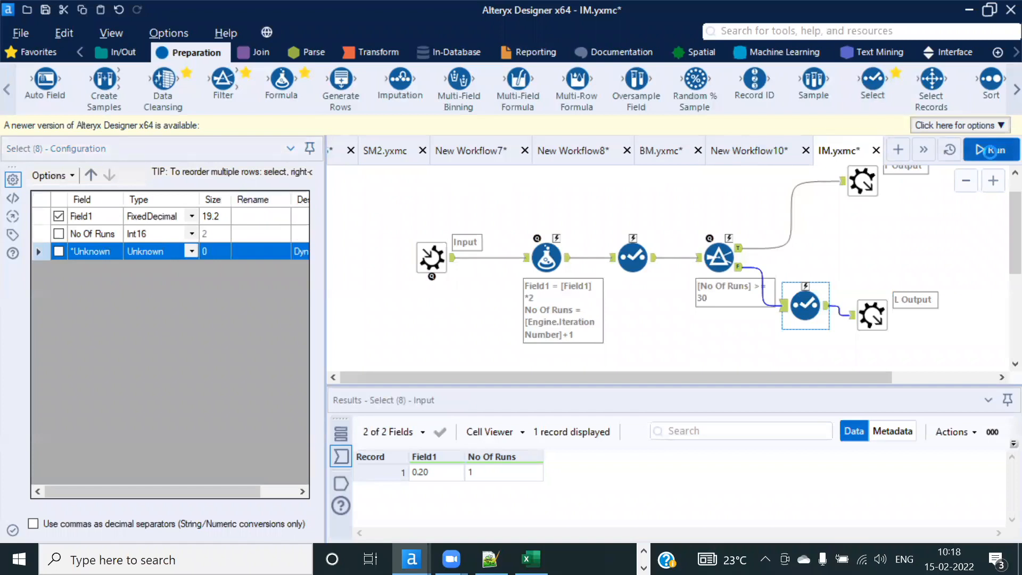
click(666, 336)
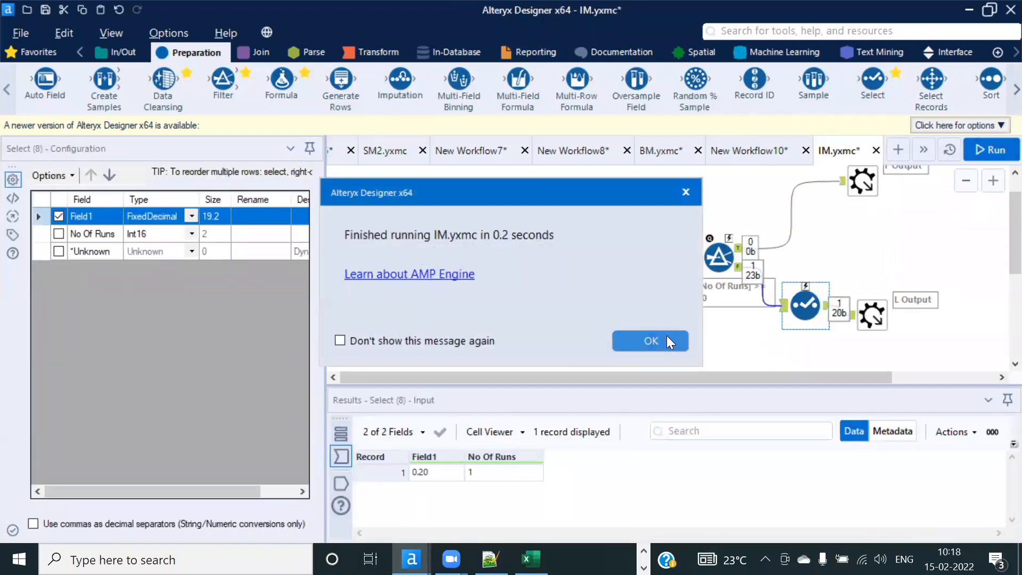
click(873, 314)
drag(804, 305, 807, 313)
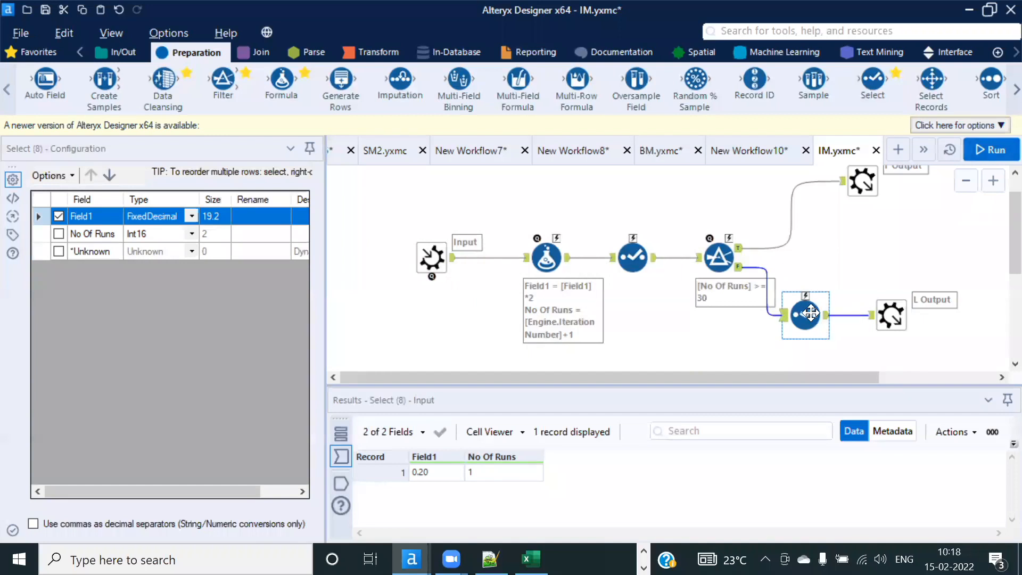
click(827, 315)
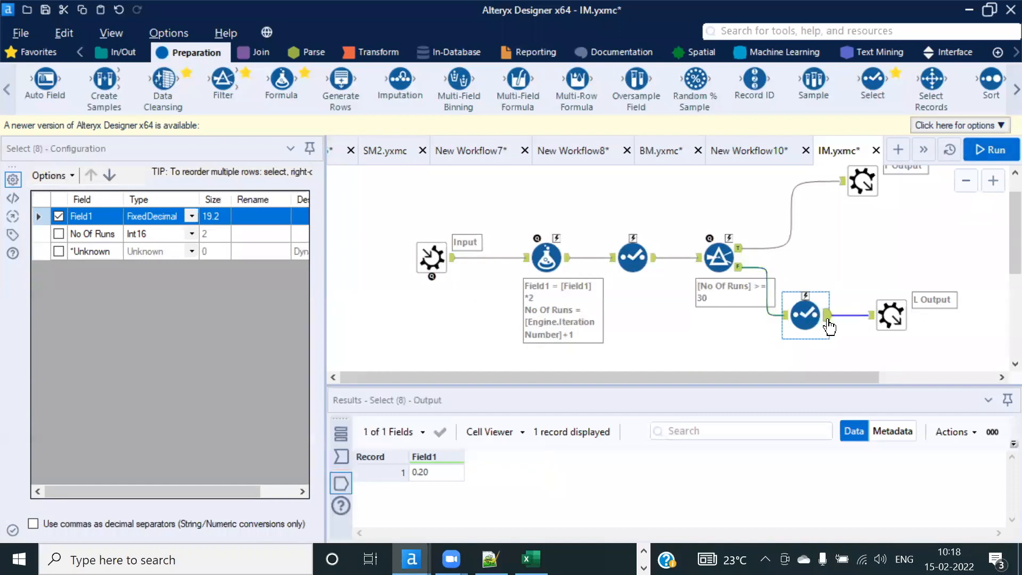
Step: Compare the new Select tool's output fields with those of the macro input and the Formula tool
click(425, 261)
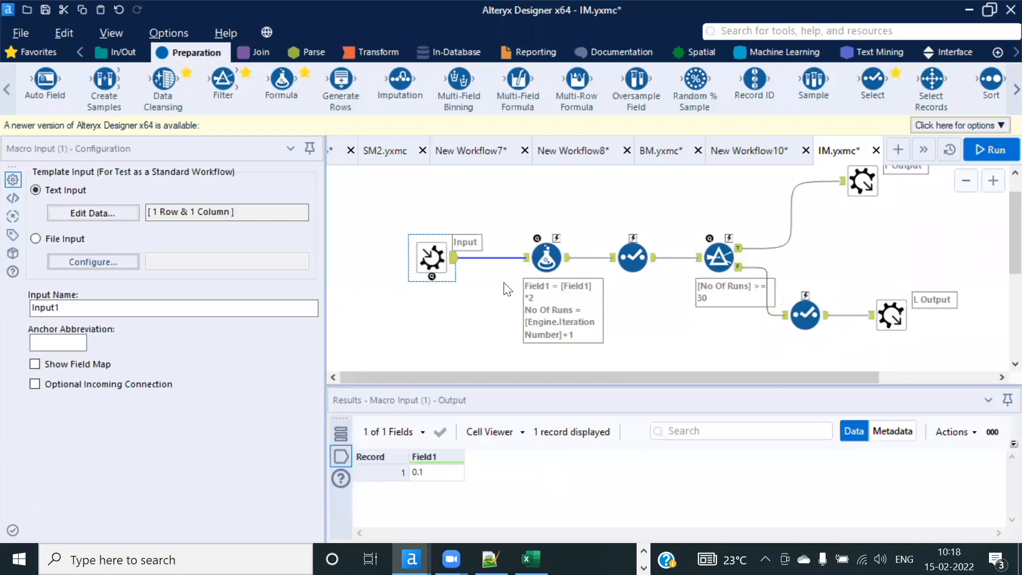
click(806, 313)
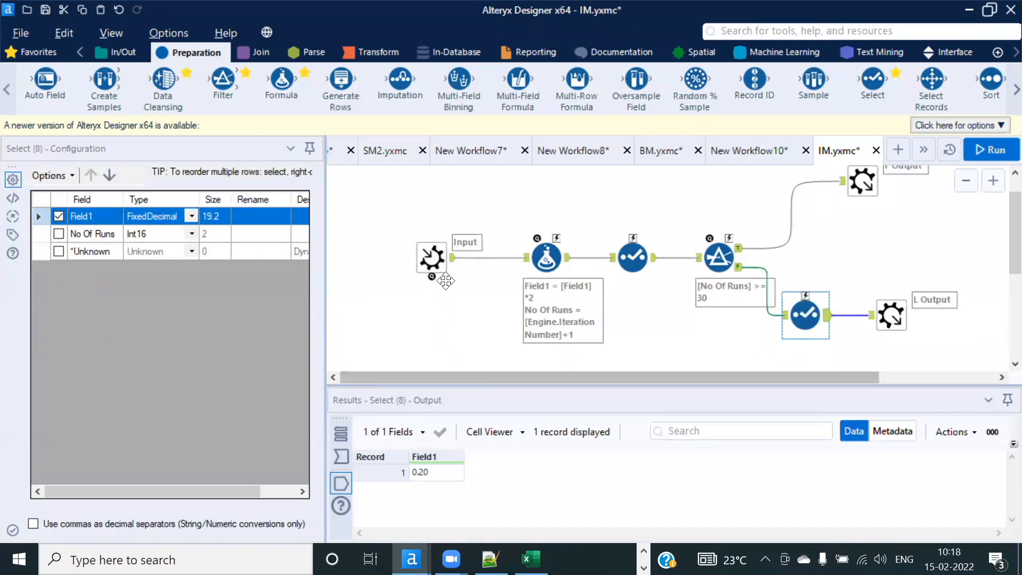
click(537, 248)
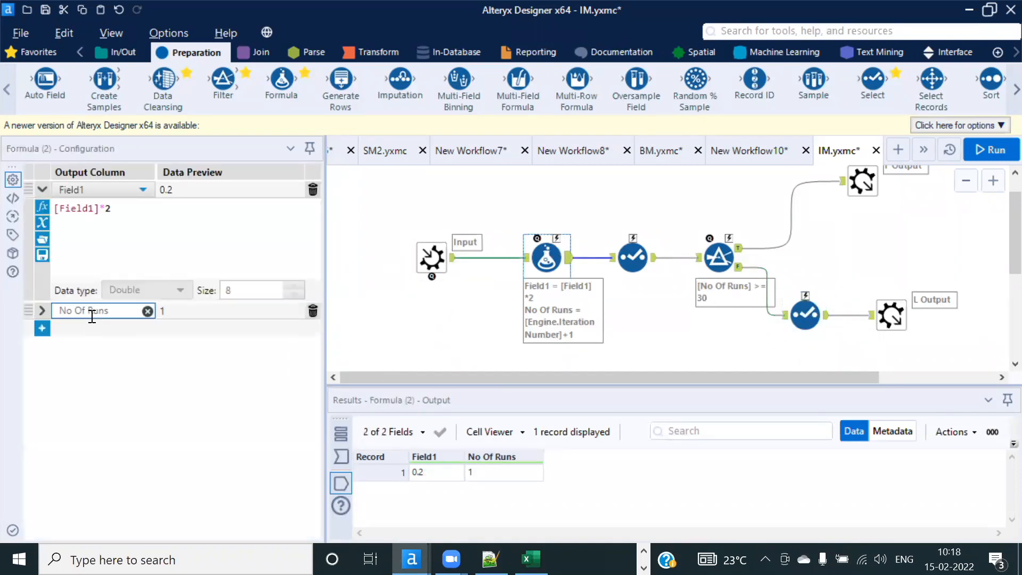
click(804, 314)
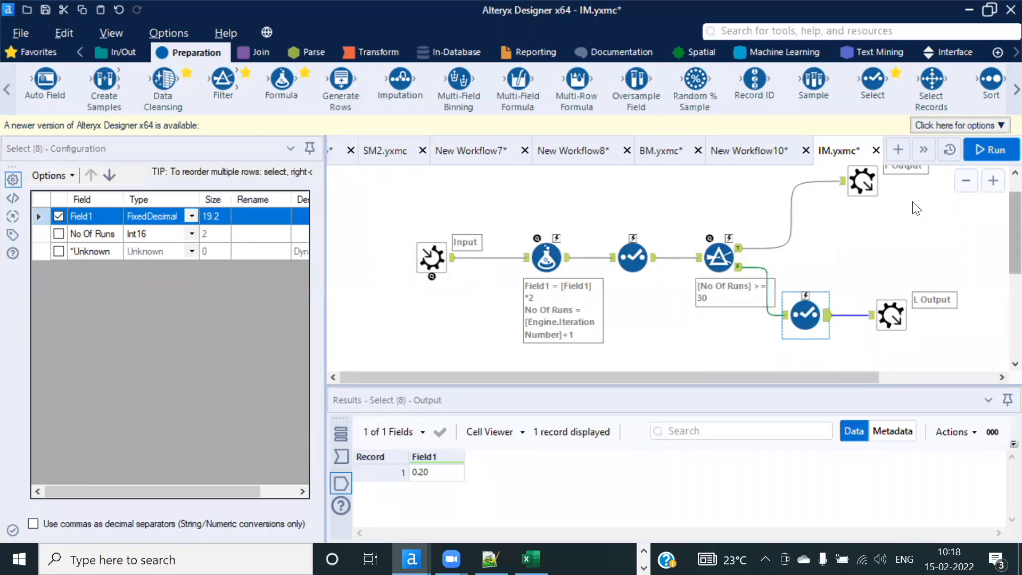
Step: Save the macro IM.yxmc and review both output branches
click(895, 256)
key(ctrl+s)
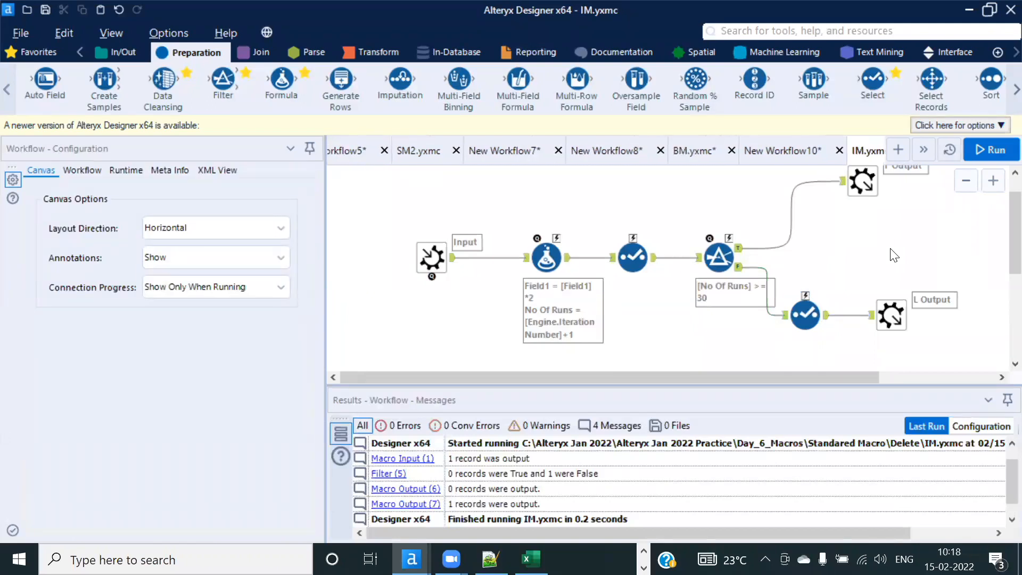
scroll(894, 255, up, 1)
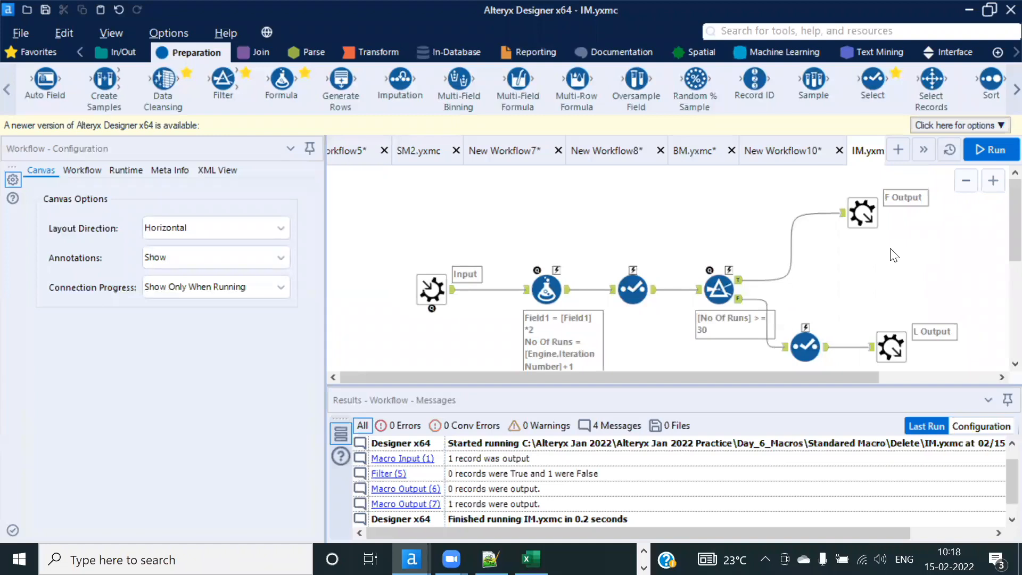
scroll(894, 255, down, 1)
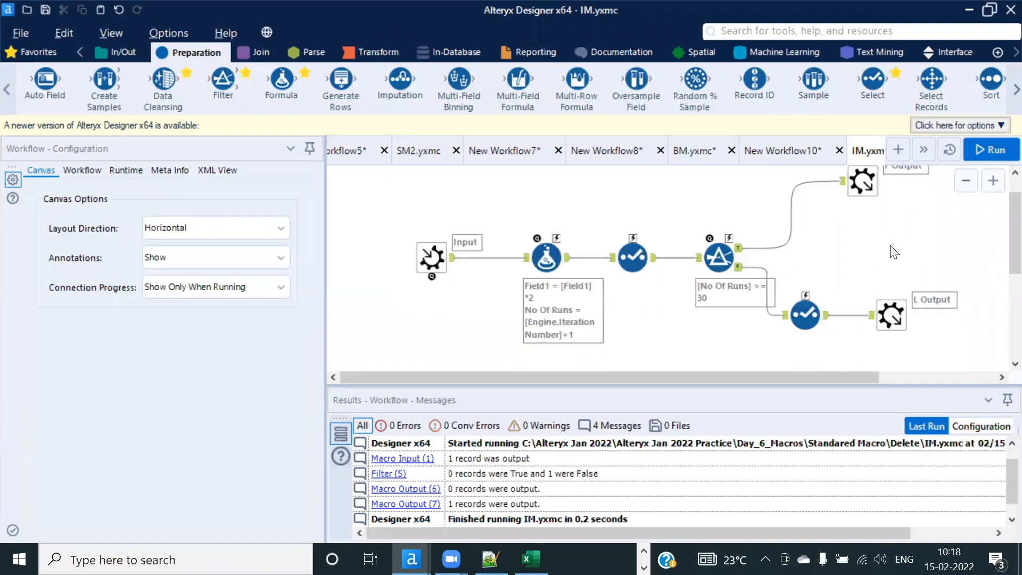
Step: Try to connect the output of the Select tool before the LOOP output back to the macro input
click(890, 314)
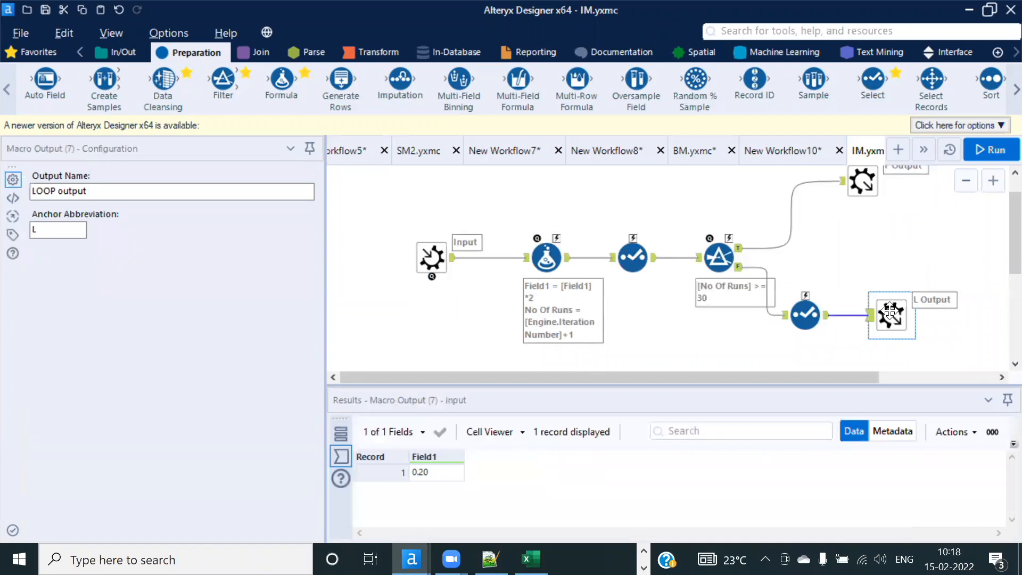
drag(828, 317, 447, 268)
drag(826, 315, 425, 254)
scroll(561, 275, up, 3)
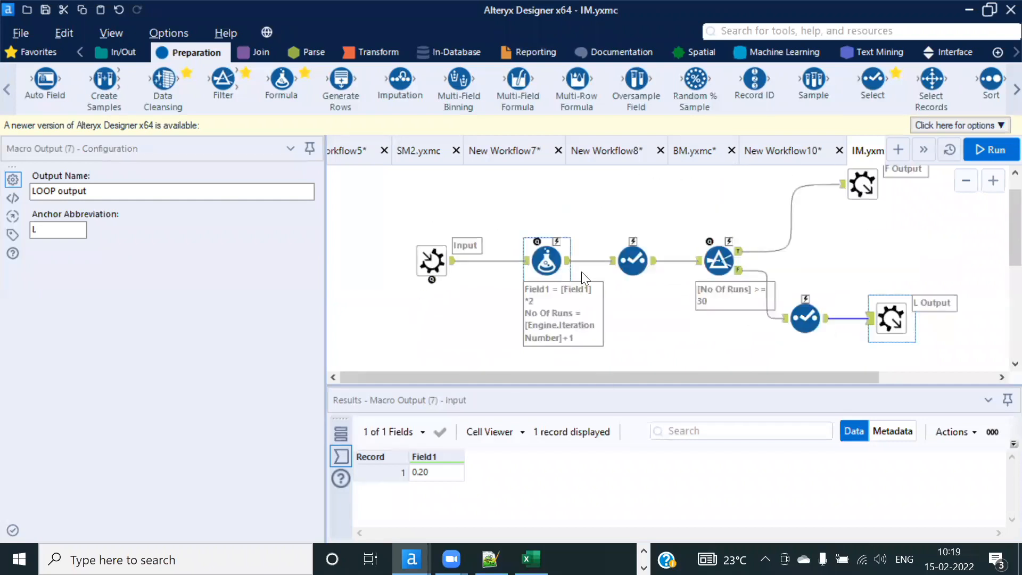
drag(832, 323, 429, 266)
click(859, 262)
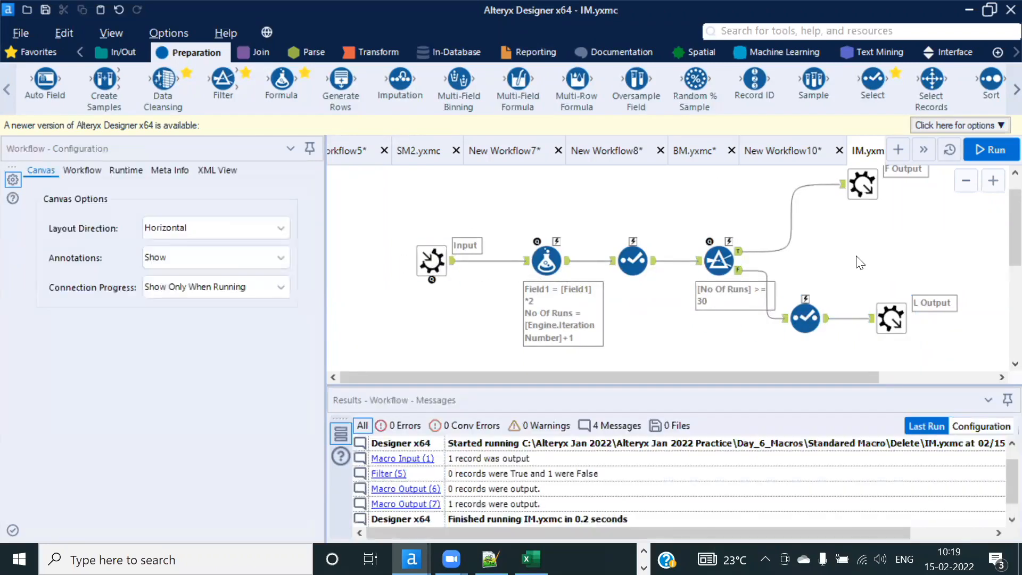
Step: Review the macro's iteration properties in the Interface Designer, and hide the designer again
click(114, 33)
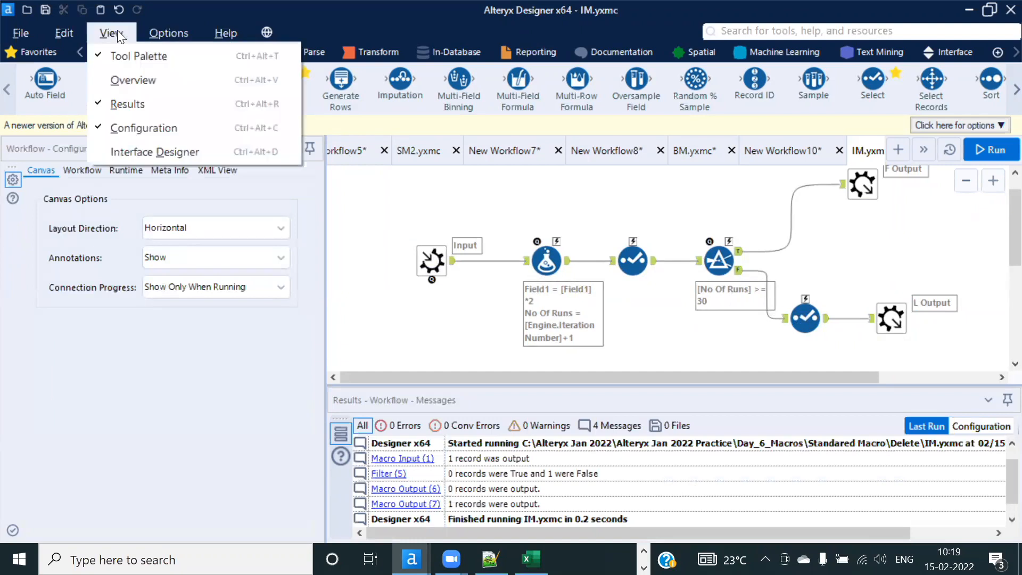
click(143, 152)
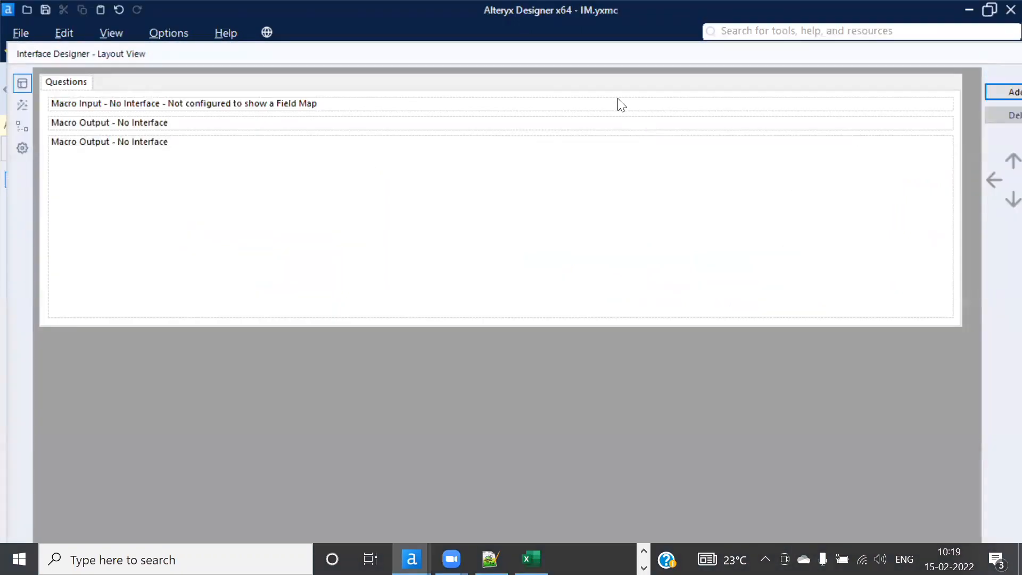
click(22, 148)
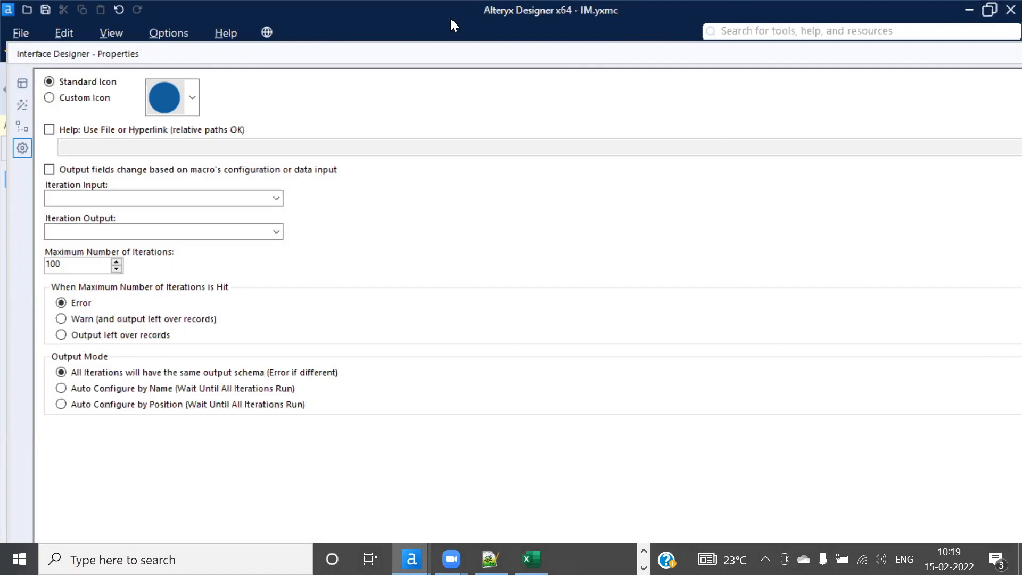
double_click(379, 40)
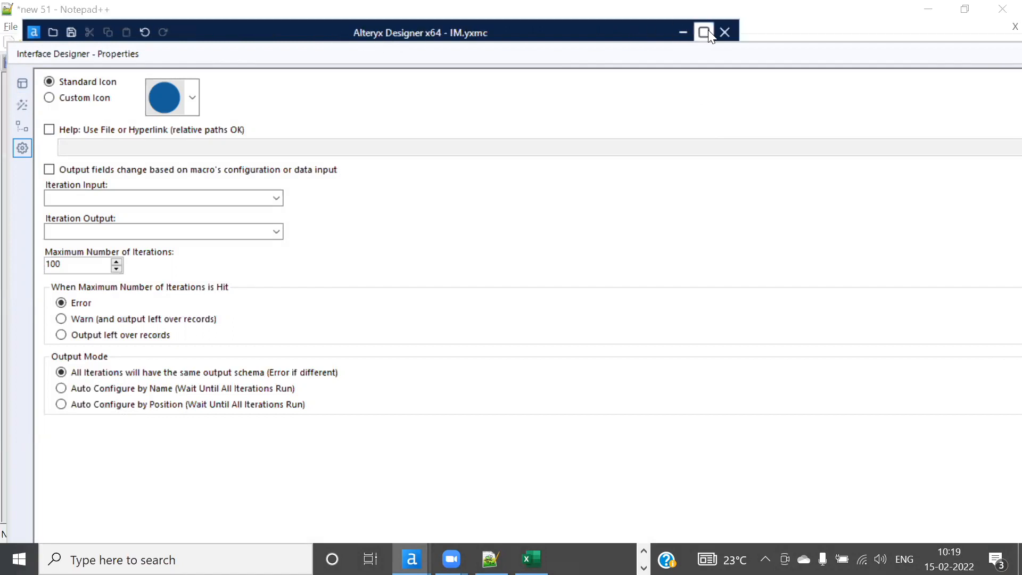
double_click(603, 34)
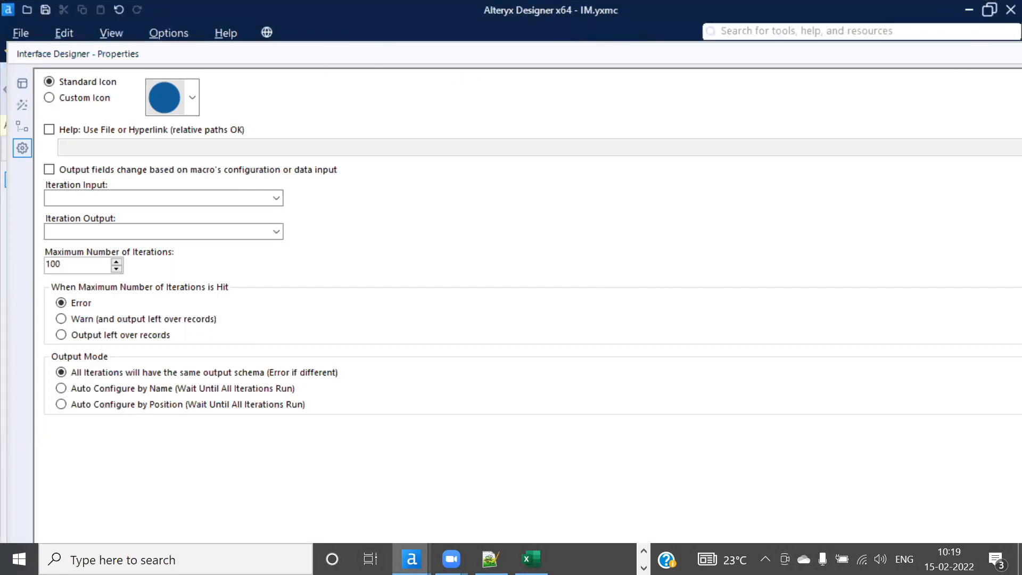
click(1016, 53)
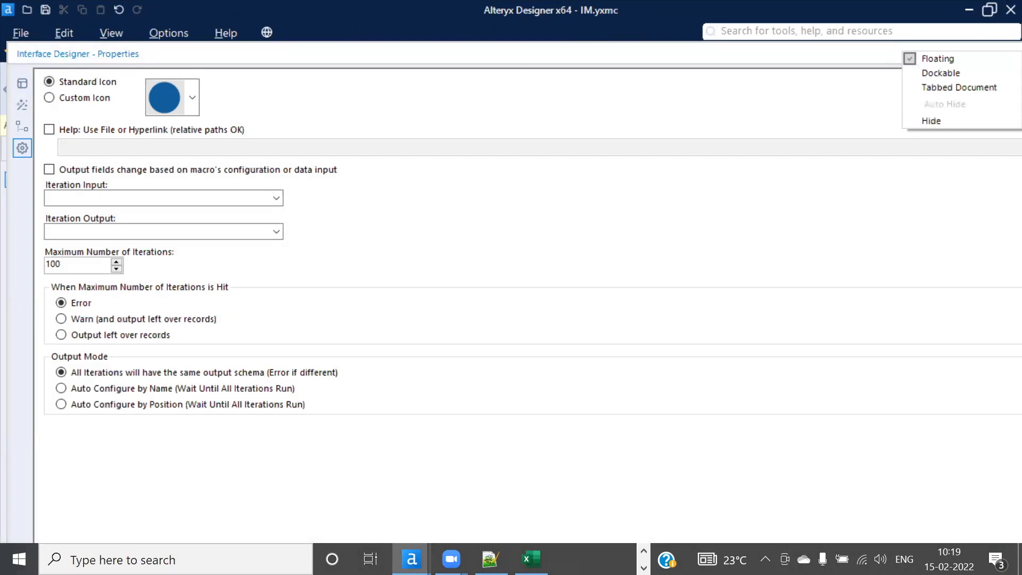
click(953, 122)
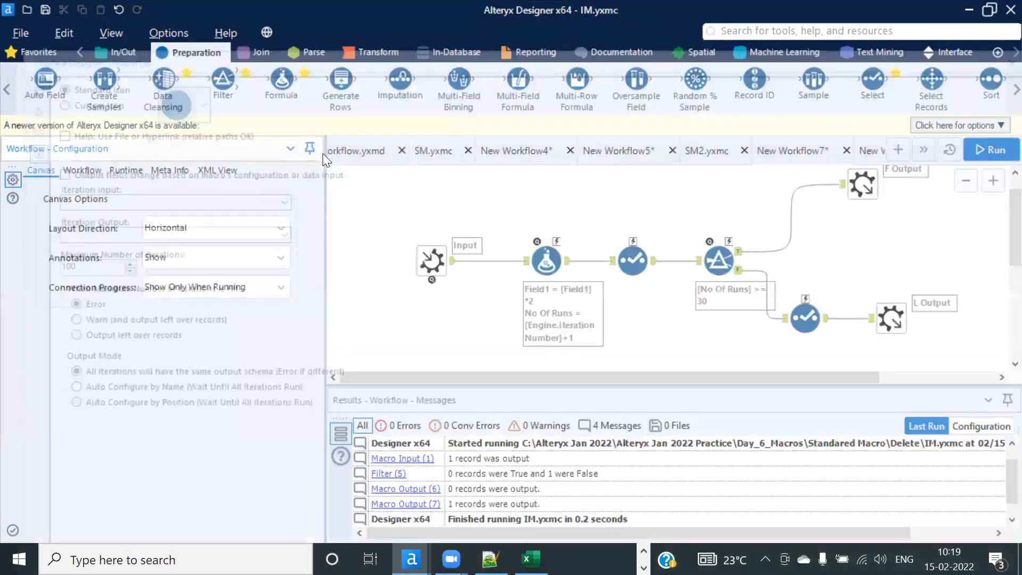
click(630, 207)
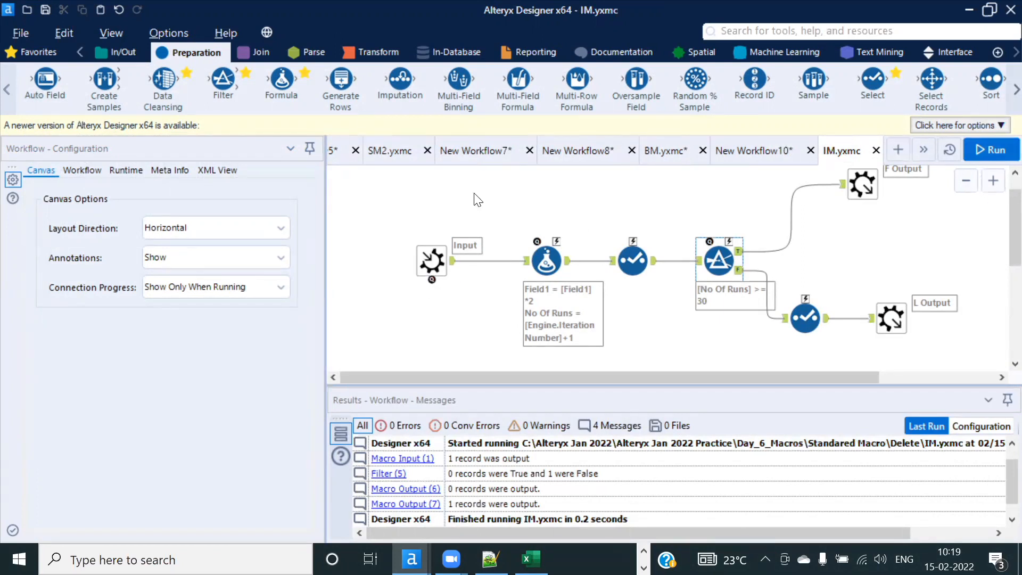
Step: In the Interface Designer properties, set Iteration Input to Input1 and Iteration Output to LOOP output, and hide the designer
click(119, 33)
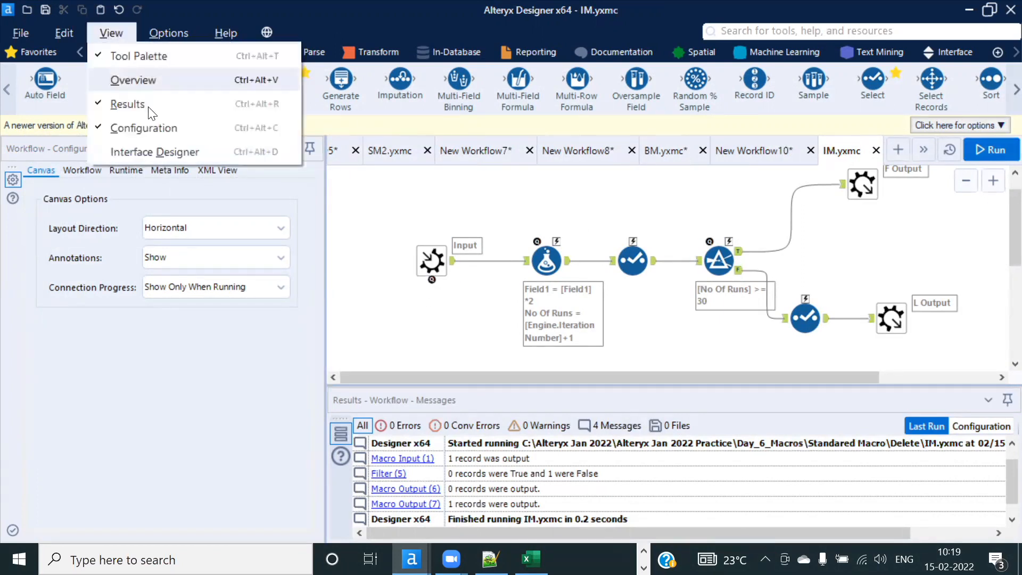
click(148, 153)
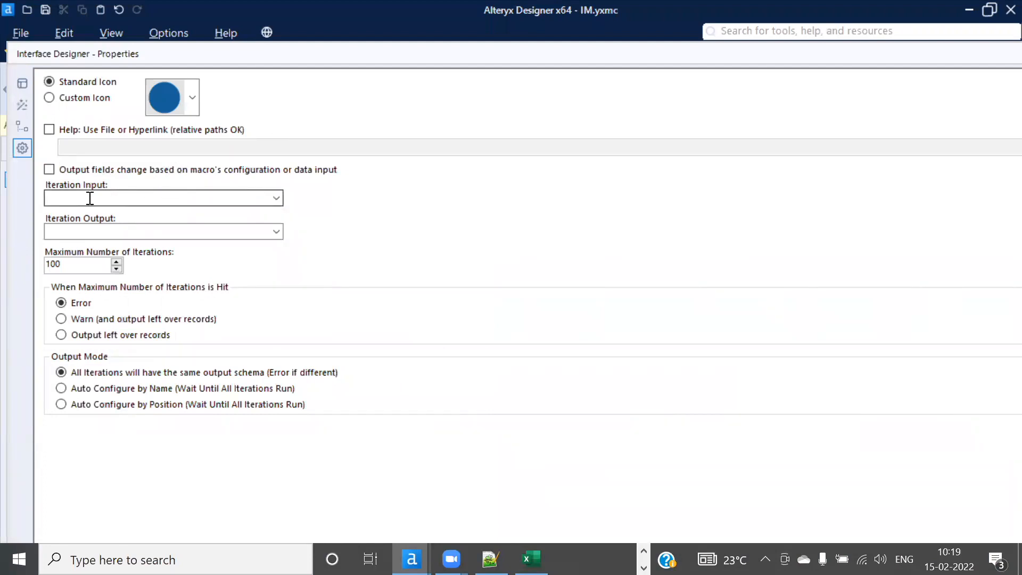
click(275, 199)
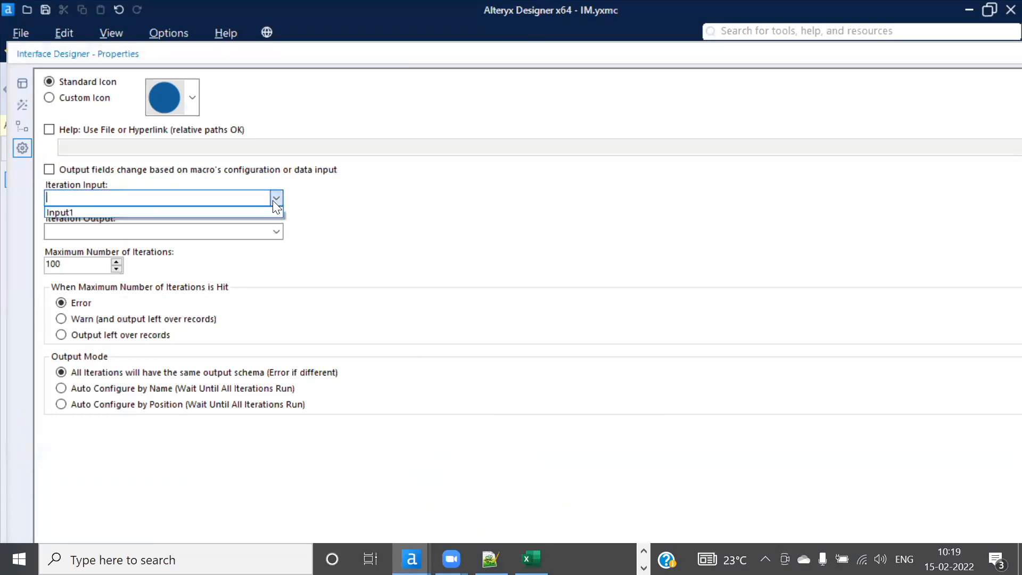
click(85, 212)
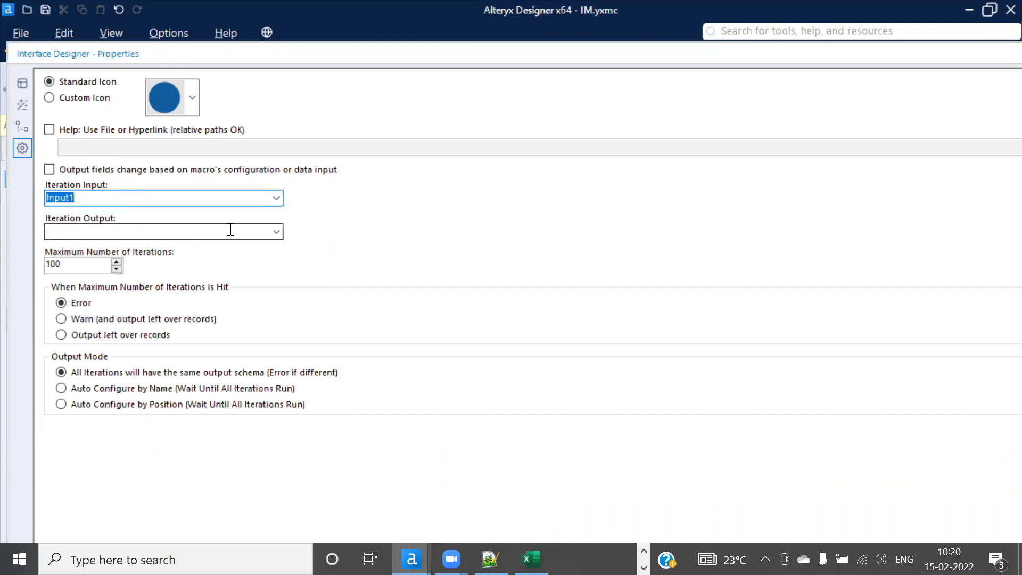
click(276, 232)
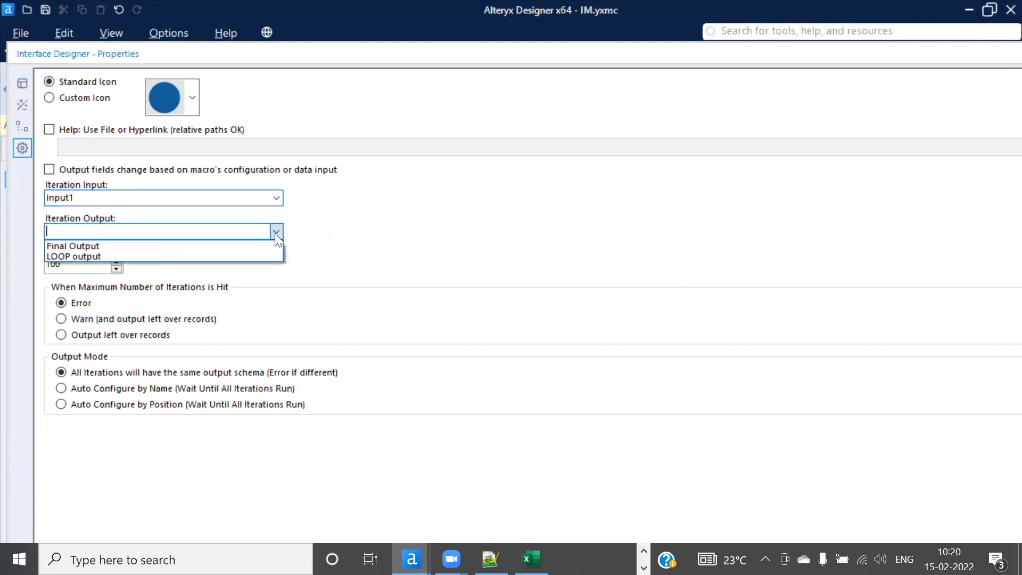
click(72, 255)
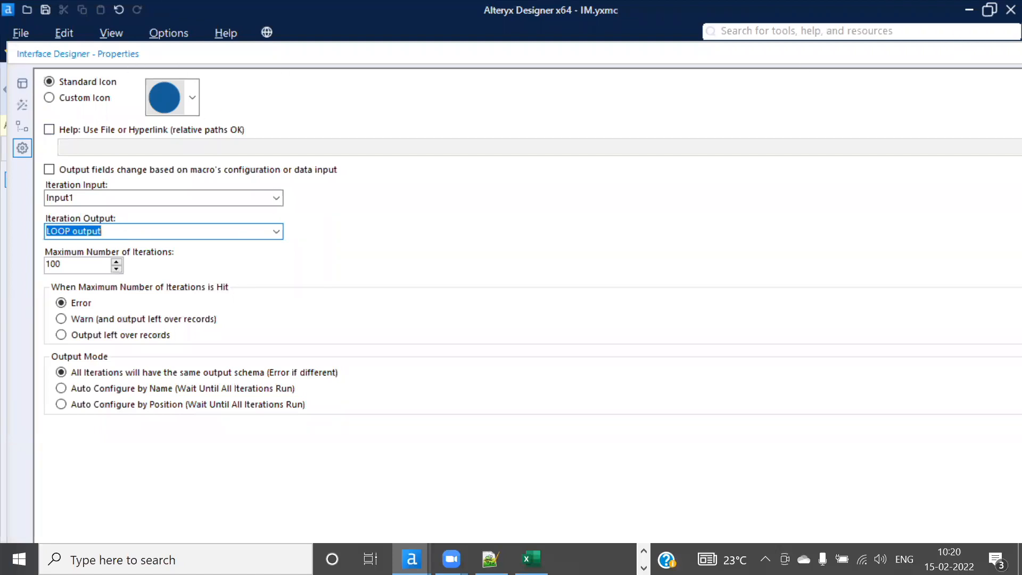
right_click(1011, 53)
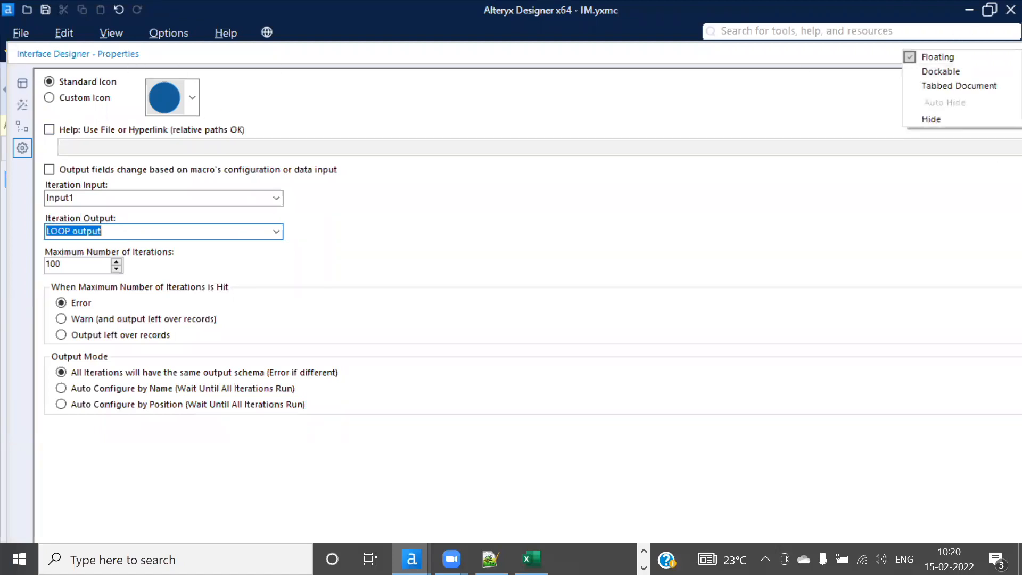
click(958, 120)
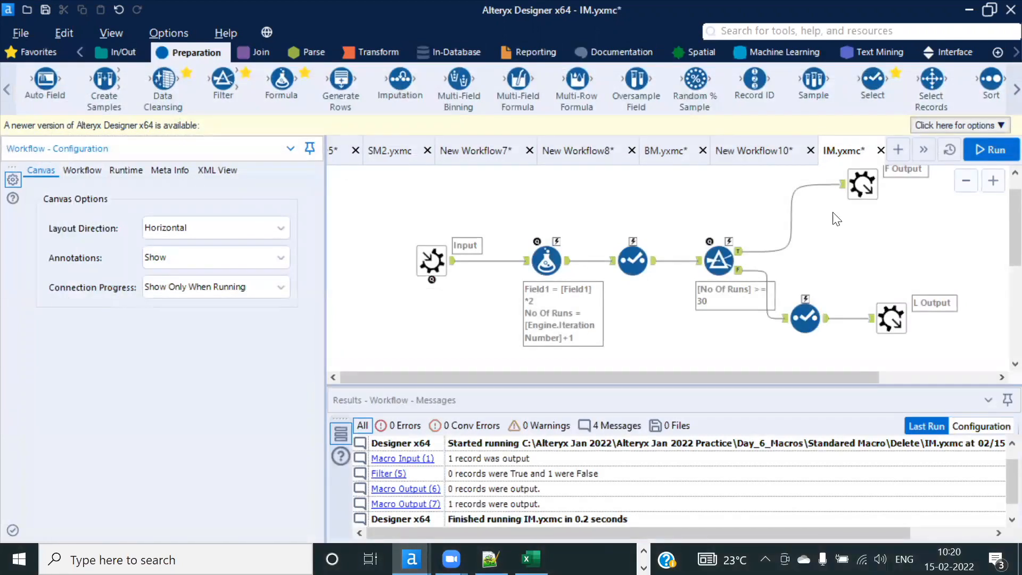
Step: Save the macro IM.yxmc and inspect its Macro Input and LOOP output tools
key(ctrl+s)
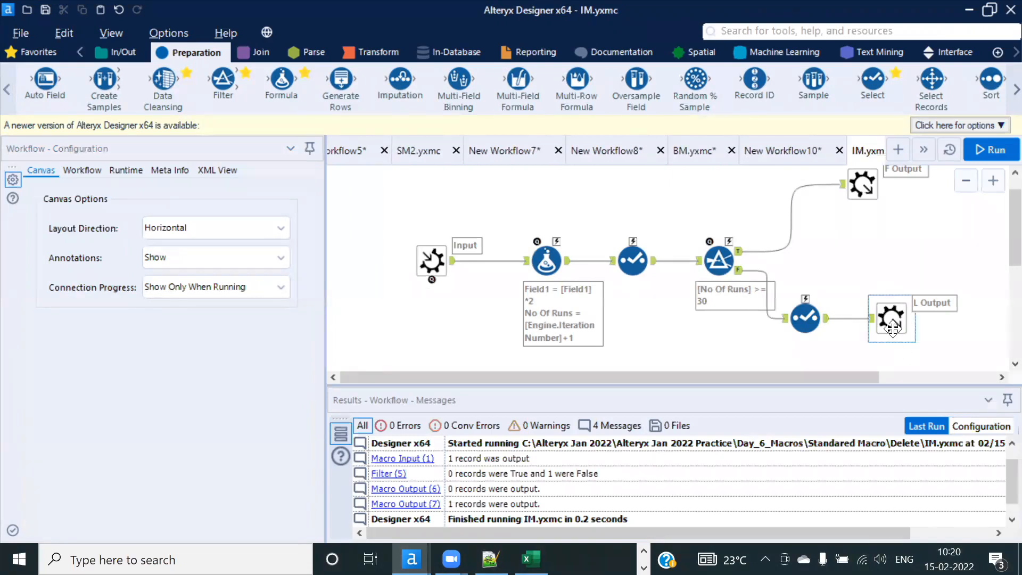
click(431, 261)
click(885, 311)
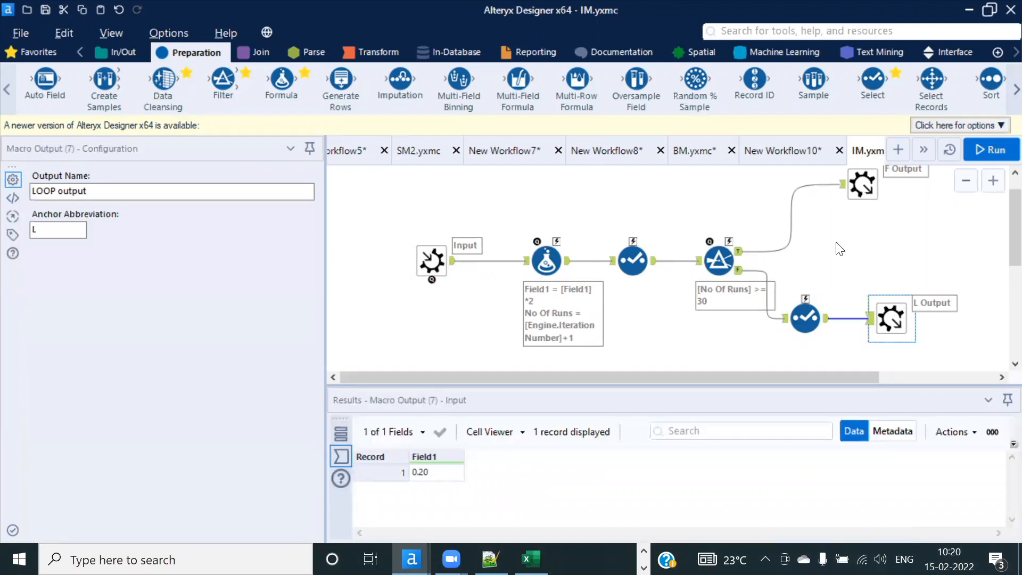
Step: Create a new workflow and add a Text Input tool containing the single value 0.1
click(898, 146)
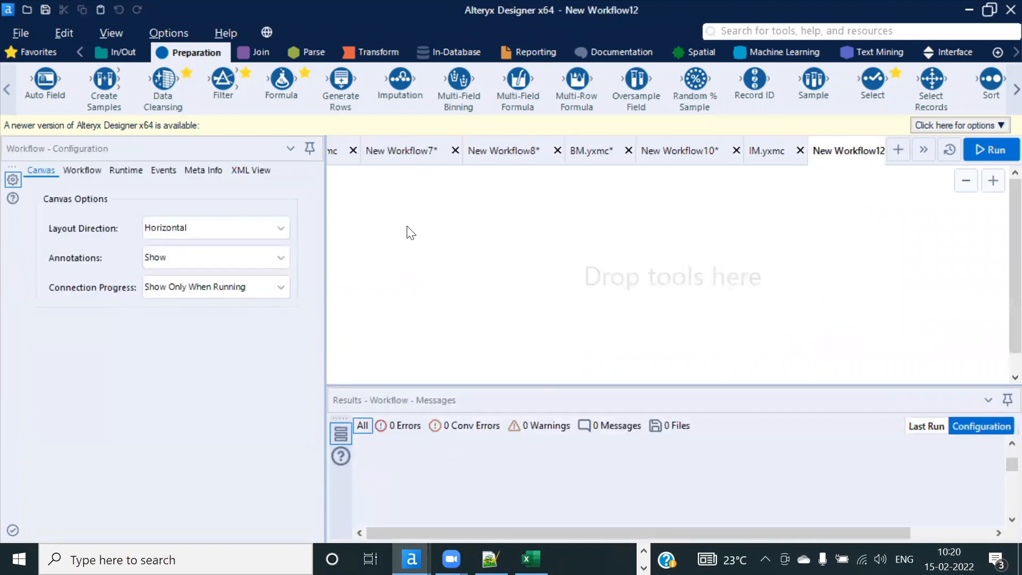
click(123, 55)
drag(384, 80, 403, 270)
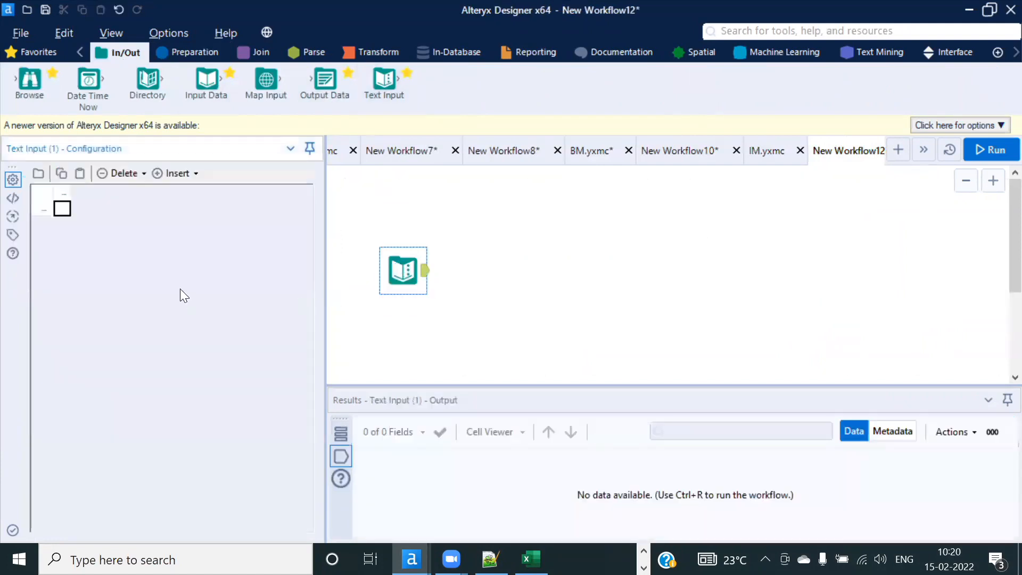
click(62, 209)
text(0.1)
click(506, 217)
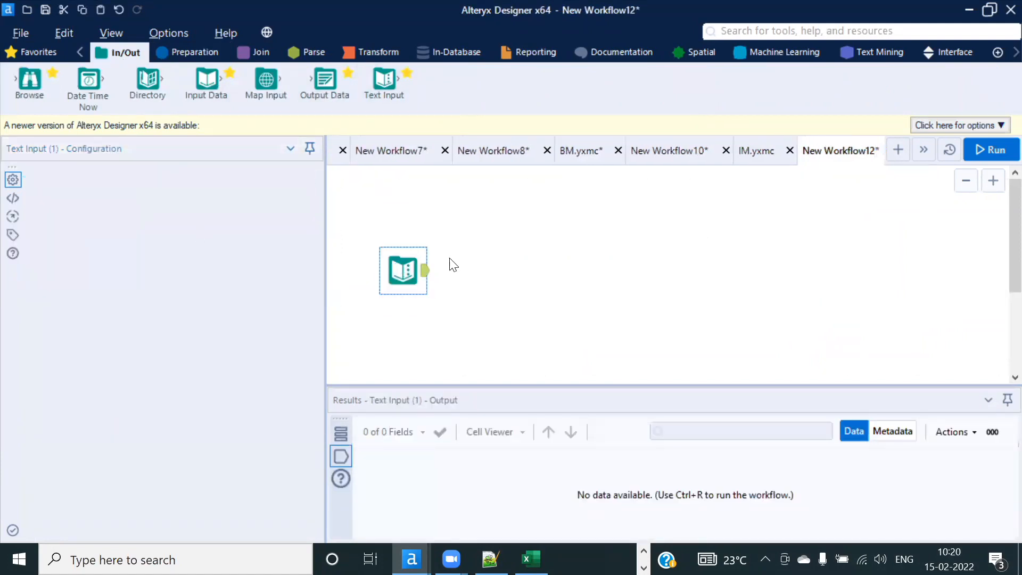
Step: Insert the IM macro after the Text Input tool and align it horizontally with that tool
right_click(479, 222)
mouse_move(569, 278)
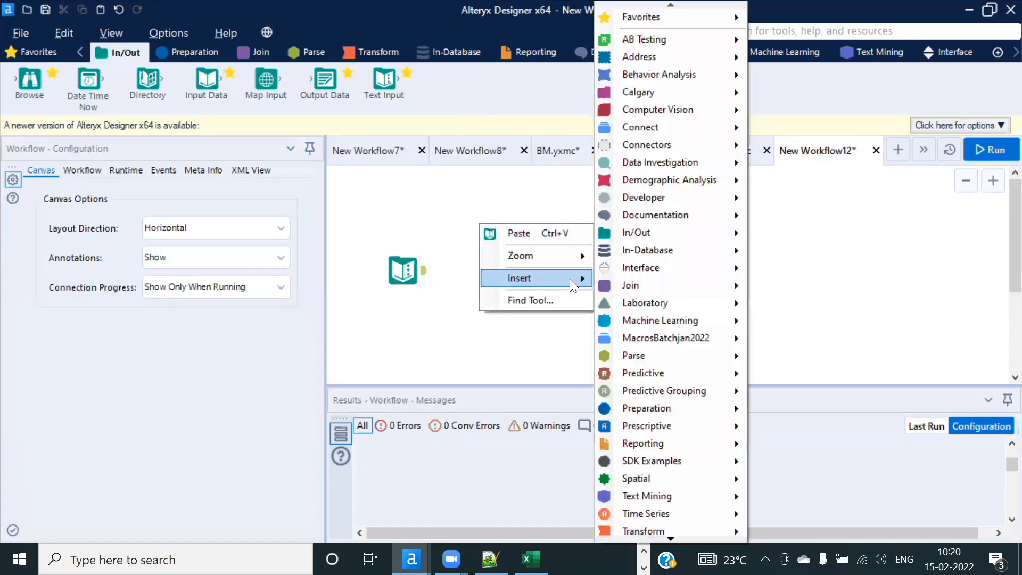
mouse_move(673, 537)
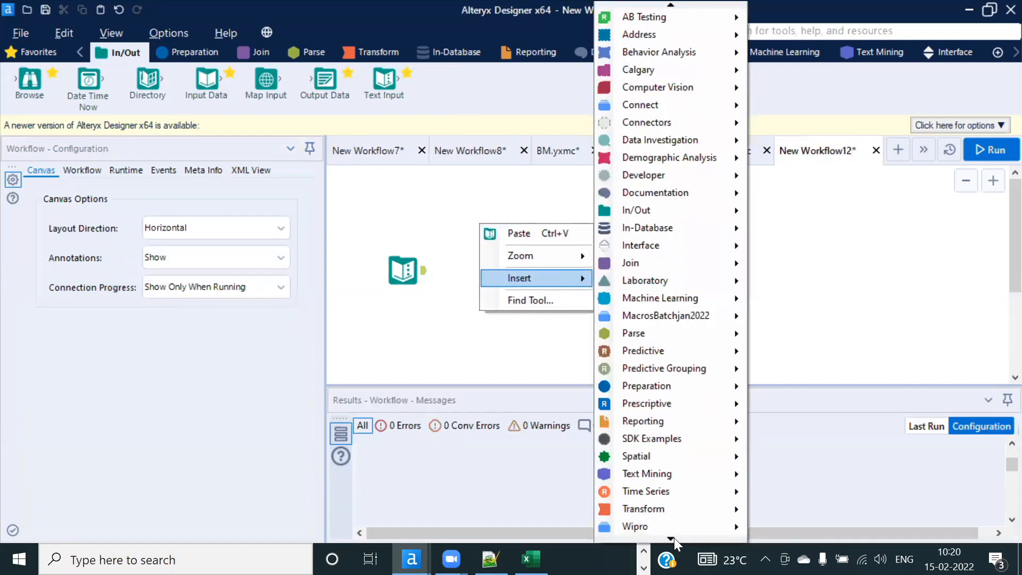
mouse_move(727, 527)
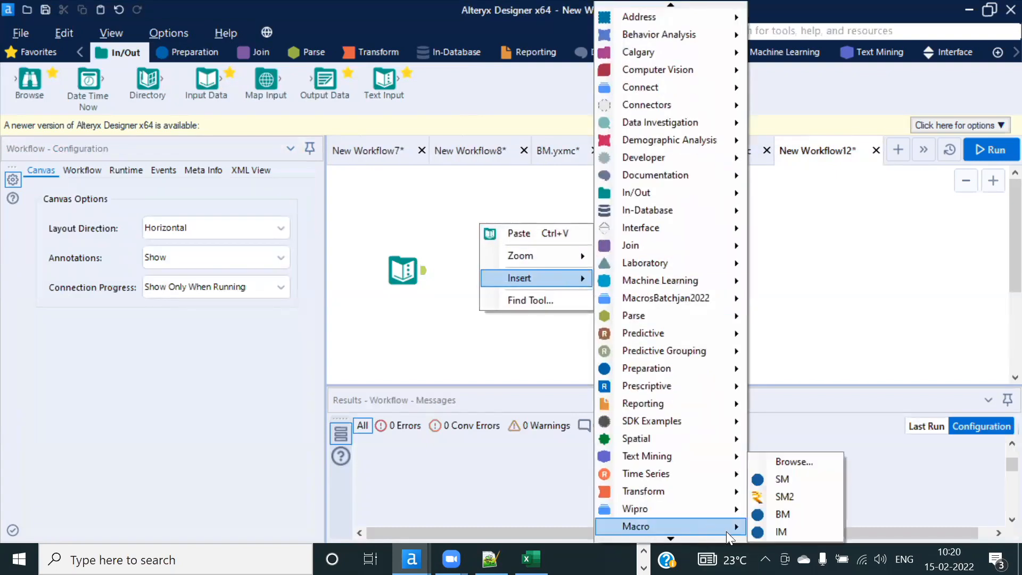
click(796, 532)
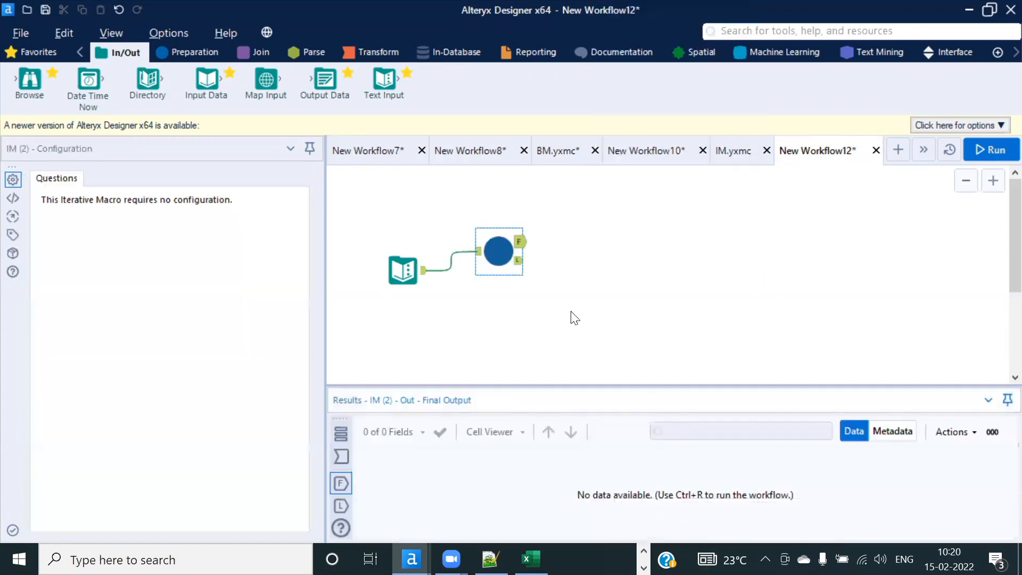
drag(494, 251, 506, 269)
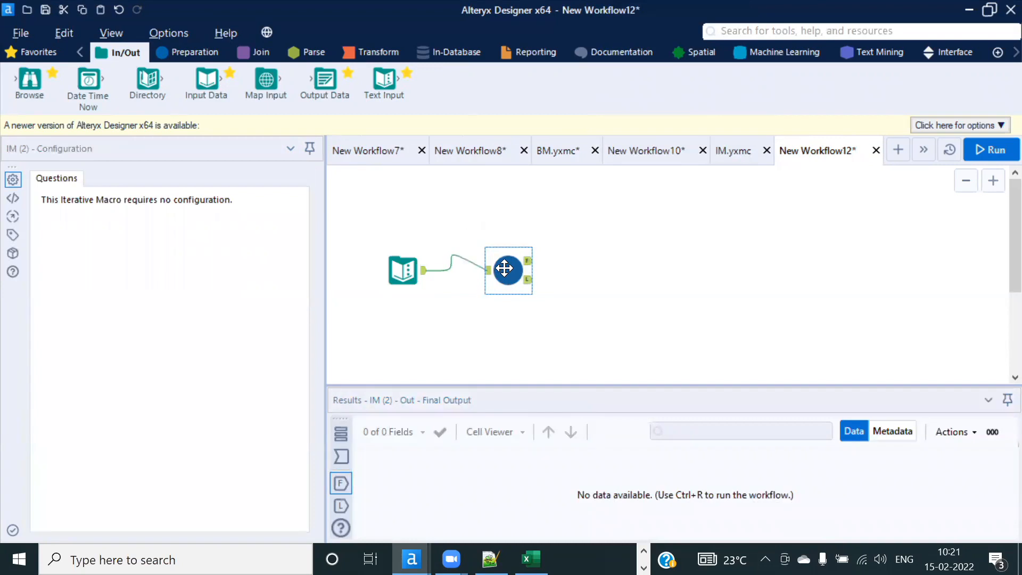
Step: Run the workflow and check the No Of Runs and Field1 values in the macro's Final Output
click(992, 150)
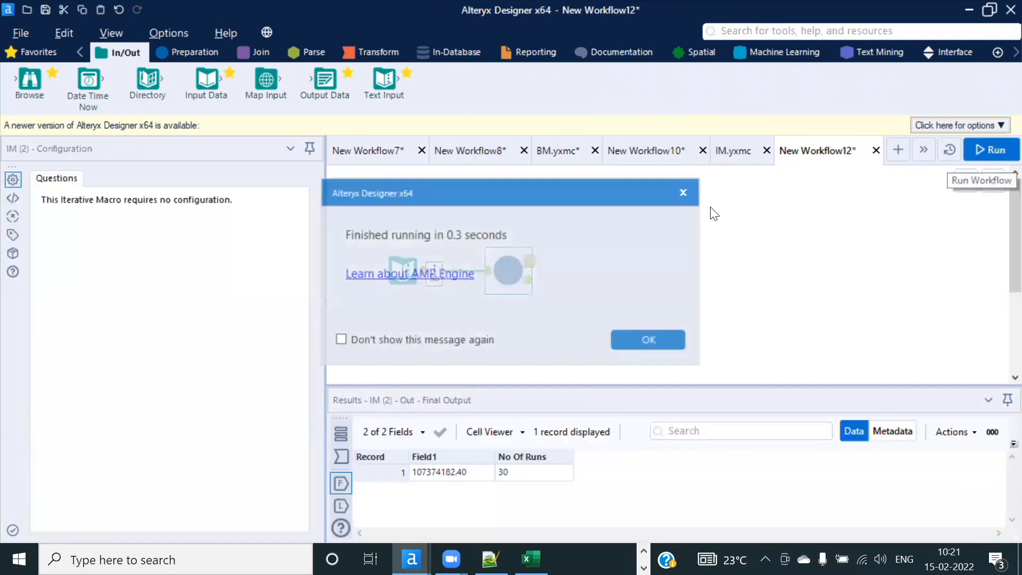
click(651, 340)
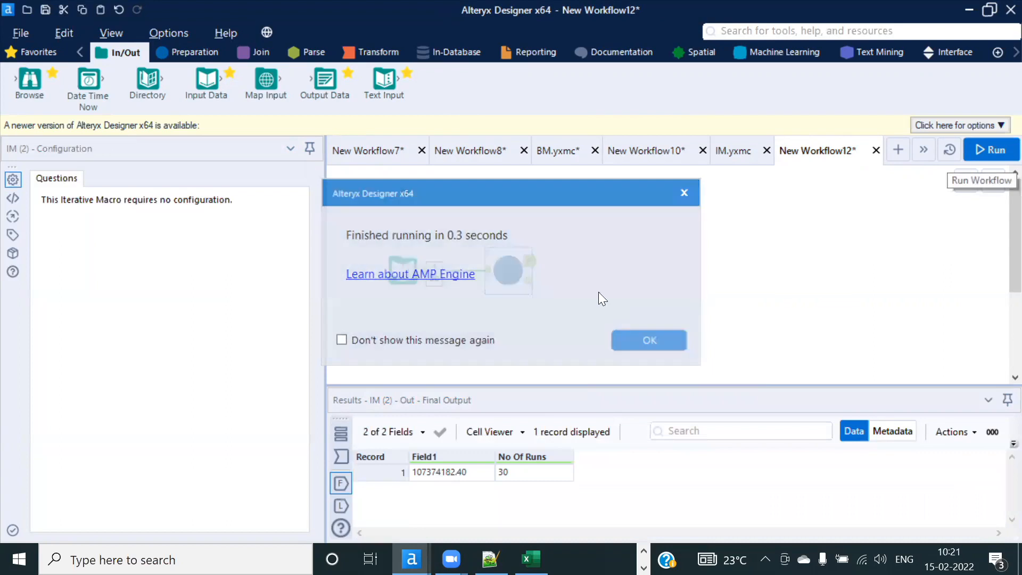
click(521, 471)
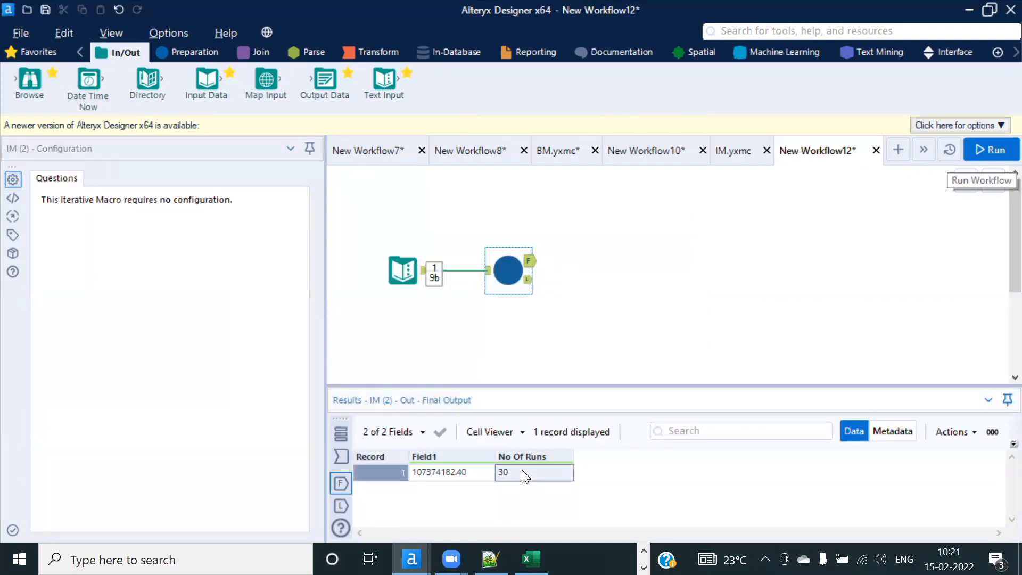
click(466, 479)
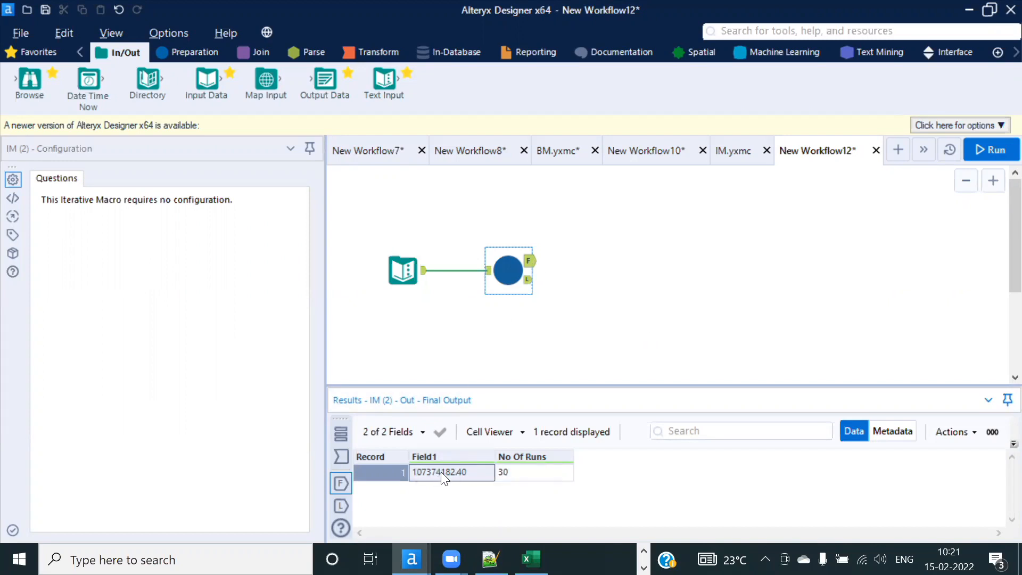
Step: Compare the results of the IM macro's LOOP output with those of its Final Output
scroll(527, 303, up, 2)
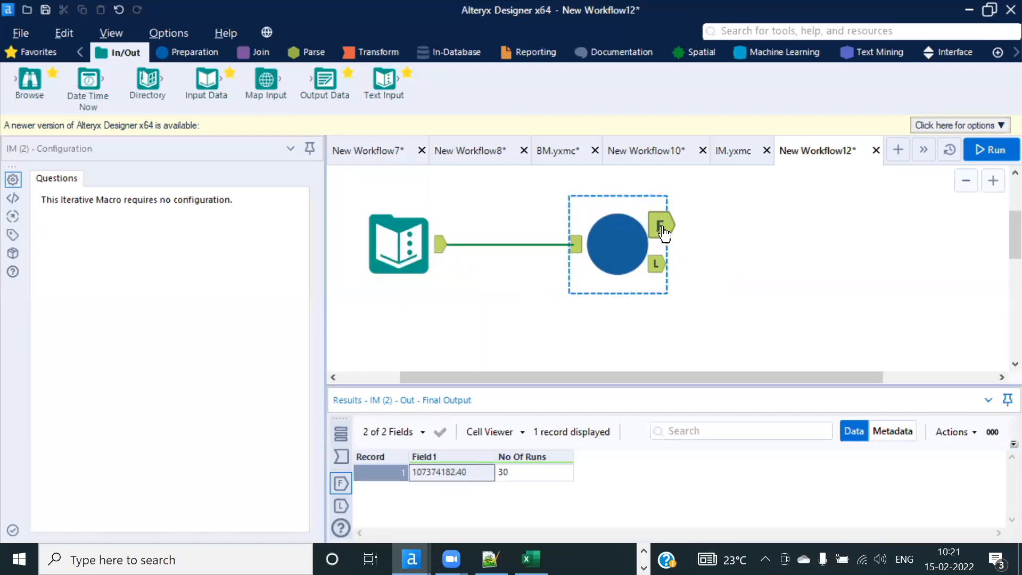
click(665, 272)
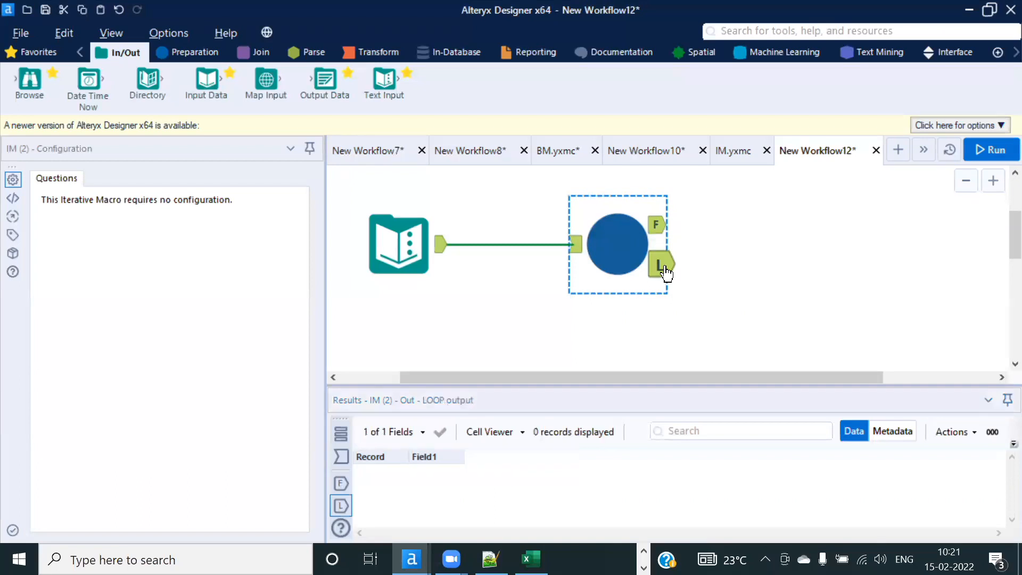
scroll(722, 266, down, 1)
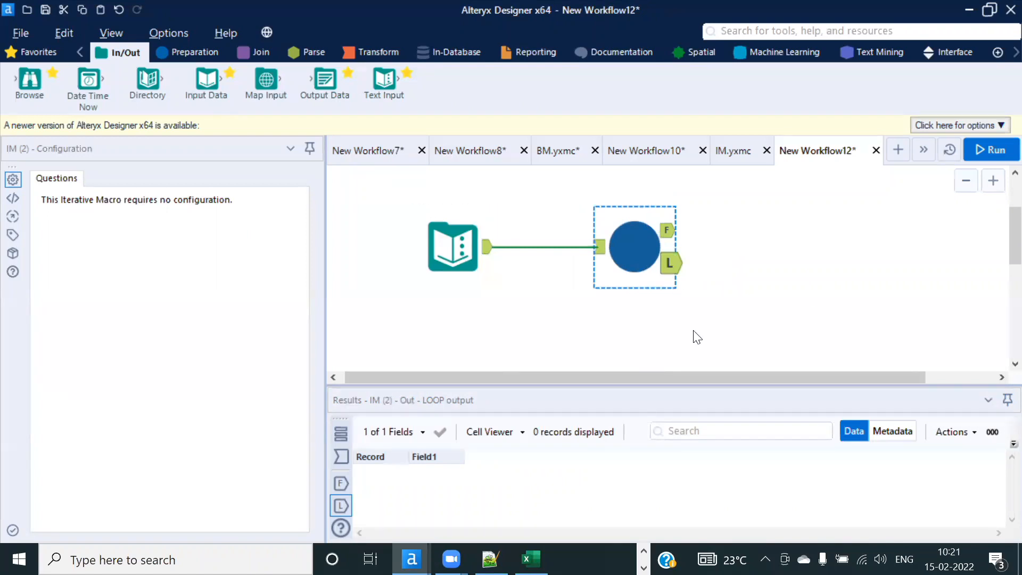
click(668, 230)
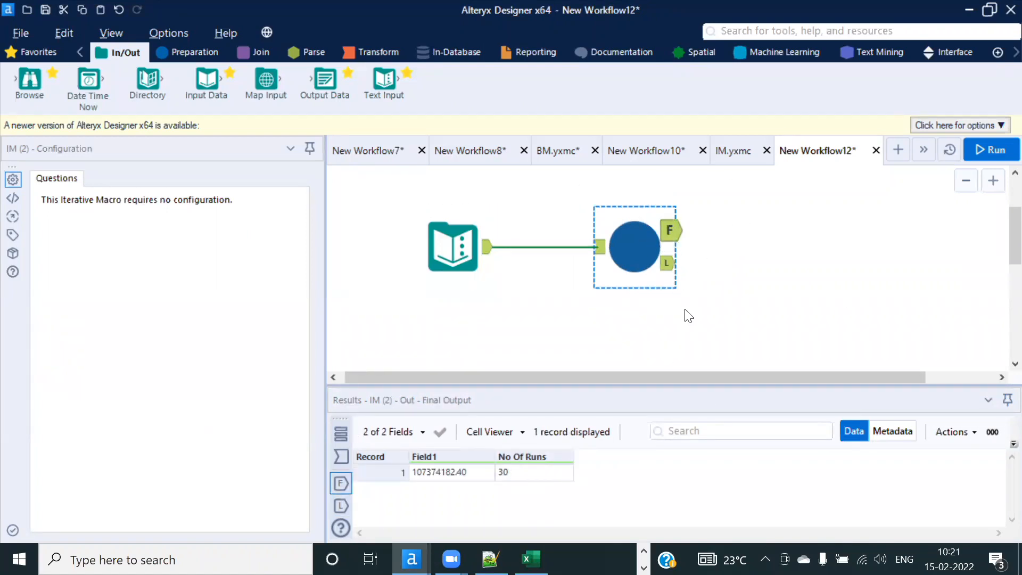
scroll(687, 315, down, 3)
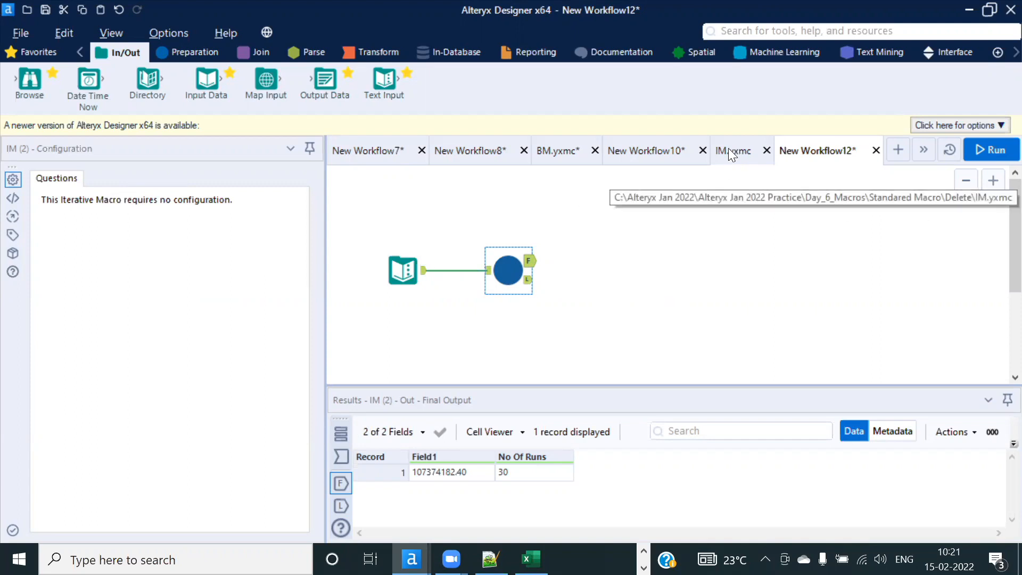
Step: Move all tools of the IM macro further down the canvas to free space above the Filter tool
click(746, 150)
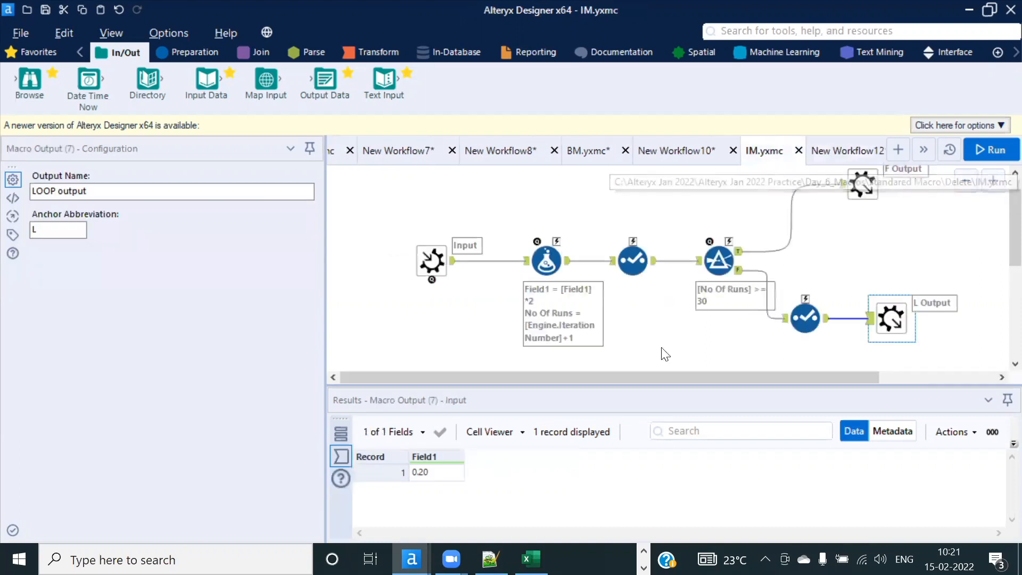
click(958, 51)
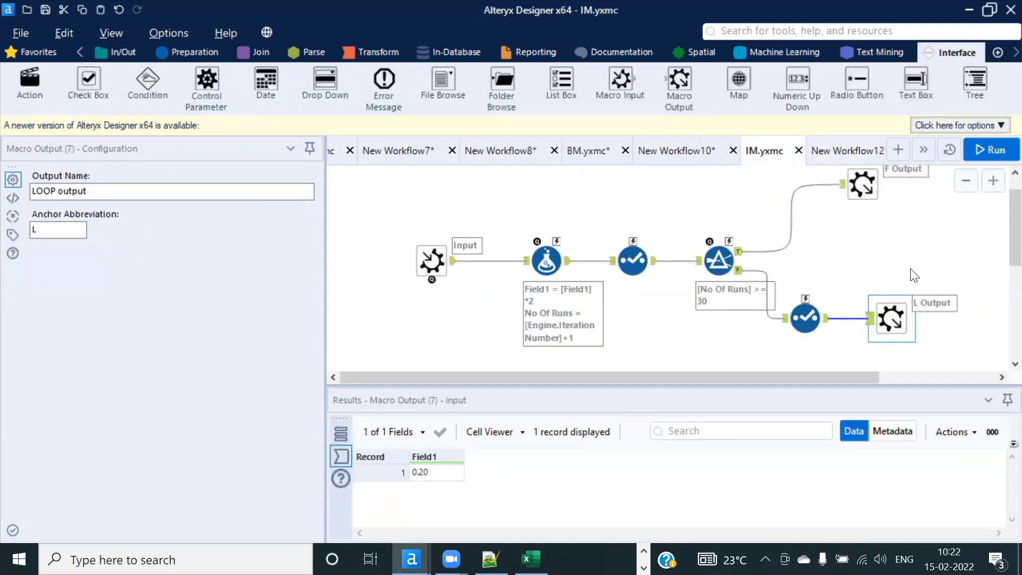
scroll(932, 265, down, 1)
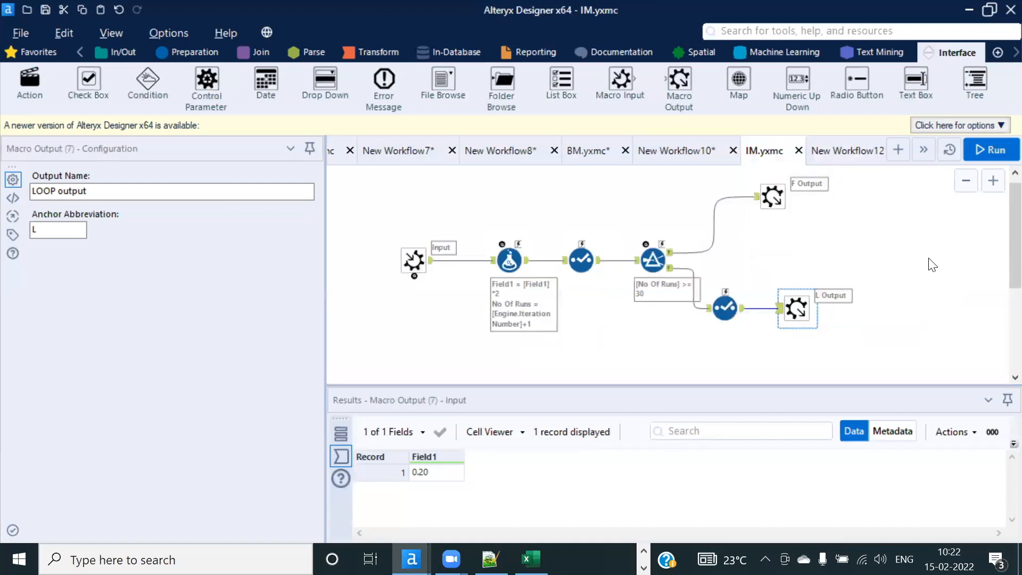
drag(350, 173, 867, 367)
drag(797, 308, 797, 355)
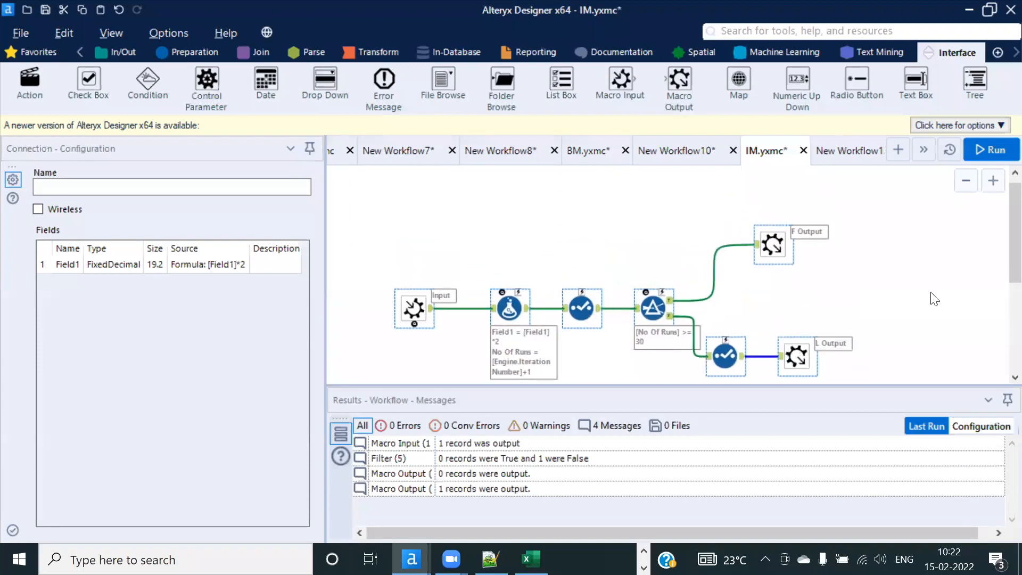
click(932, 296)
Step: Add a Numeric Up Down tool above the Filter tool in the IM macro and connect it to the filter
click(849, 150)
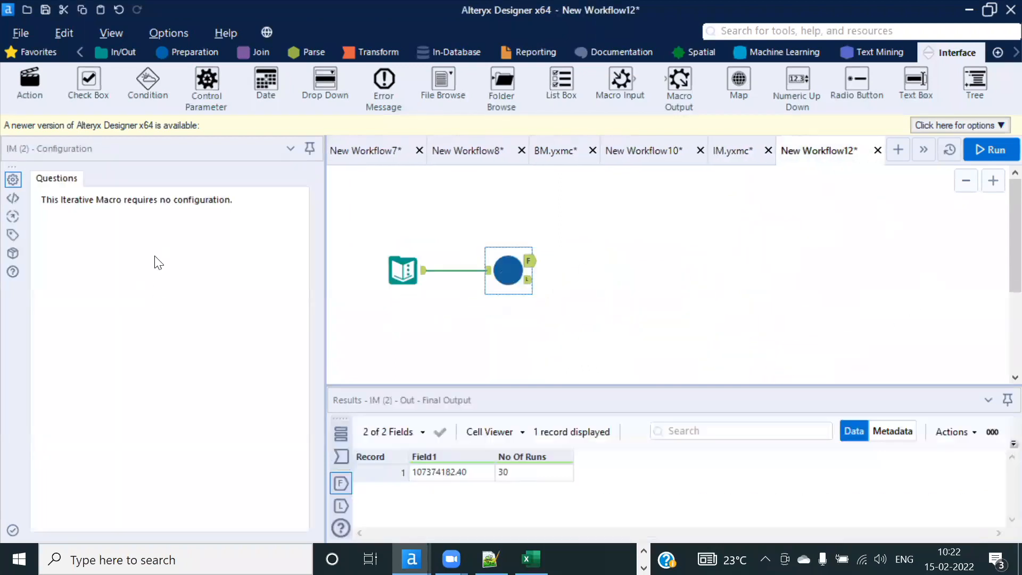
click(726, 160)
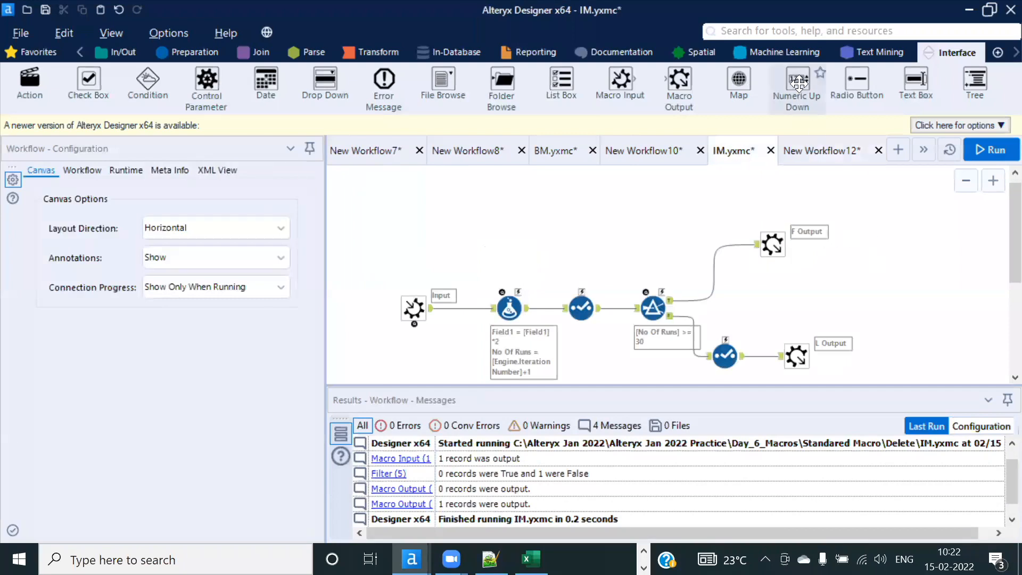
drag(798, 82, 646, 188)
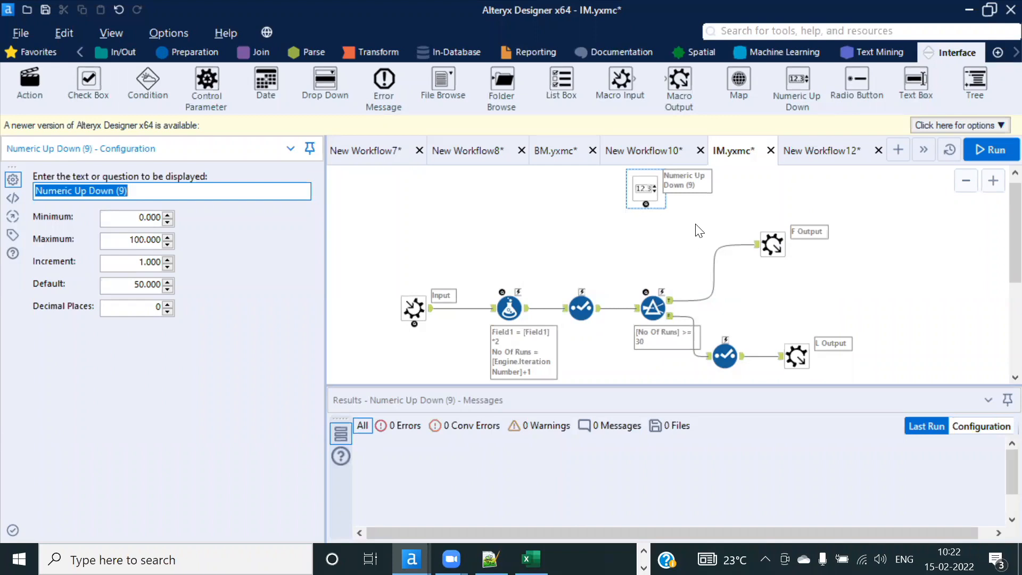
click(135, 191)
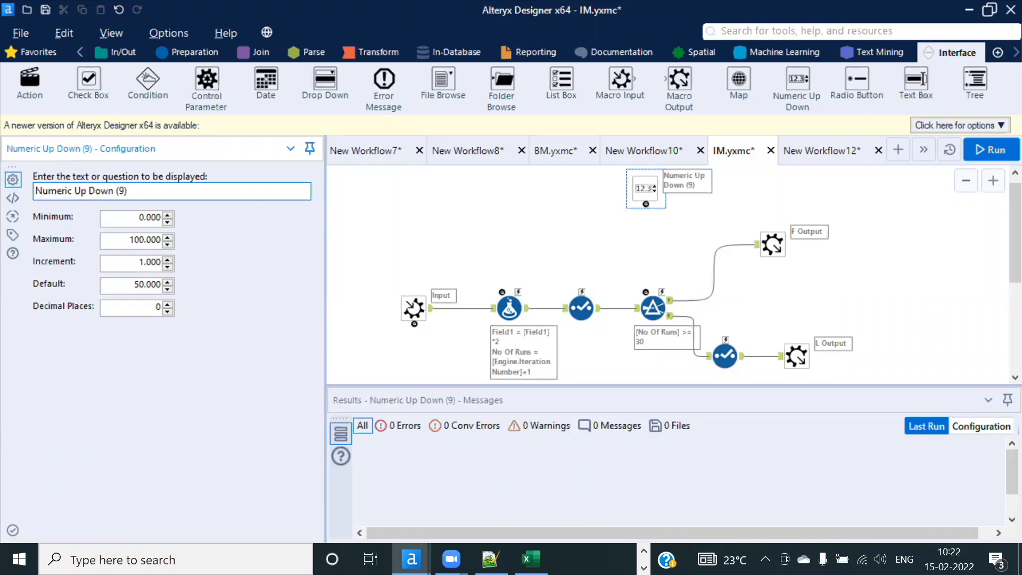
click(511, 309)
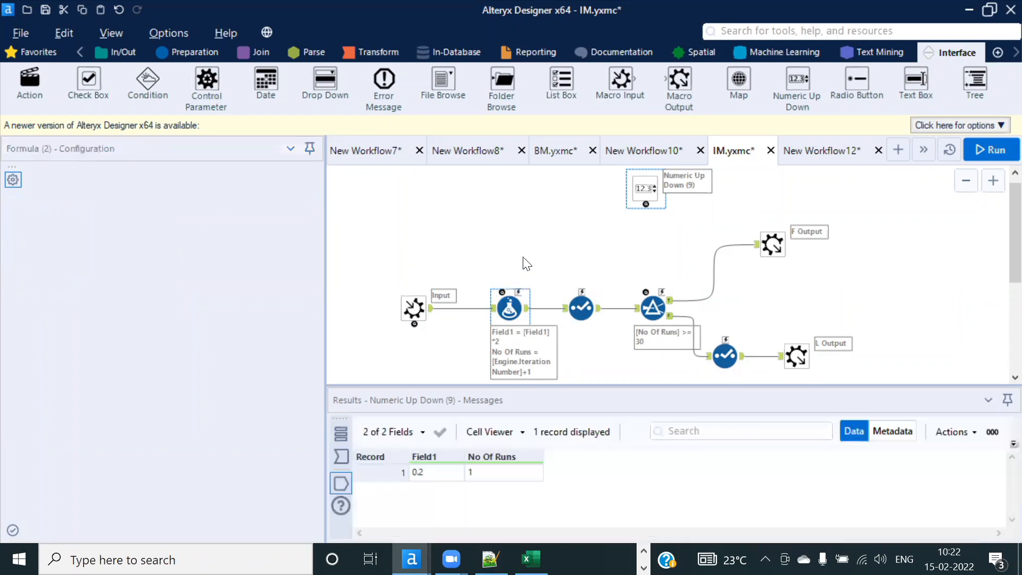
click(653, 308)
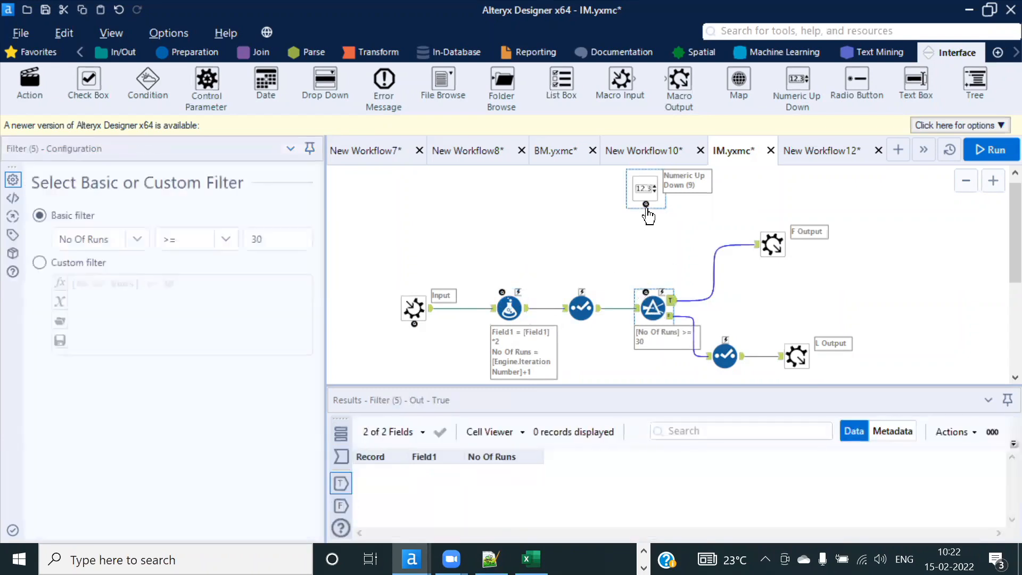
drag(646, 206, 661, 291)
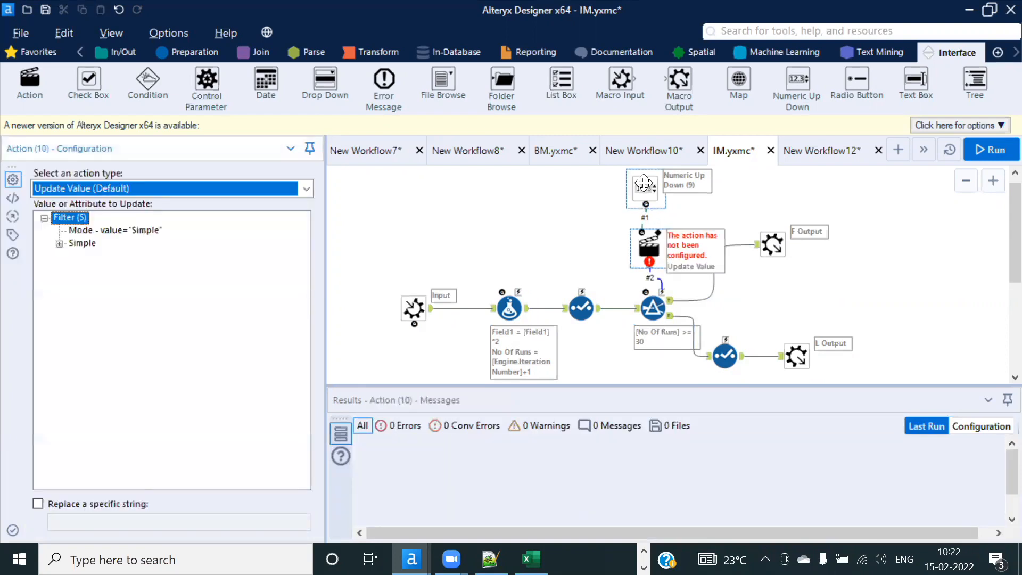
Step: Configure the new action to update the filter's Operand value, replacing the specific string 30
click(59, 244)
click(75, 283)
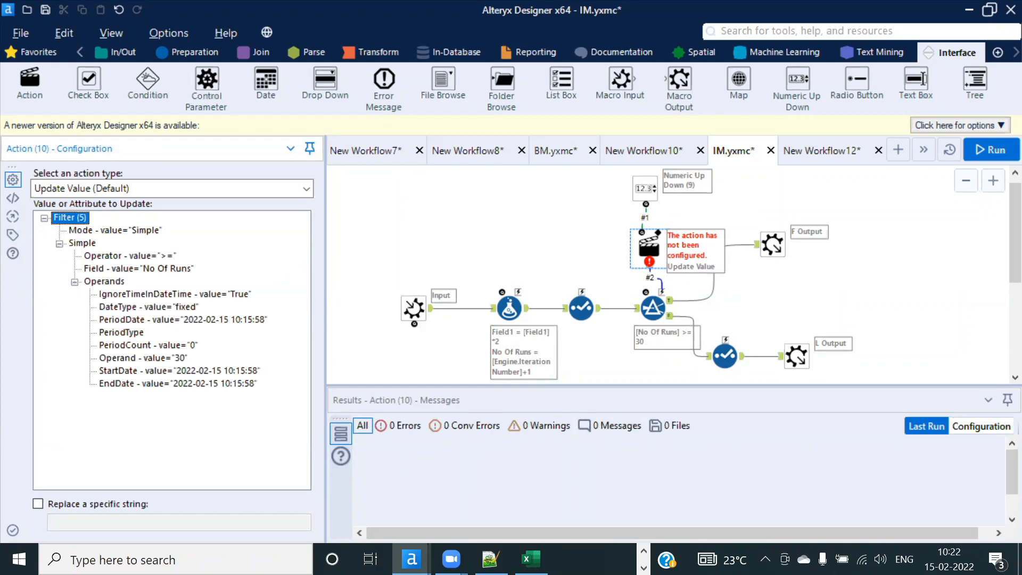
click(172, 358)
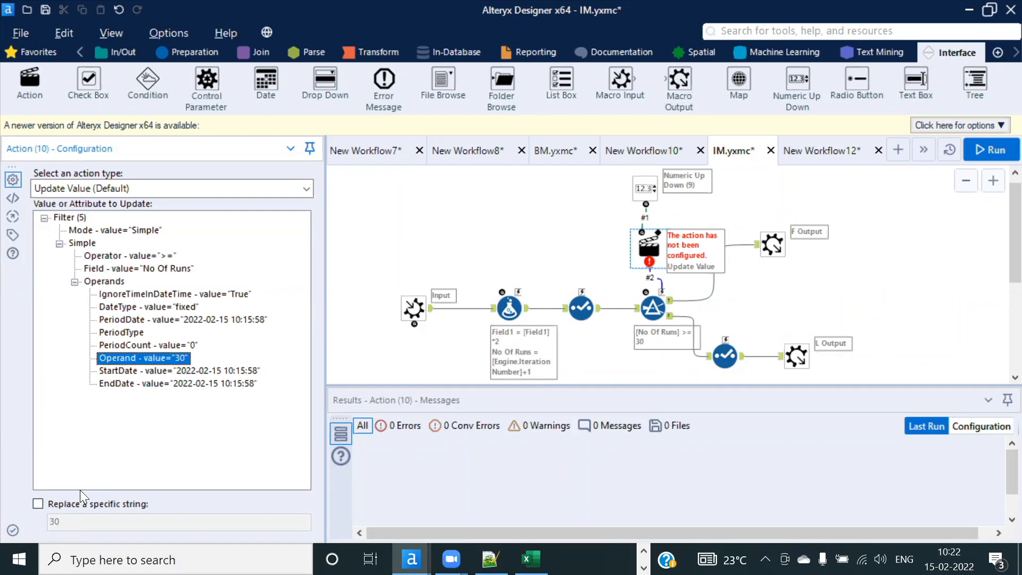
click(38, 504)
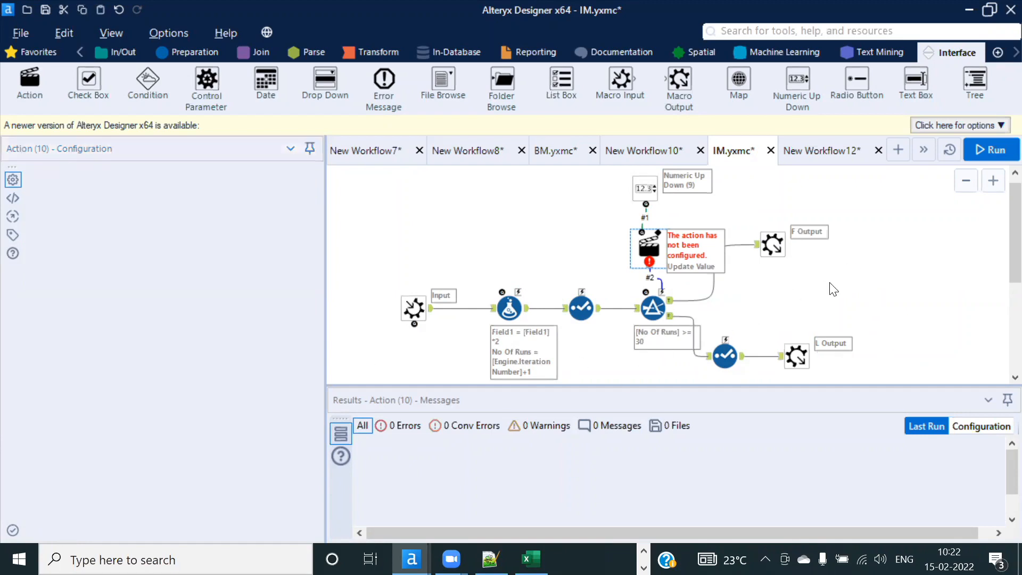
Step: Save the IM macro and accept its refresh in New Workflow12
click(829, 283)
key(ctrl+s)
click(845, 157)
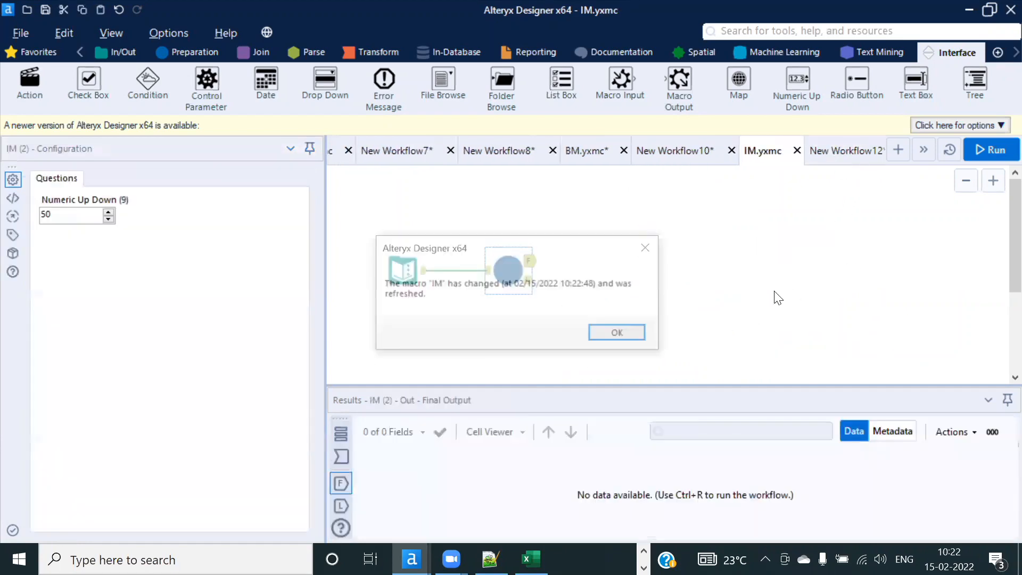
click(636, 331)
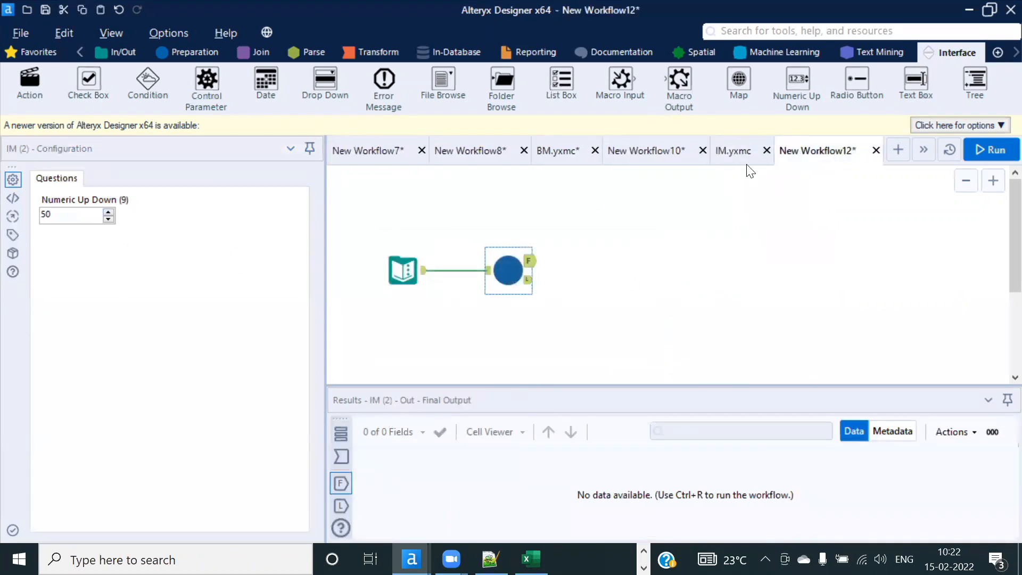
Step: Set the macro's Numeric Up Down tool to a default of 5 and a maximum of 30
click(733, 151)
click(645, 188)
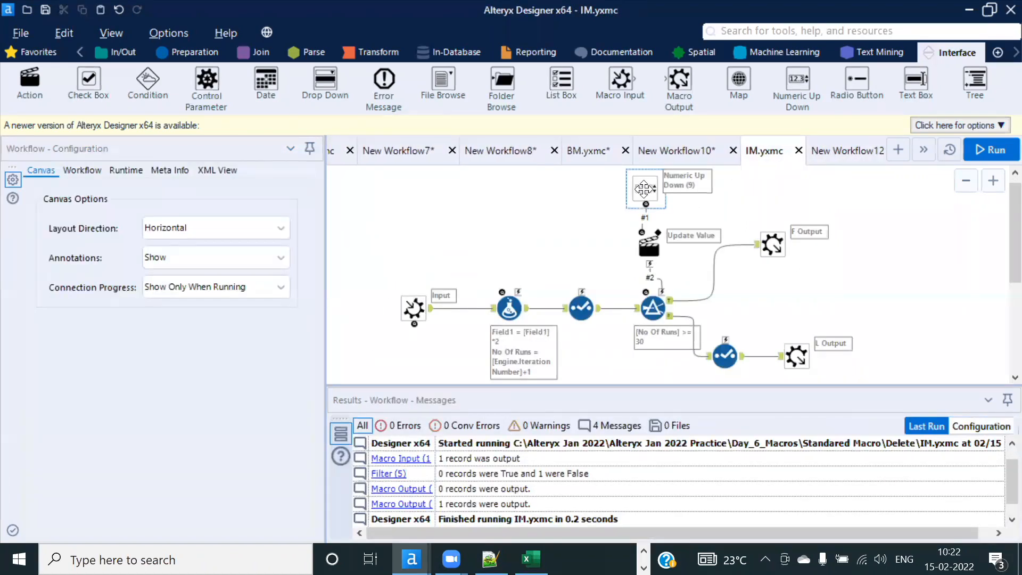
double_click(129, 284)
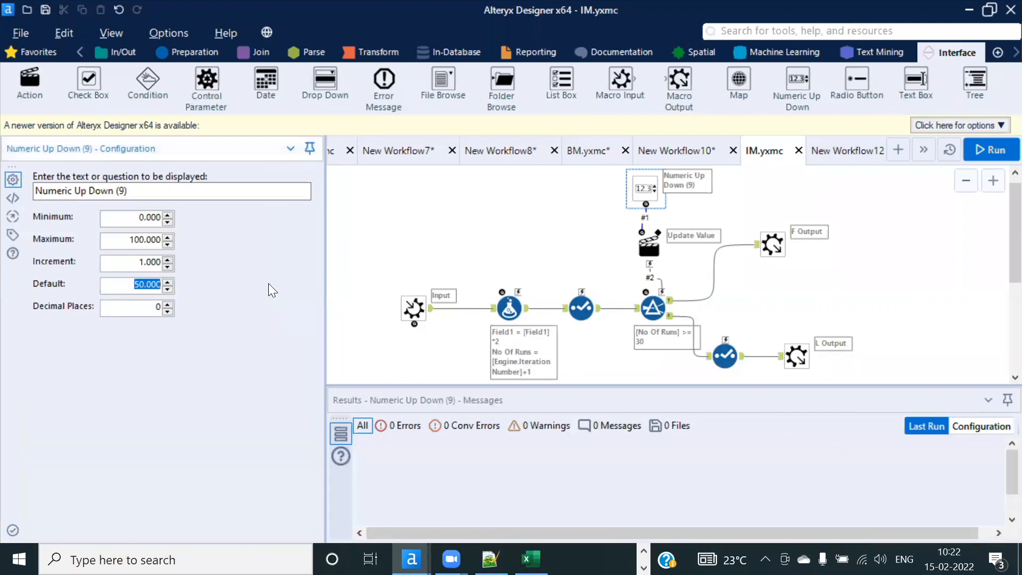
text(5)
drag(121, 240, 171, 242)
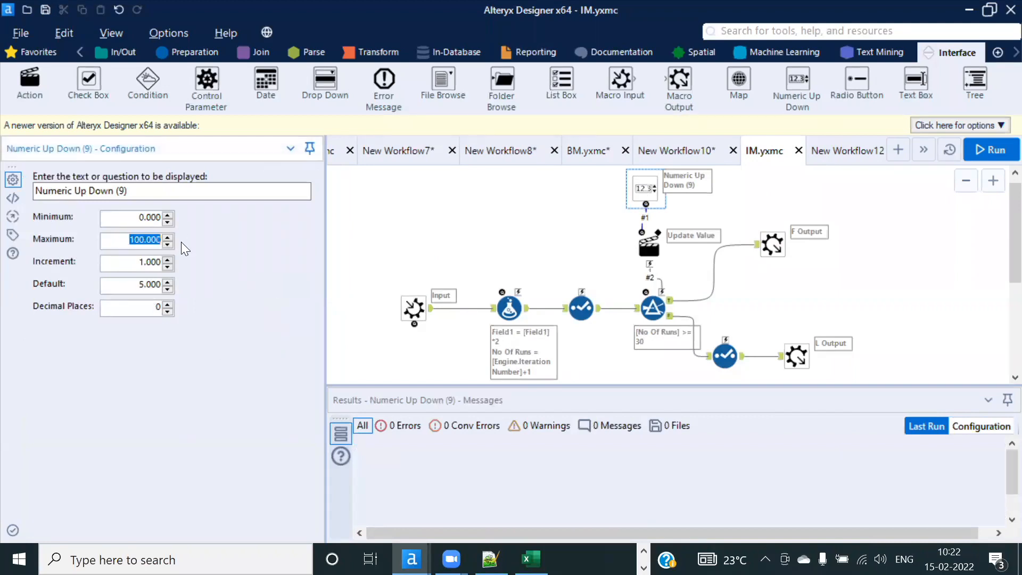
text(30)
Step: Save the changed Numeric Up Down settings and reload the IM macro in New Workflow12
click(919, 276)
key(ctrl+r)
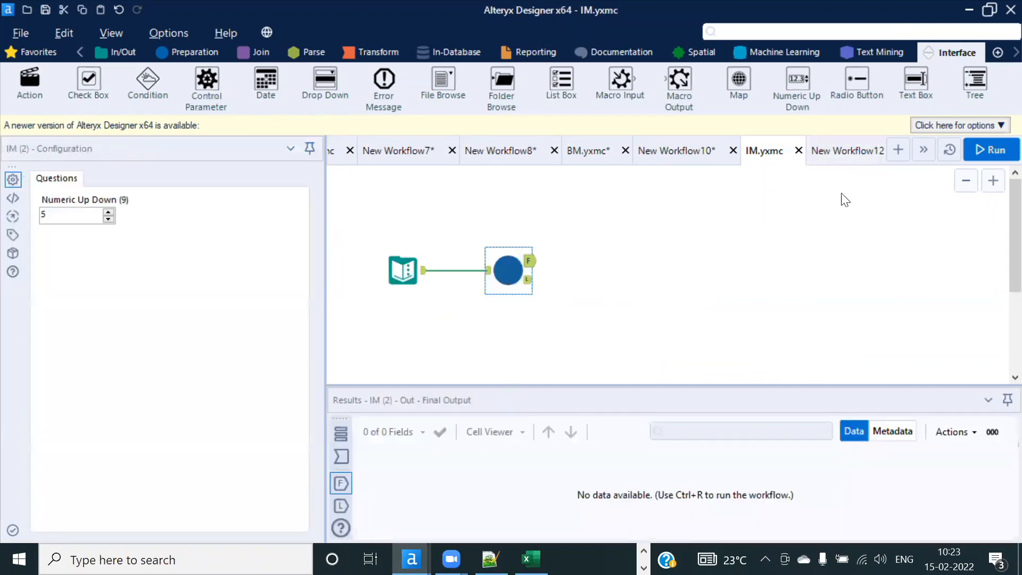
click(847, 150)
click(618, 335)
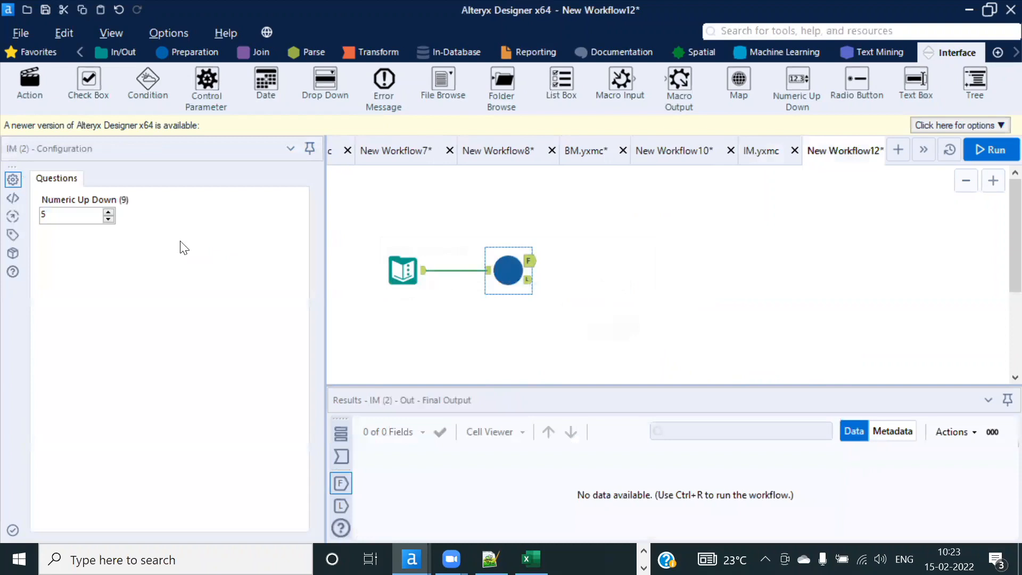
Step: Set the IM macro's Numeric Up Down value to 2 and run the workflow
double_click(74, 214)
text(2)
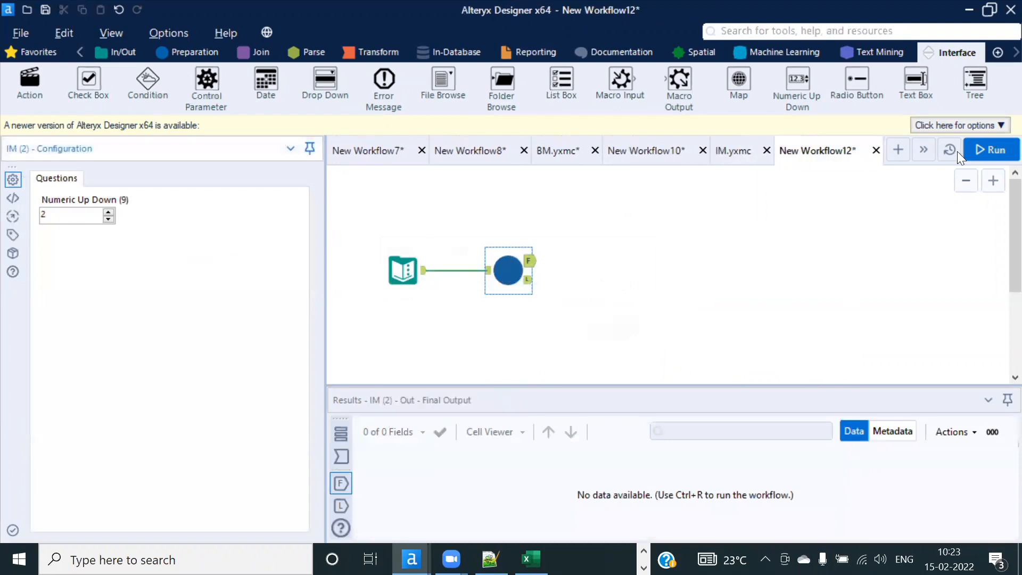
click(992, 149)
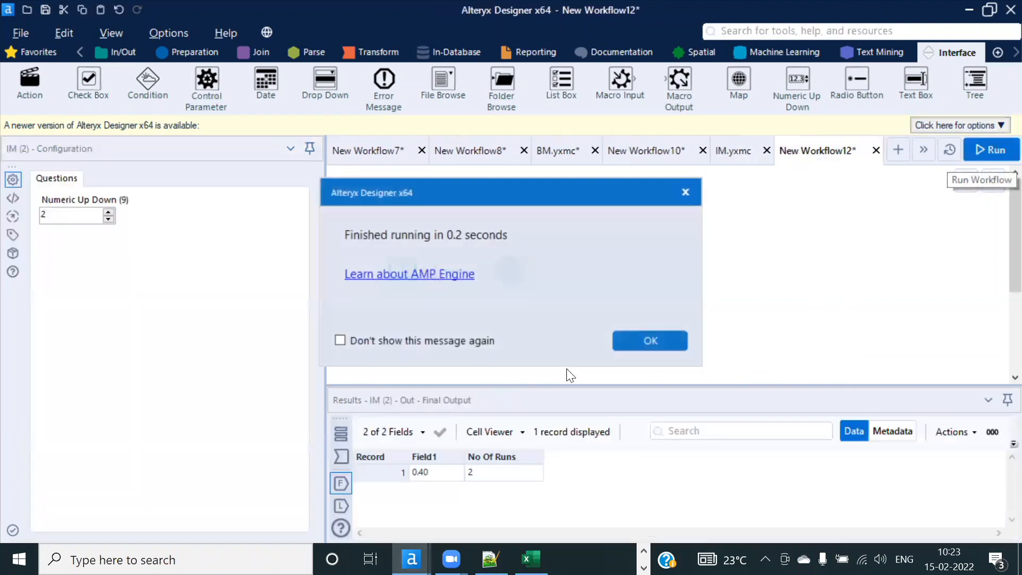
click(633, 343)
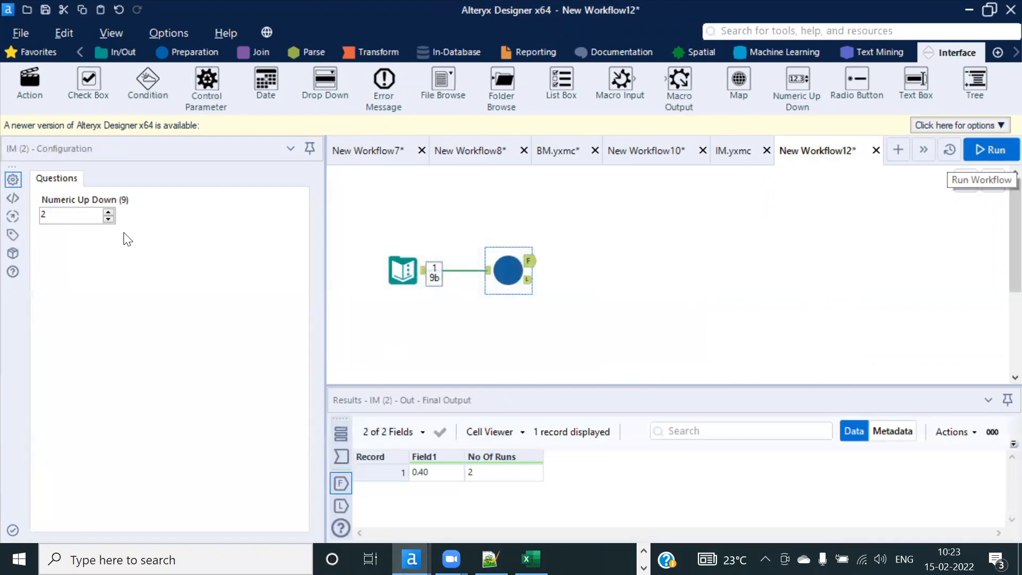
Step: Set the IM macro's Numeric Up Down value to 5 and run the workflow again
click(64, 215)
key(BackSpace)
text(5)
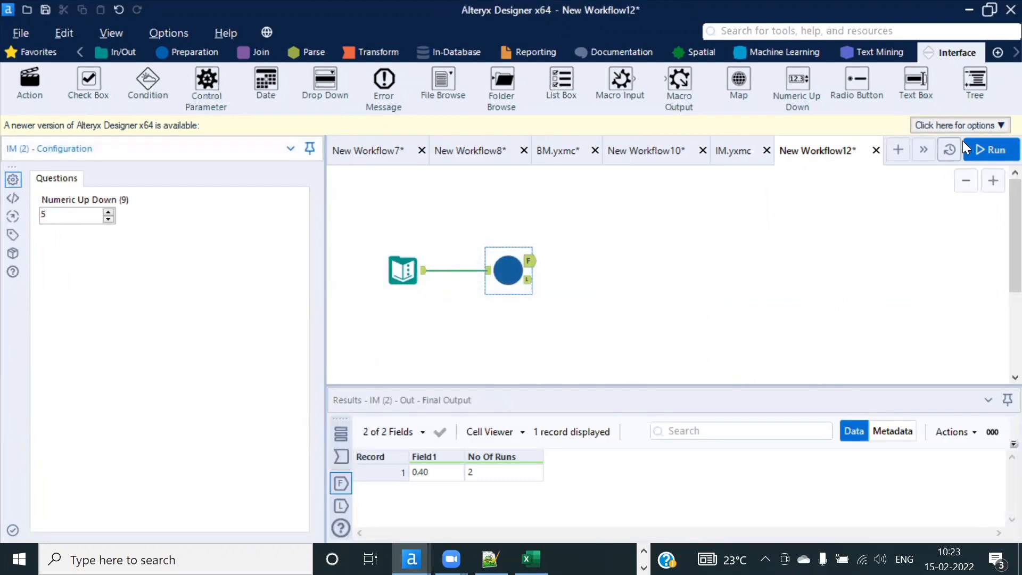
click(990, 150)
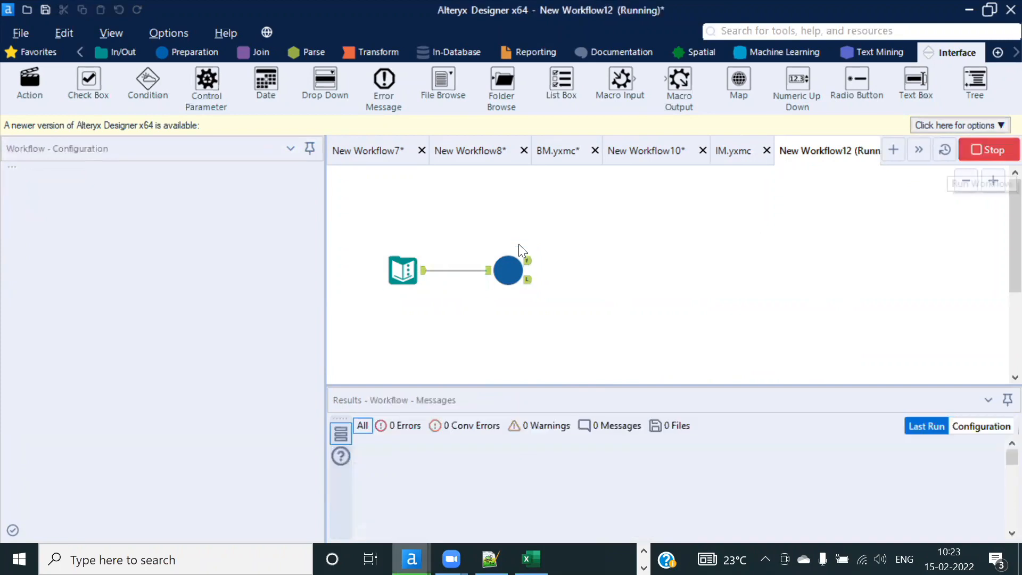
click(675, 346)
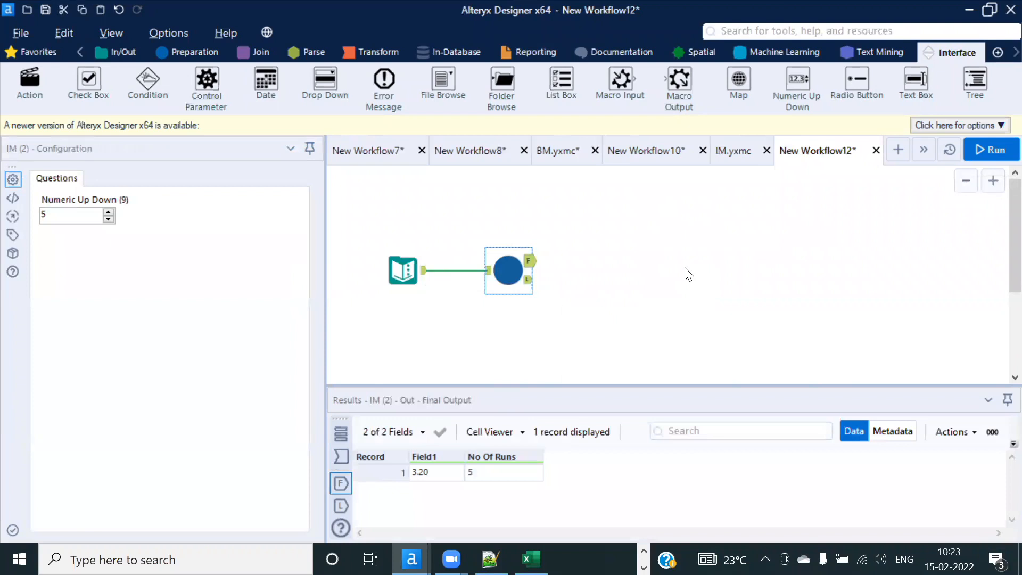
Step: Compare the Numeric Up Down settings inside the IM macro with the question shown in New Workflow12
click(733, 150)
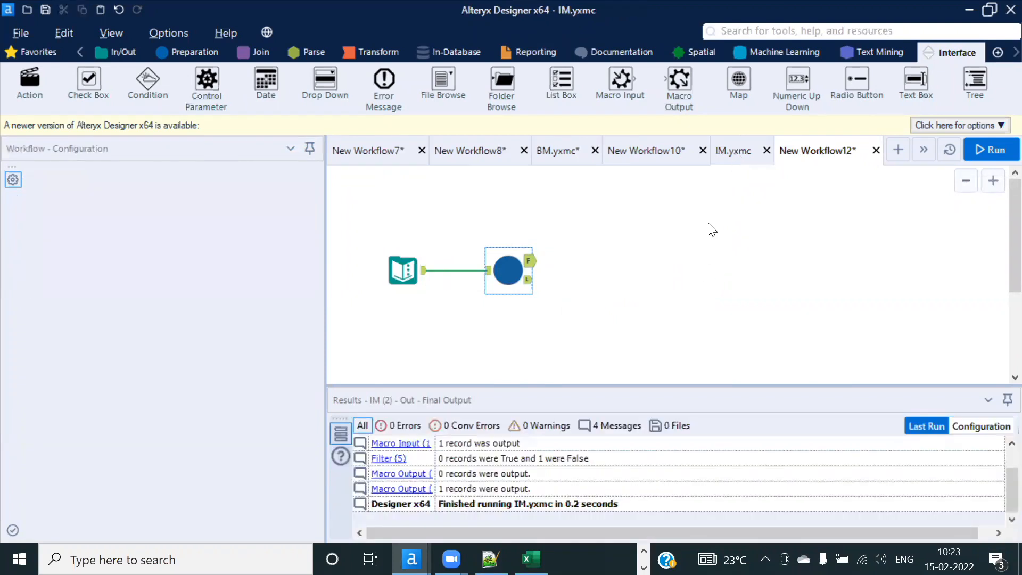
click(647, 186)
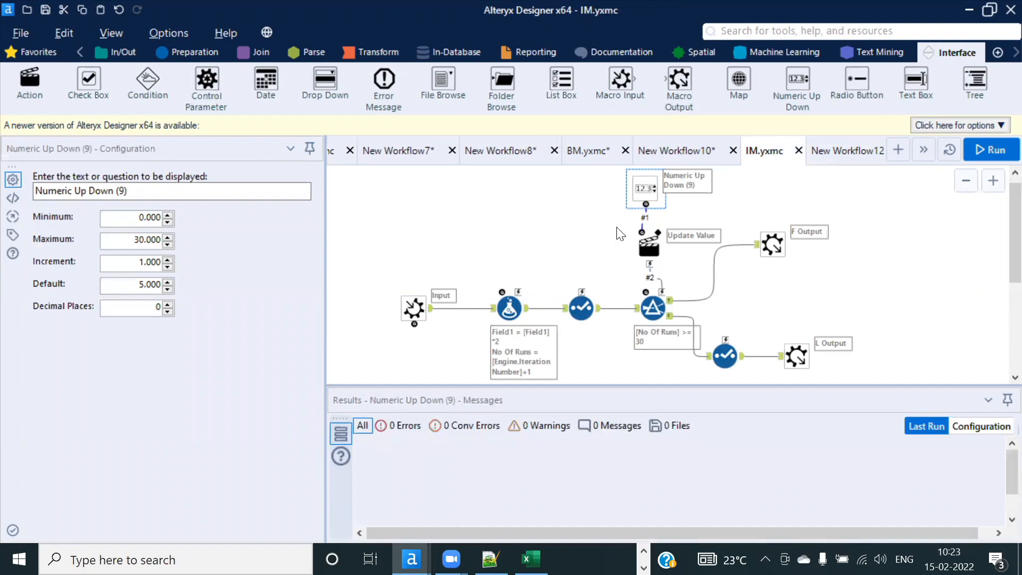
click(838, 151)
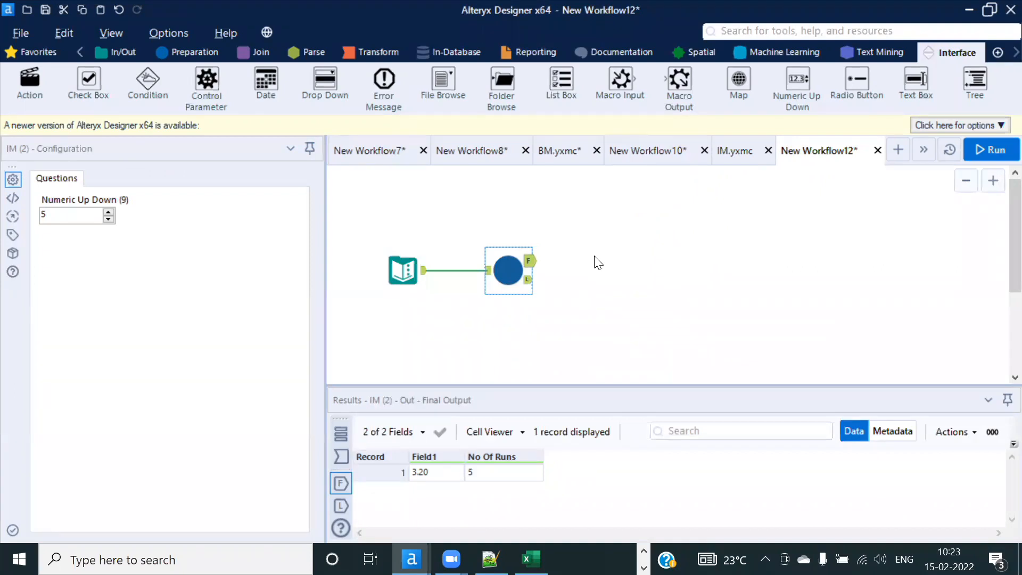
click(732, 151)
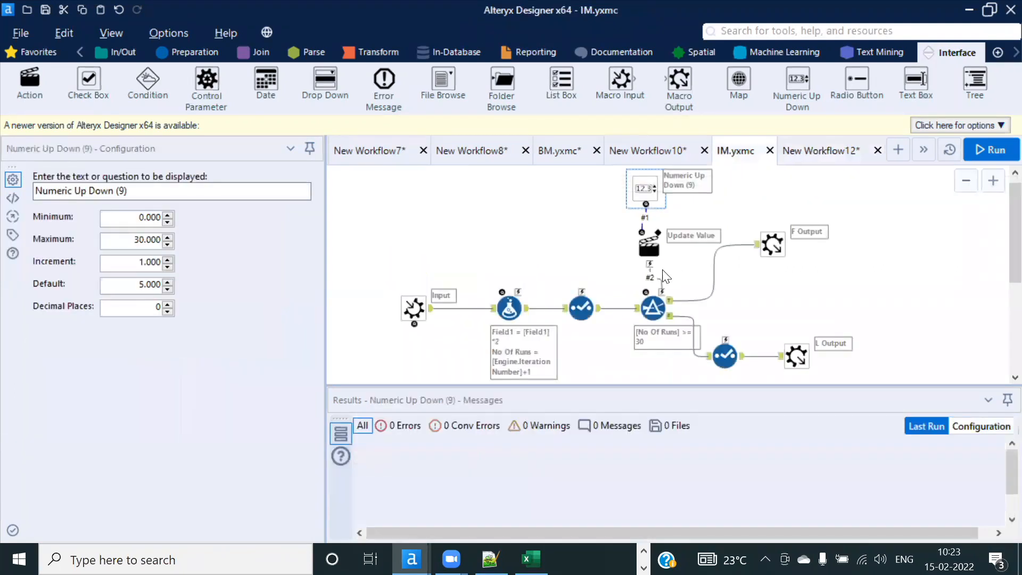
Step: Open the IM macro's properties in the Interface Designer to review its iteration settings
click(479, 253)
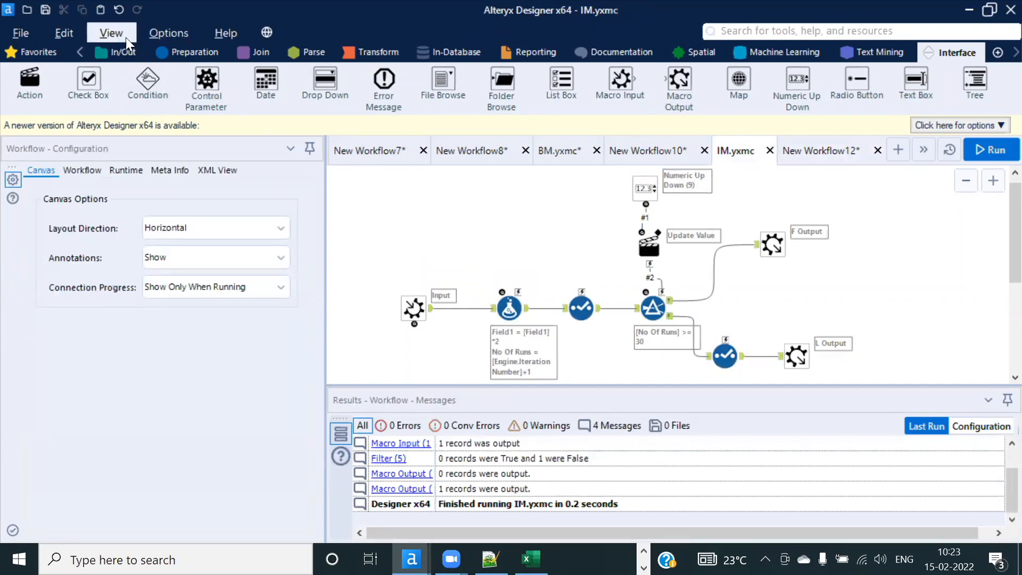
click(163, 30)
mouse_move(111, 33)
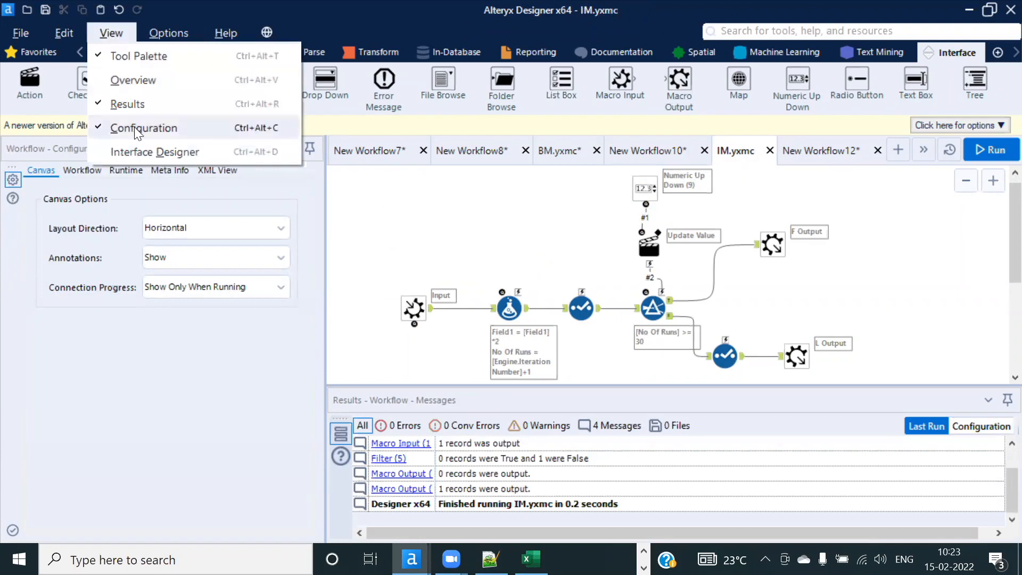
click(140, 152)
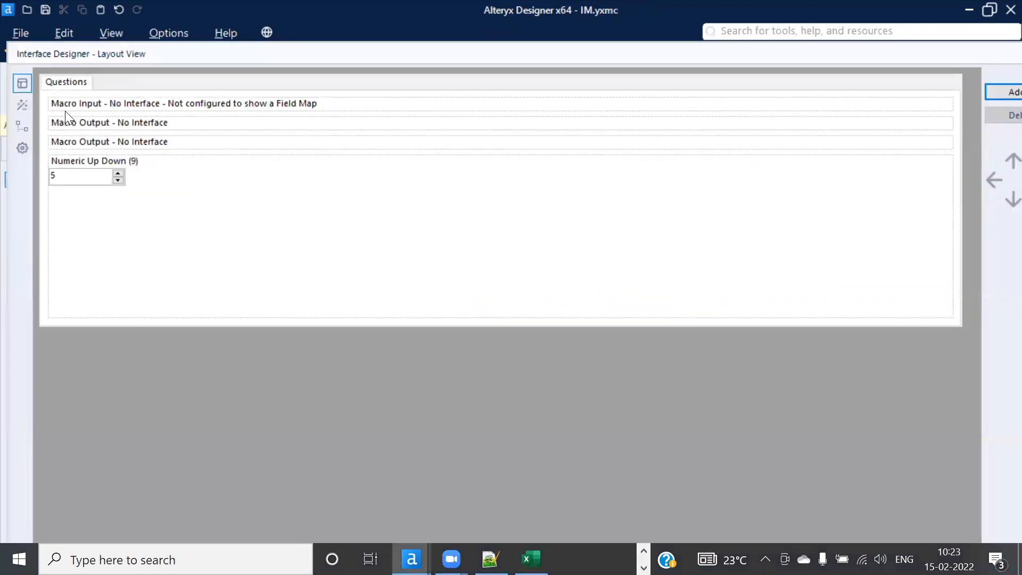
click(22, 146)
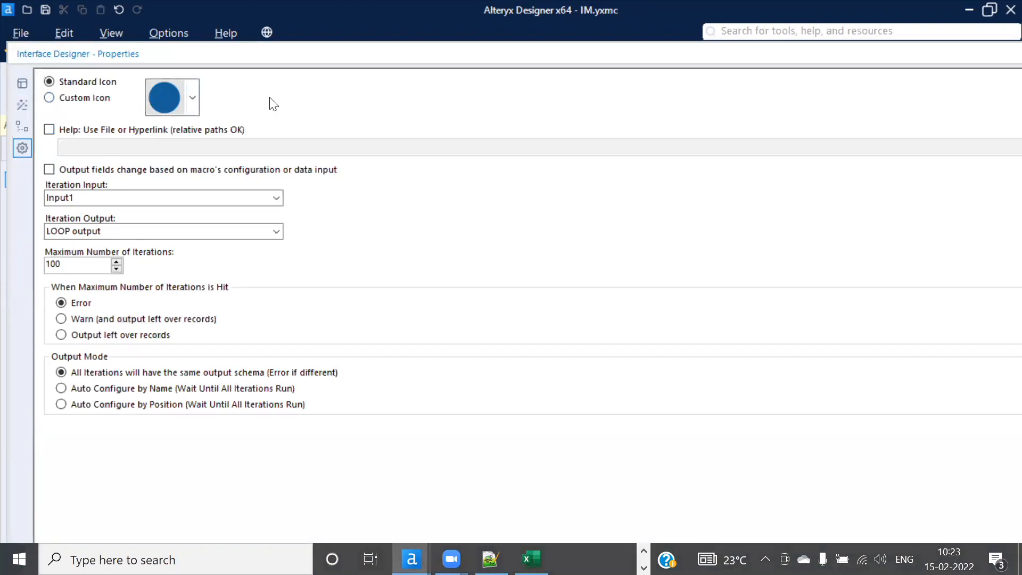
Step: Change the IM macro's standard icon to the orange circle and hide the Interface Designer
click(192, 99)
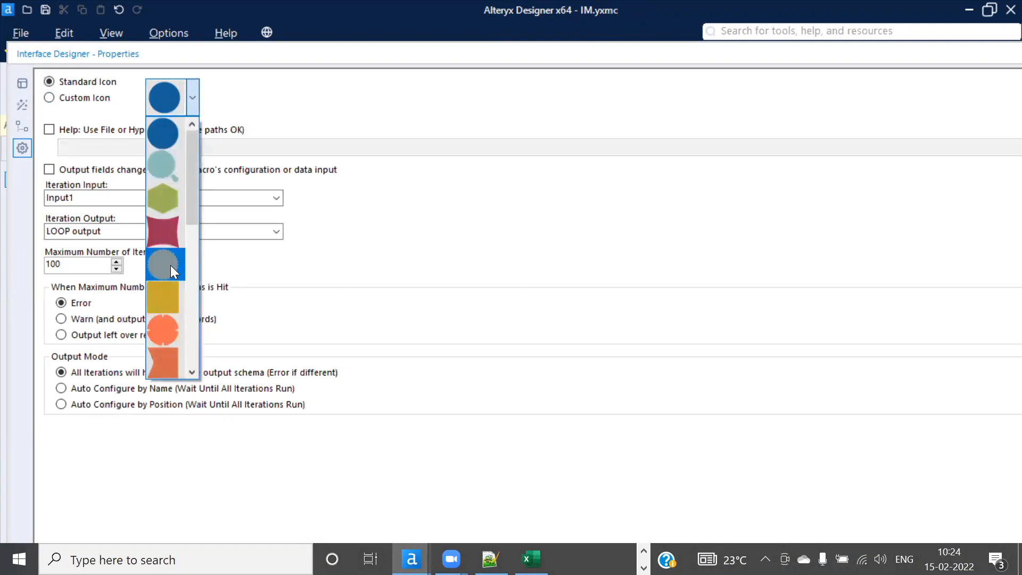
click(160, 318)
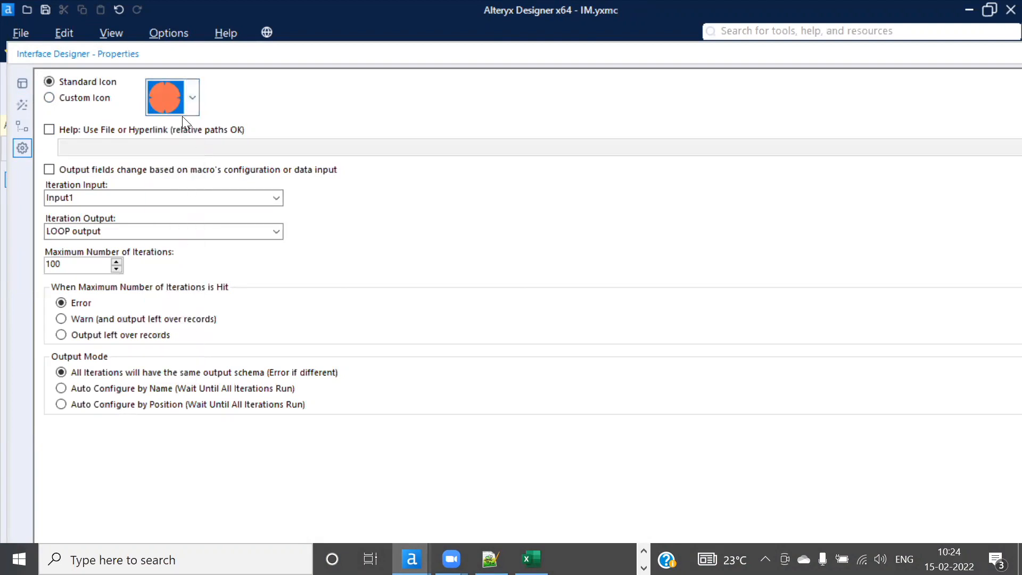
click(1020, 54)
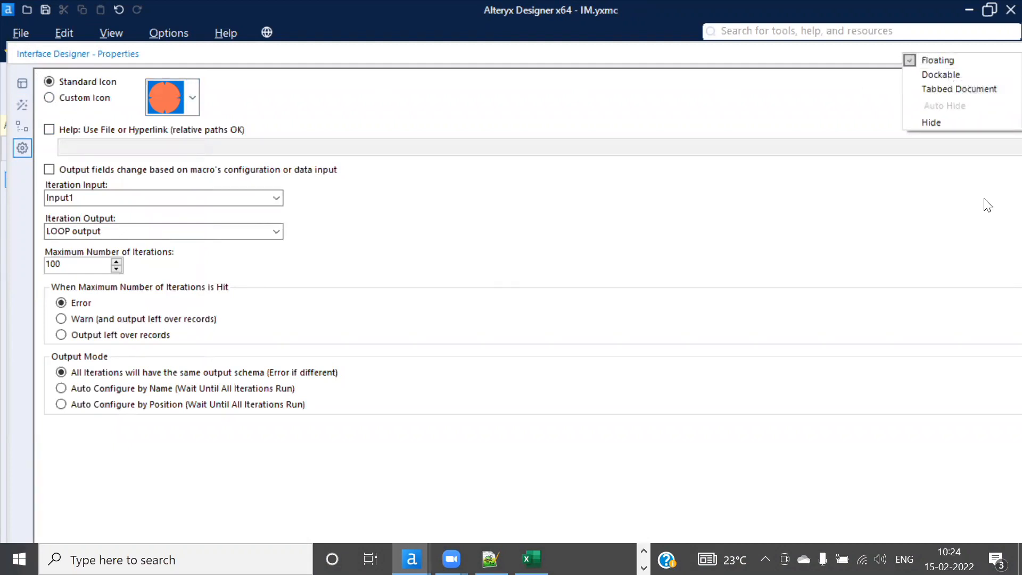
click(946, 127)
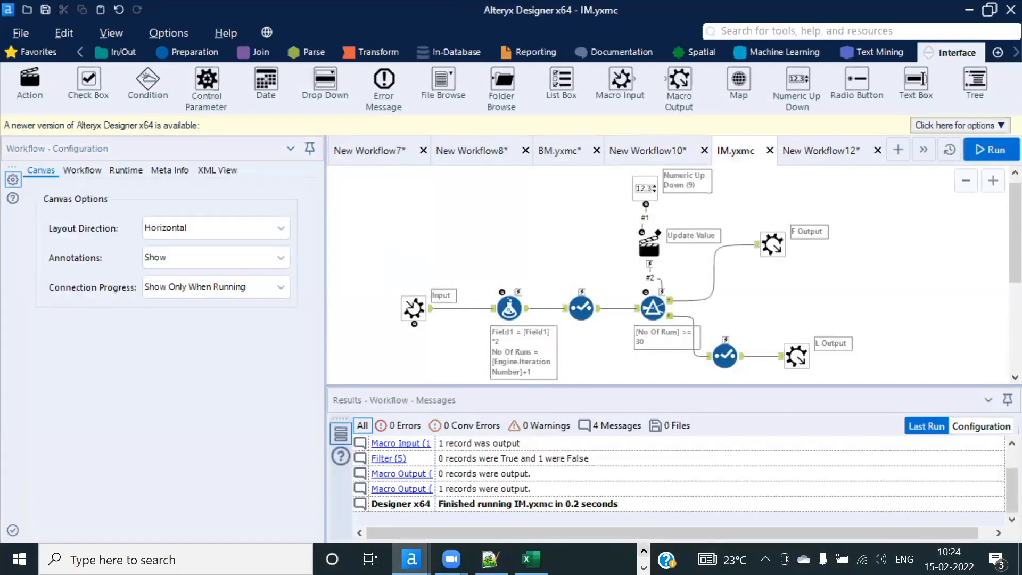
Step: In File Explorer, copy the IM macro from the Delete folder under Day_6_Macros > Standared Macro
click(644, 551)
mouse_move(435, 559)
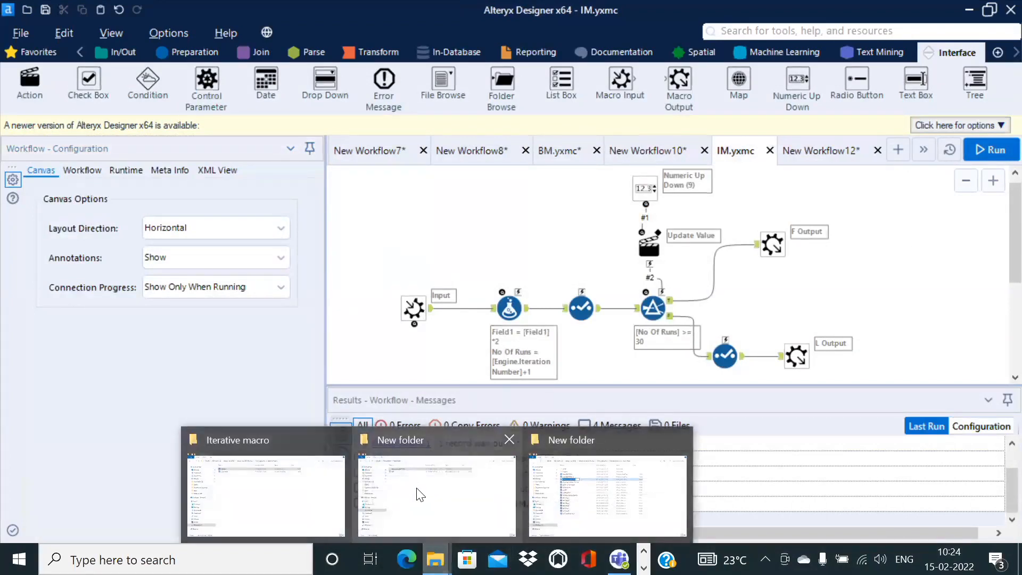
click(441, 500)
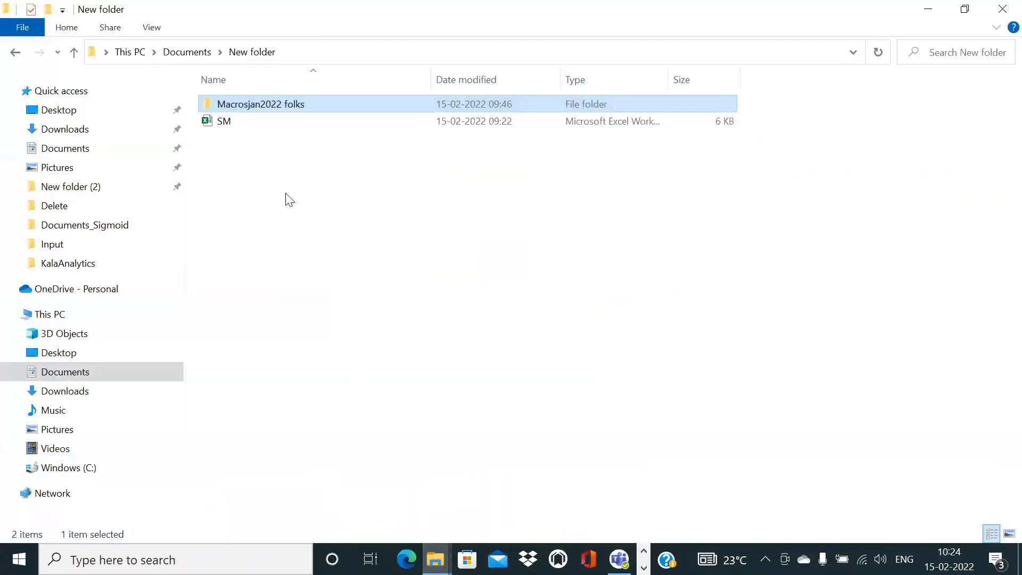
mouse_move(435, 559)
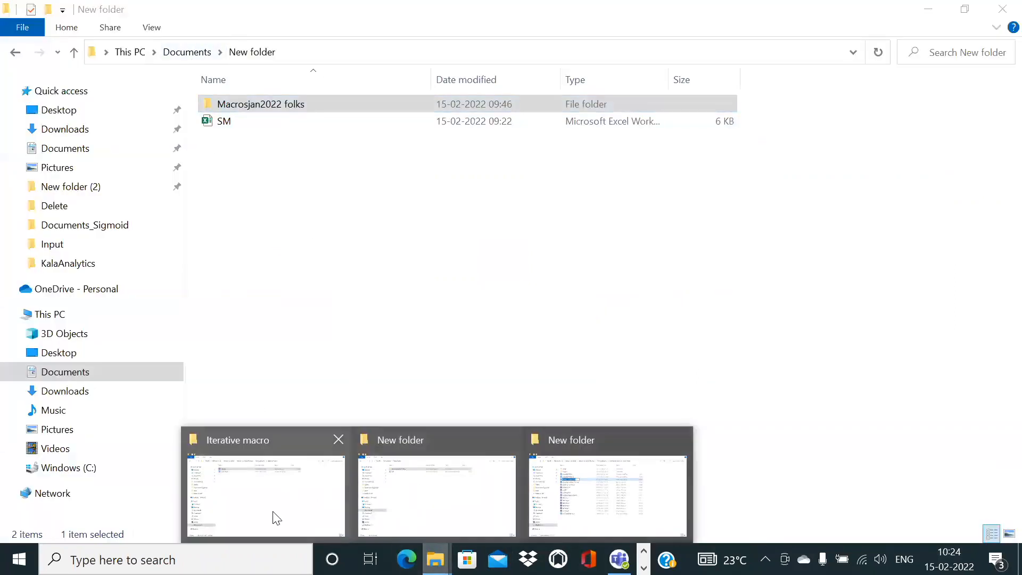
click(253, 500)
click(475, 56)
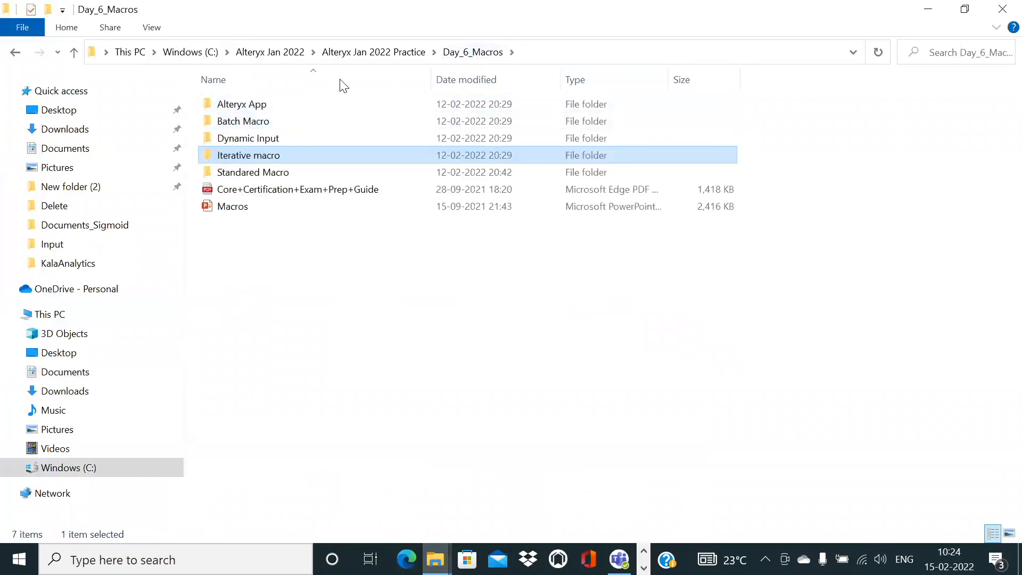
click(380, 52)
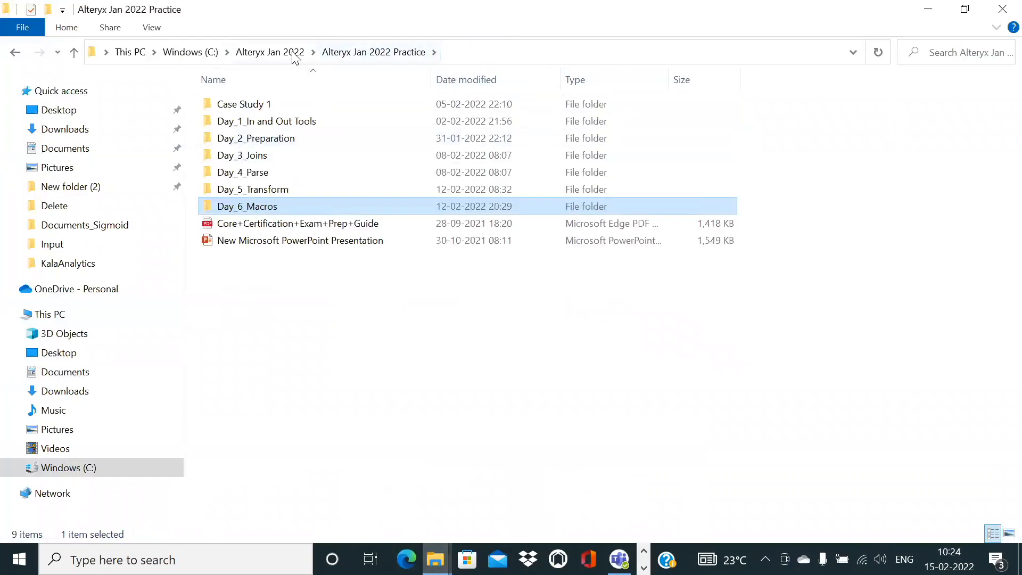
double_click(265, 210)
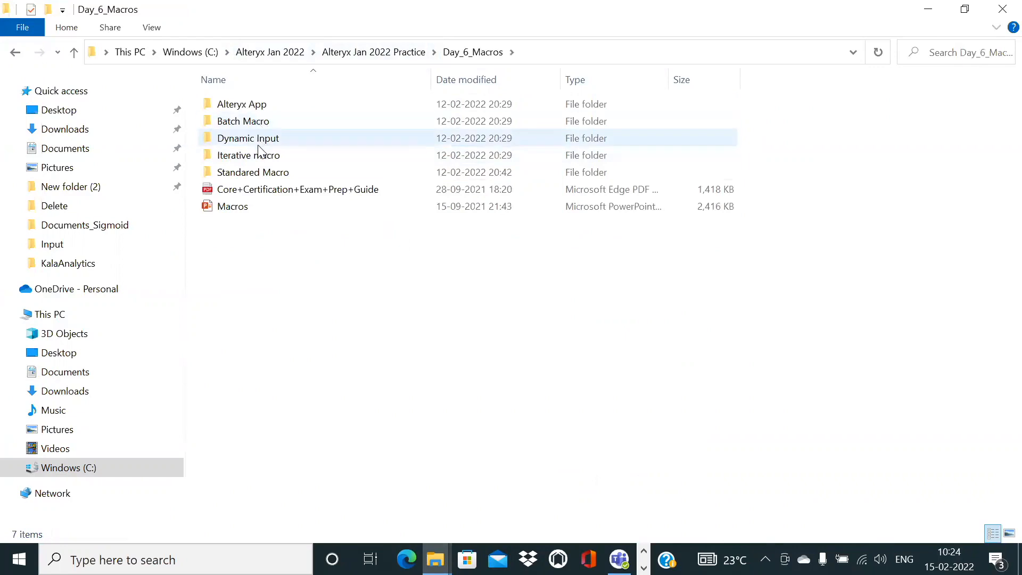
double_click(256, 171)
double_click(229, 105)
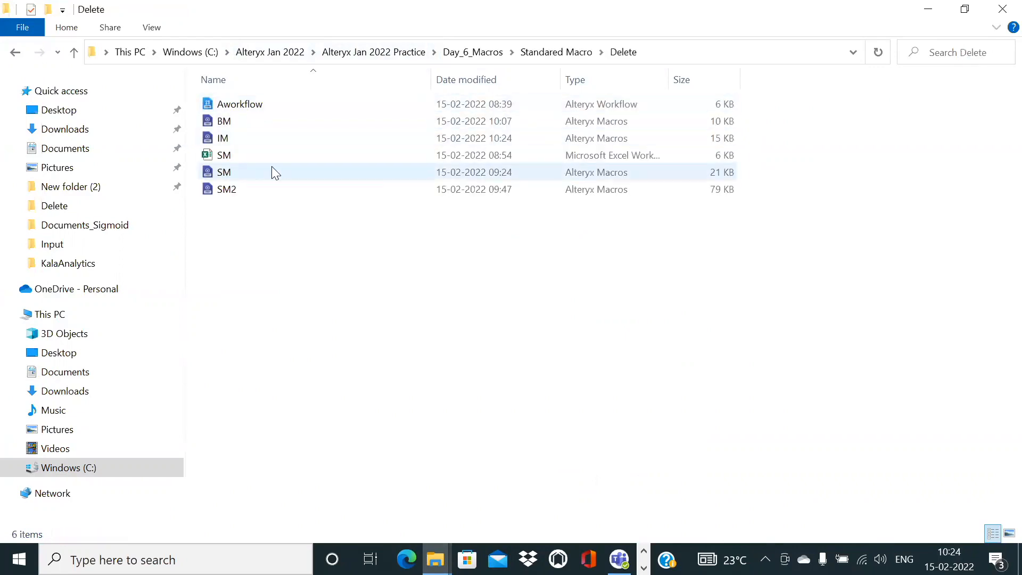
double_click(226, 137)
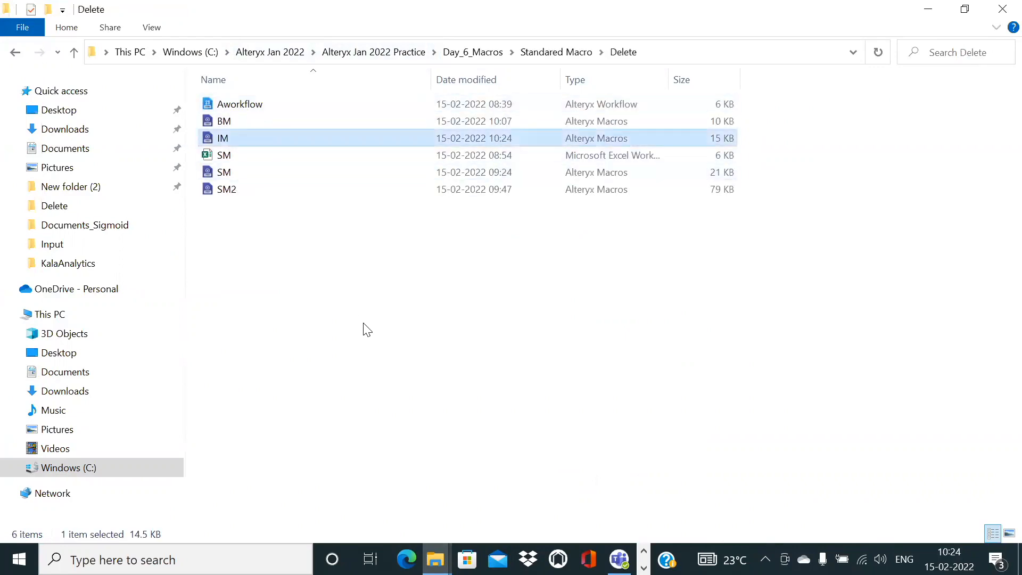
Step: Paste the IM macro into the Macrosjan2022 folks folder under Documents > New folder
mouse_move(435, 559)
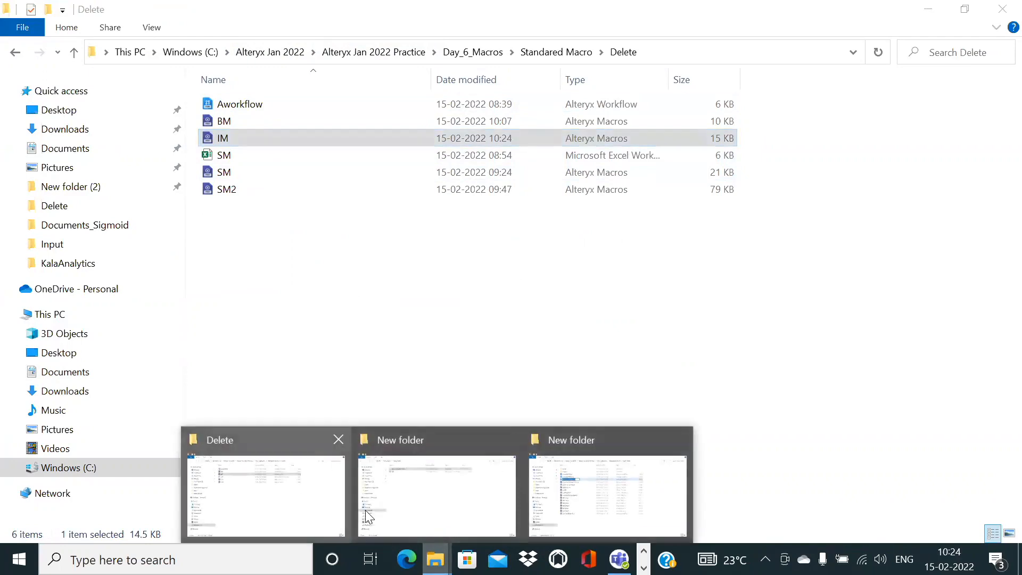
click(443, 510)
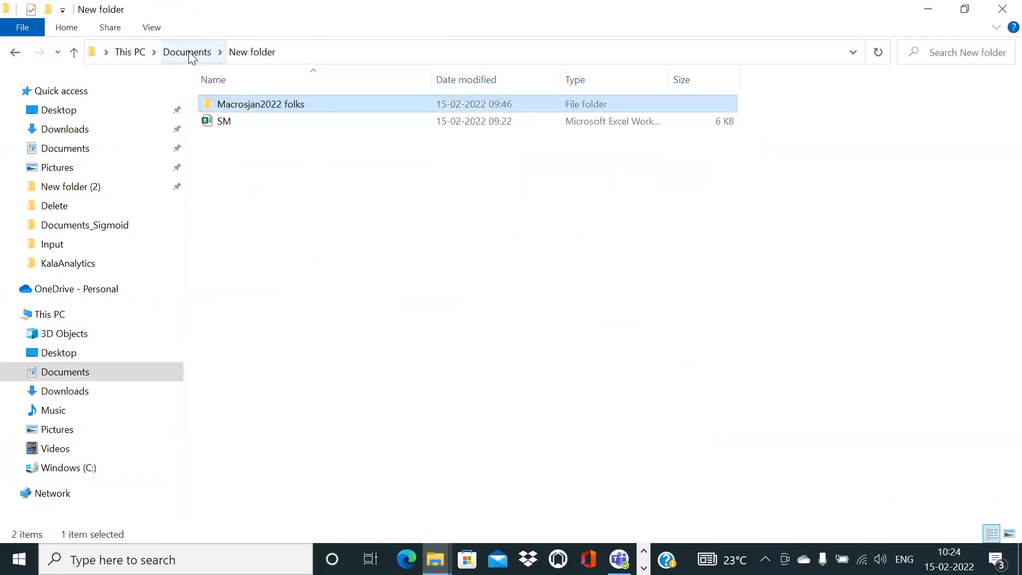
double_click(246, 104)
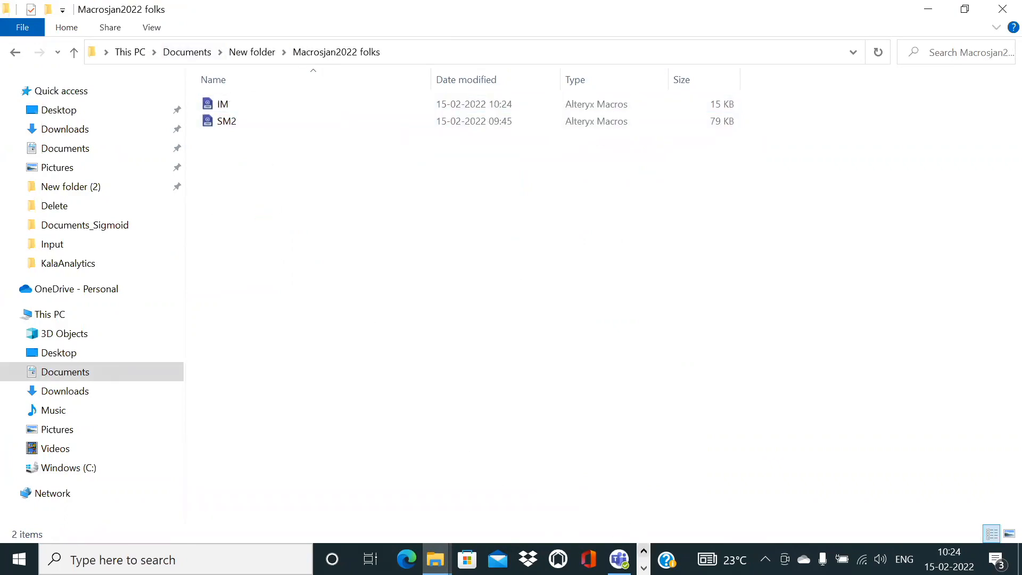
Step: Switch back to the Alteryx Designer window holding IM.yxmc and display the tools in the MacrosBatchjan2022 category
click(644, 568)
mouse_move(411, 560)
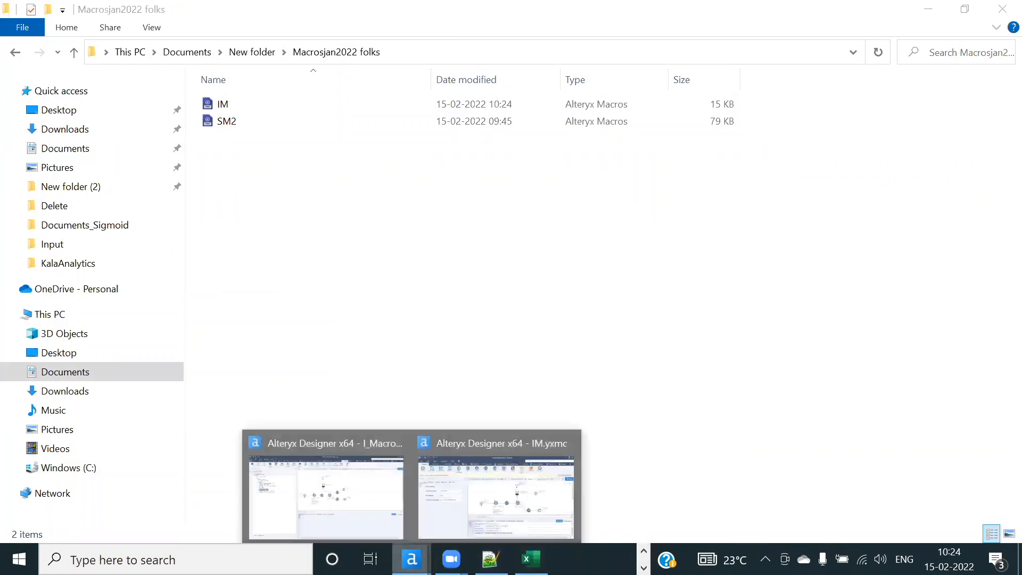
click(493, 484)
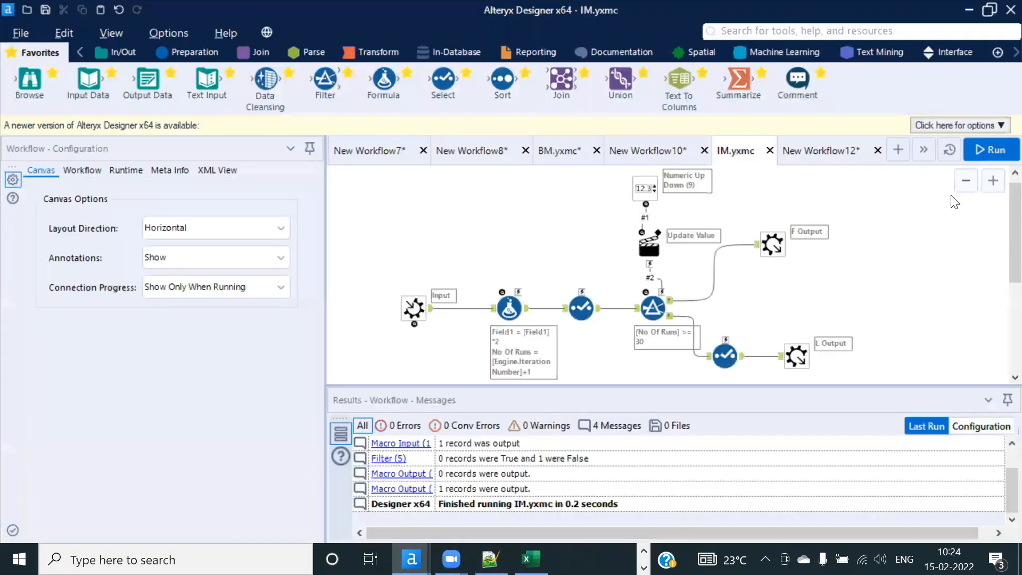
scroll(996, 58, down, 9)
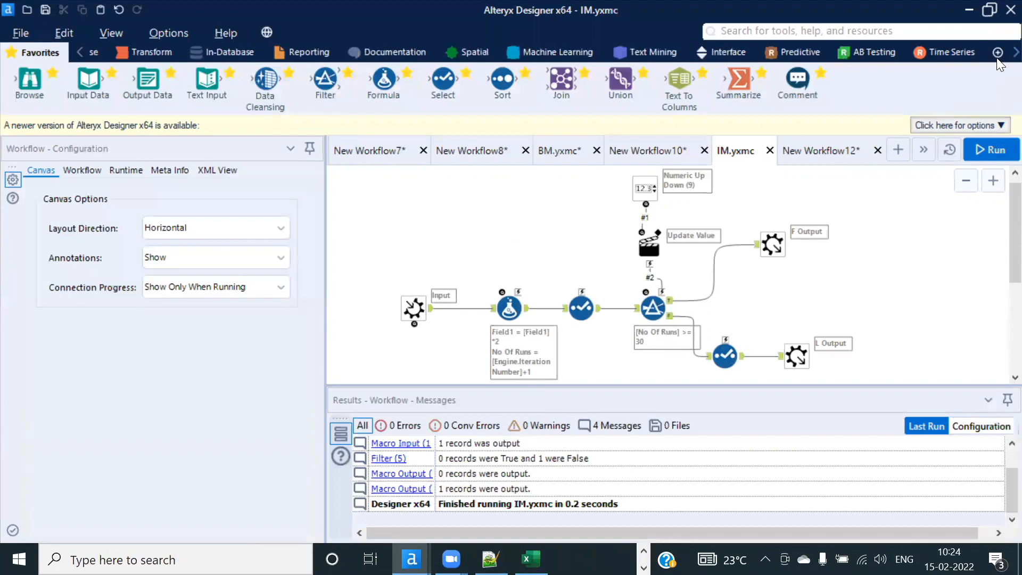
scroll(997, 57, down, 3)
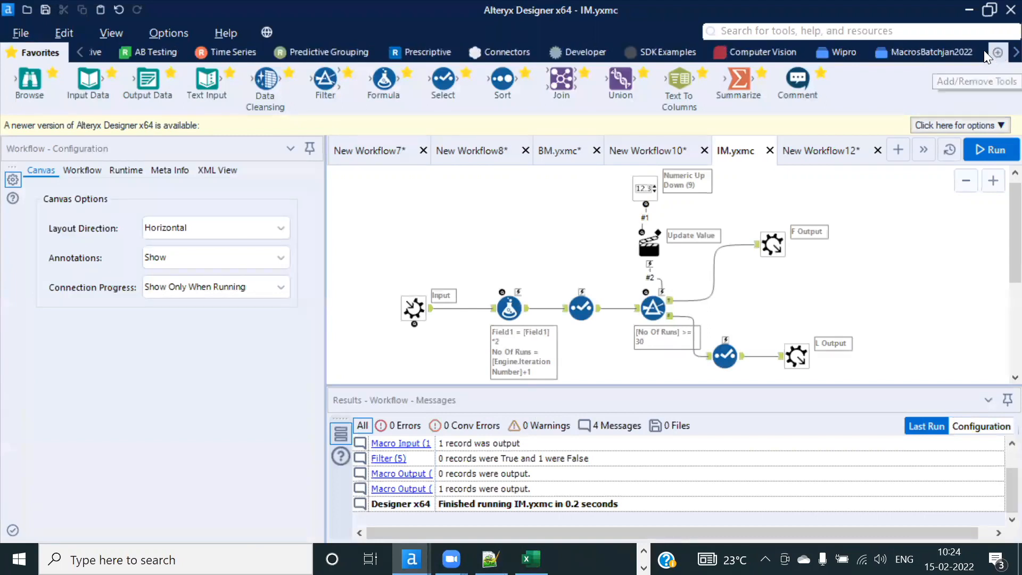
click(962, 51)
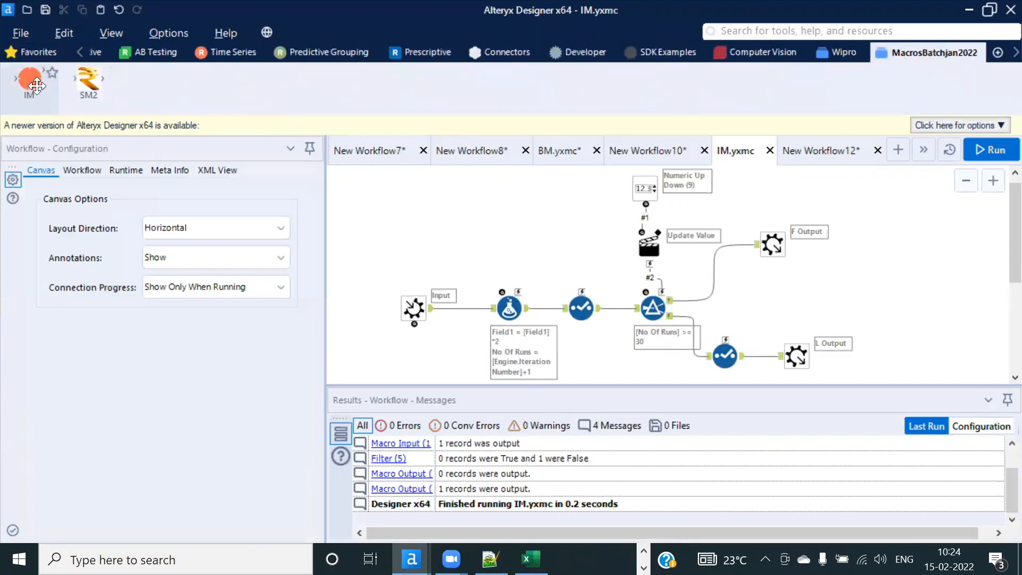
Step: Acknowledge the IM macro refresh in New Workflow12 and close New Workflow10 without saving its changes
click(814, 149)
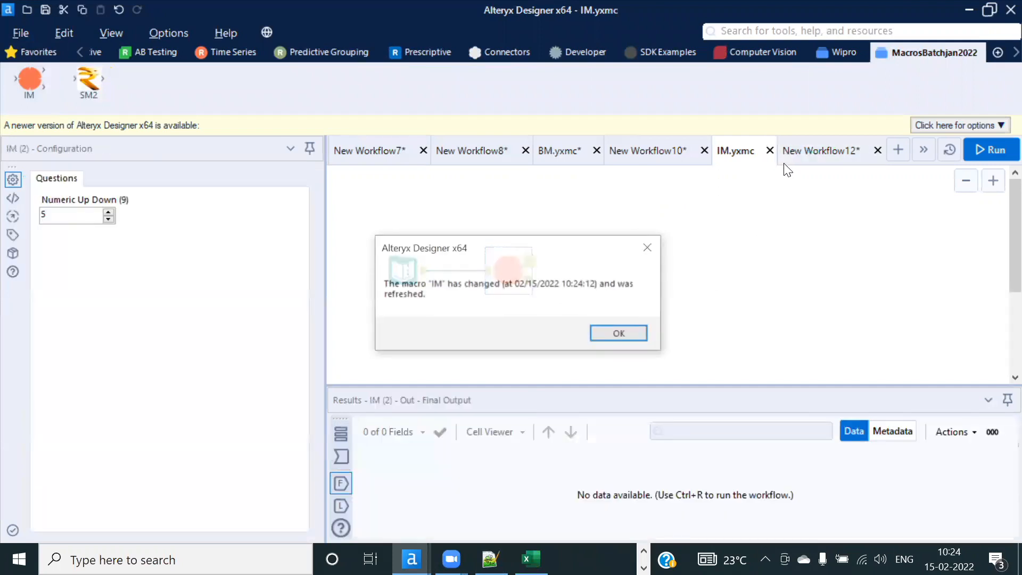
click(619, 339)
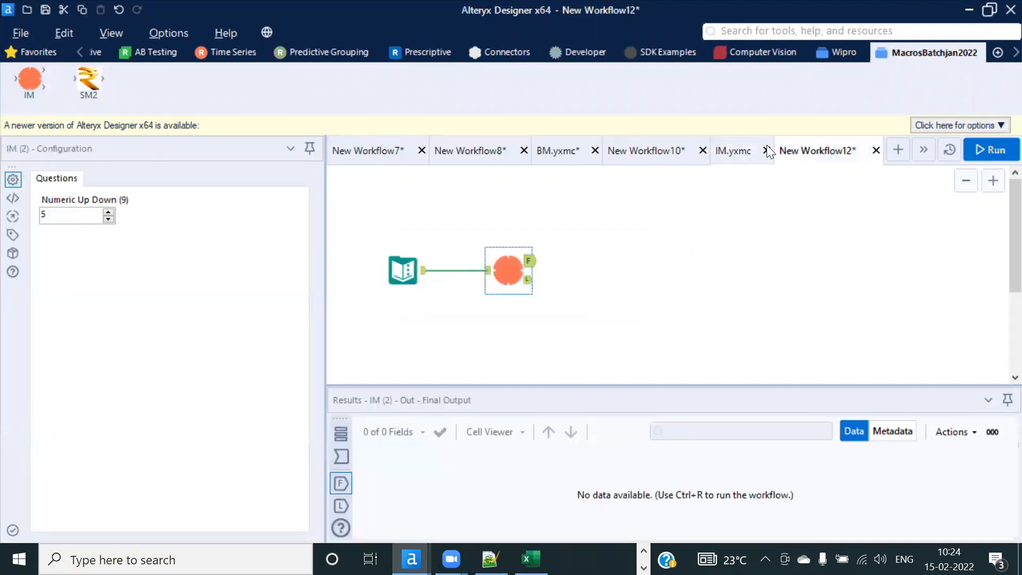
click(725, 153)
click(733, 151)
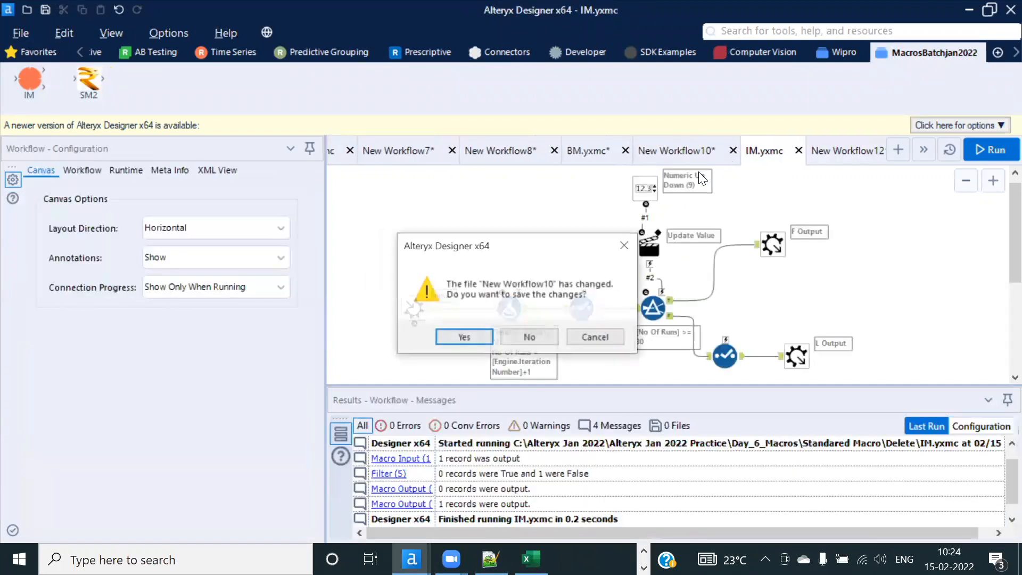
click(527, 336)
Step: Replace the IM tool in New Workflow12 with the IM macro from MacrosBatchjan2022, connected to the Text Input
click(805, 152)
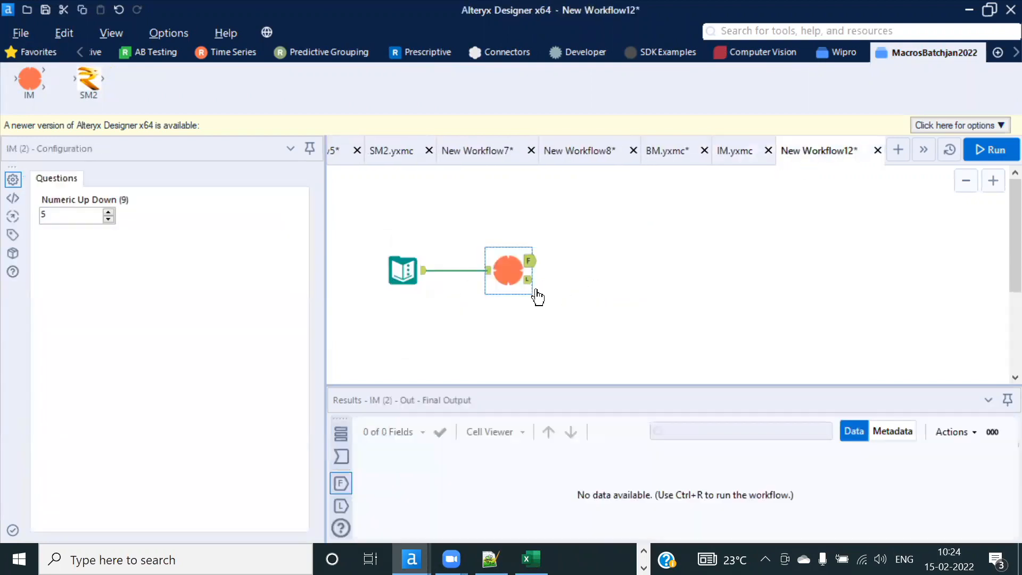
key(Delete)
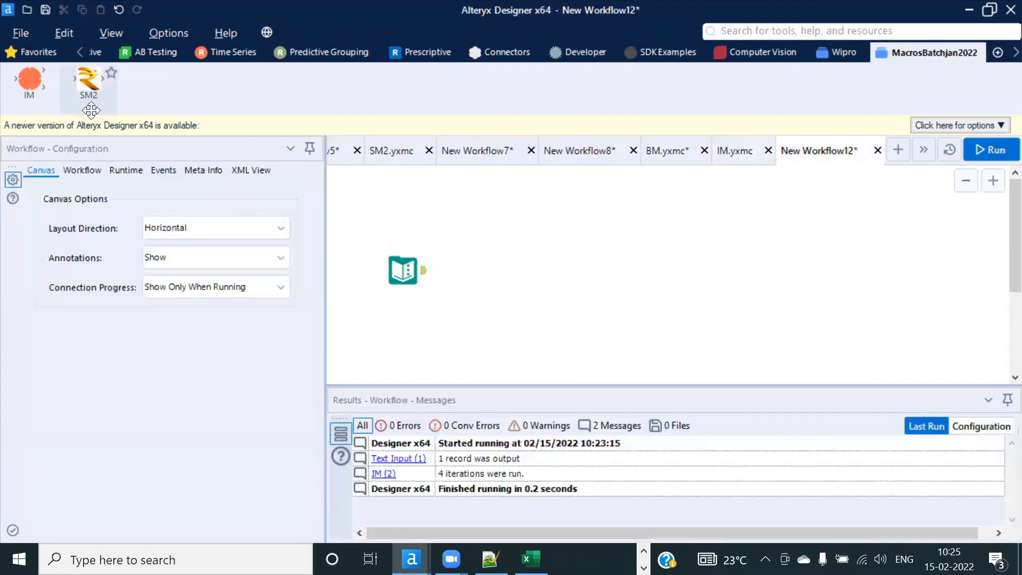
drag(30, 79, 482, 272)
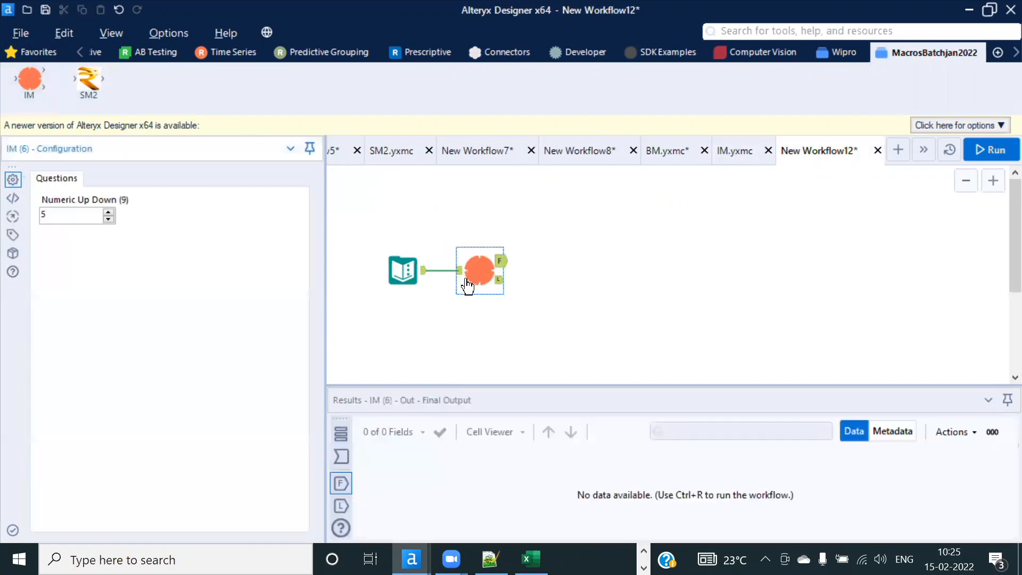
Step: Set the new IM tool's Numeric Up Down value to 7 and run the workflow
click(109, 210)
click(991, 150)
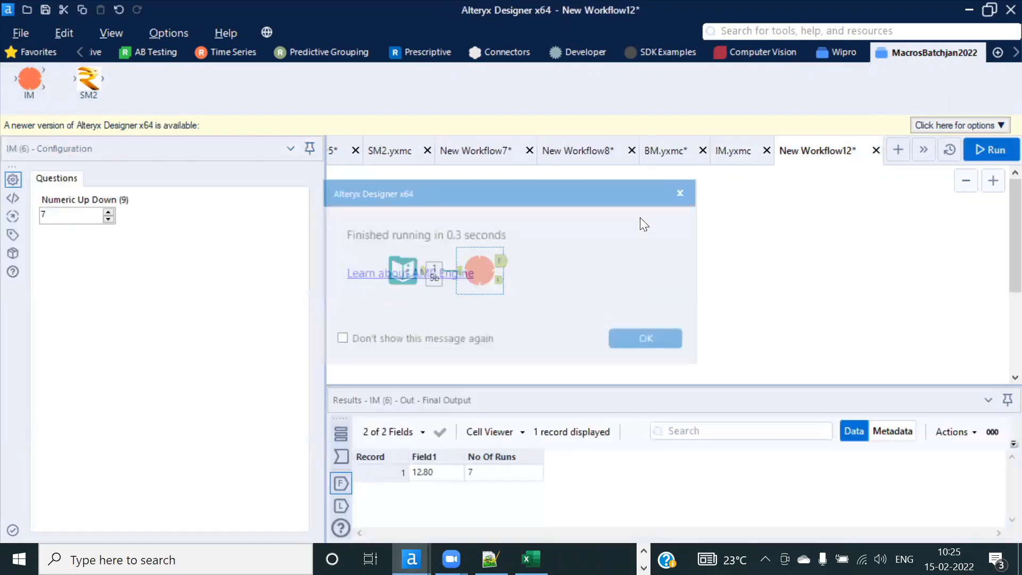
click(650, 334)
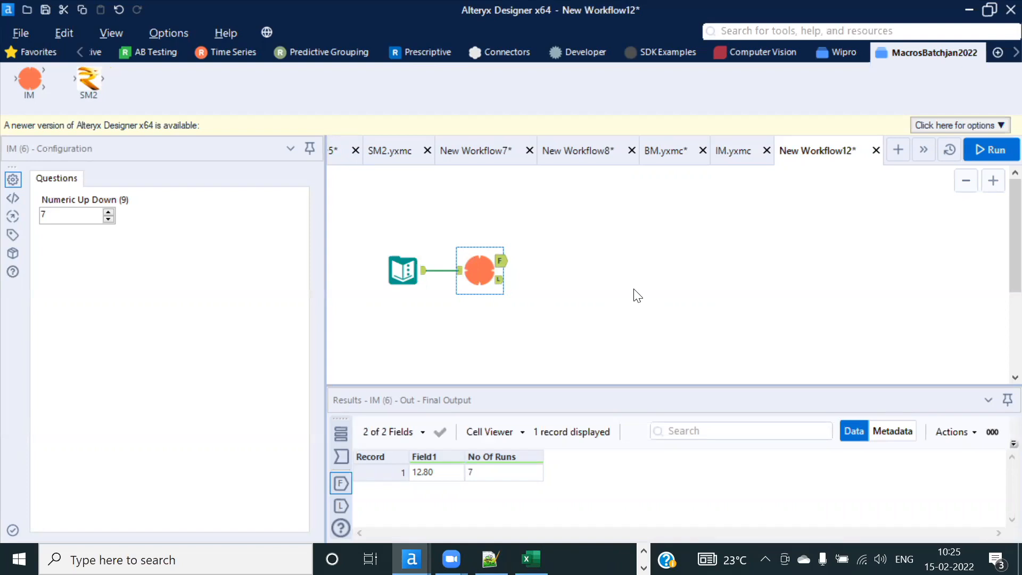
Step: Review the Text Input's Field1 data alongside the IM tool's Numeric Up Down question and final output
click(403, 270)
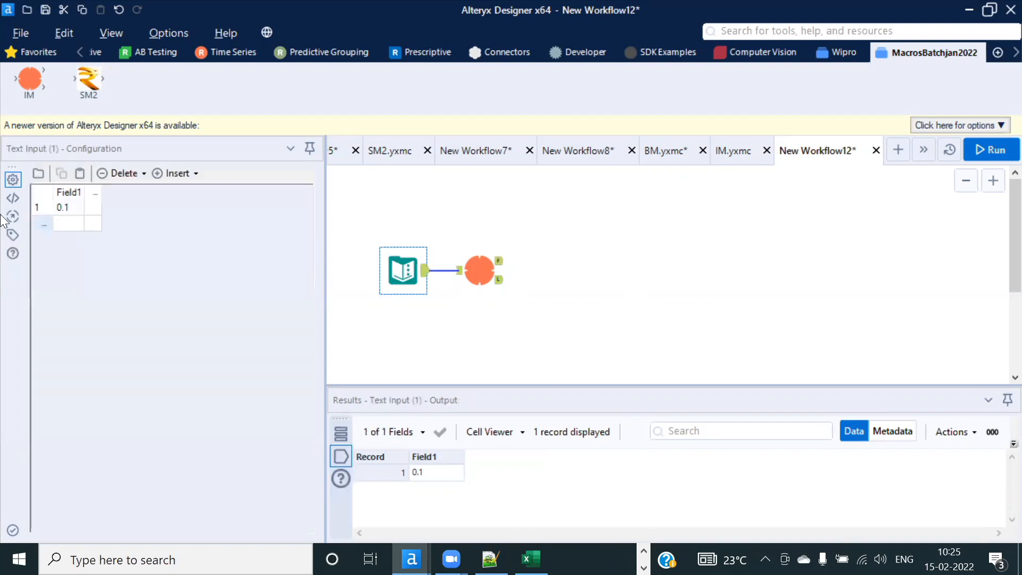
click(71, 193)
click(71, 192)
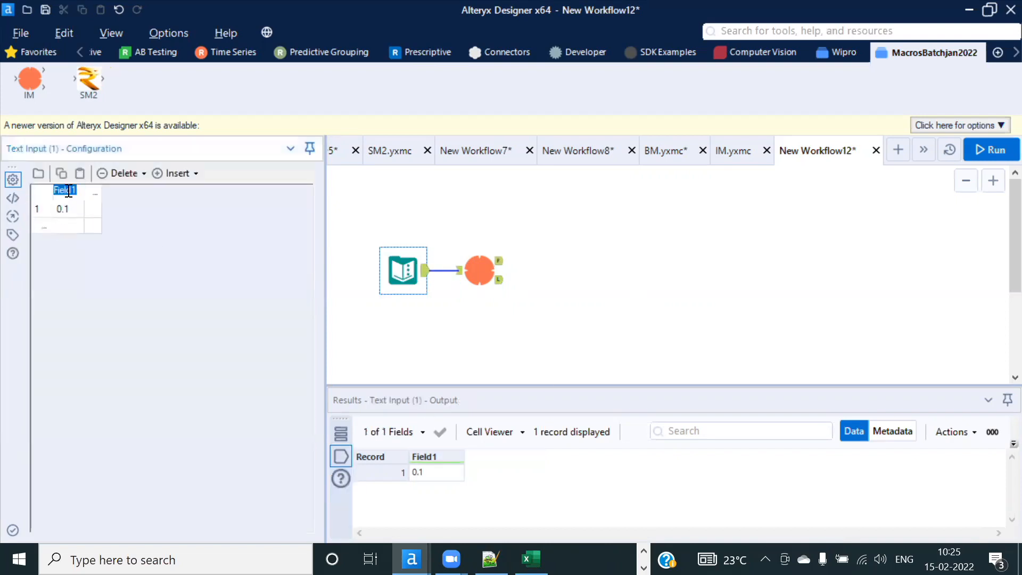
click(628, 273)
click(474, 275)
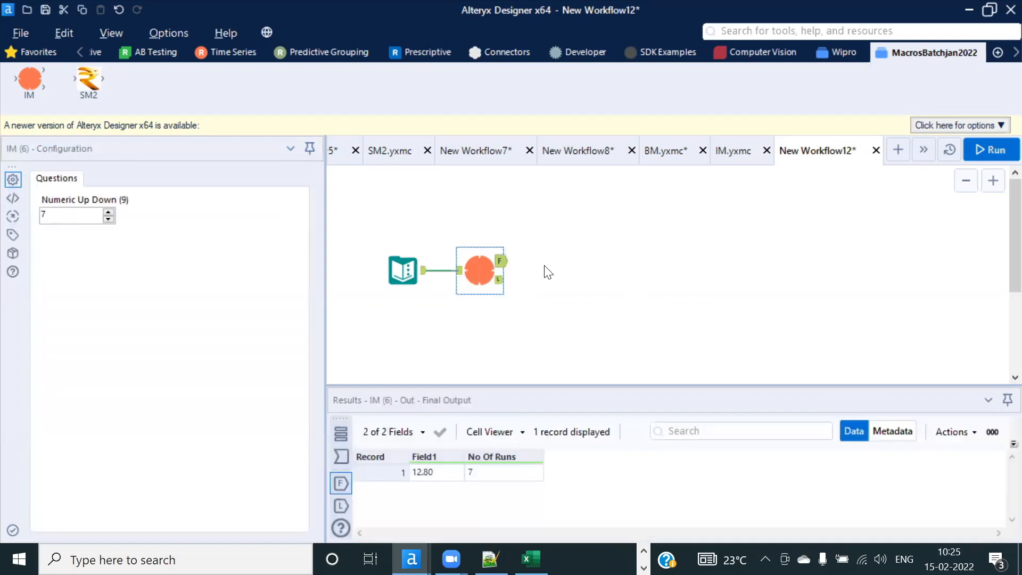
click(404, 271)
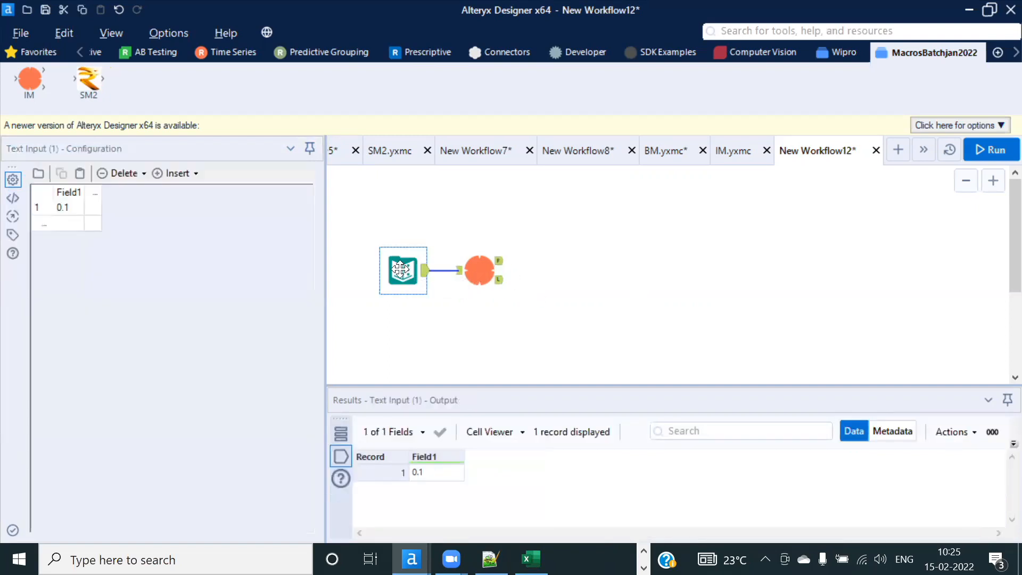
click(479, 271)
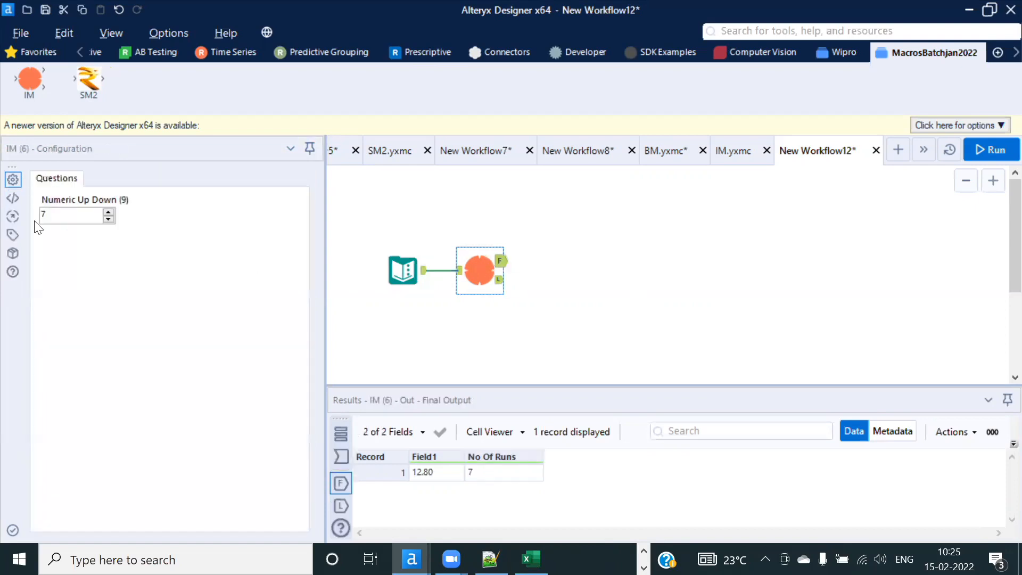
drag(63, 209, 34, 218)
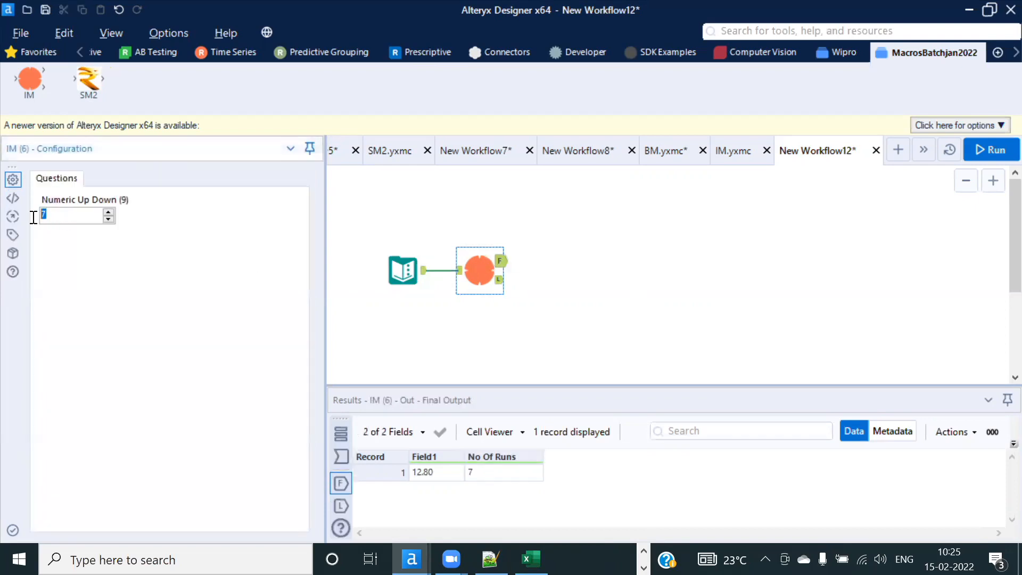
click(69, 218)
click(583, 263)
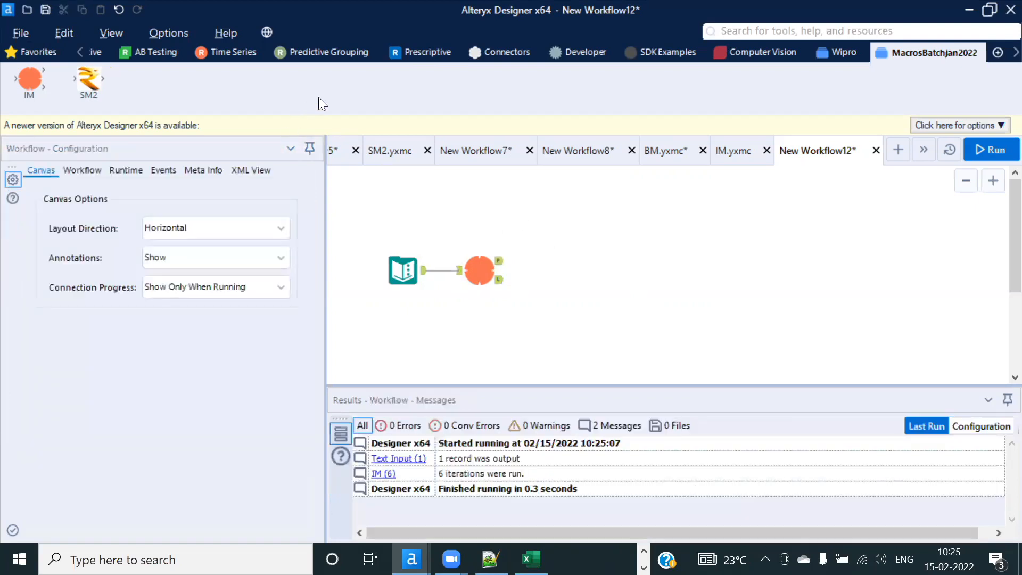
Step: Compare the Text Input data and IM tool output in New Workflow12 with the Macro Input settings in IM.yxmc
click(478, 275)
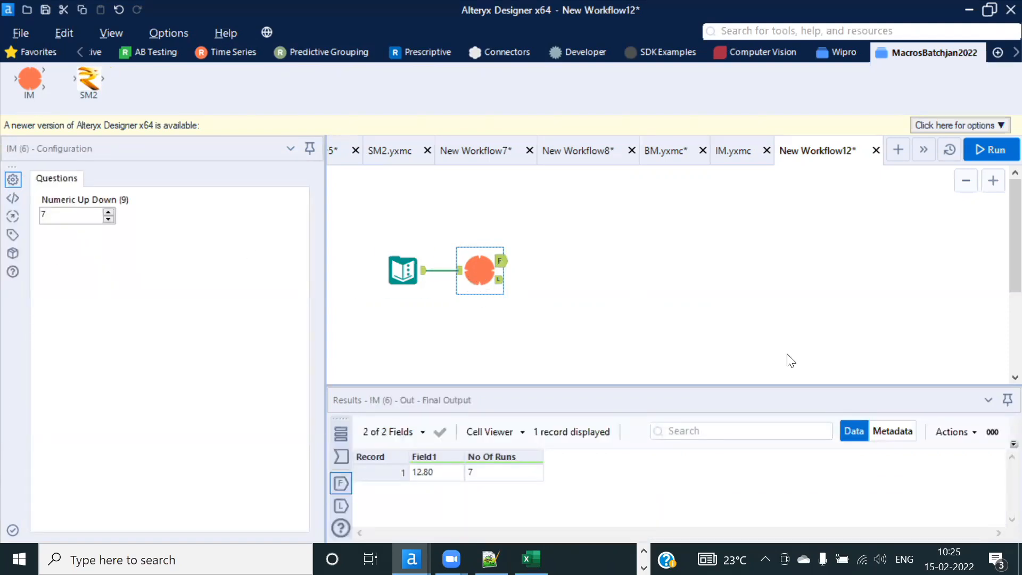
click(384, 284)
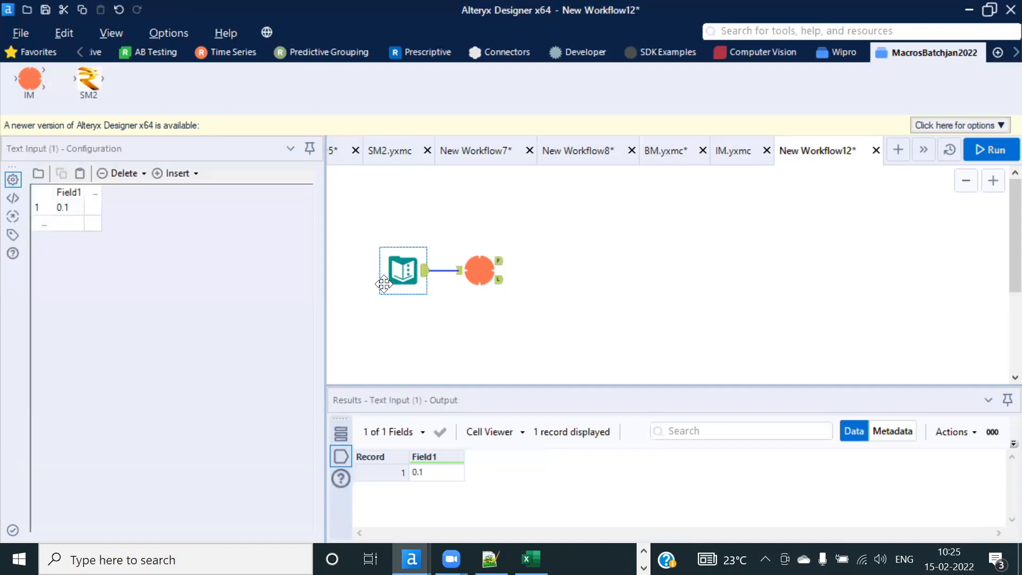
click(86, 189)
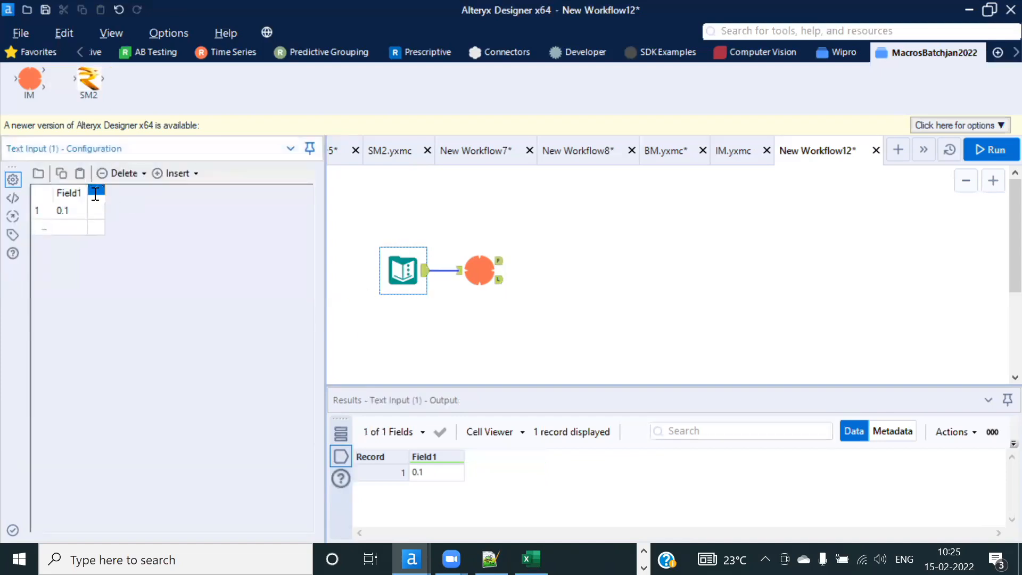
click(540, 238)
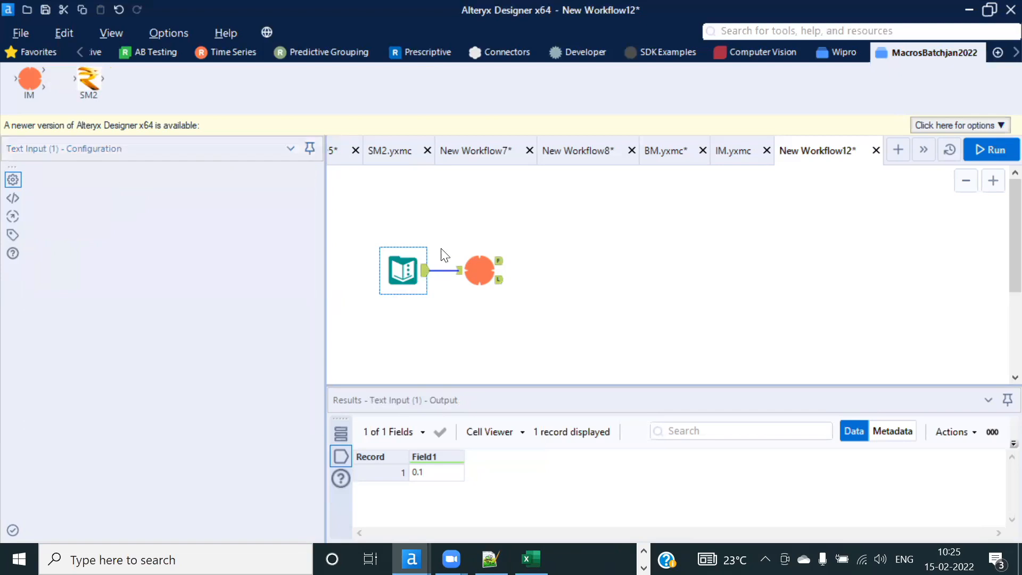
click(479, 271)
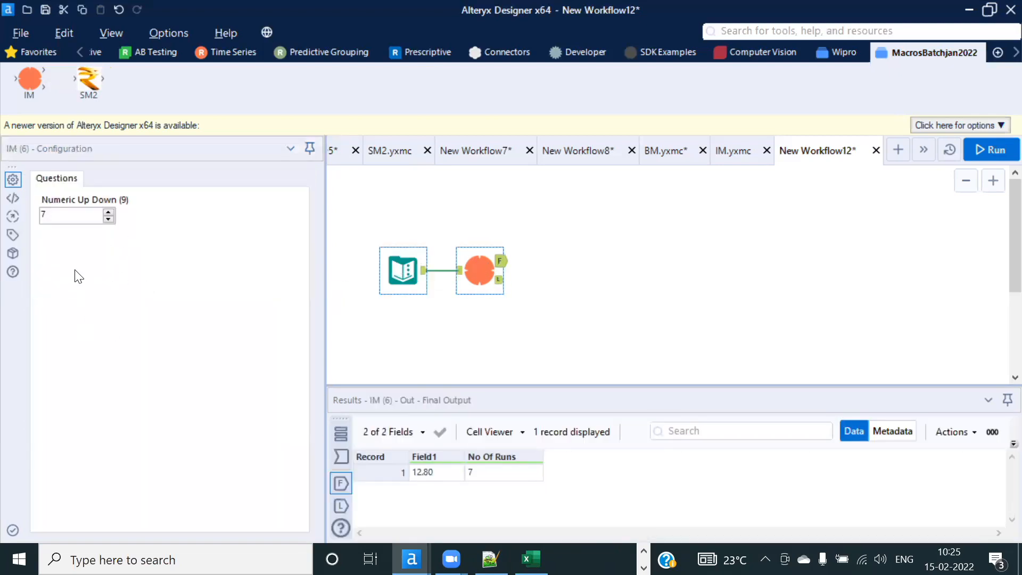
click(733, 150)
click(414, 307)
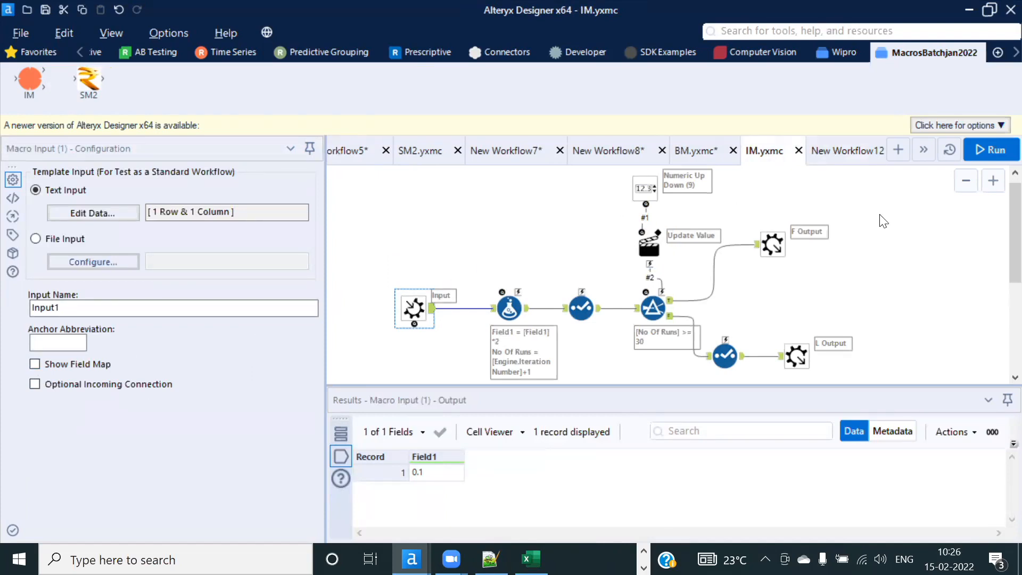
click(835, 150)
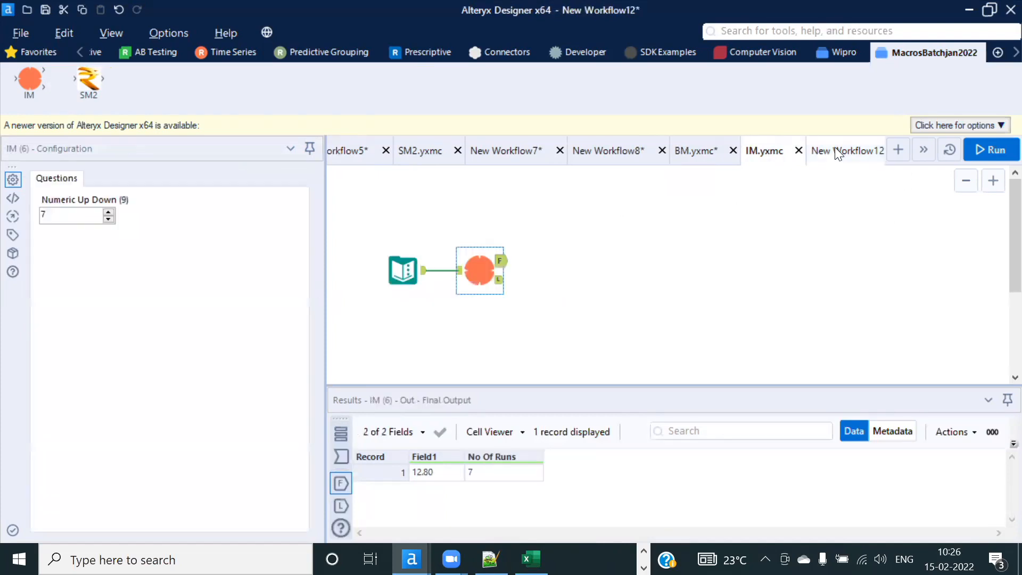
click(643, 265)
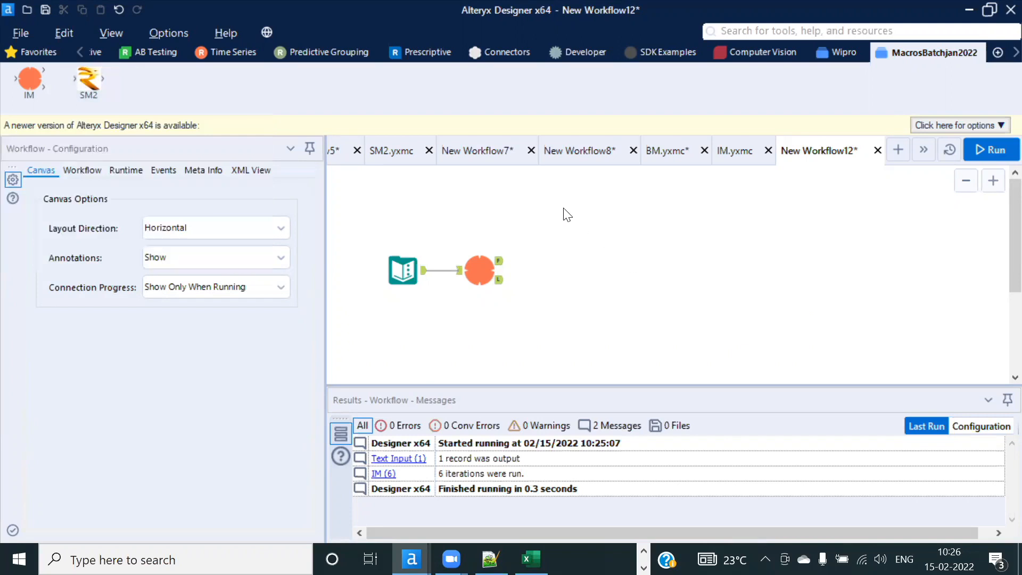
click(643, 552)
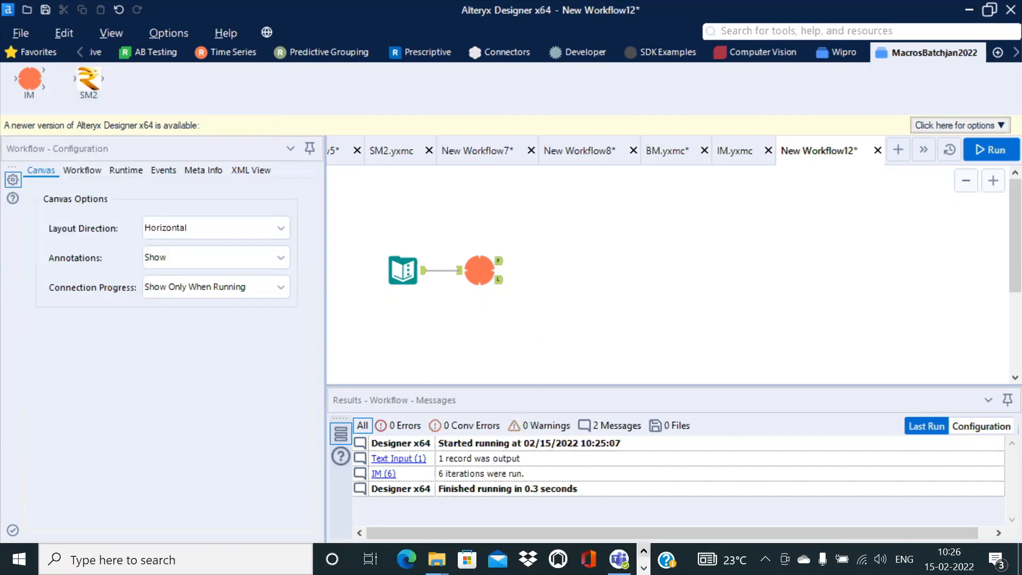
click(643, 567)
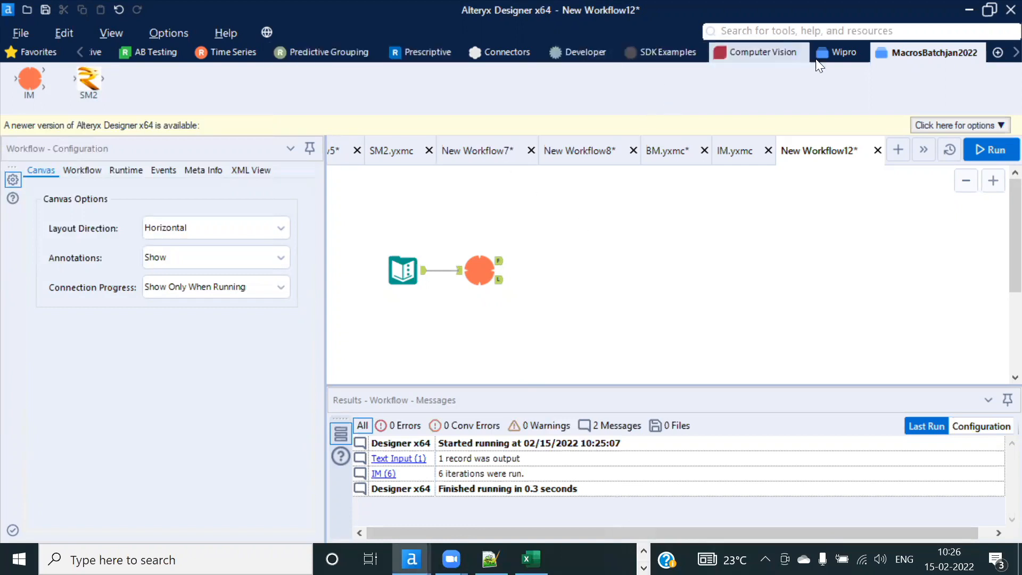
Step: Place a Comment tool from the Documentation category directly below the IM tool in New Workflow12
click(79, 51)
click(79, 51)
click(79, 51)
click(79, 51)
click(79, 52)
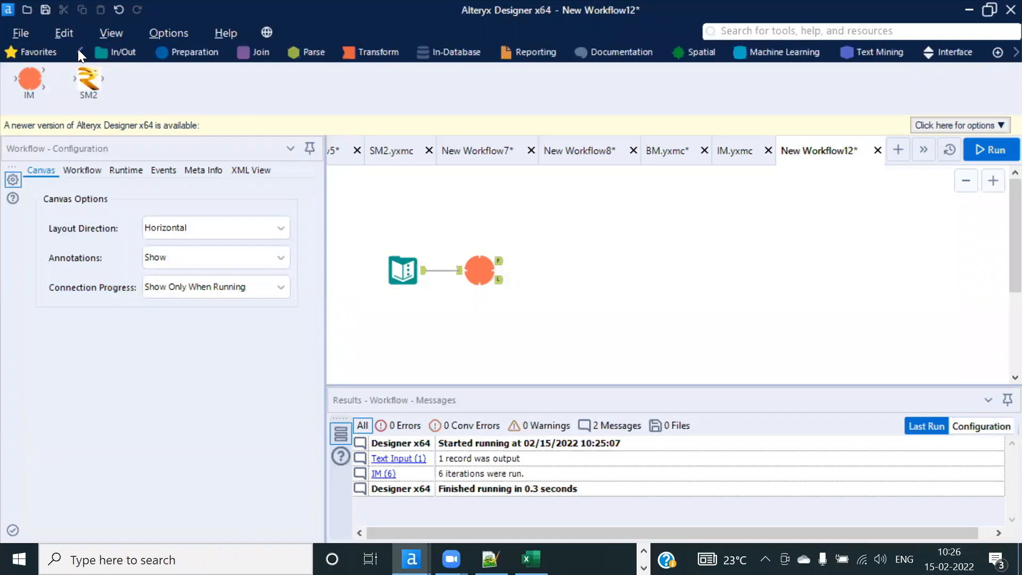
click(586, 51)
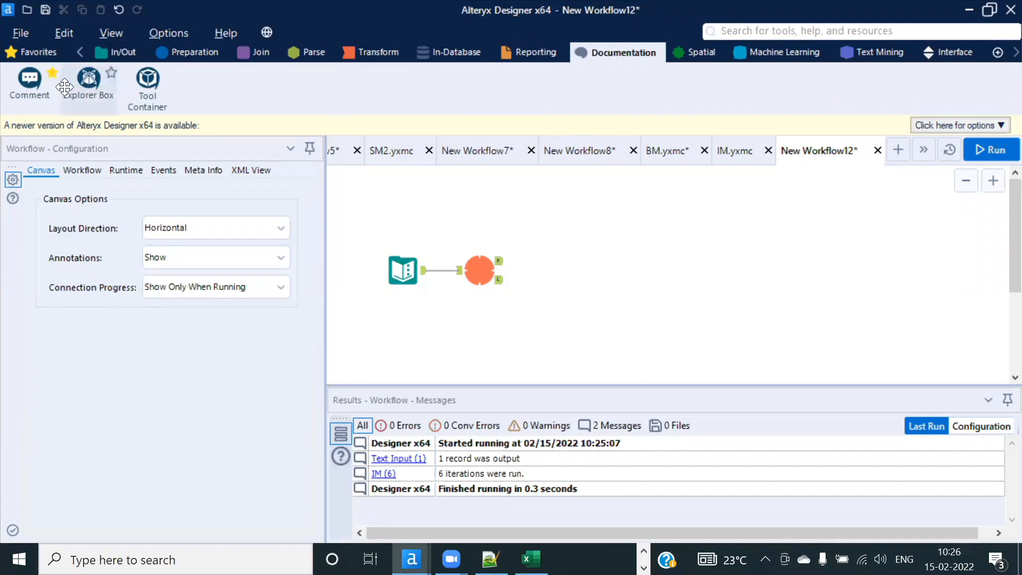
drag(29, 78, 485, 314)
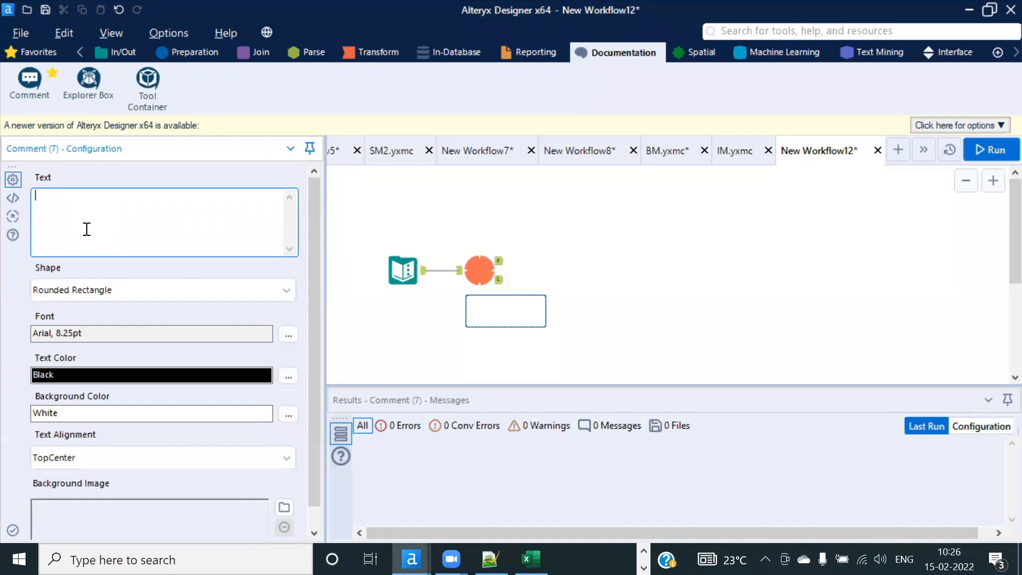
Step: Enter "This macro will multiply the number tose many times" as the text of the comment below the IM tool
text(This macro)
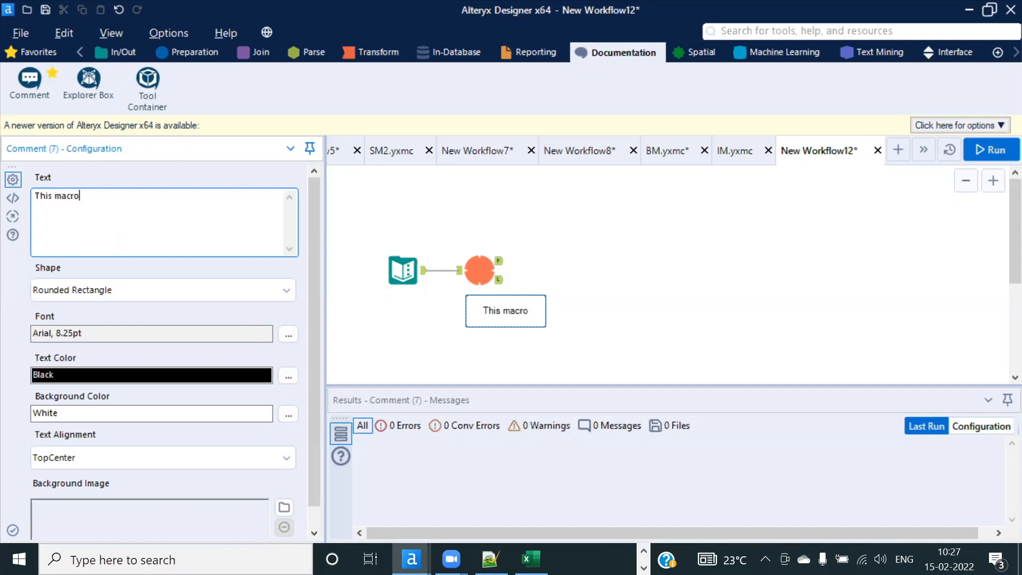
text( will mult)
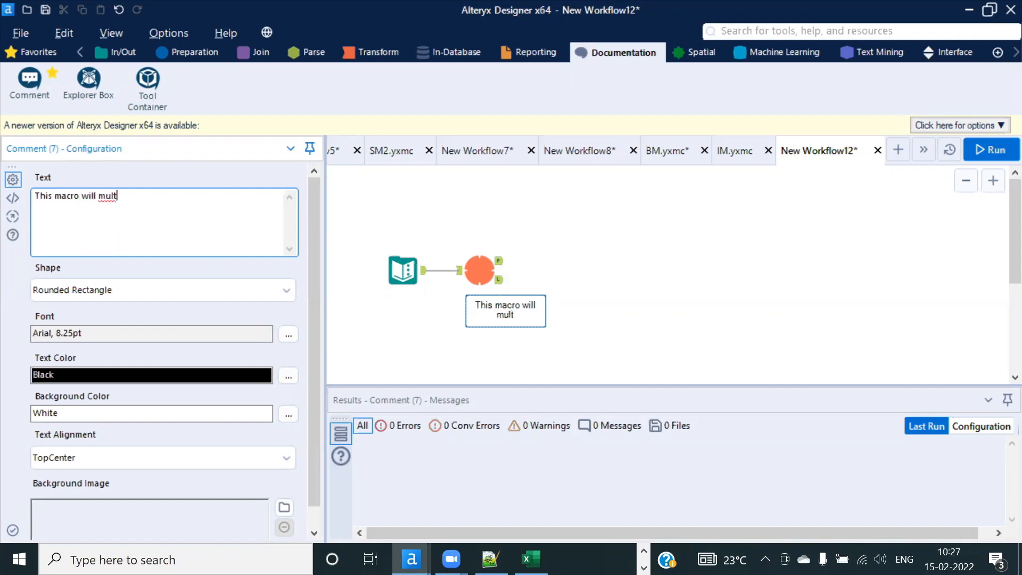
text(iply the )
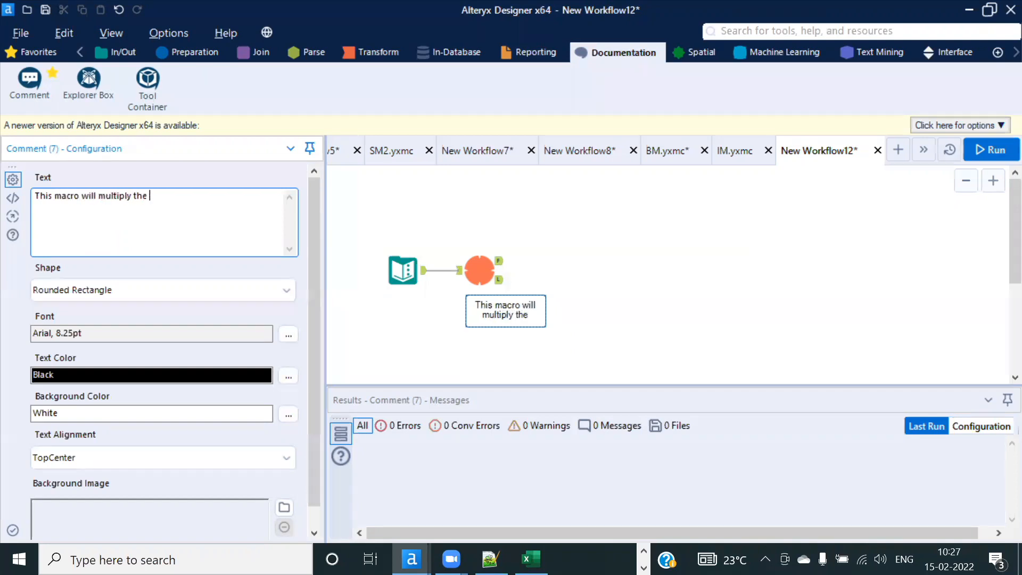
text(number to)
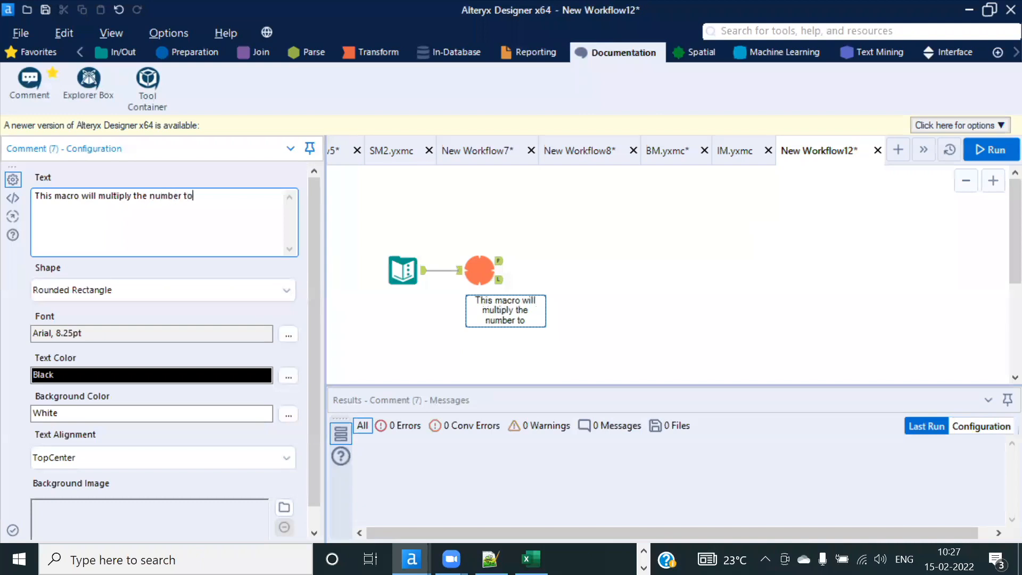
text(se men)
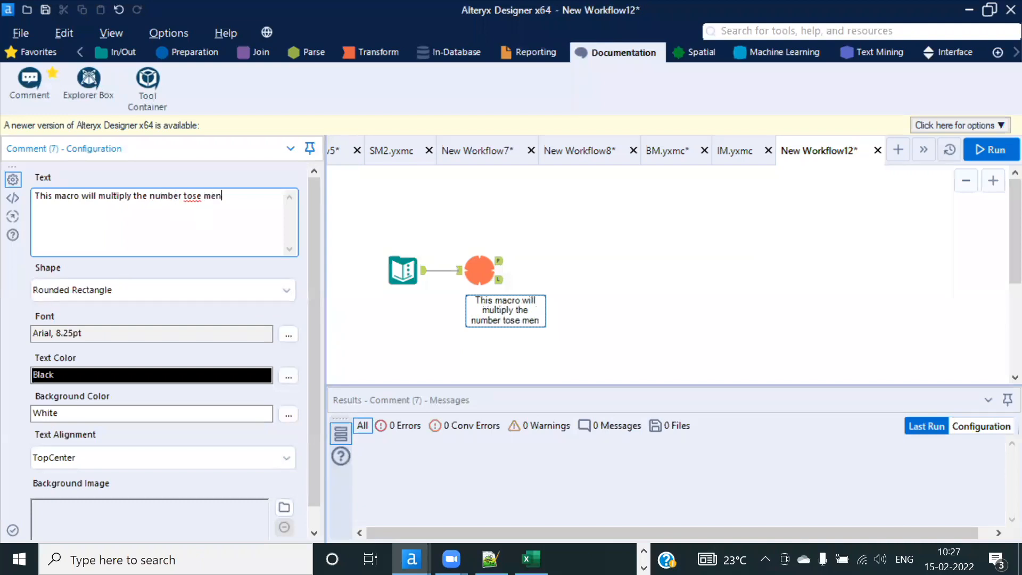
text(y times)
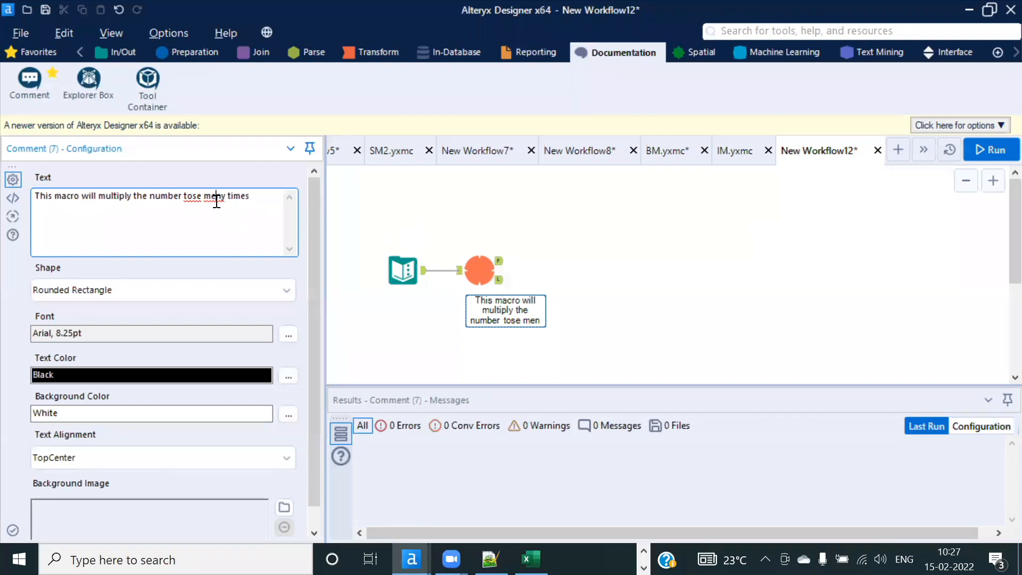
click(614, 298)
click(488, 278)
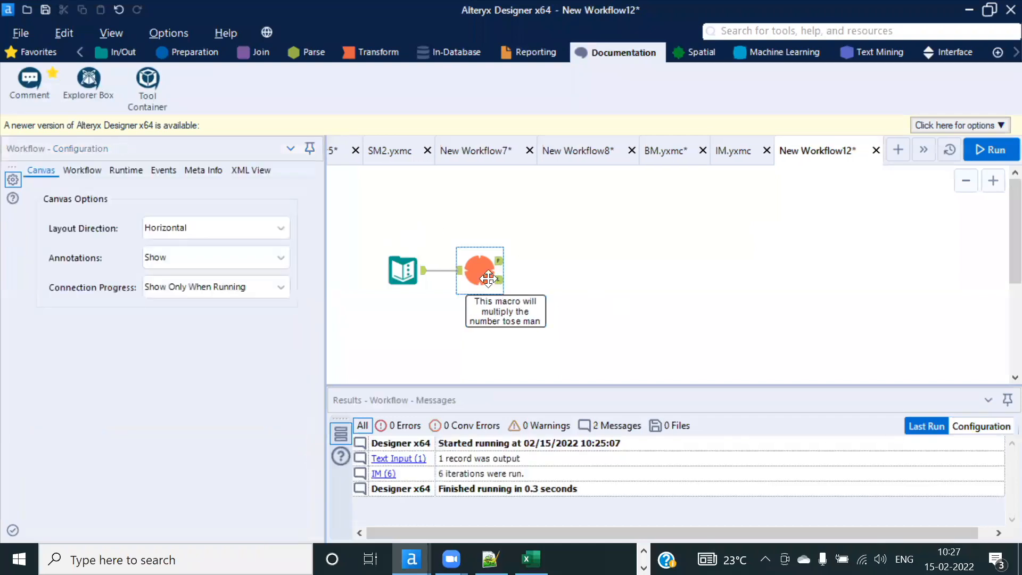
Step: Duplicate the IM tool's comment and place the copy below the Text Input tool
click(488, 296)
key(ctrl+c)
key(ctrl+v)
drag(510, 300, 387, 300)
Step: Replace the text of the comment below the Text Input with "This is my input"
click(237, 196)
drag(259, 196, 37, 196)
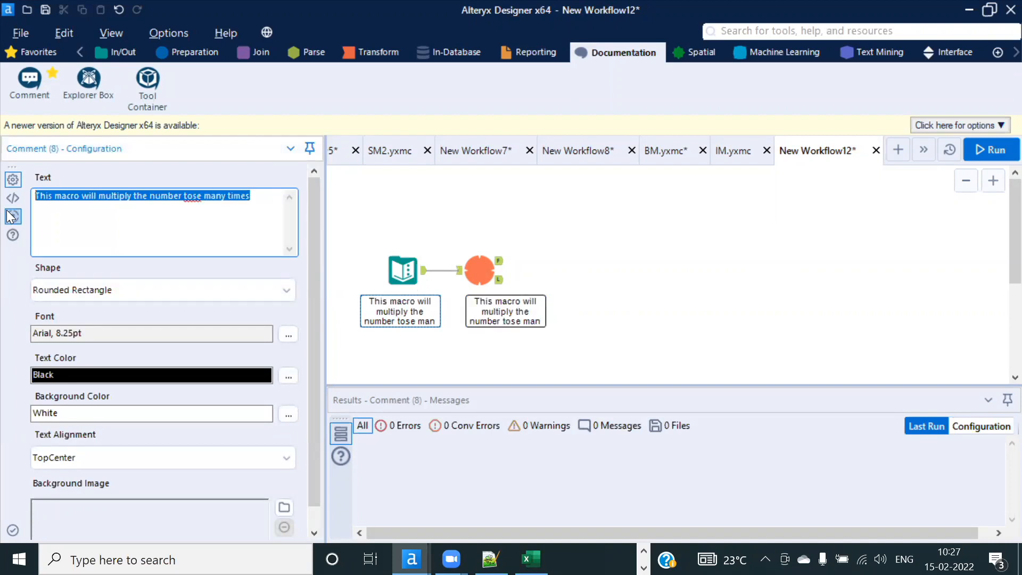
key(BackSpace)
text(This is)
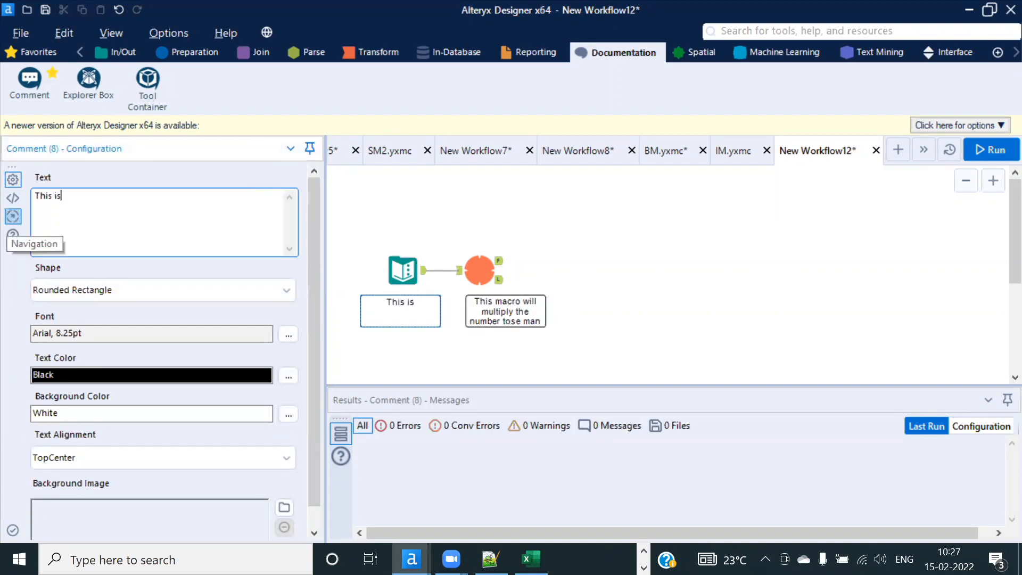
text( my input)
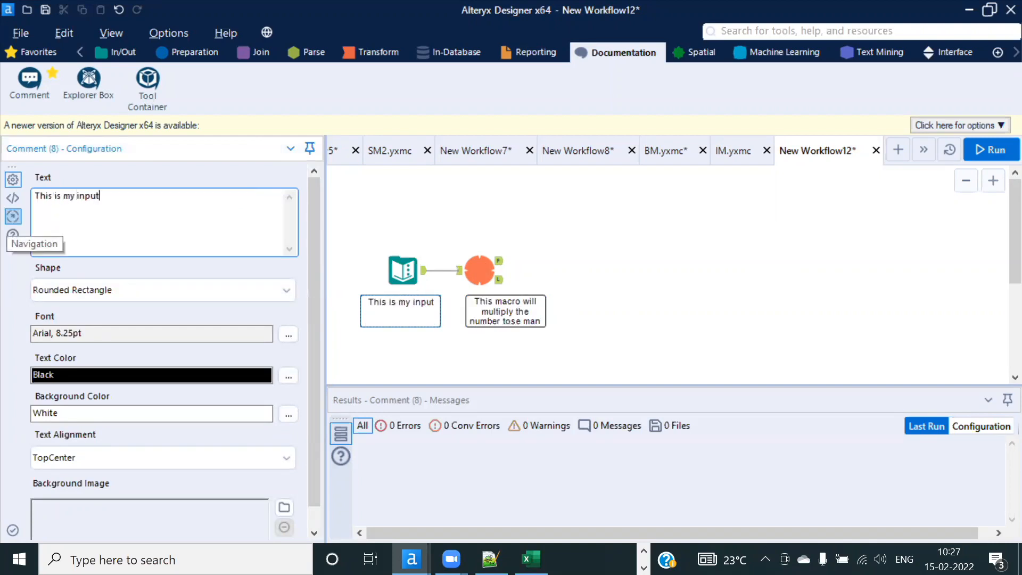
click(631, 285)
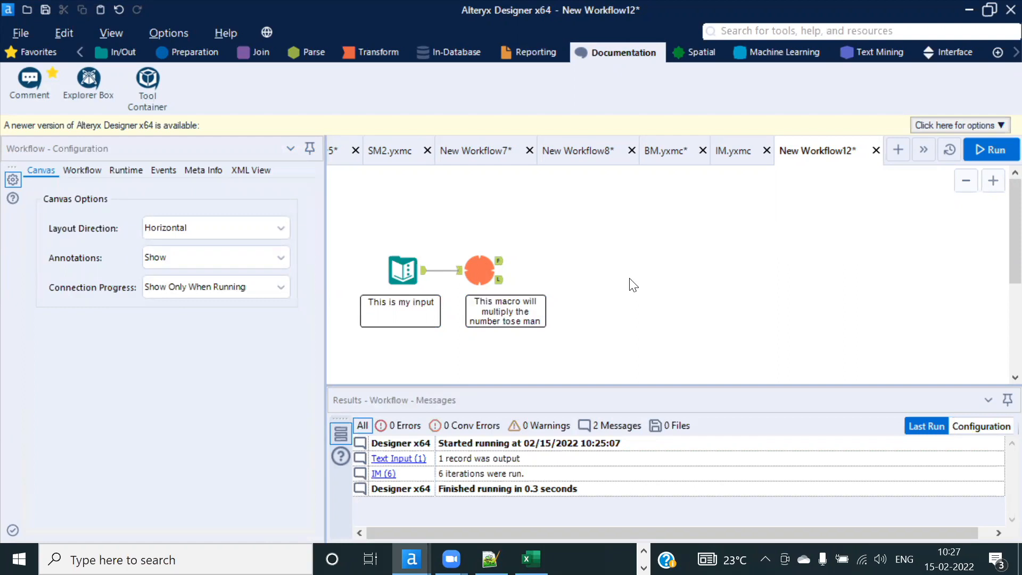
click(733, 152)
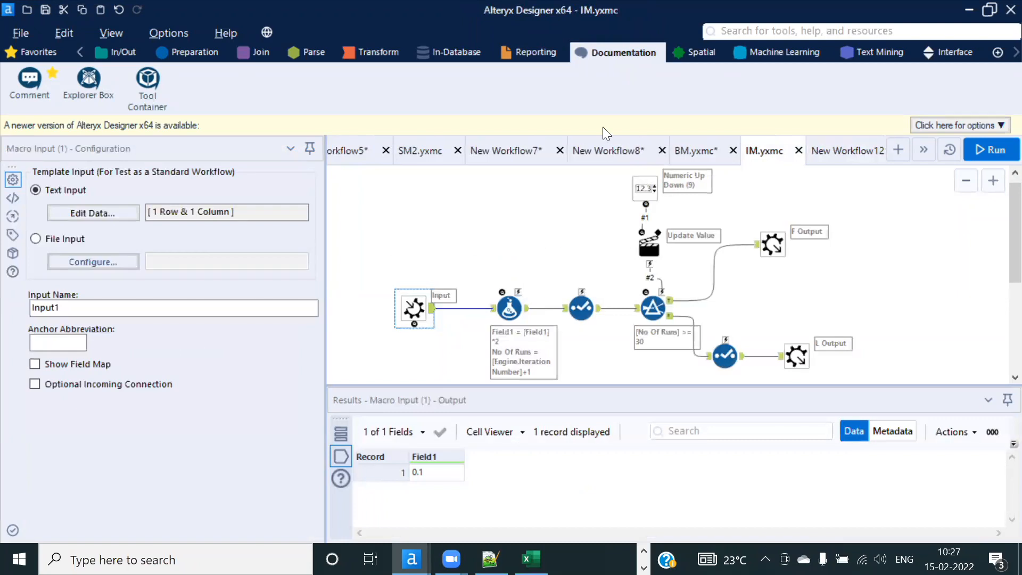
click(603, 150)
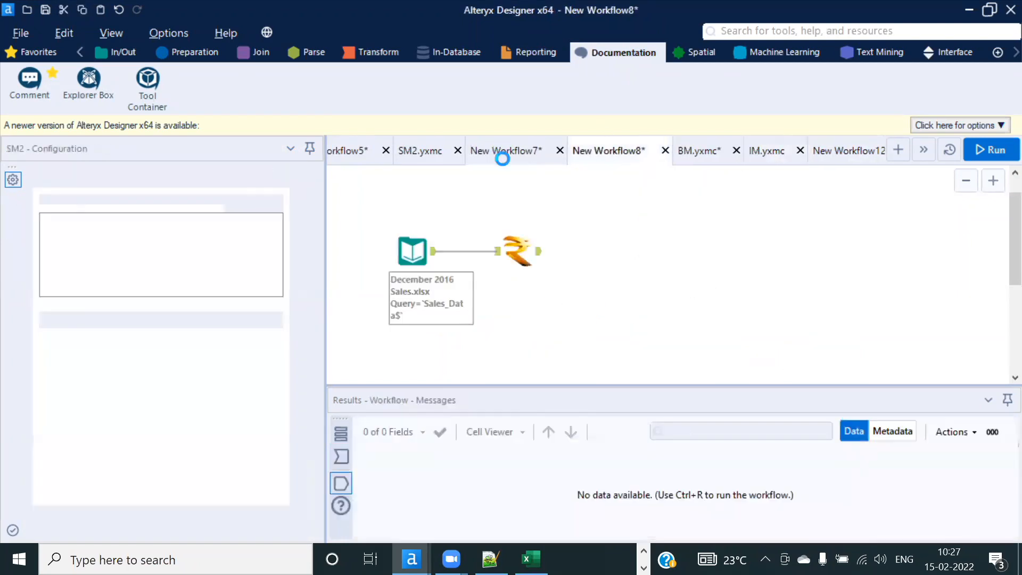
click(620, 334)
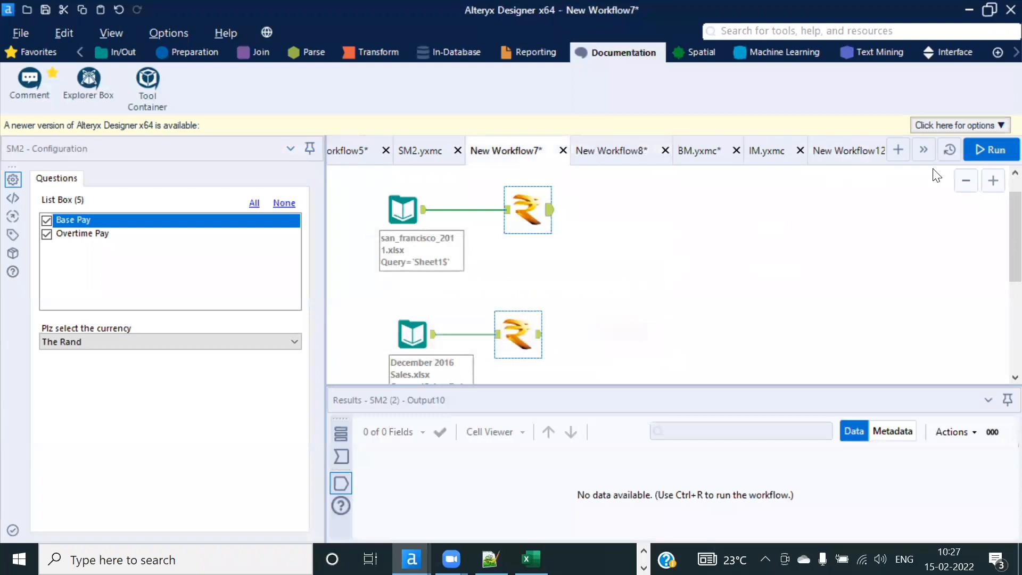
Step: Create a new workflow containing a Text Input connected to a Filter, a Formula on the Filter's T output, and a Generate Rows tool
key(ctrl+n)
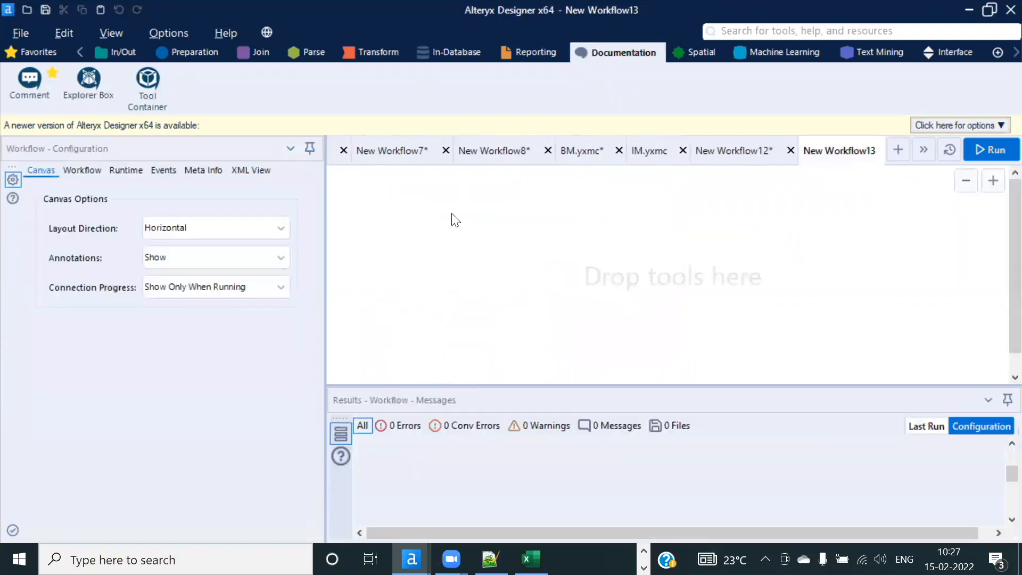
click(132, 55)
drag(384, 80, 386, 253)
click(194, 51)
drag(223, 79, 461, 250)
drag(282, 81, 566, 232)
drag(344, 80, 654, 231)
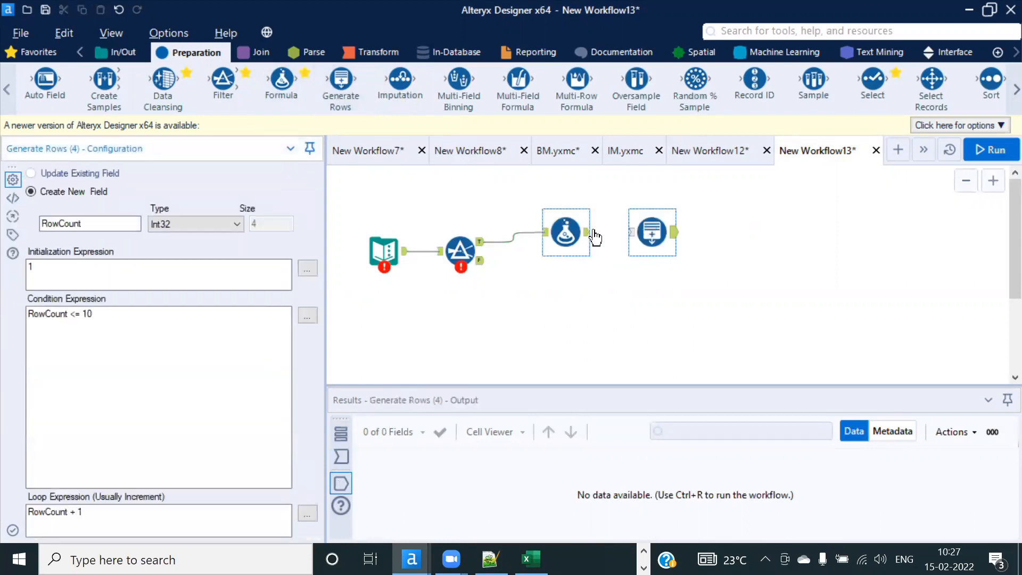
Step: Connect the Formula tool to Generate Rows and move both level with the Filter tool
drag(522, 203, 720, 273)
drag(635, 229, 644, 247)
click(766, 243)
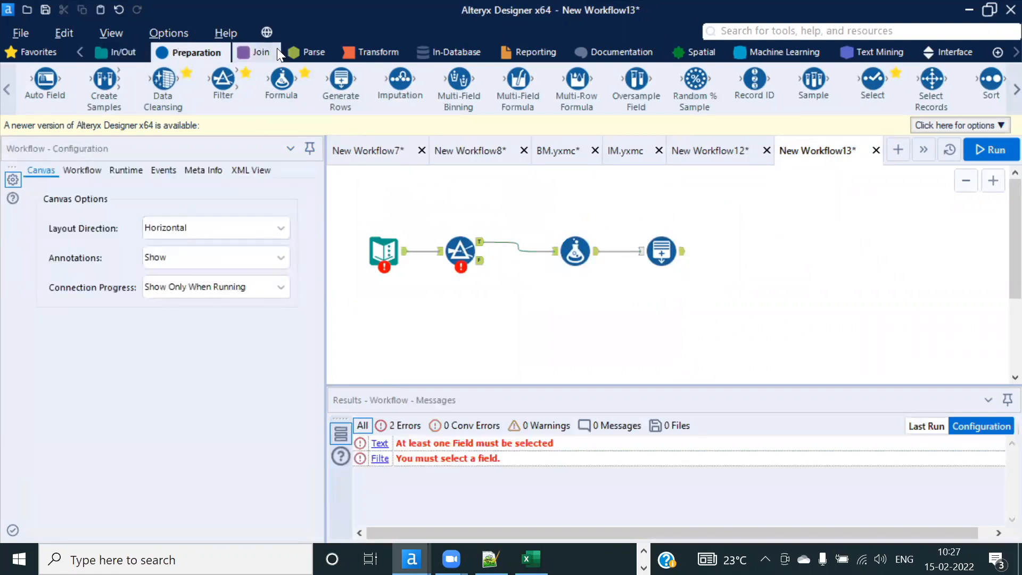
Step: Add a Tool Container below the workflow and move the Formula and Generate Rows tools into it
click(632, 51)
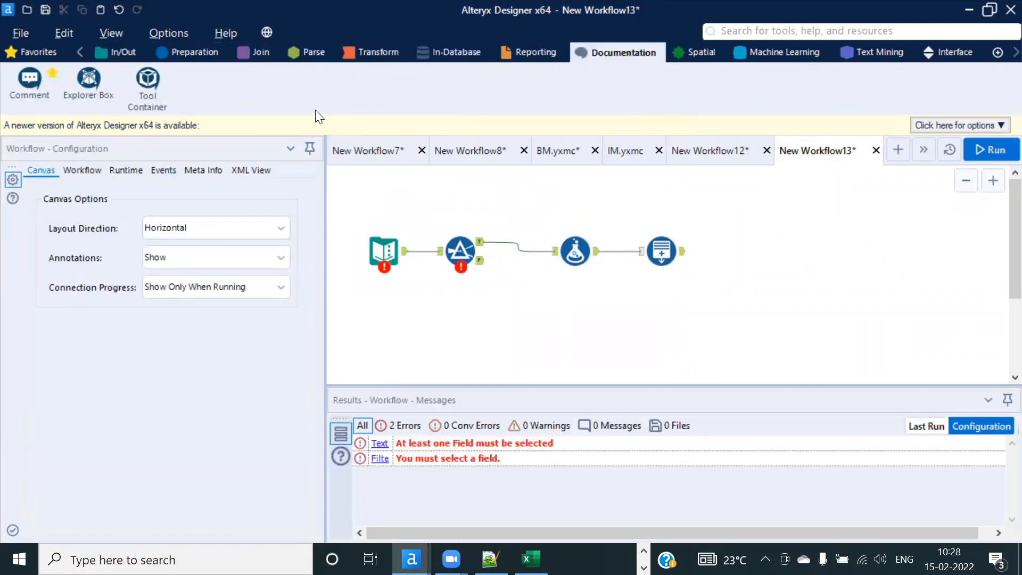
drag(147, 80, 568, 334)
drag(532, 216, 631, 331)
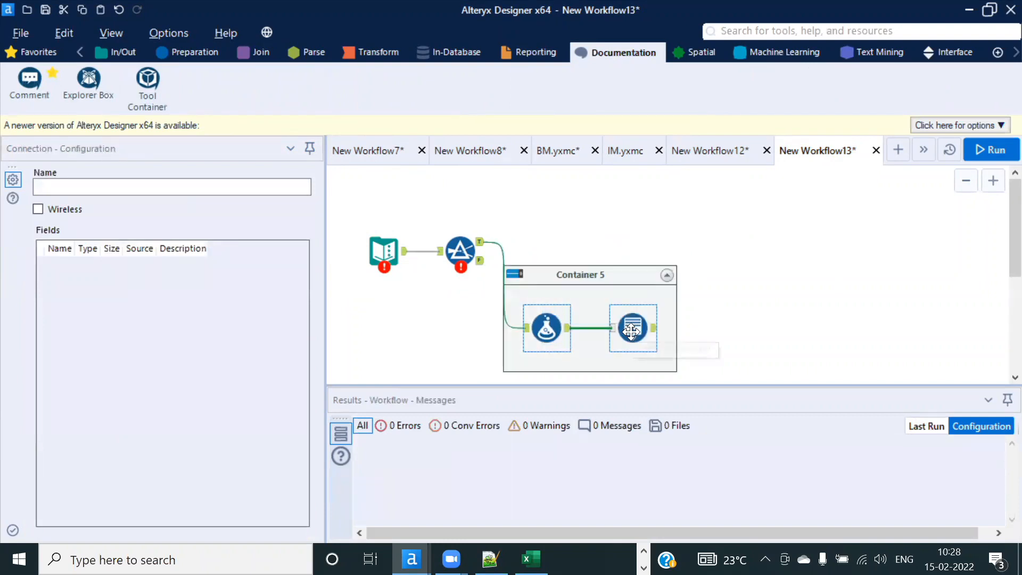
Step: Undo moving the Formula and Generate Rows tools into the container and delete the empty container
key(ctrl+z)
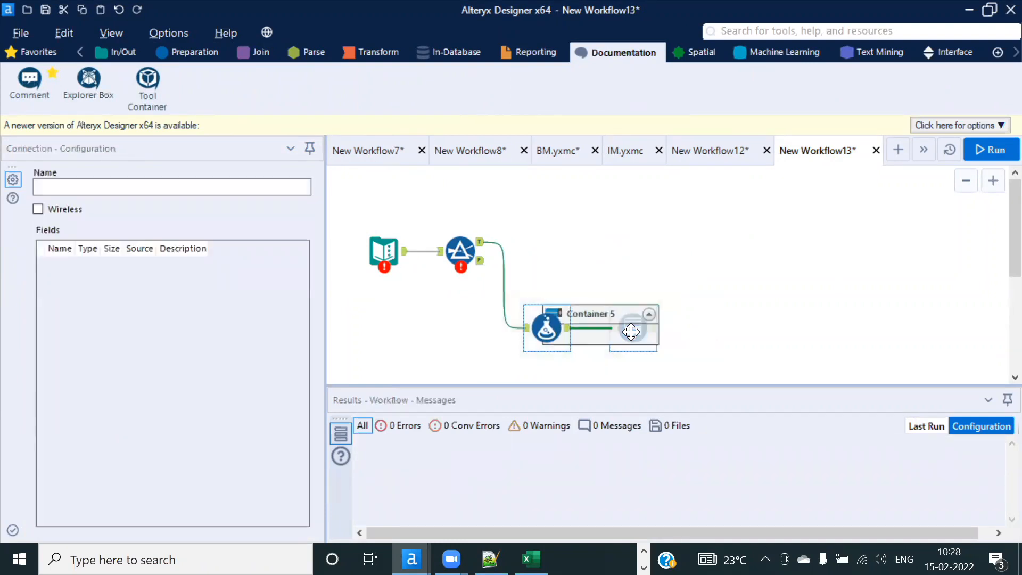
key(ctrl+z)
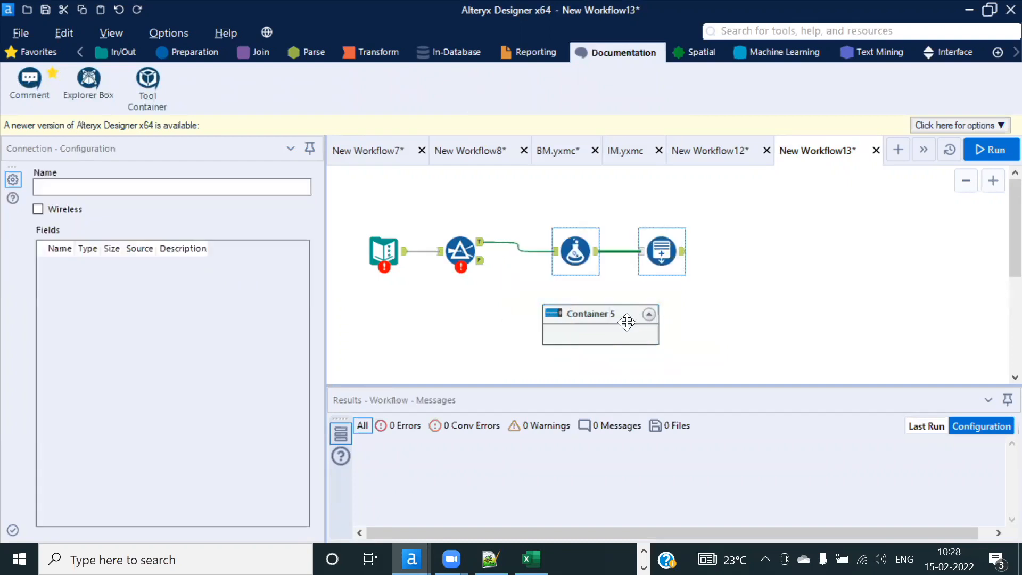
click(612, 311)
key(Delete)
Step: Add the Formula and Generate Rows tools to a new container captioned "This is for this logic"
drag(536, 215, 829, 313)
right_click(661, 247)
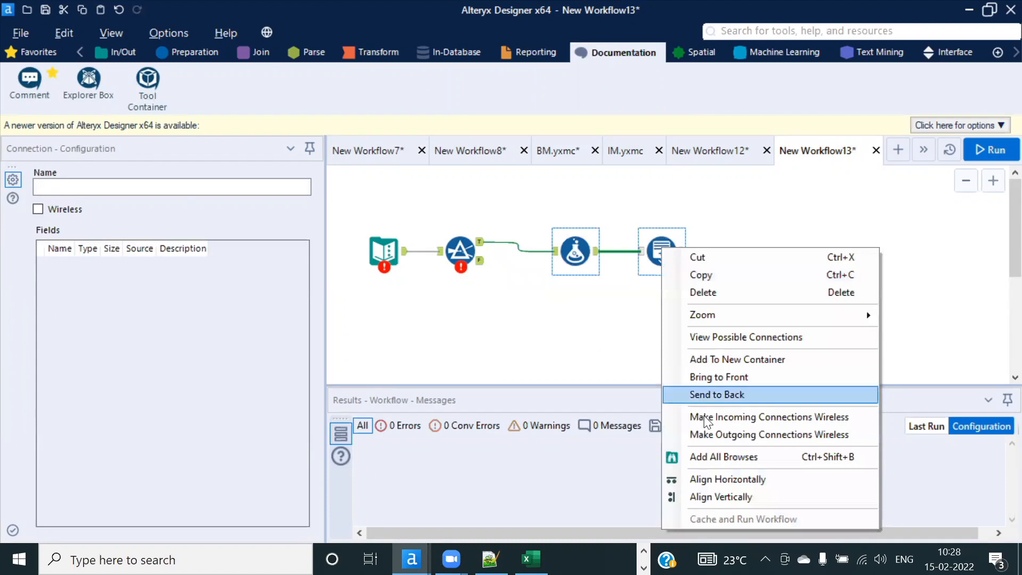
click(732, 359)
text(This is )
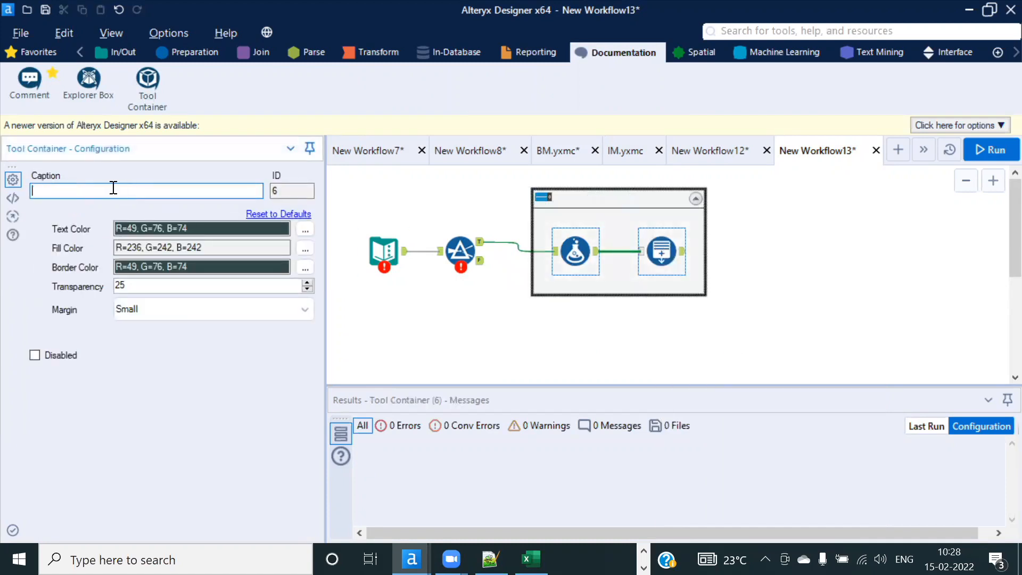
text(for this logic)
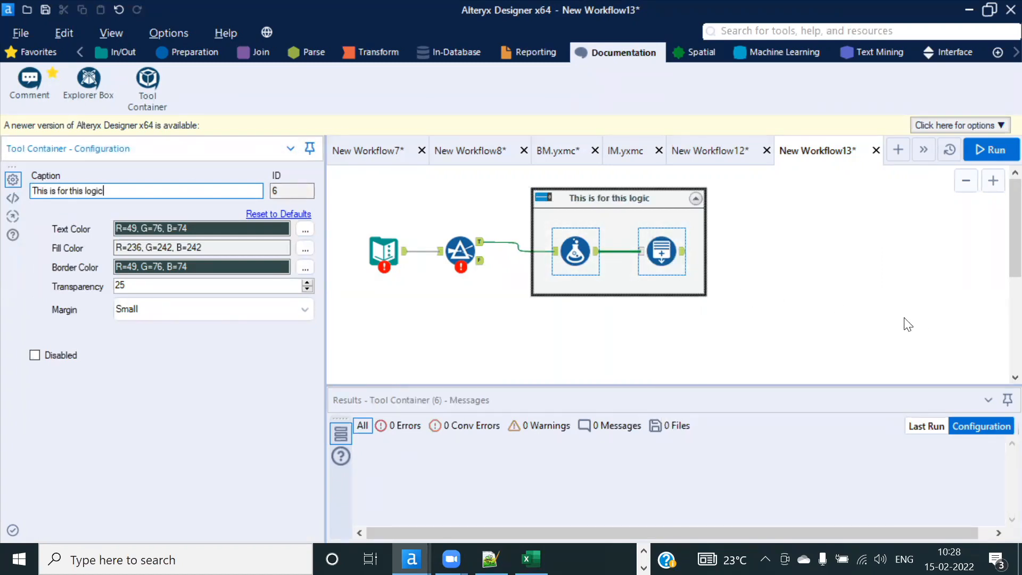
click(908, 324)
Step: Add a Data Cleansing tool after Generate Rows and a Summarize tool connected to its output
click(203, 56)
drag(164, 81, 767, 251)
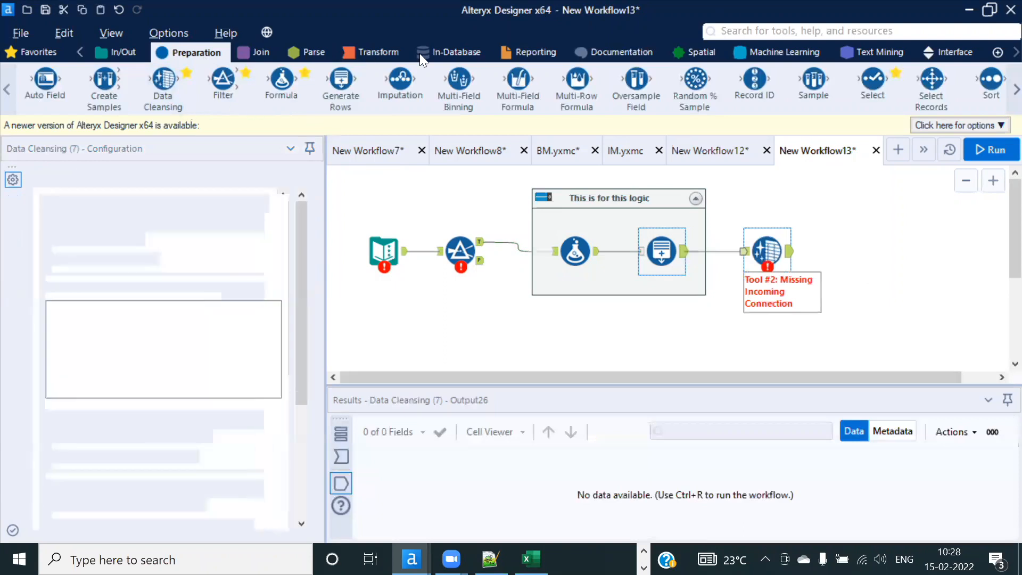
click(377, 52)
drag(266, 81, 863, 250)
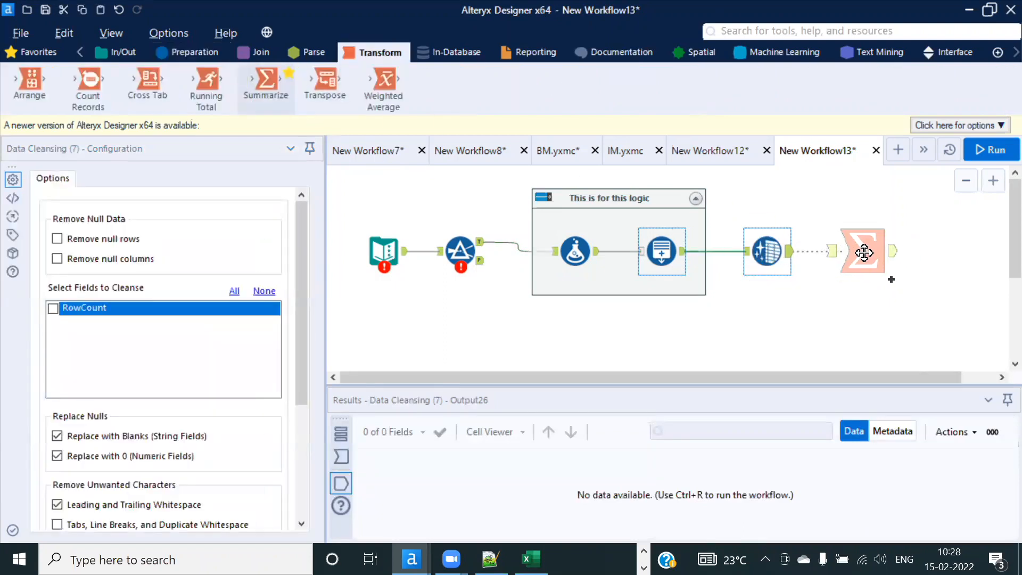
Step: Add the Data Cleansing and Summarize tools to a new container captioned "Logic No two"
drag(733, 205, 918, 261)
right_click(805, 251)
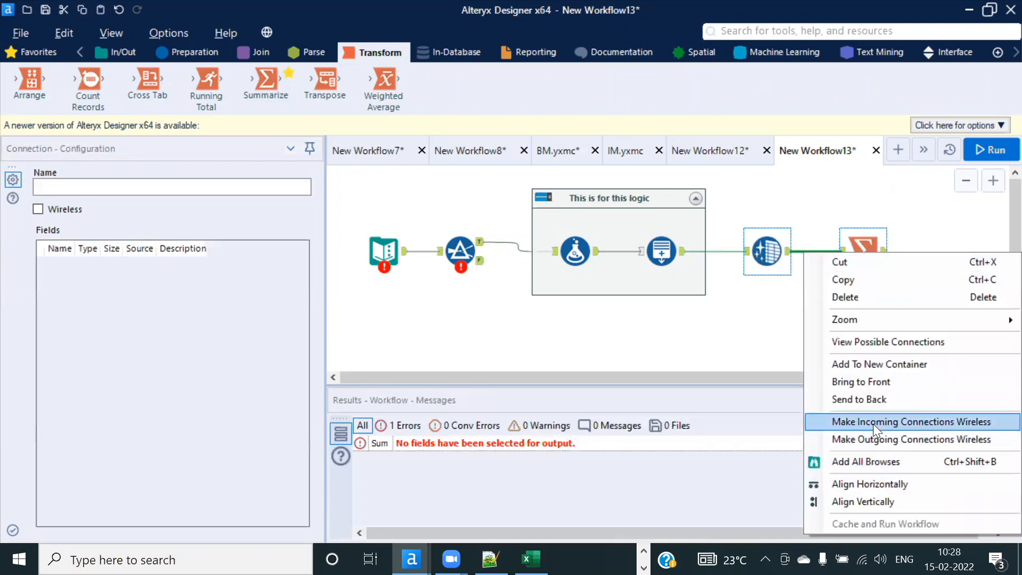
click(890, 366)
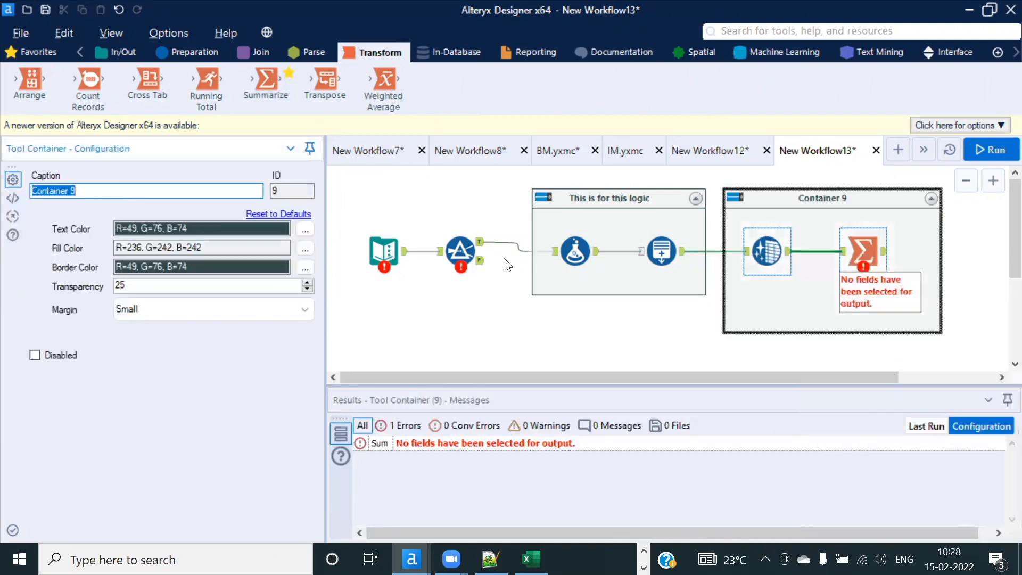
text(LOg)
key(BackSpace)
key(BackSpace)
key(BackSpace)
text(Logic No two)
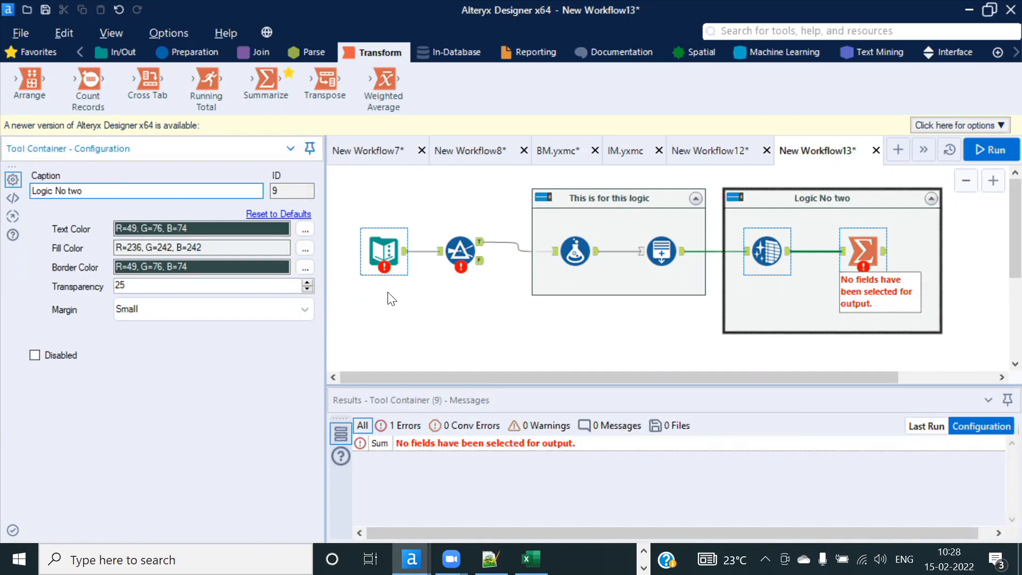
click(615, 338)
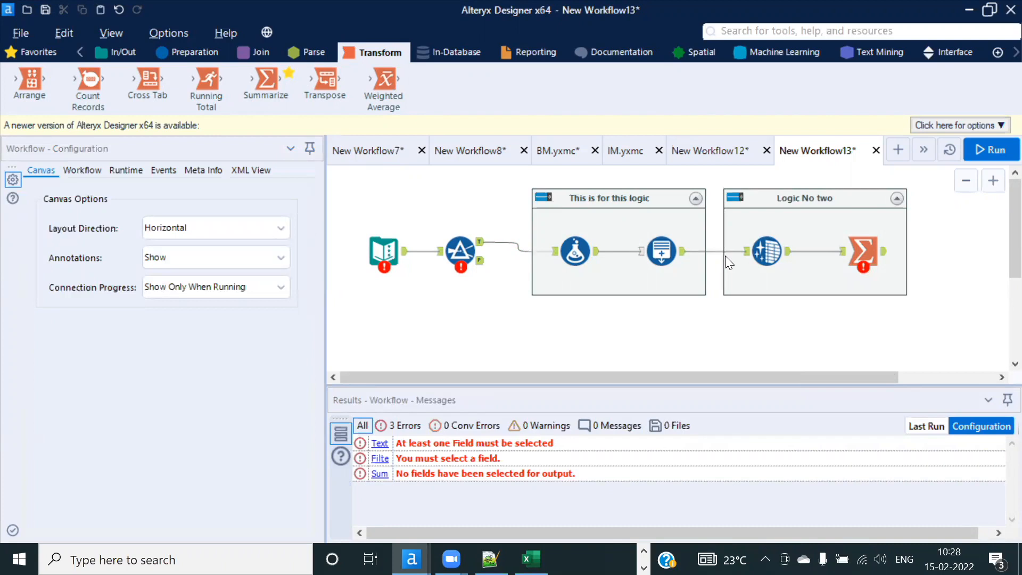
Step: Try deleting the "Logic No two" container together with its tools, and undo the deletion each time
click(801, 198)
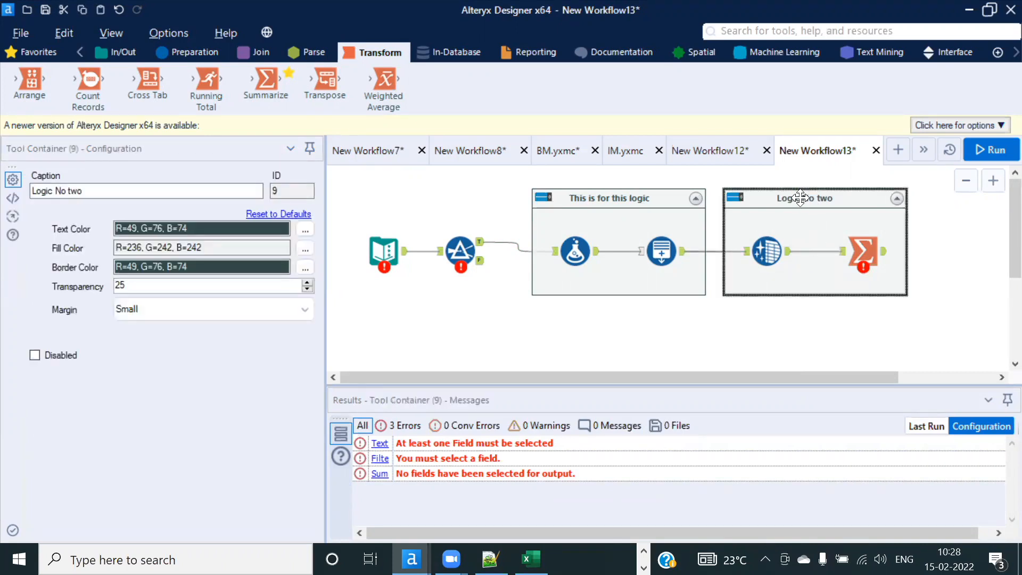
key(Delete)
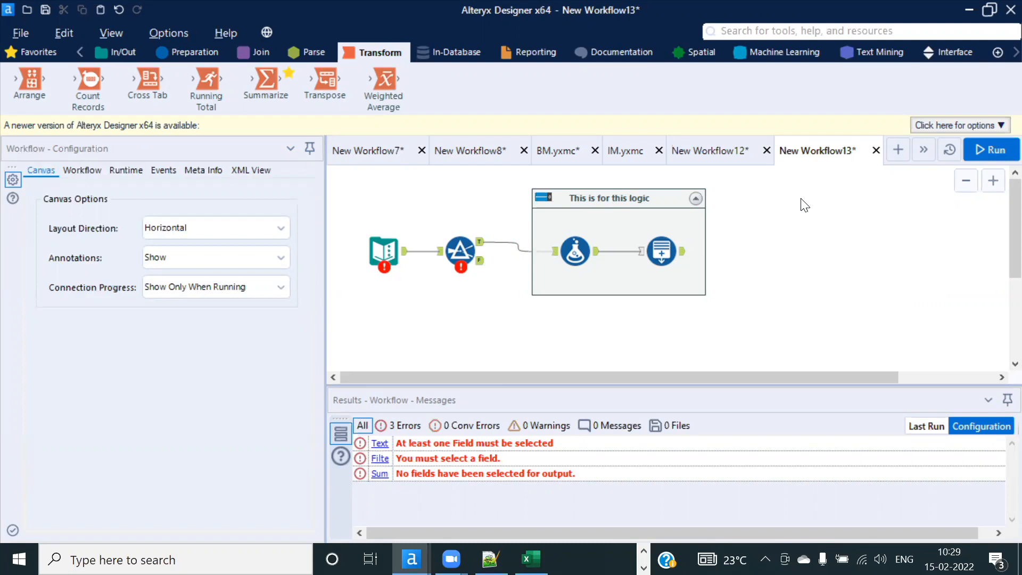
key(ctrl+z)
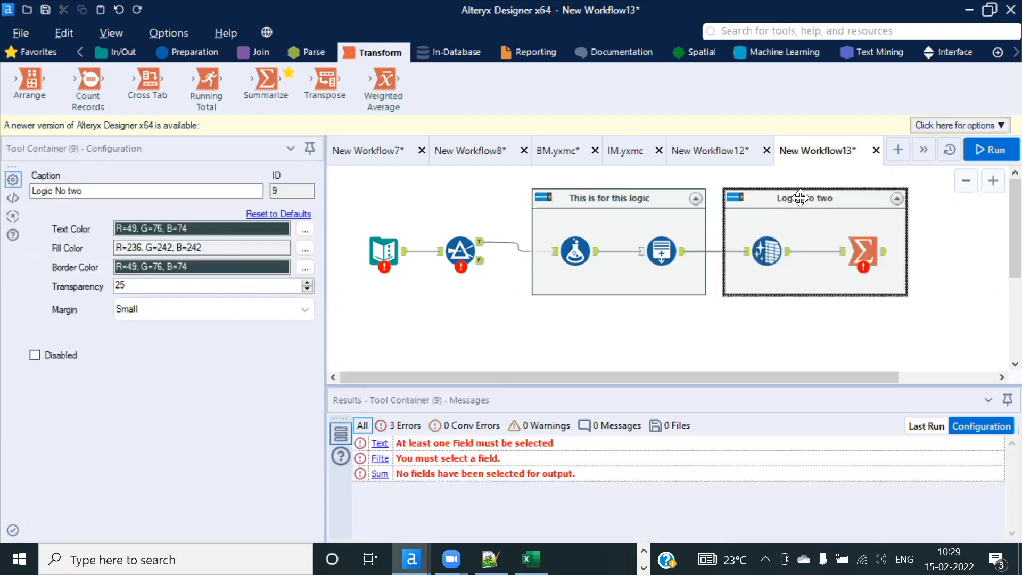
key(Delete)
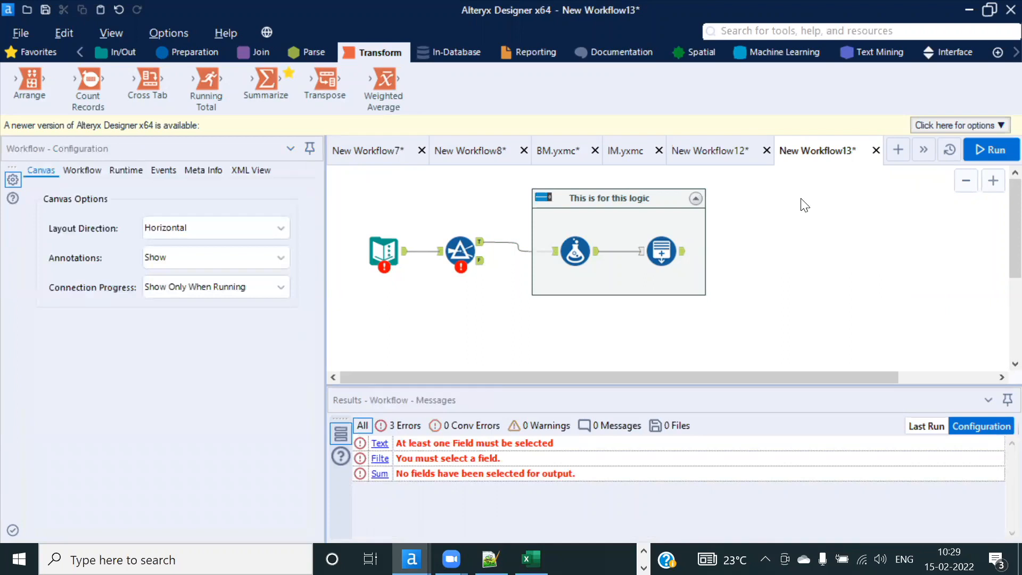
key(ctrl+z)
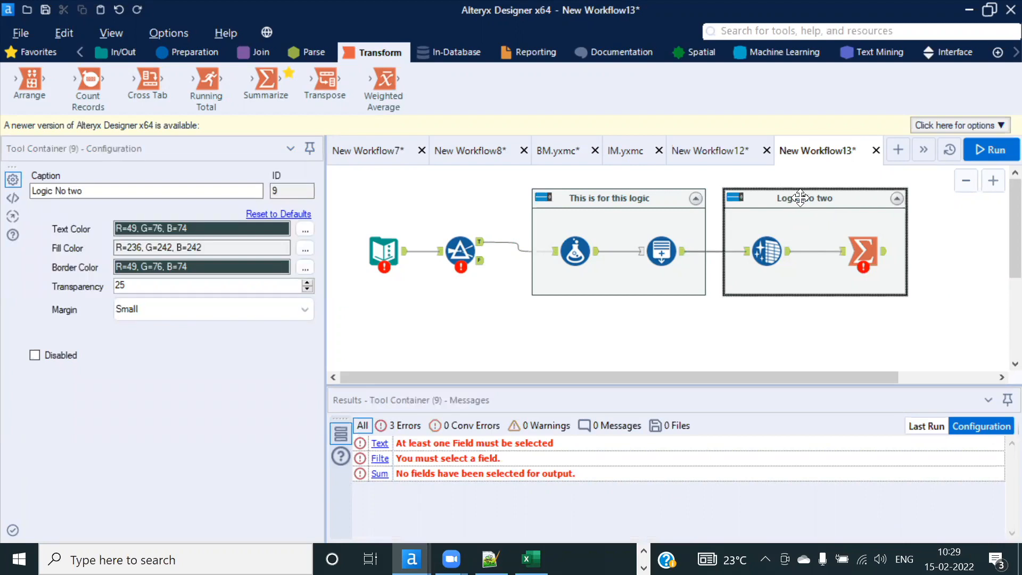
Step: Move the Data Cleansing and Summarize tools out of the "Logic No two" container and delete the empty container
click(766, 243)
drag(766, 243, 681, 320)
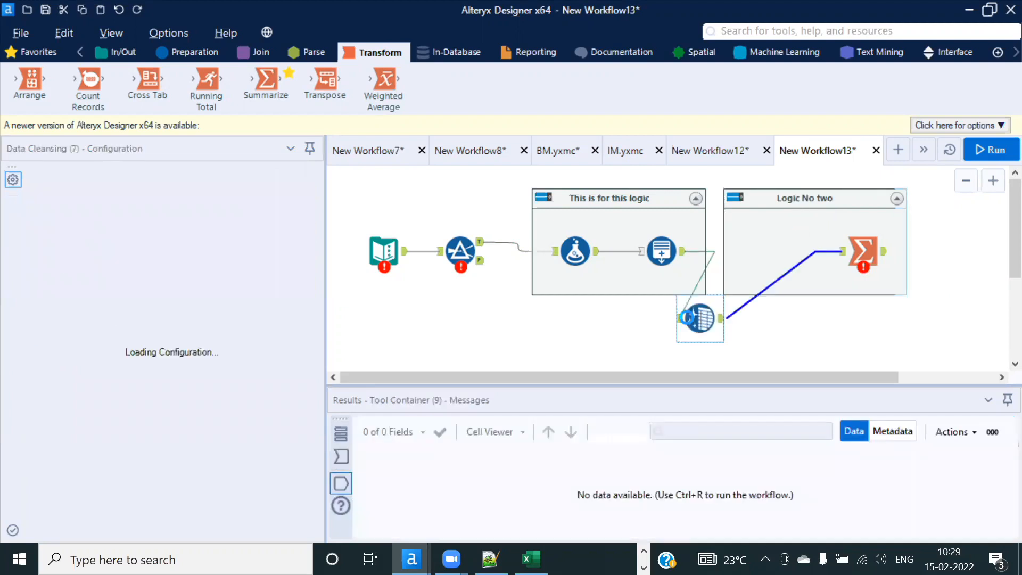
drag(862, 251, 720, 349)
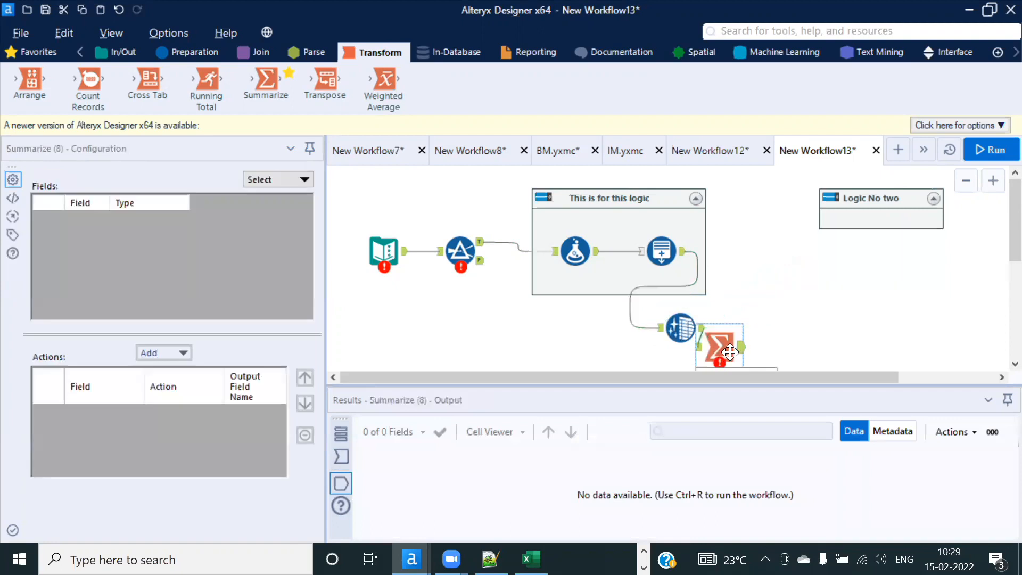
click(873, 208)
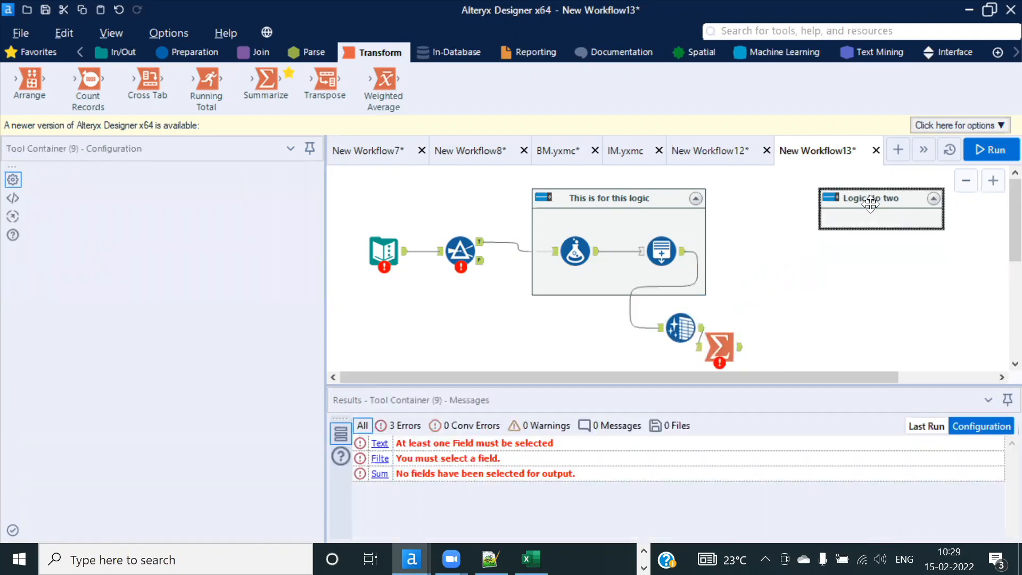
key(Delete)
Step: Move the Data Cleansing and Summarize tools back in line after the "This is for this logic" container
click(717, 348)
drag(718, 348, 862, 231)
click(673, 327)
drag(673, 328, 761, 251)
drag(856, 247, 871, 252)
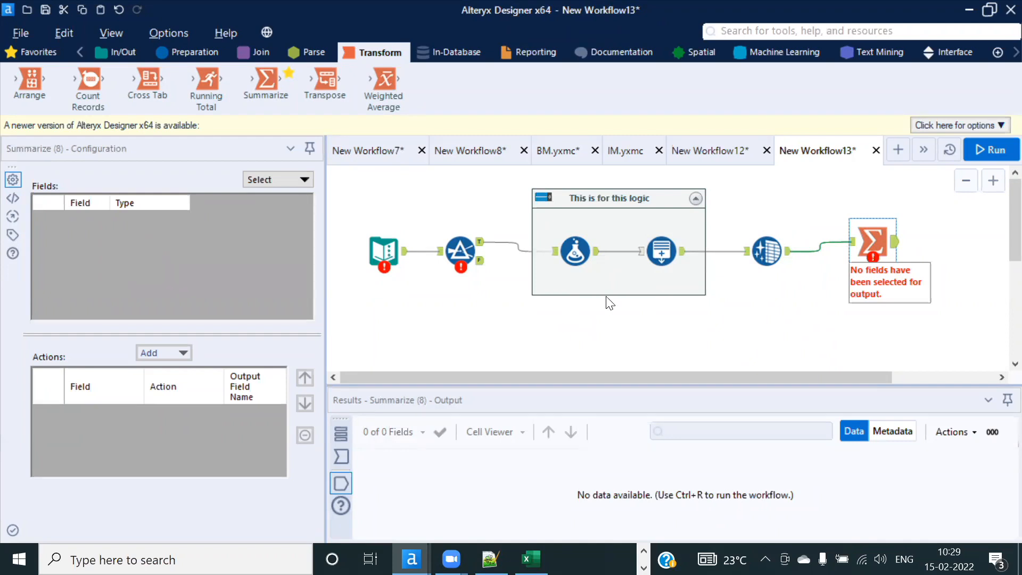
Step: Disable the "This is for this logic" container
click(619, 198)
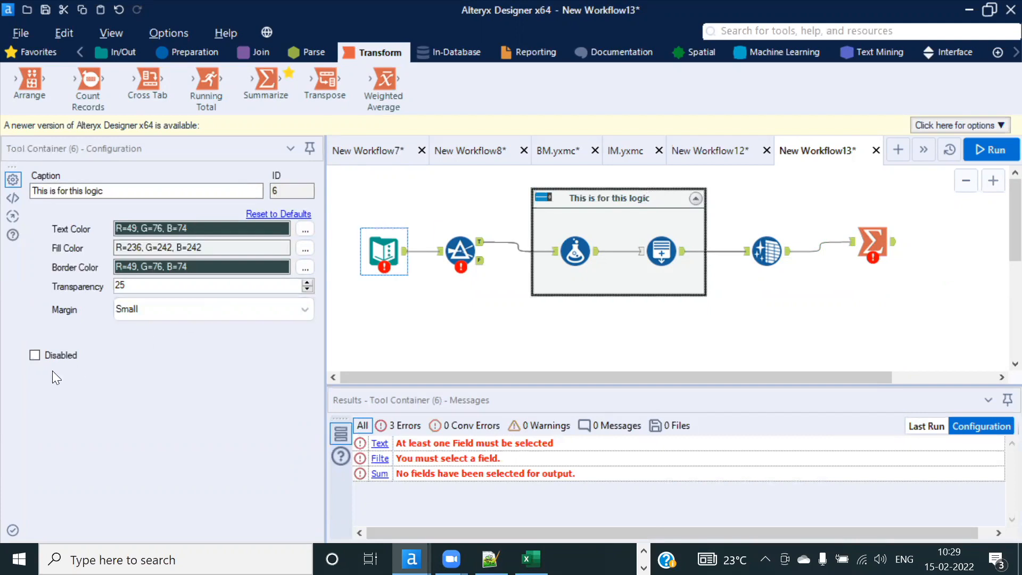
click(34, 355)
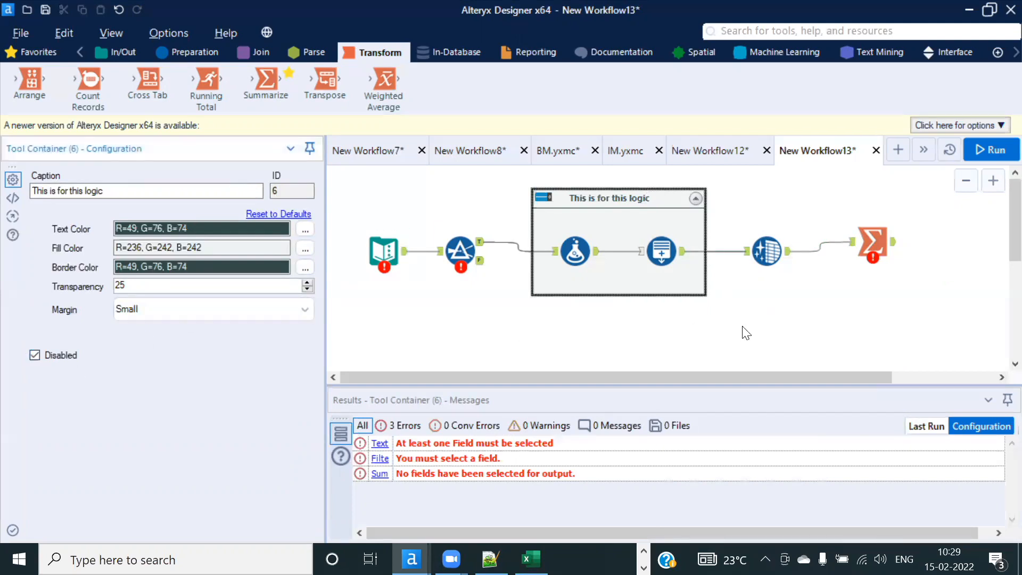
click(607, 224)
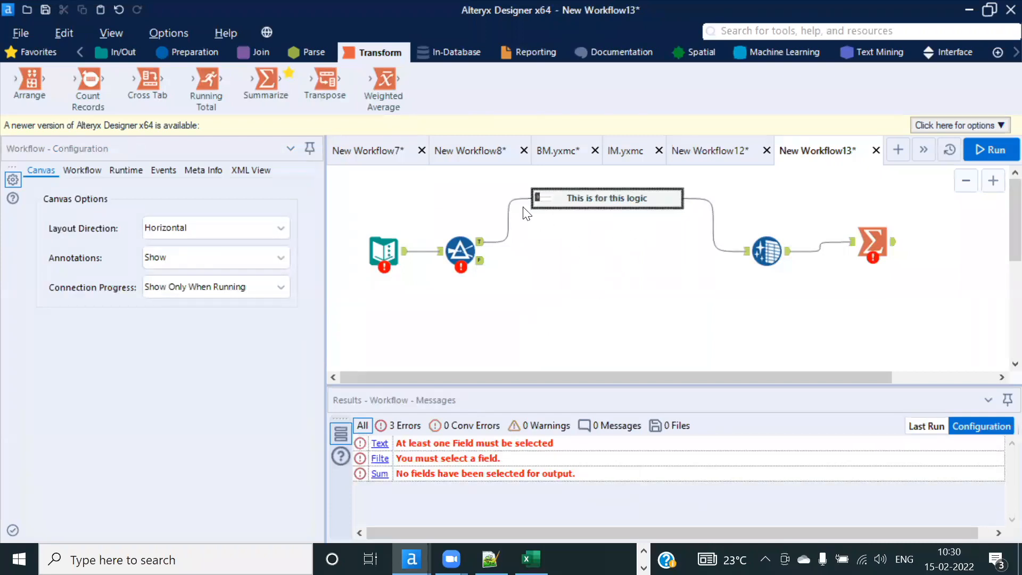
Step: Re-enable the "This is for this logic" container
click(580, 198)
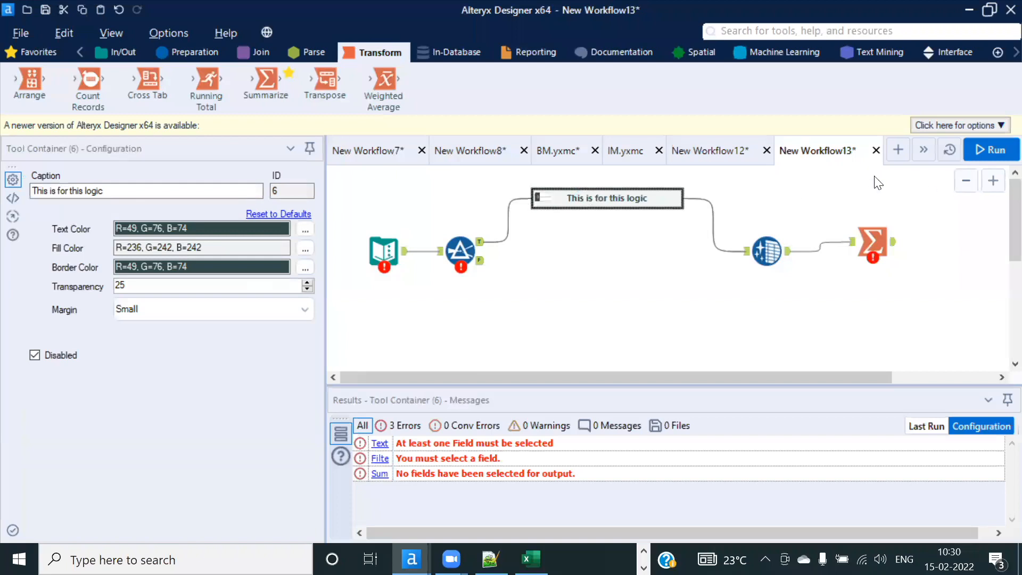
click(35, 355)
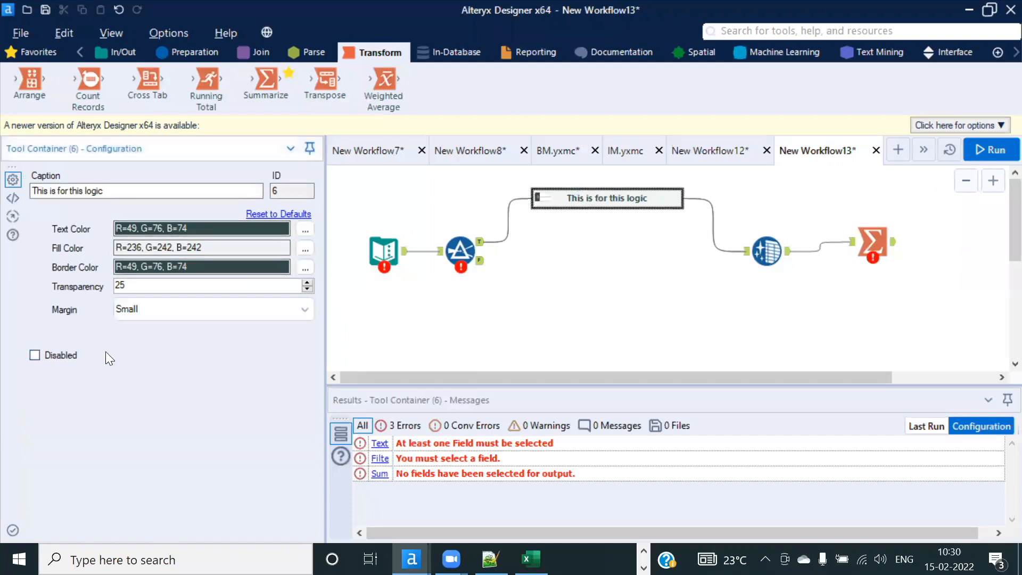
click(680, 279)
click(553, 260)
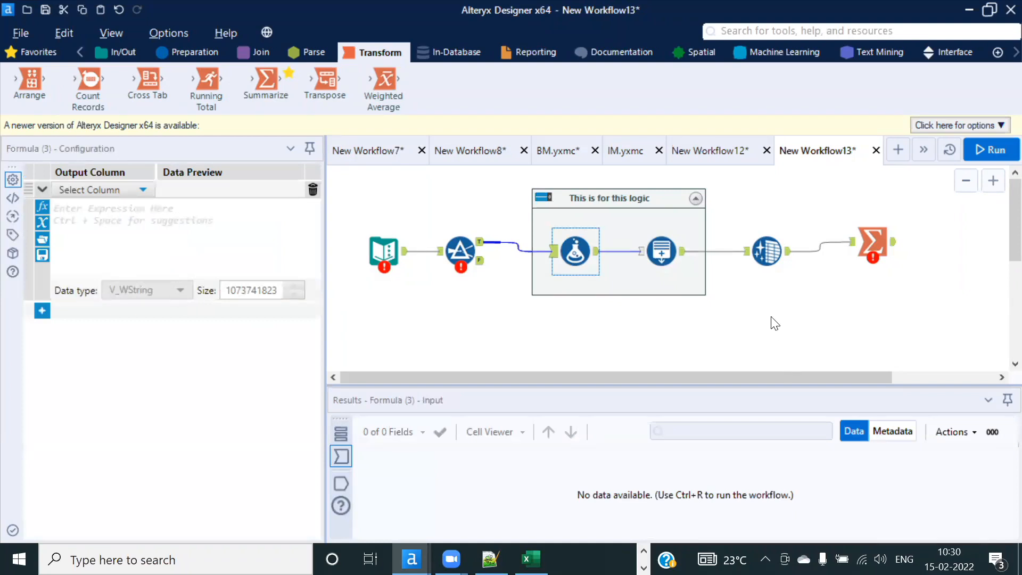
Step: Copy the Formula, Generate Rows, Data Cleansing and Summarize tools and paste them below the original chain
scroll(776, 319, down, 1)
scroll(777, 315, down, 1)
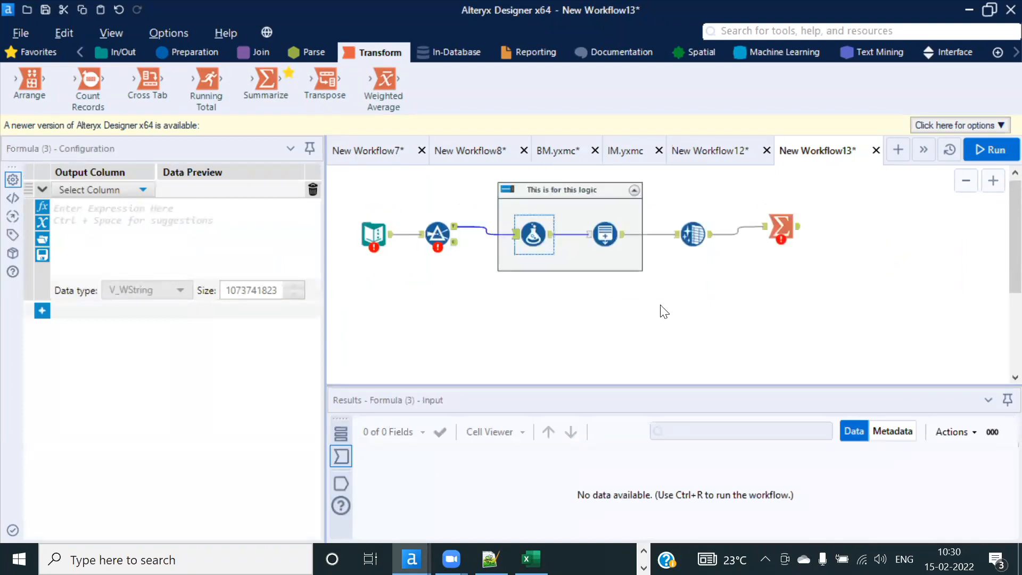
drag(482, 174, 982, 260)
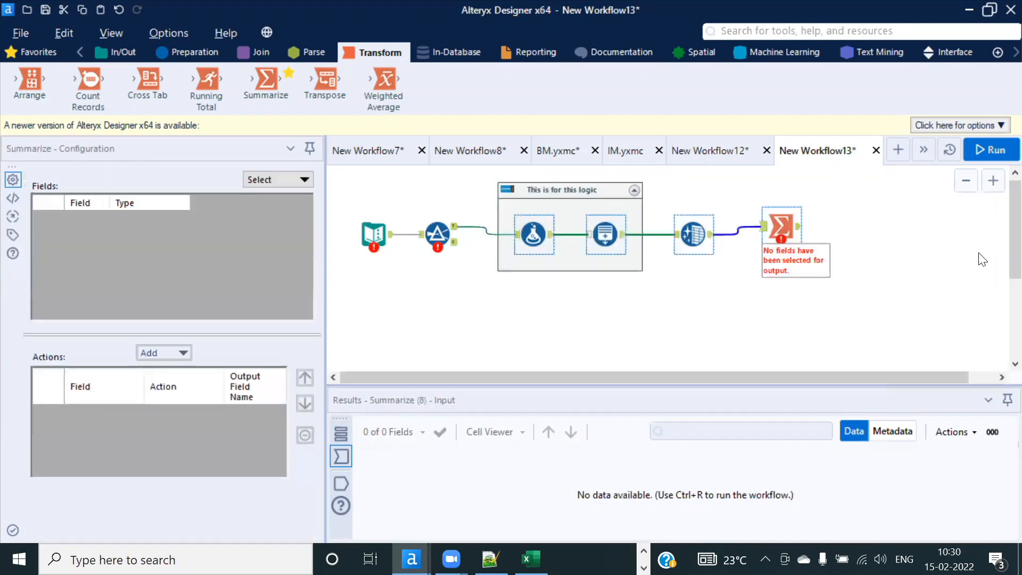
click(530, 318)
key(ctrl+v)
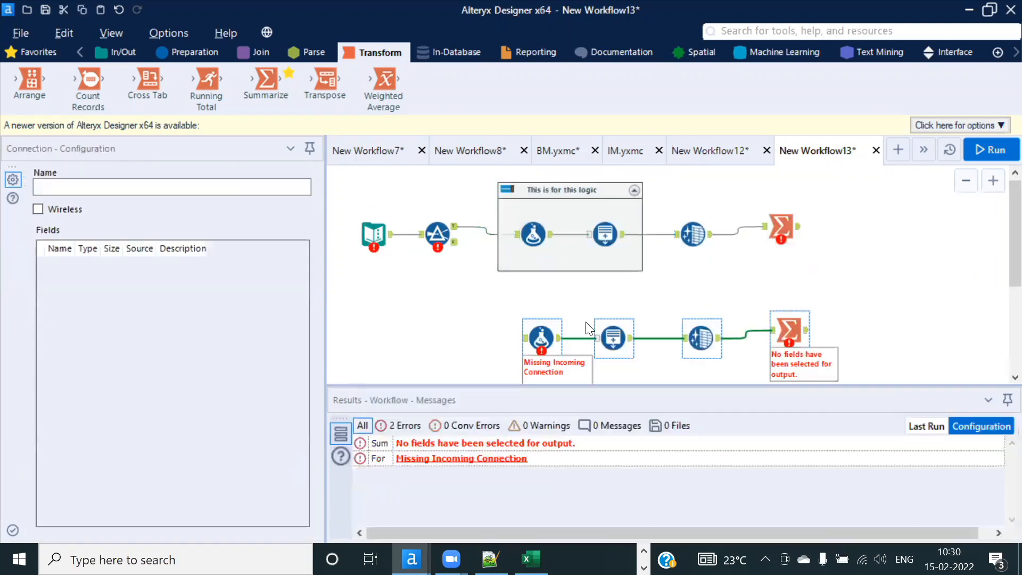
click(571, 313)
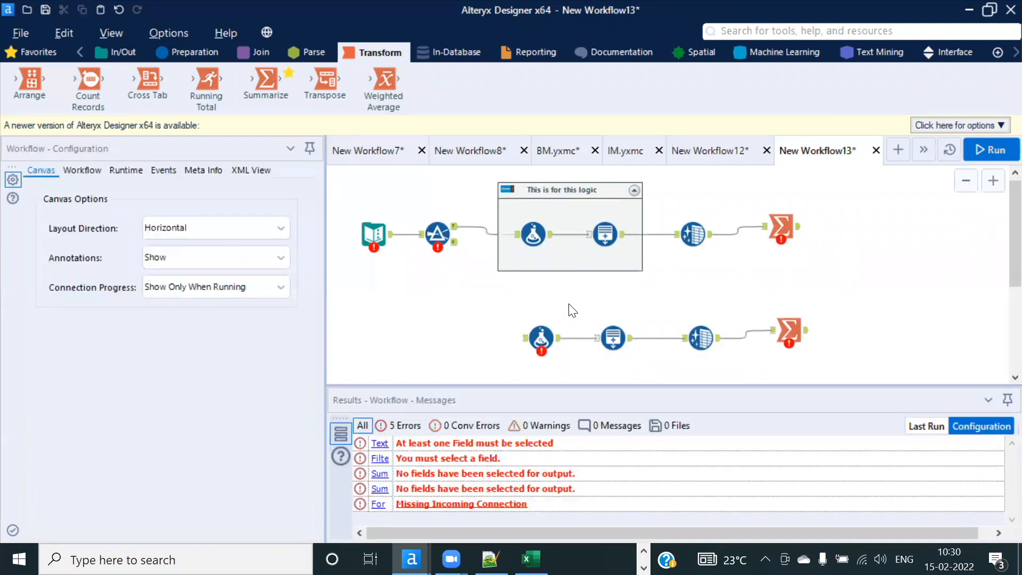
Step: Connect the Filter's T output to the copied Formula tool
click(541, 337)
click(170, 235)
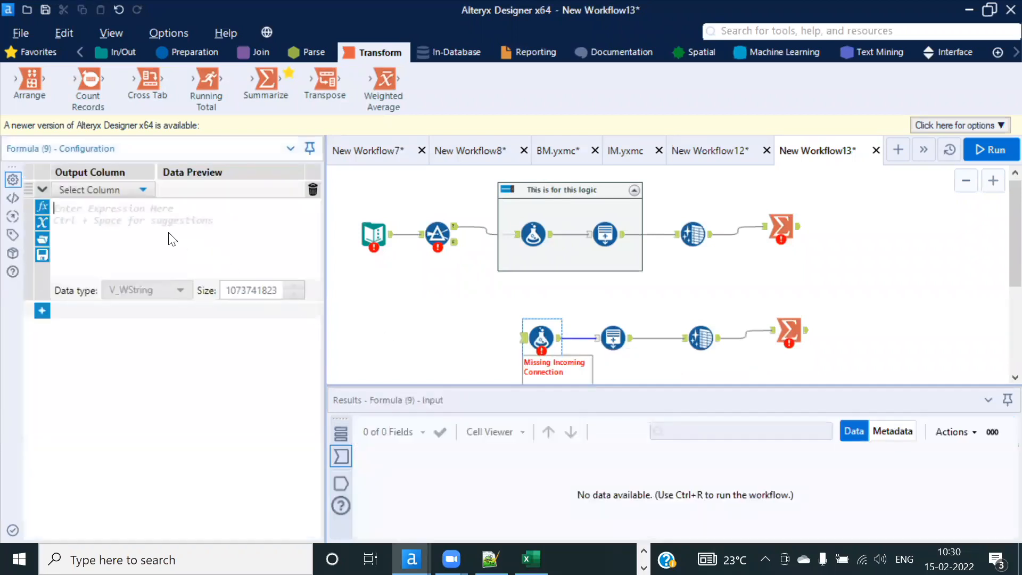
drag(455, 226, 542, 329)
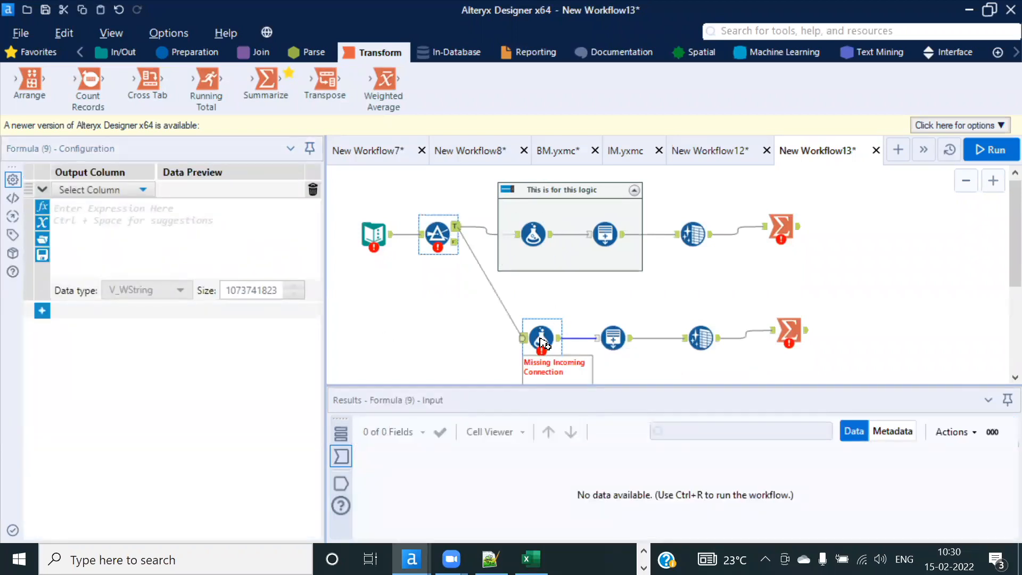
Step: Put the original chain, including the "This is for this logic" container, into a new container and disable it
drag(891, 281, 477, 183)
right_click(777, 216)
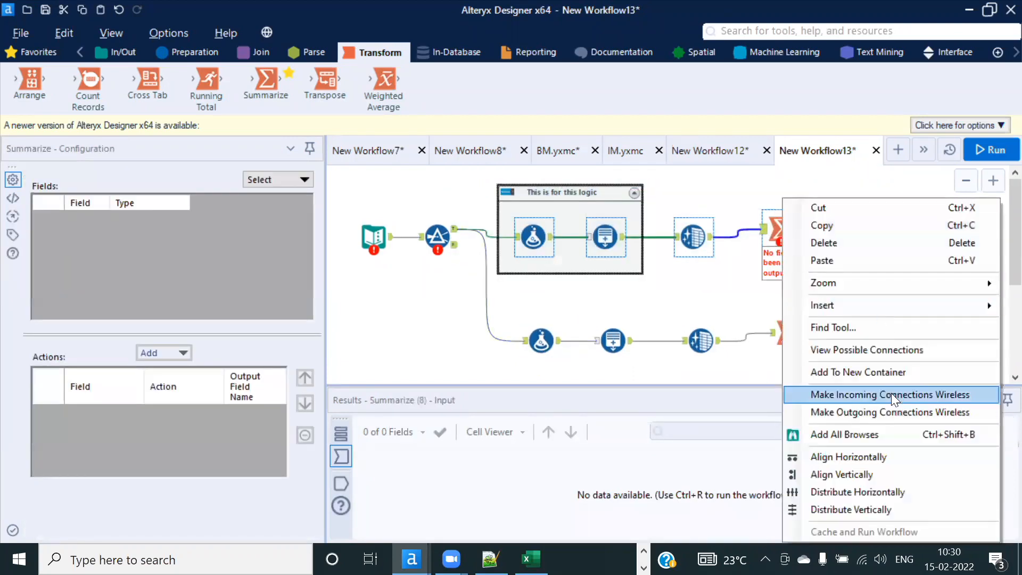
click(857, 371)
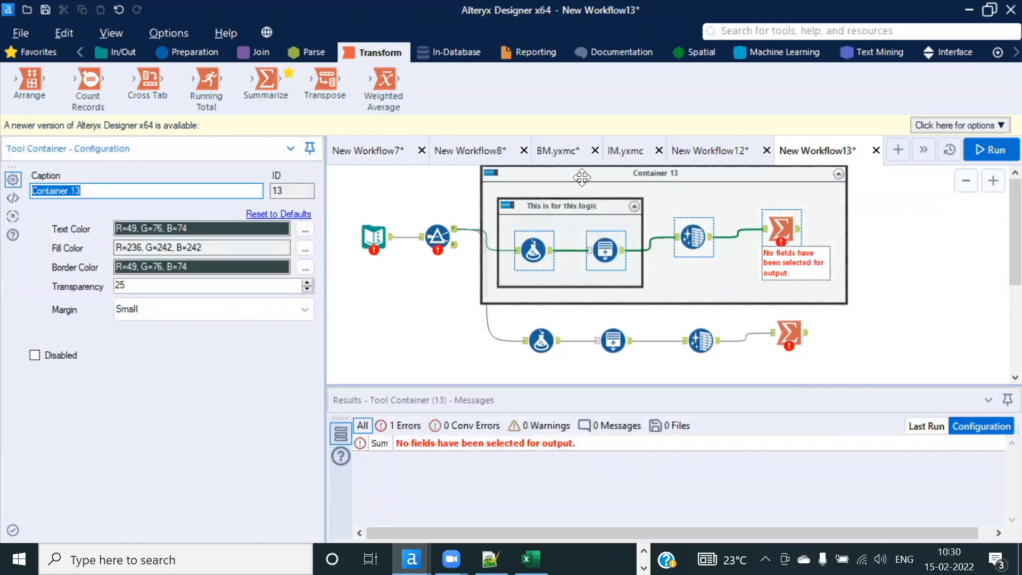
click(35, 355)
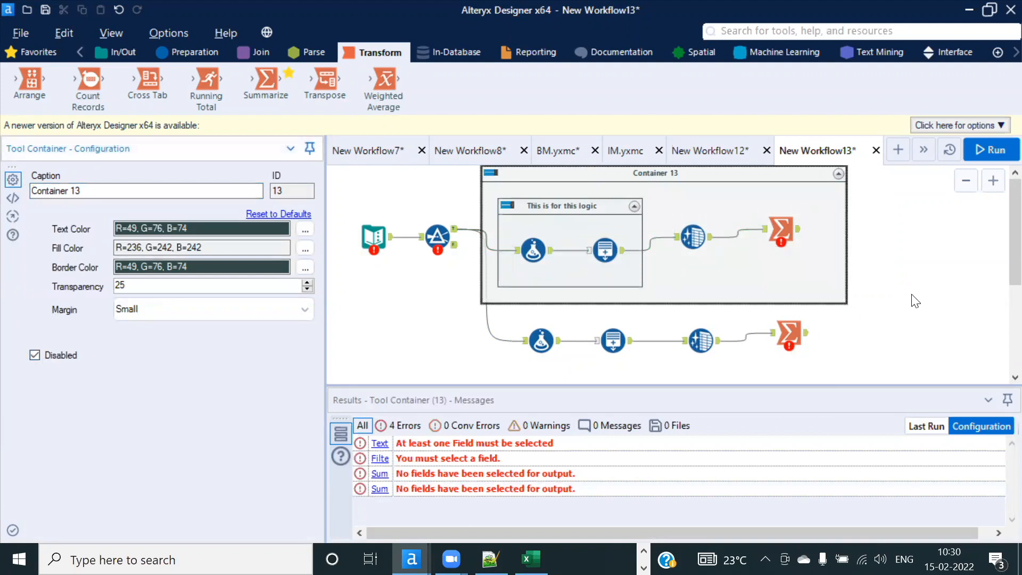
click(914, 301)
Step: Move the four copied tools up together, close to the Filter tool's level
mouse_move(507, 294)
mouse_down()
mouse_move(864, 281)
mouse_move(862, 266)
mouse_up()
scroll(875, 233, up, 5)
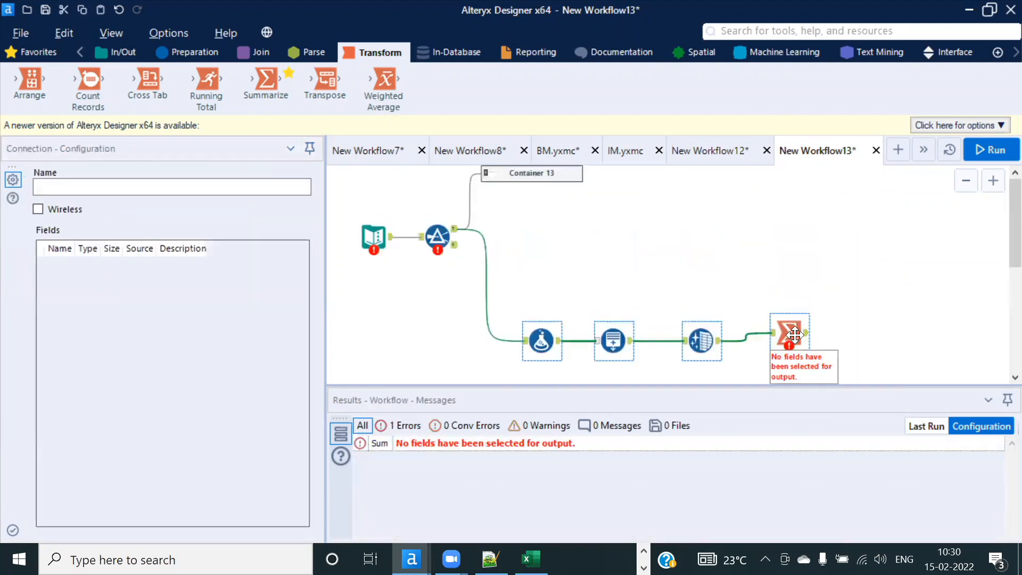
drag(795, 334, 795, 246)
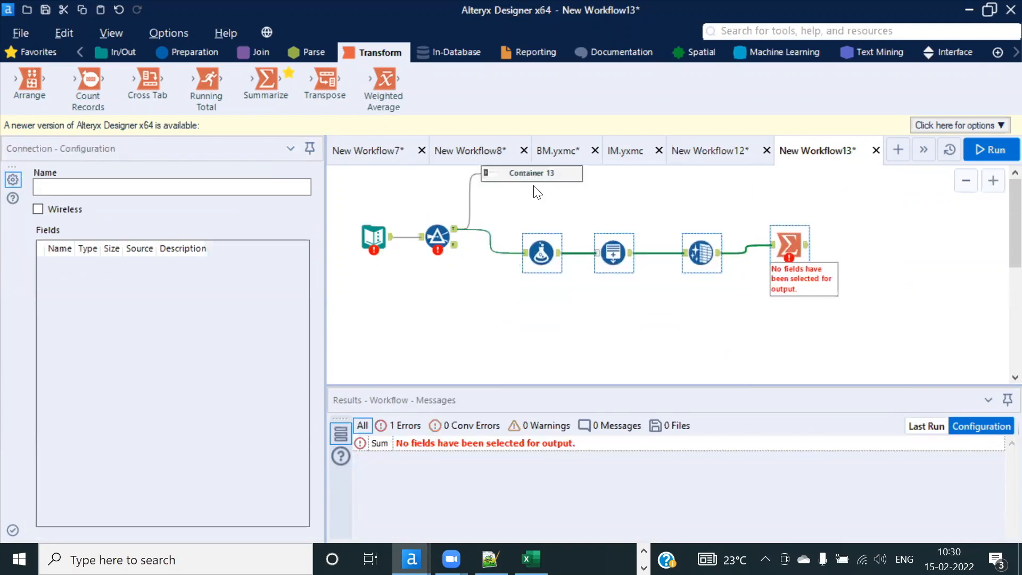
drag(499, 226, 869, 315)
right_click(799, 225)
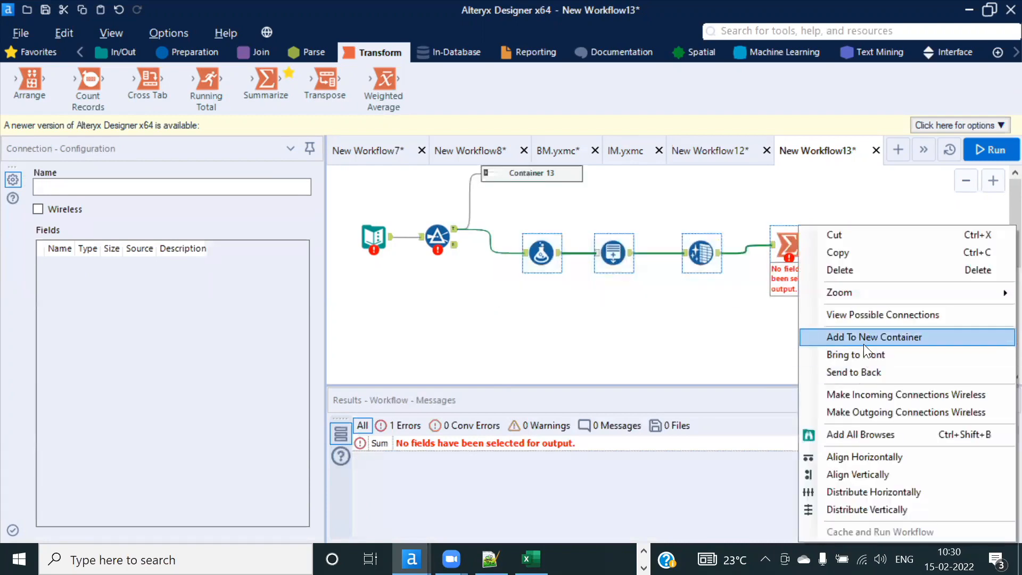
click(588, 326)
click(520, 173)
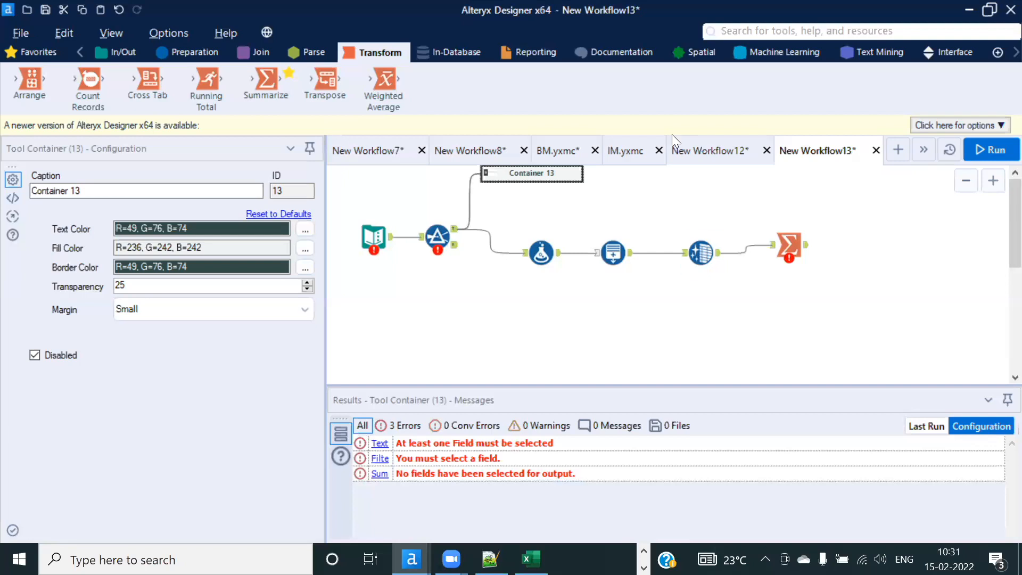
Step: Open the example workflow for the Formula tool
click(629, 54)
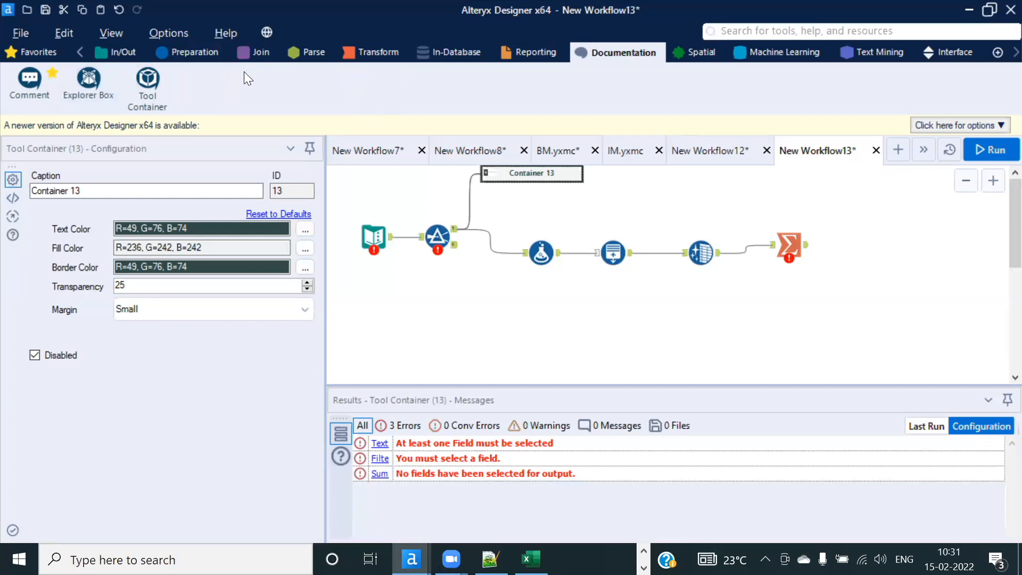
click(204, 54)
right_click(282, 78)
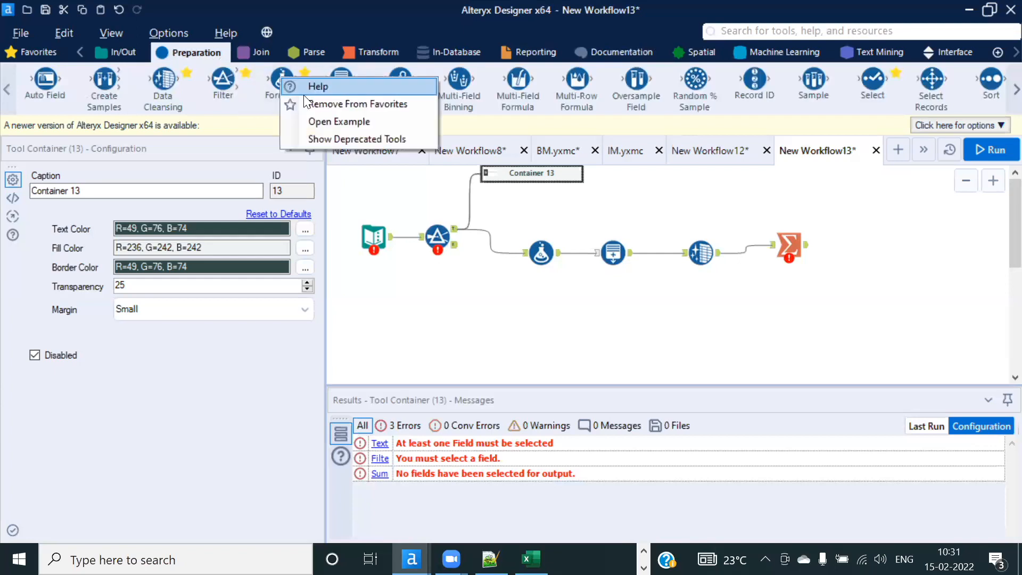
click(341, 125)
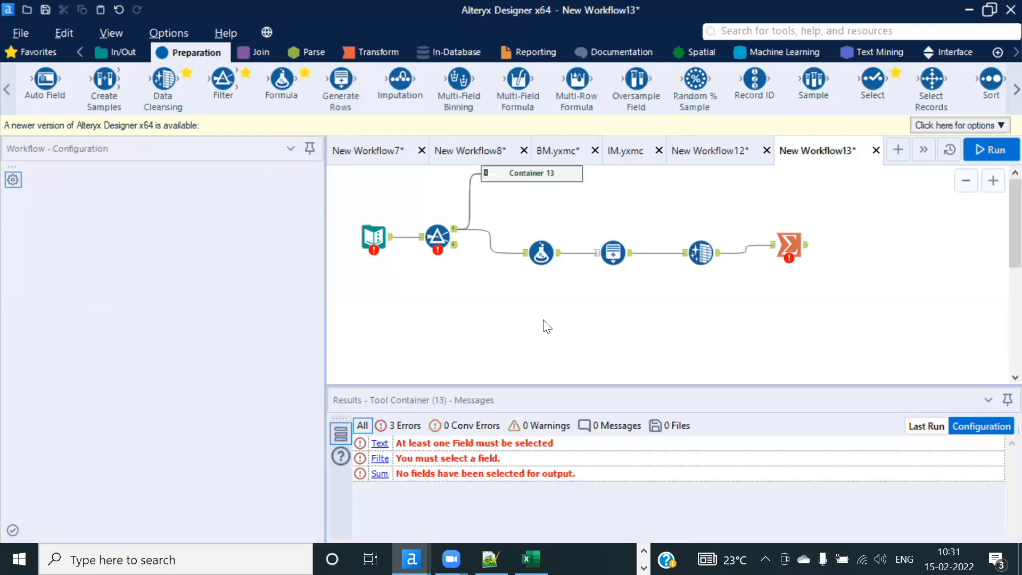
Step: Examine how the Formula example workflow uses comments for its title, description and section explanations
scroll(550, 239, down, 2)
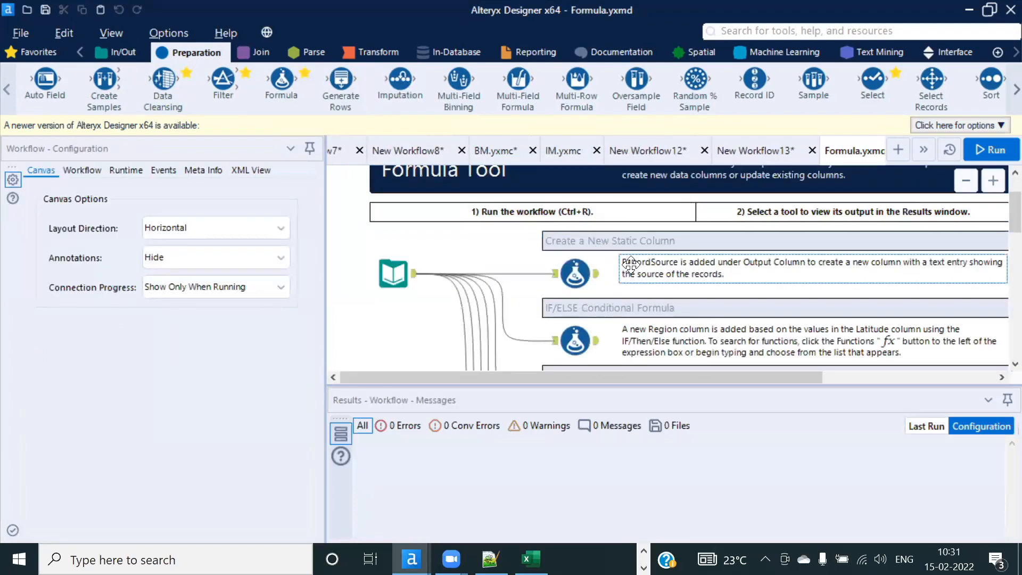
scroll(631, 264, down, 1)
click(628, 196)
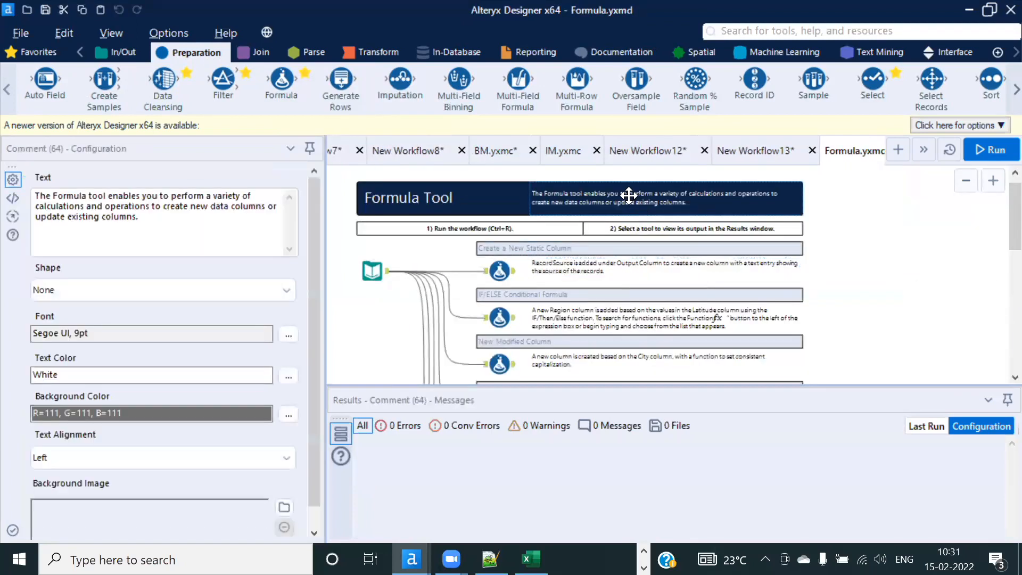
scroll(602, 266, down, 5)
scroll(575, 309, up, 2)
scroll(575, 287, up, 4)
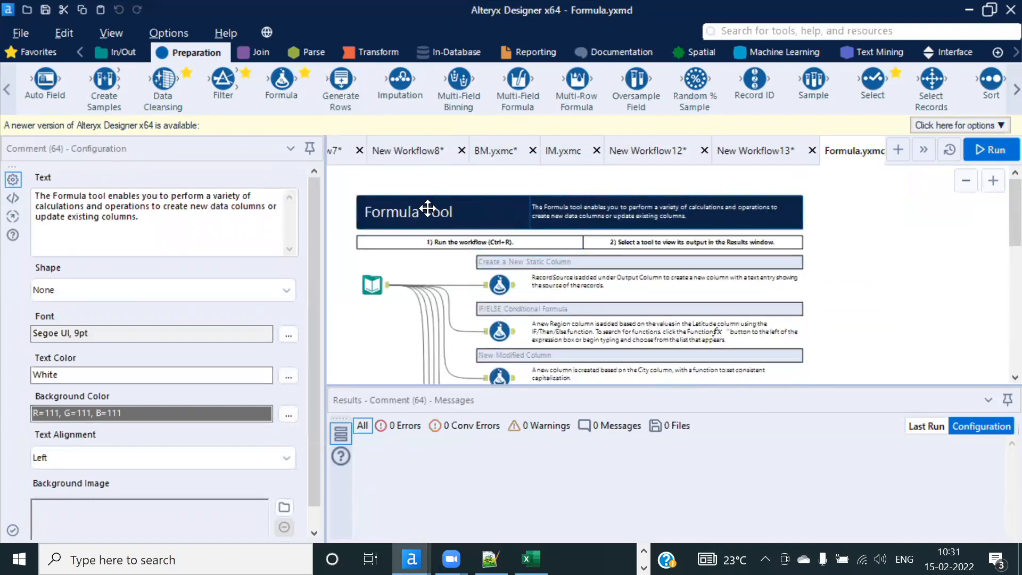
click(445, 214)
click(385, 180)
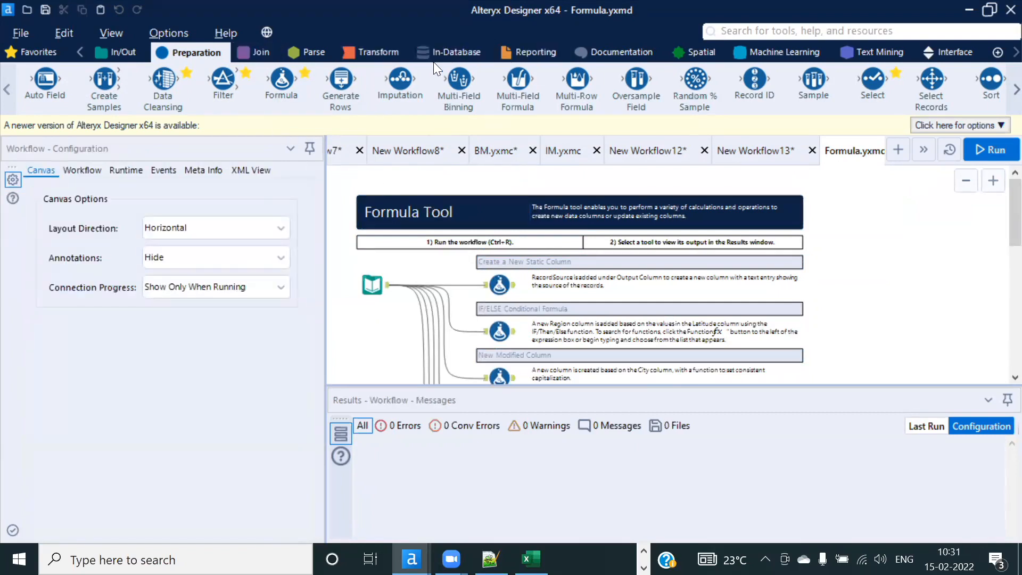
Step: Open the Explorer Box tool's example workflow and look over its section on displaying a web page
click(610, 52)
right_click(92, 86)
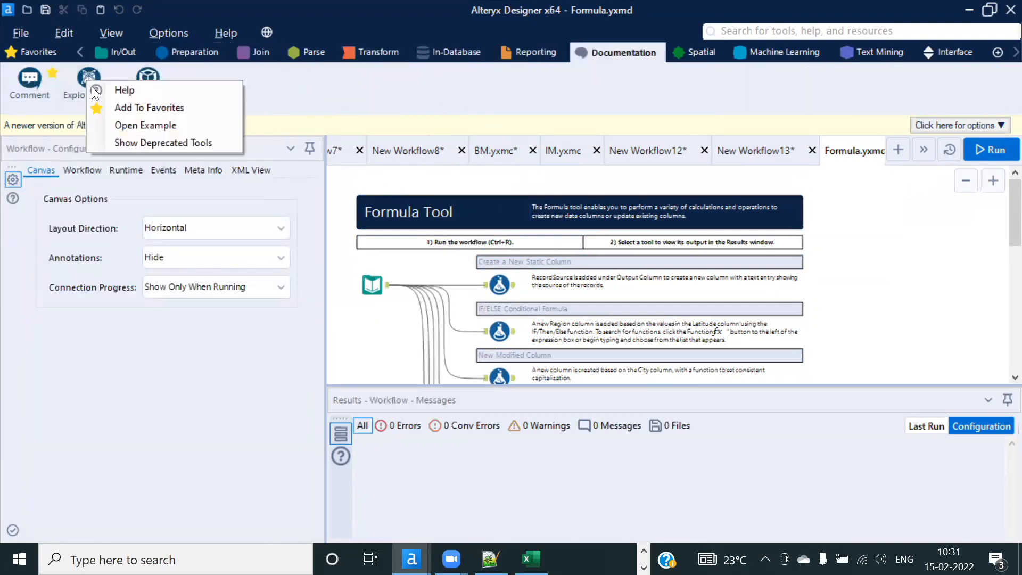
click(131, 125)
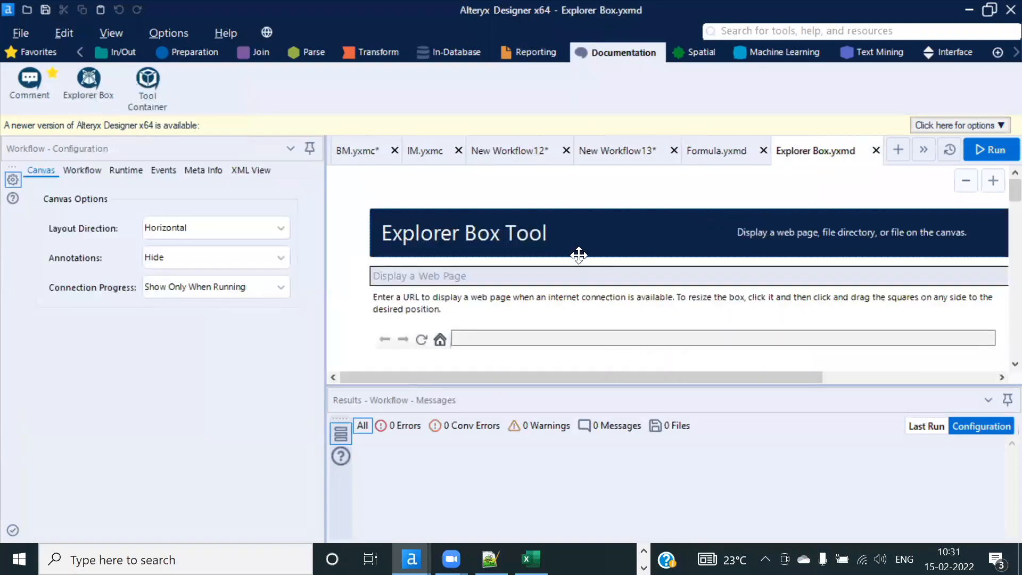
scroll(581, 254, down, 2)
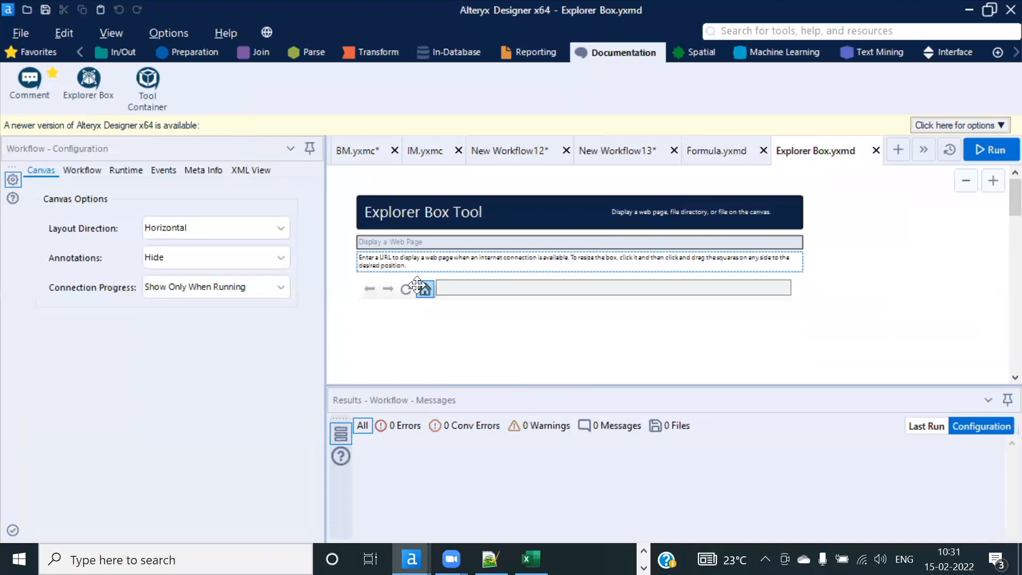
scroll(415, 288, up, 1)
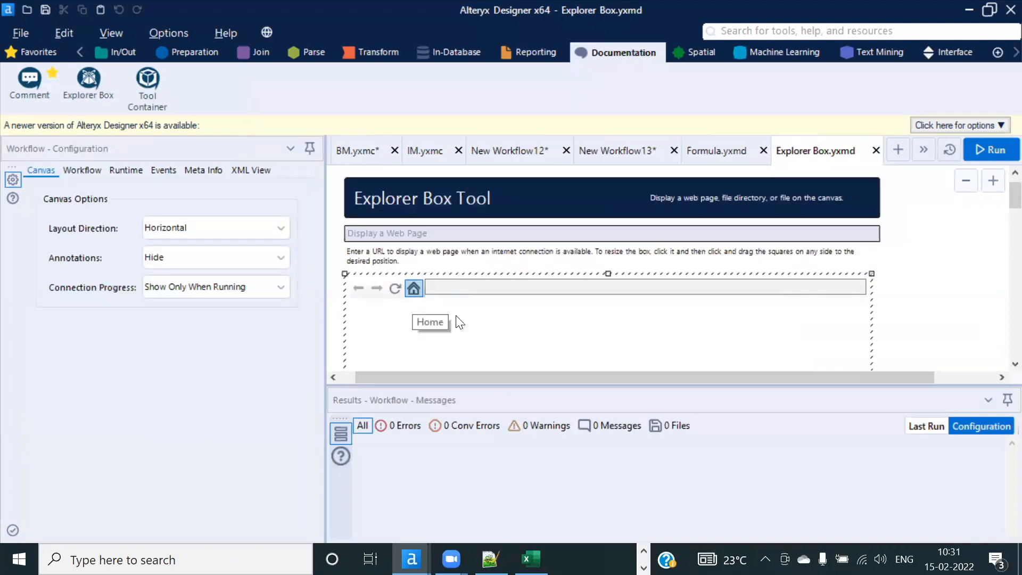
scroll(542, 303, down, 3)
scroll(556, 249, up, 3)
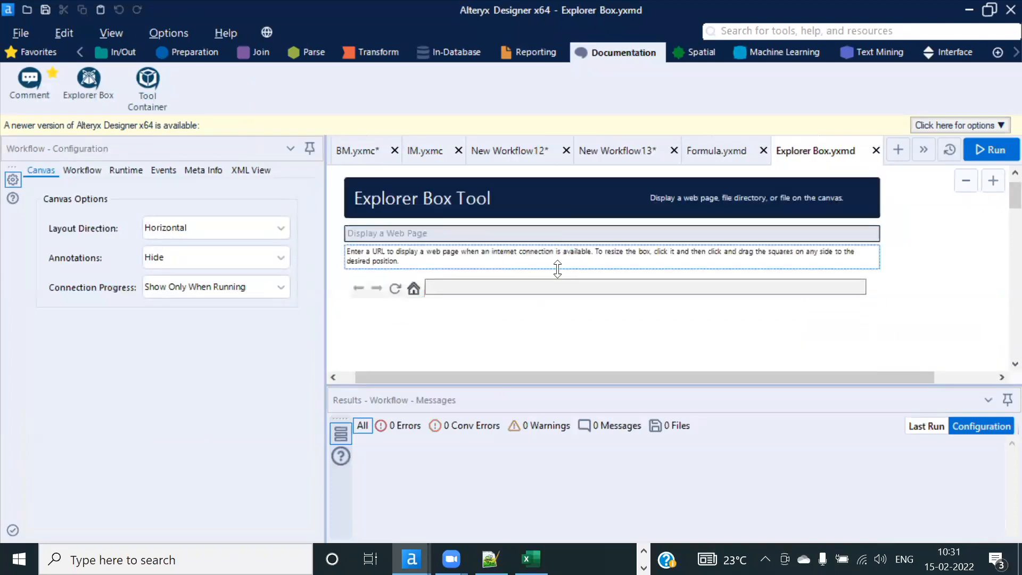
Step: Select the web page Explorer Box in the example and read through the Alteryx help page it displays
click(549, 286)
text(https://help.alteryx.com/20214/designer/explorer-box-tool)
key(Return)
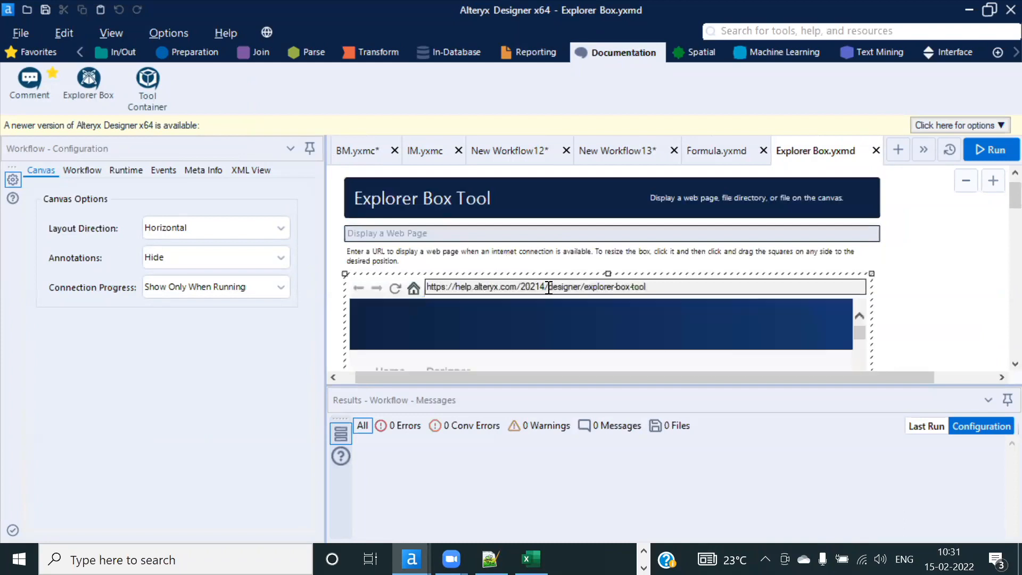
click(640, 286)
scroll(638, 284, down, 1)
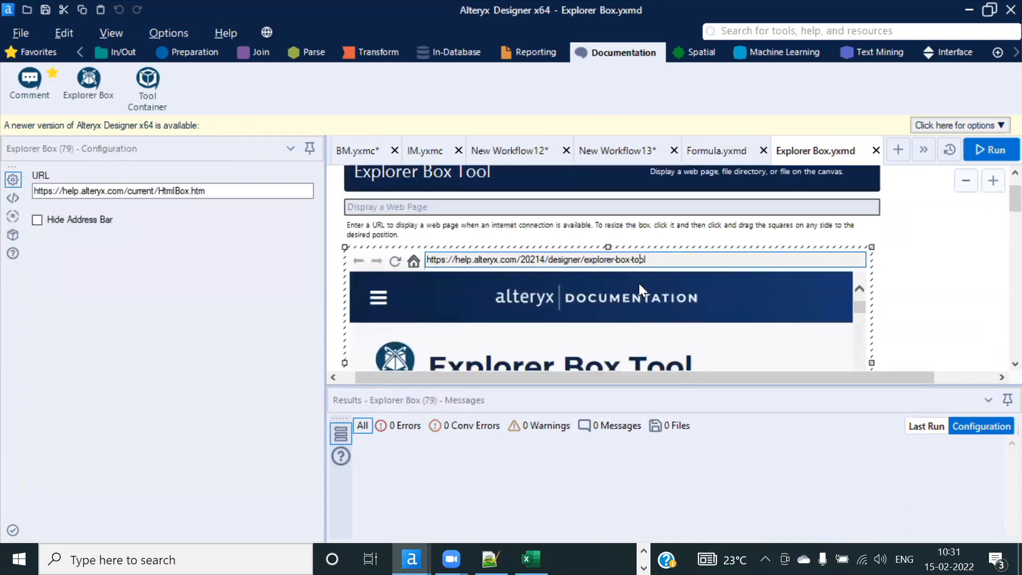
scroll(549, 351, down, 5)
scroll(575, 352, down, 3)
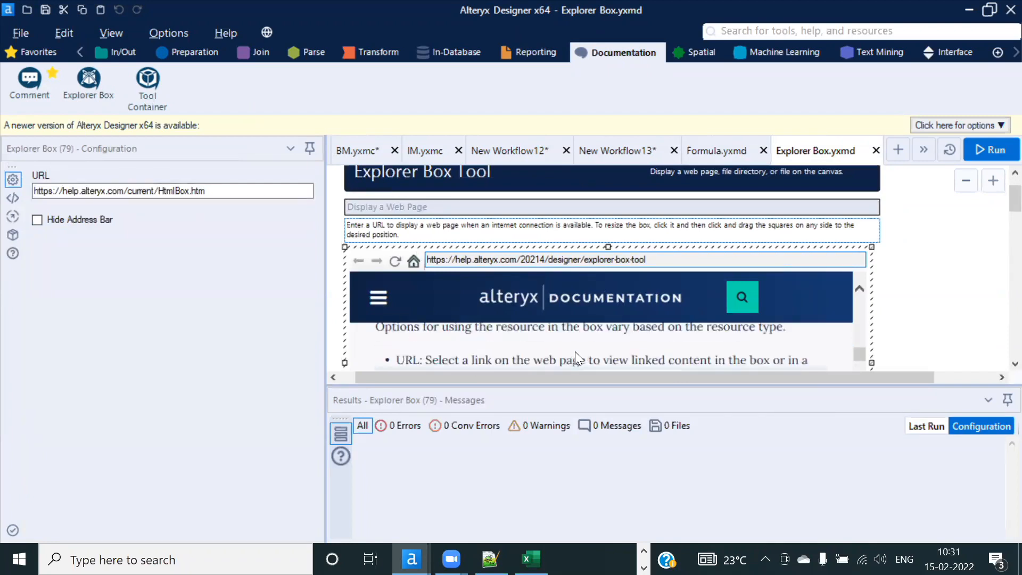
scroll(575, 351, down, 5)
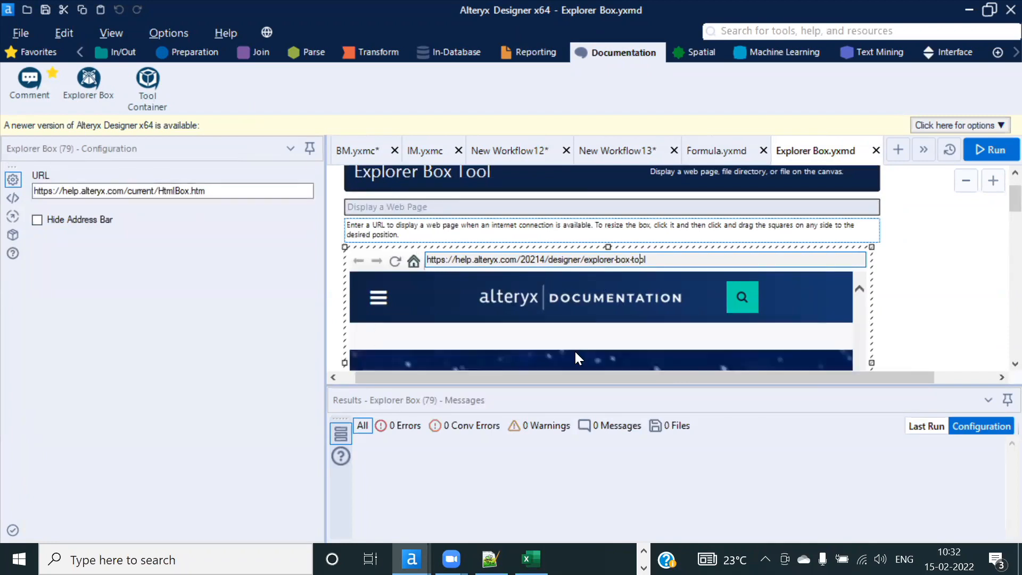
scroll(575, 351, up, 10)
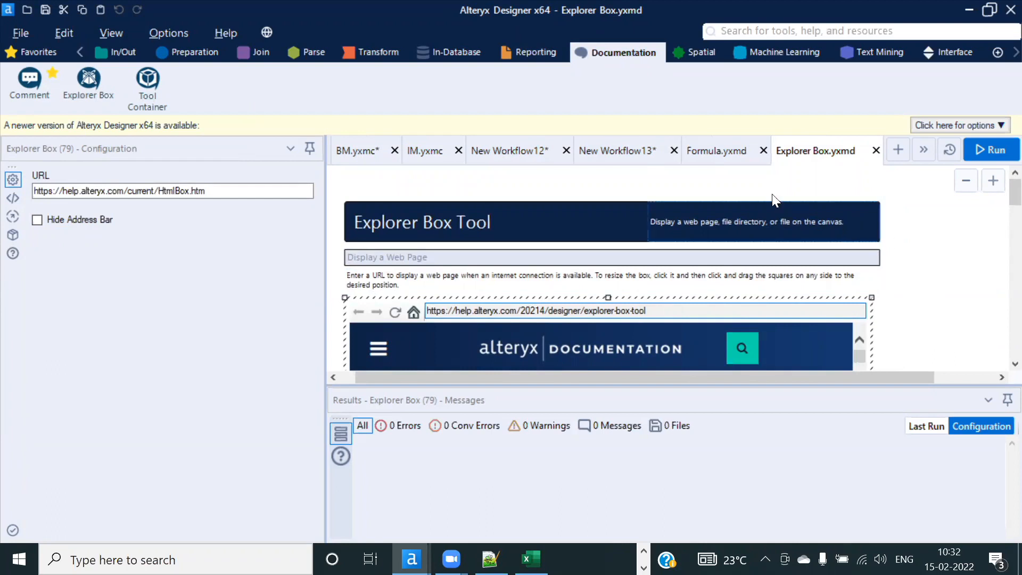
Step: Return to New Workflow13 and view the Tool Container's description among the documentation tools
click(711, 150)
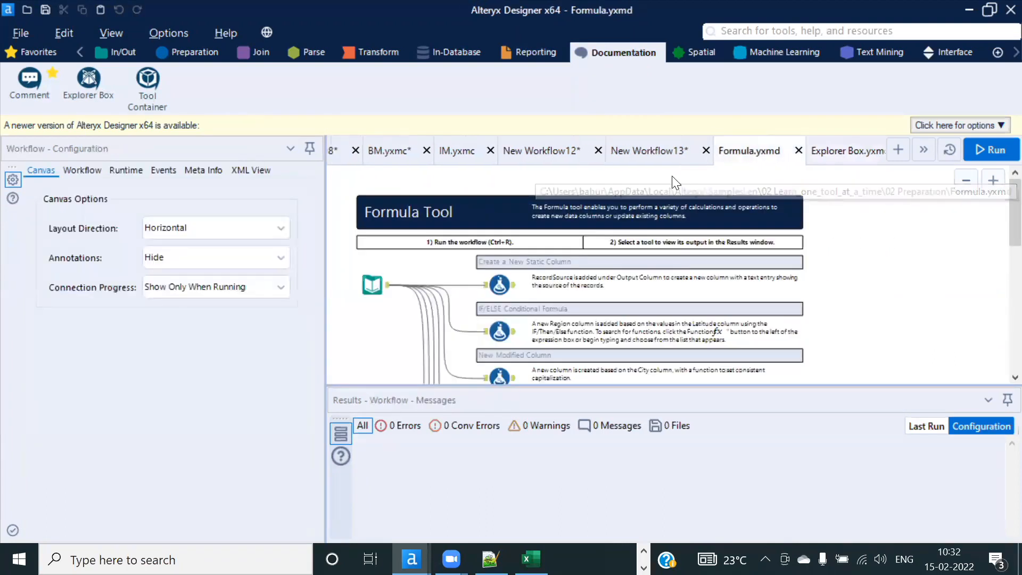
click(637, 150)
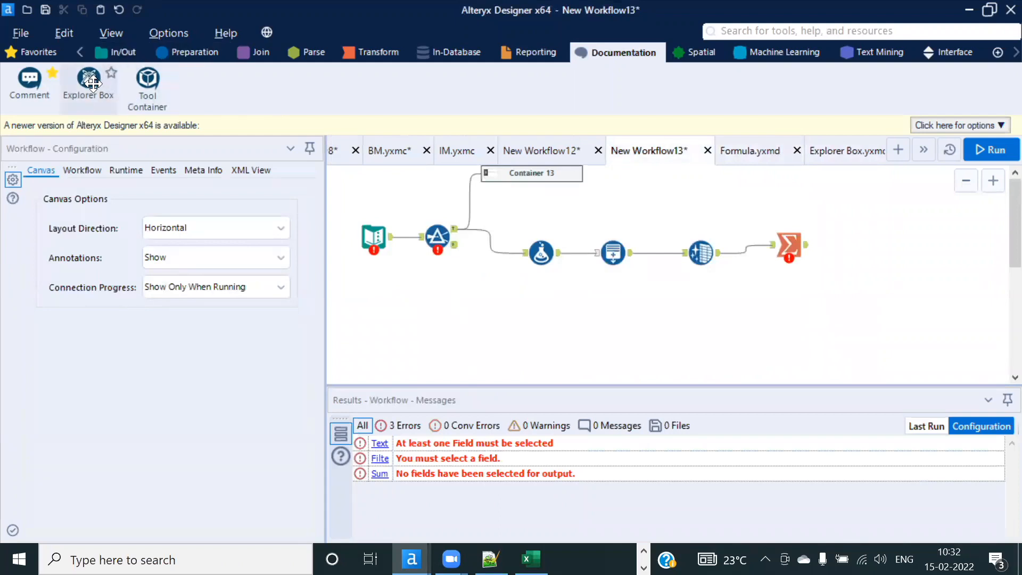
mouse_move(66, 85)
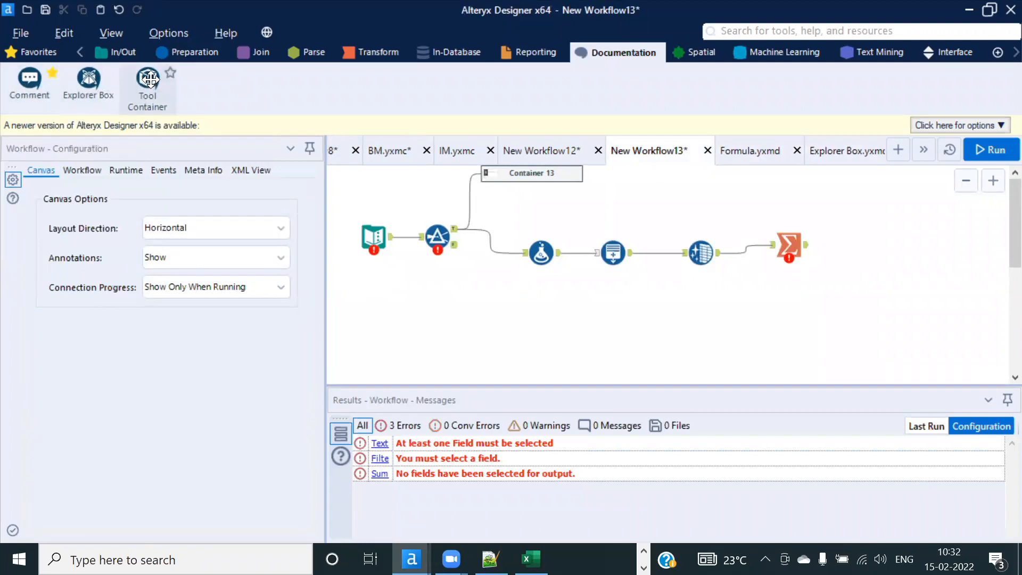
mouse_move(150, 79)
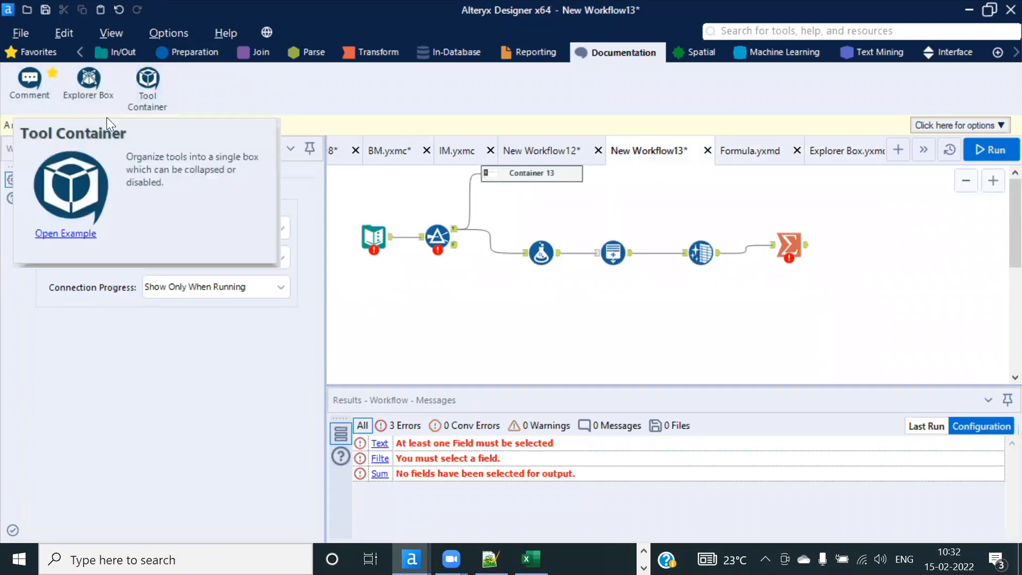
Step: Add the annotation "Here i am doing" to the Formula tool connected to the Filter
click(540, 250)
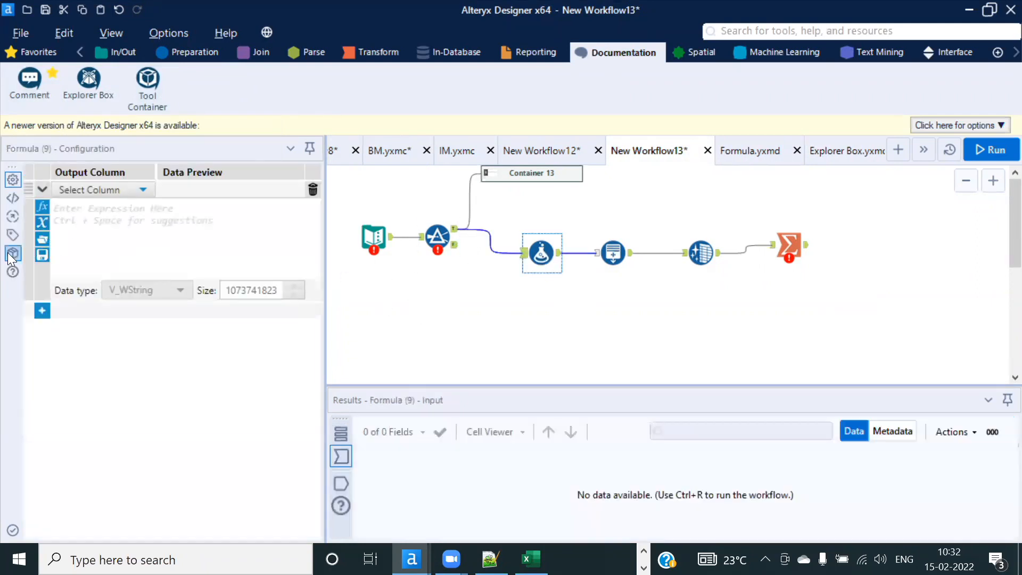
click(13, 234)
click(78, 345)
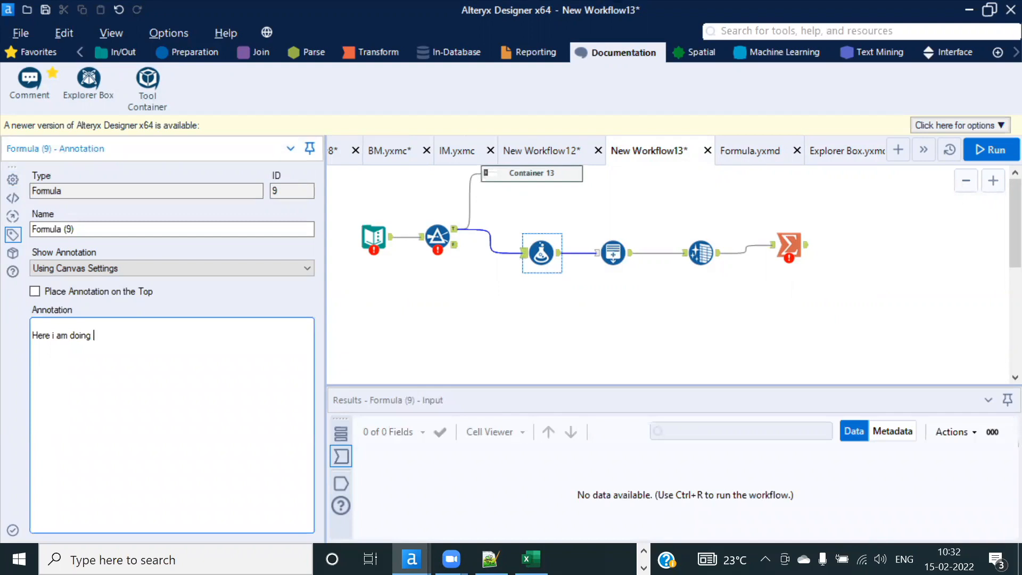
click(582, 319)
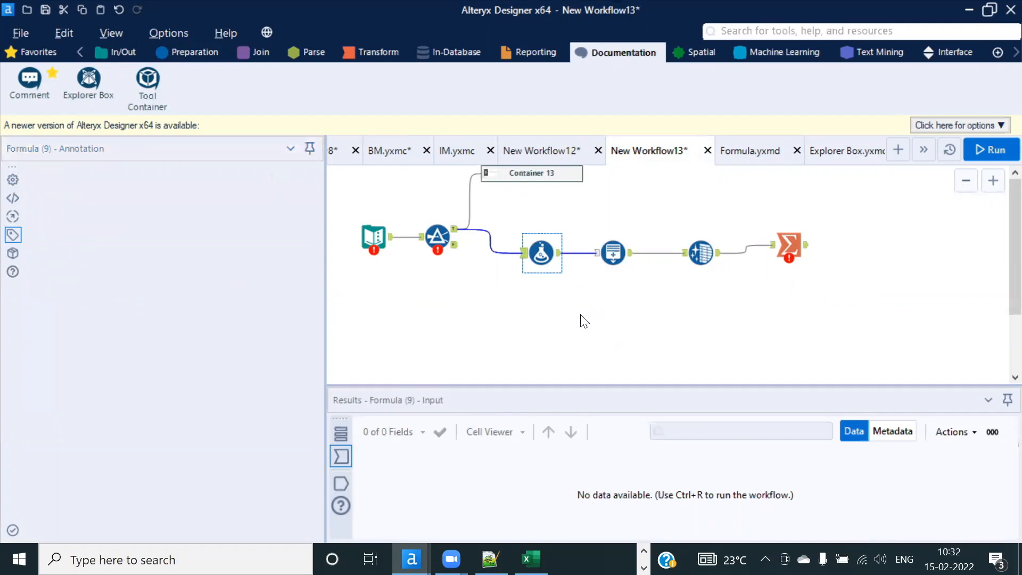